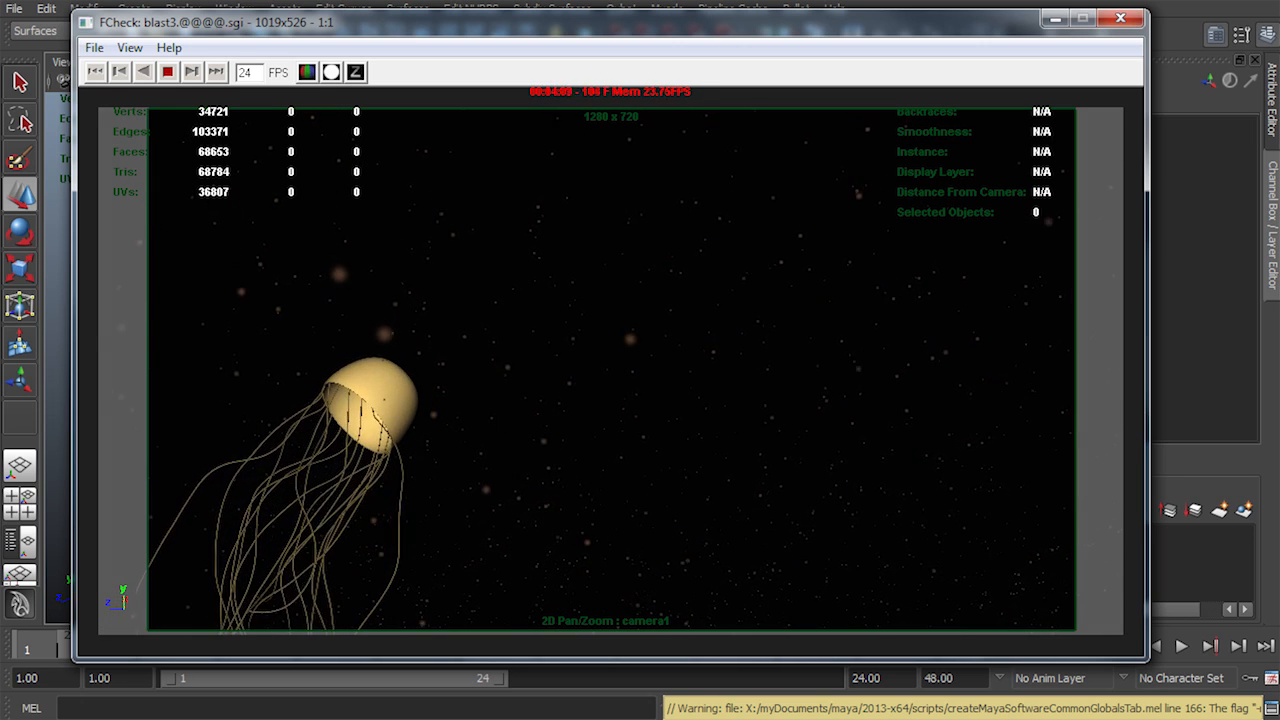
# Stop the jellyfish playblast preview and close its window
pyautogui.press('space')
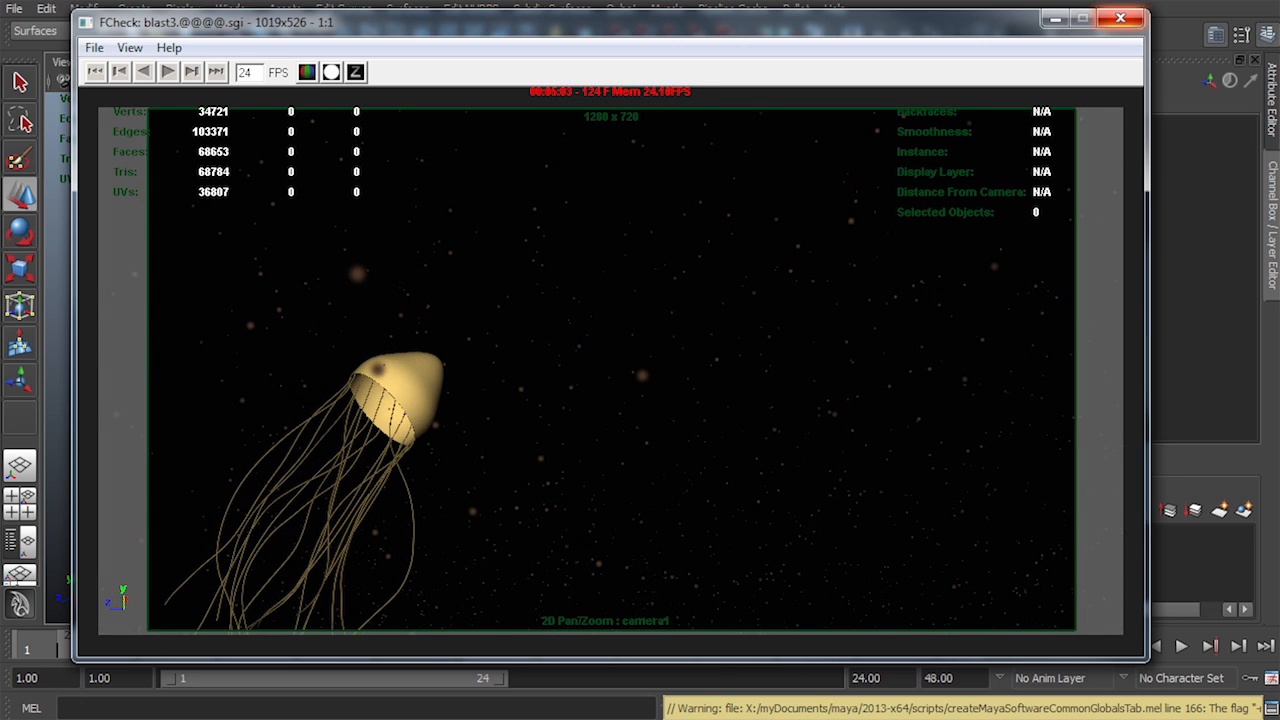
pyautogui.click(1120, 18)
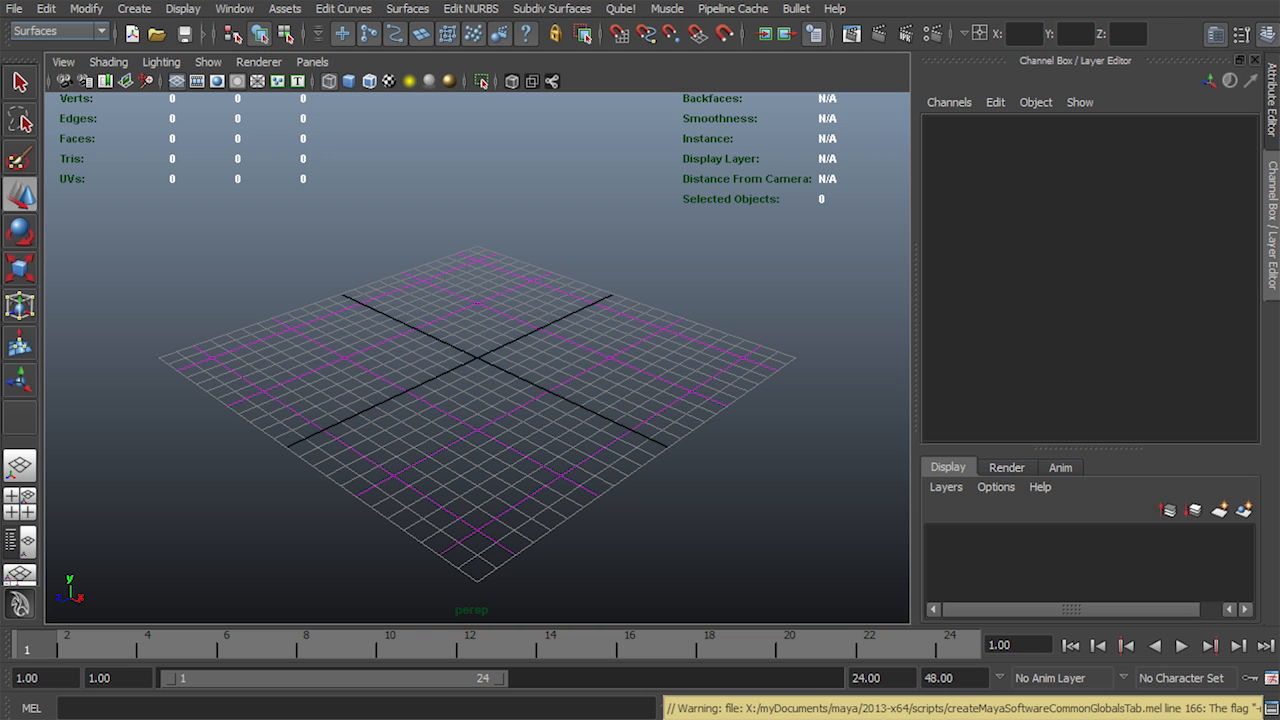
# Create a NURBS sphere at the origin and hide the viewport grid
pyautogui.scroll(2, 477, 358)
pyautogui.keyDown('alt'); pyautogui.moveTo(477, 358); pyautogui.dragTo(562, 348); pyautogui.keyUp('alt')
pyautogui.press('q')
pyautogui.scroll(1, 562, 348)
pyautogui.scroll(1, 333, 299)
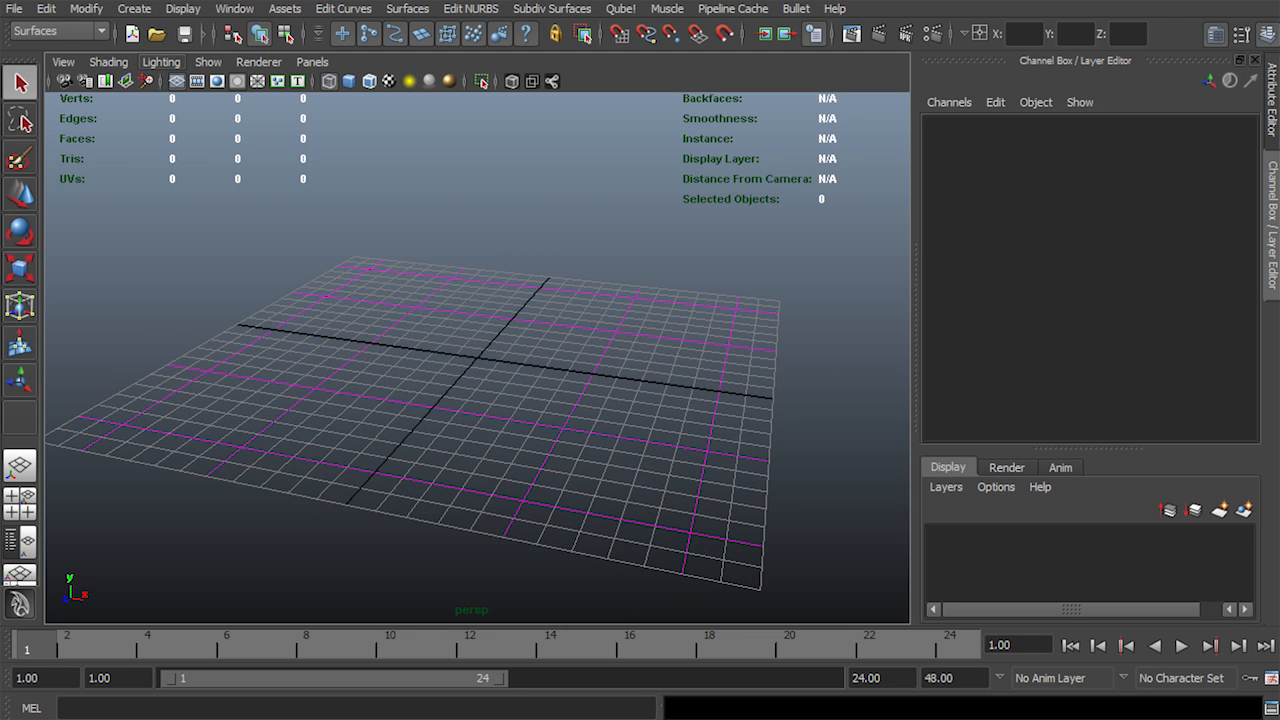
pyautogui.click(134, 8)
pyautogui.moveTo(180, 38)
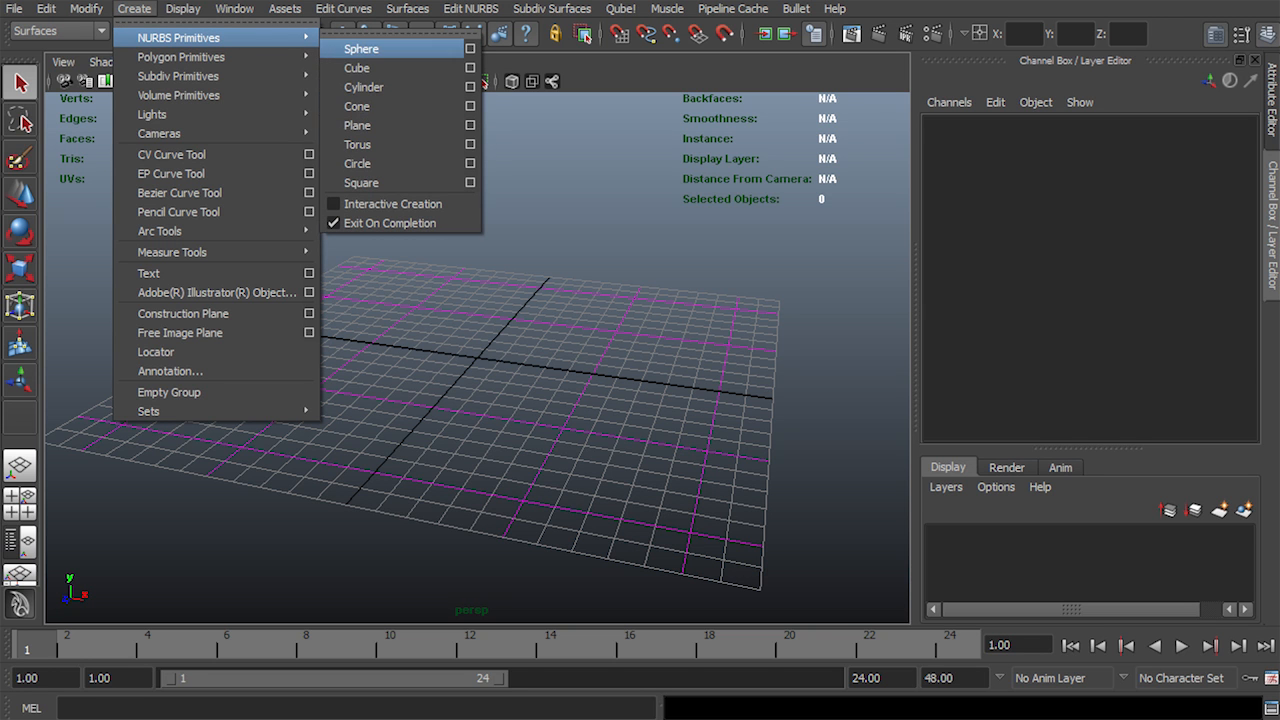
pyautogui.click(361, 48)
pyautogui.scroll(4, 477, 358)
pyautogui.scroll(1, 477, 358)
pyautogui.keyDown('alt'); pyautogui.moveTo(477, 358); pyautogui.dragTo(570, 325); pyautogui.keyUp('alt')
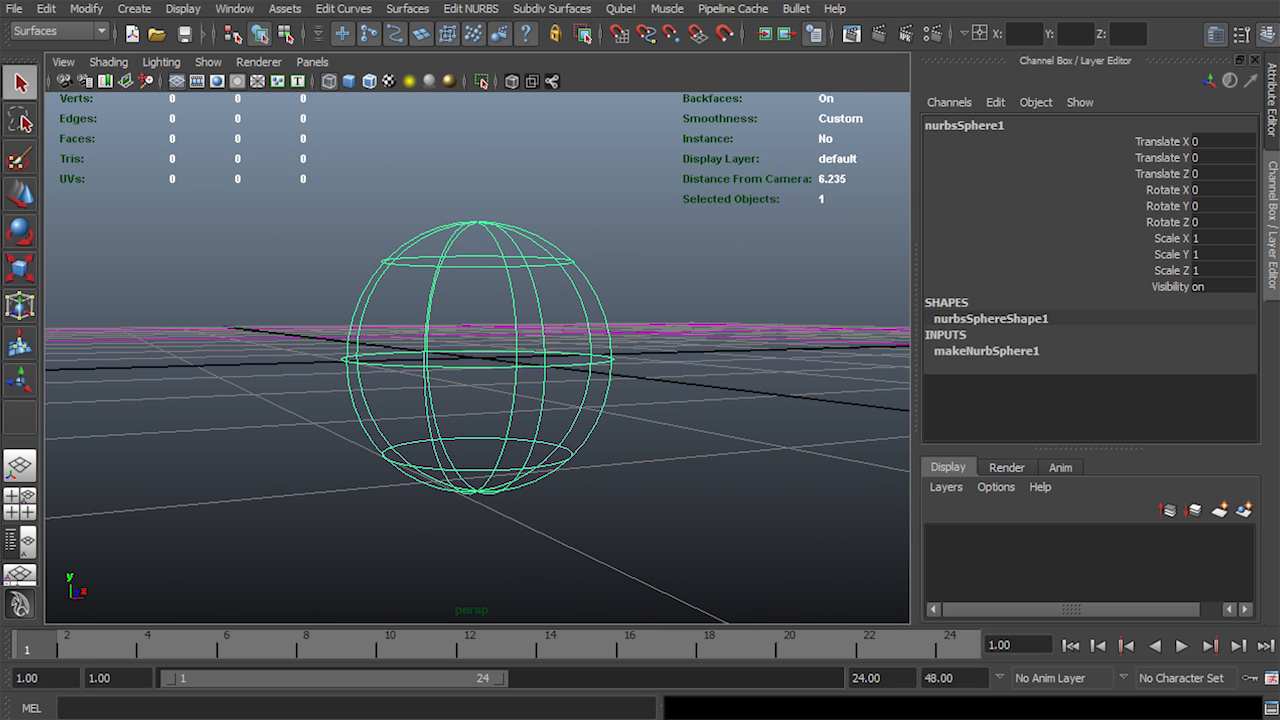
pyautogui.click(177, 81)
# Flatten the sphere vertically by scaling it to about 0.785 in Y
pyautogui.keyDown('alt'); pyautogui.moveTo(477, 358); pyautogui.dragTo(585, 380); pyautogui.keyUp('alt')
pyautogui.scroll(-3, 477, 358)
pyautogui.keyDown('alt'); pyautogui.moveTo(585, 380); pyautogui.dragTo(569, 406, button='middle'); pyautogui.keyUp('alt')
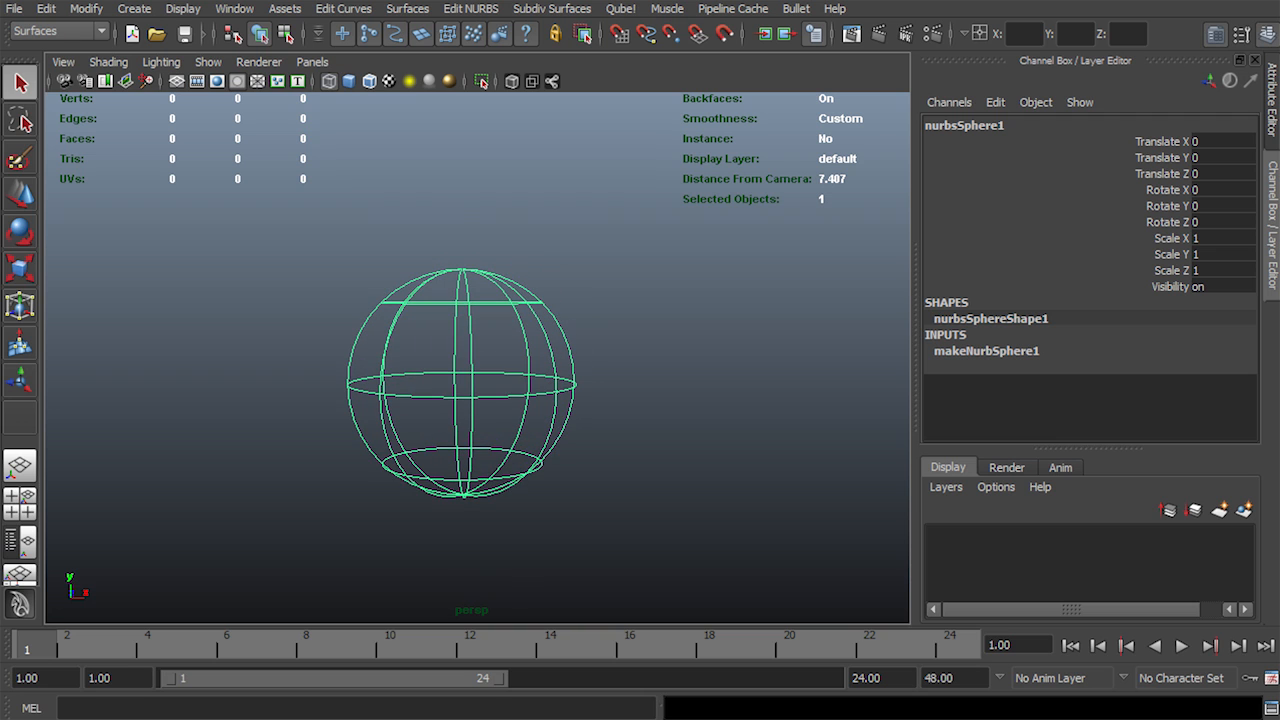
pyautogui.press('r')
pyautogui.moveTo(462, 199); pyautogui.dragTo(463, 249)
pyautogui.keyDown('alt'); pyautogui.moveTo(463, 249); pyautogui.dragTo(477, 208, button='middle'); pyautogui.keyUp('alt')
pyautogui.keyDown('alt'); pyautogui.moveTo(477, 208); pyautogui.dragTo(529, 208, button='right'); pyautogui.keyUp('alt')
pyautogui.moveTo(478, 157)
pyautogui.mouseDown()
pyautogui.moveTo(478, 128)
pyautogui.moveTo(479, 157)
pyautogui.mouseUp()
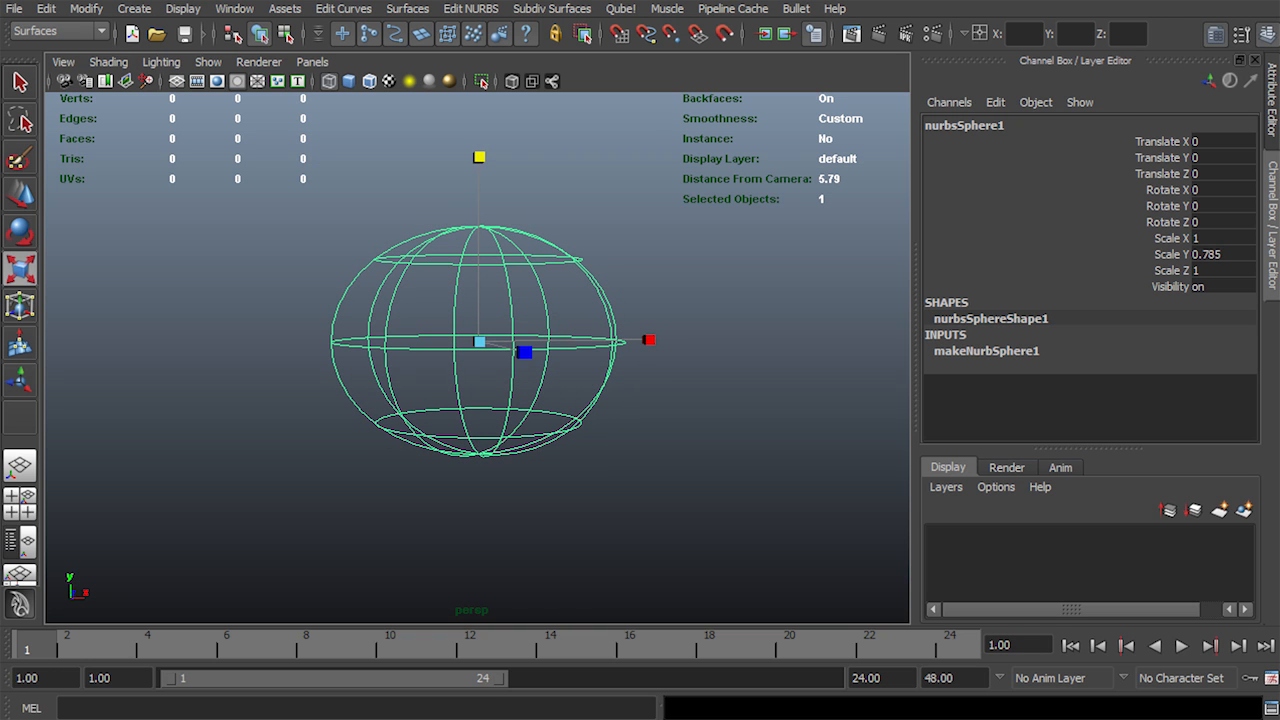
# Detach the sphere's surface at an isoparm placed slightly below the equator
pyautogui.press('q')
pyautogui.keyDown('alt'); pyautogui.moveTo(479, 157); pyautogui.dragTo(492, 157, button='right'); pyautogui.keyUp('alt')
pyautogui.moveTo(492, 157)
pyautogui.keyDown('alt'); pyautogui.mouseDown()
pyautogui.moveTo(540, 145)
pyautogui.moveTo(508, 160)
pyautogui.mouseUp(); pyautogui.keyUp('alt')
pyautogui.moveTo(448, 246); pyautogui.dragTo(449, 199, button='right')
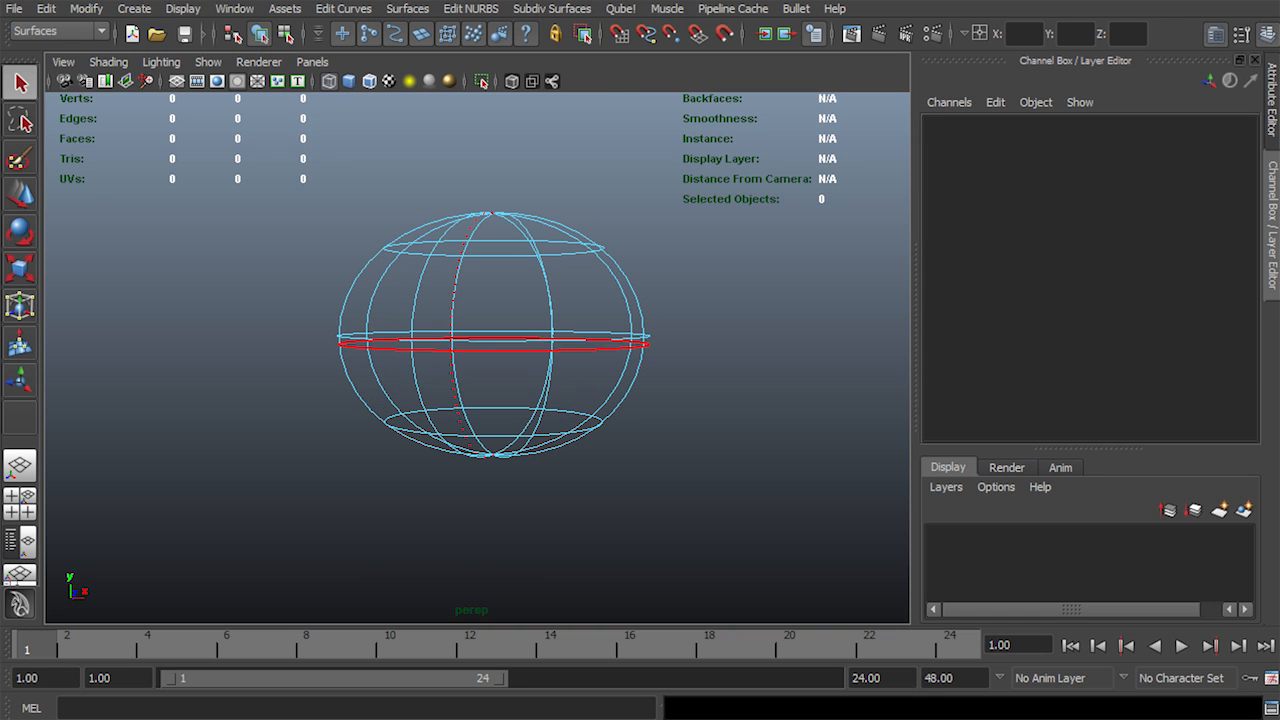
pyautogui.click(495, 383)
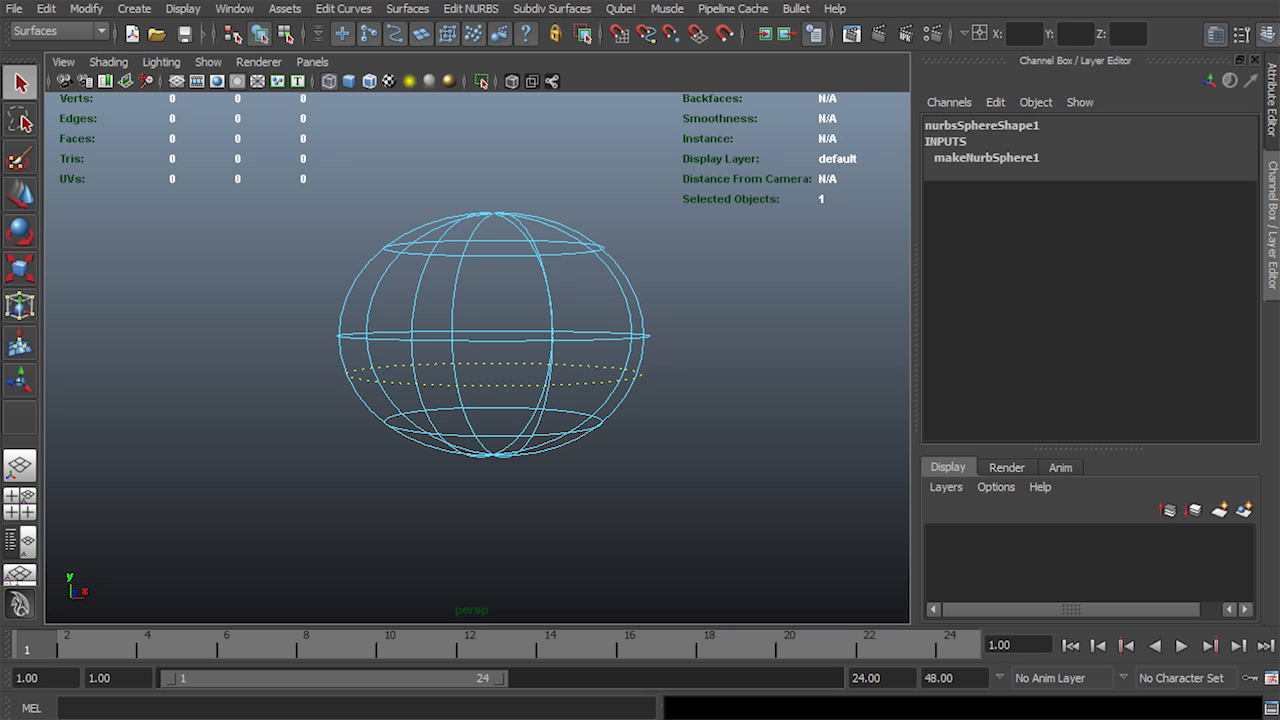
pyautogui.click(471, 8)
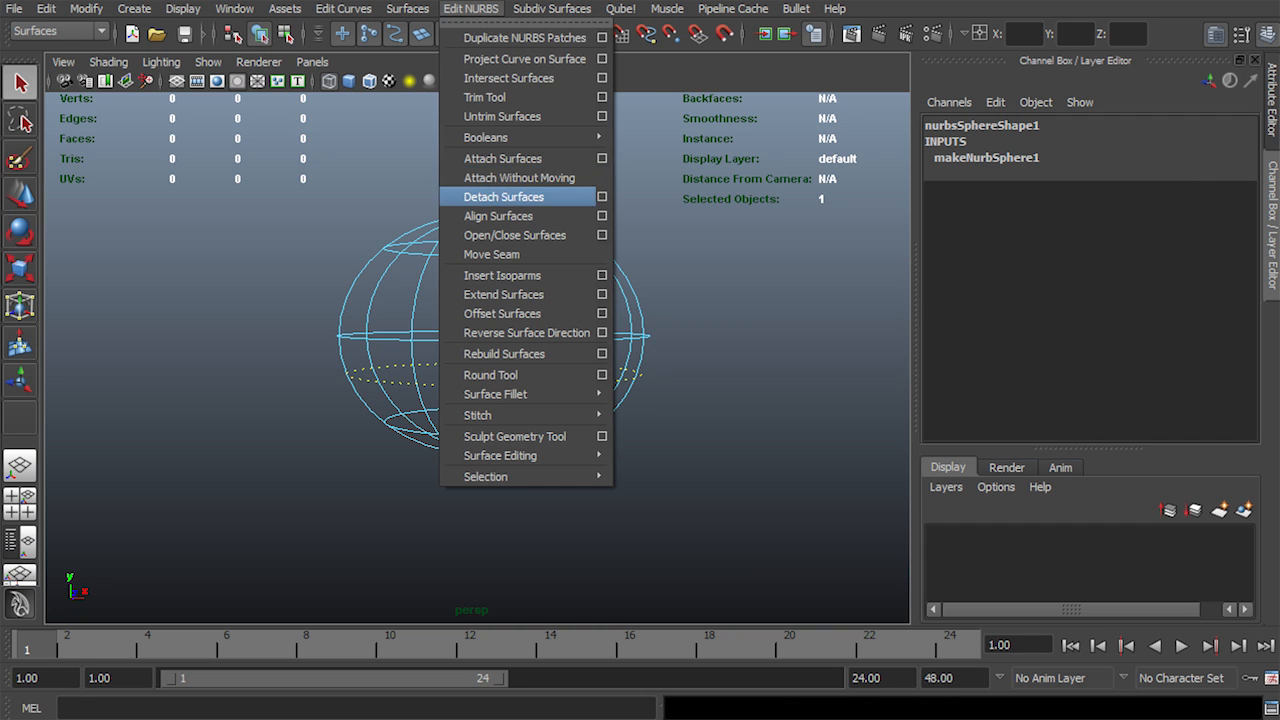
pyautogui.click(503, 197)
# Select the lower piece of the detached sphere and delete it
pyautogui.moveTo(636, 280); pyautogui.dragTo(652, 285)
pyautogui.moveTo(620, 388); pyautogui.dragTo(662, 420)
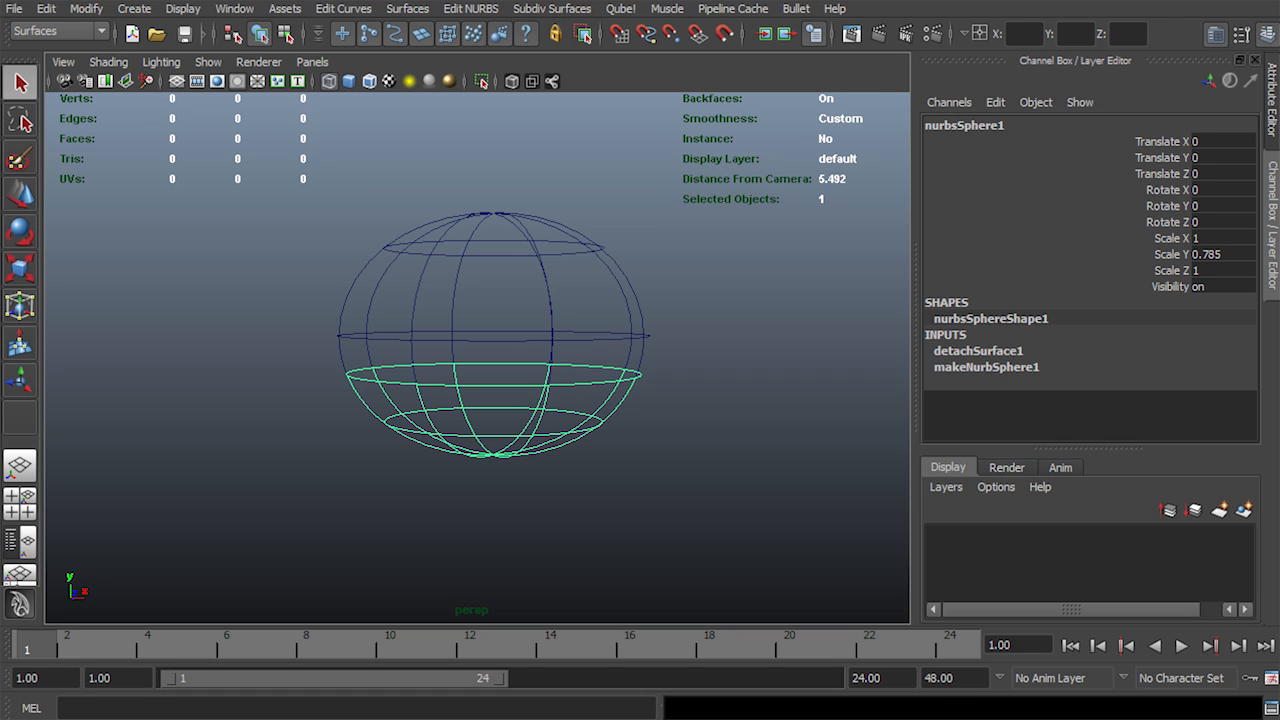
pyautogui.press('Delete')
# Display the remaining dome in smooth shading and select it
pyautogui.moveTo(662, 273)
pyautogui.mouseDown()
pyautogui.moveTo(582, 342)
pyautogui.moveTo(606, 368)
pyautogui.moveTo(568, 338)
pyautogui.moveTo(592, 250)
pyautogui.moveTo(606, 344)
pyautogui.moveTo(570, 190)
pyautogui.moveTo(526, 316)
pyautogui.mouseUp()
pyautogui.press('5')
pyautogui.click(700, 340)
pyautogui.click(560, 330)
# Examine the shaded dome's shape and its open lower rim from several angles and distances
pyautogui.keyDown('alt'); pyautogui.moveTo(526, 316); pyautogui.dragTo(586, 320, button='right'); pyautogui.keyUp('alt')
pyautogui.keyDown('alt'); pyautogui.moveTo(540, 320); pyautogui.dragTo(548, 385); pyautogui.keyUp('alt')
pyautogui.keyDown('alt'); pyautogui.moveTo(548, 385); pyautogui.dragTo(480, 385, button='right'); pyautogui.keyUp('alt')
pyautogui.keyDown('alt'); pyautogui.moveTo(480, 385); pyautogui.dragTo(570, 348); pyautogui.keyUp('alt')
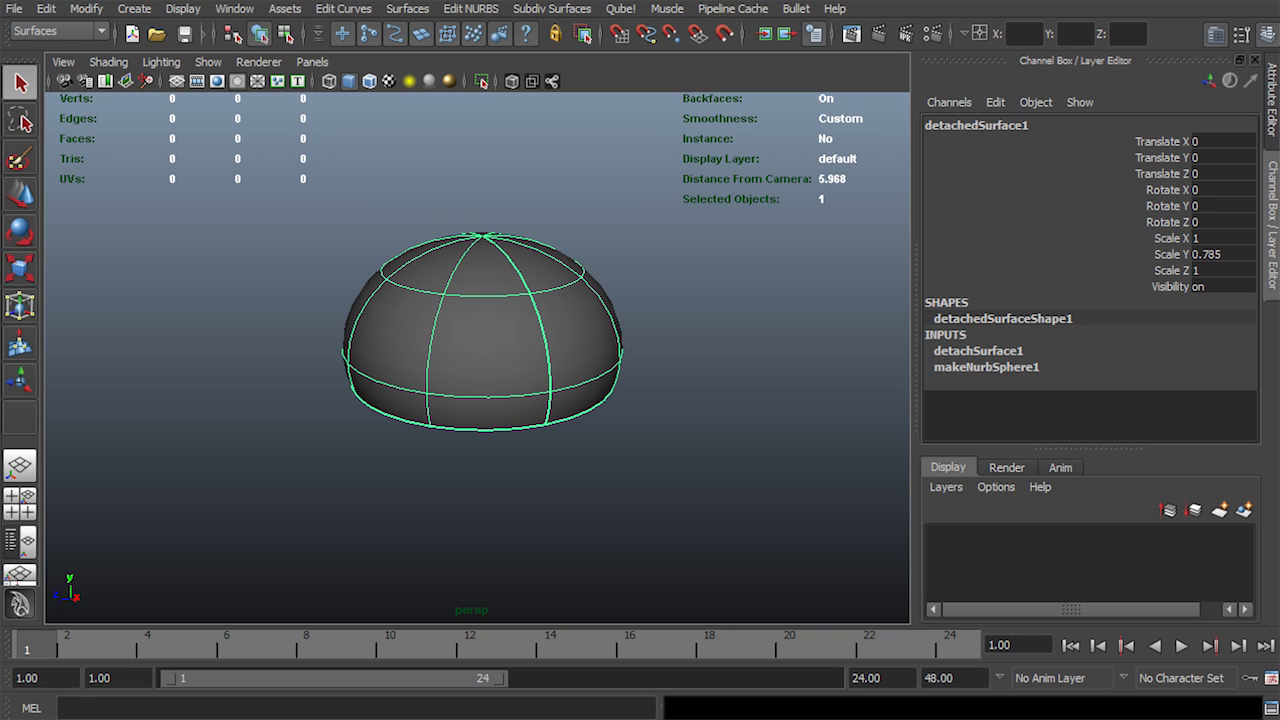
pyautogui.keyDown('alt'); pyautogui.moveTo(570, 348); pyautogui.dragTo(545, 295); pyautogui.keyUp('alt')
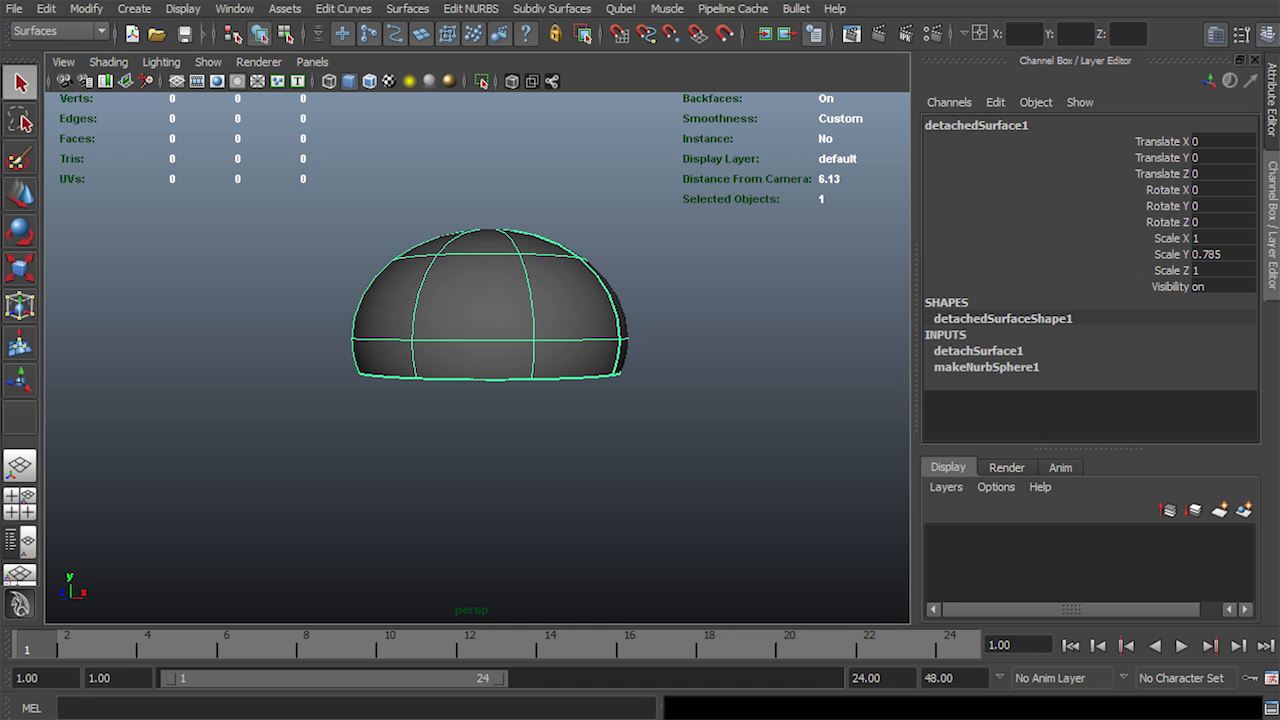
pyautogui.keyDown('alt'); pyautogui.moveTo(545, 295); pyautogui.dragTo(608, 376); pyautogui.keyUp('alt')
pyautogui.scroll(1, 538, 334)
pyautogui.scroll(-1, 560, 332)
pyautogui.scroll(1, 588, 352)
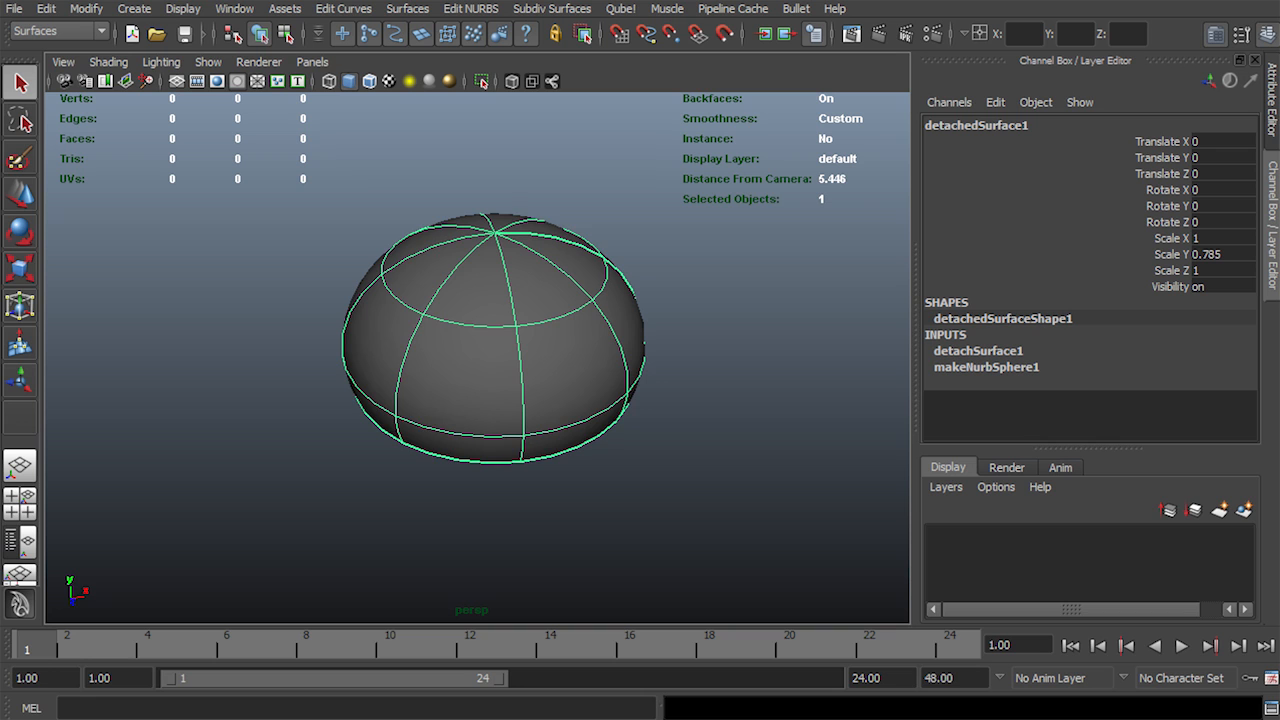
pyautogui.keyDown('alt'); pyautogui.moveTo(608, 376); pyautogui.dragTo(606, 340); pyautogui.keyUp('alt')
pyautogui.scroll(1, 606, 340)
pyautogui.keyDown('alt'); pyautogui.moveTo(606, 340); pyautogui.dragTo(598, 378, button='middle'); pyautogui.keyUp('alt')
pyautogui.scroll(-1, 598, 378)
pyautogui.keyDown('alt'); pyautogui.moveTo(598, 378); pyautogui.dragTo(630, 380); pyautogui.keyUp('alt')
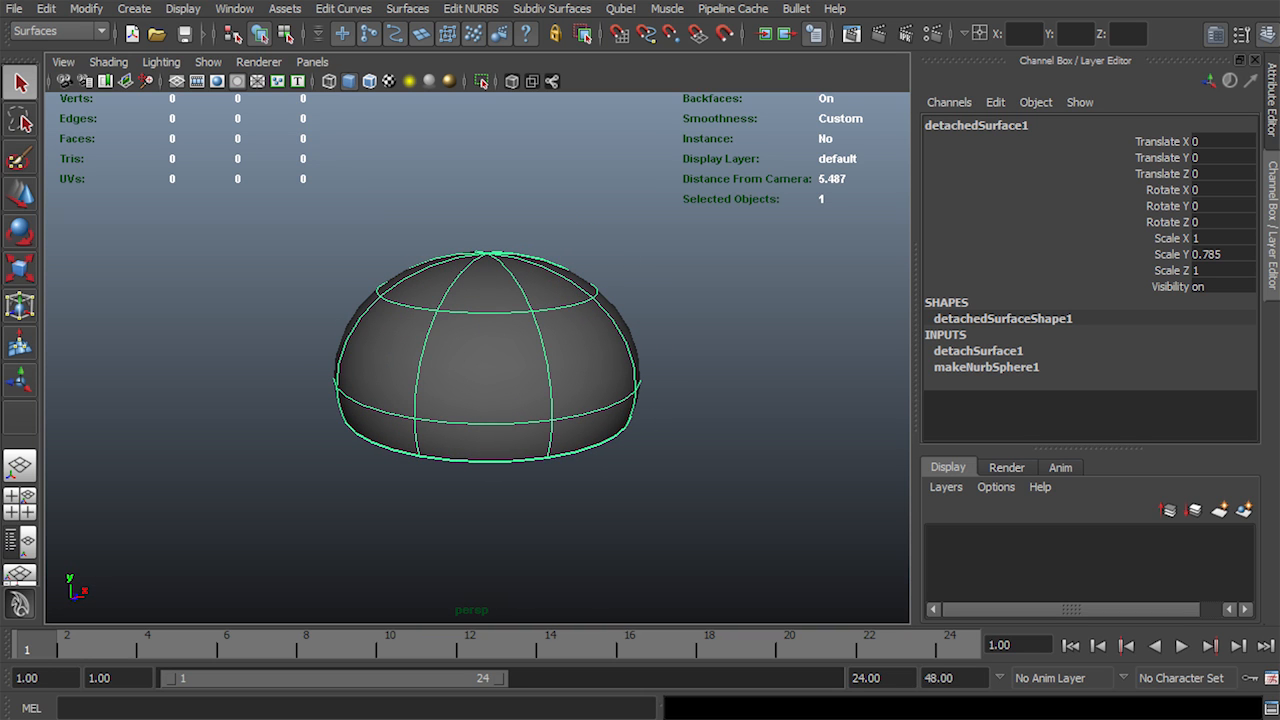
pyautogui.keyDown('alt'); pyautogui.moveTo(630, 380); pyautogui.dragTo(637, 325, button='middle'); pyautogui.keyUp('alt')
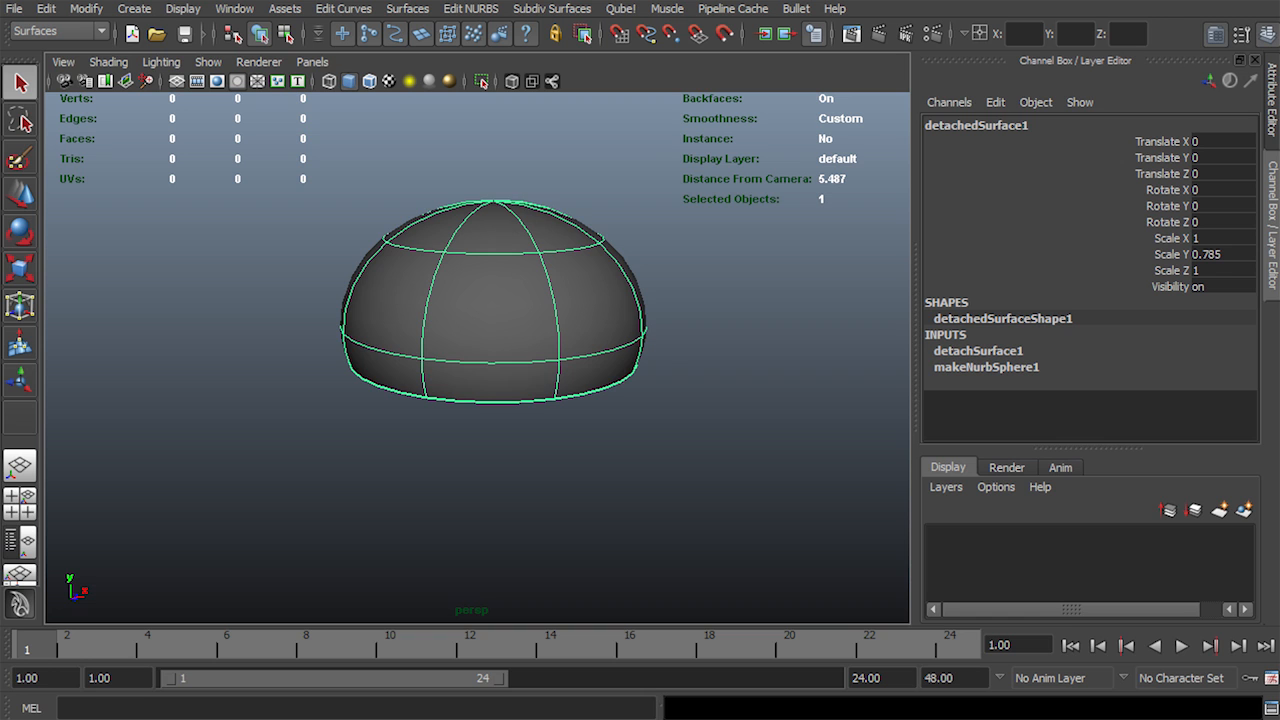
pyautogui.scroll(2, 637, 325)
pyautogui.keyDown('alt'); pyautogui.moveTo(637, 325); pyautogui.dragTo(644, 300); pyautogui.keyUp('alt')
pyautogui.keyDown('alt'); pyautogui.moveTo(644, 300); pyautogui.dragTo(626, 327, button='middle'); pyautogui.keyUp('alt')
pyautogui.keyDown('alt'); pyautogui.moveTo(626, 327); pyautogui.dragTo(640, 395); pyautogui.keyUp('alt')
pyautogui.scroll(-1, 622, 336)
pyautogui.scroll(-1, 636, 380)
pyautogui.scroll(1, 636, 380)
pyautogui.scroll(3, 466, 342)
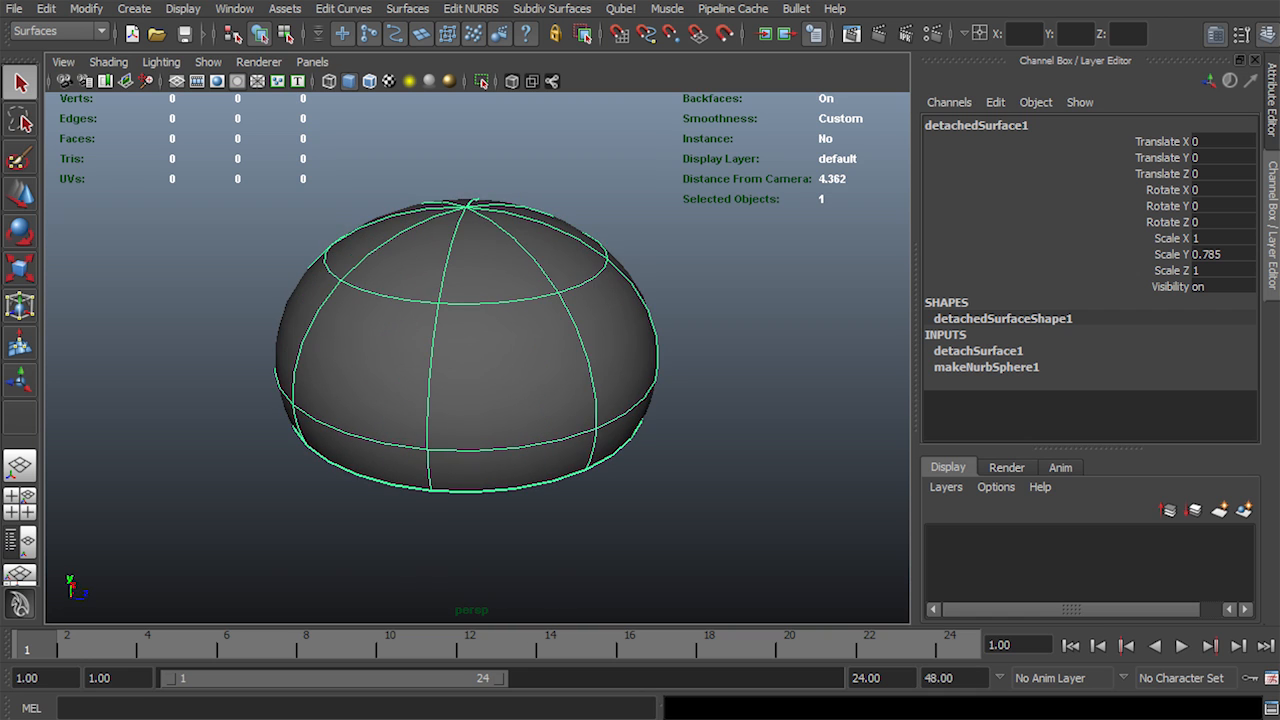
pyautogui.scroll(-2, 466, 342)
pyautogui.keyDown('alt'); pyautogui.moveTo(466, 342); pyautogui.dragTo(468, 365); pyautogui.keyUp('alt')
pyautogui.scroll(-2, 468, 365)
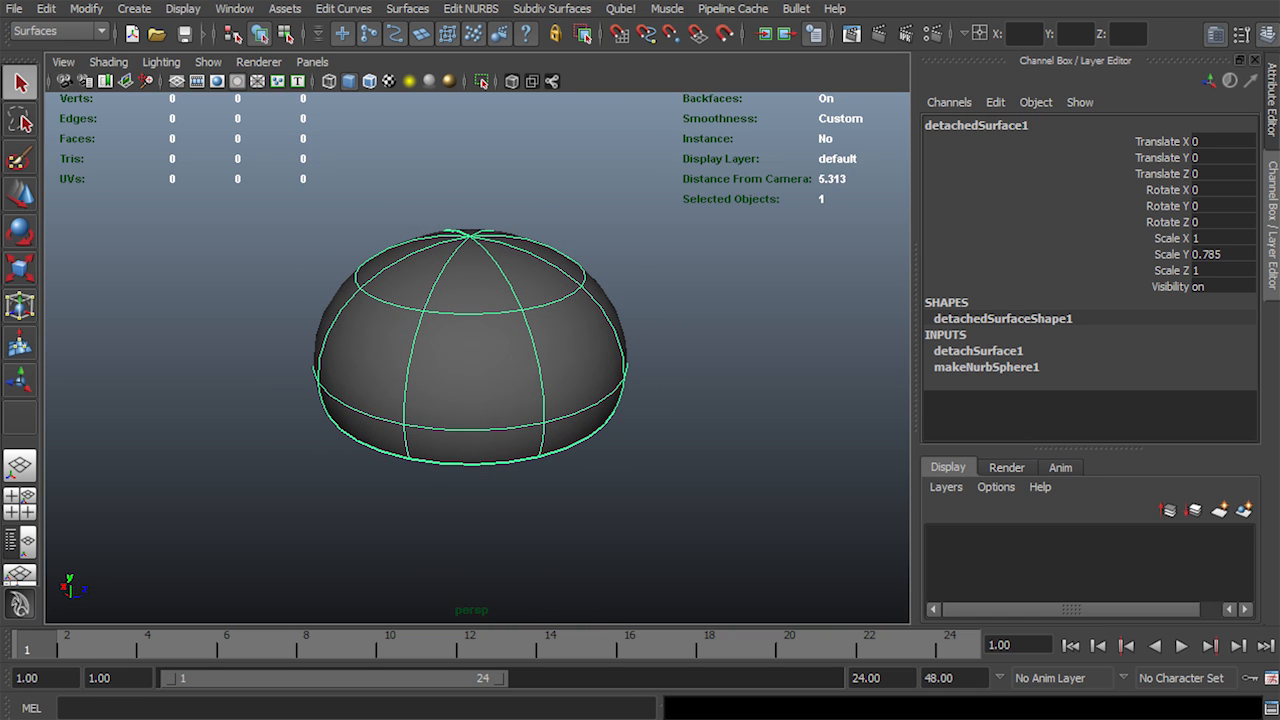
pyautogui.scroll(-3, 470, 345)
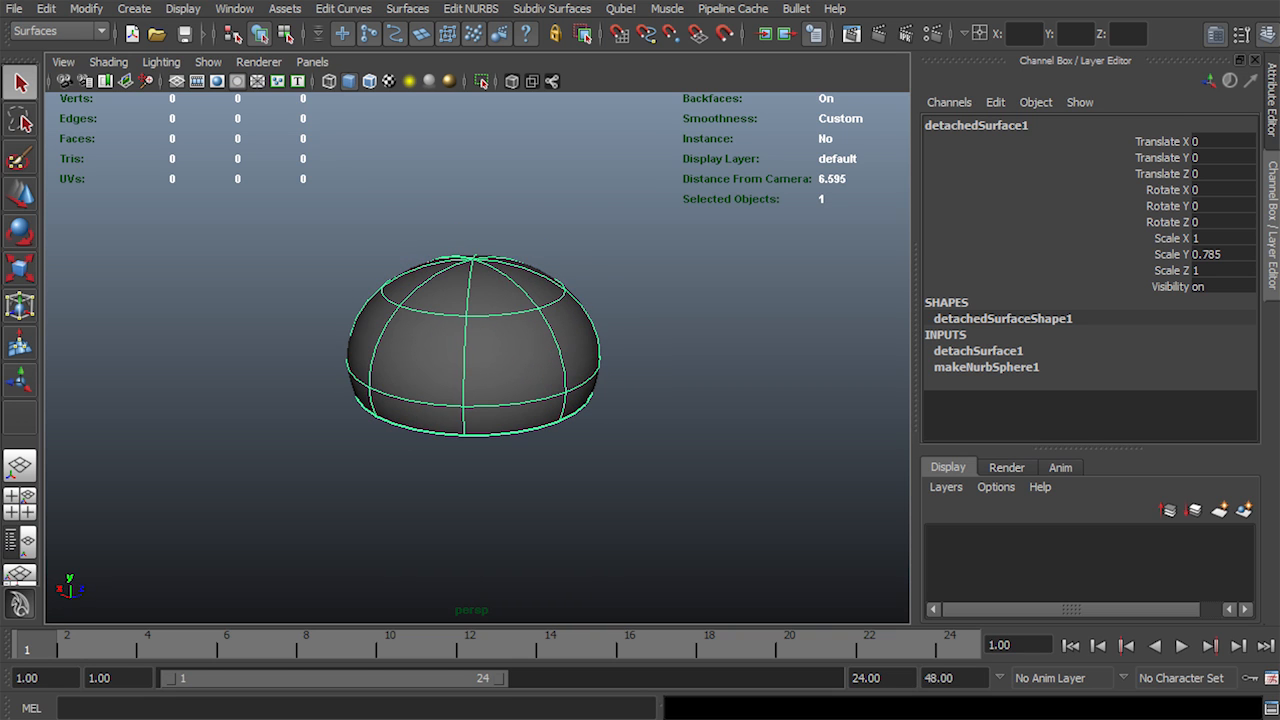
pyautogui.keyDown('alt'); pyautogui.moveTo(470, 345); pyautogui.dragTo(462, 320); pyautogui.keyUp('alt')
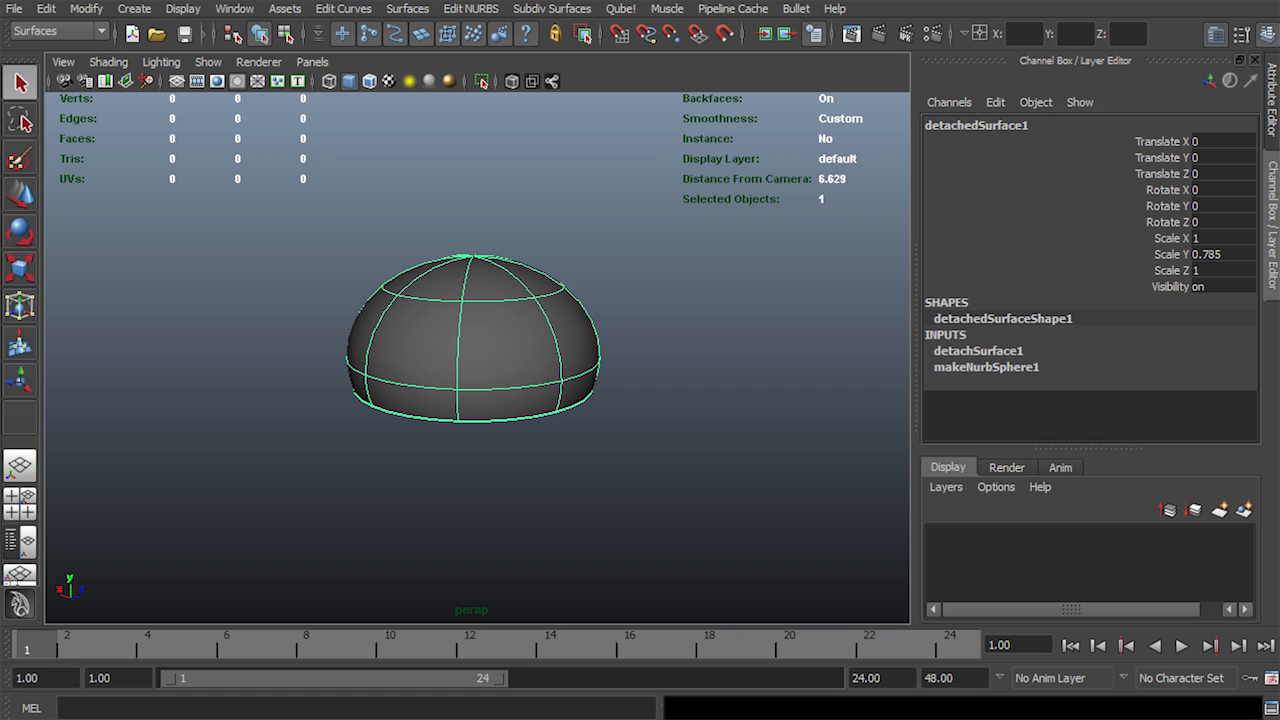
# Enlarge the Channel Box area and add a nonlinear Wave deformer to the dome
pyautogui.moveTo(1090, 448); pyautogui.dragTo(1090, 622)
pyautogui.scroll(3, 472, 336)
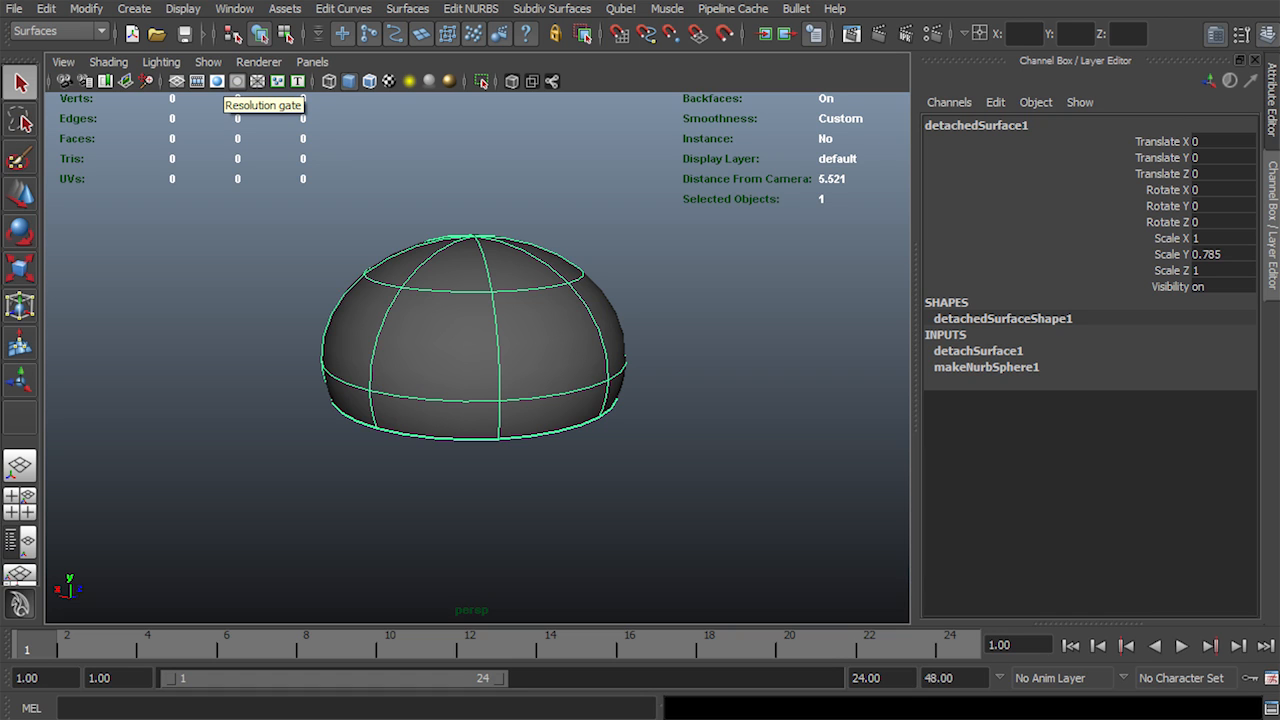
pyautogui.click(60, 31)
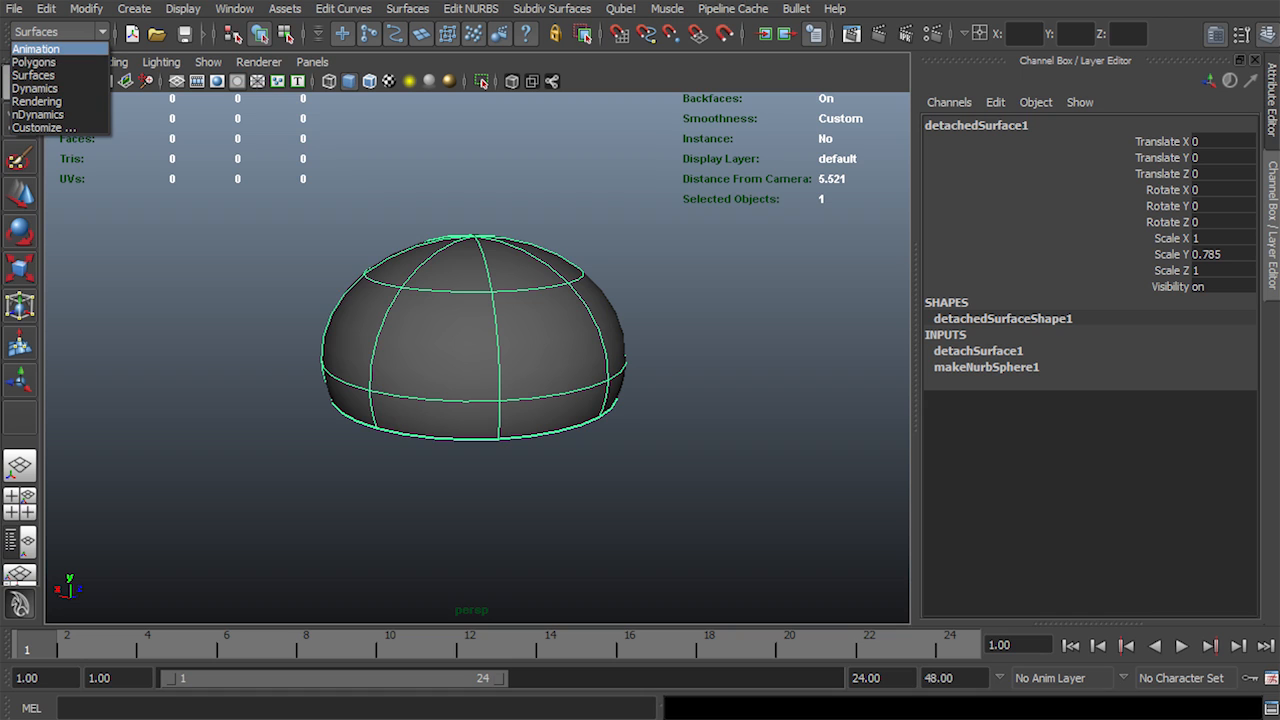
pyautogui.click(35, 48)
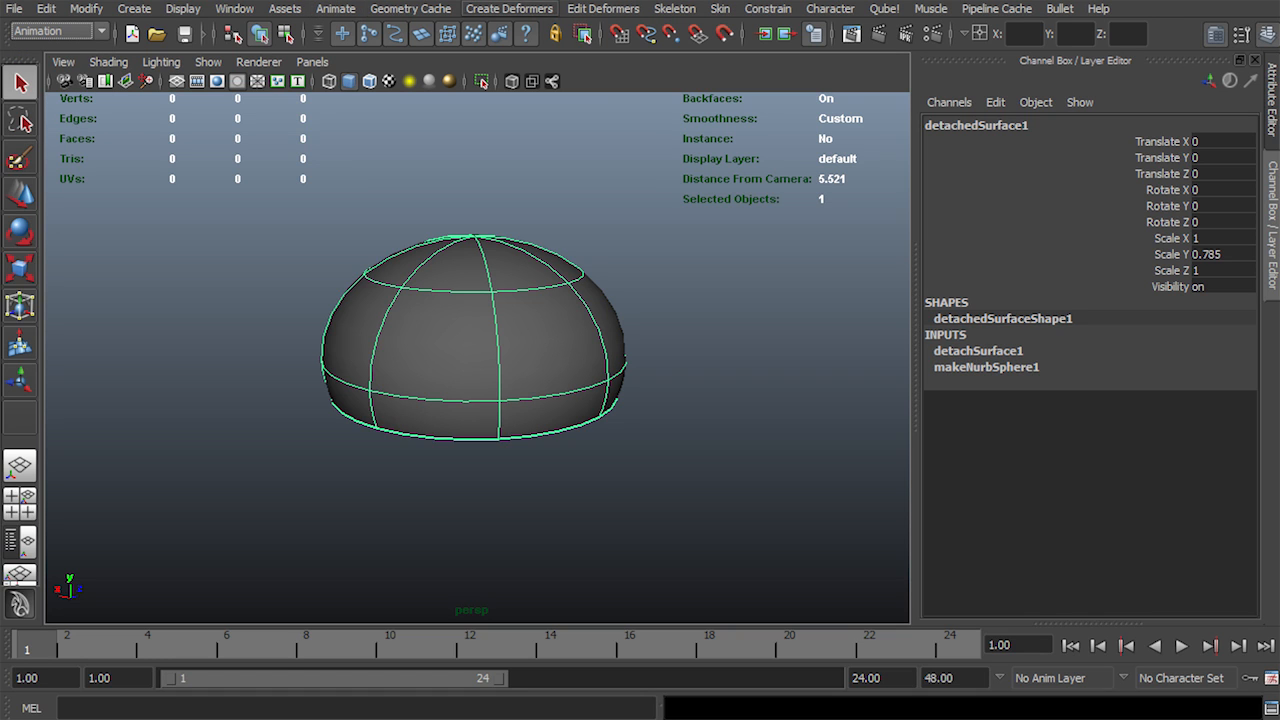
pyautogui.click(509, 8)
pyautogui.moveTo(520, 139)
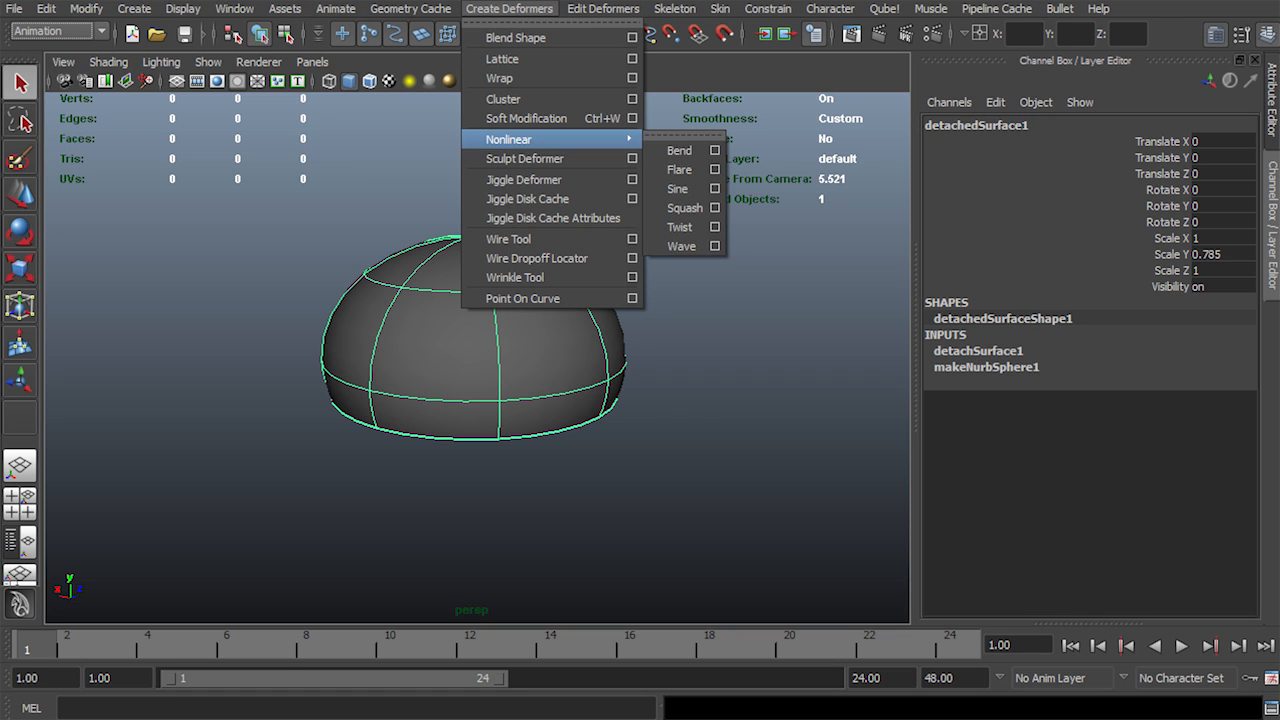
pyautogui.click(681, 246)
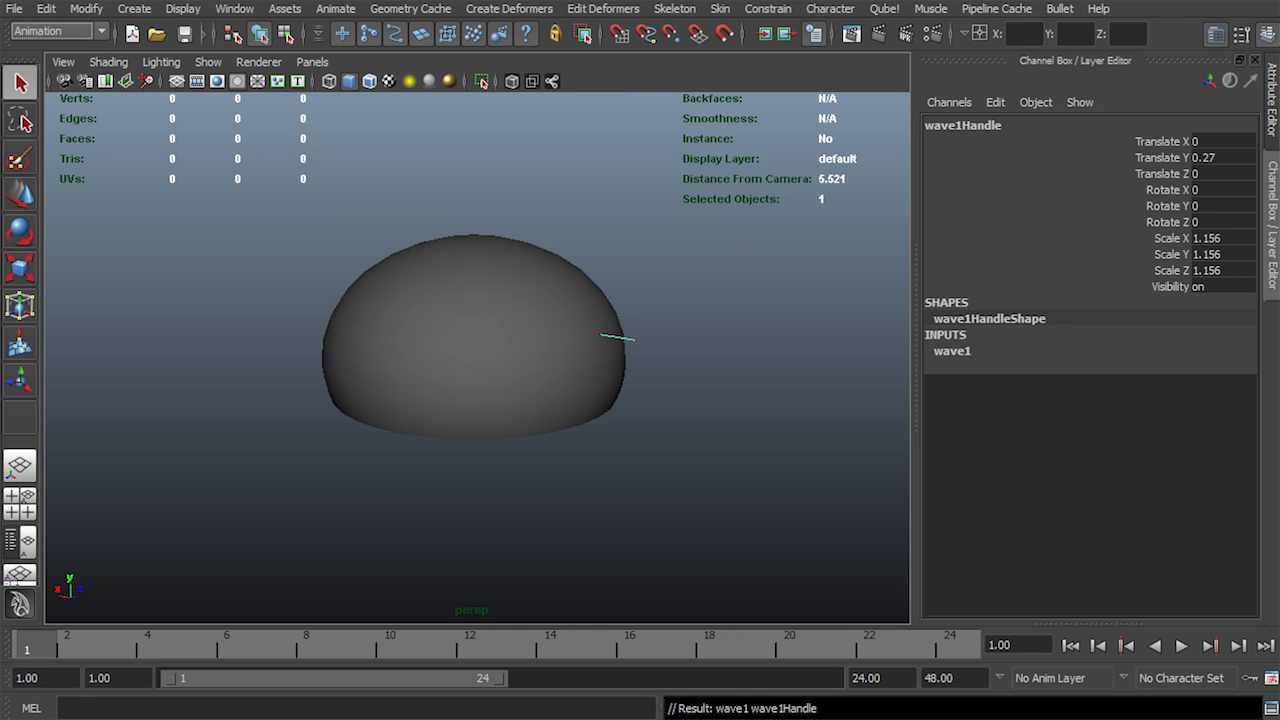
# Show the dome in wireframe and expand the attributes of the wave1 deformer
pyautogui.press('4')
pyautogui.keyDown('alt'); pyautogui.moveTo(540, 340); pyautogui.dragTo(642, 353); pyautogui.keyUp('alt')
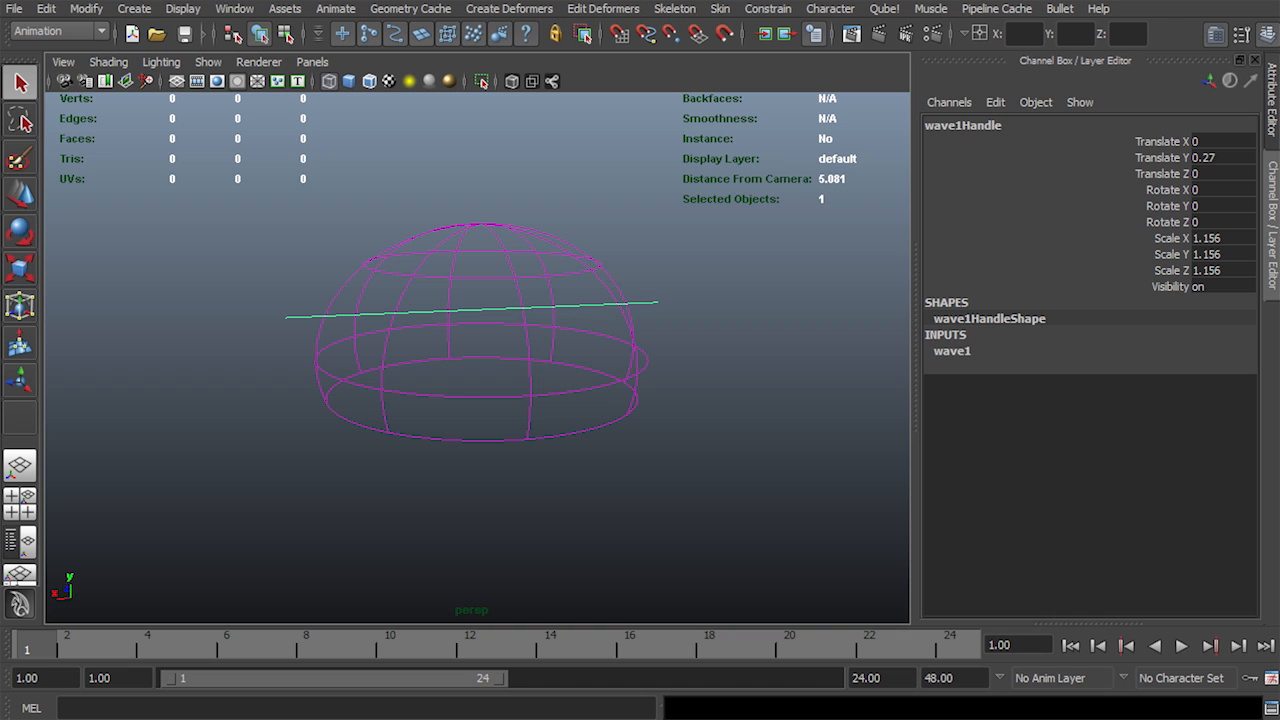
pyautogui.click(952, 351)
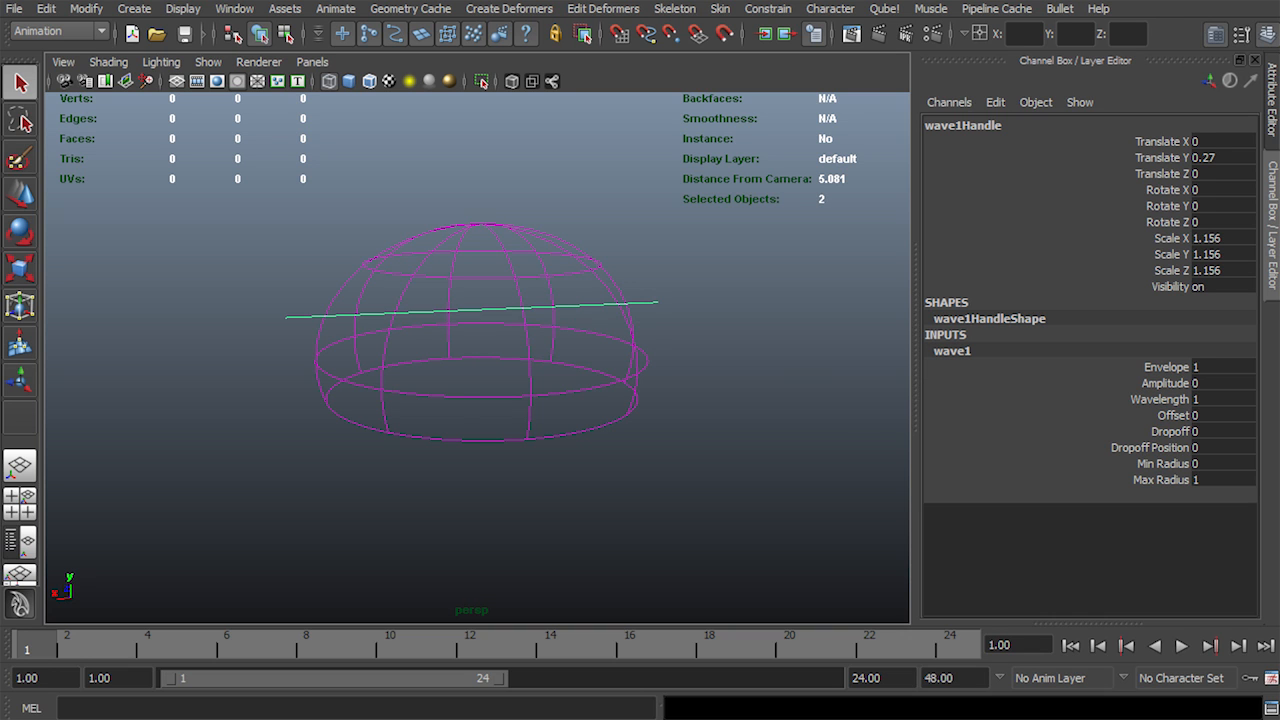
pyautogui.hotkey('ctrl', 'a')
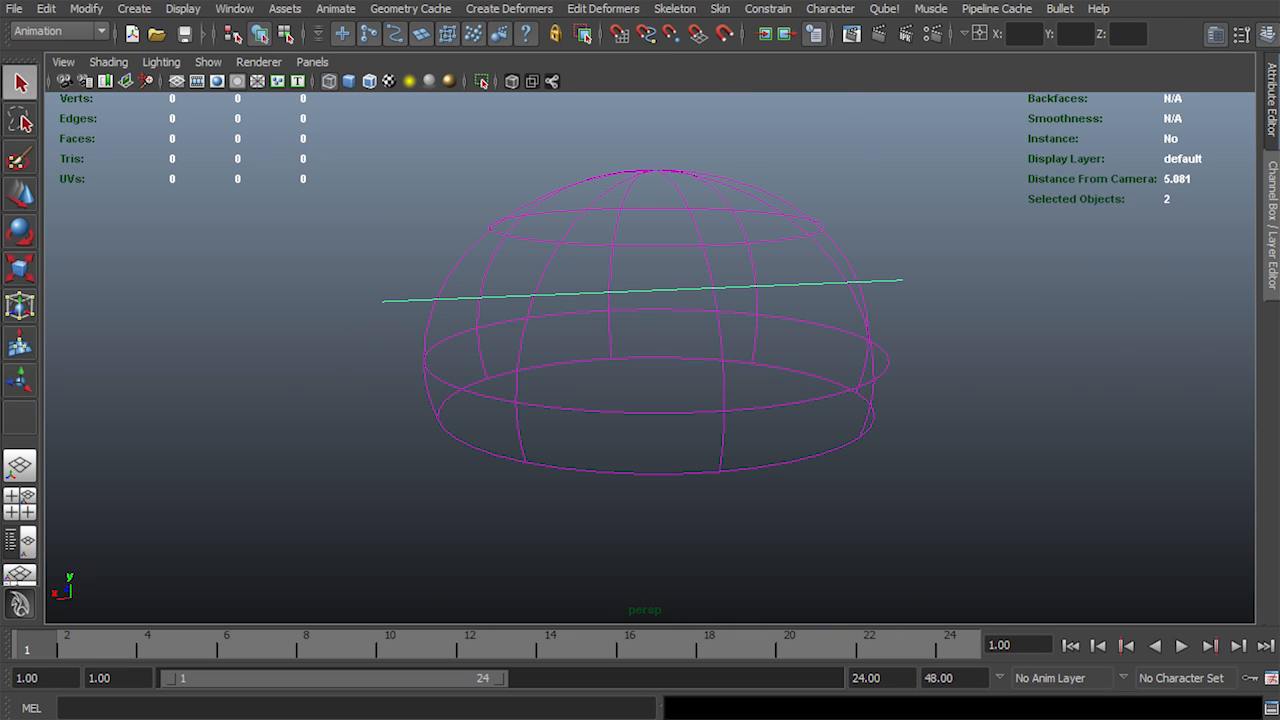
pyautogui.hotkey('ctrl', 'a')
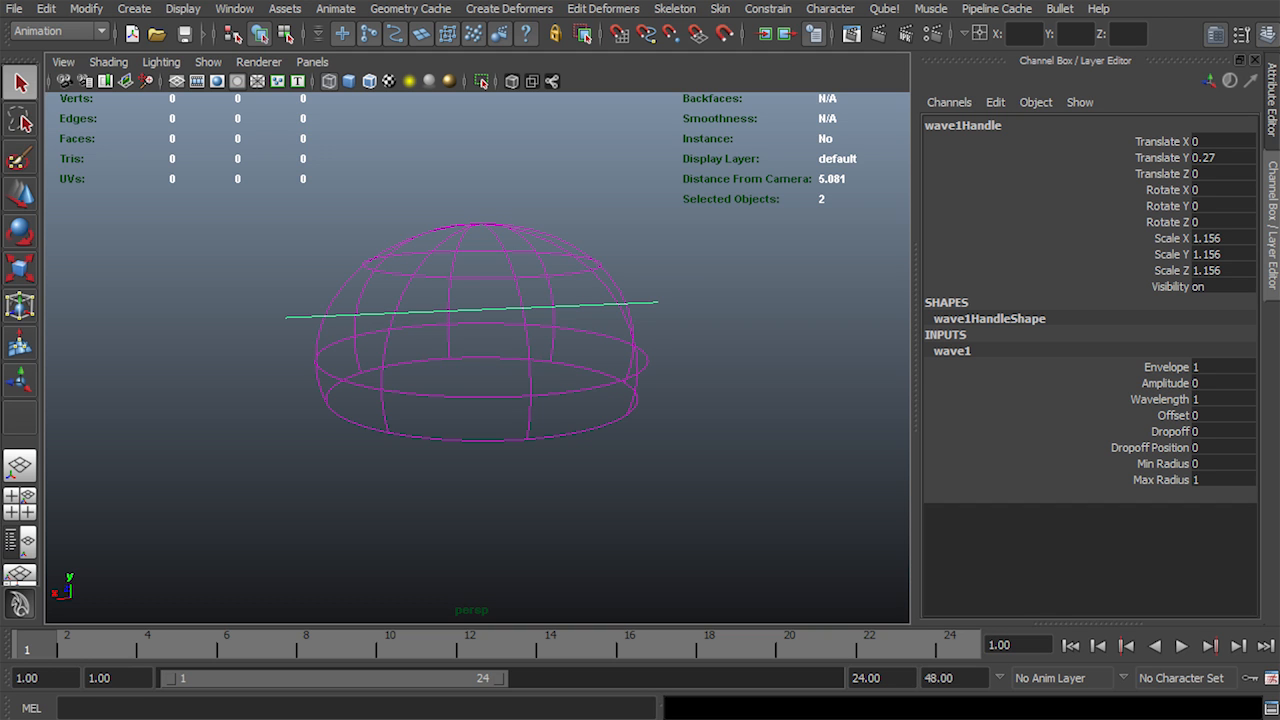
# Try an amplitude of 0.4 on the wave deformer and undo the change
pyautogui.click(1165, 383)
pyautogui.moveTo(480, 400); pyautogui.dragTo(520, 400, button='middle')
pyautogui.keyDown('alt'); pyautogui.moveTo(520, 400); pyautogui.dragTo(510, 414); pyautogui.keyUp('alt')
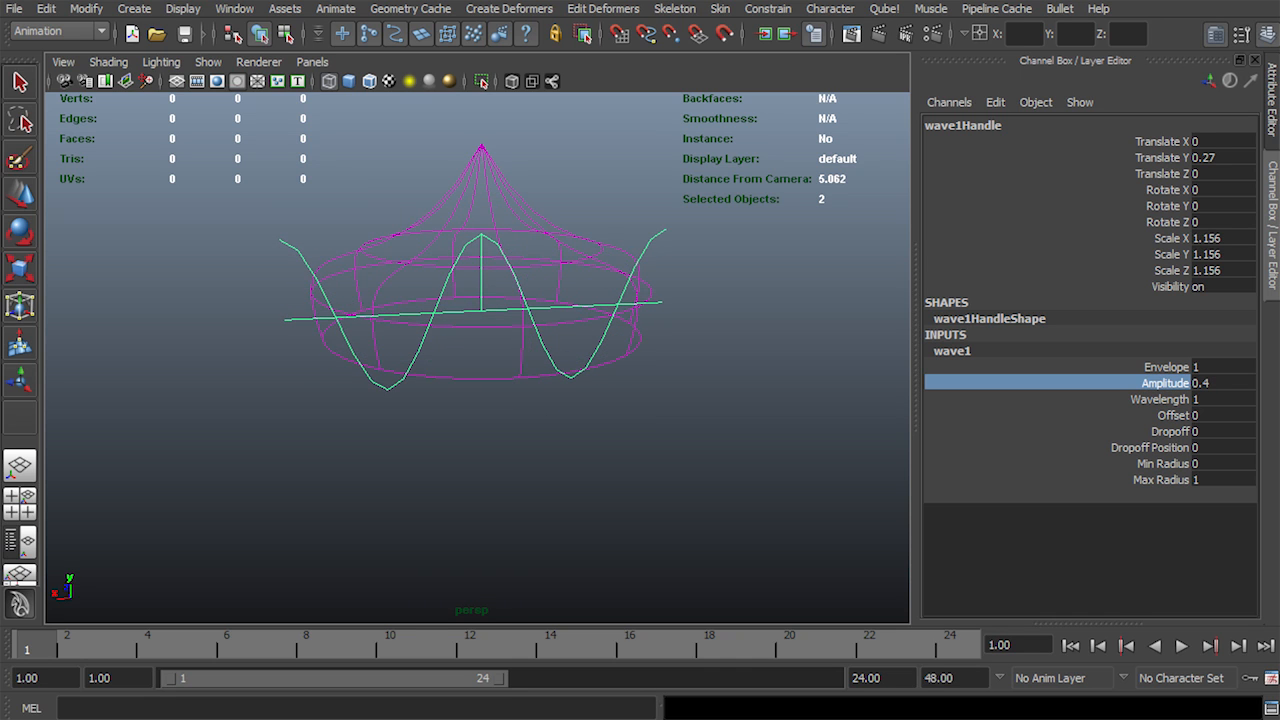
pyautogui.hotkey('ctrl', 'z')
# Set the wave deformer's amplitude to 0.2
pyautogui.click(1222, 383)
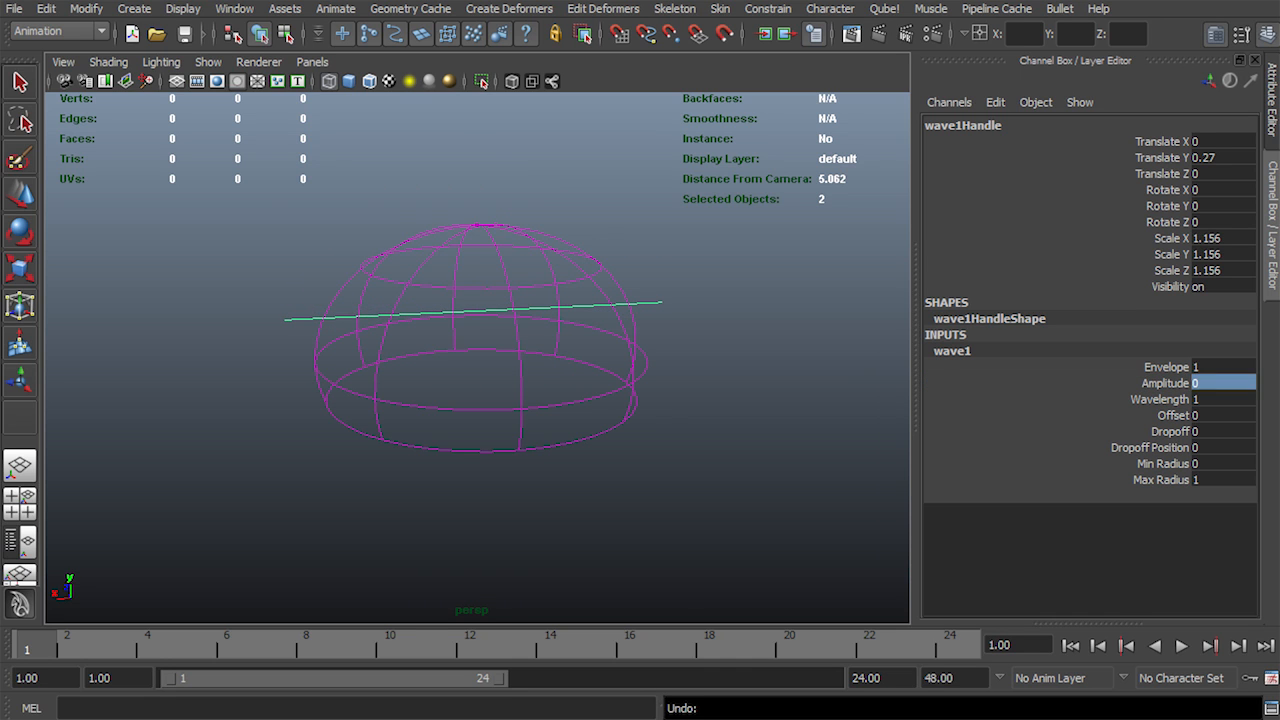
pyautogui.write('0.2')
pyautogui.press('Return')
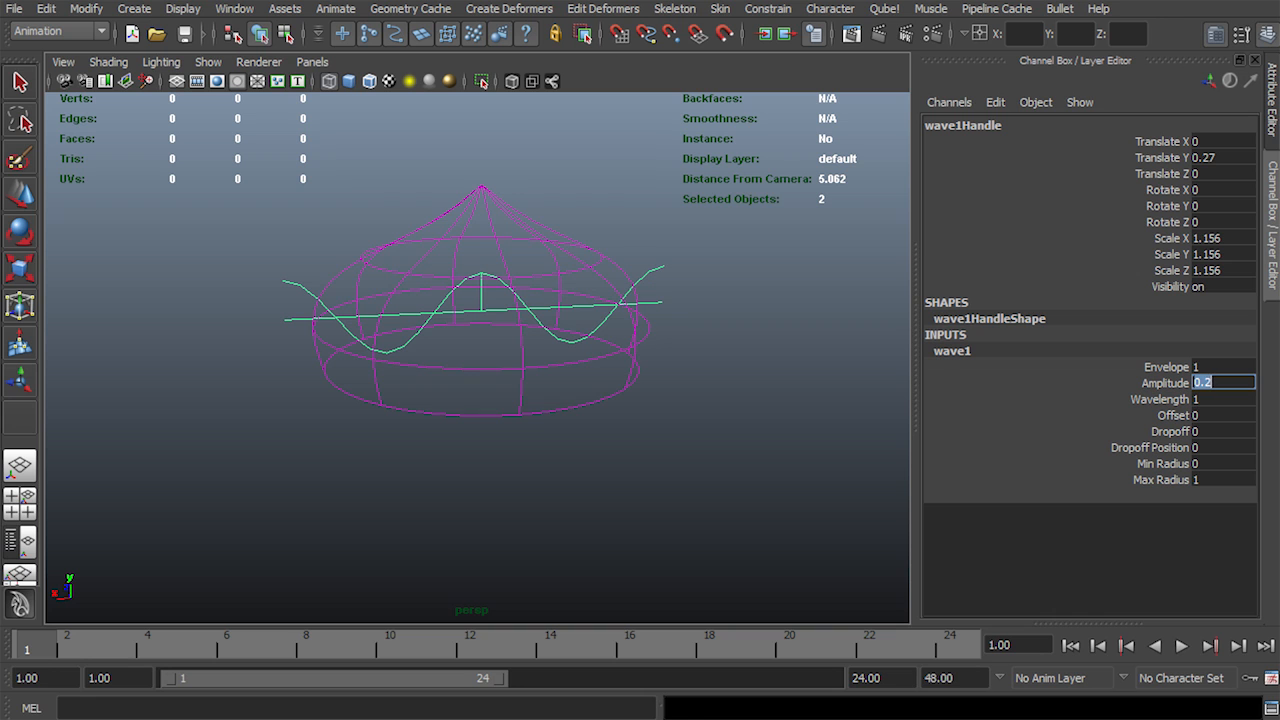
pyautogui.keyDown('alt'); pyautogui.moveTo(500, 350); pyautogui.dragTo(446, 333); pyautogui.keyUp('alt')
# Try a different wavelength on the wave deformer and undo the change
pyautogui.click(1160, 399)
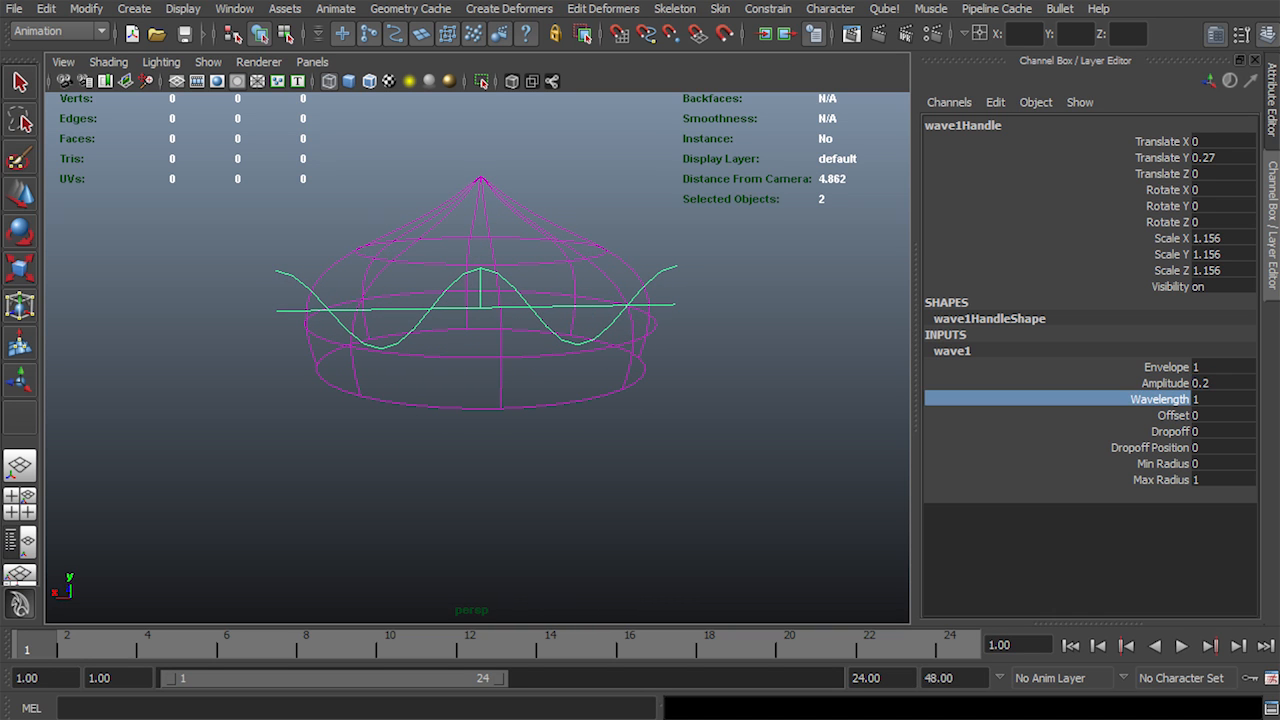
pyautogui.moveTo(480, 350); pyautogui.dragTo(450, 350, button='middle')
pyautogui.hotkey('ctrl', 'z')
# Set the wave deformer's offset to 10 and display the dome in smooth shading
pyautogui.click(1169, 416)
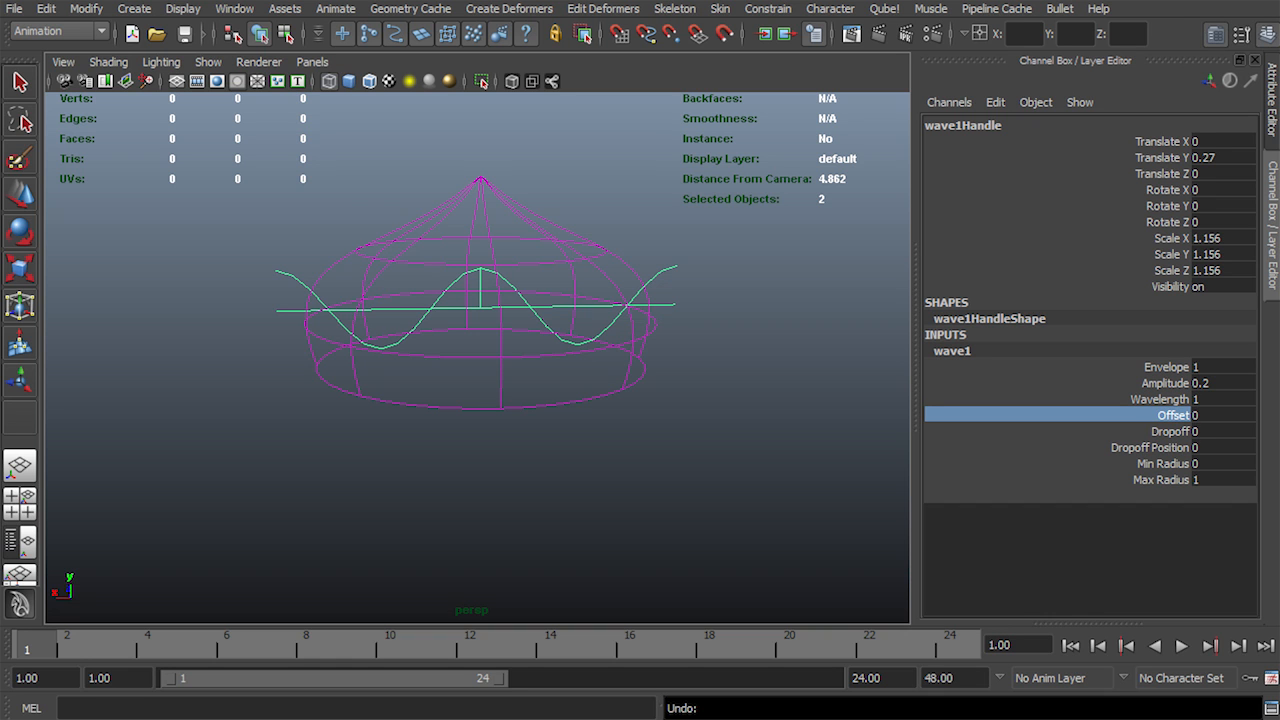
pyautogui.moveTo(466, 350); pyautogui.dragTo(766, 350, button='middle')
pyautogui.press('5')
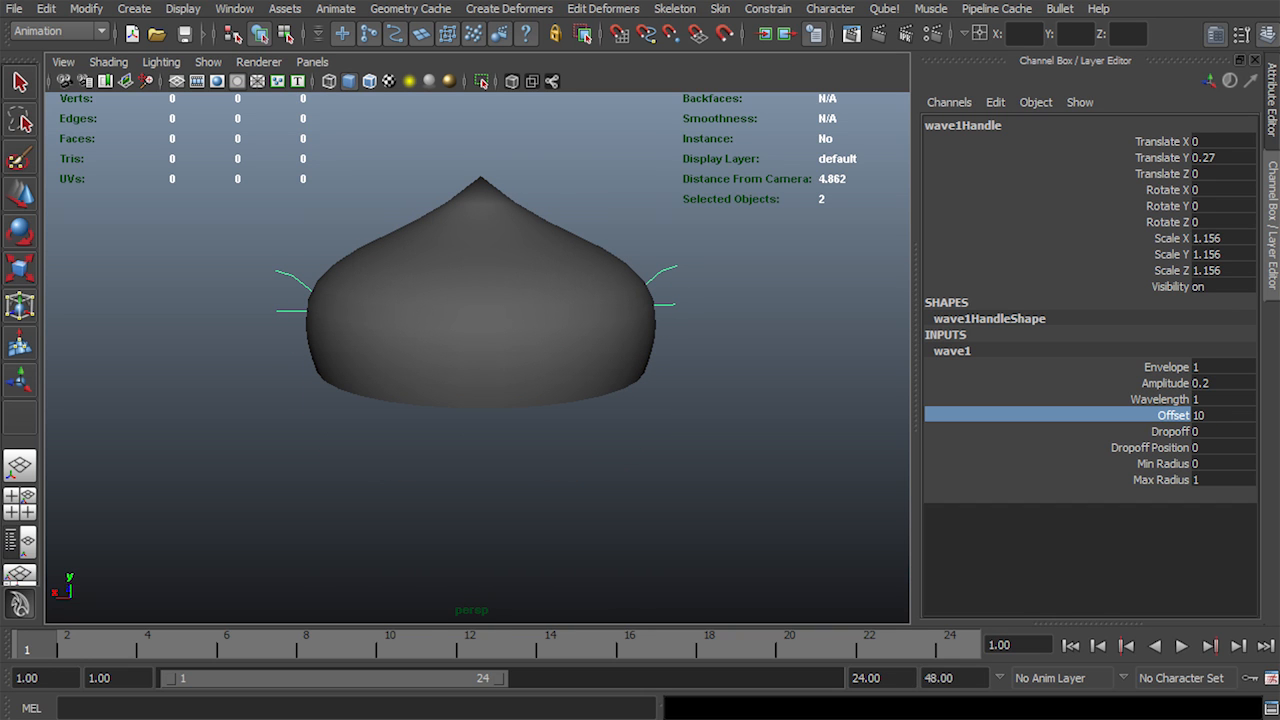
# Set the wave deformer's offset to 0 and key it on frame 1
pyautogui.moveTo(766, 350); pyautogui.dragTo(173, 350, button='middle')
pyautogui.click(1222, 415)
pyautogui.press('BackSpace')
pyautogui.write('0')
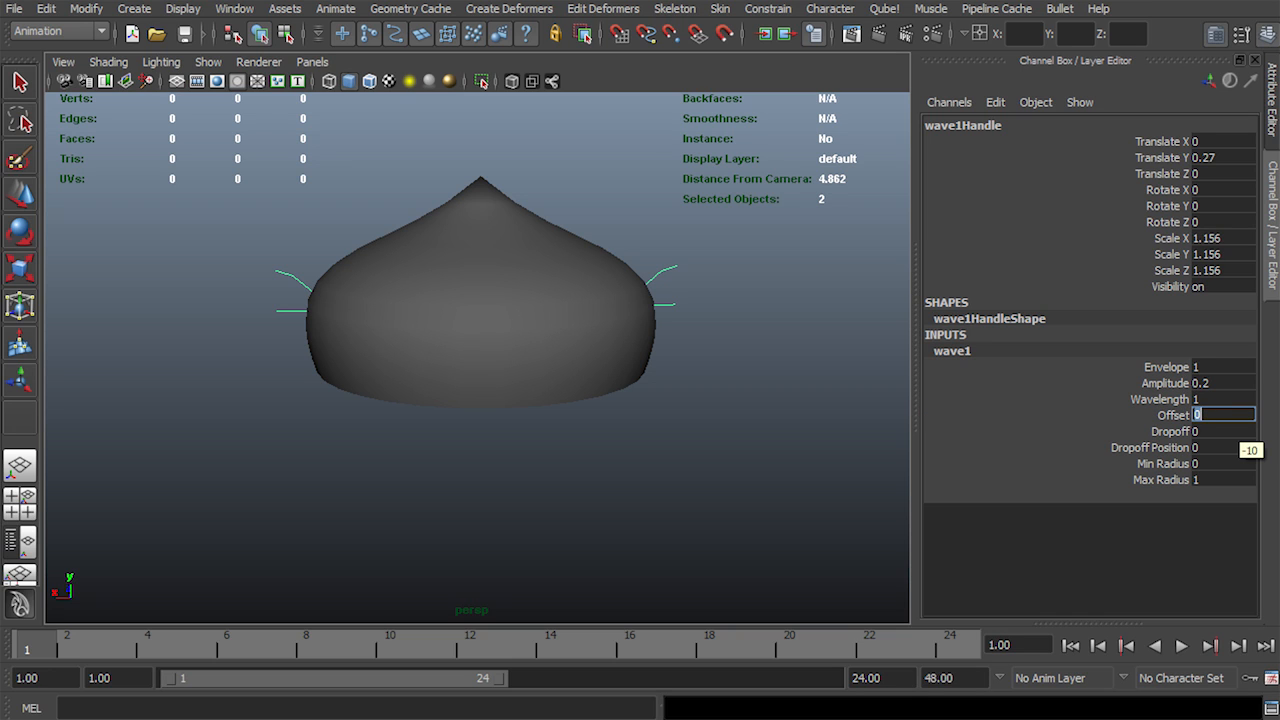
pyautogui.press('Return')
pyautogui.rightClick(1116, 416)
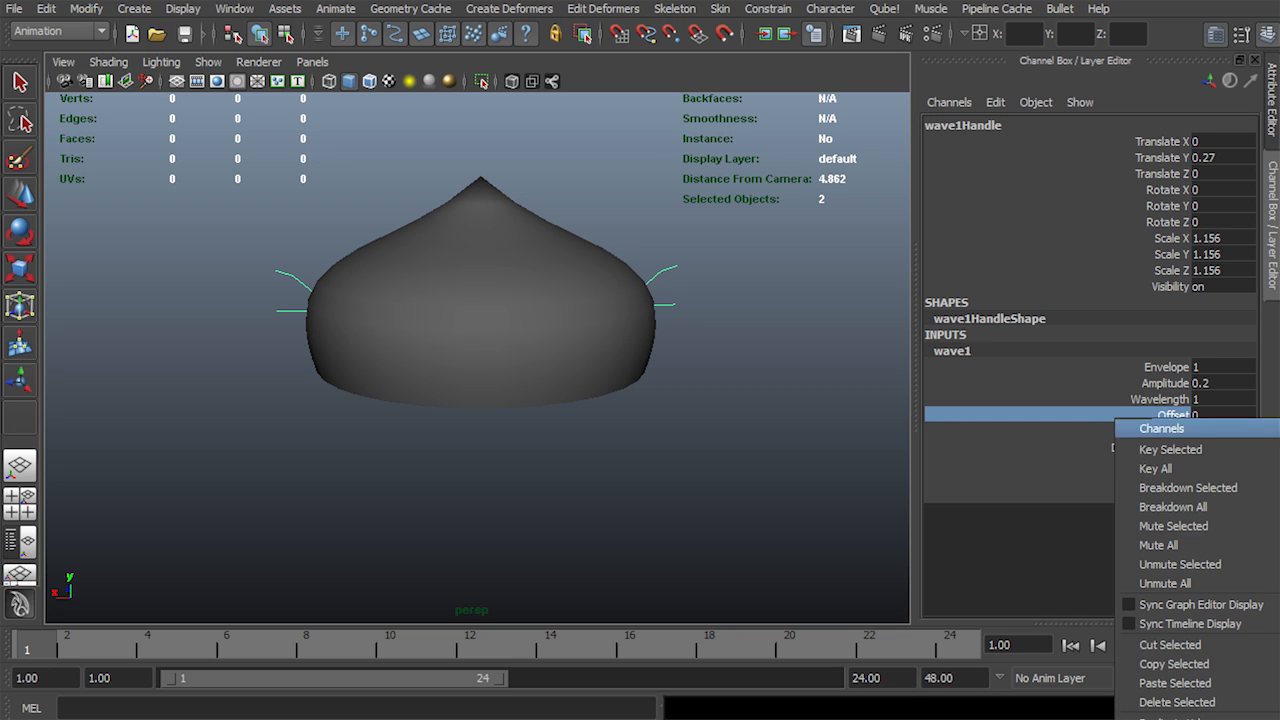
pyautogui.click(1150, 449)
# Extend the playback range's end to frame 300
pyautogui.doubleClick(868, 678)
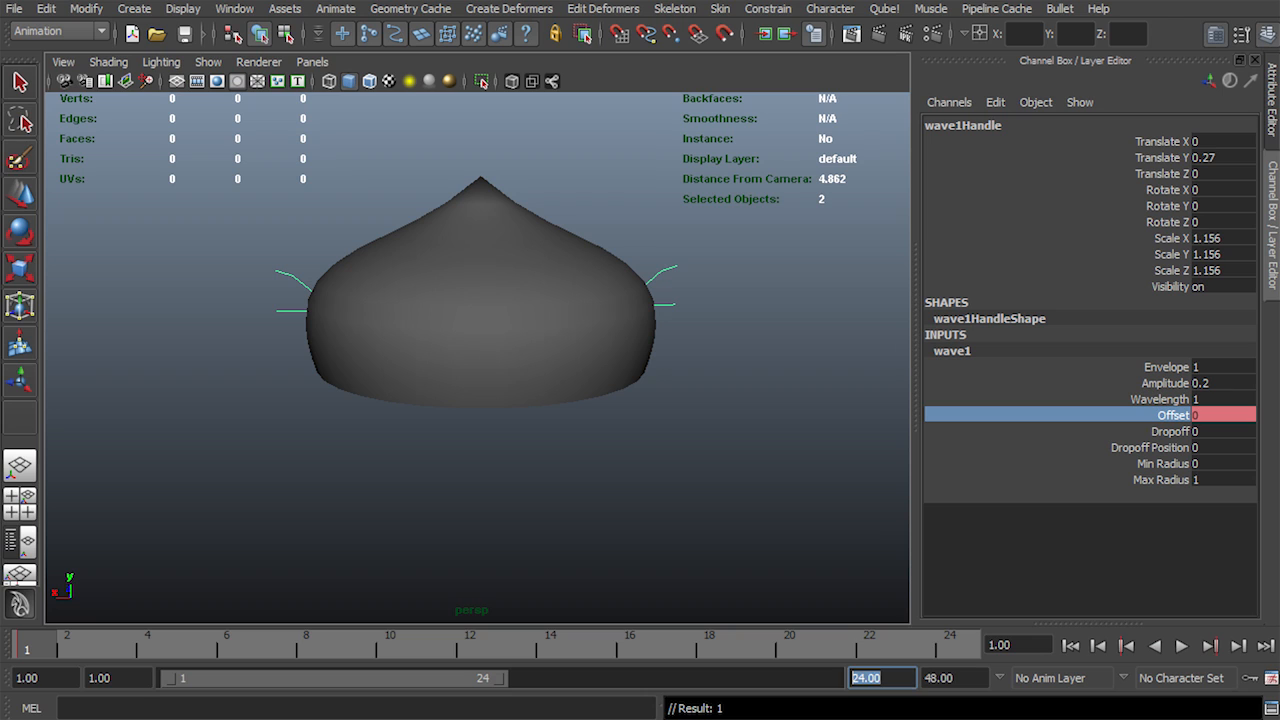
pyautogui.write('300')
pyautogui.press('Return')
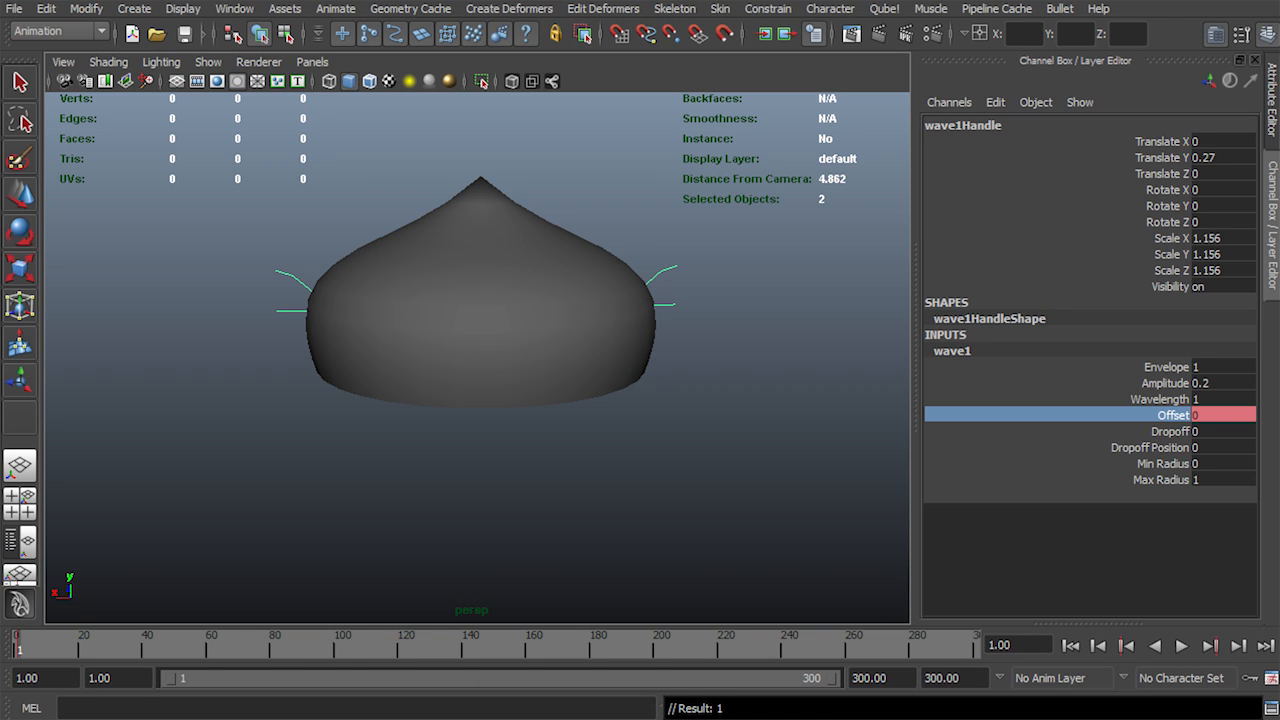
# Set the wave deformer's offset to 6 and key it on frame 1
pyautogui.click(1220, 415)
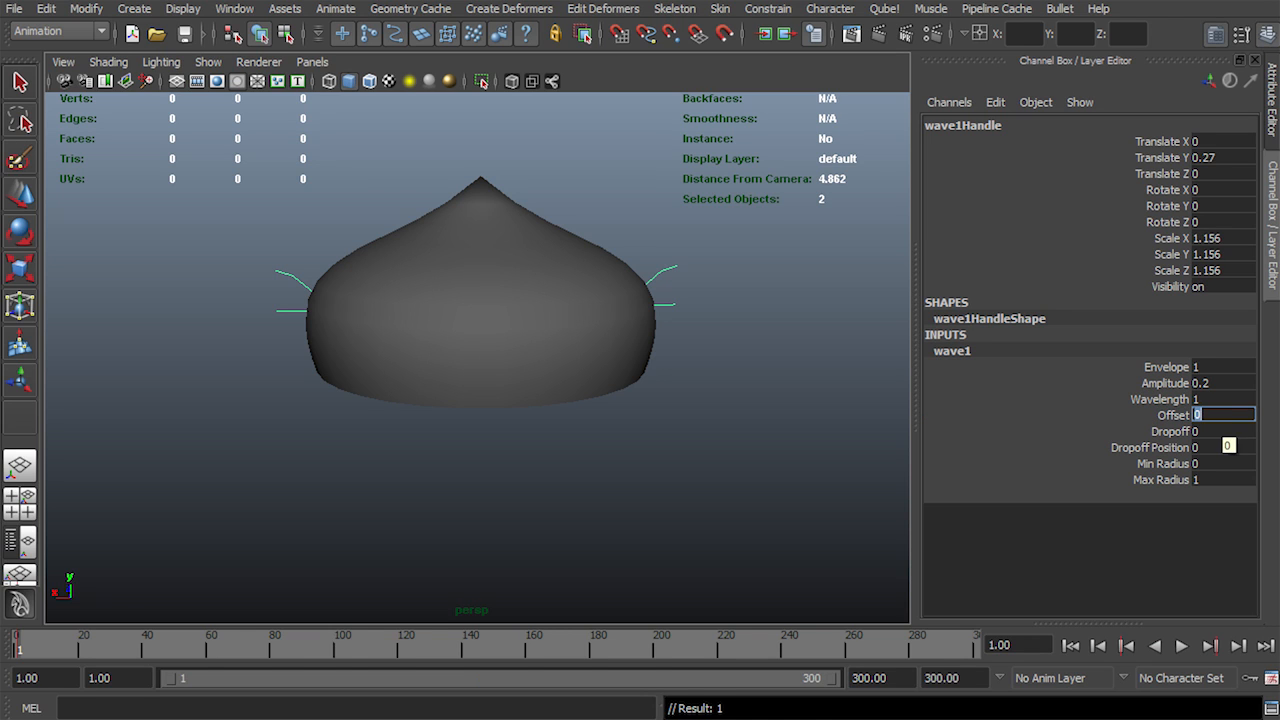
pyautogui.click(1173, 414)
pyautogui.rightClick(1170, 417)
pyautogui.click(1221, 448)
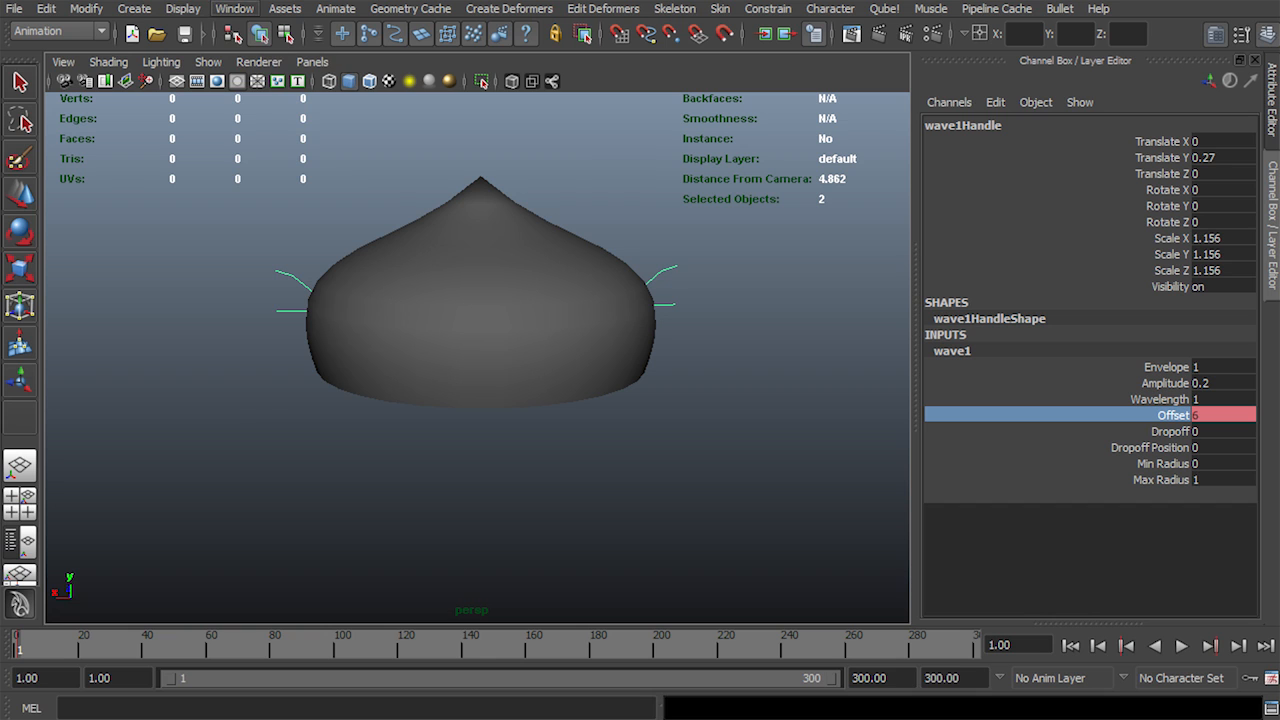
# Open the Graph Editor and frame the wave deformer's offset curve
pyautogui.click(234, 8)
pyautogui.moveTo(290, 76)
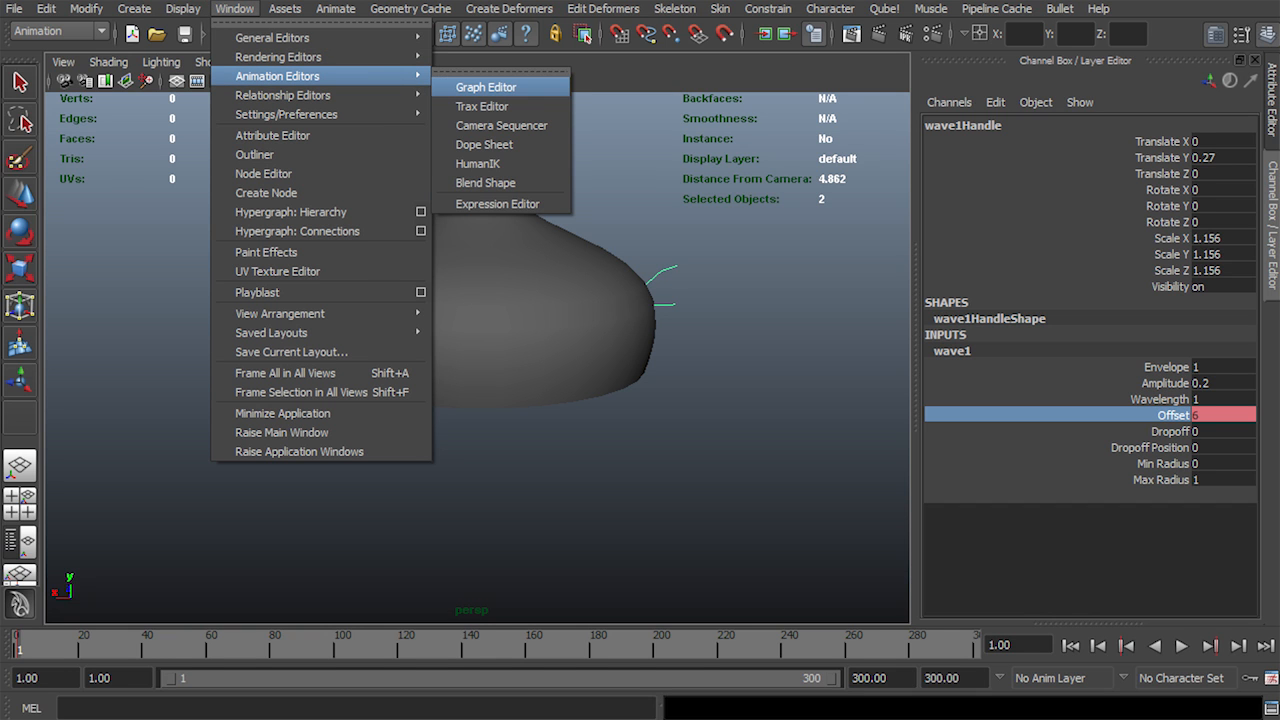
pyautogui.click(486, 87)
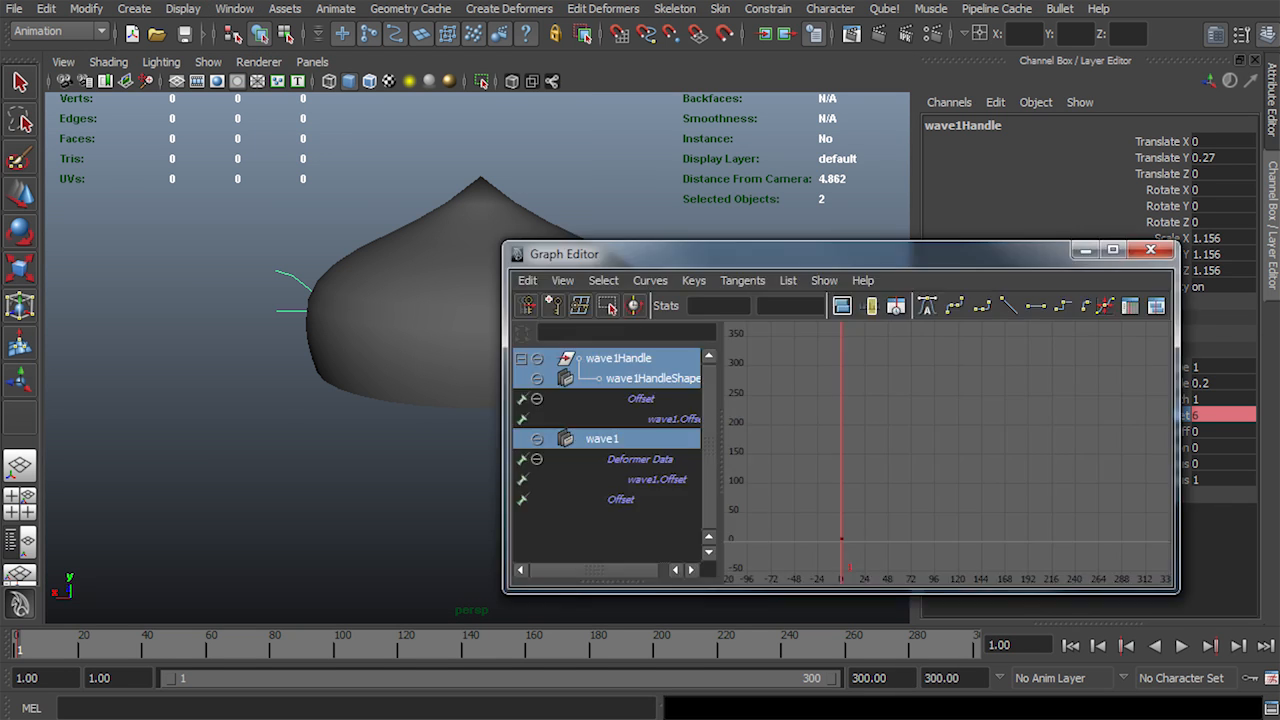
pyautogui.press('f')
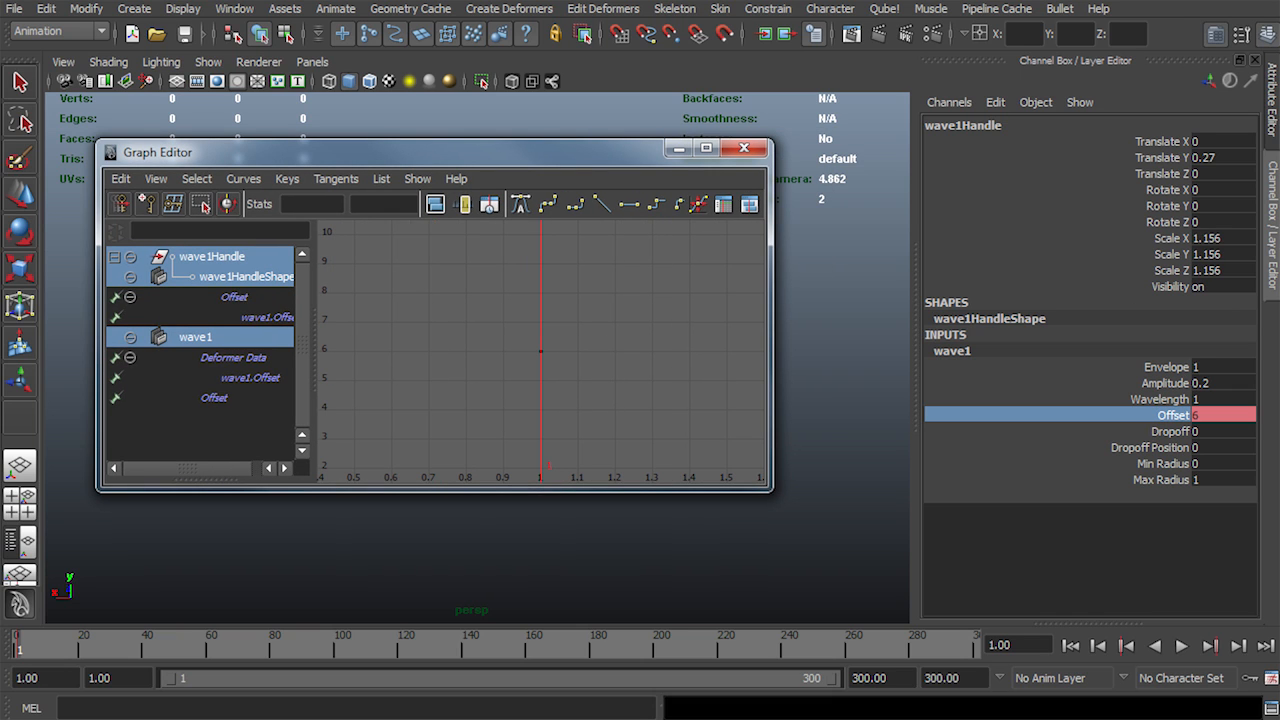
# Try keying all of the wave deformer's channels with the offset at 1 and undo the keying
pyautogui.click(1222, 415)
pyautogui.write('1')
pyautogui.press('Tab')
pyautogui.click(1163, 415)
pyautogui.rightClick(1162, 417)
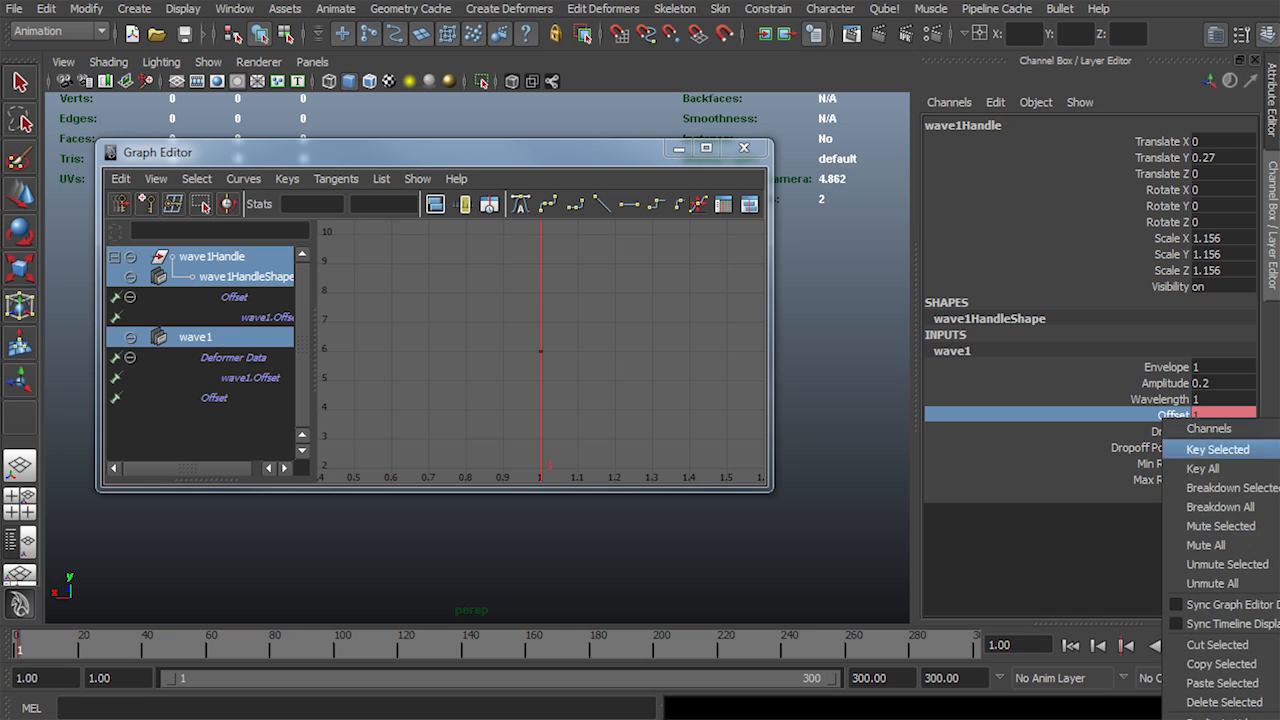
pyautogui.click(1203, 468)
pyautogui.hotkey('ctrl', 'z')
# Set the wave deformer's offset to 1 and key only that channel on frame 1
pyautogui.rightClick(1161, 413)
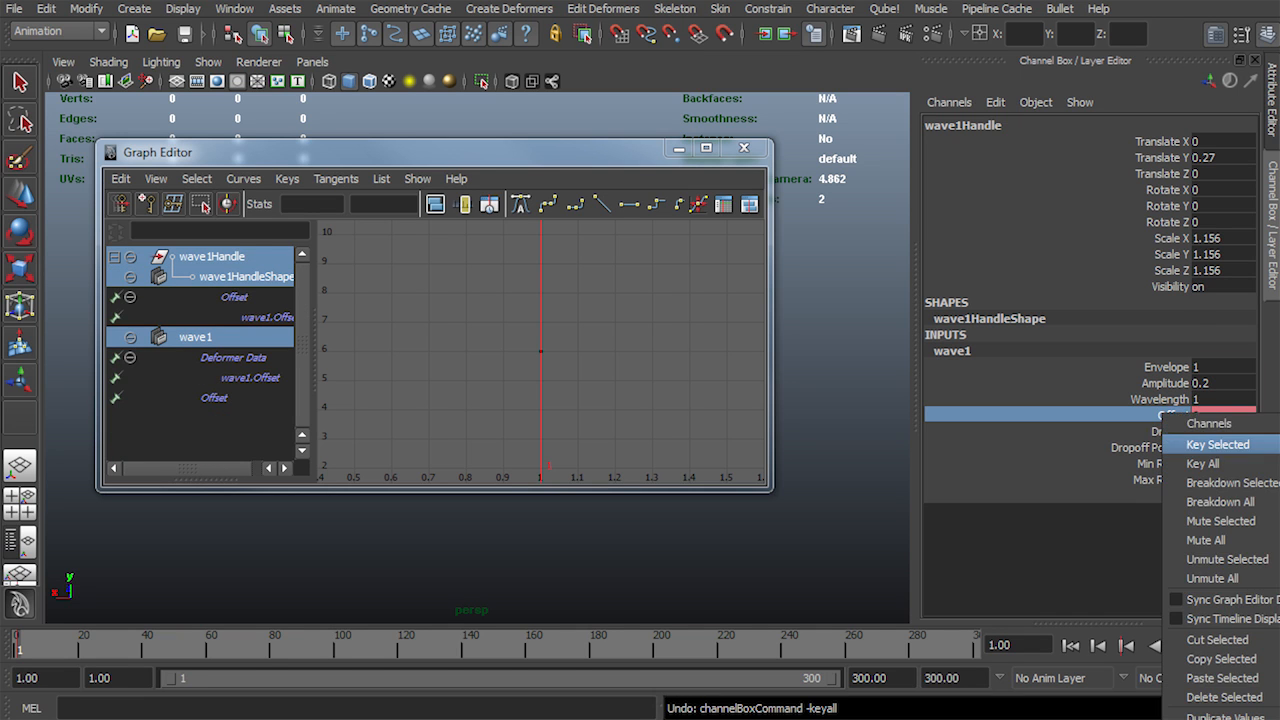
pyautogui.click(1206, 399)
pyautogui.click(1206, 415)
pyautogui.write('1')
pyautogui.press('Tab')
pyautogui.click(1154, 413)
pyautogui.rightClick(1154, 413)
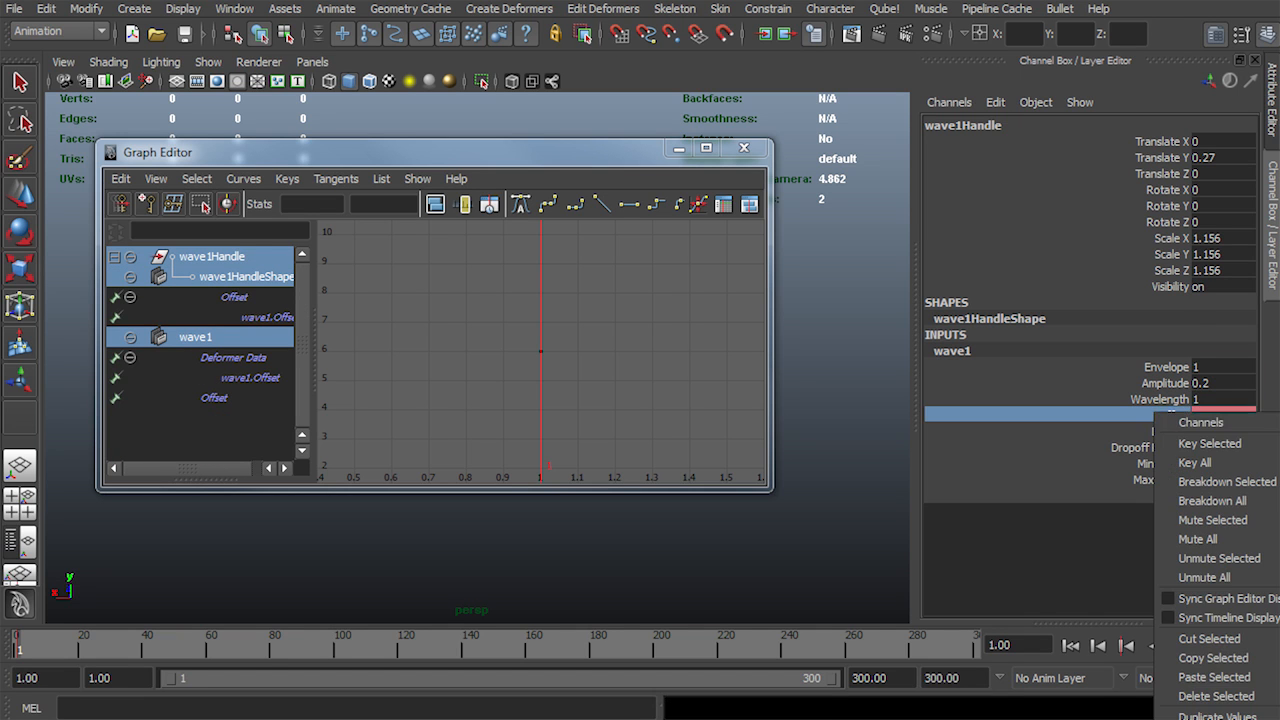
pyautogui.click(1184, 443)
# Go to frame 300, set the wave deformer's offset to 6 and key that channel
pyautogui.click(974, 645)
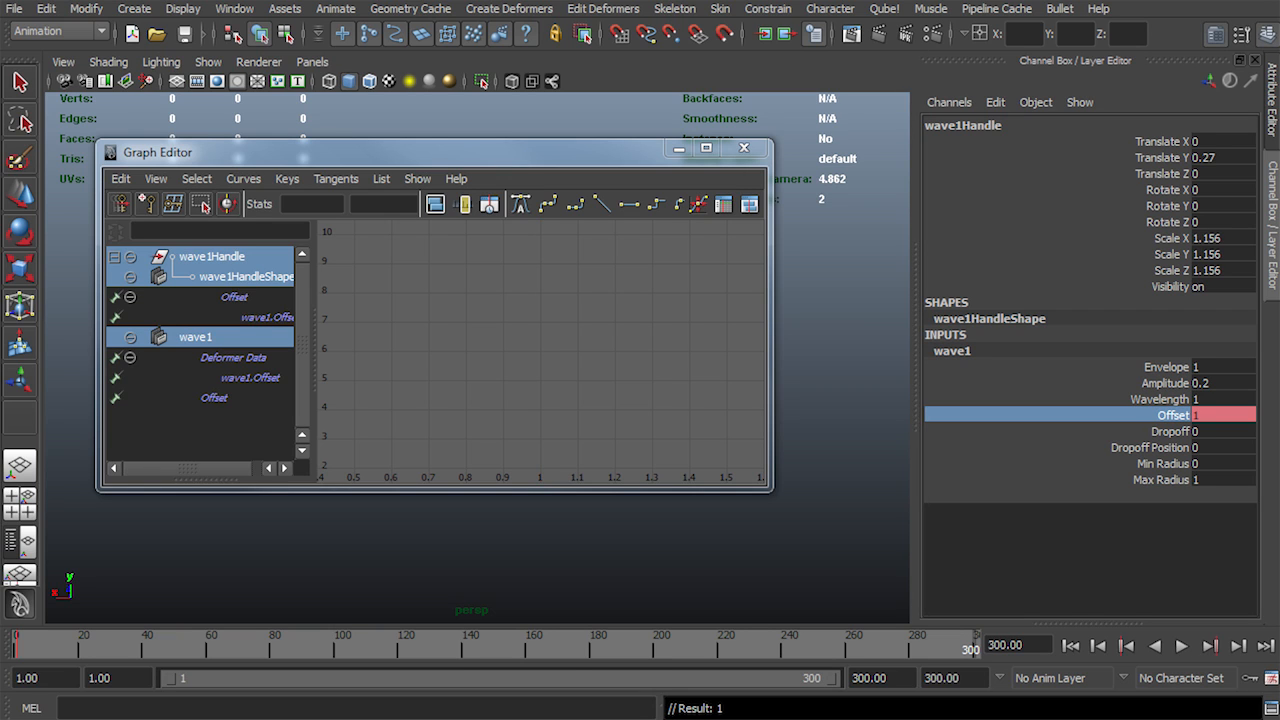
pyautogui.click(1208, 415)
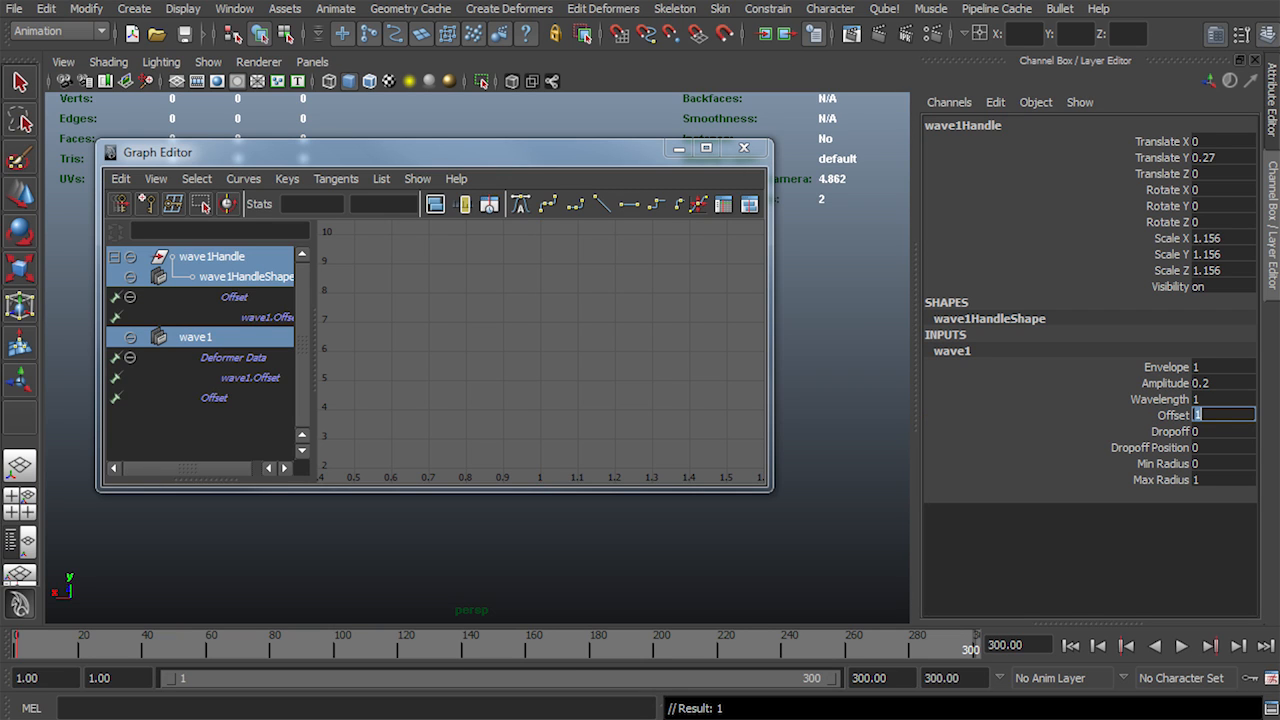
pyautogui.write('6')
pyautogui.press('Return')
pyautogui.rightClick(1154, 415)
pyautogui.click(1184, 453)
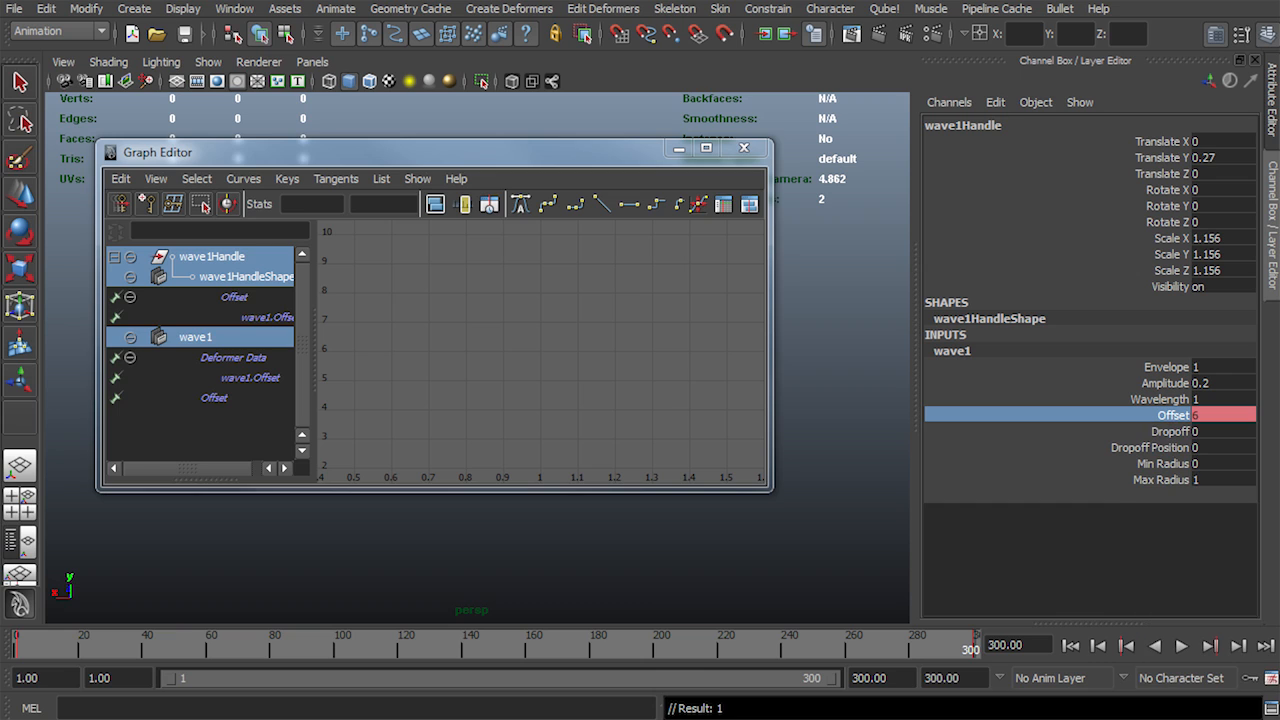
# Select both keys of the offset curve in the Graph Editor and make their tangents linear
pyautogui.click(540, 350)
pyautogui.press('f')
pyautogui.scroll(-2, 540, 350)
pyautogui.moveTo(724, 256); pyautogui.dragTo(346, 464)
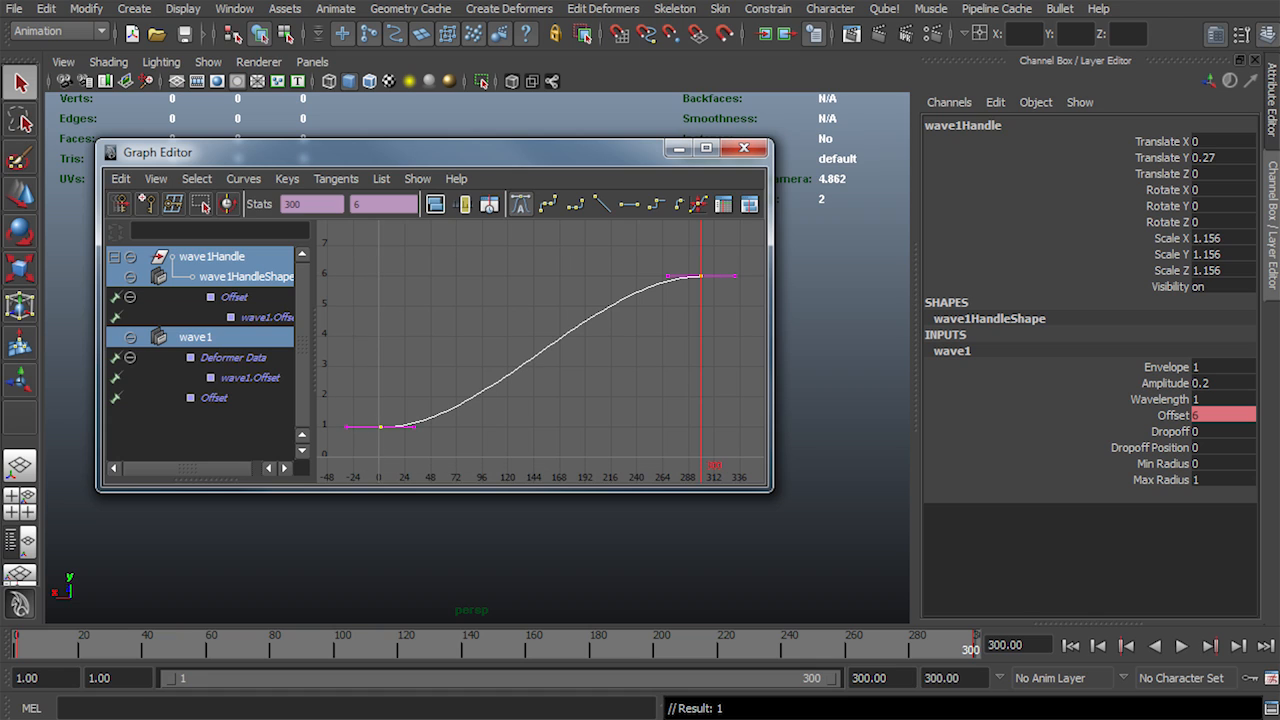
pyautogui.click(601, 204)
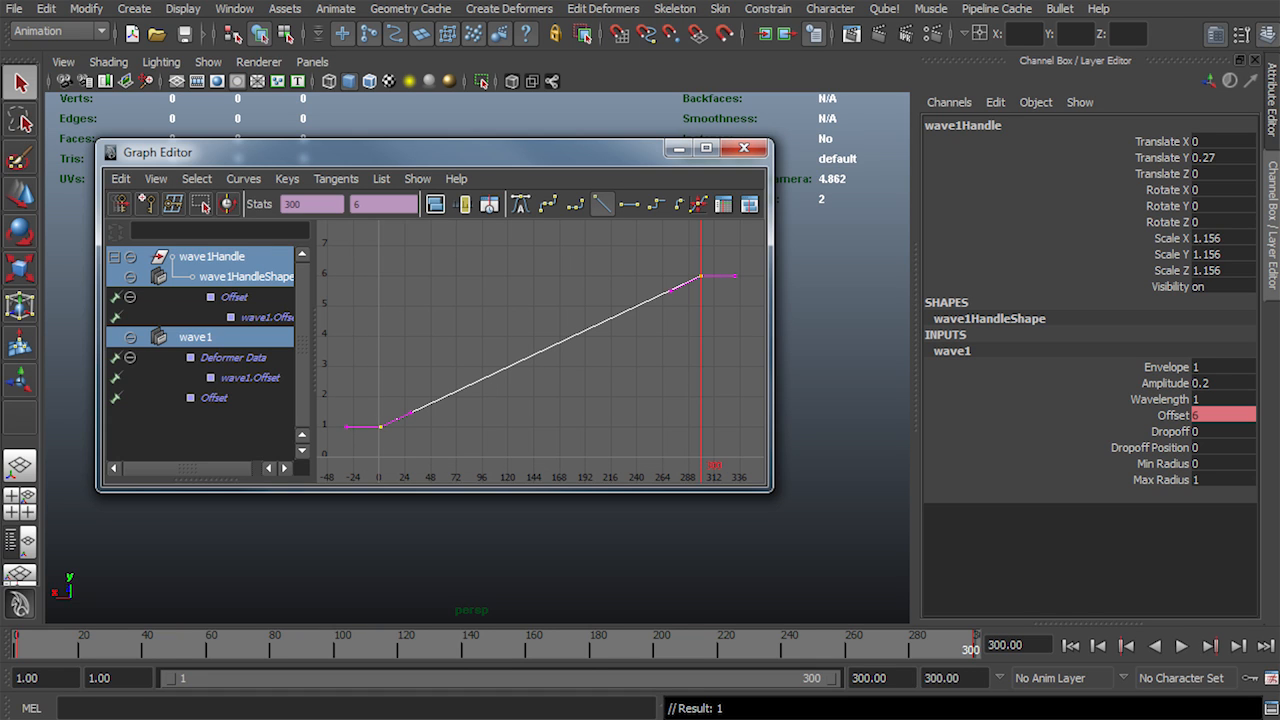
# Turn on the infinity display for the offset curve in the Graph Editor
pyautogui.scroll(-4, 540, 351)
pyautogui.keyDown('alt'); pyautogui.moveTo(540, 351); pyautogui.dragTo(512, 366, button='middle'); pyautogui.keyUp('alt')
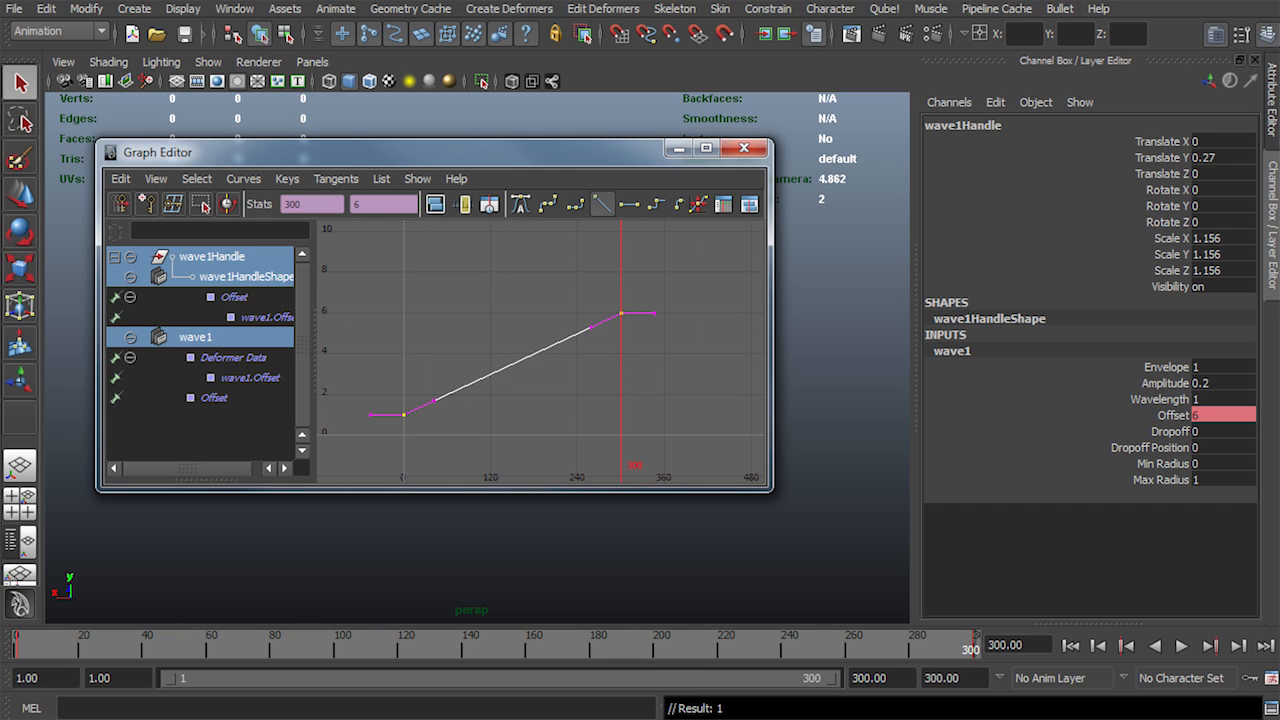
pyautogui.scroll(-1, 540, 351)
pyautogui.keyDown('alt'); pyautogui.moveTo(540, 351); pyautogui.dragTo(522, 355, button='middle'); pyautogui.keyUp('alt')
pyautogui.scroll(-5, 522, 355)
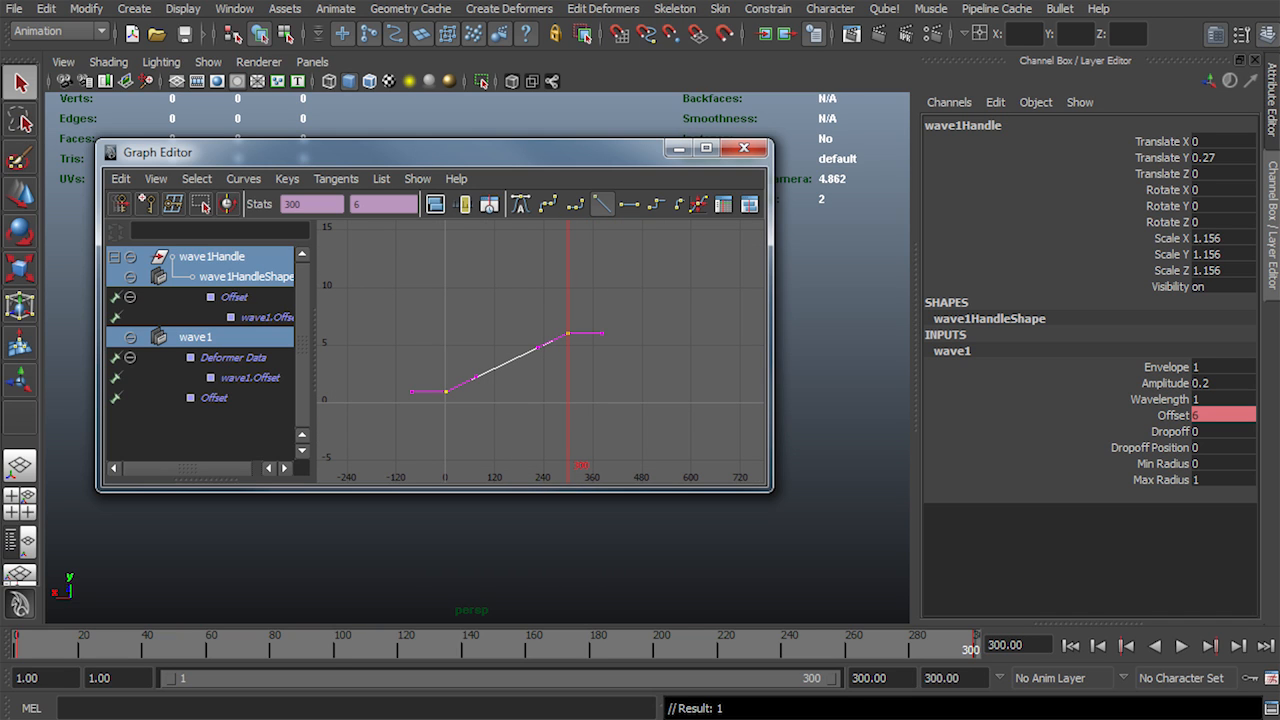
pyautogui.click(156, 178)
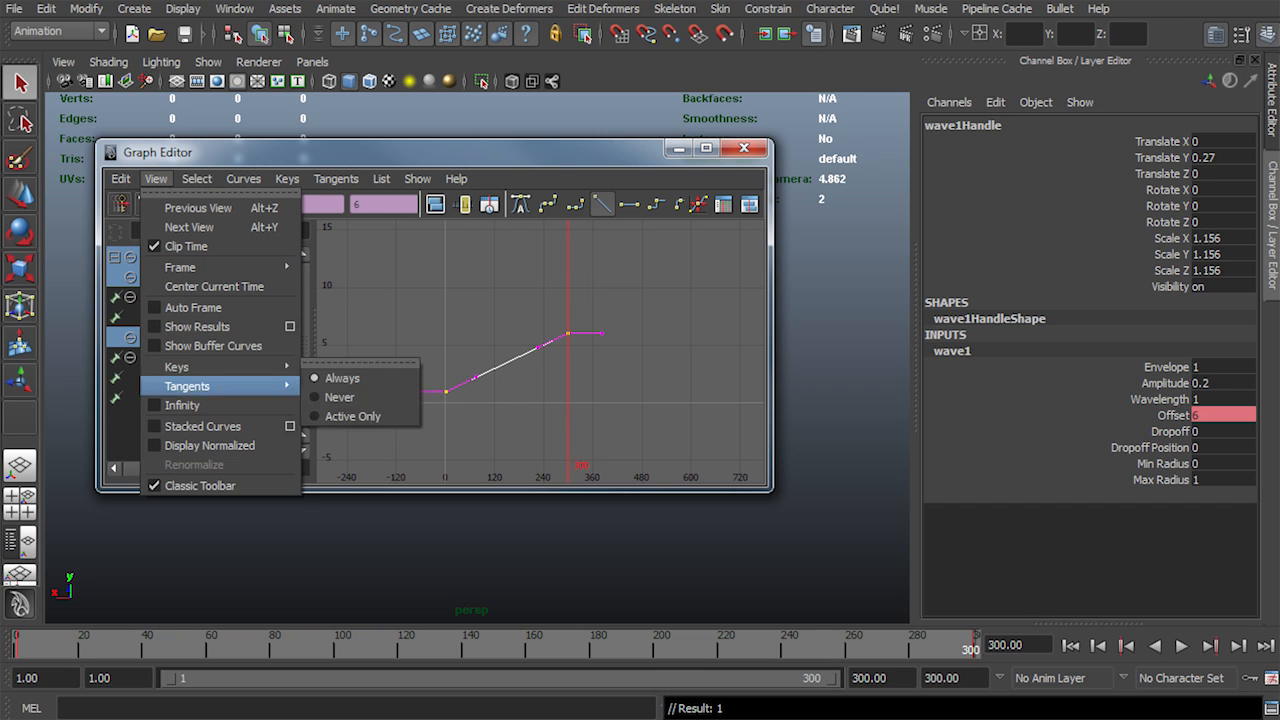
pyautogui.click(190, 405)
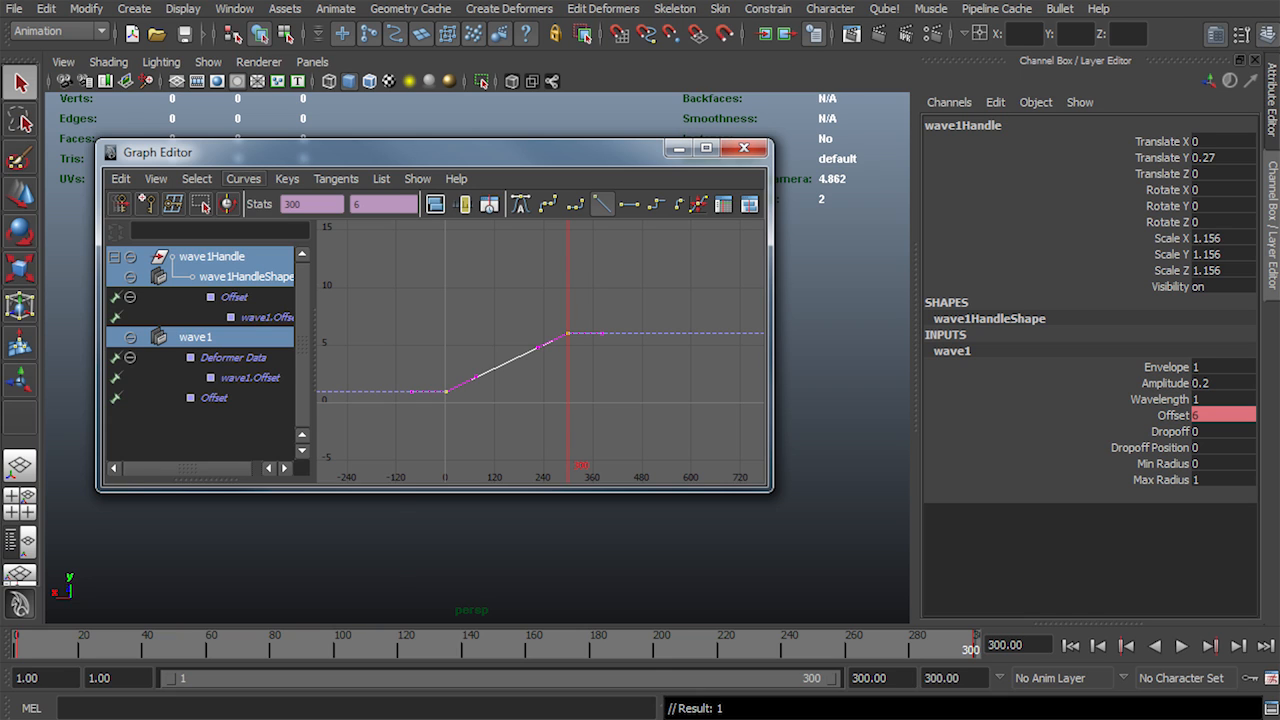
# Detach the Post Infinity options as a floating window and set the offset curve's post infinity to Cycle
pyautogui.click(243, 178)
pyautogui.moveTo(276, 227)
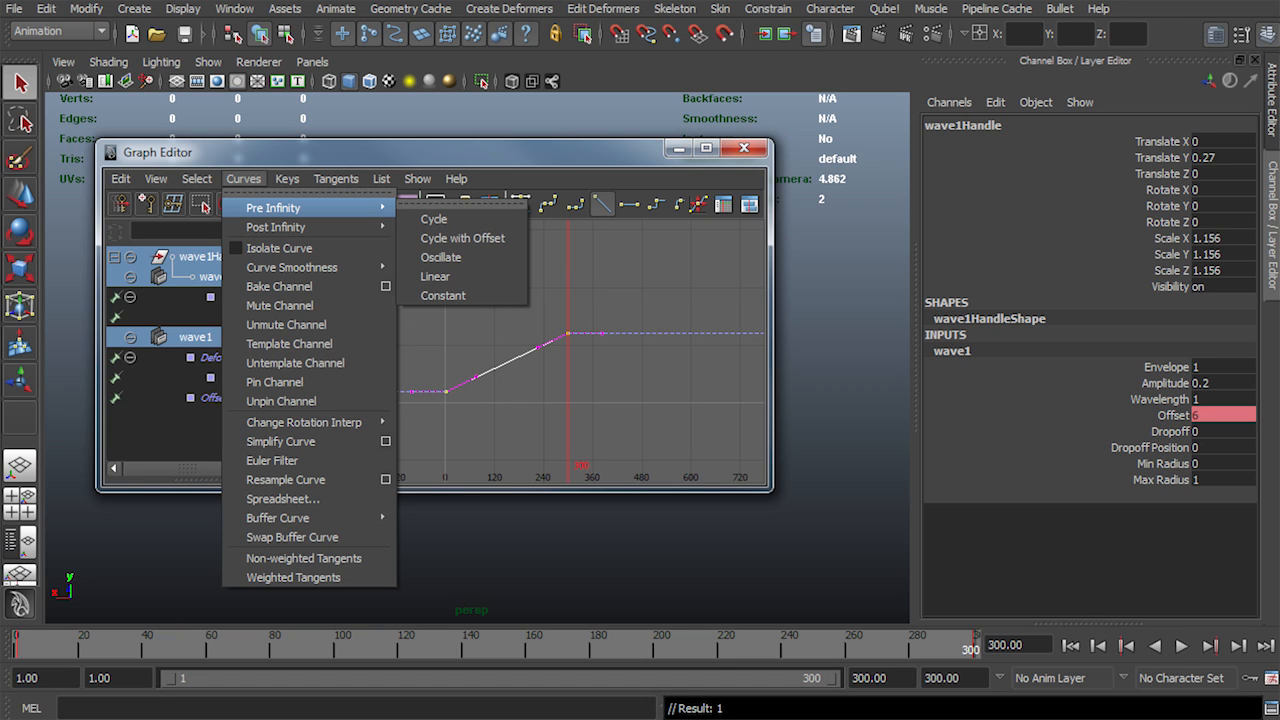
pyautogui.click(243, 179)
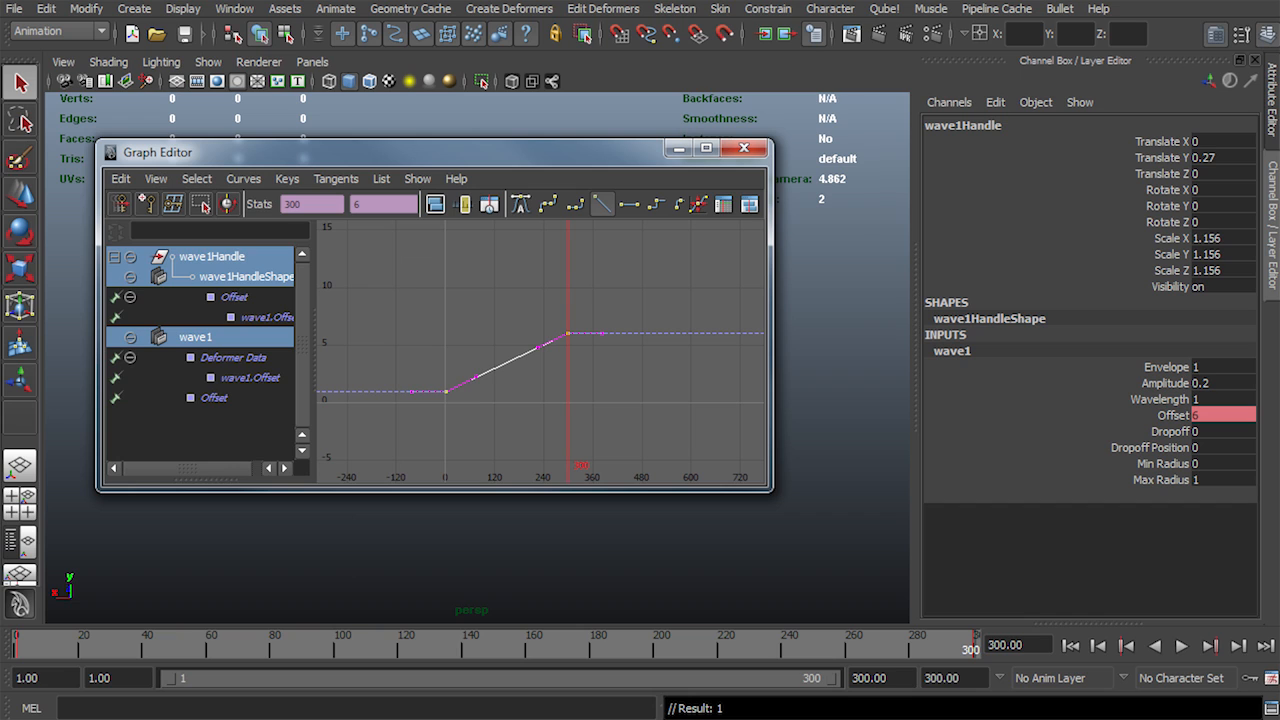
pyautogui.click(243, 179)
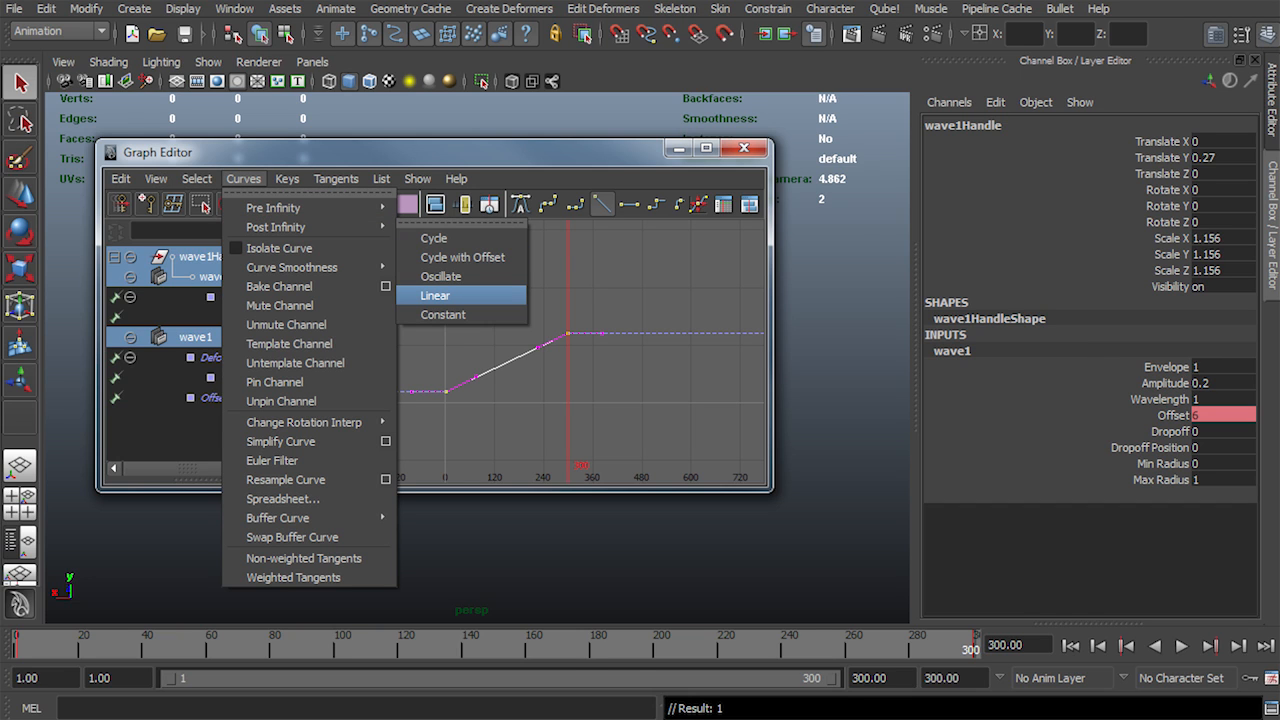
pyautogui.click(461, 227)
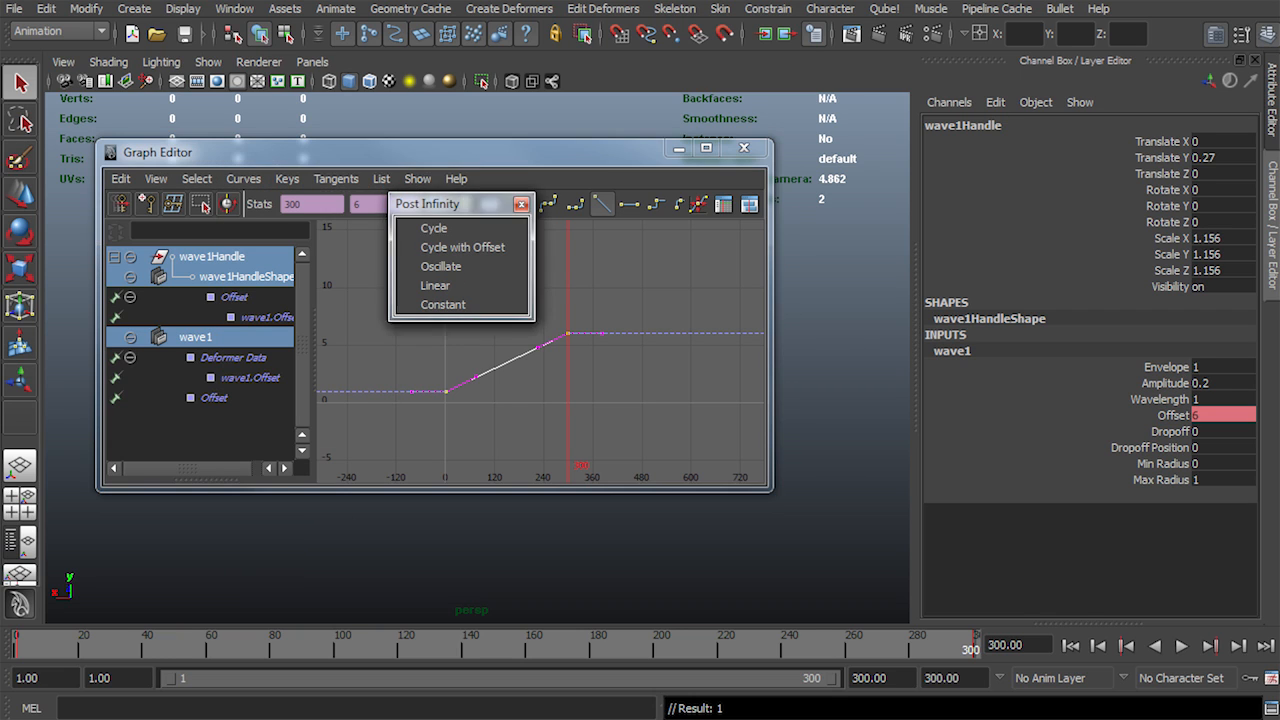
pyautogui.moveTo(440, 205); pyautogui.dragTo(374, 185)
pyautogui.click(367, 209)
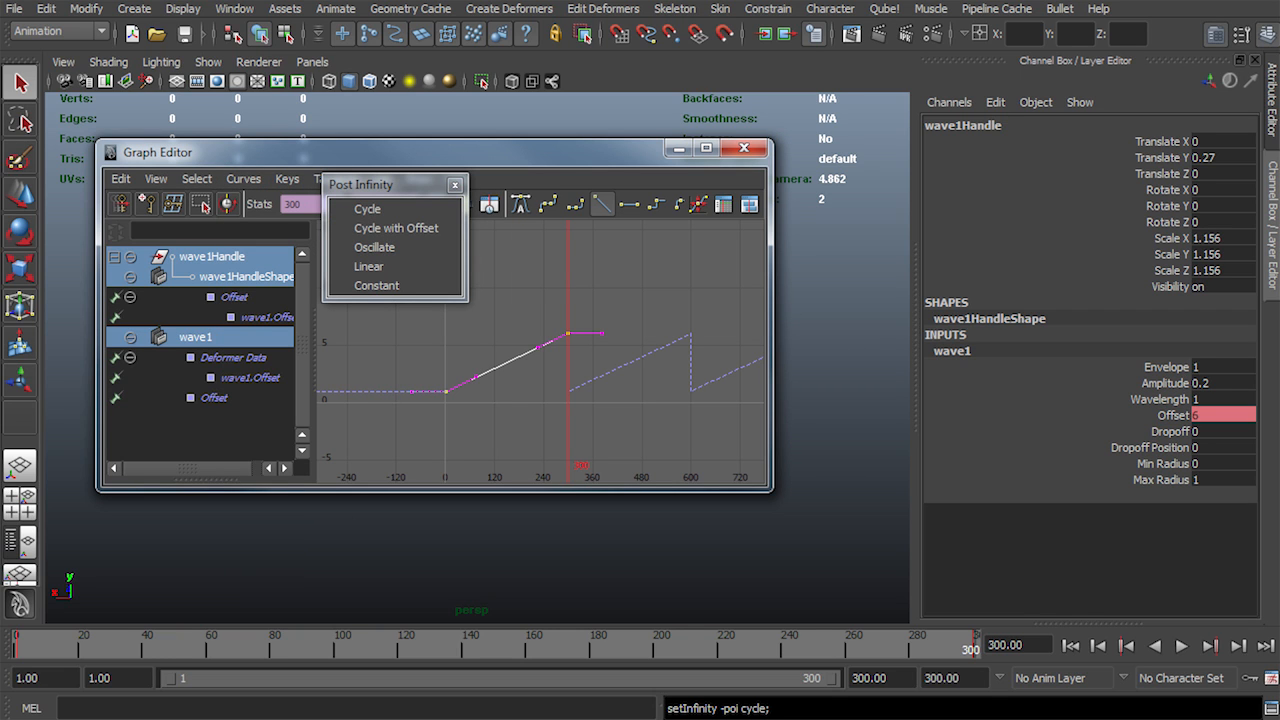
# Widen the Graph Editor, change the offset curve's post infinity to Linear, and close both curve windows
pyautogui.moveTo(772, 350); pyautogui.dragTo(1177, 350)
pyautogui.scroll(-5, 860, 350)
pyautogui.keyDown('alt'); pyautogui.moveTo(860, 350); pyautogui.dragTo(657, 354, button='middle'); pyautogui.keyUp('alt')
pyautogui.click(368, 266)
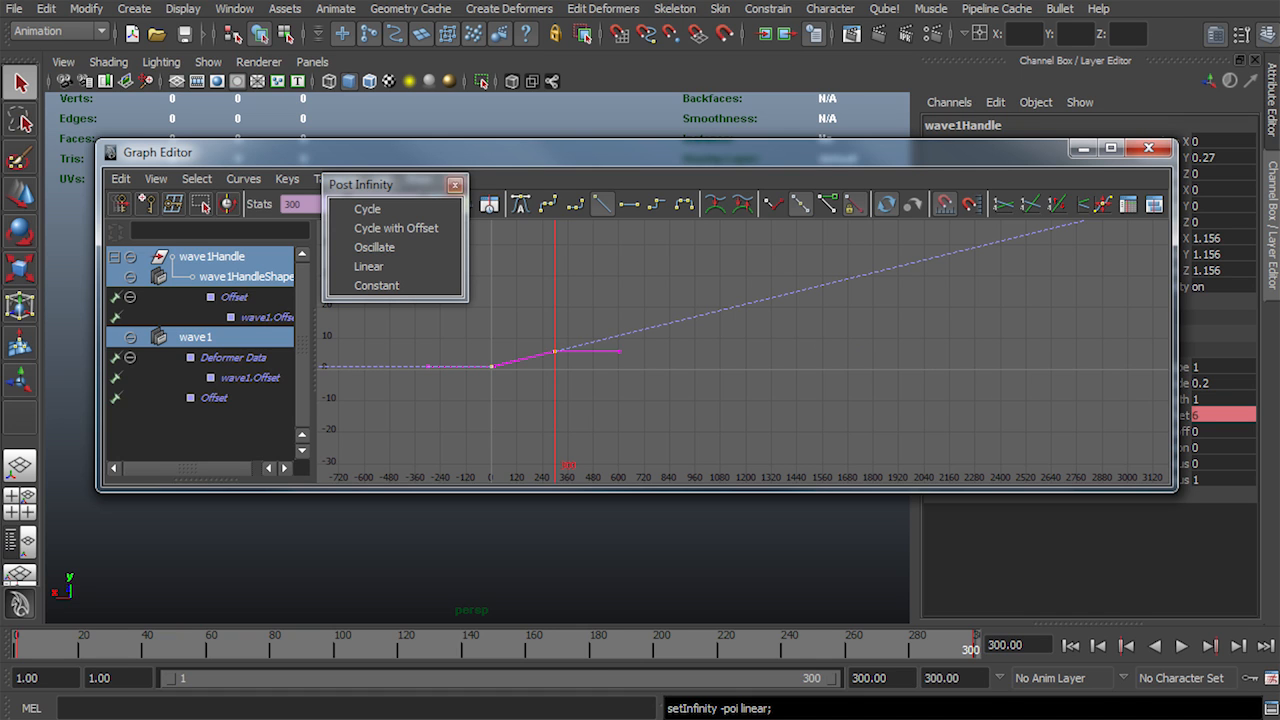
pyautogui.click(455, 184)
pyautogui.click(1148, 147)
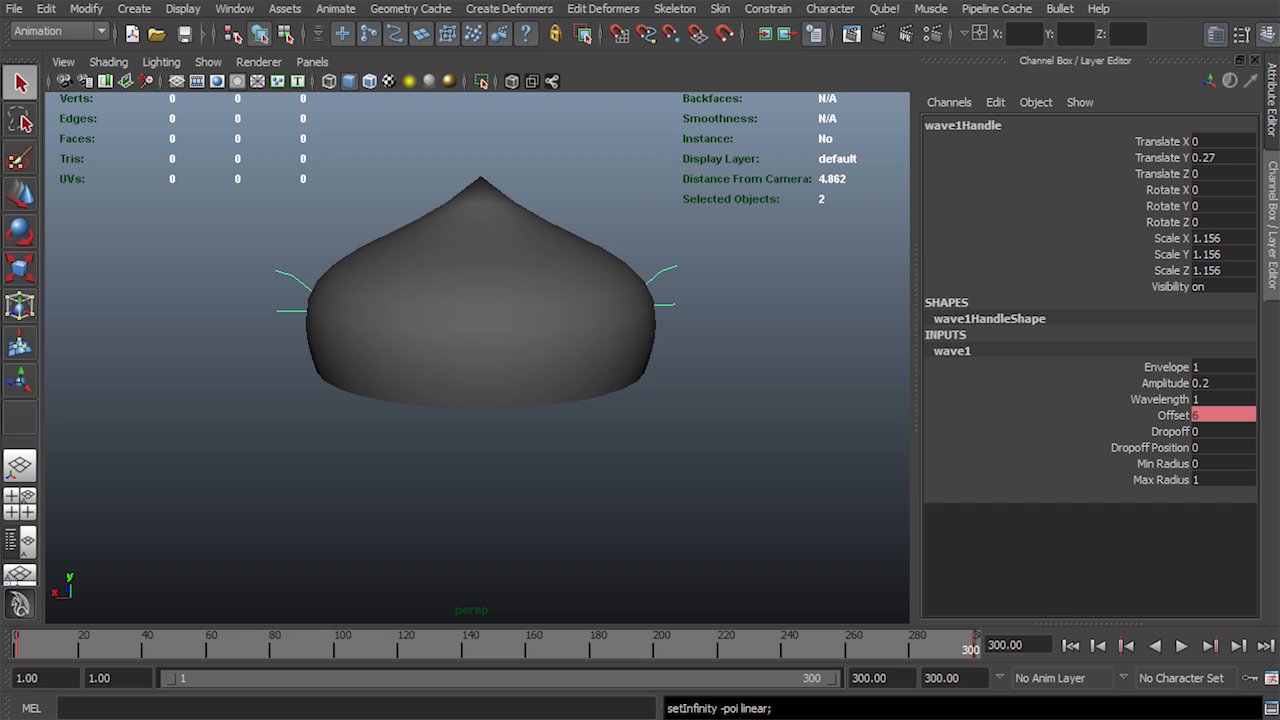
# Playblast the pulsing dome animation, watch the preview, and close it
pyautogui.scroll(-1, 478, 350)
pyautogui.keyDown('alt'); pyautogui.moveTo(480, 320); pyautogui.dragTo(461, 351, button='middle'); pyautogui.keyUp('alt')
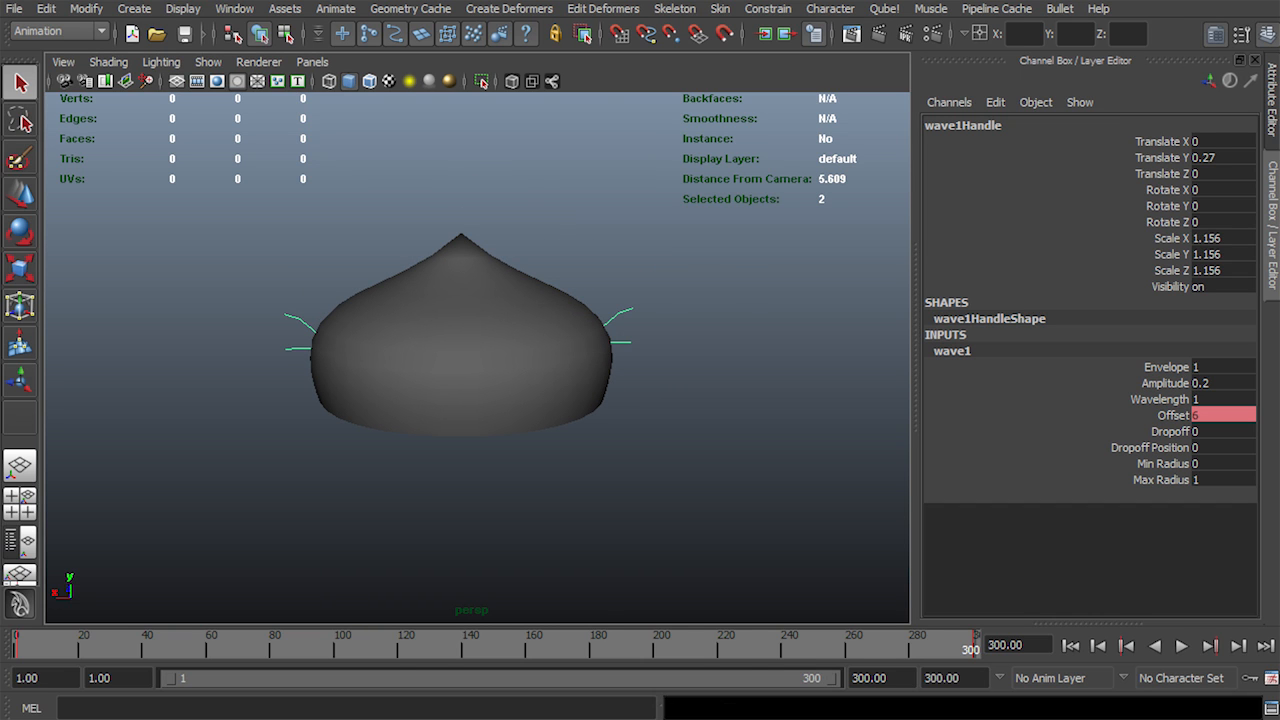
pyautogui.rightClick(623, 638)
pyautogui.click(665, 719)
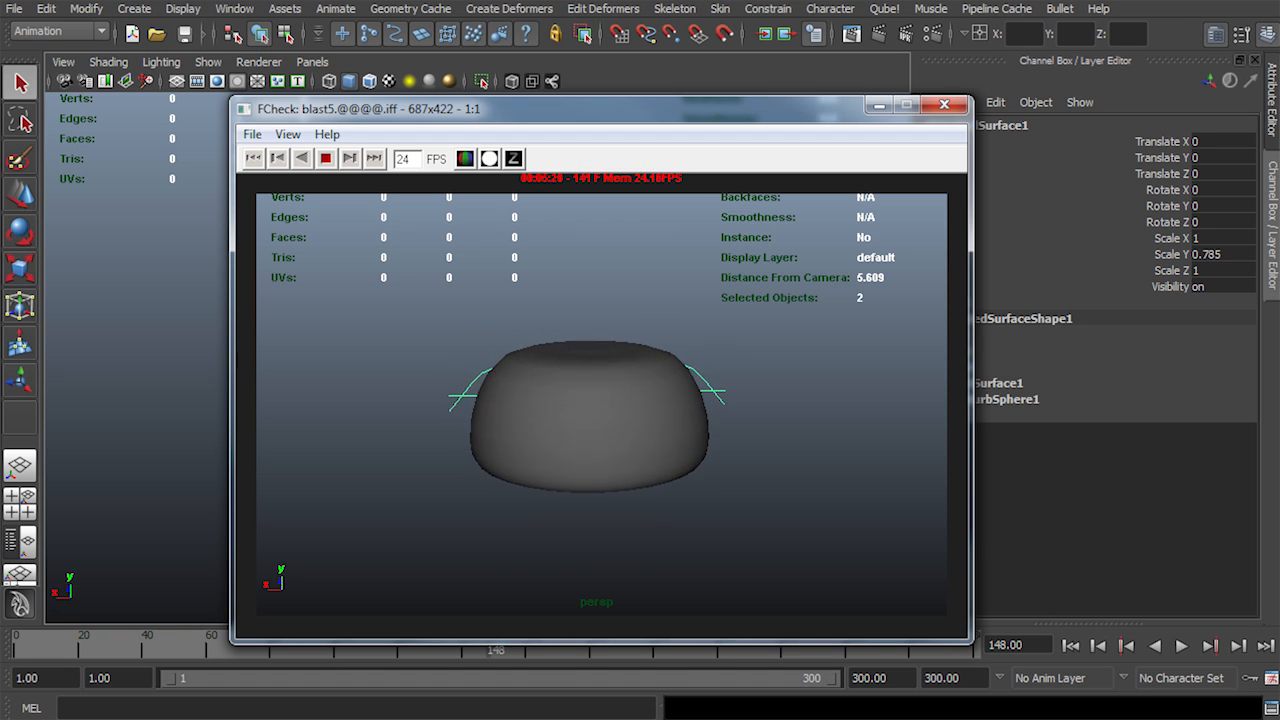
pyautogui.press('Escape')
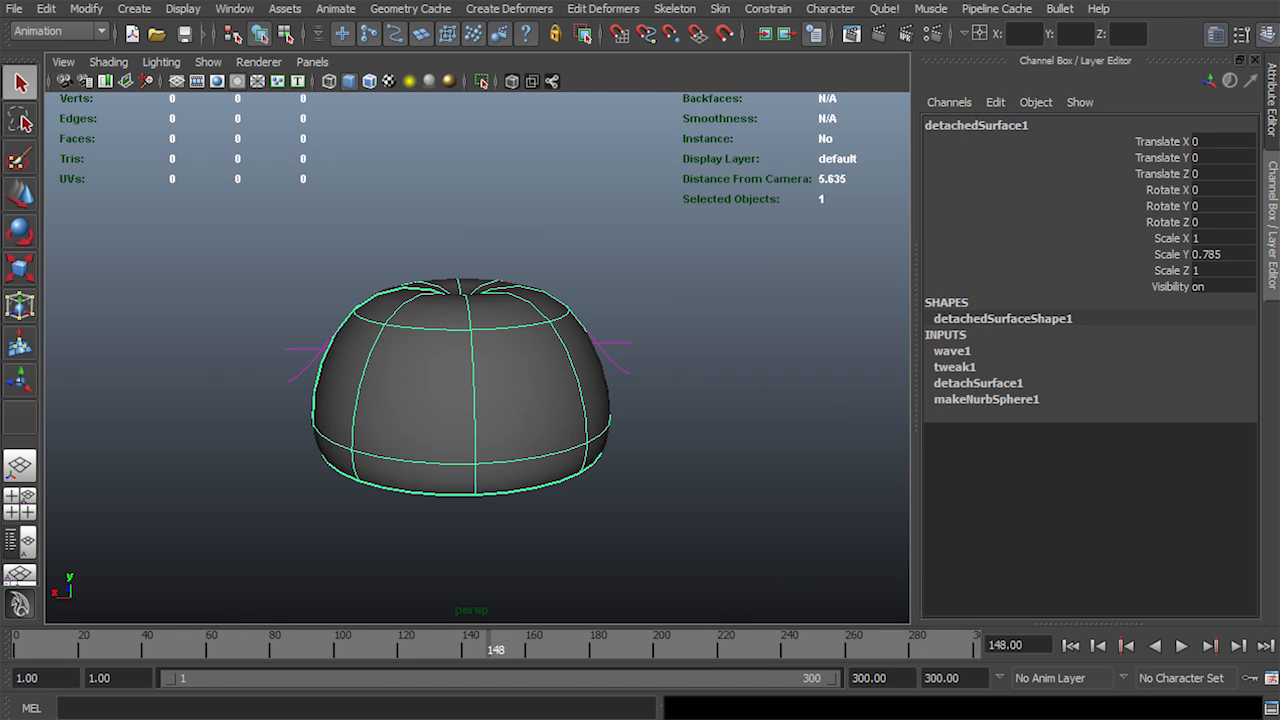
# Reselect the wave handle, show its wave1 attributes, and play back the animation in the viewport
pyautogui.click(620, 341)
pyautogui.click(952, 351)
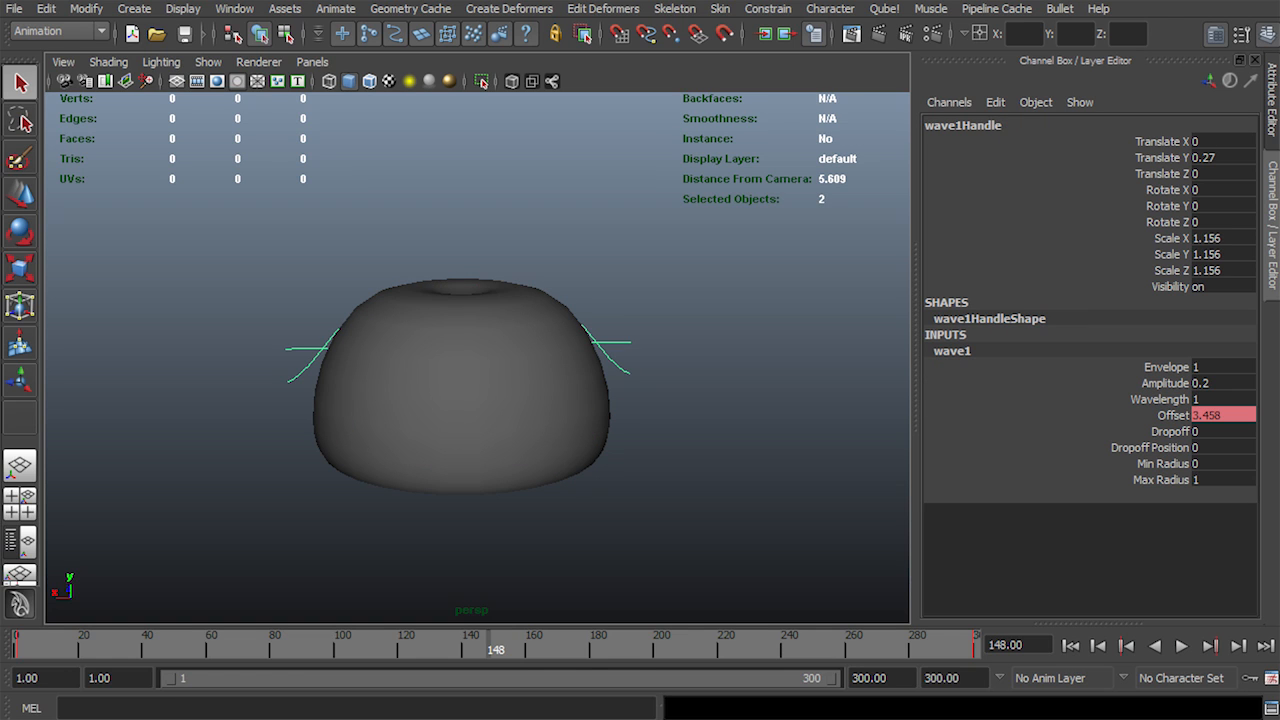
pyautogui.hotkey('alt', 'v')
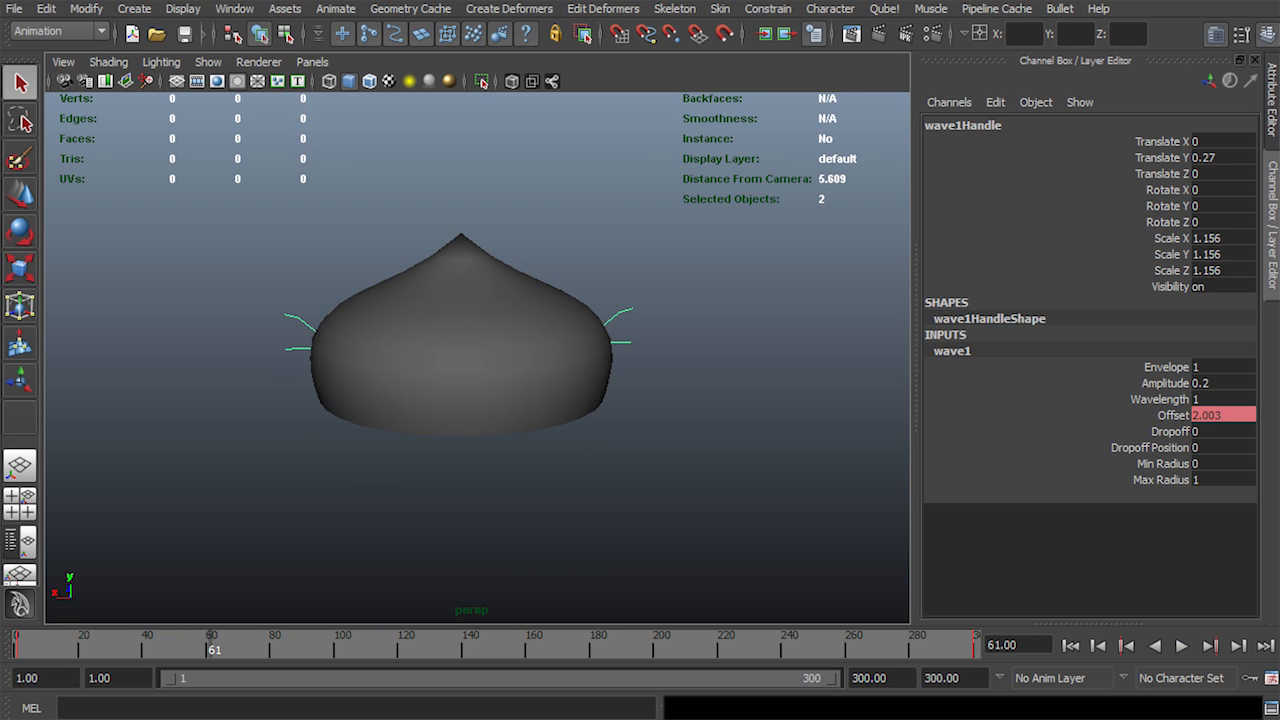
# Show the dome in wireframe, set the wave deformer's Min Radius to 0.3, and play the animation
pyautogui.press('4')
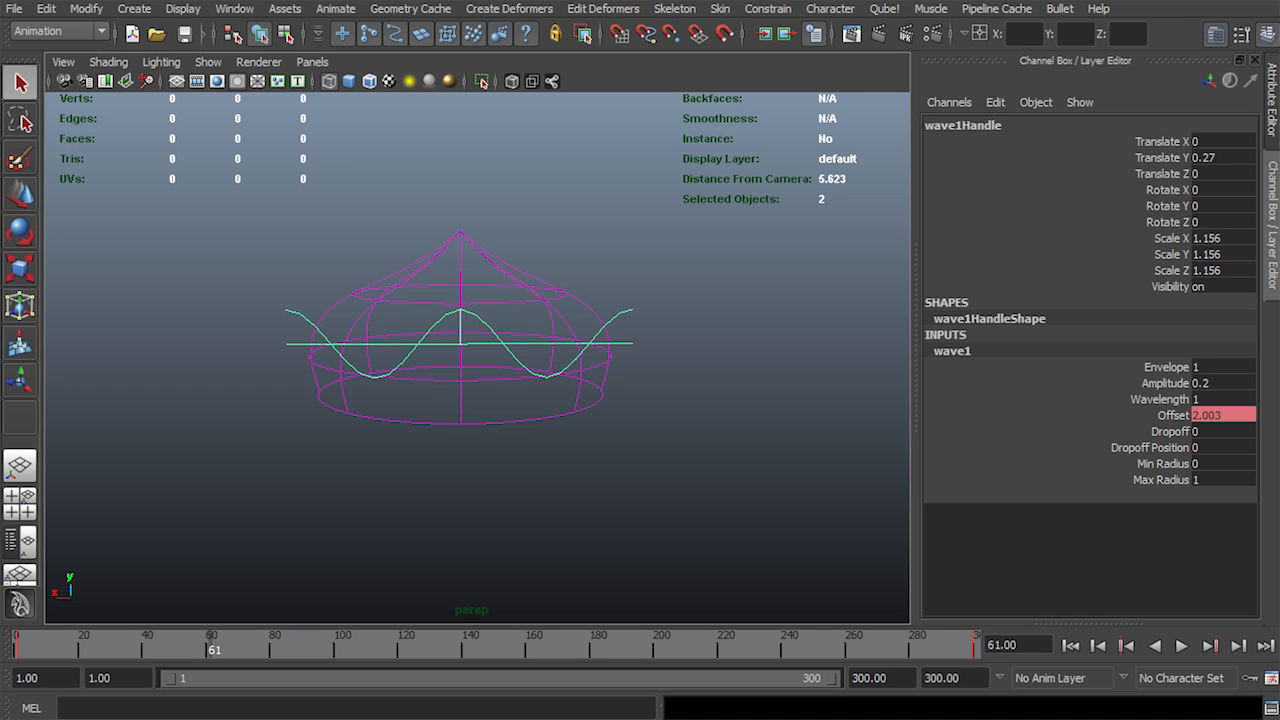
pyautogui.click(1162, 464)
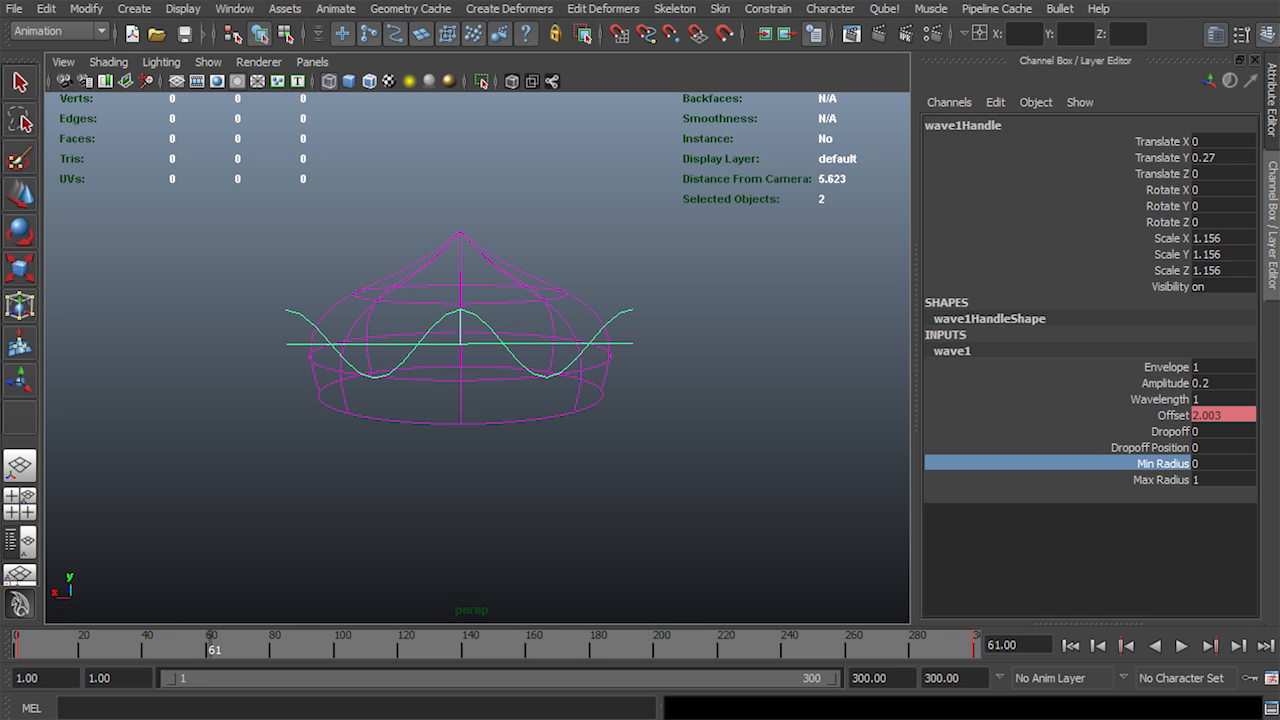
pyautogui.moveTo(480, 460); pyautogui.dragTo(540, 460, button='middle')
pyautogui.hotkey('alt', 'v')
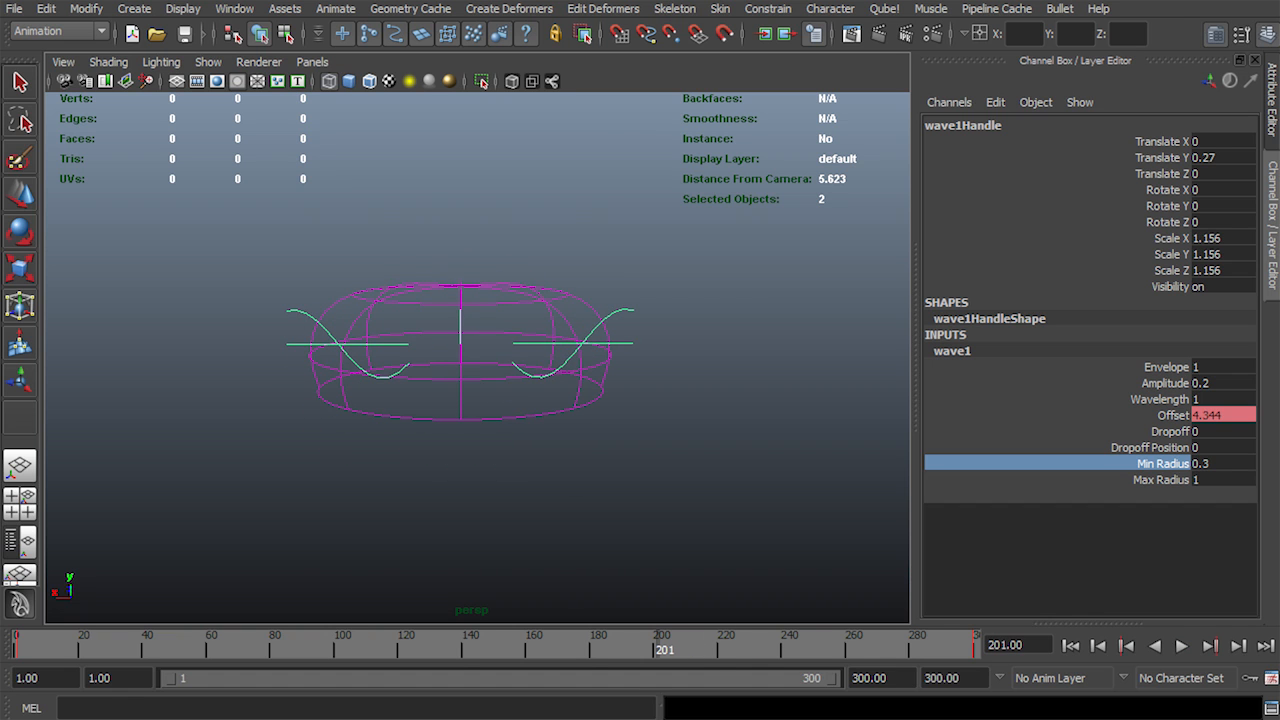
# Try adjusting the wave deformer's Dropoff and undo the change
pyautogui.click(1170, 432)
pyautogui.moveTo(545, 445); pyautogui.dragTo(480, 445, button='middle')
pyautogui.hotkey('ctrl', 'z')
# Play back the wave animation in wireframe, stop it, and return to frame 1
pyautogui.hotkey('alt', 'v')
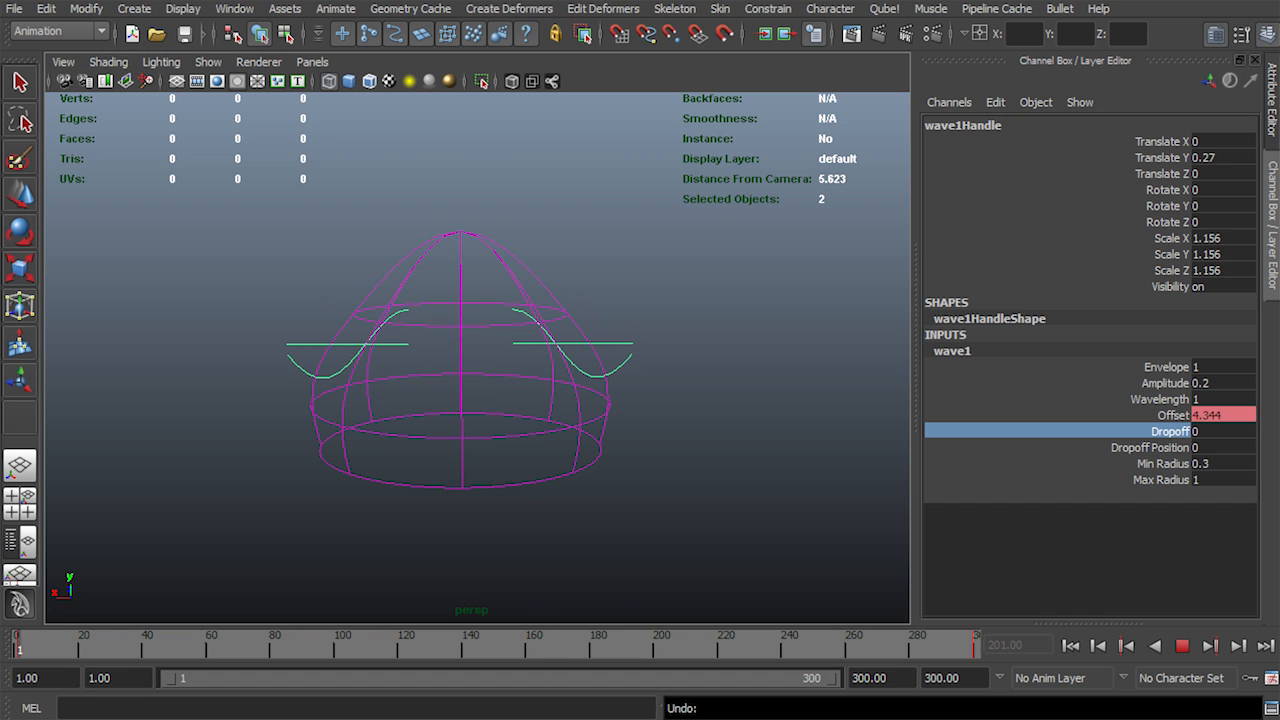
pyautogui.hotkey('alt', 'v')
pyautogui.hotkey('alt', 'shift', 'v')
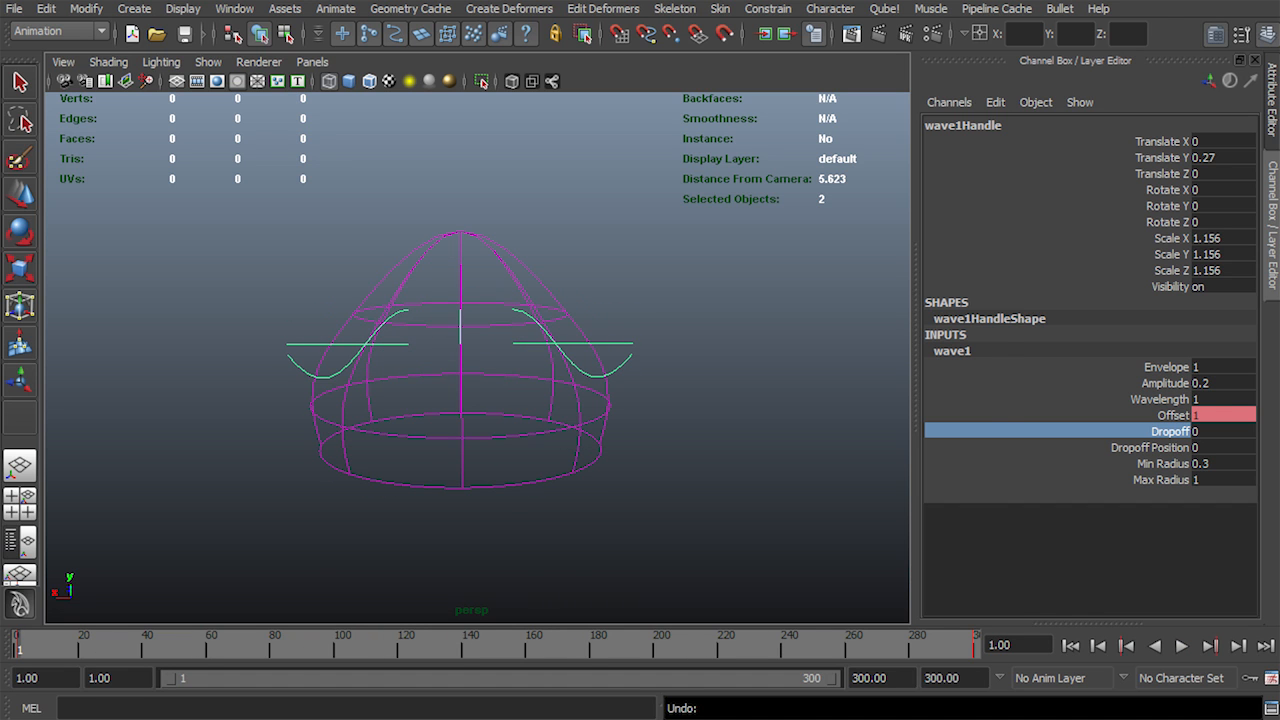
# Save the scene as jelly2 in the project's scenes folder
pyautogui.hotkey('ctrl', 's')
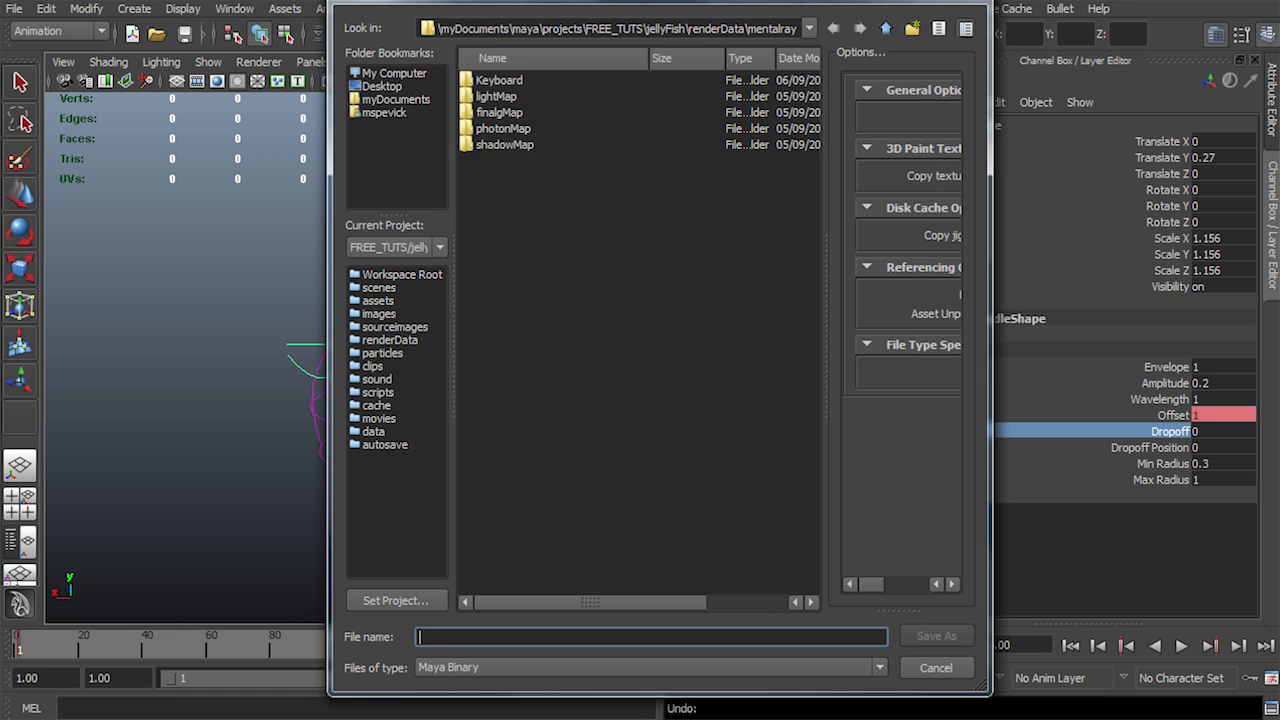
pyautogui.click(379, 288)
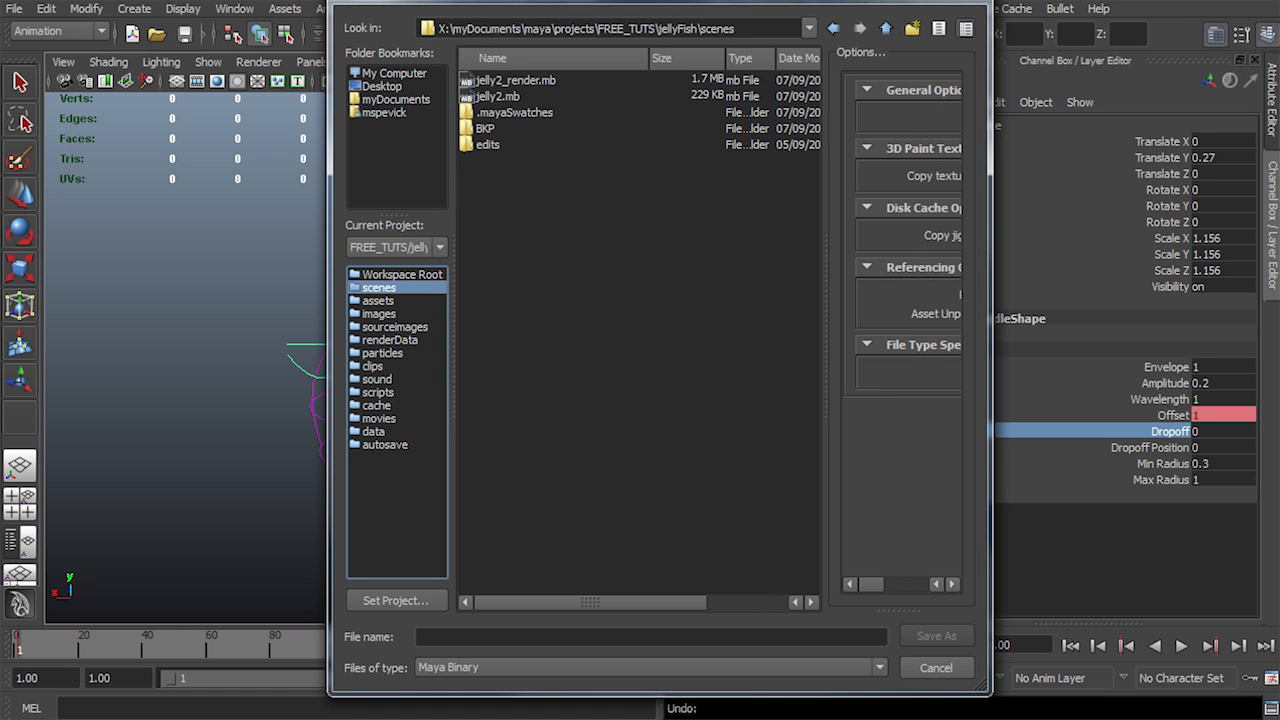
pyautogui.click(420, 636)
pyautogui.write('je')
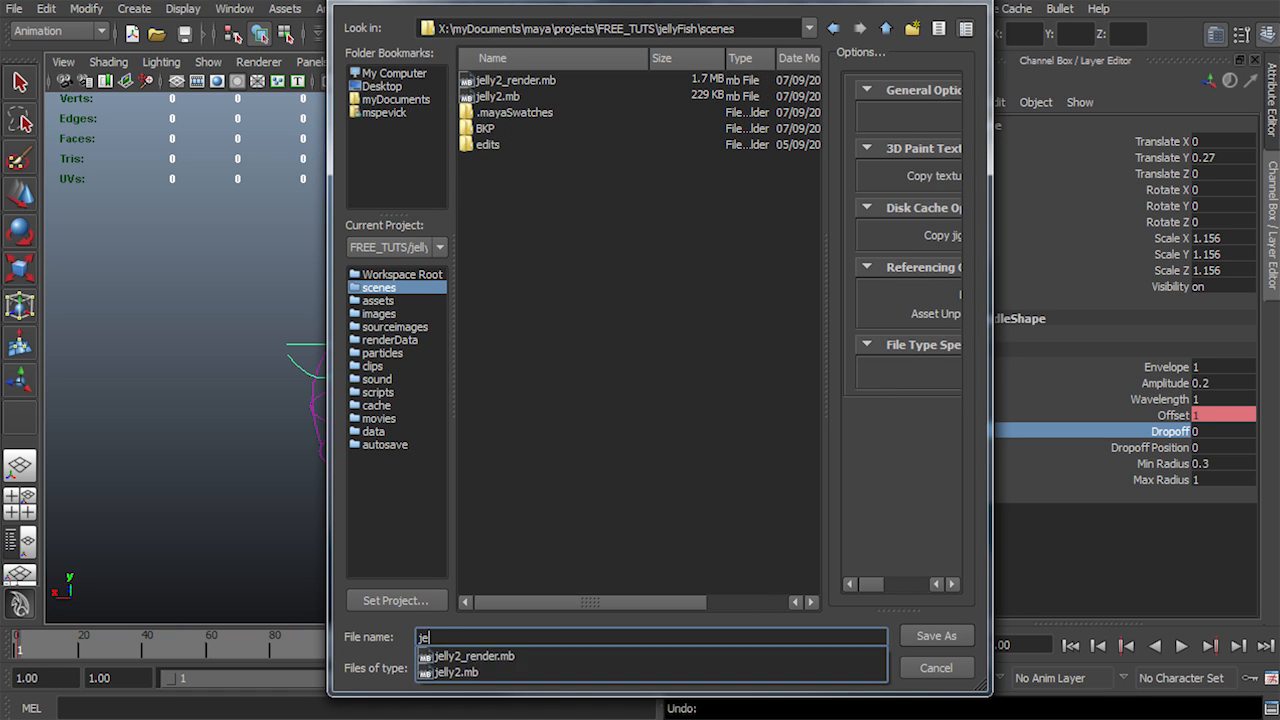
pyautogui.write('lly2')
pyautogui.press('Return')
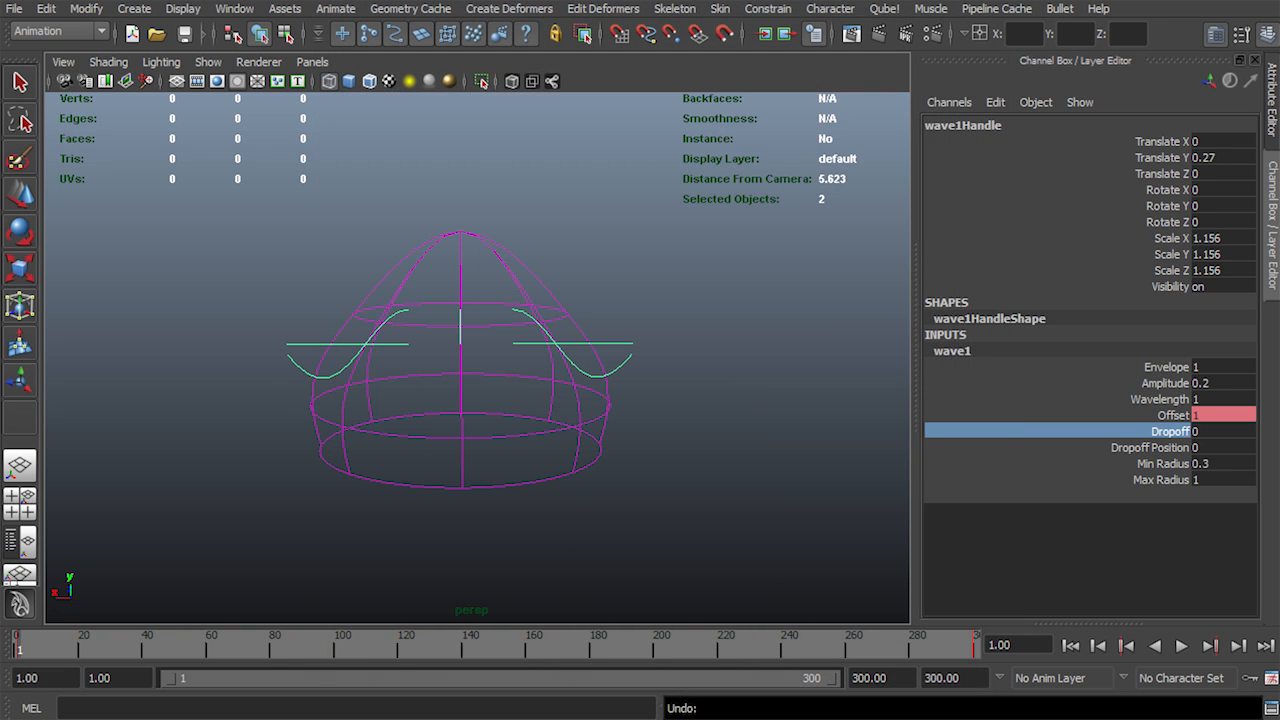
# Select the dome surface, play back its pulsing motion in the viewport, and stop the playback
pyautogui.scroll(-1, 477, 350)
pyautogui.keyDown('alt'); pyautogui.moveTo(470, 370); pyautogui.dragTo(528, 342); pyautogui.keyUp('alt')
pyautogui.click(492, 420)
pyautogui.scroll(1, 492, 422)
pyautogui.scroll(-1, 512, 390)
pyautogui.scroll(-1, 528, 342)
pyautogui.keyDown('alt'); pyautogui.moveTo(528, 342); pyautogui.dragTo(529, 304, button='middle'); pyautogui.keyUp('alt')
pyautogui.keyDown('alt'); pyautogui.moveTo(529, 304); pyautogui.dragTo(534, 320); pyautogui.keyUp('alt')
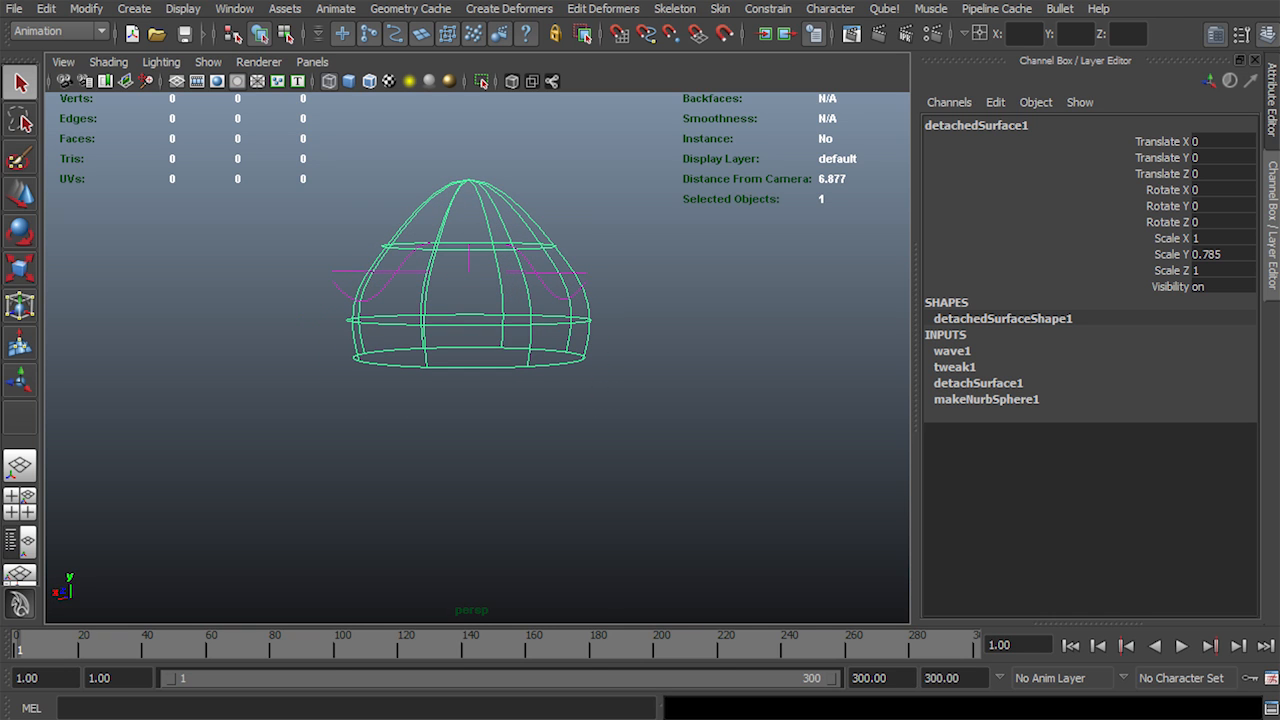
pyautogui.scroll(-2, 534, 320)
pyautogui.keyDown('alt'); pyautogui.moveTo(534, 320); pyautogui.dragTo(539, 303, button='middle'); pyautogui.keyUp('alt')
pyautogui.scroll(1, 532, 300)
pyautogui.keyDown('alt'); pyautogui.moveTo(539, 303); pyautogui.dragTo(522, 306); pyautogui.keyUp('alt')
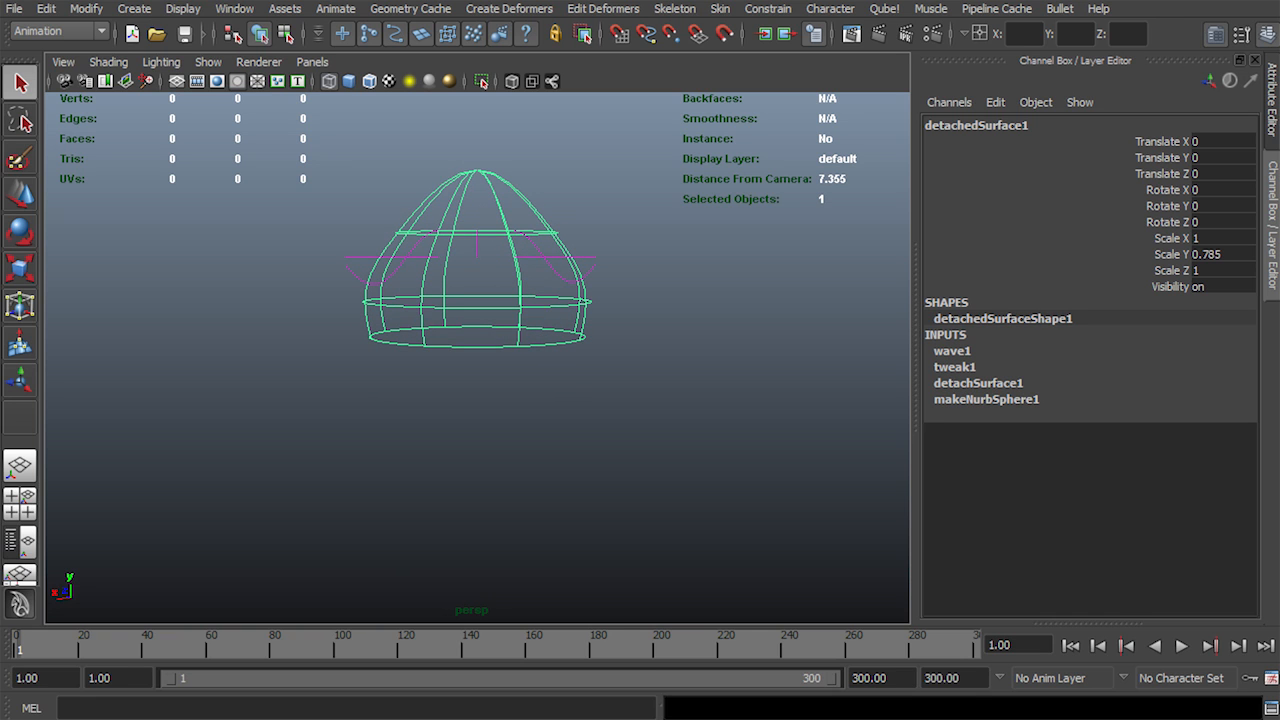
pyautogui.hotkey('alt', 'v')
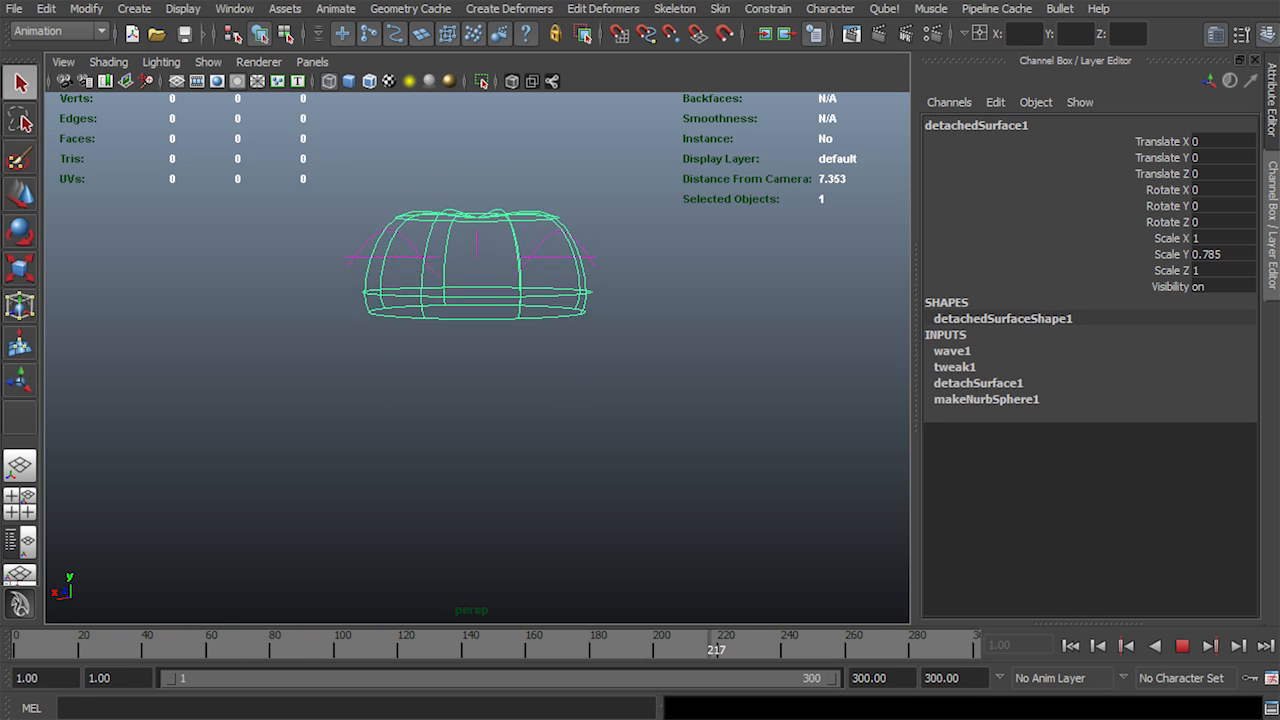
pyautogui.press('Escape')
# Open the Hypergraph Hierarchy for the dome surface and graph its input and output connections
pyautogui.scroll(2, 522, 320)
pyautogui.keyDown('alt'); pyautogui.moveTo(522, 320); pyautogui.dragTo(522, 378, button='middle'); pyautogui.keyUp('alt')
pyautogui.keyDown('alt'); pyautogui.moveTo(522, 378); pyautogui.dragTo(520, 373); pyautogui.keyUp('alt')
pyautogui.click(234, 9)
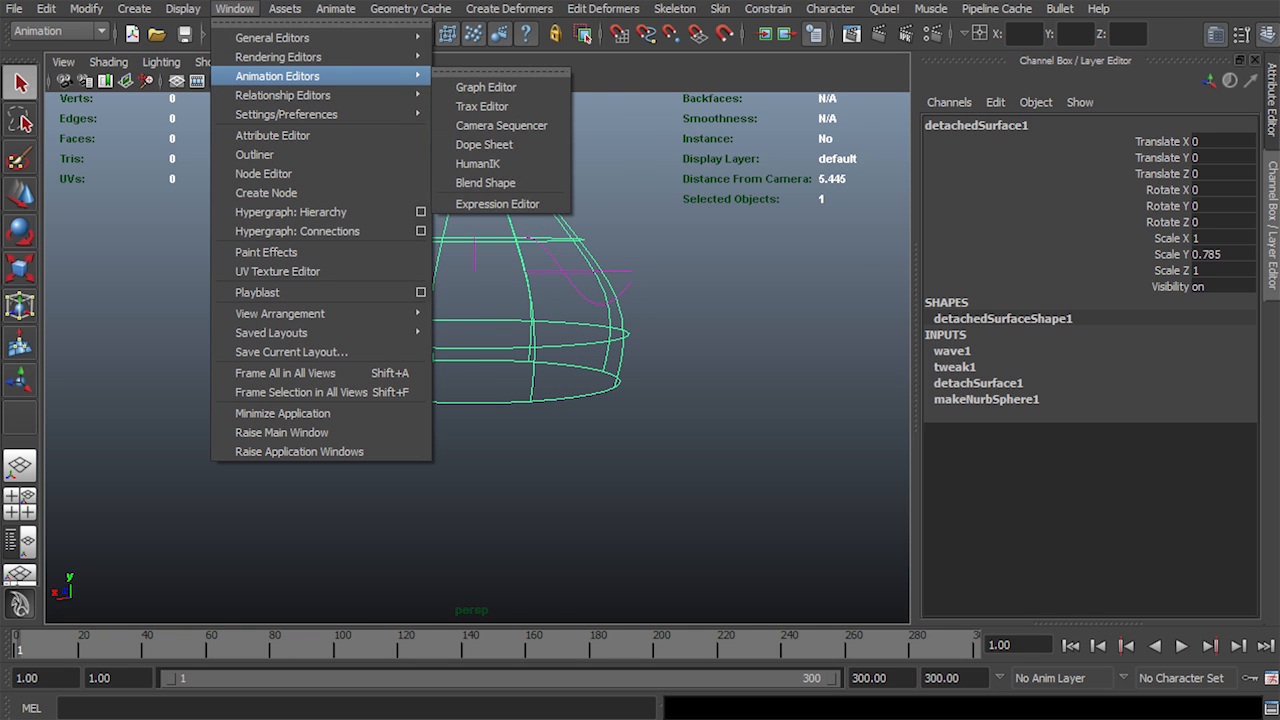
pyautogui.click(290, 212)
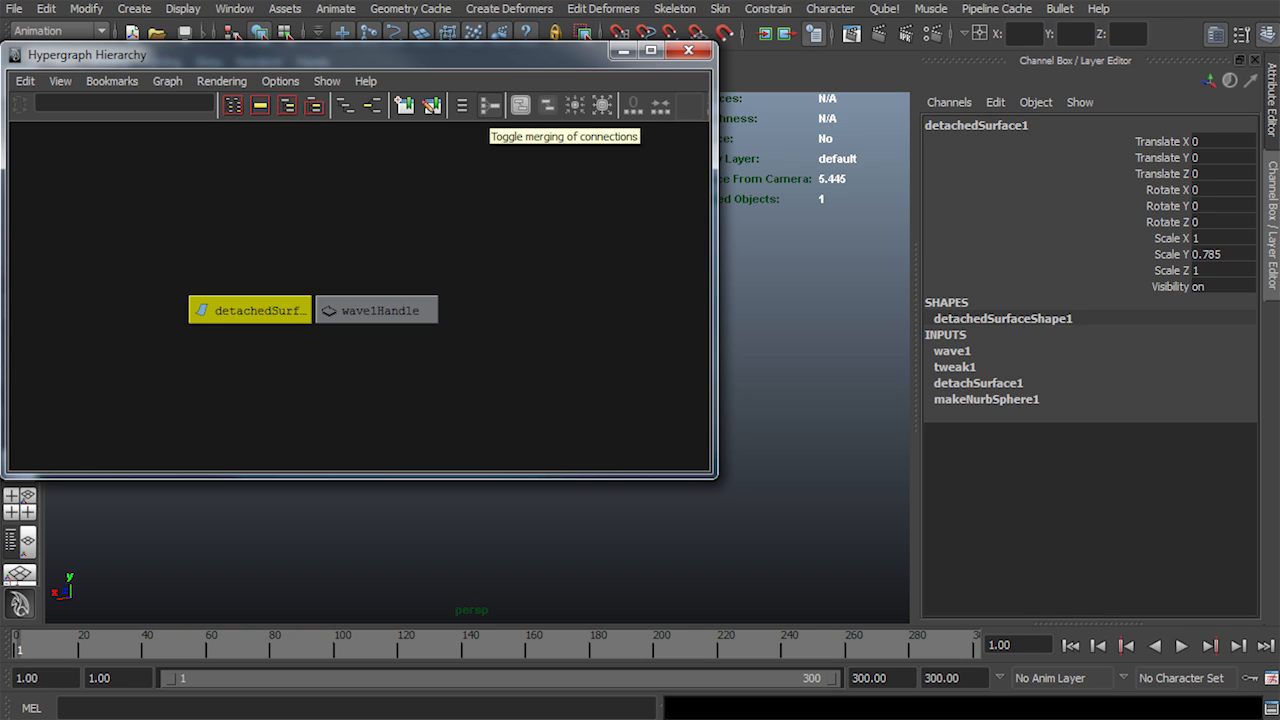
pyautogui.keyDown('alt'); pyautogui.moveTo(306, 302); pyautogui.dragTo(374, 286, button='middle'); pyautogui.keyUp('alt')
pyautogui.moveTo(340, 55); pyautogui.dragTo(812, 107)
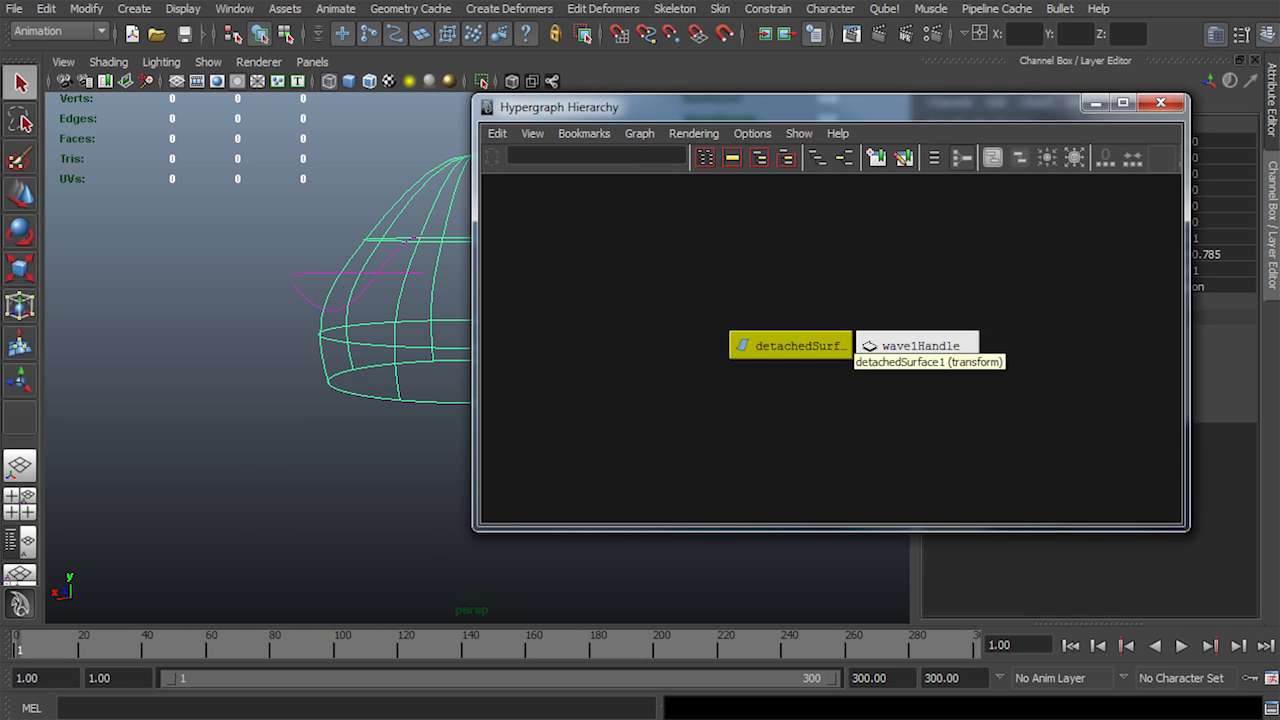
pyautogui.click(912, 345)
pyautogui.moveTo(727, 289); pyautogui.dragTo(786, 346)
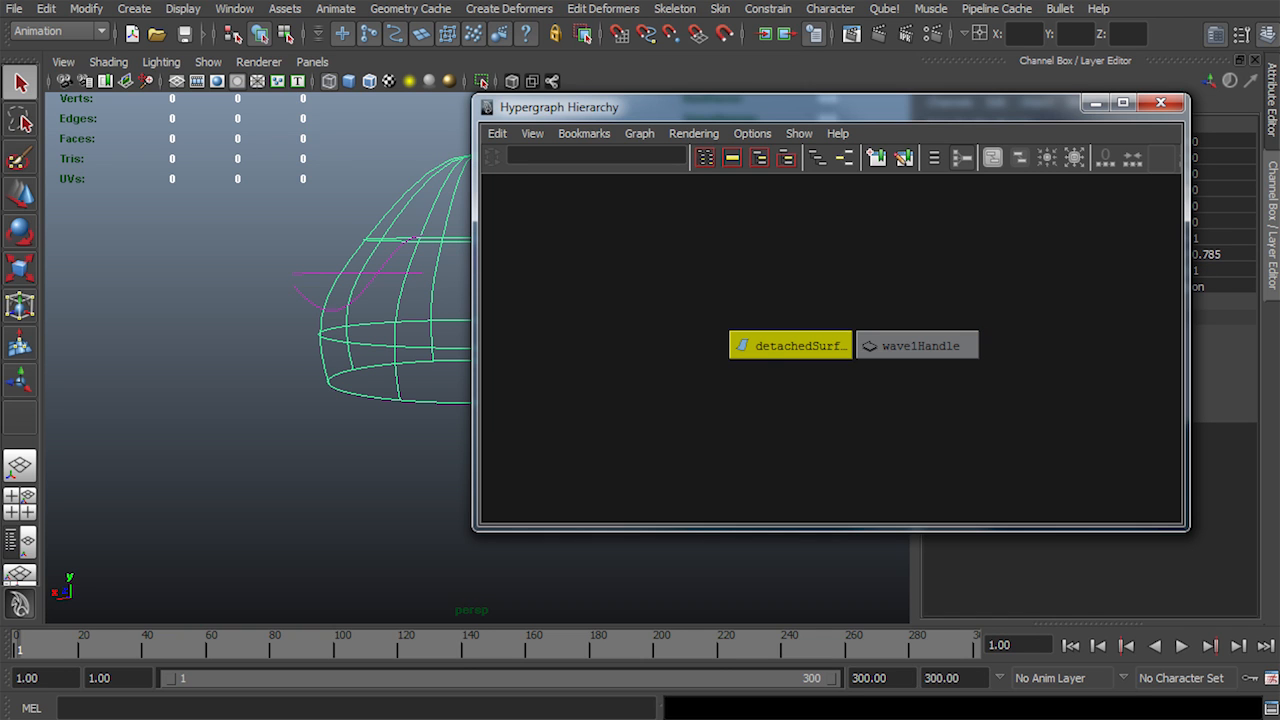
pyautogui.click(844, 158)
# Enlarge the Hypergraph window, move it over the lower viewport, and bring the whole node network into view
pyautogui.keyDown('alt'); pyautogui.moveTo(860, 235); pyautogui.dragTo(956, 323, button='middle'); pyautogui.keyUp('alt')
pyautogui.scroll(1, 777, 322)
pyautogui.moveTo(474, 320); pyautogui.dragTo(151, 320)
pyautogui.keyDown('alt'); pyautogui.moveTo(500, 320); pyautogui.dragTo(672, 320, button='middle'); pyautogui.keyUp('alt')
pyautogui.scroll(1, 672, 320)
pyautogui.moveTo(600, 107); pyautogui.dragTo(504, 325)
pyautogui.keyDown('alt'); pyautogui.moveTo(560, 500); pyautogui.dragTo(420, 437, button='middle'); pyautogui.keyUp('alt')
# Inspect the makeNurbSphere1, detachSurface1 and original surface shape nodes, repositioning them within the graph
pyautogui.moveTo(131, 489); pyautogui.dragTo(138, 580)
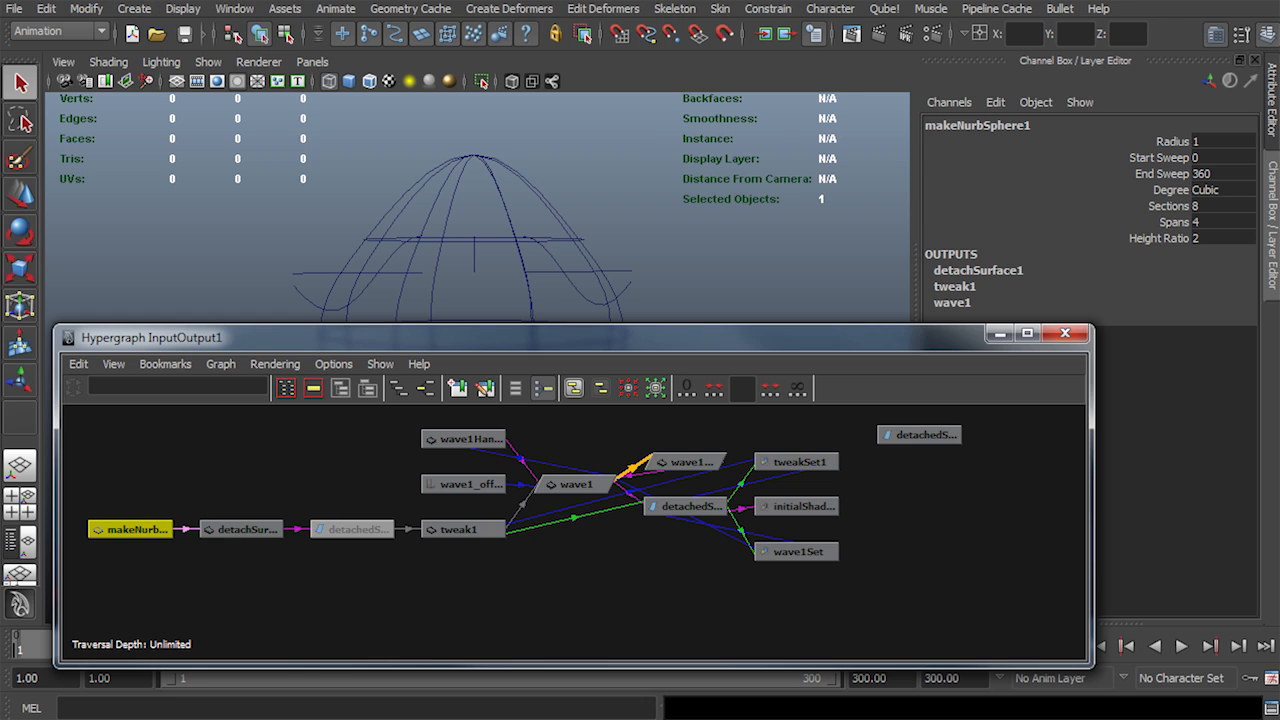
pyautogui.moveTo(245, 529); pyautogui.dragTo(248, 480)
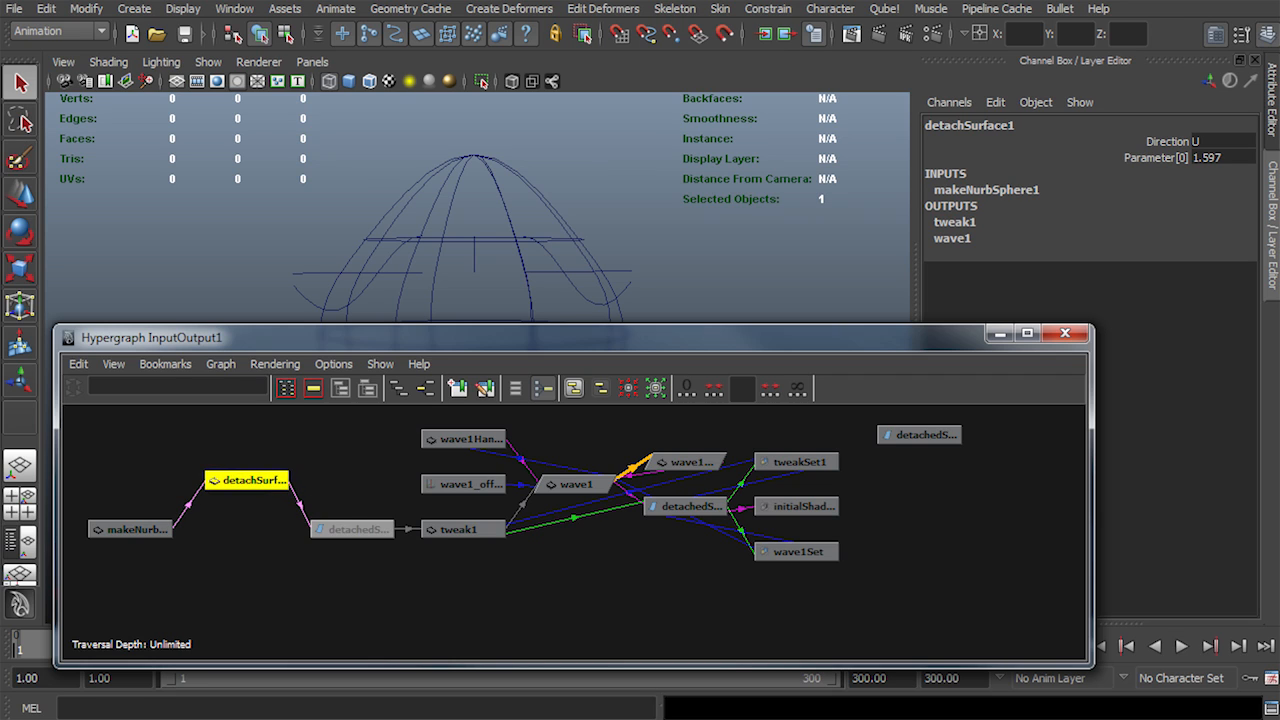
pyautogui.click(1222, 157)
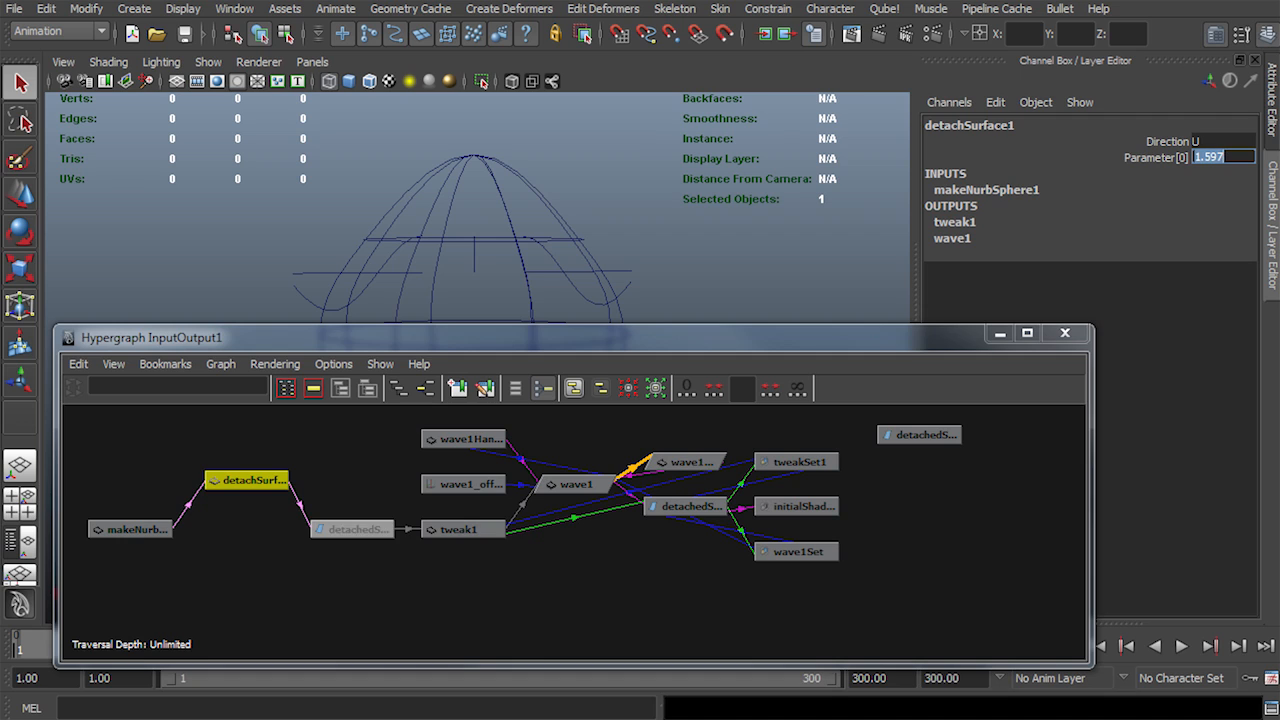
pyautogui.moveTo(345, 529); pyautogui.dragTo(348, 474)
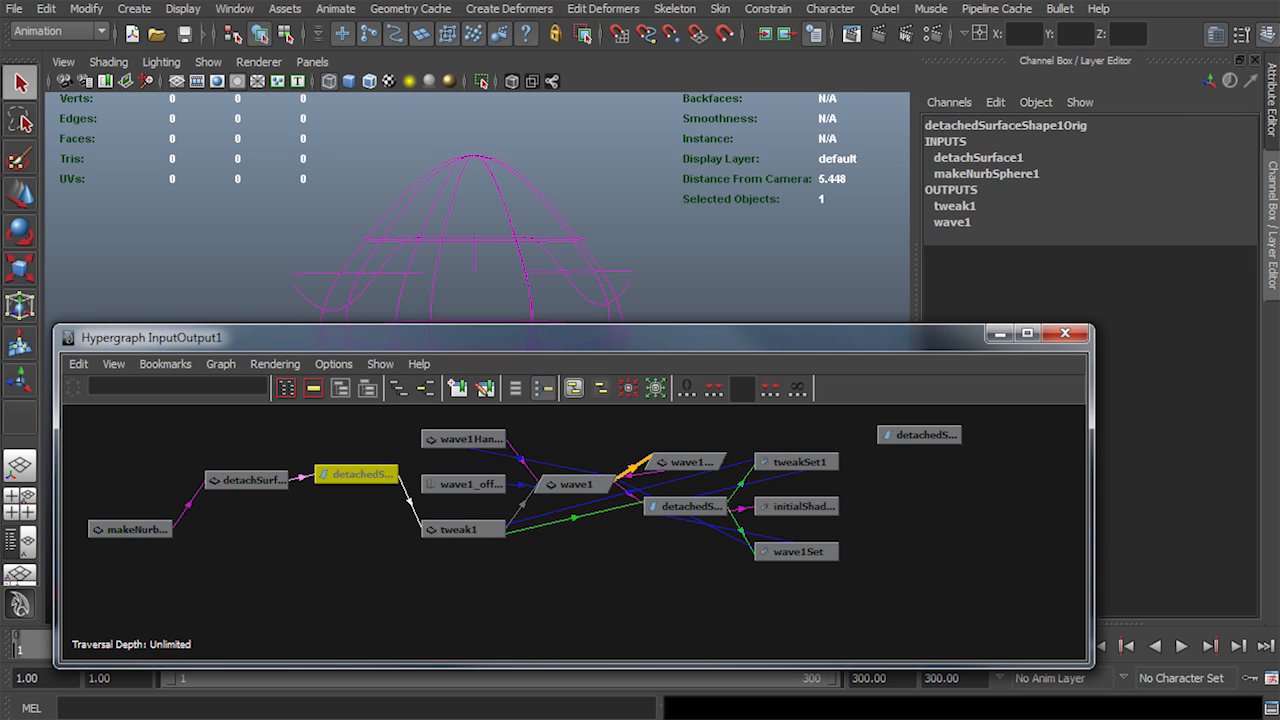
pyautogui.moveTo(356, 474); pyautogui.dragTo(340, 536)
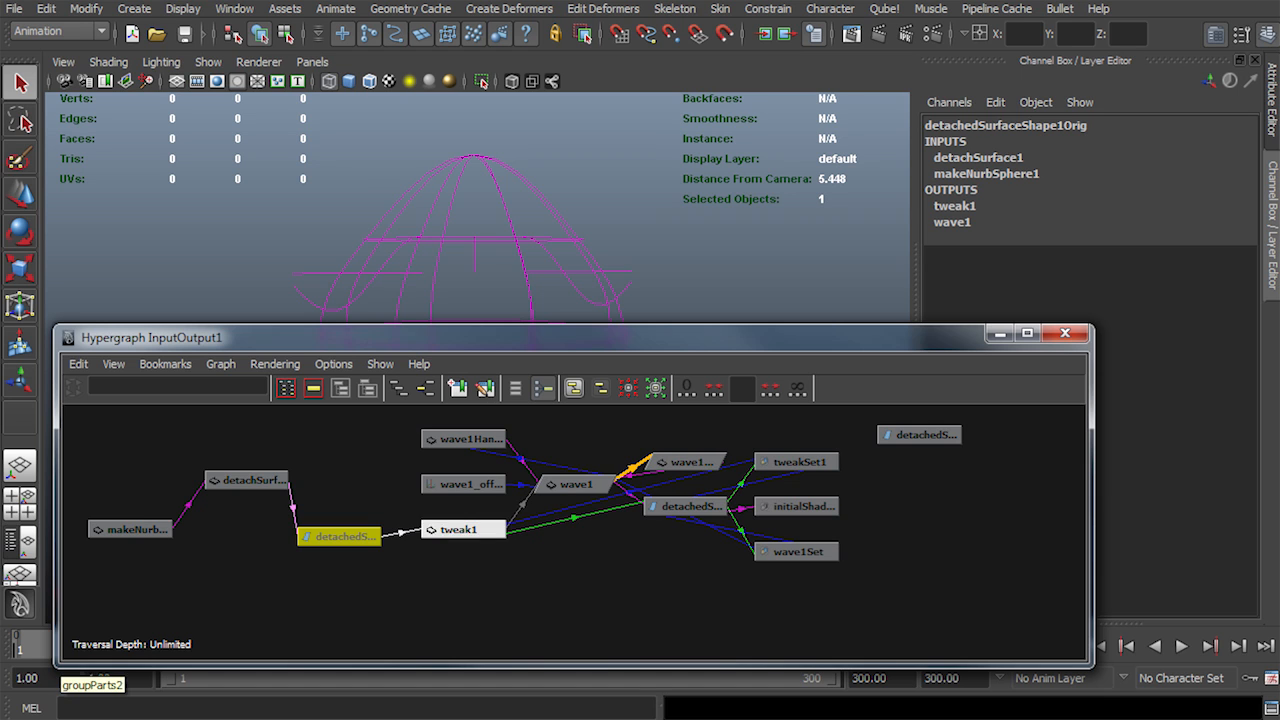
# Pull the wave1 and detachedSurfaceShape1 nodes apart to examine their connections, and close the Hypergraph
pyautogui.moveTo(575, 484)
pyautogui.mouseDown()
pyautogui.moveTo(571, 506)
pyautogui.moveTo(580, 474)
pyautogui.moveTo(568, 488)
pyautogui.mouseUp()
pyautogui.moveTo(715, 508); pyautogui.dragTo(677, 595)
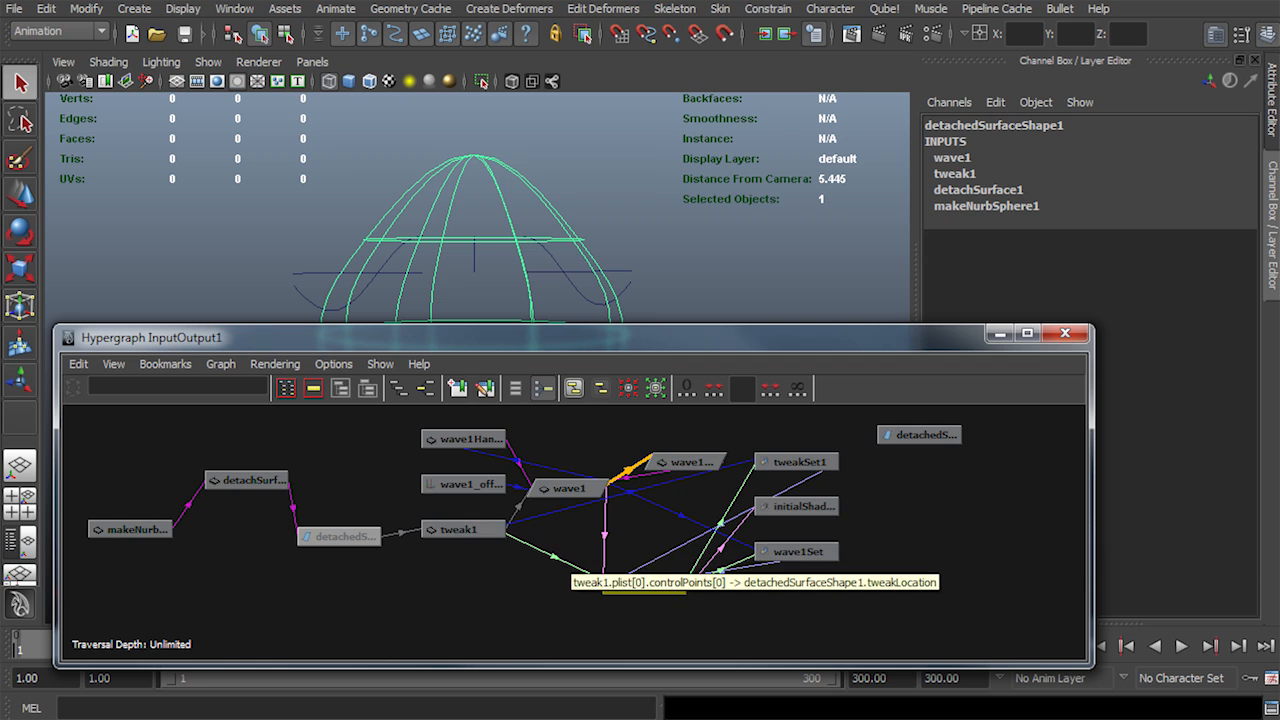
pyautogui.moveTo(650, 585); pyautogui.dragTo(604, 613)
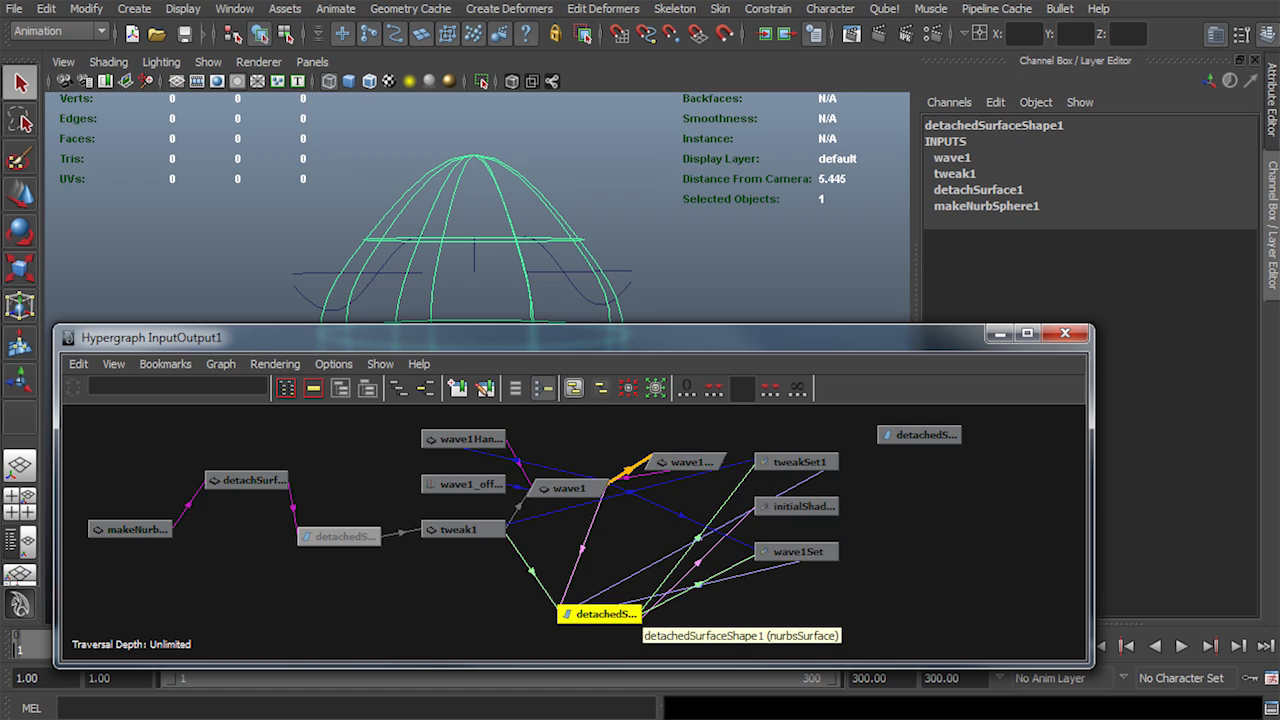
pyautogui.moveTo(604, 613); pyautogui.dragTo(622, 607)
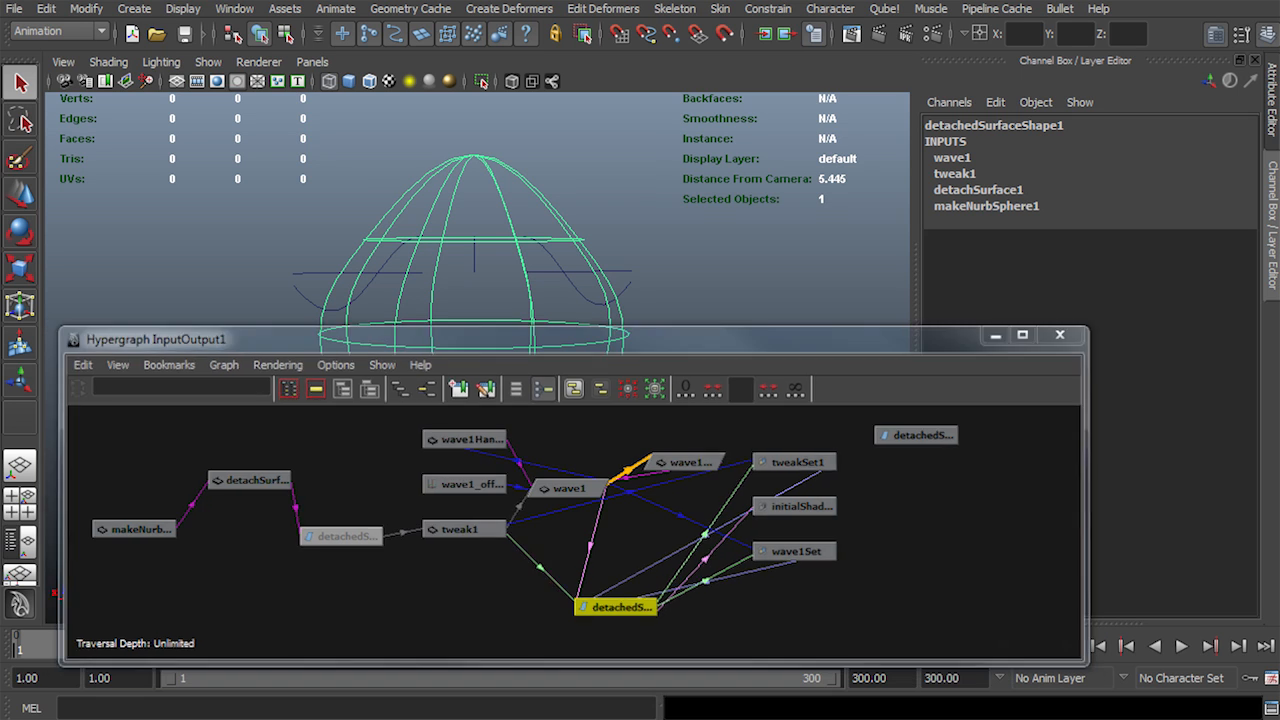
pyautogui.click(1065, 333)
# Select the isoparm along the dome's bottom edge and extract it as a curve with Duplicate Surface Curves
pyautogui.moveTo(471, 335); pyautogui.dragTo(471, 297, button='right')
pyautogui.moveTo(454, 379); pyautogui.dragTo(396, 414)
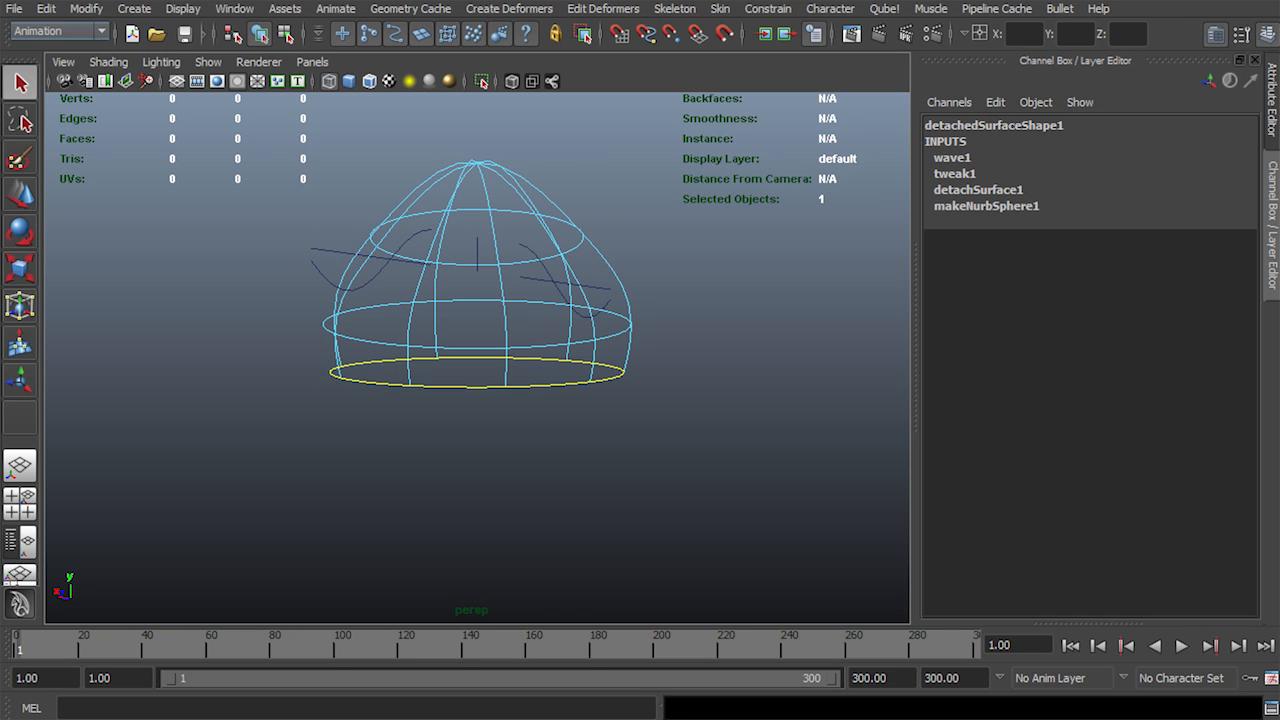
pyautogui.click(58, 31)
pyautogui.click(33, 75)
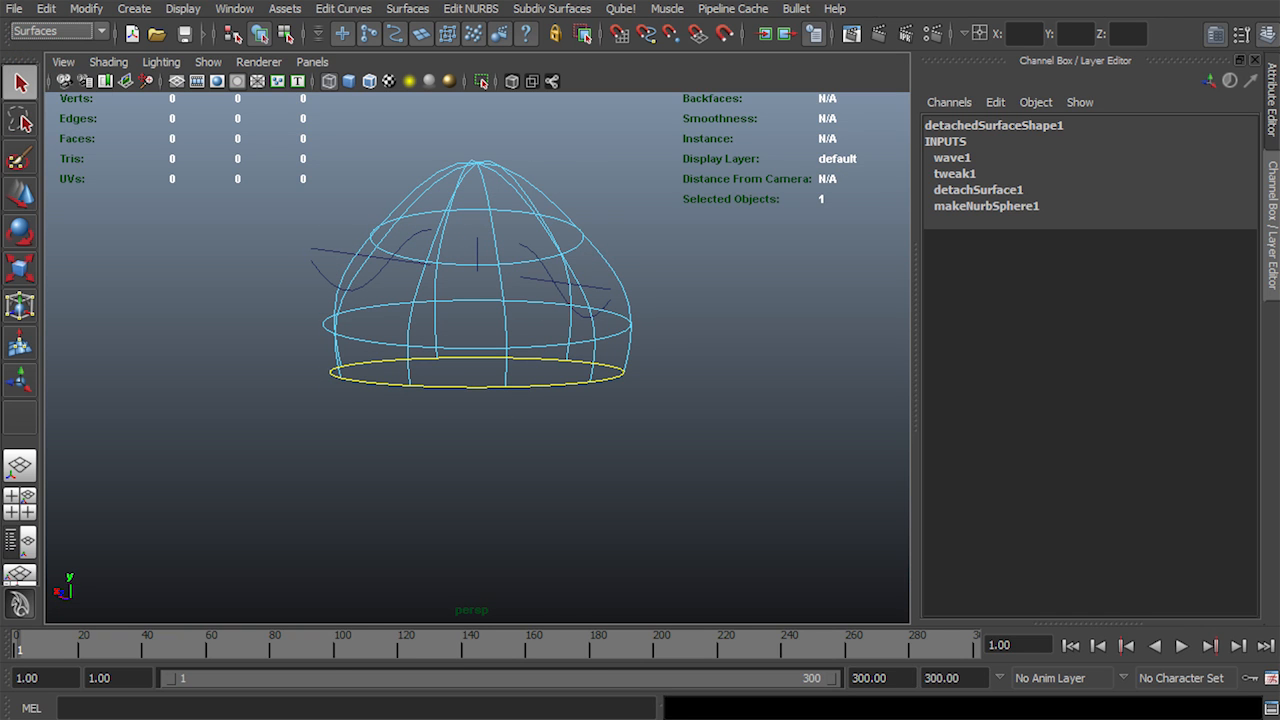
pyautogui.click(343, 8)
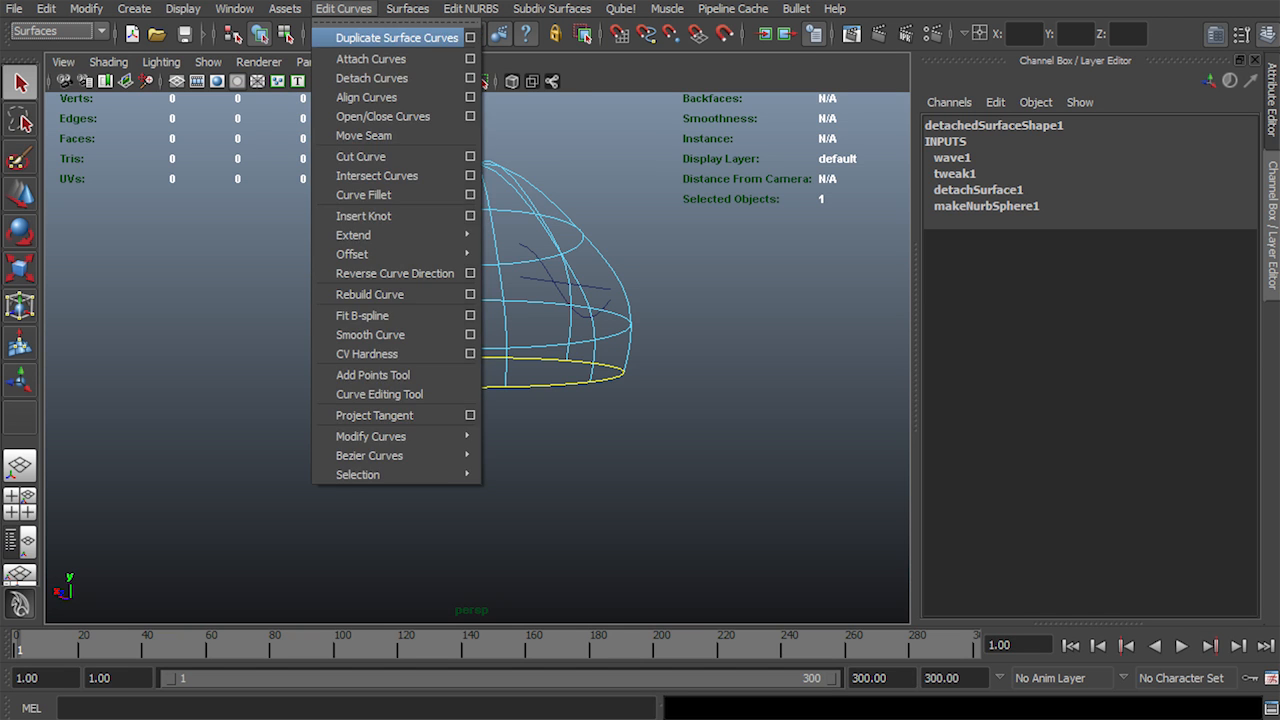
pyautogui.click(396, 37)
# Open the Outliner and place it beside the viewport over the channel list
pyautogui.scroll(3, 470, 300)
pyautogui.keyDown('alt'); pyautogui.moveTo(470, 300); pyautogui.dragTo(440, 296); pyautogui.keyUp('alt')
pyautogui.click(234, 9)
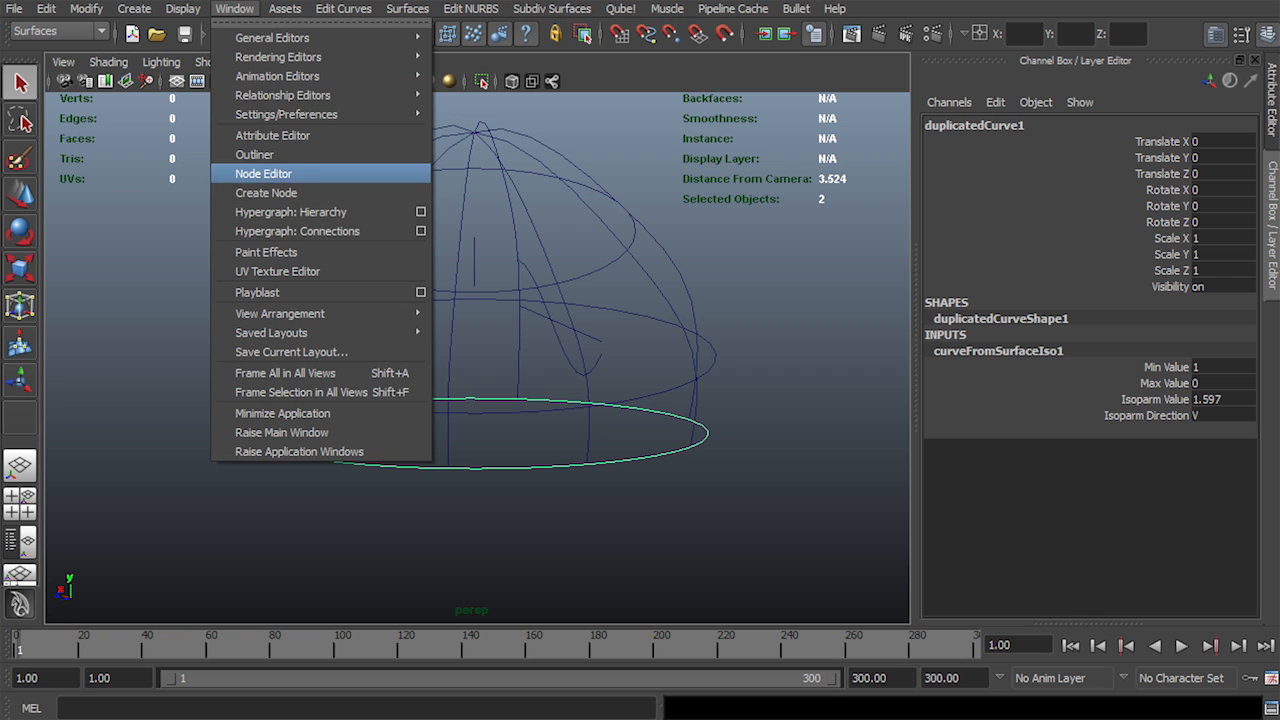
pyautogui.click(256, 154)
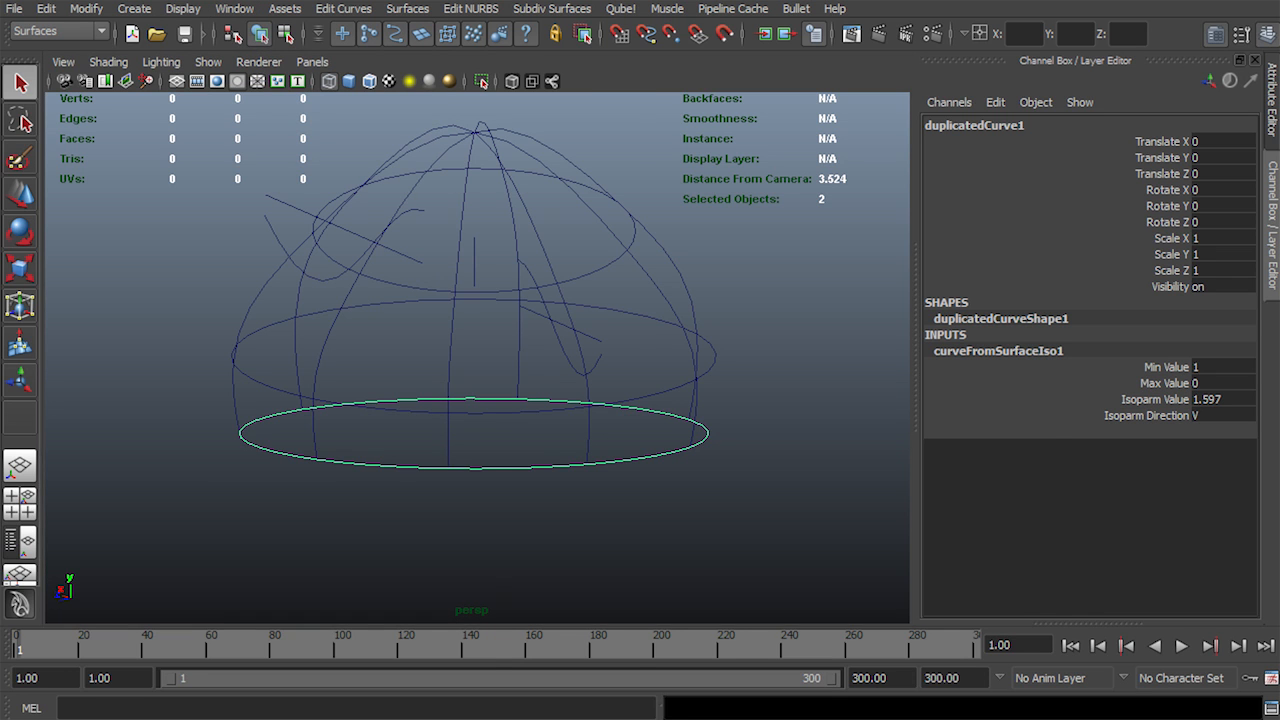
pyautogui.moveTo(60, 0); pyautogui.dragTo(1077, 79)
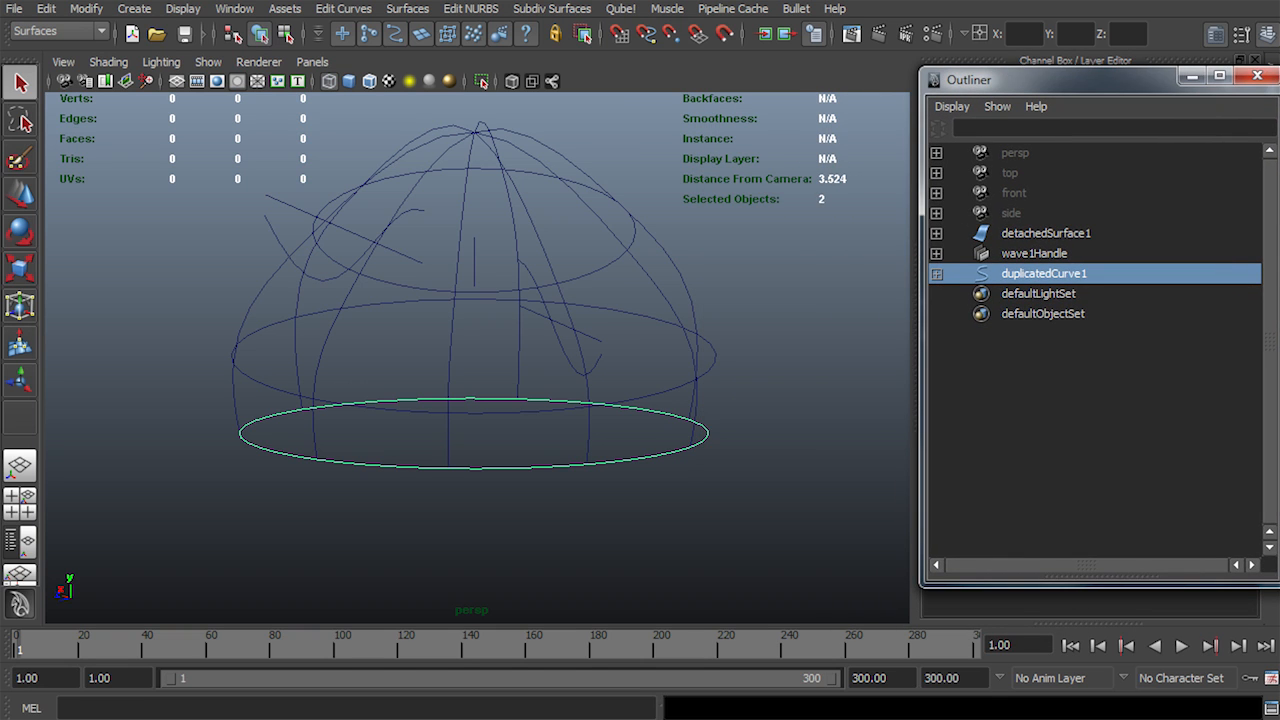
# Graph the connections of the curve duplicated from the dome's rim in the Hypergraph
pyautogui.keyDown('alt'); pyautogui.moveTo(520, 360); pyautogui.dragTo(430, 370, button='right'); pyautogui.keyUp('alt')
pyautogui.keyDown('alt'); pyautogui.moveTo(430, 370); pyautogui.dragTo(407, 393, button='middle'); pyautogui.keyUp('alt')
pyautogui.keyDown('alt'); pyautogui.moveTo(407, 393); pyautogui.dragTo(564, 393); pyautogui.keyUp('alt')
pyautogui.keyDown('alt'); pyautogui.moveTo(564, 393); pyautogui.dragTo(532, 390, button='right'); pyautogui.keyUp('alt')
pyautogui.keyDown('alt'); pyautogui.moveTo(532, 390); pyautogui.dragTo(506, 350); pyautogui.keyUp('alt')
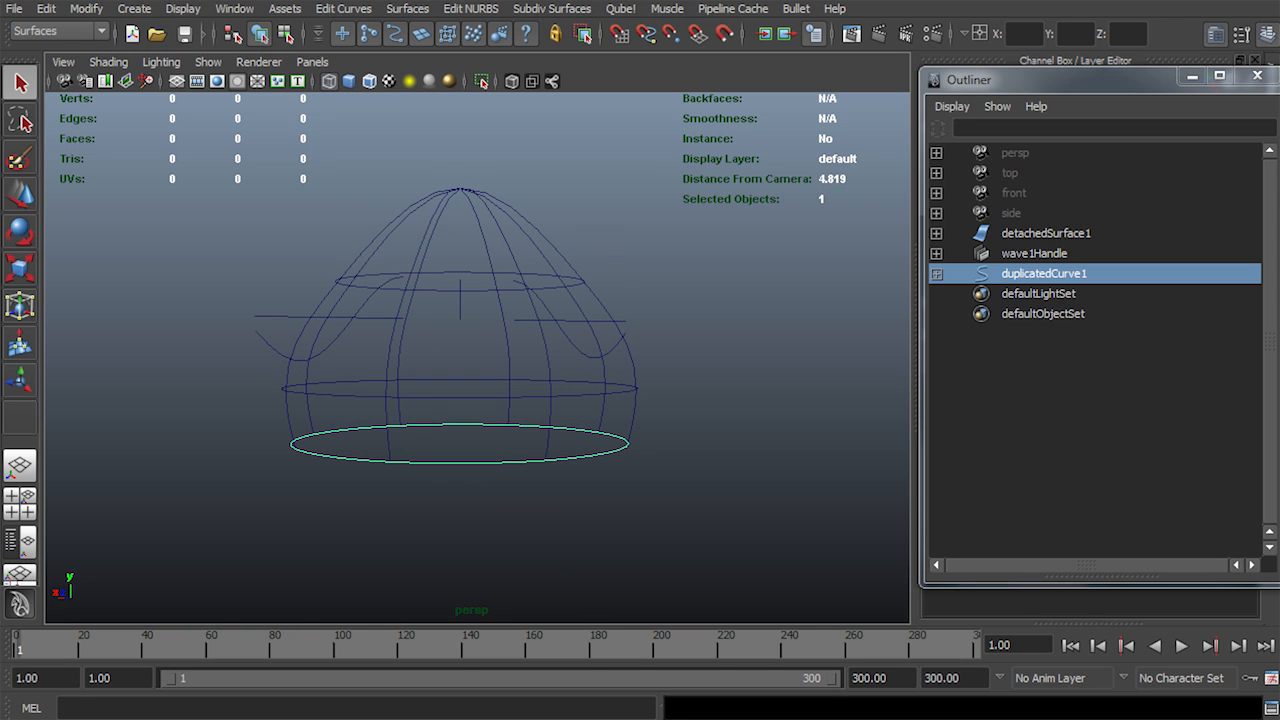
pyautogui.click(234, 8)
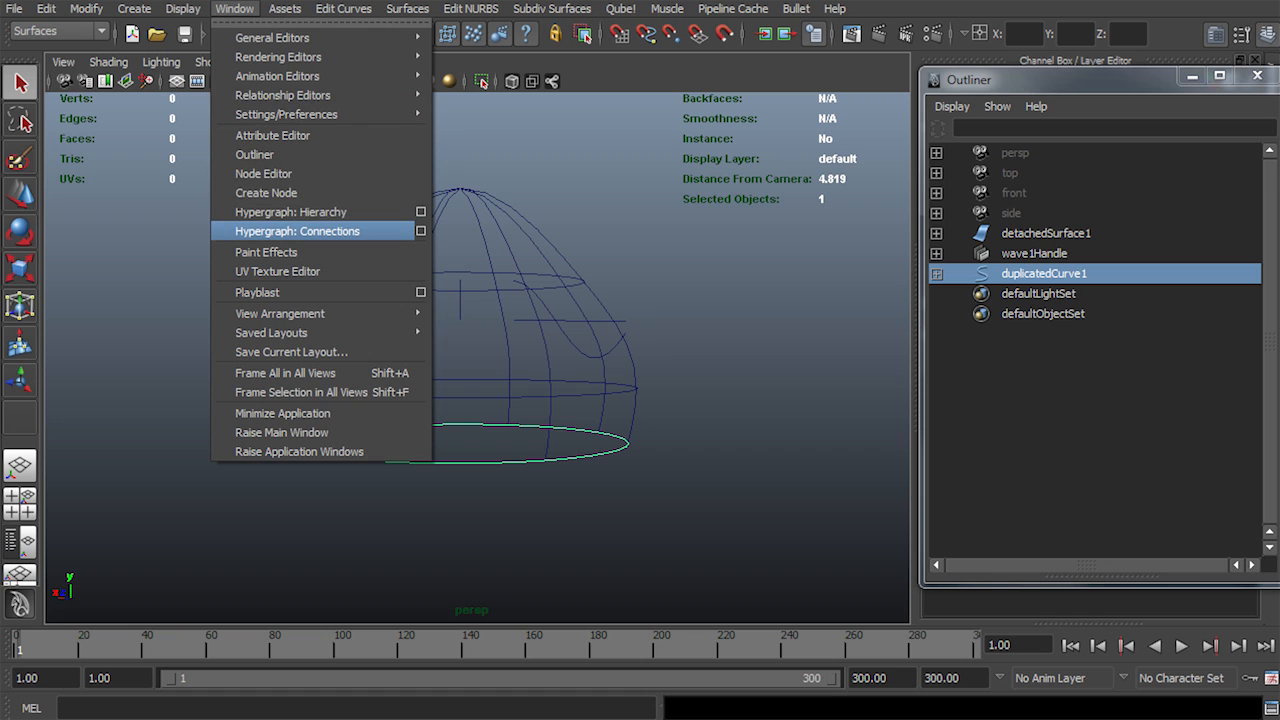
pyautogui.click(667, 8)
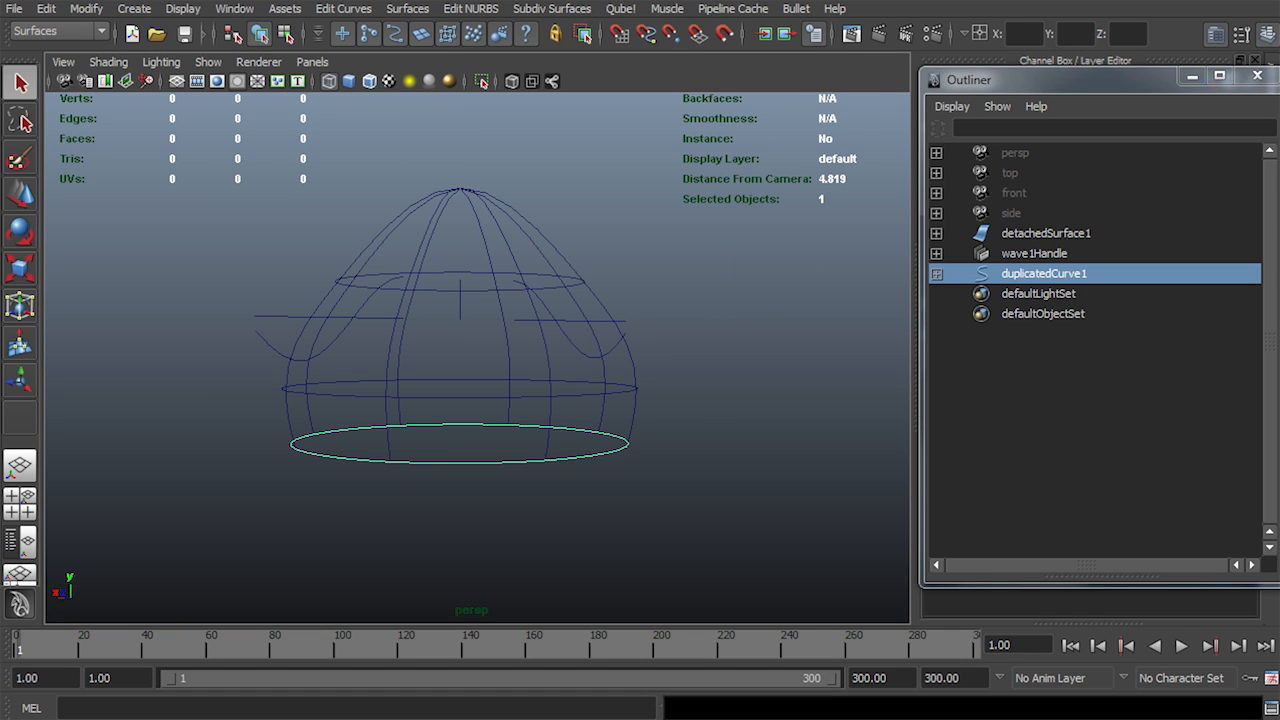
pyautogui.click(234, 8)
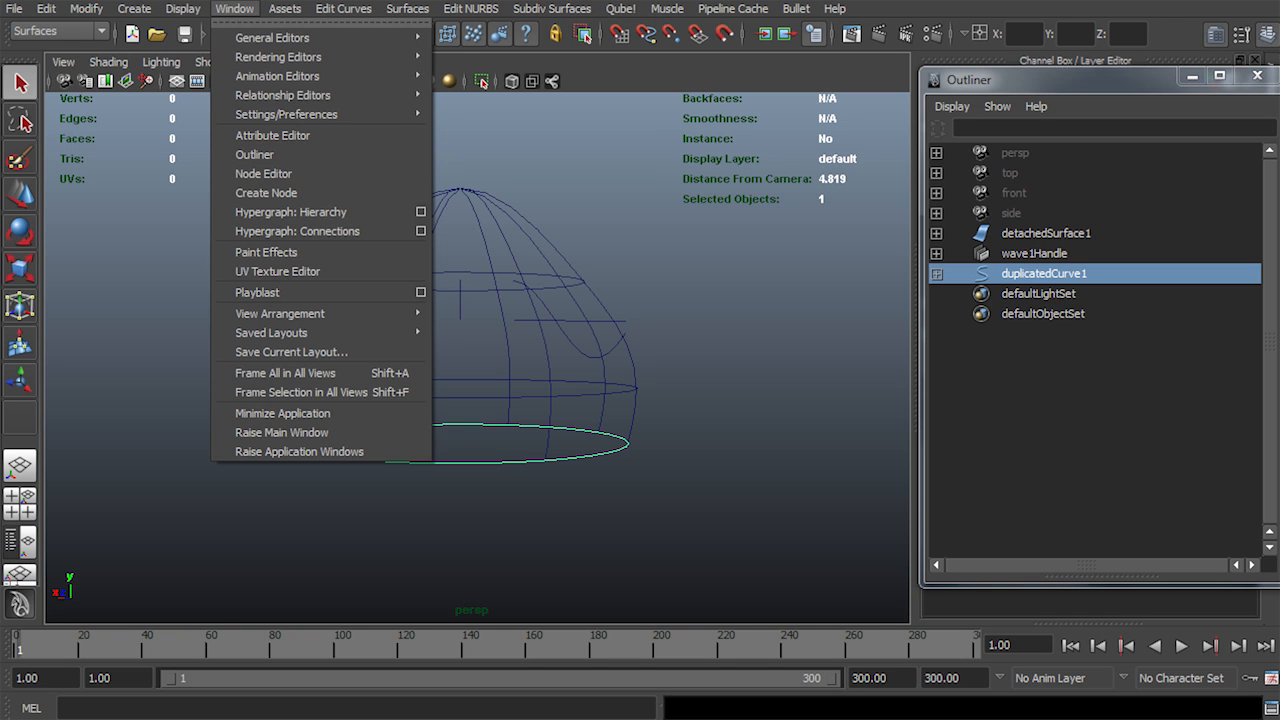
pyautogui.click(262, 230)
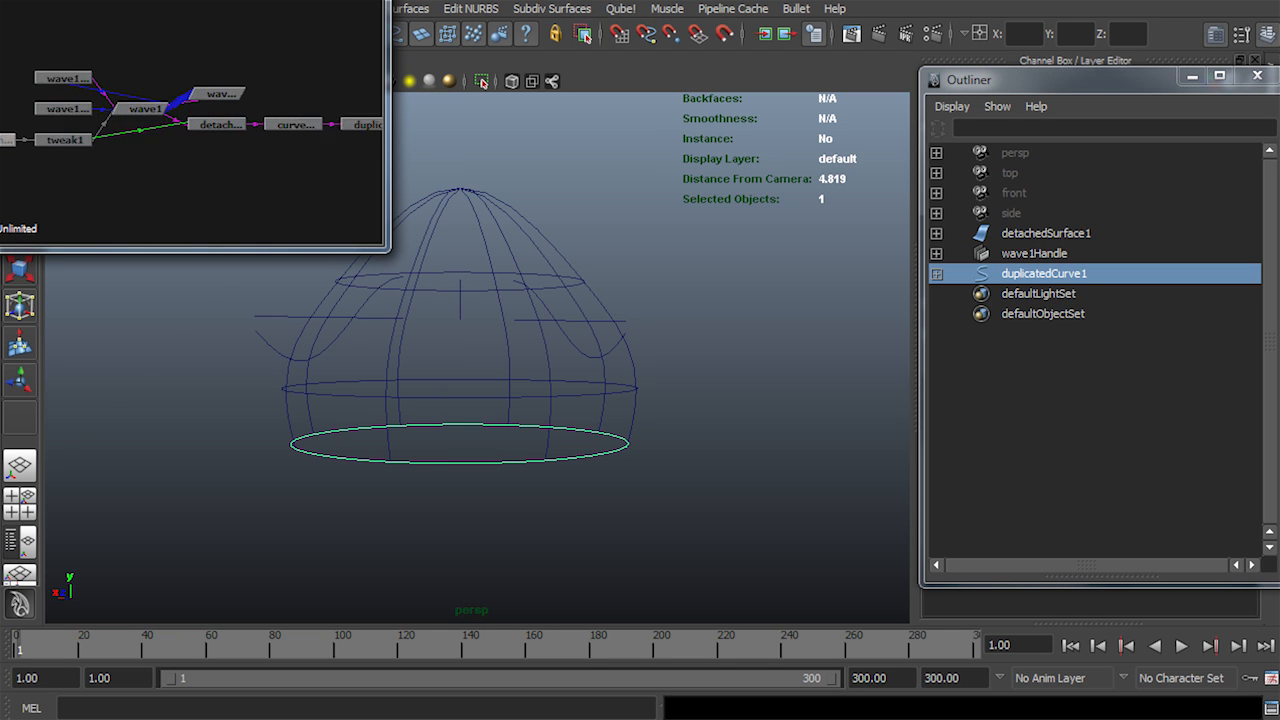
# Spread out the wave1, detached surface, curve-from-surface and duplicated curve nodes to trace their connections, and play back the animation
pyautogui.keyDown('alt'); pyautogui.moveTo(150, 130); pyautogui.dragTo(262, 117, button='middle'); pyautogui.keyUp('alt')
pyautogui.moveTo(140, 142); pyautogui.dragTo(101, 200)
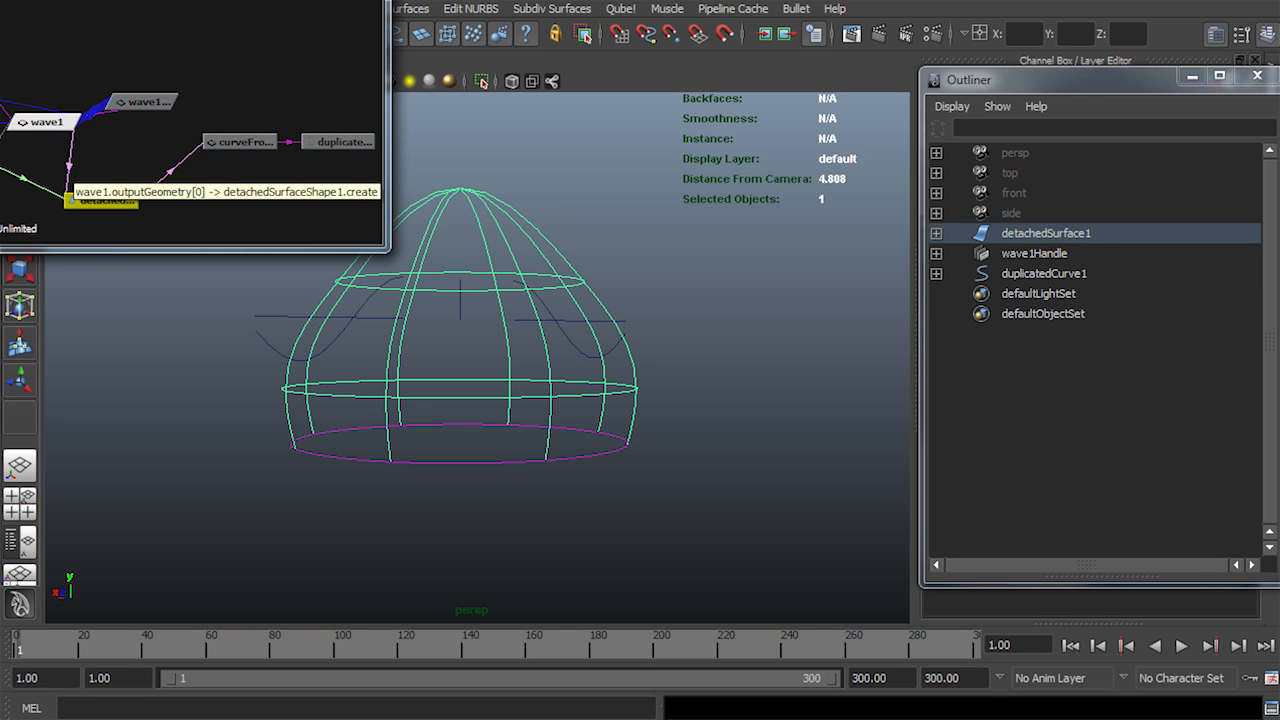
pyautogui.click(40, 140)
pyautogui.moveTo(100, 200); pyautogui.dragTo(128, 185)
pyautogui.moveTo(240, 141); pyautogui.dragTo(260, 196)
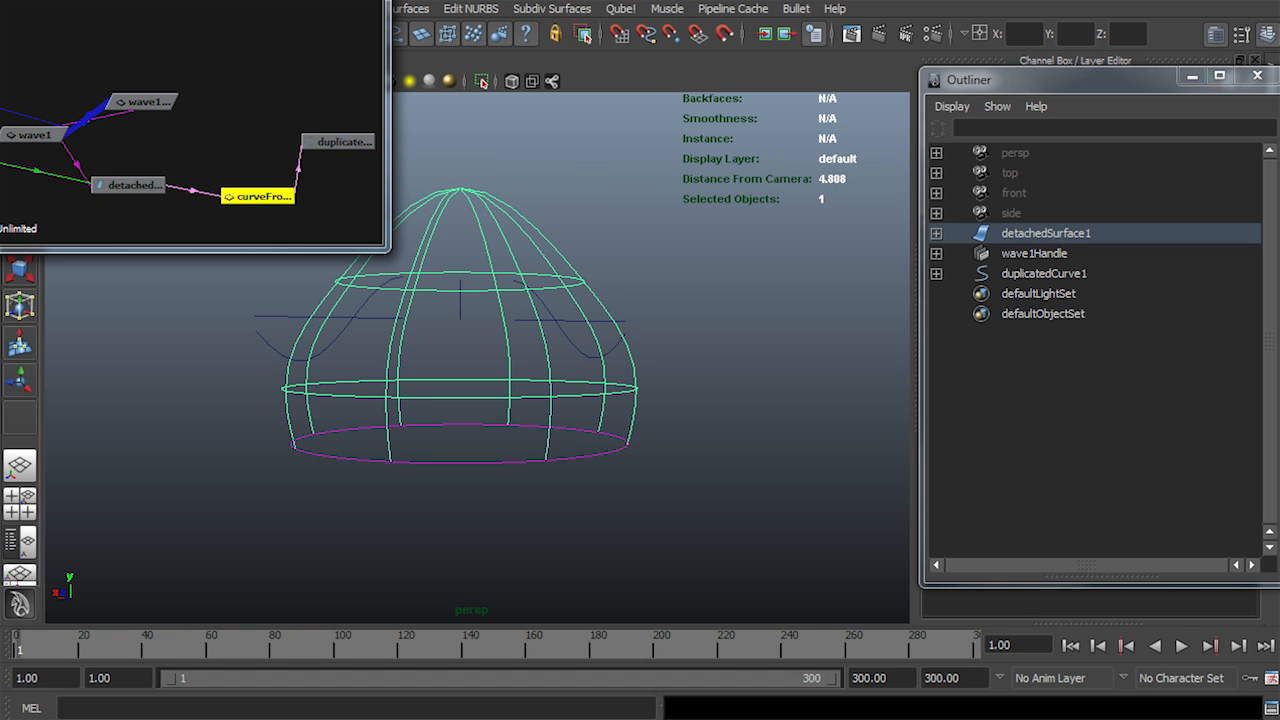
pyautogui.moveTo(337, 141); pyautogui.dragTo(343, 184)
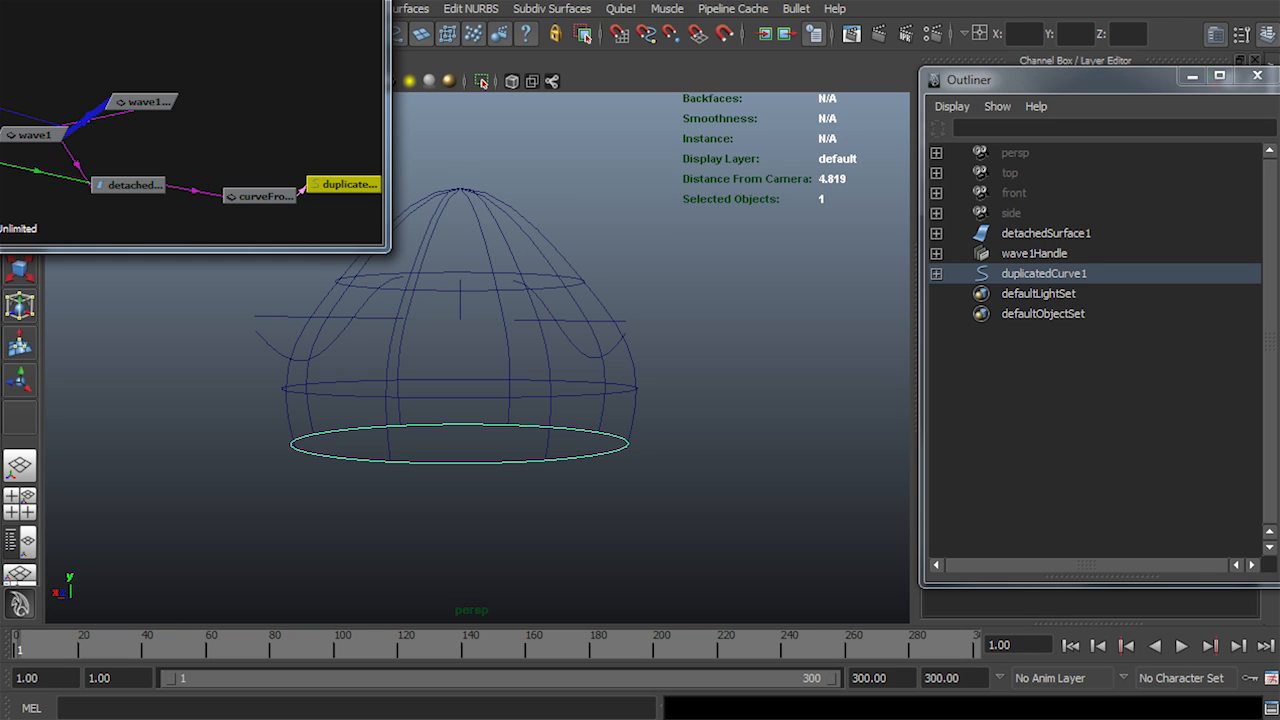
pyautogui.hotkey('alt', 'v')
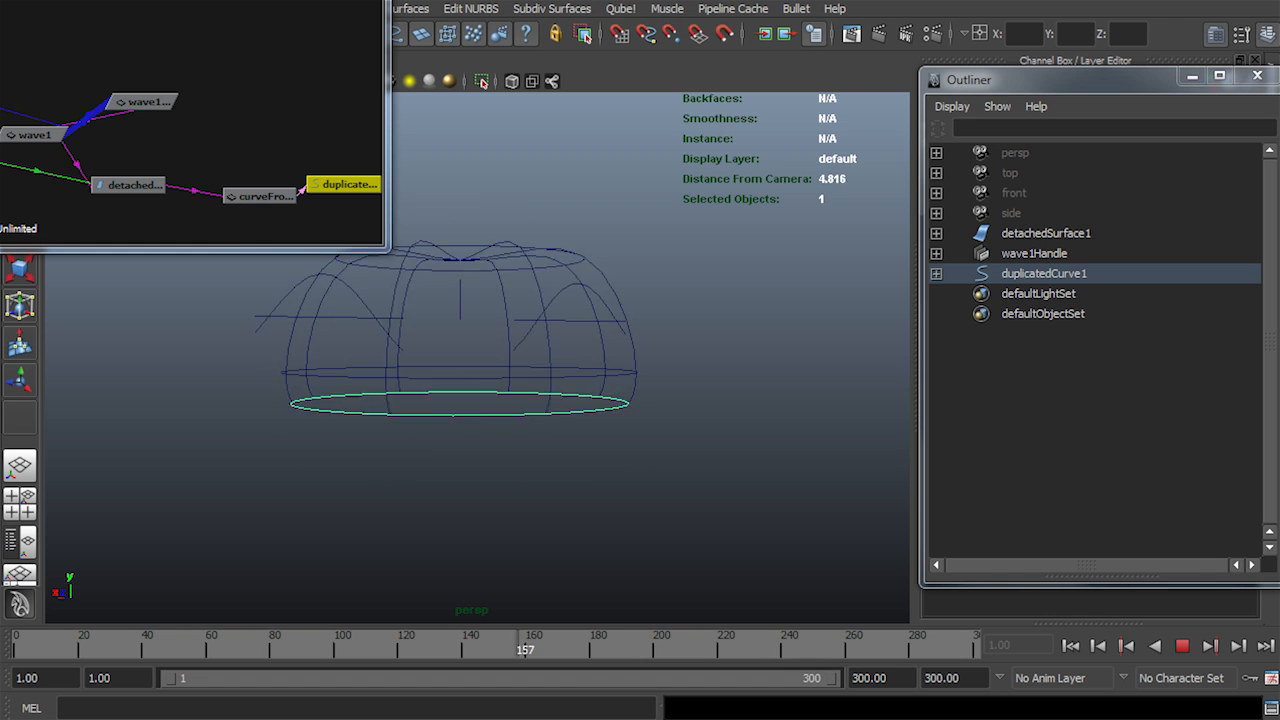
pyautogui.hotkey('alt', 'shift', 'v')
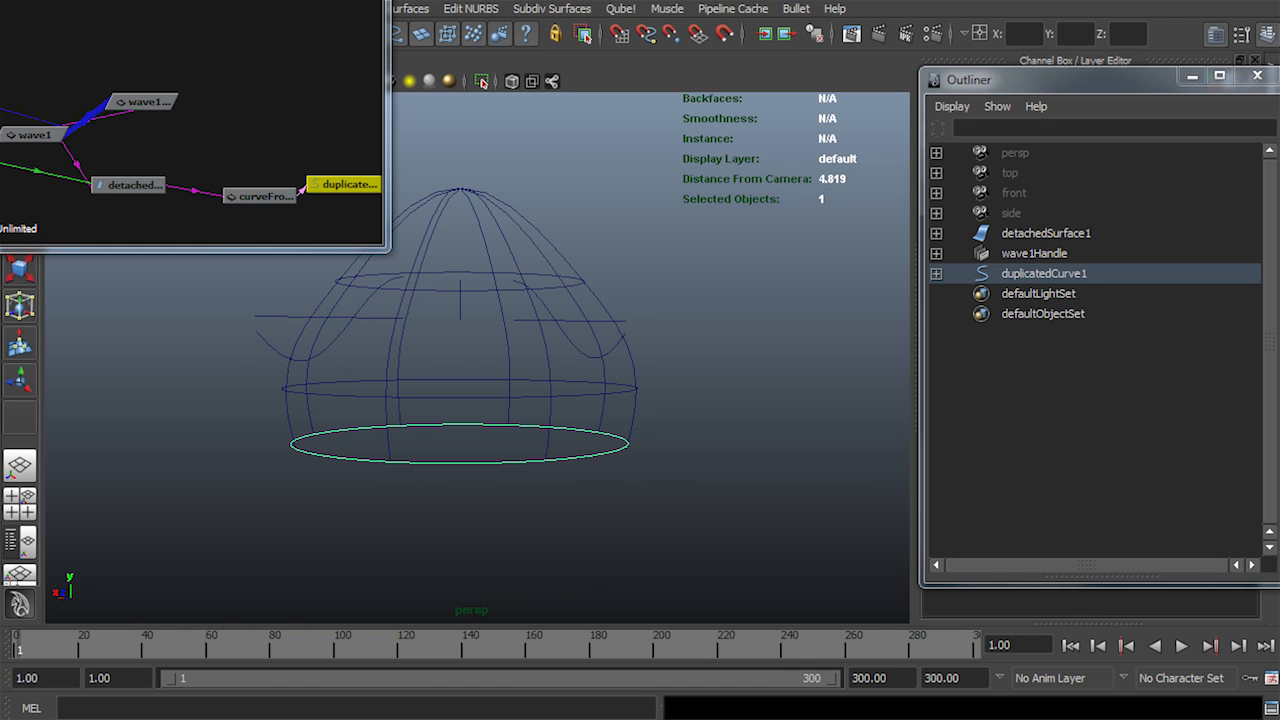
# Extract the isoparm at the dome's bottom edge as a second curve with construction history turned off
pyautogui.moveTo(502, 285); pyautogui.dragTo(502, 330, button='right')
pyautogui.moveTo(480, 269); pyautogui.dragTo(480, 224, button='right')
pyautogui.click(480, 462)
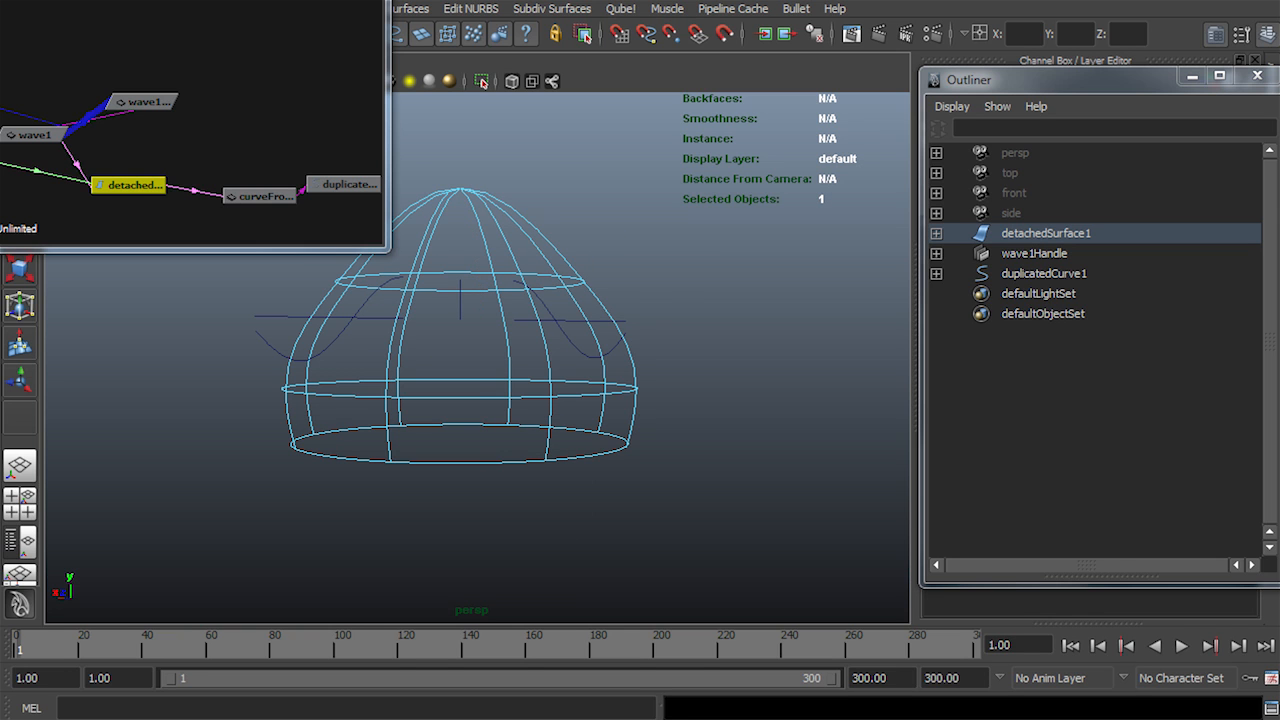
pyautogui.click(343, 8)
pyautogui.click(380, 37)
# Examine the connections of the second rim curve in the Hypergraph, and close the Hypergraph
pyautogui.moveTo(20, 0); pyautogui.dragTo(477, 2)
pyautogui.scroll(-5, 440, 202)
pyautogui.keyDown('alt'); pyautogui.moveTo(440, 202); pyautogui.dragTo(357, 223, button='middle'); pyautogui.keyUp('alt')
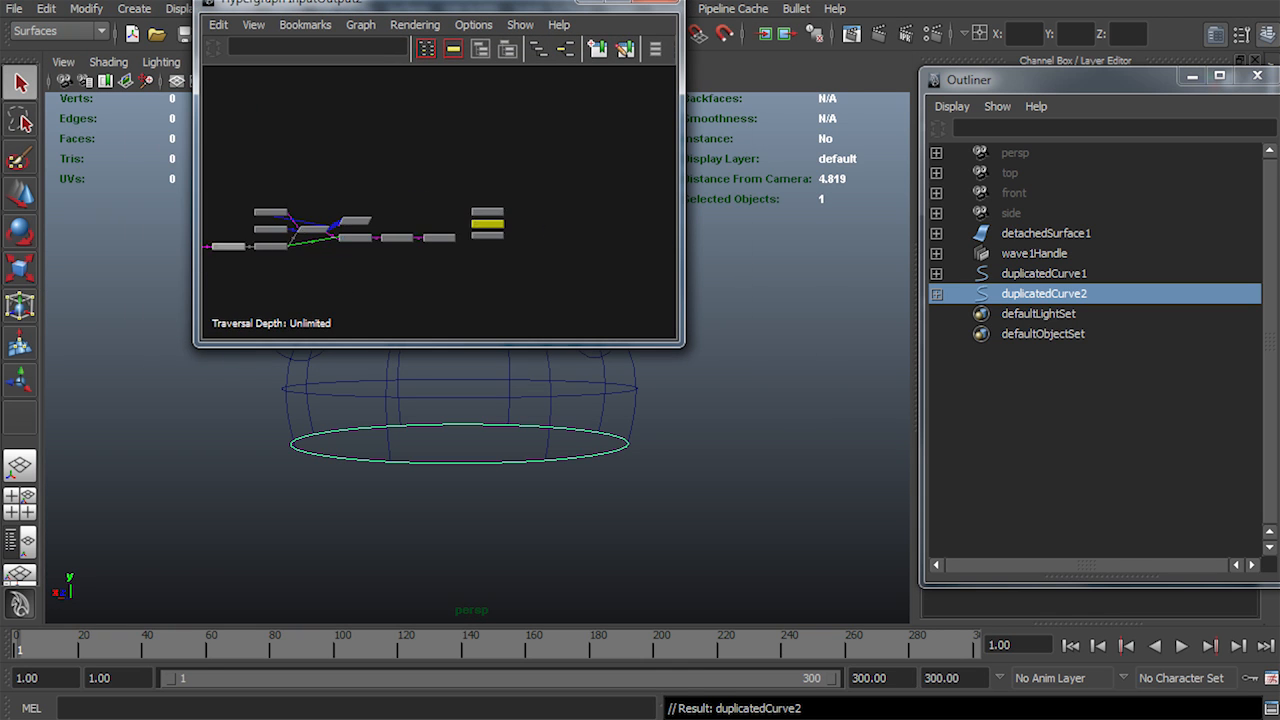
pyautogui.scroll(5, 437, 201)
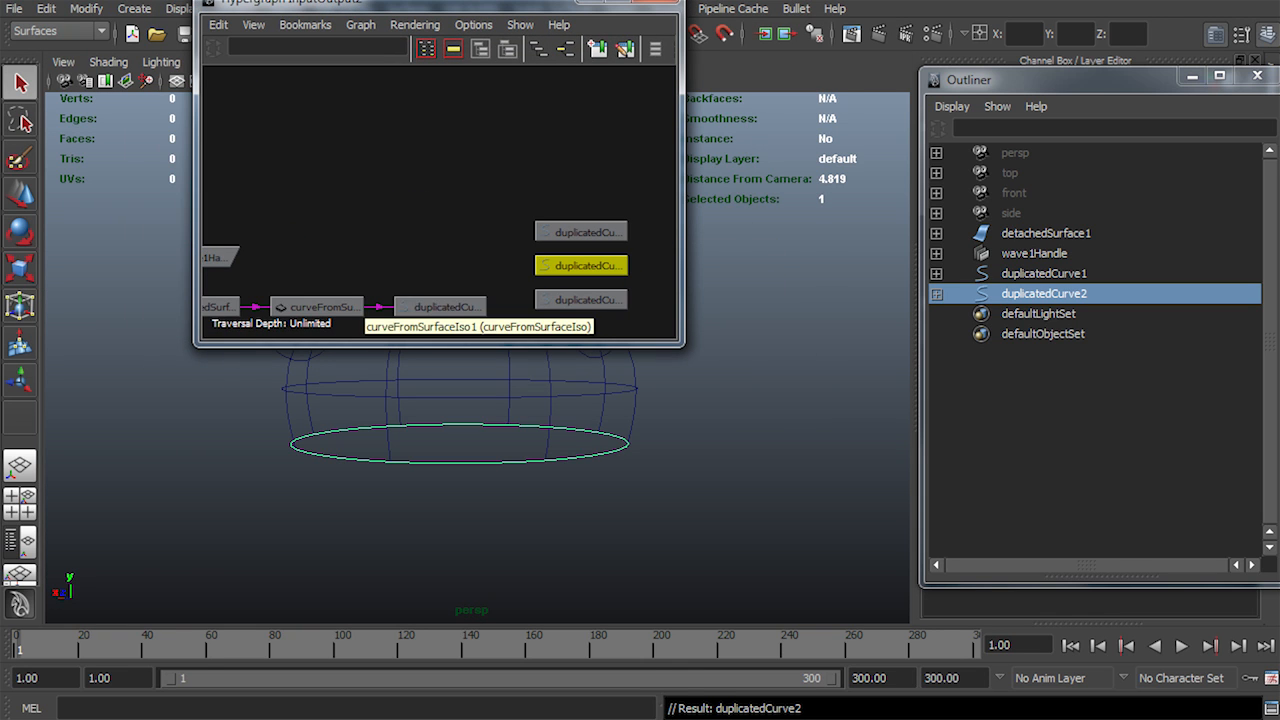
pyautogui.click(659, 3)
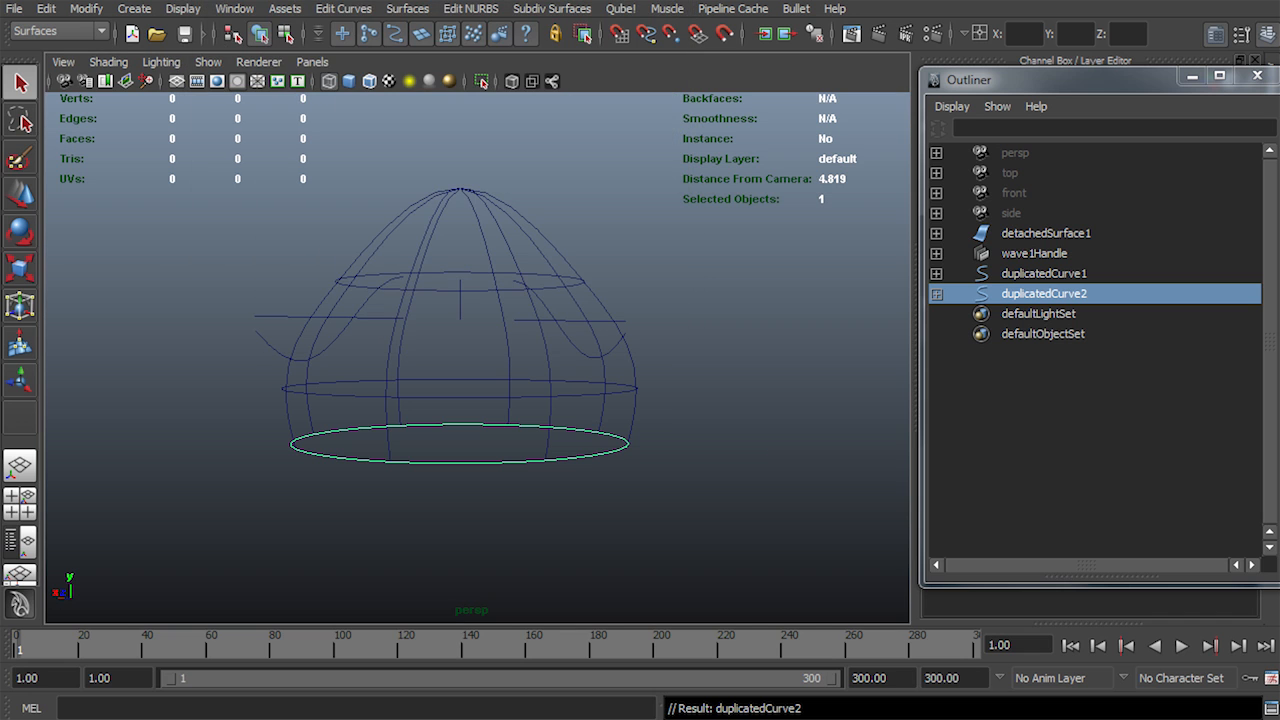
# Play the animation to check the history-free rim curve, and delete that curve
pyautogui.hotkey('alt', 'v')
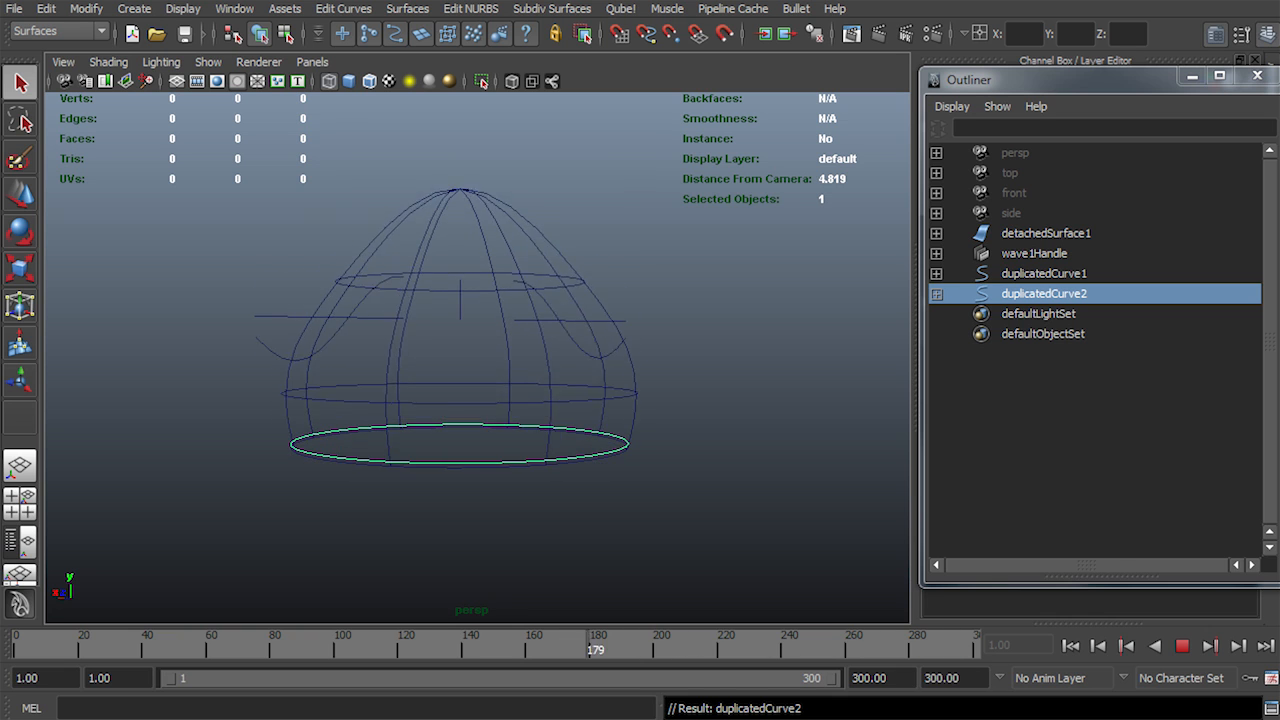
pyautogui.hotkey('alt', 'v')
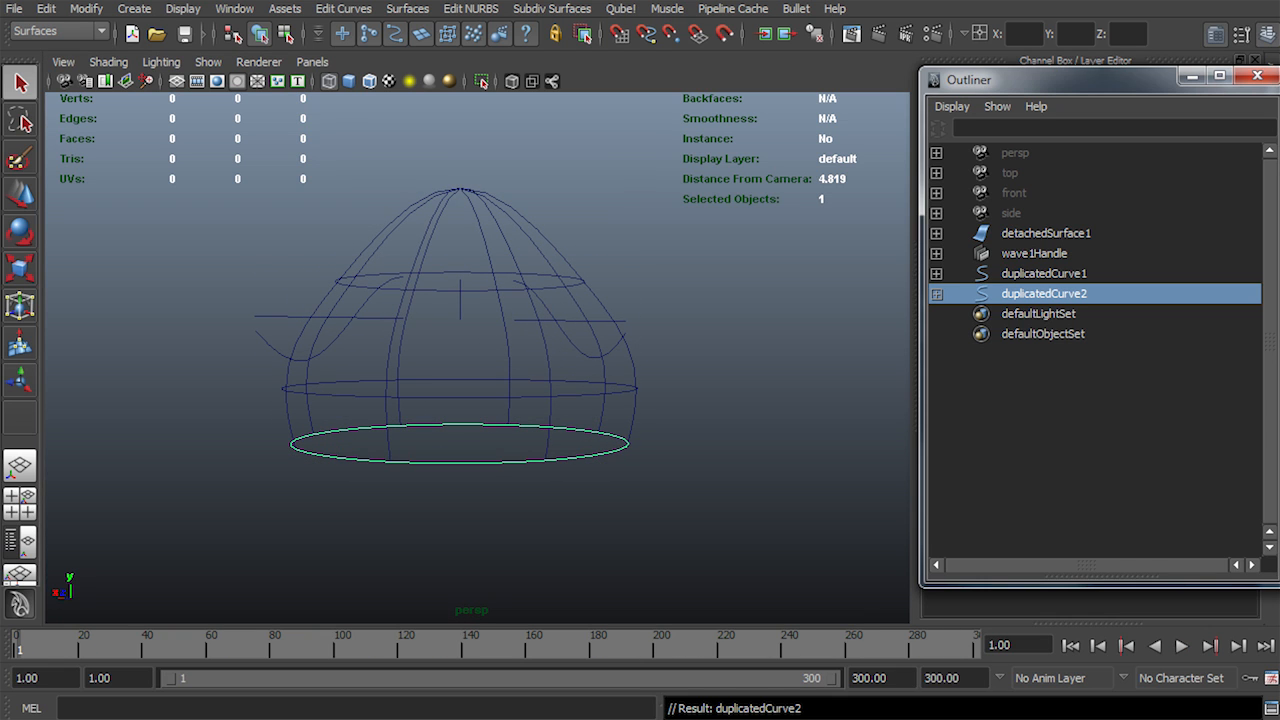
pyautogui.press('Delete')
# Select the history-linked rim curve and play the animation to check that it follows the bell
pyautogui.click(1044, 274)
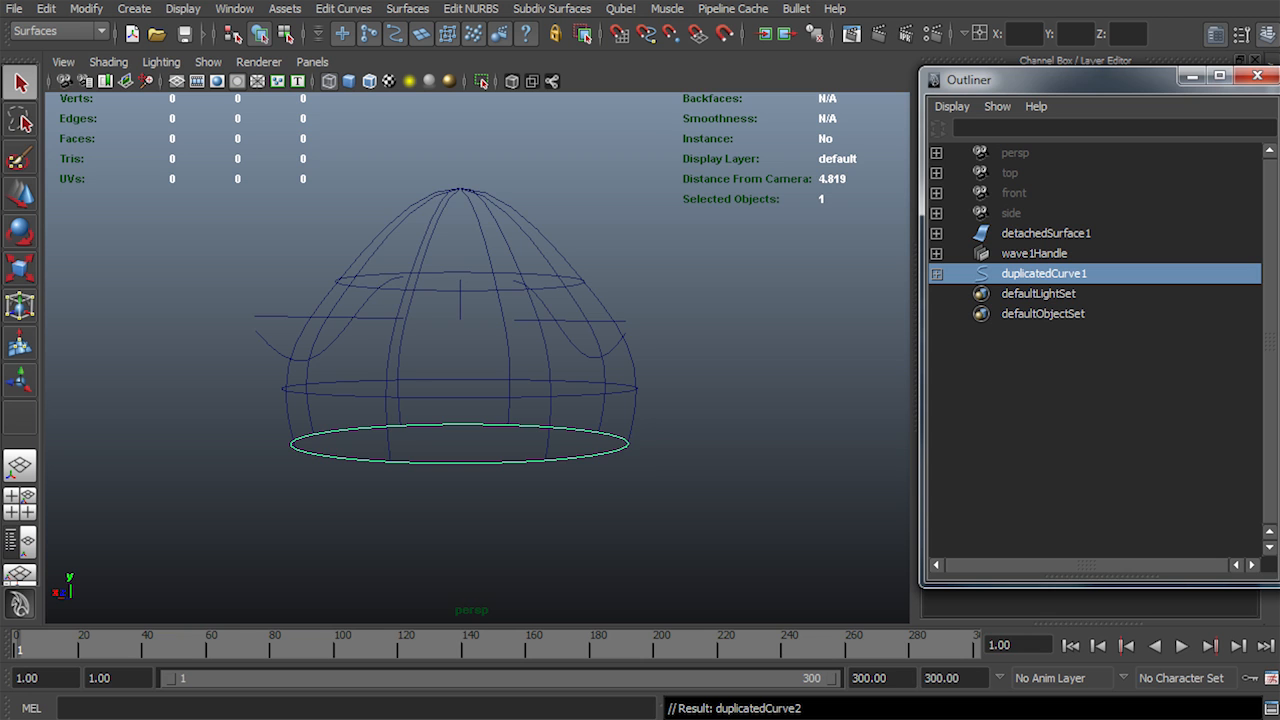
pyautogui.hotkey('alt', 'v')
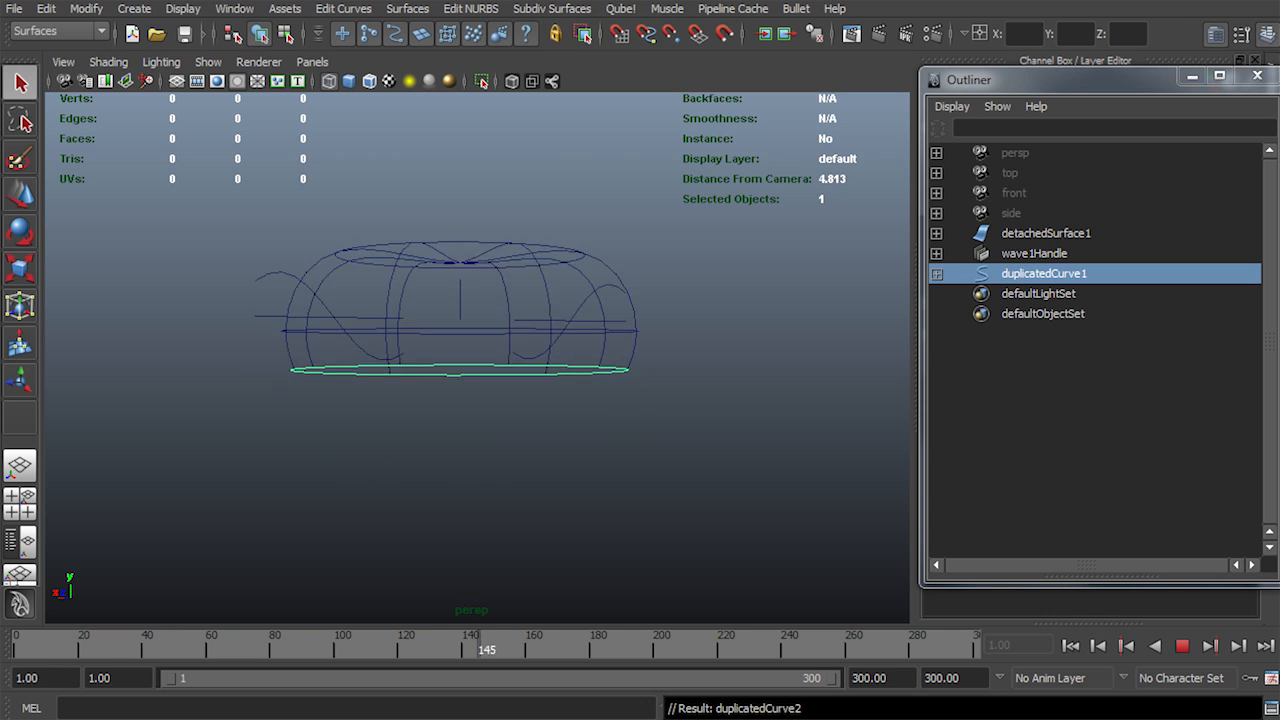
pyautogui.press('Escape')
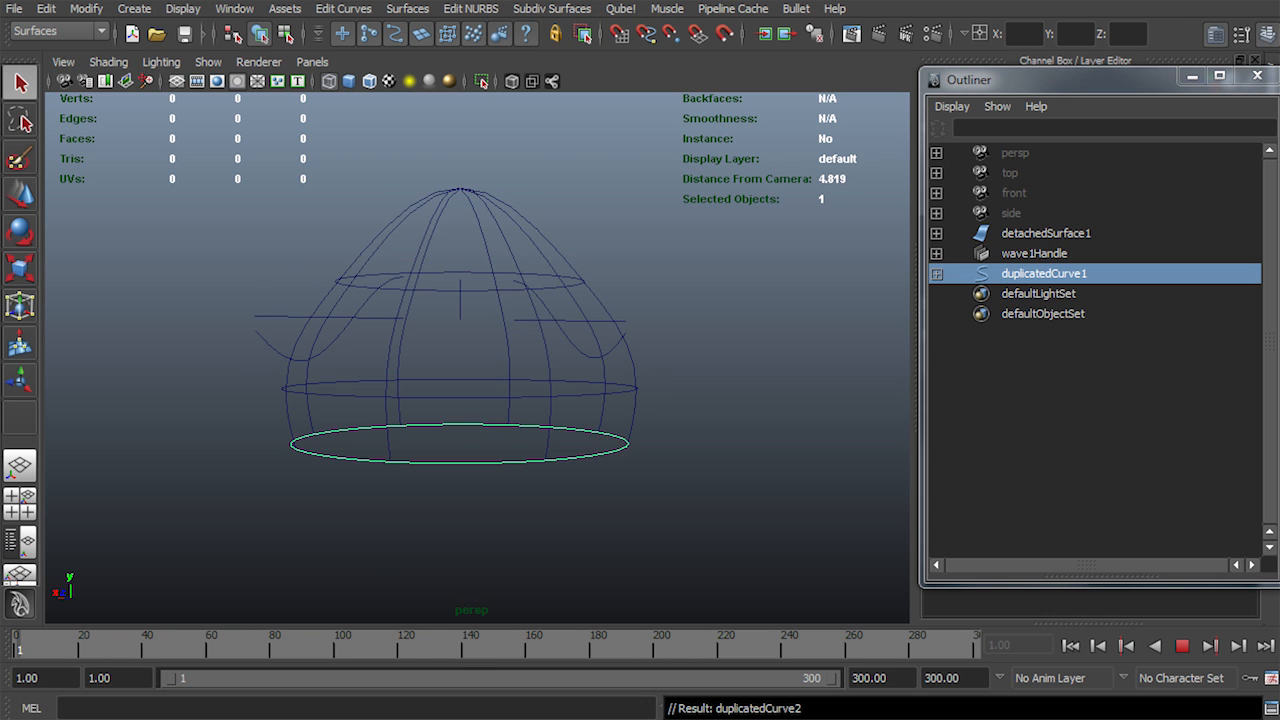
pyautogui.hotkey('alt', 'v')
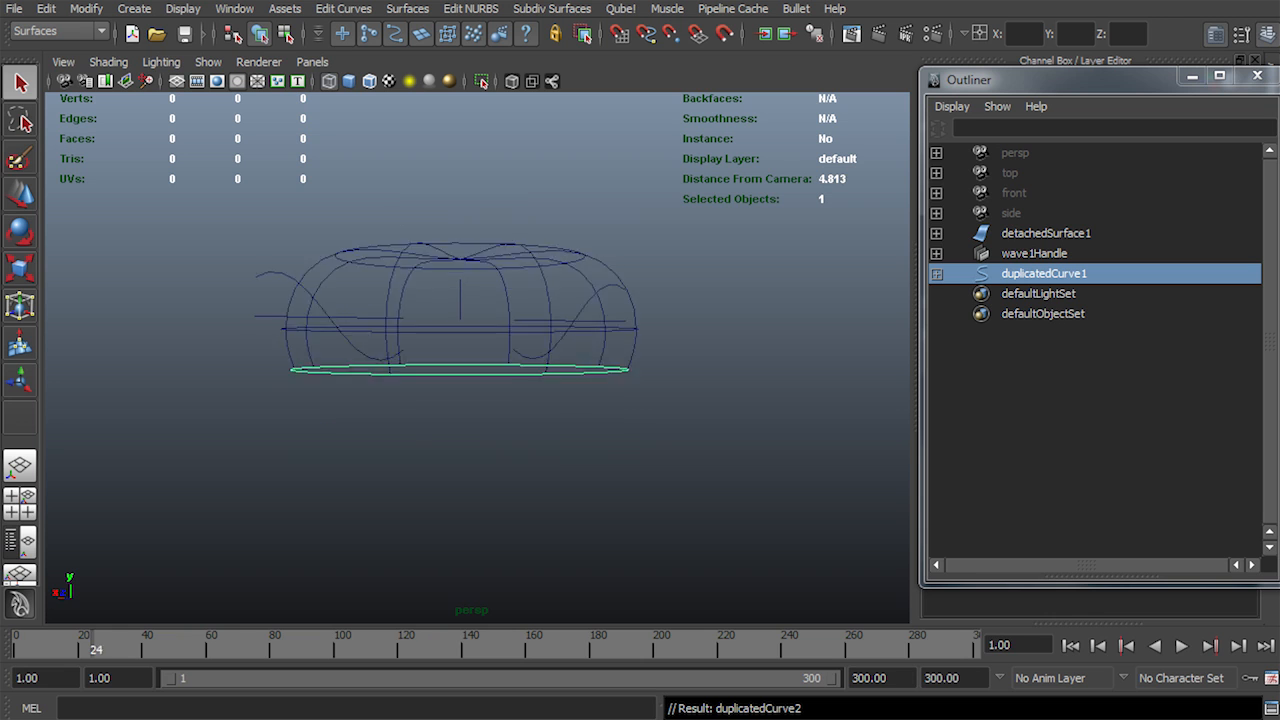
pyautogui.press('Escape')
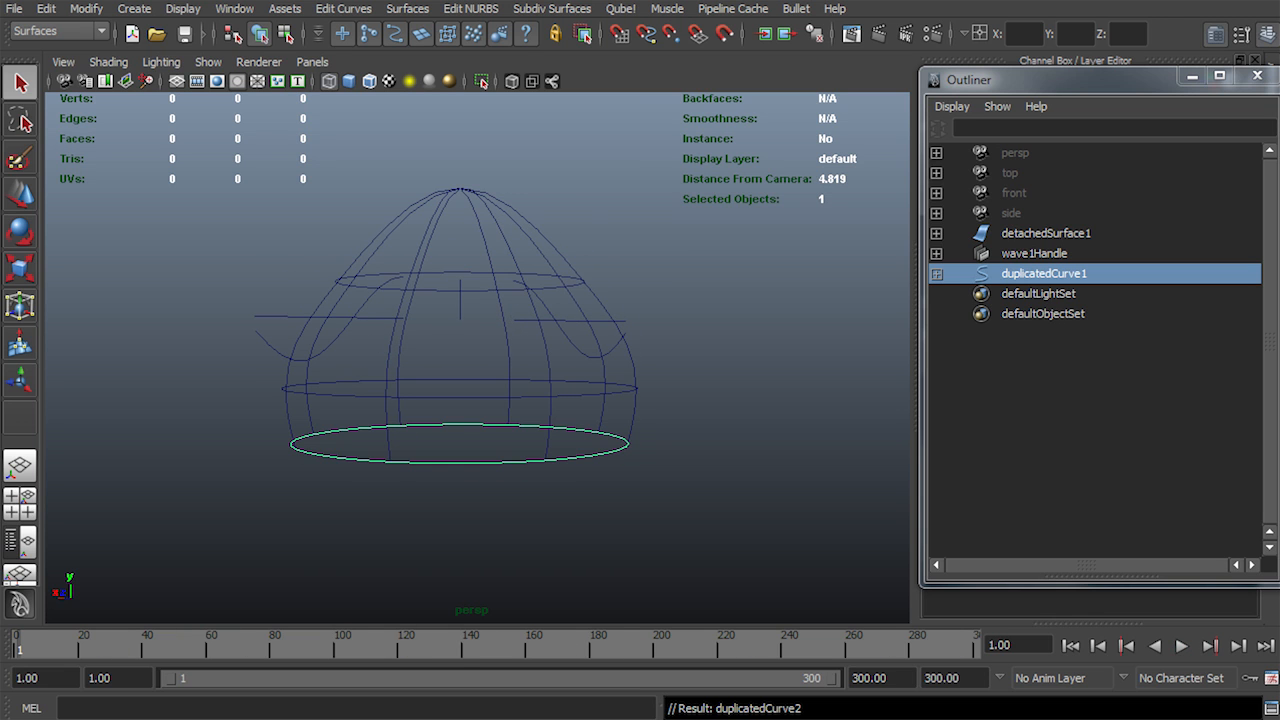
# Duplicate the rim curve and move the copy straight down, well below the bell
pyautogui.keyDown('alt'); pyautogui.moveTo(480, 380); pyautogui.dragTo(425, 380, button='right'); pyautogui.keyUp('alt')
pyautogui.keyDown('alt'); pyautogui.moveTo(425, 380); pyautogui.dragTo(445, 320, button='middle'); pyautogui.keyUp('alt')
pyautogui.keyDown('alt'); pyautogui.moveTo(445, 340); pyautogui.dragTo(510, 360); pyautogui.keyUp('alt')
pyautogui.keyDown('alt'); pyautogui.moveTo(510, 360); pyautogui.dragTo(485, 360, button='right'); pyautogui.keyUp('alt')
pyautogui.keyDown('alt'); pyautogui.moveTo(485, 360); pyautogui.dragTo(450, 317, button='middle'); pyautogui.keyUp('alt')
pyautogui.keyDown('alt'); pyautogui.moveTo(450, 317); pyautogui.dragTo(385, 317, button='right'); pyautogui.keyUp('alt')
pyautogui.keyDown('alt'); pyautogui.moveTo(385, 317); pyautogui.dragTo(383, 297, button='middle'); pyautogui.keyUp('alt')
pyautogui.keyDown('alt'); pyautogui.moveTo(383, 297); pyautogui.dragTo(384, 320); pyautogui.keyUp('alt')
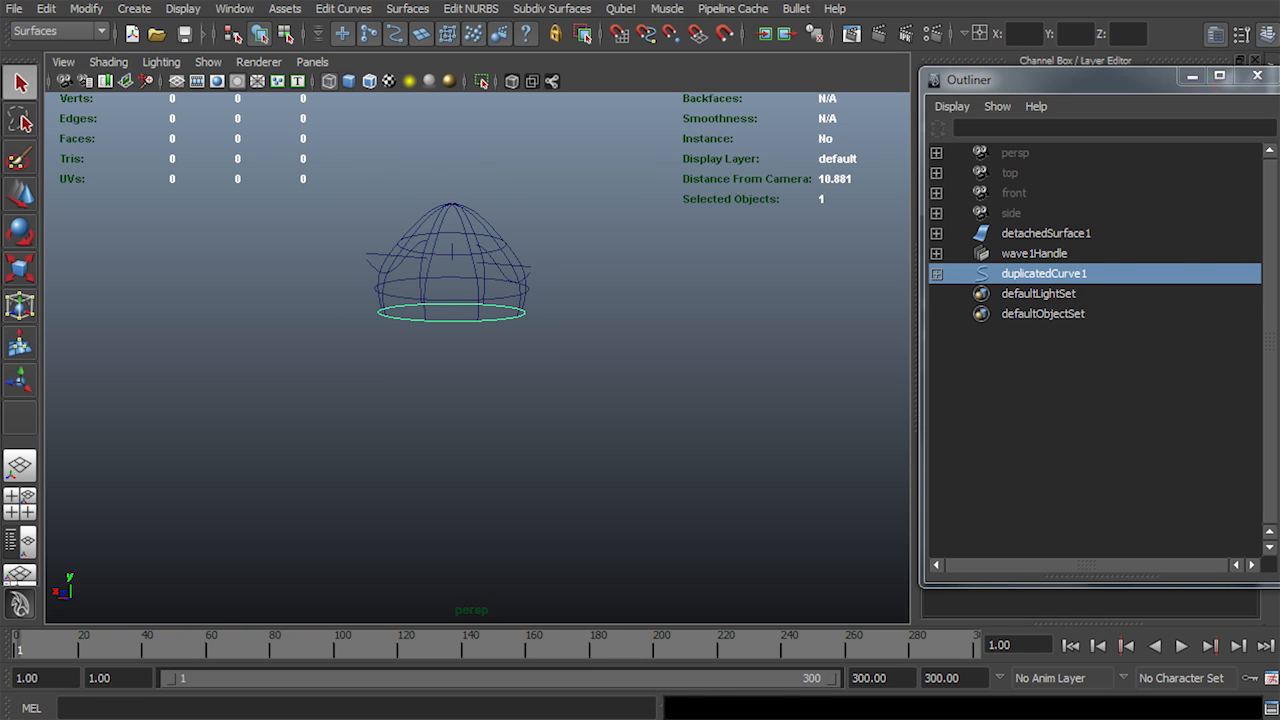
pyautogui.hotkey('ctrl', 'd')
pyautogui.press('w')
pyautogui.moveTo(452, 155); pyautogui.dragTo(452, 429)
pyautogui.keyDown('alt'); pyautogui.moveTo(452, 429); pyautogui.dragTo(415, 429, button='right'); pyautogui.keyUp('alt')
pyautogui.keyDown('alt'); pyautogui.moveTo(415, 429); pyautogui.dragTo(431, 400, button='middle'); pyautogui.keyUp('alt')
pyautogui.keyDown('alt'); pyautogui.moveTo(431, 400); pyautogui.dragTo(432, 370); pyautogui.keyUp('alt')
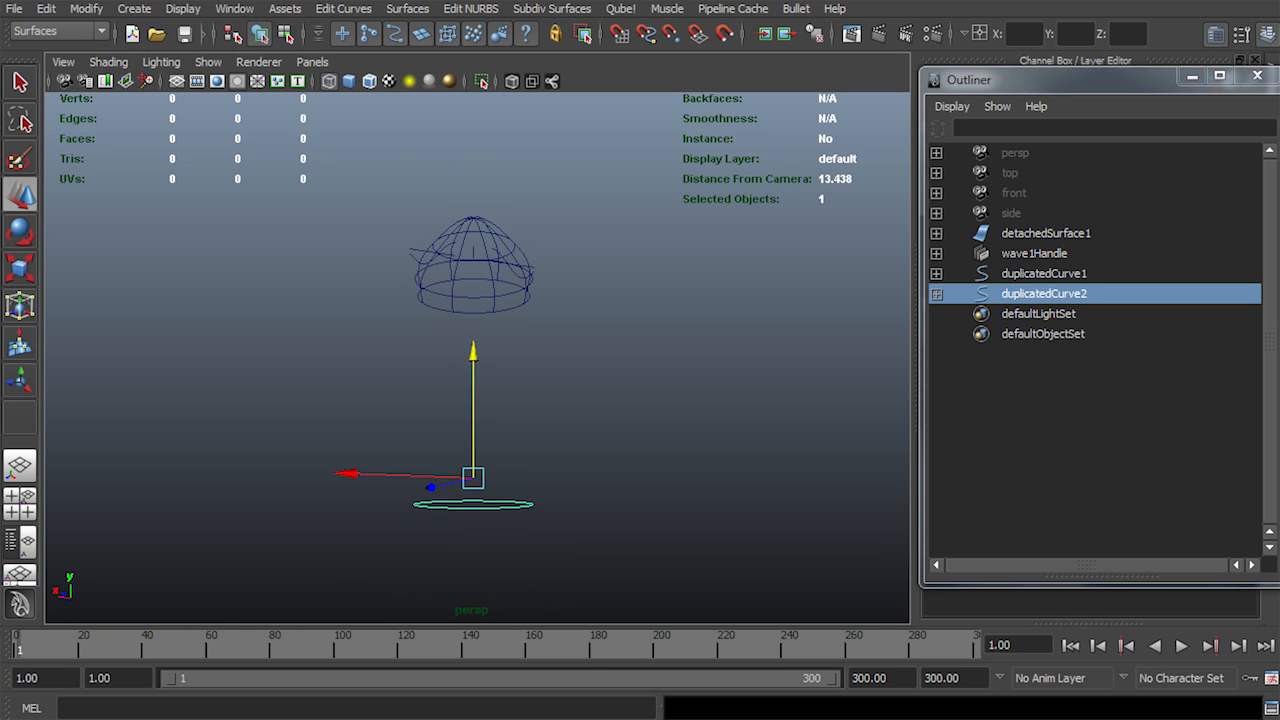
# Play the animation to check the copied curve, and move it further down beneath the bell
pyautogui.hotkey('alt', 'v')
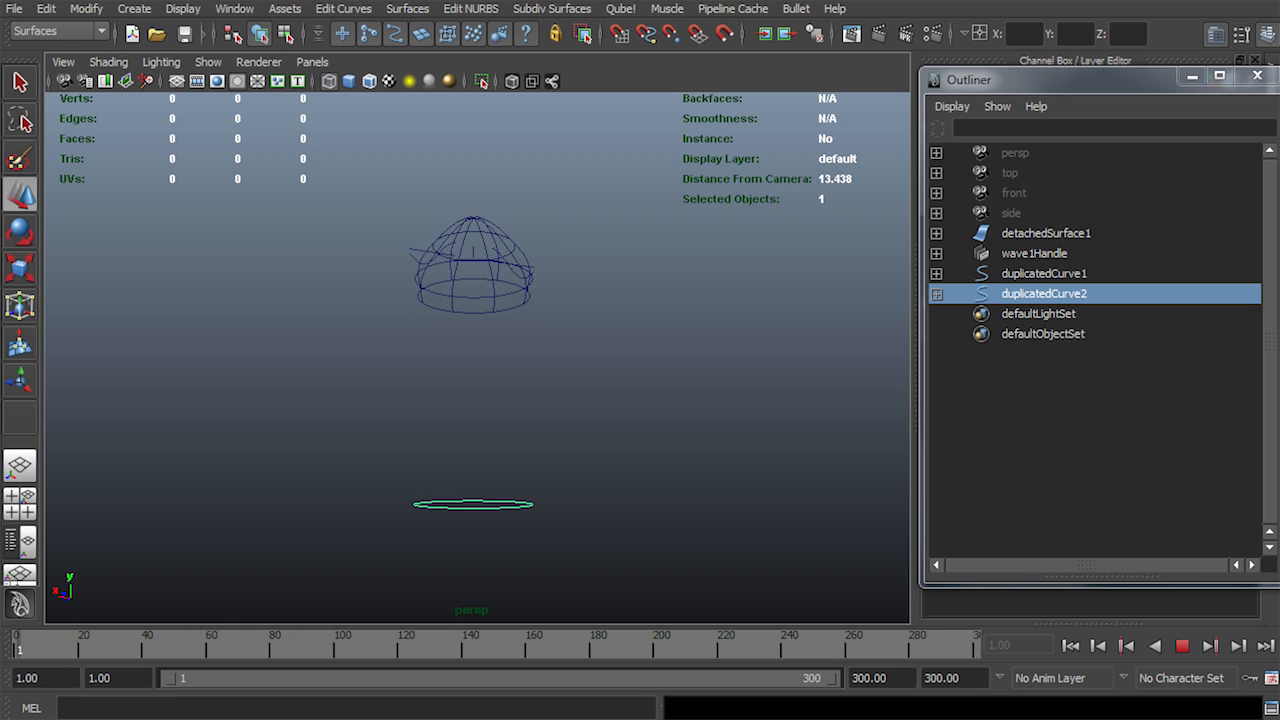
pyautogui.hotkey('alt', 'v')
pyautogui.moveTo(474, 345); pyautogui.dragTo(497, 374)
pyautogui.press('q')
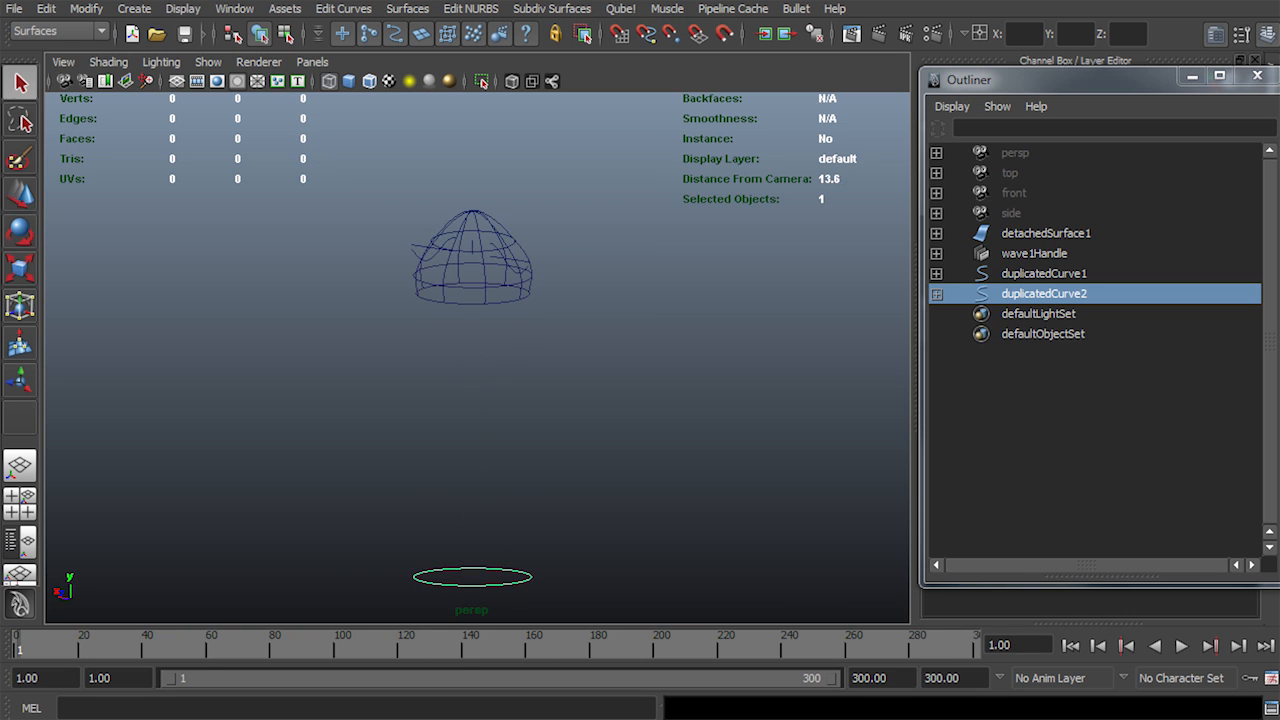
# Loft a surface between the rim curve and its lowered copy with construction history off
pyautogui.moveTo(1044, 274); pyautogui.dragTo(1044, 294)
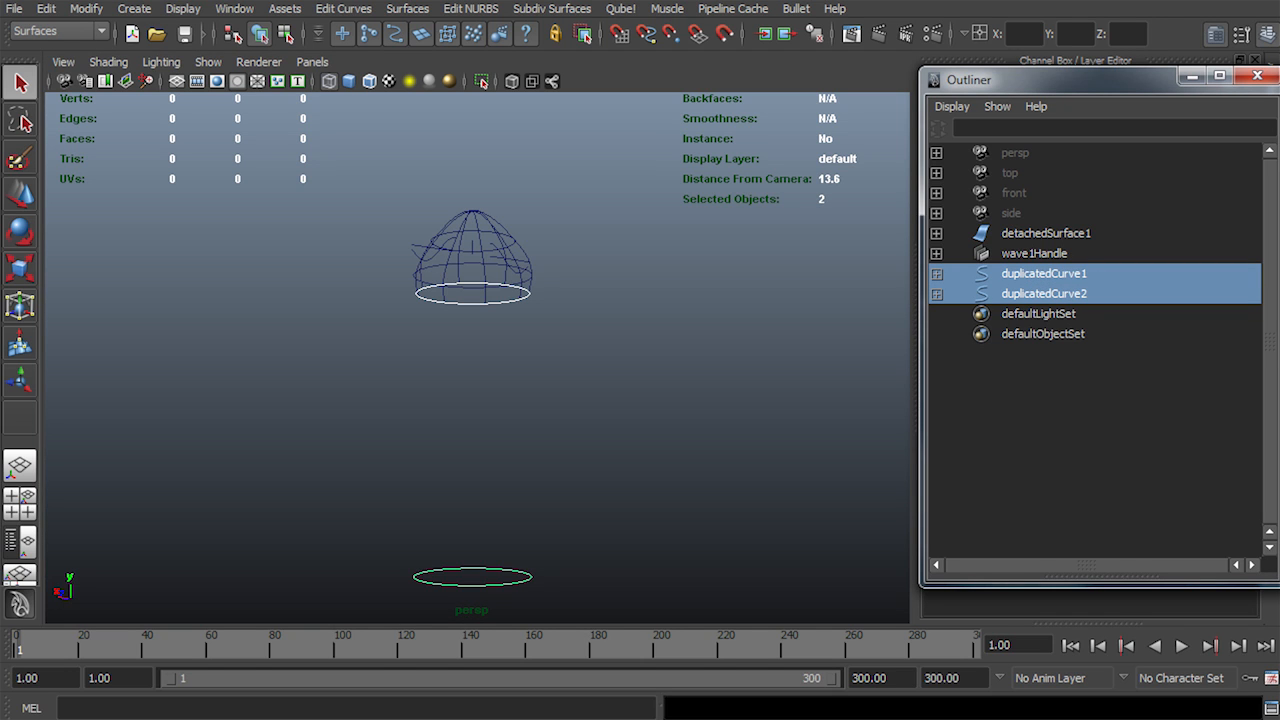
pyautogui.click(407, 8)
pyautogui.click(420, 56)
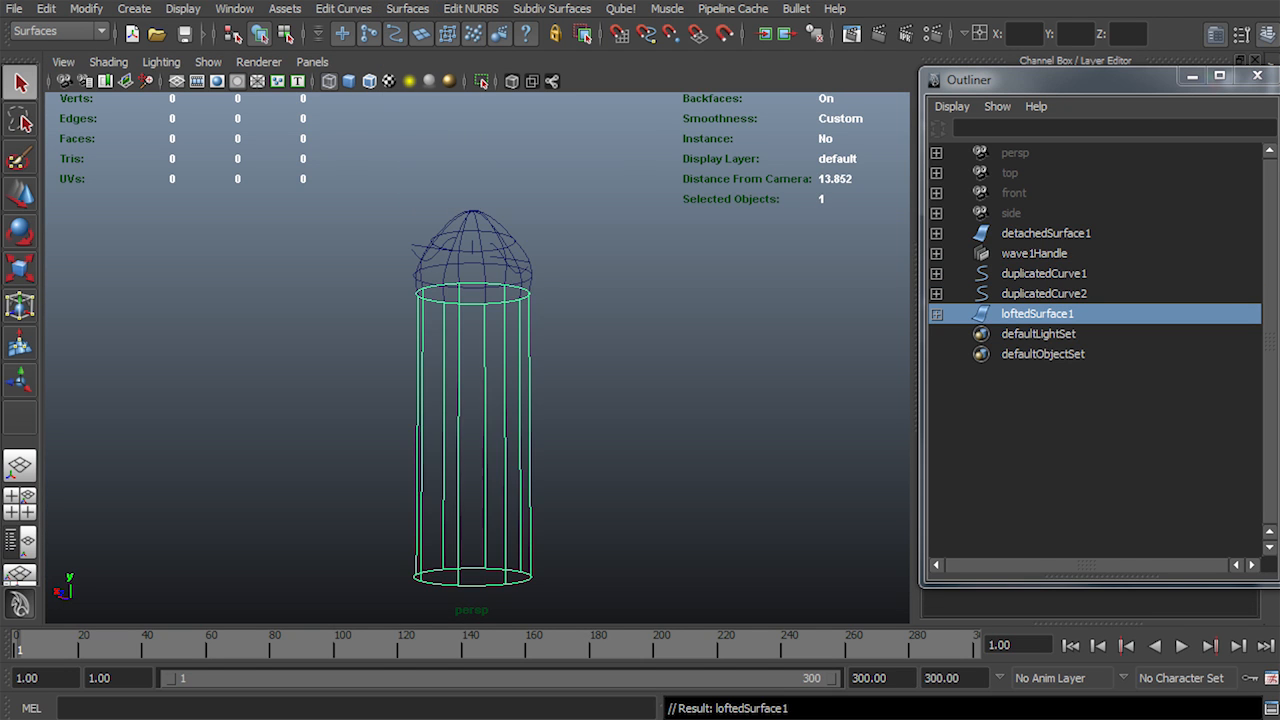
# Extract the lofted surface's eight lengthwise isoparms as curves, and hide the loft and both rim curves
pyautogui.keyDown('alt'); pyautogui.moveTo(474, 400); pyautogui.dragTo(380, 399); pyautogui.keyUp('alt')
pyautogui.moveTo(490, 380); pyautogui.dragTo(488, 330, button='right')
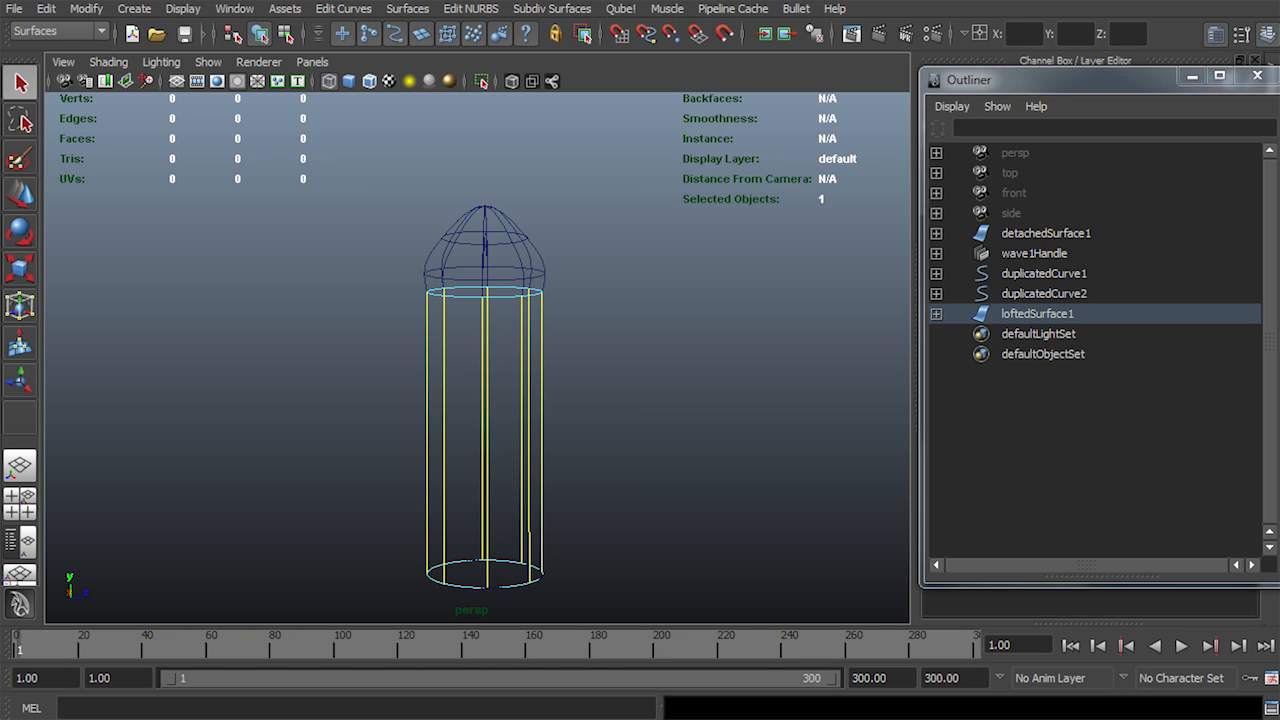
pyautogui.click(343, 8)
pyautogui.click(397, 37)
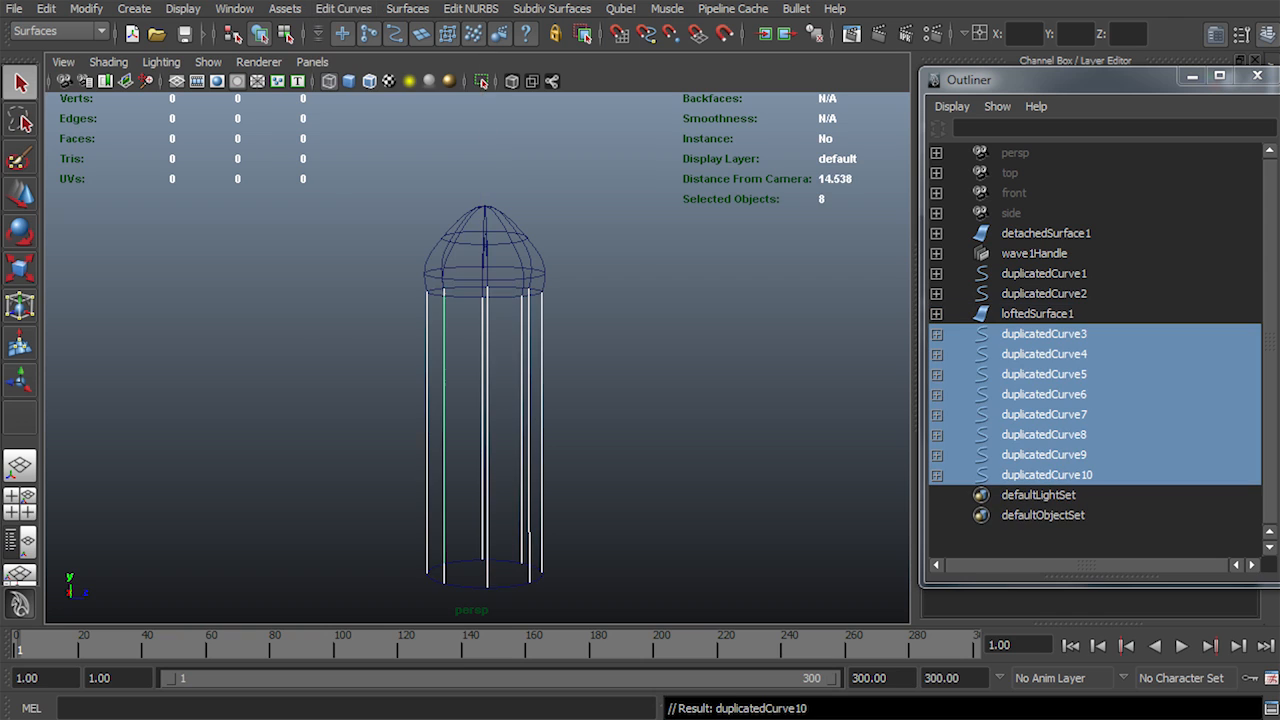
pyautogui.moveTo(1044, 274); pyautogui.dragTo(1040, 314)
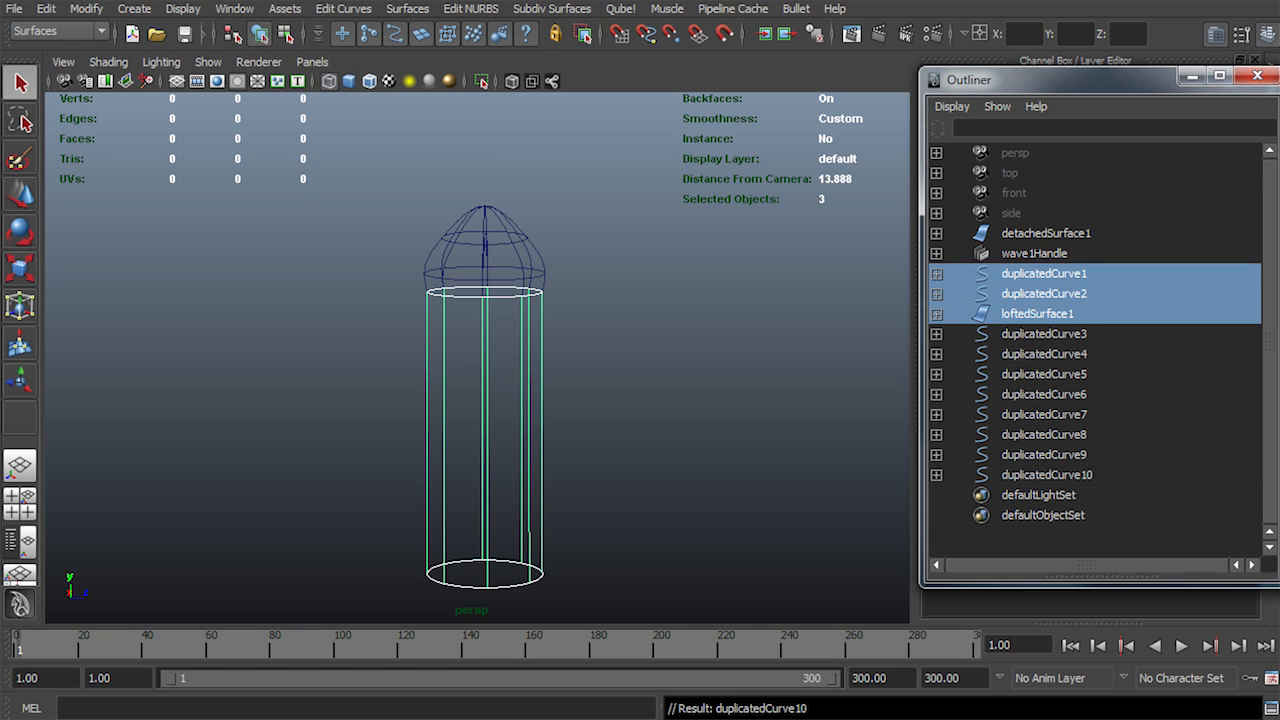
pyautogui.hotkey('ctrl', 'h')
# Display the bell shaded and play the animation to compare its motion with the tentacle curves
pyautogui.keyDown('alt'); pyautogui.moveTo(480, 360); pyautogui.dragTo(545, 360); pyautogui.keyUp('alt')
pyautogui.press('5')
pyautogui.keyDown('alt'); pyautogui.moveTo(545, 360); pyautogui.dragTo(492, 307, button='middle'); pyautogui.keyUp('alt')
pyautogui.moveTo(492, 307)
pyautogui.keyDown('alt'); pyautogui.mouseDown()
pyautogui.moveTo(575, 290)
pyautogui.moveTo(618, 333)
pyautogui.mouseUp(); pyautogui.keyUp('alt')
pyautogui.hotkey('alt', 'v')
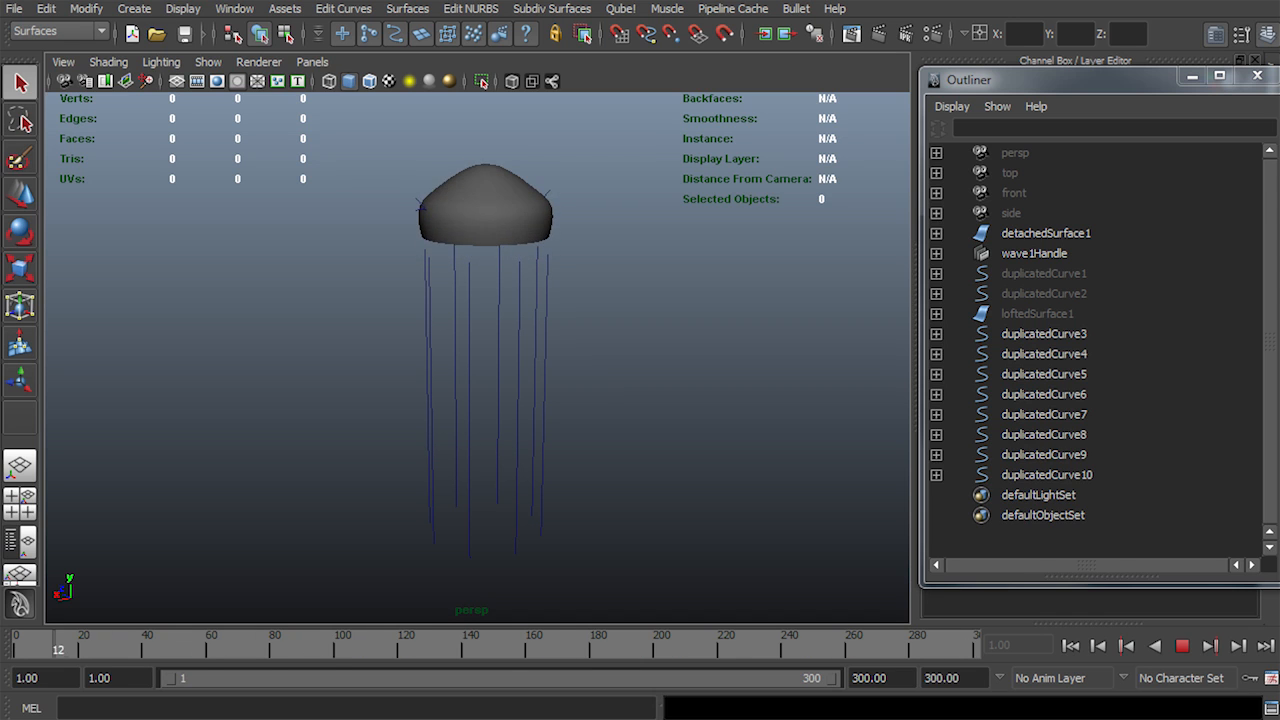
pyautogui.hotkey('alt', 'v')
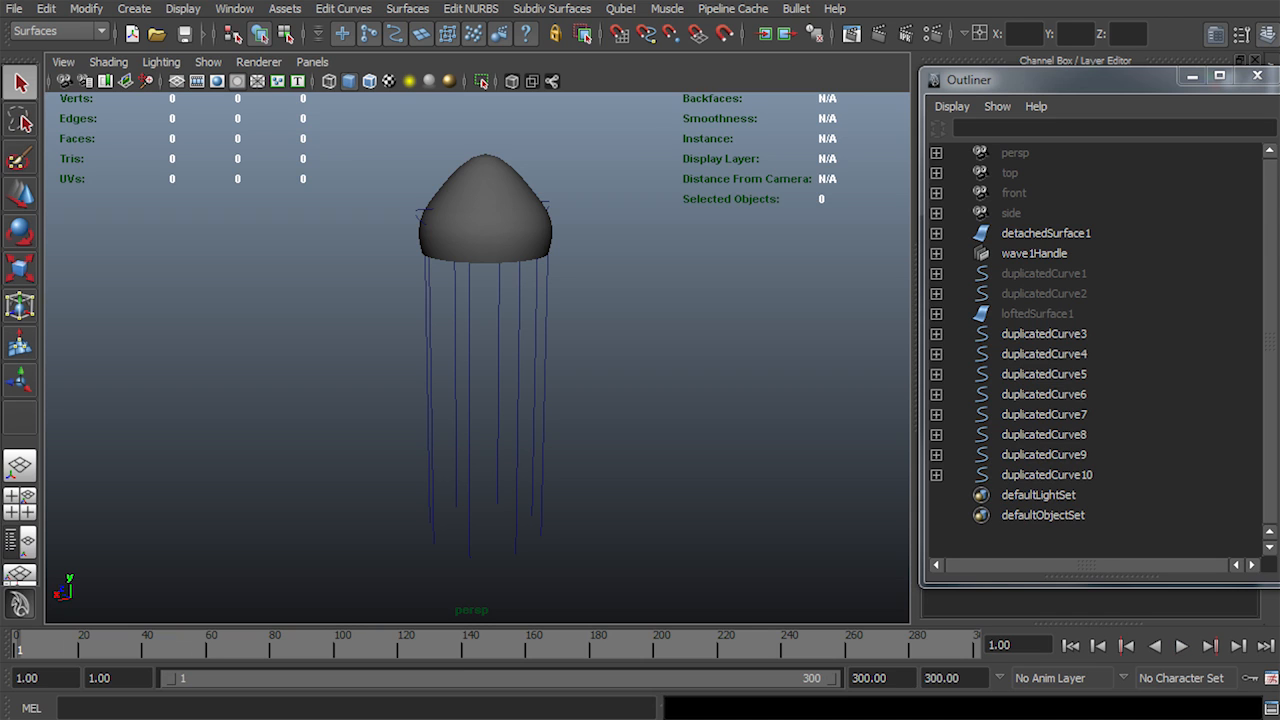
# Select the hidden lofted surface and replay the animation to check whether the tentacle curves follow the rim
pyautogui.click(1037, 314)
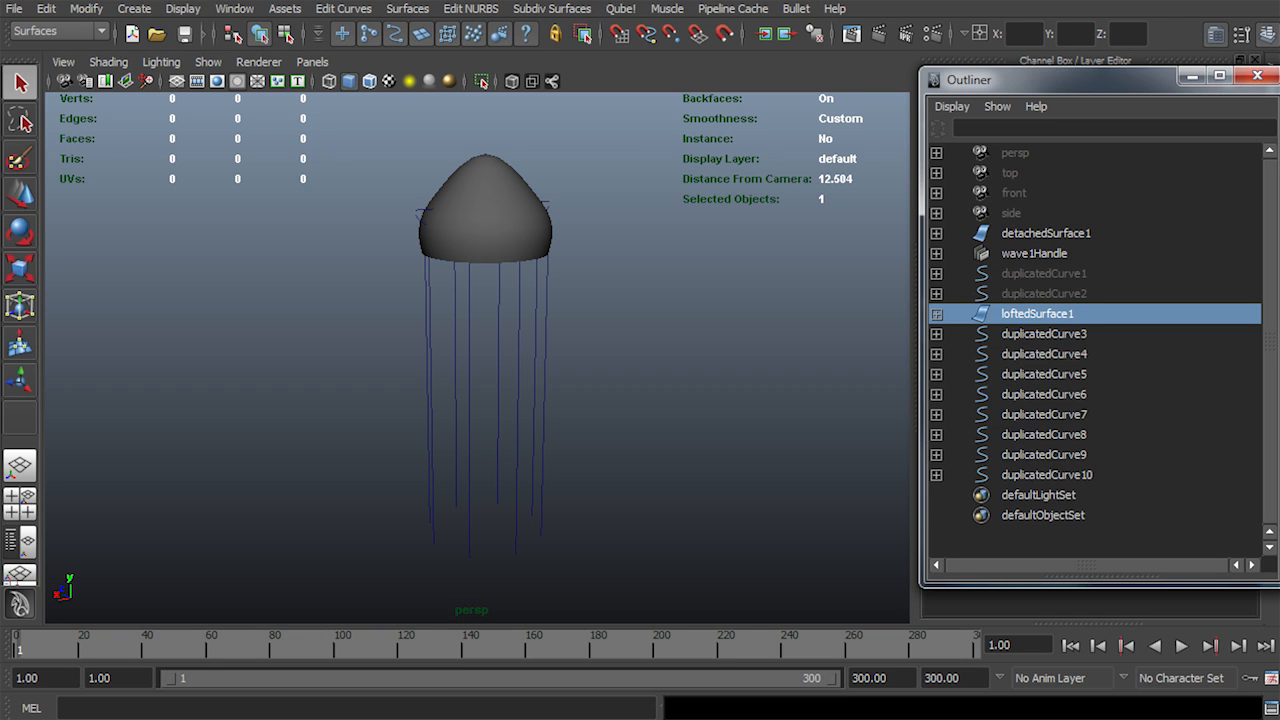
pyautogui.keyDown('alt'); pyautogui.moveTo(520, 335); pyautogui.dragTo(519, 312); pyautogui.keyUp('alt')
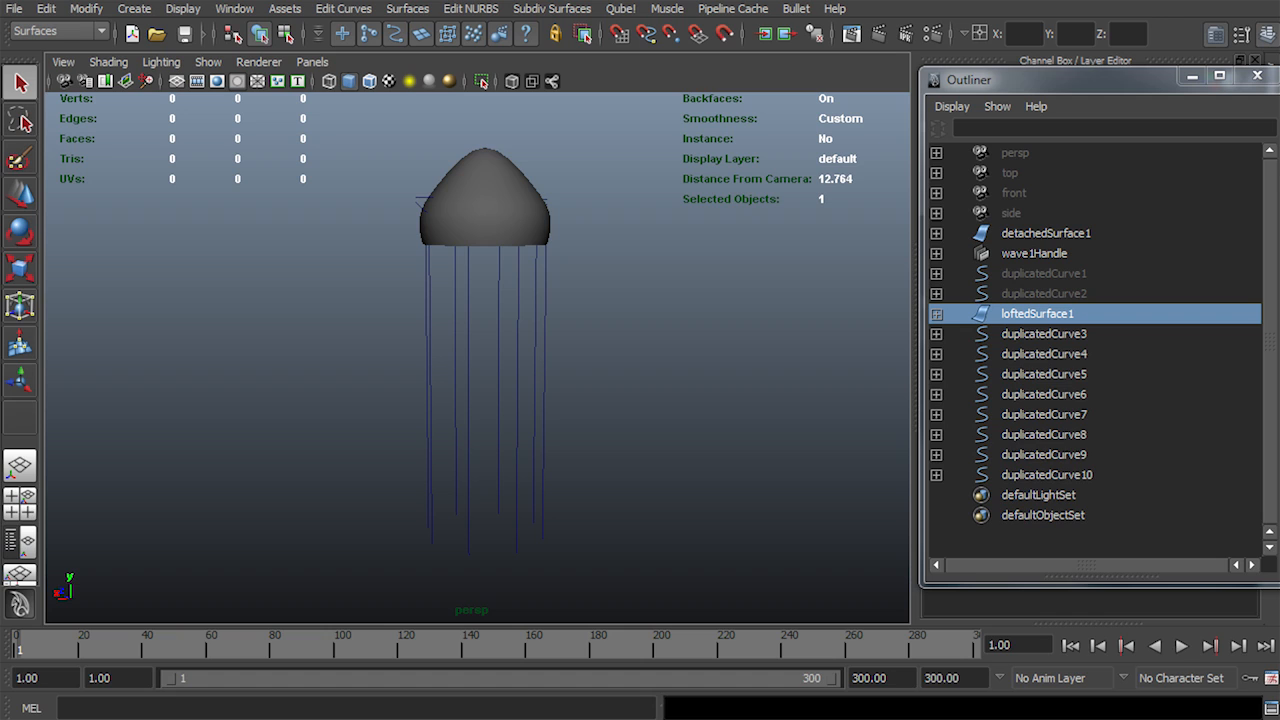
pyautogui.hotkey('alt', 'v')
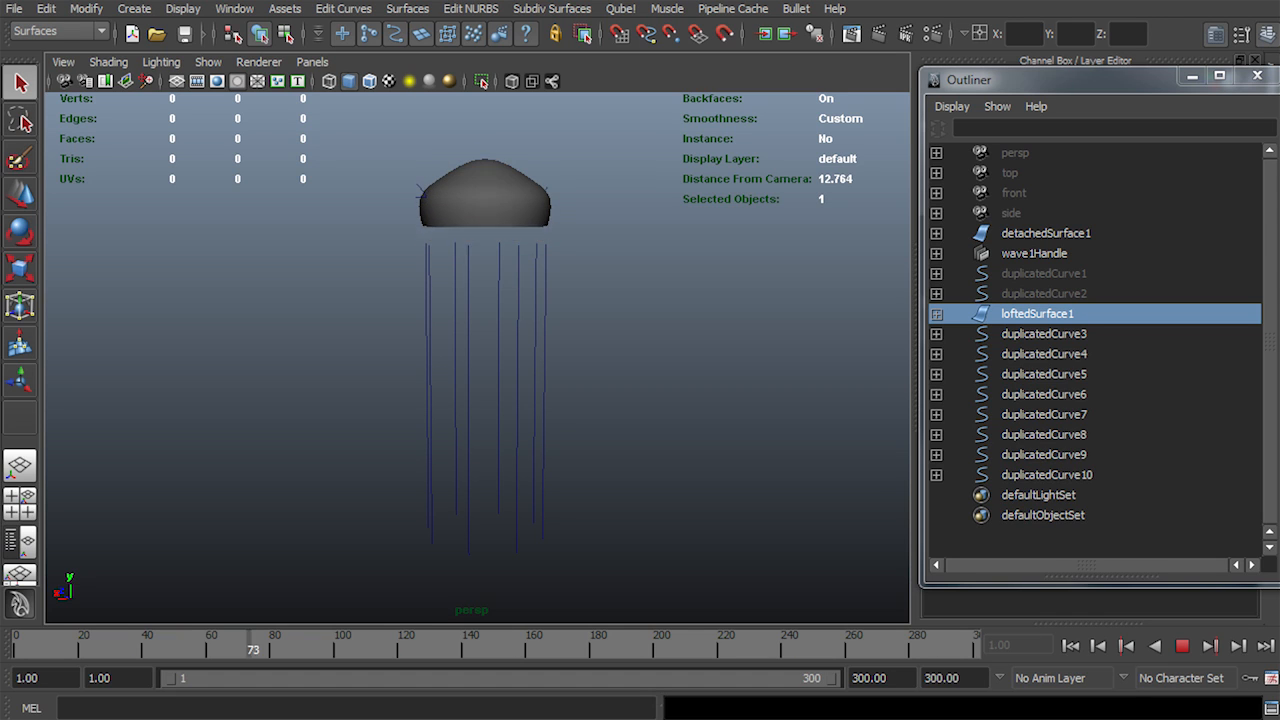
pyautogui.hotkey('alt', 'v')
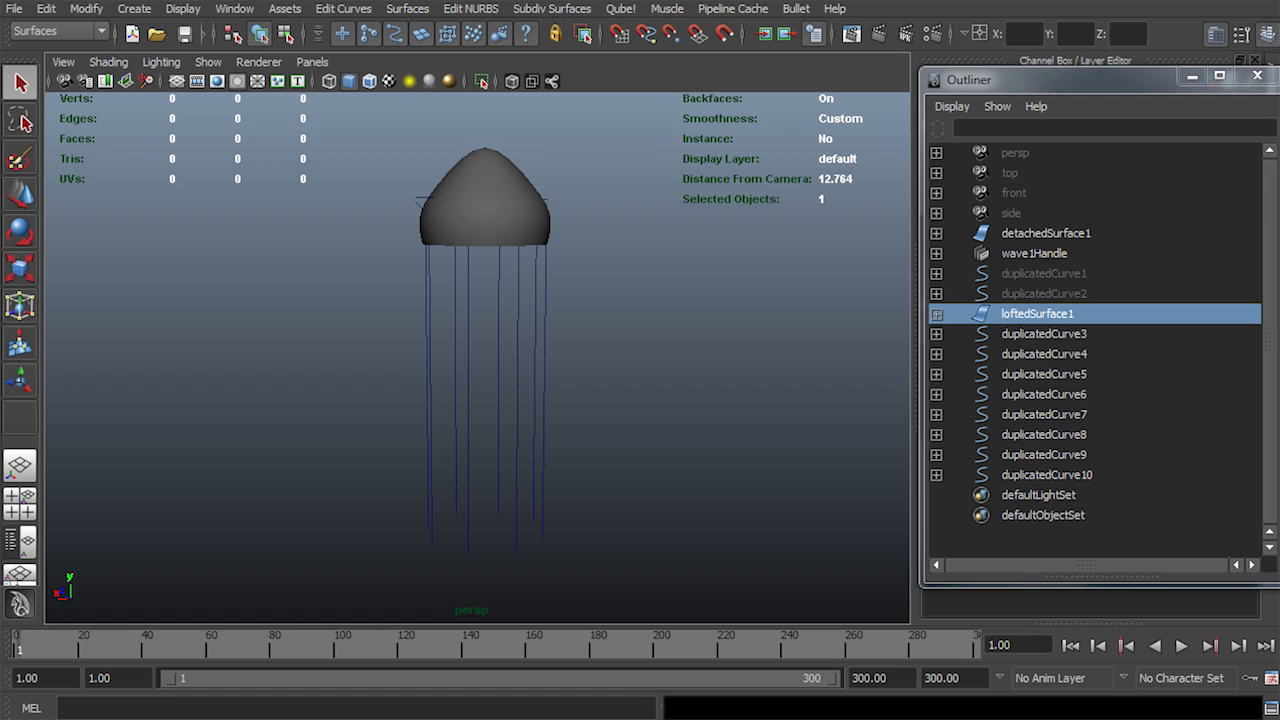
# Delete the eight tentacle curves and the lofted surface, and unhide the rim curve and its lowered copy
pyautogui.moveTo(1044, 334); pyautogui.dragTo(1046, 476)
pyautogui.press('Delete')
pyautogui.click(1038, 314)
pyautogui.press('Delete')
pyautogui.moveTo(1044, 273); pyautogui.dragTo(1044, 294)
pyautogui.hotkey('shift', 'h')
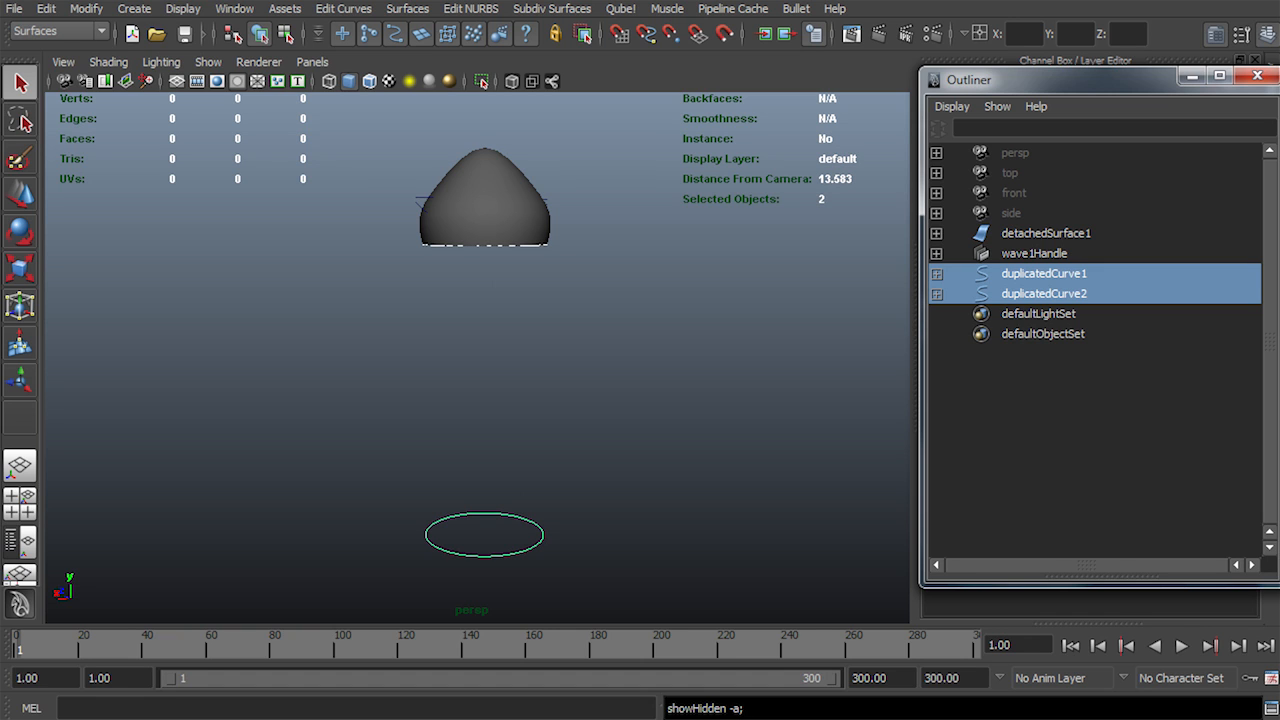
# Loft a new surface between the rim curve and its lowered copy with construction history on
pyautogui.click(471, 8)
pyautogui.moveTo(407, 8)
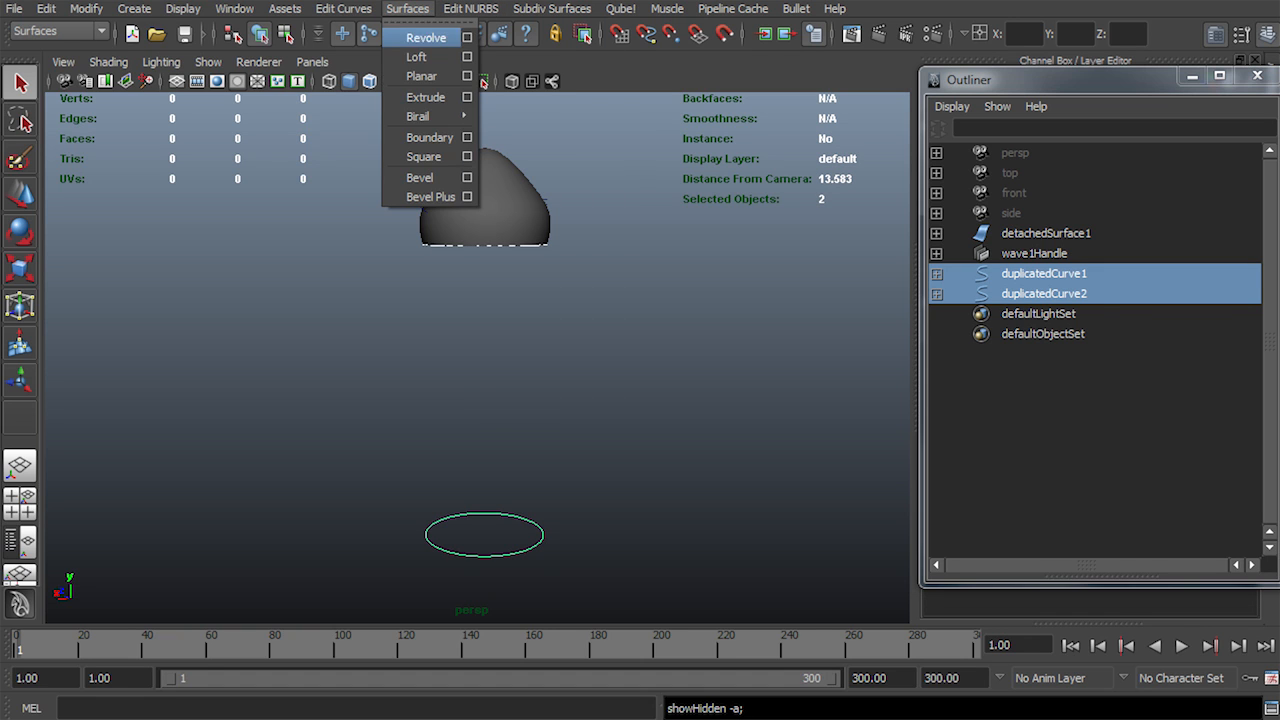
pyautogui.click(415, 56)
# Extract the new loft's eight lengthwise isoparms as history-linked curves, and hide the loft and both rim curves
pyautogui.moveTo(497, 372); pyautogui.dragTo(497, 325, button='right')
pyautogui.moveTo(314, 348); pyautogui.dragTo(620, 365)
pyautogui.click(343, 8)
pyautogui.click(380, 37)
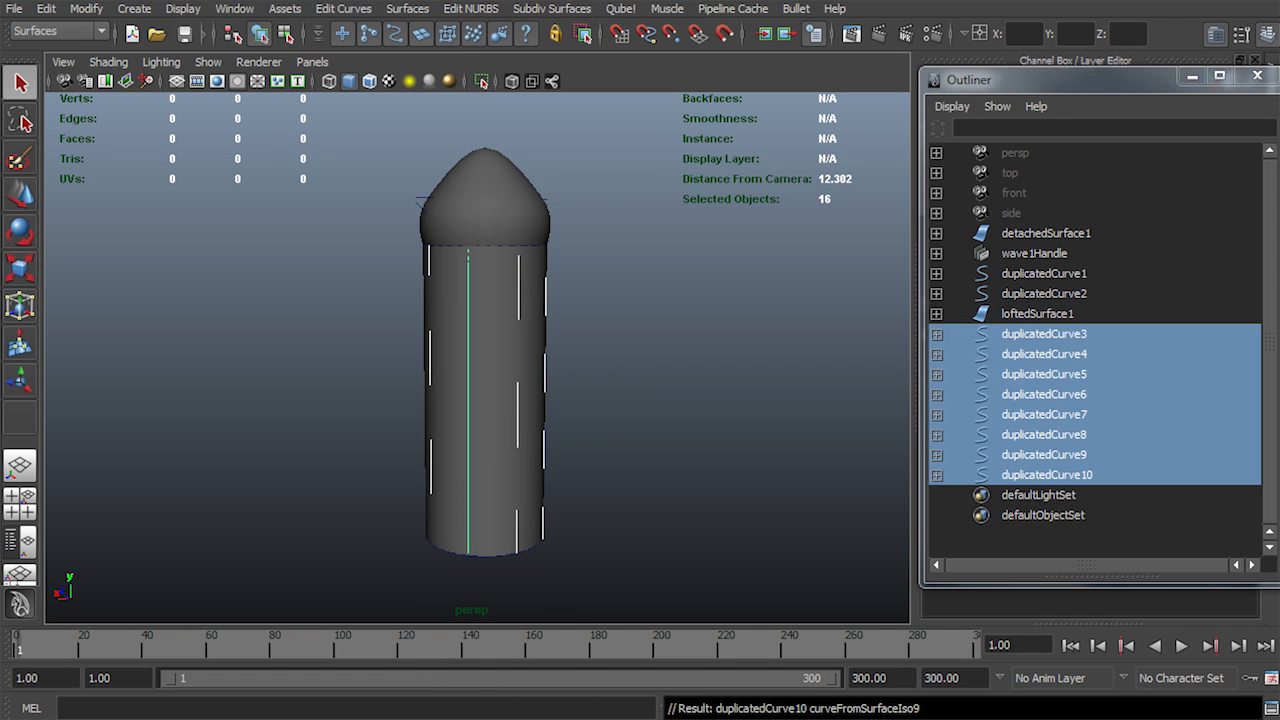
pyautogui.moveTo(1040, 314); pyautogui.dragTo(1043, 274)
pyautogui.hotkey('ctrl', 'h')
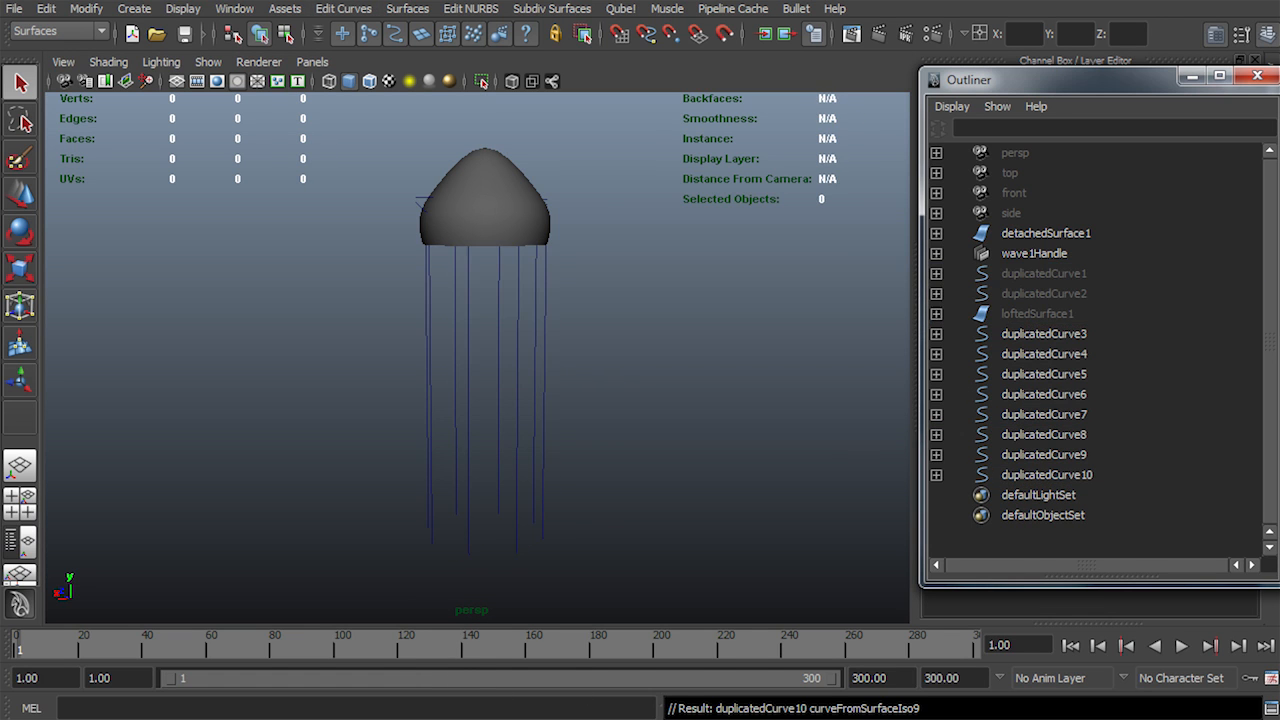
# Play the animation and view it in wireframe to check whether the tentacle curves stay attached to the bell rim
pyautogui.keyDown('alt'); pyautogui.moveTo(540, 370); pyautogui.dragTo(527, 368); pyautogui.keyUp('alt')
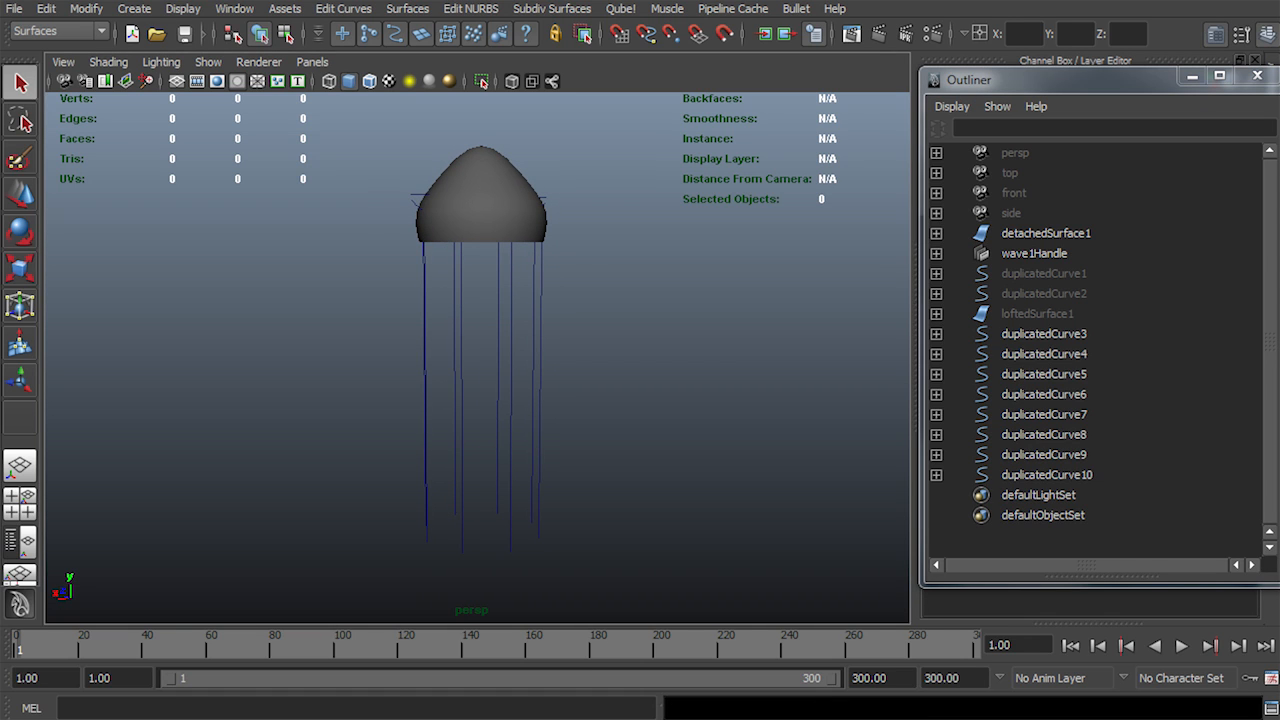
pyautogui.hotkey('alt', 'v')
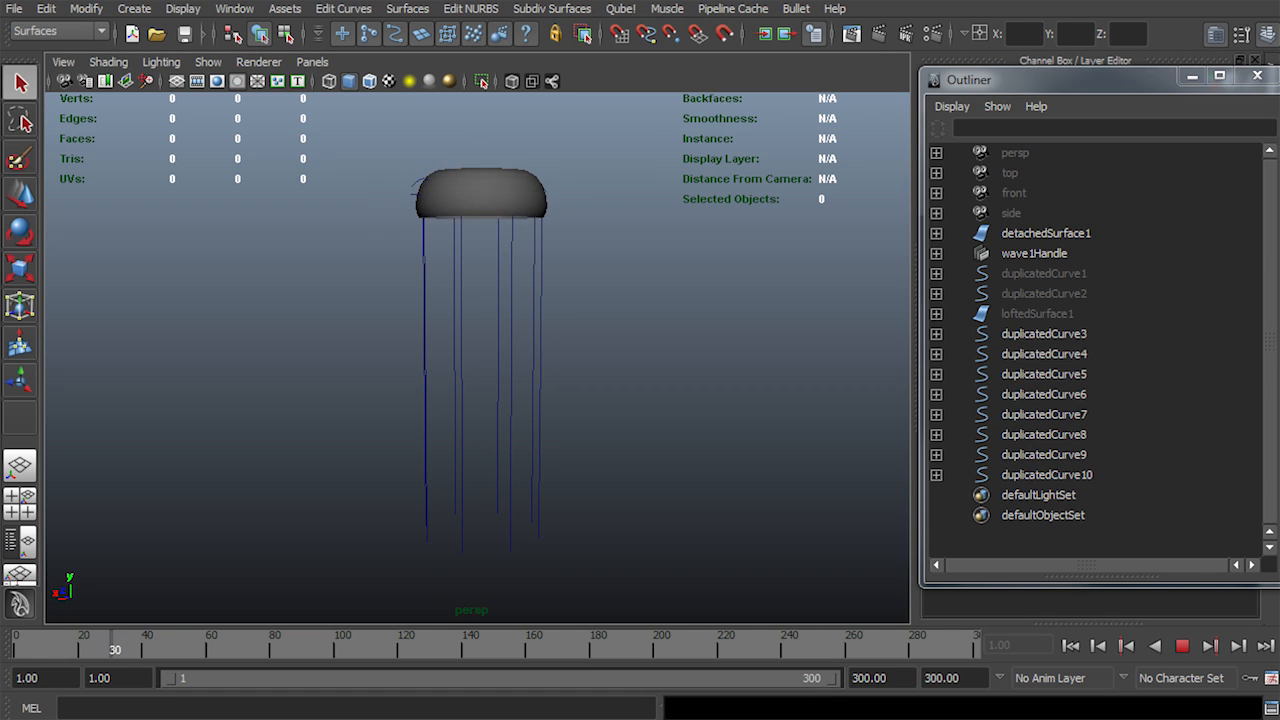
pyautogui.press('4')
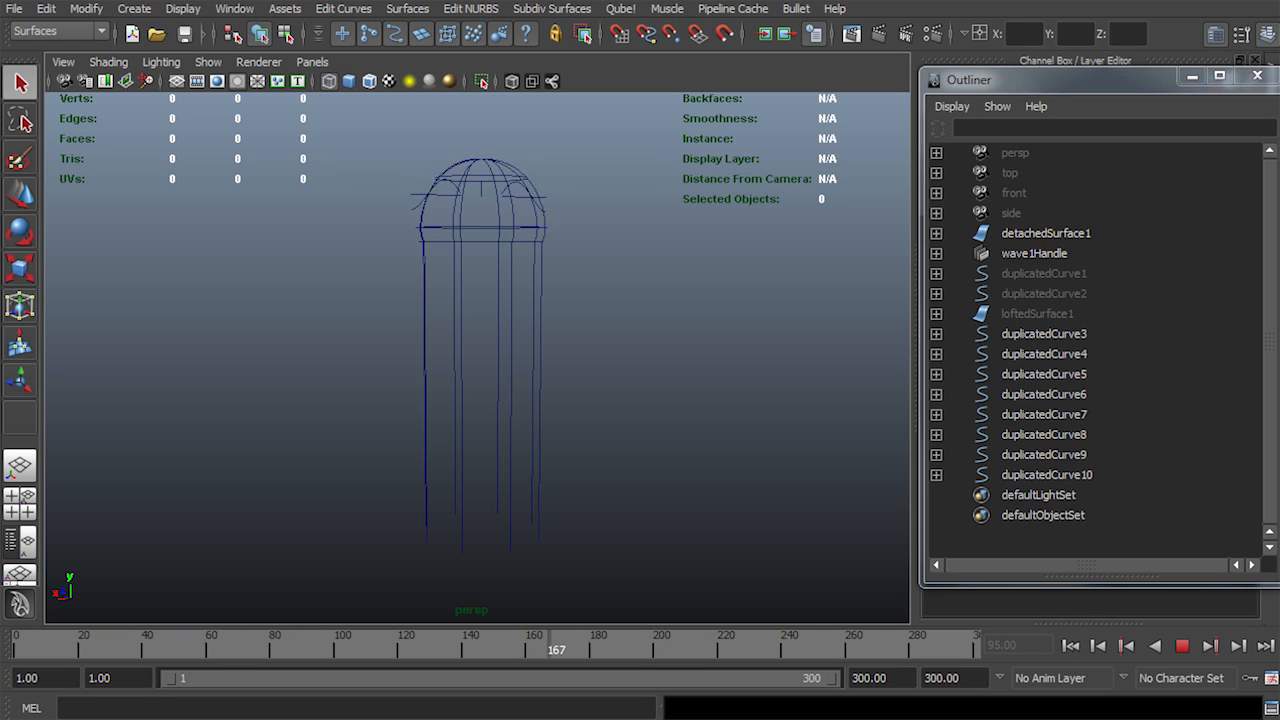
pyautogui.hotkey('alt', 'shift', 'v')
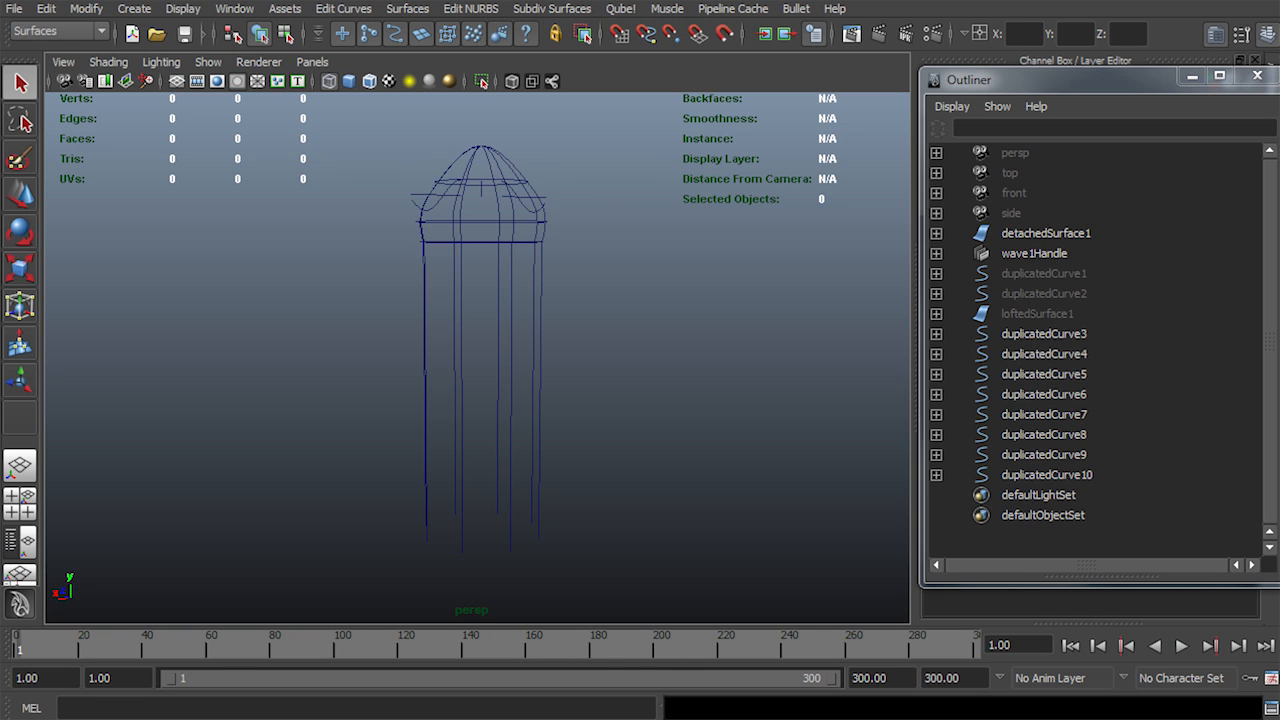
# Show the tentacle curves' control vertices during playback, then return to object mode and select the eight curves
pyautogui.press('F8')
pyautogui.moveTo(372, 320); pyautogui.dragTo(514, 358)
pyautogui.scroll(3, 455, 350)
pyautogui.hotkey('alt', 'v')
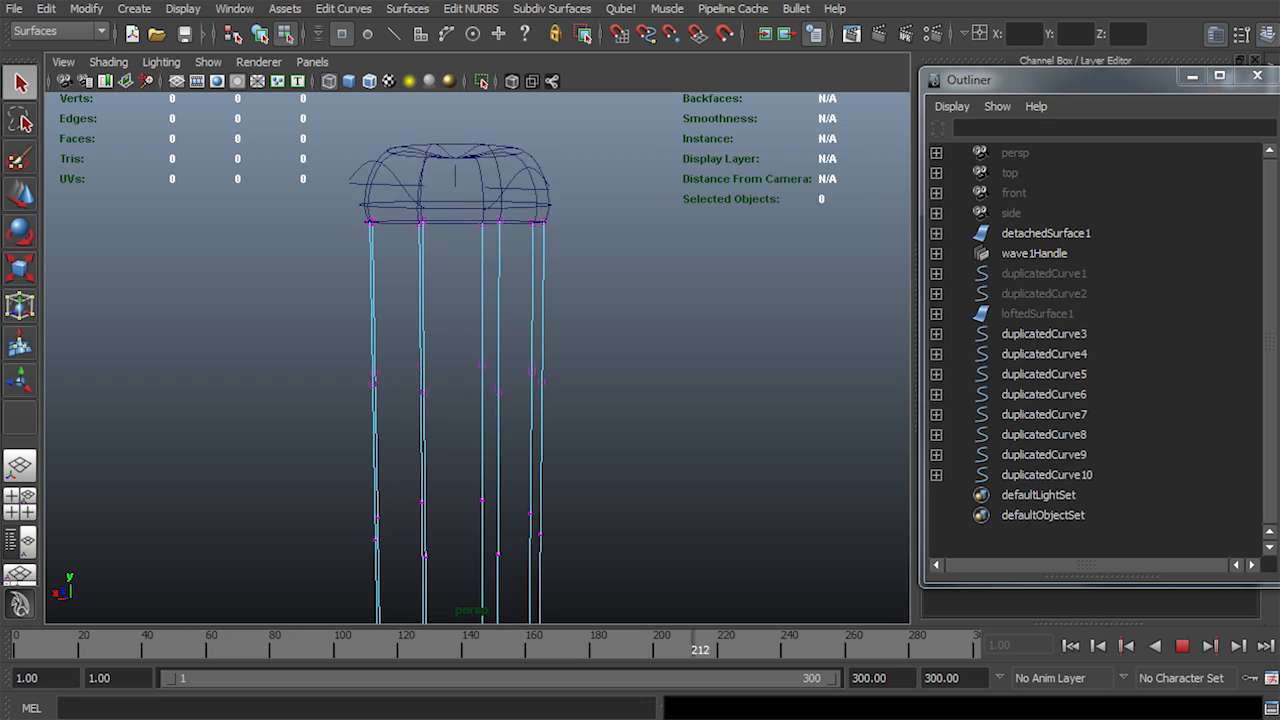
pyautogui.hotkey('alt', 'v')
pyautogui.scroll(-2, 455, 353)
pyautogui.moveTo(526, 329); pyautogui.dragTo(560, 308, button='right')
pyautogui.moveTo(375, 332); pyautogui.dragTo(628, 368)
# Examine the eight tentacle curves and their attachment to the bell rim from several angles and distances
pyautogui.keyDown('alt'); pyautogui.moveTo(628, 368); pyautogui.dragTo(648, 341, button='middle'); pyautogui.keyUp('alt')
pyautogui.keyDown('alt'); pyautogui.moveTo(648, 341); pyautogui.dragTo(622, 341, button='right'); pyautogui.keyUp('alt')
pyautogui.keyDown('alt'); pyautogui.moveTo(622, 341); pyautogui.dragTo(742, 342); pyautogui.keyUp('alt')
pyautogui.keyDown('alt'); pyautogui.moveTo(742, 342); pyautogui.dragTo(669, 327, button='middle'); pyautogui.keyUp('alt')
pyautogui.keyDown('alt'); pyautogui.moveTo(669, 327); pyautogui.dragTo(585, 325); pyautogui.keyUp('alt')
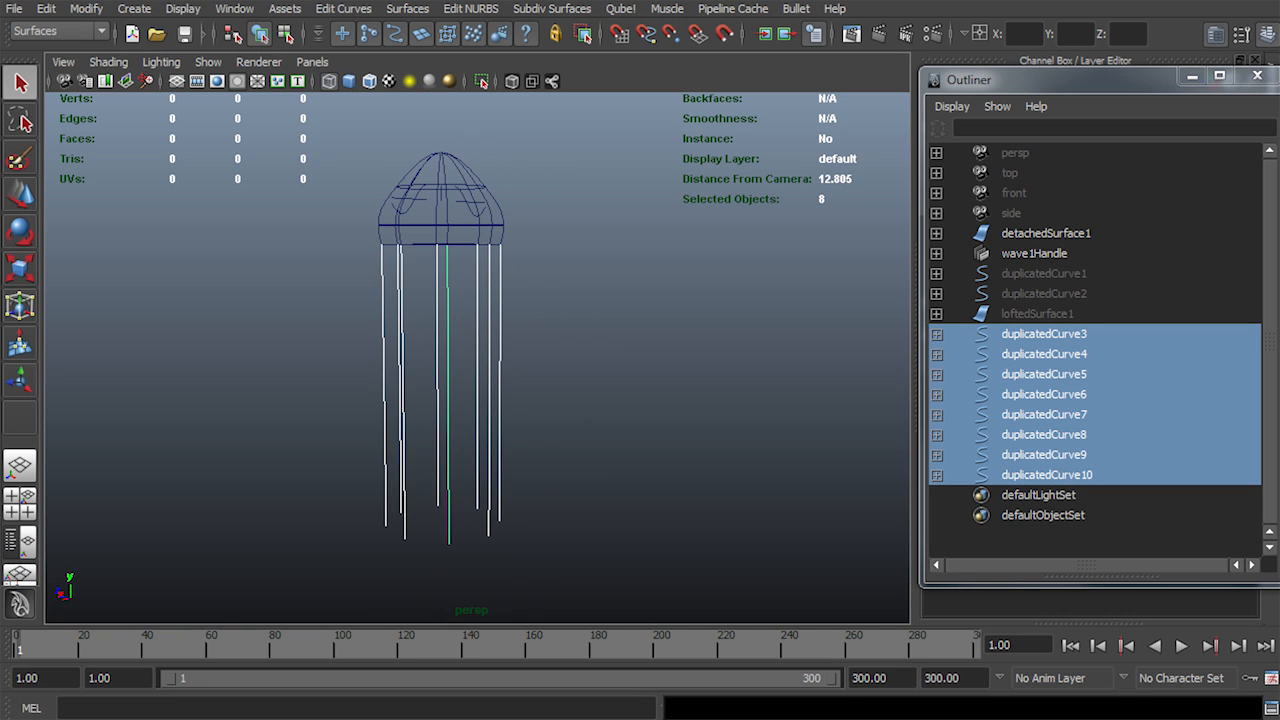
pyautogui.keyDown('alt'); pyautogui.moveTo(585, 325); pyautogui.dragTo(560, 396, button='middle'); pyautogui.keyUp('alt')
pyautogui.keyDown('alt'); pyautogui.moveTo(560, 396); pyautogui.dragTo(597, 396, button='right'); pyautogui.keyUp('alt')
pyautogui.keyDown('alt'); pyautogui.moveTo(597, 396); pyautogui.dragTo(642, 336, button='middle'); pyautogui.keyUp('alt')
pyautogui.keyDown('alt'); pyautogui.moveTo(642, 336); pyautogui.dragTo(690, 300); pyautogui.keyUp('alt')
pyautogui.keyDown('alt'); pyautogui.moveTo(690, 300); pyautogui.dragTo(720, 300, button='right'); pyautogui.keyUp('alt')
pyautogui.keyDown('alt'); pyautogui.moveTo(720, 300); pyautogui.dragTo(755, 320); pyautogui.keyUp('alt')
pyautogui.keyDown('alt'); pyautogui.moveTo(755, 320); pyautogui.dragTo(778, 227, button='middle'); pyautogui.keyUp('alt')
pyautogui.keyDown('alt'); pyautogui.moveTo(778, 227); pyautogui.dragTo(750, 227, button='right'); pyautogui.keyUp('alt')
pyautogui.keyDown('alt'); pyautogui.moveTo(750, 227); pyautogui.dragTo(749, 297, button='middle'); pyautogui.keyUp('alt')
pyautogui.keyDown('alt'); pyautogui.moveTo(749, 297); pyautogui.dragTo(790, 297, button='right'); pyautogui.keyUp('alt')
pyautogui.keyDown('alt'); pyautogui.moveTo(790, 297); pyautogui.dragTo(844, 416, button='middle'); pyautogui.keyUp('alt')
pyautogui.keyDown('alt'); pyautogui.moveTo(844, 416); pyautogui.dragTo(828, 416, button='right'); pyautogui.keyUp('alt')
# Select the jellyfish bell surface and set the viewport back to shaded display
pyautogui.moveTo(452, 273); pyautogui.dragTo(515, 295)
pyautogui.keyDown('alt'); pyautogui.moveTo(515, 295); pyautogui.dragTo(570, 295, button='right'); pyautogui.keyUp('alt')
pyautogui.keyDown('alt'); pyautogui.moveTo(570, 295); pyautogui.dragTo(540, 329); pyautogui.keyUp('alt')
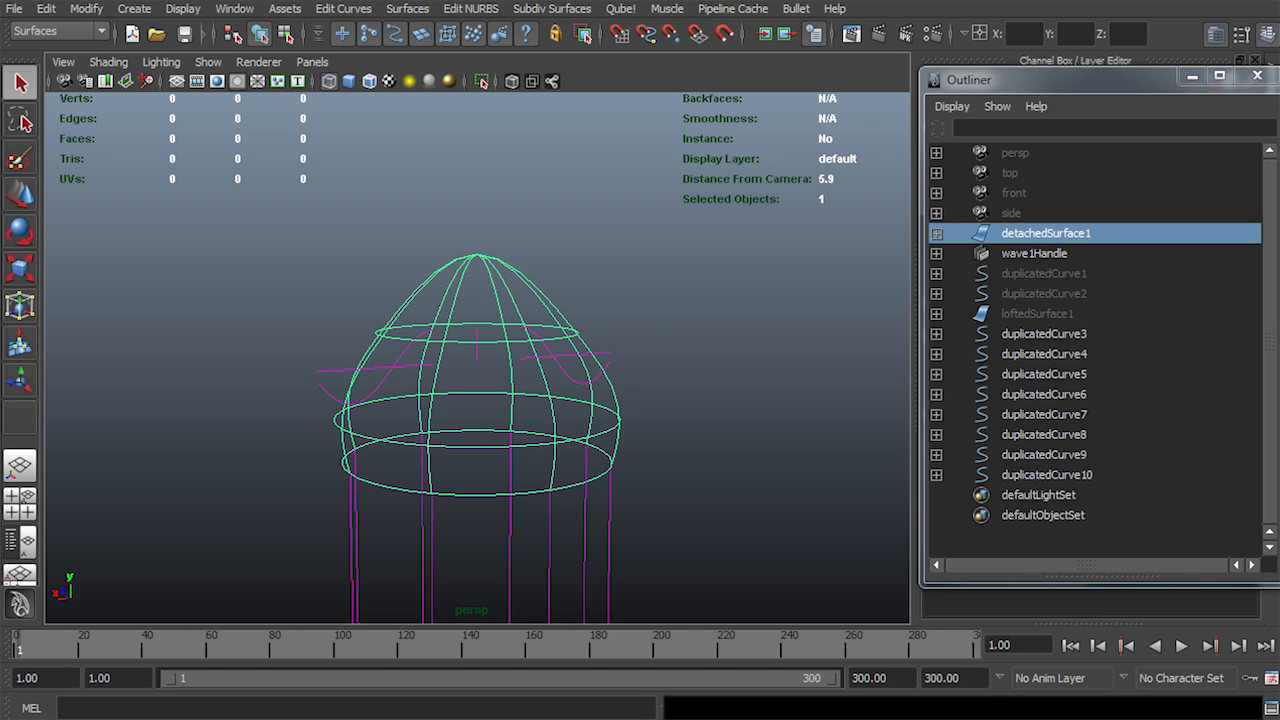
pyautogui.keyDown('alt'); pyautogui.moveTo(440, 370); pyautogui.dragTo(480, 370, button='right'); pyautogui.keyUp('alt')
pyautogui.moveTo(480, 370)
pyautogui.keyDown('alt'); pyautogui.mouseDown()
pyautogui.moveTo(580, 320)
pyautogui.moveTo(640, 360)
pyautogui.moveTo(393, 386)
pyautogui.mouseUp(); pyautogui.keyUp('alt')
pyautogui.scroll(1, 500, 370)
pyautogui.scroll(-2, 463, 370)
pyautogui.press('5')
# Convert the bell's NURBS surface to polygons using triangles and the General tessellation method
pyautogui.click(86, 8)
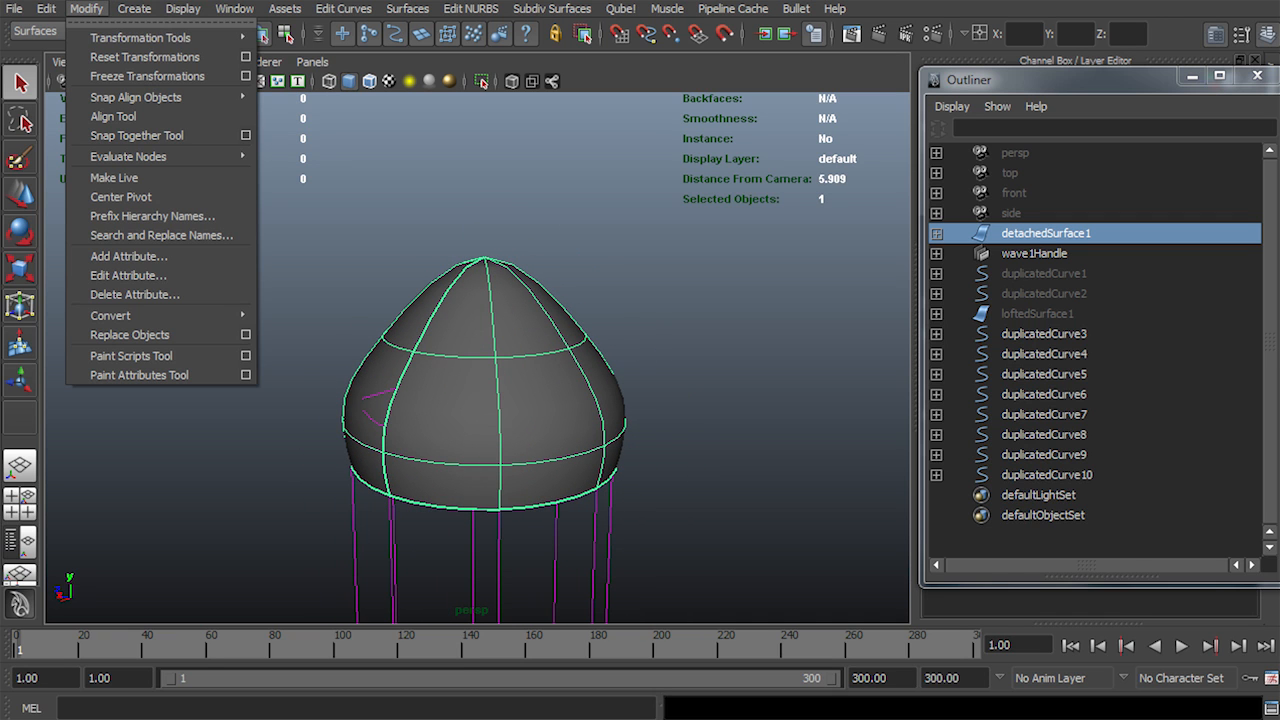
pyautogui.moveTo(110, 315)
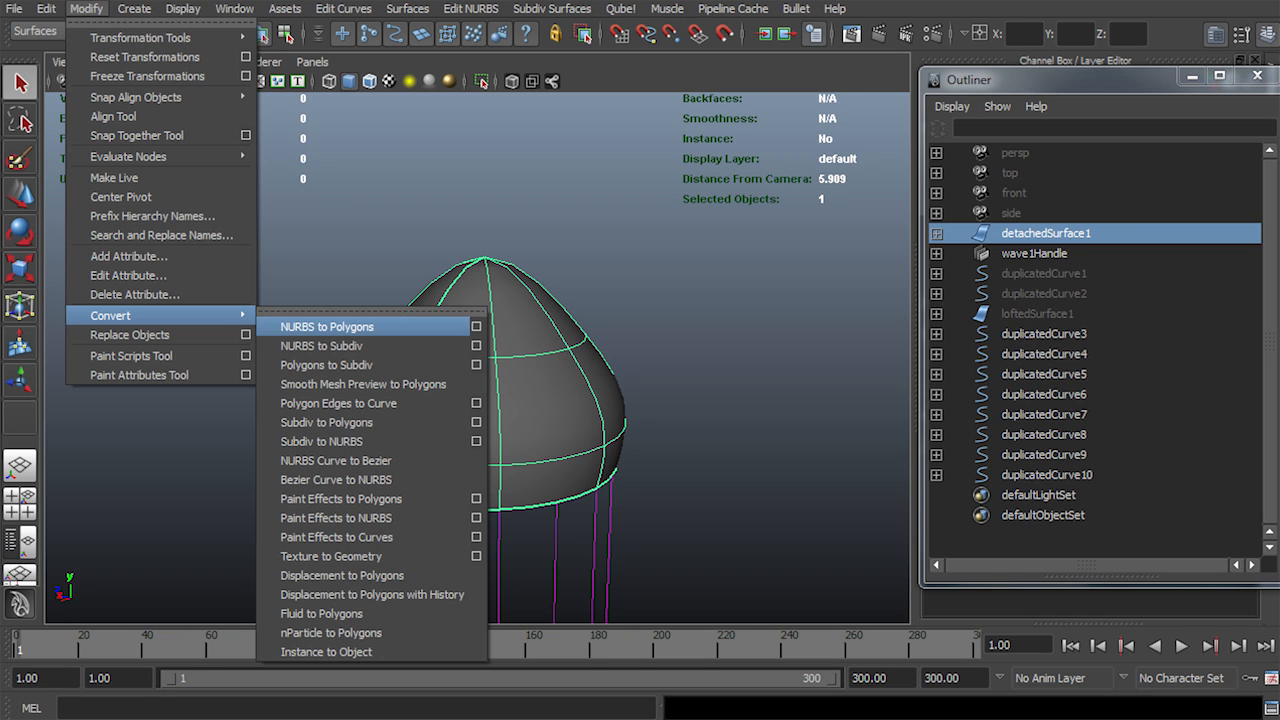
pyautogui.click(476, 326)
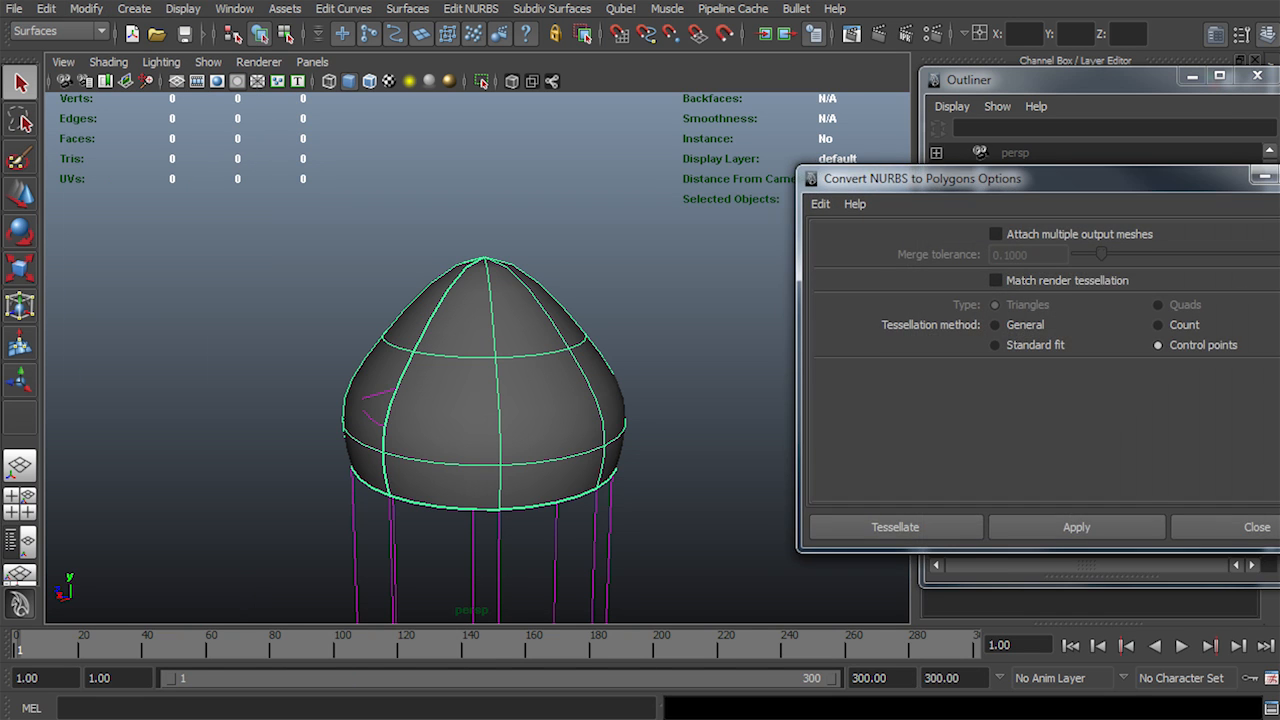
pyautogui.click(738, 261)
pyautogui.click(738, 241)
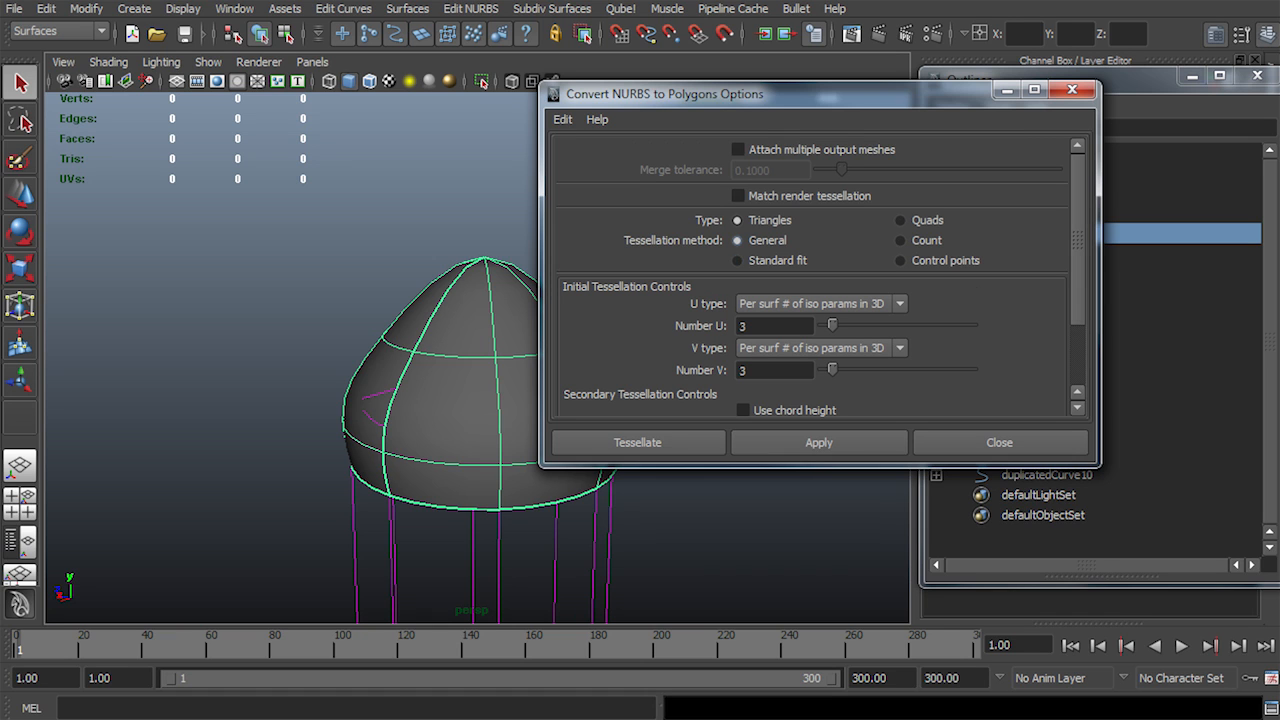
pyautogui.click(819, 442)
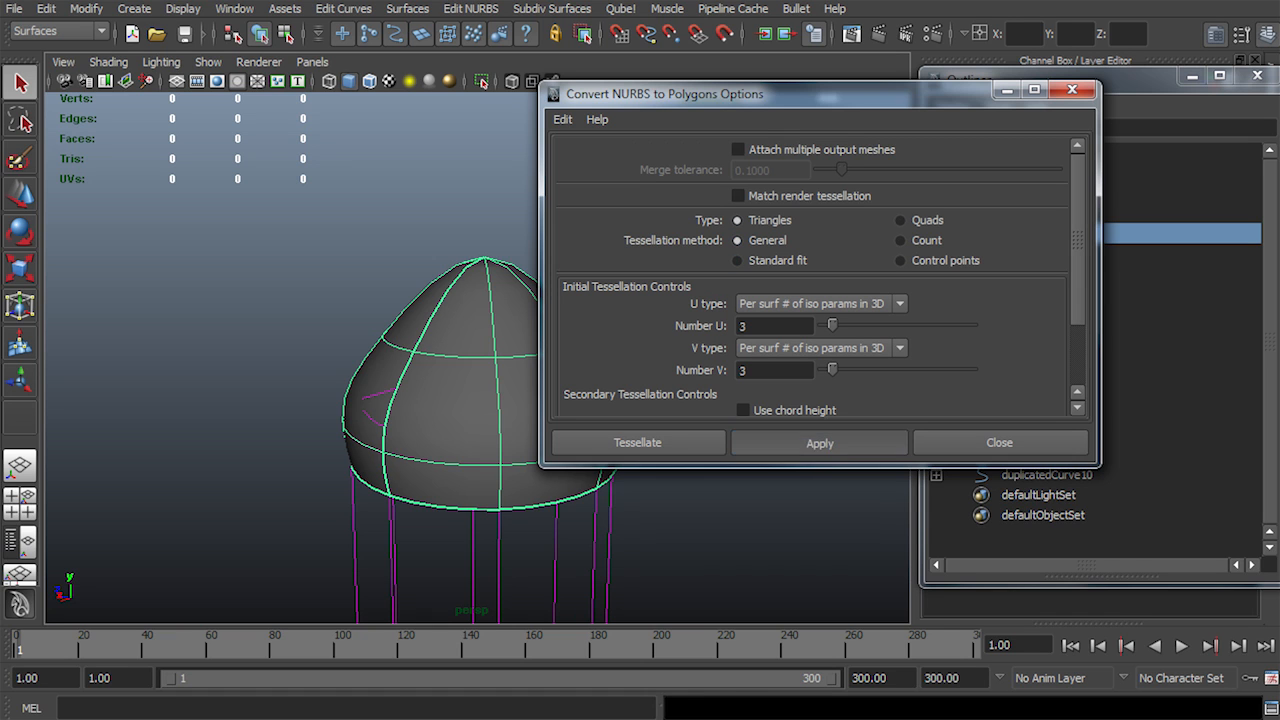
pyautogui.click(1000, 443)
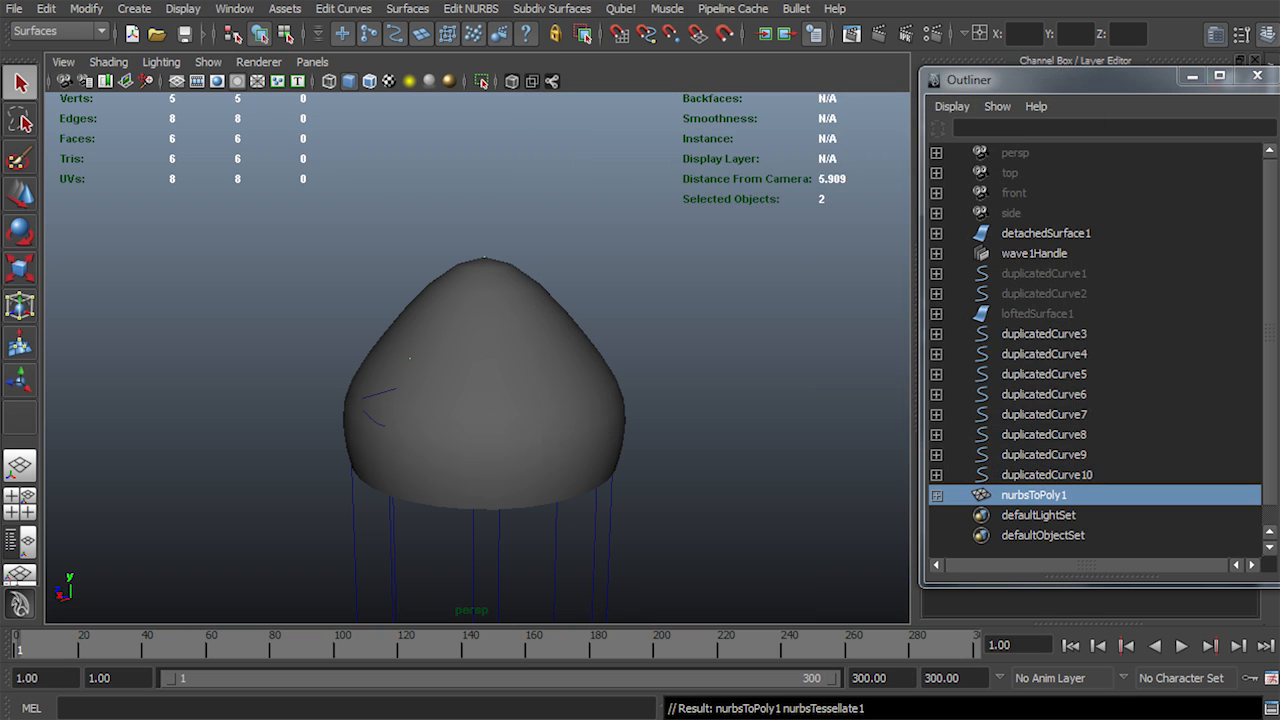
# Hide the original NURBS bell, select the converted polygon mesh, and close the Outliner
pyautogui.click(1046, 233)
pyautogui.hotkey('ctrl', 'h')
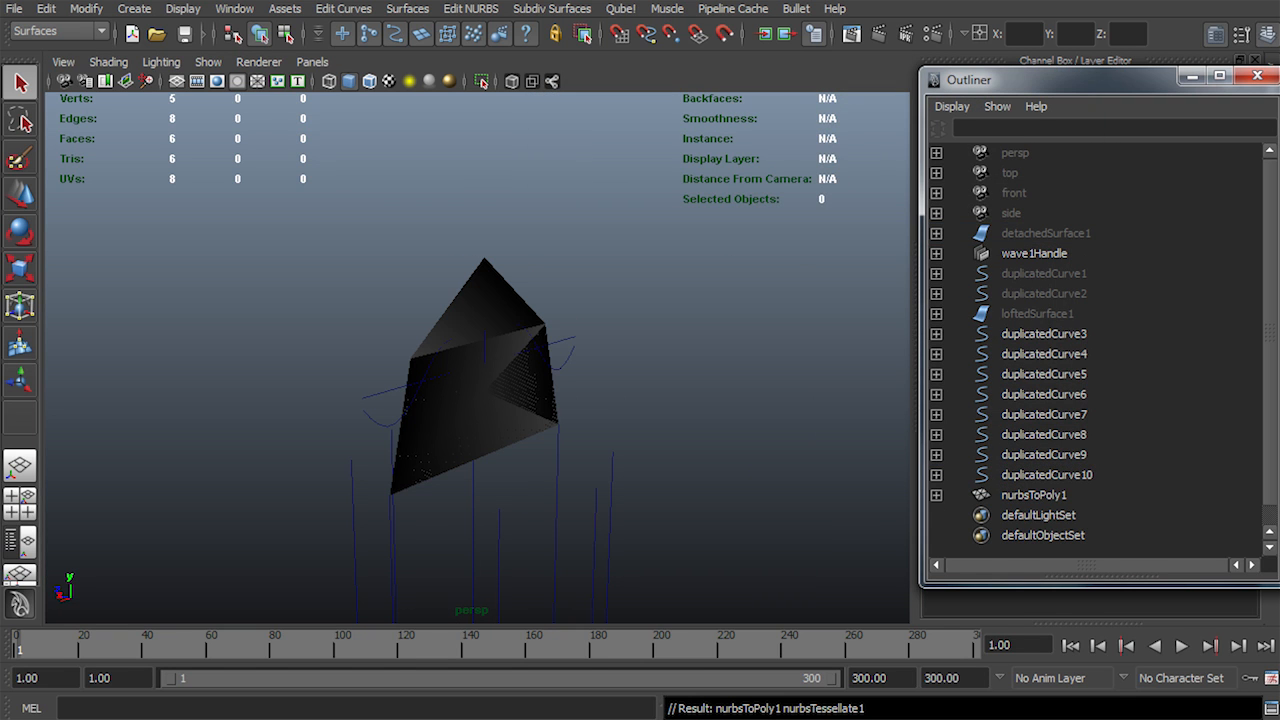
pyautogui.click(478, 400)
pyautogui.moveTo(1050, 79); pyautogui.dragTo(879, 83)
pyautogui.click(1018, 80)
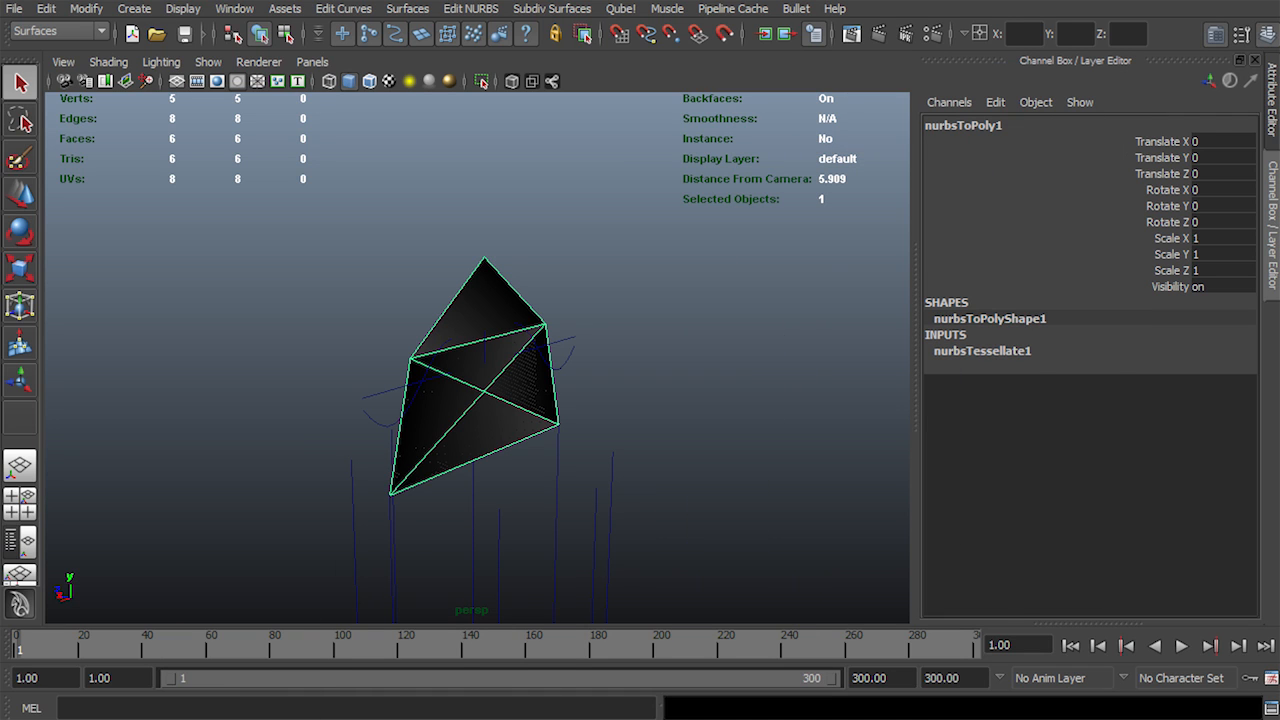
# Set the V Number of the polygon bell's nurbsTessellate1 node to 32
pyautogui.click(982, 351)
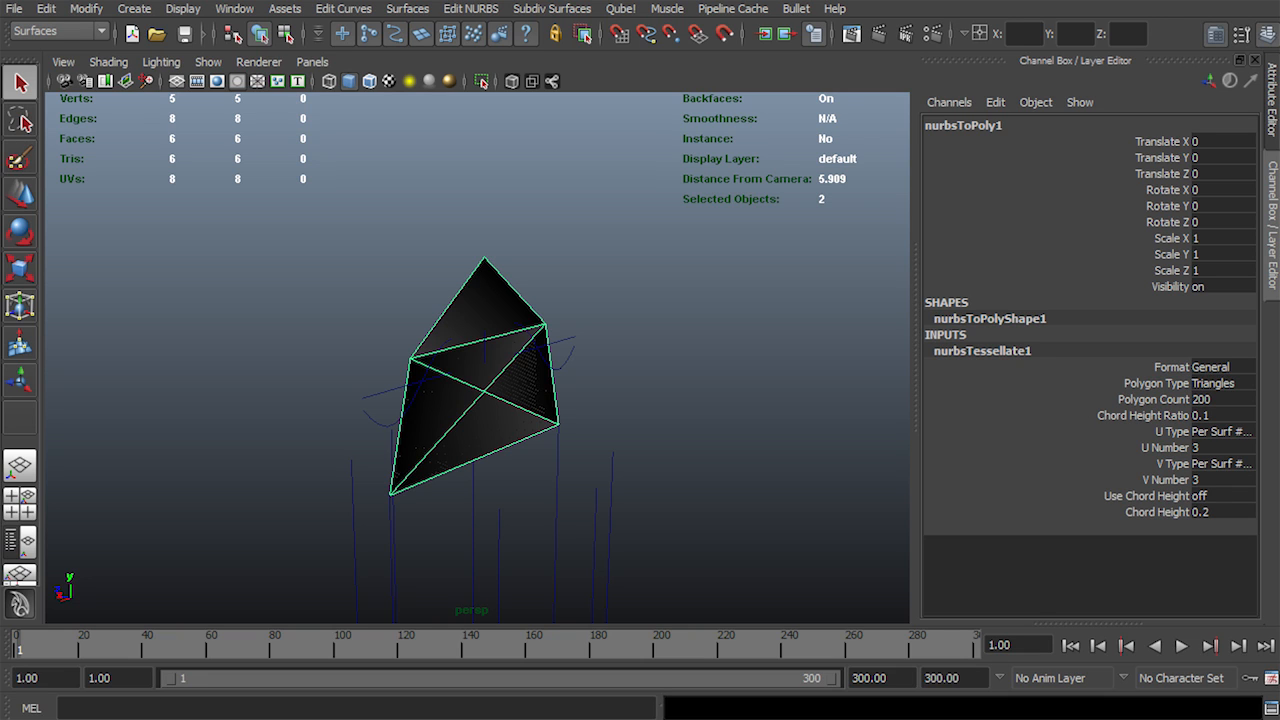
pyautogui.click(1000, 479)
pyautogui.click(1164, 448)
pyautogui.click(1164, 480)
pyautogui.keyDown('alt'); pyautogui.moveTo(470, 380); pyautogui.dragTo(740, 380); pyautogui.keyUp('alt')
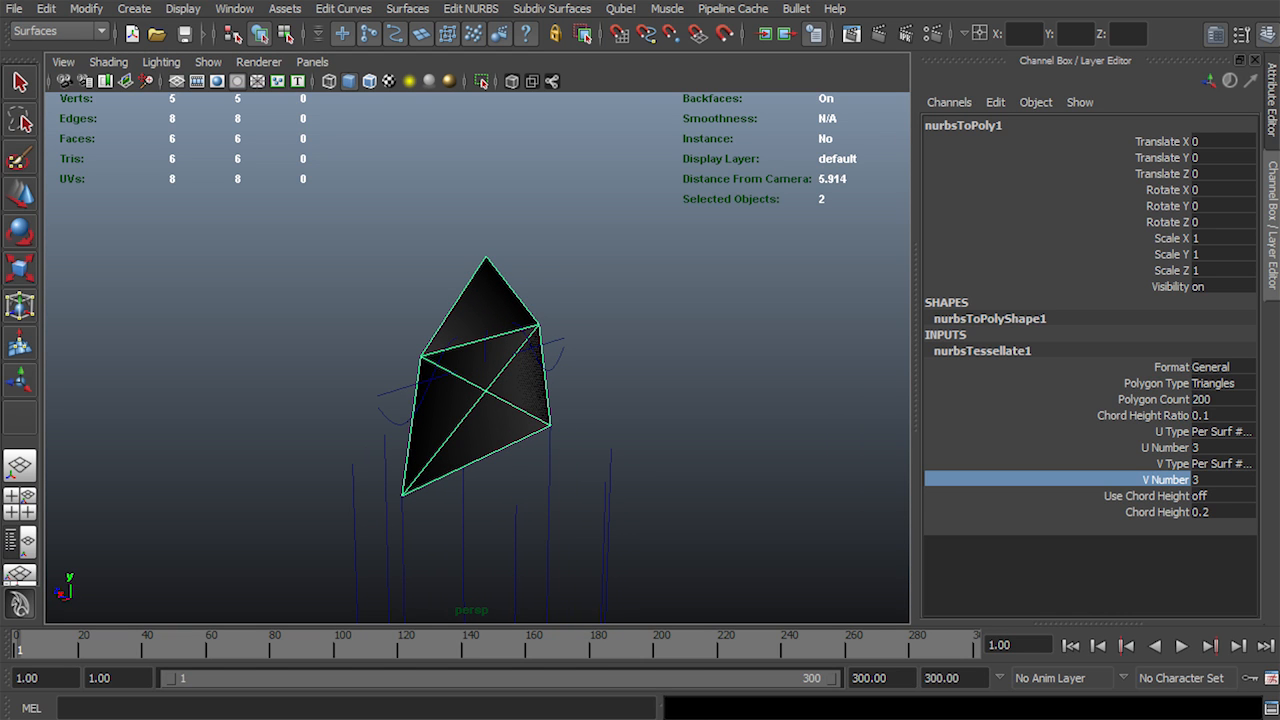
pyautogui.moveTo(480, 540); pyautogui.dragTo(660, 540, button='middle')
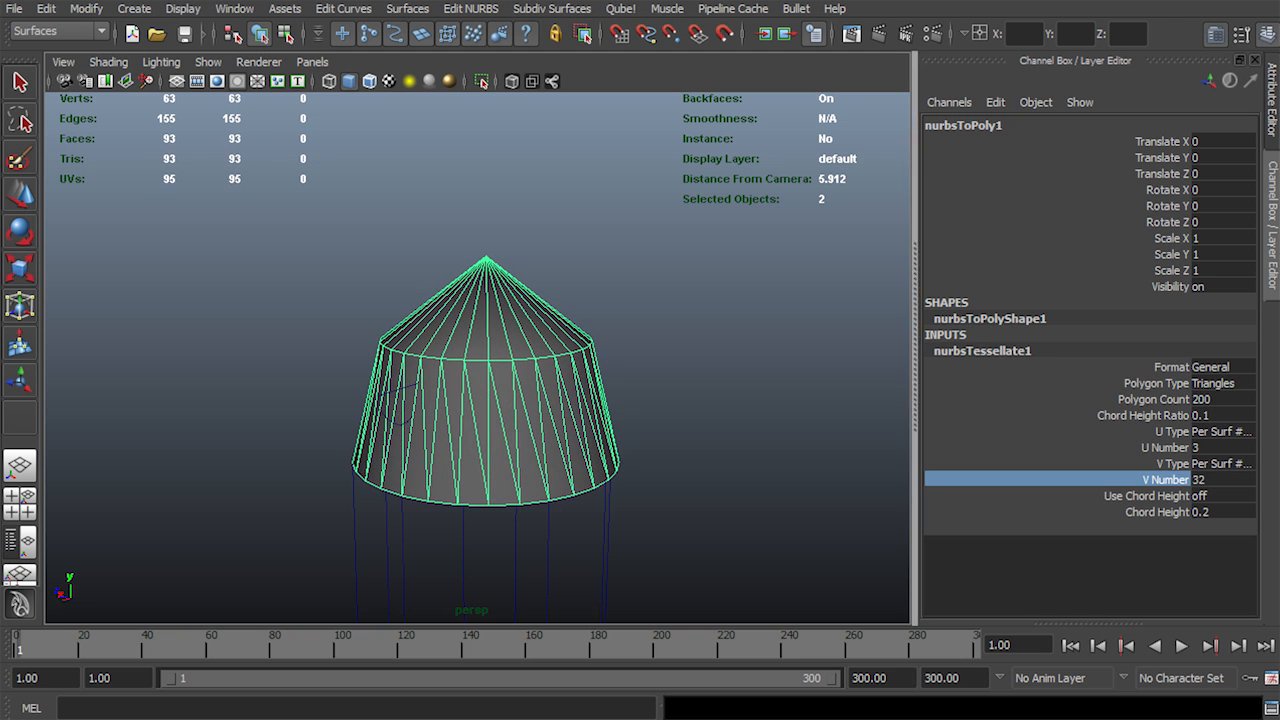
# Raise the tessellation's U Number until the polygon bell is smoothly rounded, and inspect the mesh
pyautogui.moveTo(480, 400)
pyautogui.keyDown('alt'); pyautogui.mouseDown()
pyautogui.moveTo(480, 360)
pyautogui.moveTo(480, 398)
pyautogui.mouseUp(); pyautogui.keyUp('alt')
pyautogui.click(1172, 431)
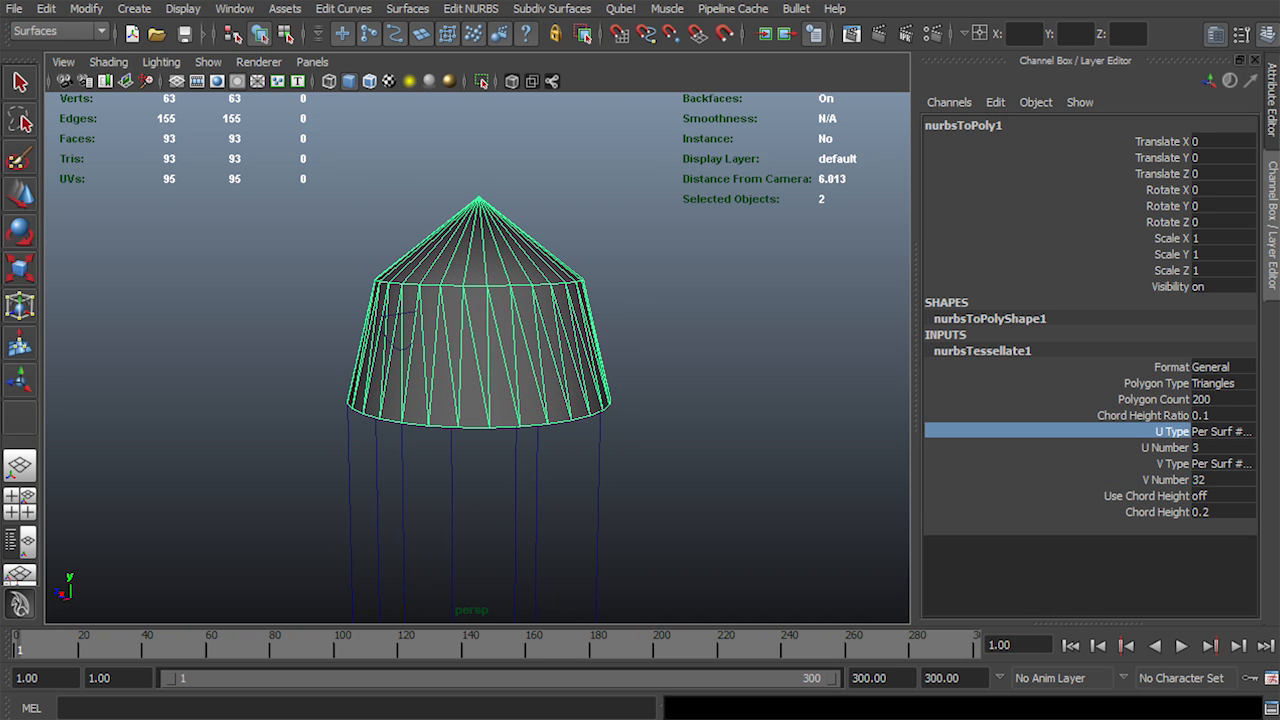
pyautogui.click(1165, 447)
pyautogui.moveTo(398, 323); pyautogui.dragTo(494, 323, button='middle')
pyautogui.click(680, 350)
pyautogui.moveTo(560, 340)
pyautogui.keyDown('alt'); pyautogui.mouseDown()
pyautogui.moveTo(660, 385)
pyautogui.moveTo(730, 395)
pyautogui.mouseUp(); pyautogui.keyUp('alt')
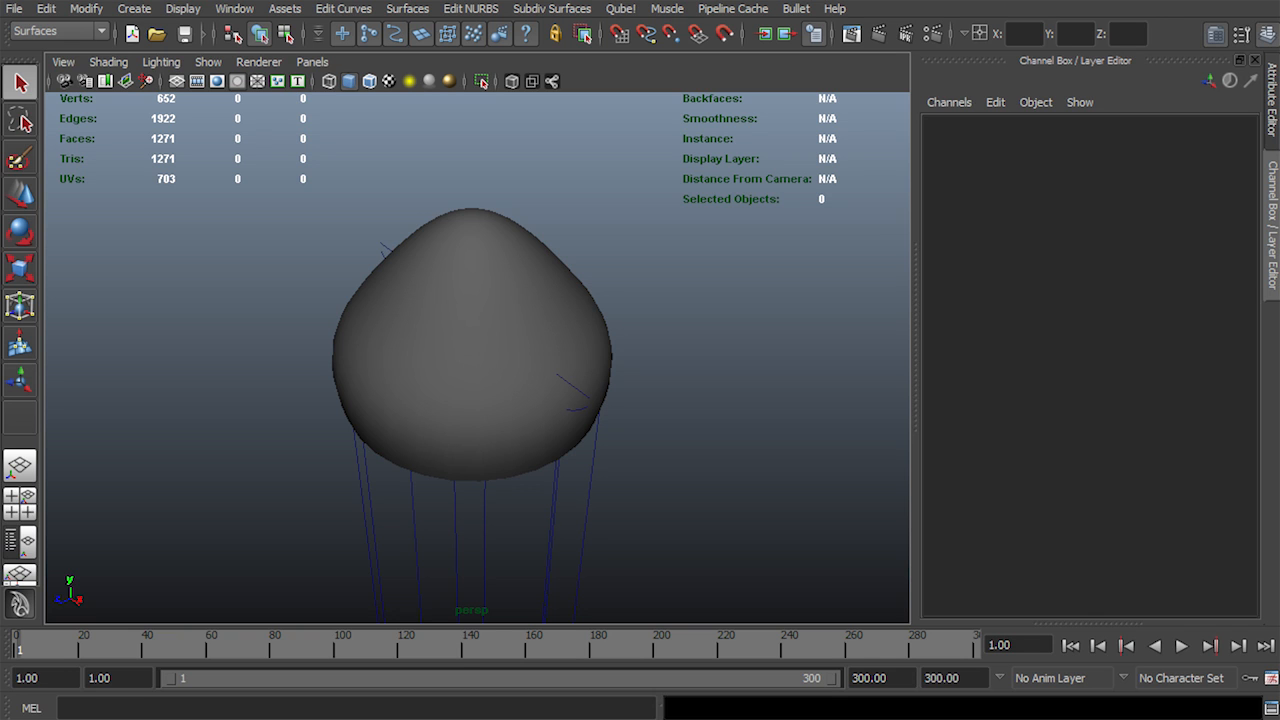
pyautogui.keyDown('alt'); pyautogui.moveTo(560, 380); pyautogui.dragTo(572, 338); pyautogui.keyUp('alt')
pyautogui.click(500, 340)
pyautogui.click(680, 350)
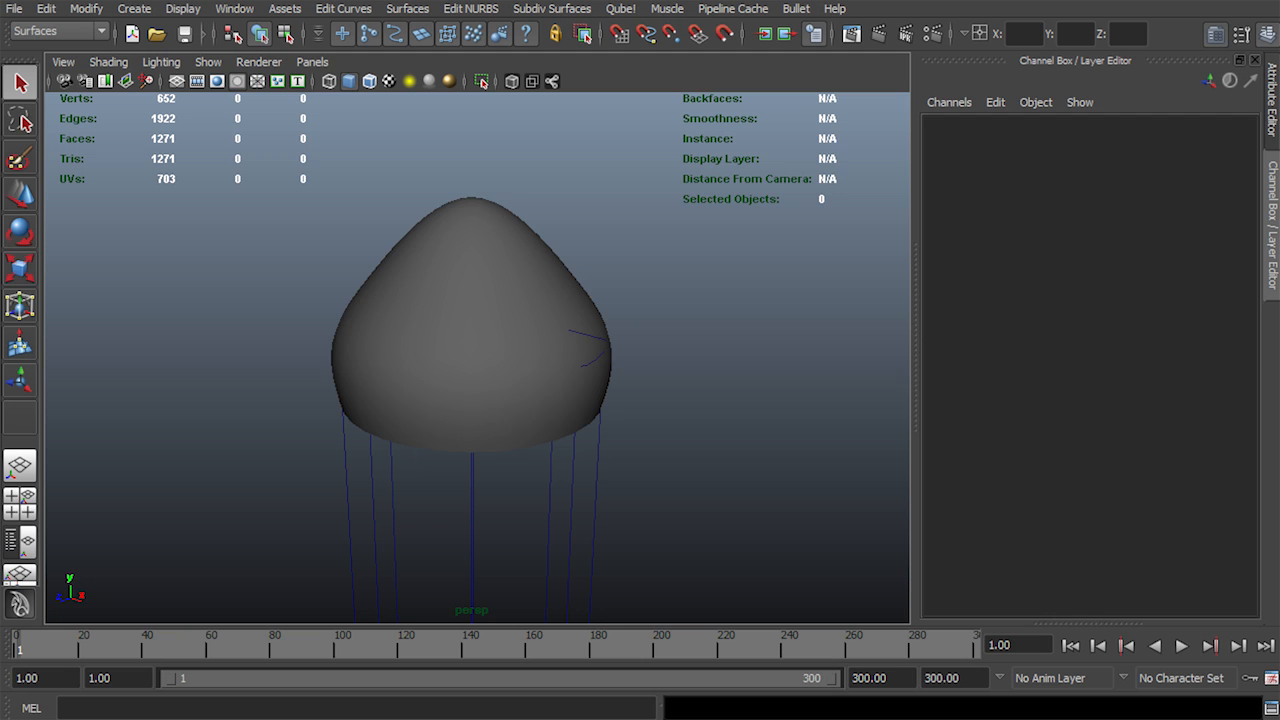
# Graph the polygon bell's connections in the Hypergraph and play the animation to check that the mesh pulses
pyautogui.click(480, 320)
pyautogui.click(234, 8)
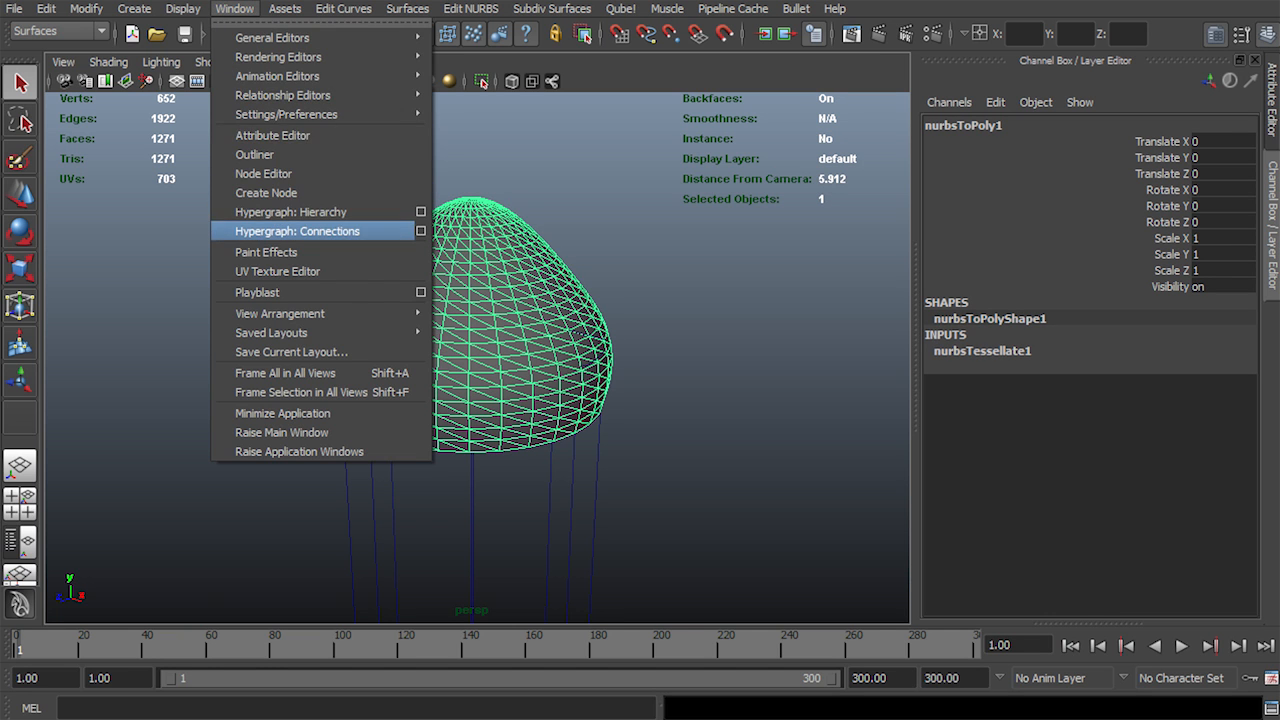
pyautogui.click(300, 231)
pyautogui.click(566, 49)
pyautogui.keyDown('alt'); pyautogui.moveTo(526, 108); pyautogui.dragTo(438, 202, button='middle'); pyautogui.keyUp('alt')
pyautogui.scroll(3, 438, 202)
pyautogui.scroll(1, 438, 202)
pyautogui.keyDown('alt'); pyautogui.moveTo(612, 199); pyautogui.dragTo(590, 201, button='middle'); pyautogui.keyUp('alt')
pyautogui.moveTo(500, 3); pyautogui.dragTo(1061, 193)
pyautogui.hotkey('alt', 'v')
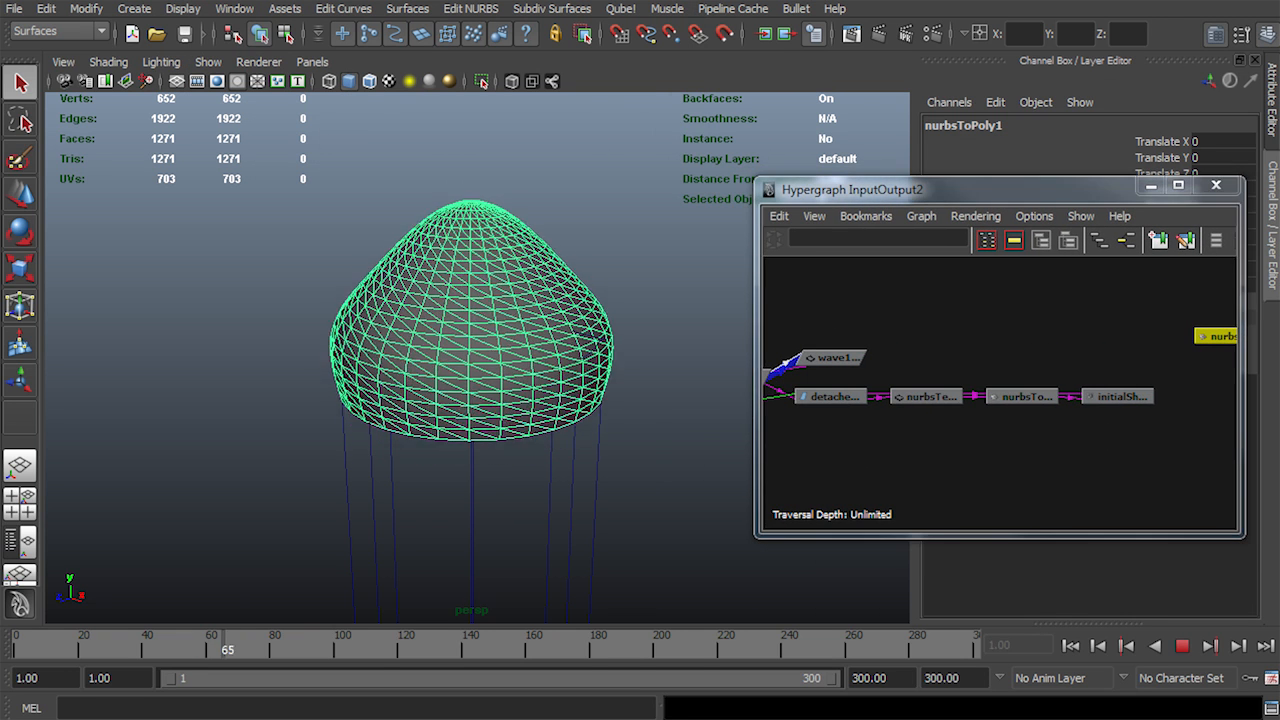
pyautogui.press('Escape')
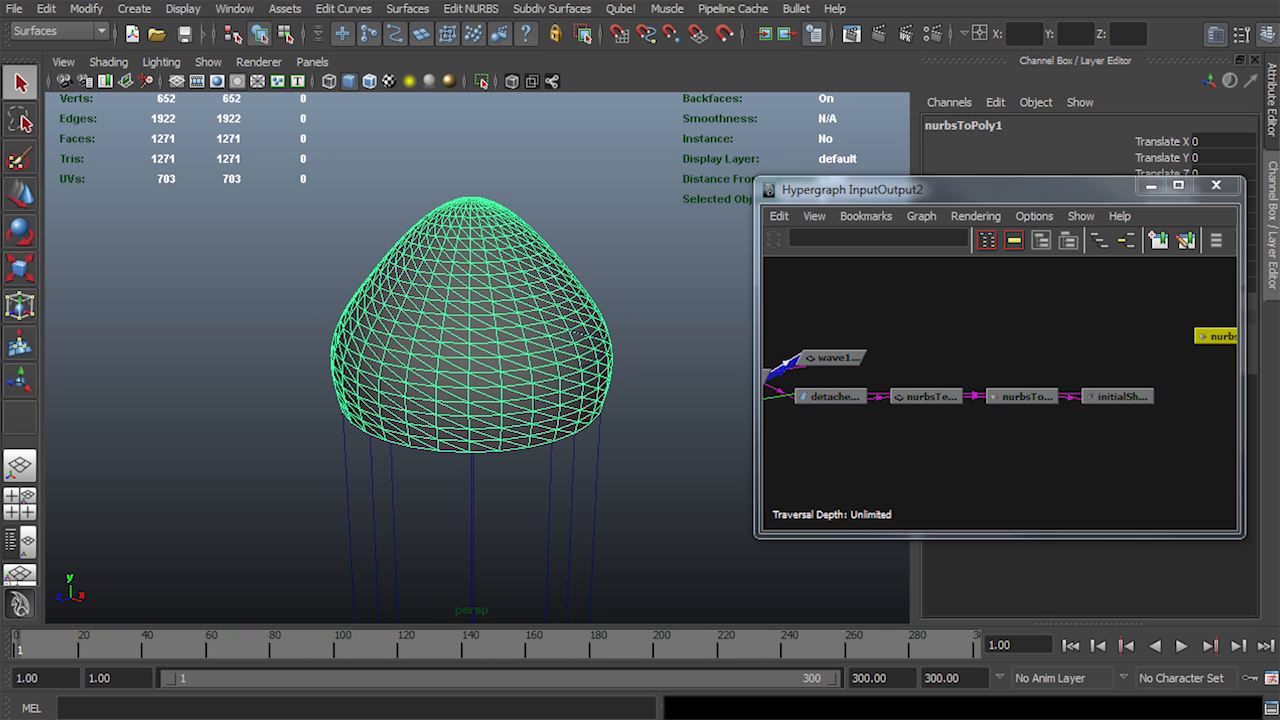
# Trace the Hypergraph nodes from the wave deformer through the detached surface and tessellation to the polygon shape
pyautogui.keyDown('alt'); pyautogui.moveTo(1052, 400); pyautogui.dragTo(989, 419, button='middle'); pyautogui.keyUp('alt')
pyautogui.scroll(2, 988, 420)
pyautogui.keyDown('alt'); pyautogui.moveTo(865, 411); pyautogui.dragTo(972, 377, button='middle'); pyautogui.keyUp('alt')
pyautogui.moveTo(940, 343); pyautogui.dragTo(891, 441)
pyautogui.keyDown('alt'); pyautogui.moveTo(774, 475); pyautogui.dragTo(879, 469, button='middle'); pyautogui.keyUp('alt')
pyautogui.click(945, 379)
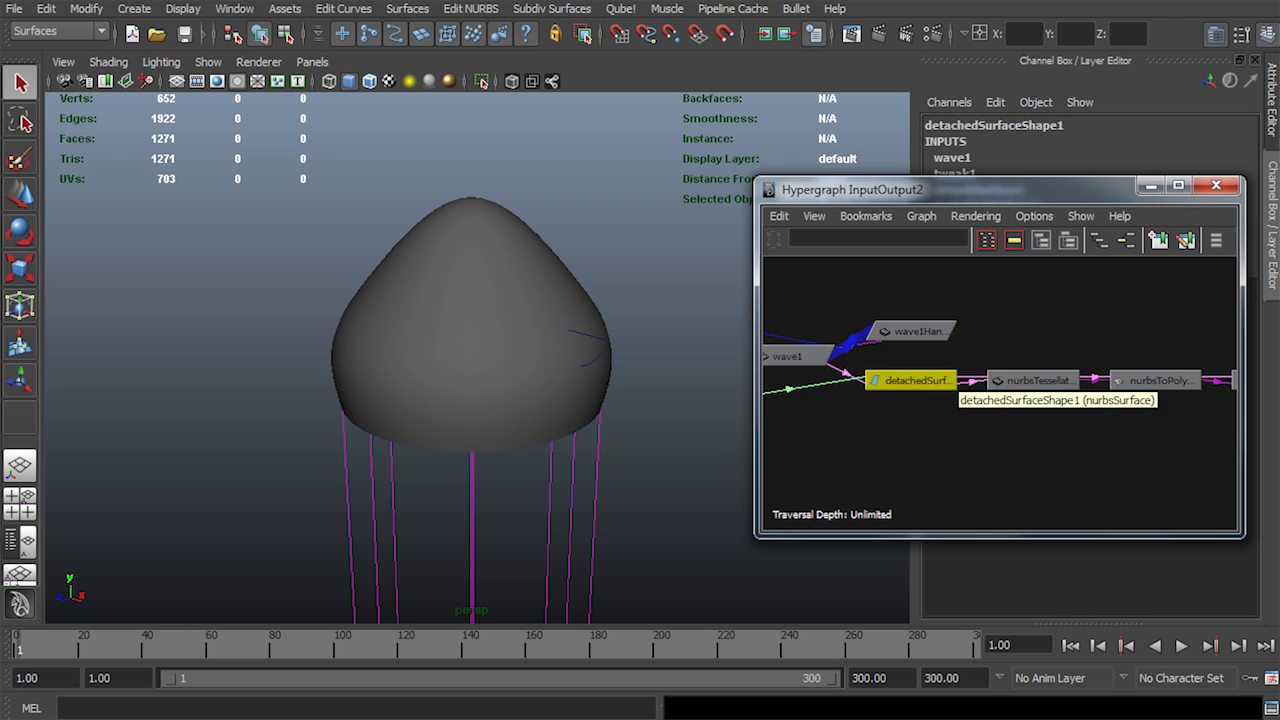
pyautogui.keyDown('alt'); pyautogui.moveTo(953, 376); pyautogui.dragTo(805, 347, button='middle'); pyautogui.keyUp('alt')
pyautogui.click(886, 352)
pyautogui.keyDown('alt'); pyautogui.moveTo(893, 305); pyautogui.dragTo(795, 320, button='middle'); pyautogui.keyUp('alt')
pyautogui.moveTo(946, 306); pyautogui.dragTo(915, 404)
# Play the animation, inspect frame 23 and the wave1 node in the graph, then close the Hypergraph and replay
pyautogui.click(1182, 646)
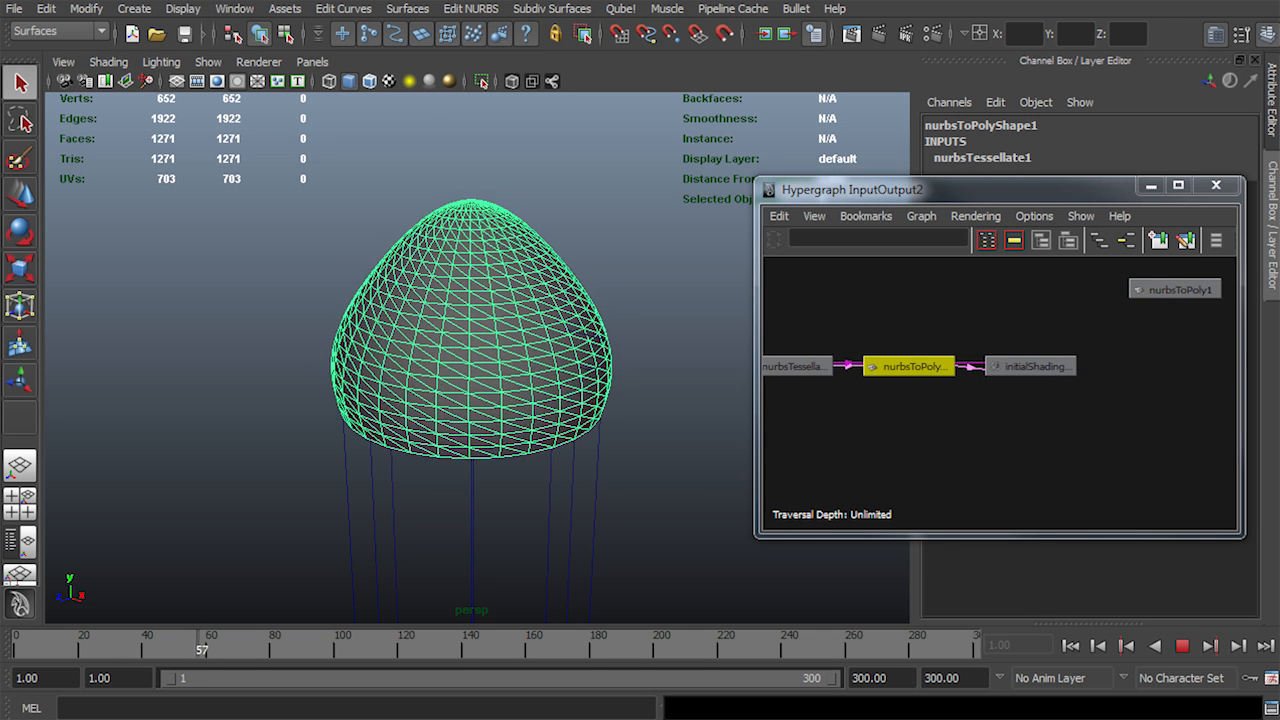
pyautogui.click(92, 645)
pyautogui.keyDown('alt'); pyautogui.moveTo(560, 380); pyautogui.dragTo(574, 418); pyautogui.keyUp('alt')
pyautogui.keyDown('alt'); pyautogui.moveTo(880, 430); pyautogui.dragTo(1096, 446, button='middle'); pyautogui.keyUp('alt')
pyautogui.moveTo(1021, 313); pyautogui.dragTo(1004, 360)
pyautogui.scroll(-5, 851, 406)
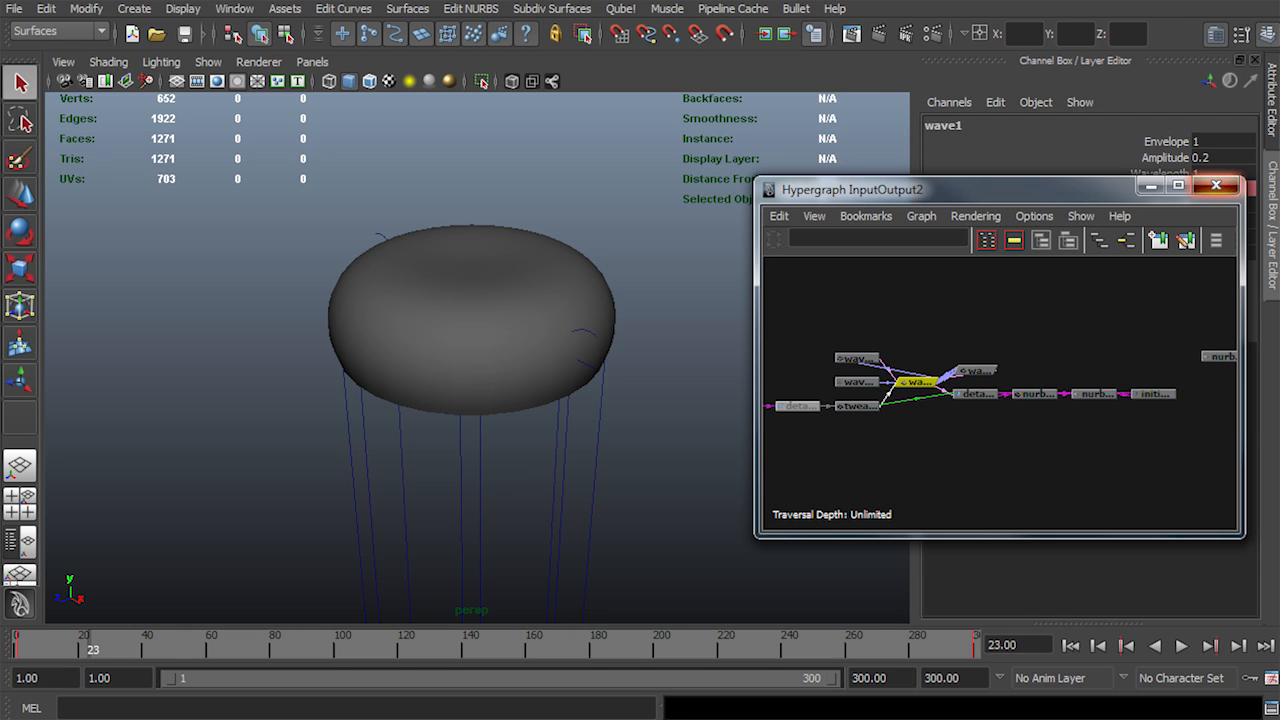
pyautogui.click(1216, 186)
pyautogui.hotkey('alt', 'v')
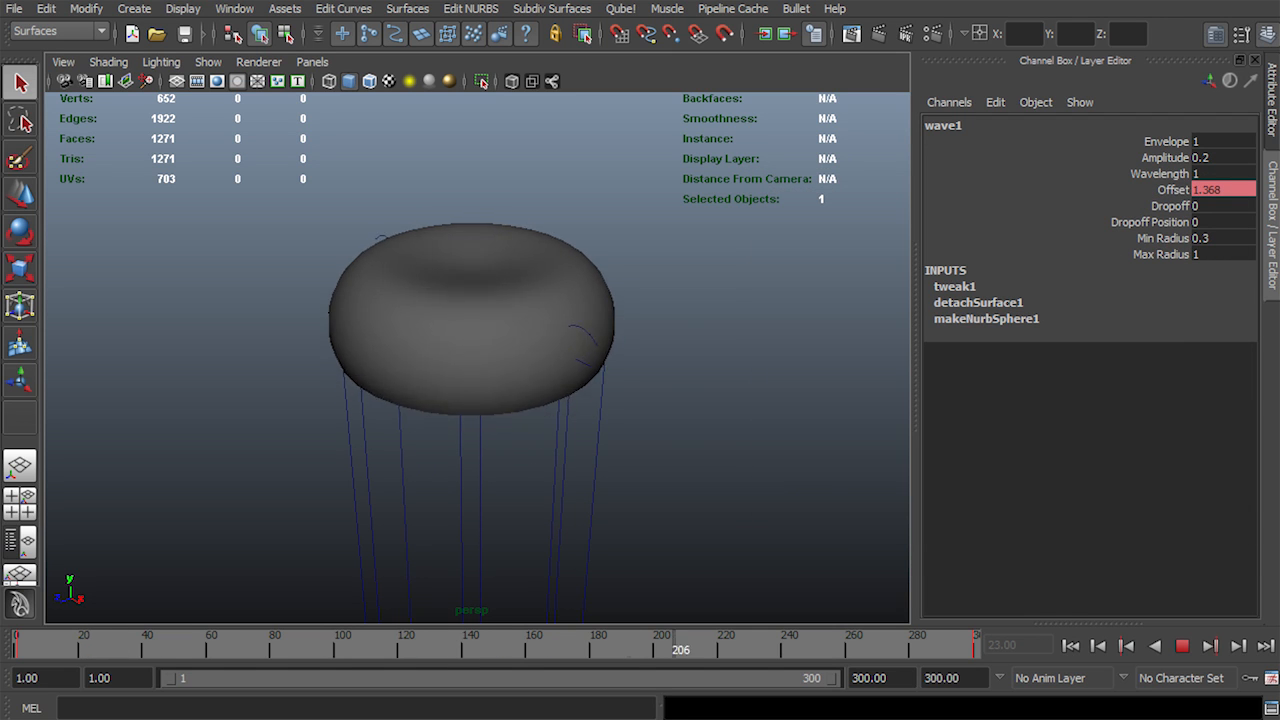
pyautogui.hotkey('alt', 'shift', 'v')
# Assign a new Lambert material with a checker color texture to the polygon bell and display it textured
pyautogui.click(519, 271)
pyautogui.moveTo(519, 271); pyautogui.dragTo(660, 586, button='right')
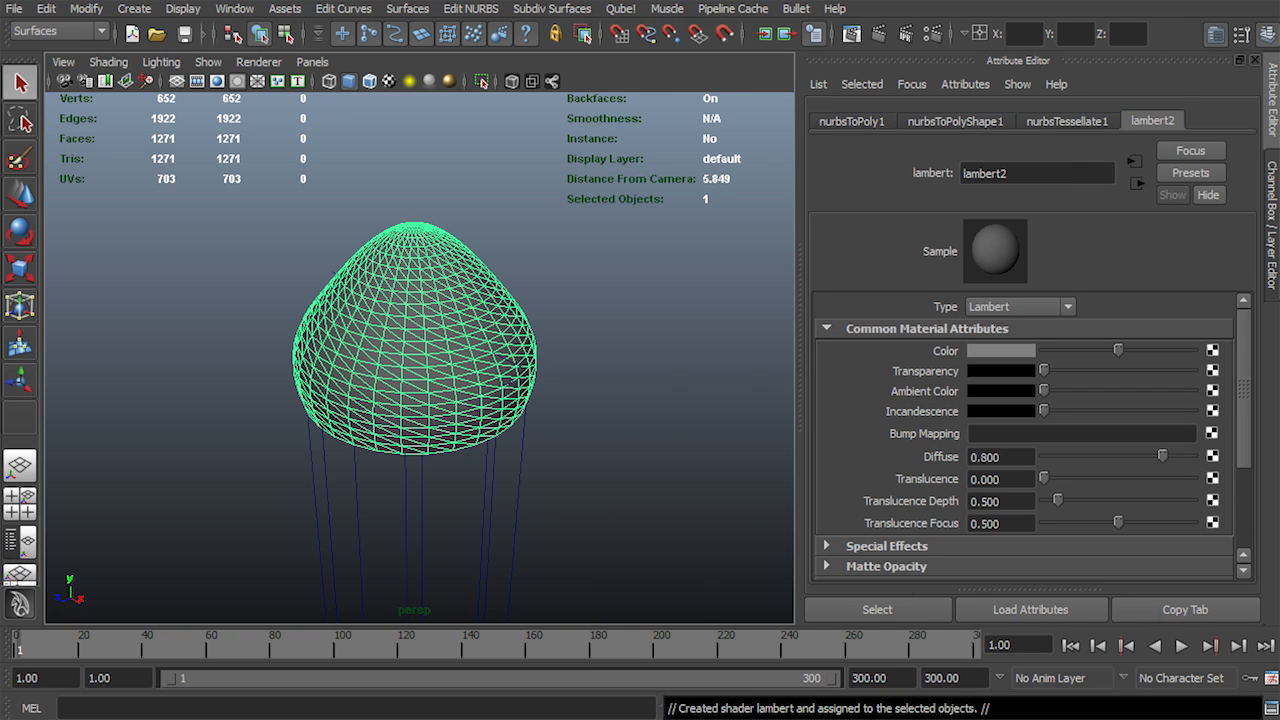
pyautogui.click(1212, 351)
pyautogui.click(806, 306)
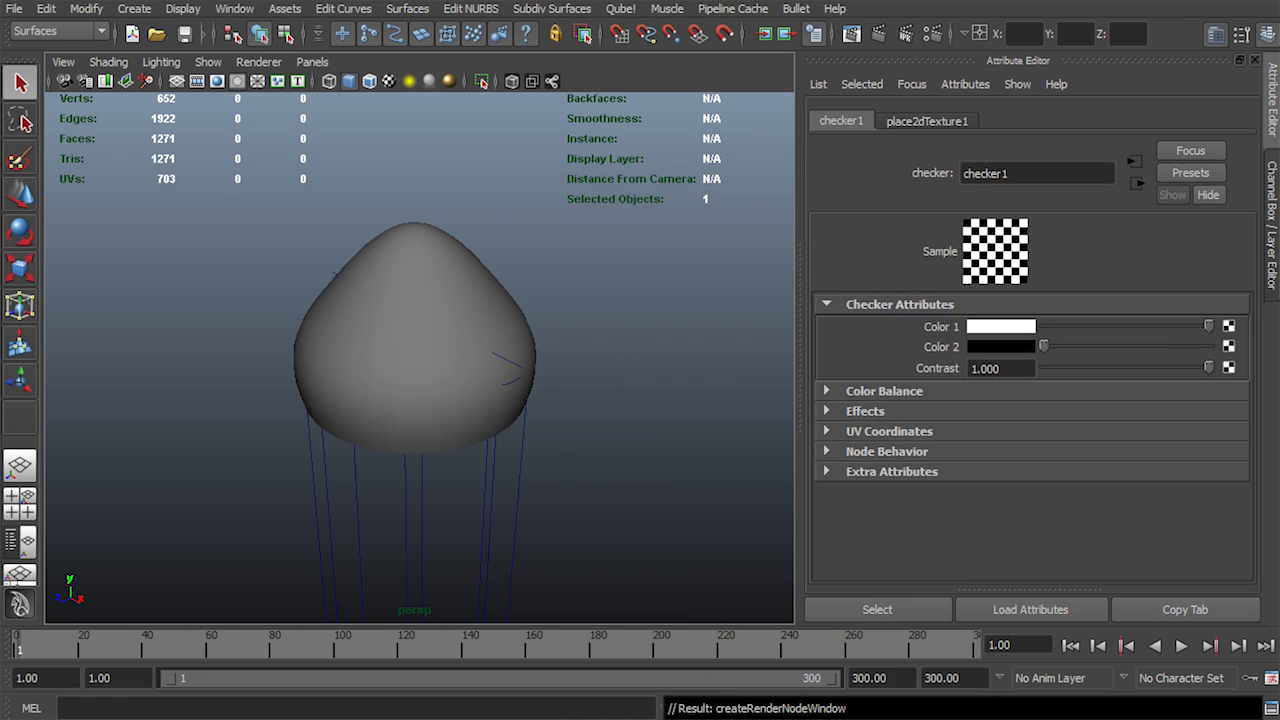
pyautogui.press('6')
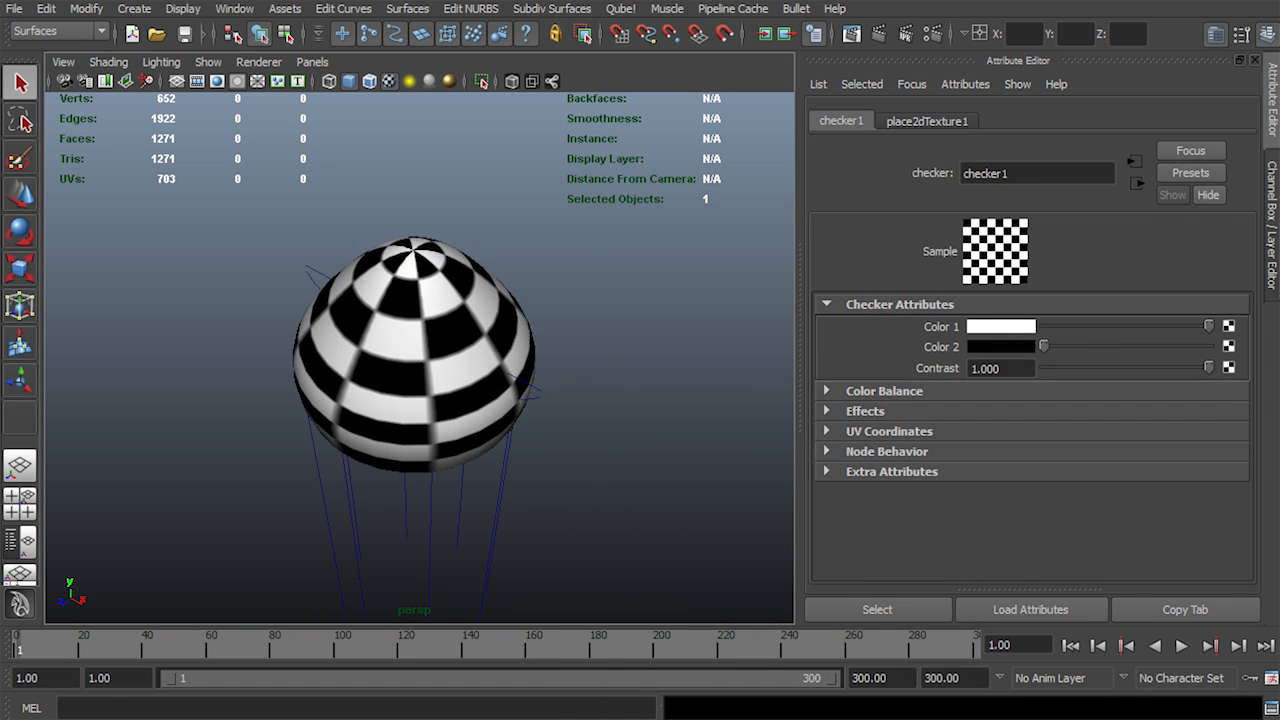
# Play the animation to check the checker pattern on the pulsing bell, then return to untextured shading and frame 1
pyautogui.hotkey('alt', 'v')
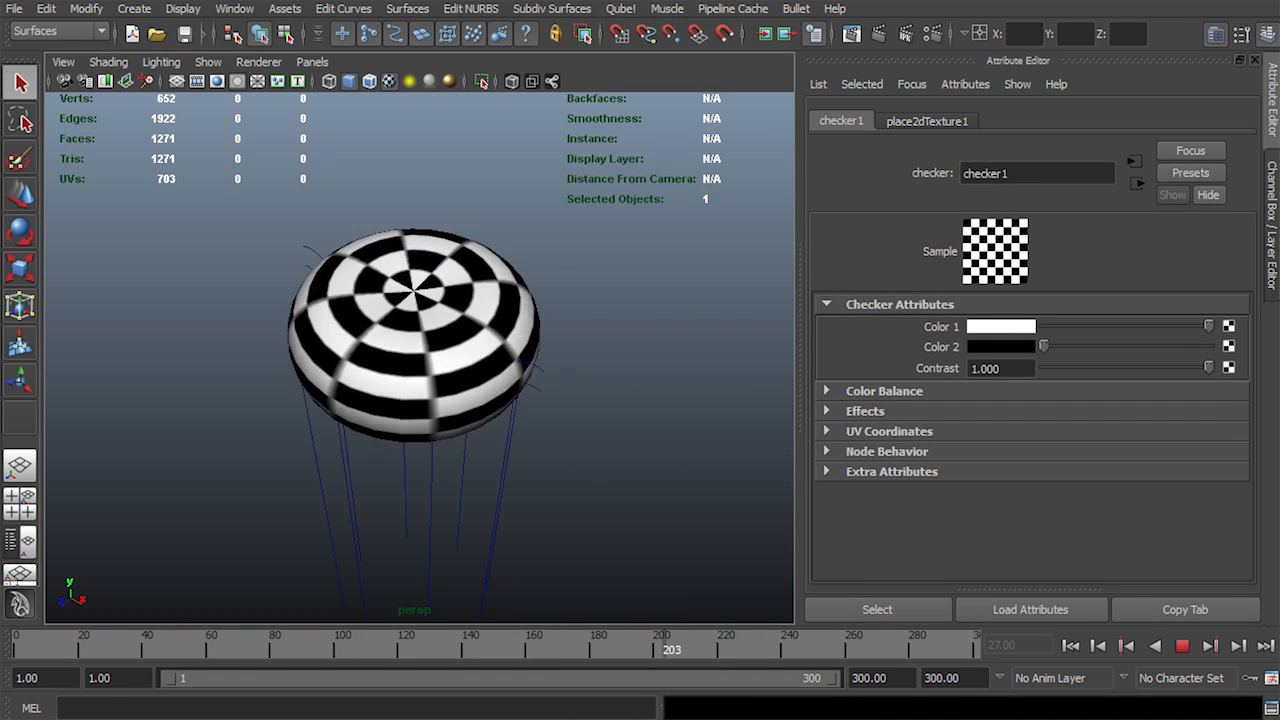
pyautogui.hotkey('alt', 'v')
pyautogui.press('5')
pyautogui.hotkey('alt', 'shift', 'v')
pyautogui.scroll(-4, 420, 340)
pyautogui.keyDown('alt'); pyautogui.moveTo(420, 340); pyautogui.dragTo(446, 291, button='middle'); pyautogui.keyUp('alt')
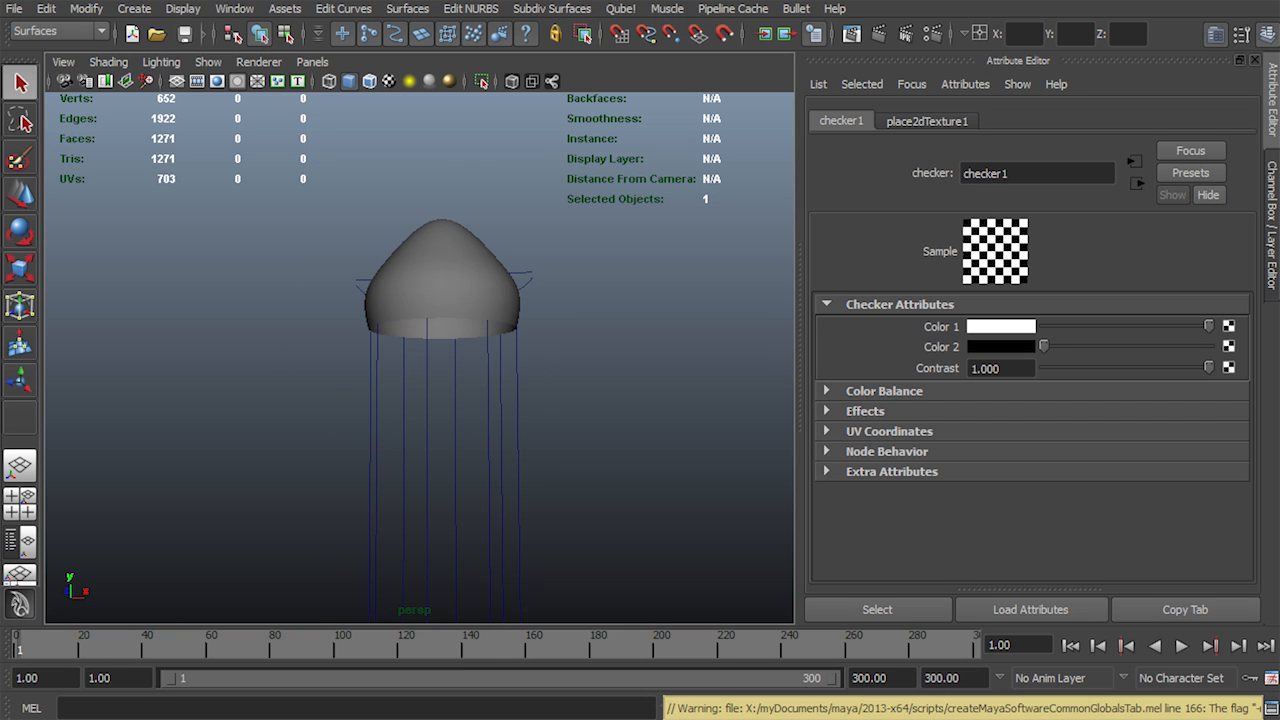
# Select the eight tentacle curves and replay the animation to check their motion with the polygon bell
pyautogui.scroll(2, 445, 350)
pyautogui.keyDown('alt'); pyautogui.moveTo(430, 350); pyautogui.dragTo(470, 348); pyautogui.keyUp('alt')
pyautogui.keyDown('alt'); pyautogui.moveTo(470, 348); pyautogui.dragTo(443, 254, button='middle'); pyautogui.keyUp('alt')
pyautogui.click(446, 345)
pyautogui.scroll(-5, 453, 234)
pyautogui.keyDown('alt'); pyautogui.moveTo(443, 254); pyautogui.dragTo(460, 262); pyautogui.keyUp('alt')
pyautogui.hotkey('alt', 'v')
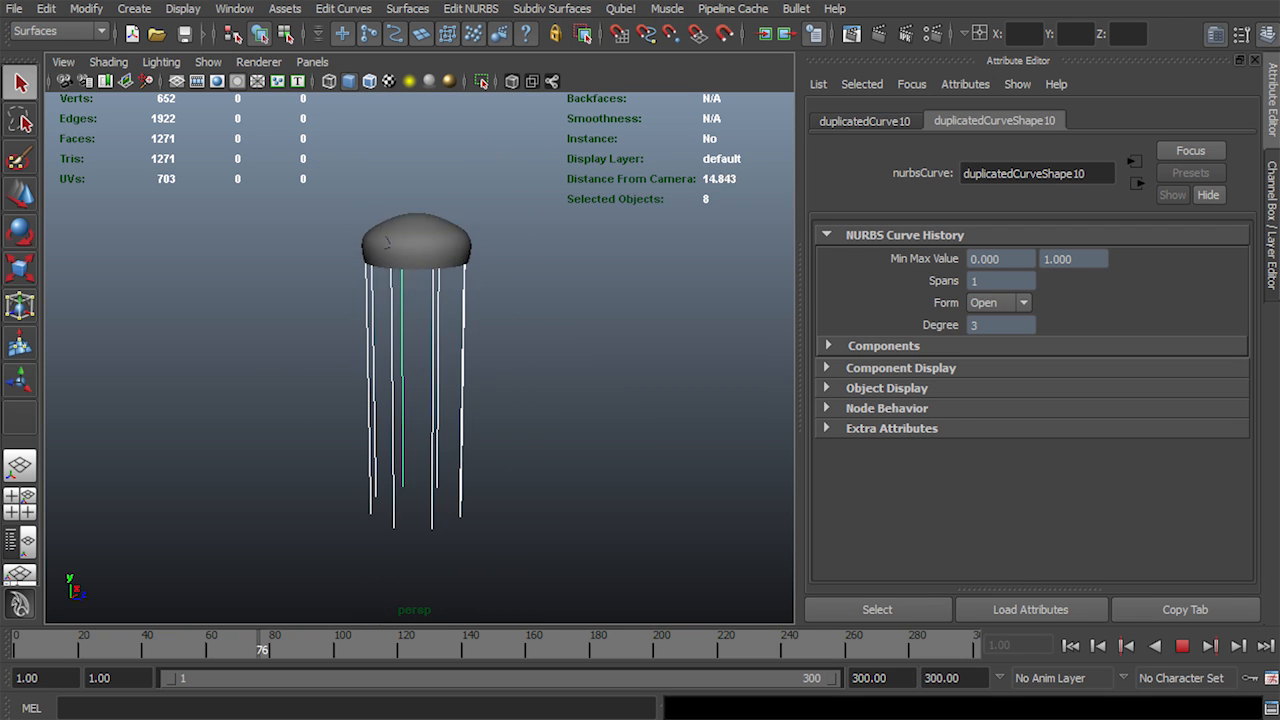
pyautogui.hotkey('alt', 'shift', 'v')
pyautogui.keyDown('alt'); pyautogui.moveTo(460, 262); pyautogui.dragTo(405, 246); pyautogui.keyUp('alt')
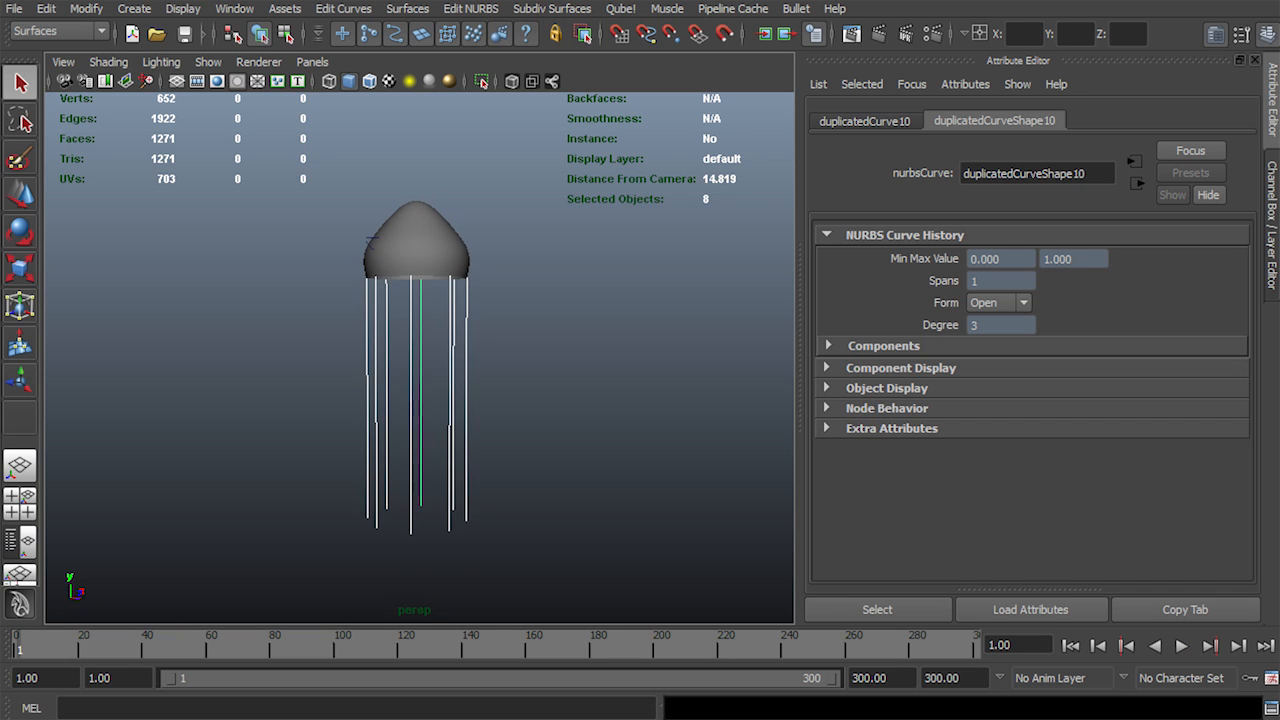
# Make the eight selected tentacle curves dynamic as nHair using the nDynamics tools
pyautogui.scroll(2, 405, 246)
pyautogui.keyDown('alt'); pyautogui.moveTo(360, 222); pyautogui.dragTo(345, 260, button='middle'); pyautogui.keyUp('alt')
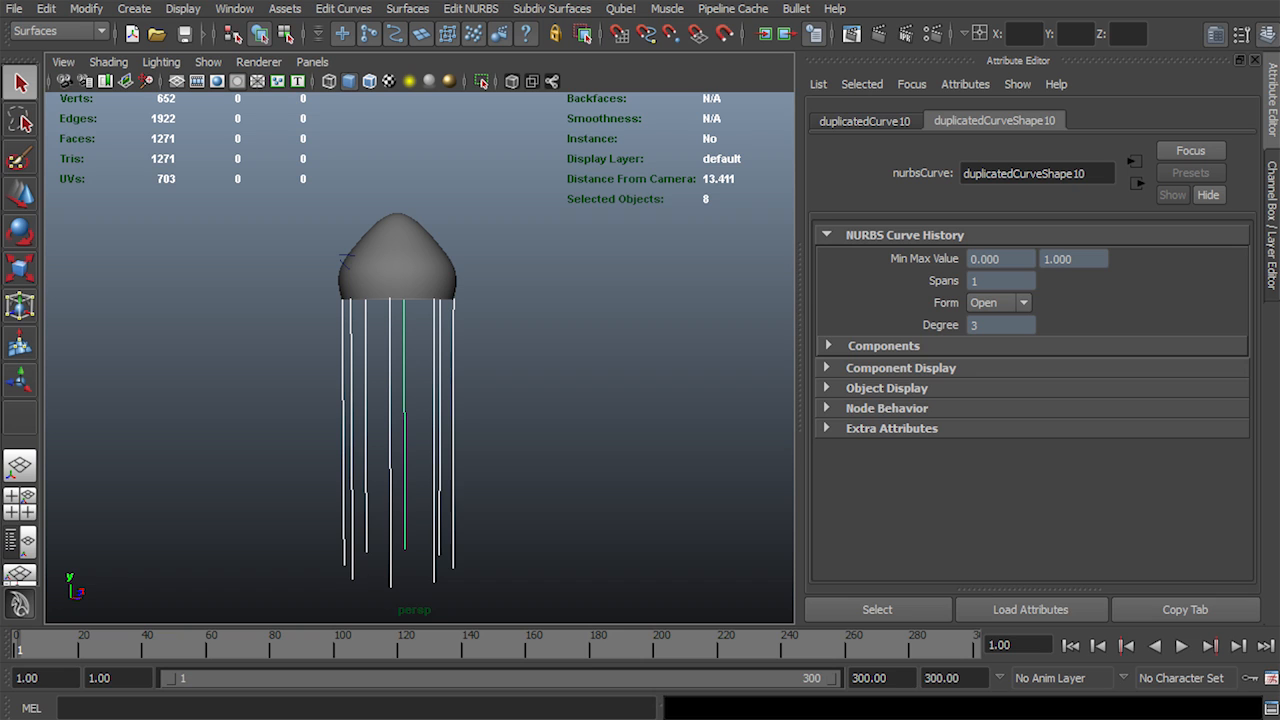
pyautogui.keyDown('alt'); pyautogui.moveTo(380, 400); pyautogui.dragTo(415, 400, button='right'); pyautogui.keyUp('alt')
pyautogui.keyDown('alt'); pyautogui.moveTo(415, 400); pyautogui.dragTo(433, 355, button='middle'); pyautogui.keyUp('alt')
pyautogui.click(60, 31)
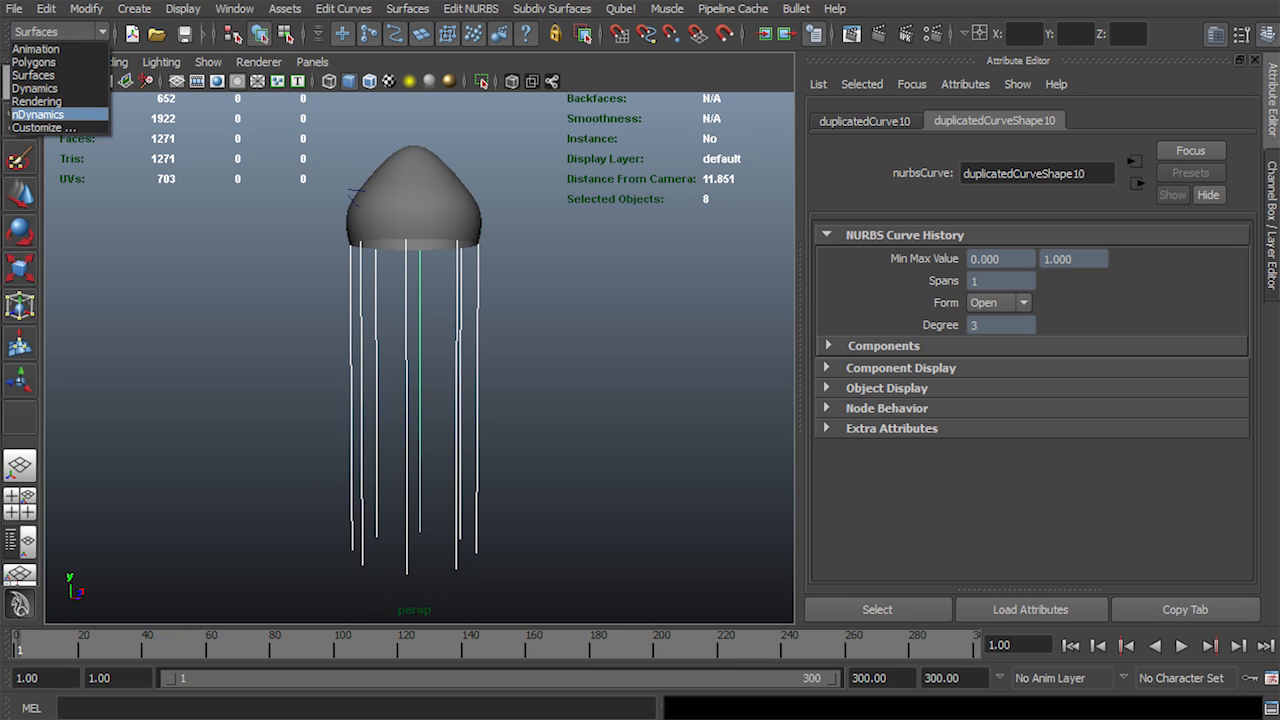
pyautogui.click(56, 114)
pyautogui.click(436, 8)
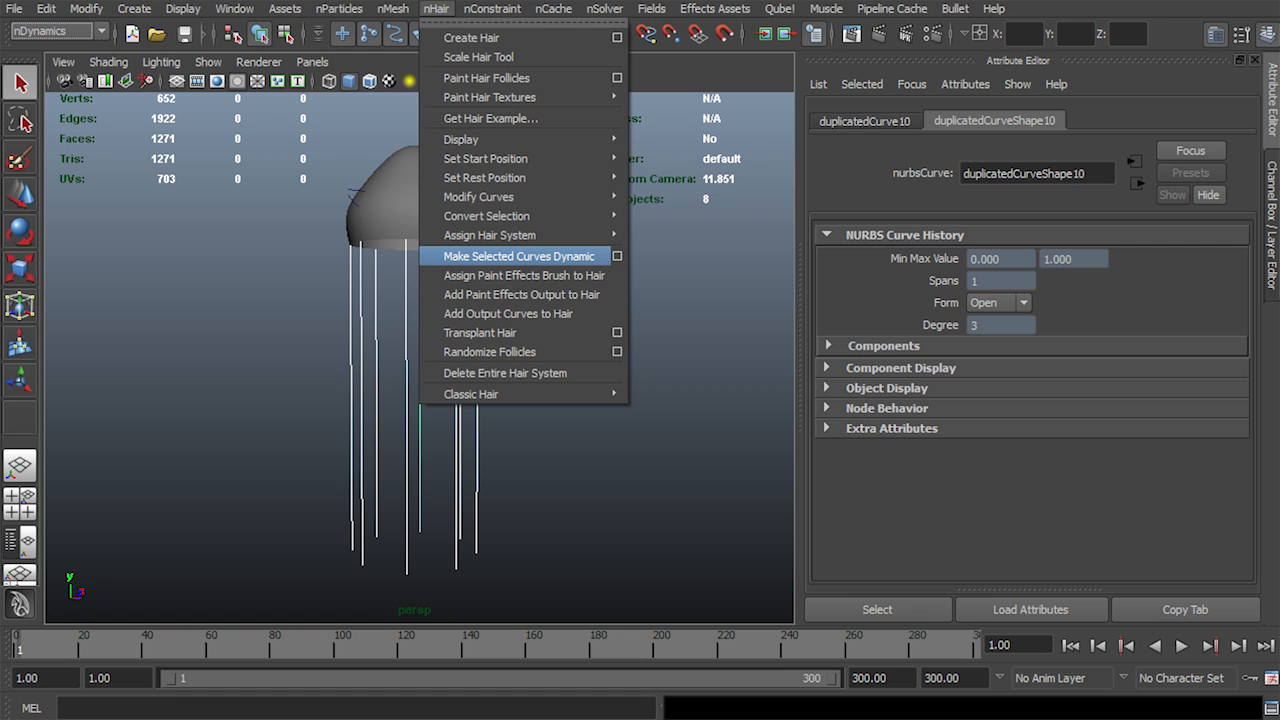
pyautogui.click(553, 9)
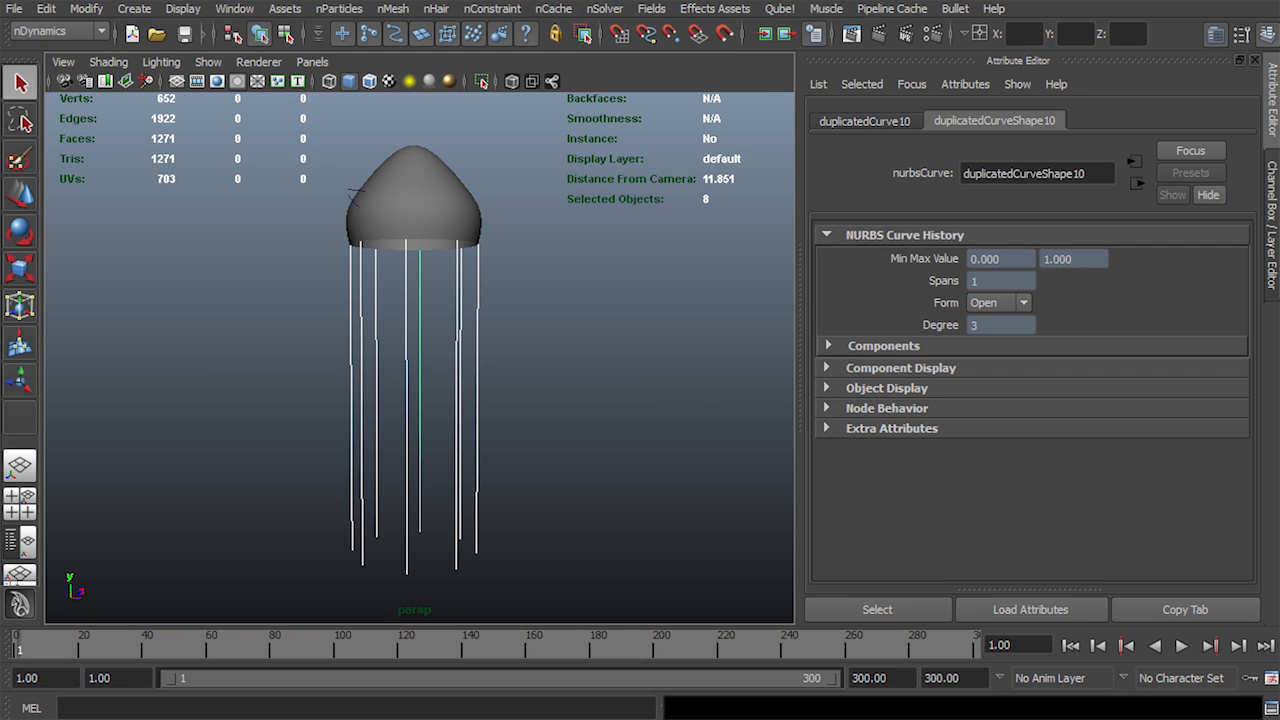
pyautogui.click(392, 9)
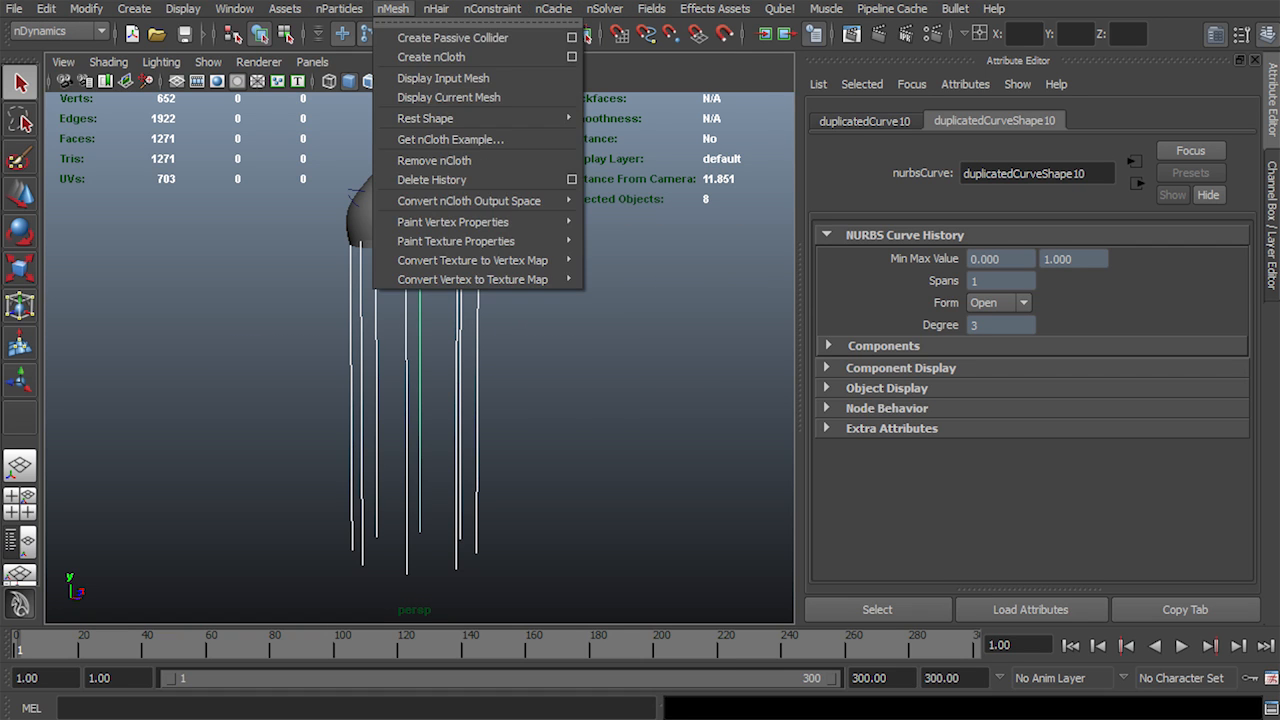
pyautogui.moveTo(540, 197)
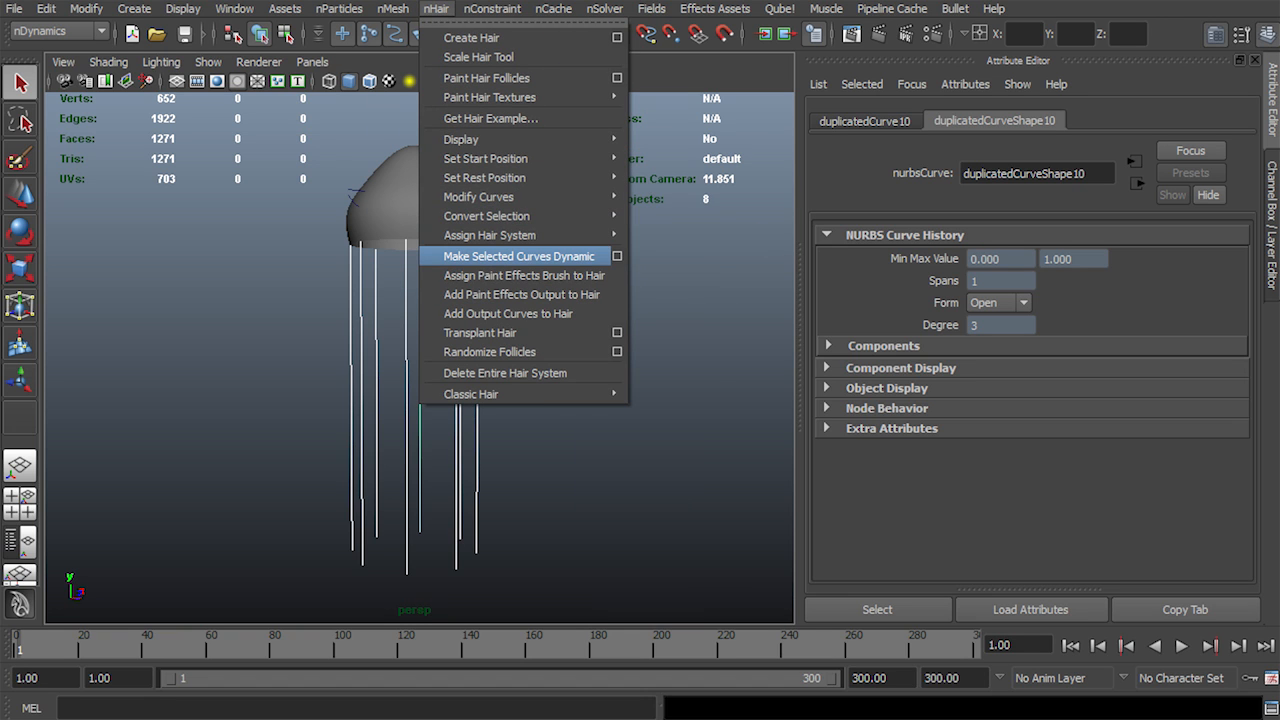
pyautogui.click(519, 256)
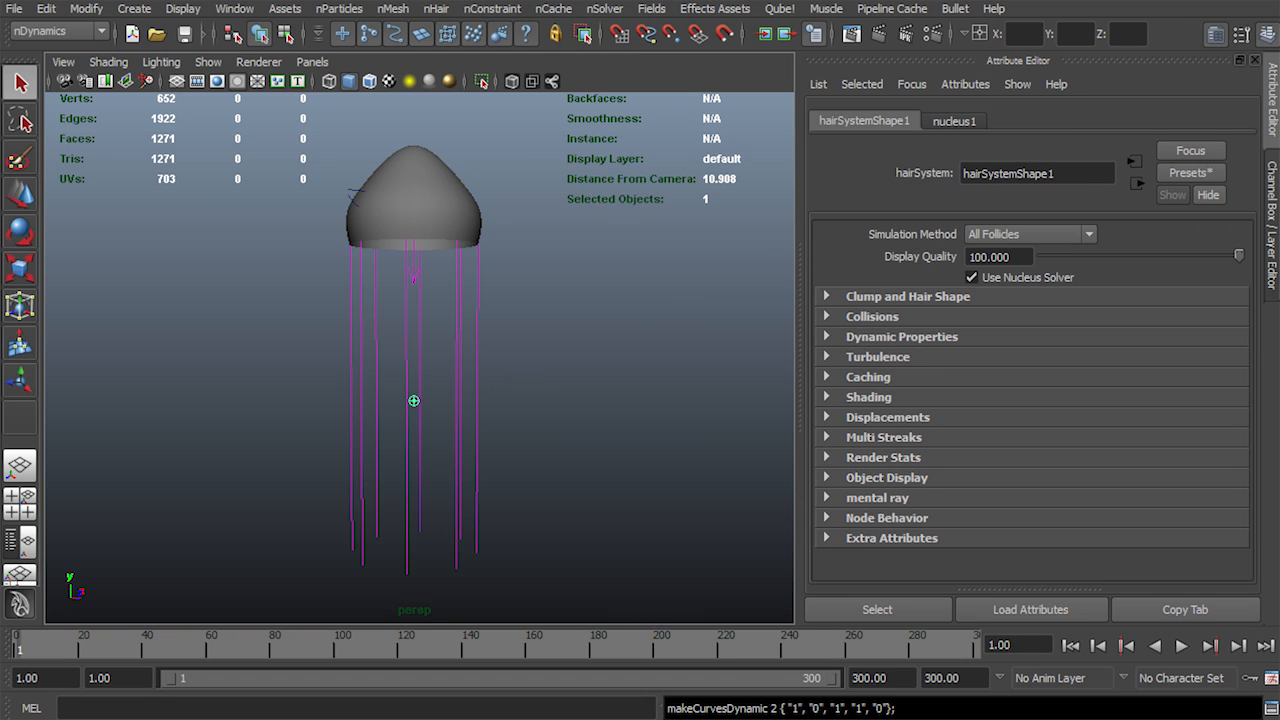
# Open the Outliner, narrow it clear of the jellyfish, and select hairSystem1 to view it in the viewport
pyautogui.click(234, 8)
pyautogui.click(262, 153)
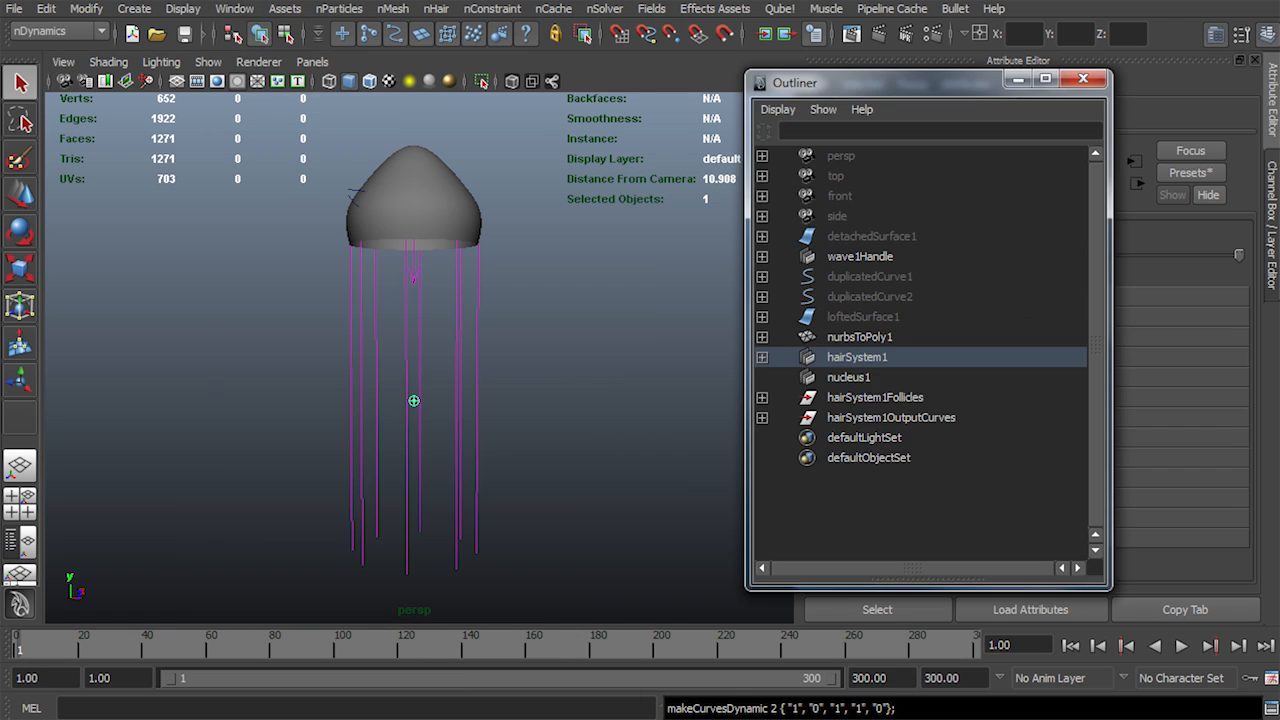
pyautogui.moveTo(800, 82); pyautogui.dragTo(70, 32)
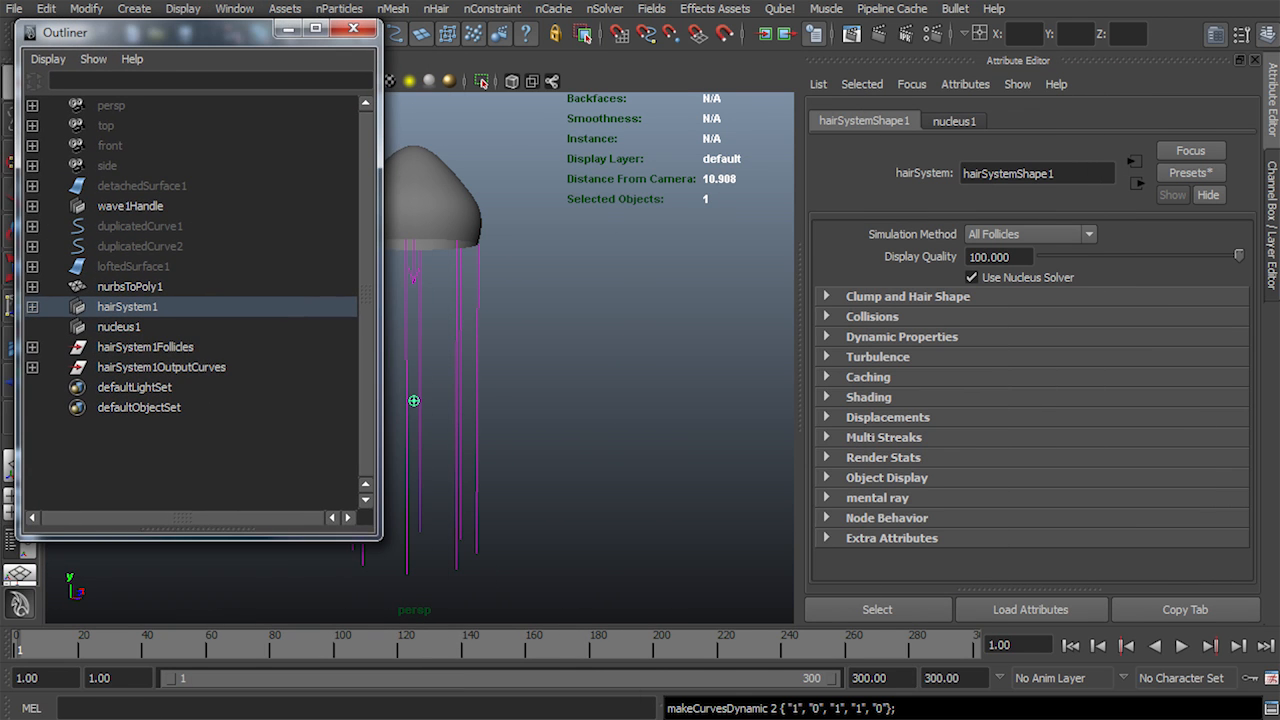
pyautogui.moveTo(381, 32); pyautogui.dragTo(277, 32)
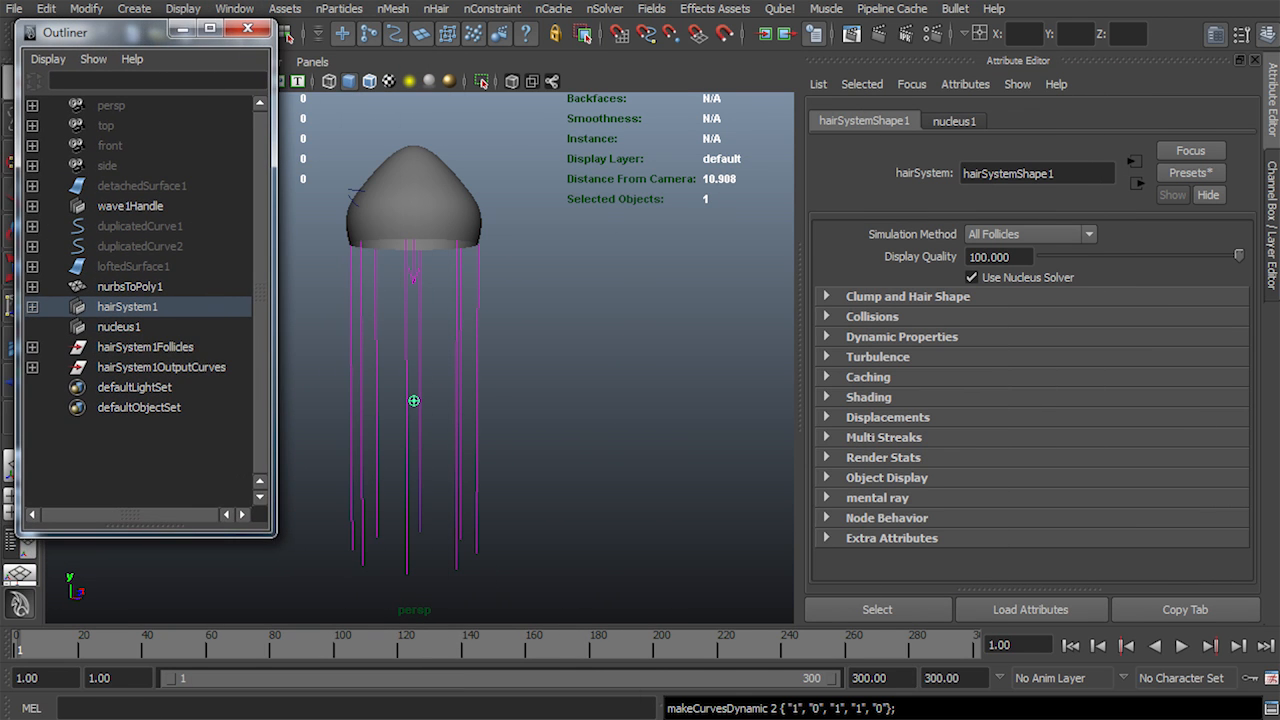
pyautogui.click(127, 306)
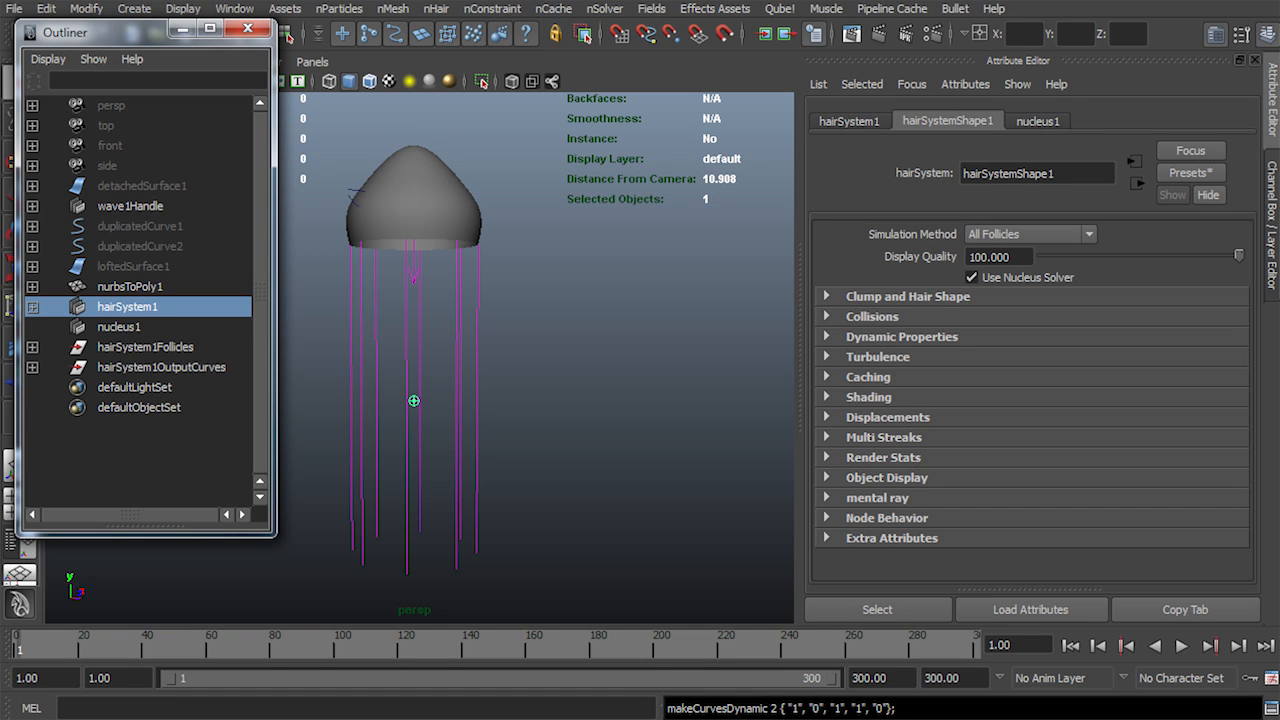
pyautogui.press('f')
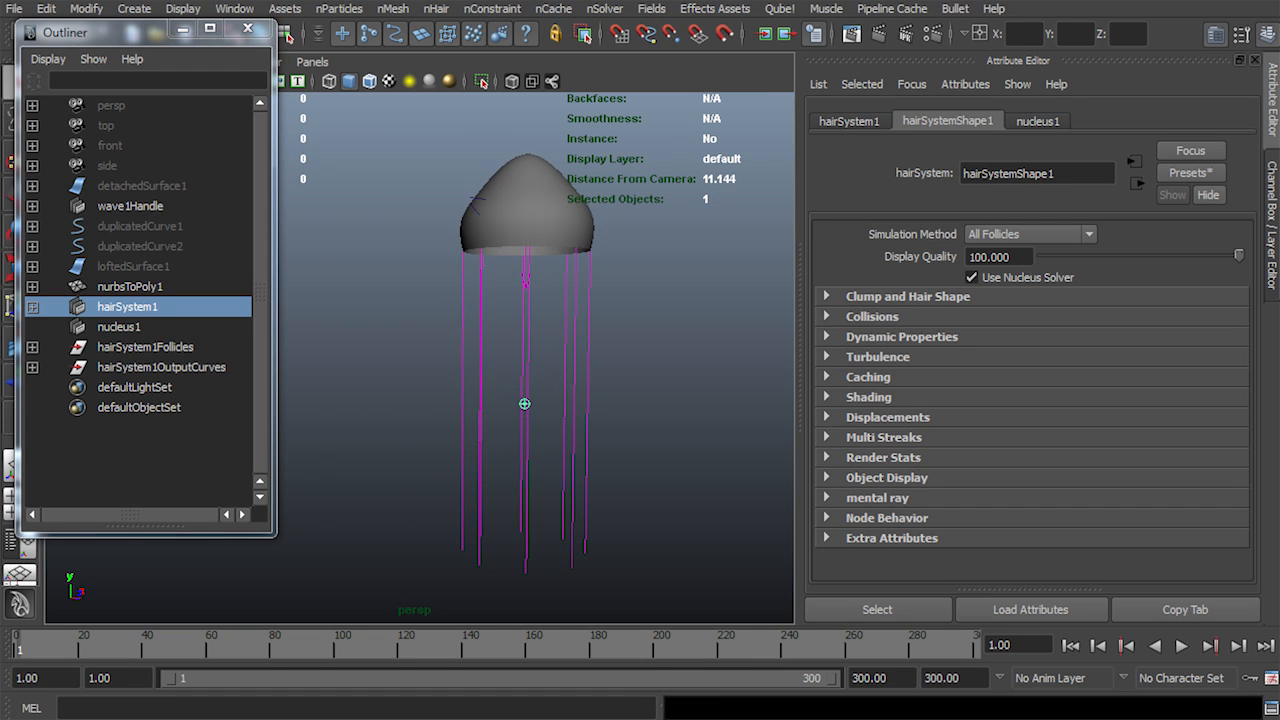
pyautogui.moveTo(520, 360)
pyautogui.keyDown('alt'); pyautogui.mouseDown()
pyautogui.moveTo(468, 360)
pyautogui.moveTo(510, 360)
pyautogui.mouseUp(); pyautogui.keyUp('alt')
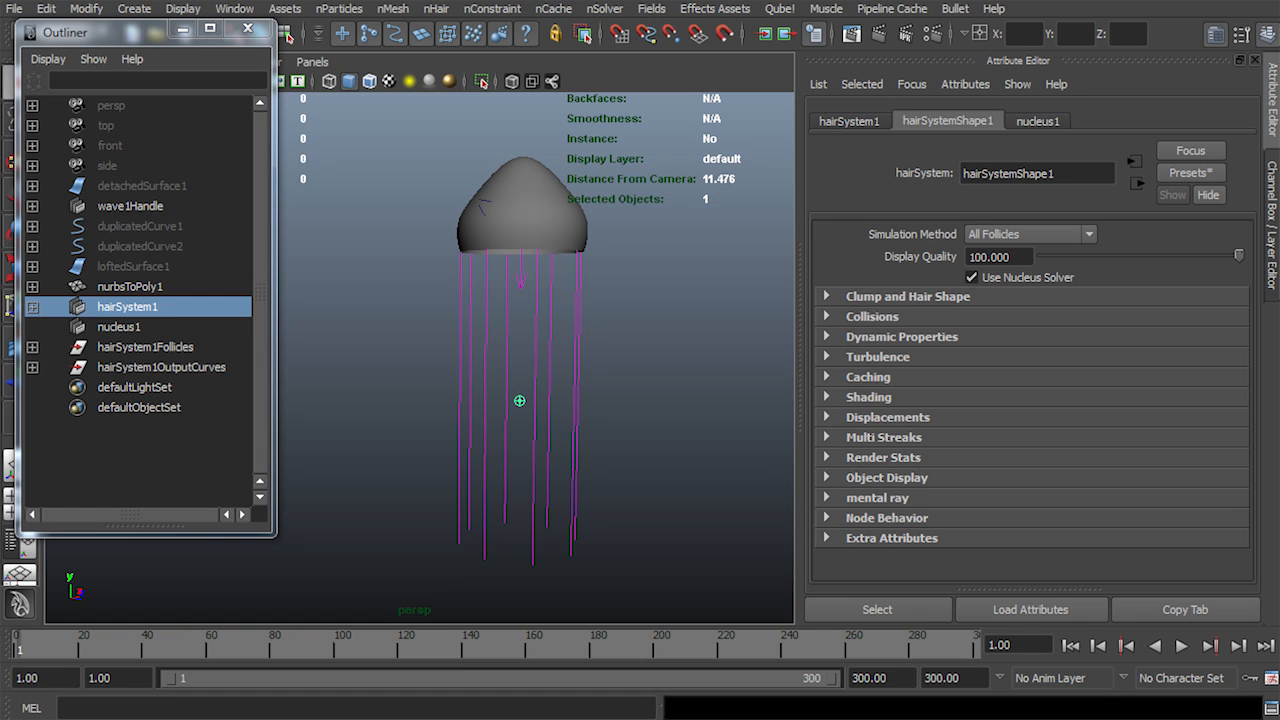
# Select nucleus1 and examine its gravity, wind and solver attributes
pyautogui.click(119, 327)
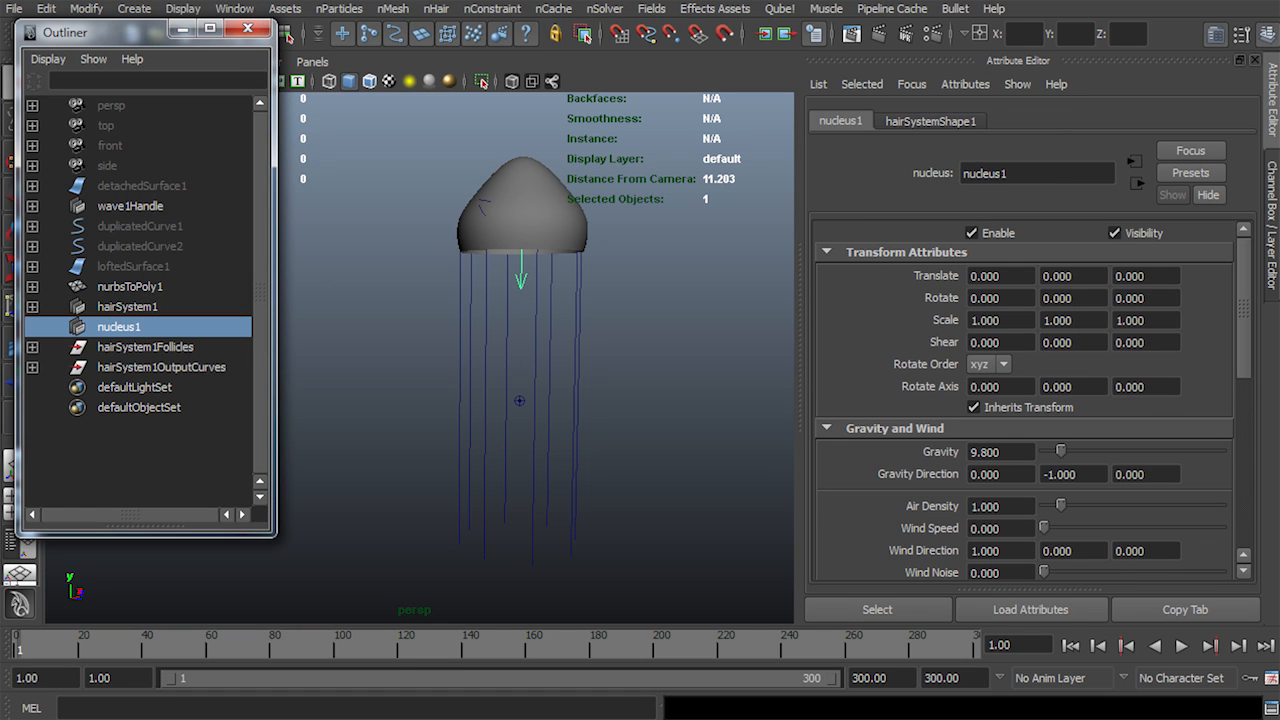
pyautogui.scroll(-8, 1020, 400)
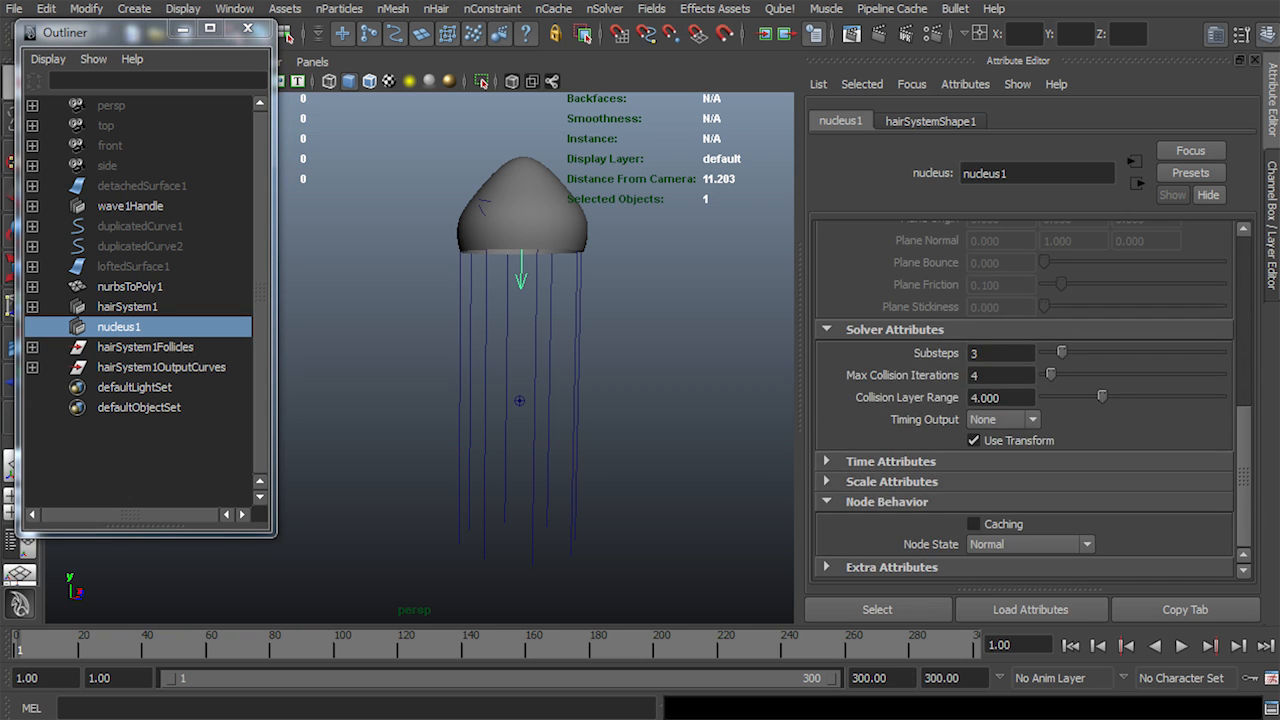
pyautogui.scroll(8, 1020, 400)
pyautogui.scroll(-10, 1020, 400)
pyautogui.scroll(10, 1020, 400)
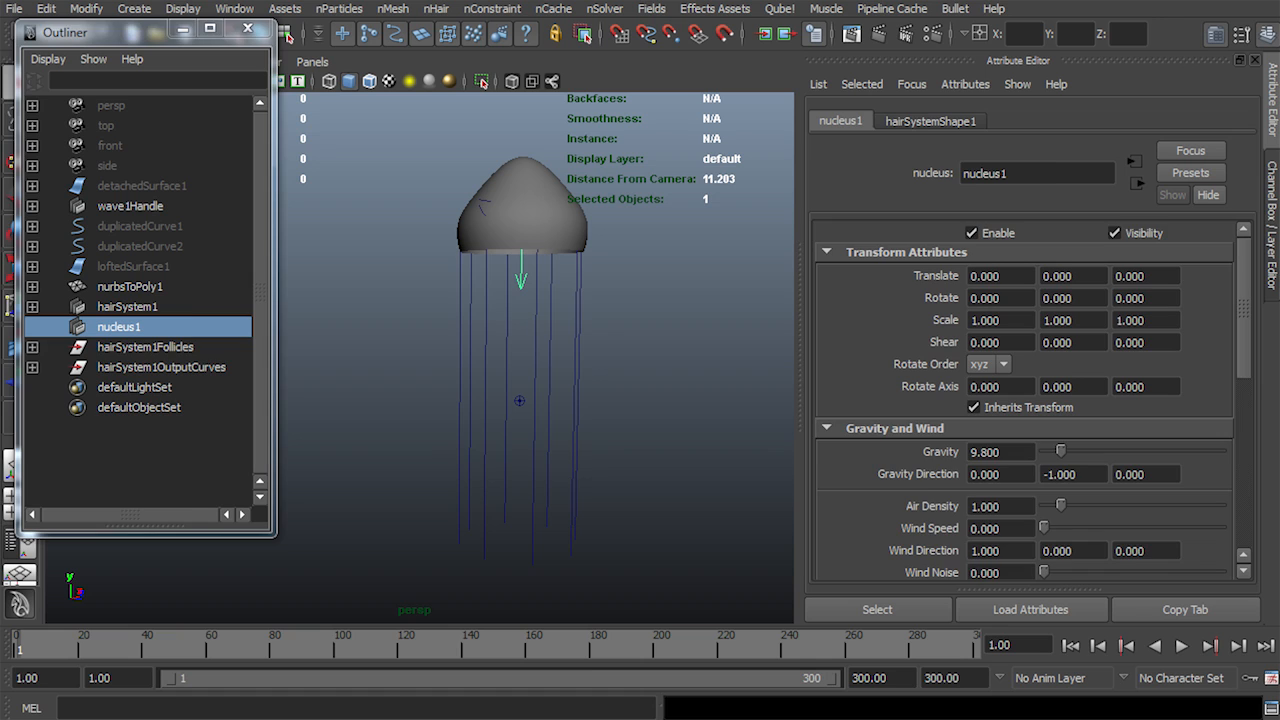
# Expand the hairSystem1Follicles and hairSystem1OutputCurves groups and select the eight output curves to identify them in the viewport
pyautogui.click(145, 347)
pyautogui.click(32, 347)
pyautogui.click(32, 347)
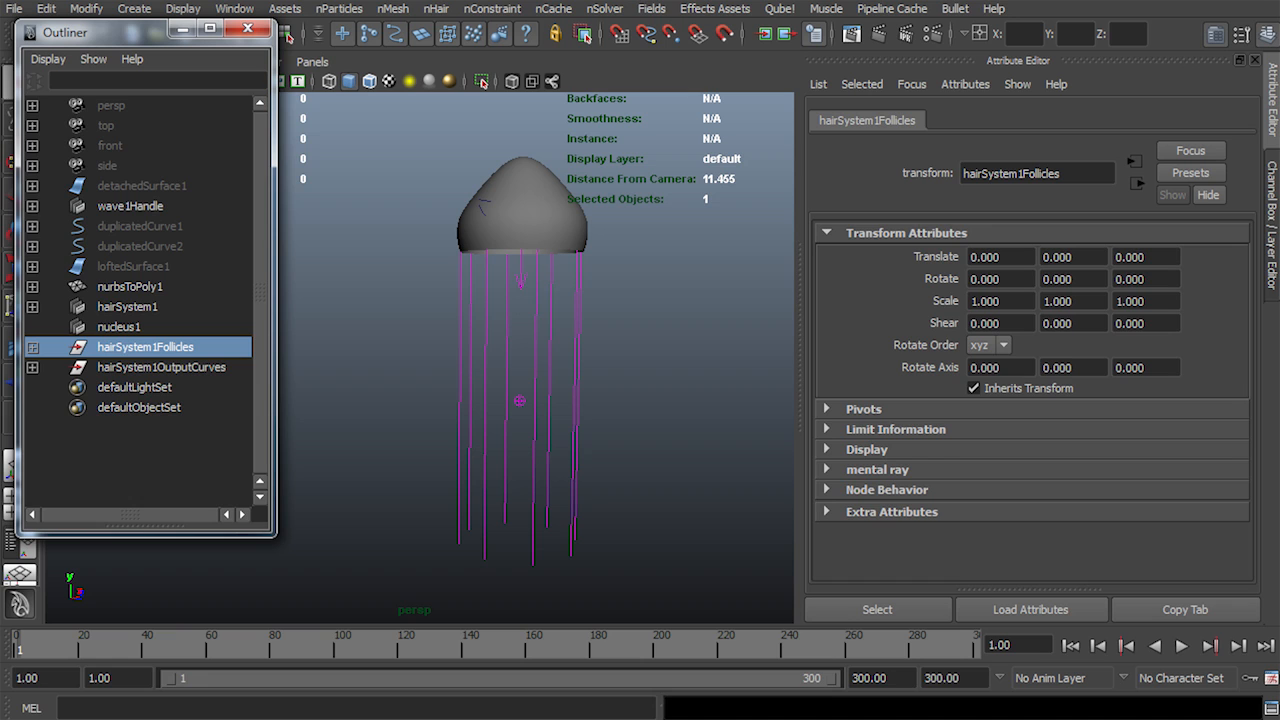
pyautogui.click(33, 347)
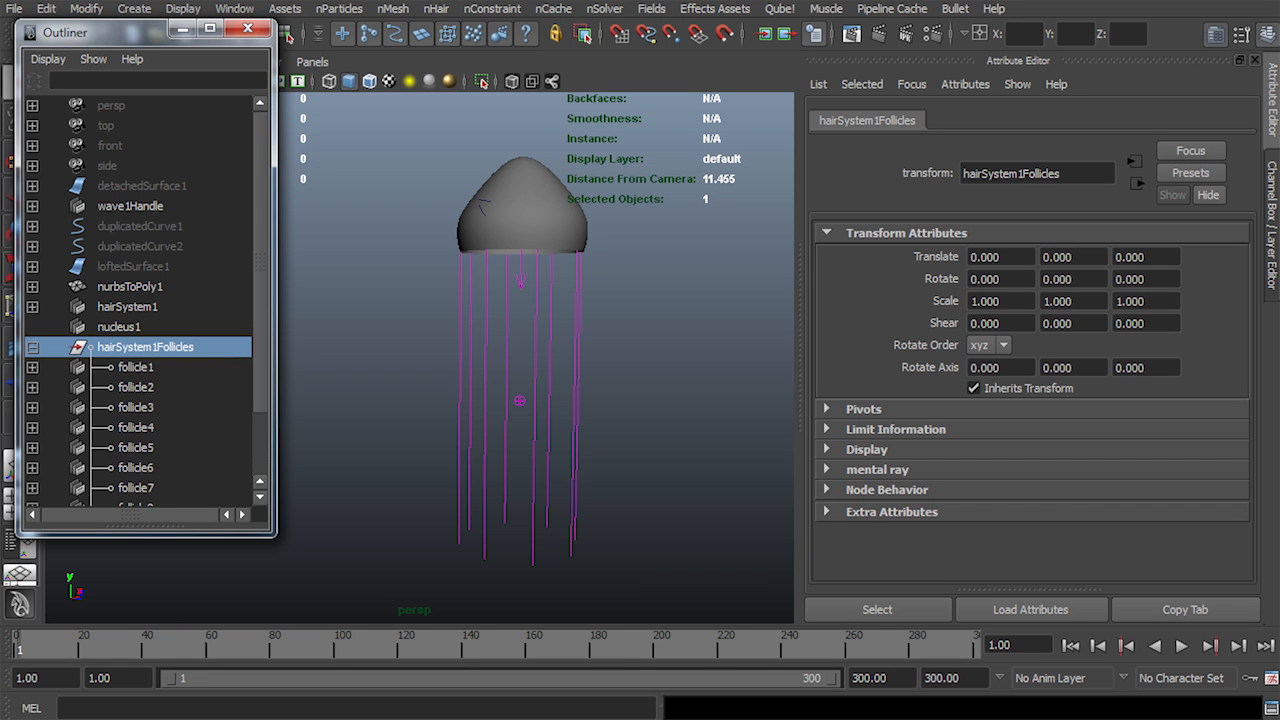
pyautogui.scroll(-2, 140, 300)
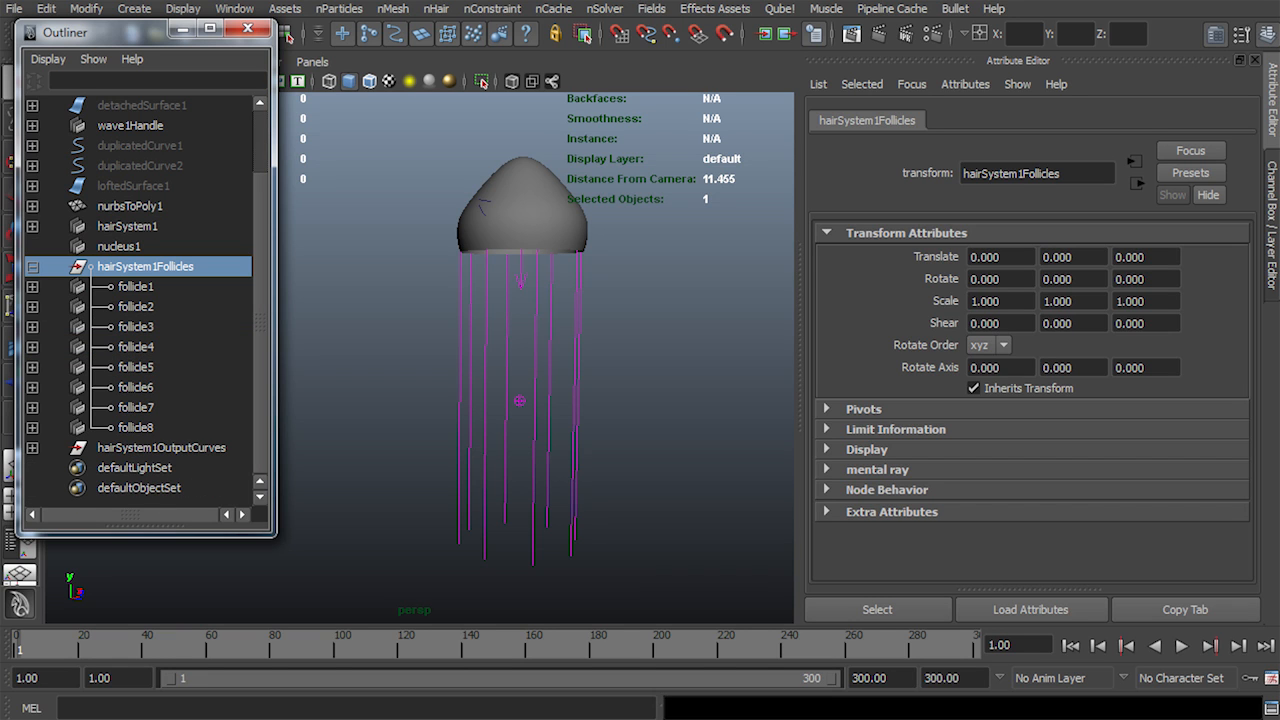
pyautogui.click(33, 447)
pyautogui.scroll(-4, 140, 300)
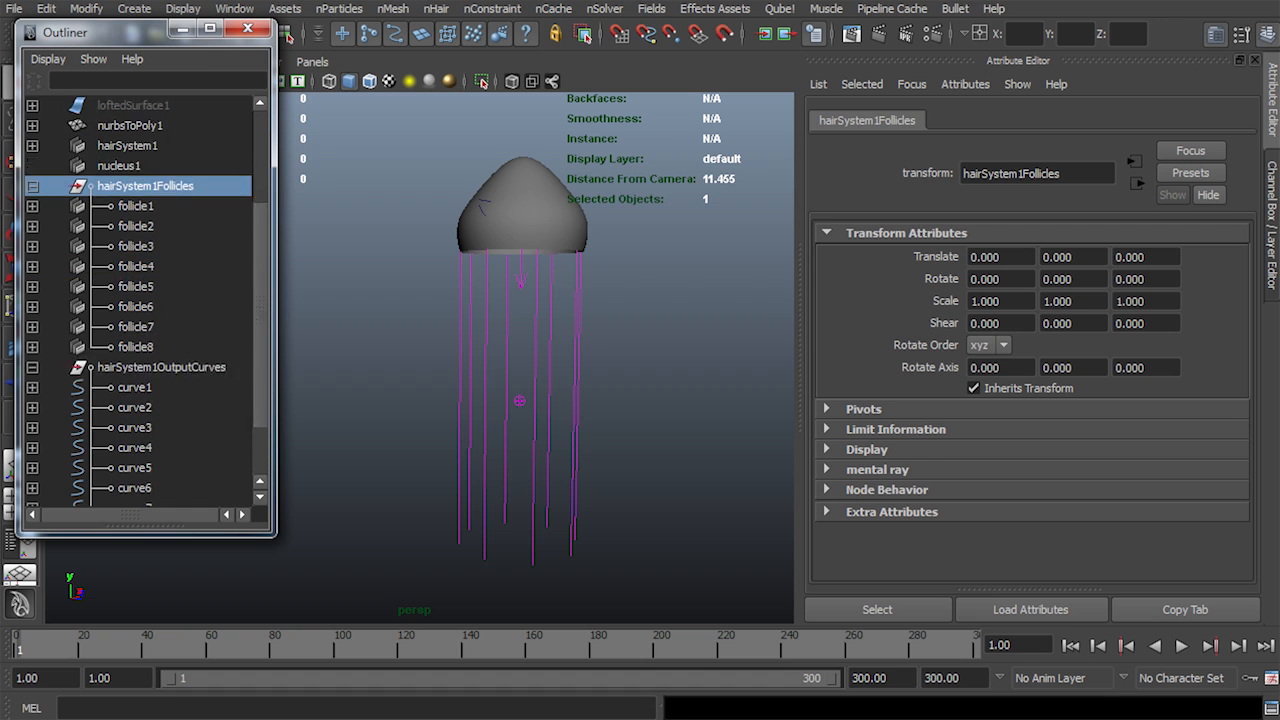
pyautogui.moveTo(135, 447)
pyautogui.mouseDown()
pyautogui.moveTo(135, 306)
pyautogui.moveTo(135, 447)
pyautogui.mouseUp()
pyautogui.click(160, 287)
pyautogui.scroll(2, 140, 300)
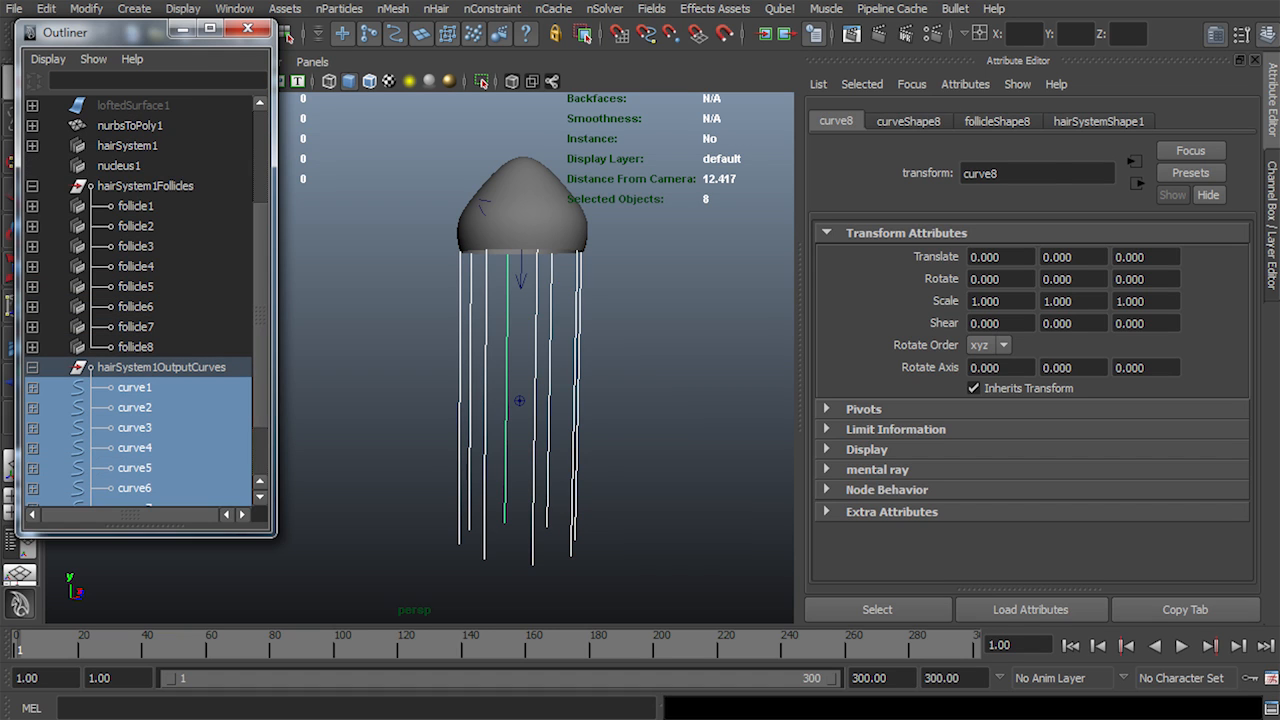
# Select follicle1 through follicle8, play the animation to check the hair simulation, and return to frame 1
pyautogui.click(145, 186)
pyautogui.moveTo(135, 206); pyautogui.dragTo(135, 346)
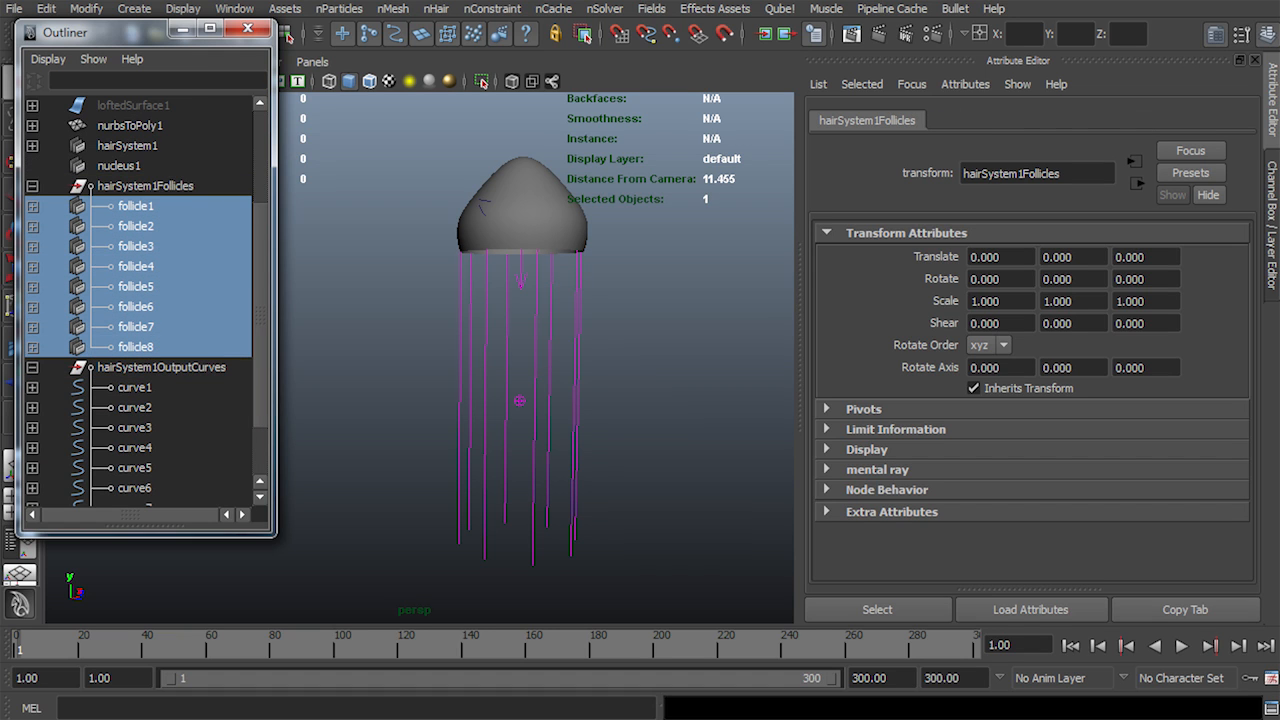
pyautogui.click(1181, 646)
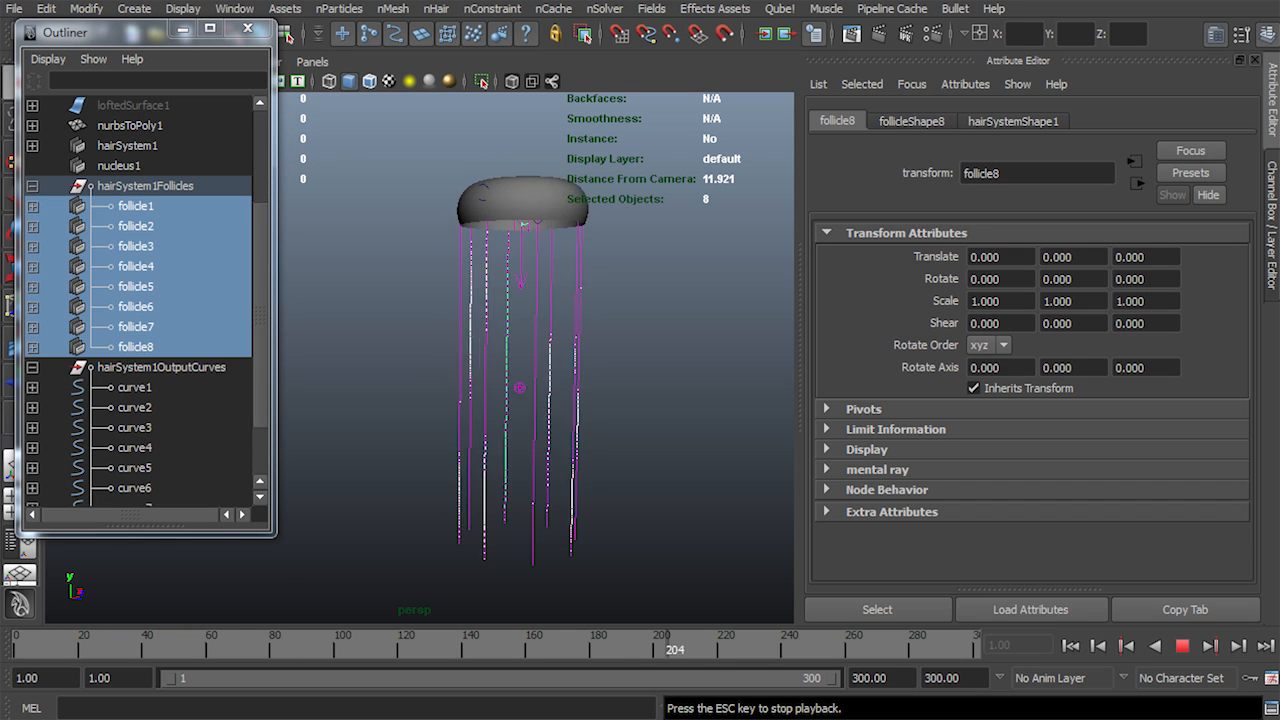
pyautogui.press('Escape')
pyautogui.click(1070, 646)
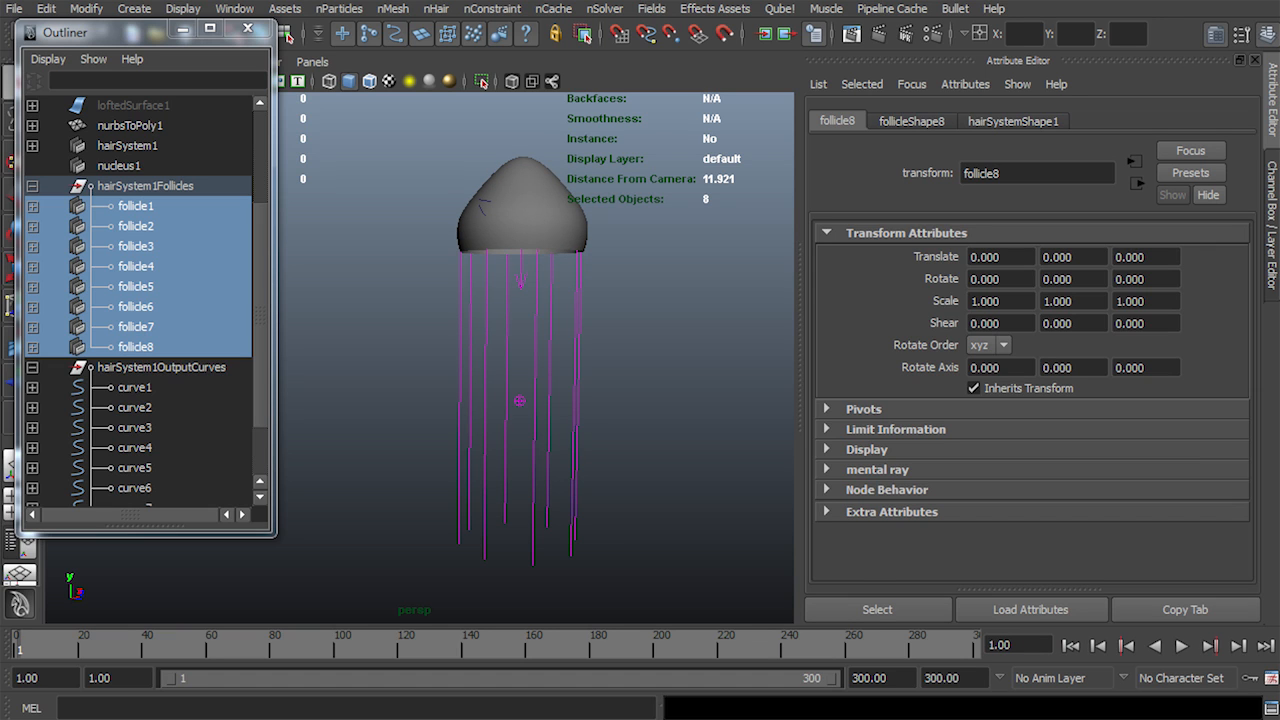
# Set Point Lock to No Attach for all eight selected follicles at once
pyautogui.click(1272, 226)
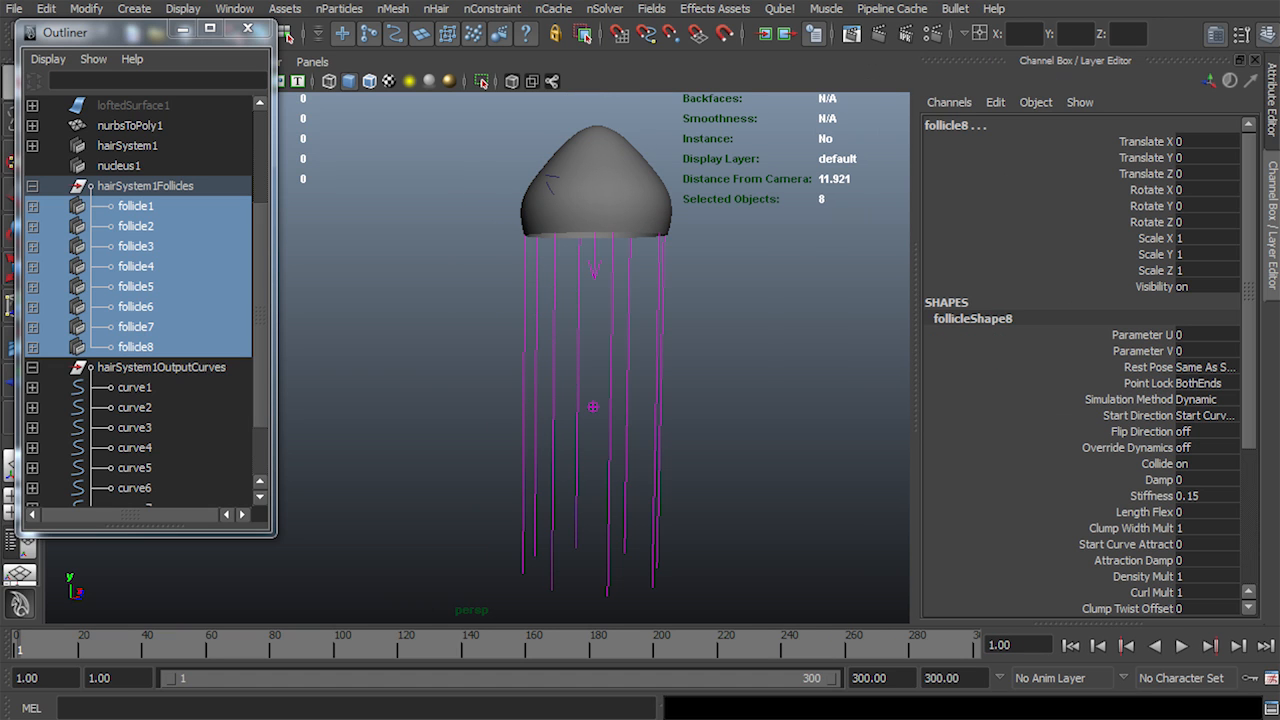
pyautogui.scroll(-3, 1082, 366)
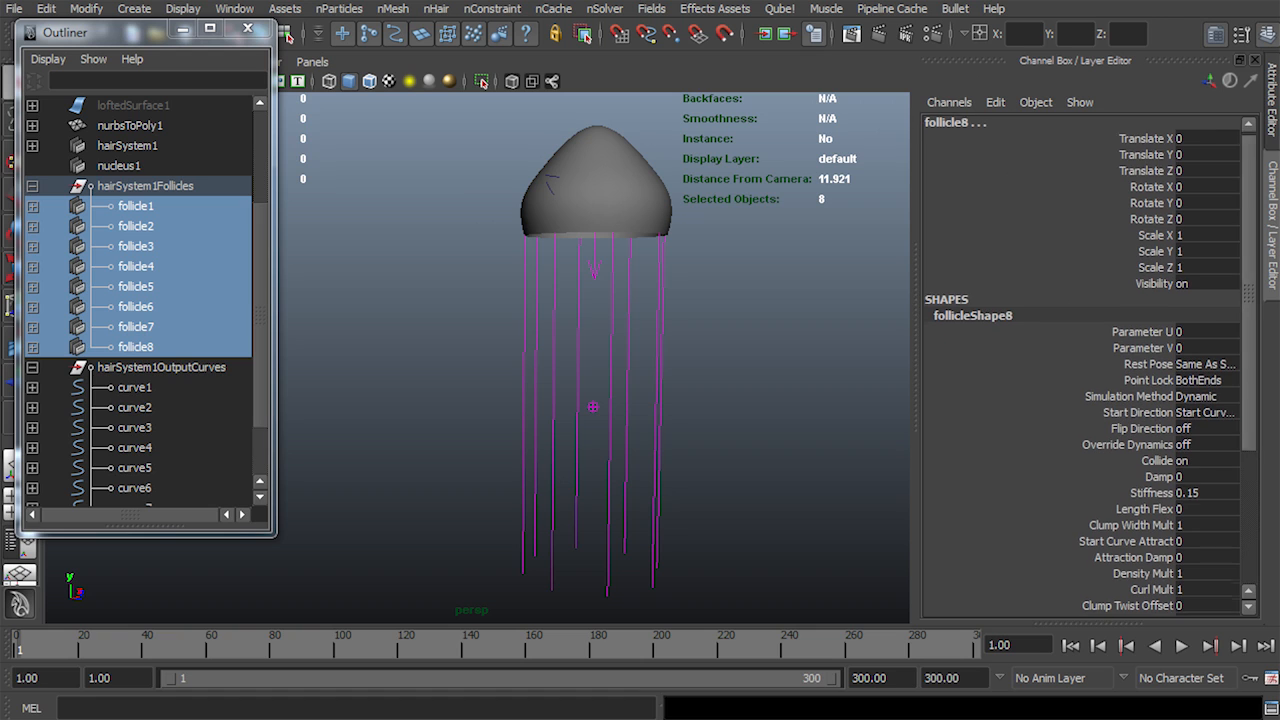
pyautogui.click(1272, 100)
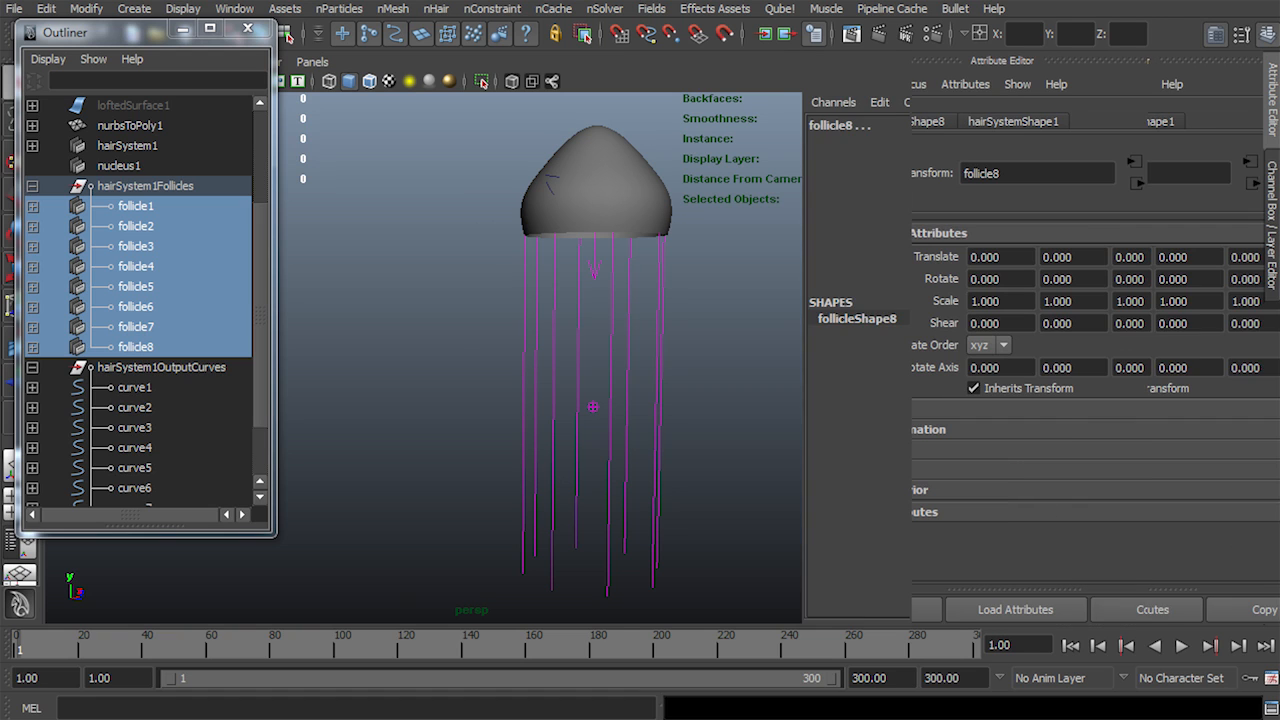
pyautogui.click(911, 121)
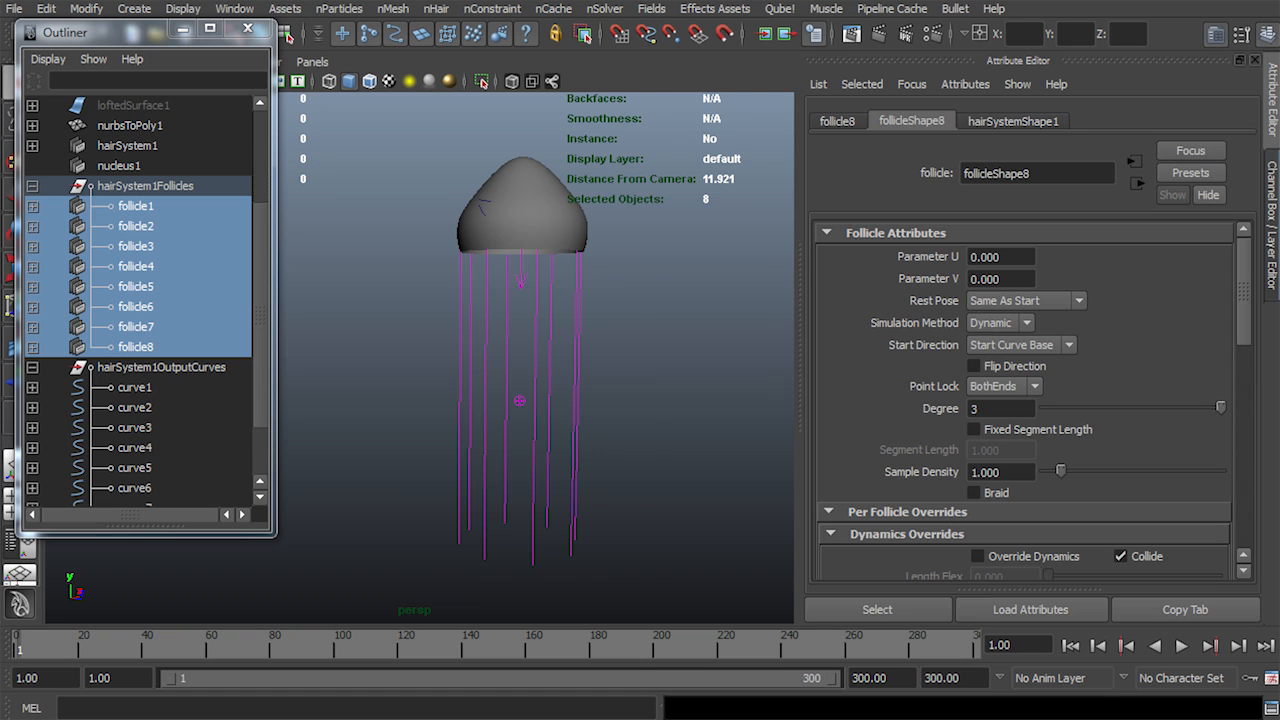
pyautogui.click(1274, 215)
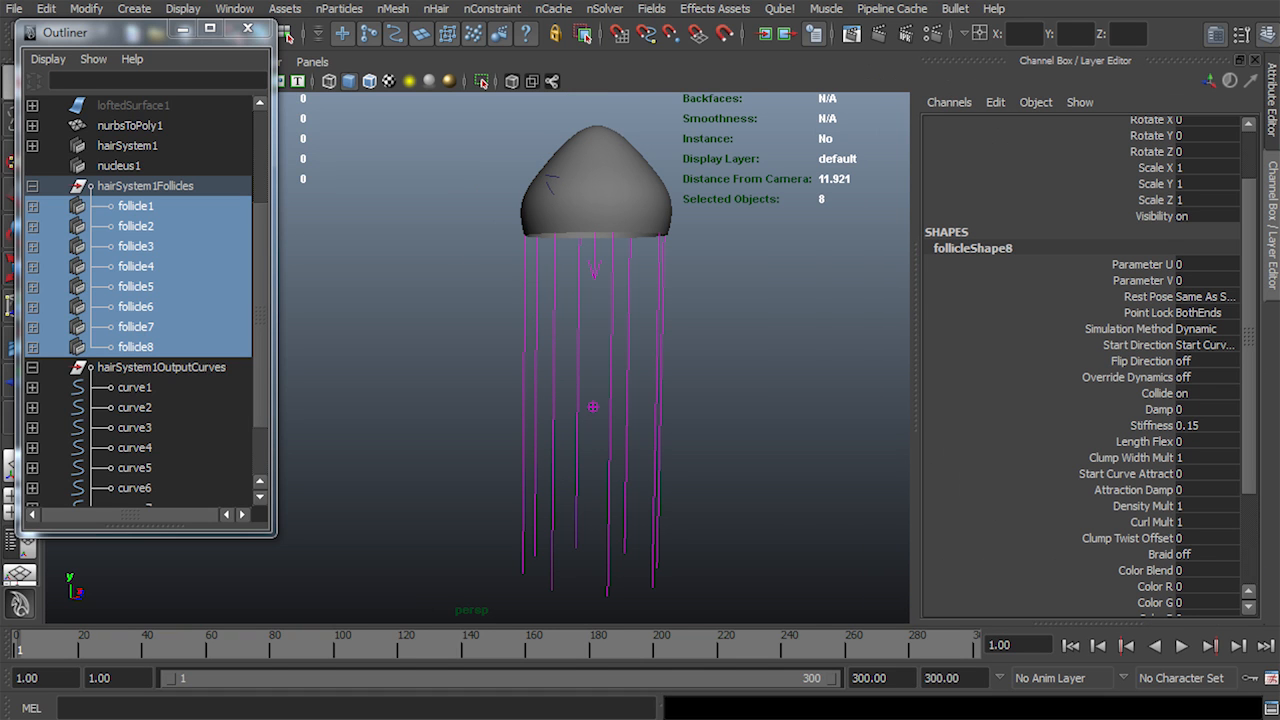
pyautogui.scroll(-3, 1080, 360)
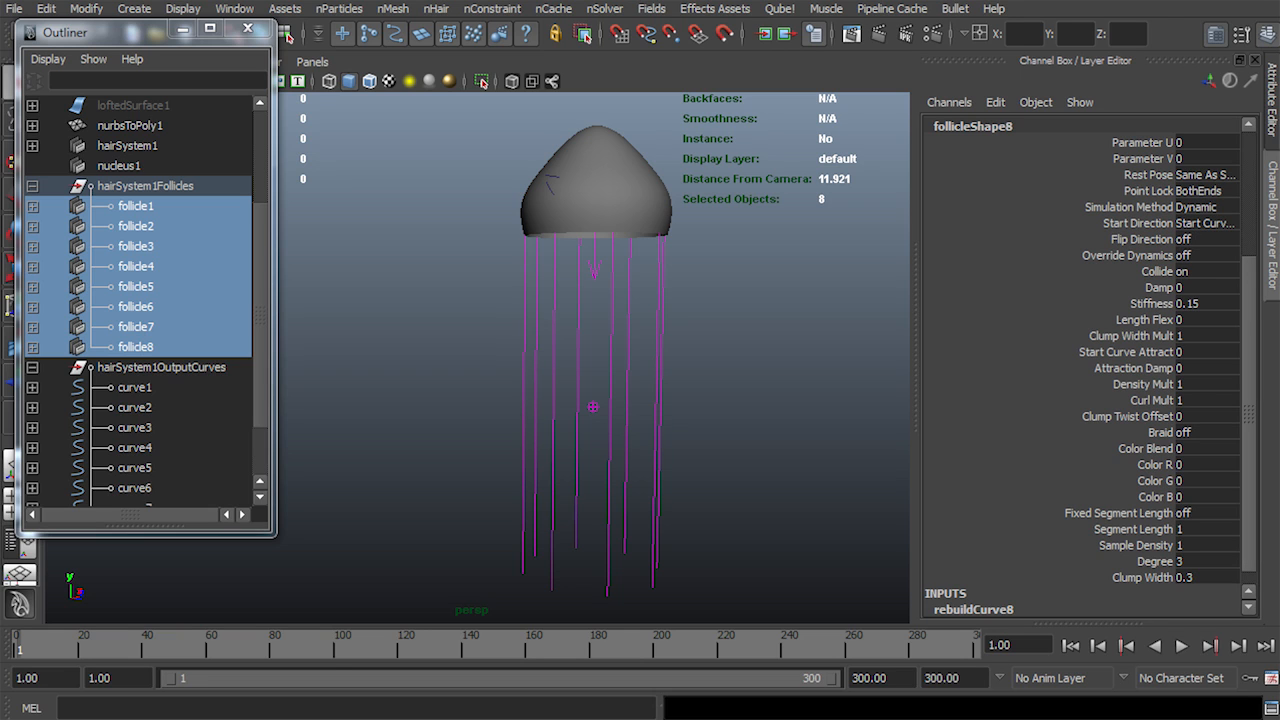
pyautogui.scroll(3, 1080, 360)
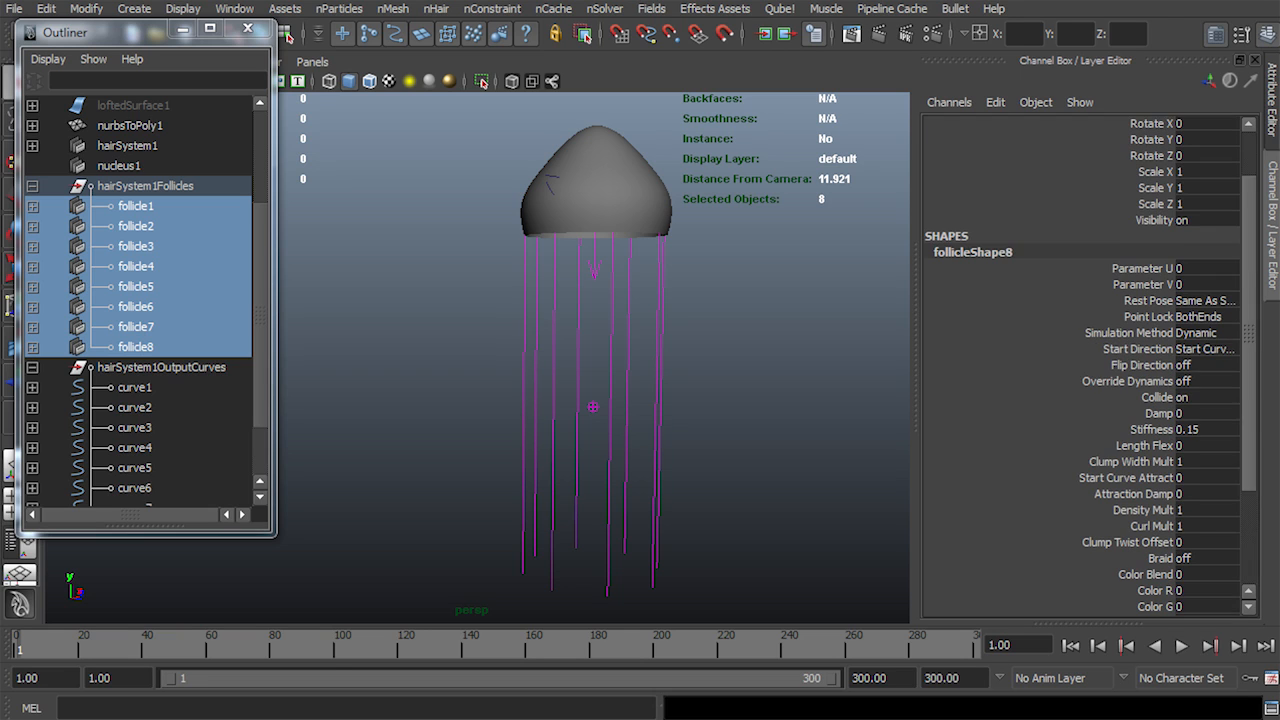
pyautogui.scroll(-1, 1080, 360)
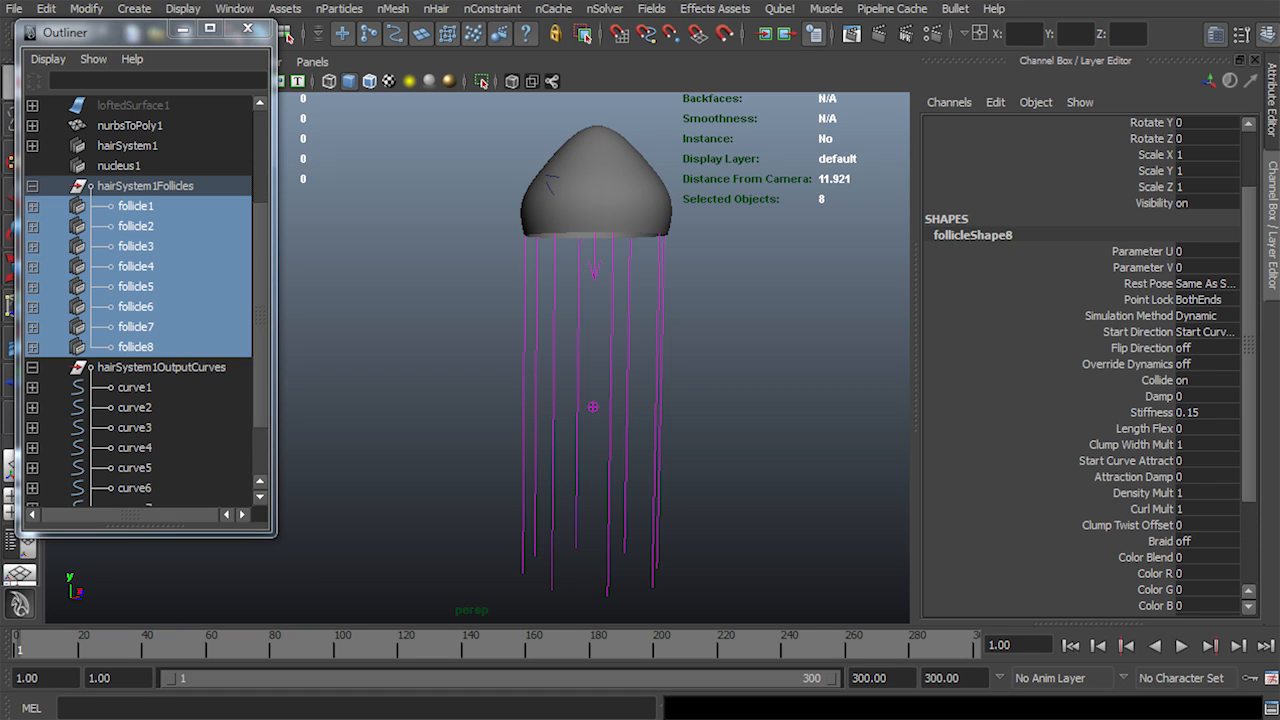
pyautogui.click(1148, 300)
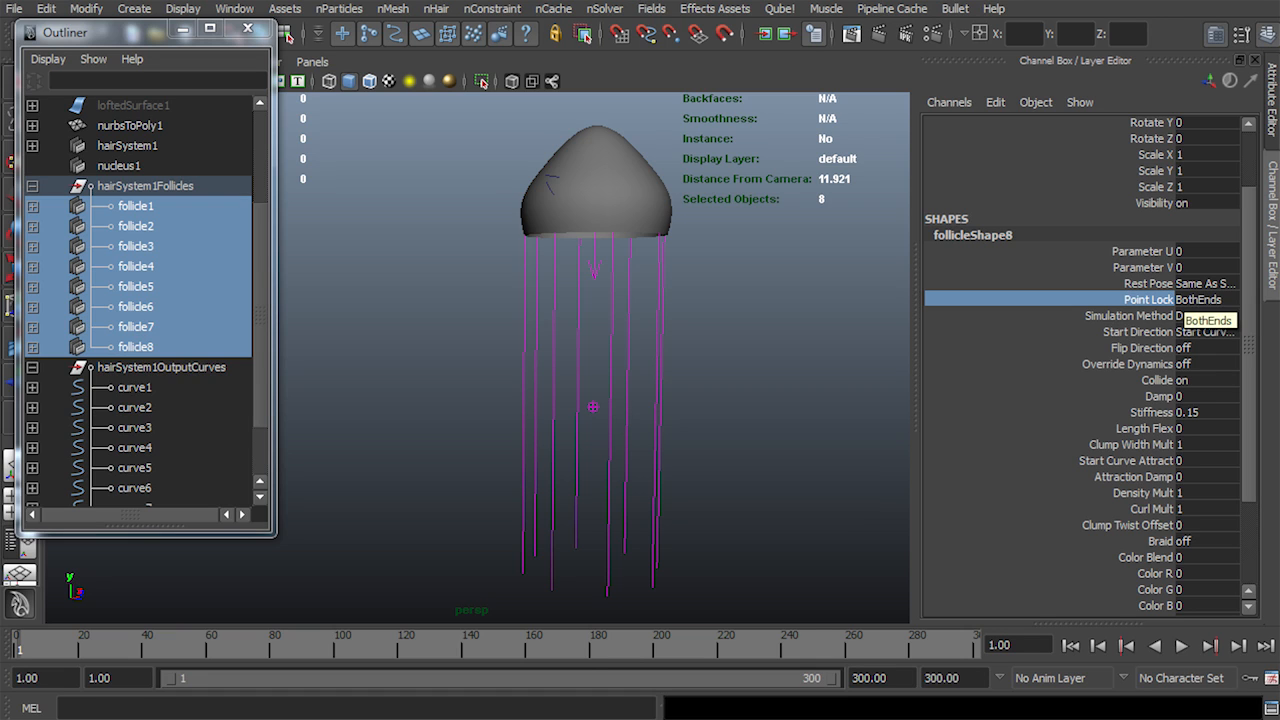
pyautogui.click(1198, 300)
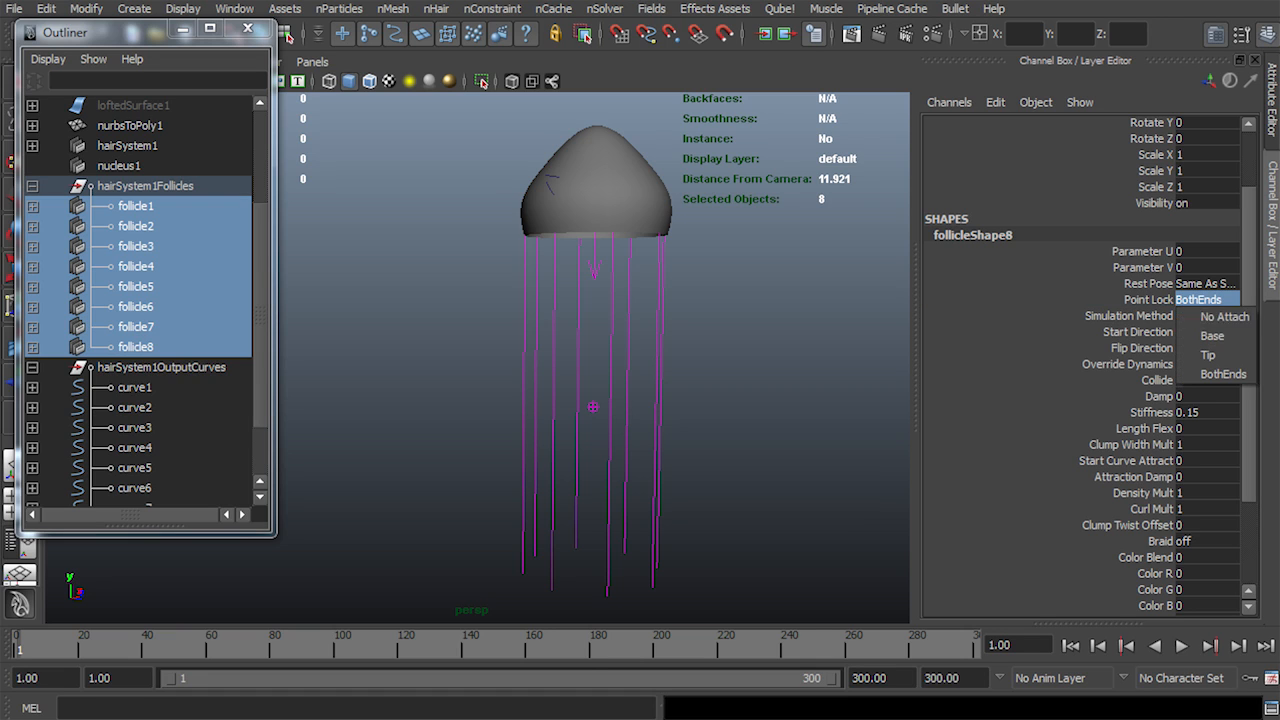
pyautogui.click(1224, 316)
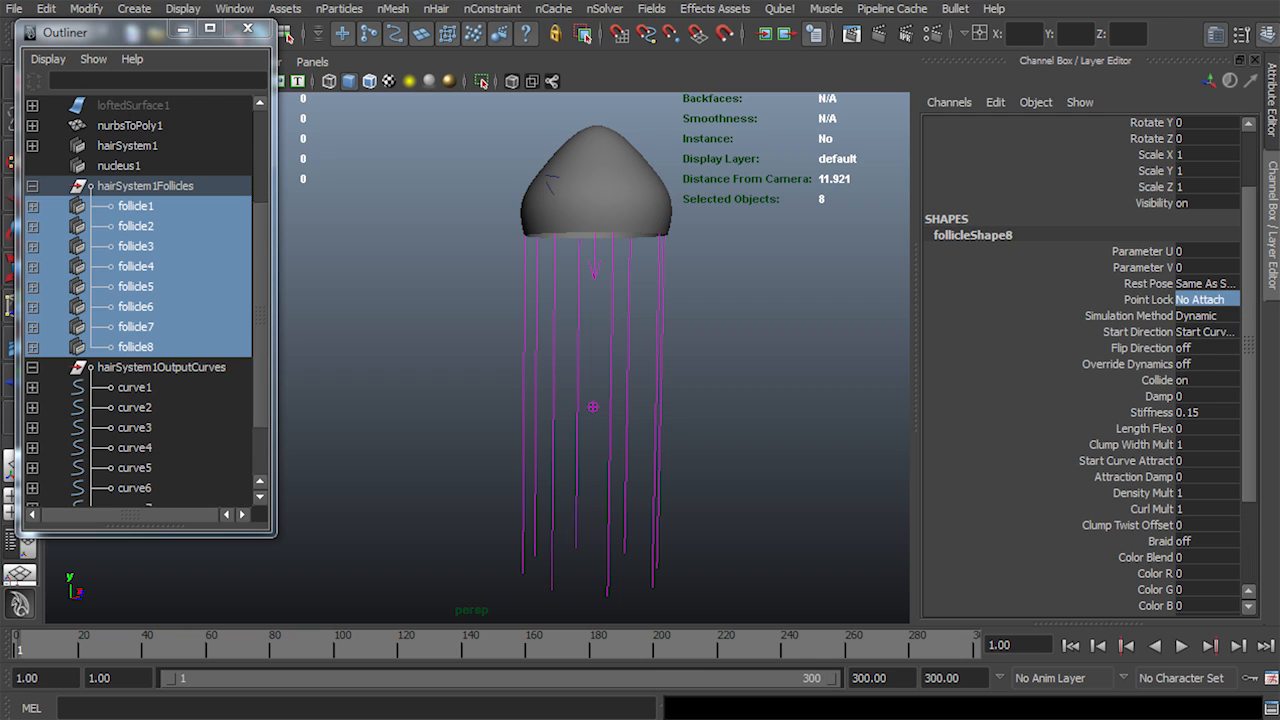
# Play the animation from frame 1 to check how the tentacle curves simulate with No Attach, and return to the first frame
pyautogui.hotkey('alt', 'v')
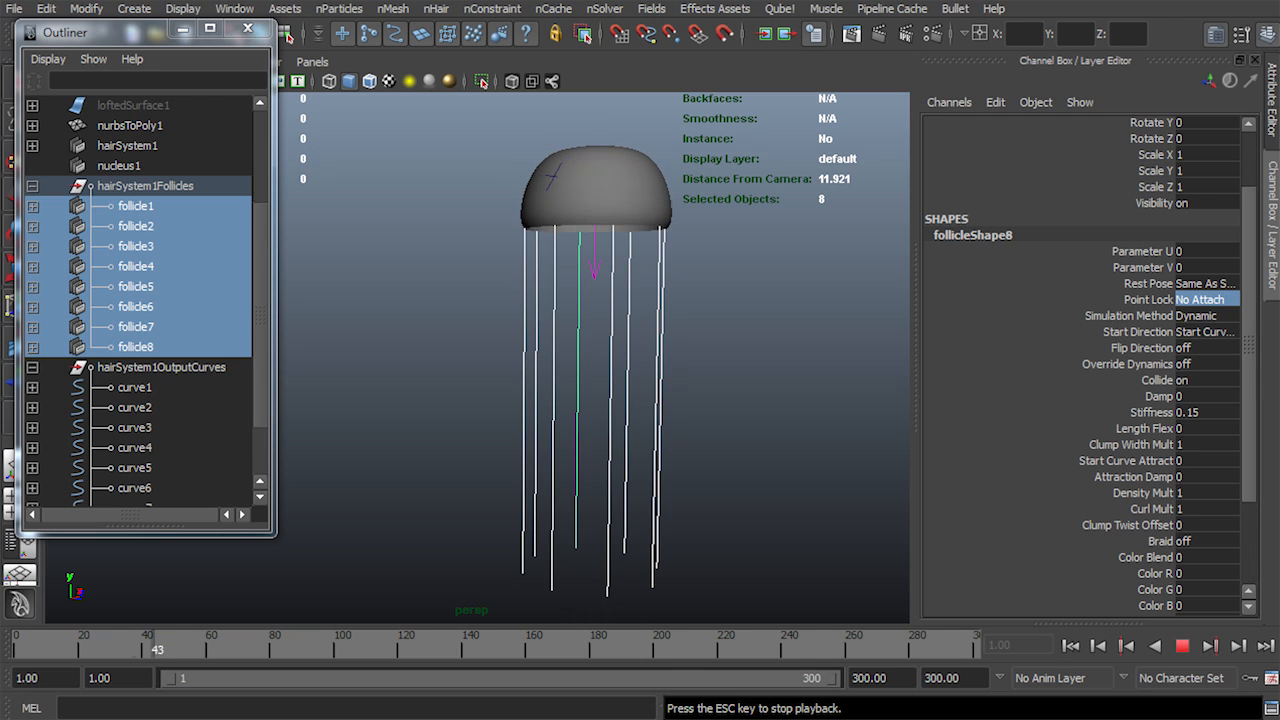
pyautogui.press('Escape')
pyautogui.keyDown('alt'); pyautogui.moveTo(580, 360); pyautogui.dragTo(460, 360, button='right'); pyautogui.keyUp('alt')
pyautogui.keyDown('alt'); pyautogui.moveTo(534, 340); pyautogui.dragTo(580, 308, button='middle'); pyautogui.keyUp('alt')
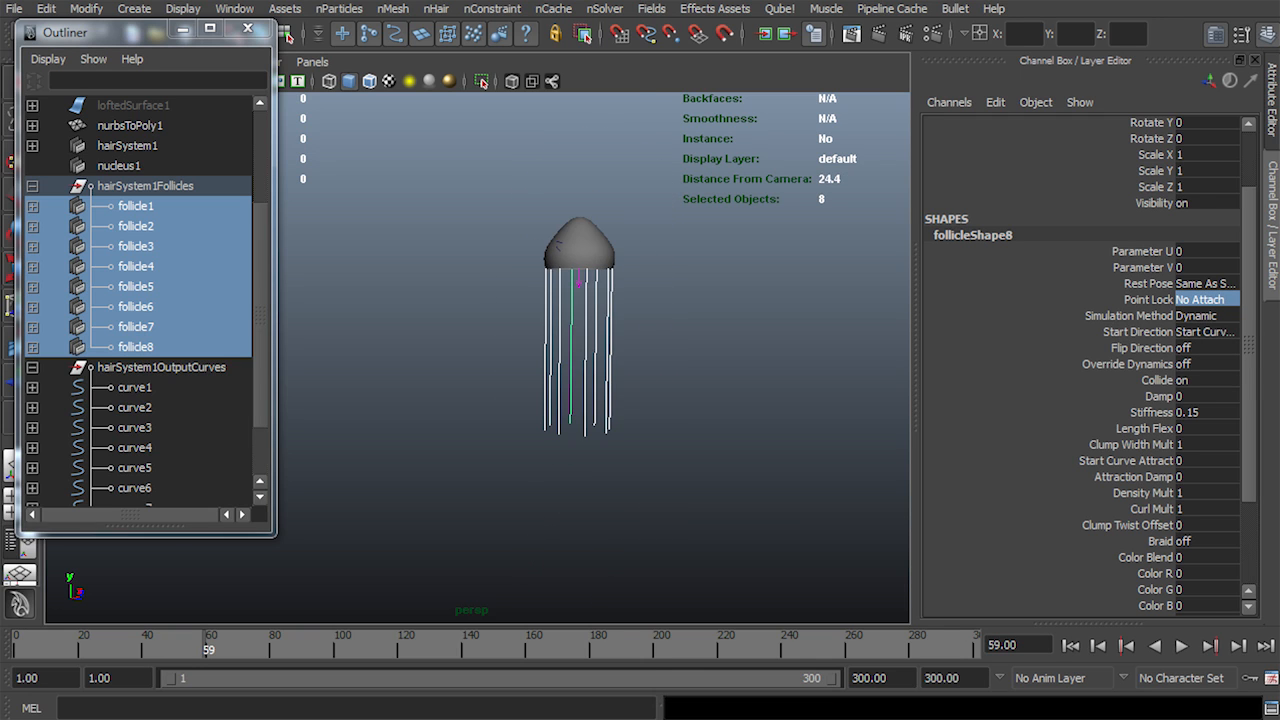
pyautogui.click(1071, 646)
pyautogui.hotkey('alt', 'v')
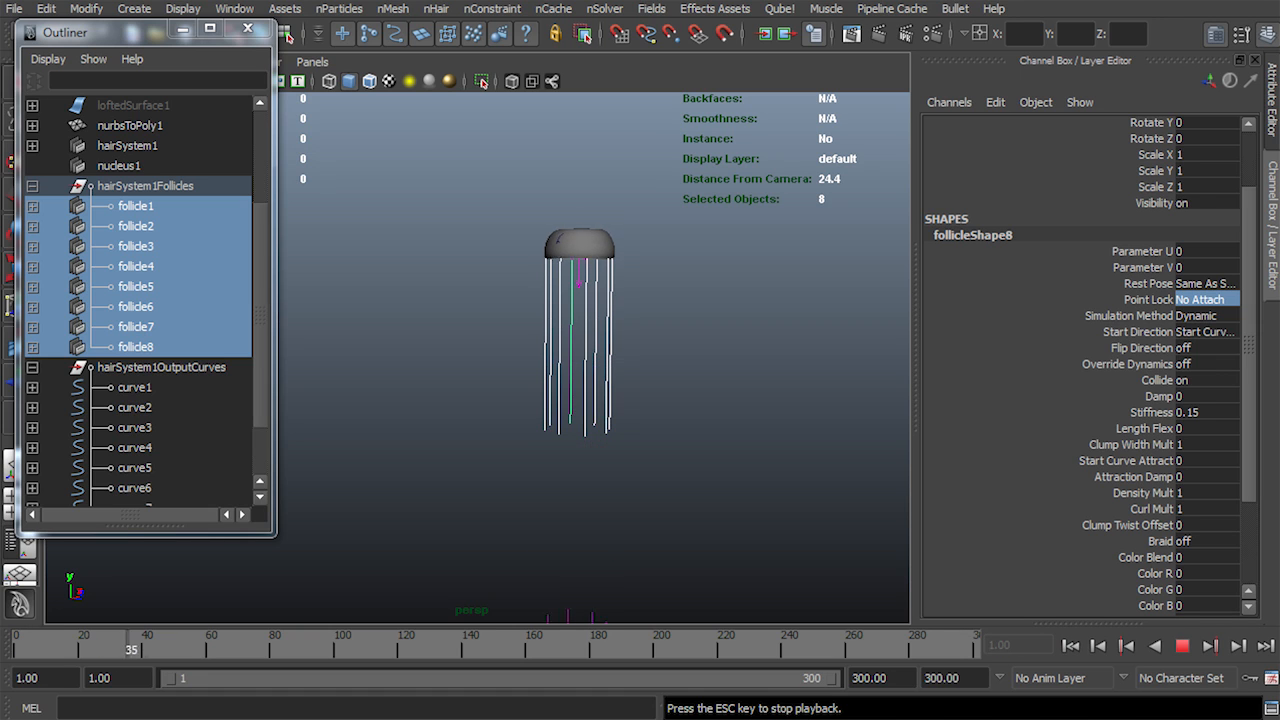
pyautogui.press('Escape')
pyautogui.hotkey('alt', 'shift', 'v')
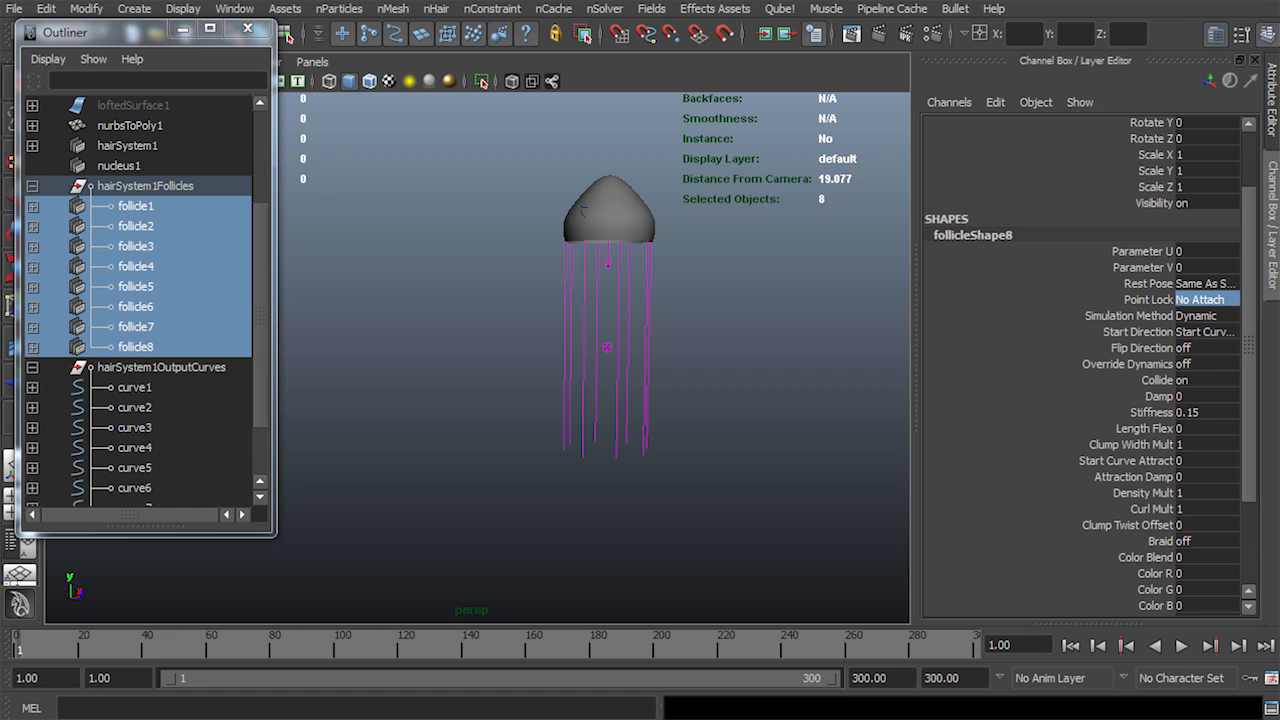
# Inspect the contents of follicle1, hide follicle1 through follicle8, and reselect all eight in the Outliner
pyautogui.click(33, 206)
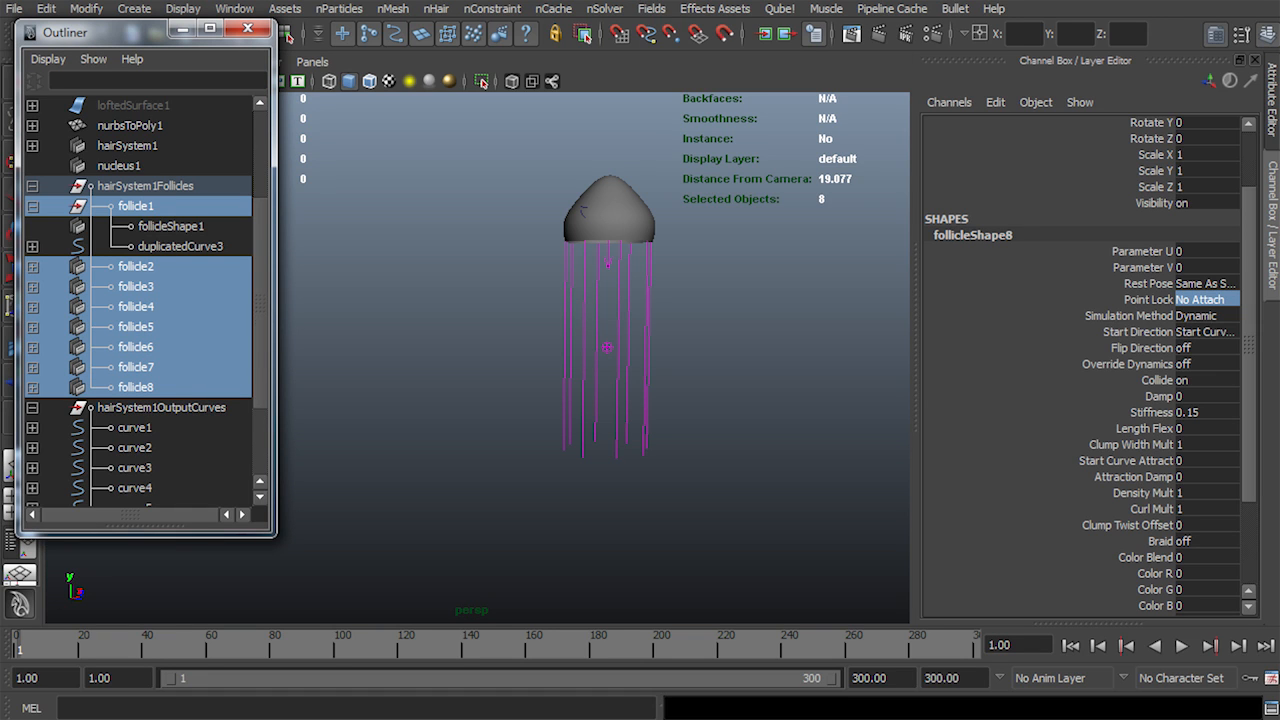
pyautogui.click(33, 206)
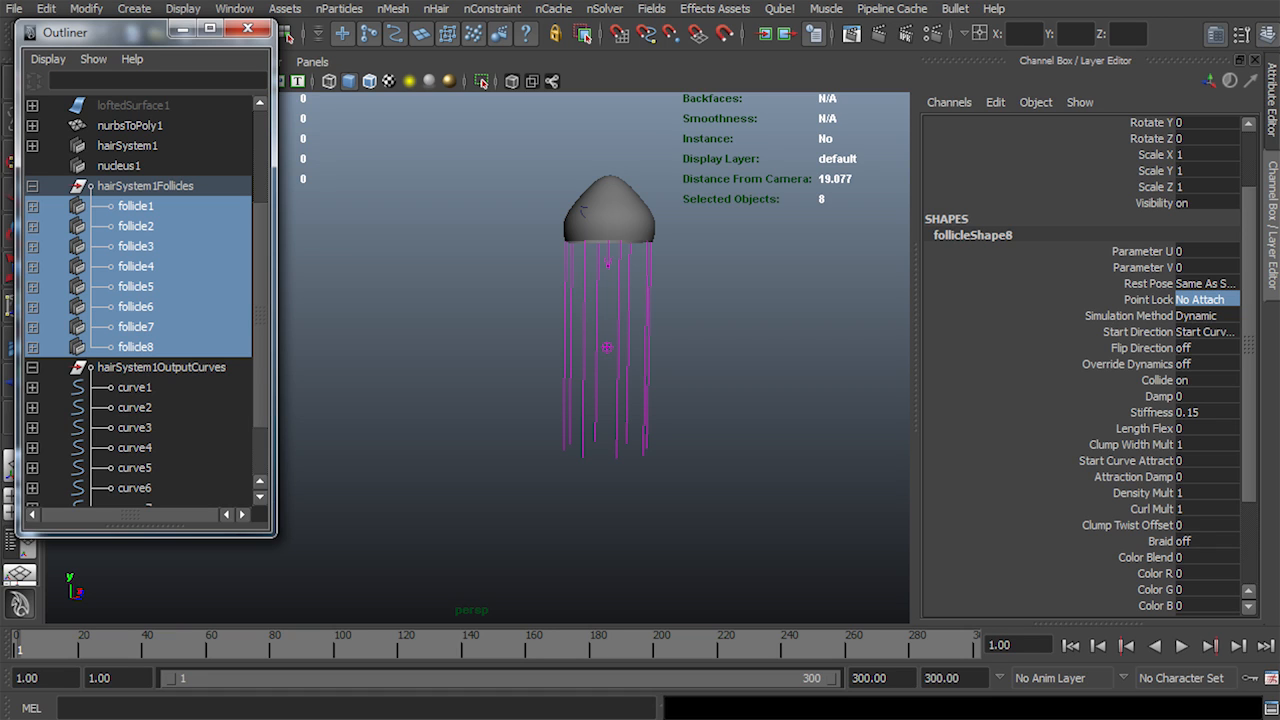
pyautogui.hotkey('ctrl', 'h')
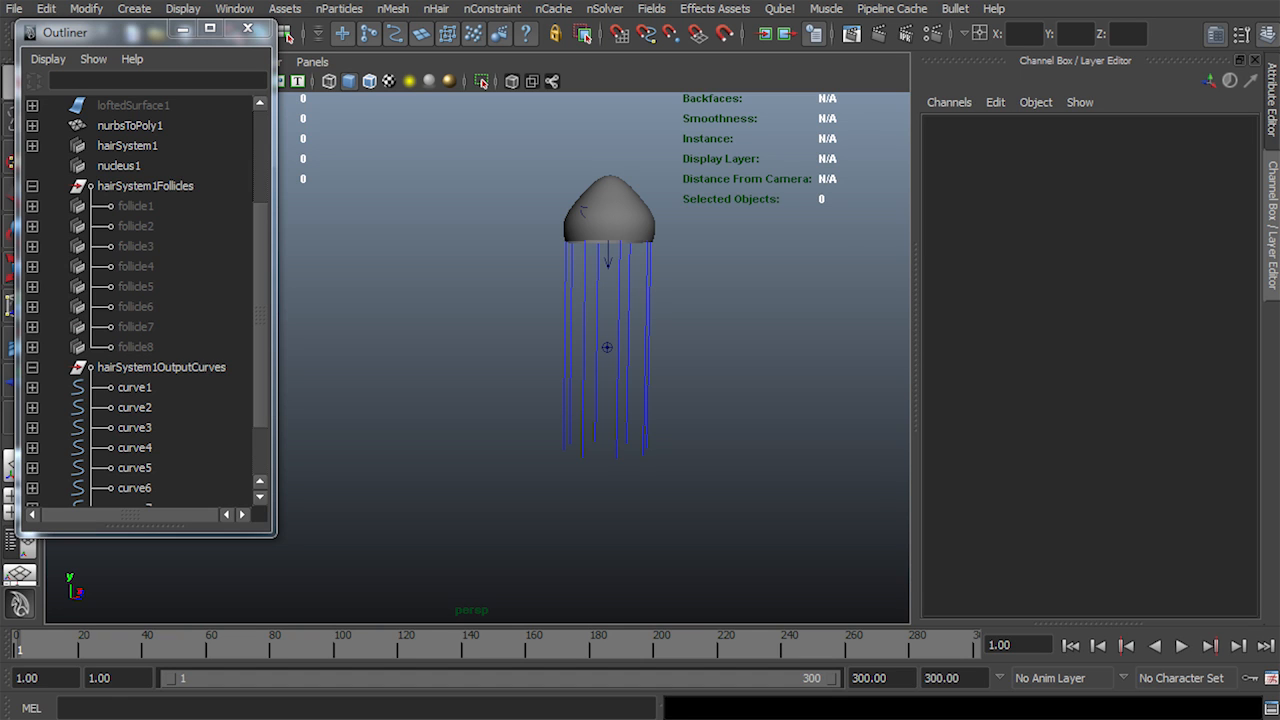
pyautogui.moveTo(136, 206); pyautogui.dragTo(136, 347)
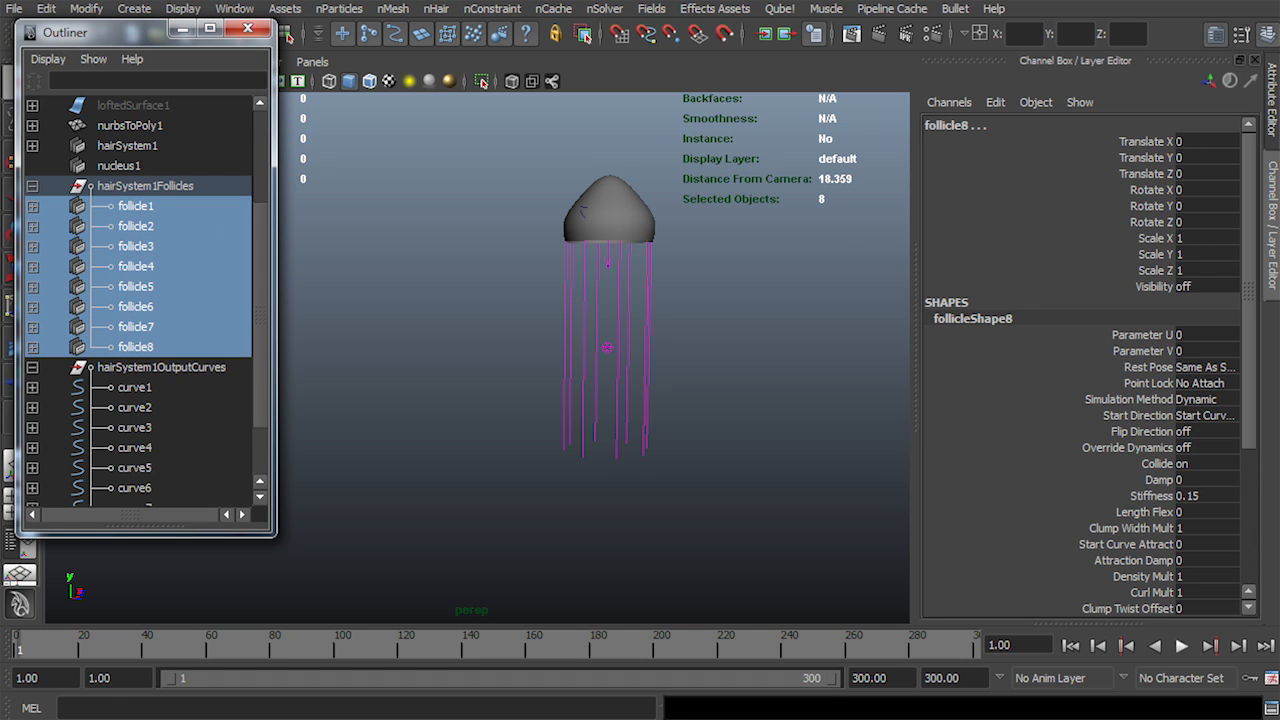
# Set Point Lock to Base for the eight selected follicles and play the animation to test the attachment, returning to frame 1
pyautogui.click(1182, 646)
pyautogui.click(1182, 646)
pyautogui.click(1070, 646)
pyautogui.click(1205, 383)
pyautogui.click(1212, 415)
pyautogui.click(1182, 646)
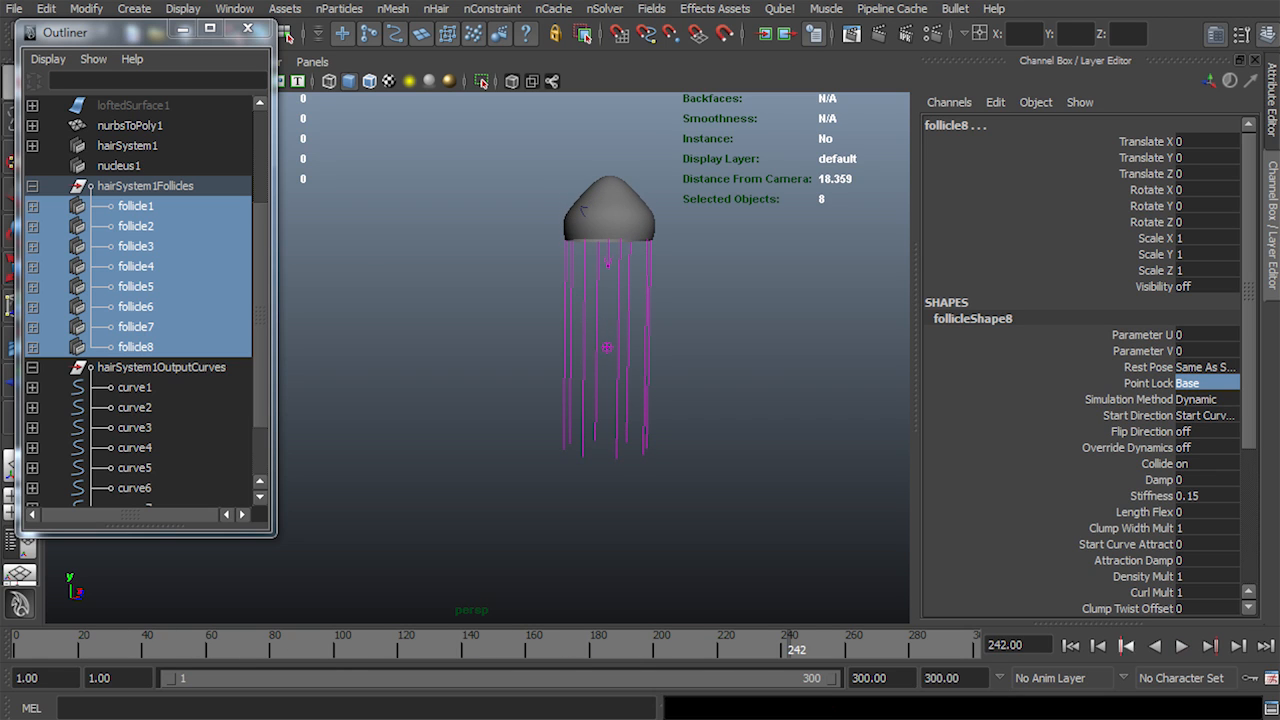
pyautogui.click(1182, 646)
pyautogui.click(1070, 646)
# Try Point Lock set to Tip on the eight follicles, play the animation, and return to frame 1
pyautogui.click(1207, 383)
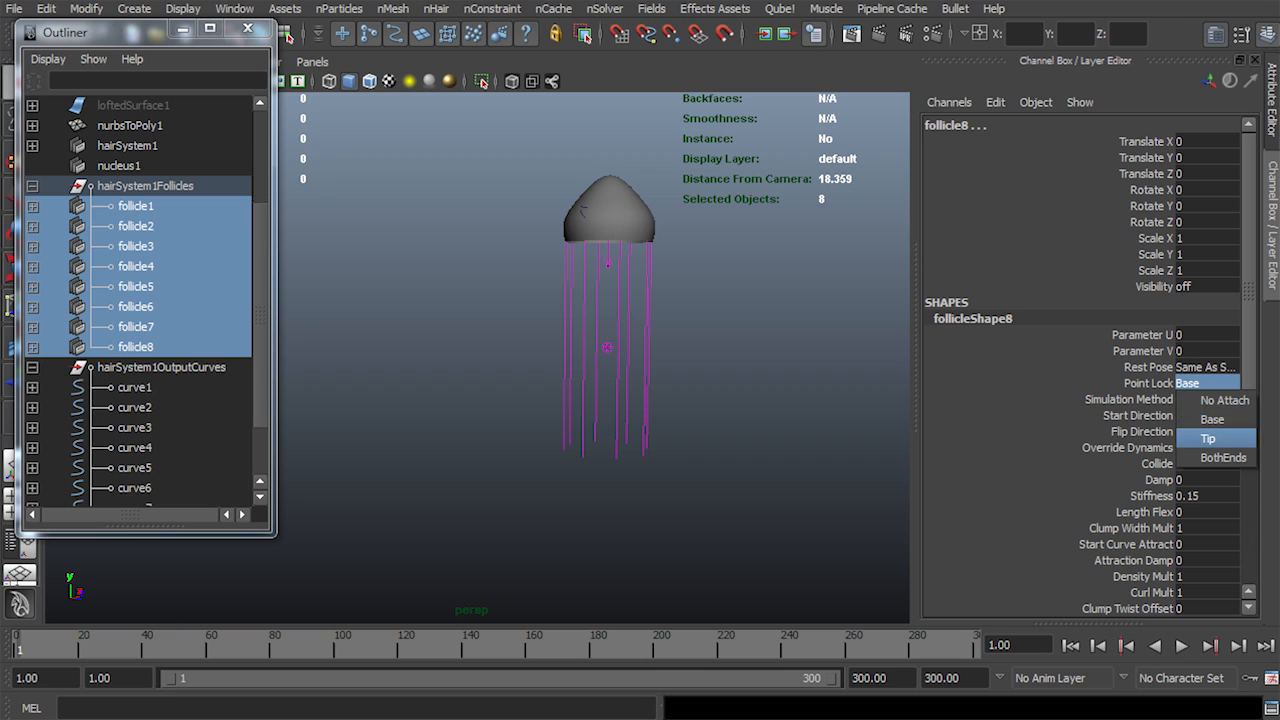
pyautogui.click(1208, 438)
pyautogui.click(1182, 646)
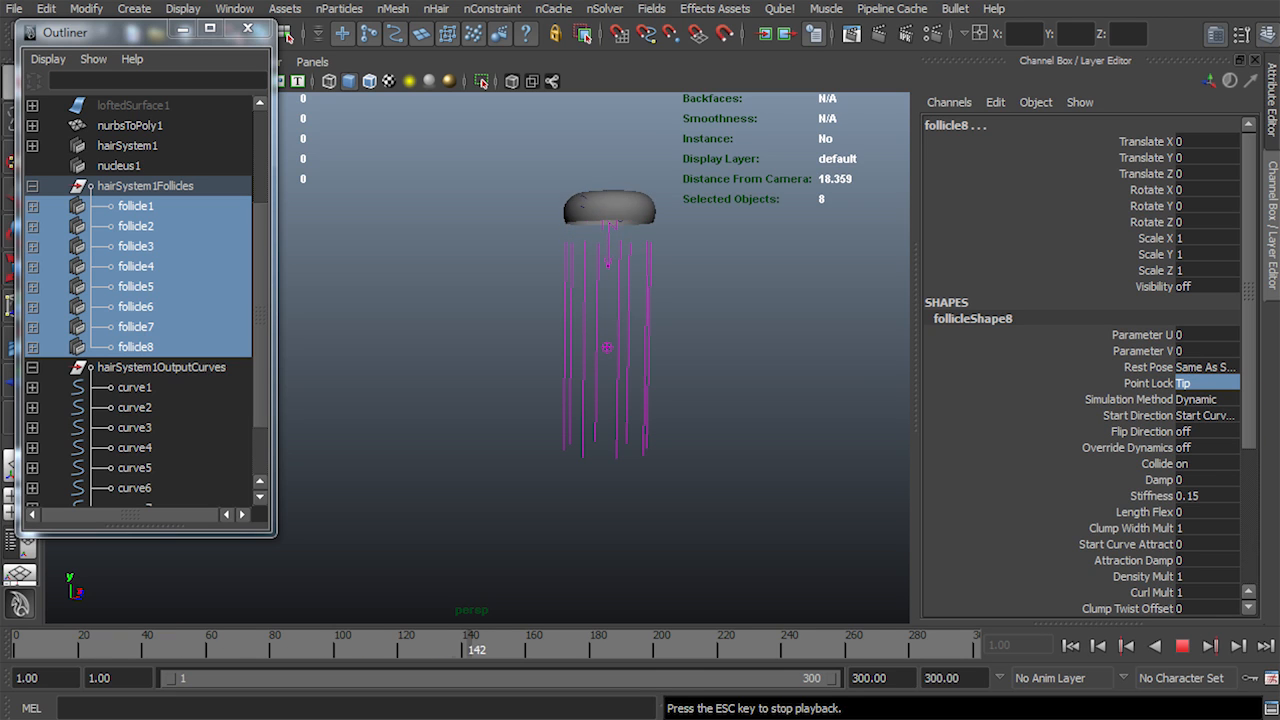
pyautogui.click(1182, 646)
pyautogui.click(1070, 646)
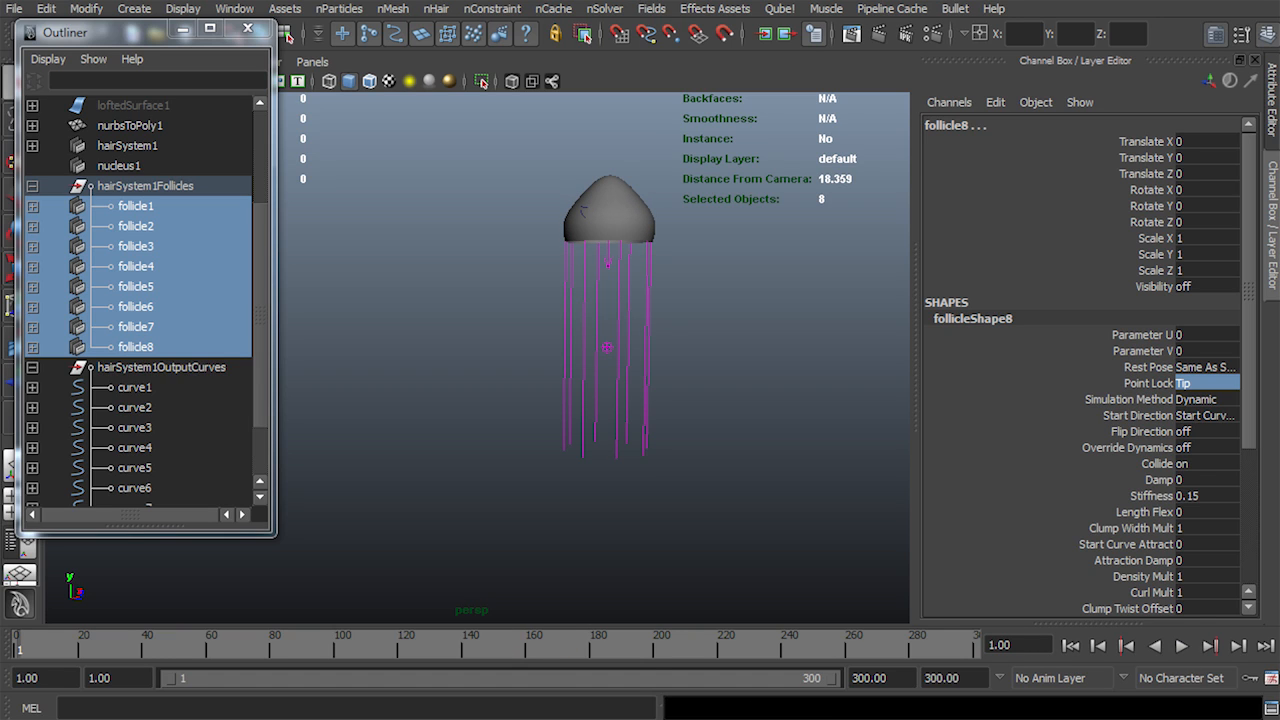
# Set the eight follicles' Point Lock back to Base, play the simulation, and return to frame 1
pyautogui.click(1200, 383)
pyautogui.click(1200, 418)
pyautogui.click(1182, 646)
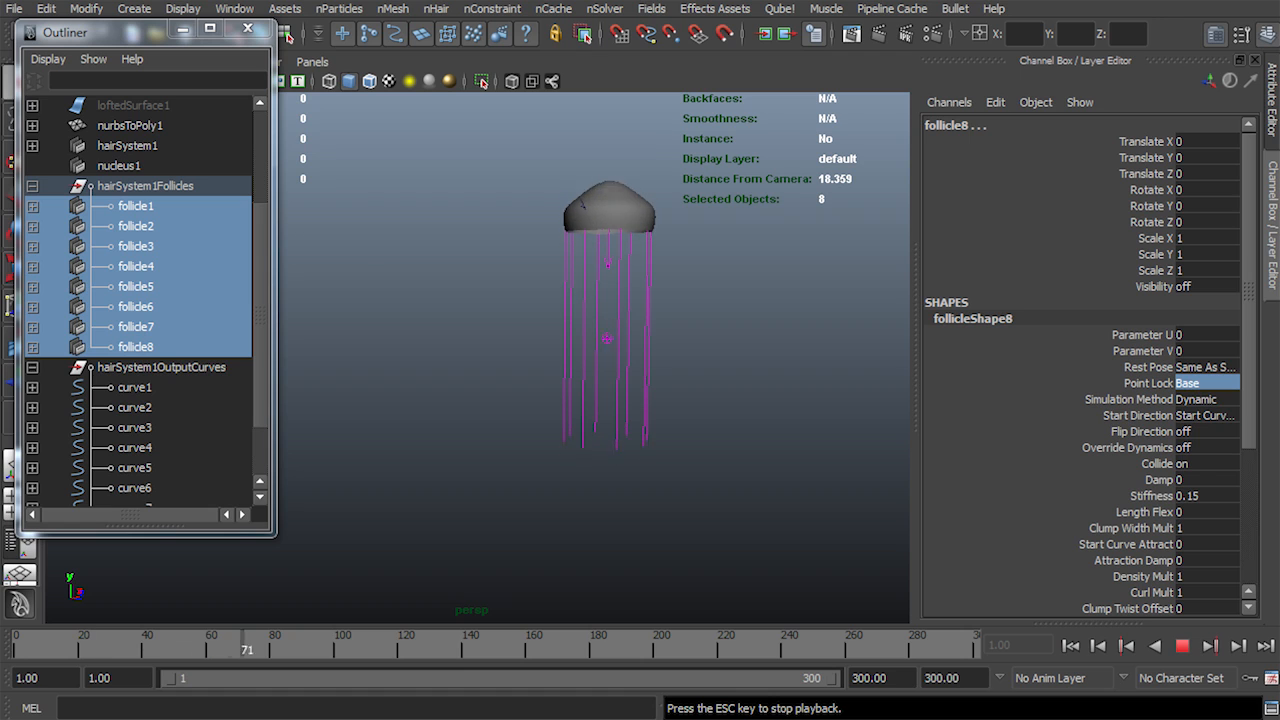
pyautogui.click(1182, 646)
pyautogui.click(1070, 646)
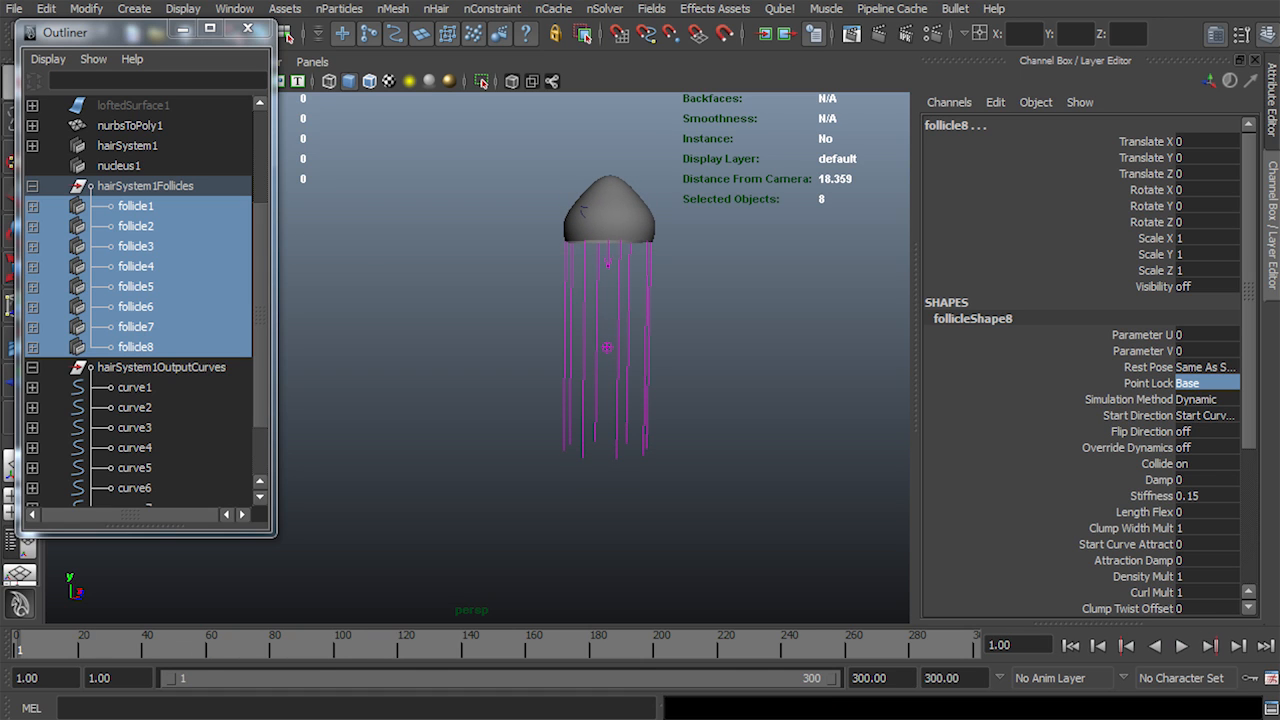
# Replay the animation to inspect how closely the tentacle curves follow the pulsing bell rim, and return to frame 1
pyautogui.scroll(2, 620, 340)
pyautogui.scroll(1, 620, 340)
pyautogui.keyDown('alt'); pyautogui.moveTo(620, 340); pyautogui.dragTo(541, 361, button='middle'); pyautogui.keyUp('alt')
pyautogui.click(1182, 646)
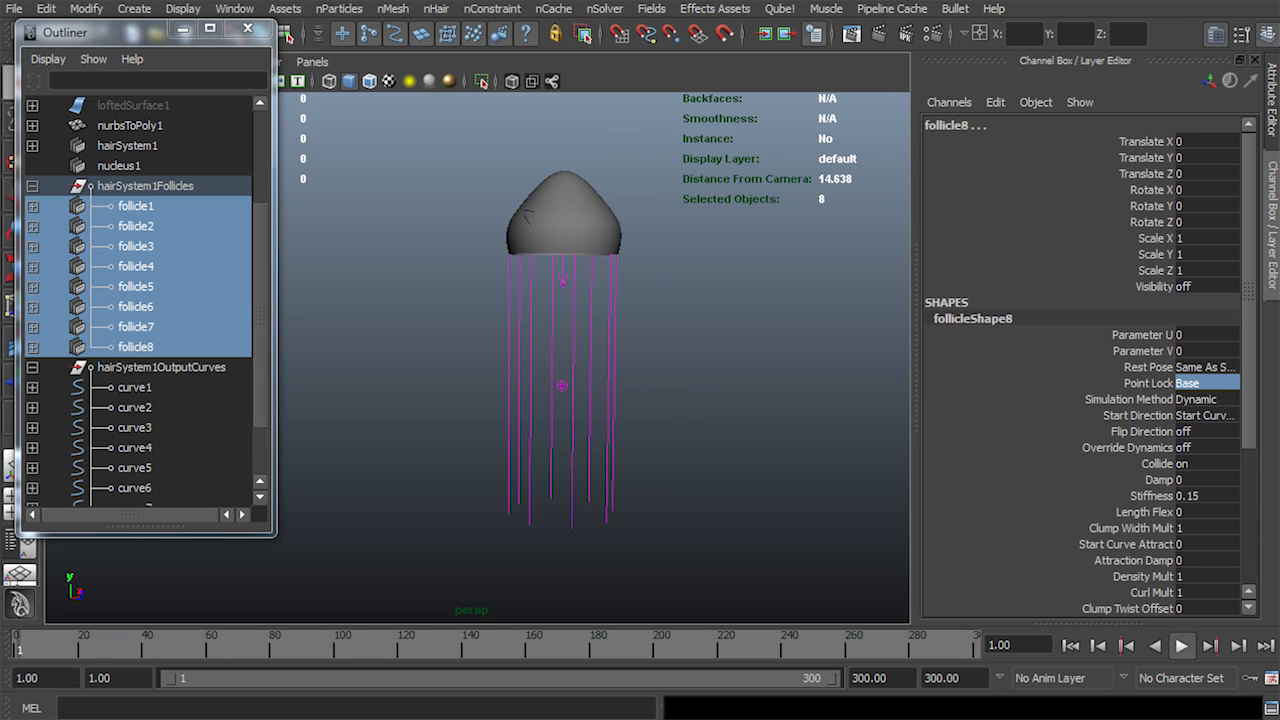
pyautogui.click(1182, 646)
pyautogui.click(1070, 646)
pyautogui.scroll(2, 600, 340)
pyautogui.keyDown('alt'); pyautogui.moveTo(600, 340); pyautogui.dragTo(567, 327, button='middle'); pyautogui.keyUp('alt')
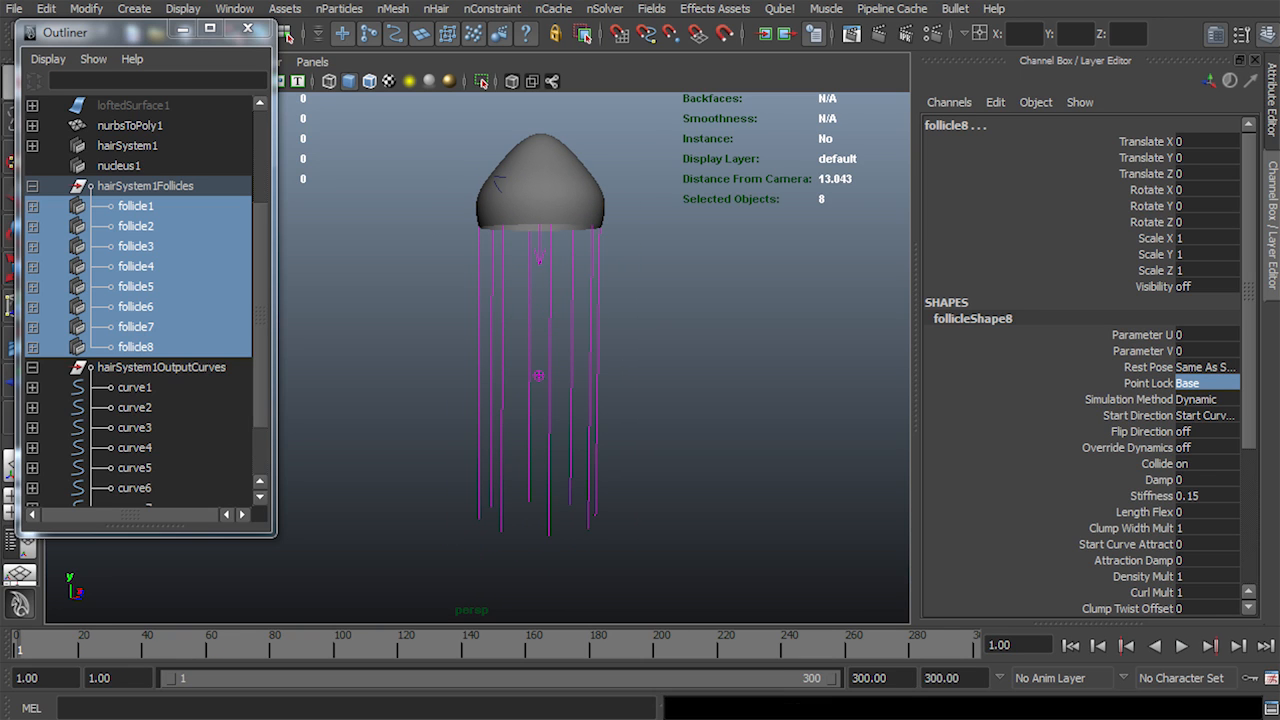
# Set the Substeps of nucleus1 to 6 and play the animation to check the hair simulation, returning to frame 1
pyautogui.click(119, 166)
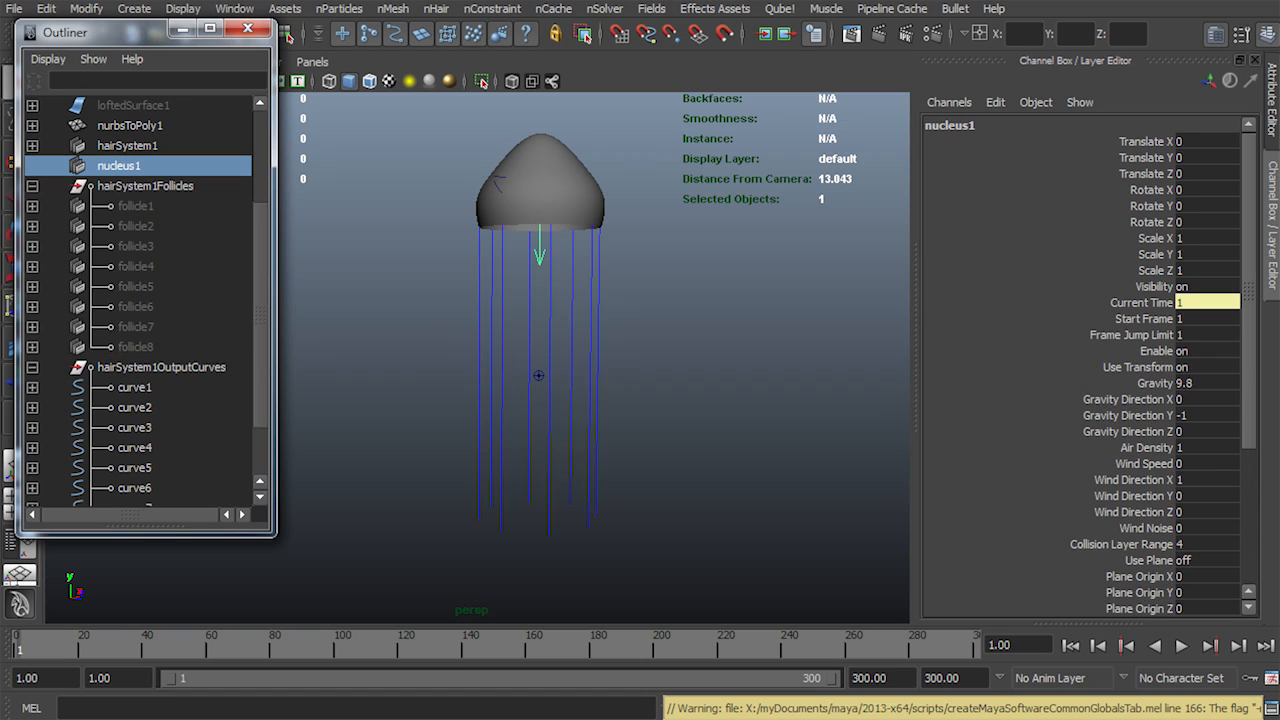
pyautogui.scroll(-4, 1080, 360)
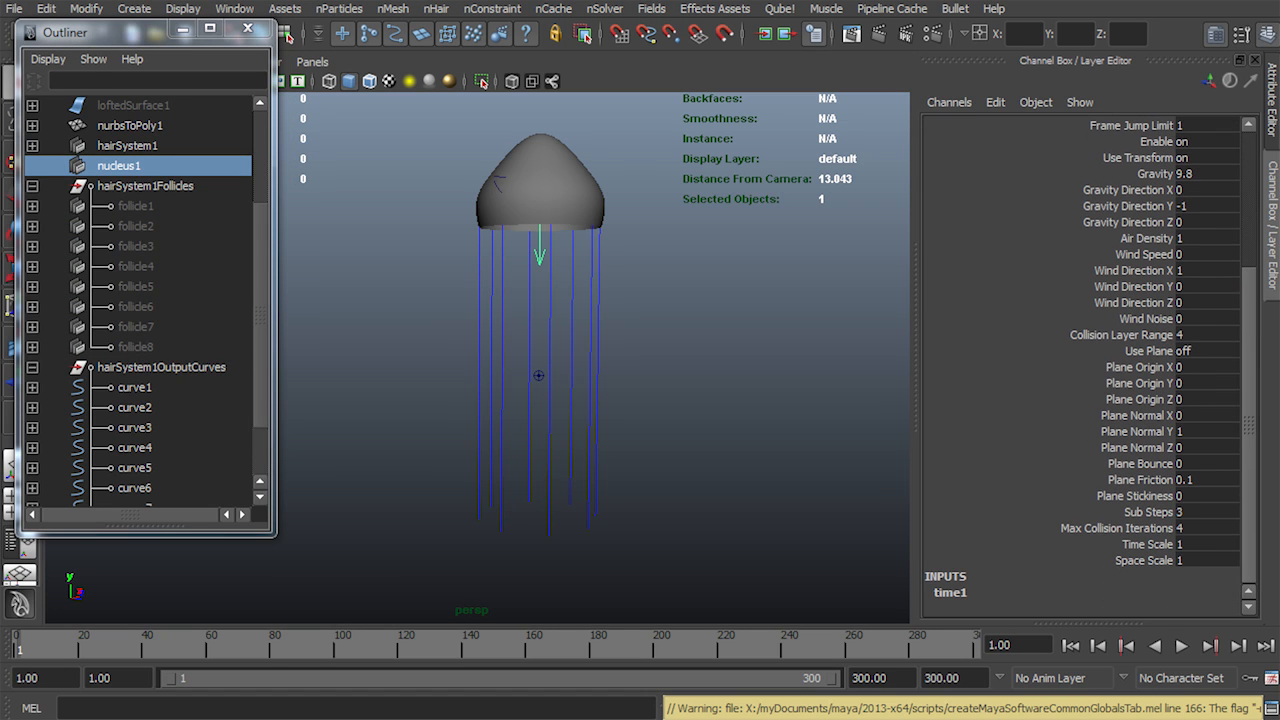
pyautogui.hotkey('ctrl', 'a')
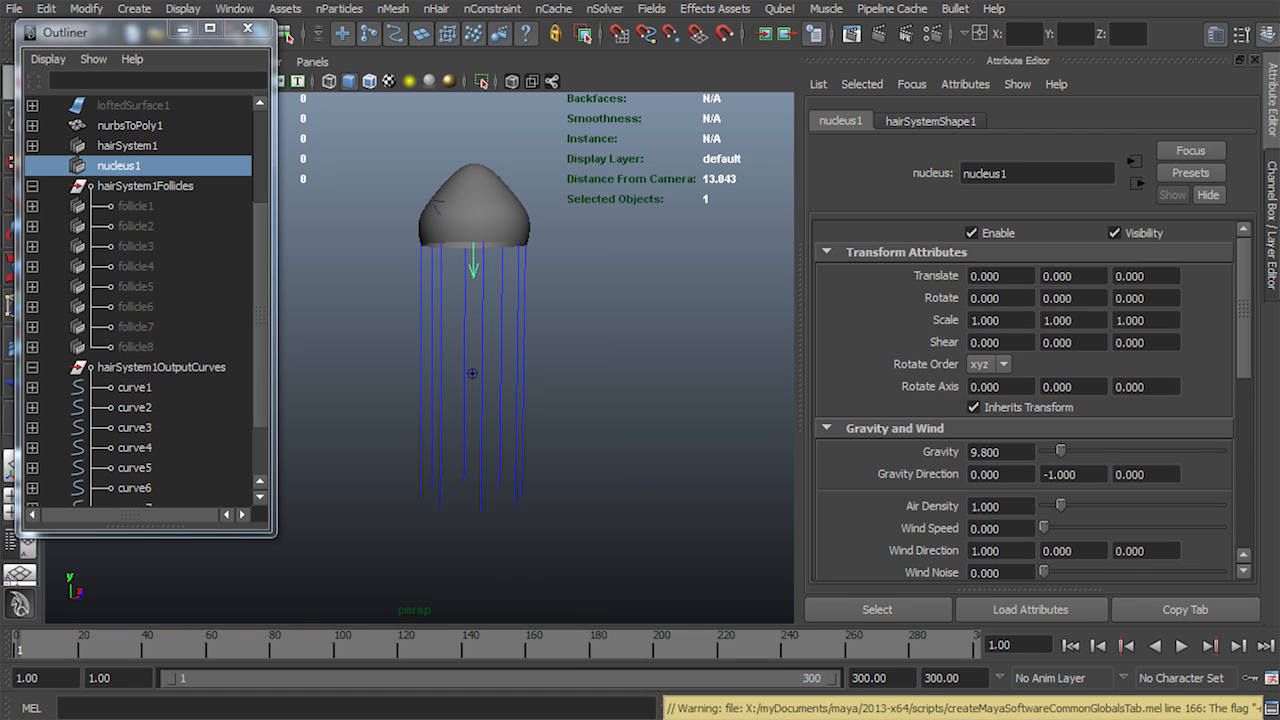
pyautogui.scroll(-10, 1024, 400)
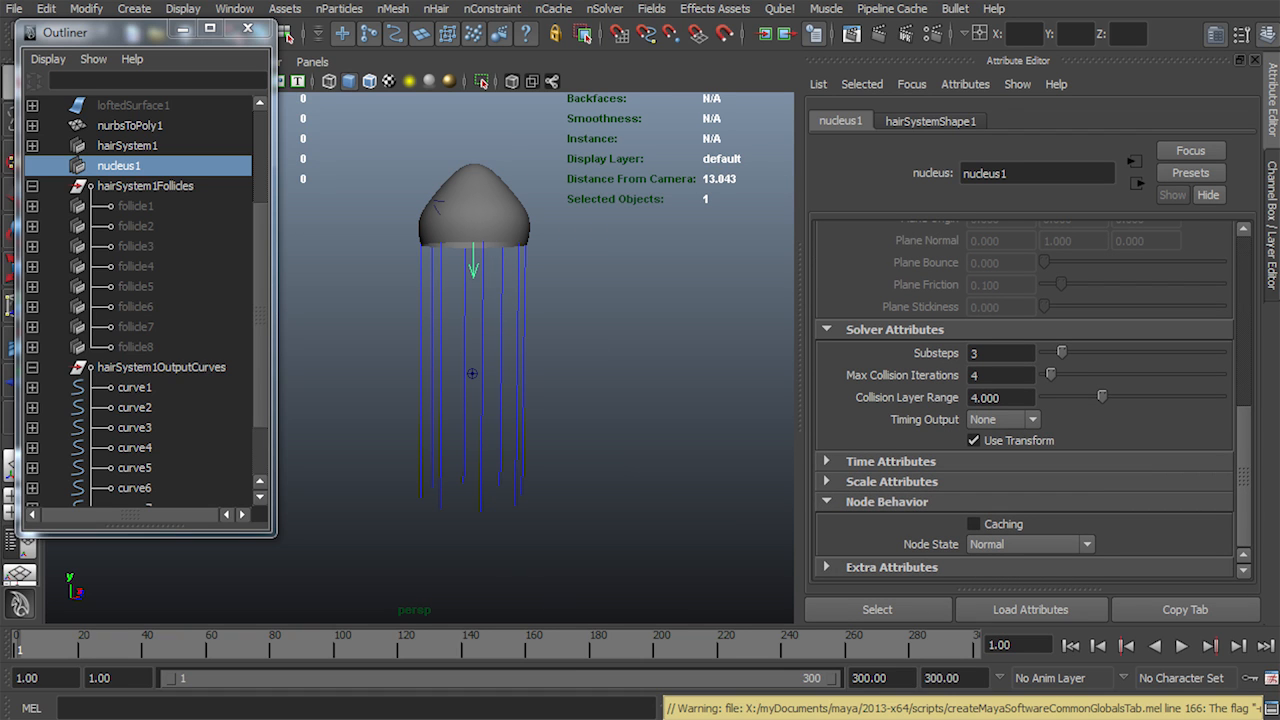
pyautogui.doubleClick(990, 353)
pyautogui.write('6')
pyautogui.press('Tab')
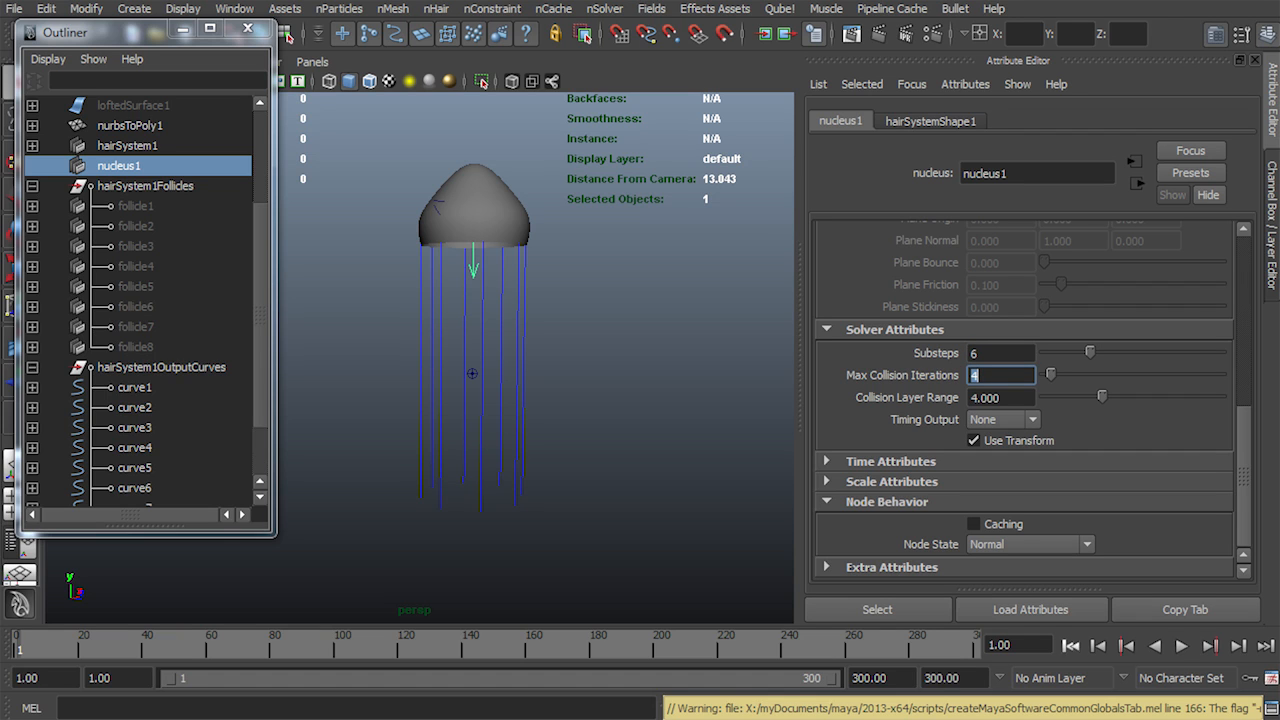
pyautogui.click(1182, 646)
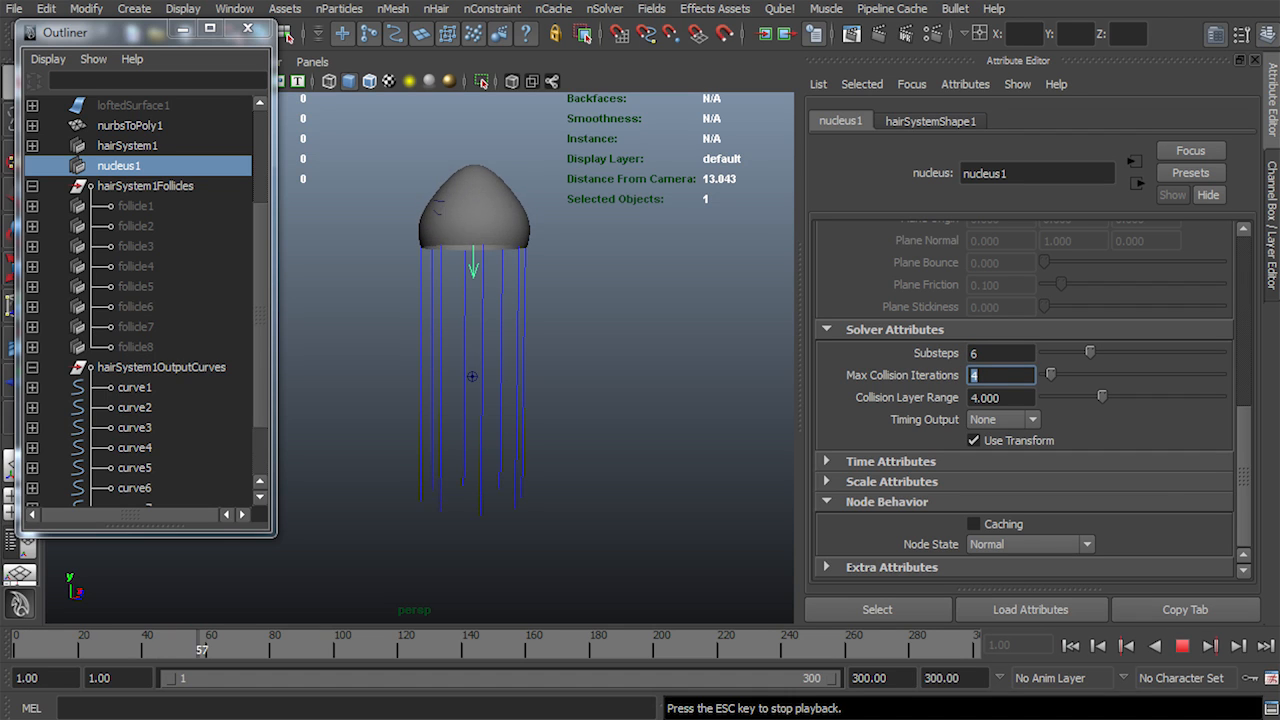
pyautogui.click(1182, 646)
pyautogui.click(1071, 646)
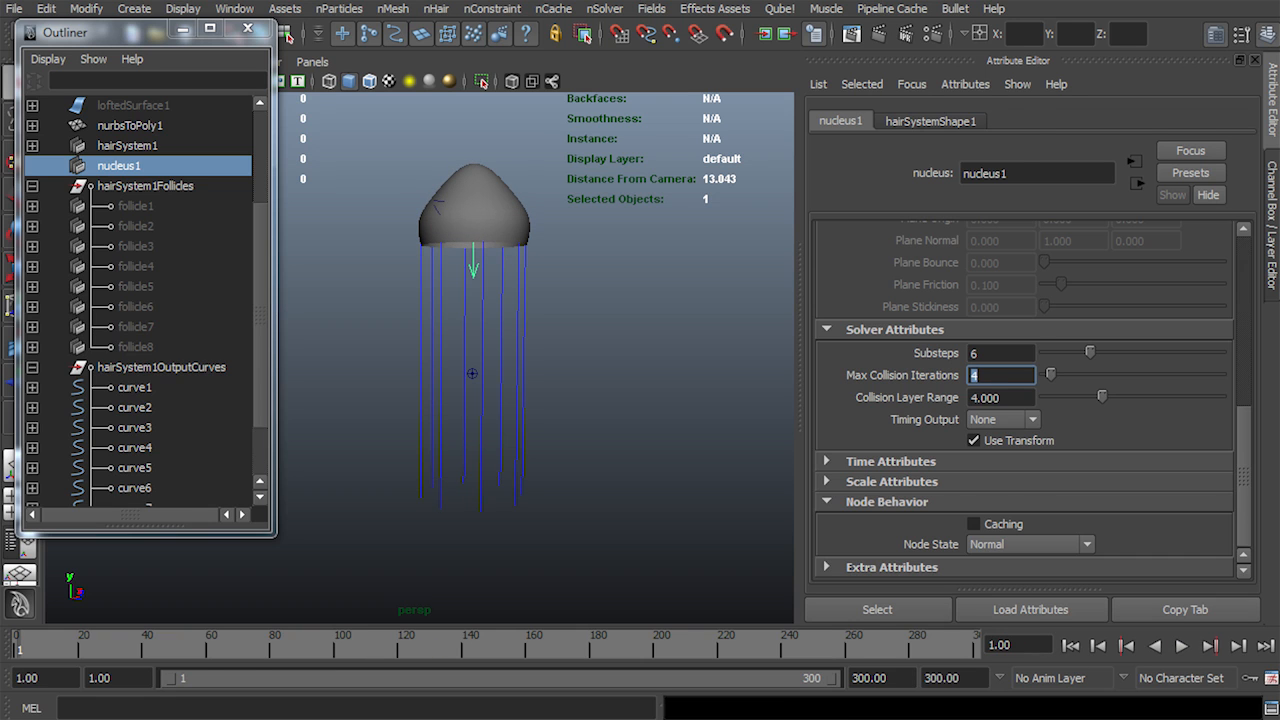
# Try moving the second row of CVs below the rim on all eight output curves about -2.26 units along Z, and undo it
pyautogui.moveTo(590, 400); pyautogui.dragTo(380, 470)
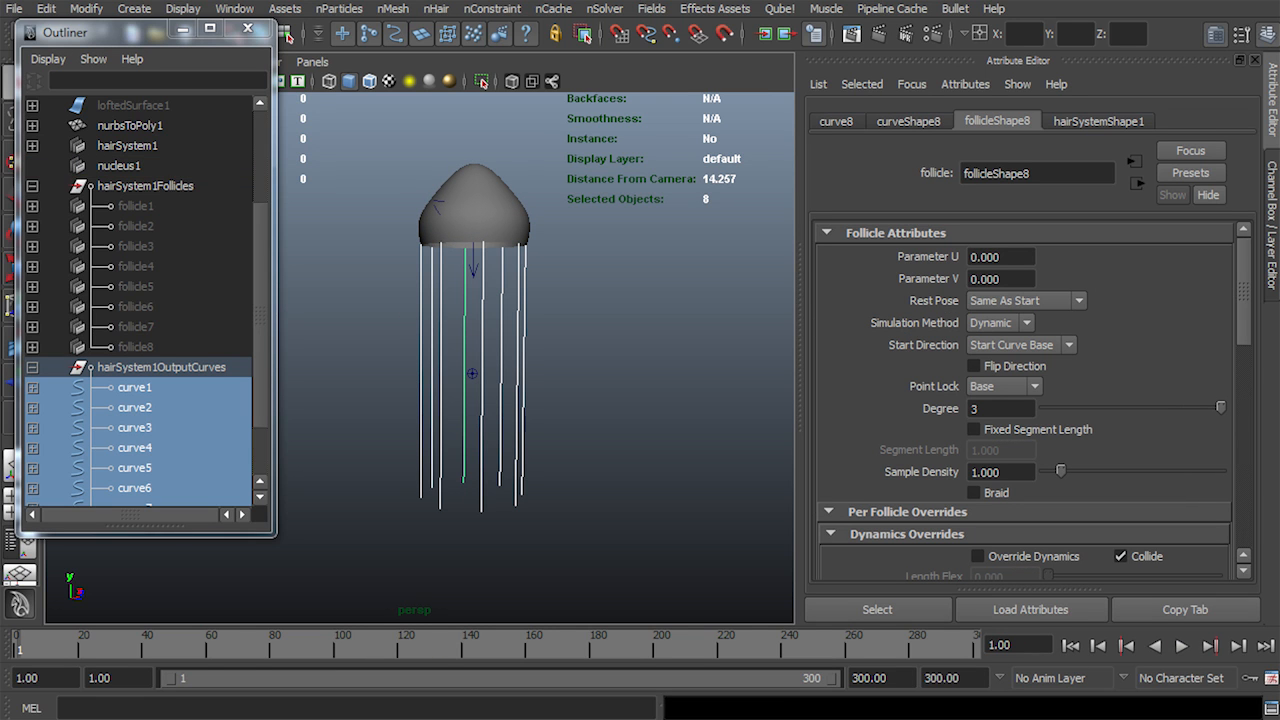
pyautogui.keyDown('alt'); pyautogui.moveTo(450, 380); pyautogui.dragTo(492, 382, button='middle'); pyautogui.keyUp('alt')
pyautogui.keyDown('alt'); pyautogui.moveTo(492, 382); pyautogui.dragTo(530, 382, button='right'); pyautogui.keyUp('alt')
pyautogui.keyDown('alt'); pyautogui.moveTo(530, 382); pyautogui.dragTo(534, 408, button='middle'); pyautogui.keyUp('alt')
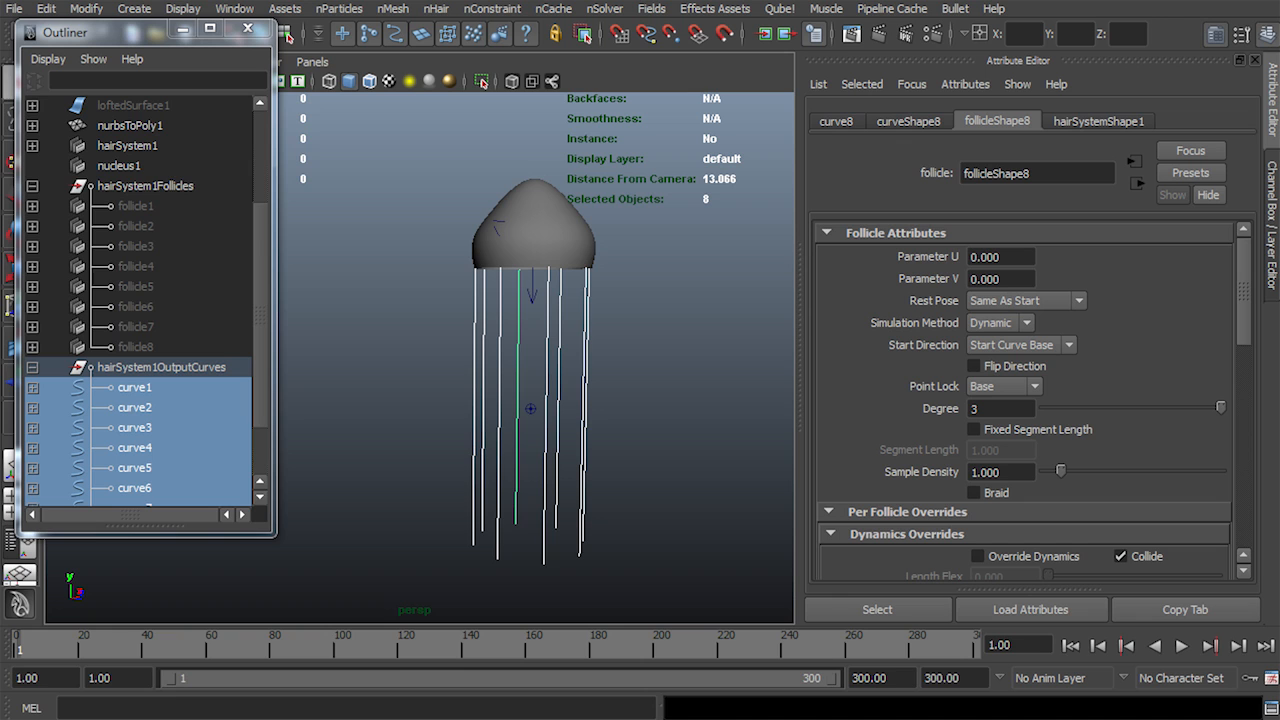
pyautogui.keyDown('alt'); pyautogui.moveTo(530, 408); pyautogui.dragTo(561, 422, button='right'); pyautogui.keyUp('alt')
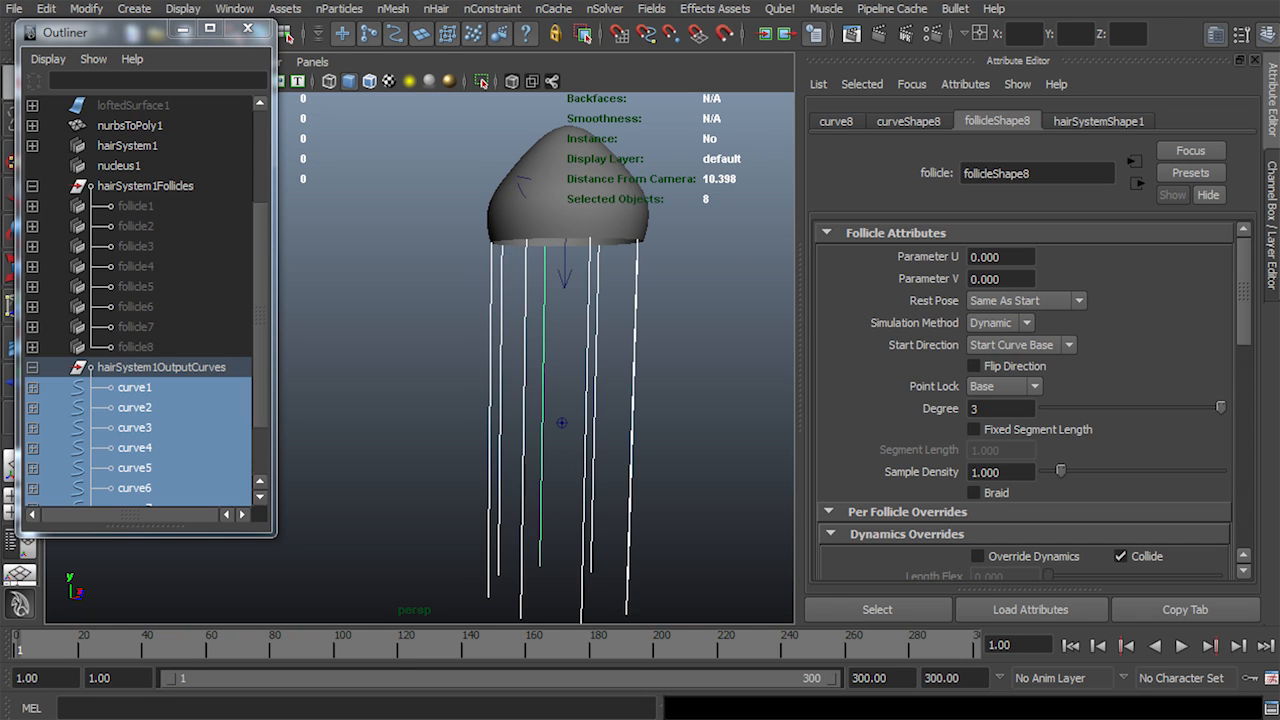
pyautogui.press('F8')
pyautogui.press('F8')
pyautogui.press('F8')
pyautogui.moveTo(446, 337); pyautogui.dragTo(666, 378)
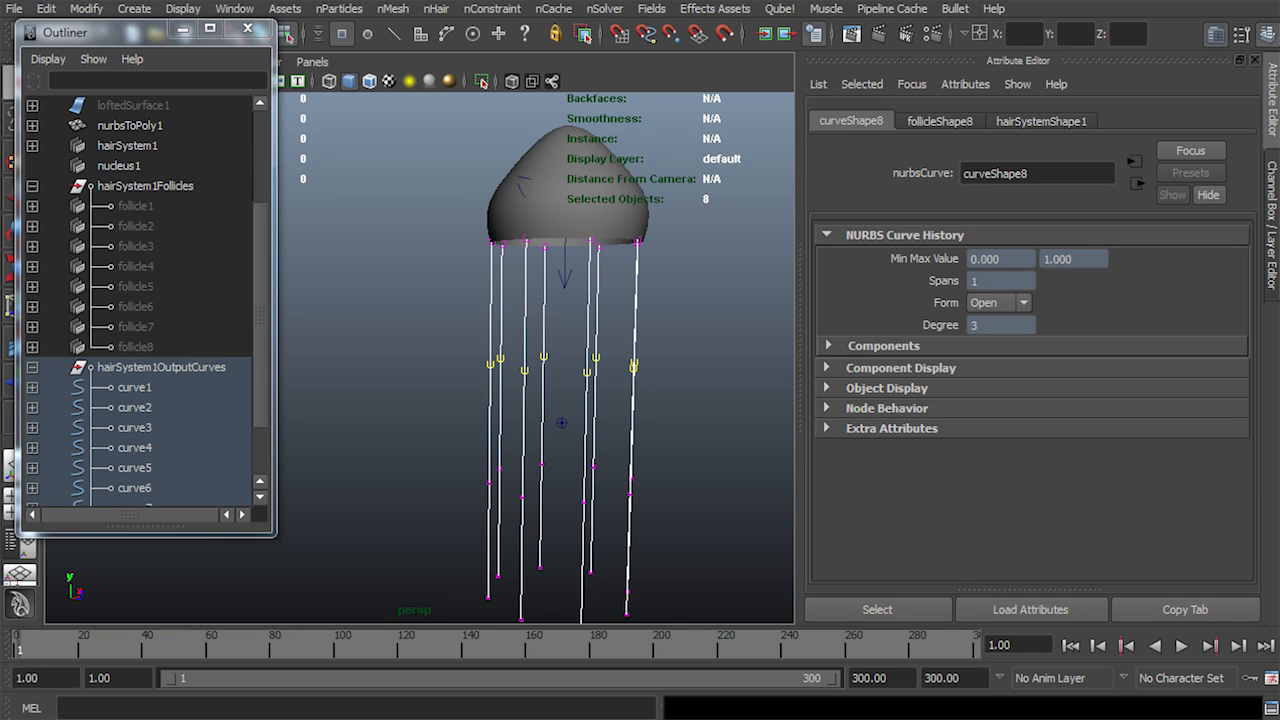
pyautogui.press('w')
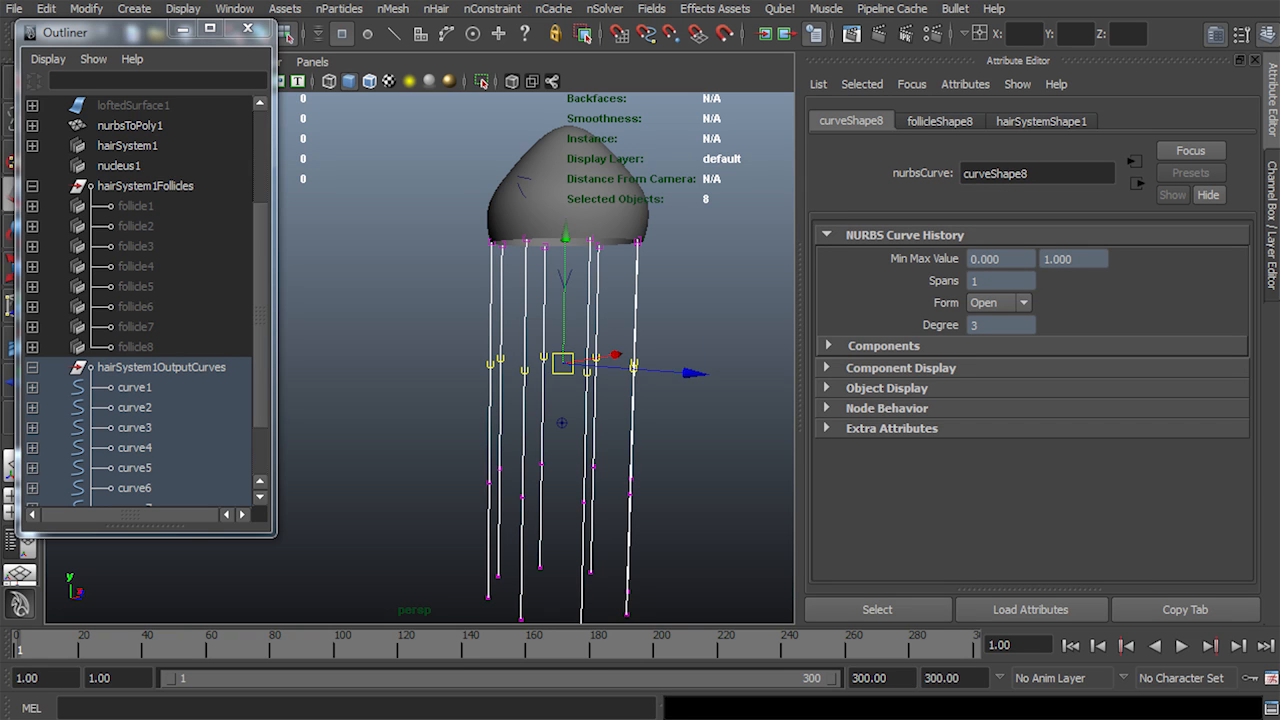
pyautogui.moveTo(690, 373); pyautogui.dragTo(545, 362)
pyautogui.hotkey('ctrl', 'z')
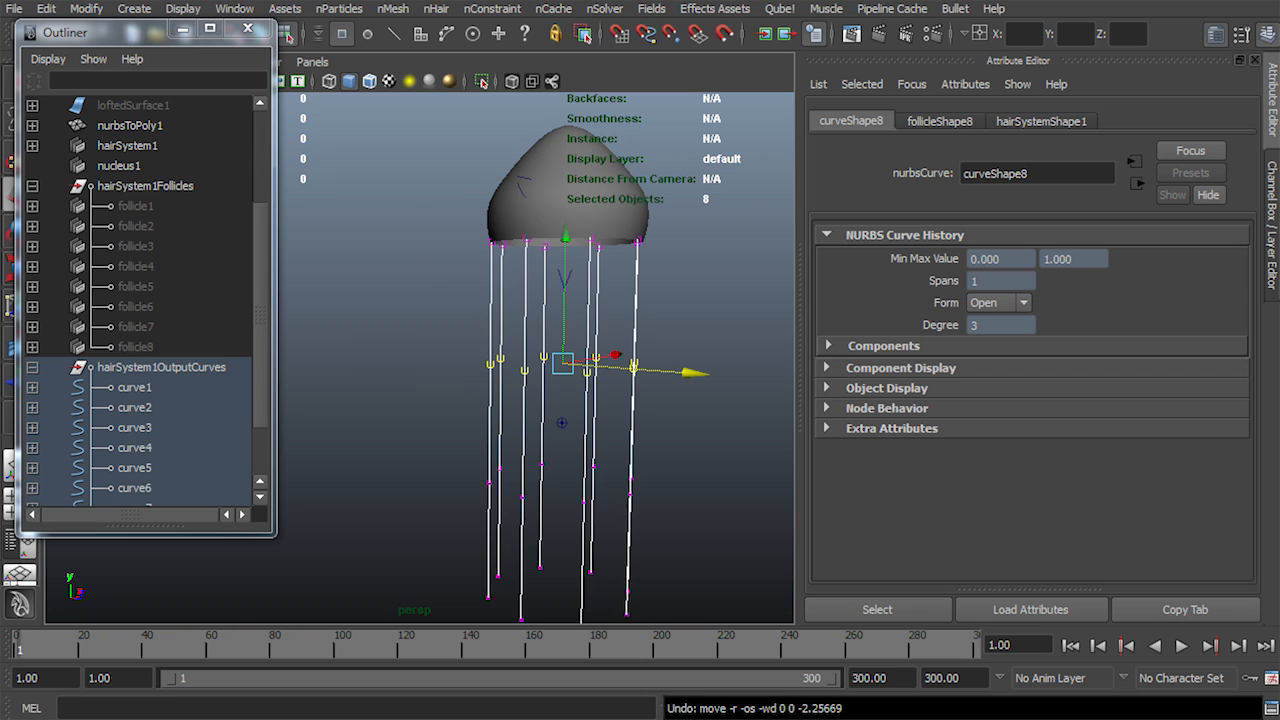
pyautogui.press('F8')
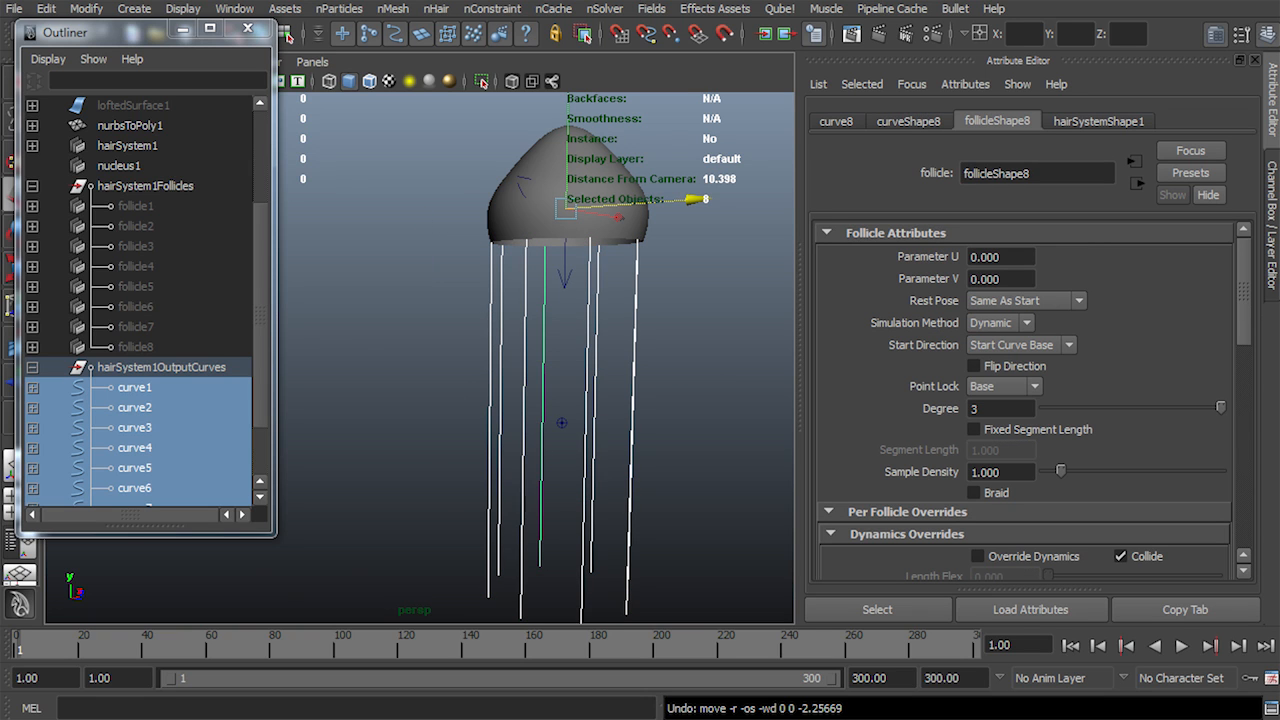
# Try deleting the entire hair system of hairSystem1, and undo the deletion
pyautogui.moveTo(274, 535); pyautogui.dragTo(338, 710)
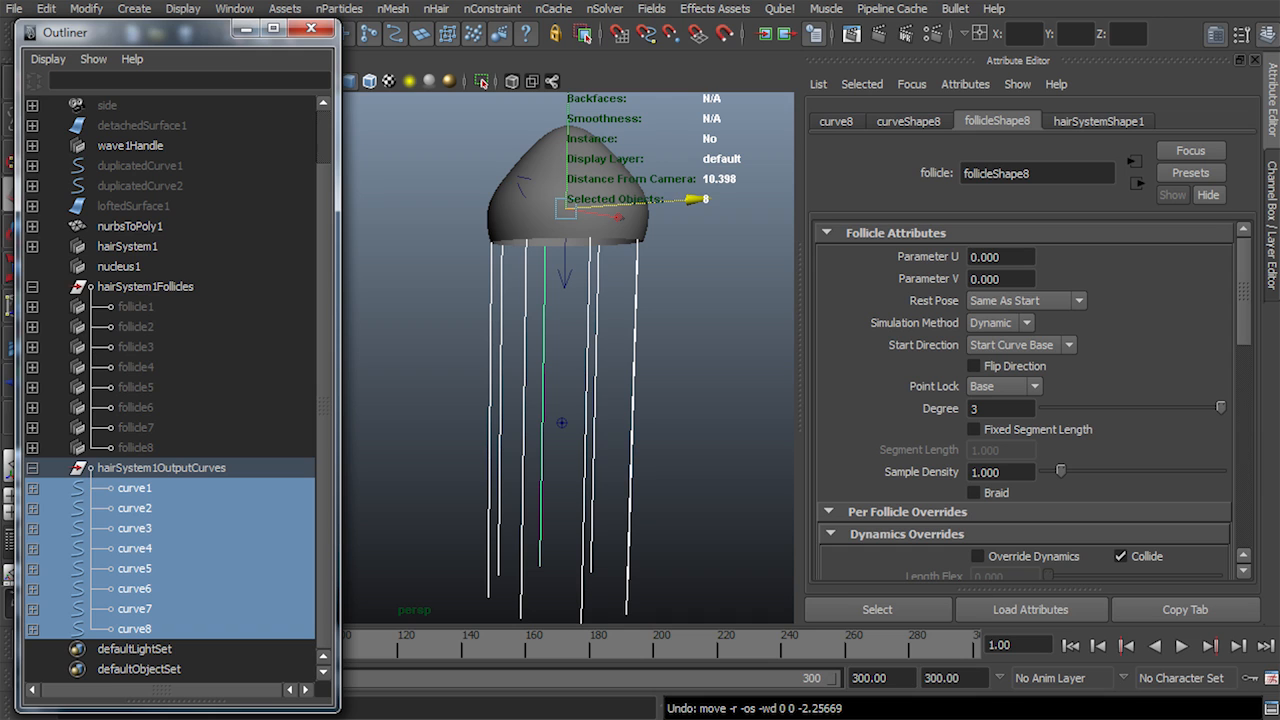
pyautogui.moveTo(160, 32); pyautogui.dragTo(138, 34)
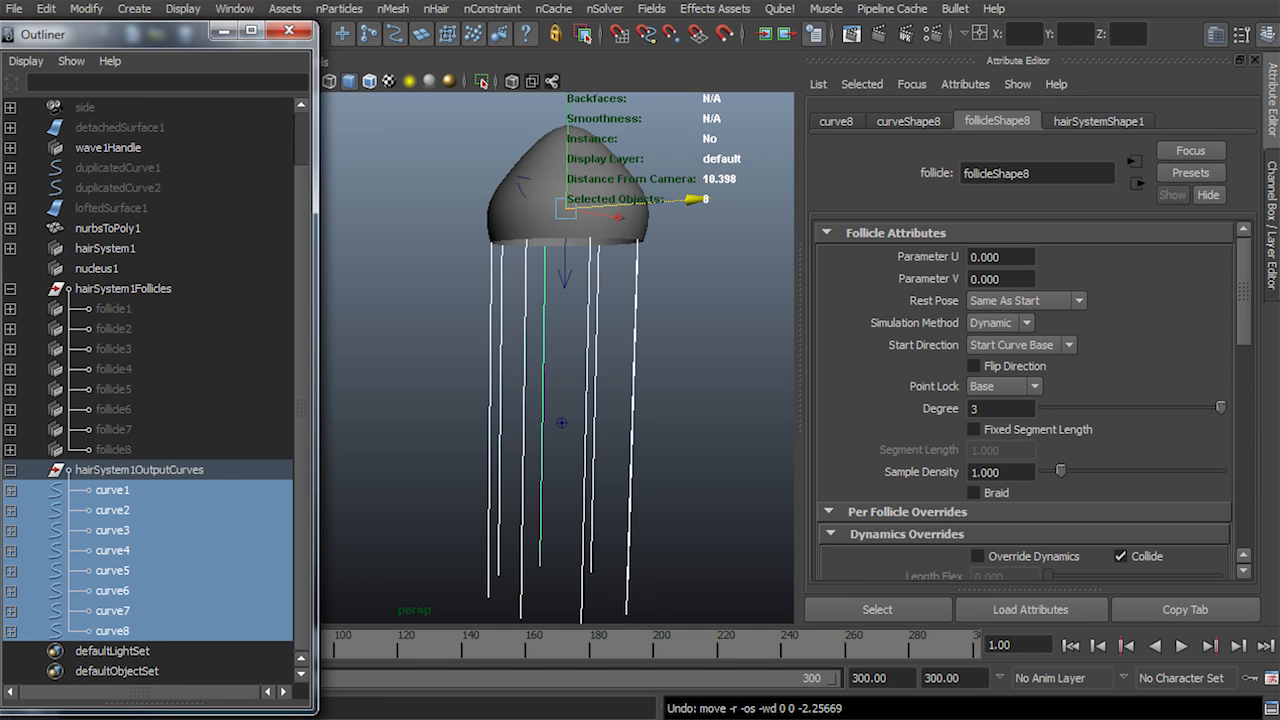
pyautogui.click(436, 9)
pyautogui.click(436, 9)
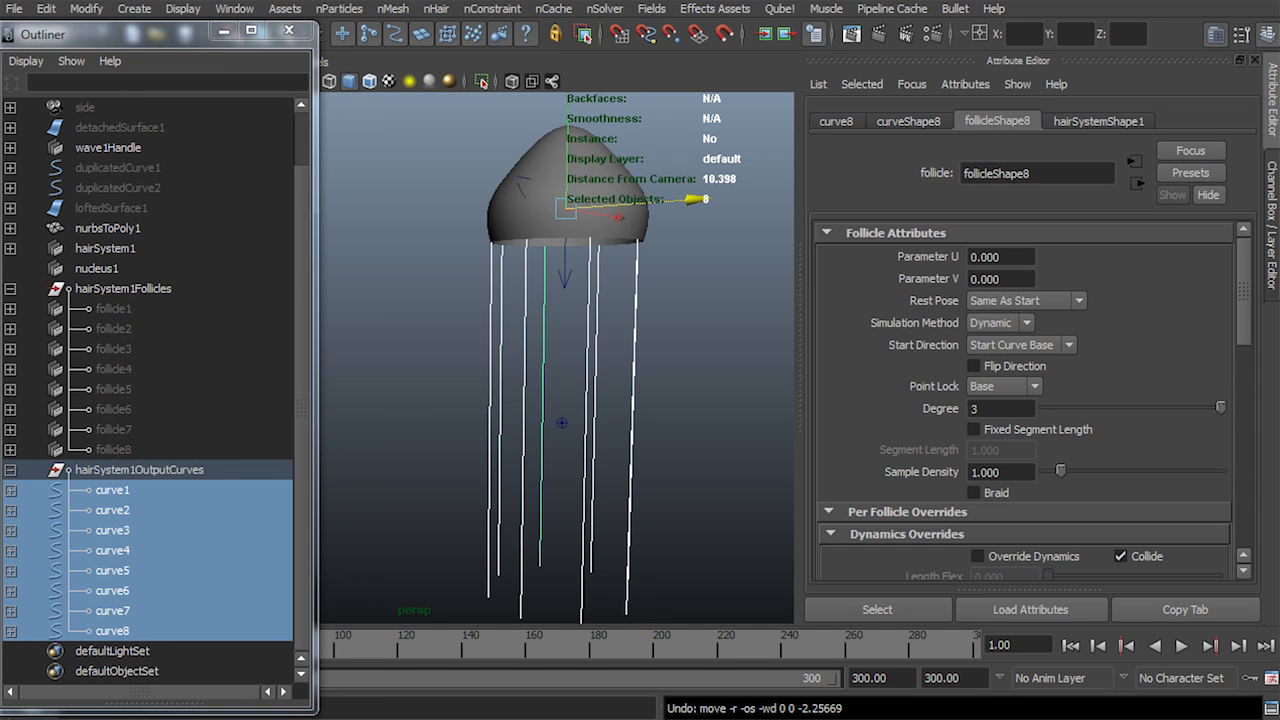
pyautogui.click(105, 248)
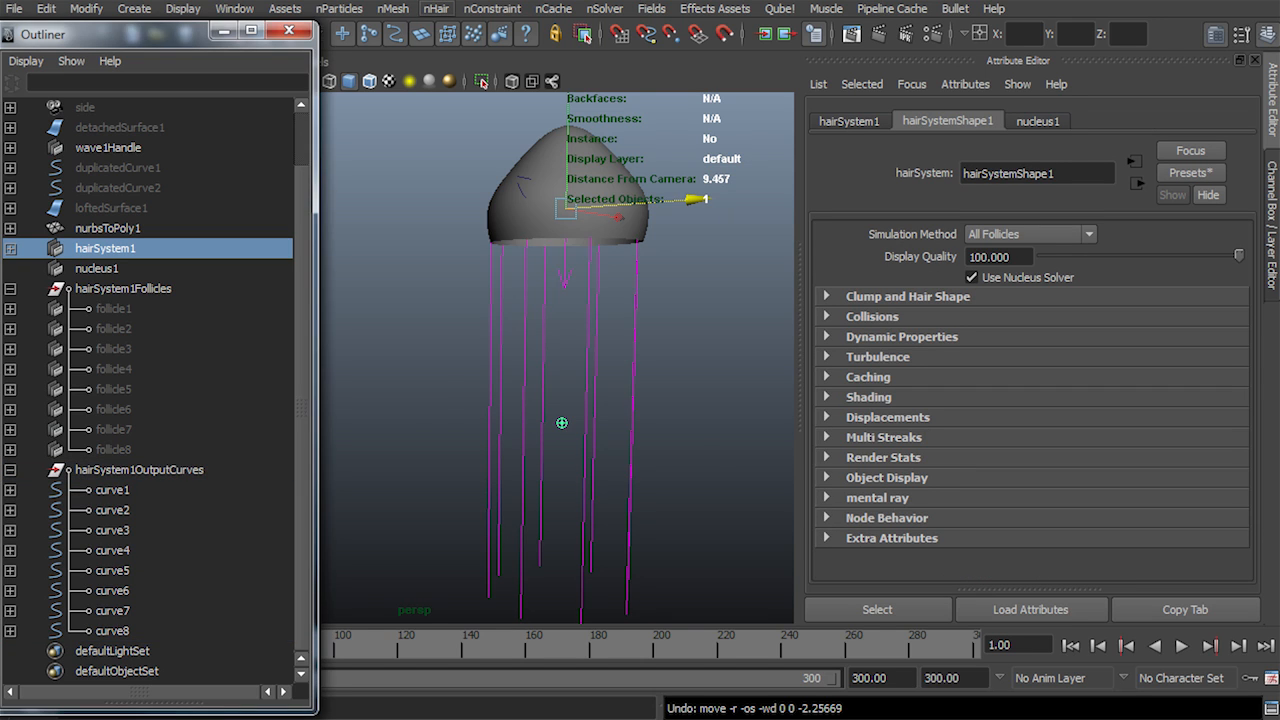
pyautogui.click(436, 9)
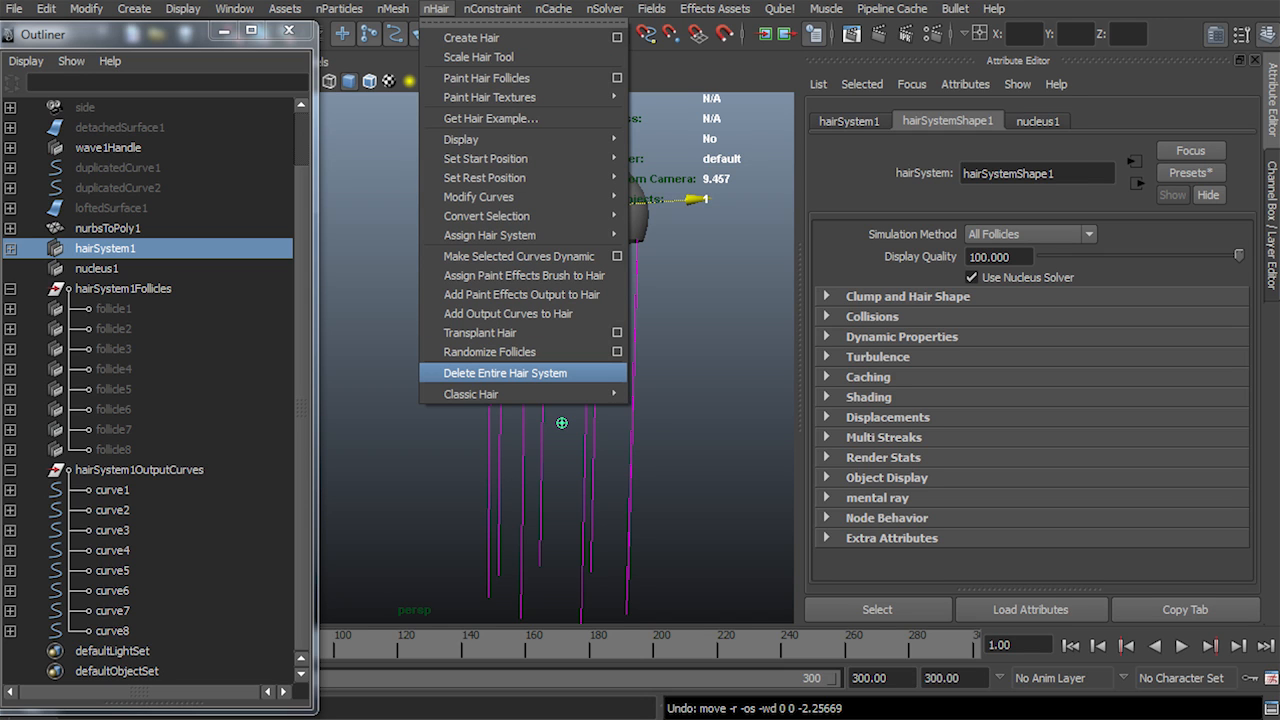
pyautogui.click(505, 373)
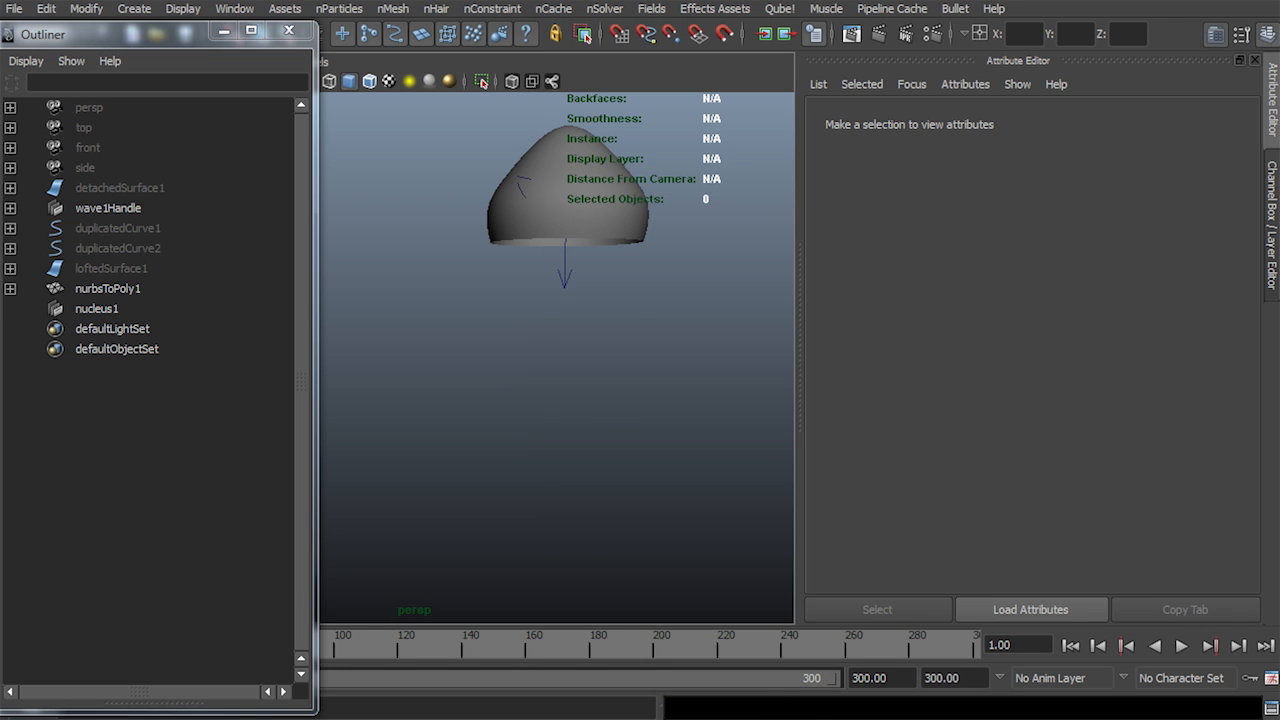
pyautogui.hotkey('ctrl', 'z')
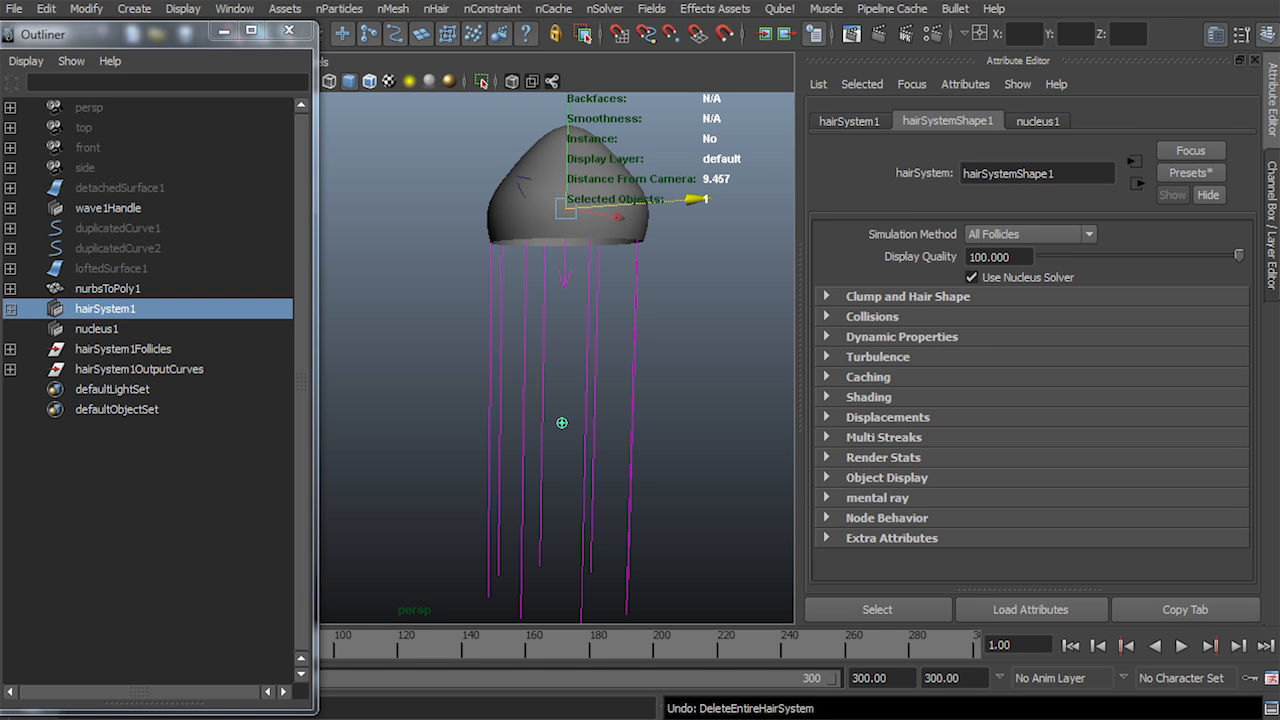
# Select the duplicated curves duplicatedCurve3 to duplicatedCurve10 inside the eight follicles and unparent them to the scene's top level
pyautogui.click(123, 349)
pyautogui.click(138, 369)
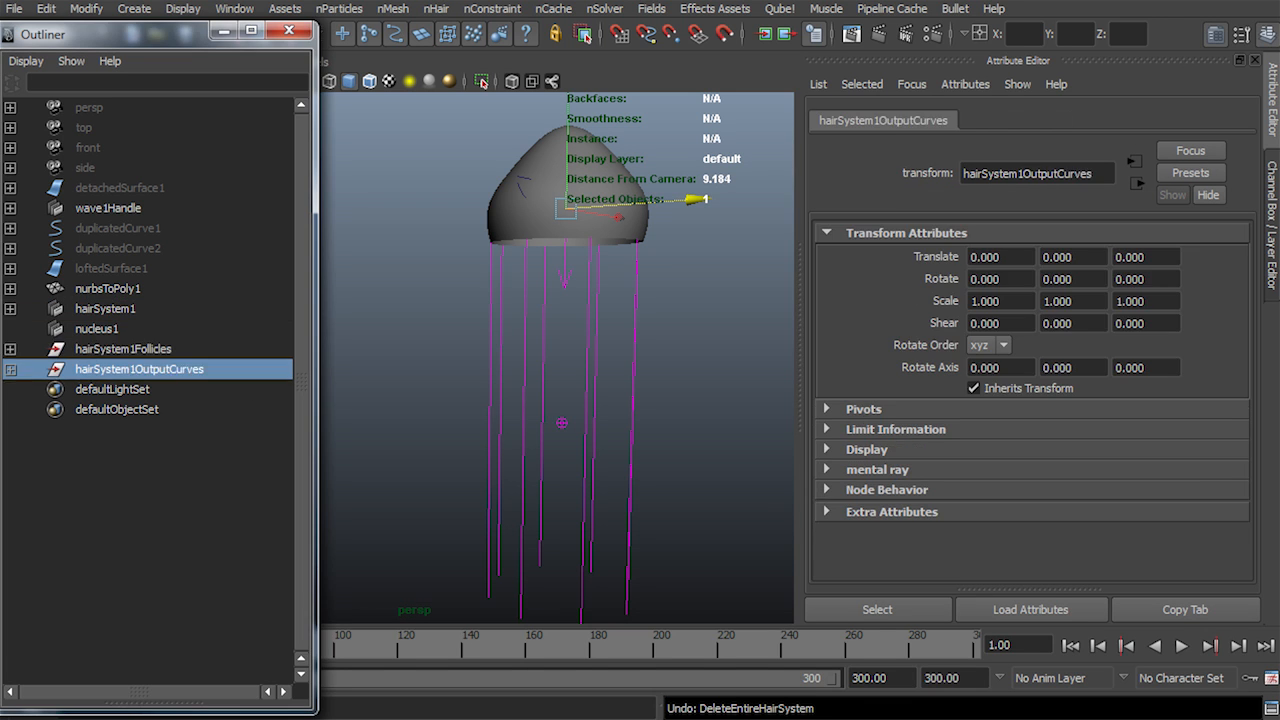
pyautogui.click(123, 349)
pyautogui.click(11, 349)
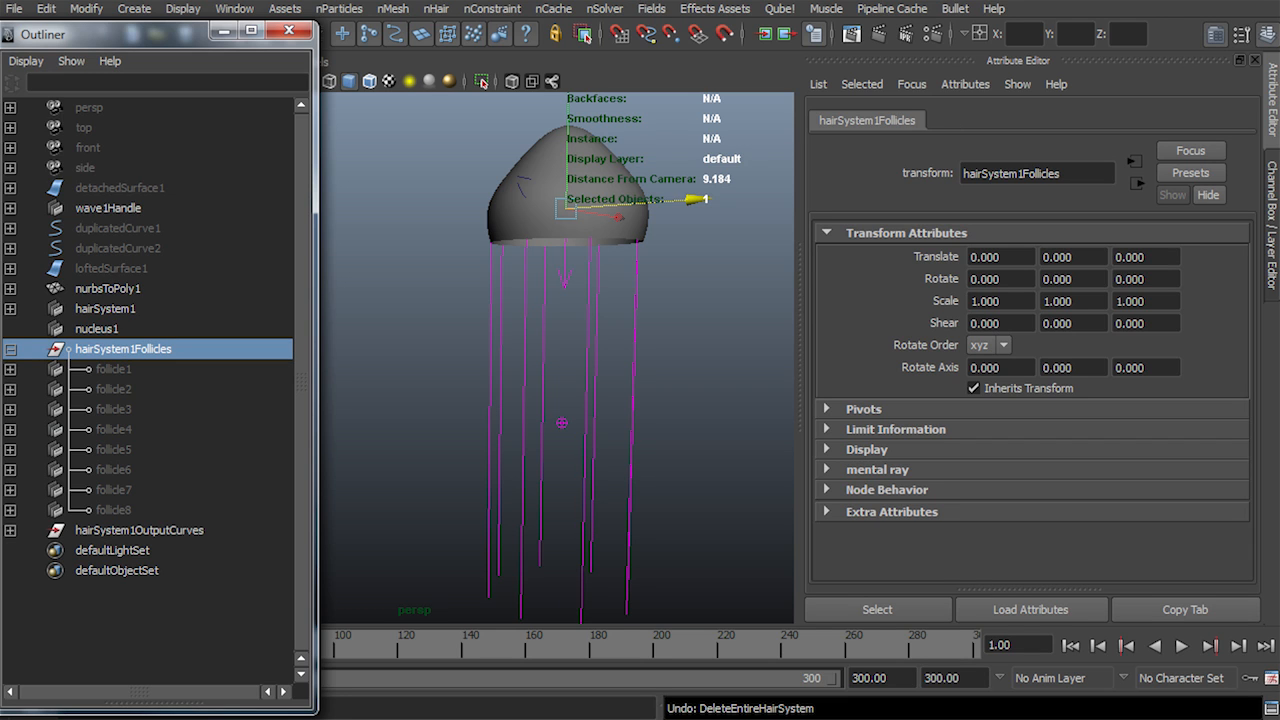
pyautogui.moveTo(113, 369); pyautogui.dragTo(113, 510)
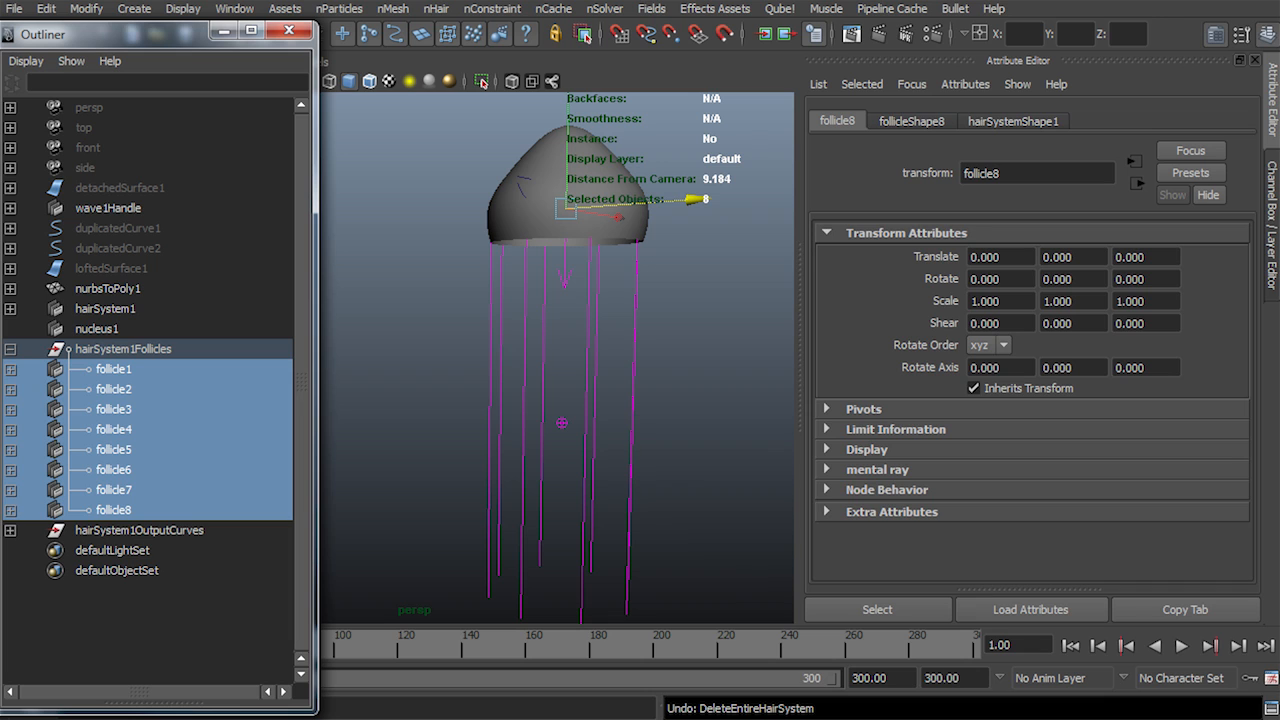
pyautogui.press('Down')
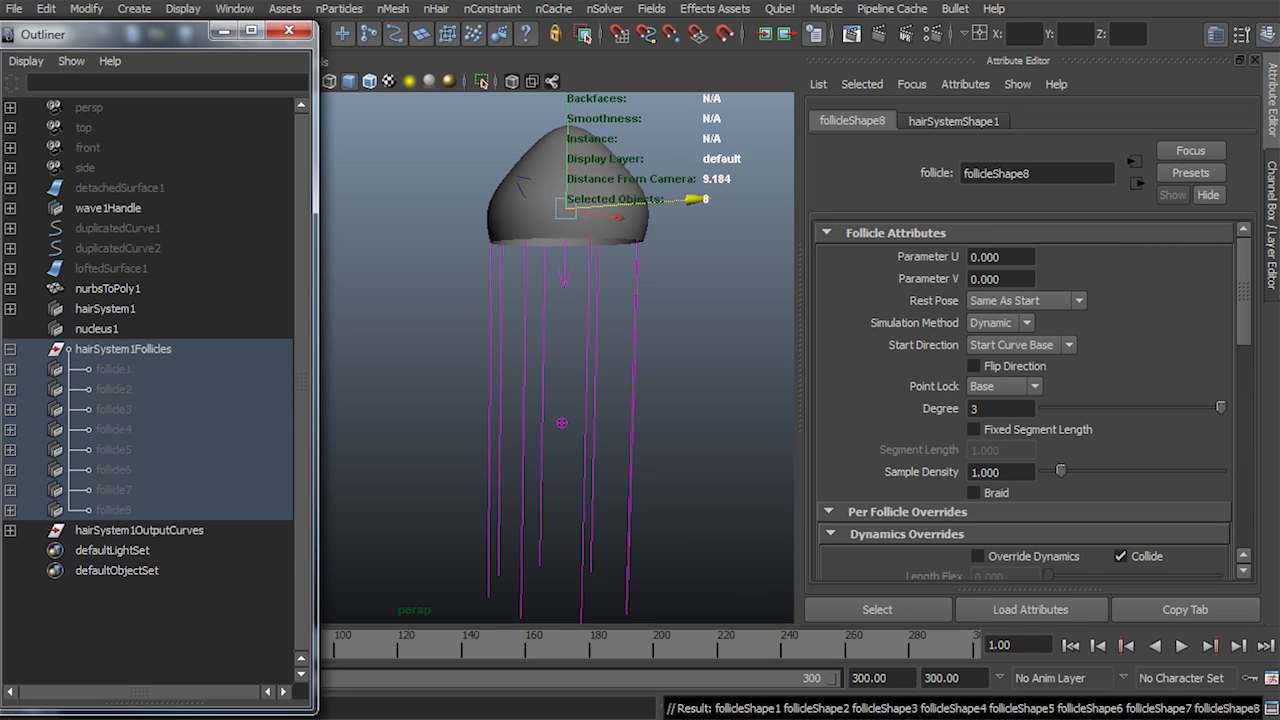
pyautogui.click(11, 369)
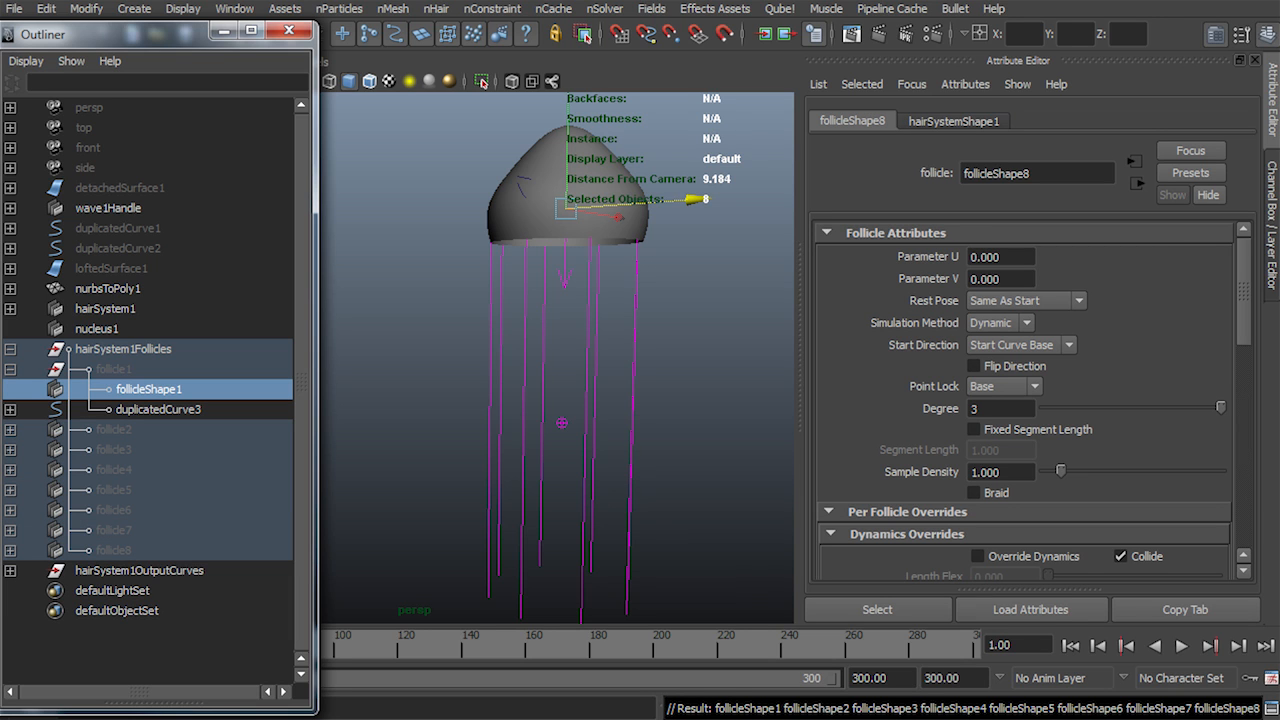
pyautogui.press('Right')
pyautogui.click(11, 430)
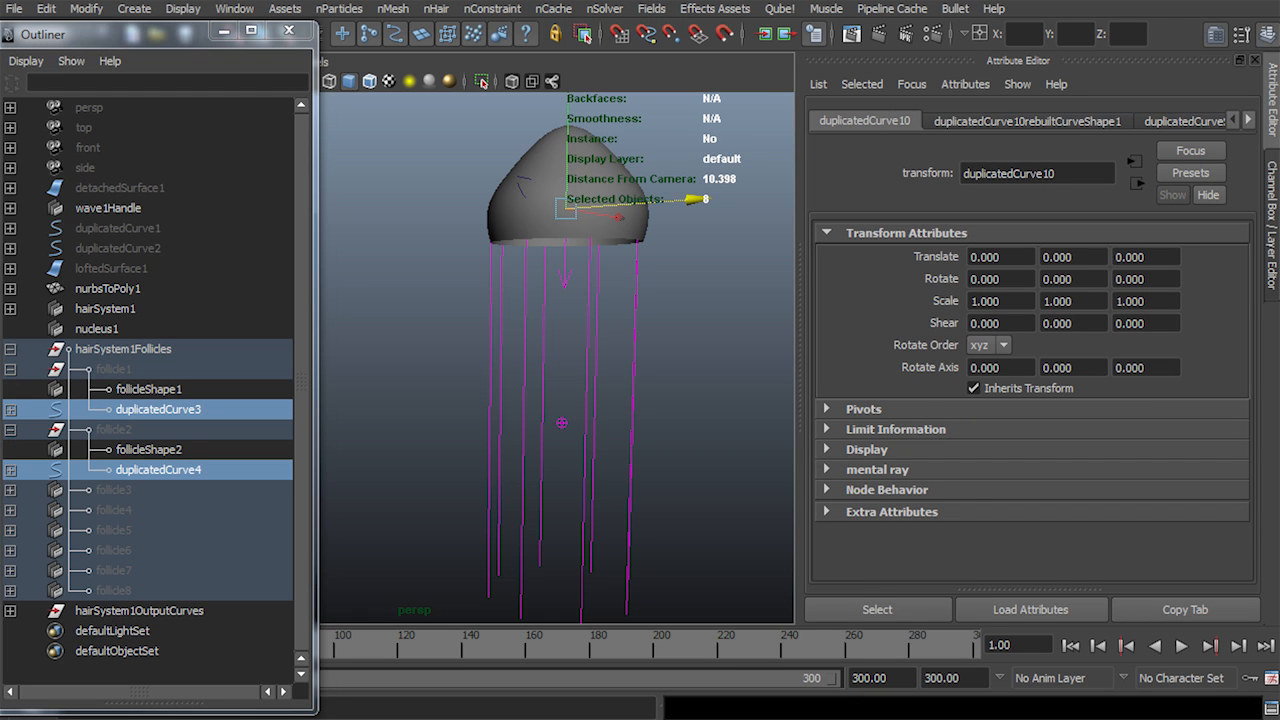
pyautogui.hotkey('shift', 'p')
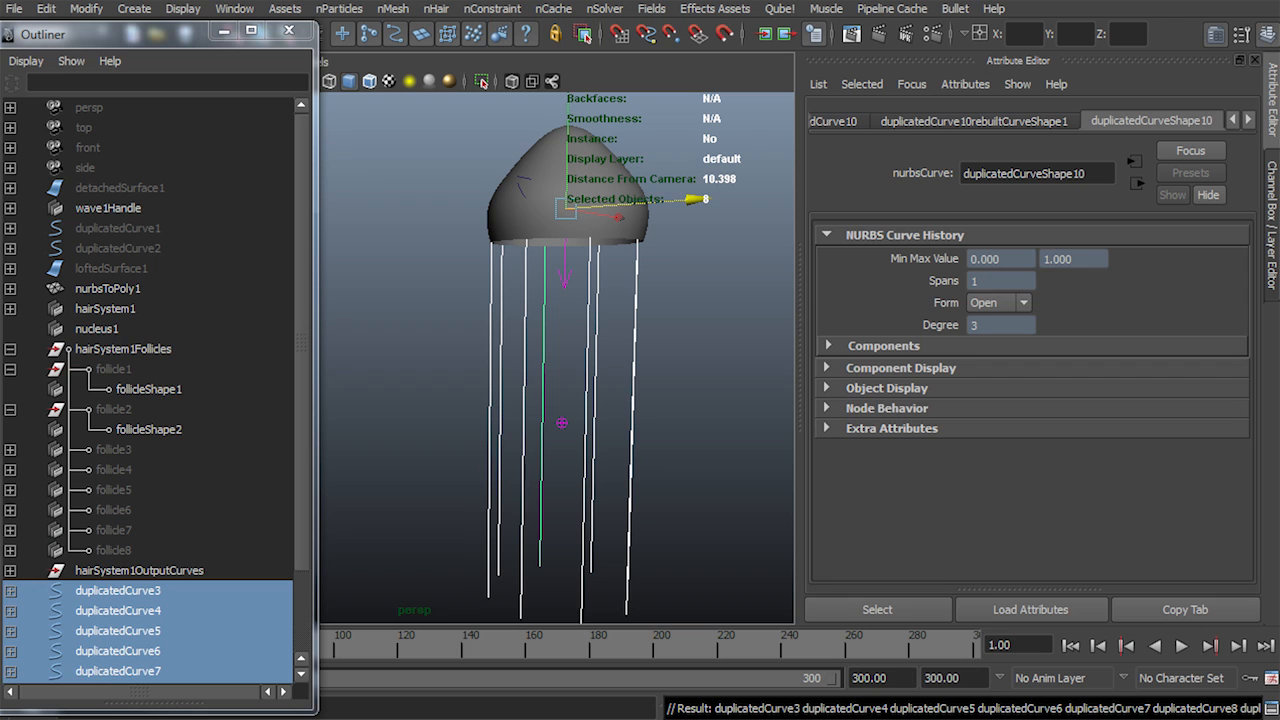
# Delete the hairSystem1Follicles and hairSystem1OutputCurves groups, and play the animation to check the remaining curves, returning to frame 1
pyautogui.scroll(-2, 150, 390)
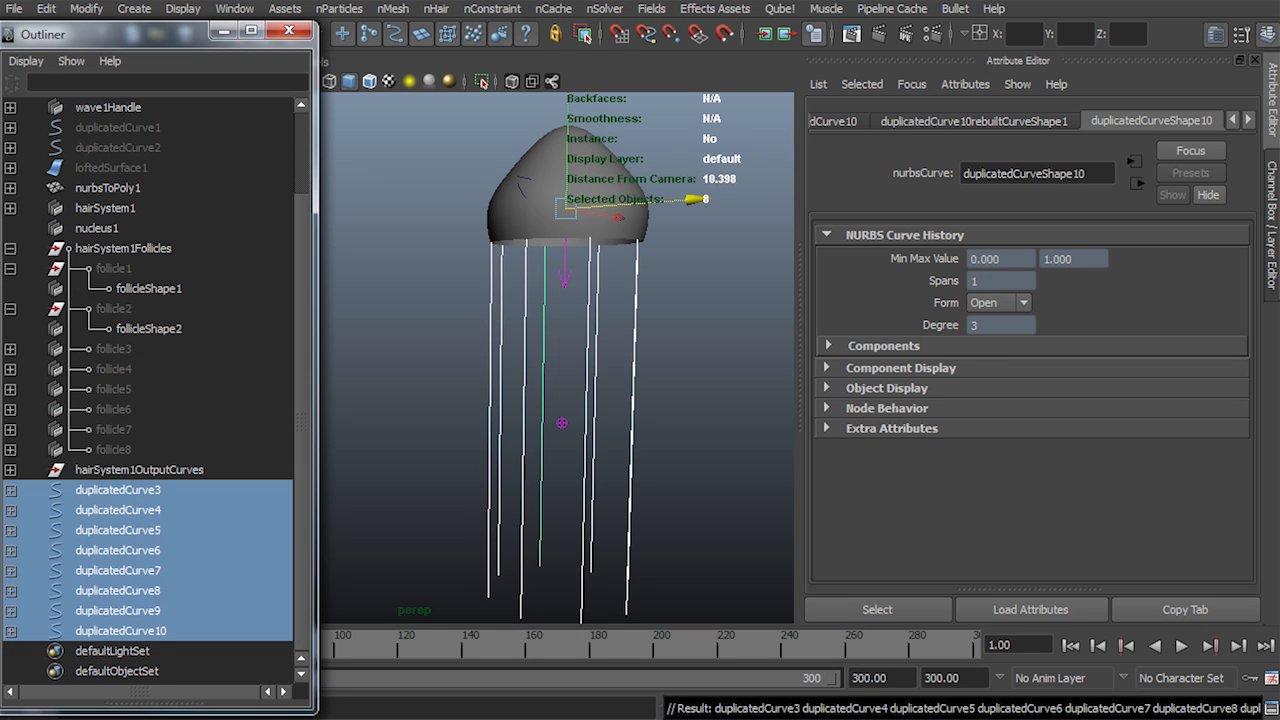
pyautogui.moveTo(140, 470); pyautogui.dragTo(140, 249)
pyautogui.press('Delete')
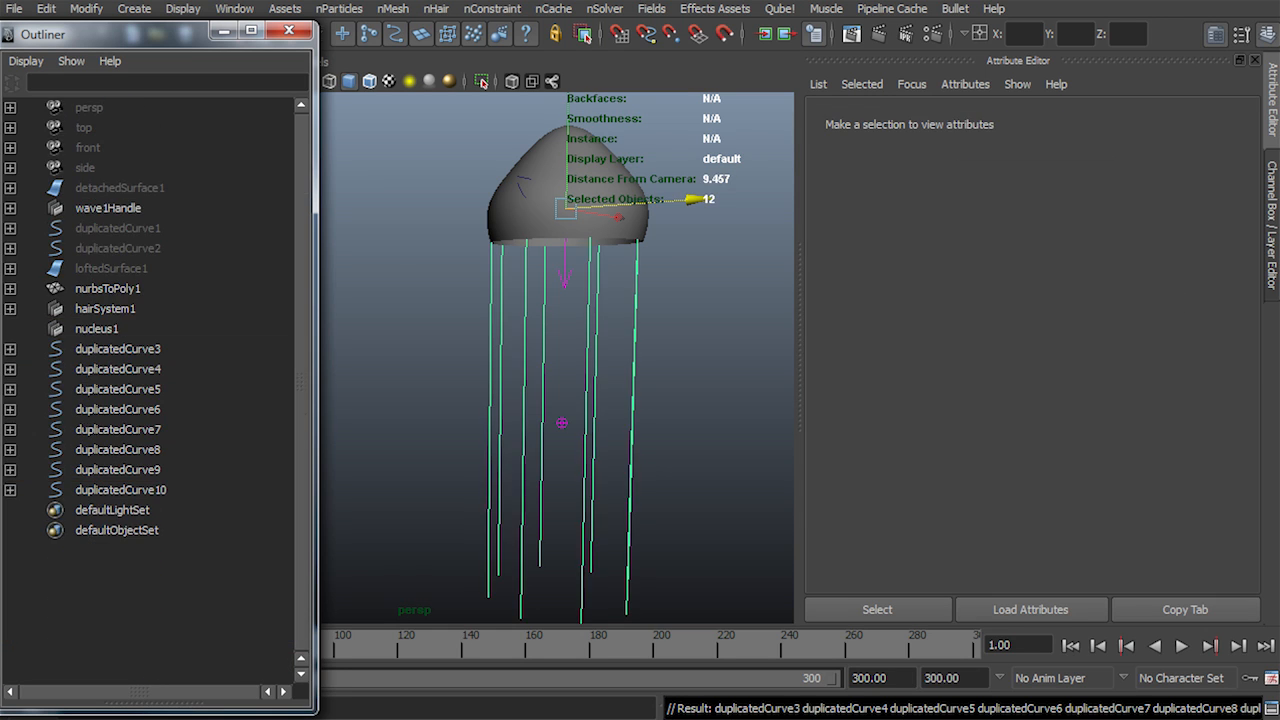
pyautogui.click(1071, 646)
pyautogui.click(1182, 646)
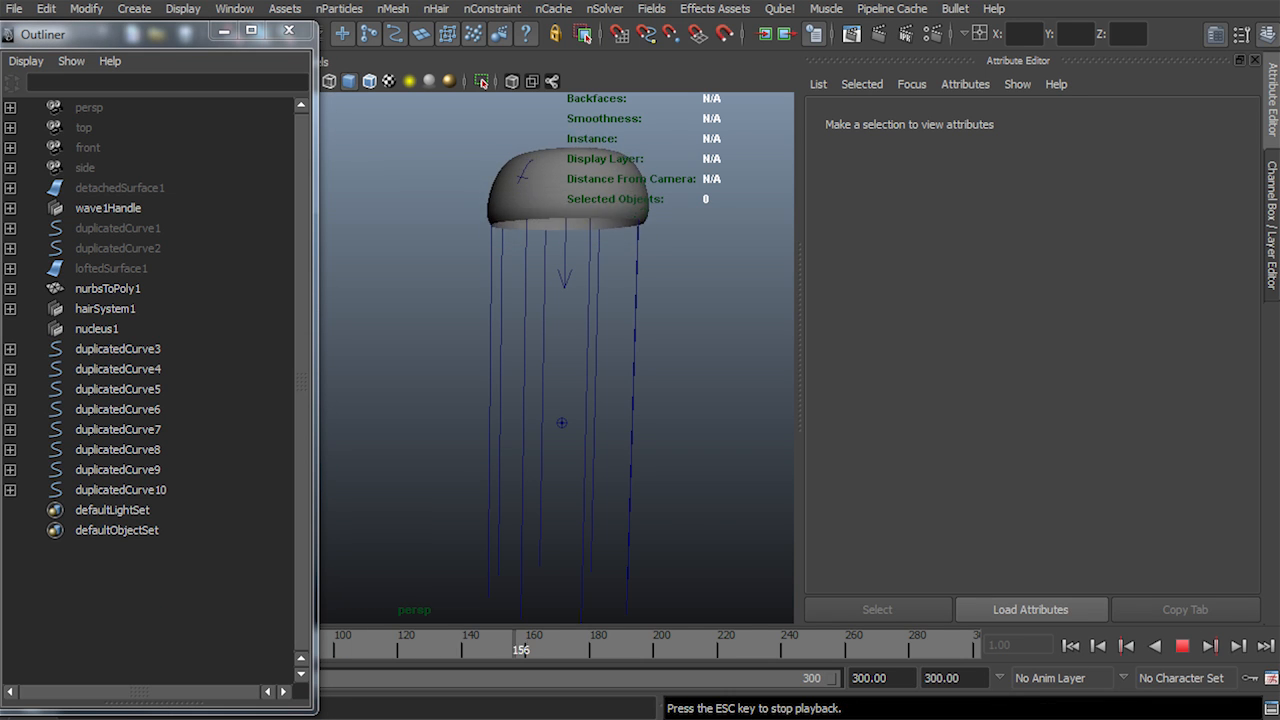
pyautogui.click(1182, 646)
pyautogui.click(1071, 646)
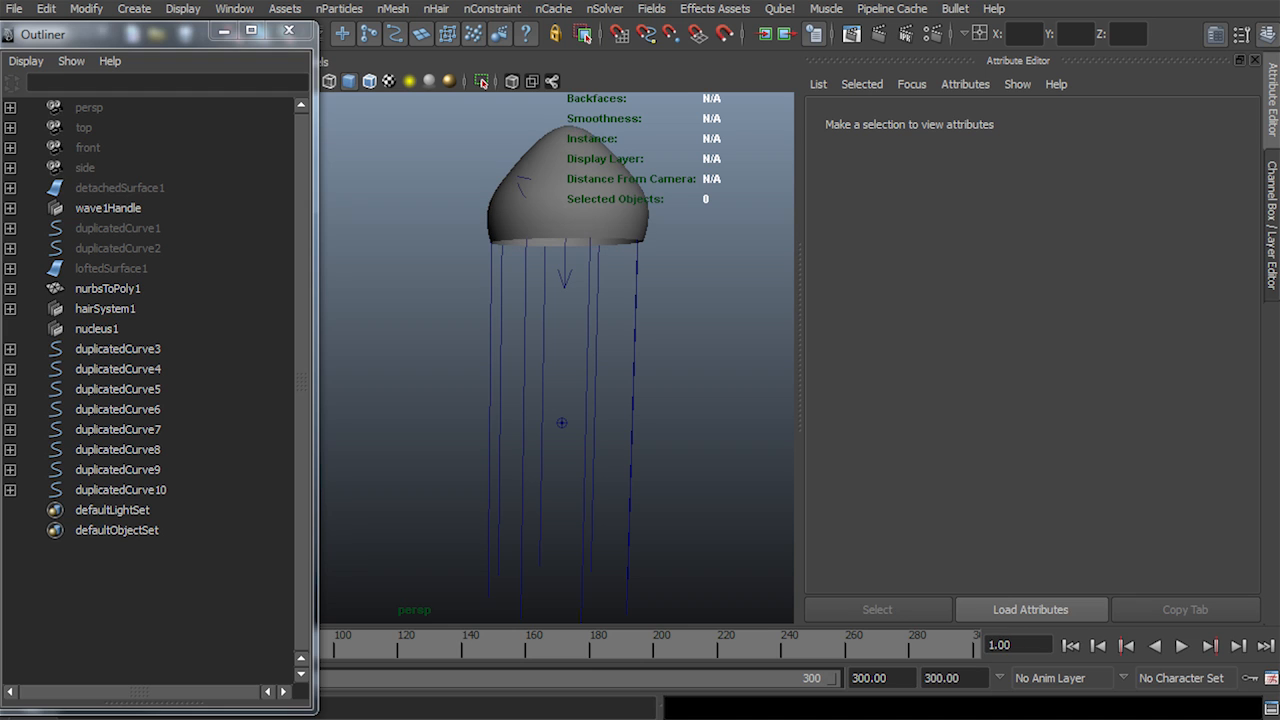
# Delete the nucleus1 and hairSystem1 nodes
pyautogui.click(96, 328)
pyautogui.keyDown('ctrl'); pyautogui.click(105, 308); pyautogui.keyUp('ctrl')
pyautogui.press('Delete')
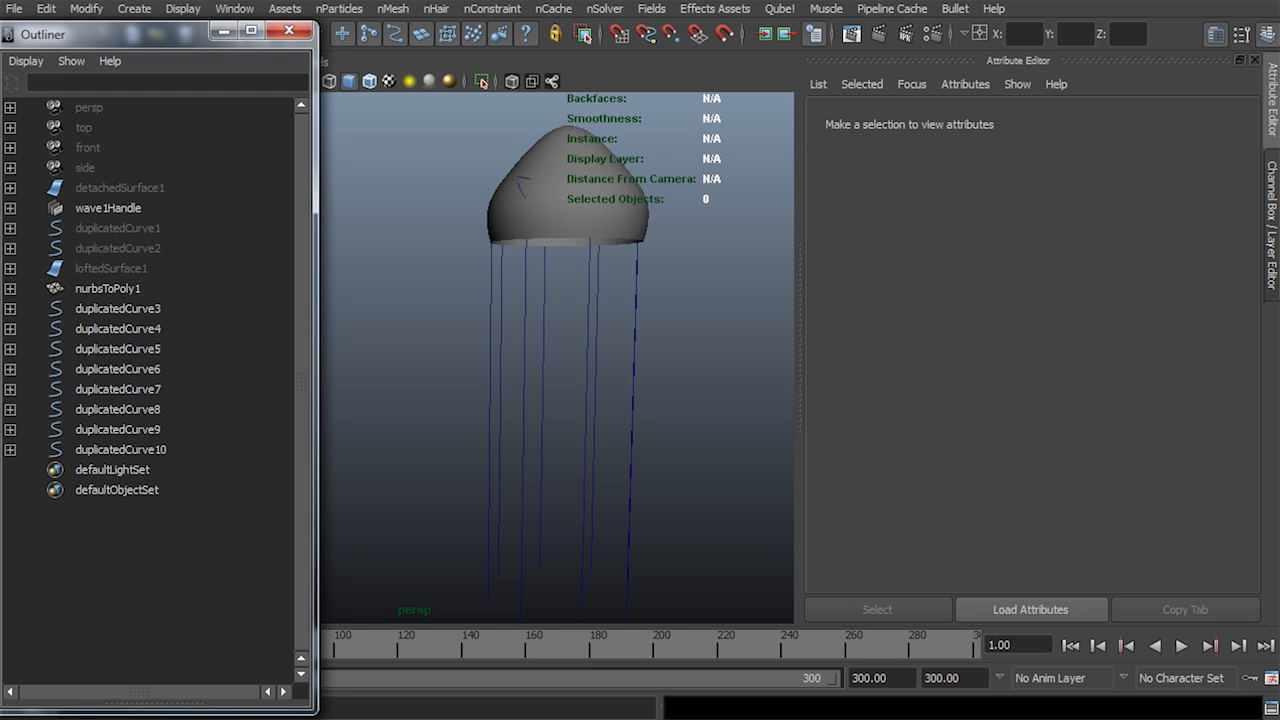
# Select duplicatedCurve3 to duplicatedCurve10, play the animation and return to frame 1, and inspect the curves' CVs
pyautogui.moveTo(316, 712); pyautogui.dragTo(228, 576)
pyautogui.moveTo(118, 449); pyautogui.dragTo(118, 308)
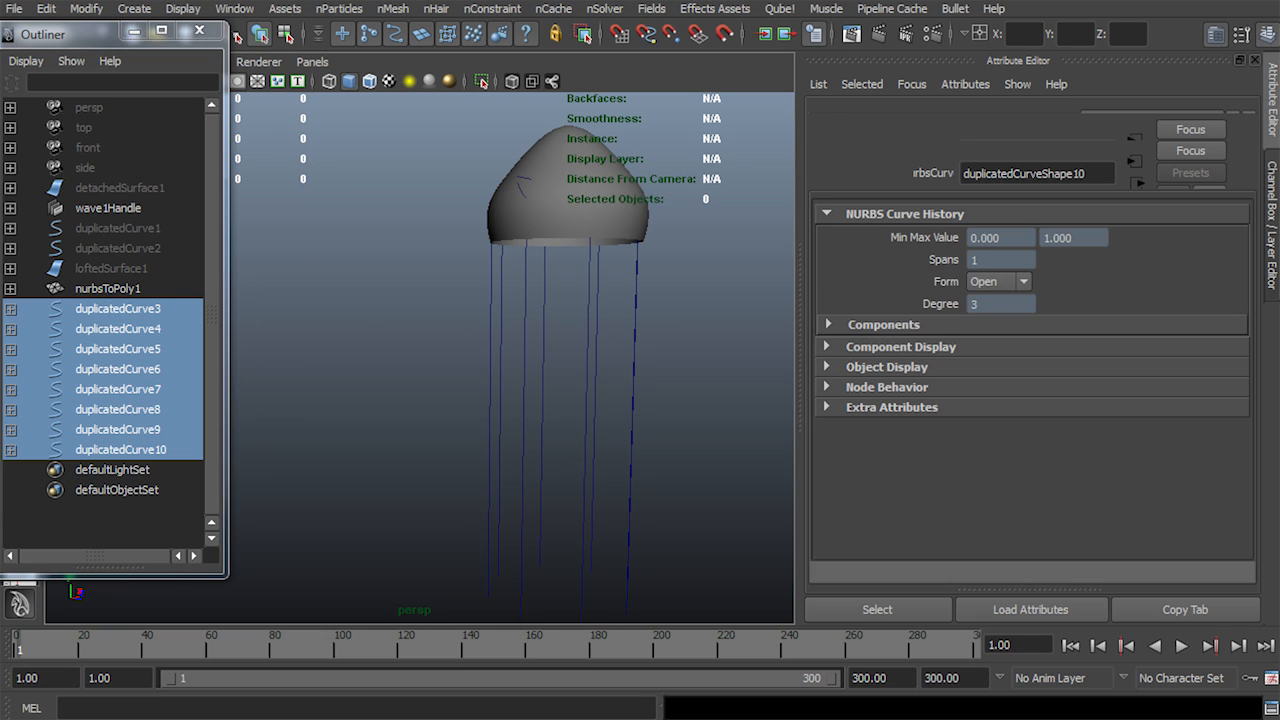
pyautogui.click(1181, 646)
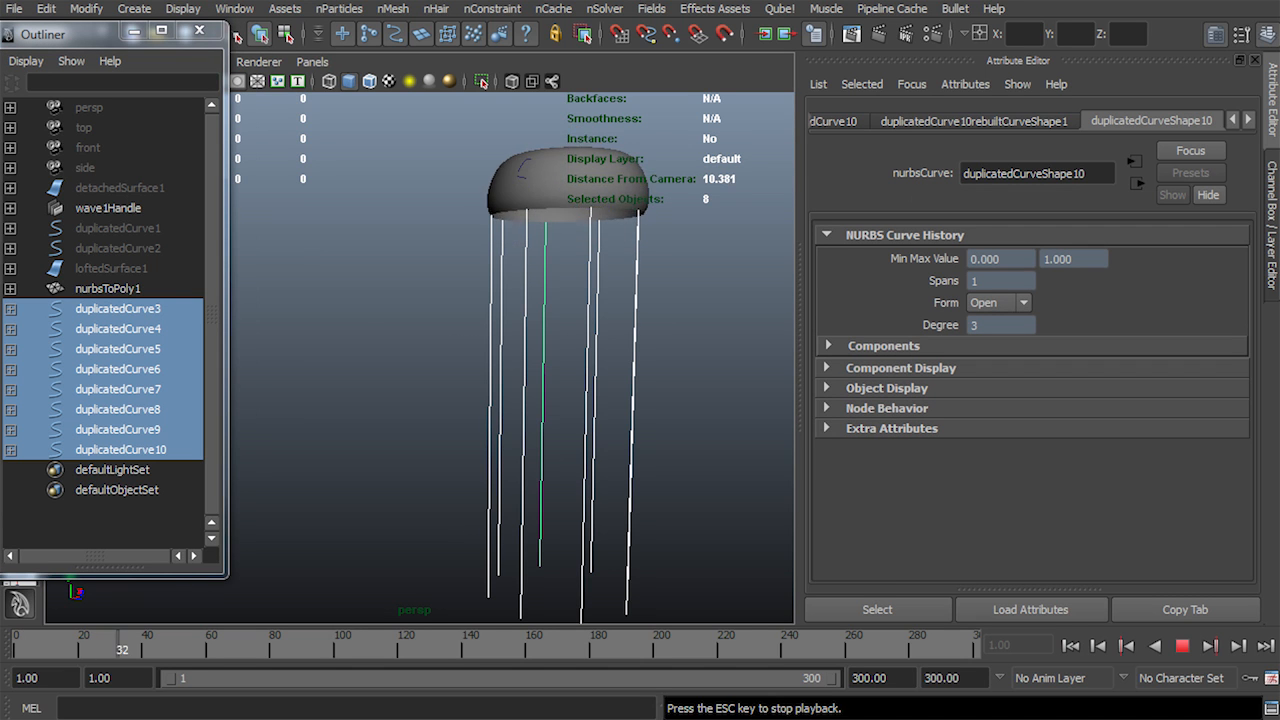
pyautogui.click(1181, 646)
pyautogui.click(1070, 646)
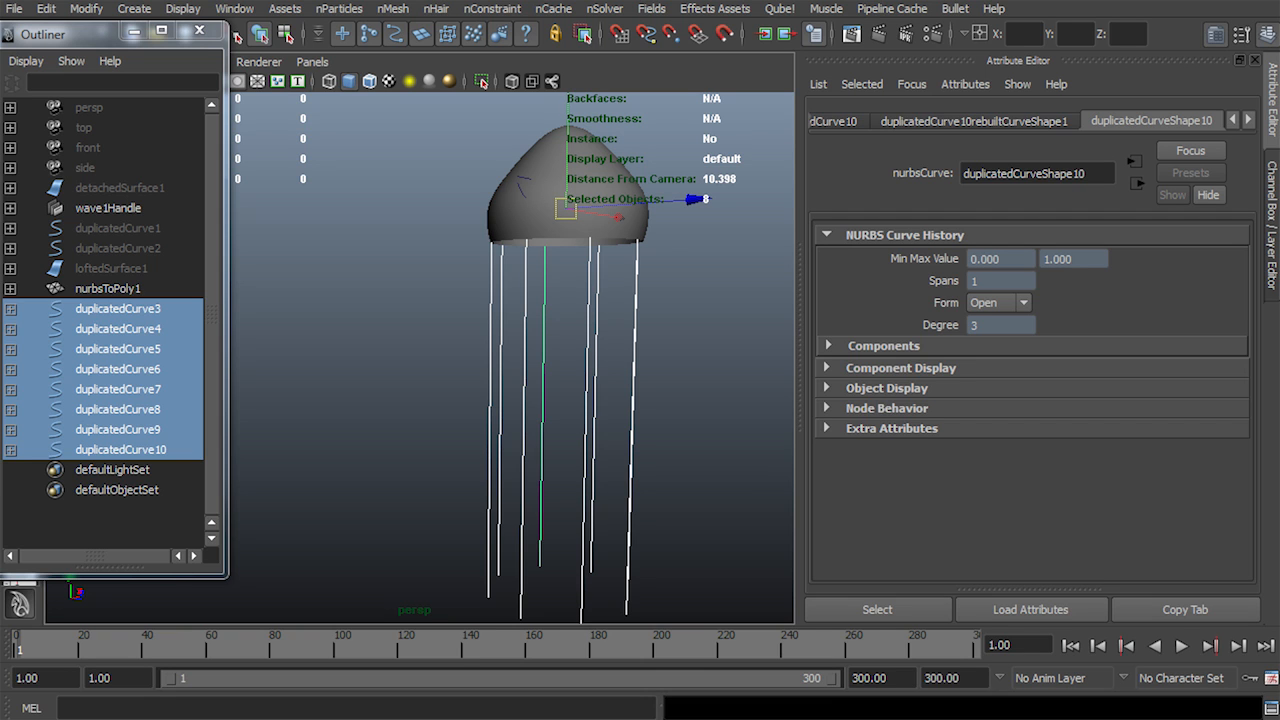
pyautogui.press('F8')
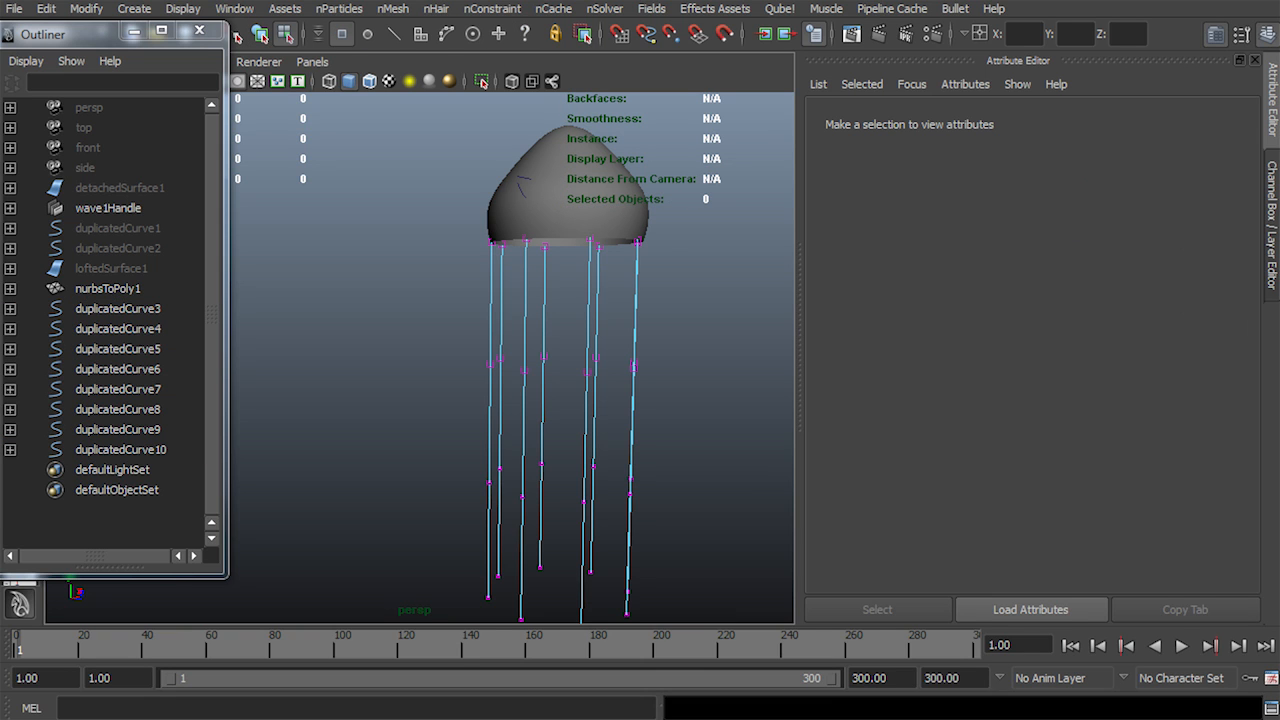
pyautogui.press('F8')
# Open the Rebuild Curve options for the eight selected duplicated curves and reset the settings to their defaults
pyautogui.moveTo(60, 34); pyautogui.dragTo(60, 105)
pyautogui.click(58, 31)
pyautogui.click(40, 76)
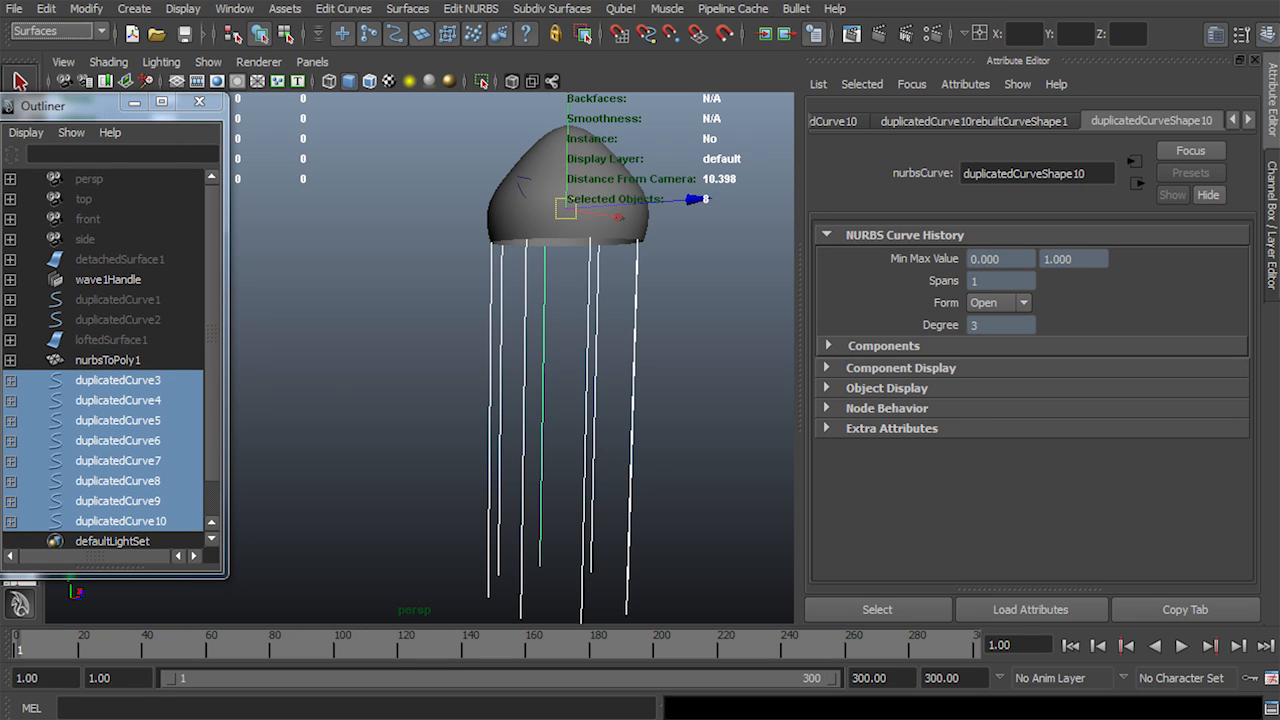
pyautogui.click(343, 8)
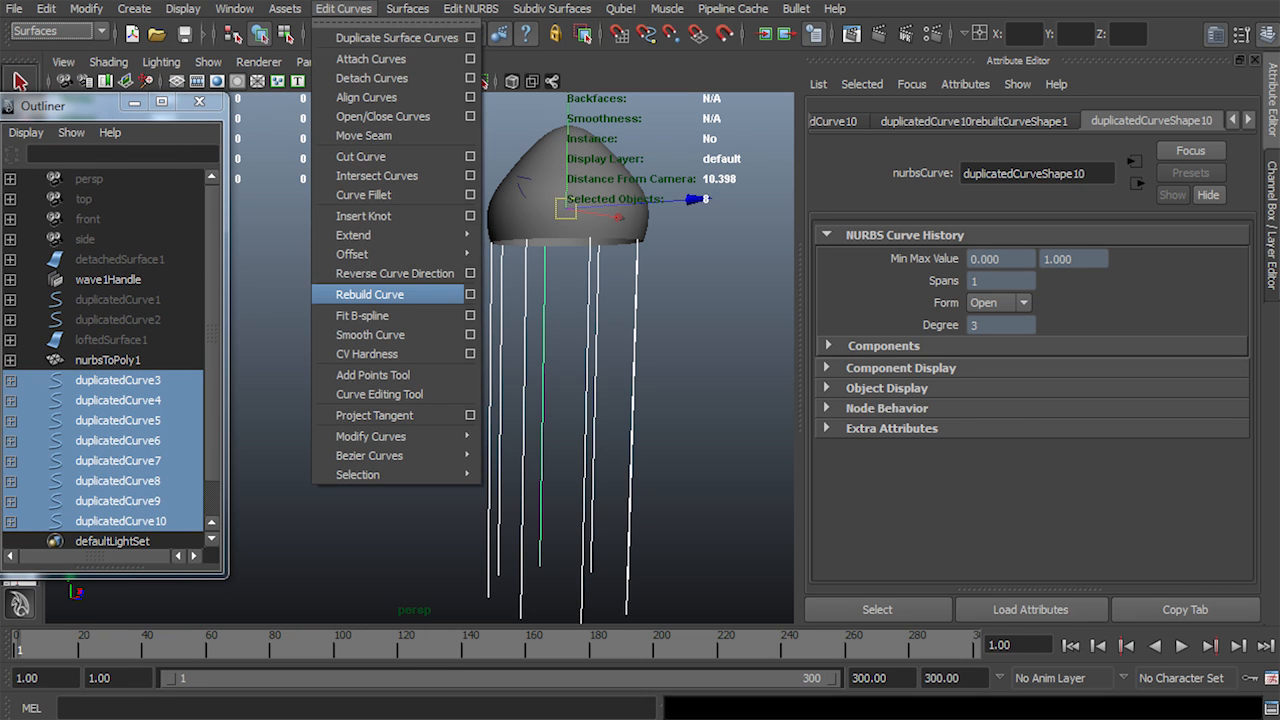
pyautogui.click(470, 294)
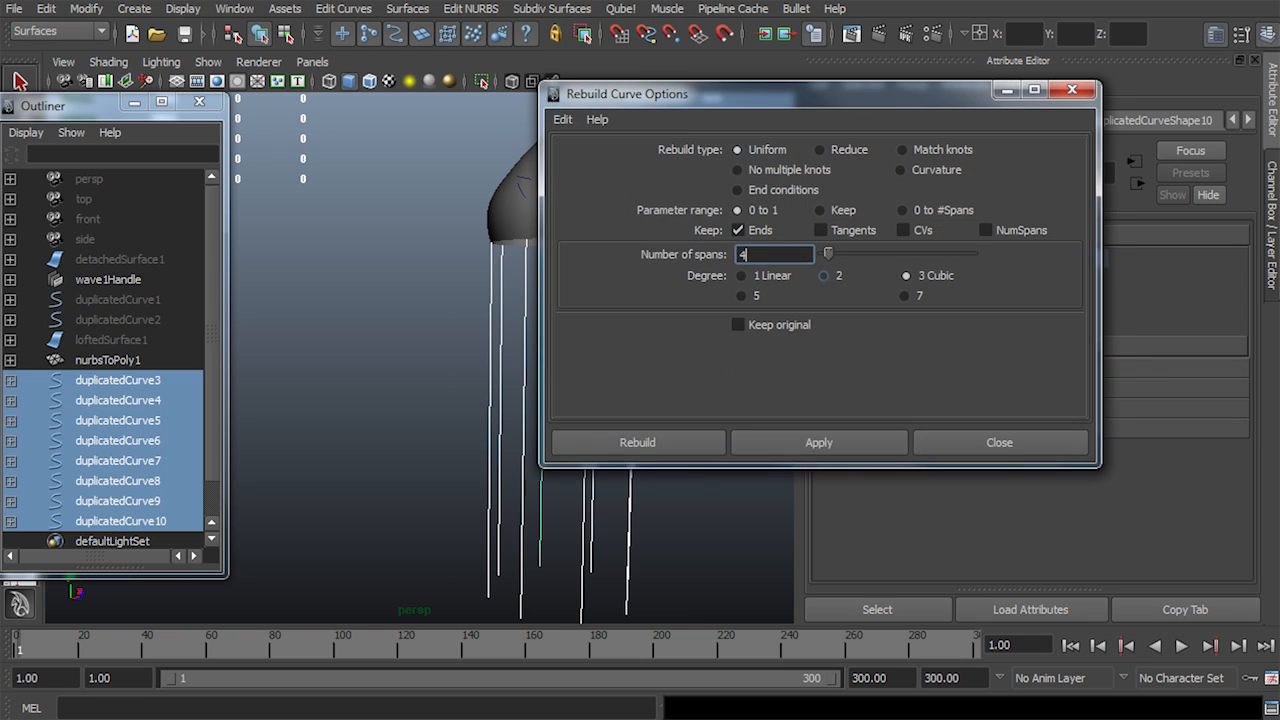
pyautogui.click(563, 119)
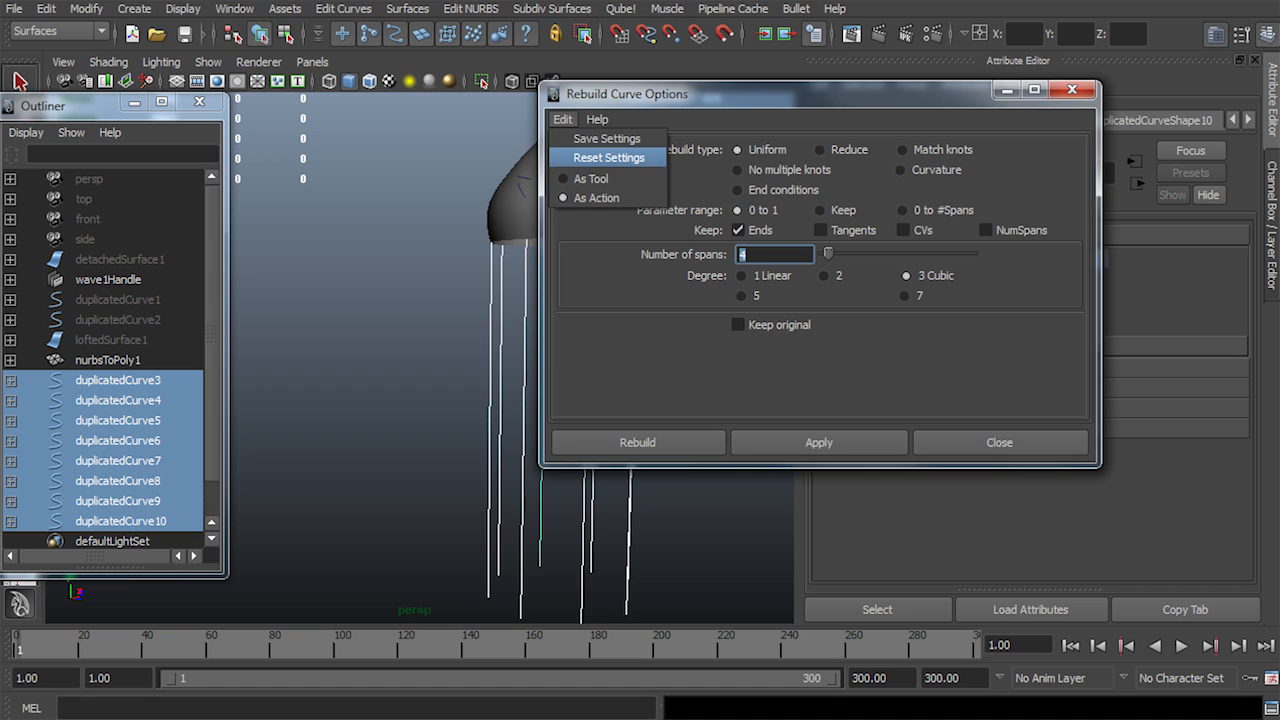
pyautogui.click(609, 157)
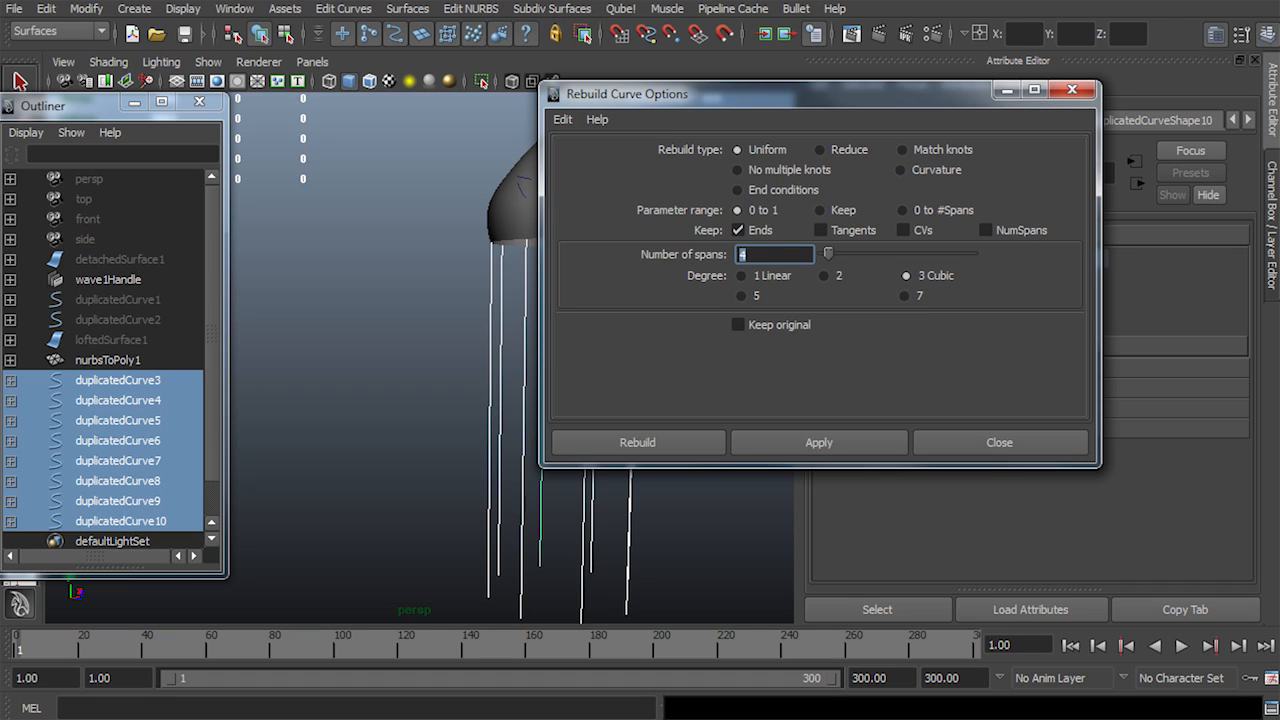
# Rebuild the eight duplicated curves with 18 spans and close the options
pyautogui.write('8')
pyautogui.doubleClick(750, 254)
pyautogui.write('18')
pyautogui.press('Return')
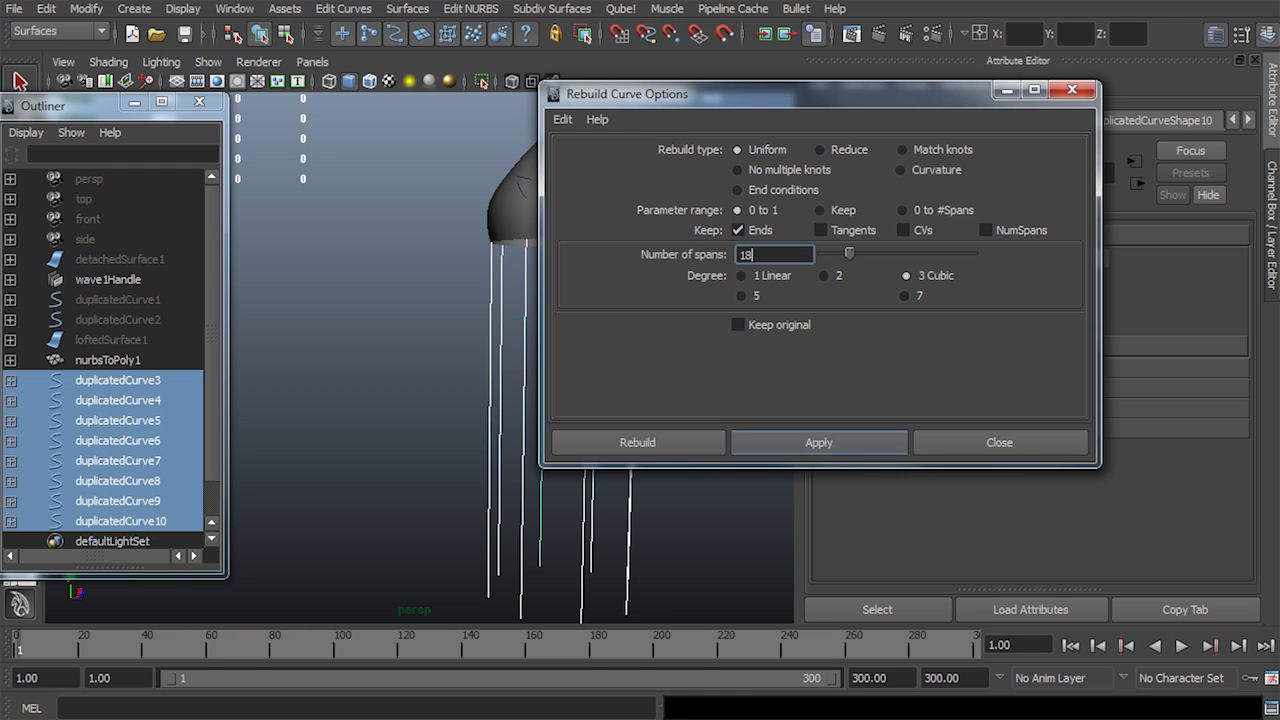
pyautogui.click(819, 443)
pyautogui.click(999, 443)
pyautogui.click(720, 400)
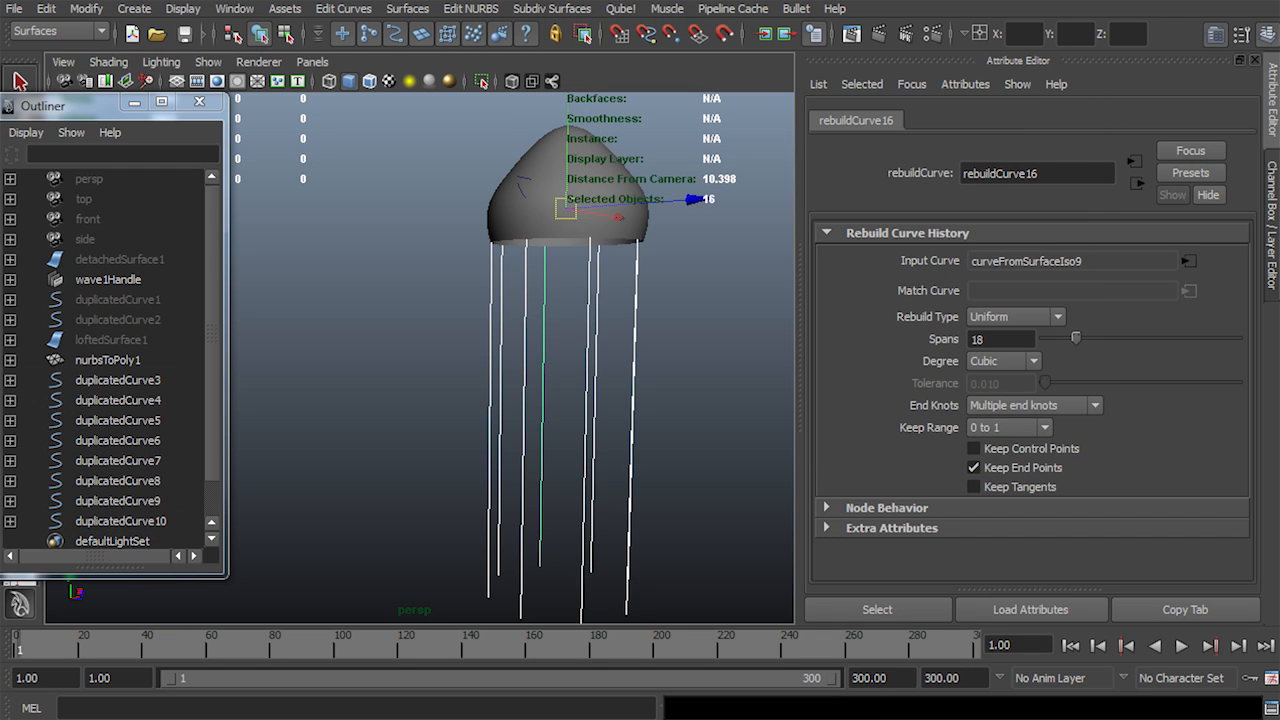
# Try moving a few upper CVs of duplicatedCurve4 and duplicatedCurve5 about 0.75 units along Z, undo it, and return to object mode
pyautogui.press('F8')
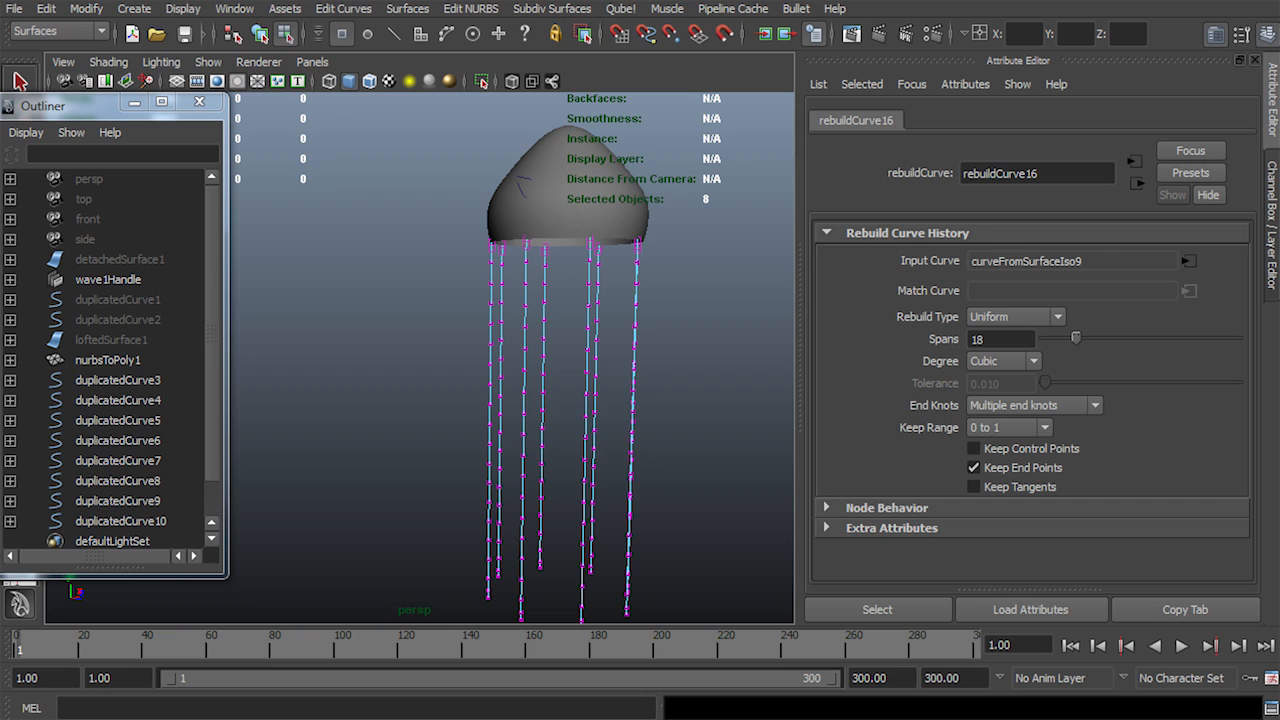
pyautogui.moveTo(618, 333); pyautogui.dragTo(652, 358)
pyautogui.moveTo(740, 350); pyautogui.dragTo(795, 351)
pyautogui.hotkey('ctrl', 'z')
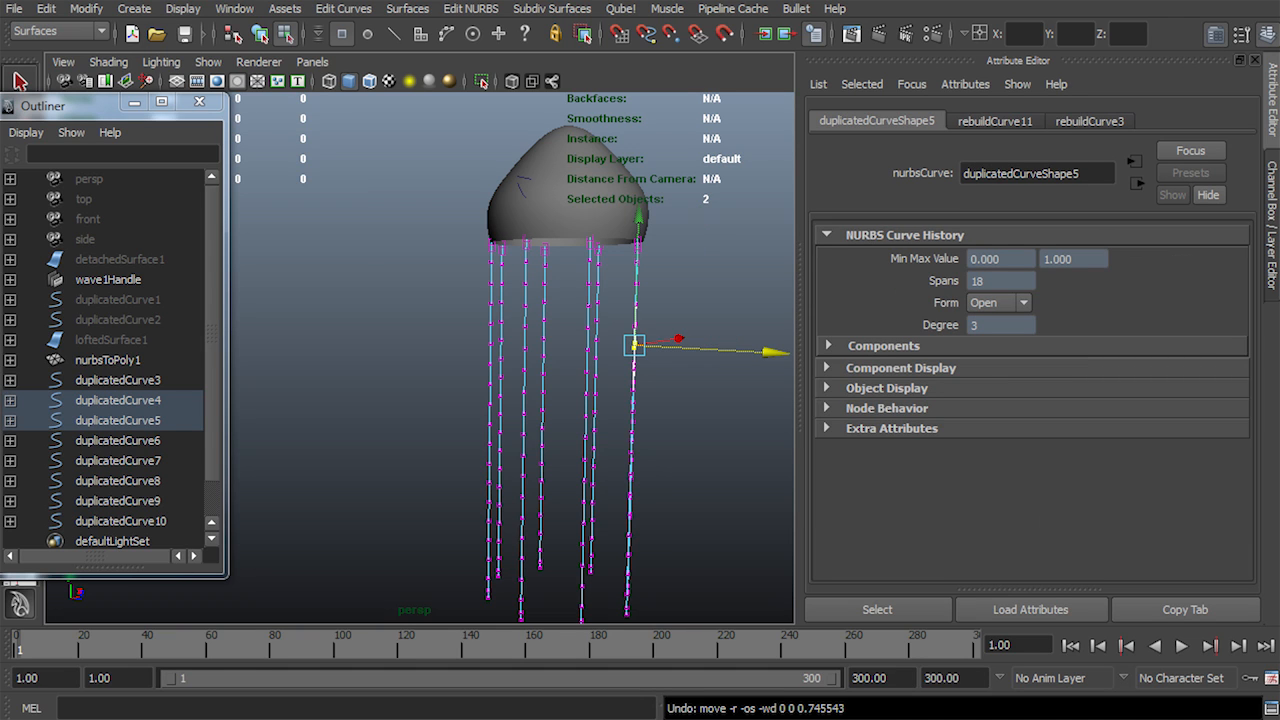
pyautogui.press('F8')
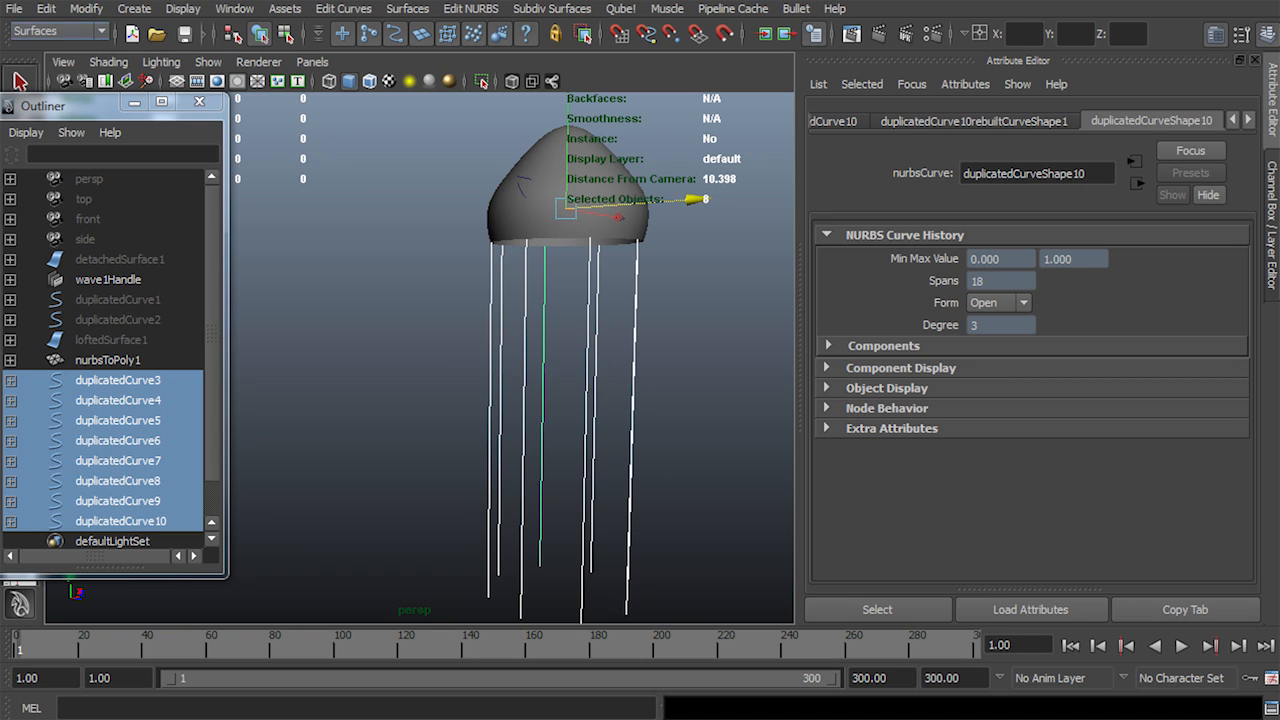
# Switch to the nDynamics menu set, make the eight selected duplicated curves dynamic with nHair, and select nucleus1
pyautogui.click(58, 31)
pyautogui.click(40, 113)
pyautogui.click(339, 8)
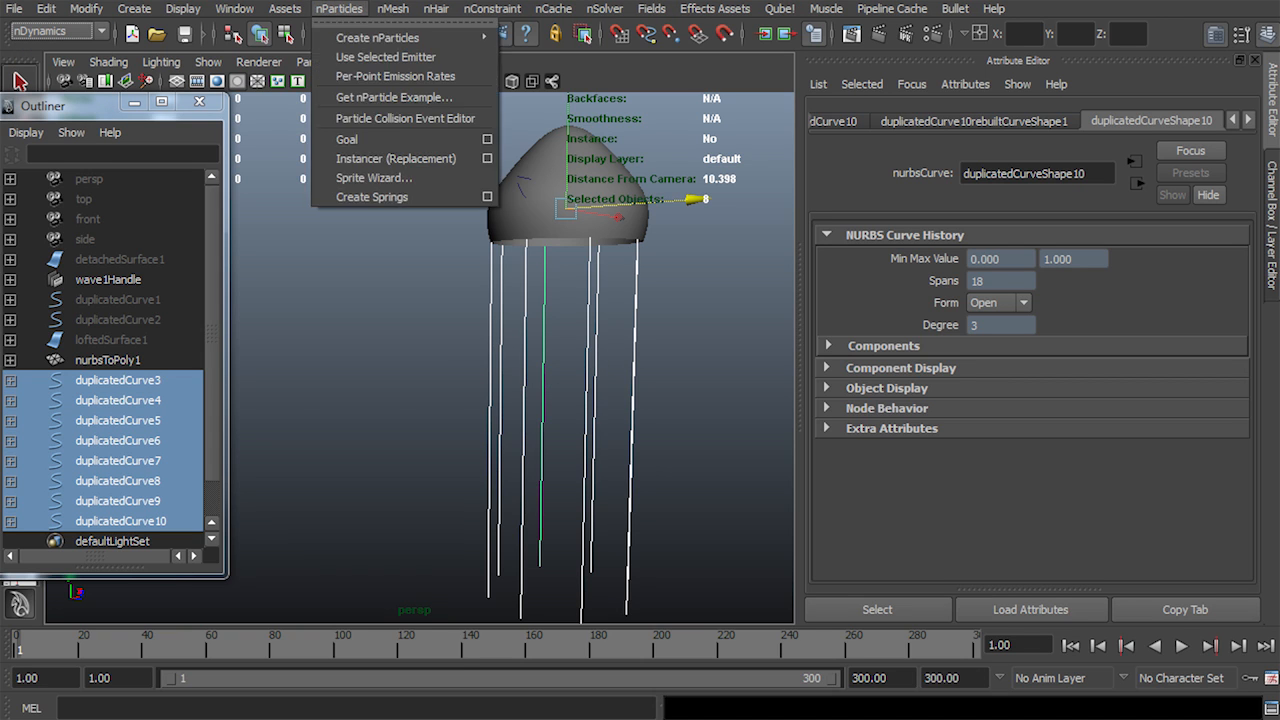
pyautogui.moveTo(392, 8)
pyautogui.moveTo(436, 8)
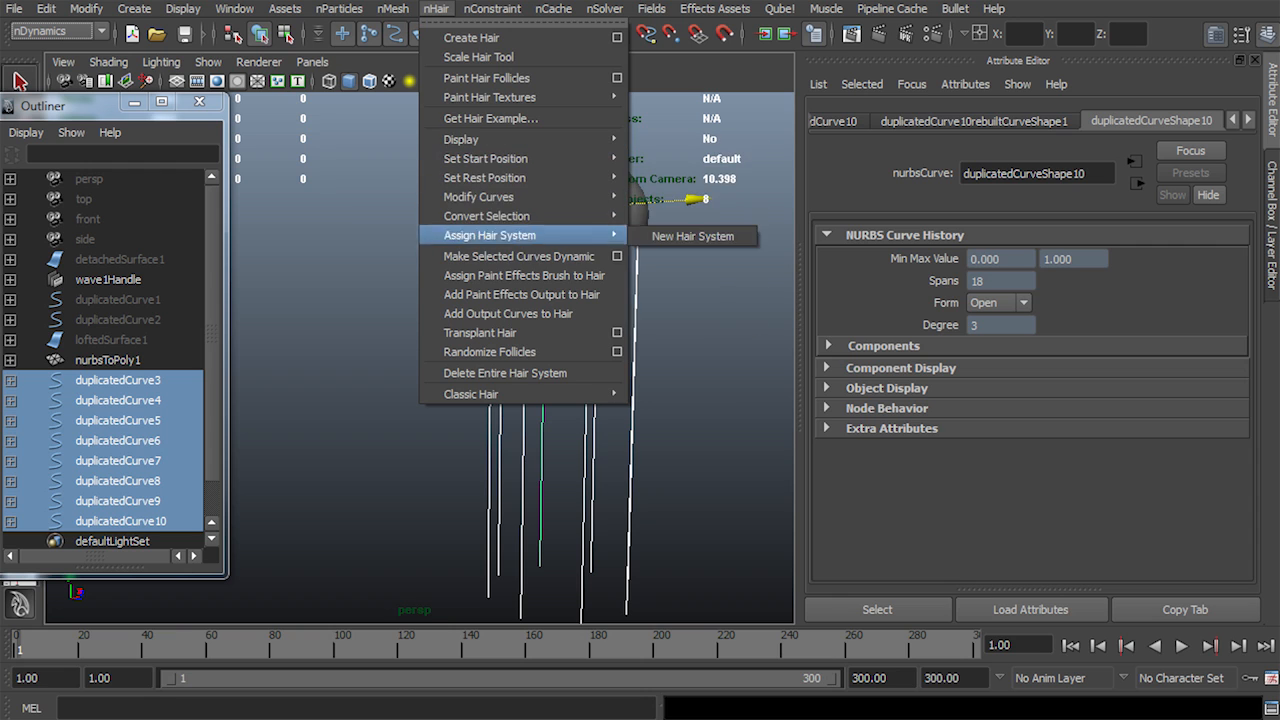
pyautogui.click(480, 254)
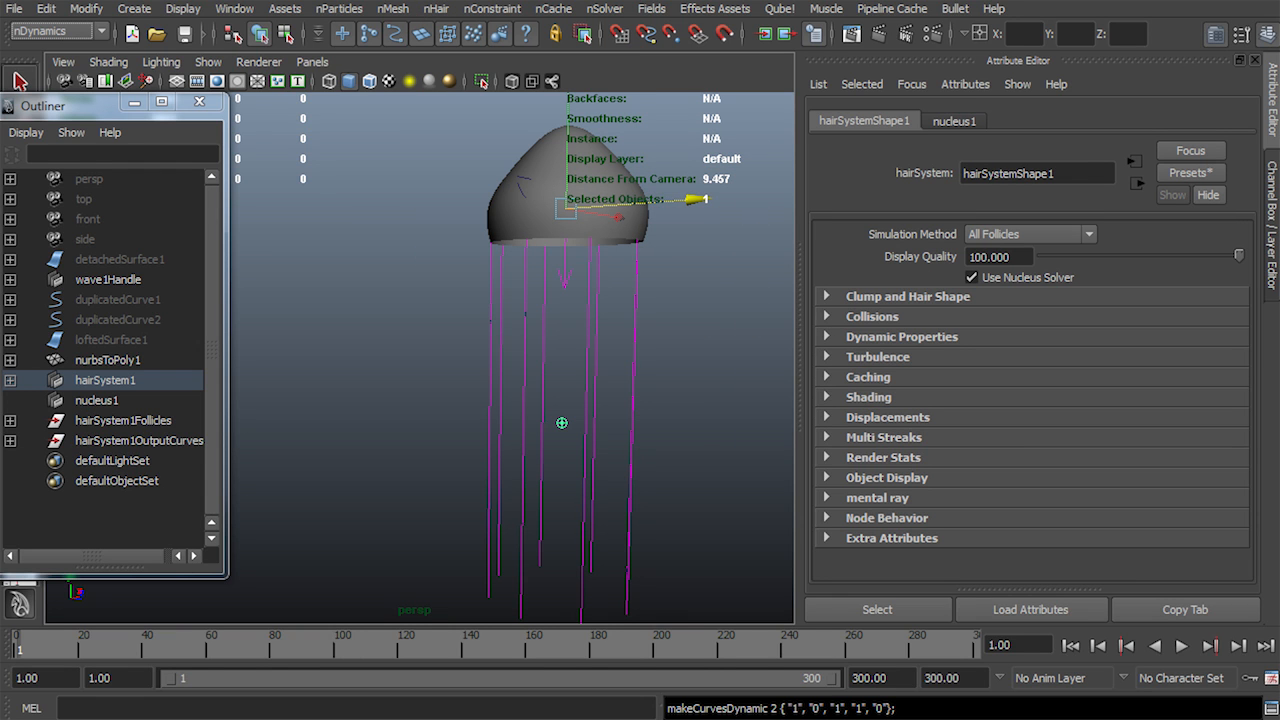
pyautogui.click(97, 400)
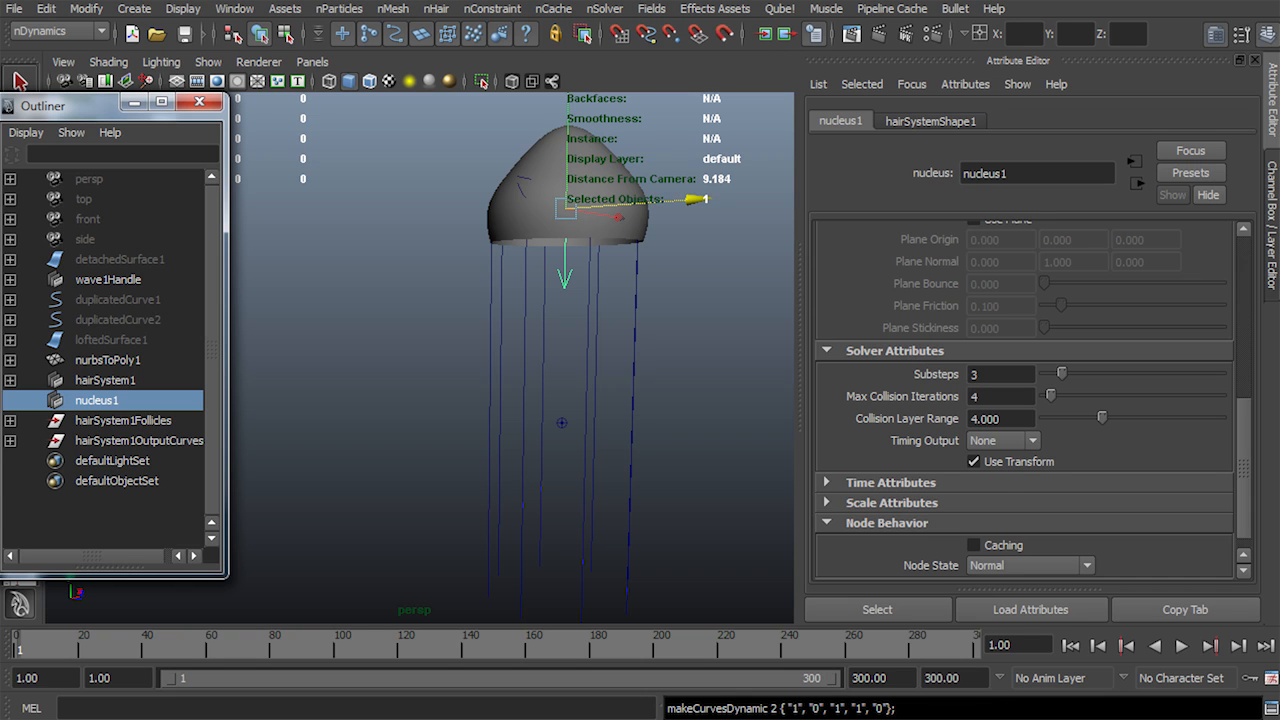
# Hide follicle1 to follicle8 in the hairSystem1Follicles group and display the channels of all eight selected follicles
pyautogui.click(10, 420)
pyautogui.click(113, 440)
pyautogui.scroll(-2, 110, 380)
pyautogui.keyDown('shift'); pyautogui.click(113, 460); pyautogui.keyUp('shift')
pyautogui.hotkey('ctrl', 'h')
pyautogui.moveTo(113, 319); pyautogui.dragTo(113, 460)
pyautogui.hotkey('shift', 'h')
pyautogui.hotkey('ctrl', 'a')
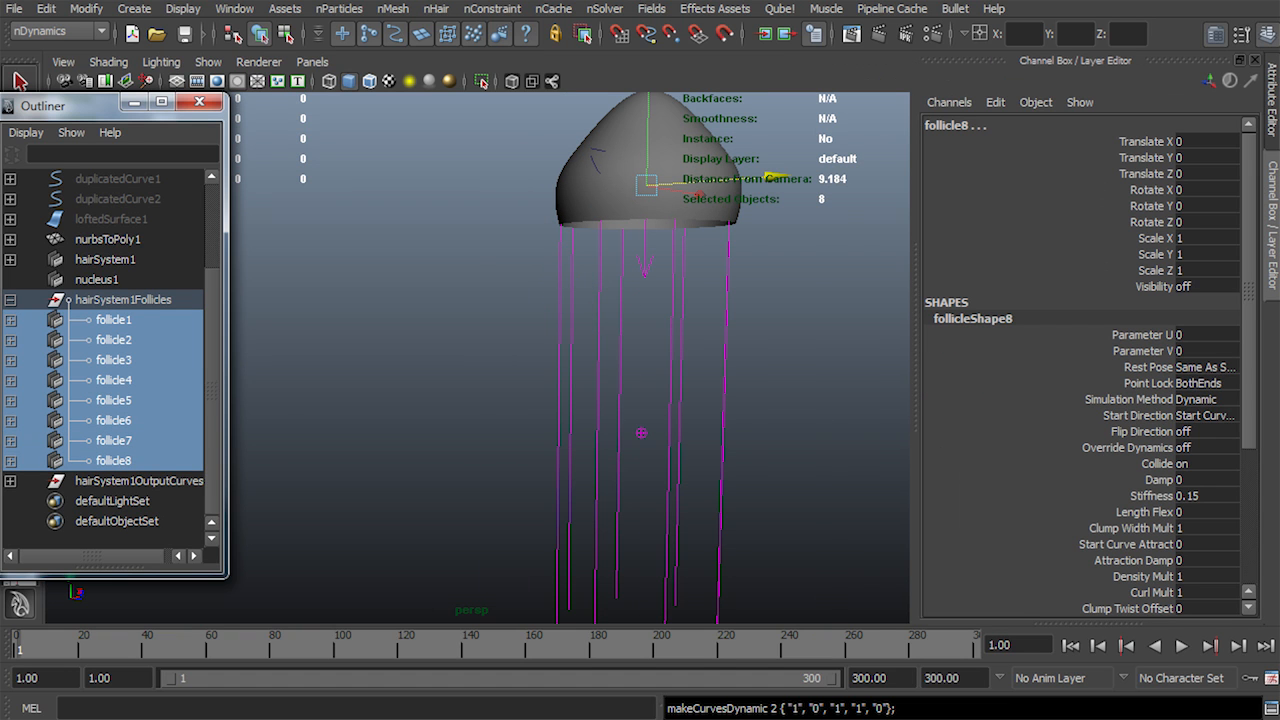
# Set Point Lock to Base for the eight follicles, play the simulation and return to frame 1
pyautogui.click(1207, 383)
pyautogui.click(1208, 420)
pyautogui.hotkey('alt', 'v')
pyautogui.press('f')
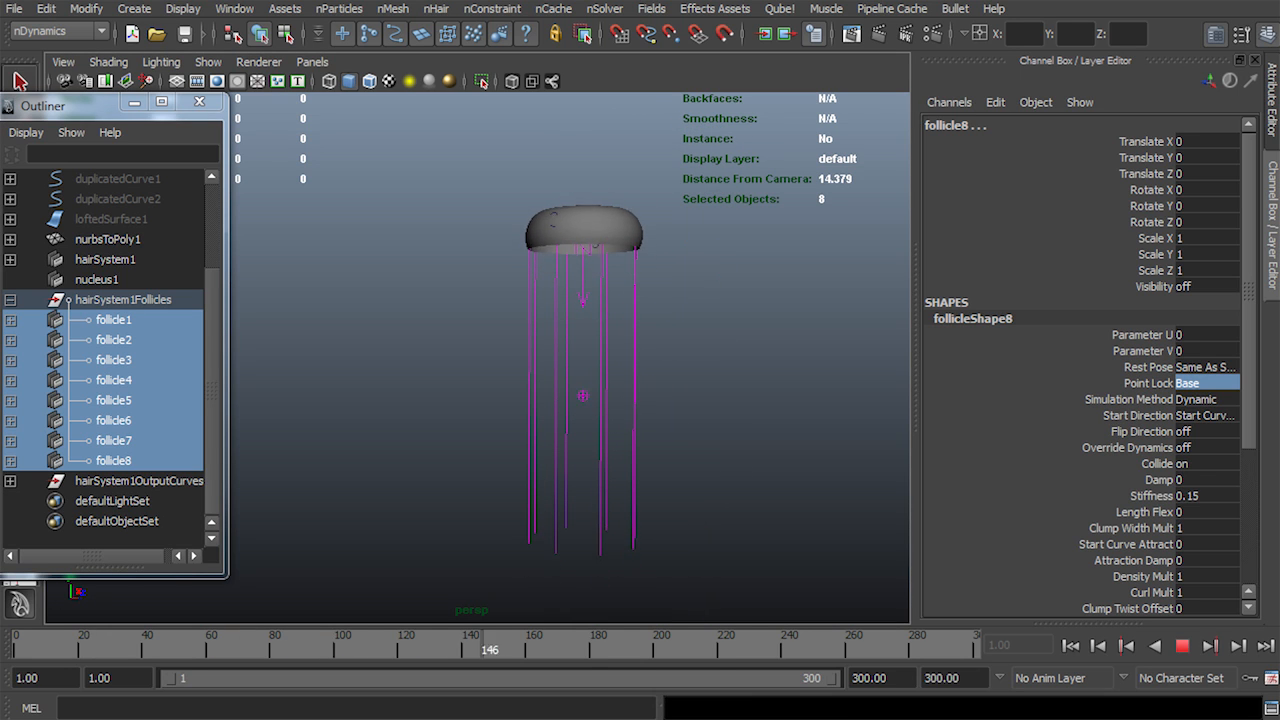
pyautogui.hotkey('alt', 'v')
pyautogui.hotkey('alt', 'shift', 'v')
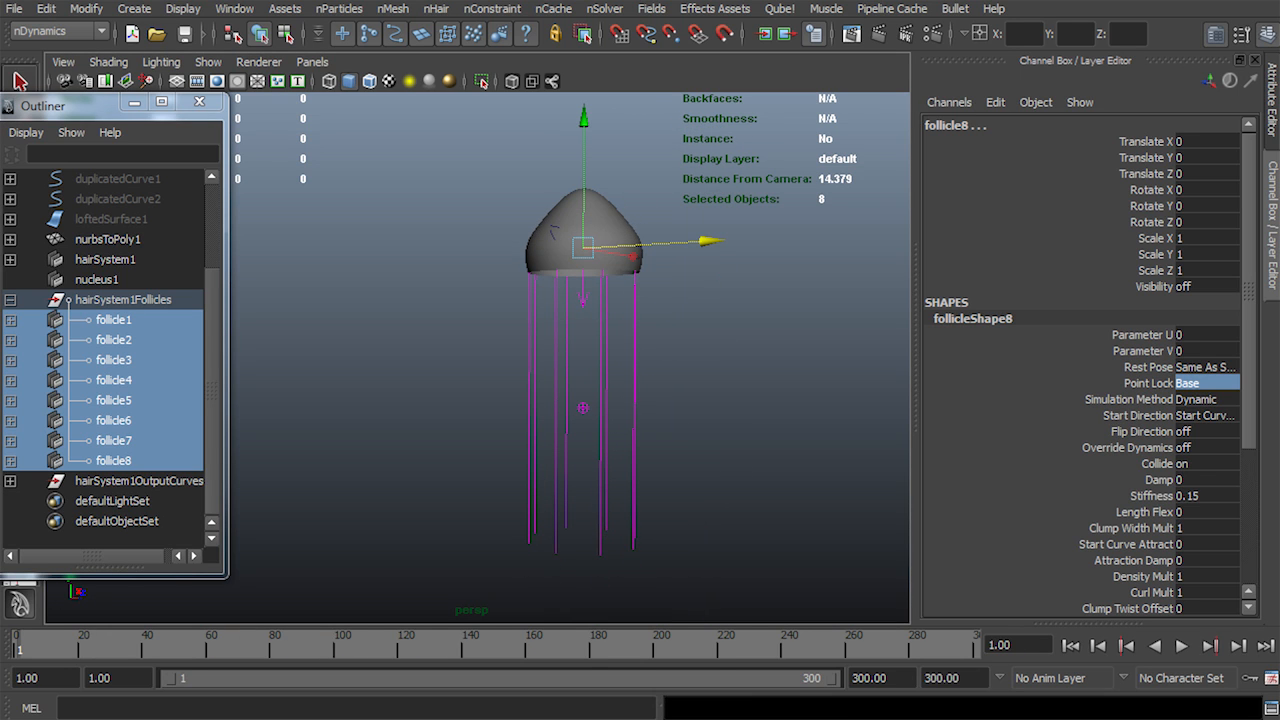
# Set the Substeps of nucleus1 to 6, play the simulation and return to frame 1
pyautogui.click(97, 280)
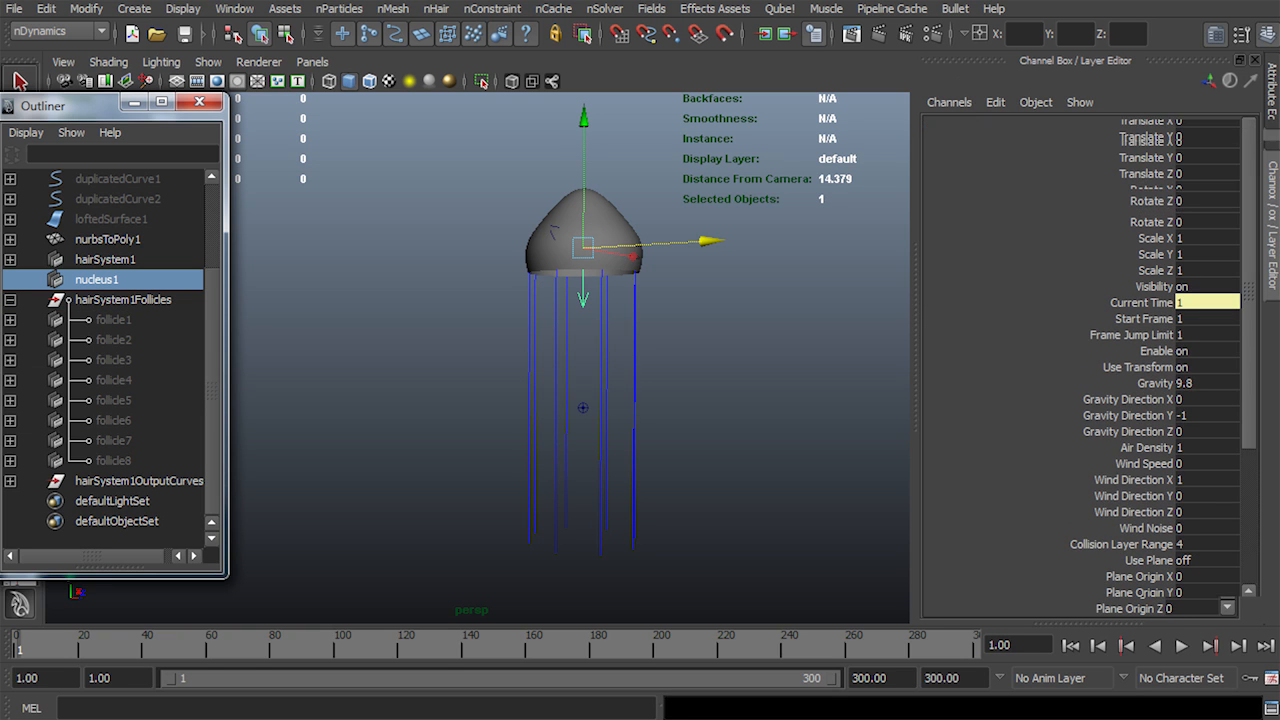
pyautogui.hotkey('ctrl', 'a')
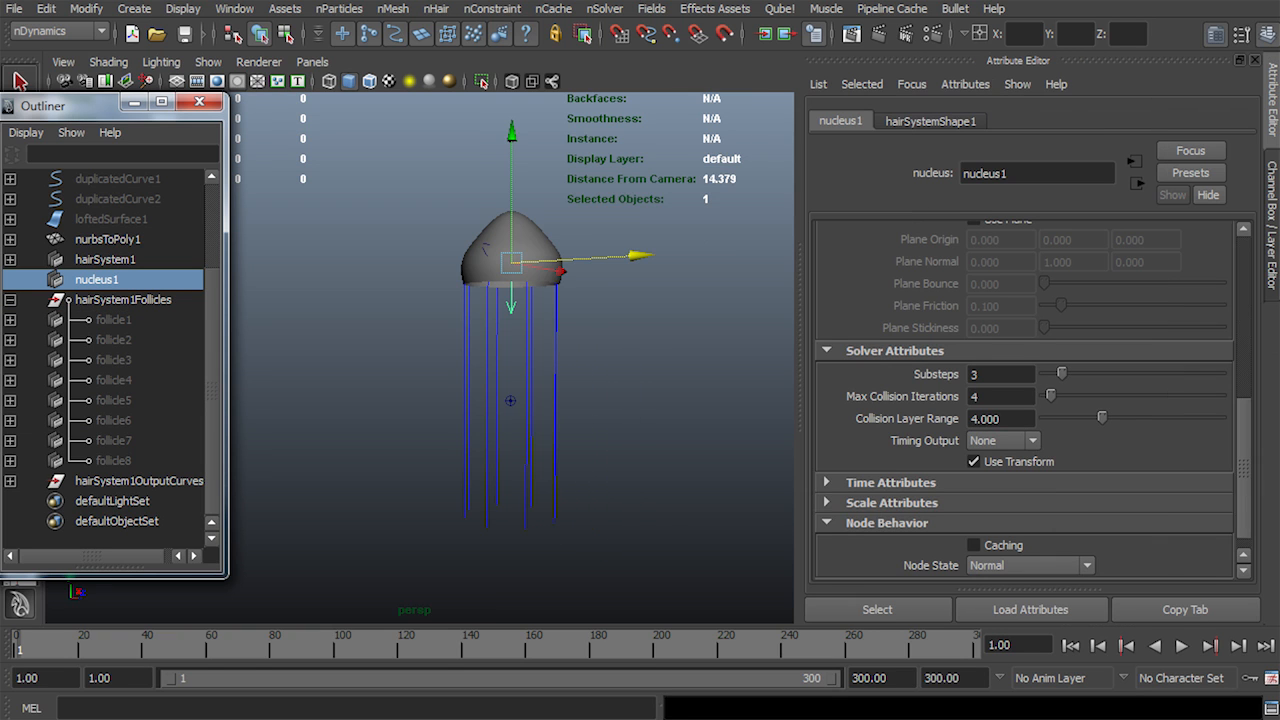
pyautogui.doubleClick(998, 374)
pyautogui.write('6')
pyautogui.press('Return')
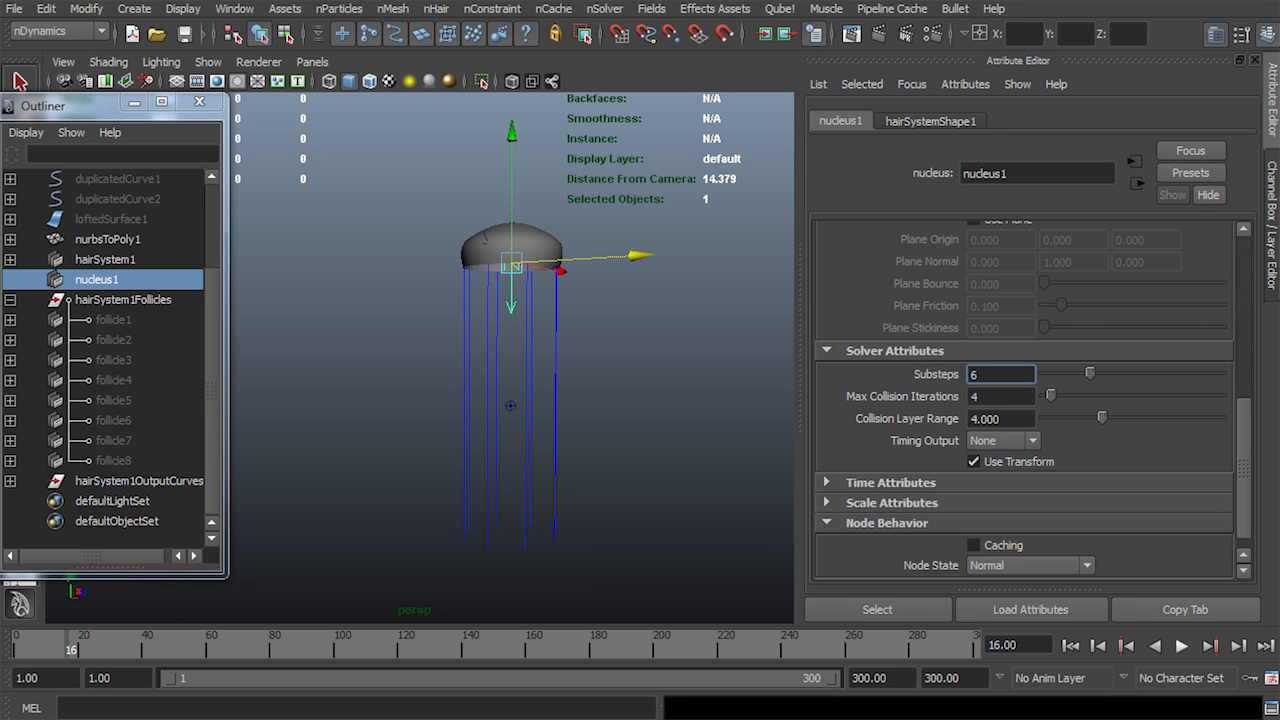
pyautogui.click(1181, 645)
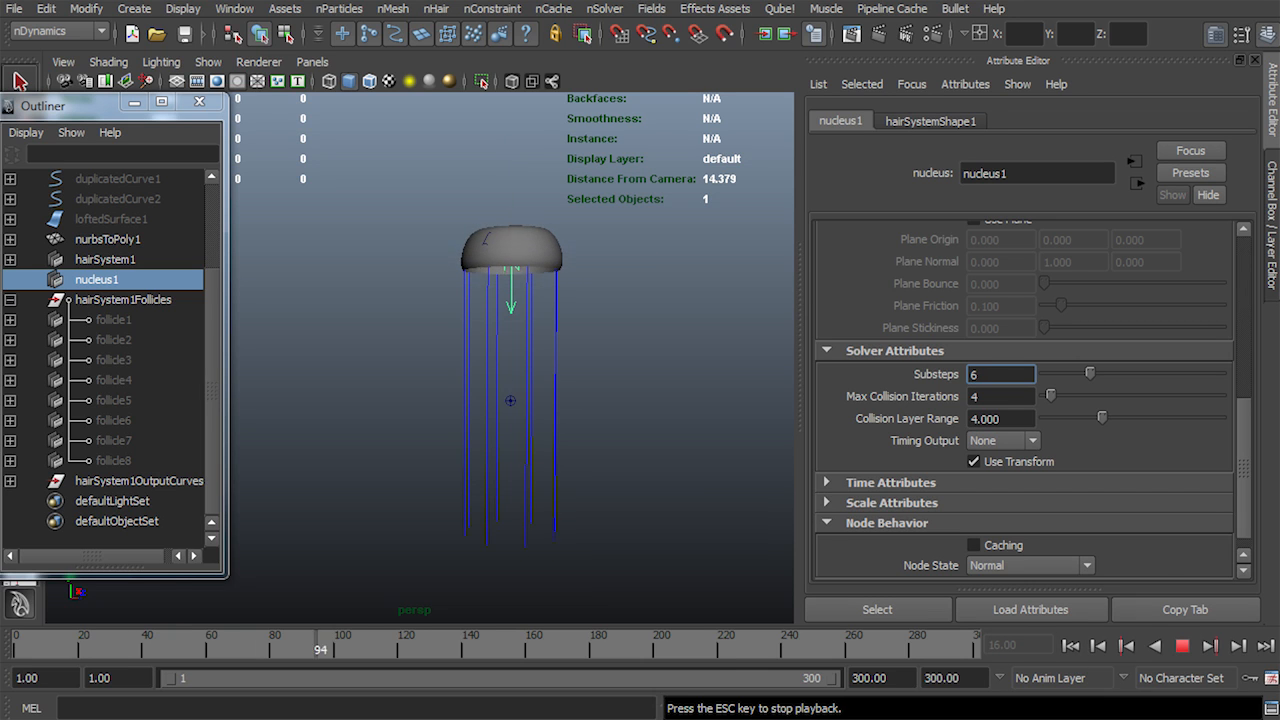
pyautogui.press('Escape')
pyautogui.click(1070, 645)
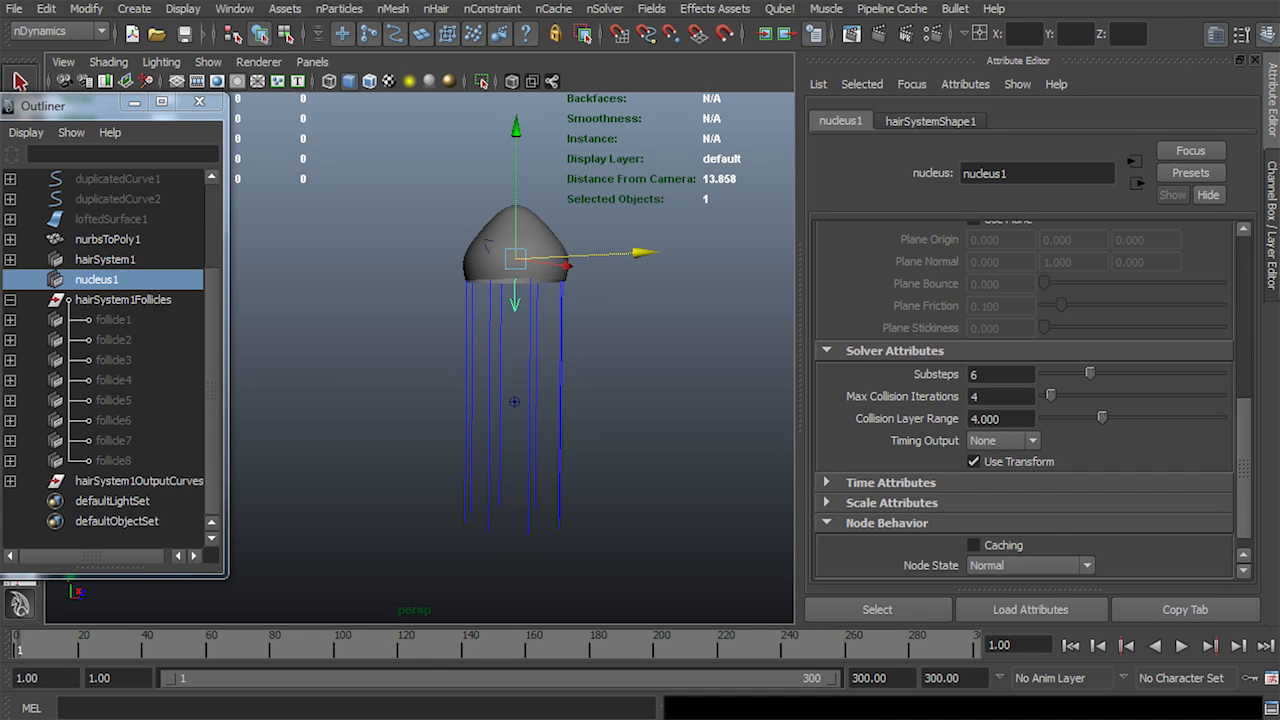
# Set the Space Scale of nucleus1 to 0.100 and play the simulation
pyautogui.click(891, 503)
pyautogui.scroll(-2, 1024, 400)
pyautogui.moveTo(1004, 480); pyautogui.dragTo(966, 480)
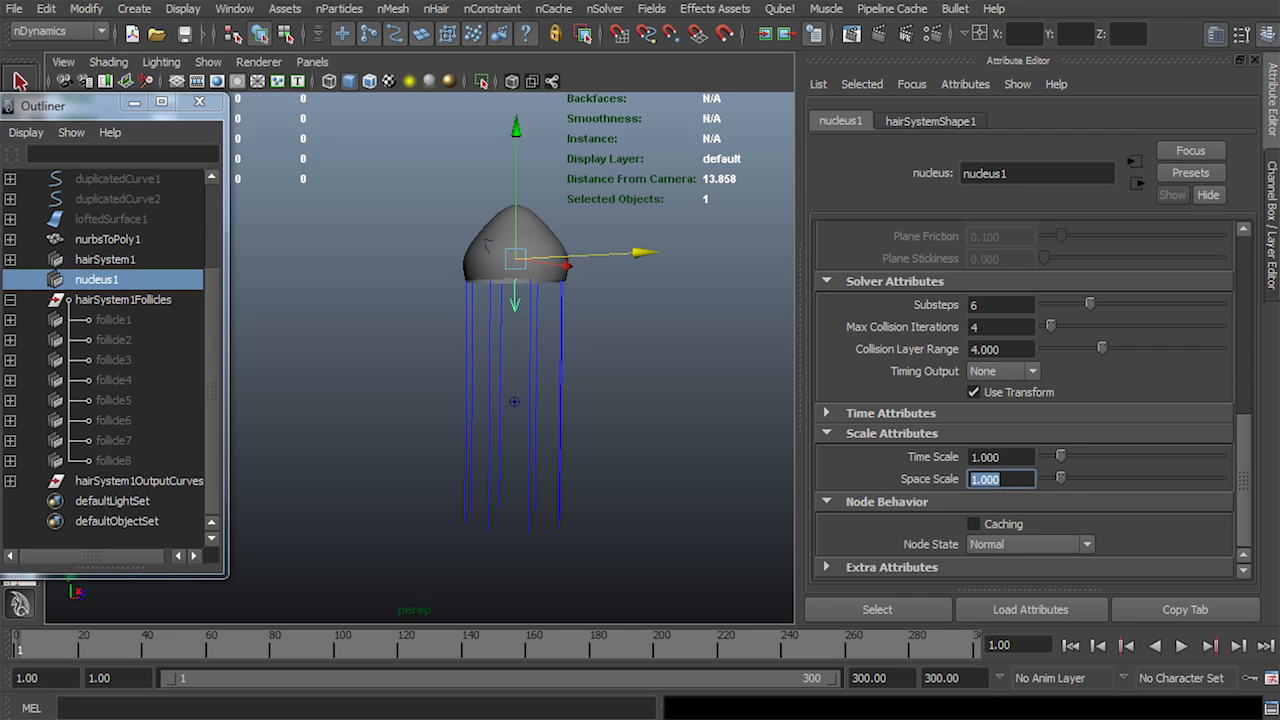
pyautogui.write('0.100')
pyautogui.press('Return')
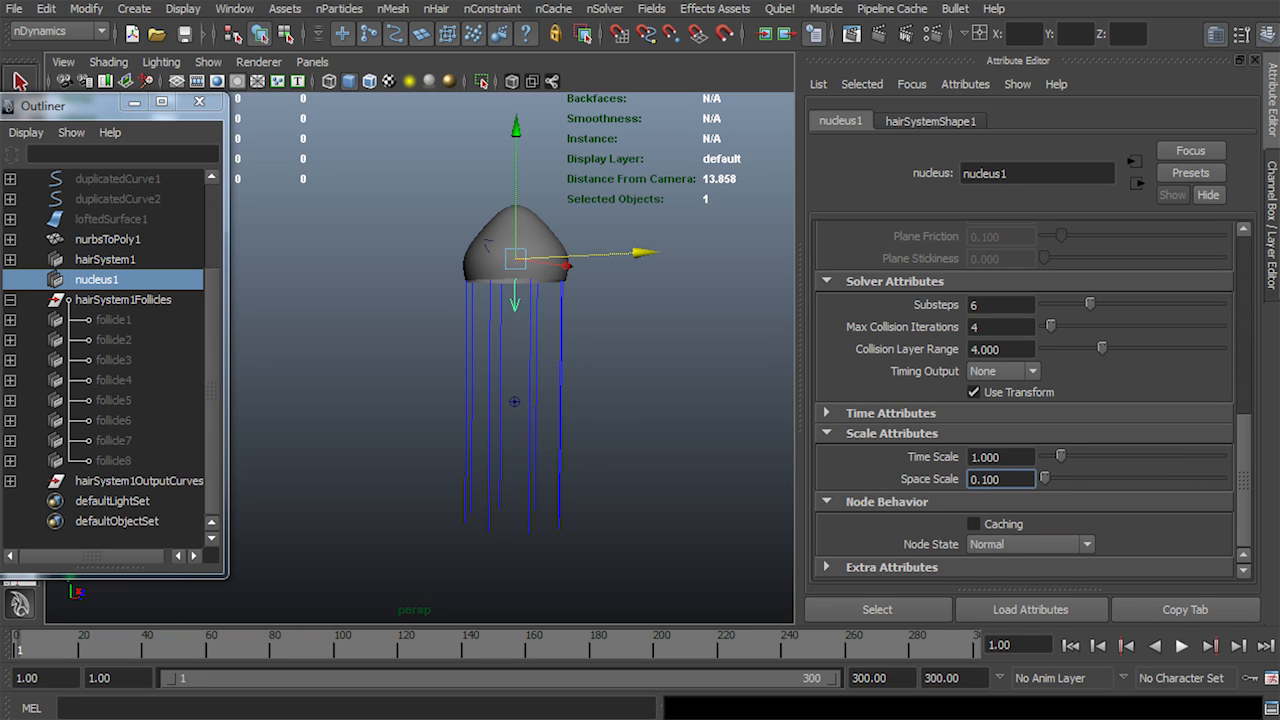
pyautogui.click(1181, 645)
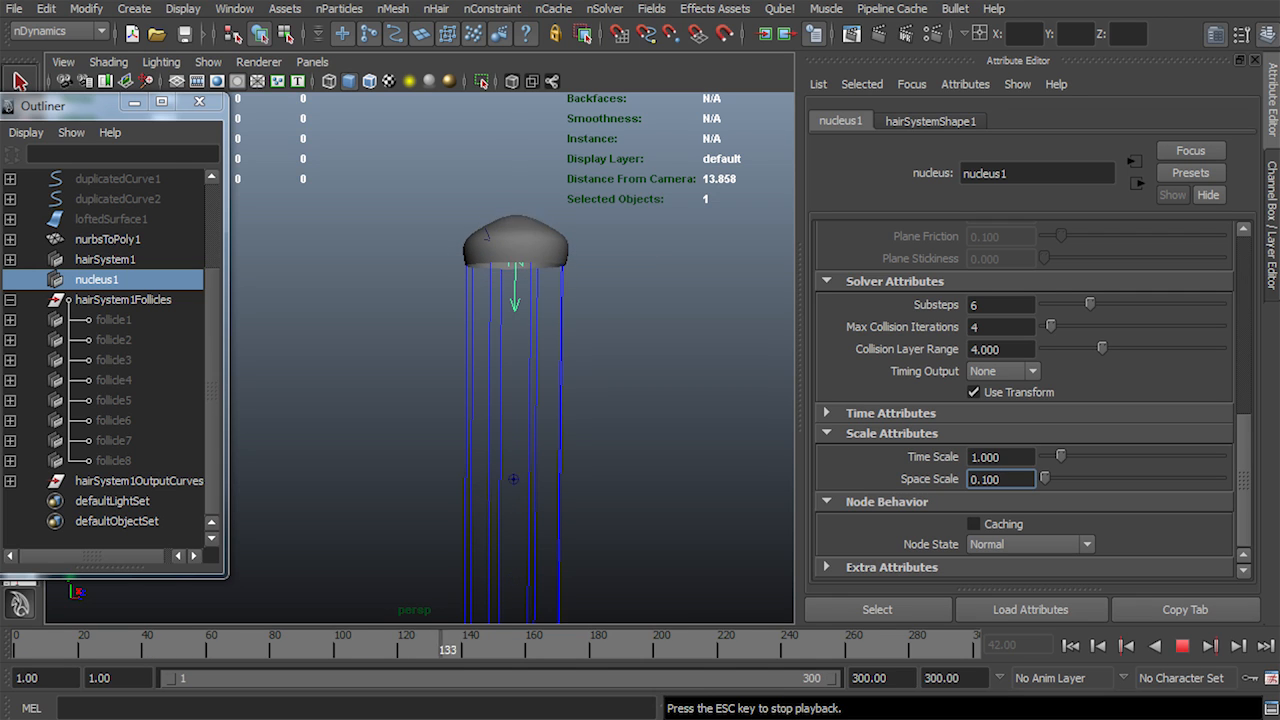
# Set the nucleus's Space Scale to 10 and play the simulation from the first frame to test it
pyautogui.press('Escape')
pyautogui.click(1071, 645)
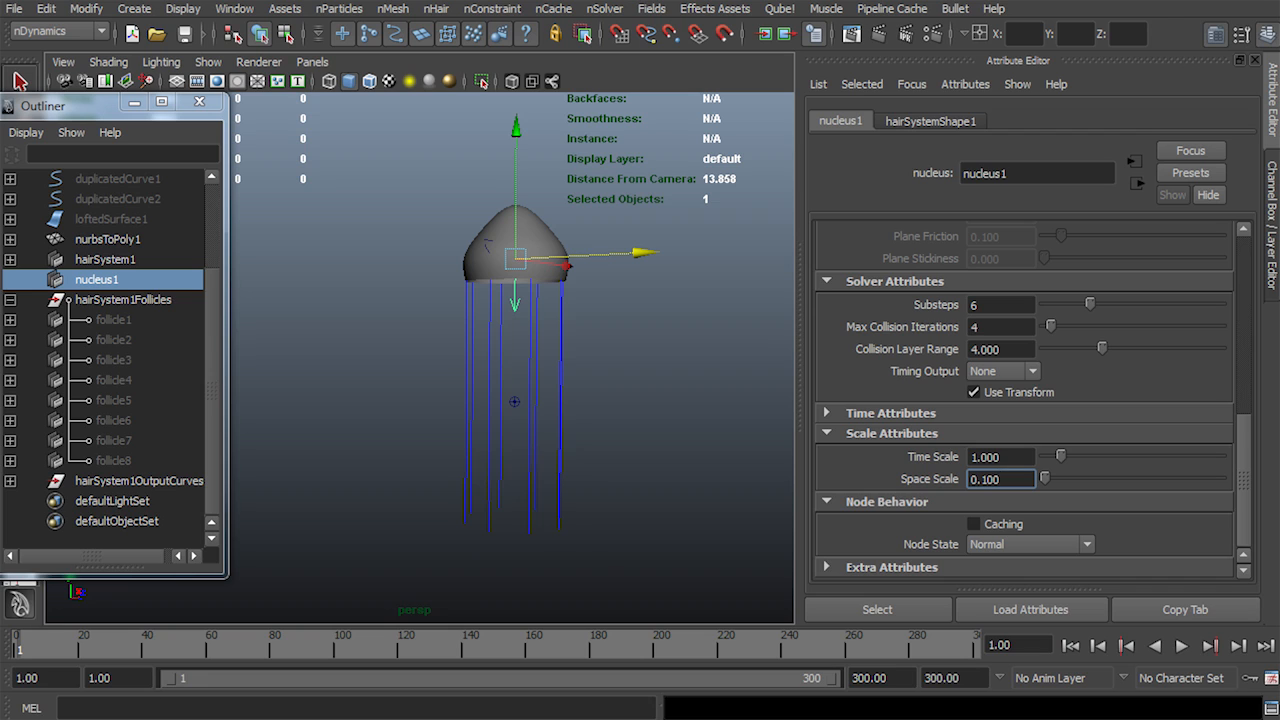
pyautogui.doubleClick(988, 479)
pyautogui.write('10')
pyautogui.press('Return')
pyautogui.click(1181, 646)
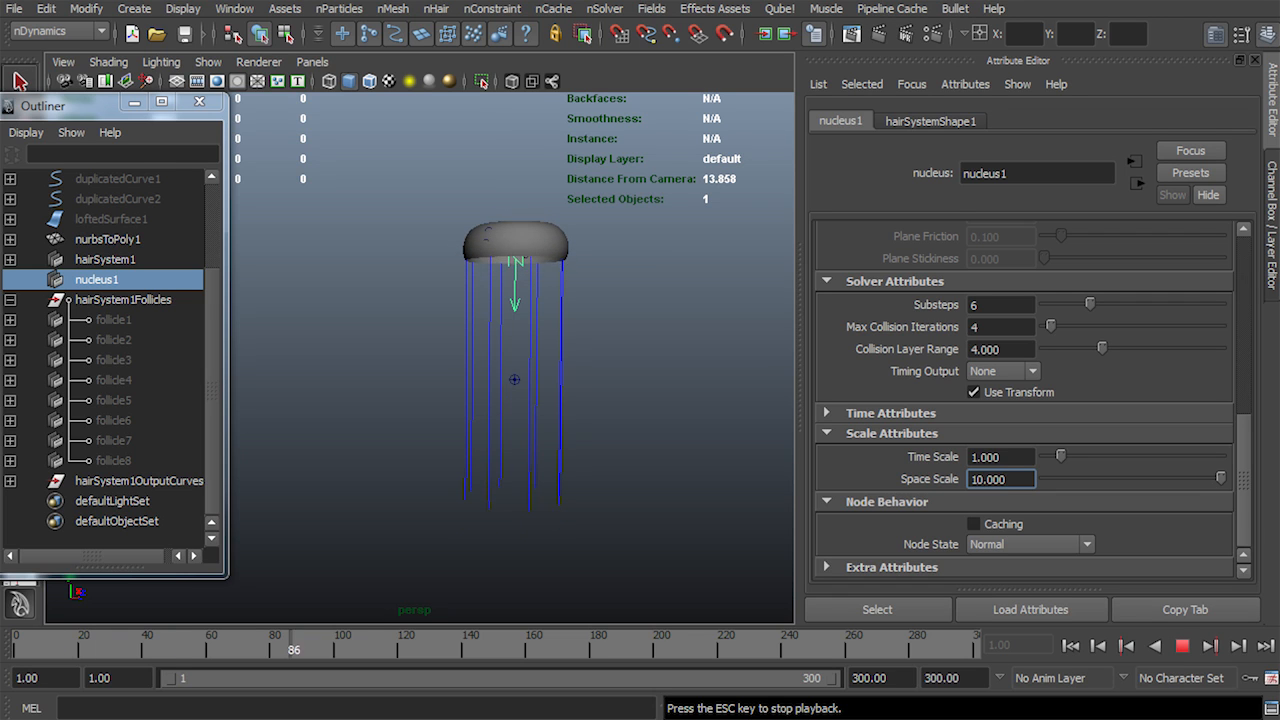
pyautogui.click(1182, 646)
pyautogui.click(1070, 646)
# Set the nucleus's Space Scale to 3, play the simulation to test it, and return to the first frame
pyautogui.doubleClick(988, 479)
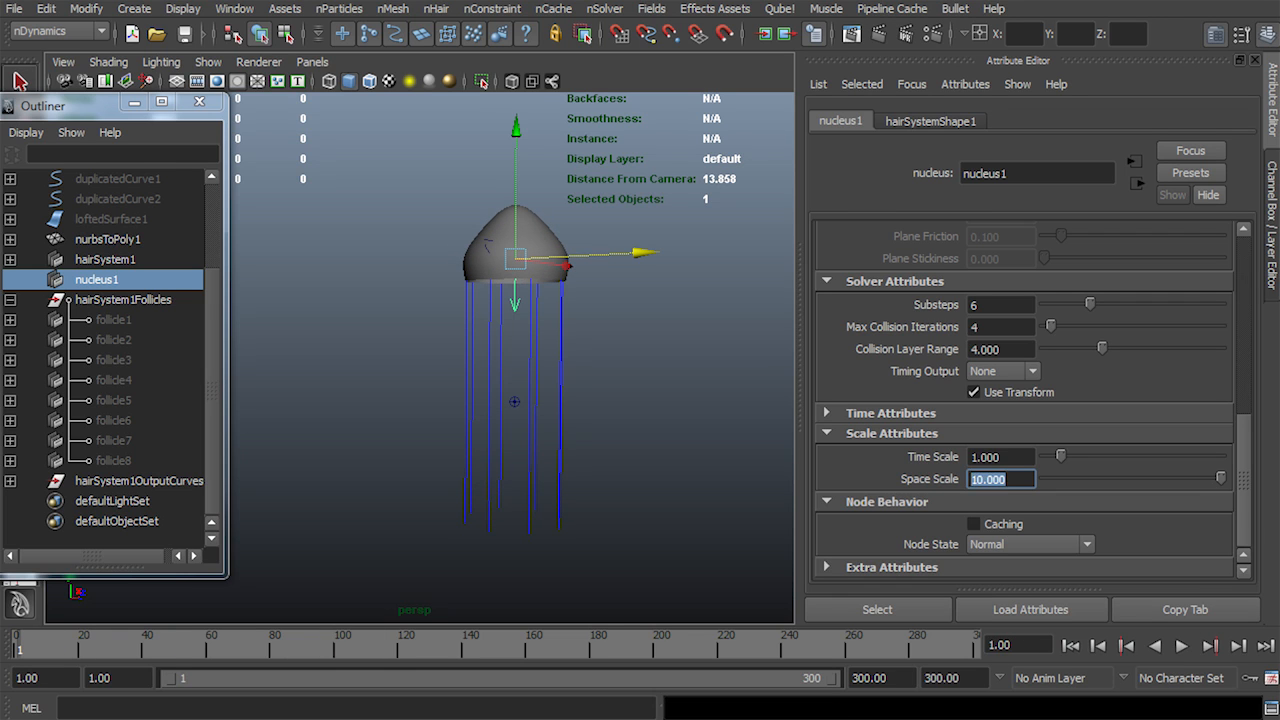
pyautogui.write('3')
pyautogui.click(1181, 646)
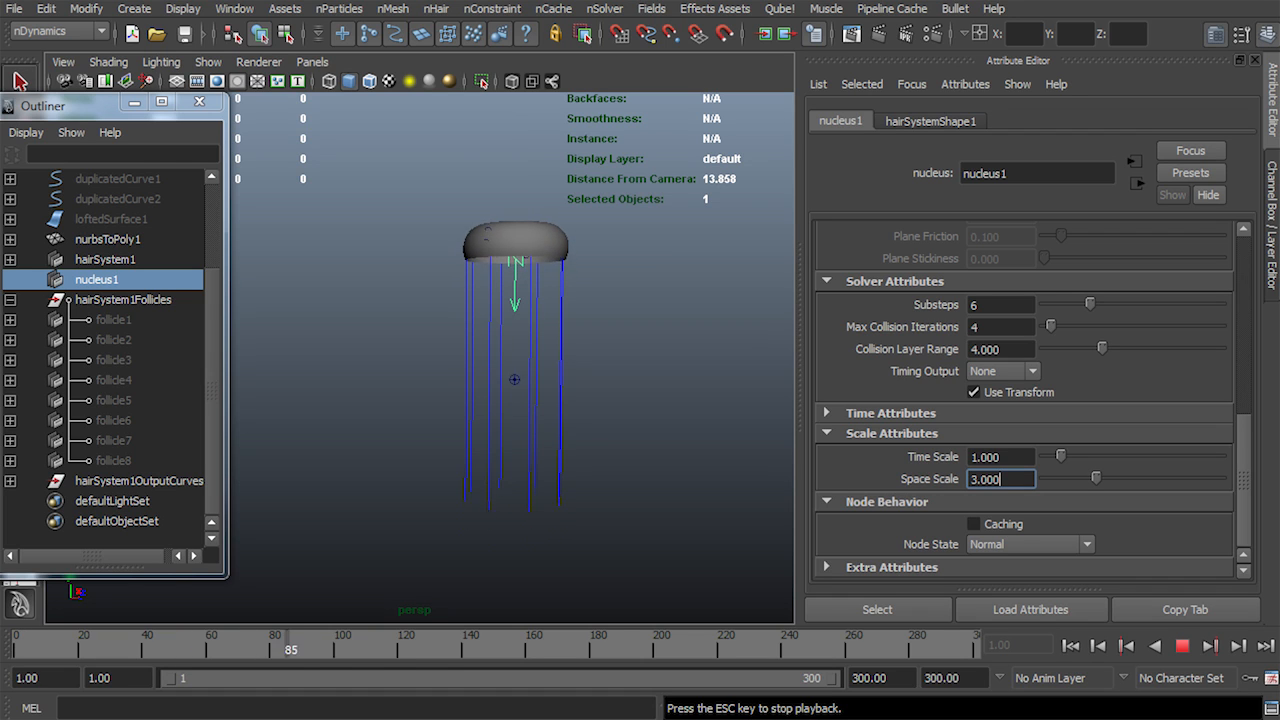
pyautogui.press('Escape')
pyautogui.click(1070, 646)
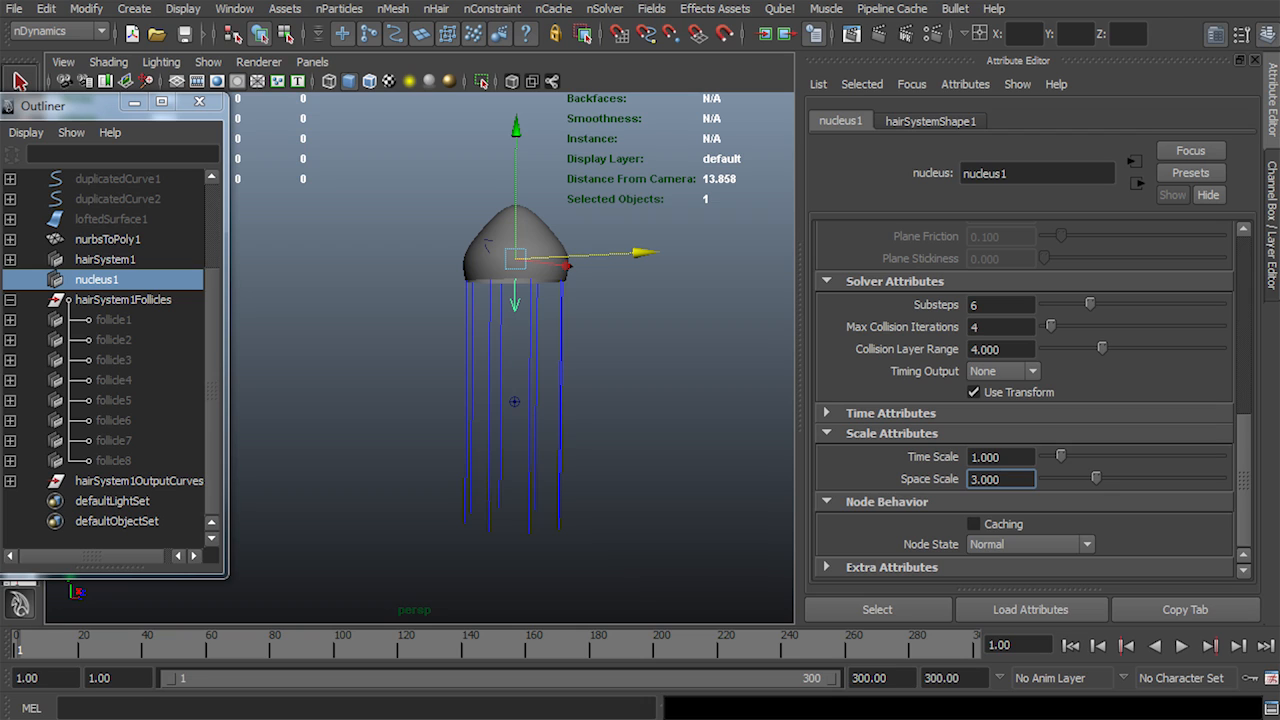
# Save the scene with the current nucleus settings
pyautogui.doubleClick(986, 479)
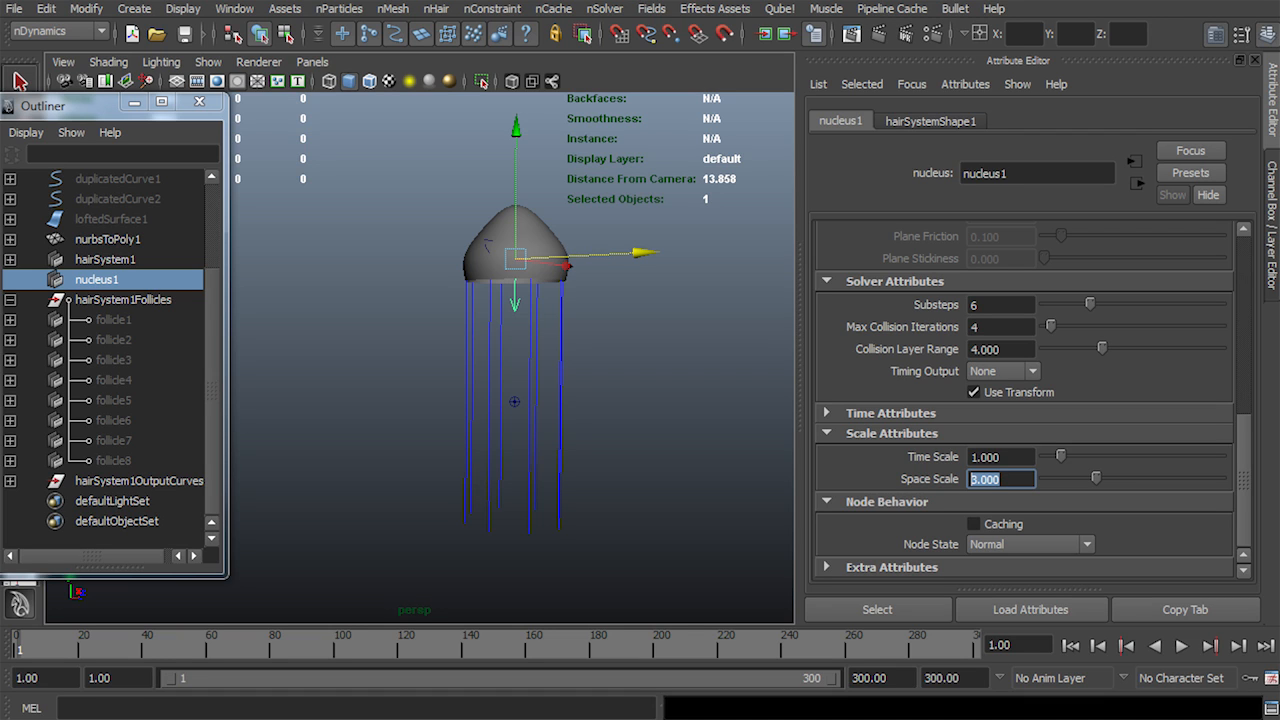
pyautogui.scroll(2, 515, 358)
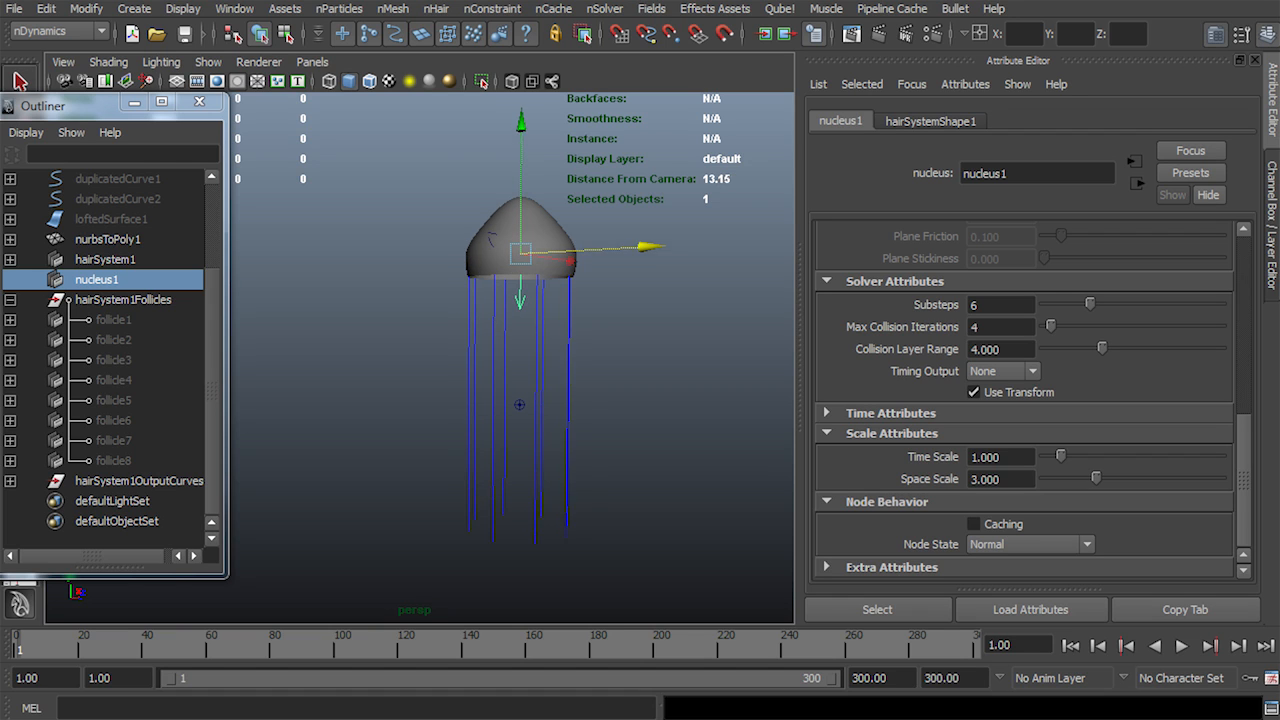
pyautogui.moveTo(1004, 479); pyautogui.dragTo(966, 479)
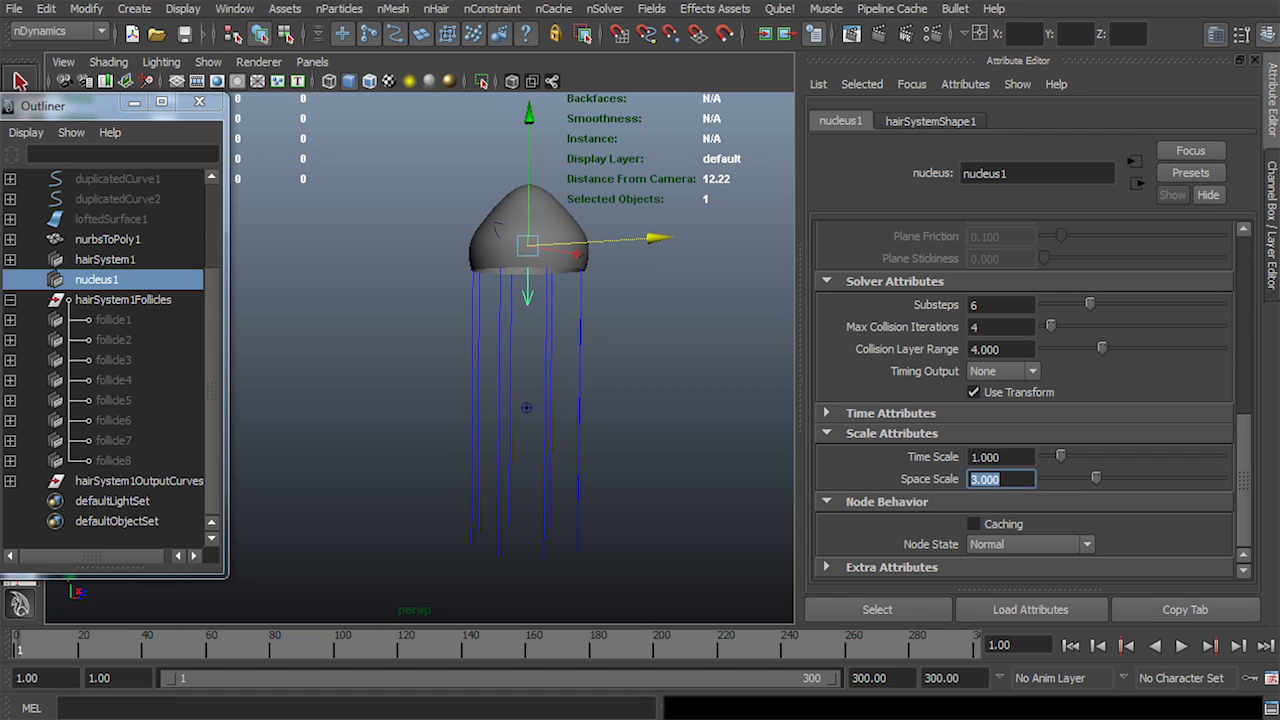
pyautogui.keyDown('alt'); pyautogui.moveTo(528, 360); pyautogui.dragTo(487, 372, button='middle'); pyautogui.keyUp('alt')
pyautogui.scroll(-1, 487, 372)
pyautogui.hotkey('ctrl', 's')
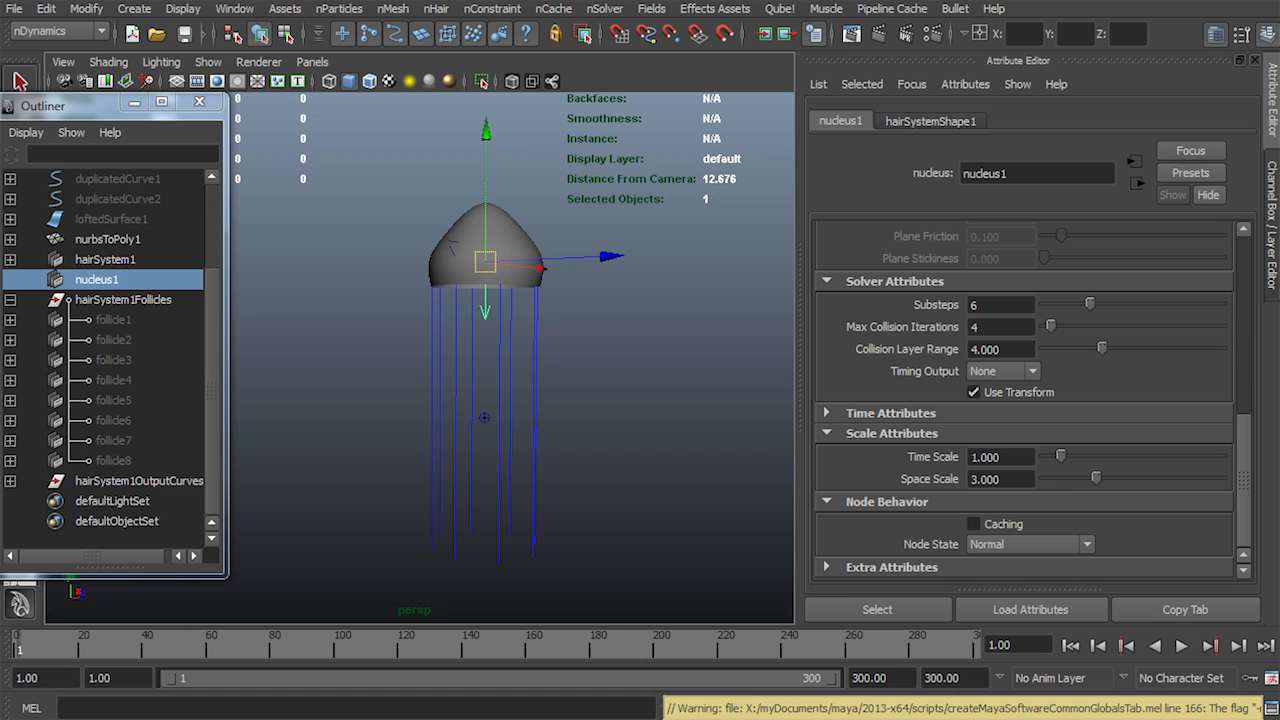
# Replay the jellyfish tentacle simulation, return to the first frame, and look over the whole model
pyautogui.click(1181, 645)
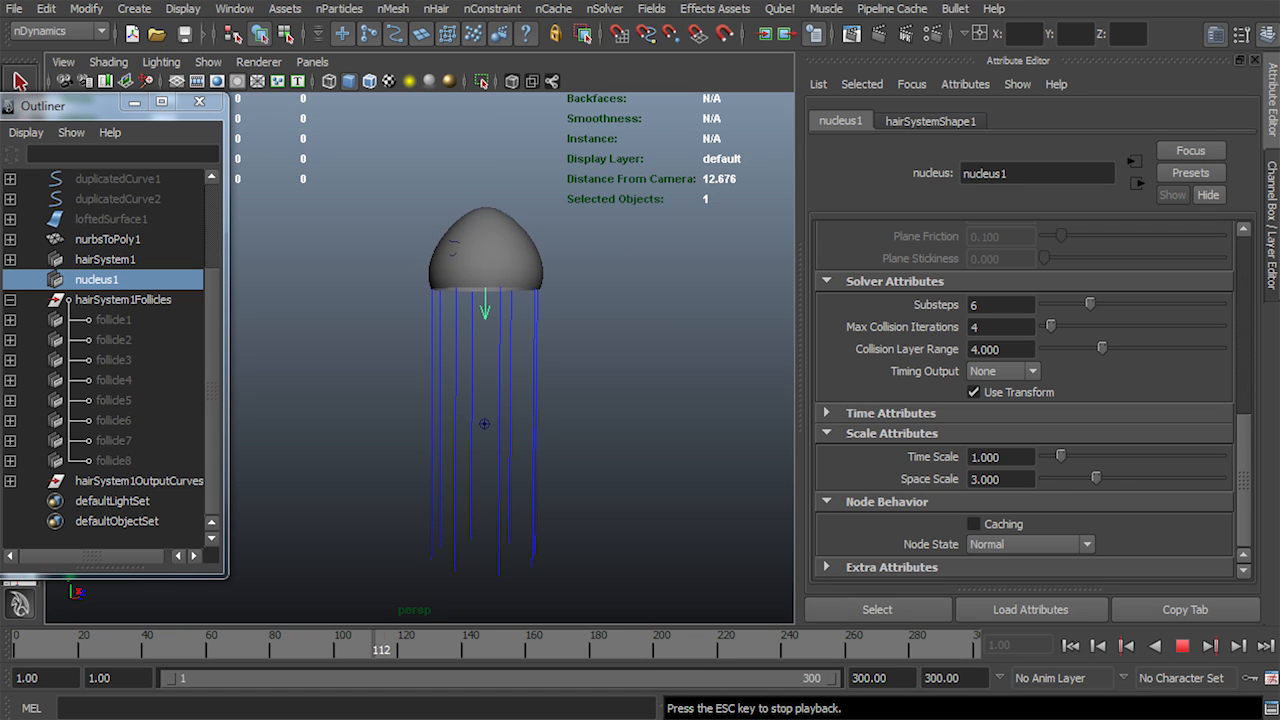
pyautogui.press('Escape')
pyautogui.click(1070, 645)
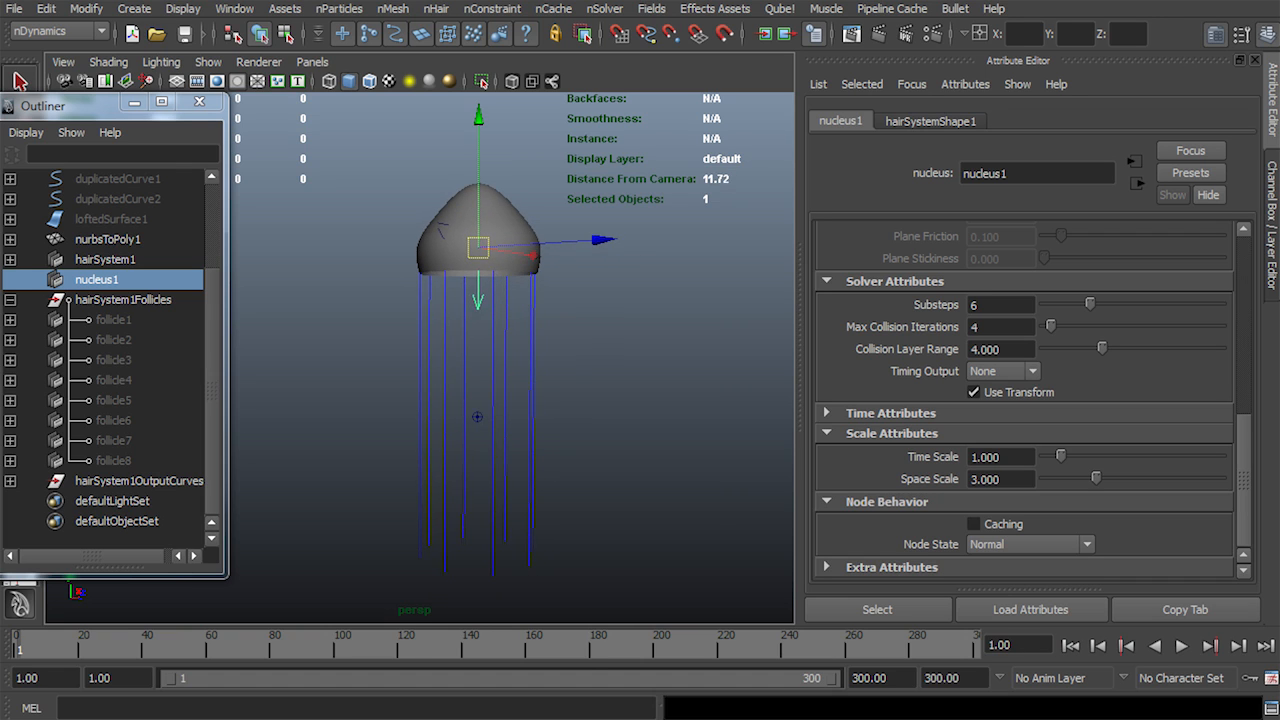
pyautogui.scroll(-4, 466, 330)
pyautogui.keyDown('alt'); pyautogui.moveTo(466, 330); pyautogui.dragTo(444, 370, button='middle'); pyautogui.keyUp('alt')
pyautogui.keyDown('alt'); pyautogui.moveTo(444, 370); pyautogui.dragTo(456, 354); pyautogui.keyUp('alt')
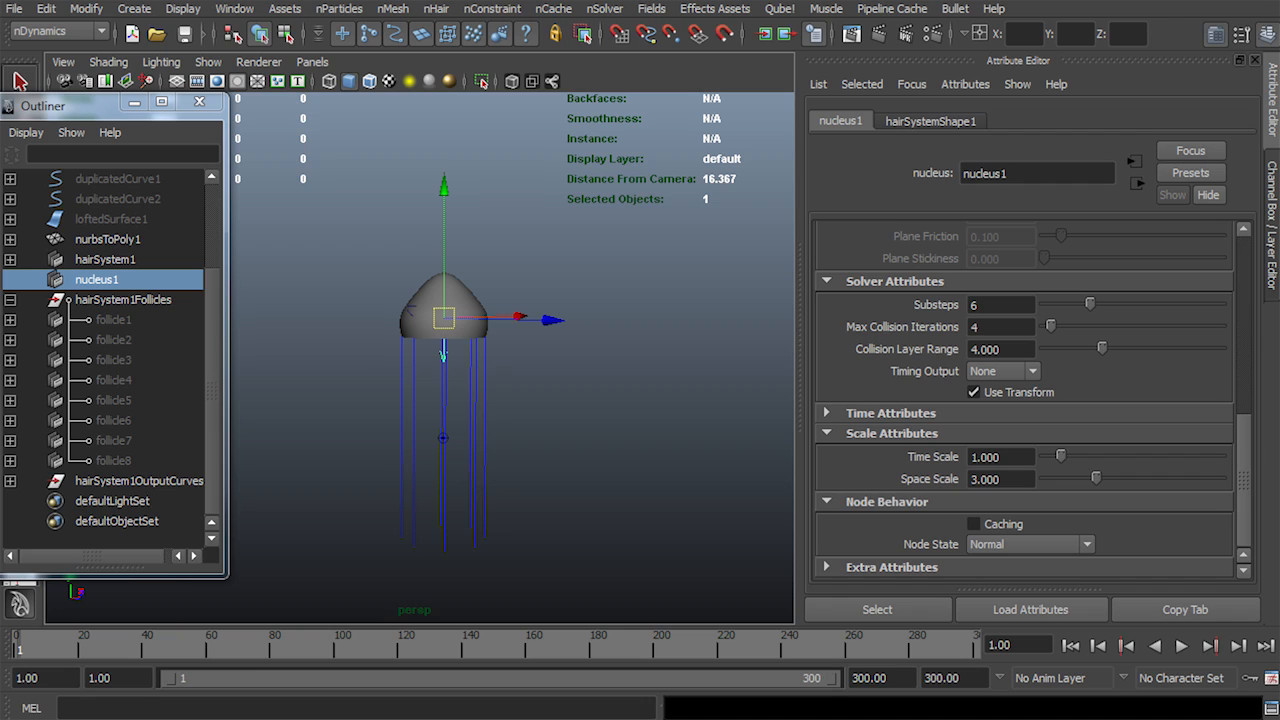
pyautogui.keyDown('alt'); pyautogui.moveTo(456, 354); pyautogui.dragTo(452, 376); pyautogui.keyUp('alt')
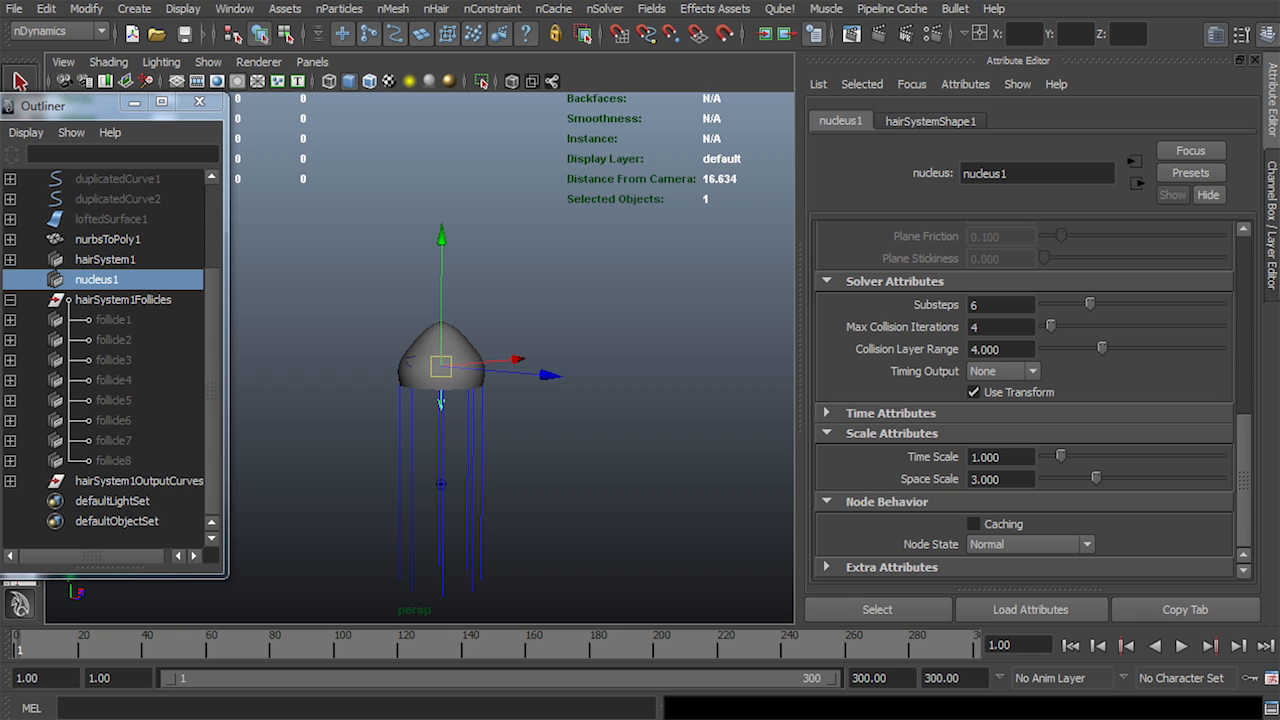
# In the side view, begin a CV curve running straight up from the tip of the jellyfish bell
pyautogui.press('space')
pyautogui.moveTo(588, 287); pyautogui.dragTo(600, 288)
pyautogui.keyDown('alt'); pyautogui.moveTo(590, 290); pyautogui.dragTo(617, 383, button='middle'); pyautogui.keyUp('alt')
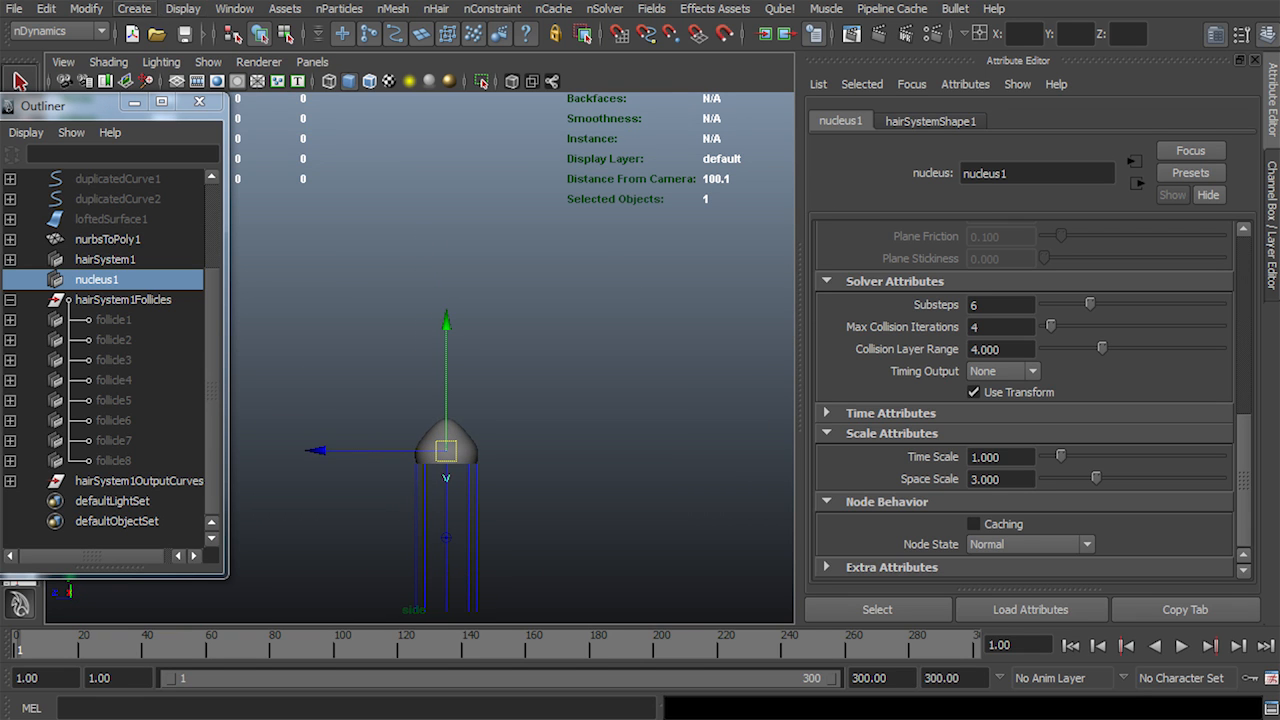
pyautogui.click(134, 8)
pyautogui.click(268, 152)
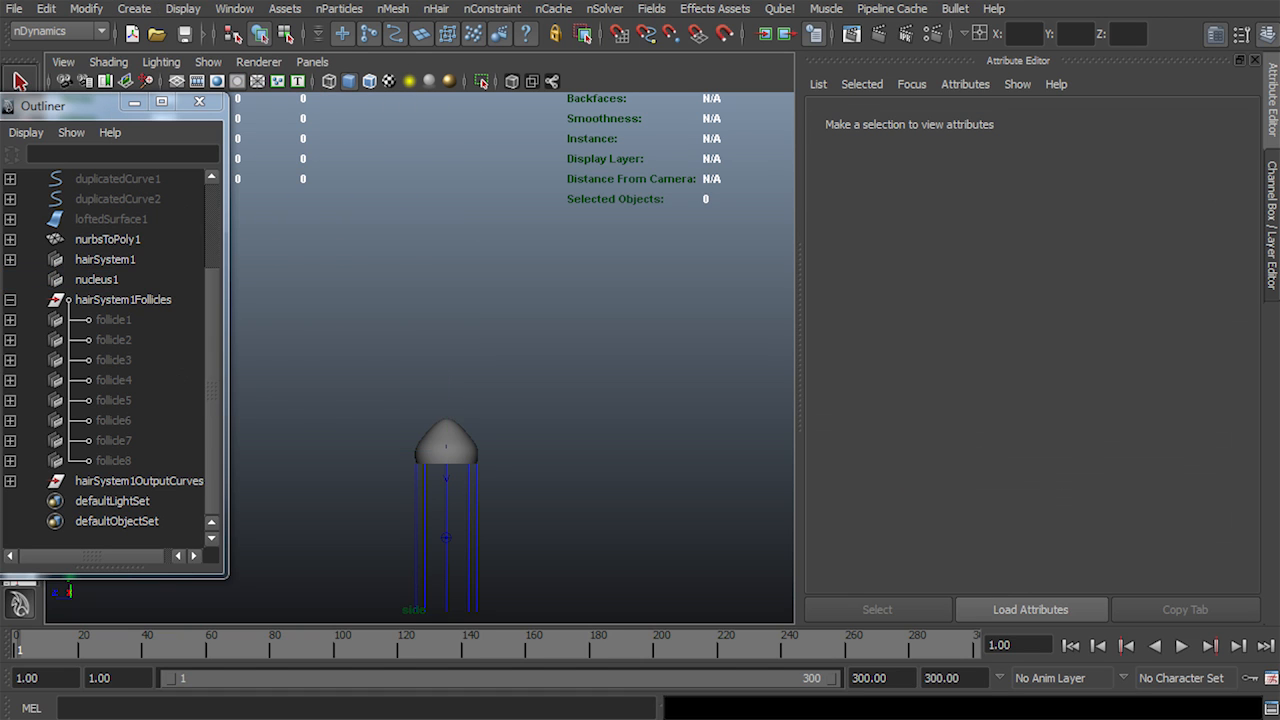
pyautogui.scroll(5, 450, 480)
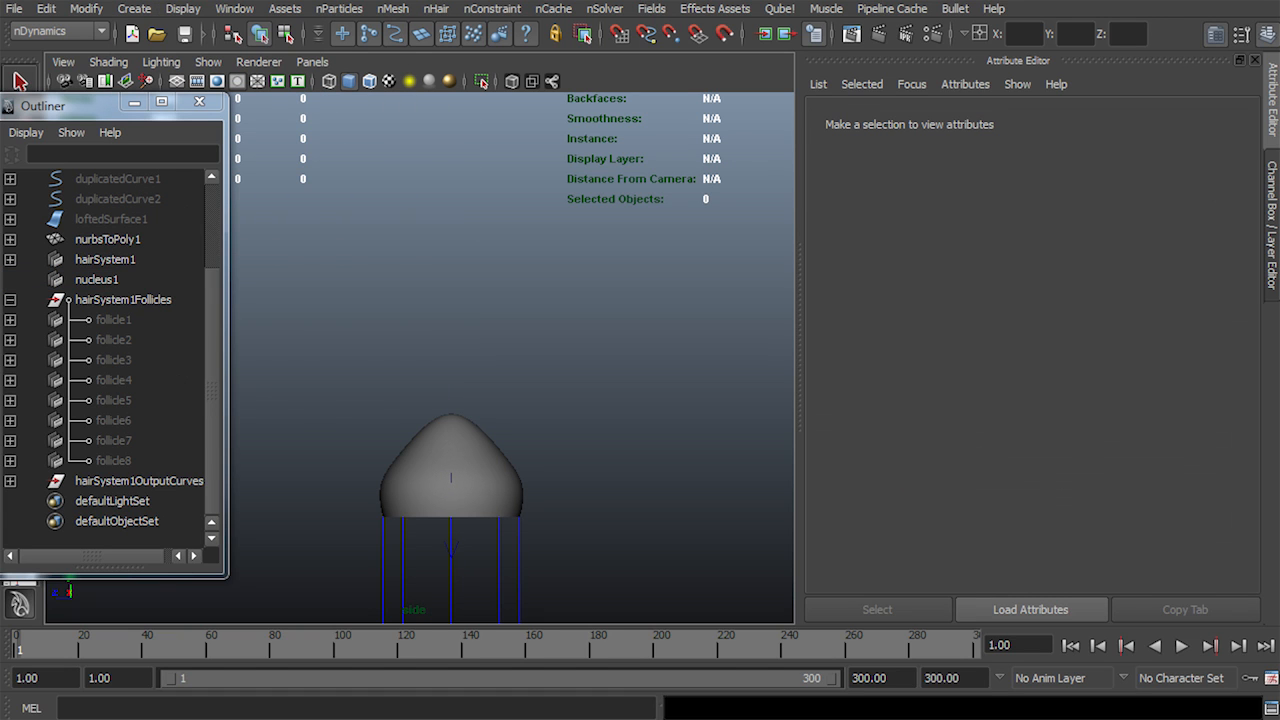
pyautogui.click(454, 406)
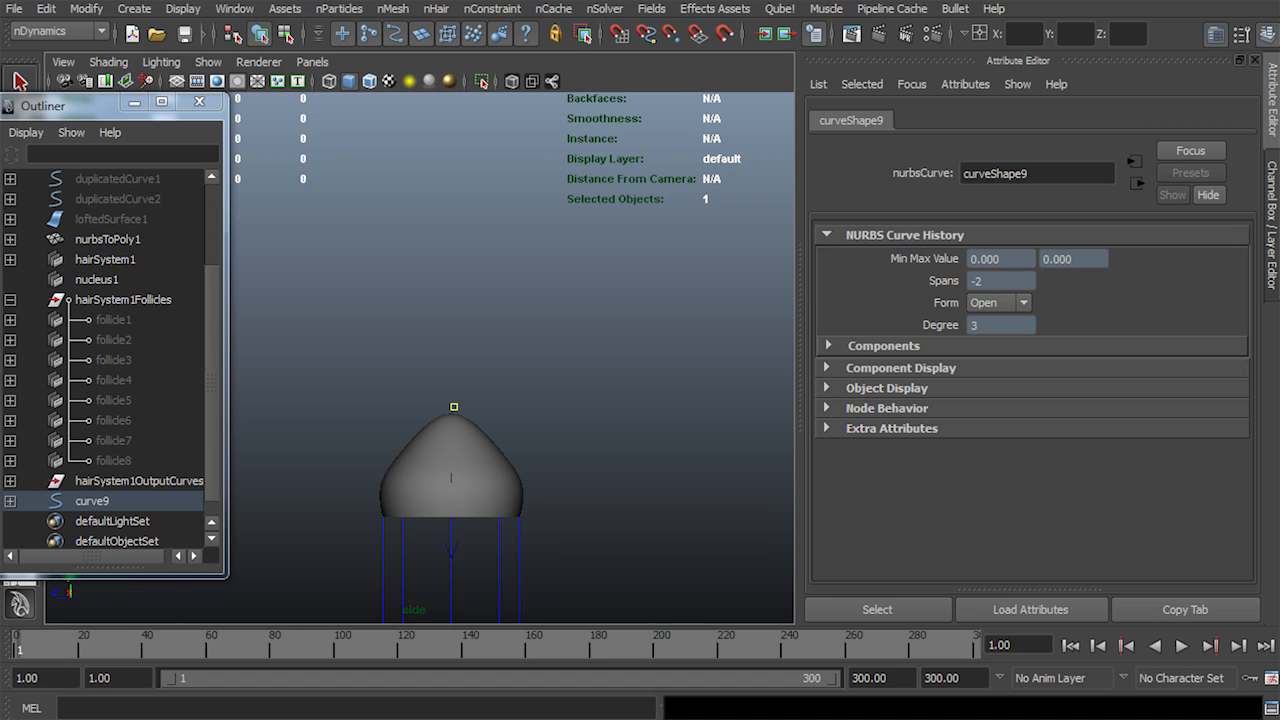
pyautogui.click(457, 190)
pyautogui.click(457, 110)
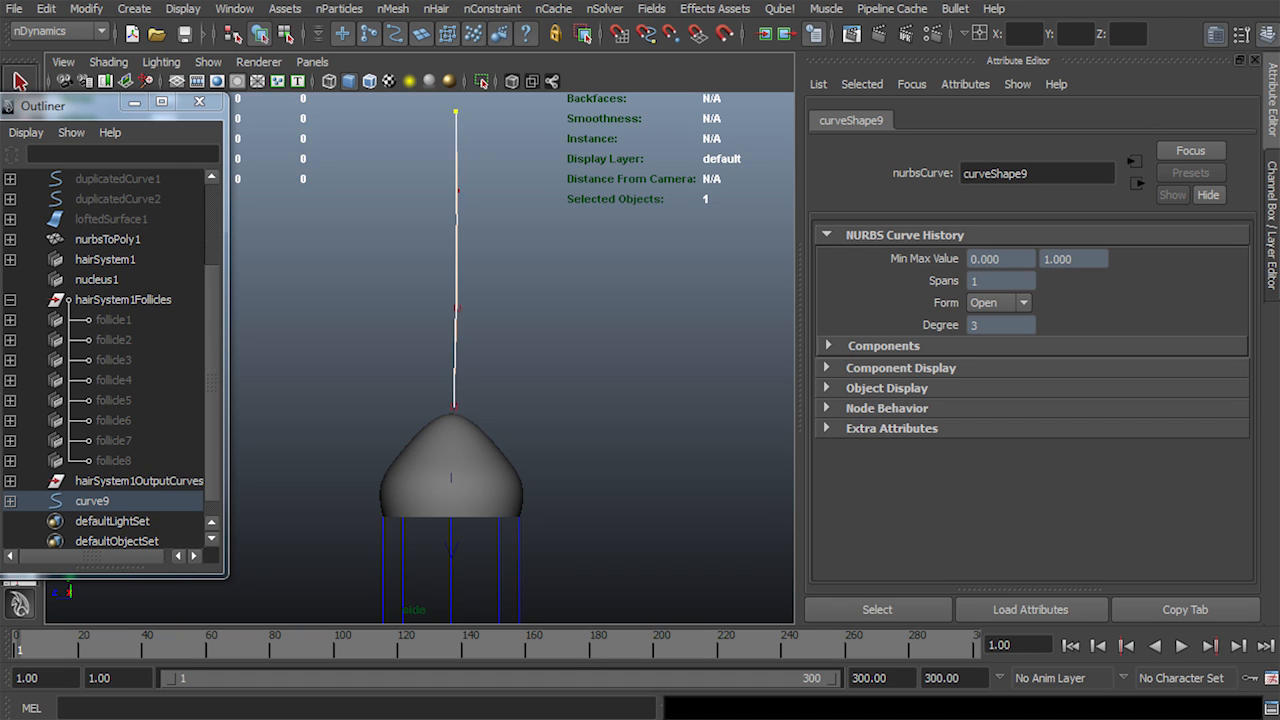
# Extend the CV curve into a wide arch that bends away from the jellyfish and descends at its far end, and finish it
pyautogui.scroll(-3, 457, 110)
pyautogui.keyDown('alt'); pyautogui.moveTo(457, 110); pyautogui.dragTo(305, 296, button='middle'); pyautogui.keyUp('alt')
pyautogui.click(356, 248)
pyautogui.click(467, 137)
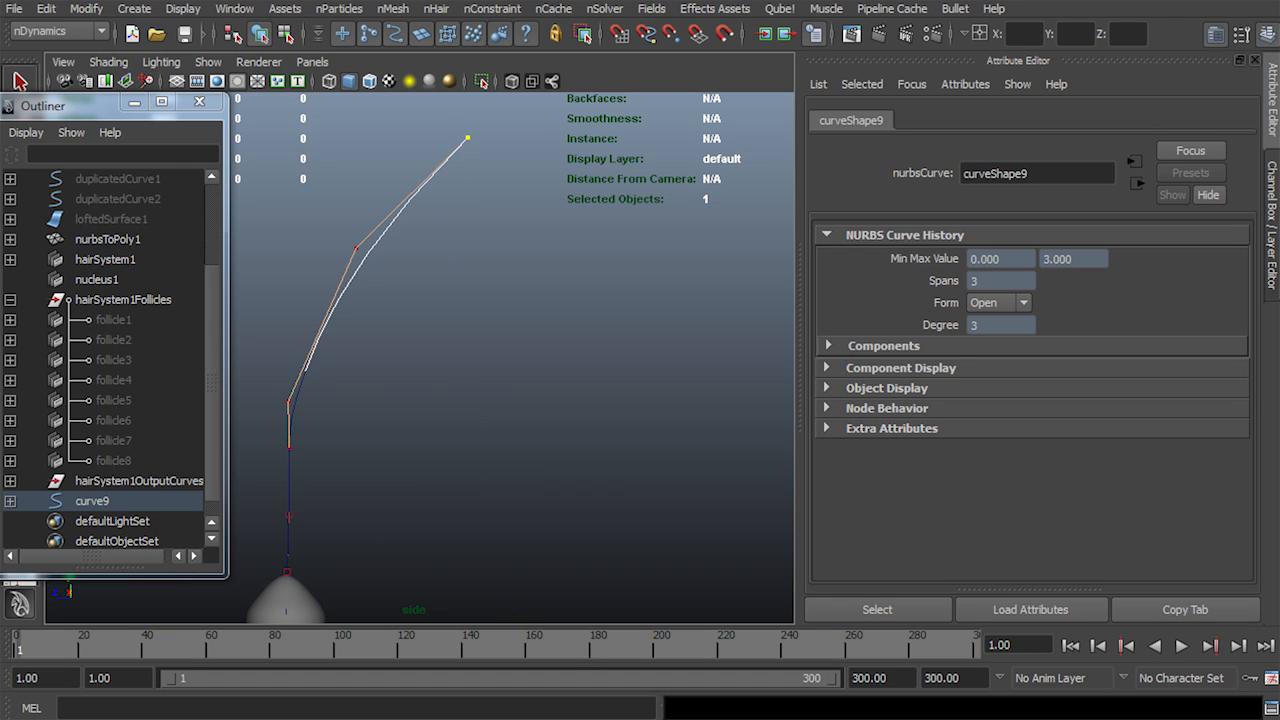
pyautogui.click(715, 138)
pyautogui.keyDown('alt'); pyautogui.moveTo(715, 138); pyautogui.dragTo(432, 234, button='middle'); pyautogui.keyUp('alt')
pyautogui.click(712, 266)
pyautogui.keyDown('alt'); pyautogui.moveTo(712, 266); pyautogui.dragTo(447, 303, button='middle'); pyautogui.keyUp('alt')
pyautogui.click(700, 467)
pyautogui.press('Return')
pyautogui.keyDown('alt'); pyautogui.moveTo(560, 420); pyautogui.dragTo(420, 400, button='right'); pyautogui.keyUp('alt')
pyautogui.keyDown('alt'); pyautogui.moveTo(420, 400); pyautogui.dragTo(724, 276, button='middle'); pyautogui.keyUp('alt')
pyautogui.keyDown('alt'); pyautogui.moveTo(724, 276); pyautogui.dragTo(690, 276, button='right'); pyautogui.keyUp('alt')
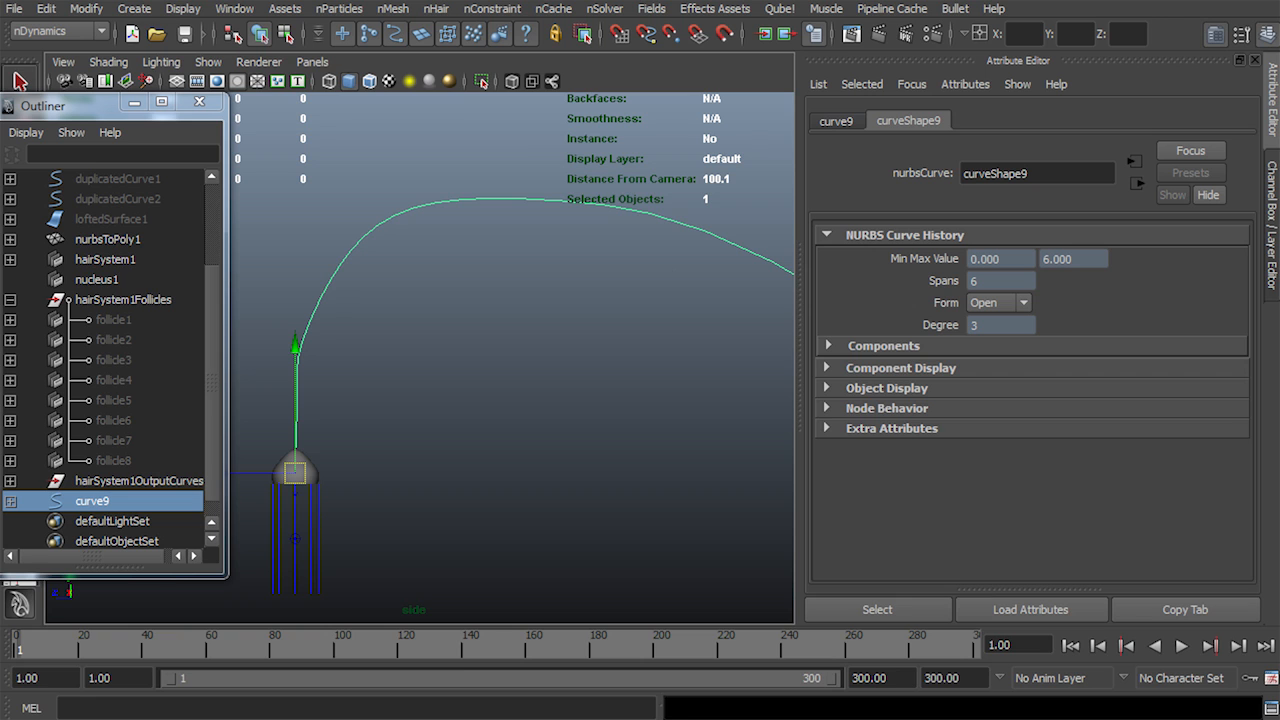
# Examine the arched curve and the spacing of its control vertices in the perspective view
pyautogui.press('space')
pyautogui.moveTo(437, 296); pyautogui.dragTo(350, 272)
pyautogui.keyDown('alt'); pyautogui.moveTo(350, 272); pyautogui.dragTo(346, 438, button='middle'); pyautogui.keyUp('alt')
pyautogui.keyDown('alt'); pyautogui.moveTo(346, 438); pyautogui.dragTo(320, 438, button='right'); pyautogui.keyUp('alt')
pyautogui.press('q')
pyautogui.keyDown('alt'); pyautogui.moveTo(540, 380); pyautogui.dragTo(410, 382); pyautogui.keyUp('alt')
pyautogui.keyDown('alt'); pyautogui.moveTo(410, 382); pyautogui.dragTo(292, 436, button='middle'); pyautogui.keyUp('alt')
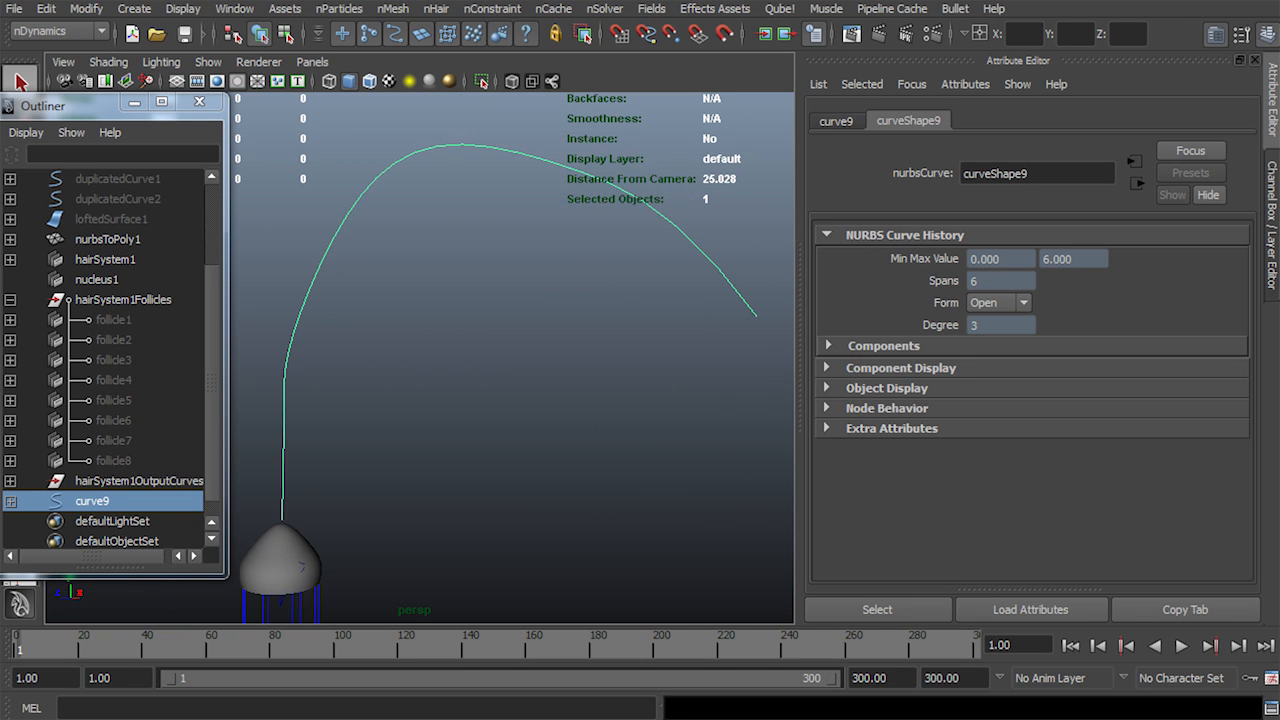
pyautogui.press('F8')
pyautogui.keyDown('alt'); pyautogui.moveTo(480, 400); pyautogui.dragTo(400, 400, button='right'); pyautogui.keyUp('alt')
pyautogui.keyDown('alt'); pyautogui.moveTo(480, 390); pyautogui.dragTo(410, 388); pyautogui.keyUp('alt')
pyautogui.keyDown('alt'); pyautogui.moveTo(410, 388); pyautogui.dragTo(363, 431, button='middle'); pyautogui.keyUp('alt')
pyautogui.keyDown('alt'); pyautogui.moveTo(470, 390); pyautogui.dragTo(400, 390, button='right'); pyautogui.keyUp('alt')
pyautogui.keyDown('alt'); pyautogui.moveTo(400, 390); pyautogui.dragTo(417, 357, button='middle'); pyautogui.keyUp('alt')
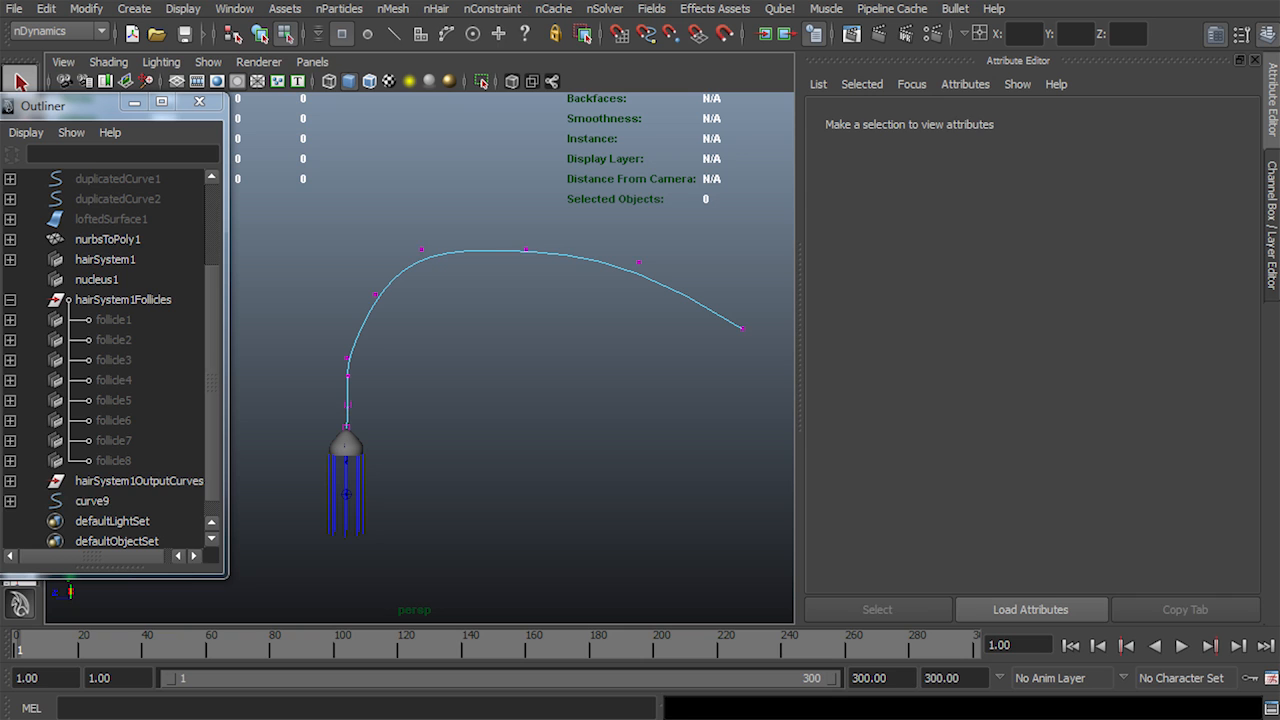
# Rebuild the arched curve to 18 spans and check its evenly spaced control vertices
pyautogui.press('F8')
pyautogui.press('space')
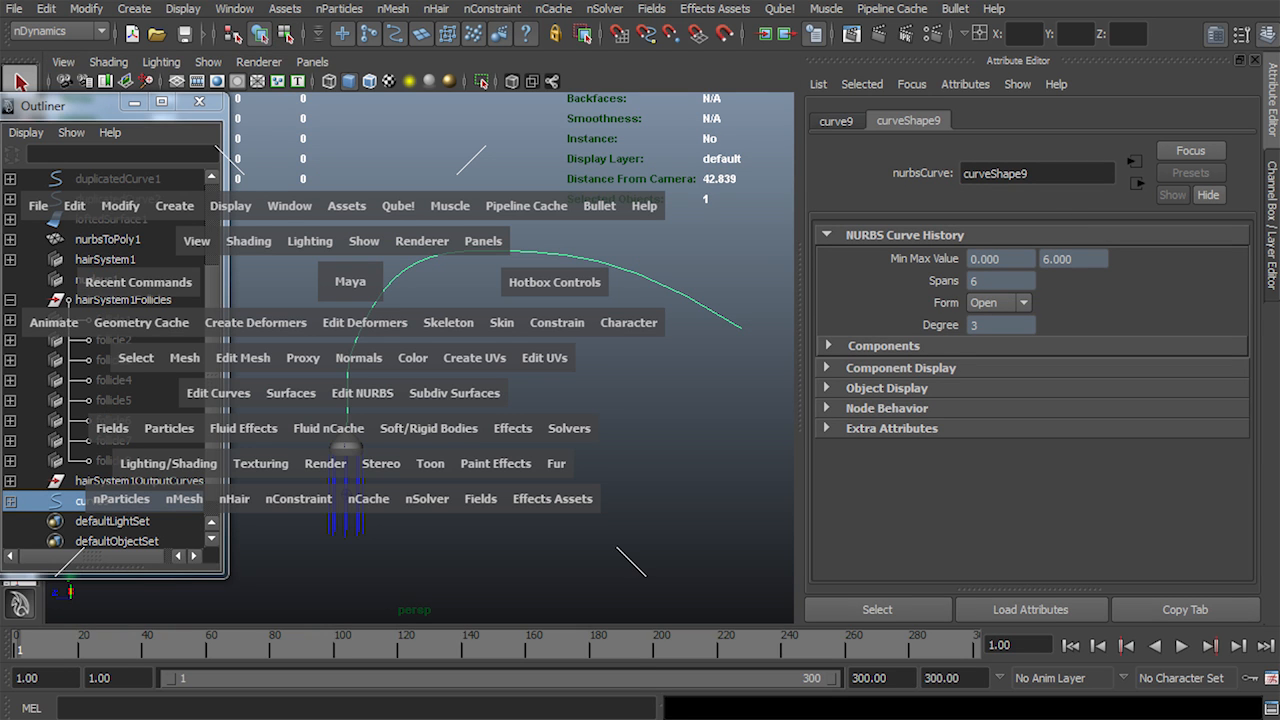
pyautogui.click(60, 31)
pyautogui.click(40, 66)
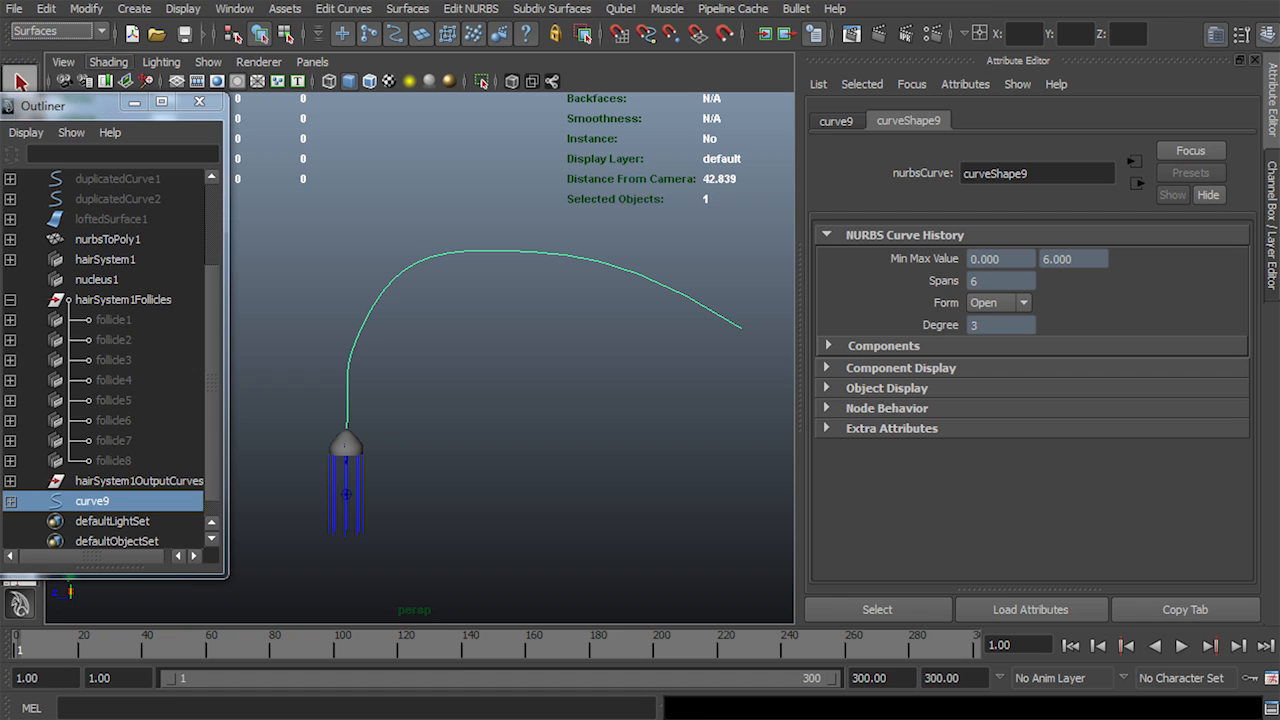
pyautogui.click(343, 8)
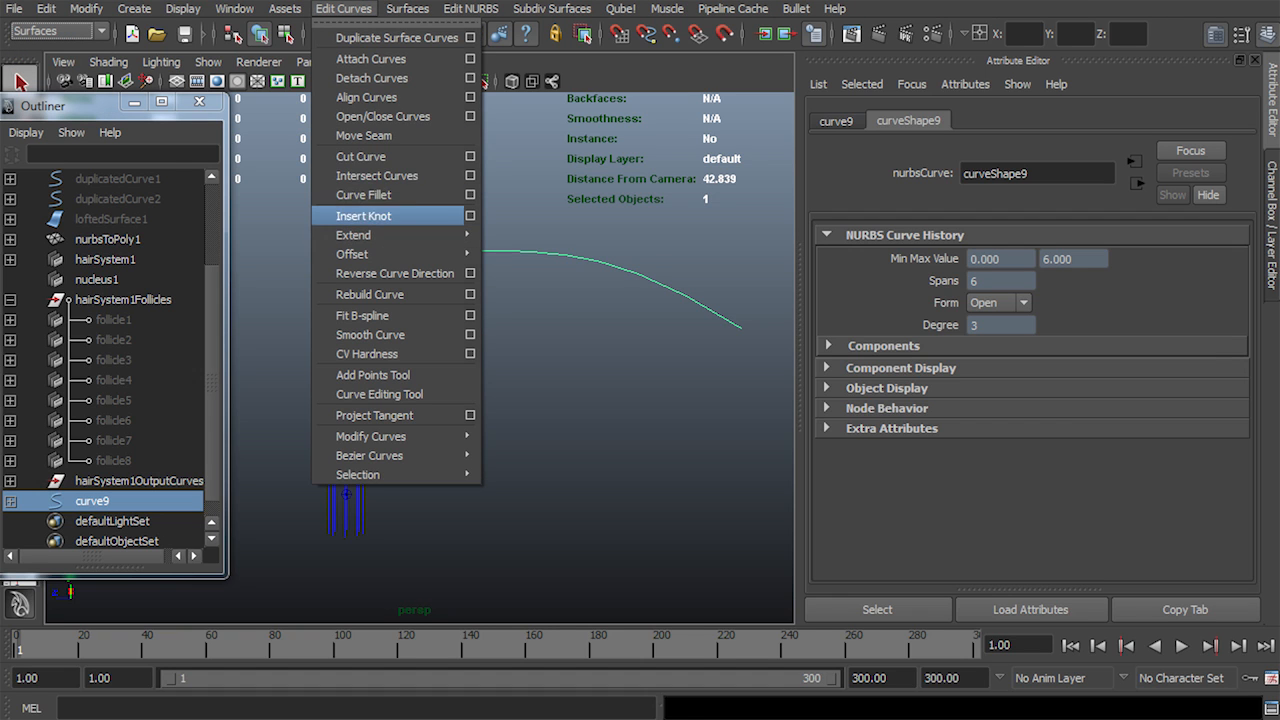
pyautogui.click(370, 294)
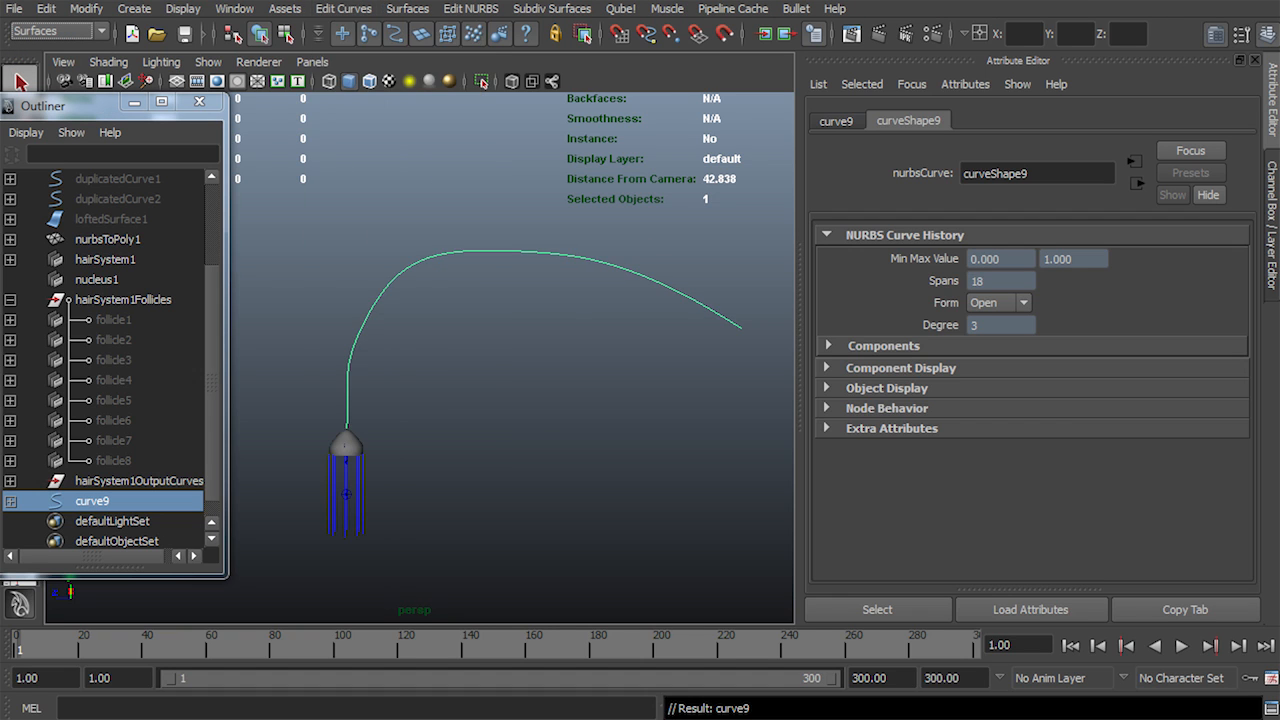
pyautogui.press('F8')
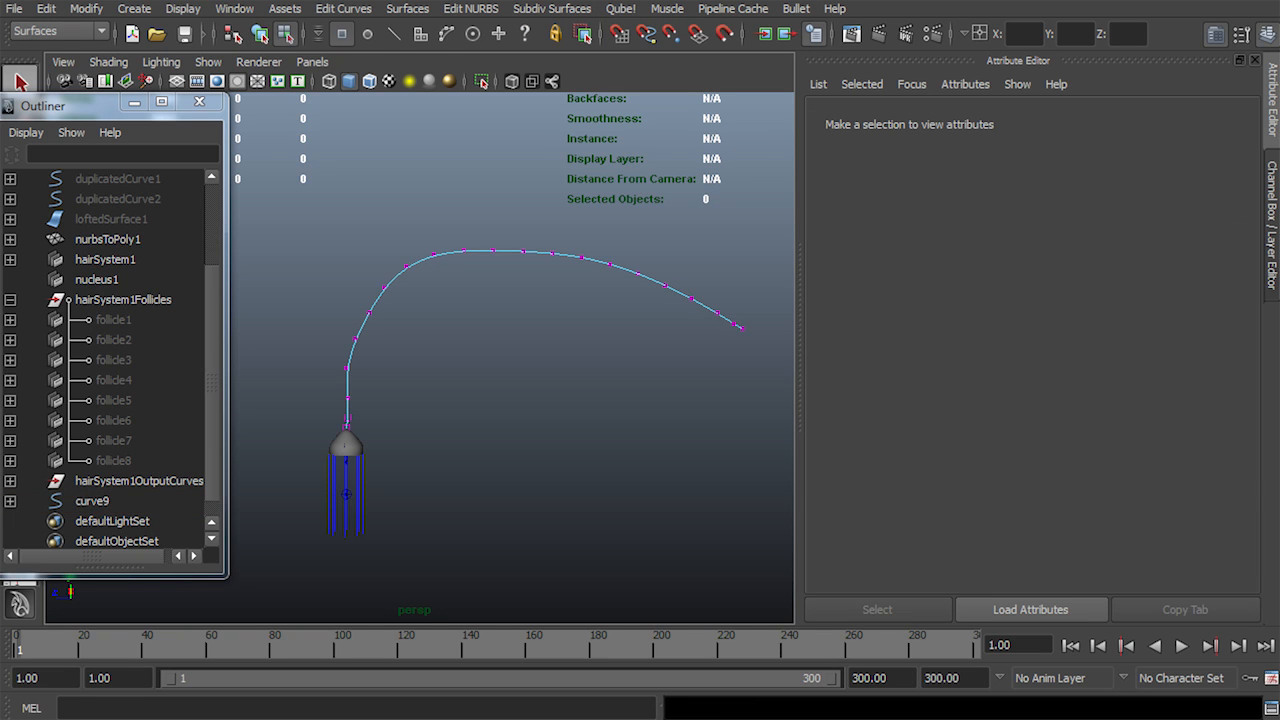
pyautogui.press('F8')
# Create a locator at the scene origin, inside the jellyfish bell
pyautogui.click(134, 8)
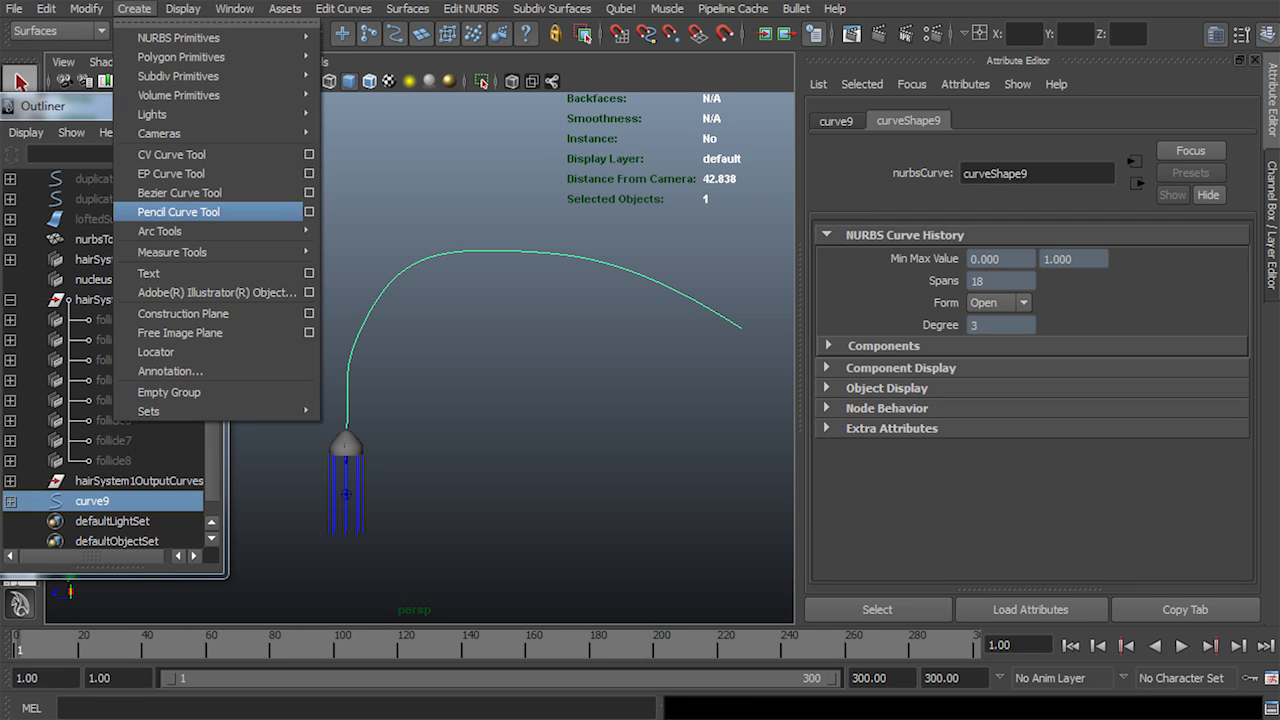
pyautogui.click(234, 9)
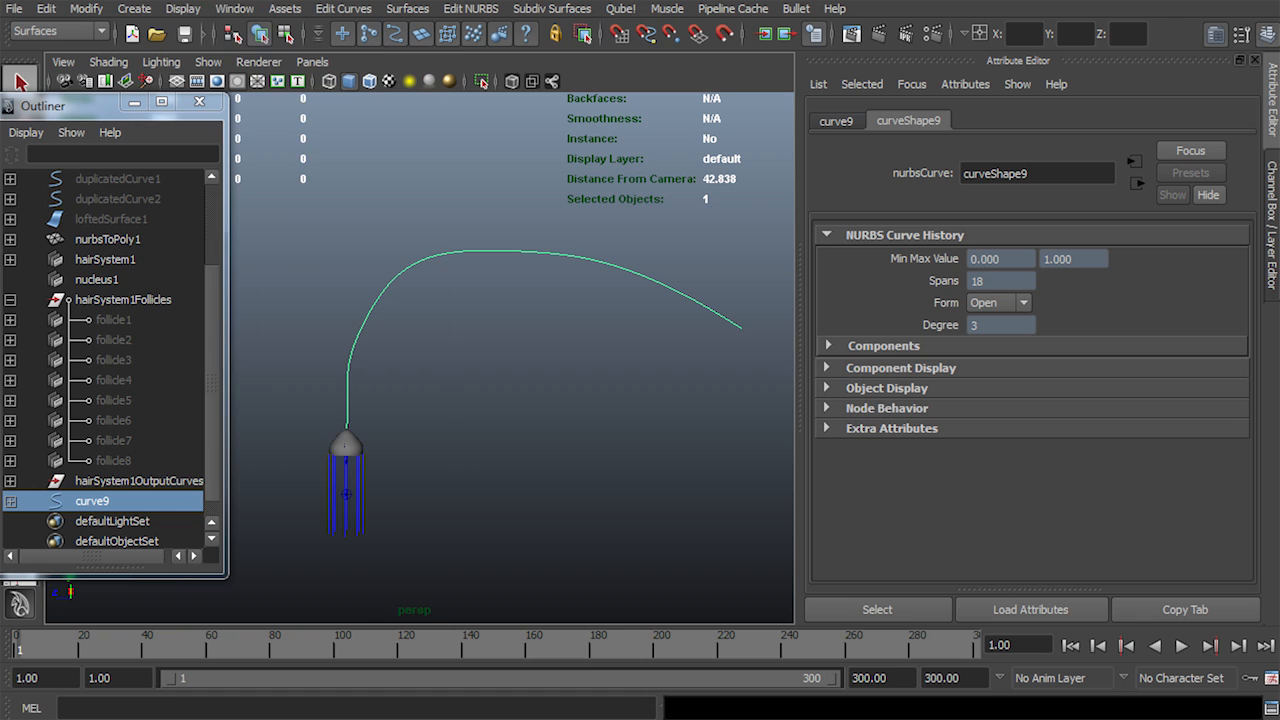
pyautogui.keyDown('alt'); pyautogui.moveTo(450, 380); pyautogui.dragTo(520, 380); pyautogui.keyUp('alt')
pyautogui.keyDown('alt'); pyautogui.moveTo(450, 380); pyautogui.dragTo(510, 380, button='right'); pyautogui.keyUp('alt')
pyautogui.keyDown('alt'); pyautogui.moveTo(420, 400); pyautogui.dragTo(520, 365, button='middle'); pyautogui.keyUp('alt')
pyautogui.moveTo(480, 370)
pyautogui.keyDown('alt'); pyautogui.mouseDown()
pyautogui.moveTo(510, 370)
pyautogui.moveTo(490, 370)
pyautogui.mouseUp(); pyautogui.keyUp('alt')
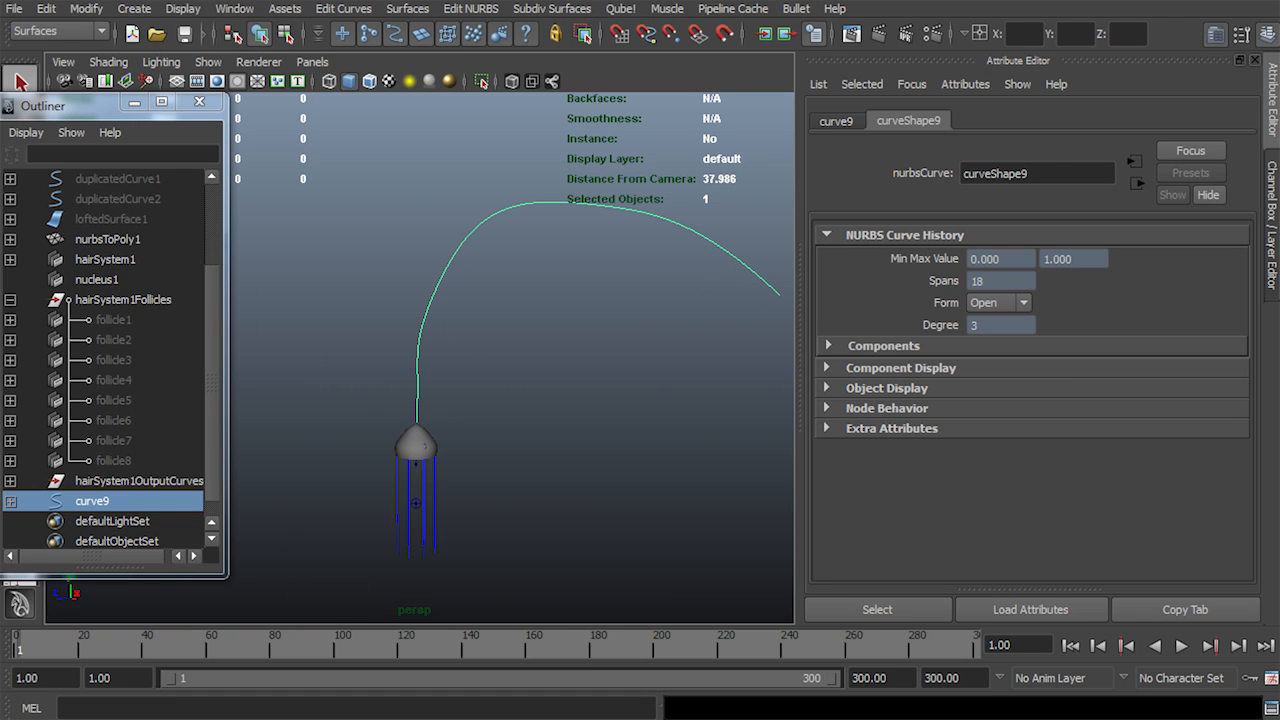
pyautogui.click(416, 445)
pyautogui.click(350, 330)
pyautogui.click(134, 9)
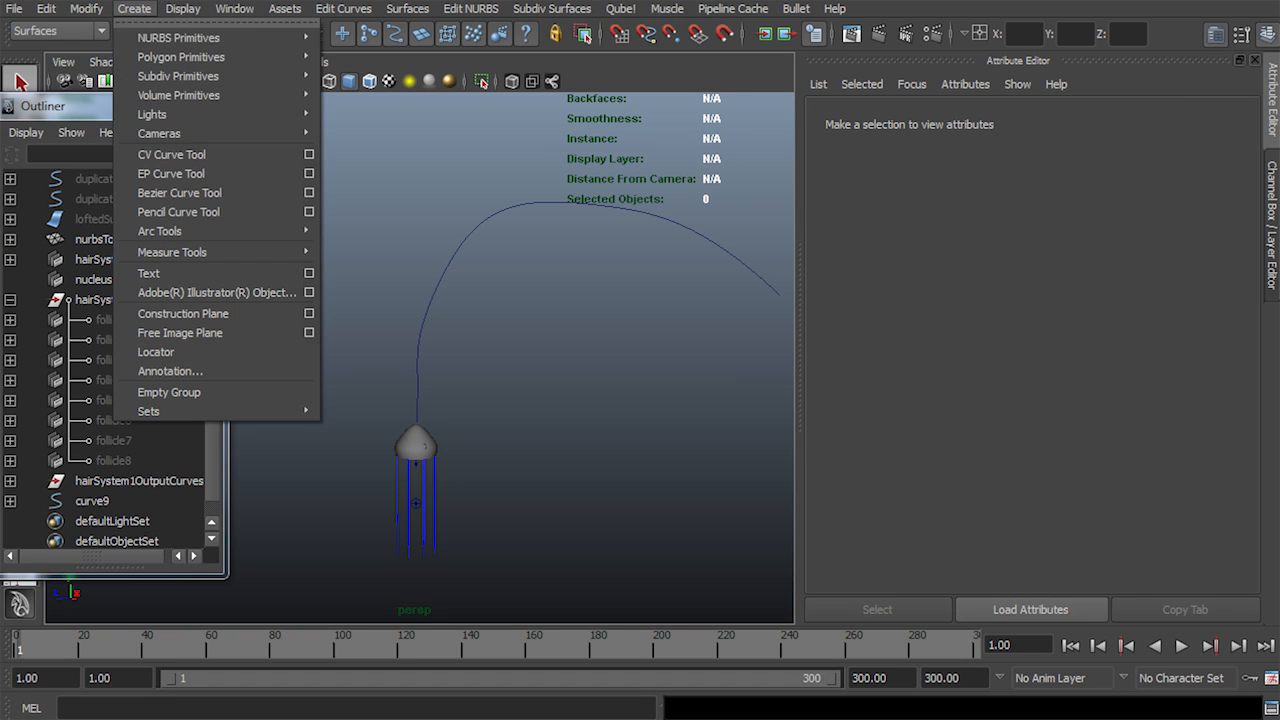
pyautogui.click(155, 352)
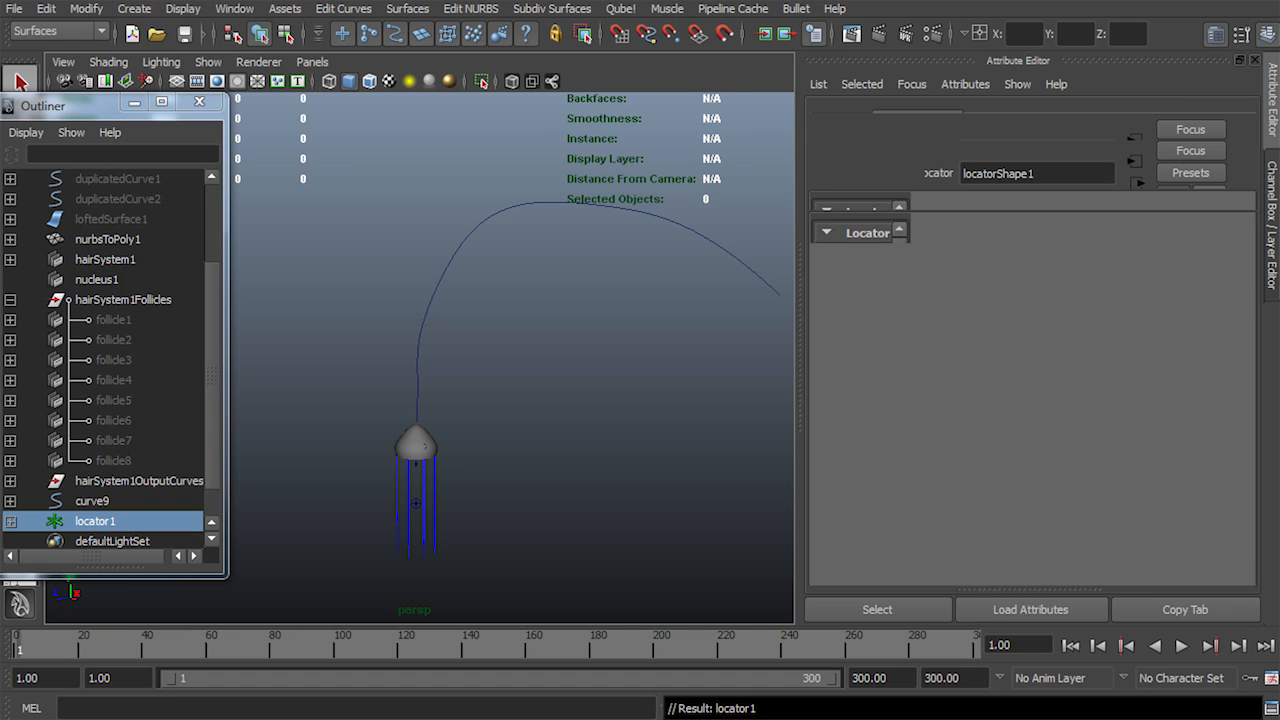
pyautogui.keyDown('alt'); pyautogui.moveTo(450, 380); pyautogui.dragTo(540, 380, button='right'); pyautogui.keyUp('alt')
pyautogui.keyDown('alt'); pyautogui.moveTo(500, 400); pyautogui.dragTo(510, 341, button='middle'); pyautogui.keyUp('alt')
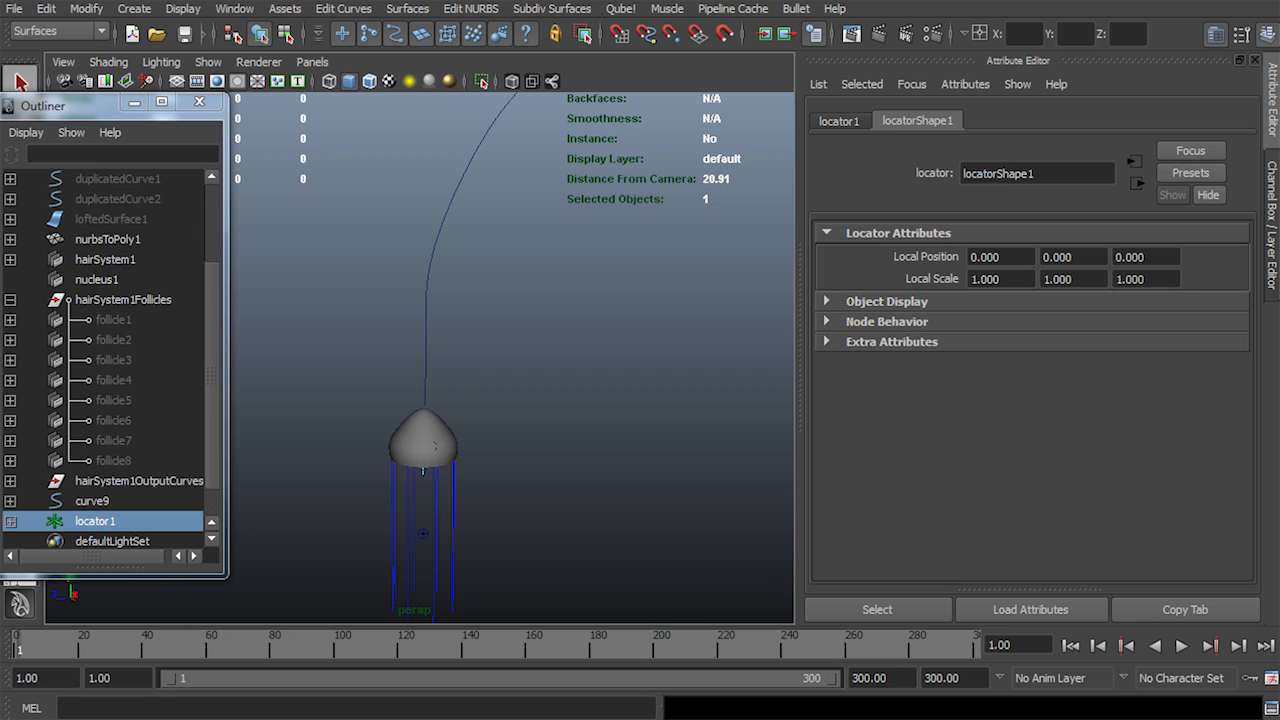
# Display the scene in wireframe and frame the locator inside the jellyfish bell
pyautogui.press('4')
pyautogui.keyDown('alt'); pyautogui.moveTo(450, 420); pyautogui.dragTo(415, 405); pyautogui.keyUp('alt')
pyautogui.keyDown('alt'); pyautogui.moveTo(415, 405); pyautogui.dragTo(510, 405, button='right'); pyautogui.keyUp('alt')
pyautogui.keyDown('alt'); pyautogui.moveTo(450, 420); pyautogui.dragTo(489, 377, button='middle'); pyautogui.keyUp('alt')
pyautogui.keyDown('alt'); pyautogui.moveTo(489, 377); pyautogui.dragTo(526, 396); pyautogui.keyUp('alt')
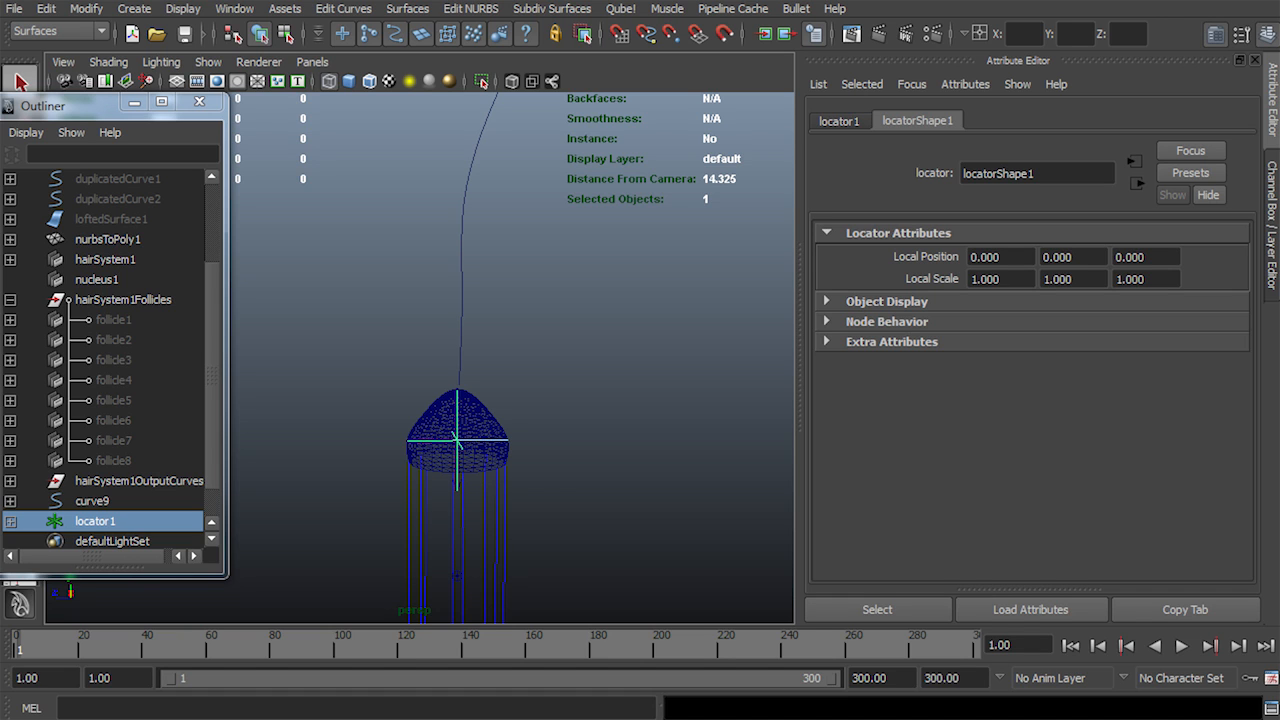
# Attach the locator to the arched curve as a motion path, using the default options with the time slider range
pyautogui.moveTo(480, 400)
pyautogui.keyDown('alt'); pyautogui.mouseDown()
pyautogui.moveTo(492, 396)
pyautogui.moveTo(462, 412)
pyautogui.mouseUp(); pyautogui.keyUp('alt')
pyautogui.keyDown('alt'); pyautogui.moveTo(462, 412); pyautogui.dragTo(461, 475, button='middle'); pyautogui.keyUp('alt')
pyautogui.keyDown('alt'); pyautogui.moveTo(461, 475); pyautogui.dragTo(430, 475, button='right'); pyautogui.keyUp('alt')
pyautogui.keyDown('shift'); pyautogui.moveTo(429, 269); pyautogui.dragTo(566, 312); pyautogui.keyUp('shift')
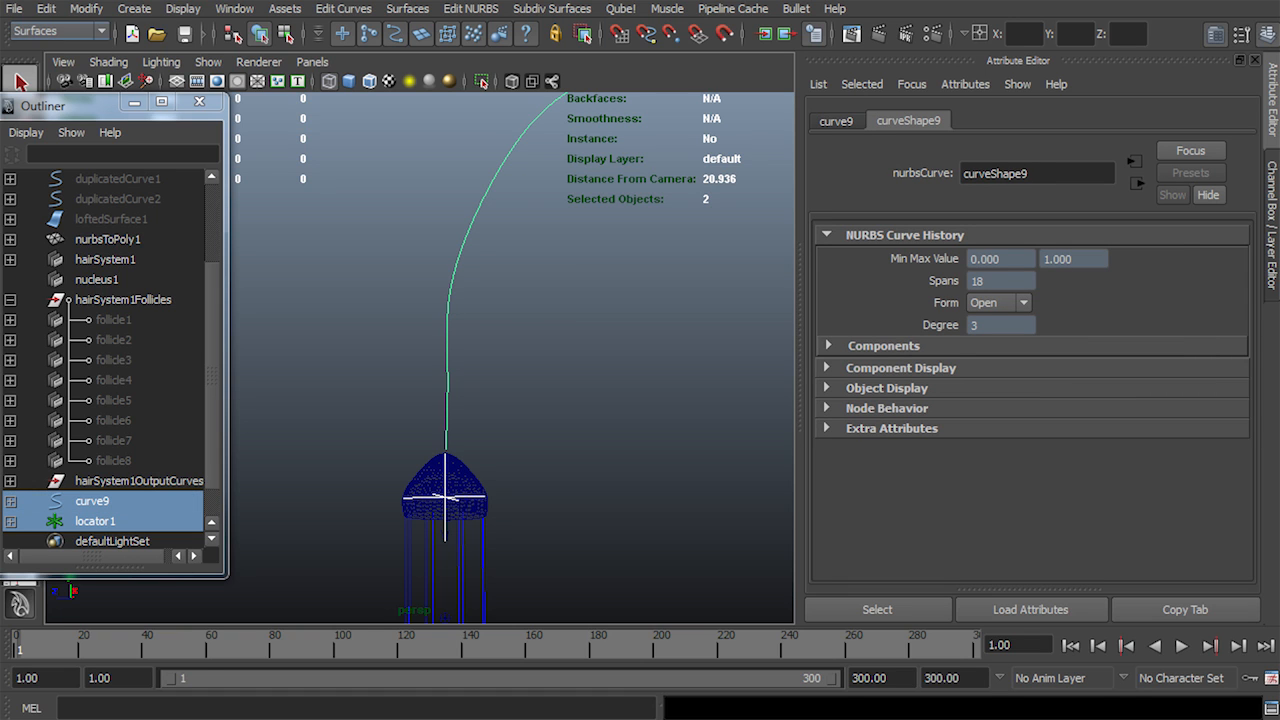
pyautogui.click(70, 32)
pyautogui.click(62, 48)
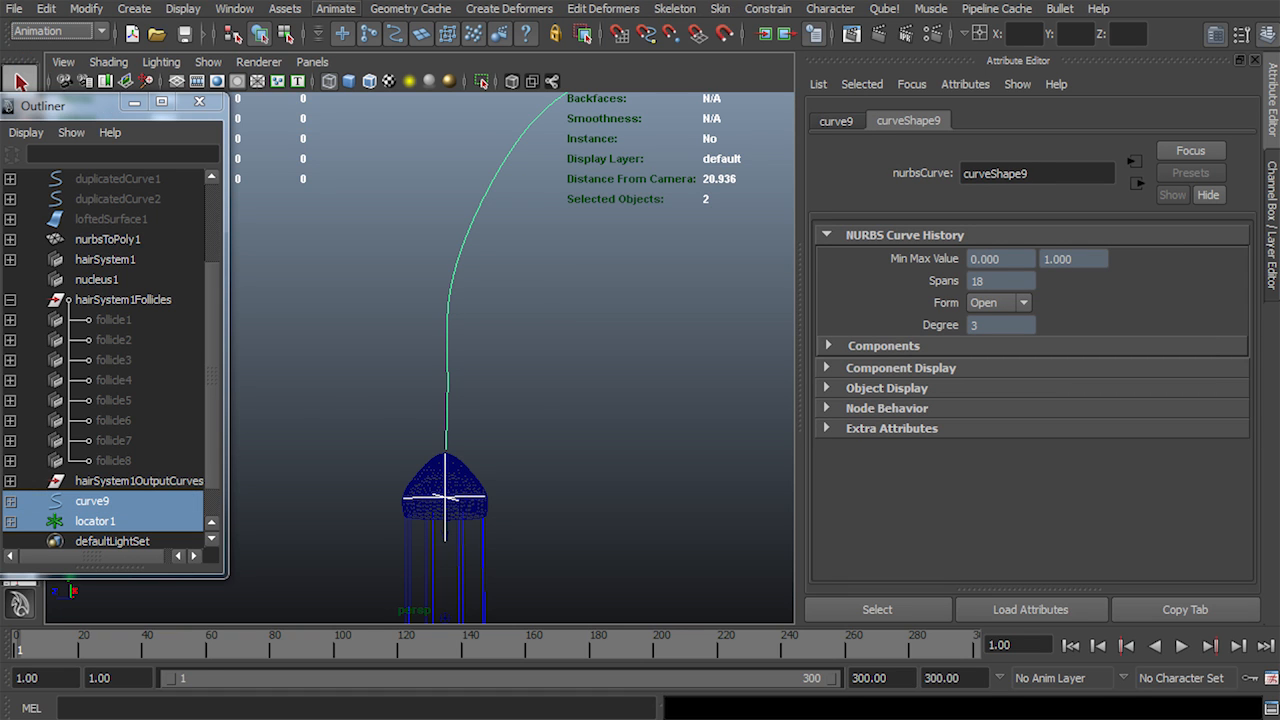
pyautogui.click(335, 8)
pyautogui.moveTo(400, 373)
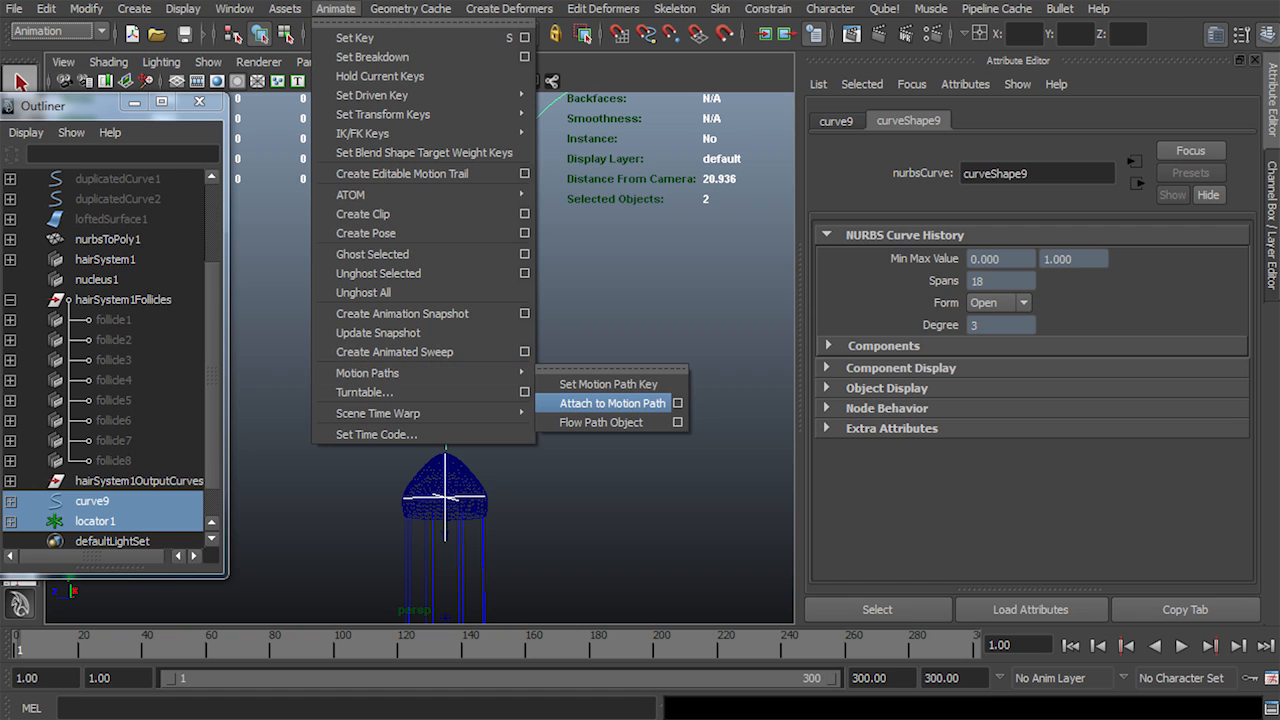
pyautogui.click(677, 403)
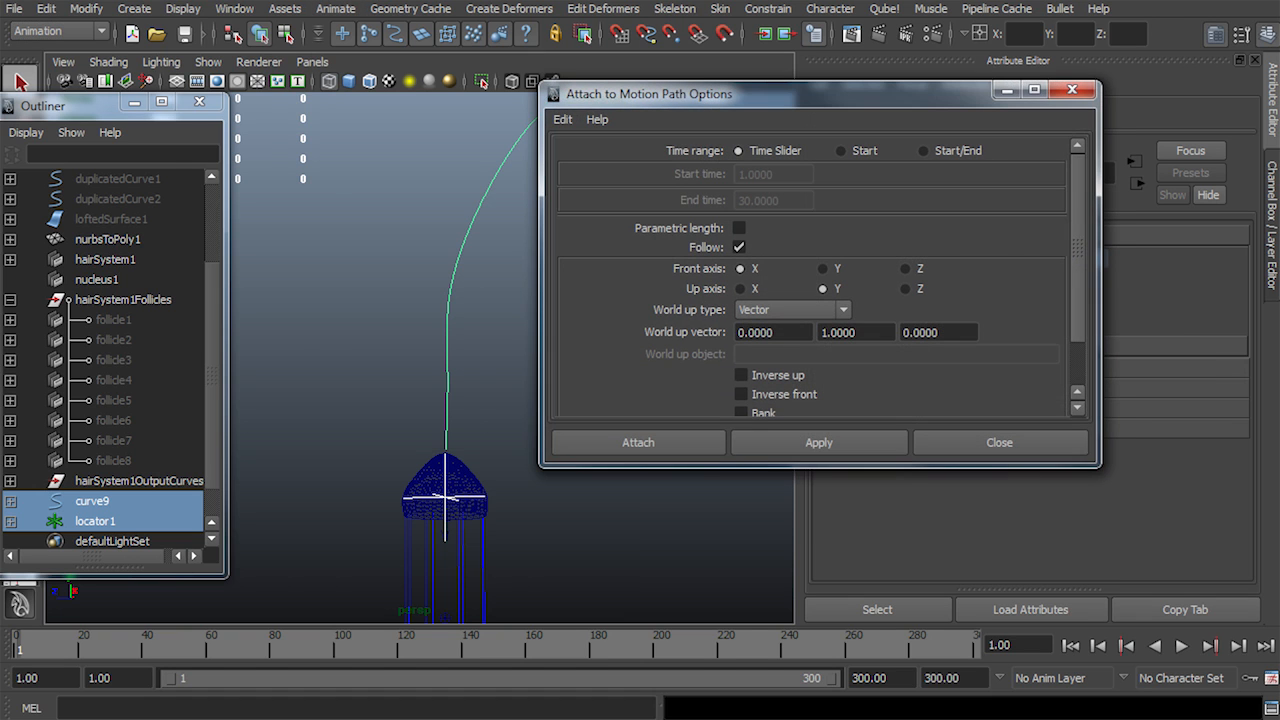
pyautogui.click(563, 119)
pyautogui.click(590, 157)
pyautogui.click(819, 442)
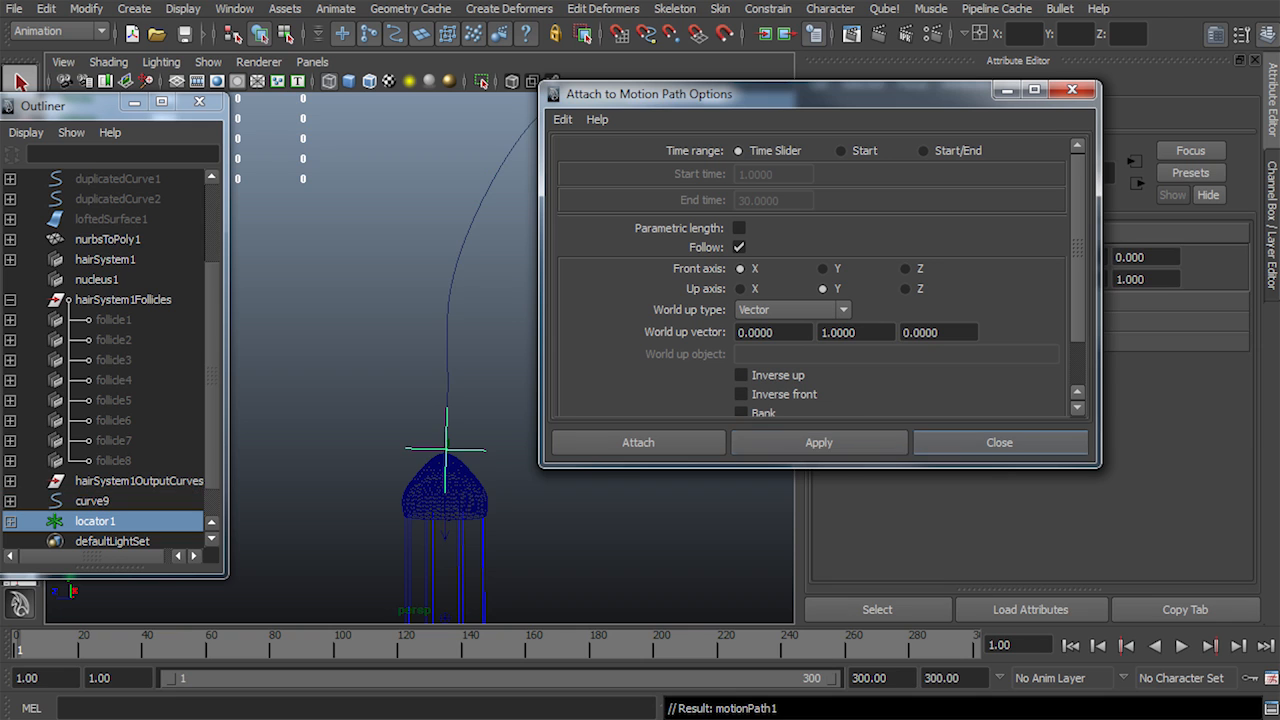
pyautogui.click(999, 442)
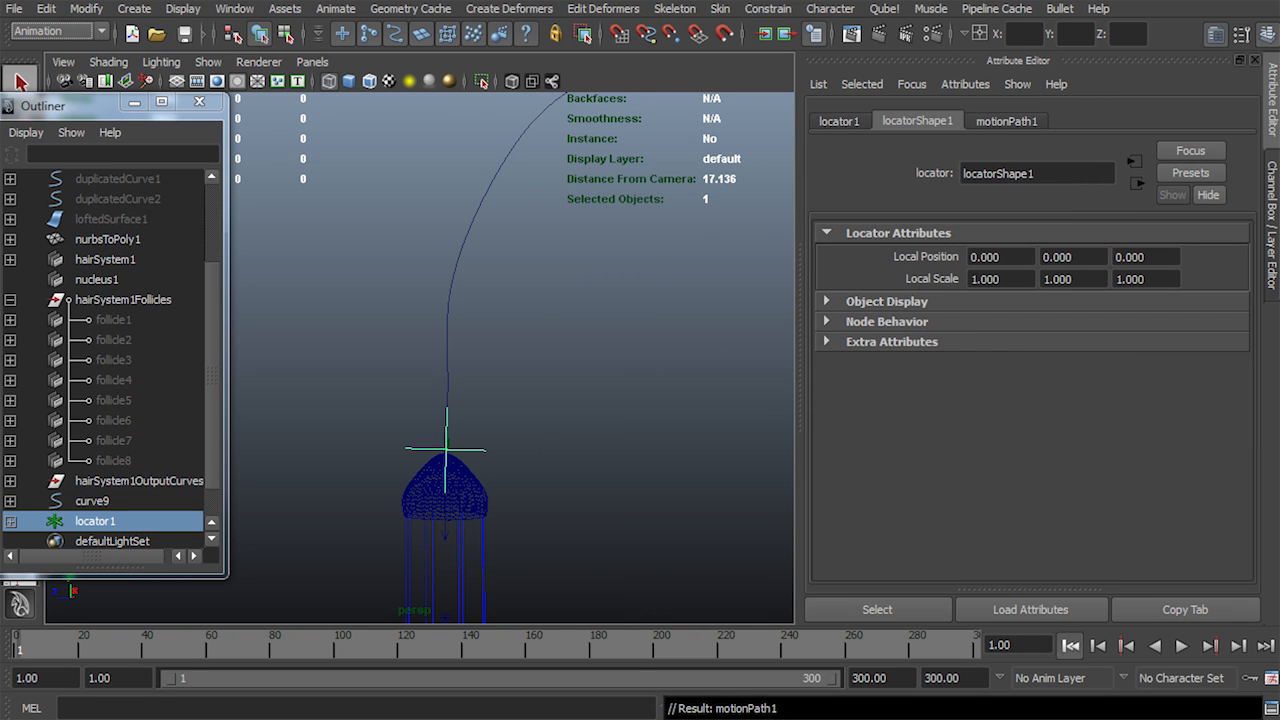
# Play the animation to check how the locator travels along the whole curve
pyautogui.keyDown('alt'); pyautogui.moveTo(520, 400); pyautogui.dragTo(450, 385); pyautogui.keyUp('alt')
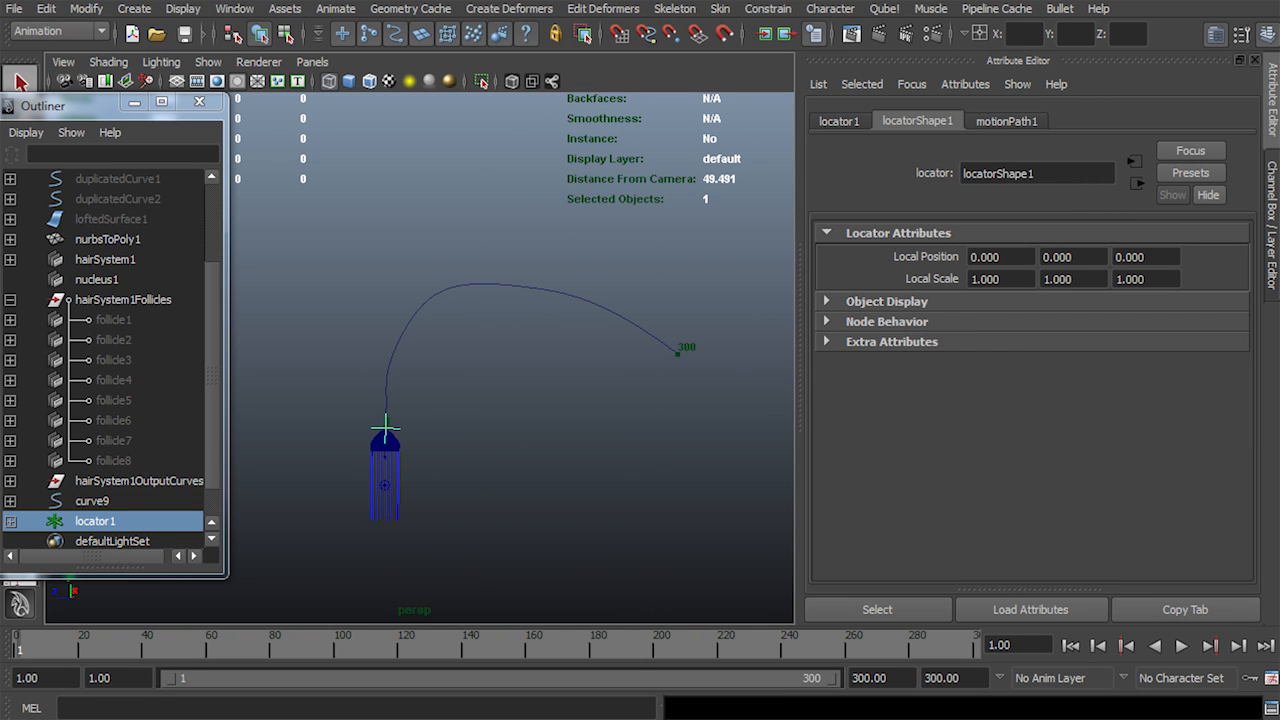
pyautogui.hotkey('alt', 'v')
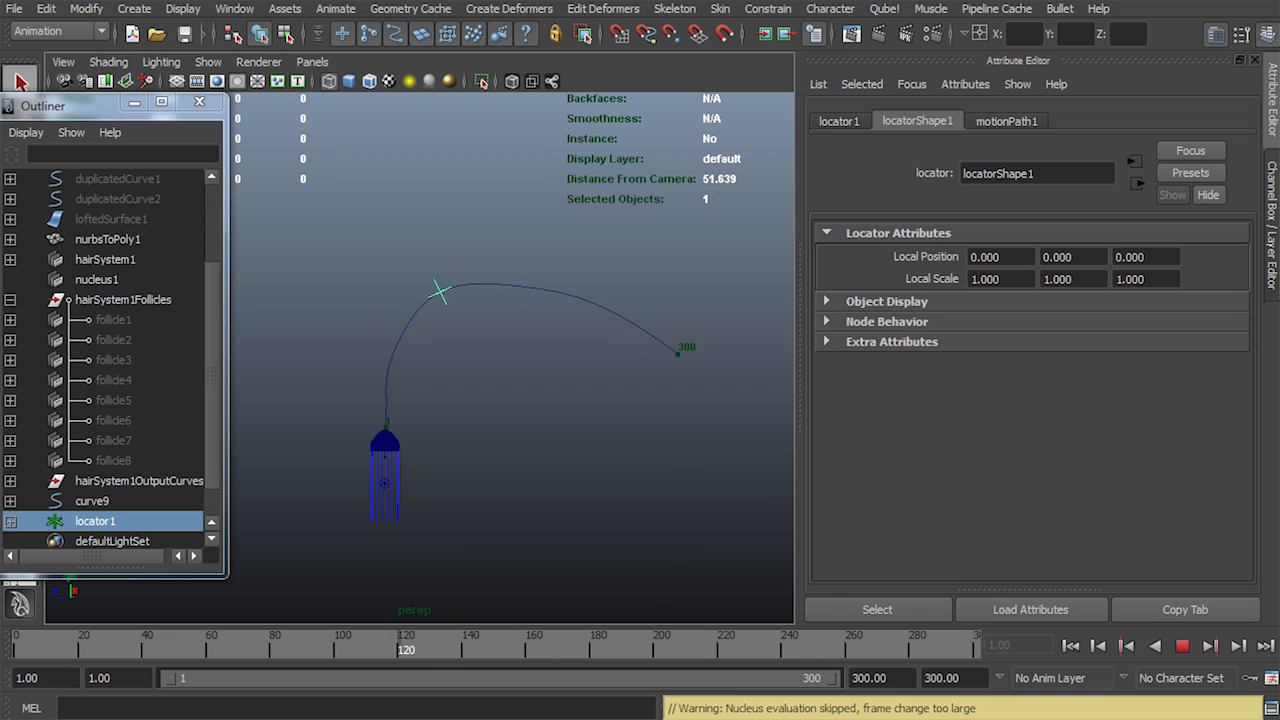
pyautogui.press('Escape')
# Create a polygon sphere and move it out to the side of the jellyfish bell
pyautogui.scroll(4, 420, 358)
pyautogui.keyDown('alt'); pyautogui.moveTo(420, 358); pyautogui.dragTo(605, 370); pyautogui.keyUp('alt')
pyautogui.click(91, 501)
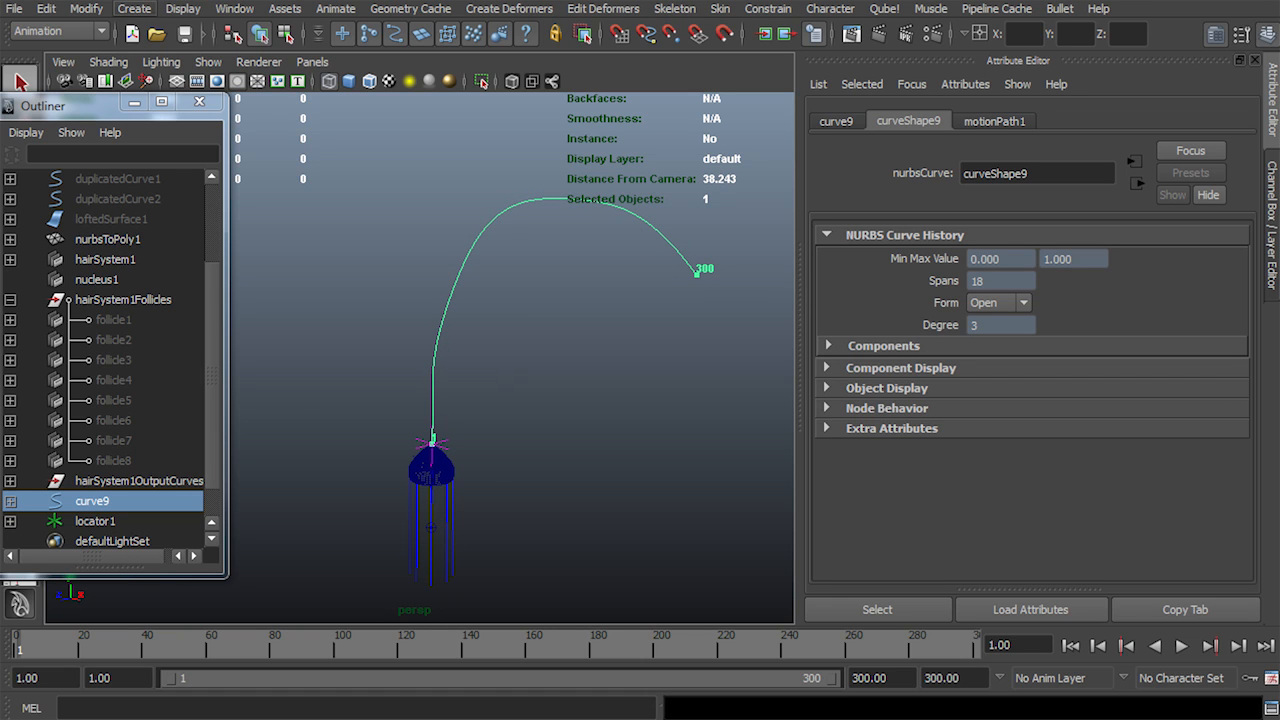
pyautogui.click(134, 8)
pyautogui.moveTo(180, 57)
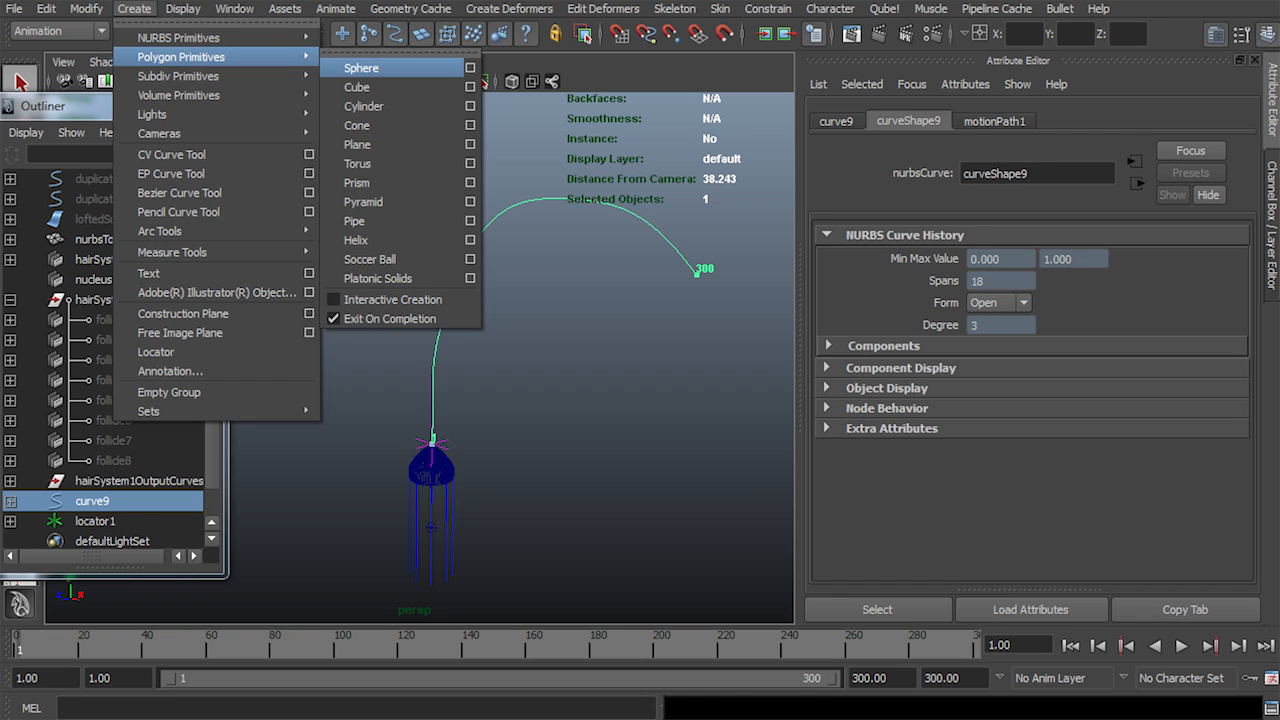
pyautogui.click(361, 68)
pyautogui.press('w')
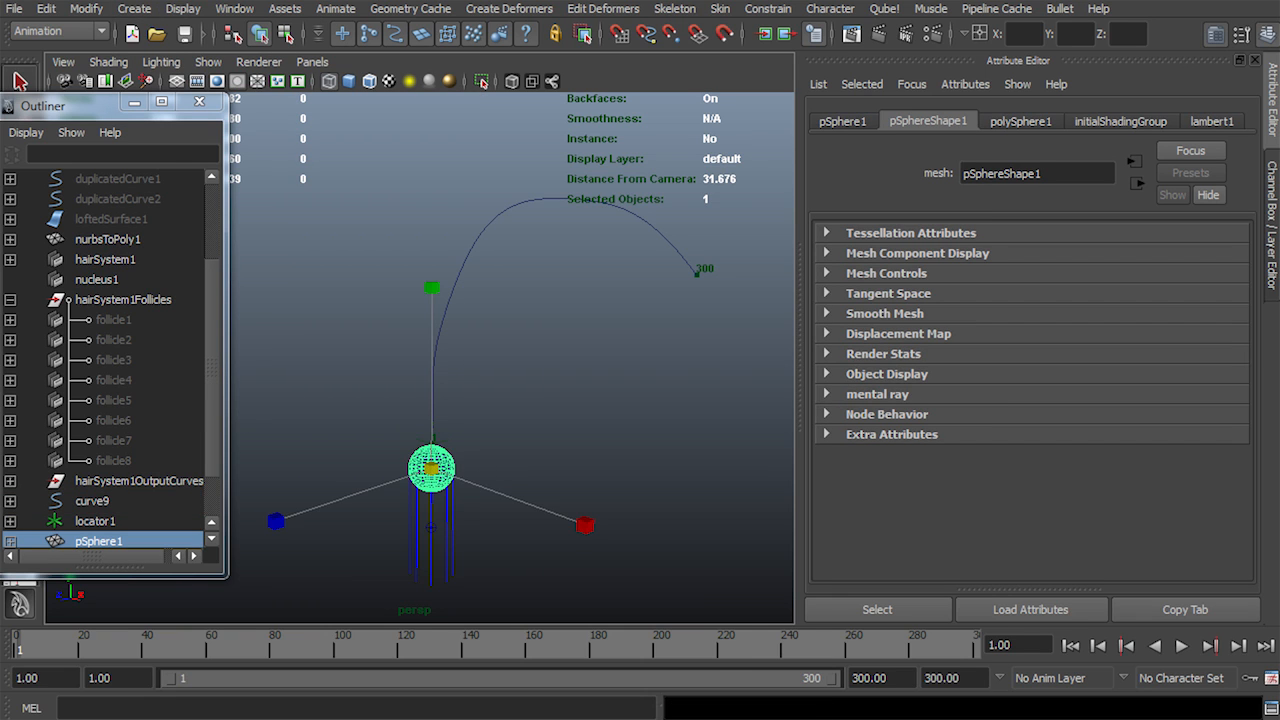
pyautogui.moveTo(500, 490); pyautogui.dragTo(620, 496)
pyautogui.moveTo(550, 400); pyautogui.dragTo(550, 379)
# Parent the sphere to the locator in the Outliner
pyautogui.moveTo(98, 541); pyautogui.dragTo(98, 511, button='middle')
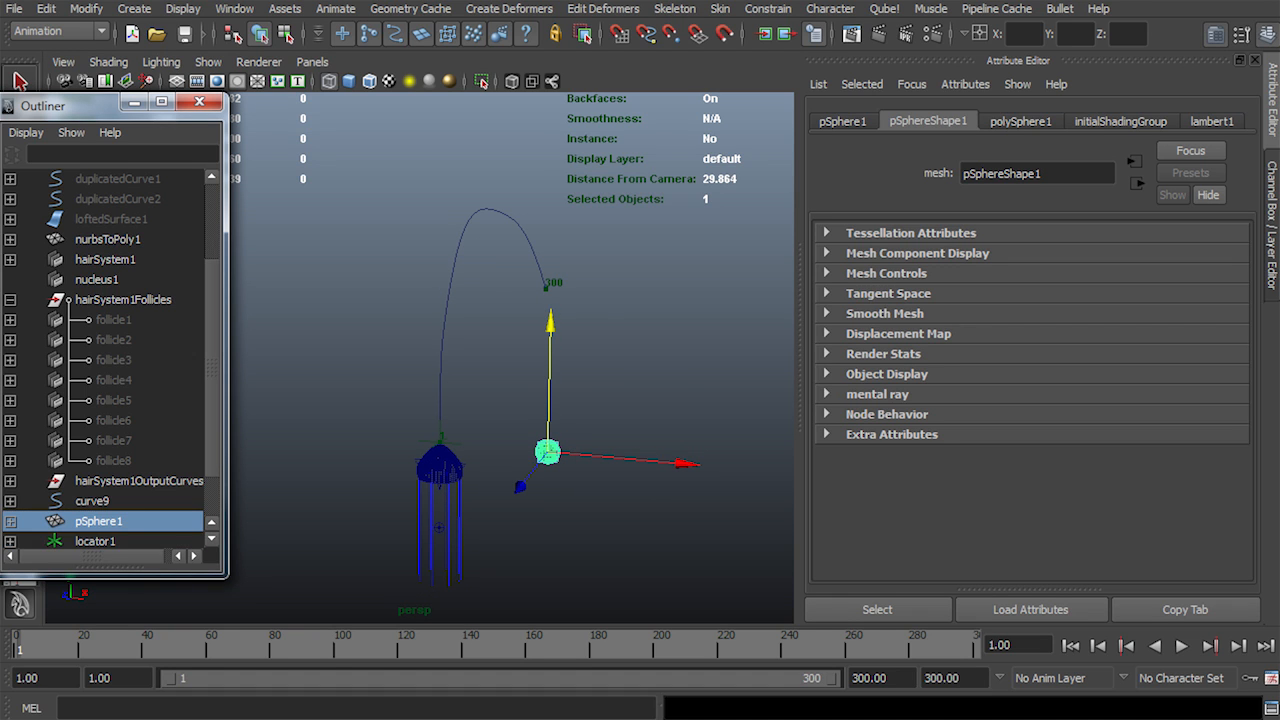
pyautogui.scroll(-2, 98, 511)
pyautogui.moveTo(98, 461); pyautogui.dragTo(98, 481, button='middle')
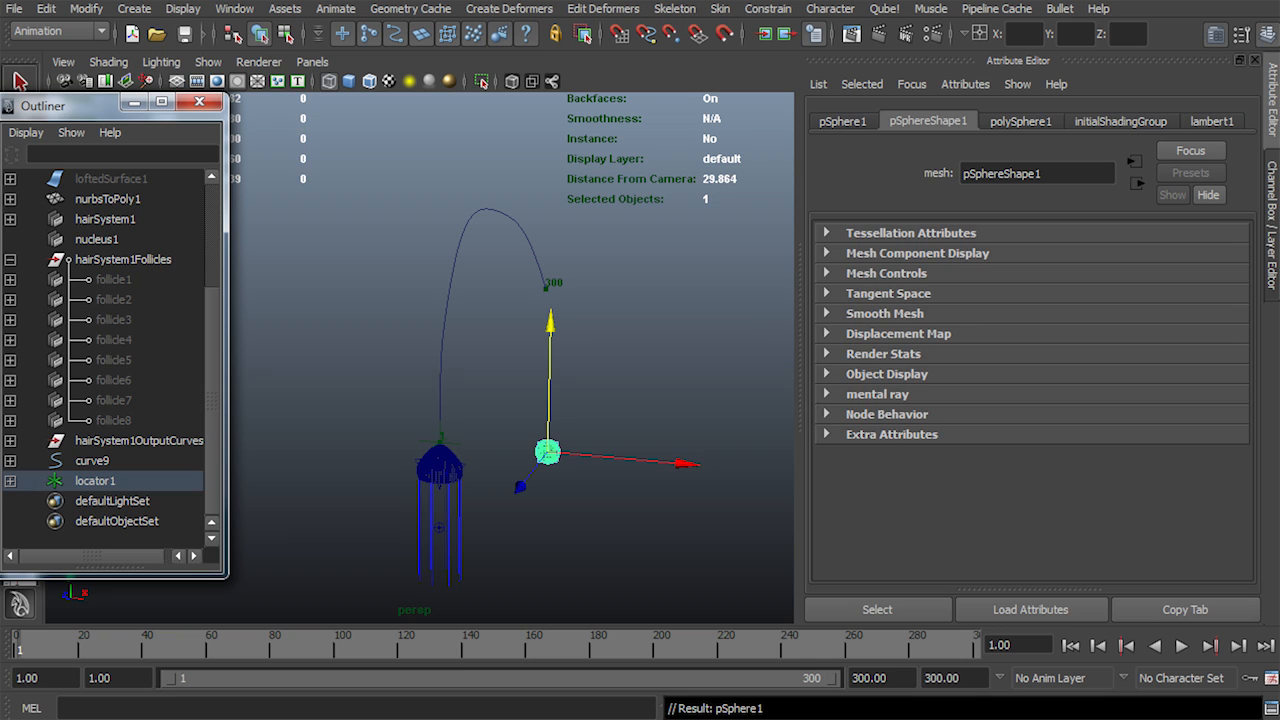
# Select the locator and play the opening frames to check how the sphere follows its rotation
pyautogui.click(98, 481)
pyautogui.keyDown('alt'); pyautogui.moveTo(420, 360); pyautogui.dragTo(368, 393); pyautogui.keyUp('alt')
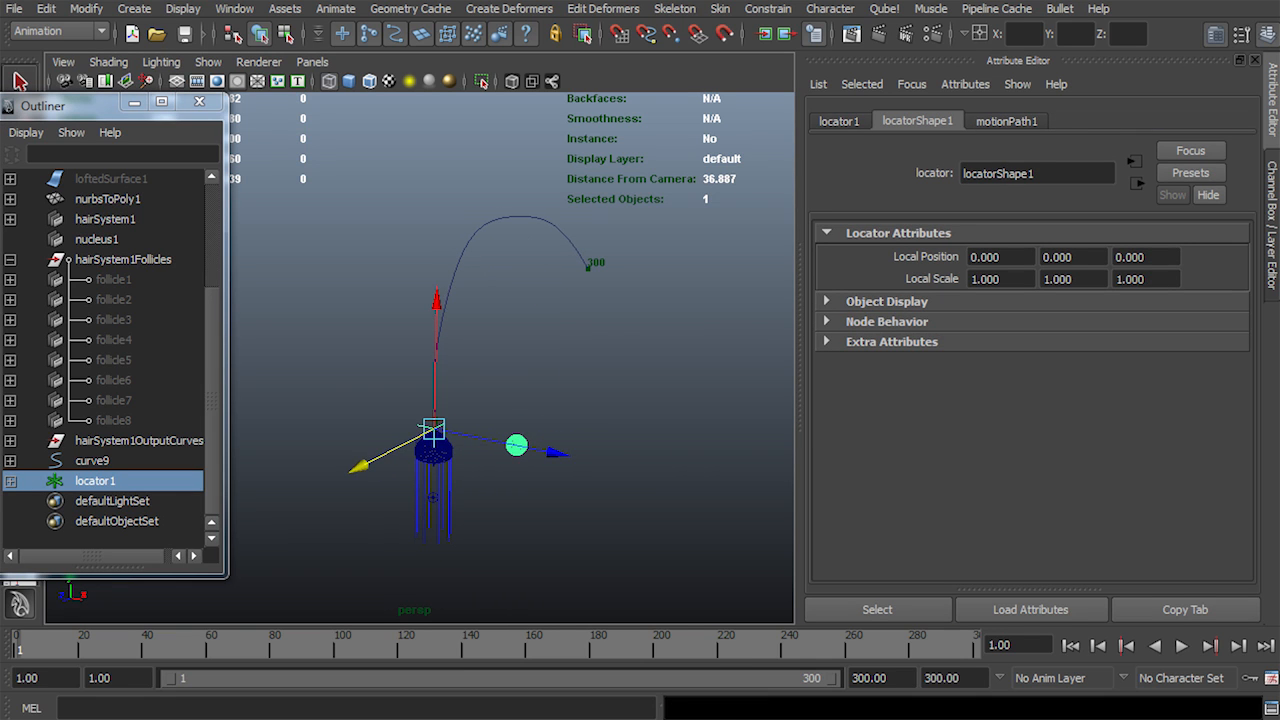
pyautogui.hotkey('alt', 'v')
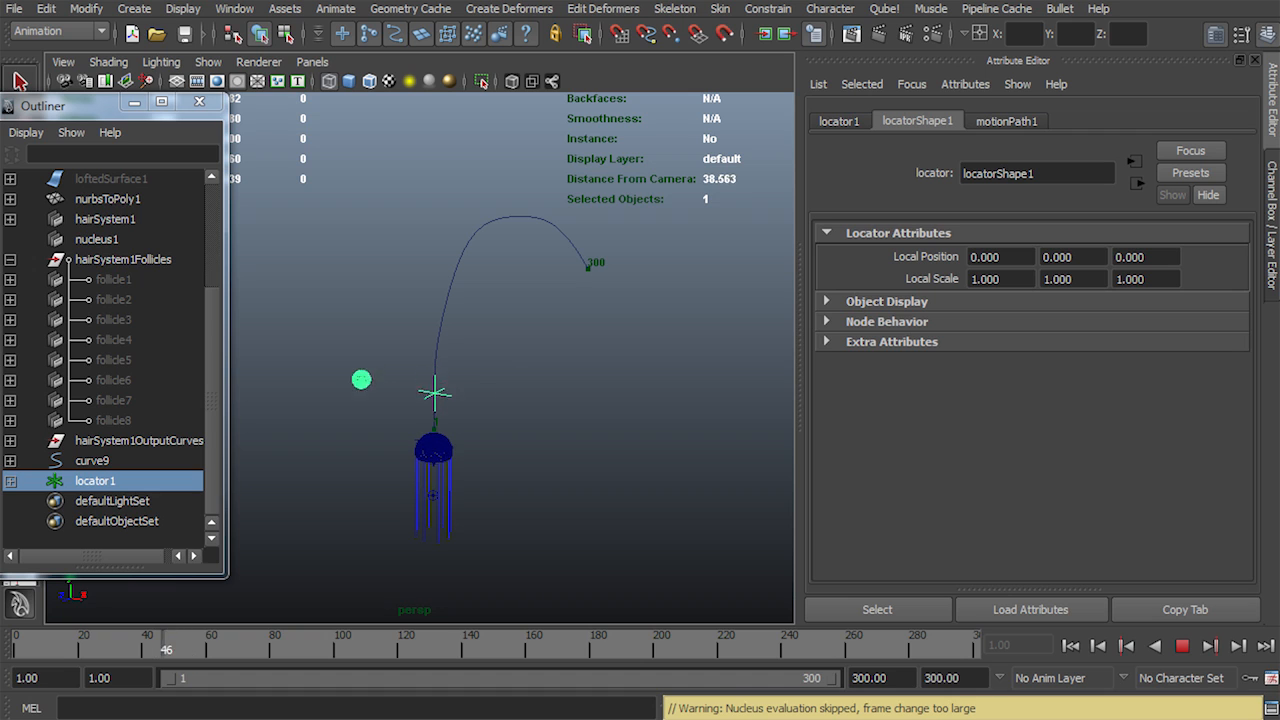
pyautogui.hotkey('alt', 'v')
pyautogui.hotkey('alt', 'v')
pyautogui.hotkey('alt', 'v')
# Examine the sphere's orientation along the path by replaying the motion from a closer side view
pyautogui.keyDown('alt'); pyautogui.moveTo(520, 380); pyautogui.dragTo(440, 378); pyautogui.keyUp('alt')
pyautogui.keyDown('alt'); pyautogui.moveTo(440, 378); pyautogui.dragTo(510, 378, button='right'); pyautogui.keyUp('alt')
pyautogui.keyDown('alt'); pyautogui.moveTo(510, 378); pyautogui.dragTo(470, 378); pyautogui.keyUp('alt')
pyautogui.press('q')
pyautogui.keyDown('alt'); pyautogui.moveTo(470, 378); pyautogui.dragTo(530, 332, button='middle'); pyautogui.keyUp('alt')
pyautogui.keyDown('alt'); pyautogui.moveTo(530, 332); pyautogui.dragTo(480, 340, button='right'); pyautogui.keyUp('alt')
pyautogui.keyDown('alt'); pyautogui.moveTo(507, 421); pyautogui.dragTo(533, 431); pyautogui.keyUp('alt')
pyautogui.hotkey('alt', 'v')
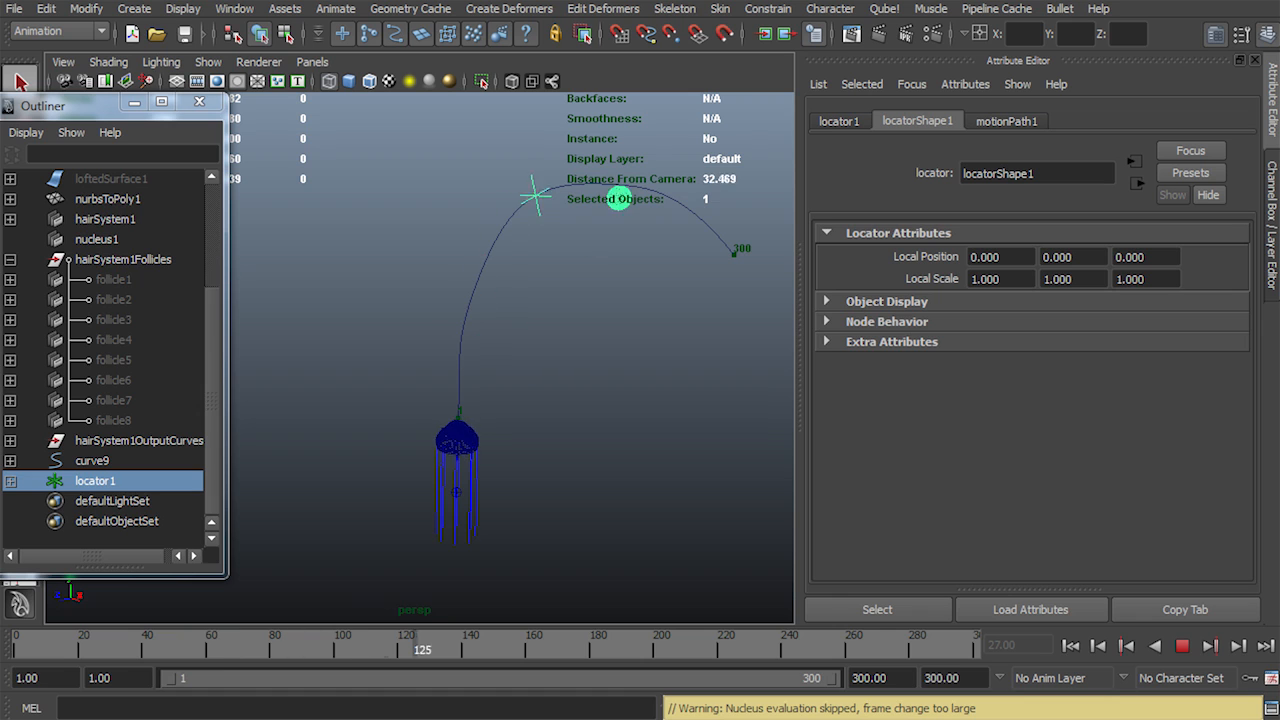
pyautogui.moveTo(790, 245); pyautogui.dragTo(398, 354)
# Shift a control vertex low on the path curve slightly sideways and replay the opening frames
pyautogui.moveTo(520, 317); pyautogui.dragTo(466, 272)
pyautogui.moveTo(483, 283); pyautogui.dragTo(390, 284, button='right')
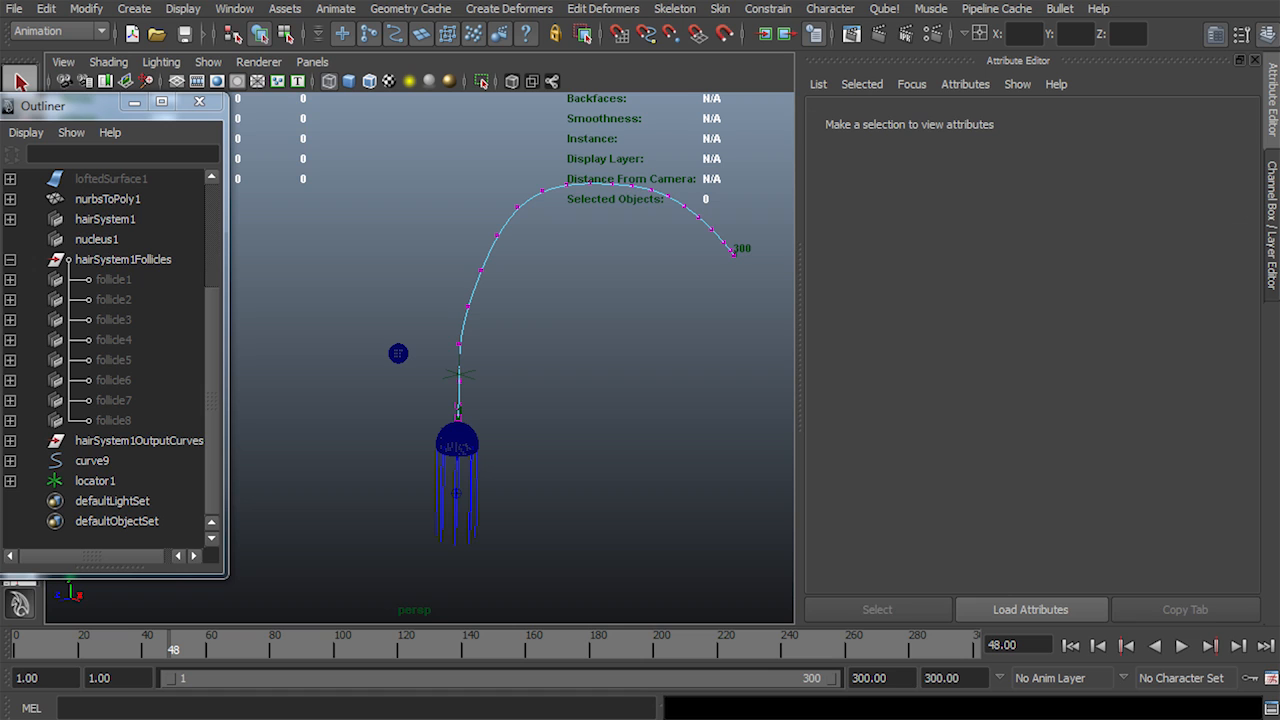
pyautogui.press('w')
pyautogui.moveTo(398, 354); pyautogui.dragTo(398, 354, button='middle')
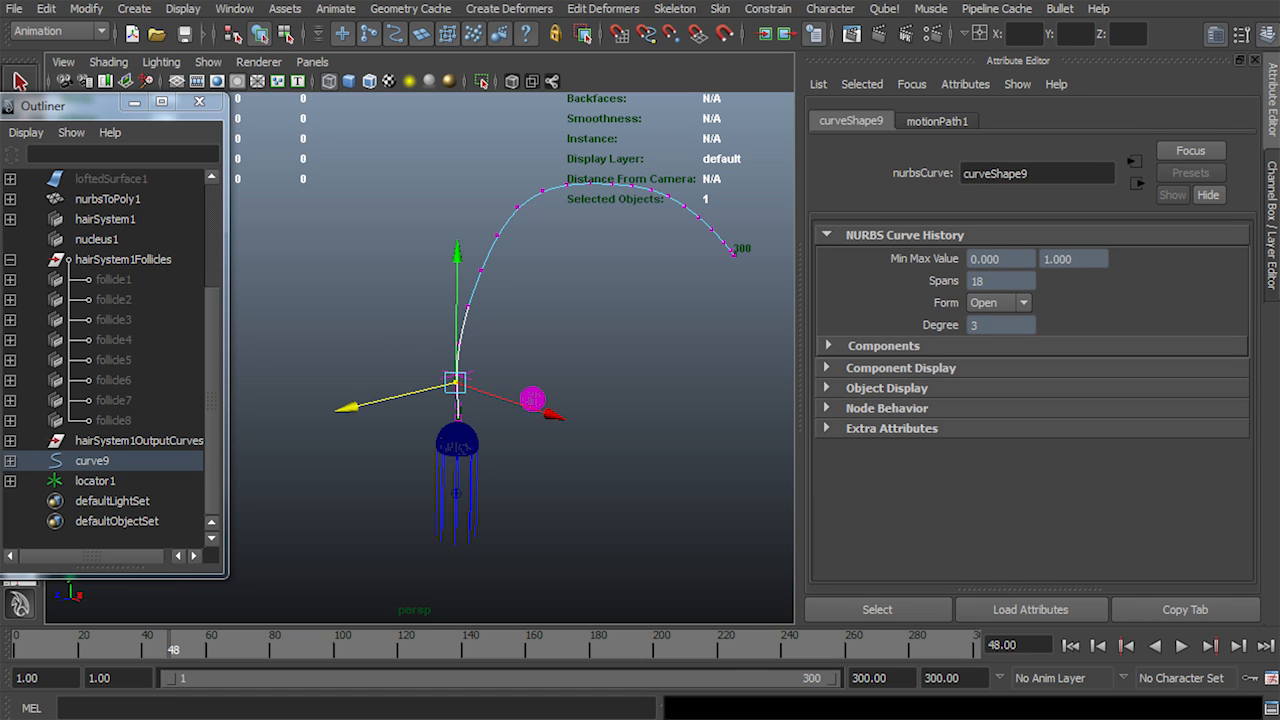
pyautogui.hotkey('alt', 'v')
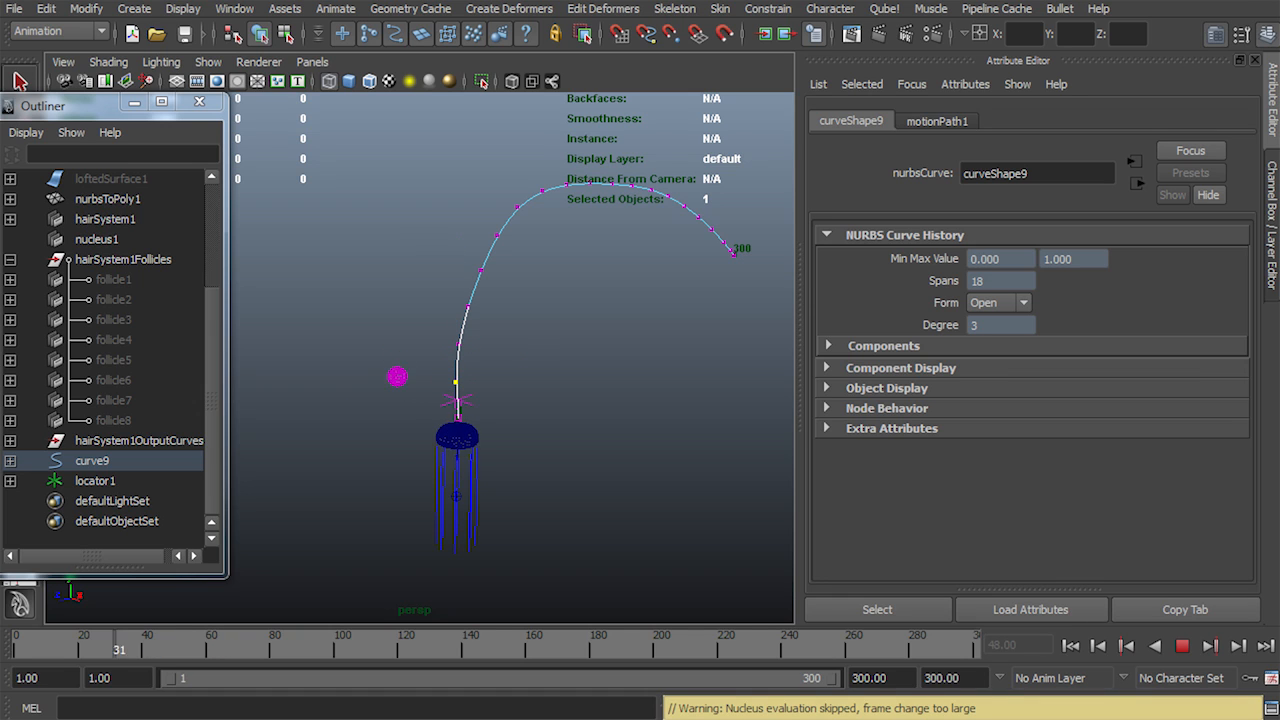
pyautogui.hotkey('alt', 'v')
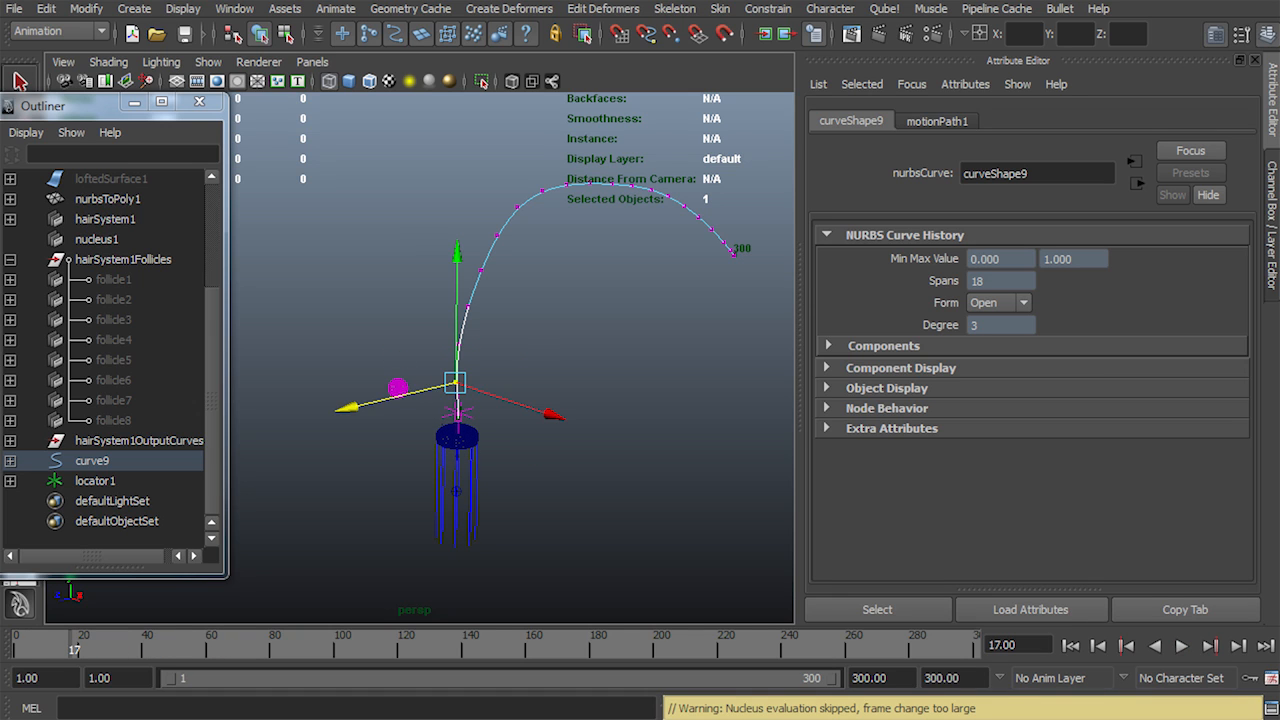
# Nudge the control vertex just above the jellyfish sideways at frame 17 and replay the motion
pyautogui.press('Right')
pyautogui.press('Left')
pyautogui.press('Left')
pyautogui.moveTo(555, 440)
pyautogui.mouseDown()
pyautogui.moveTo(565, 443)
pyautogui.moveTo(551, 438)
pyautogui.mouseUp()
pyautogui.hotkey('ctrl', 'z')
pyautogui.moveTo(349, 433); pyautogui.dragTo(350, 433)
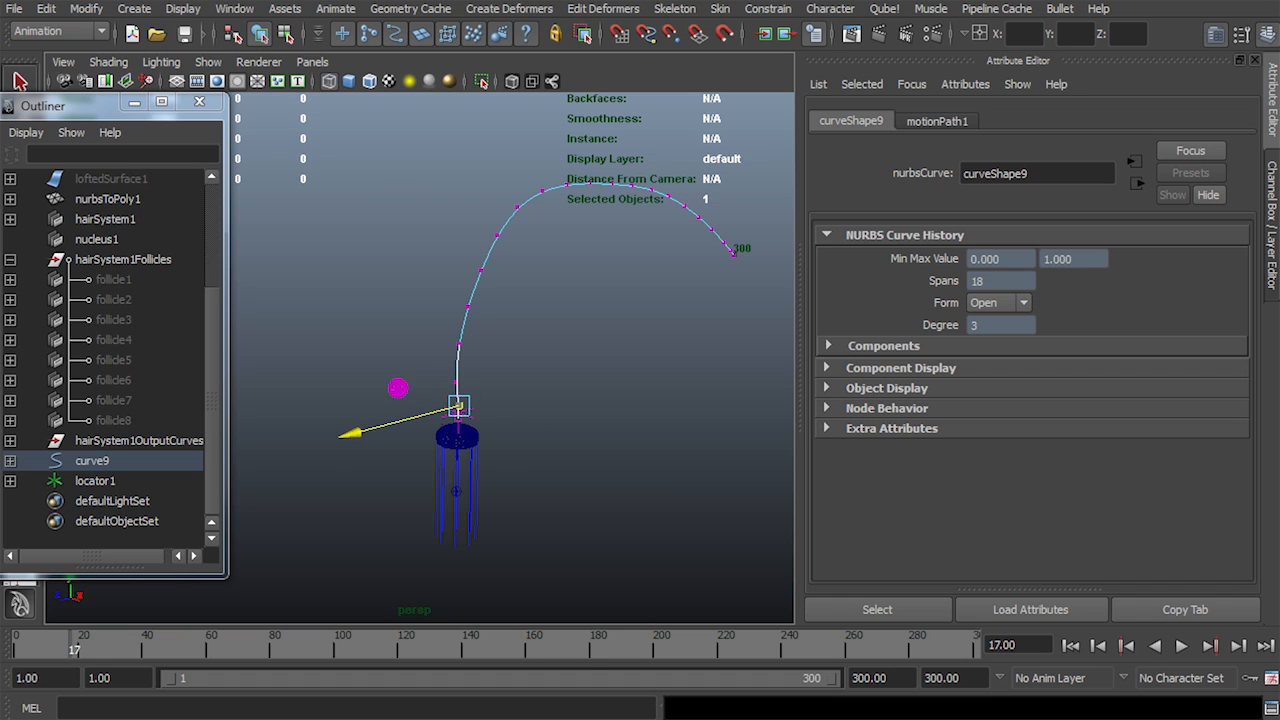
pyautogui.hotkey('alt', 'v')
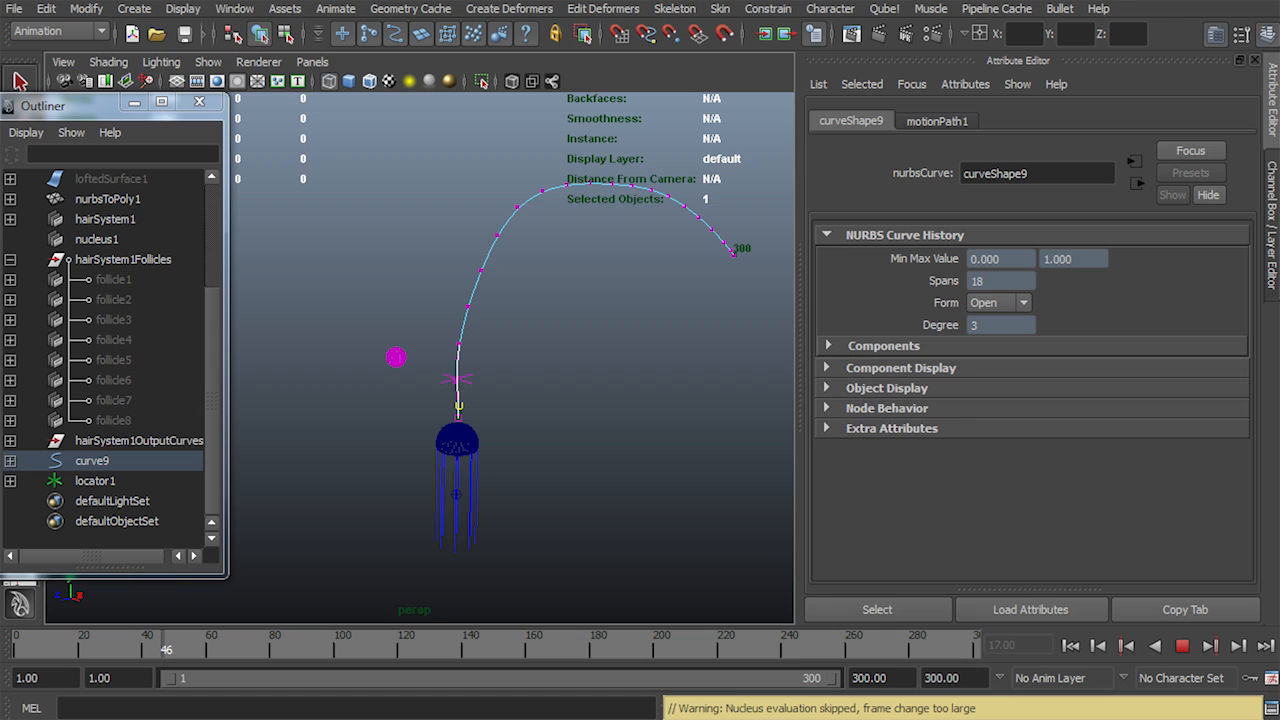
pyautogui.hotkey('alt', 'v')
# Move the second control vertex above the jellyfish sideways toward the inside of the arch, and replay the motion
pyautogui.moveTo(443, 359); pyautogui.dragTo(464, 385)
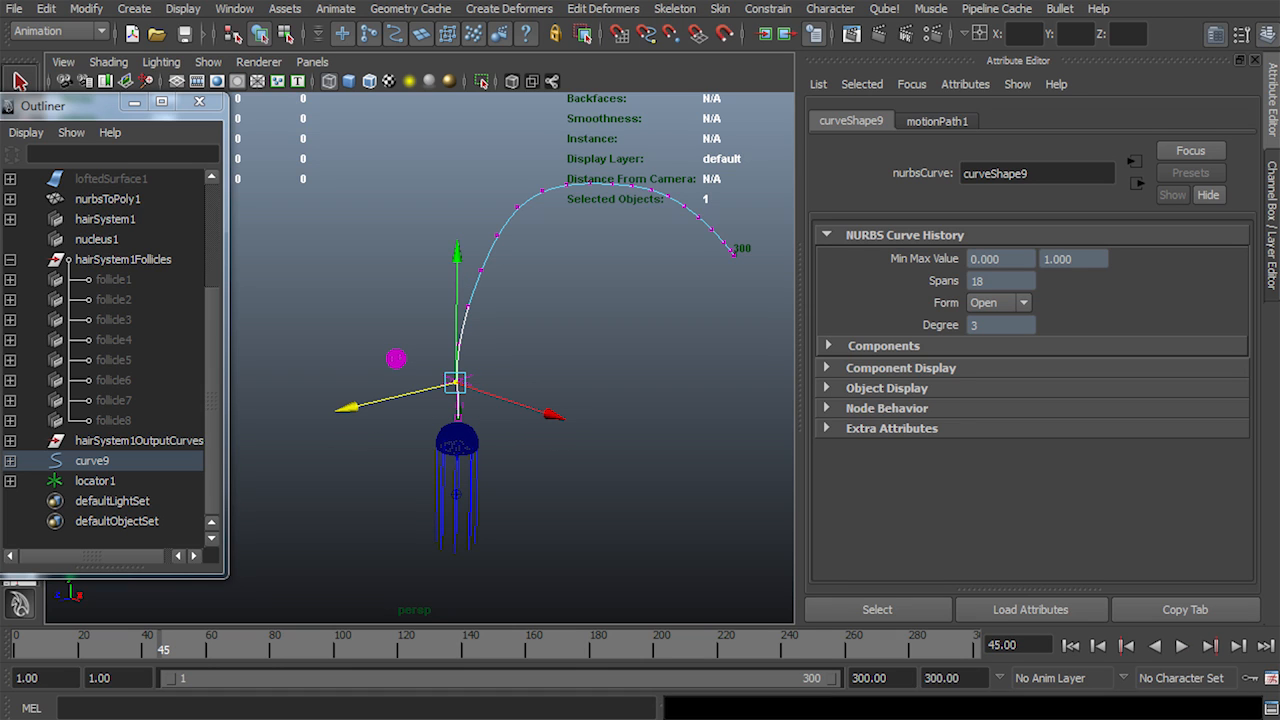
pyautogui.moveTo(350, 407); pyautogui.dragTo(338, 410)
pyautogui.hotkey('ctrl', 'z')
pyautogui.moveTo(554, 414); pyautogui.dragTo(551, 414)
pyautogui.hotkey('ctrl', 'z')
pyautogui.moveTo(354, 406)
pyautogui.mouseDown()
pyautogui.moveTo(377, 400)
pyautogui.moveTo(358, 404)
pyautogui.mouseUp()
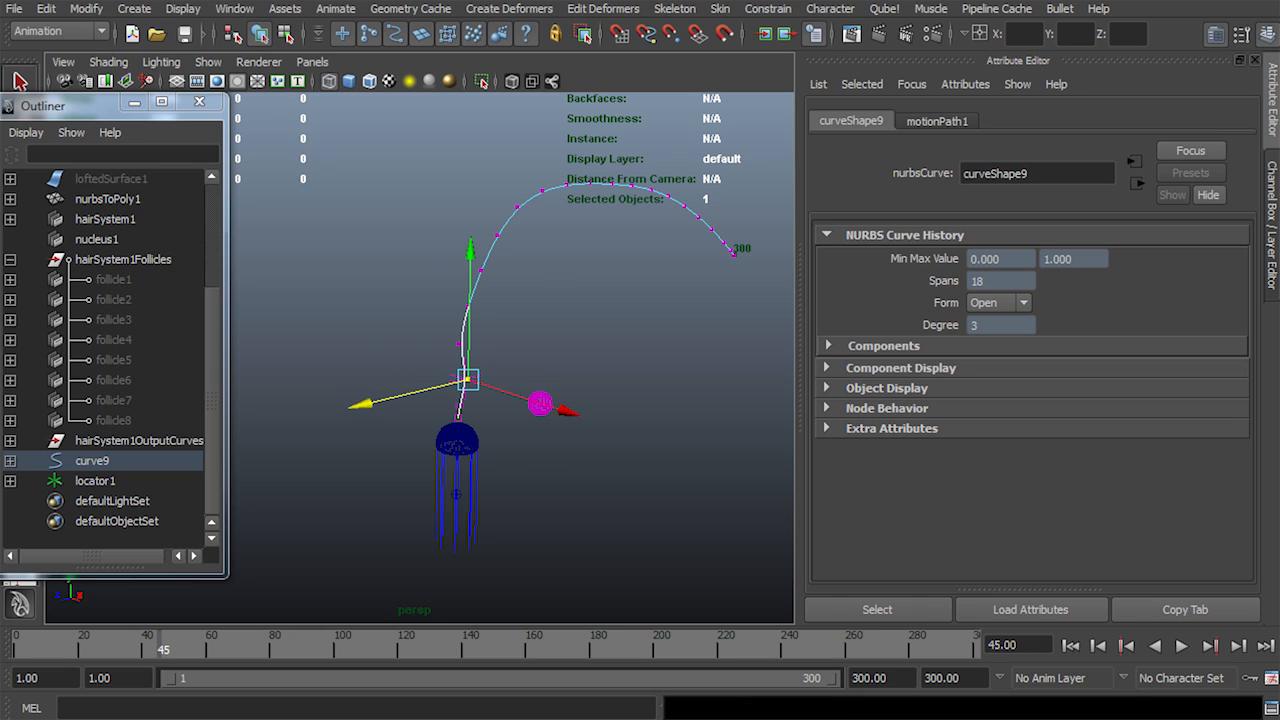
pyautogui.hotkey('alt', 'v')
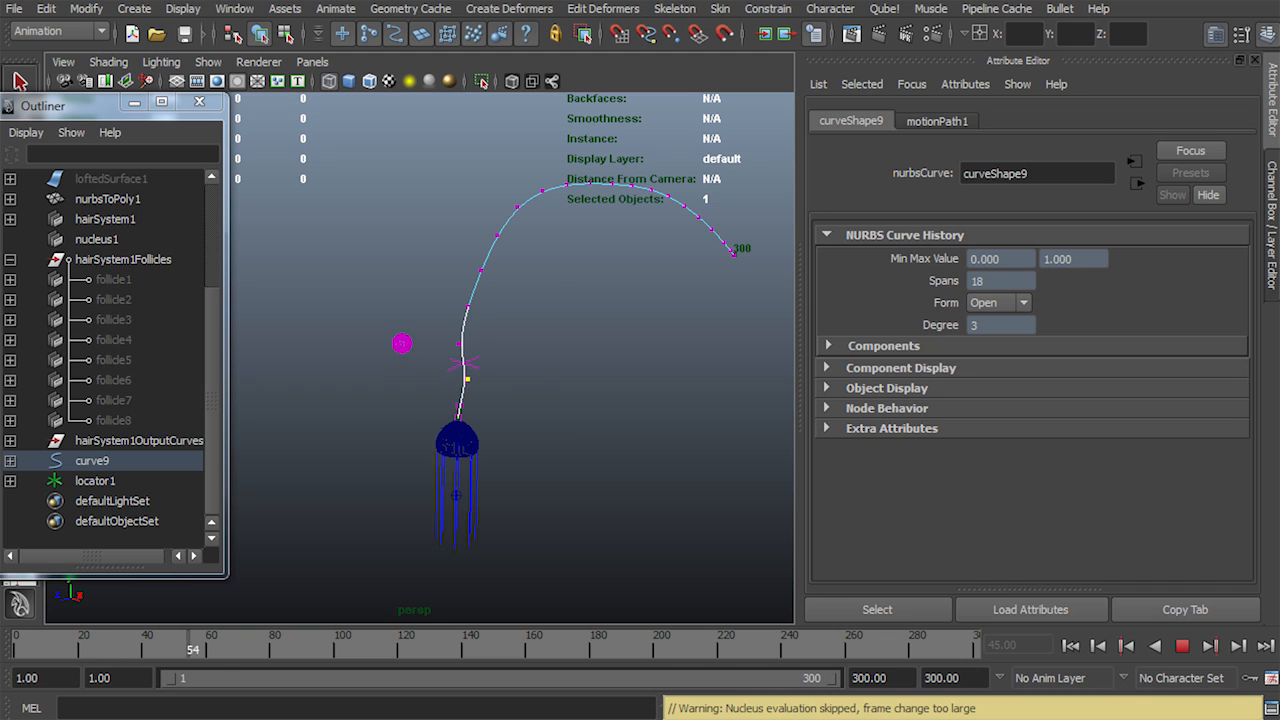
pyautogui.hotkey('alt', 'v')
# Move the next control vertex up the curve sideways toward the inside of the arch, and replay the motion
pyautogui.moveTo(568, 374); pyautogui.dragTo(562, 372)
pyautogui.hotkey('ctrl', 'z')
pyautogui.moveTo(355, 364)
pyautogui.mouseDown()
pyautogui.moveTo(383, 358)
pyautogui.moveTo(360, 362)
pyautogui.moveTo(372, 359)
pyautogui.mouseUp()
pyautogui.hotkey('alt', 'v')
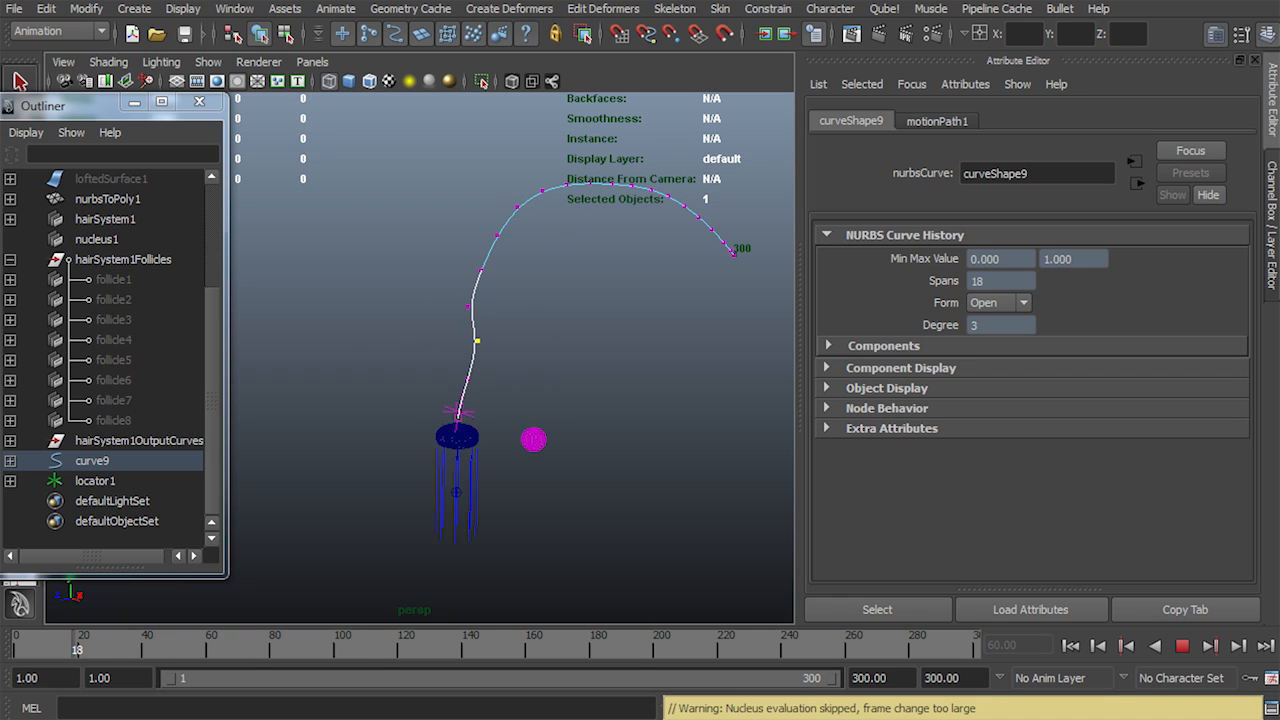
pyautogui.hotkey('alt', 'v')
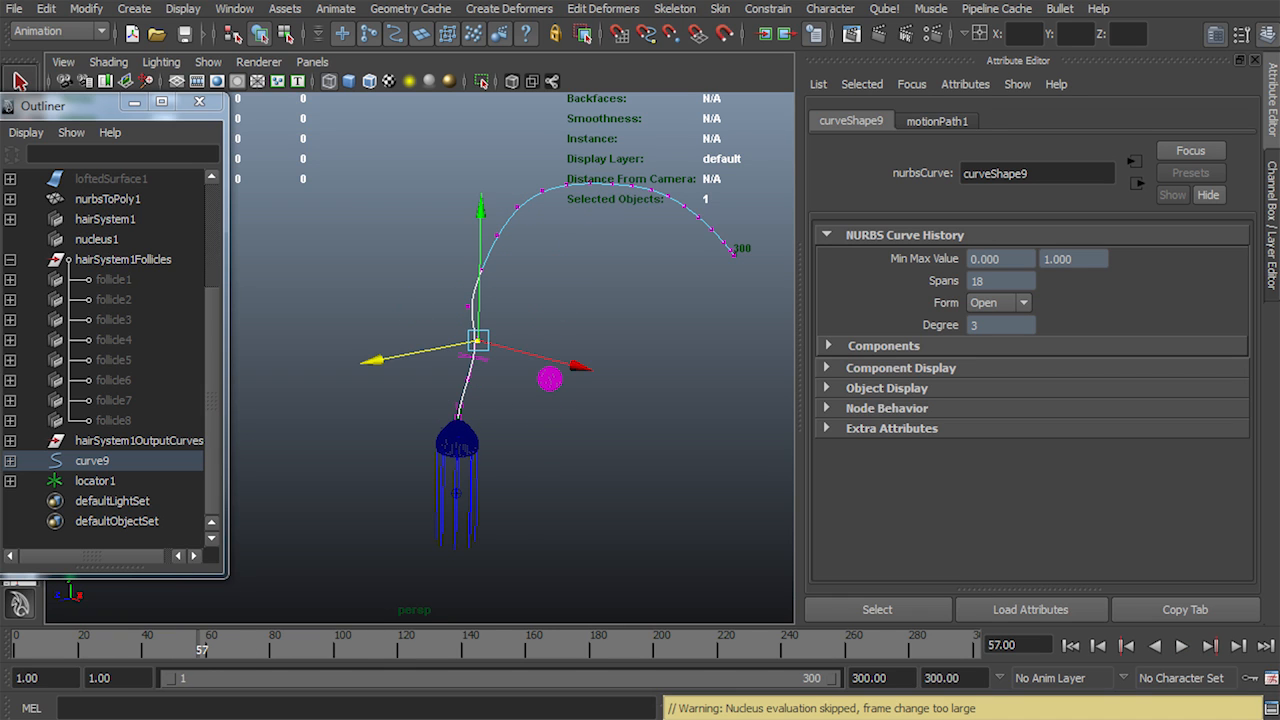
# Set the Z component of the locator's motion path World Up Vector to 1
pyautogui.click(95, 481)
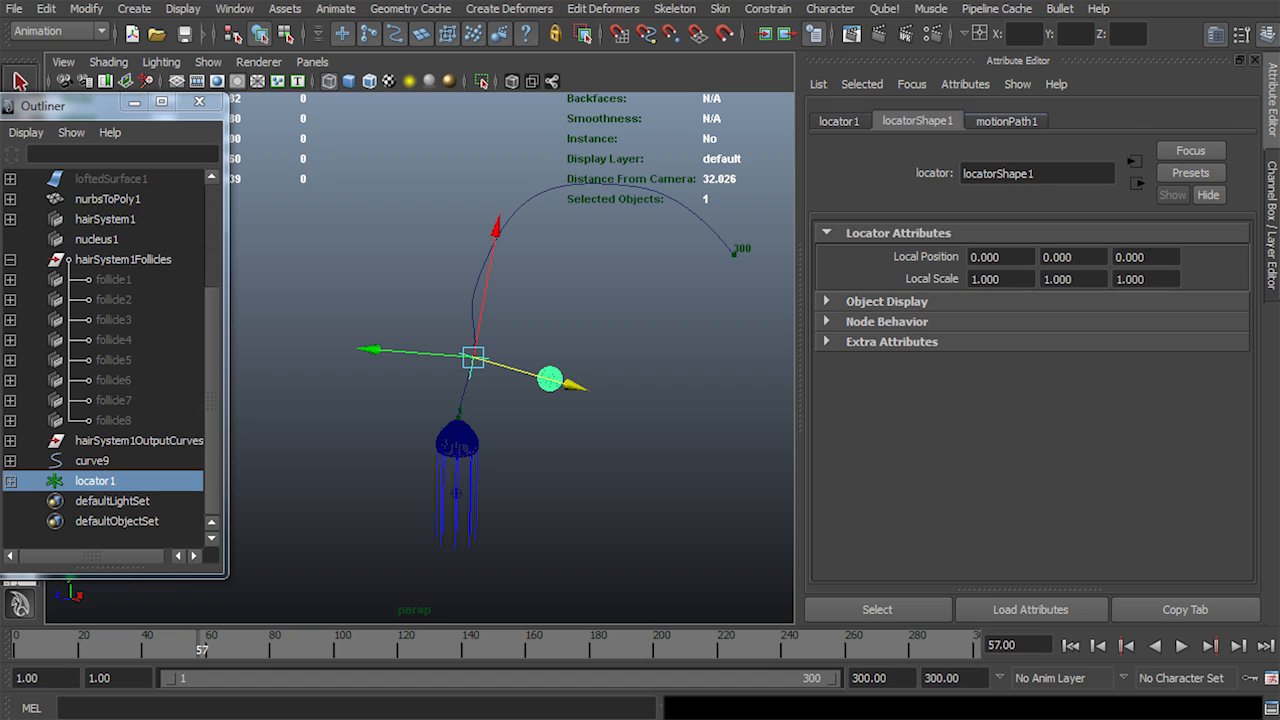
pyautogui.click(1006, 121)
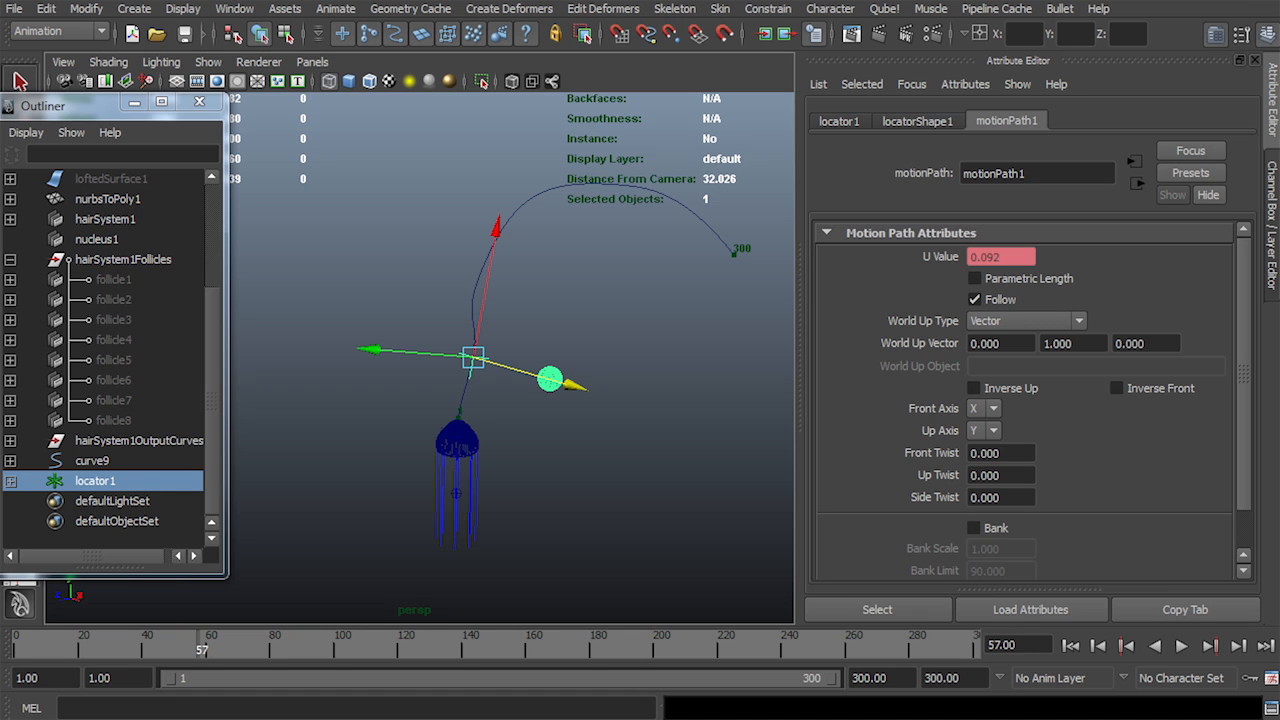
pyautogui.moveTo(470, 400)
pyautogui.keyDown('alt'); pyautogui.mouseDown()
pyautogui.moveTo(610, 395)
pyautogui.moveTo(450, 405)
pyautogui.mouseUp(); pyautogui.keyUp('alt')
pyautogui.click(1116, 343)
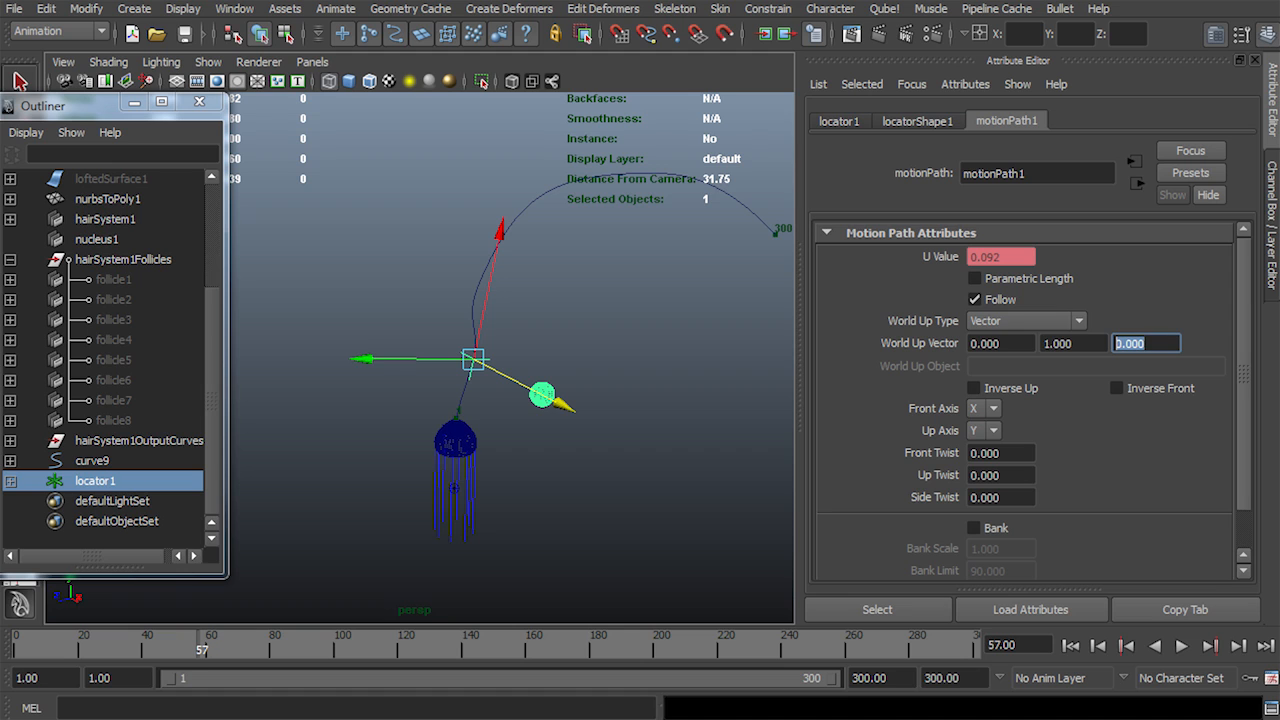
pyautogui.write('1')
pyautogui.press('Return')
# Play the motion with the new up vector, check the sphere's orientation from several views, and return to frame 1
pyautogui.hotkey('alt', 'v')
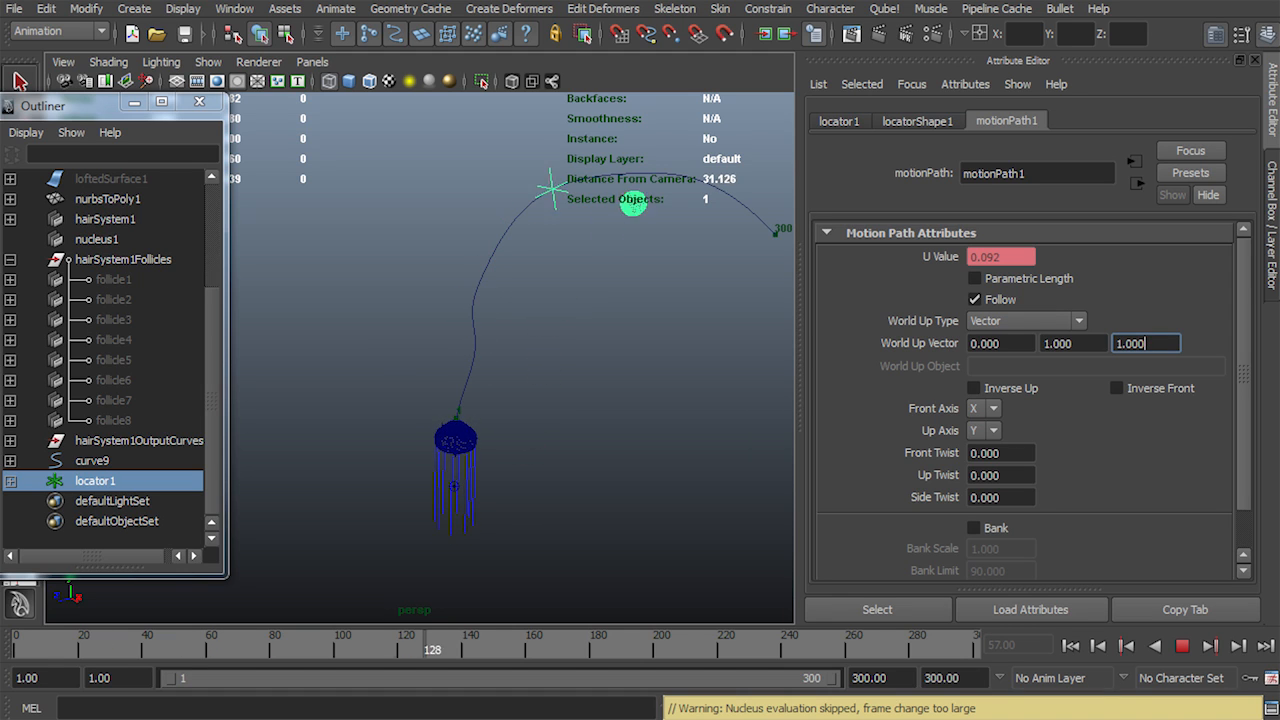
pyautogui.hotkey('alt', 'v')
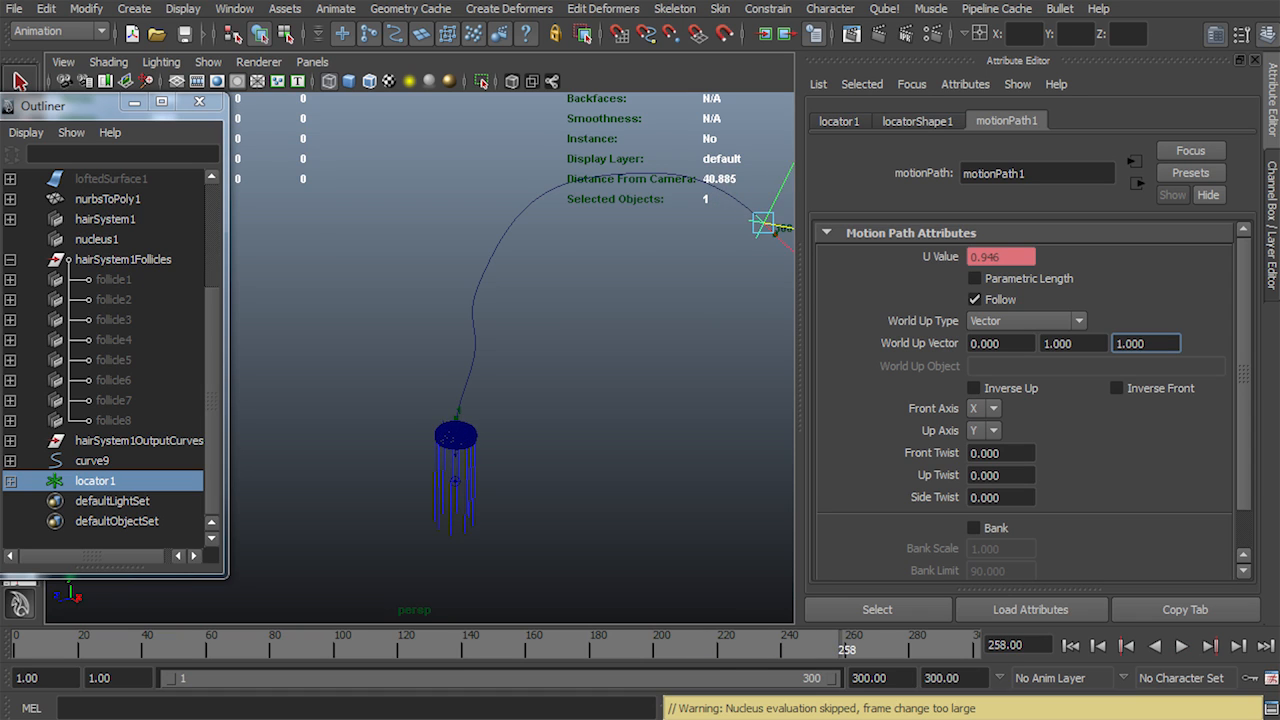
pyautogui.hotkey('alt', 'v')
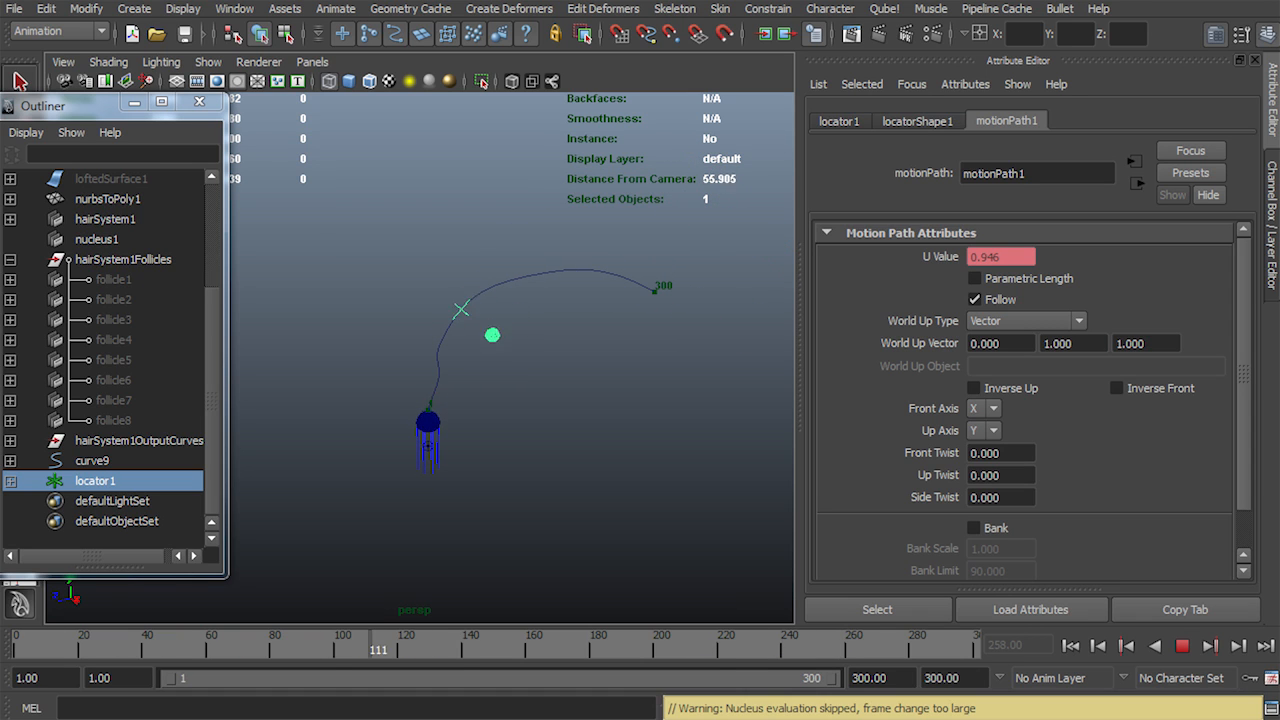
pyautogui.hotkey('alt', 'shift', 'v')
pyautogui.keyDown('alt'); pyautogui.moveTo(430, 400); pyautogui.dragTo(430, 350); pyautogui.keyUp('alt')
pyautogui.keyDown('alt'); pyautogui.moveTo(430, 350); pyautogui.dragTo(482, 350, button='middle'); pyautogui.keyUp('alt')
pyautogui.keyDown('alt'); pyautogui.moveTo(482, 350); pyautogui.dragTo(408, 374); pyautogui.keyUp('alt')
pyautogui.click(92, 461)
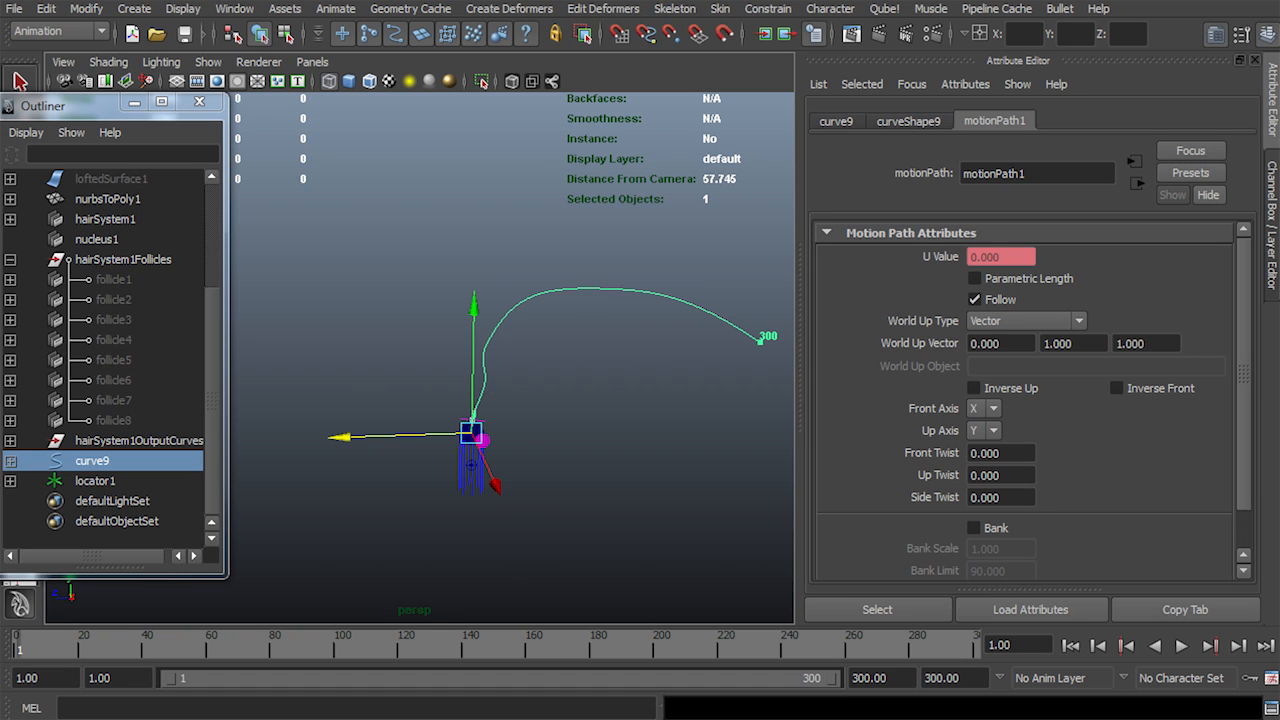
pyautogui.hotkey('ctrl', 'z')
pyautogui.hotkey('ctrl', 'z')
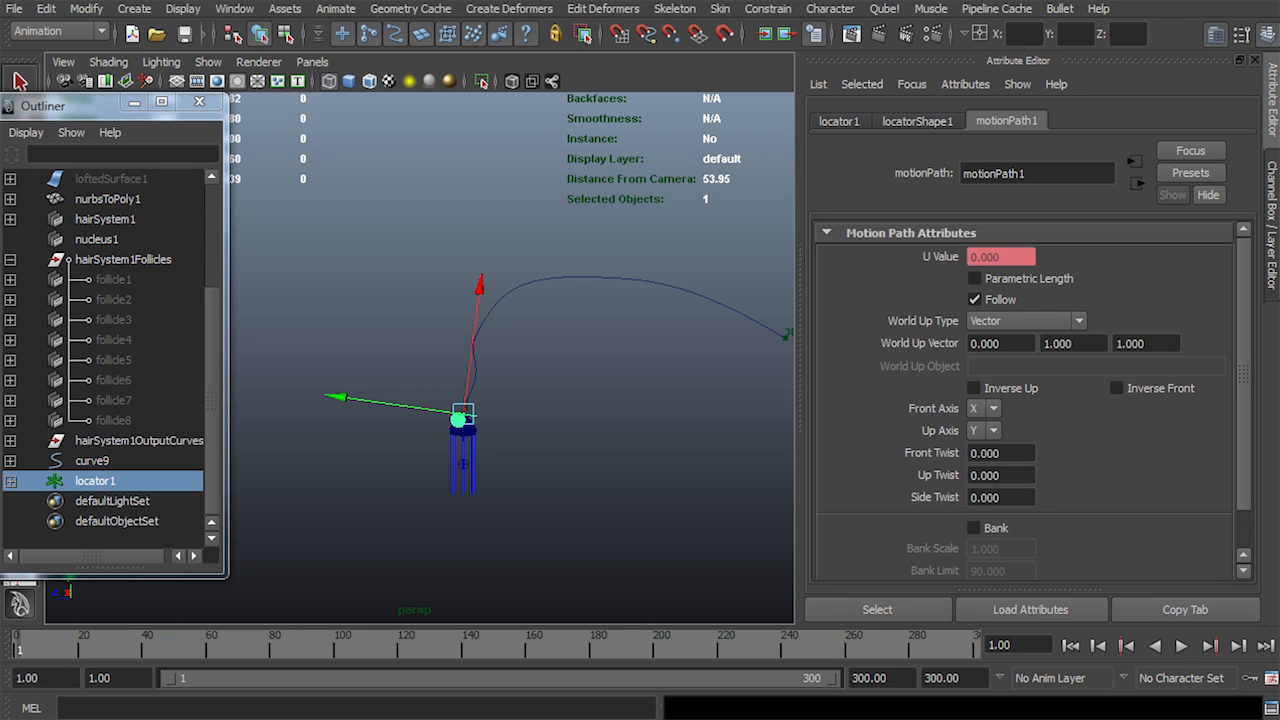
# Replay the locator's motion along the path from different views, checking the sphere's orientation, and return to frame 1
pyautogui.hotkey('alt', 'v')
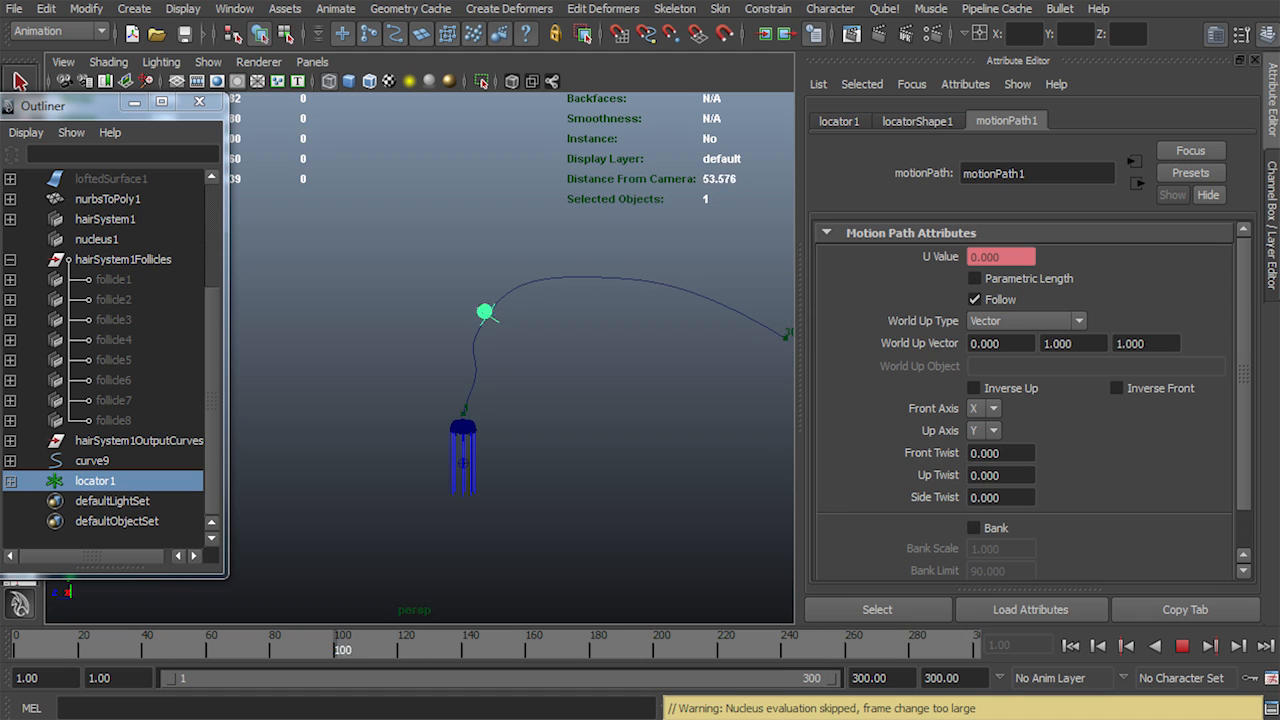
pyautogui.hotkey('alt', 'v')
pyautogui.keyDown('alt'); pyautogui.moveTo(440, 430); pyautogui.dragTo(500, 432, button='right'); pyautogui.keyUp('alt')
pyautogui.keyDown('alt'); pyautogui.moveTo(500, 432); pyautogui.dragTo(630, 434); pyautogui.keyUp('alt')
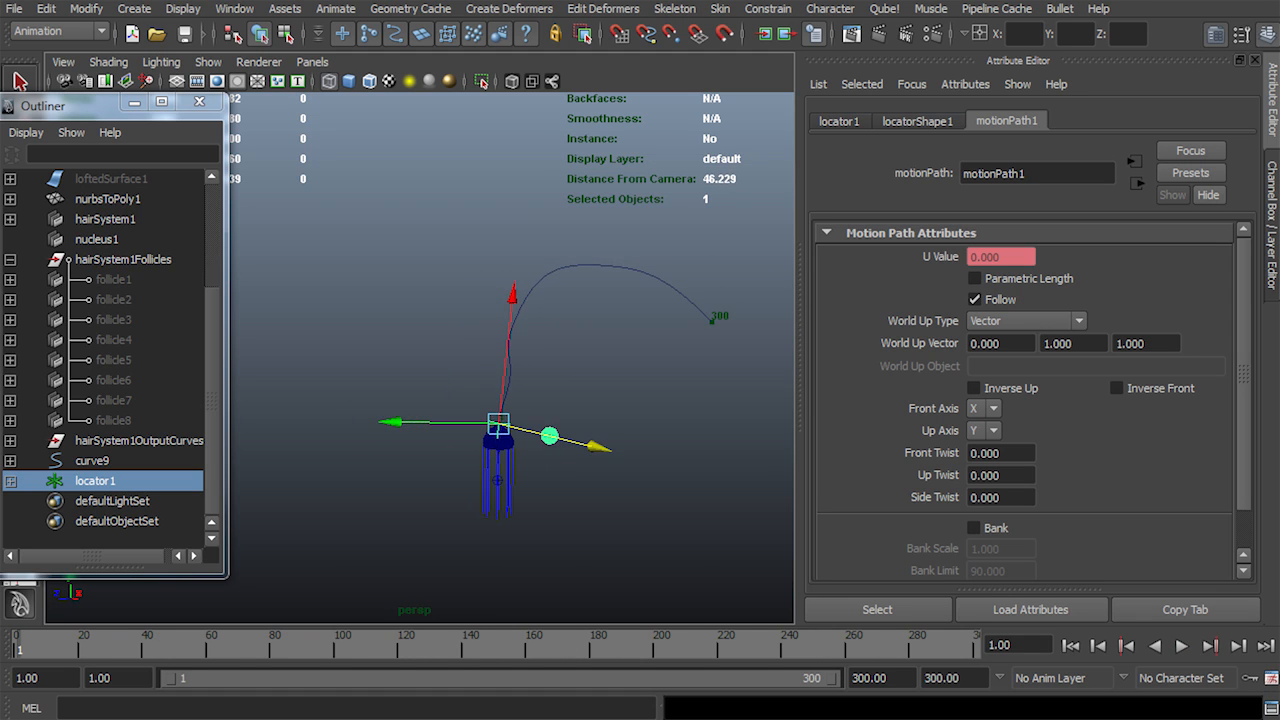
pyautogui.keyDown('alt'); pyautogui.moveTo(630, 434); pyautogui.dragTo(542, 438, button='middle'); pyautogui.keyUp('alt')
pyautogui.hotkey('alt', 'v')
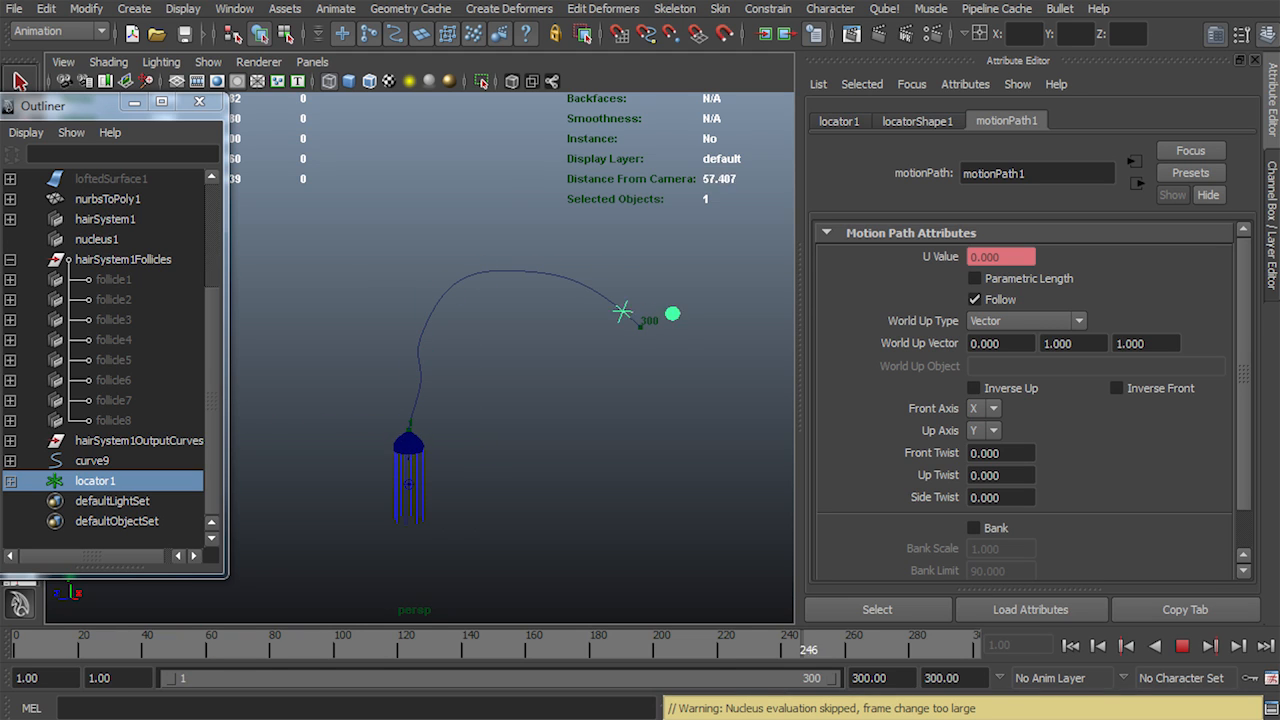
pyautogui.hotkey('alt', 'v')
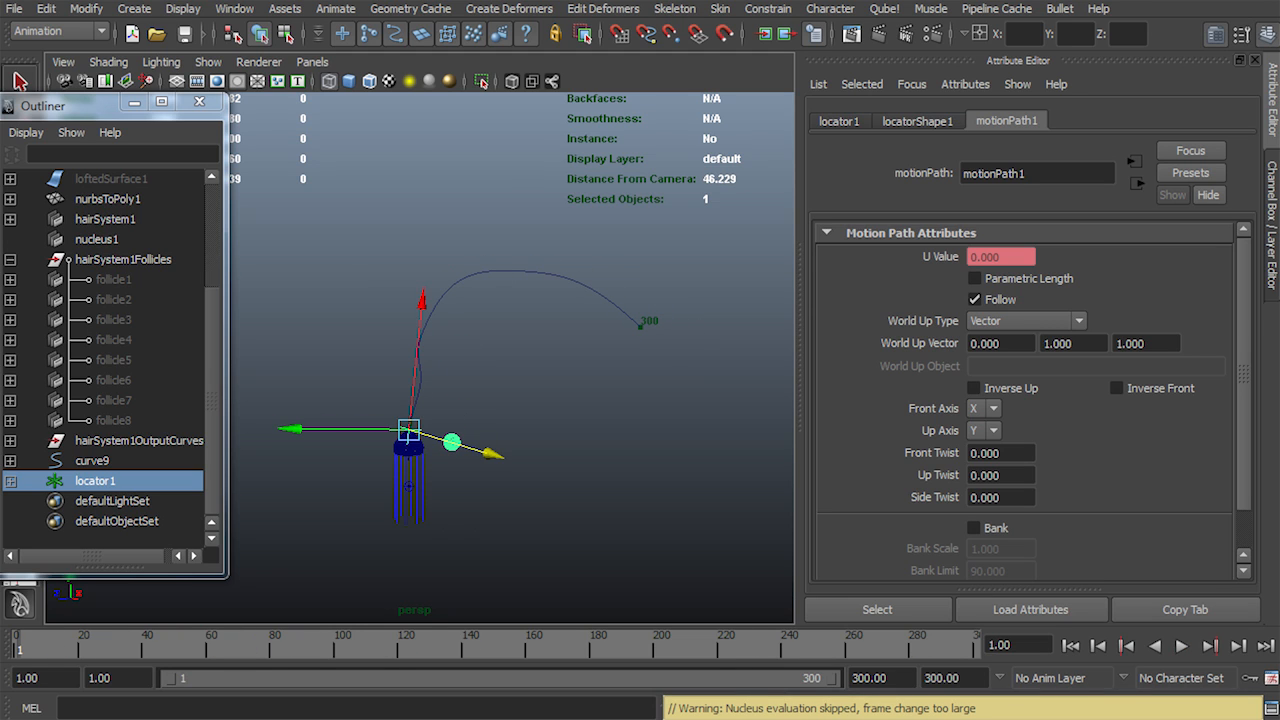
# Hide the test sphere attached to the locator
pyautogui.keyDown('alt'); pyautogui.moveTo(420, 440); pyautogui.dragTo(520, 440, button='right'); pyautogui.keyUp('alt')
pyautogui.keyDown('alt'); pyautogui.moveTo(520, 440); pyautogui.dragTo(534, 312, button='middle'); pyautogui.keyUp('alt')
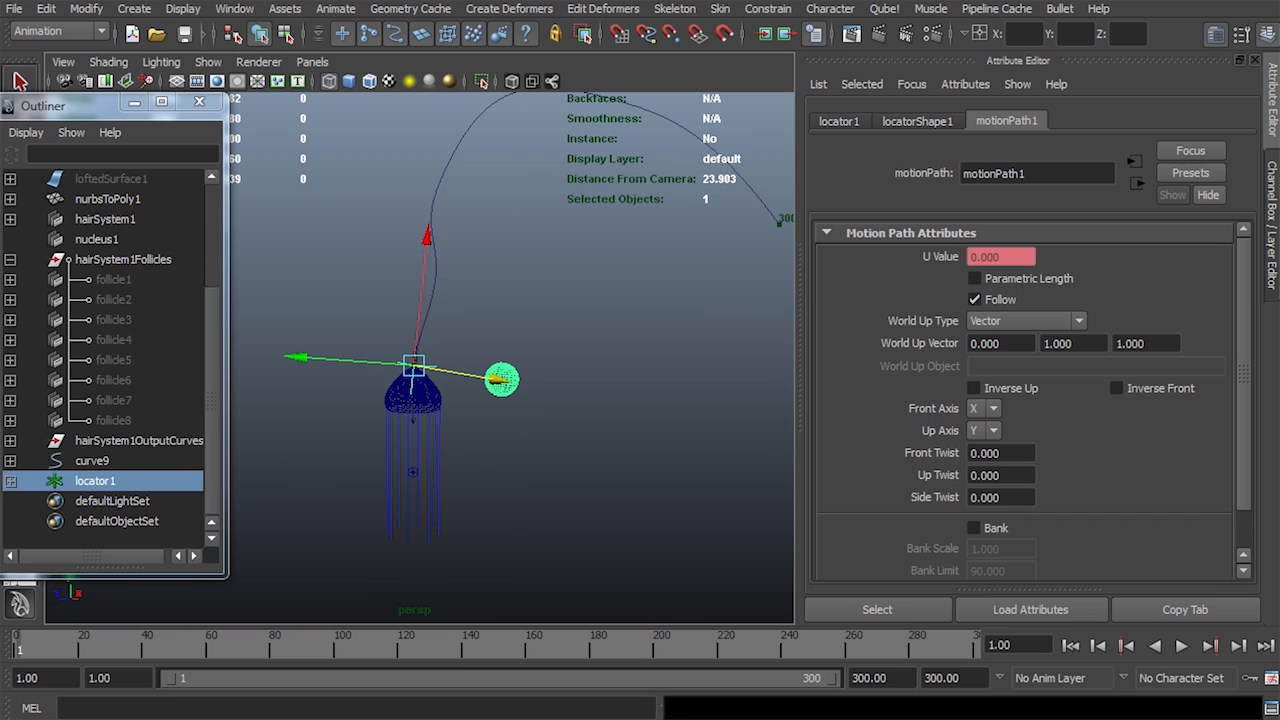
pyautogui.click(504, 383)
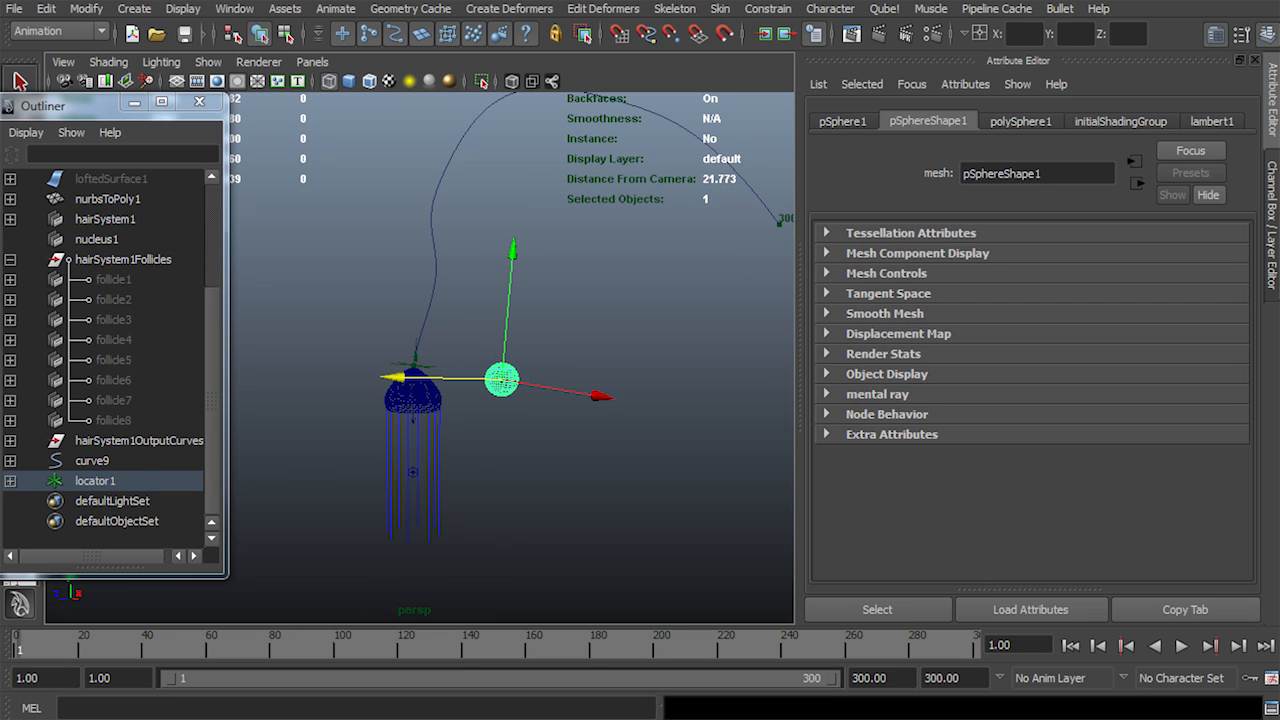
pyautogui.press('Delete')
pyautogui.keyDown('alt'); pyautogui.moveTo(420, 440); pyautogui.dragTo(480, 440, button='right'); pyautogui.keyUp('alt')
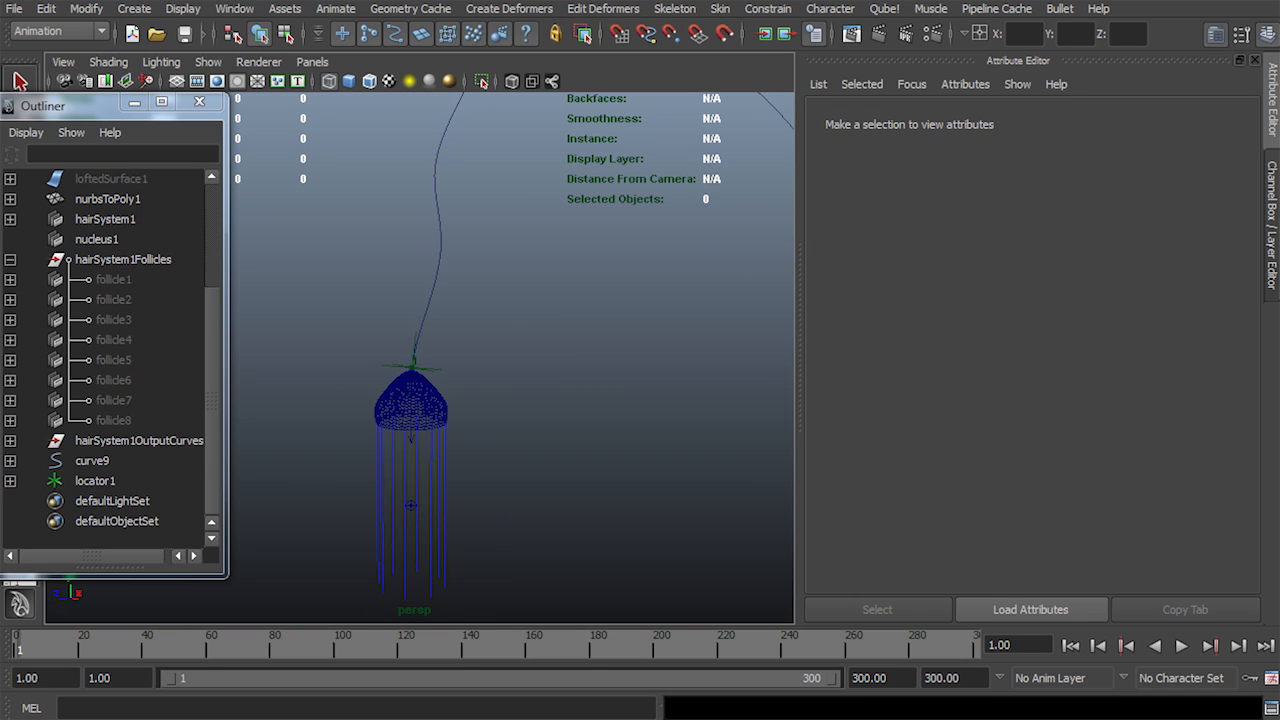
# Enlarge the Outliner to fit the whole node list and collapse the hairSystem1Follicles group
pyautogui.keyDown('alt'); pyautogui.moveTo(480, 440); pyautogui.dragTo(516, 426, button='middle'); pyautogui.keyUp('alt')
pyautogui.keyDown('alt'); pyautogui.moveTo(516, 426); pyautogui.dragTo(535, 432); pyautogui.keyUp('alt')
pyautogui.keyDown('alt'); pyautogui.moveTo(480, 440); pyautogui.dragTo(496, 440, button='right'); pyautogui.keyUp('alt')
pyautogui.moveTo(227, 575); pyautogui.dragTo(243, 655)
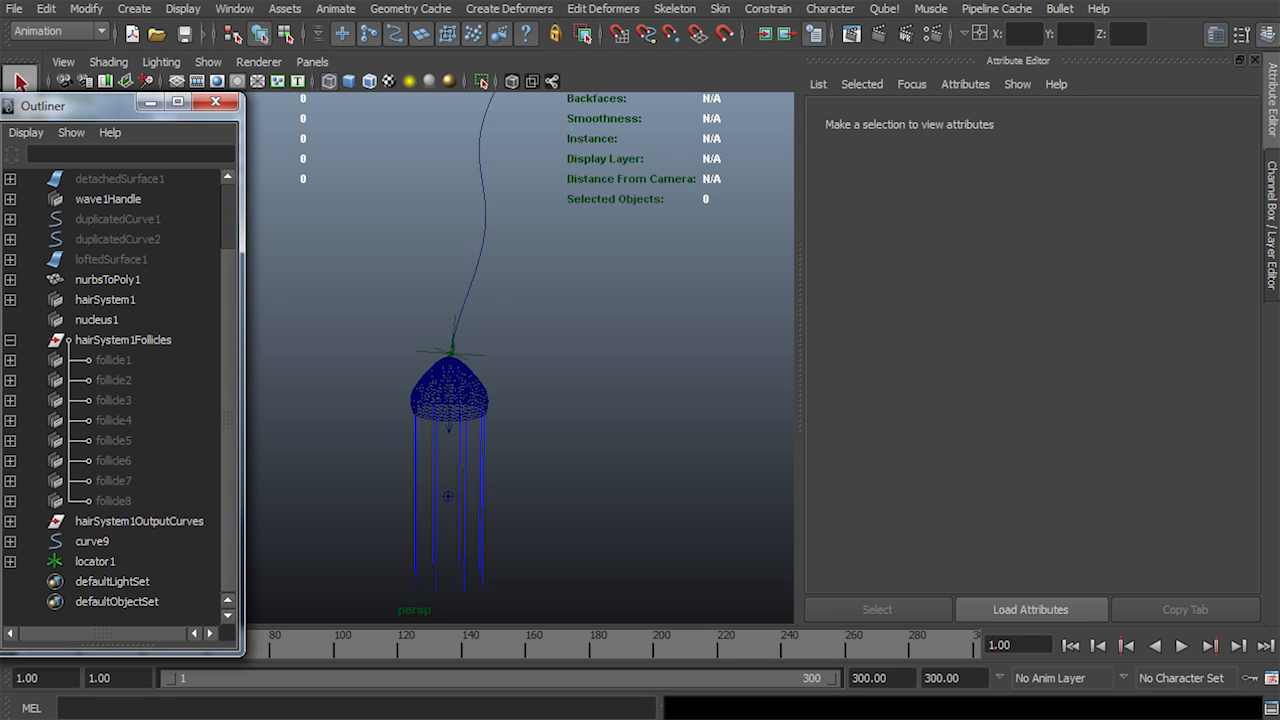
pyautogui.scroll(2, 120, 400)
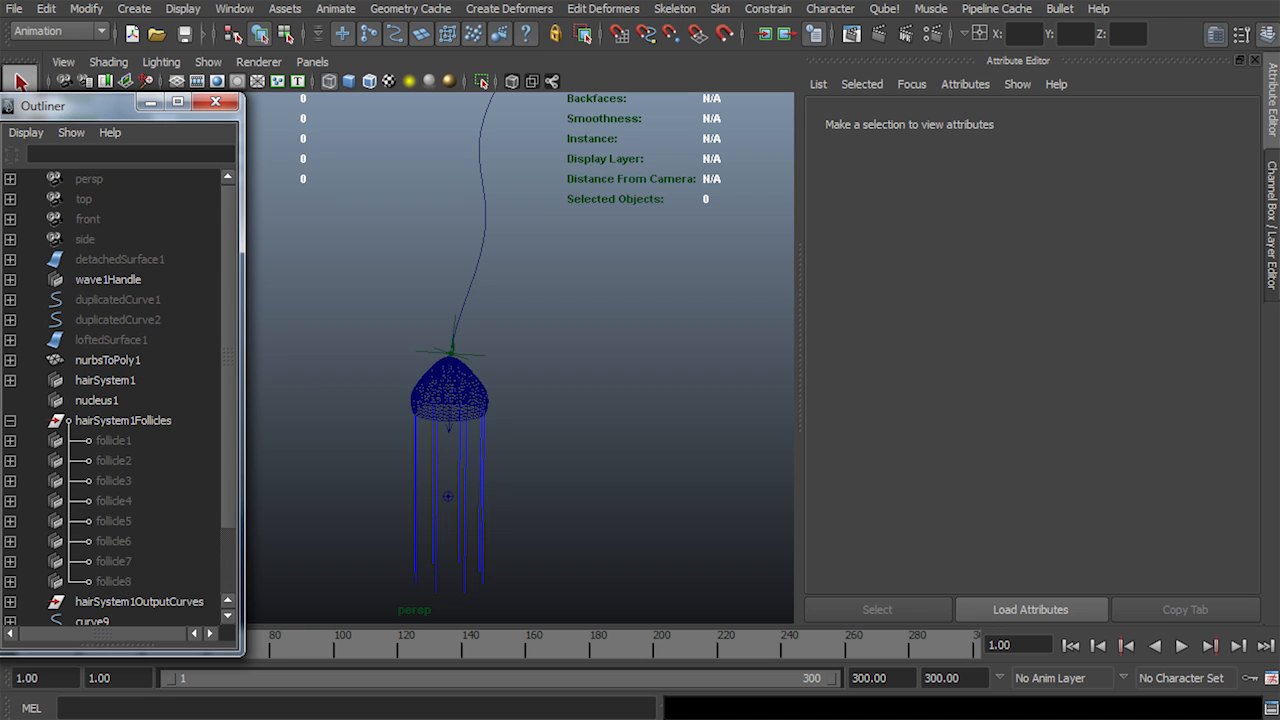
pyautogui.click(10, 420)
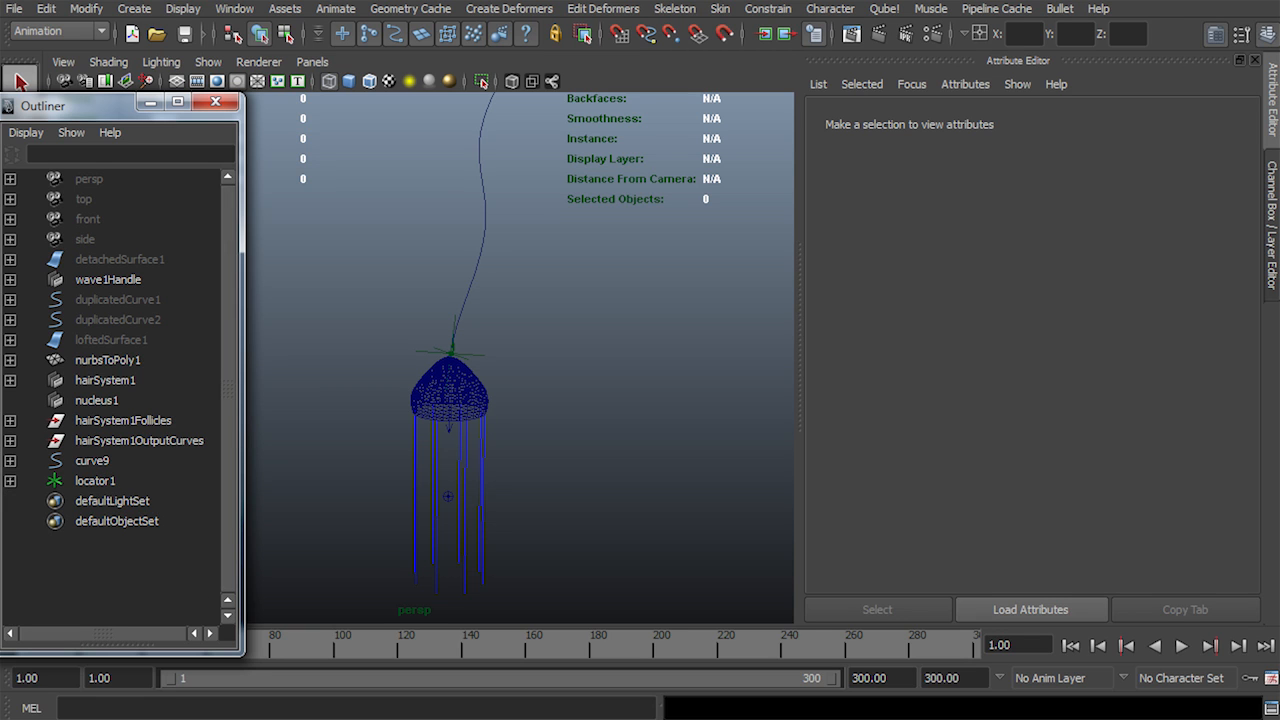
# Unhide detachedSurface1, the original bell surface of the jellyfish, and test the playback
pyautogui.click(107, 359)
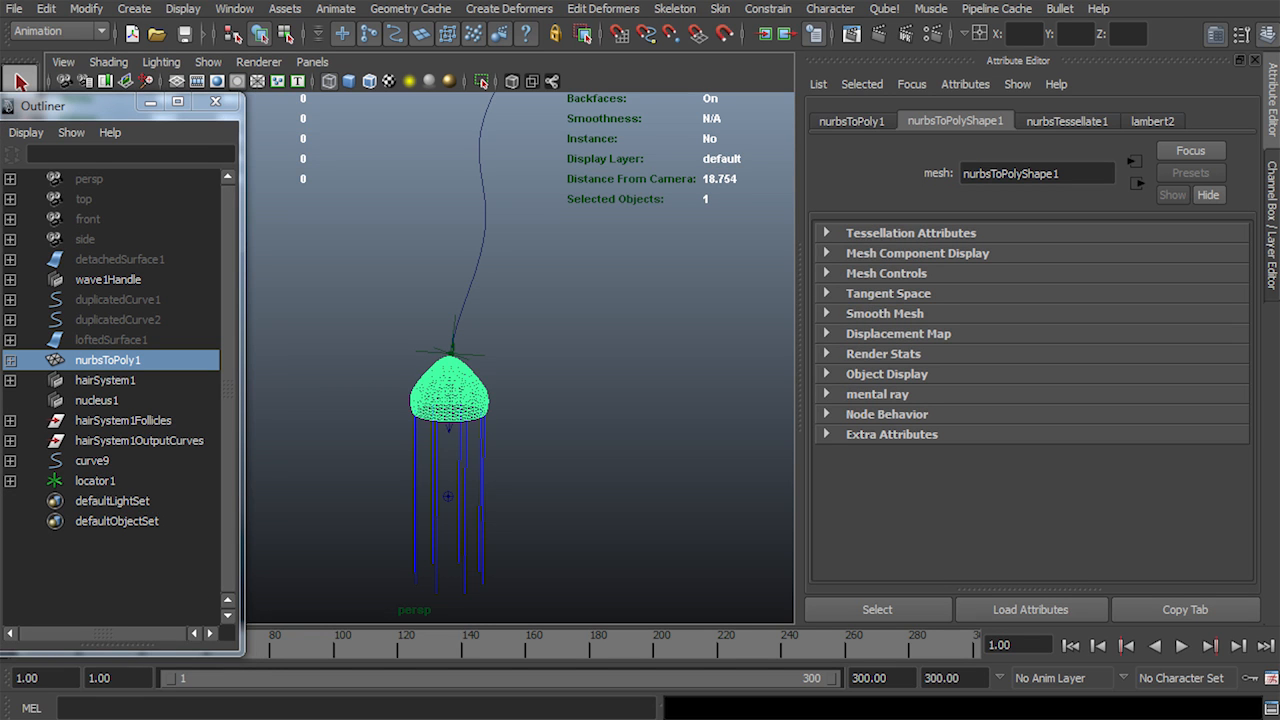
pyautogui.hotkey('alt', 'v')
pyautogui.hotkey('alt', 'shift', 'v')
pyautogui.click(120, 260)
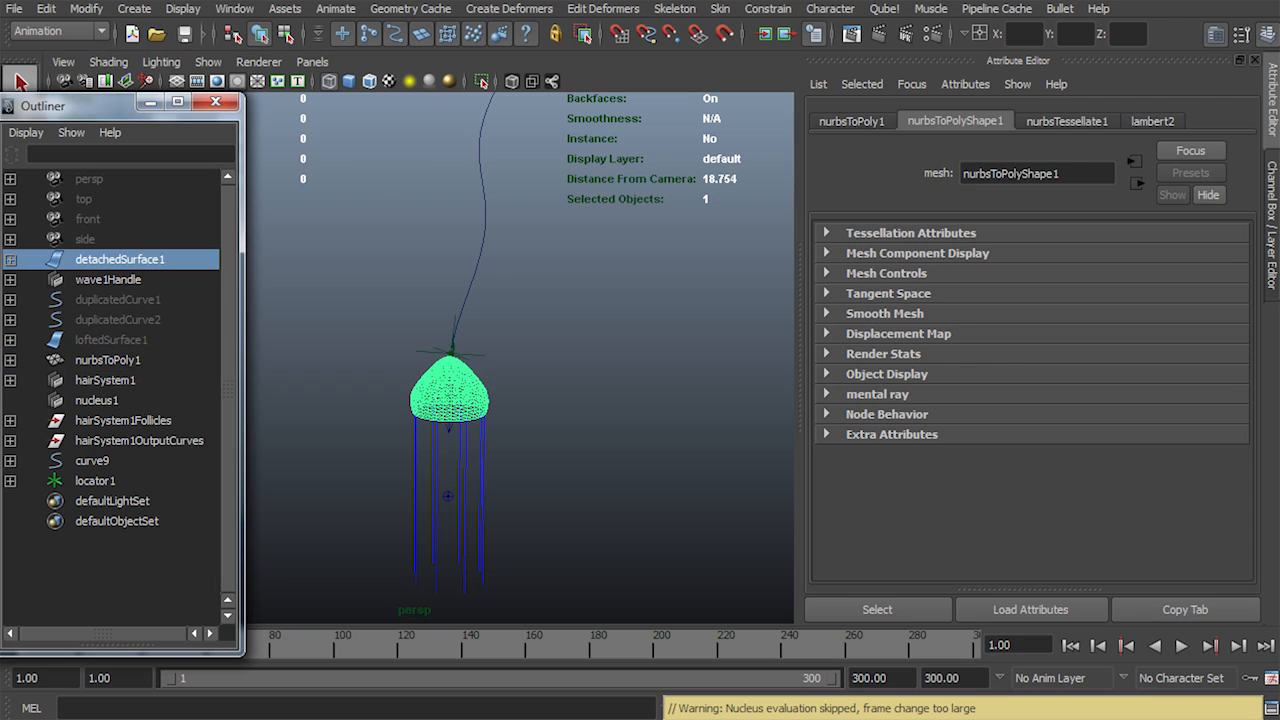
pyautogui.hotkey('shift', 'h')
pyautogui.hotkey('alt', 'v')
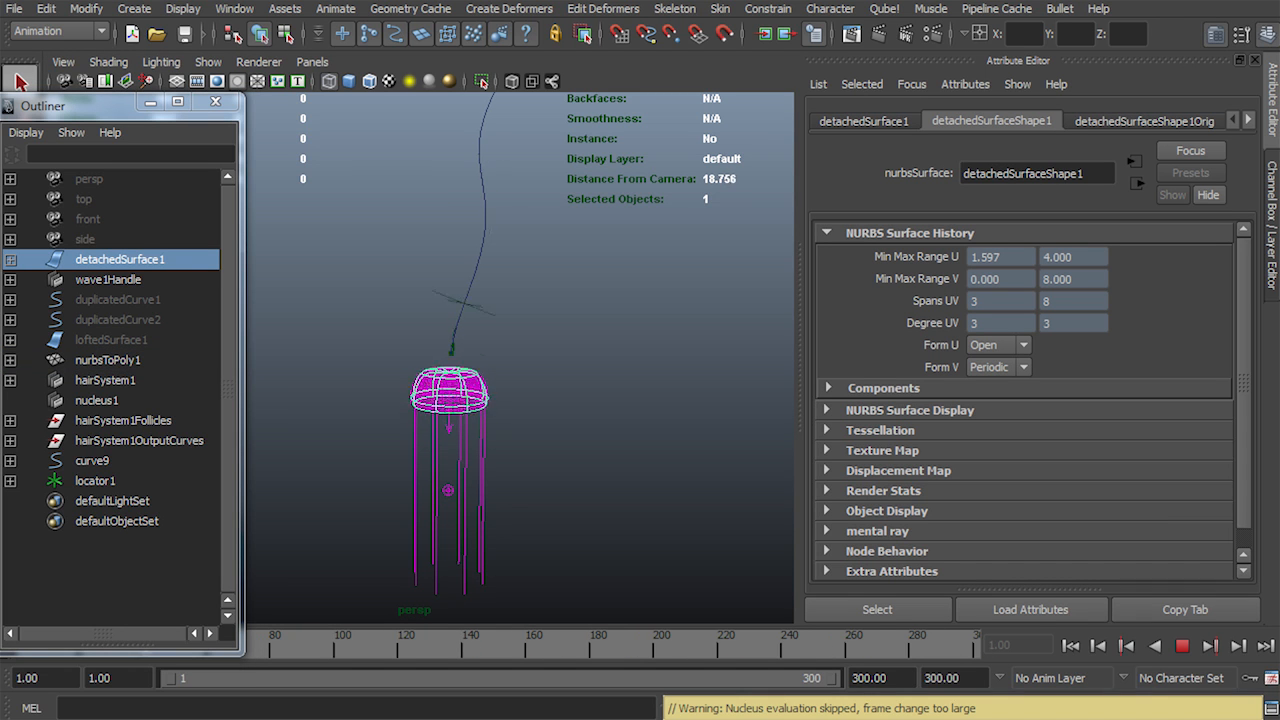
pyautogui.hotkey('alt', 'v')
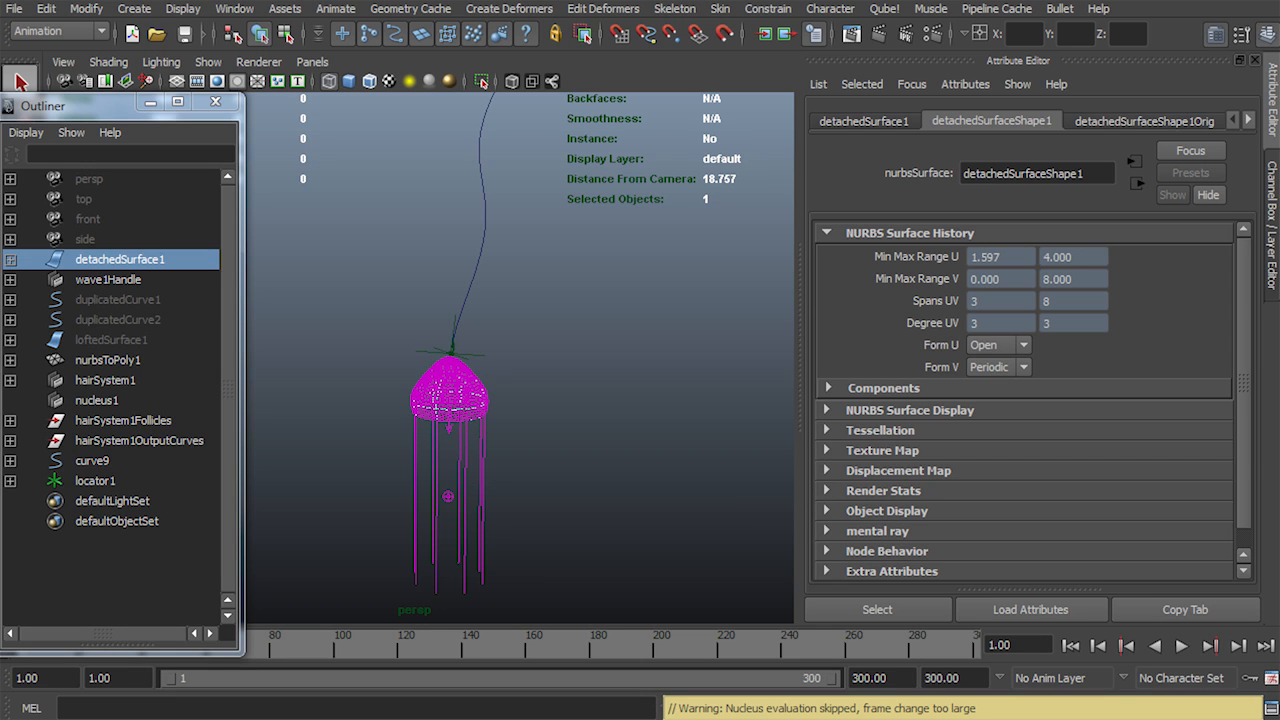
# Parent detachedSurface1 under locator1, play the jellyfish's motion along the path, and return to frame 1
pyautogui.moveTo(118, 260); pyautogui.dragTo(97, 481, button='middle')
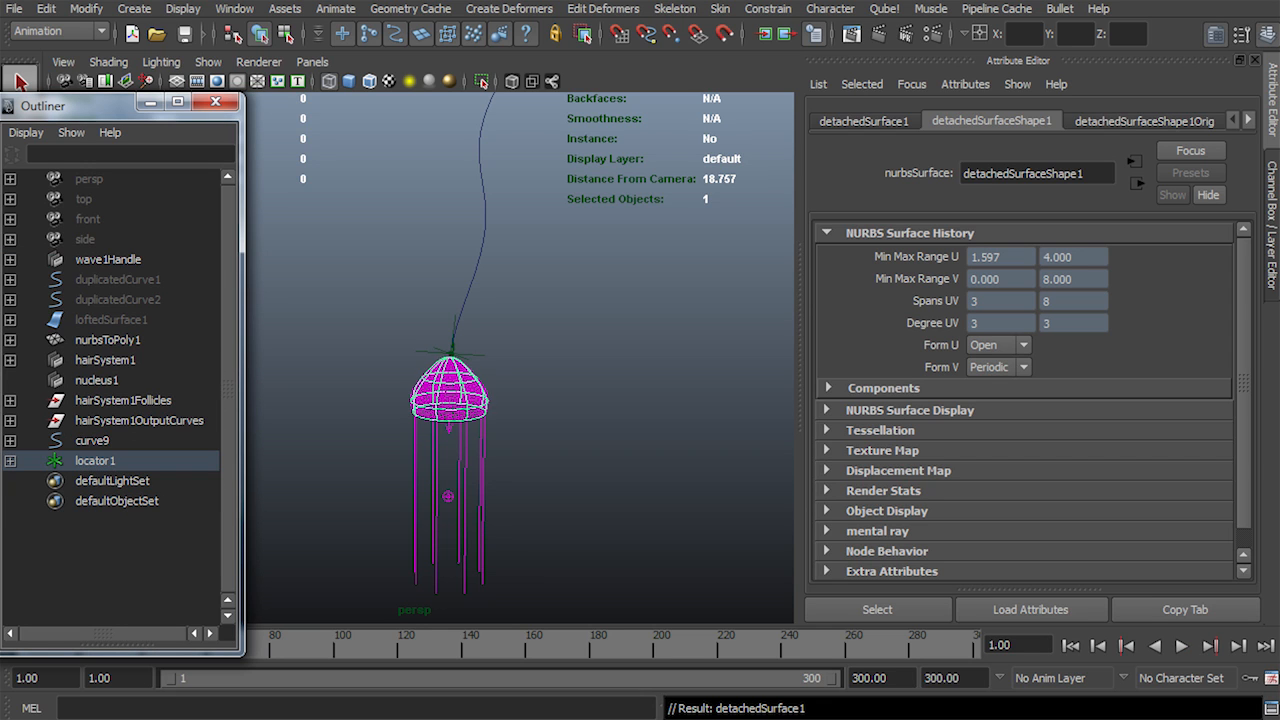
pyautogui.click(96, 461)
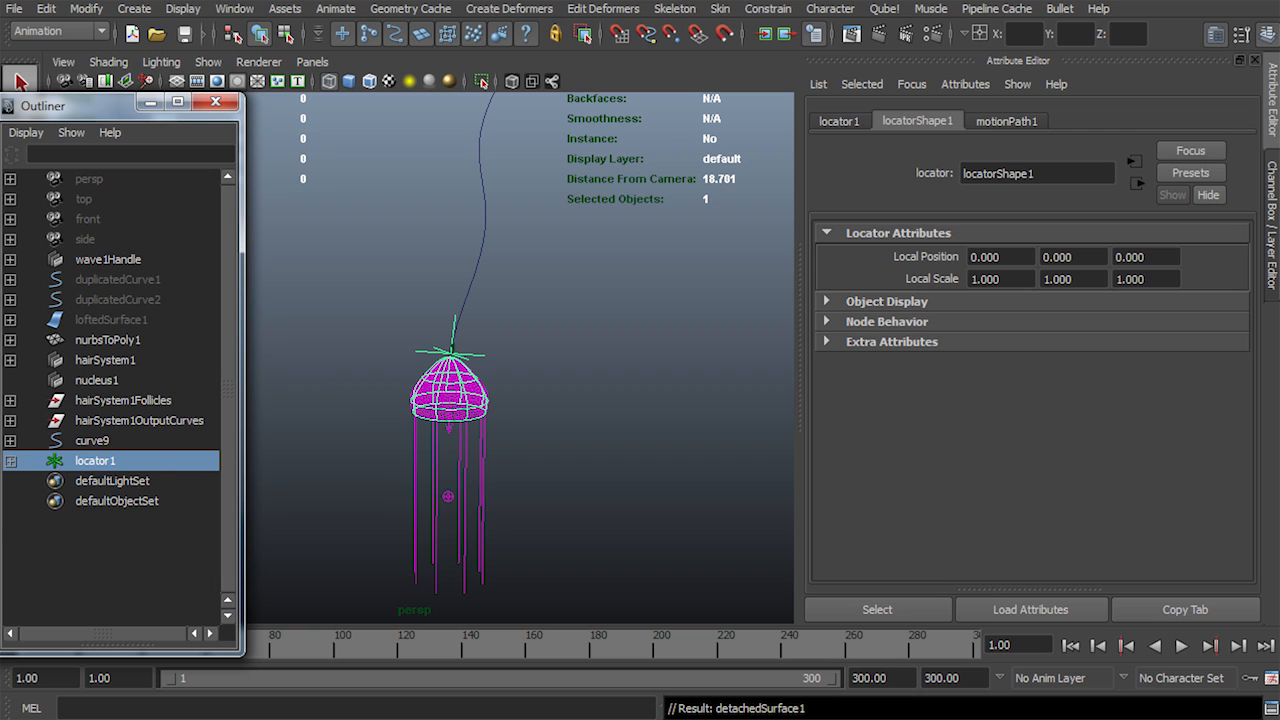
pyautogui.click(10, 461)
pyautogui.click(1182, 646)
pyautogui.click(1071, 646)
pyautogui.click(1182, 646)
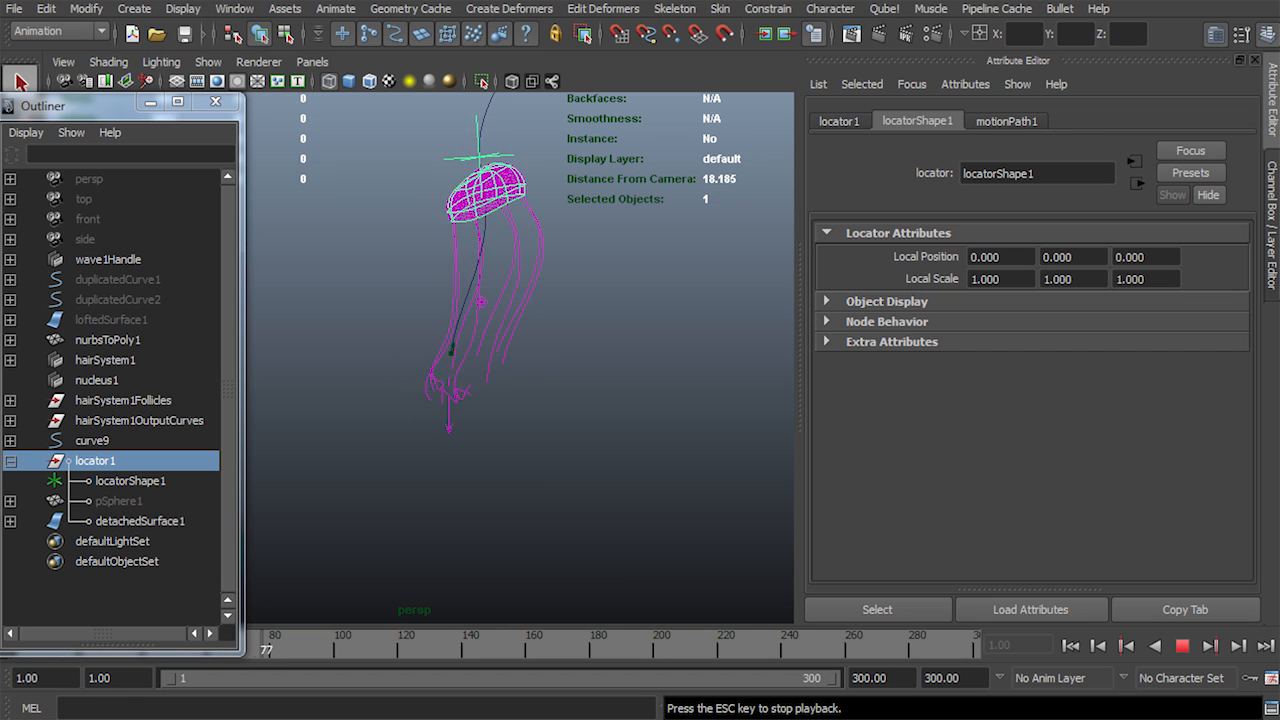
pyautogui.press('Escape')
pyautogui.click(1070, 646)
# Move two control vertices of curve9 just above the jellyfish sideways to straighten the start of the path
pyautogui.click(484, 190)
pyautogui.moveTo(484, 190); pyautogui.dragTo(430, 190, button='right')
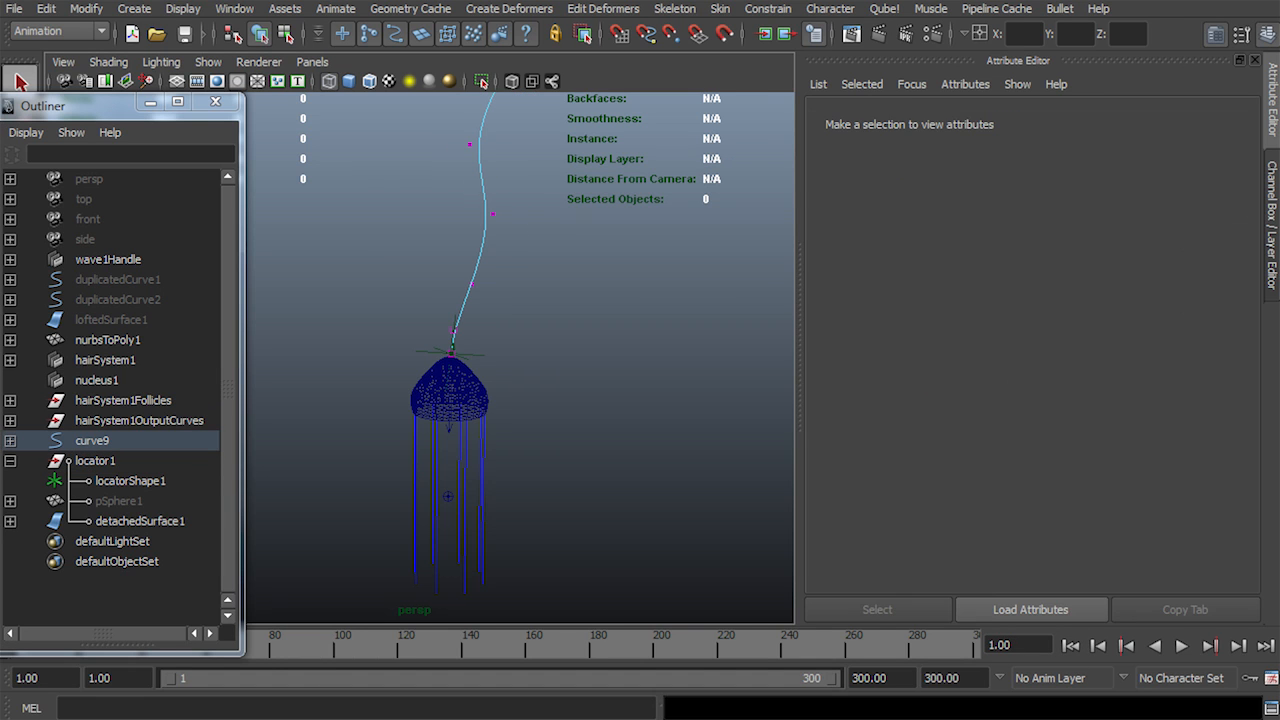
pyautogui.click(493, 214)
pyautogui.moveTo(371, 213); pyautogui.dragTo(339, 213)
pyautogui.click(472, 285)
pyautogui.moveTo(349, 289); pyautogui.dragTo(327, 289)
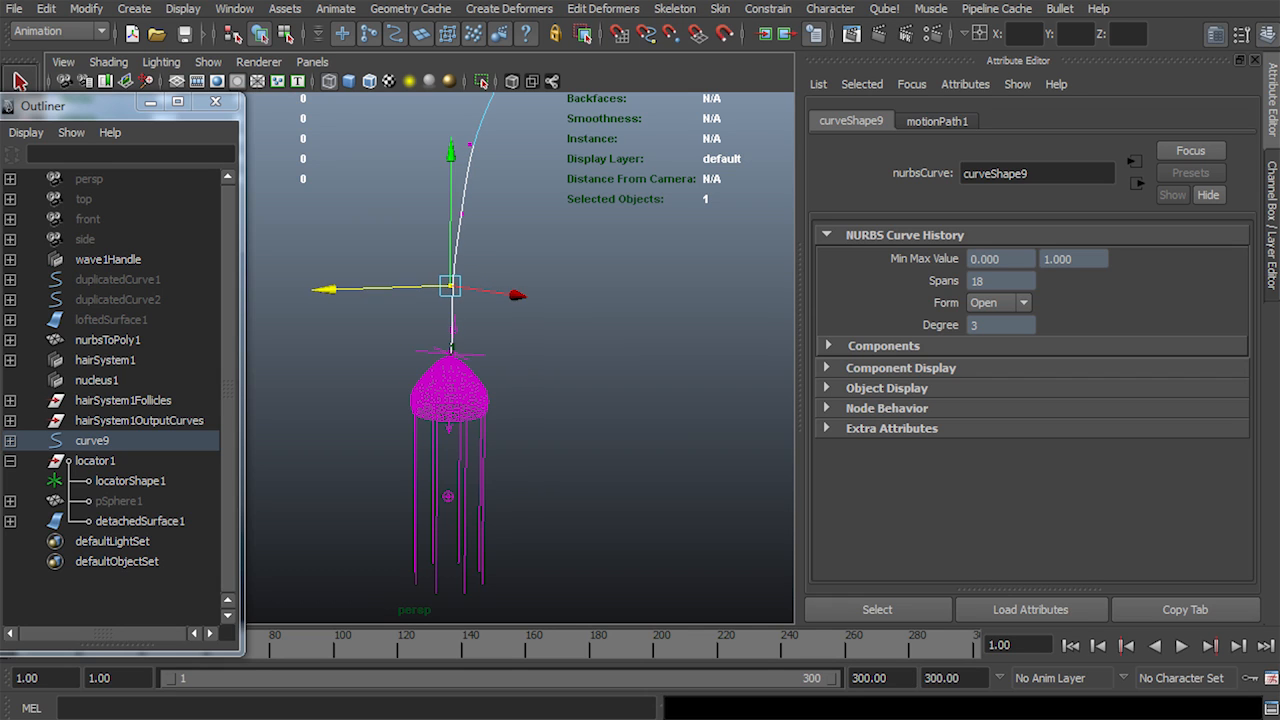
pyautogui.press('q')
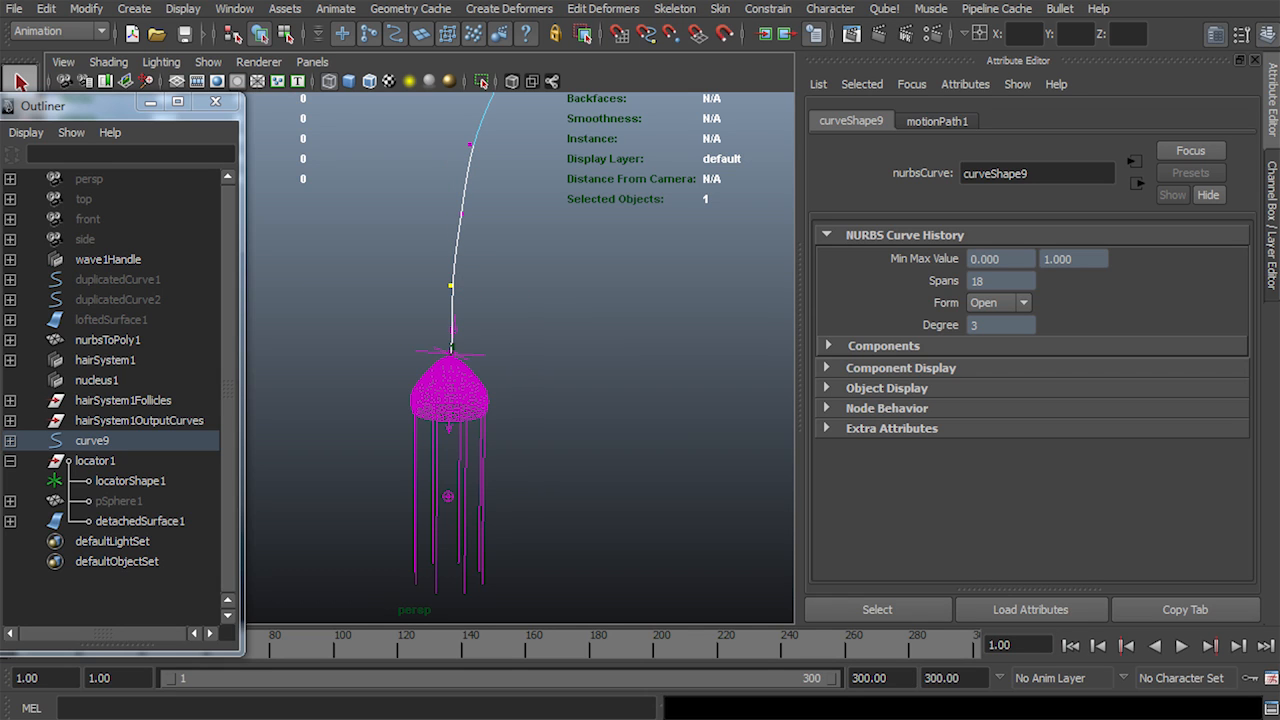
# Parent wave1Handle under locator1 and play the jellyfish's motion along the path to around frame 218
pyautogui.click(108, 260)
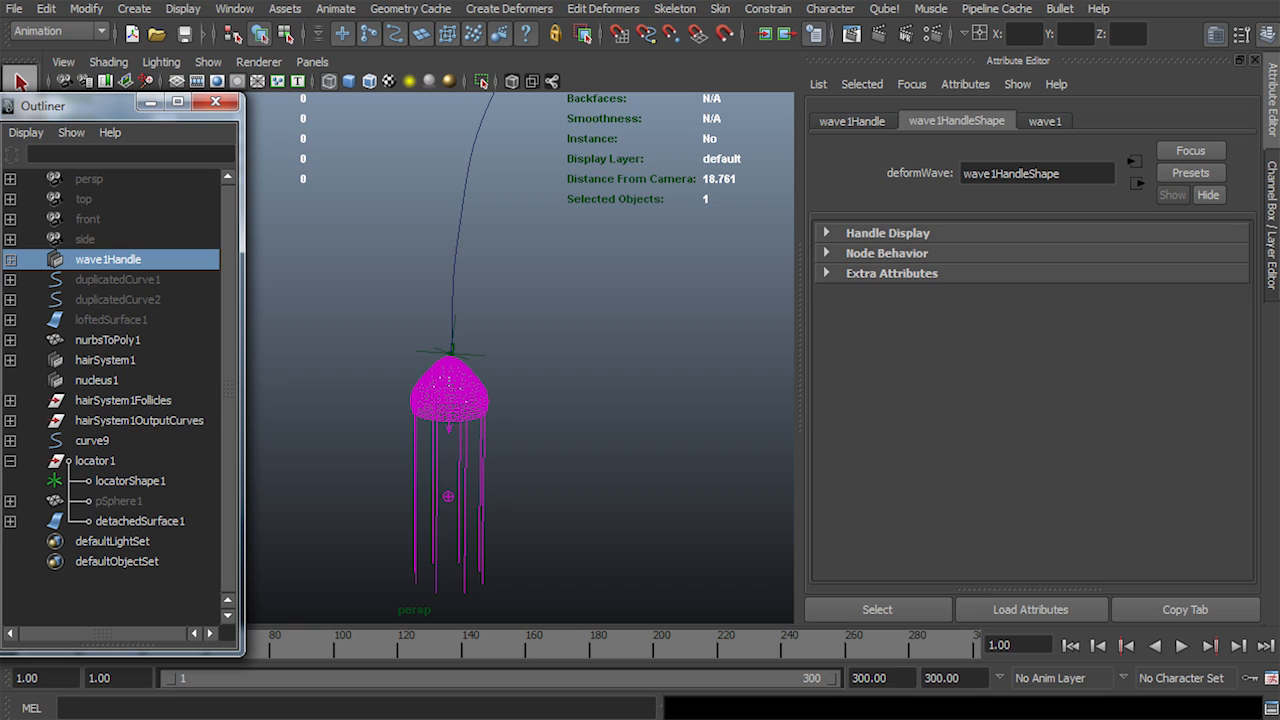
pyautogui.moveTo(108, 260); pyautogui.dragTo(98, 461, button='middle')
pyautogui.click(95, 440)
pyautogui.hotkey('alt', 'v')
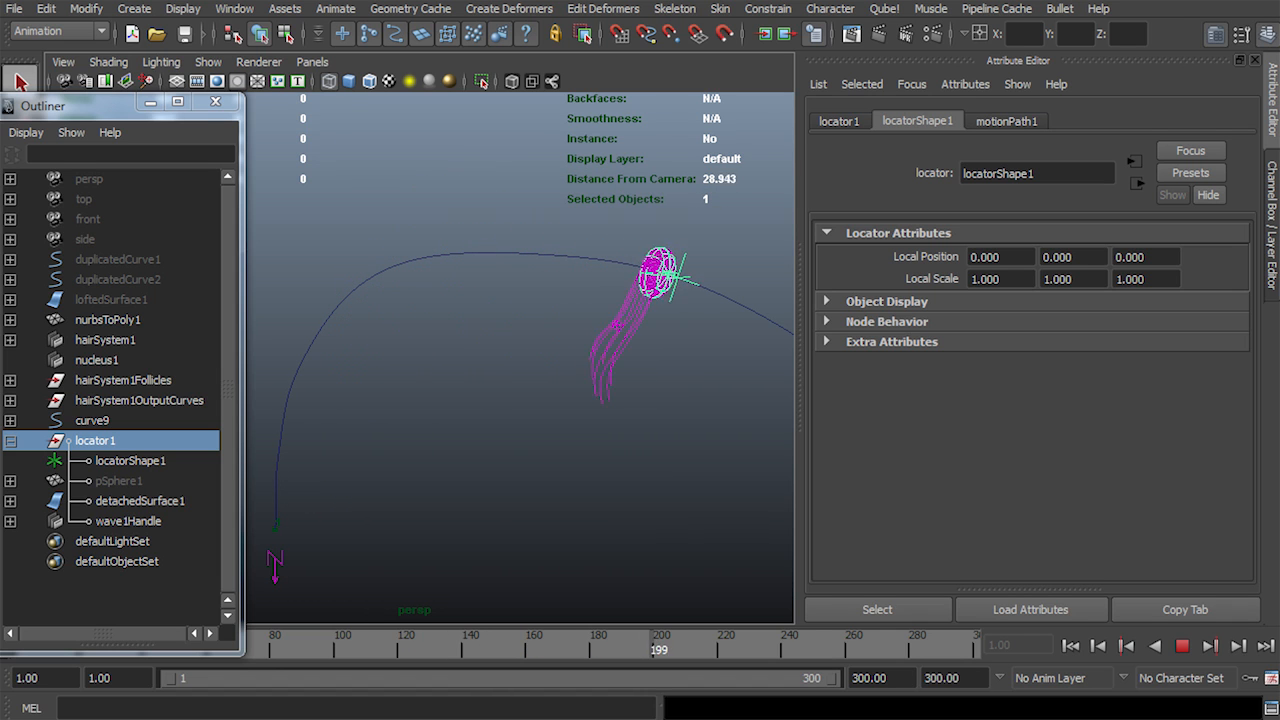
pyautogui.press('Escape')
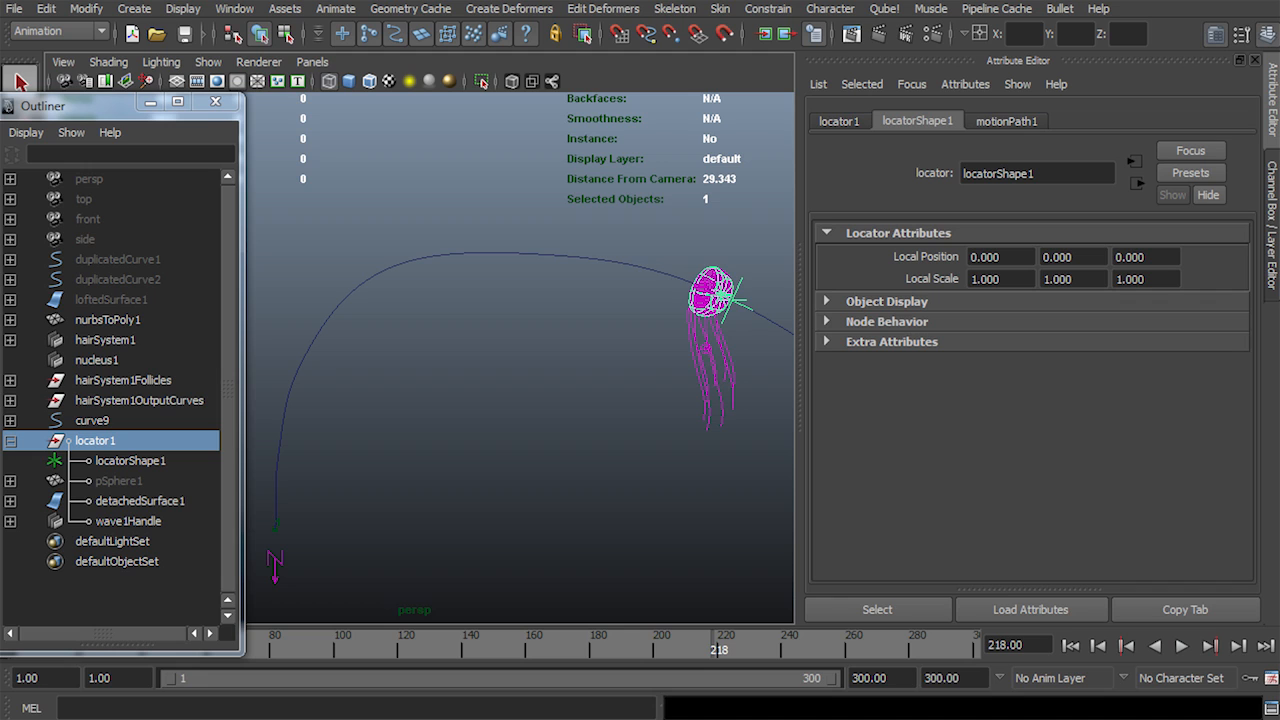
# Hide detachedSurface1 inside the locator1 group and collapse the group
pyautogui.click(10, 440)
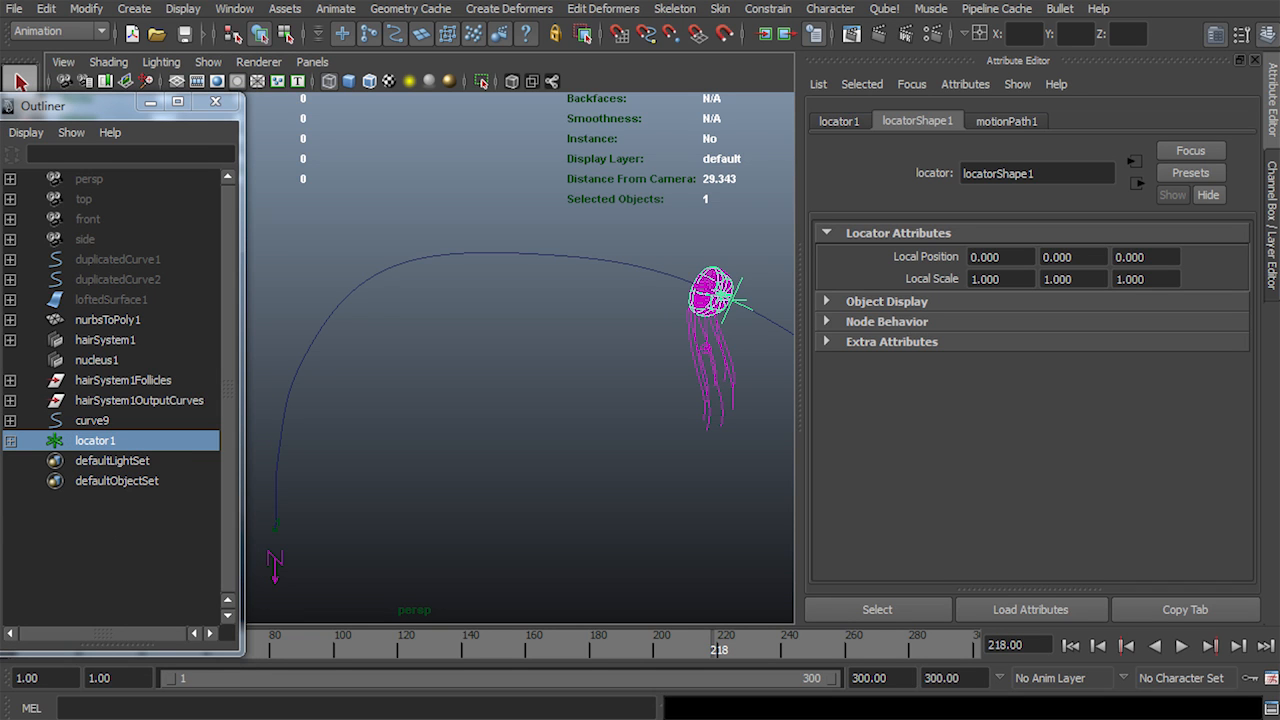
pyautogui.click(10, 440)
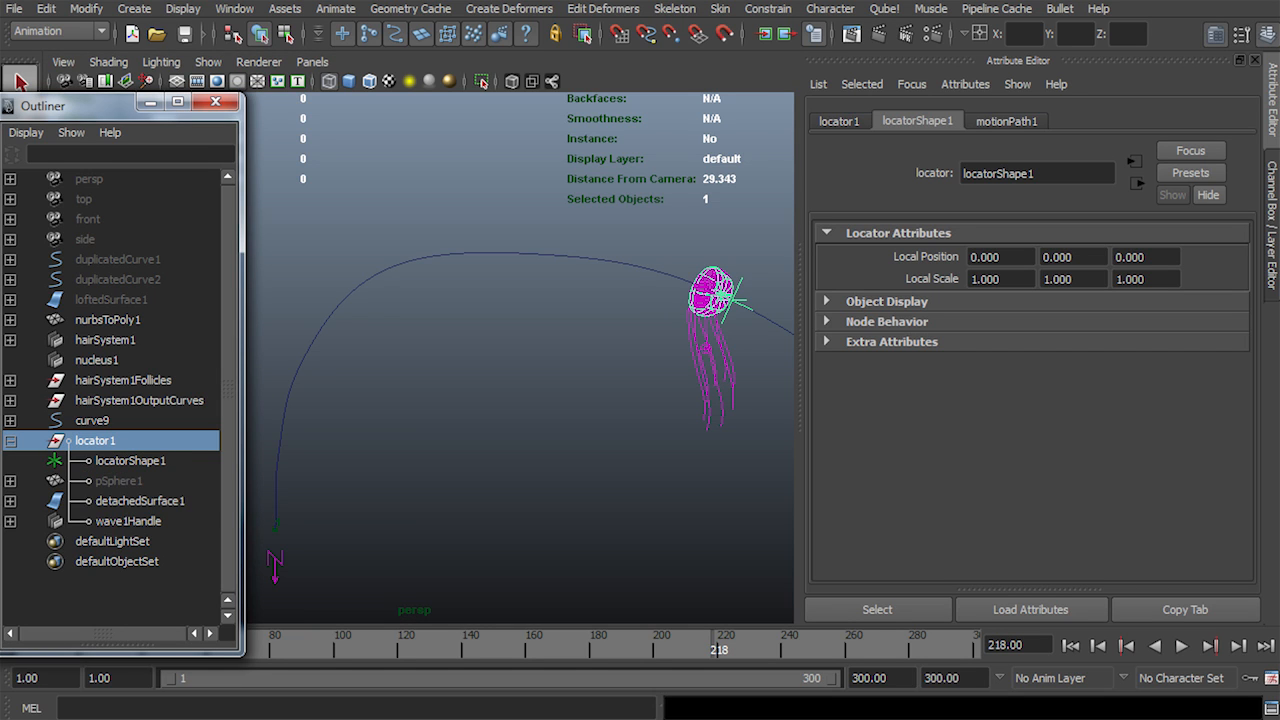
pyautogui.click(140, 501)
pyautogui.hotkey('ctrl', 'h')
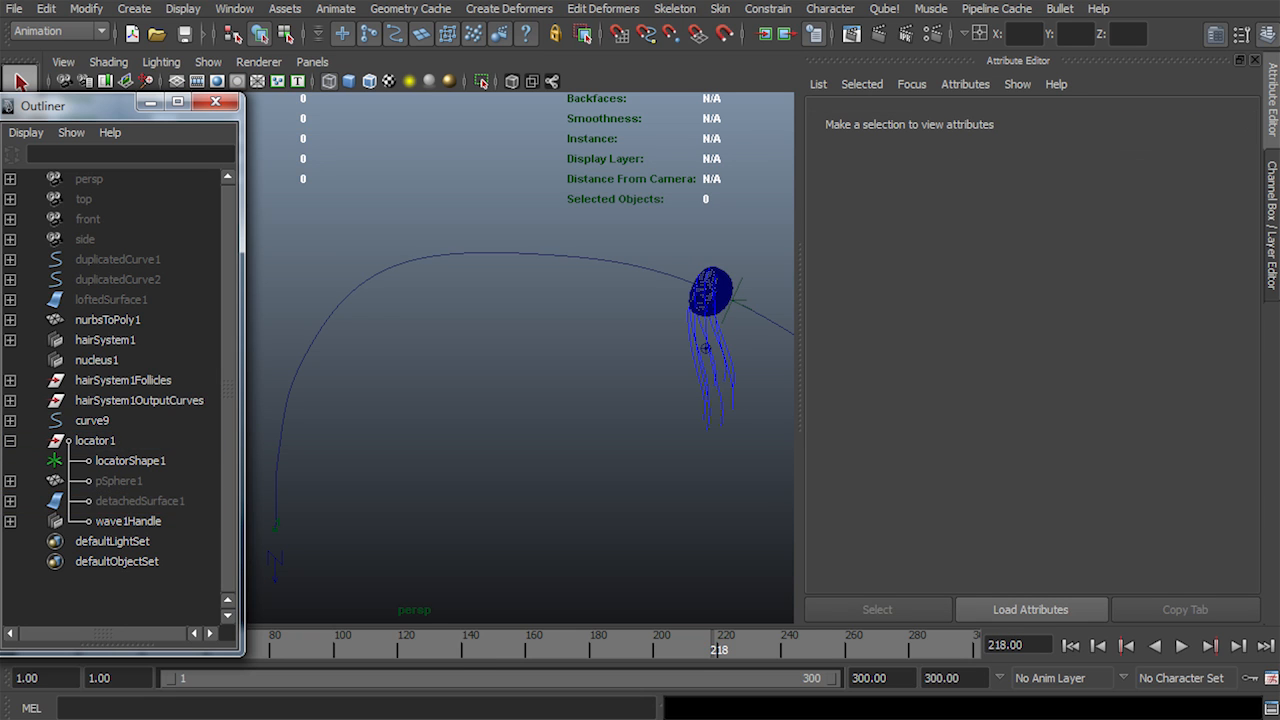
pyautogui.click(10, 440)
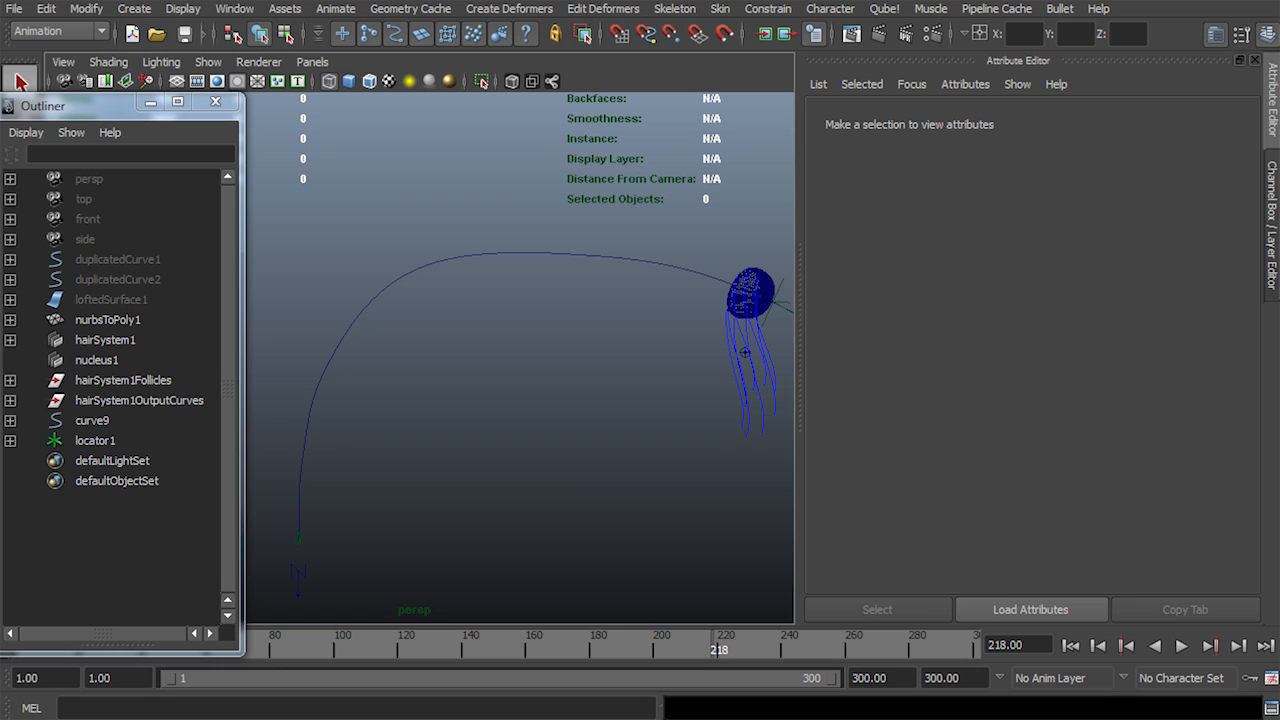
# Return to frame 1, then move and shrink the Outliner so it clears the timeline
pyautogui.hotkey('alt', 'shift', 'v')
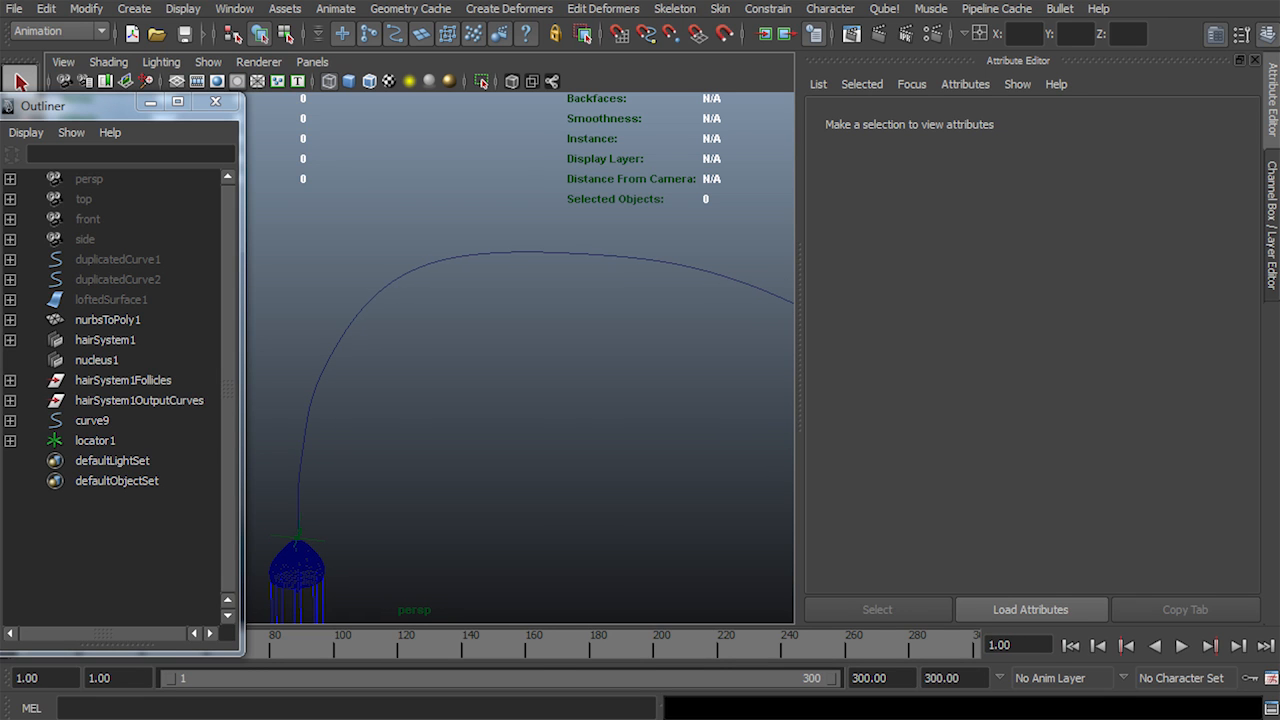
pyautogui.moveTo(95, 106); pyautogui.dragTo(100, 52)
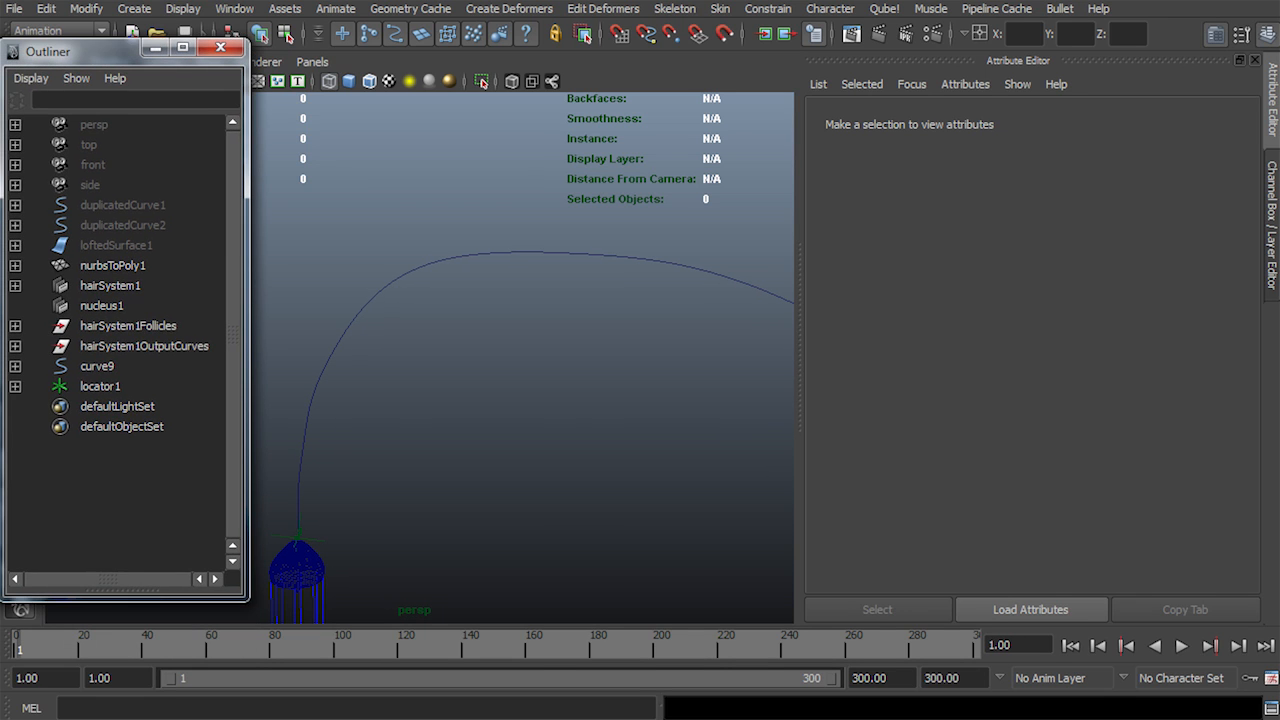
pyautogui.moveTo(247, 599); pyautogui.dragTo(213, 488)
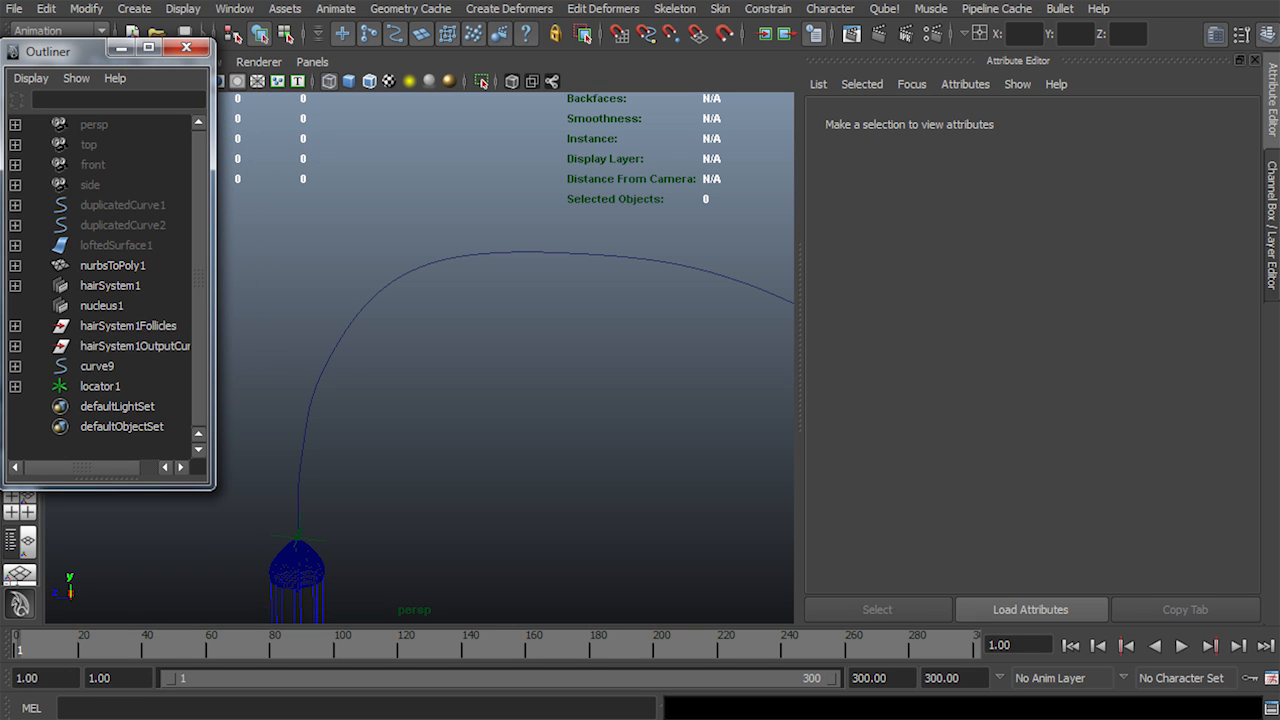
# Set nucleus1's Gravity to 1, play the tentacle simulation along the path, and return to frame 1
pyautogui.click(102, 306)
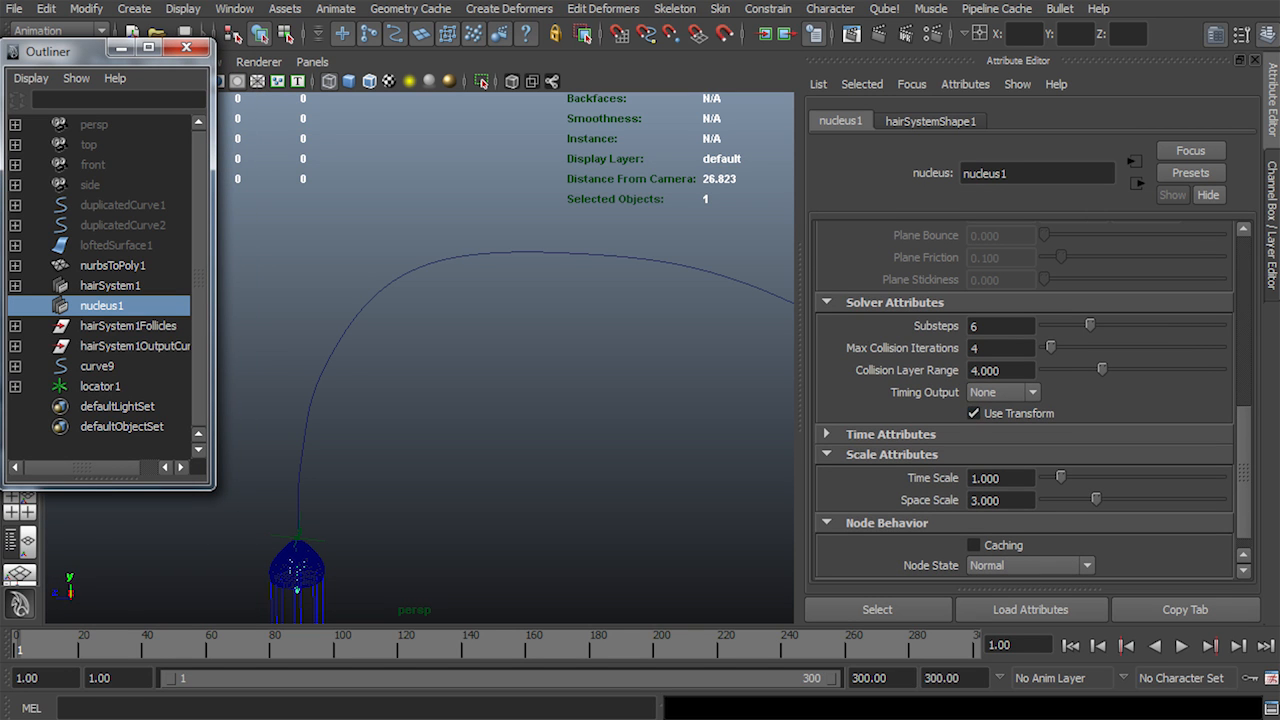
pyautogui.scroll(8, 1024, 400)
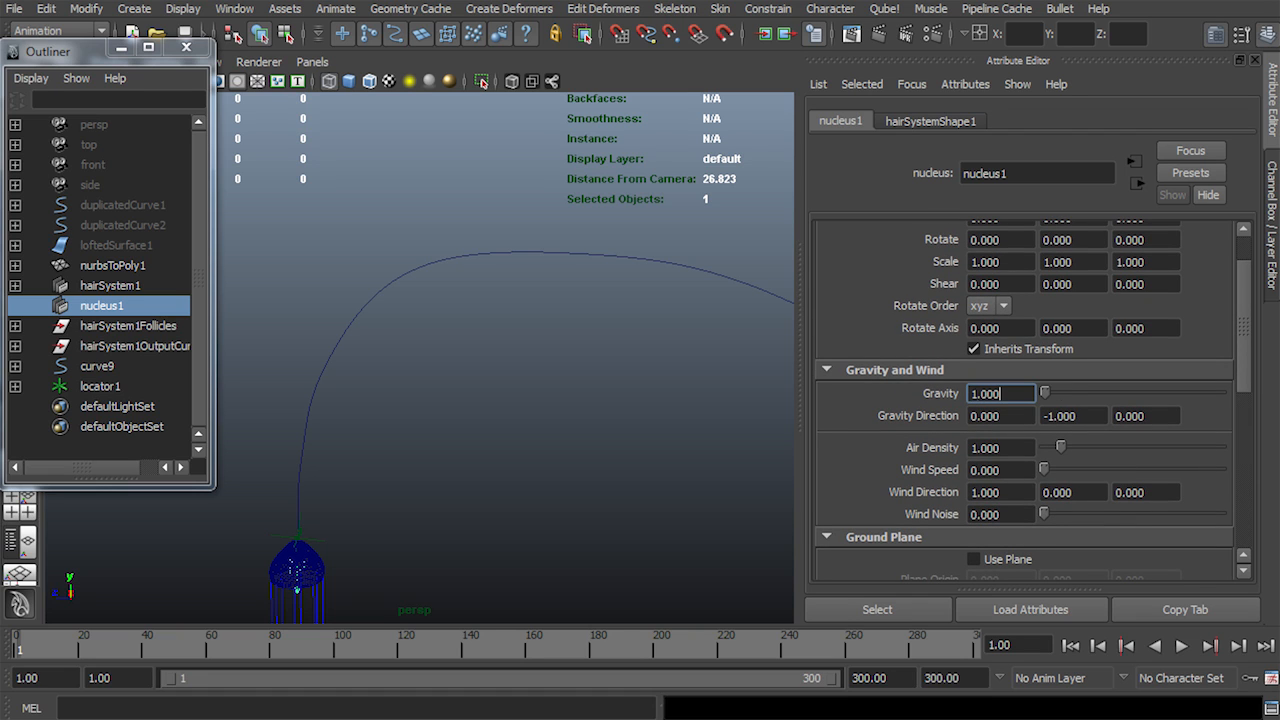
pyautogui.hotkey('alt', 'v')
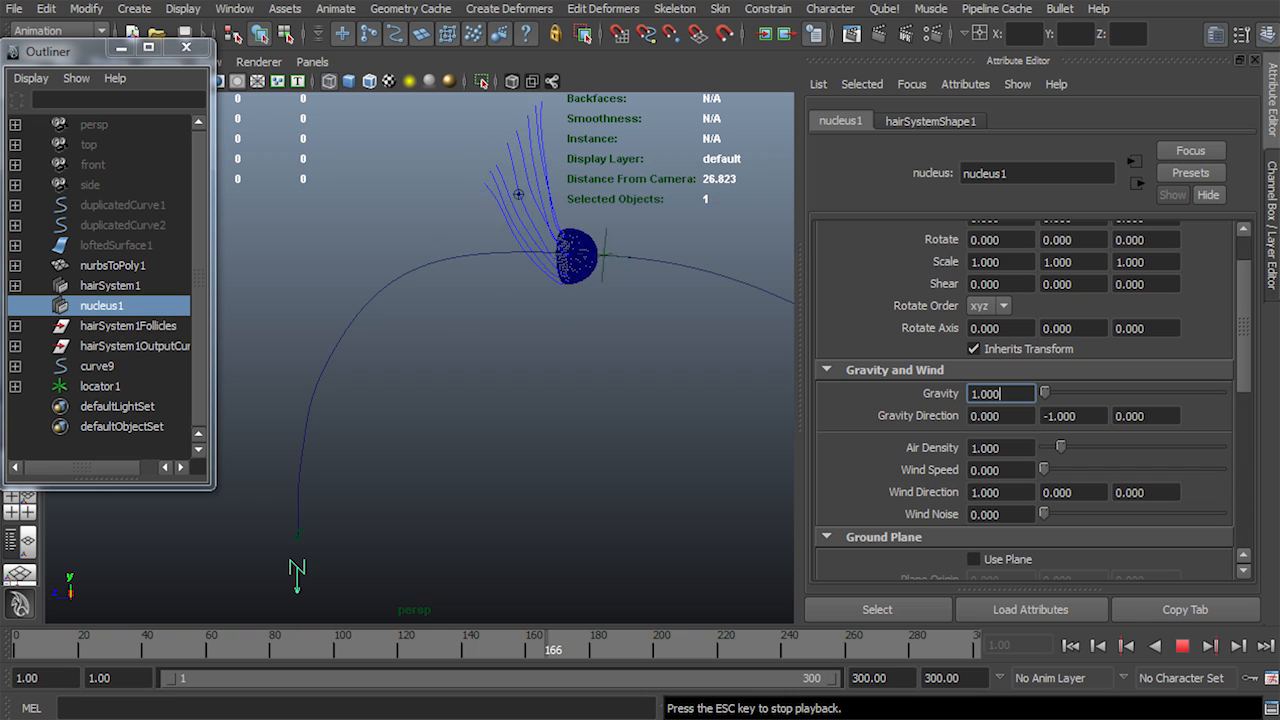
pyautogui.press('Escape')
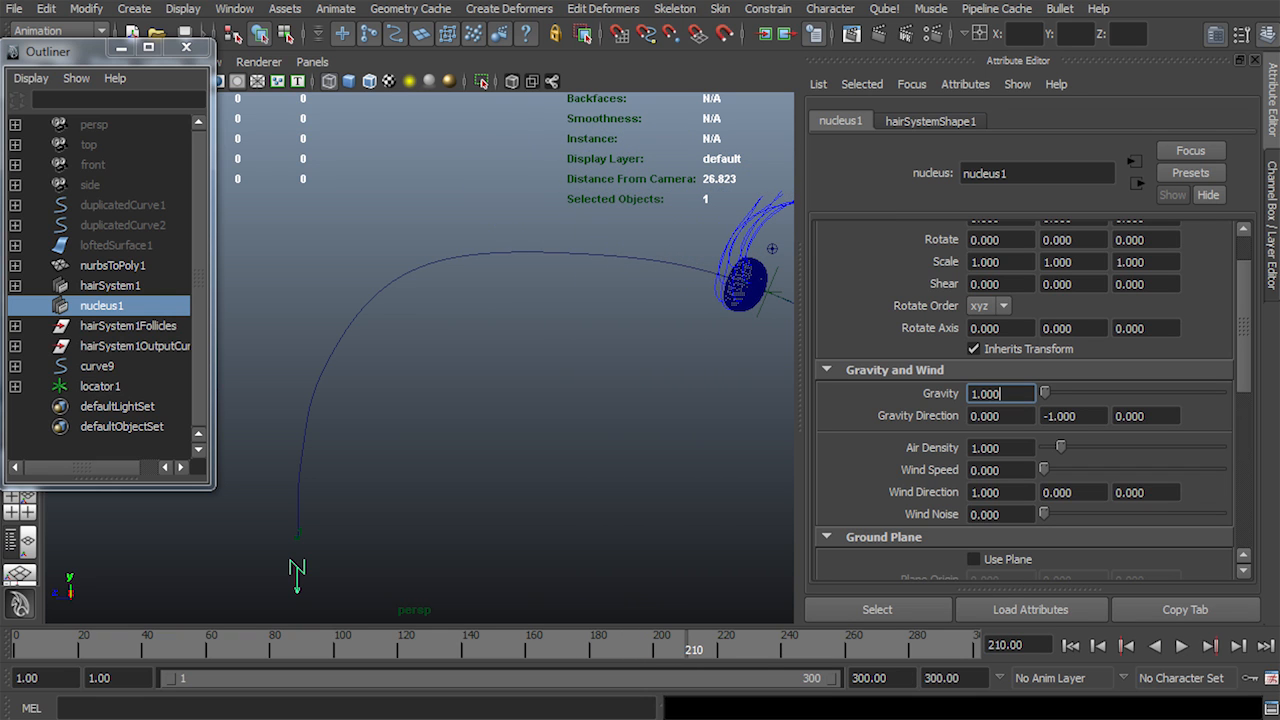
pyautogui.hotkey('alt', 'shift', 'v')
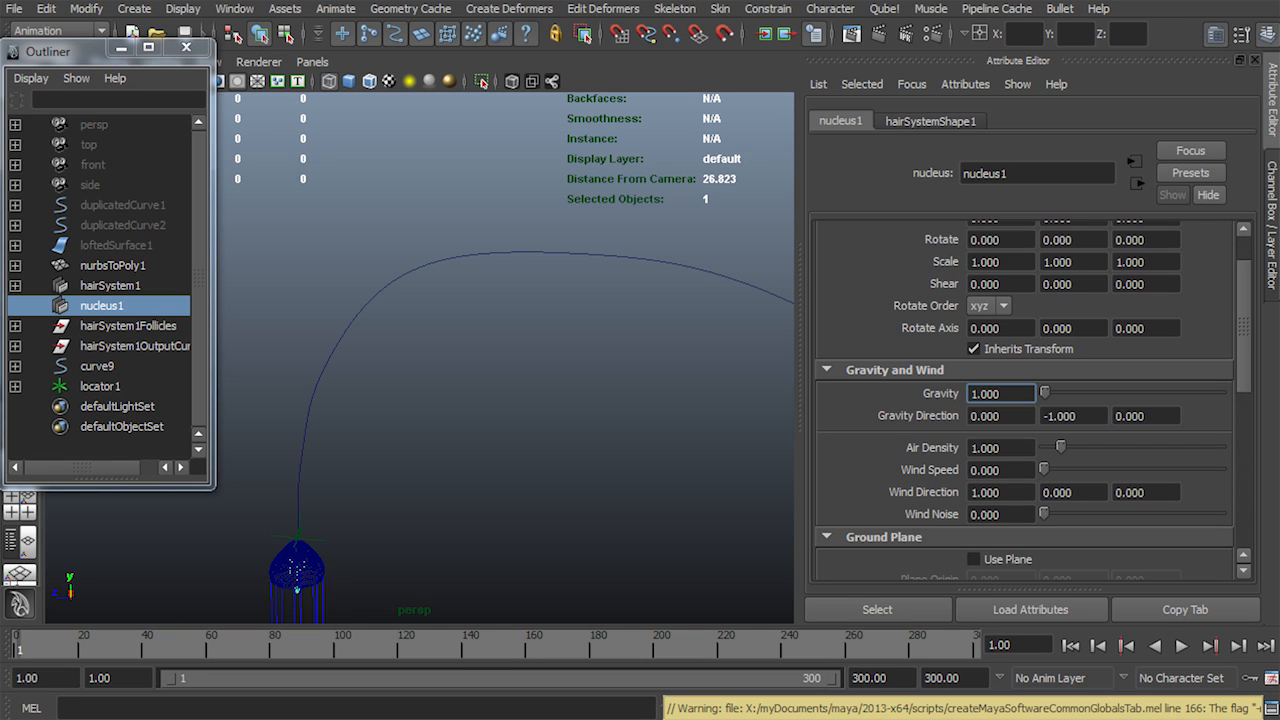
# Show hairSystem1's Collisions settings, play the tentacle simulation along the path, and return to frame 1
pyautogui.click(110, 286)
pyautogui.scroll(-1, 306, 616)
pyautogui.keyDown('alt'); pyautogui.moveTo(306, 616); pyautogui.dragTo(317, 508, button='middle'); pyautogui.keyUp('alt')
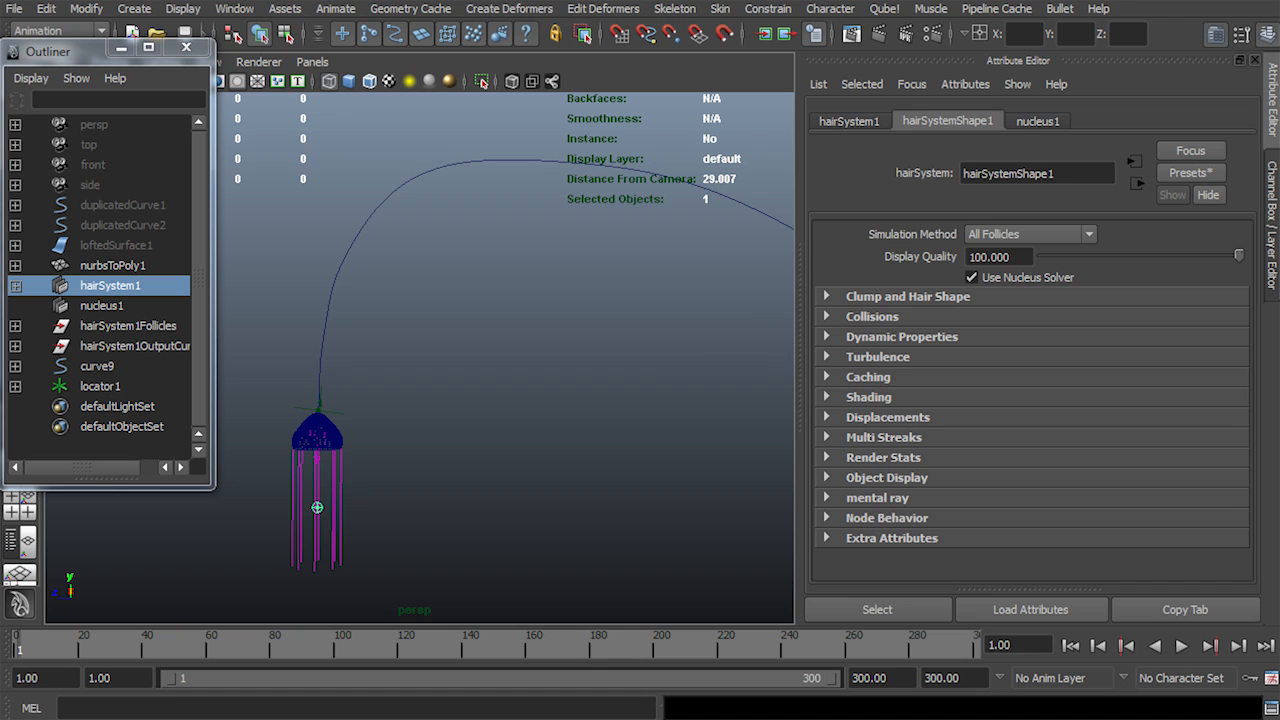
pyautogui.click(872, 317)
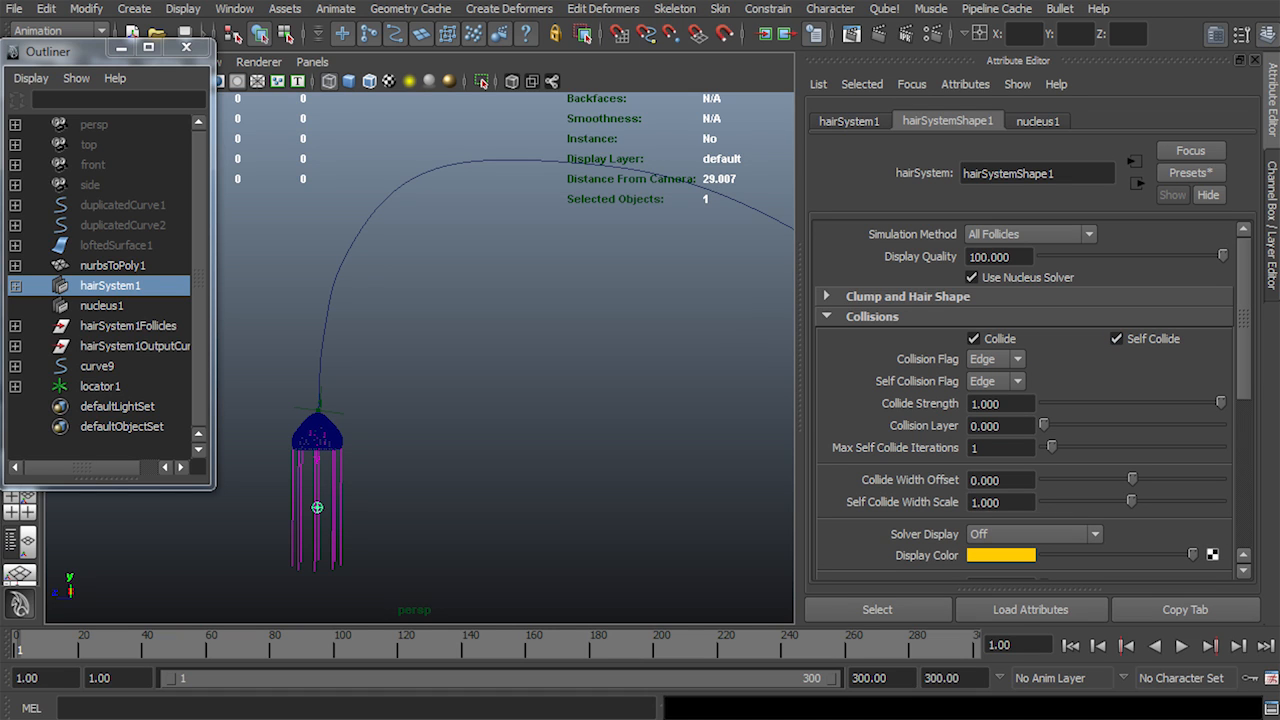
pyautogui.scroll(2, 420, 357)
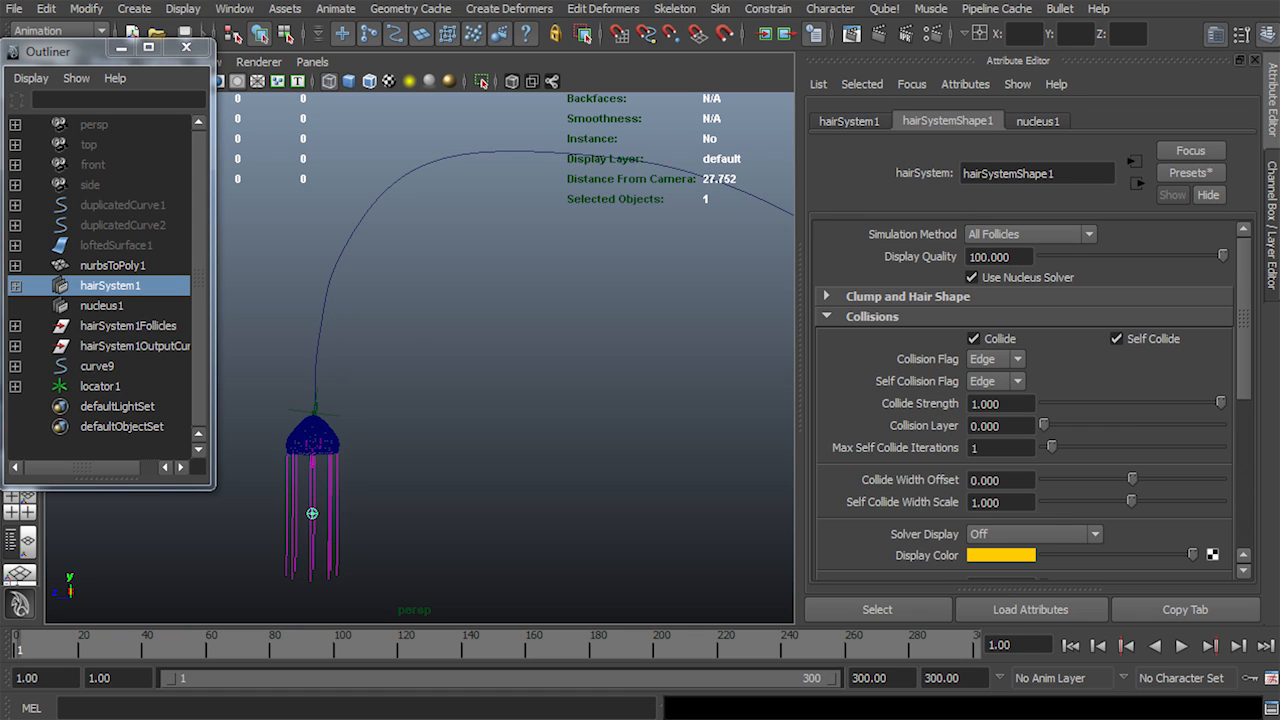
pyautogui.click(1182, 646)
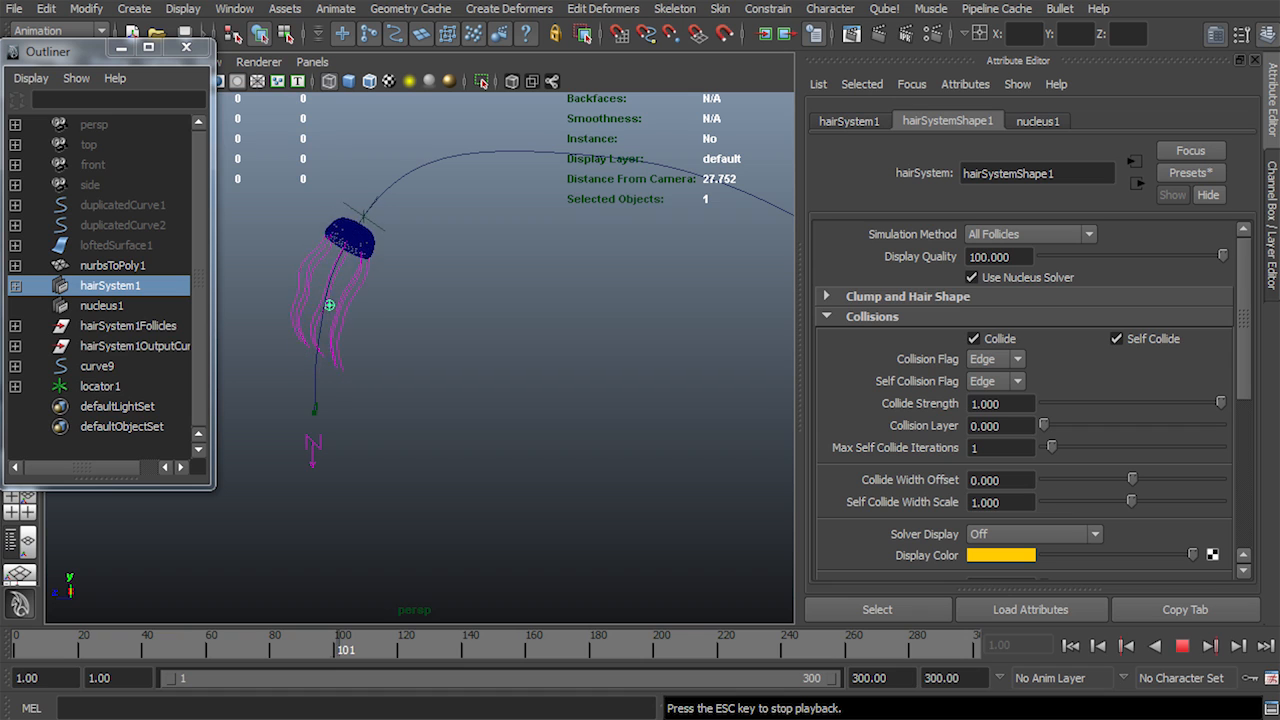
pyautogui.press('Escape')
pyautogui.click(1070, 646)
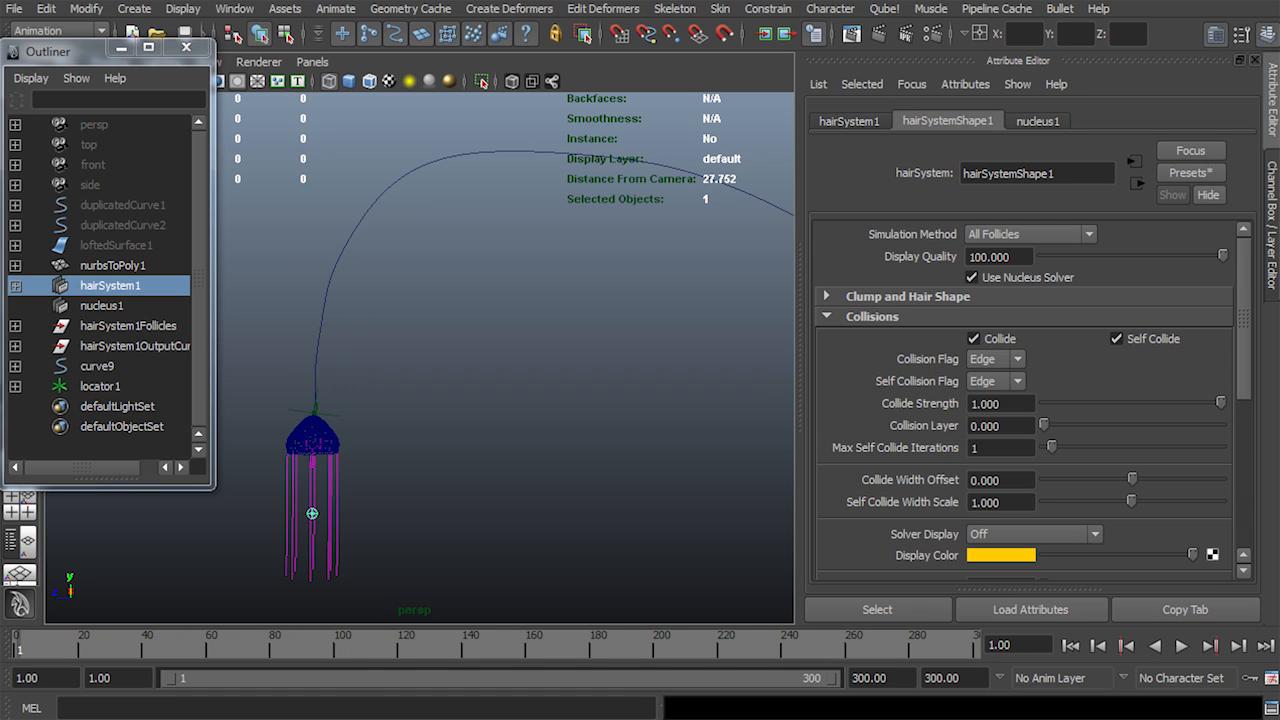
# In hairSystem1's Dynamic Properties, set Compression Resistance to 100 and Twist Resistance to 1
pyautogui.scroll(-5, 1024, 400)
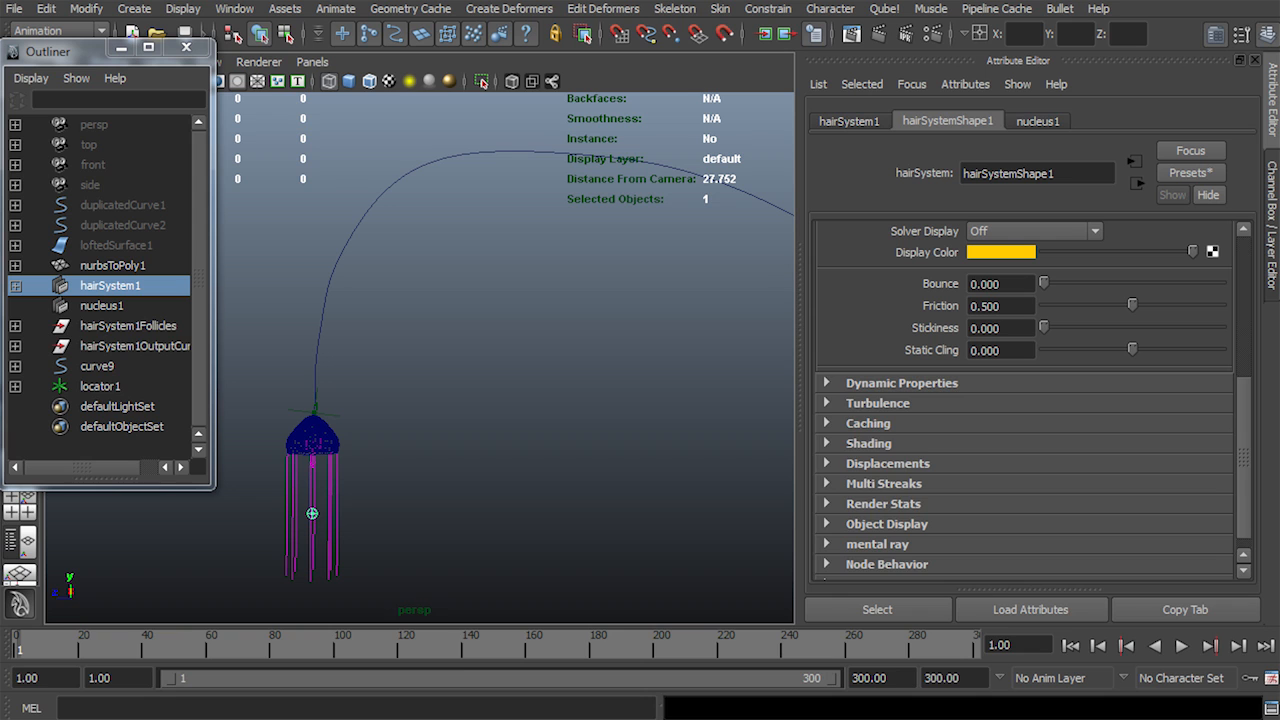
pyautogui.click(901, 383)
pyautogui.scroll(-2, 1024, 400)
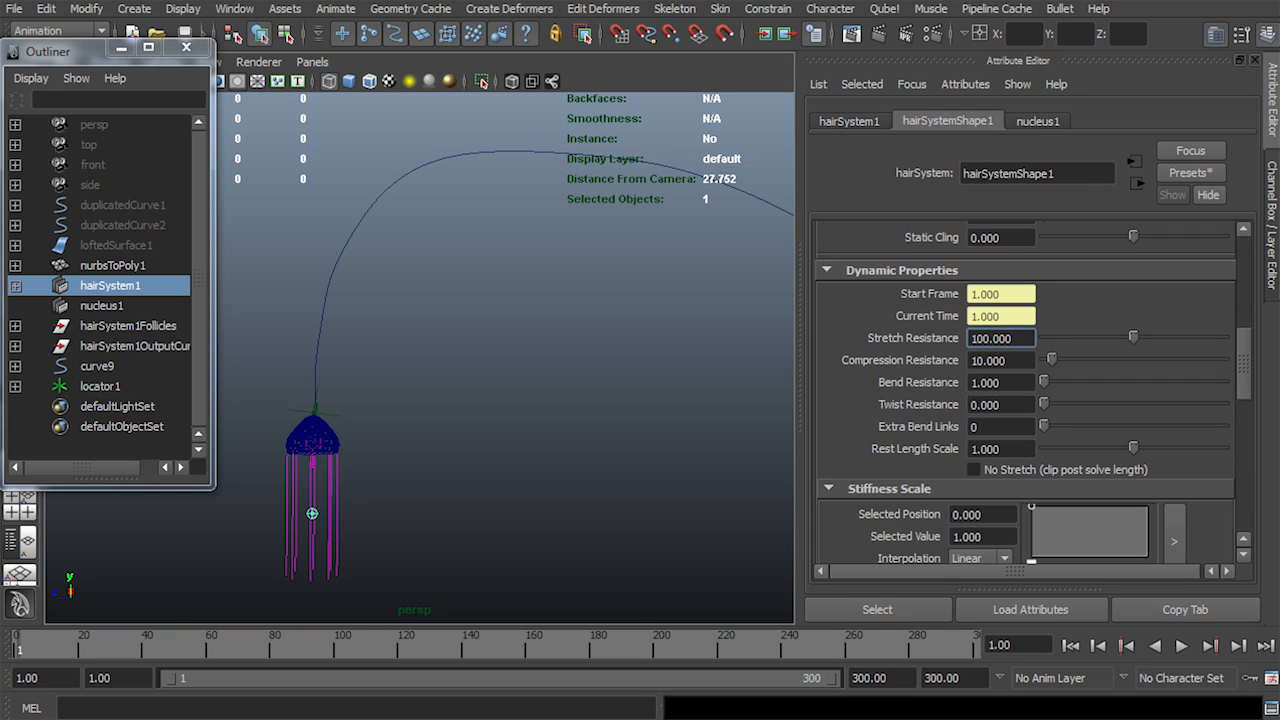
pyautogui.click(1008, 360)
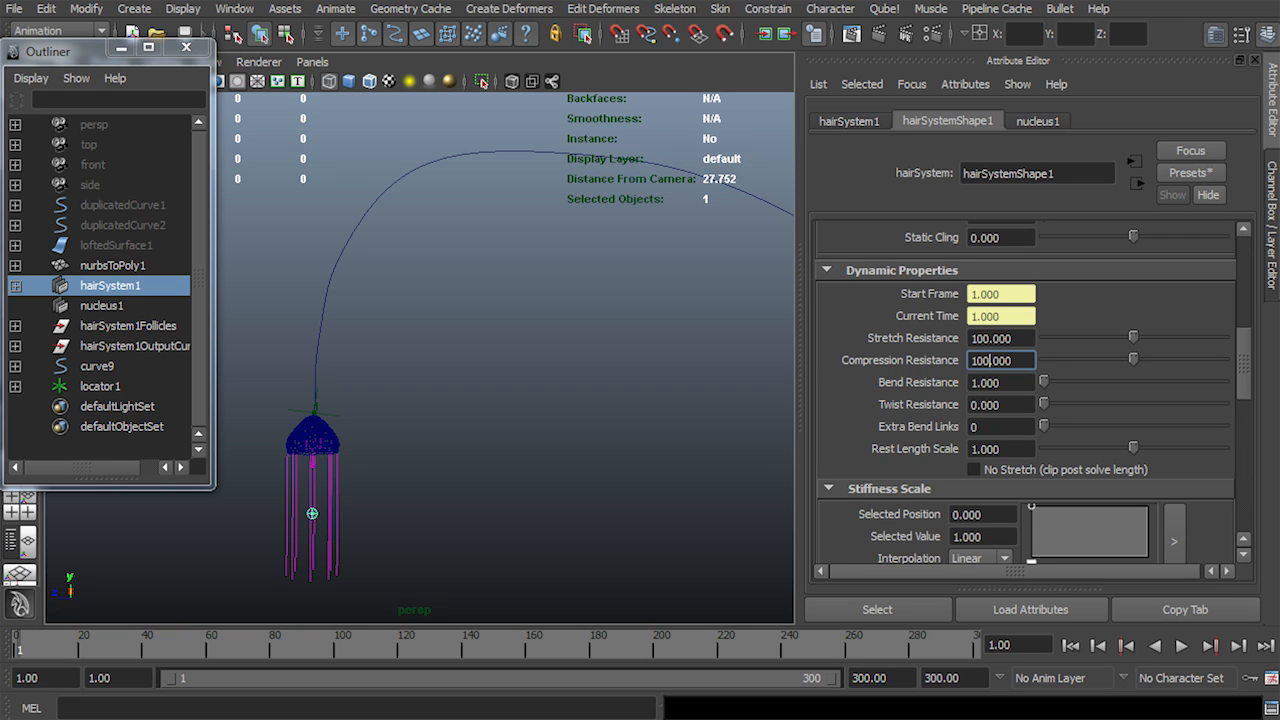
pyautogui.doubleClick(990, 405)
pyautogui.write('1')
pyautogui.press('Return')
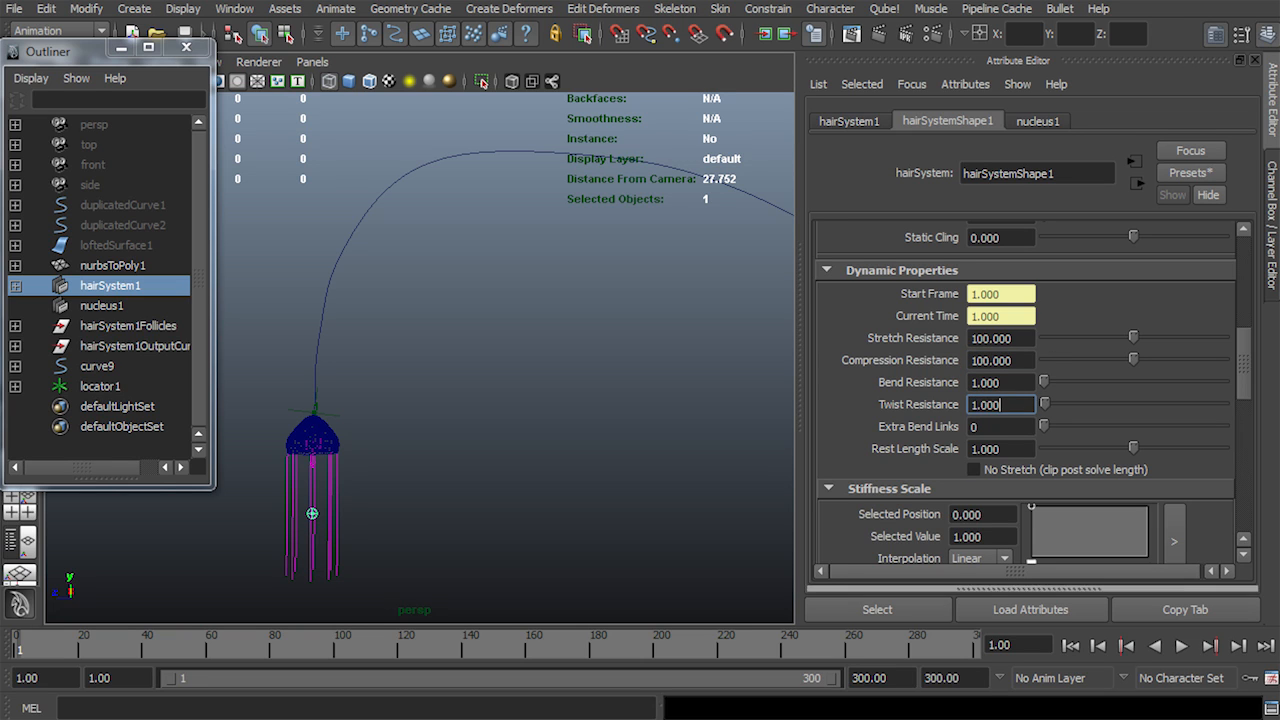
# Play the tentacle simulation along the path to about frame 150 and return to frame 1
pyautogui.click(1181, 645)
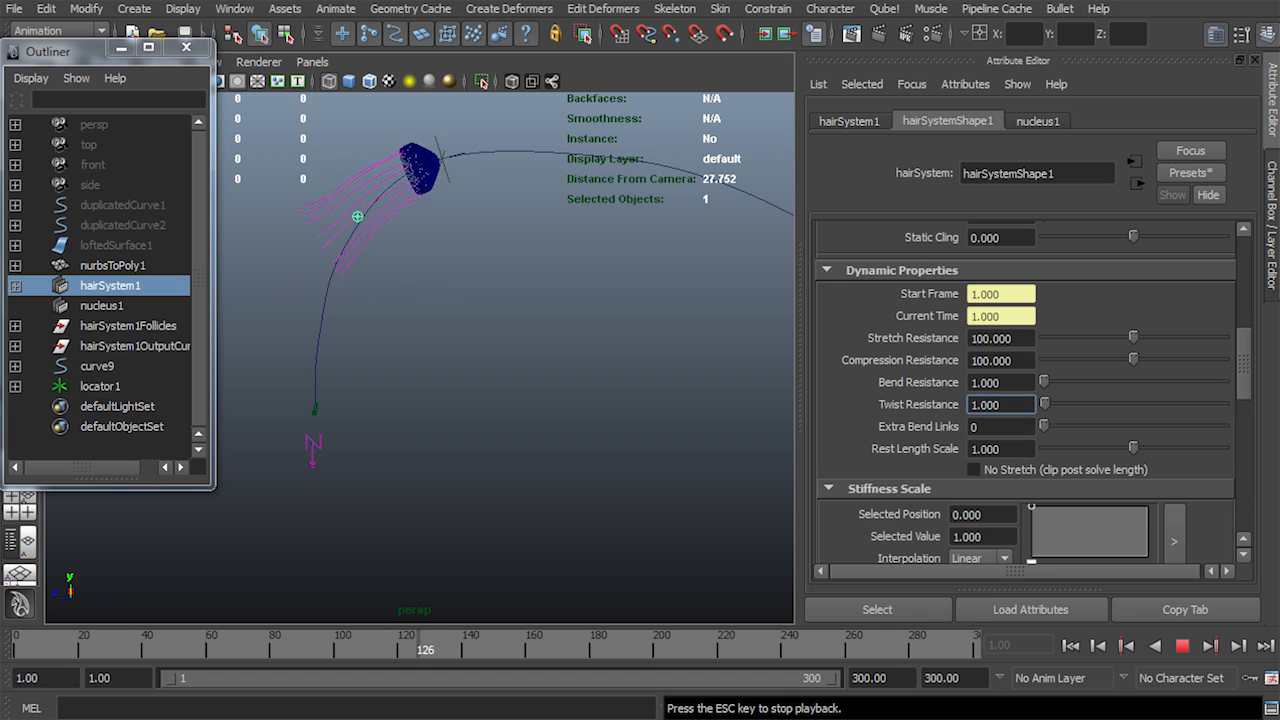
pyautogui.press('Escape')
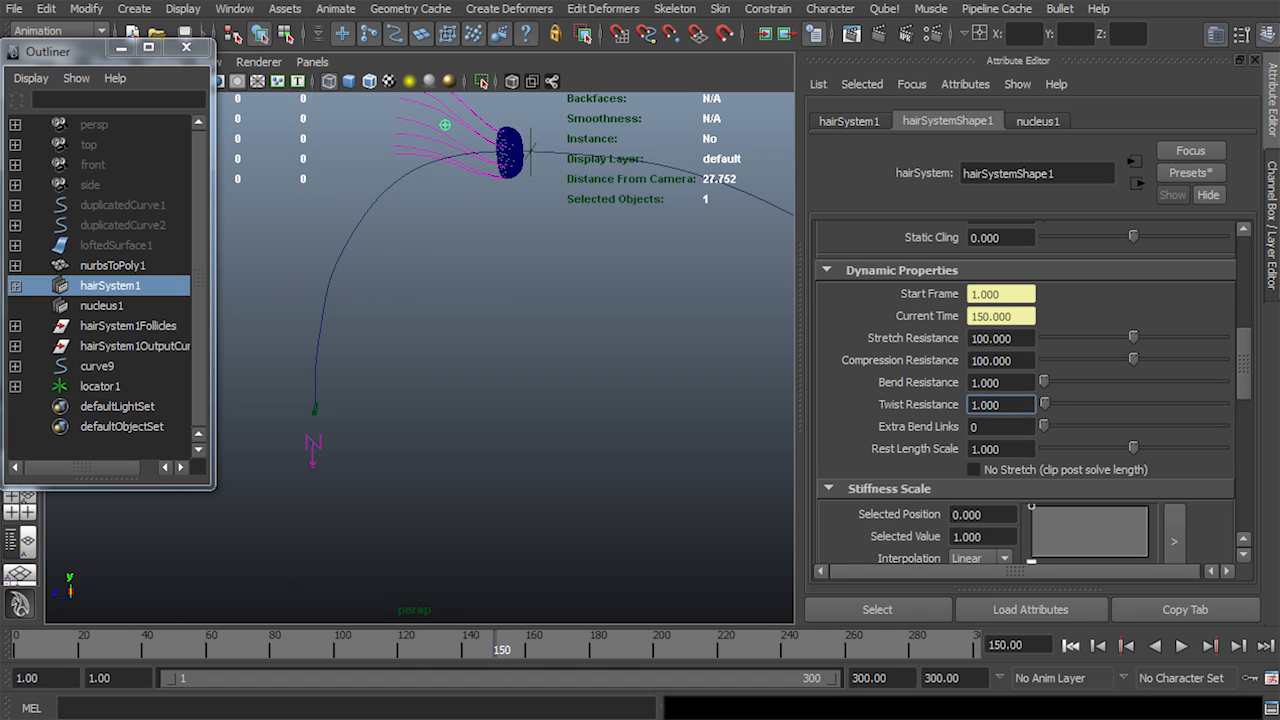
pyautogui.hotkey('alt', 'shift', 'v')
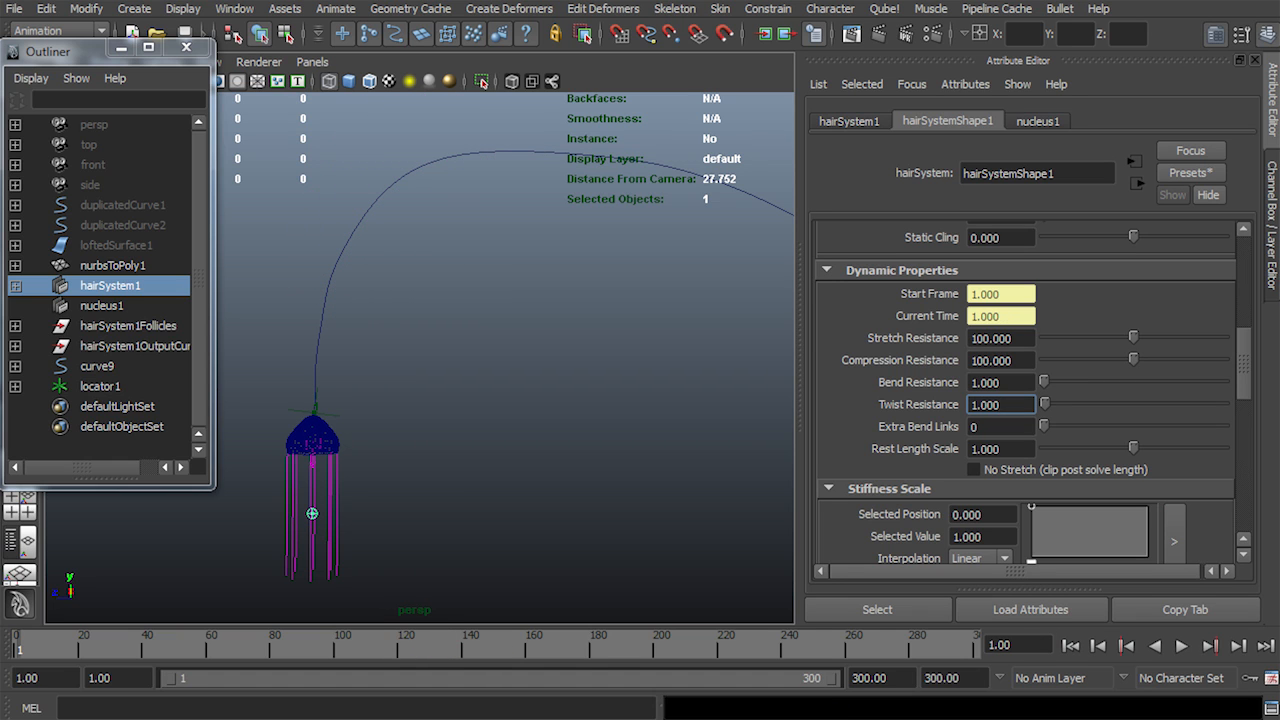
# Set hairSystem1's Damp force to 0.1, play the simulation along the curve, and return to frame 1
pyautogui.scroll(-10, 1030, 390)
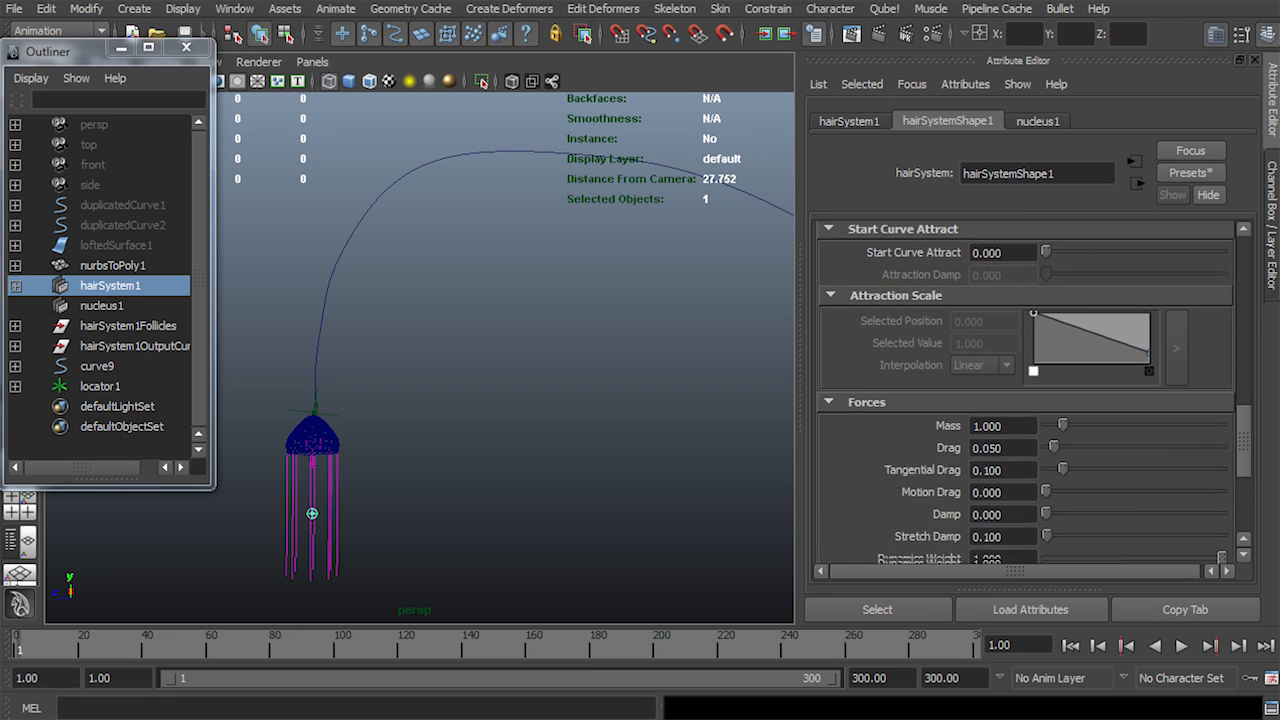
pyautogui.scroll(-3, 1030, 390)
pyautogui.moveTo(1006, 379); pyautogui.dragTo(972, 379)
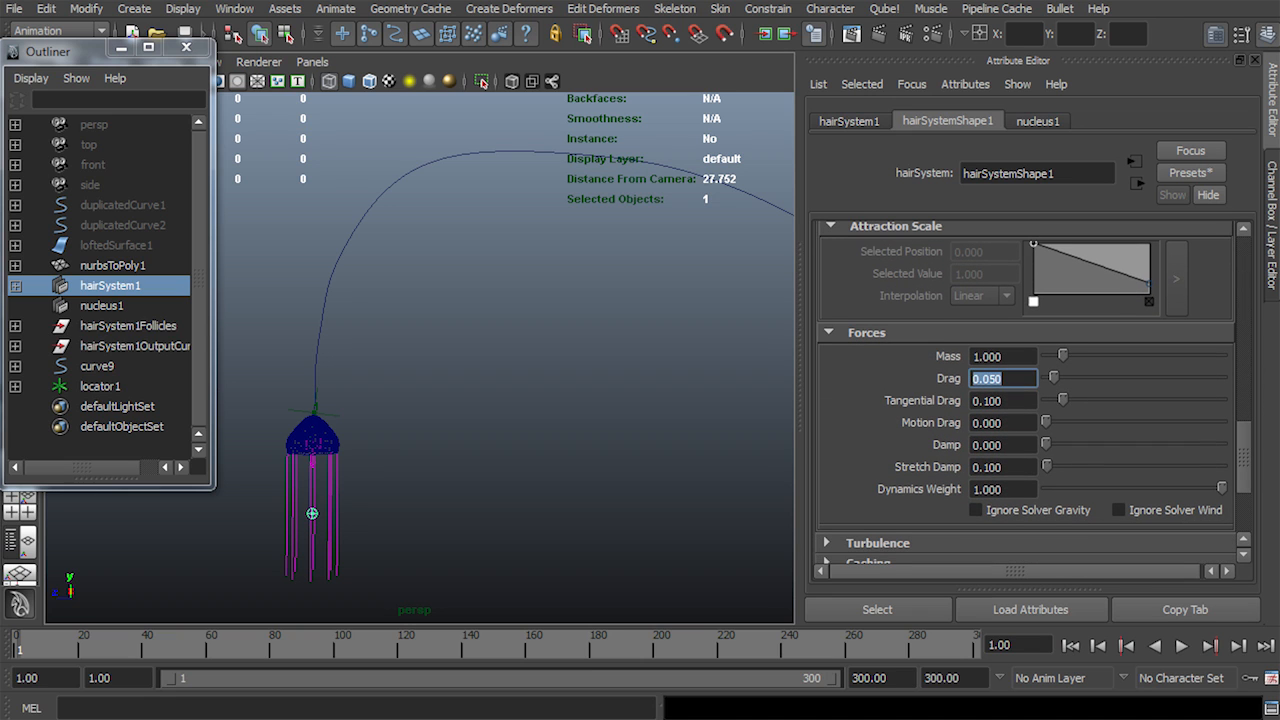
pyautogui.moveTo(1006, 445); pyautogui.dragTo(972, 445)
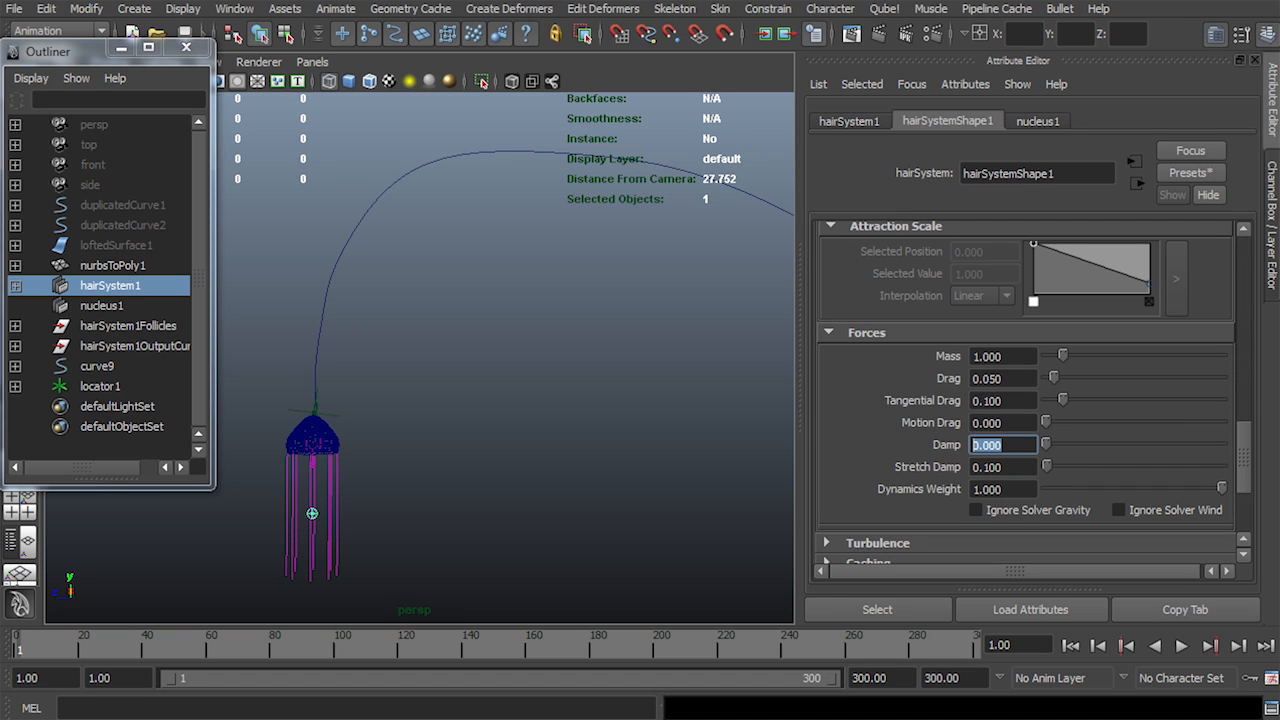
pyautogui.click(1005, 445)
pyautogui.doubleClick(1000, 445)
pyautogui.write('.1')
pyautogui.press('Return')
pyautogui.hotkey('alt', 'v')
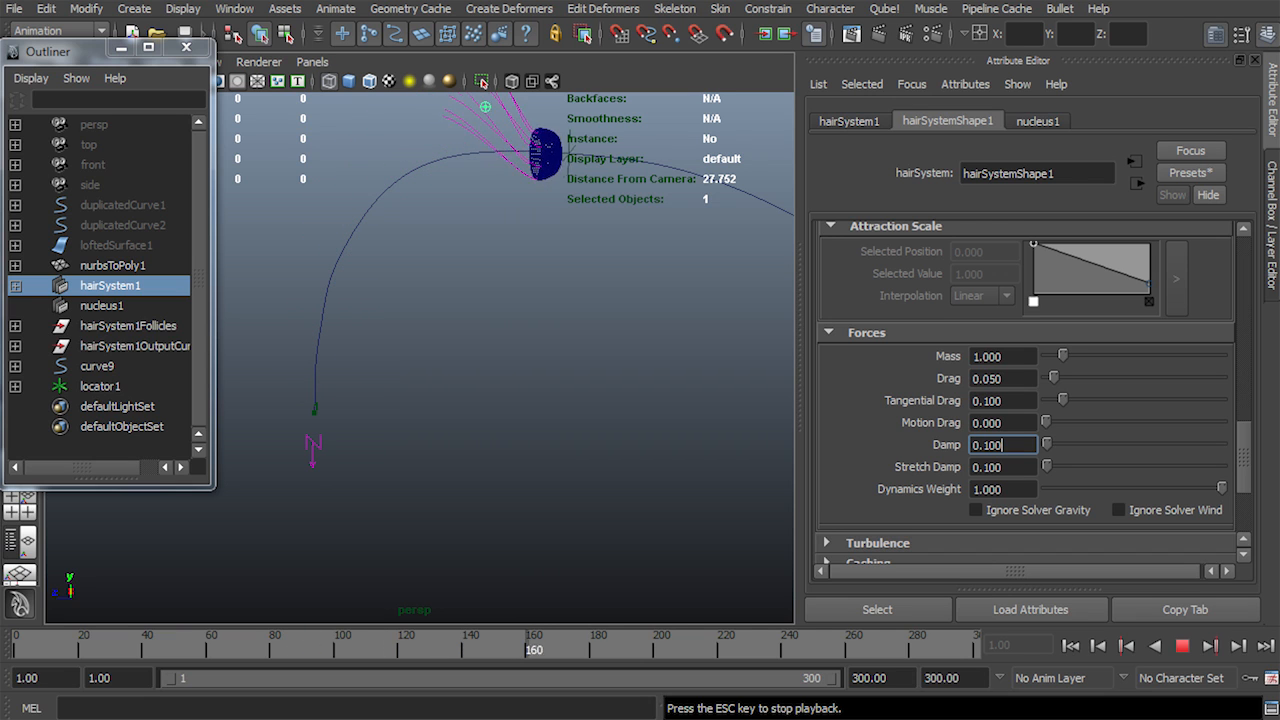
pyautogui.press('Escape')
pyautogui.hotkey('alt', 'shift', 'v')
# Set hairSystem1's Drag force to 0.1, play the simulation along the curve, and return to frame 1
pyautogui.doubleClick(988, 379)
pyautogui.write('.1')
pyautogui.press('Return')
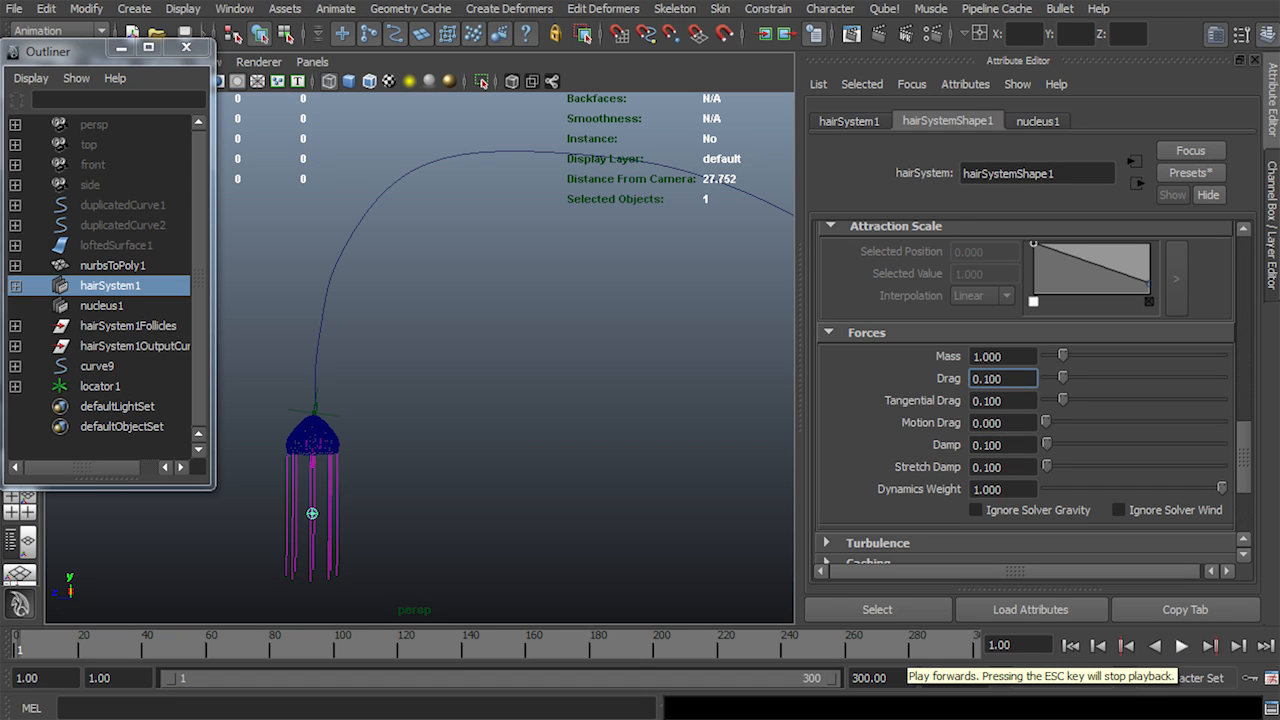
pyautogui.click(1181, 645)
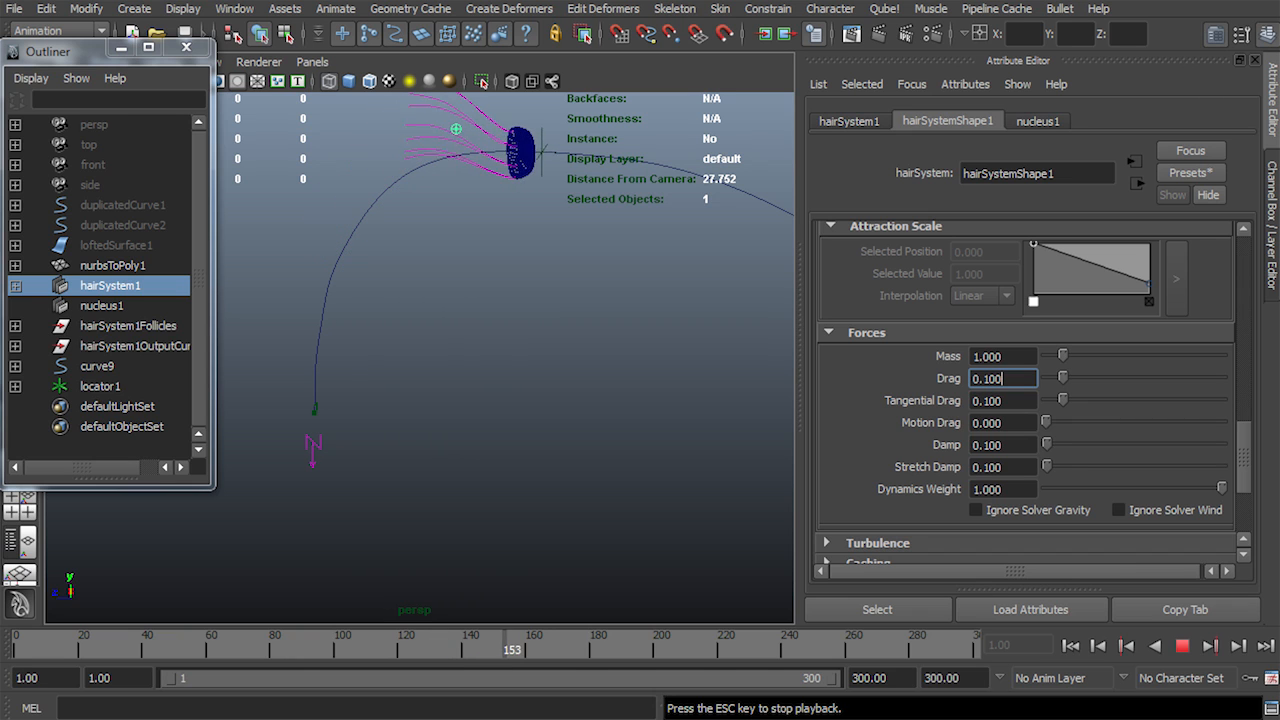
pyautogui.hotkey('alt', 'v')
pyautogui.hotkey('alt', 'shift', 'v')
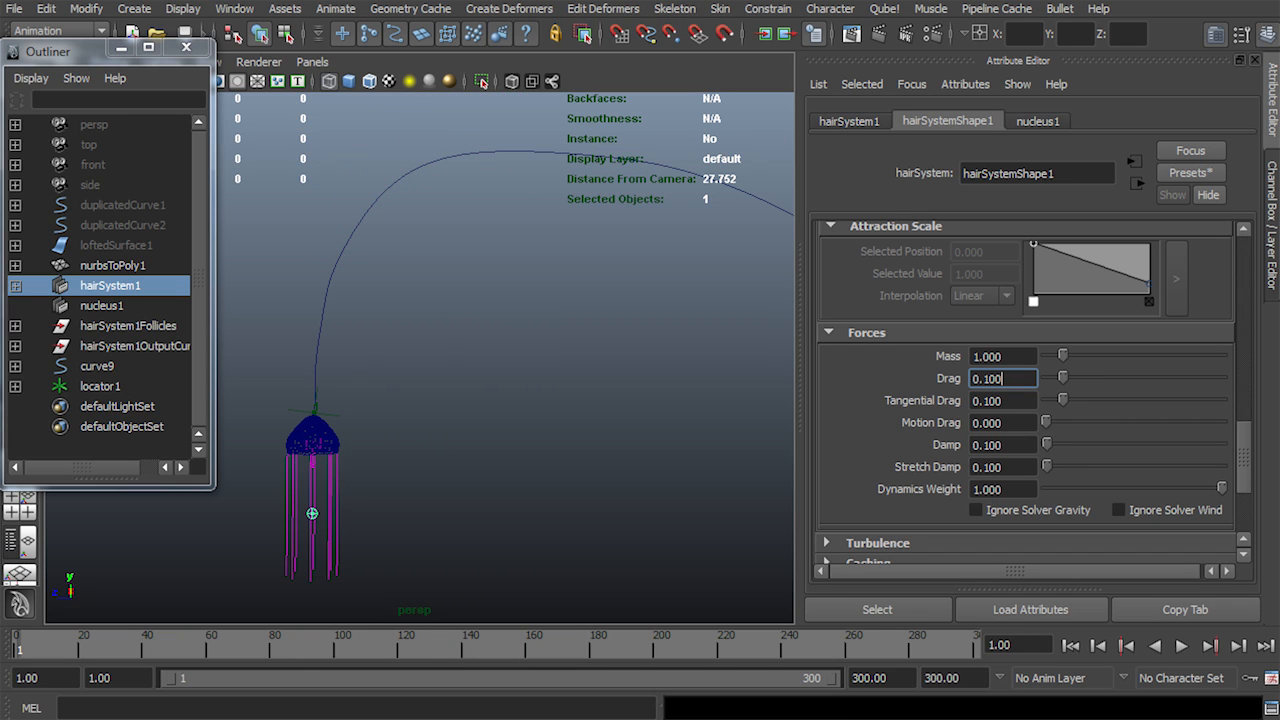
# Set hairSystem1's Drag to 0.5, play the simulation to about frame 196, and return to frame 1
pyautogui.write('0.5')
pyautogui.press('Return')
pyautogui.hotkey('alt', 'v')
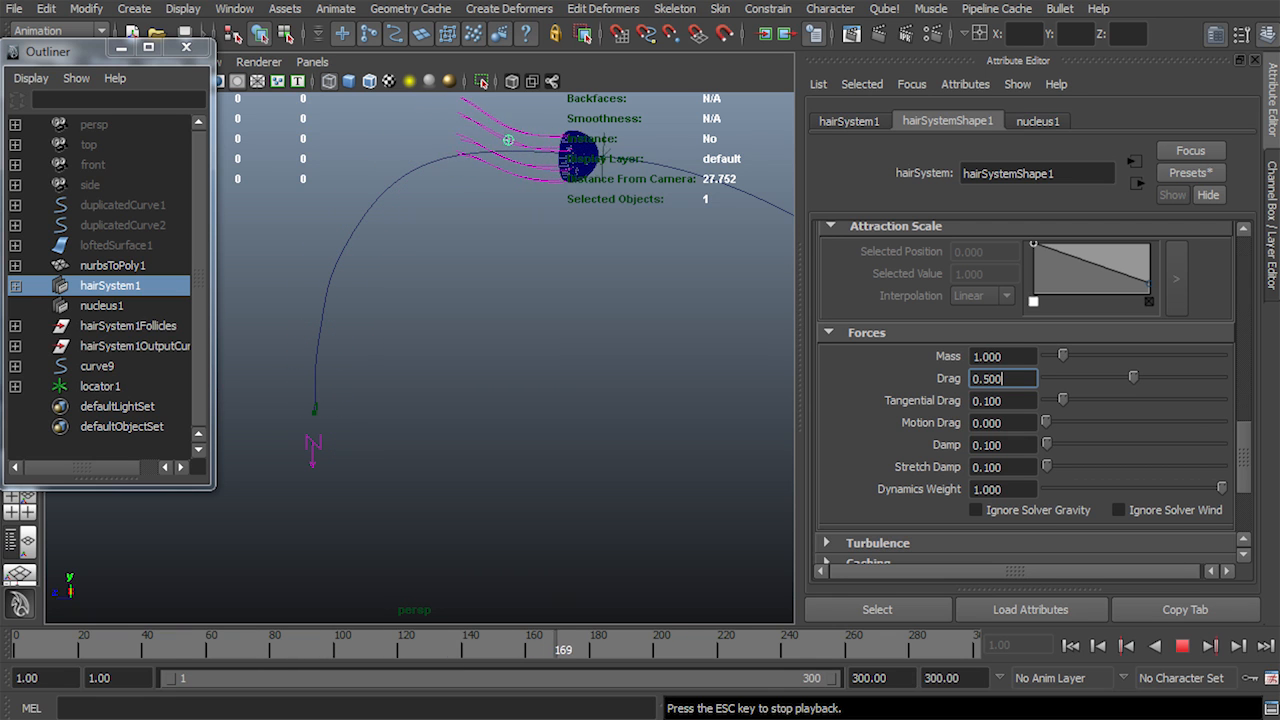
pyautogui.press('Escape')
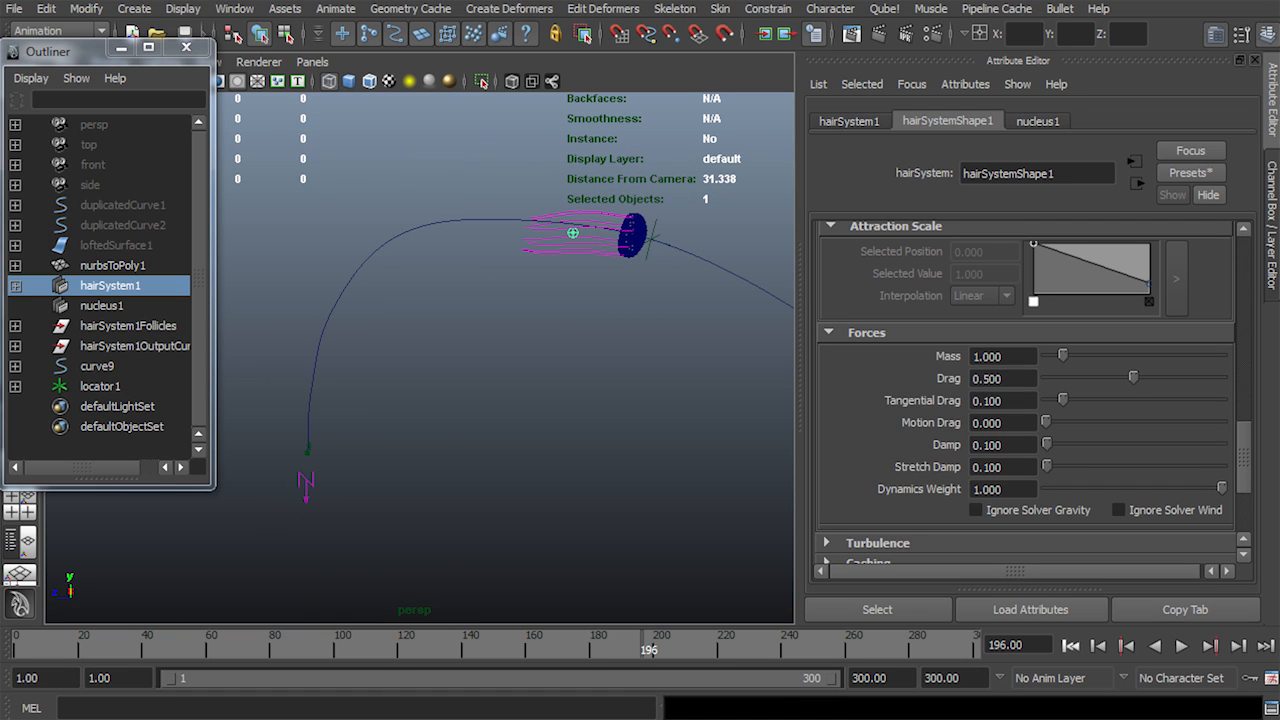
pyautogui.hotkey('alt', 'shift', 'v')
# Playblast the jellyfish animation to about frame 192, close the preview, and return to frame 1
pyautogui.rightClick(785, 643)
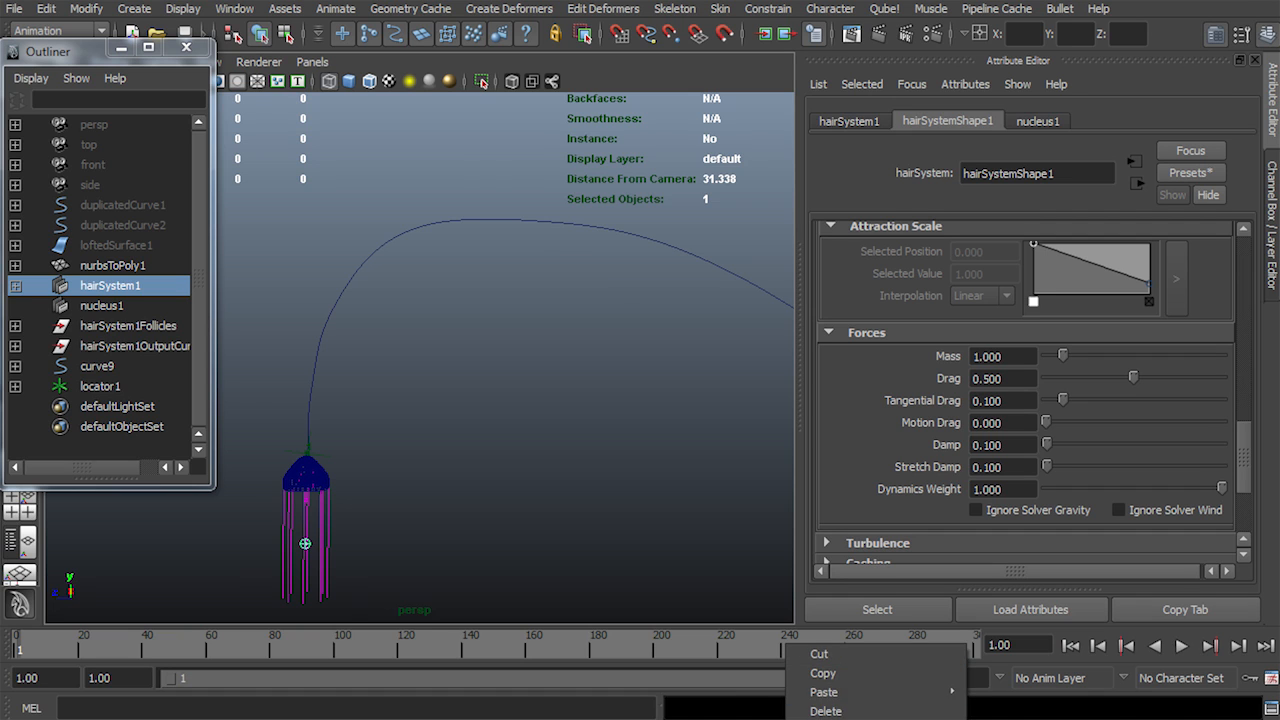
pyautogui.click(825, 718)
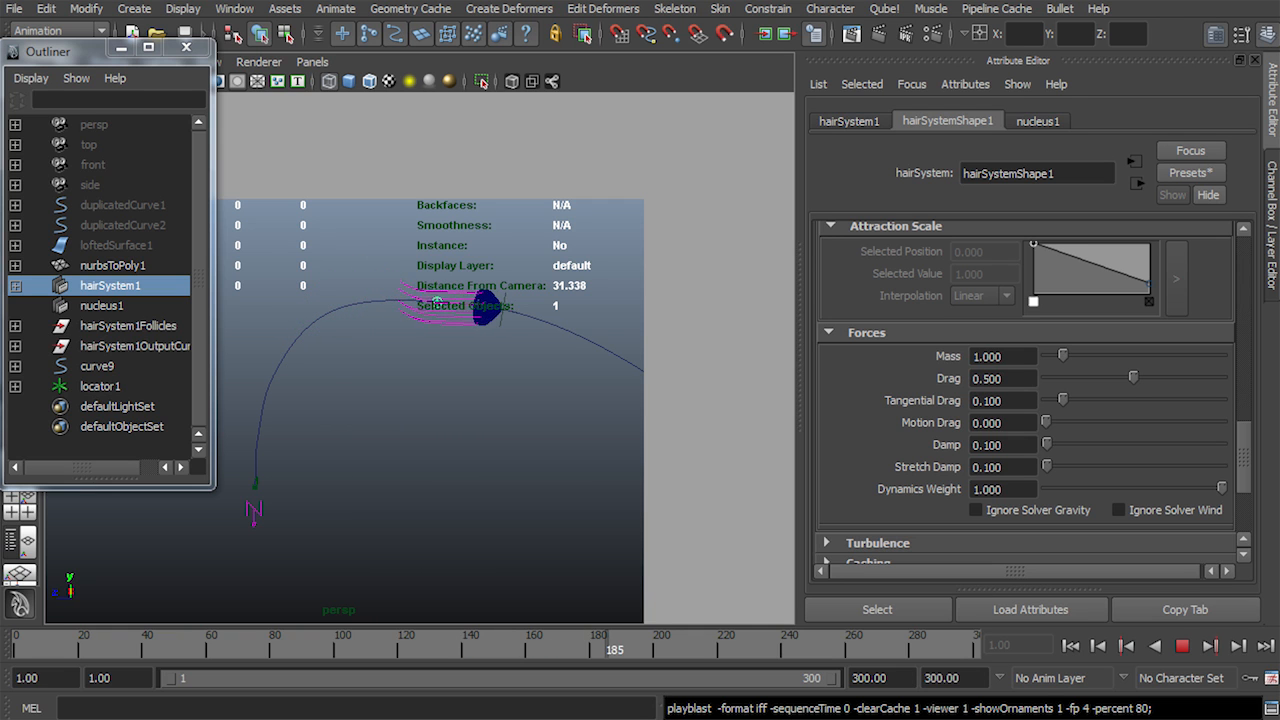
pyautogui.press('Escape')
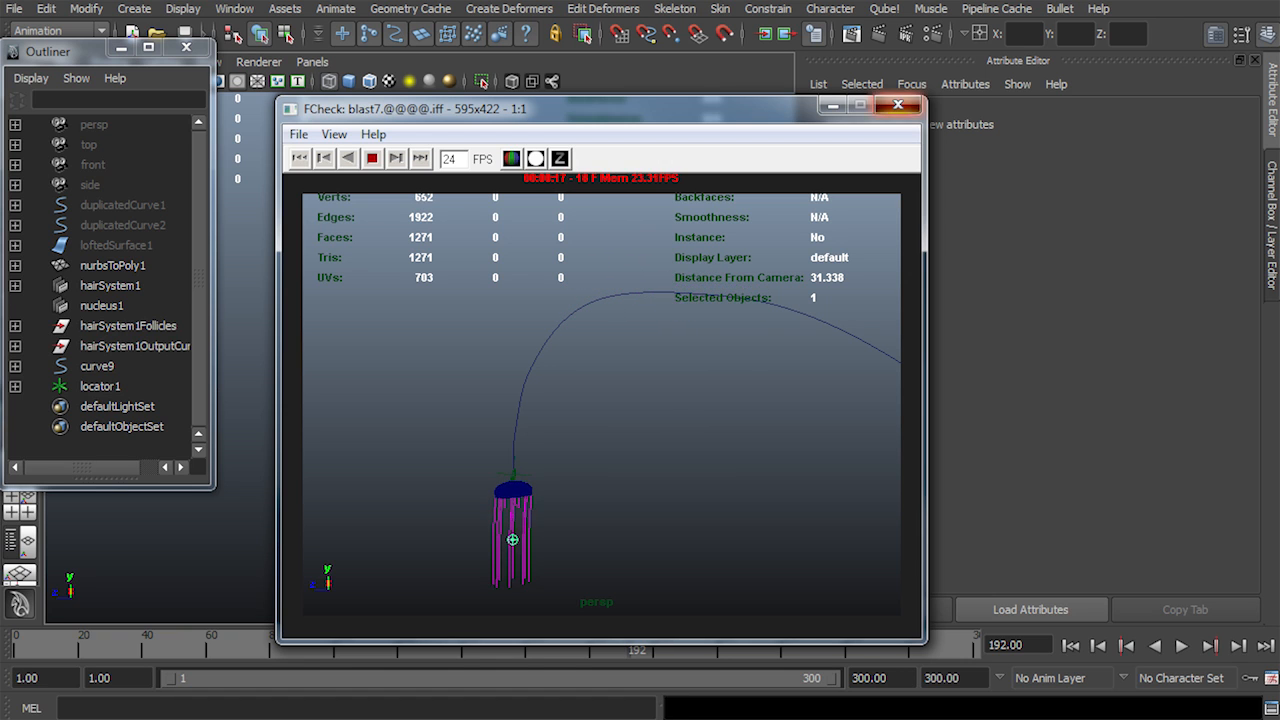
pyautogui.click(897, 105)
pyautogui.click(1070, 645)
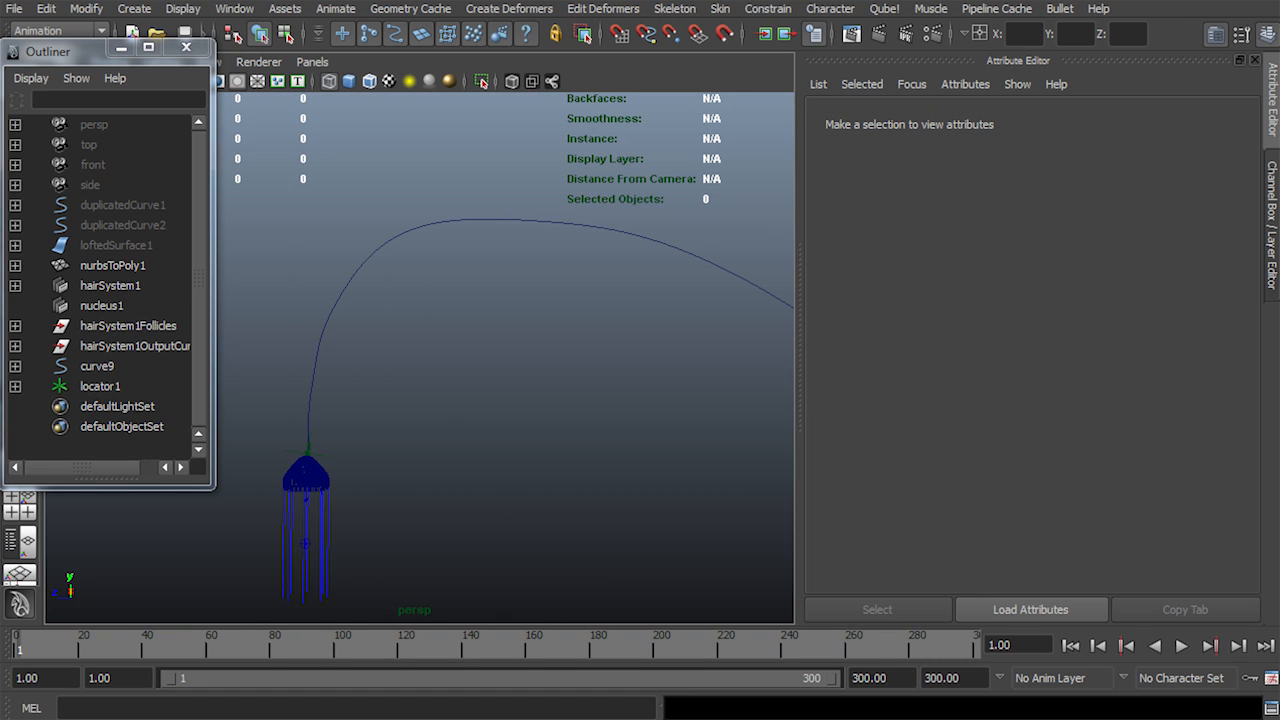
# In hairSystem1's Turbulence settings, set Intensity to 0.05 and Frequency to 2
pyautogui.click(110, 286)
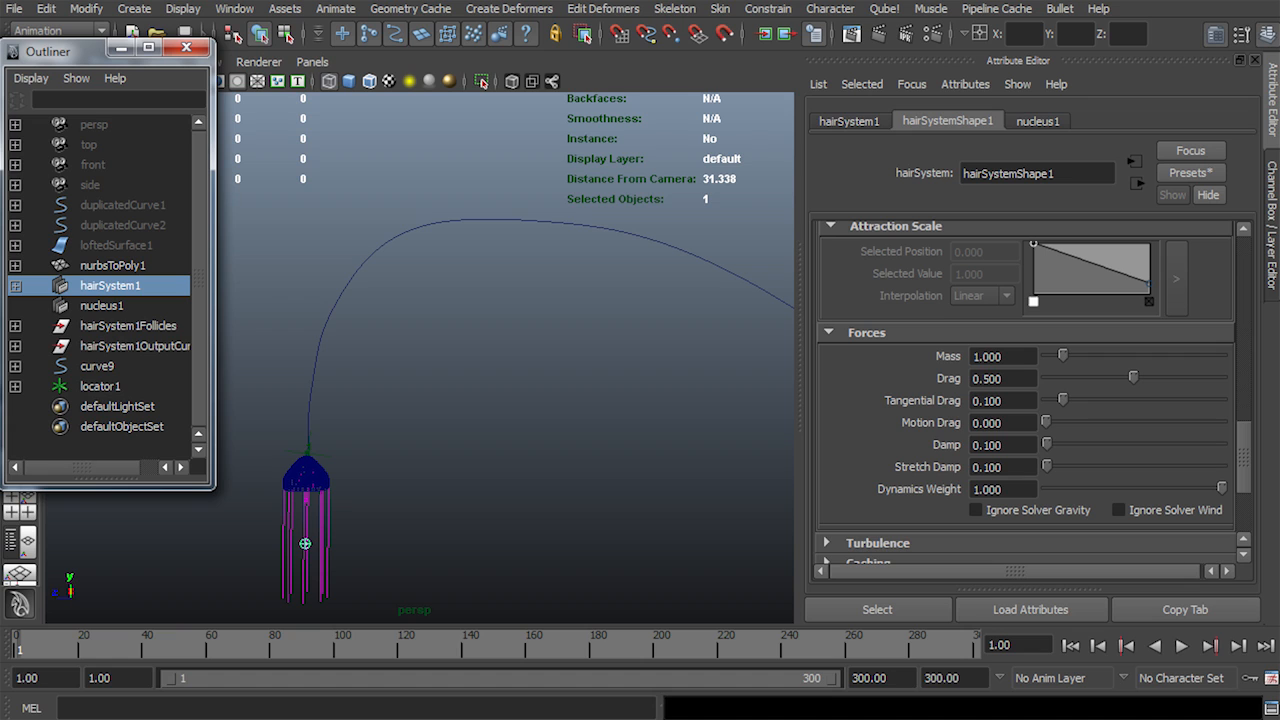
pyautogui.scroll(-5, 1025, 390)
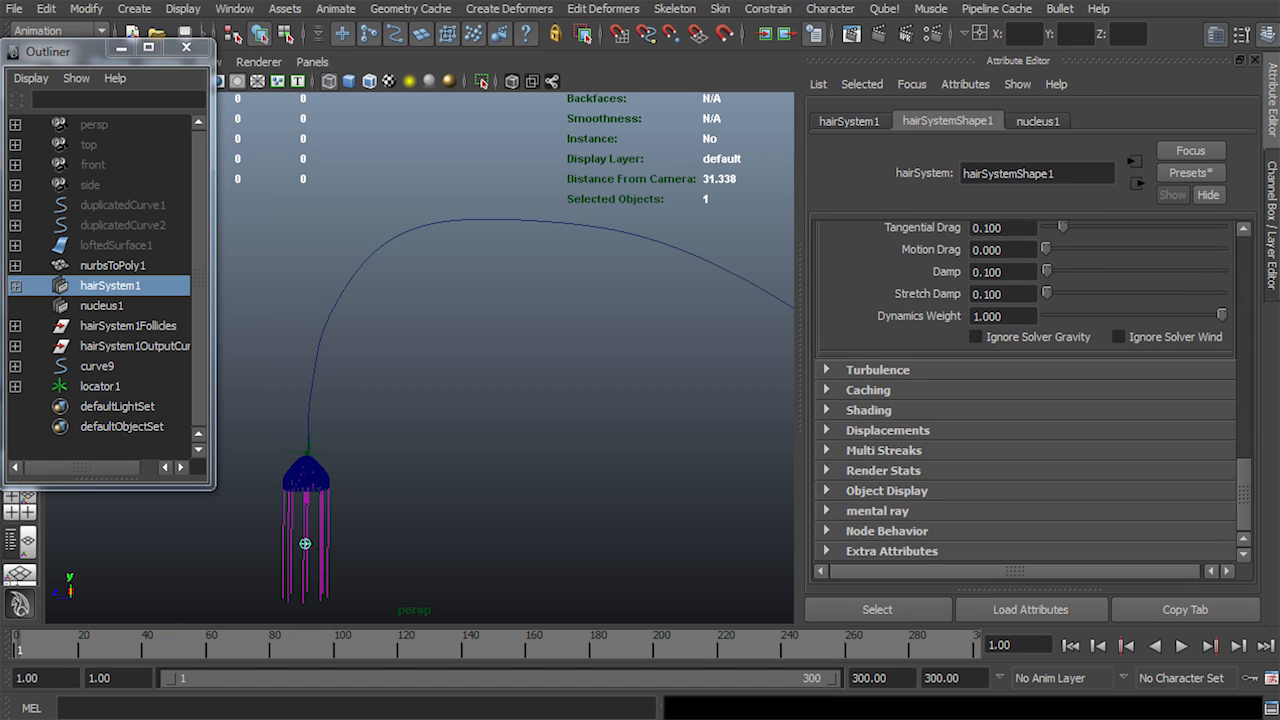
pyautogui.click(877, 370)
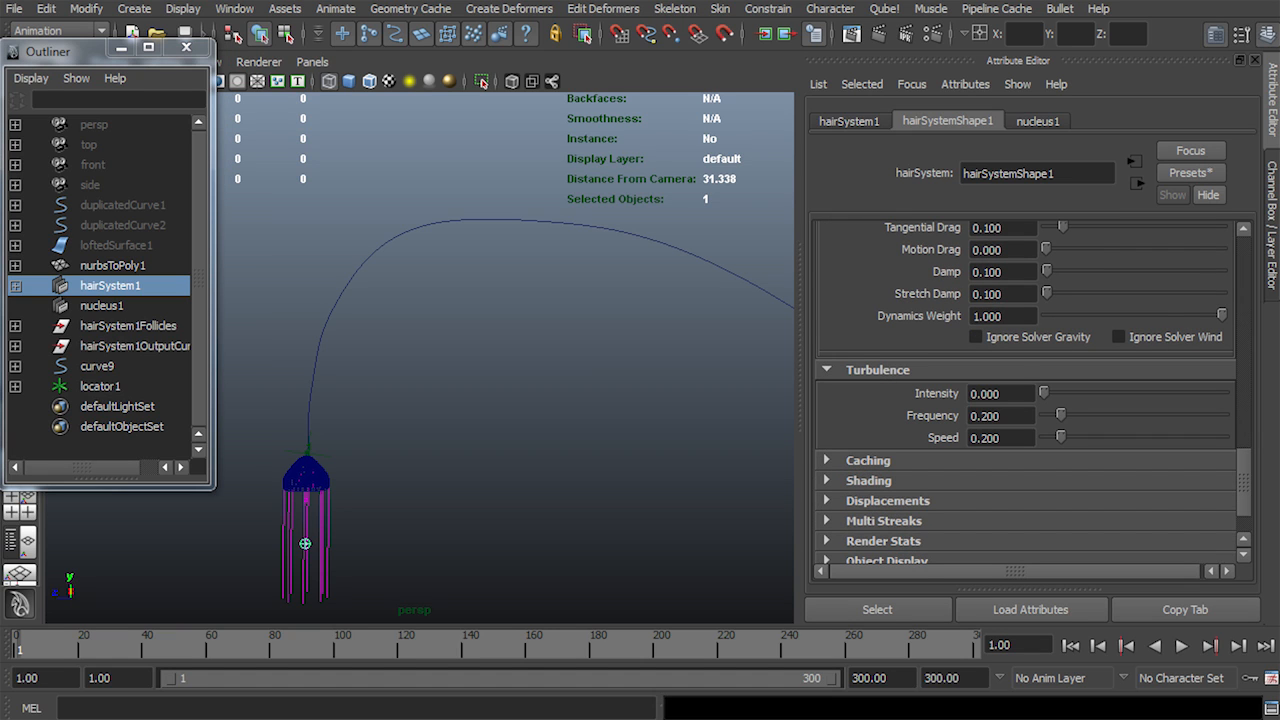
pyautogui.doubleClick(988, 394)
pyautogui.write('0.1')
pyautogui.press('Return')
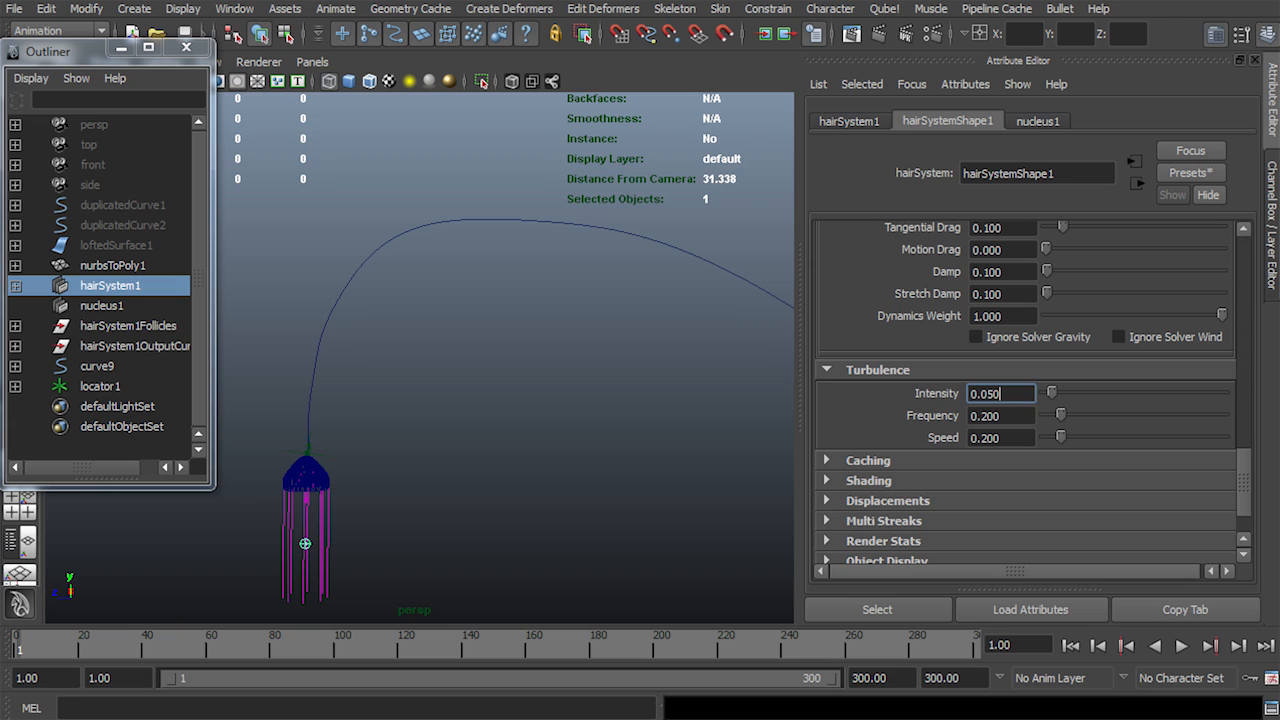
pyautogui.press('Tab')
pyautogui.write('2')
pyautogui.press('Return')
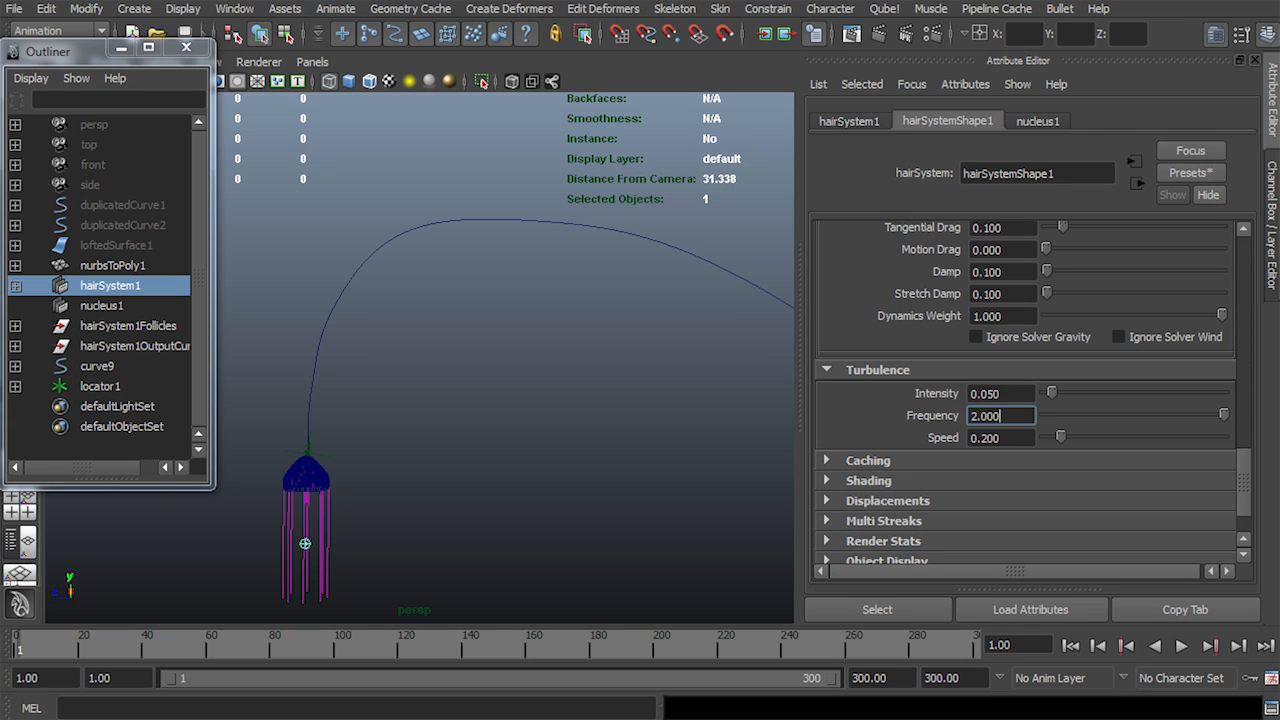
# Play the turbulent tentacle simulation to about frame 170 and return to frame 1
pyautogui.hotkey('ctrl', 'a')
pyautogui.hotkey('alt', 'v')
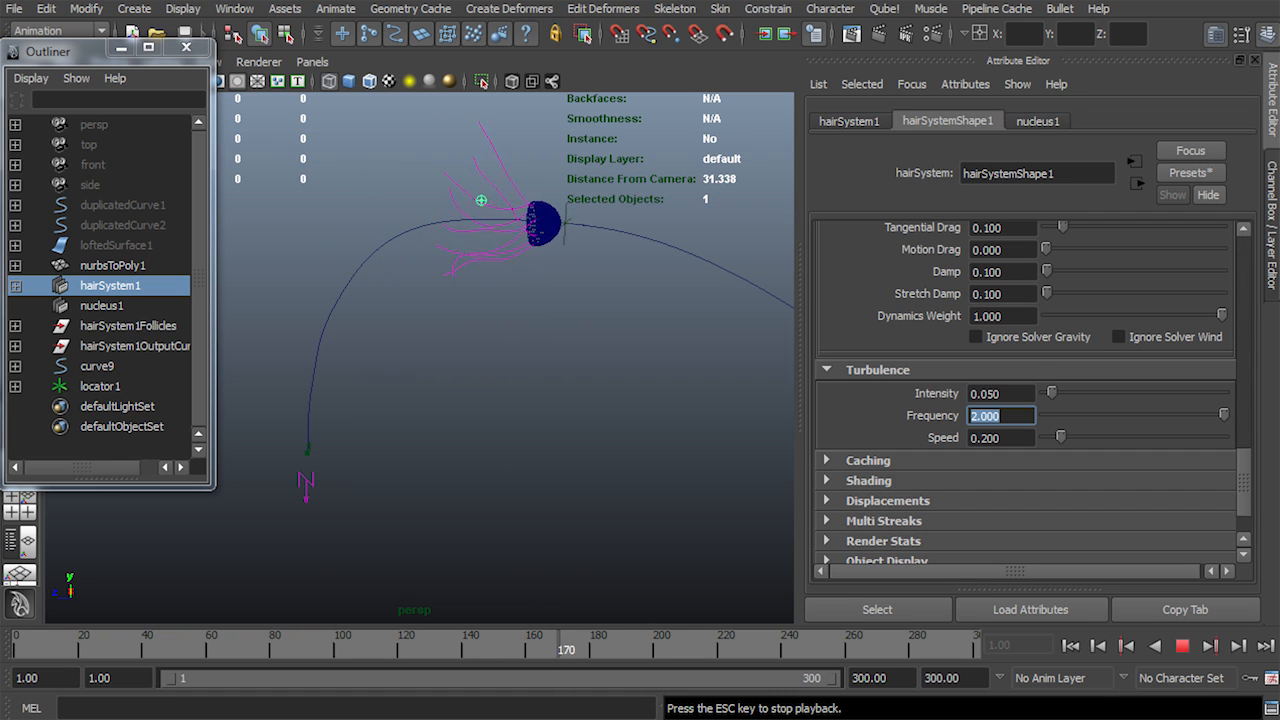
pyautogui.press('Escape')
pyautogui.hotkey('alt', 'shift', 'v')
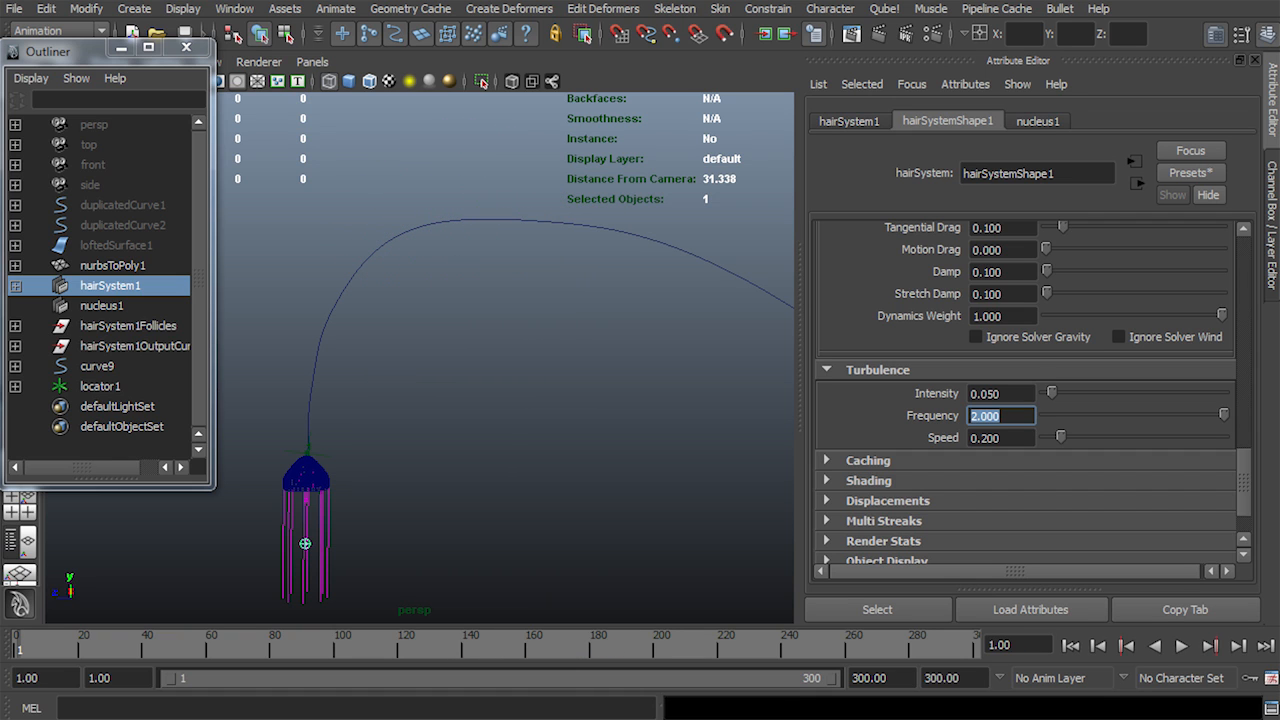
# Set hairSystem1's Drag force to 1 and its Turbulence Frequency to 0.1, keeping the timeline at frame 1
pyautogui.scroll(2, 1025, 390)
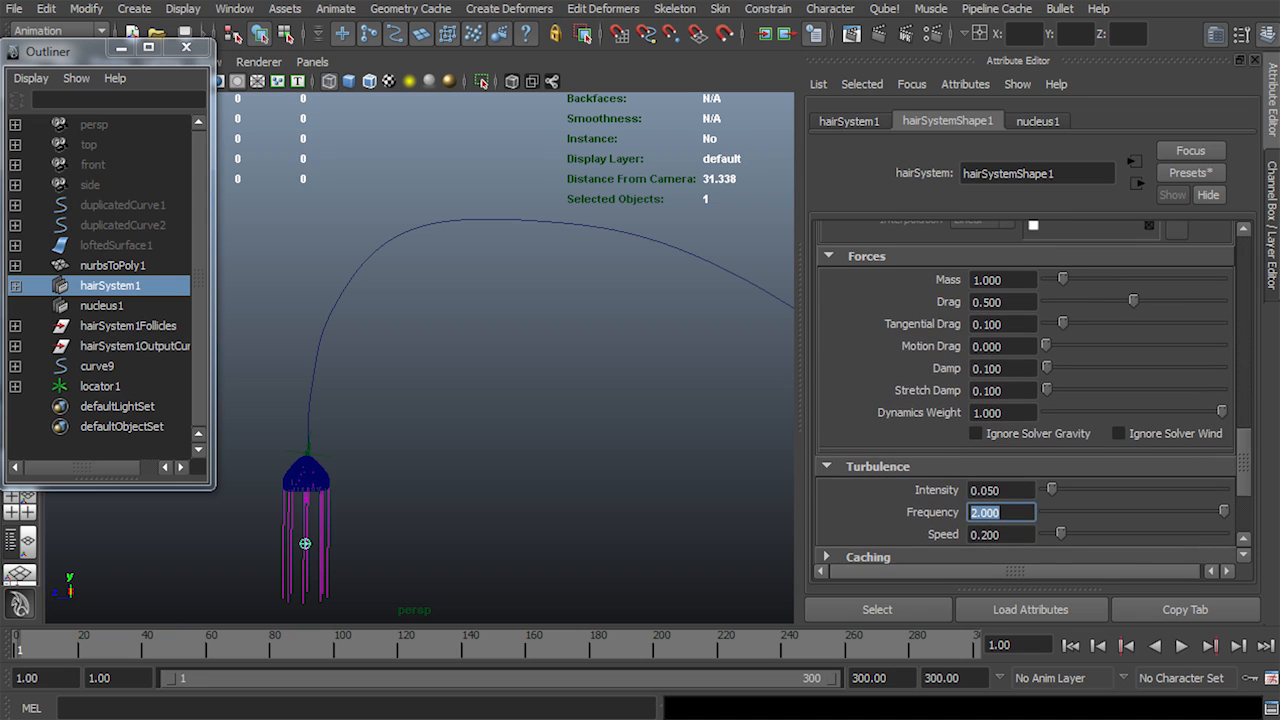
pyautogui.press('Right')
pyautogui.doubleClick(1002, 302)
pyautogui.write('1')
pyautogui.press('Return')
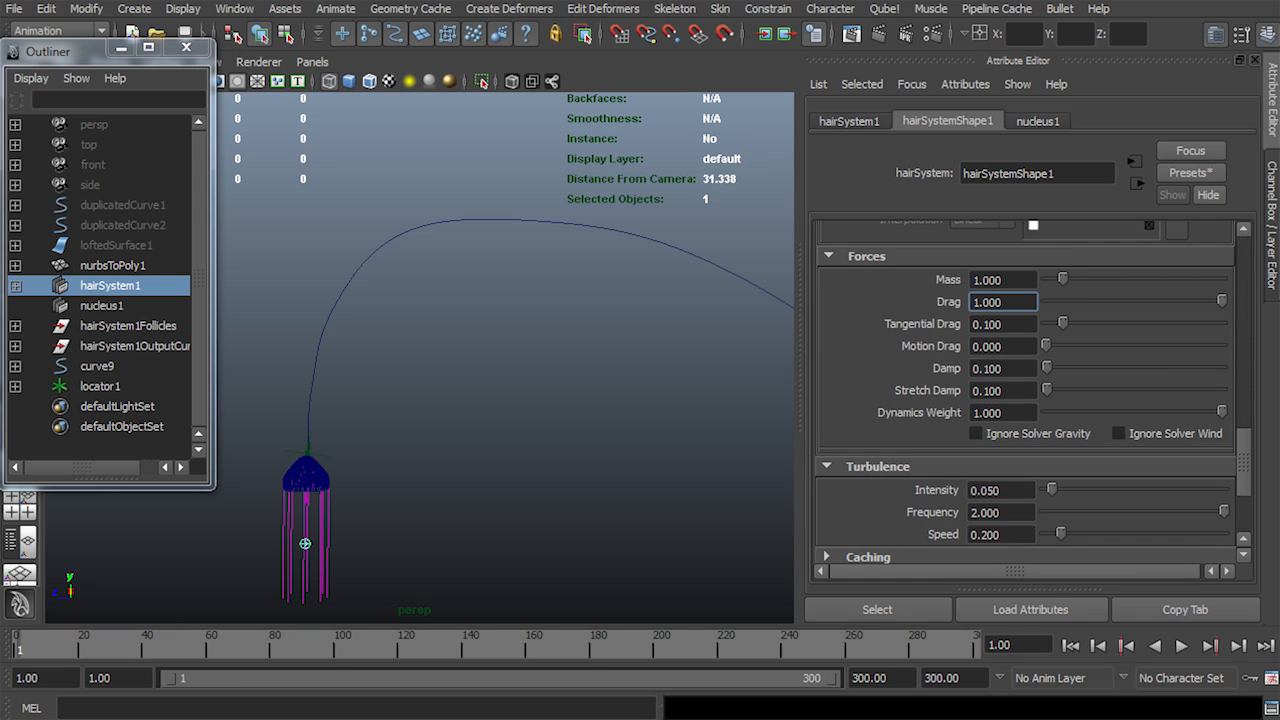
pyautogui.doubleClick(1000, 512)
pyautogui.write('.1')
pyautogui.press('Return')
pyautogui.click(1070, 646)
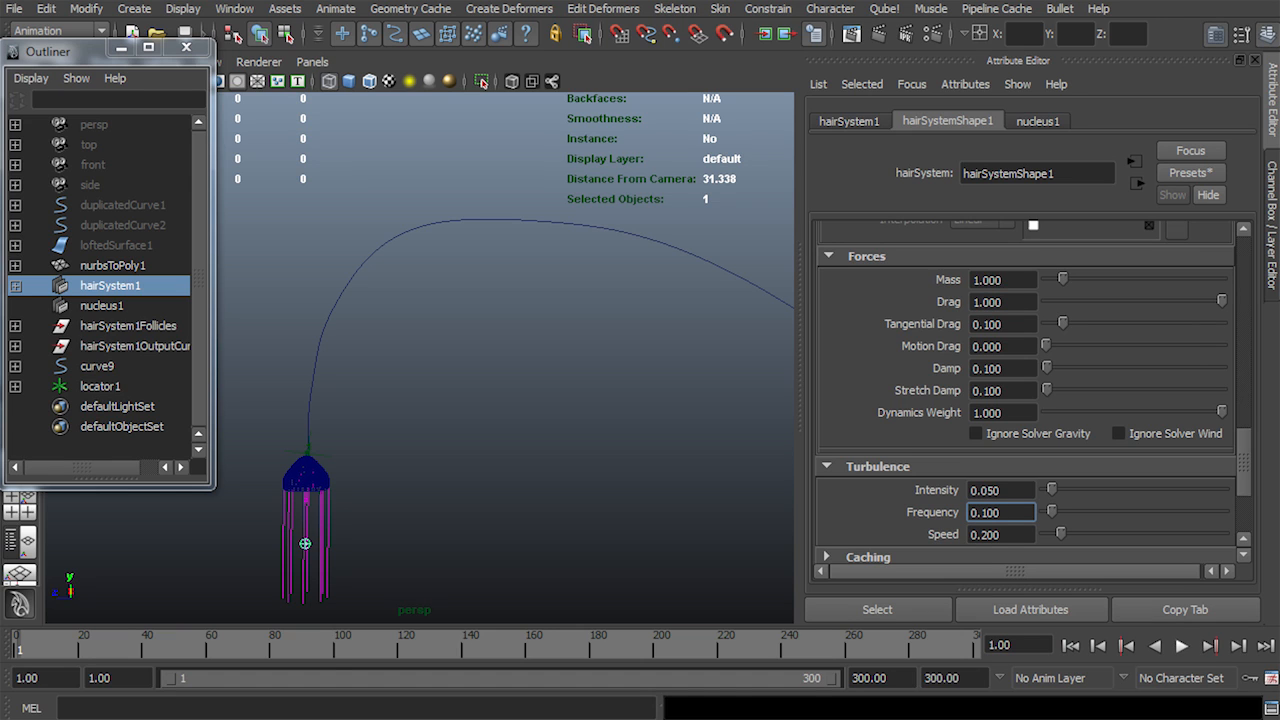
# Play the tentacle simulation to about frame 124 and again to about frame 30, returning to frame 1 each time
pyautogui.hotkey('alt', 'v')
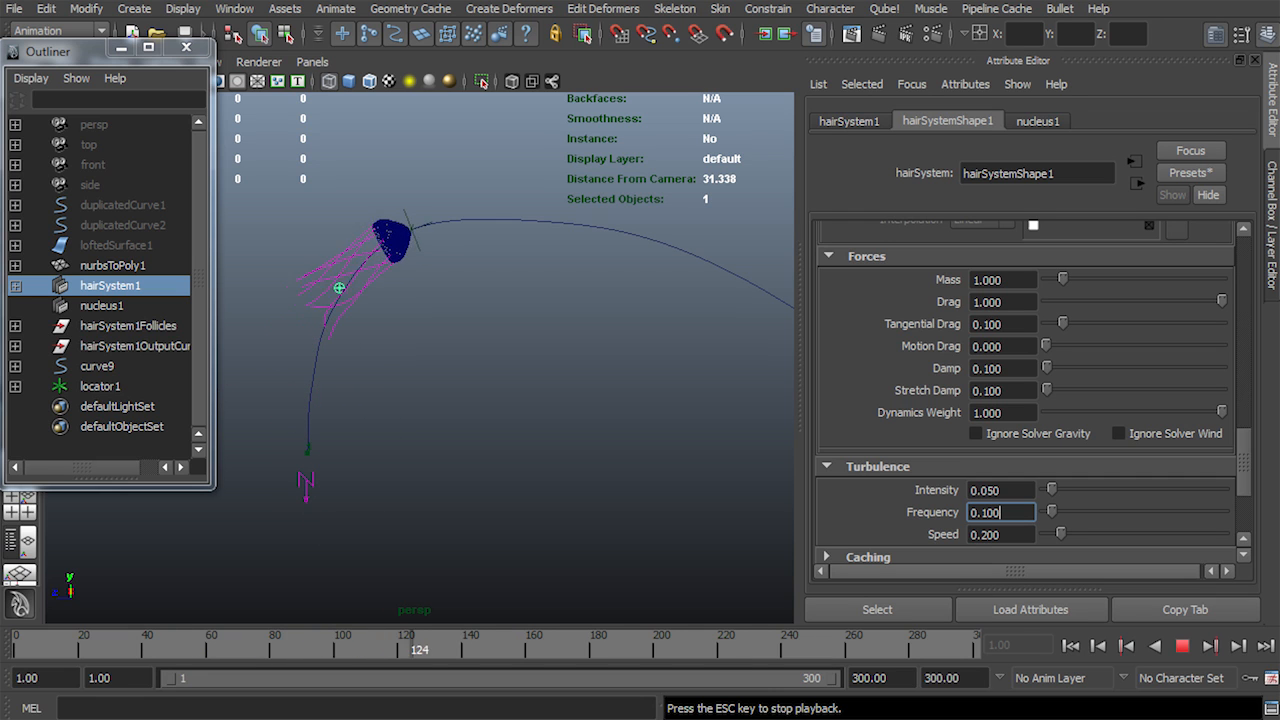
pyautogui.press('Escape')
pyautogui.hotkey('shift', 'alt', 'v')
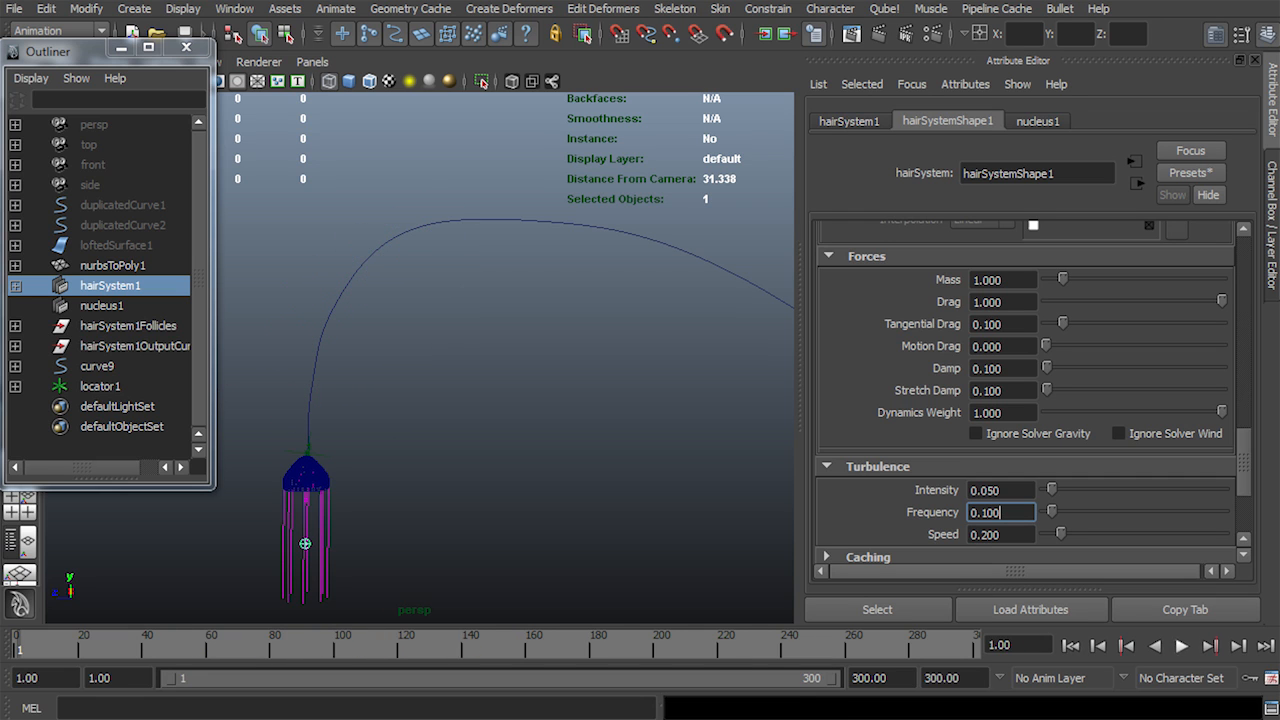
pyautogui.hotkey('alt', 'v')
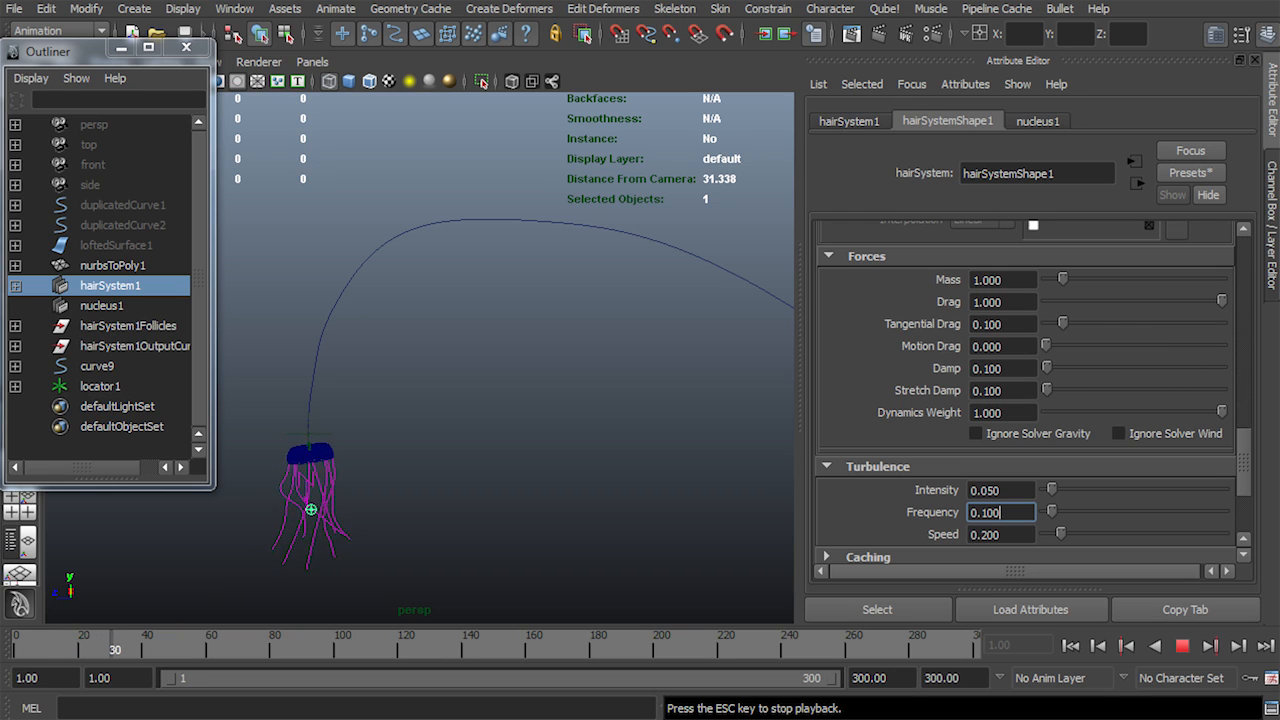
pyautogui.press('Escape')
pyautogui.hotkey('shift', 'alt', 'v')
# Set hairSystem1's Turbulence Frequency to 5 and play the simulation to about frame 132
pyautogui.write('5')
pyautogui.press('Return')
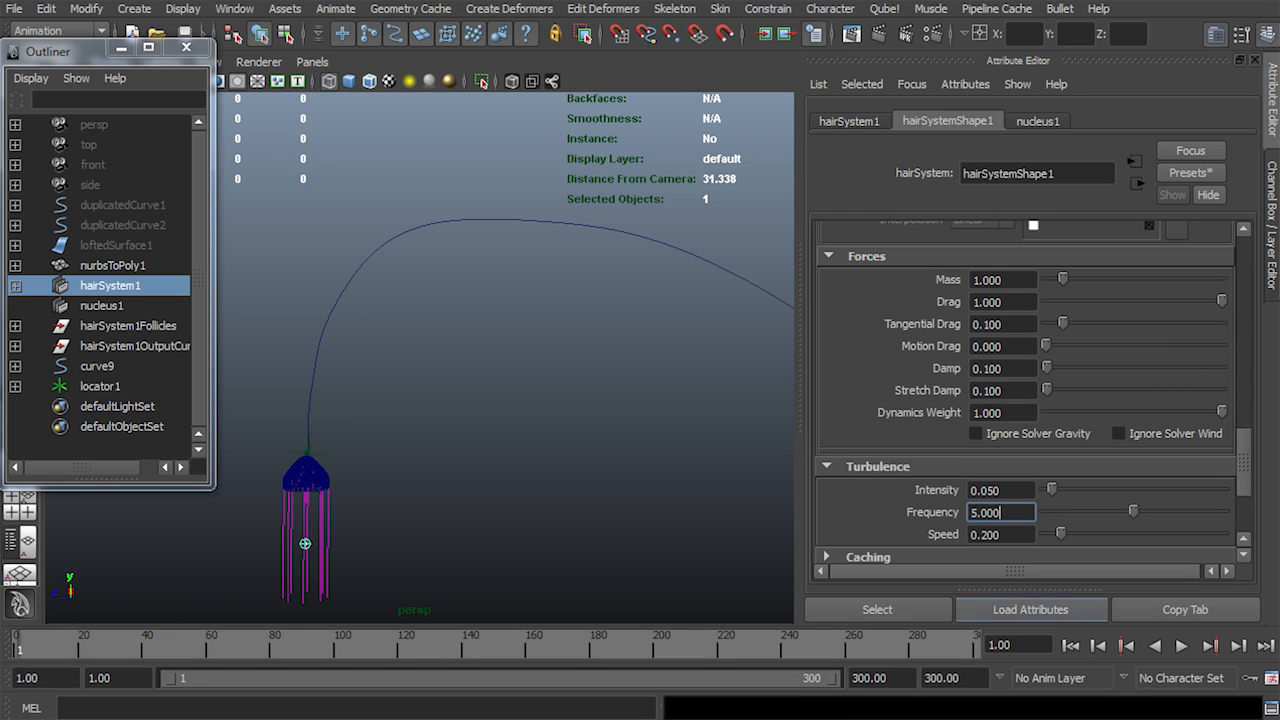
pyautogui.hotkey('alt', 'v')
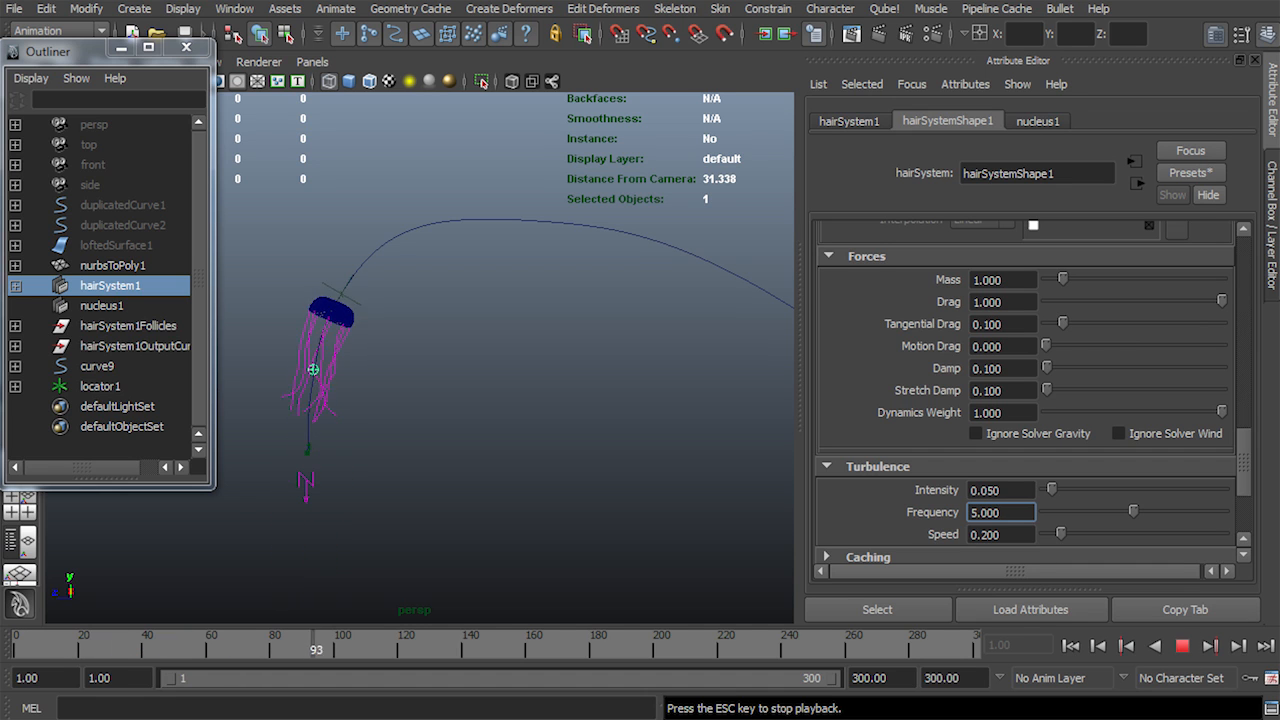
pyautogui.press('Escape')
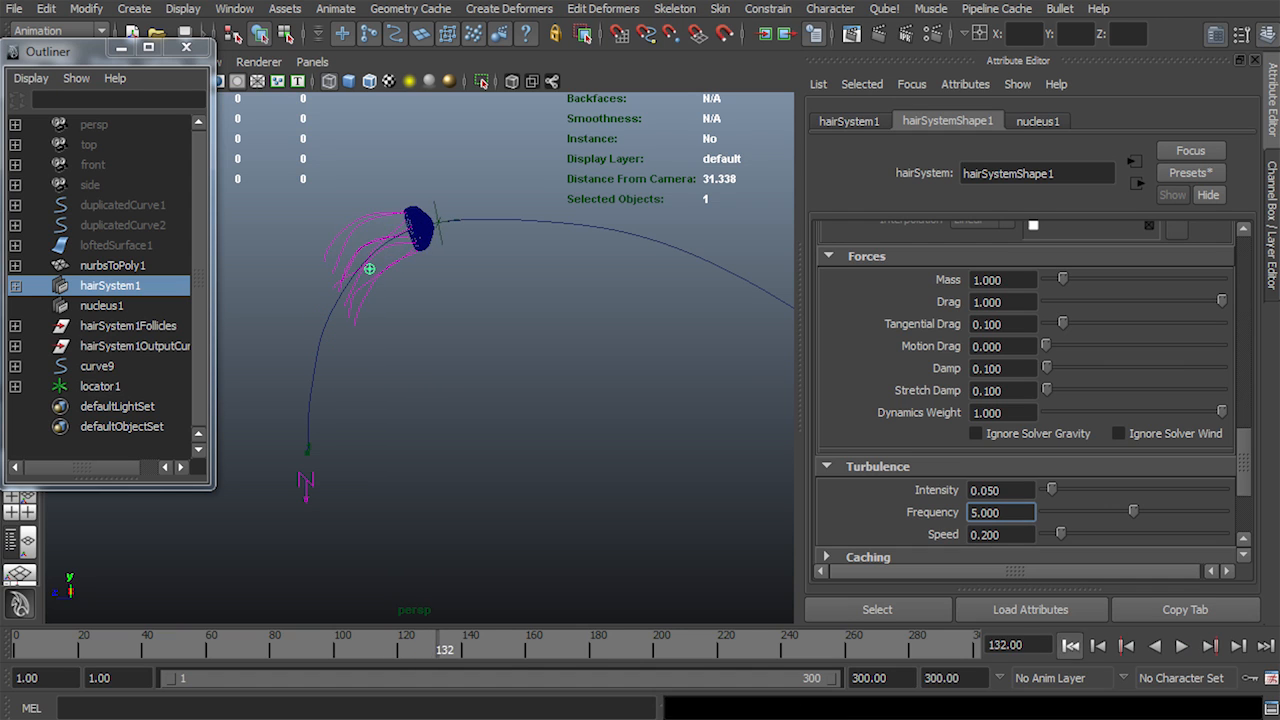
# Return to frame 1 and set hairSystem1's Turbulence Frequency to 3 and Intensity to 0.07
pyautogui.click(1070, 646)
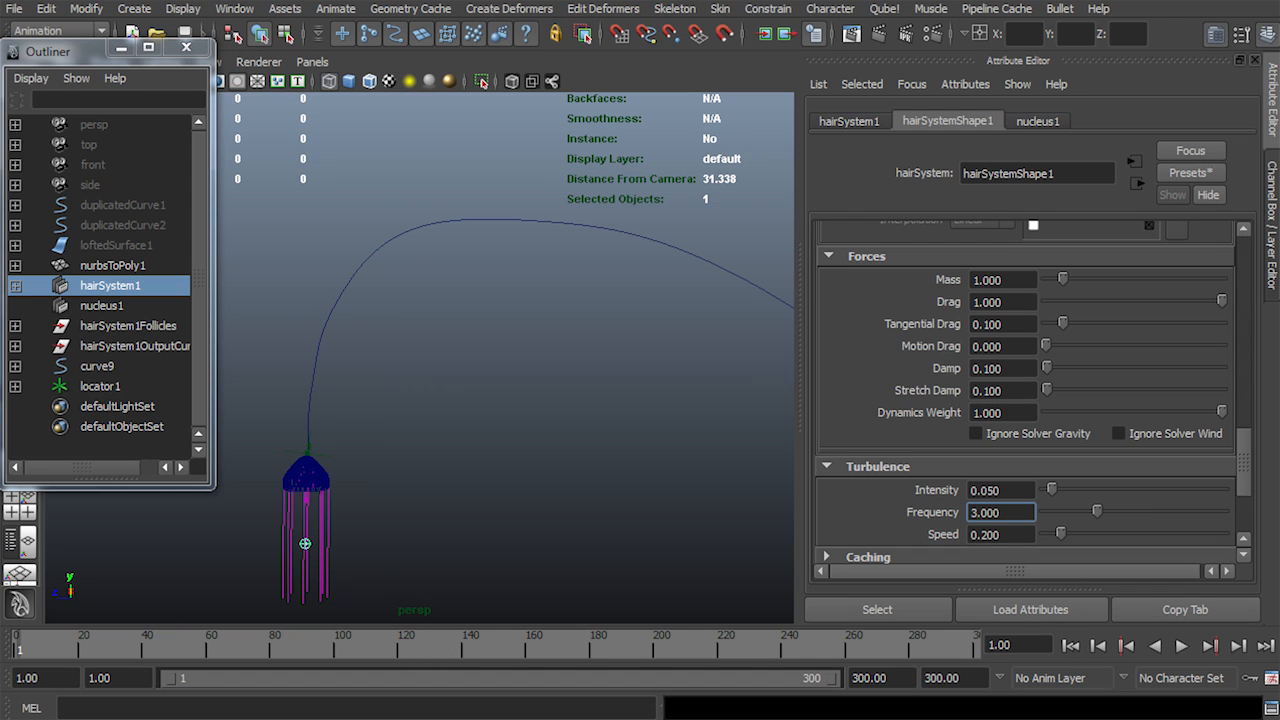
pyautogui.moveTo(1004, 490); pyautogui.dragTo(987, 491)
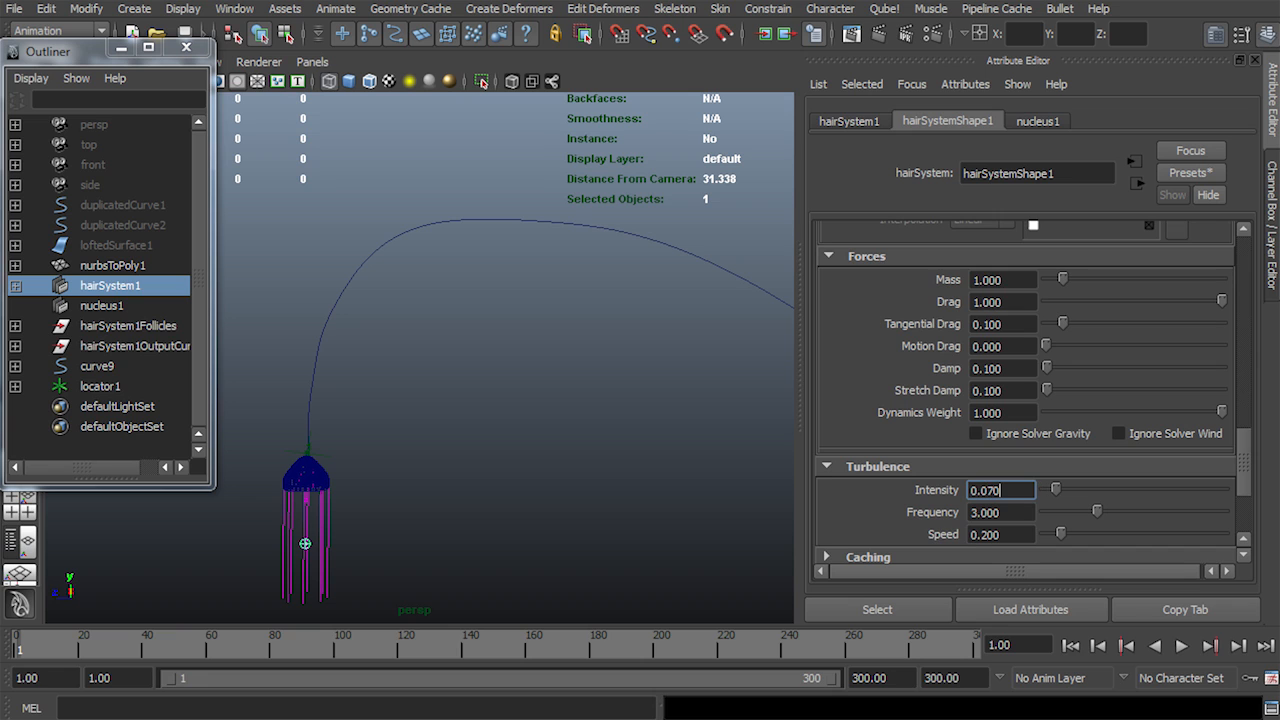
# Playblast the jellyfish animation to about frame 208, close the preview, and return to frame 1
pyautogui.rightClick(915, 645)
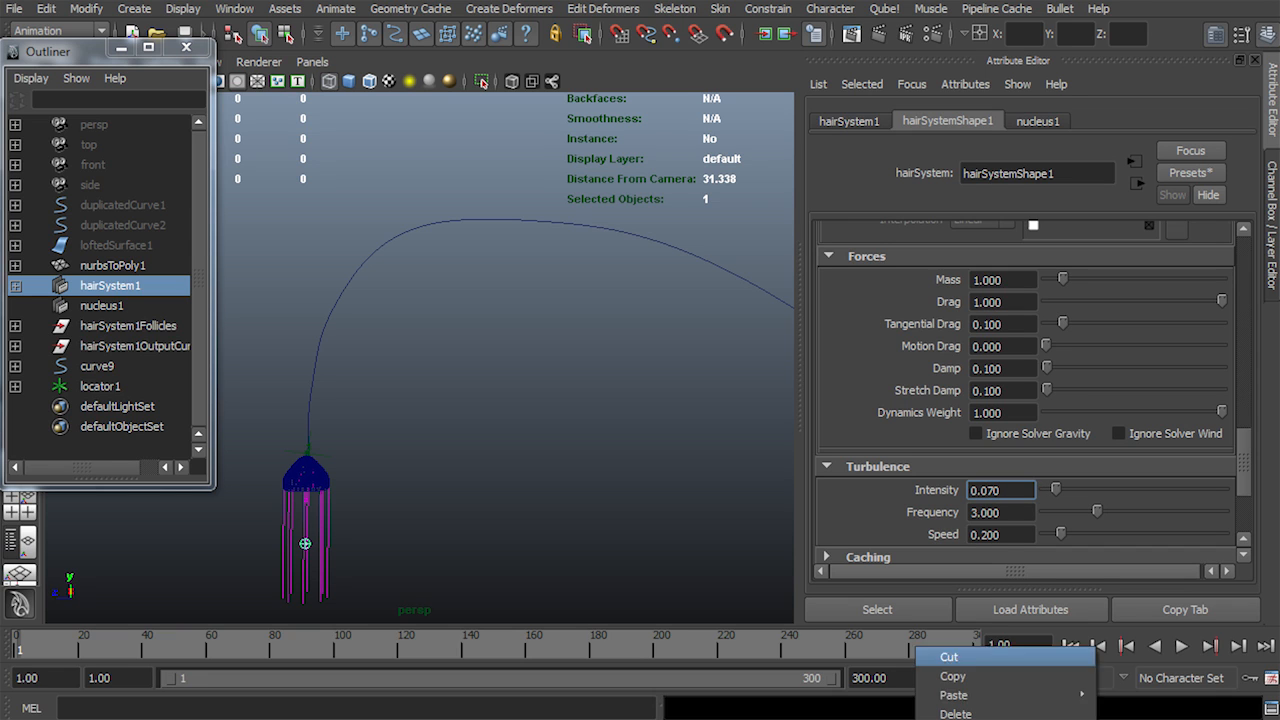
pyautogui.click(960, 718)
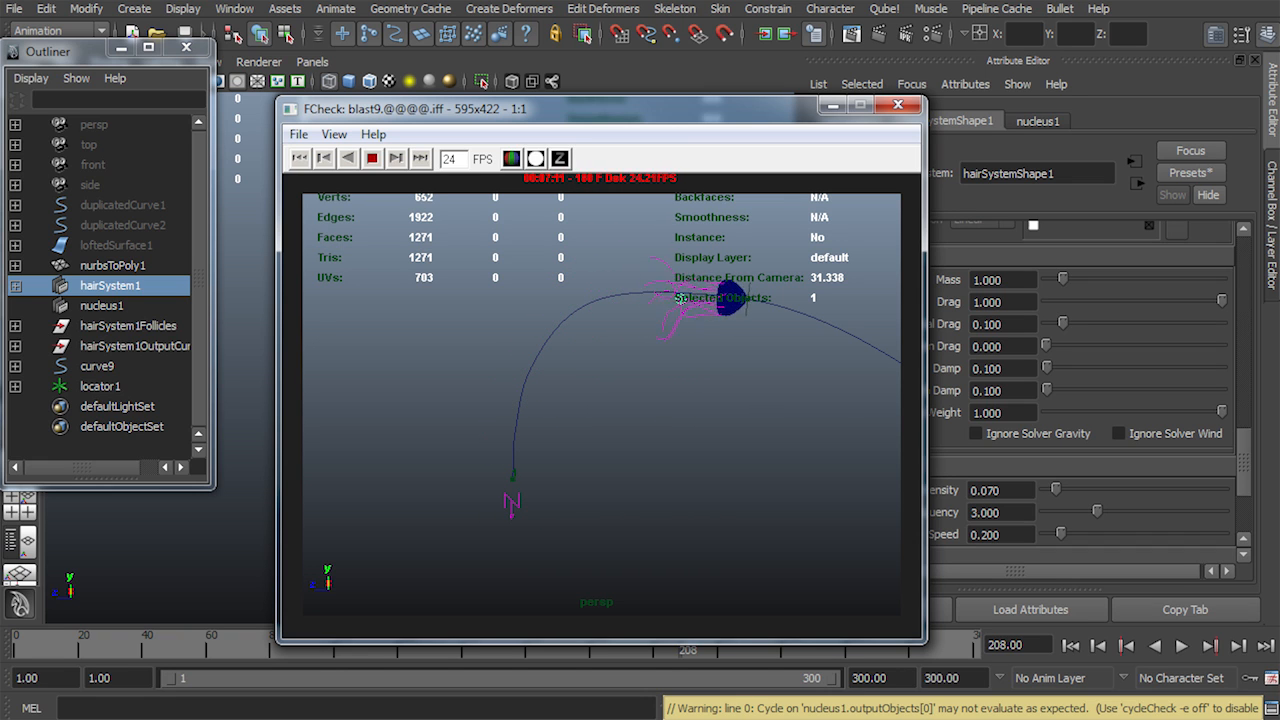
pyautogui.click(897, 105)
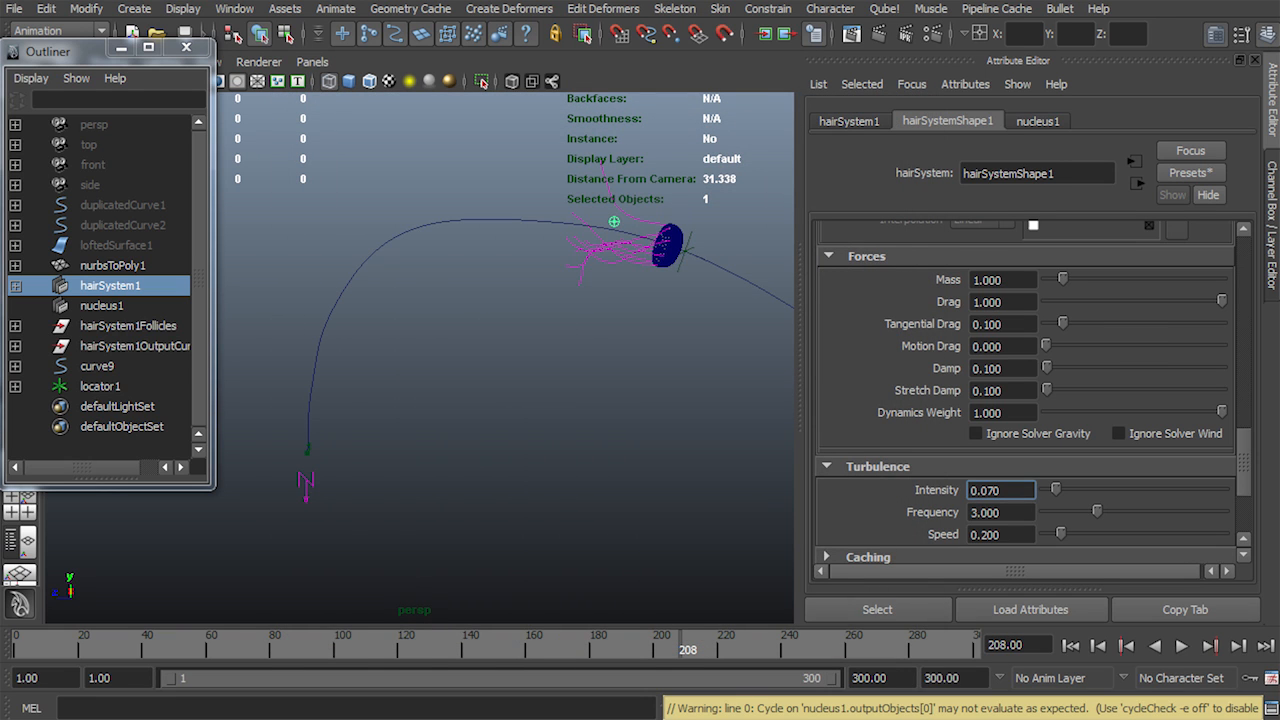
pyautogui.press('Return')
pyautogui.hotkey('alt', 'shift', 'v')
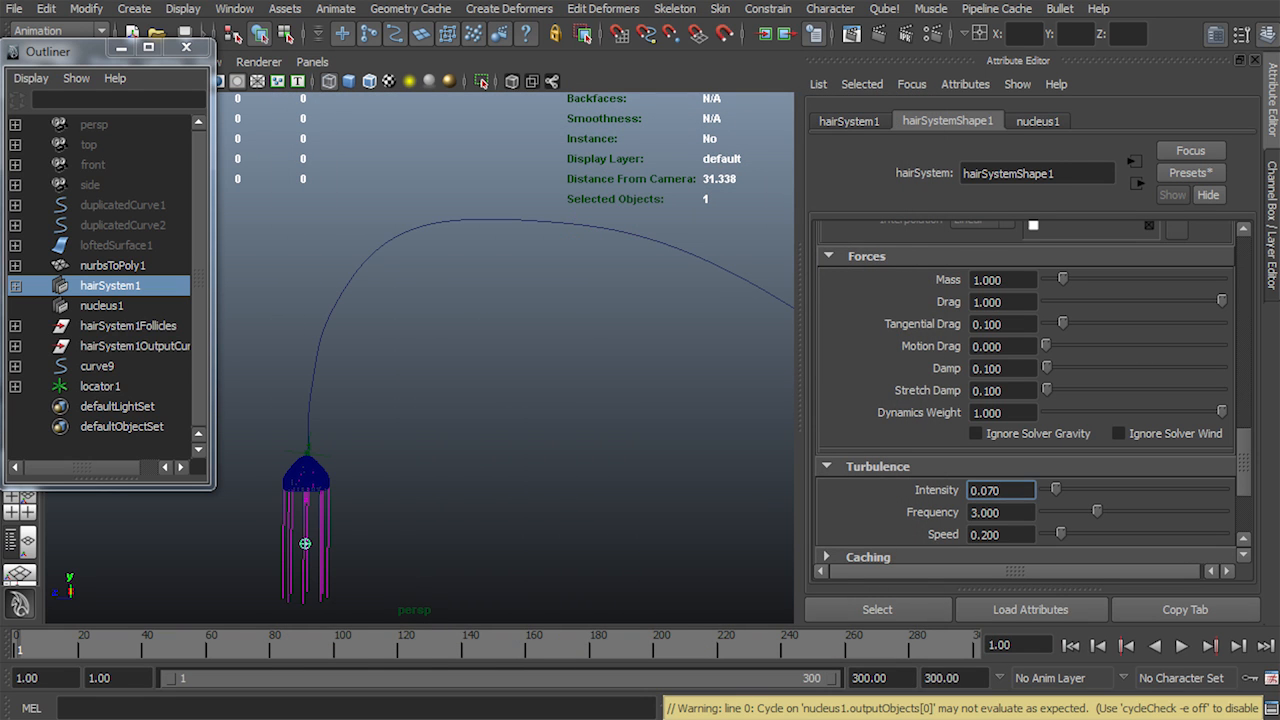
# Select locator1's motionPath1 node and show its U Value animation curve in the Graph Editor
pyautogui.click(309, 447)
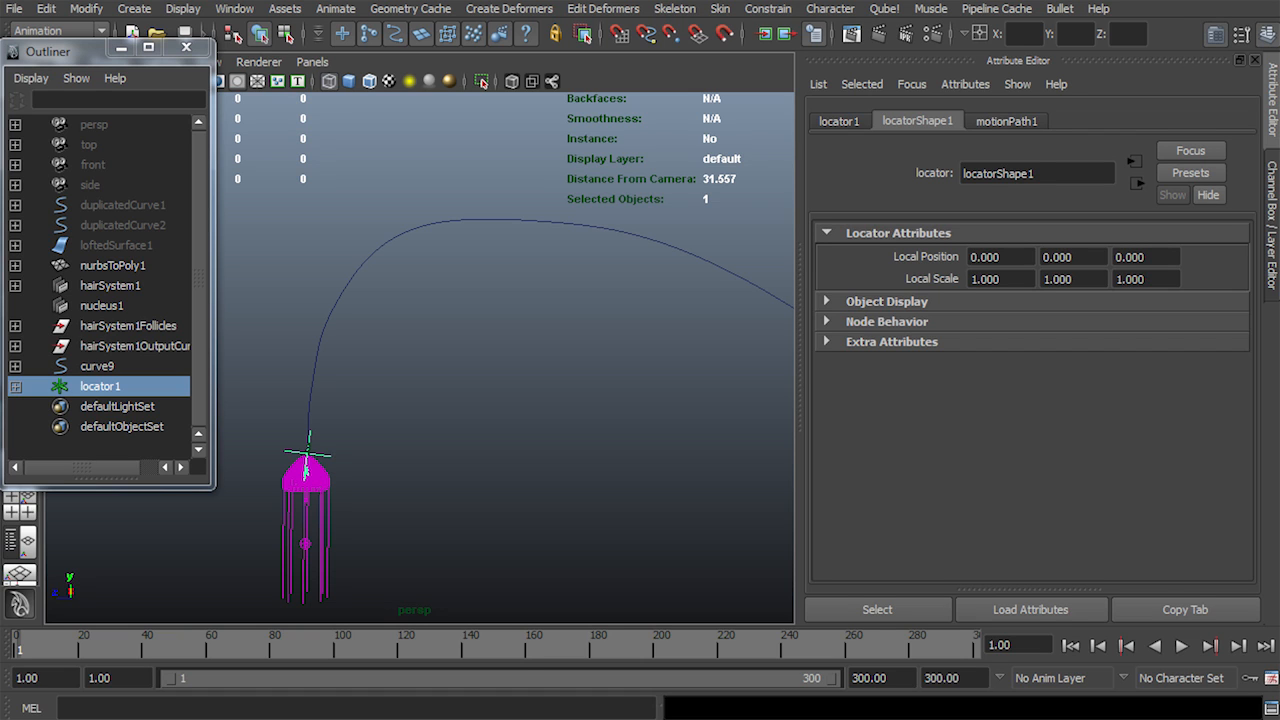
pyautogui.click(1006, 121)
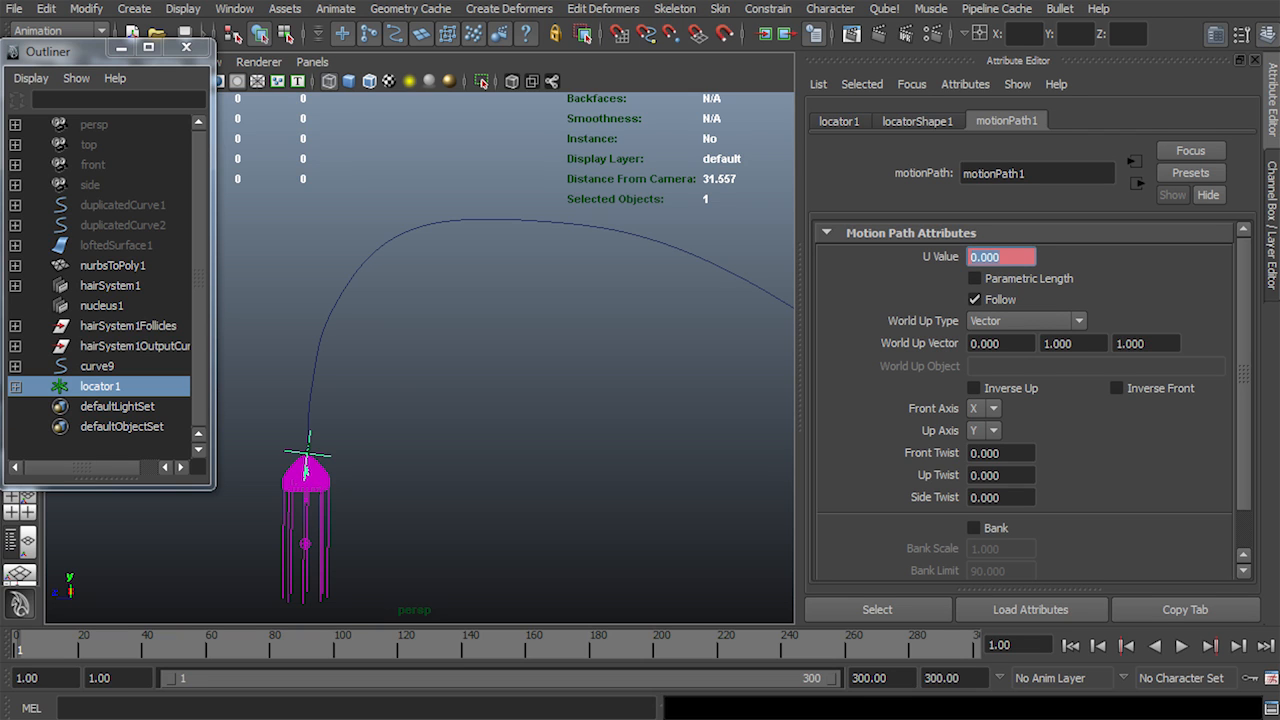
pyautogui.moveTo(17, 643)
pyautogui.mouseDown()
pyautogui.moveTo(976, 643)
pyautogui.moveTo(17, 643)
pyautogui.mouseUp()
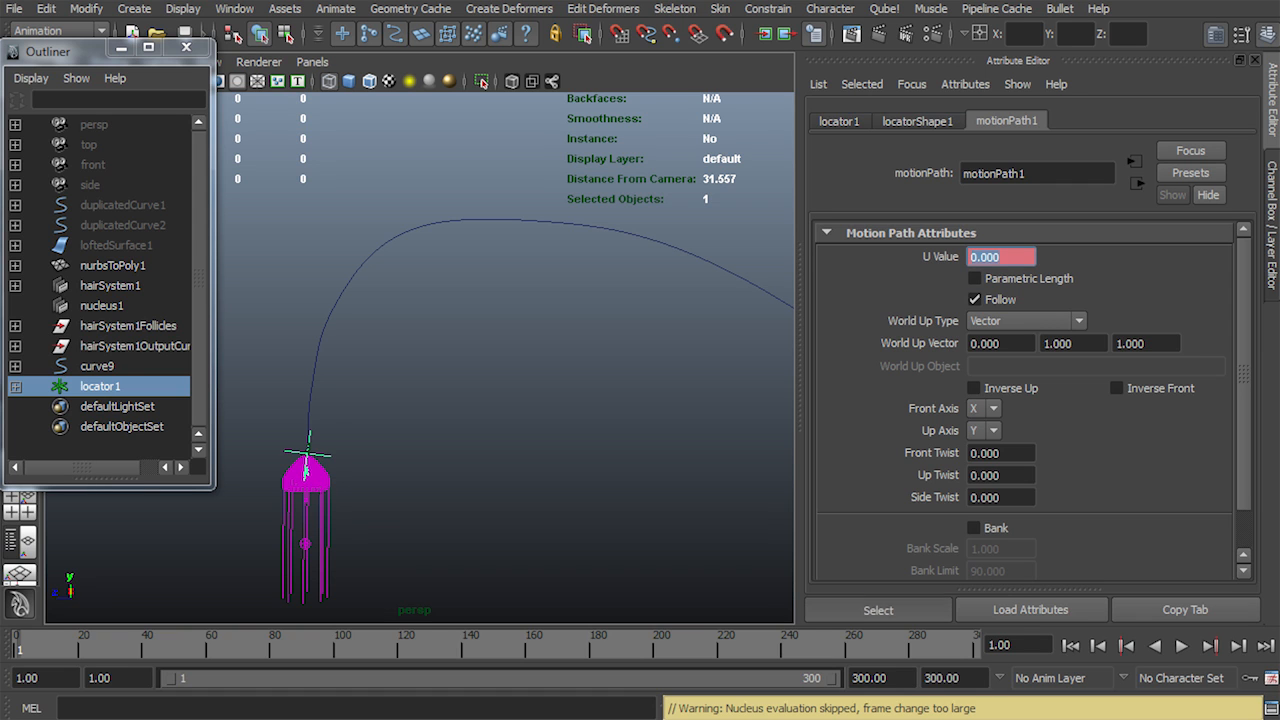
pyautogui.click(877, 609)
pyautogui.click(234, 8)
pyautogui.moveTo(300, 47)
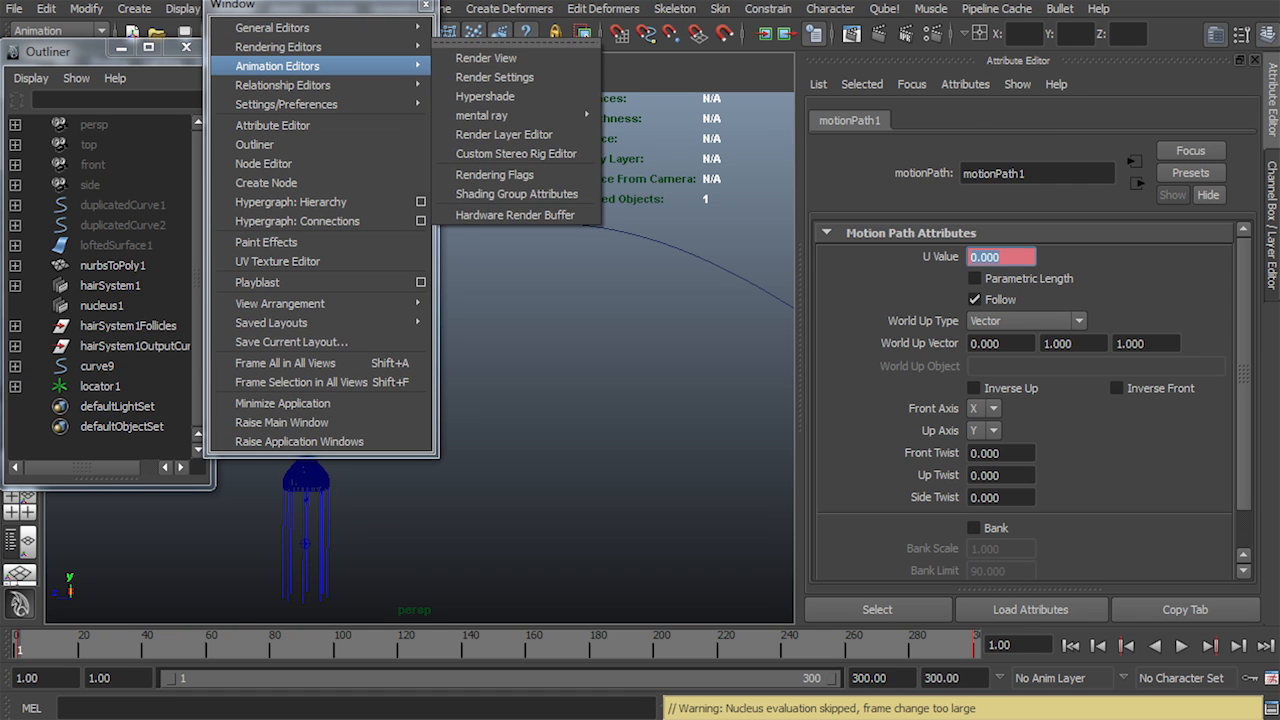
pyautogui.click(486, 76)
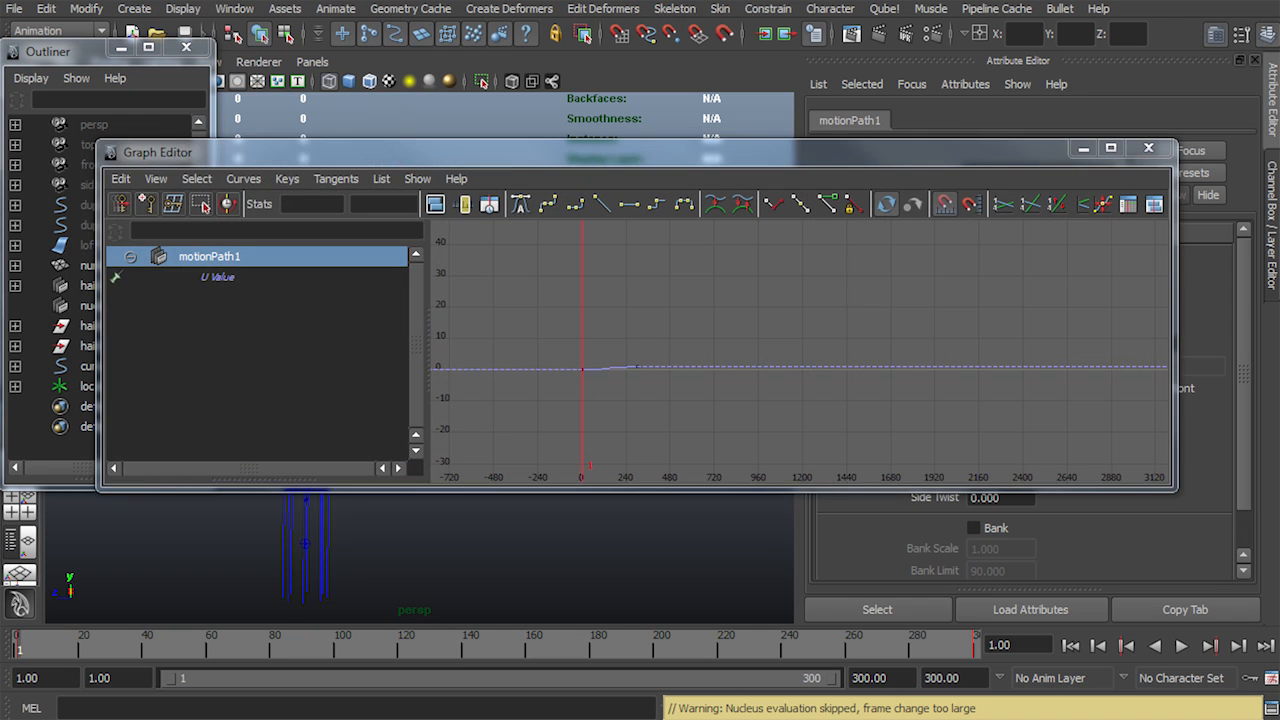
pyautogui.press('f')
pyautogui.scroll(-5, 800, 351)
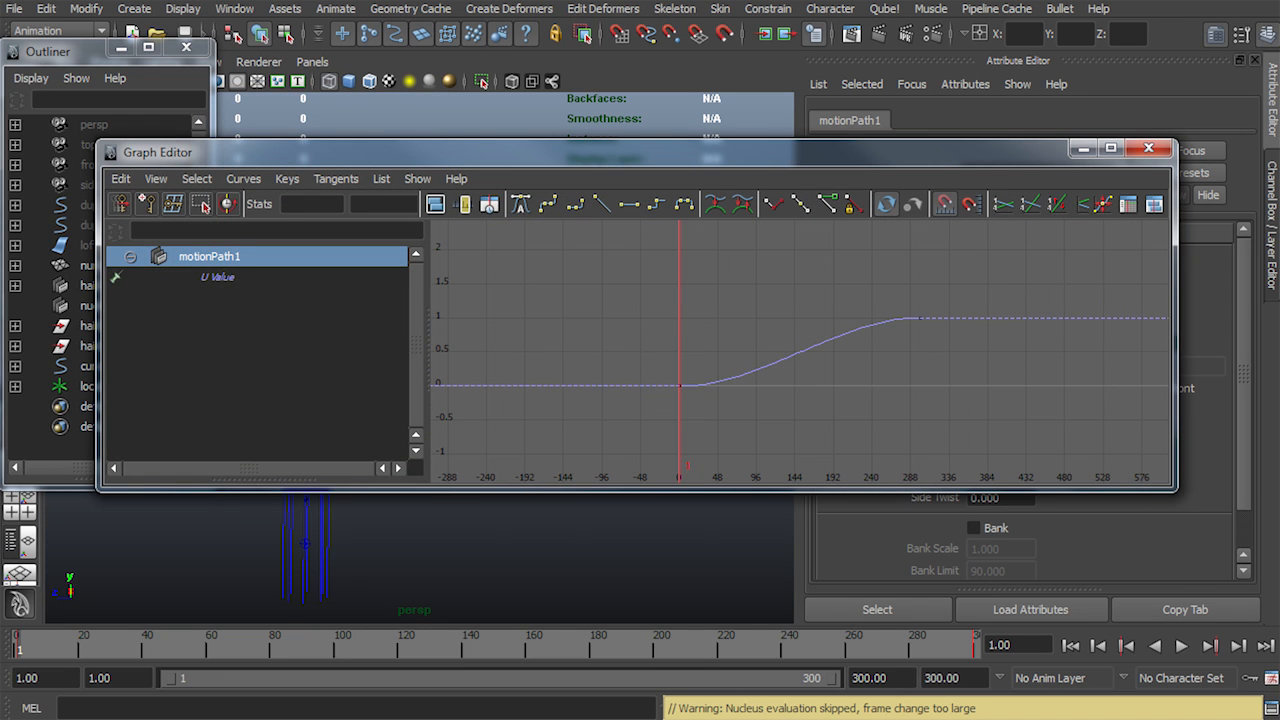
# Move the last U Value key of motionPath1 to frame 600 and close the Graph Editor
pyautogui.click(680, 386)
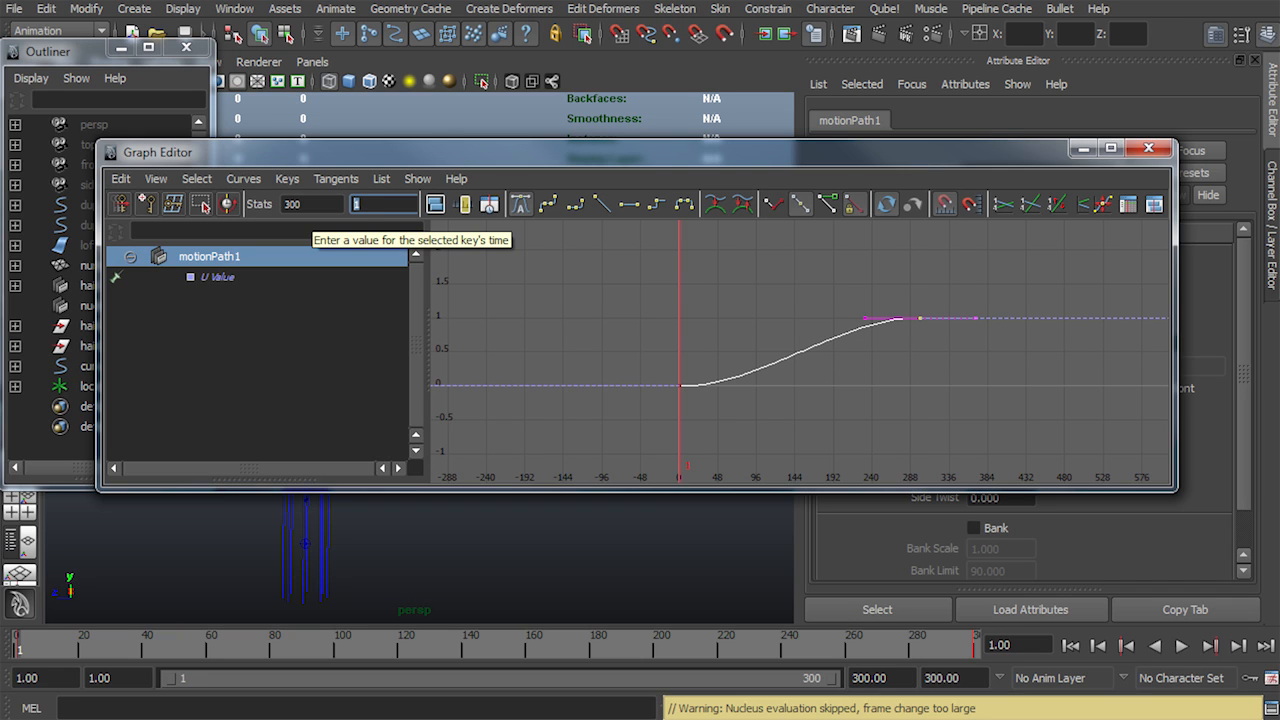
pyautogui.click(304, 204)
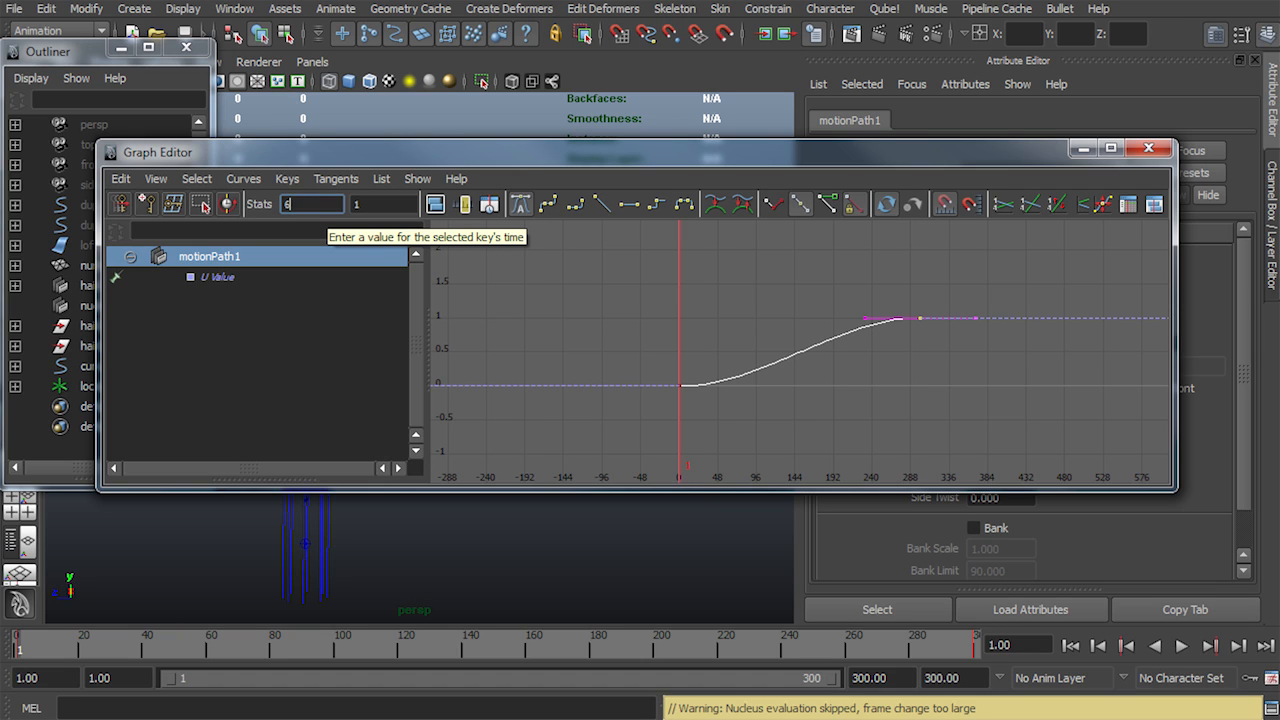
pyautogui.write('600')
pyautogui.press('Return')
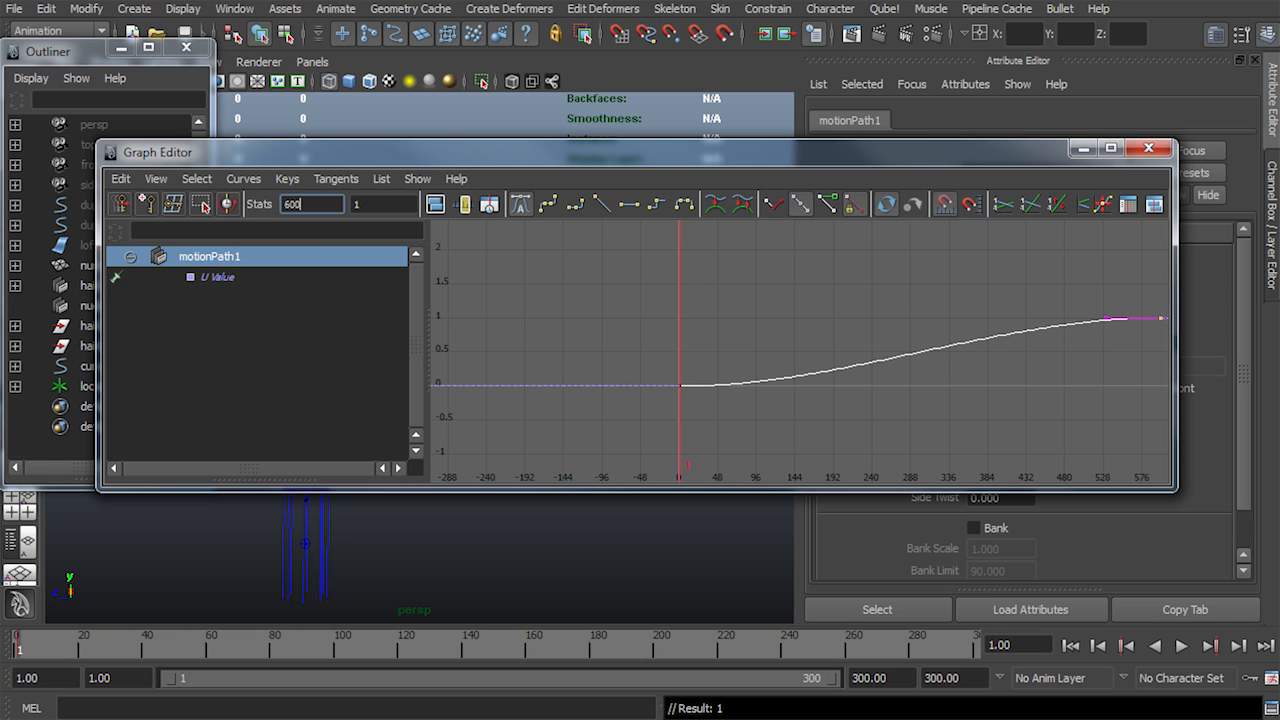
pyautogui.click(1148, 148)
# Playblast the jellyfish's slowed path motion through frame 300, close the preview, and return to frame 1
pyautogui.rightClick(918, 639)
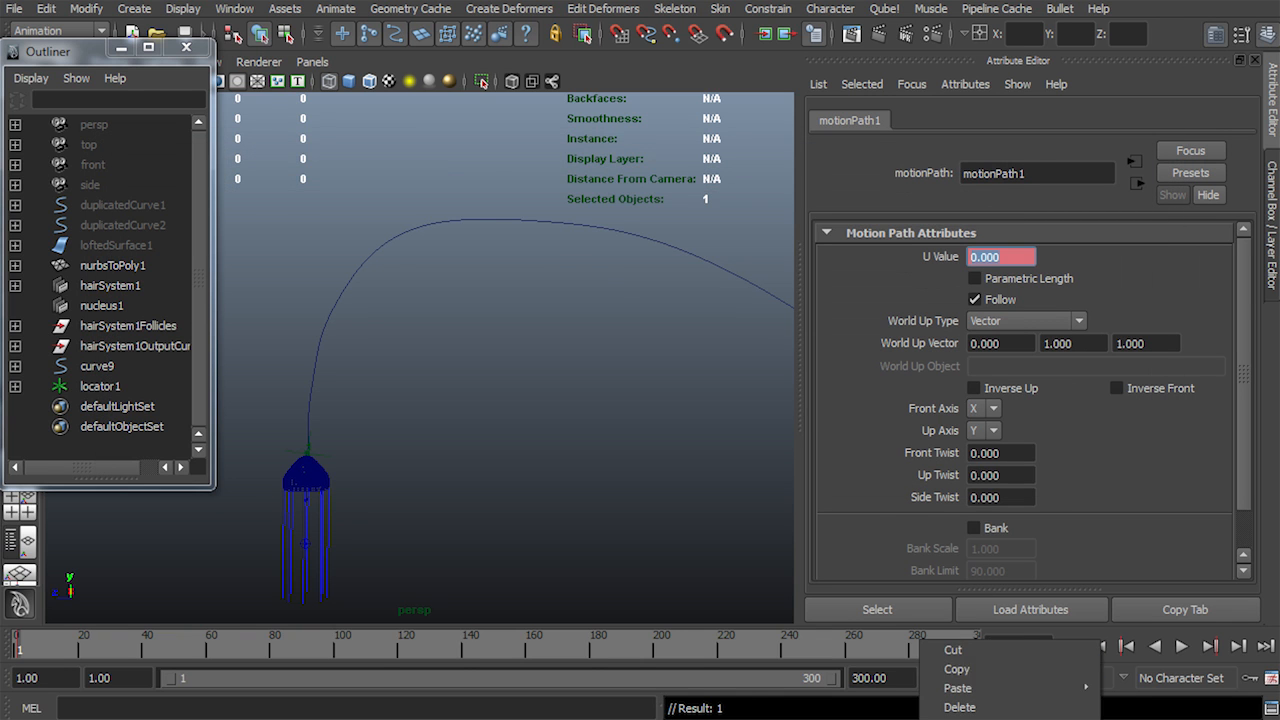
pyautogui.click(965, 718)
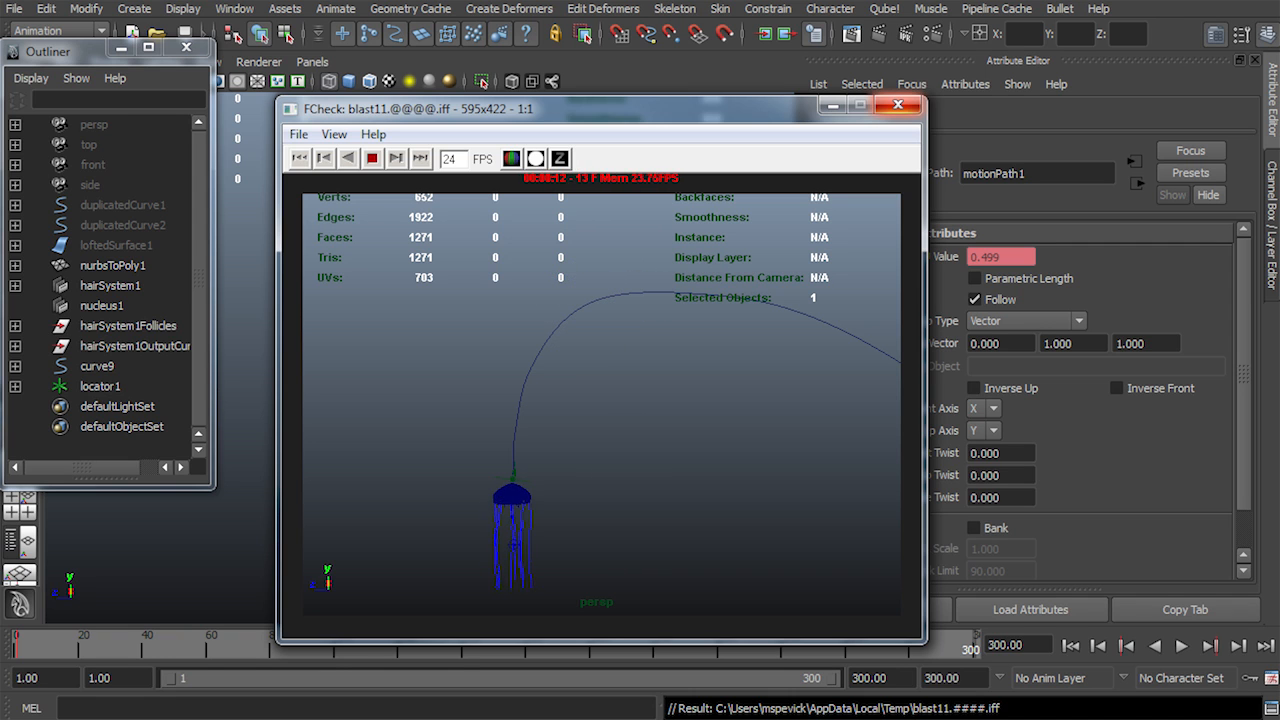
pyautogui.click(897, 105)
pyautogui.click(1070, 645)
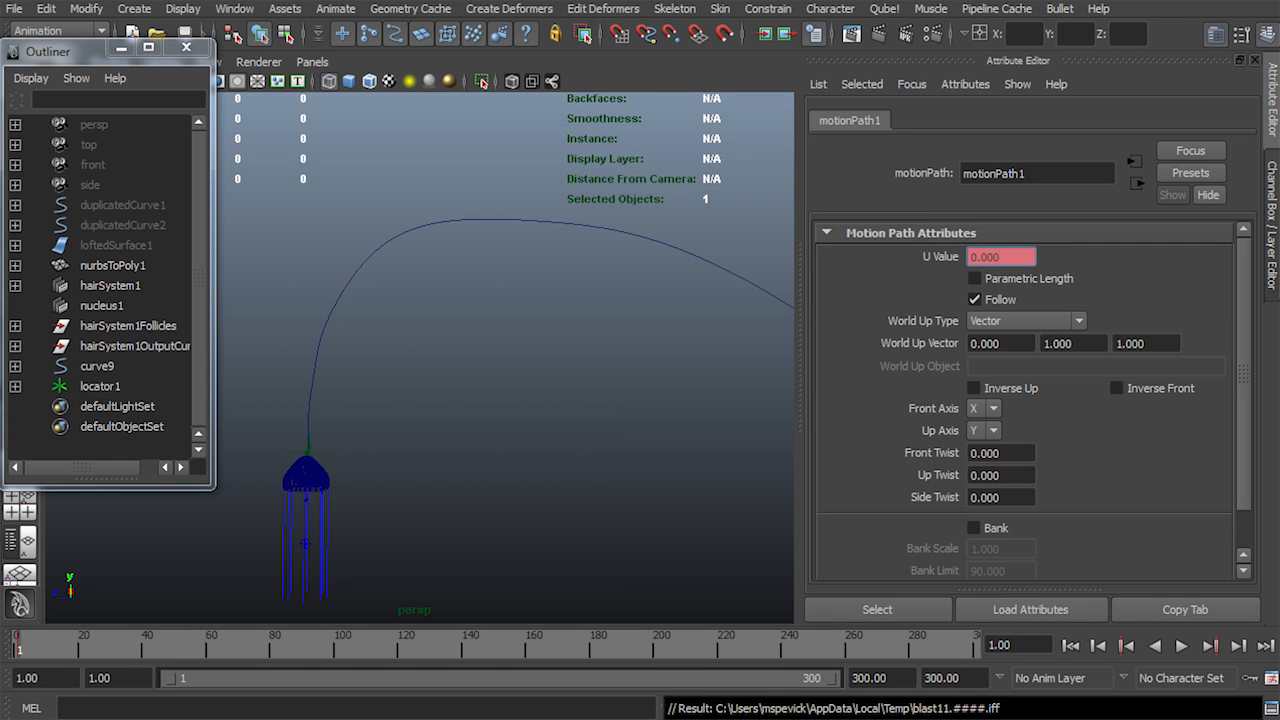
# Expand locator1's hierarchy and select the wave1 deformer node belonging to wave1Handle
pyautogui.click(15, 386)
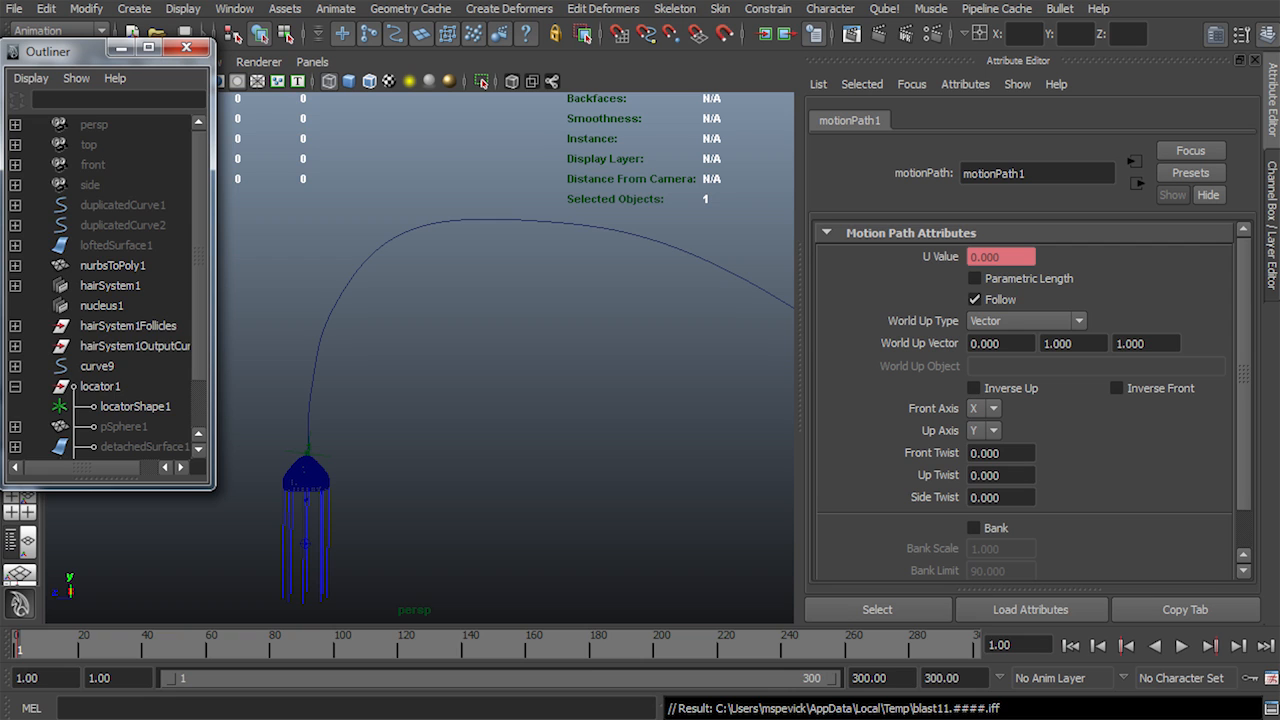
pyautogui.scroll(-1, 107, 290)
pyautogui.click(117, 427)
pyautogui.click(132, 407)
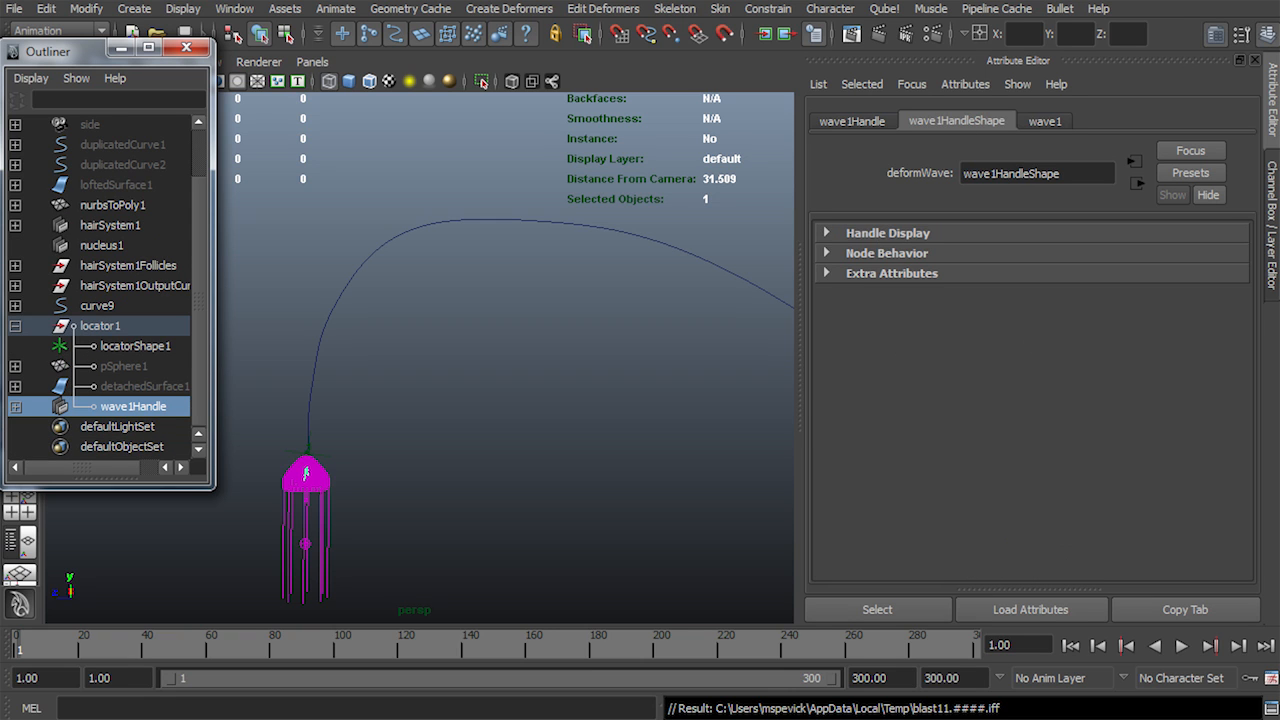
pyautogui.click(1045, 121)
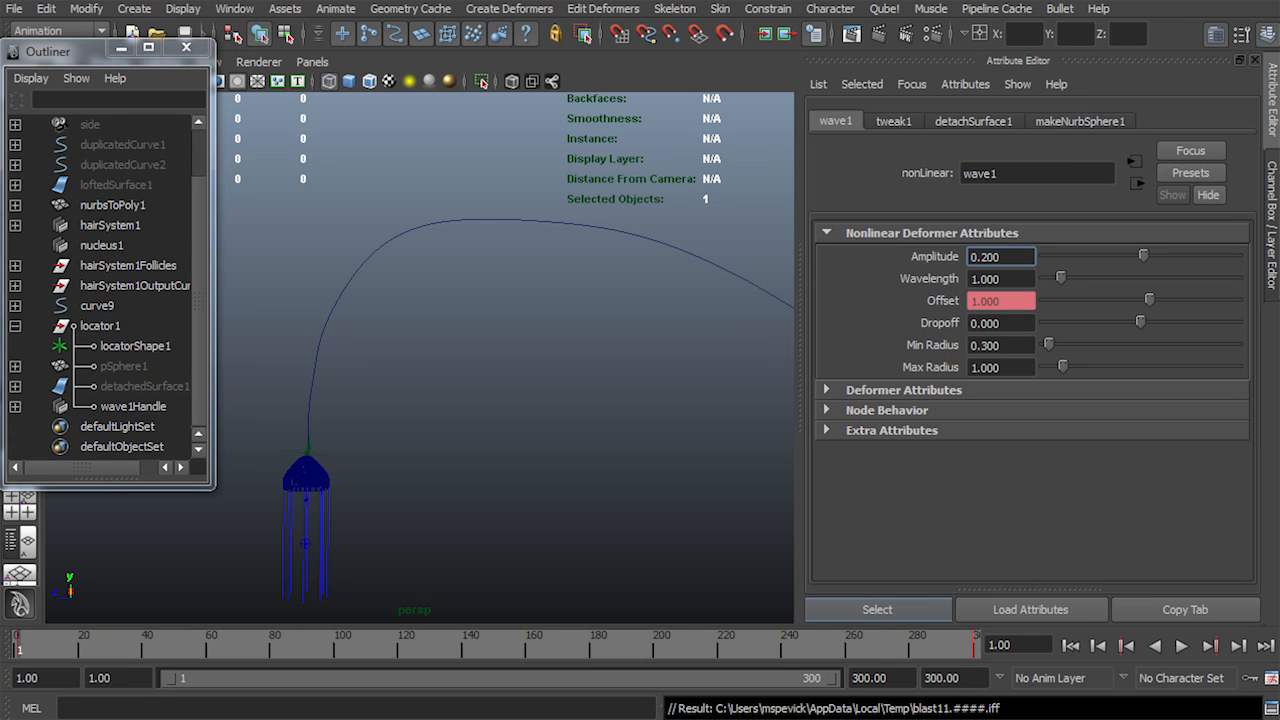
# Open the Graph Editor for wave1 and frame its Offset animation curve
pyautogui.click(234, 9)
pyautogui.moveTo(290, 95)
pyautogui.click(480, 93)
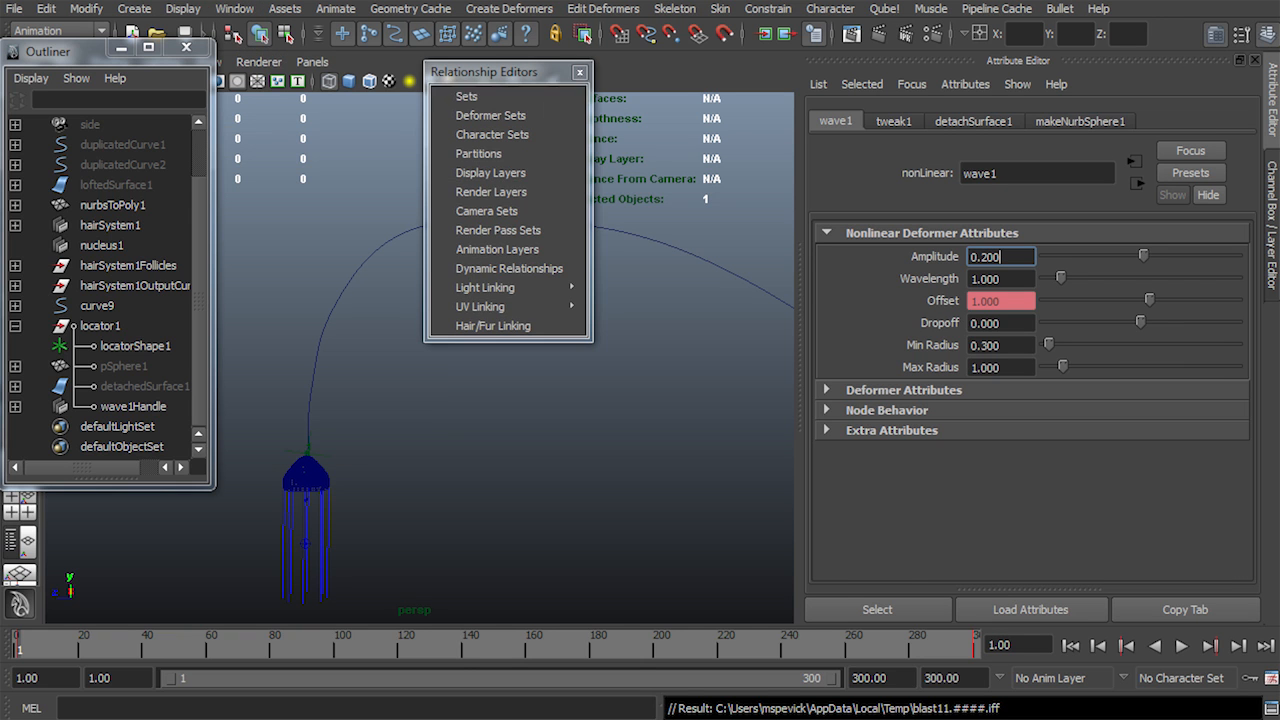
pyautogui.click(580, 72)
pyautogui.click(235, 9)
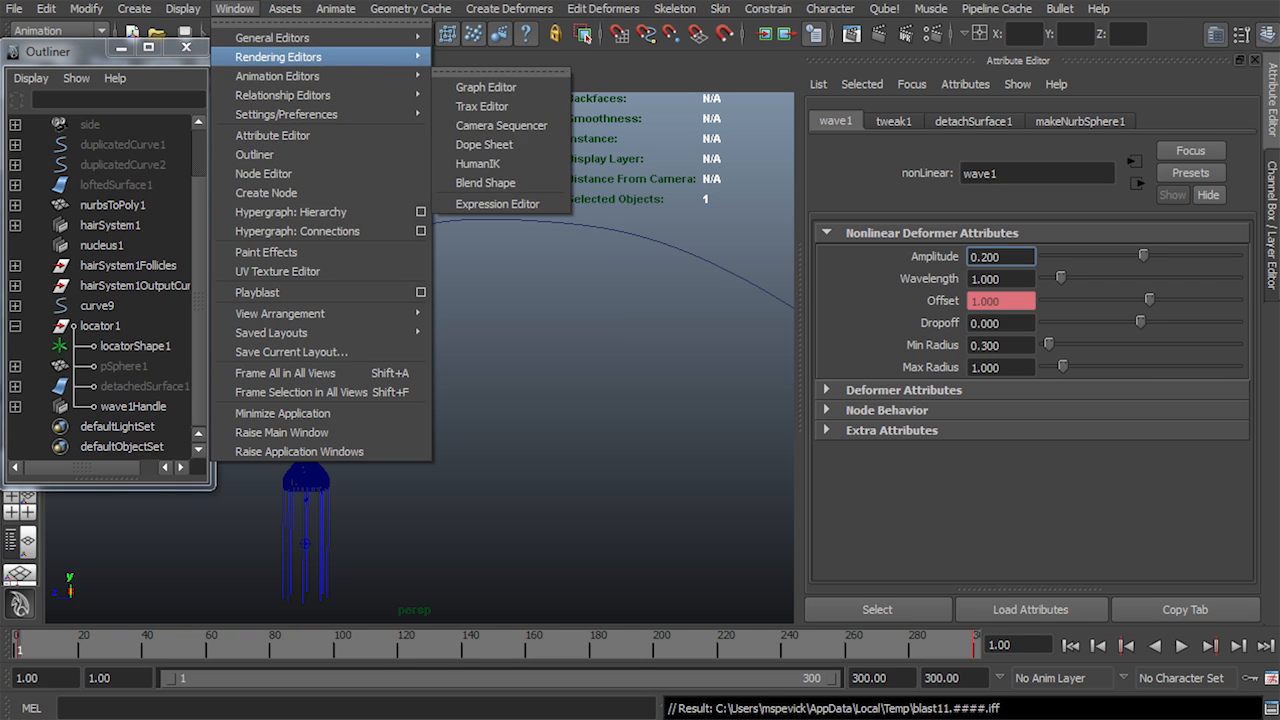
pyautogui.click(486, 87)
pyautogui.press('a')
pyautogui.scroll(-5, 800, 352)
# Set the value of wave1's Offset key at frame 300 to 8 and close the Graph Editor
pyautogui.click(886, 327)
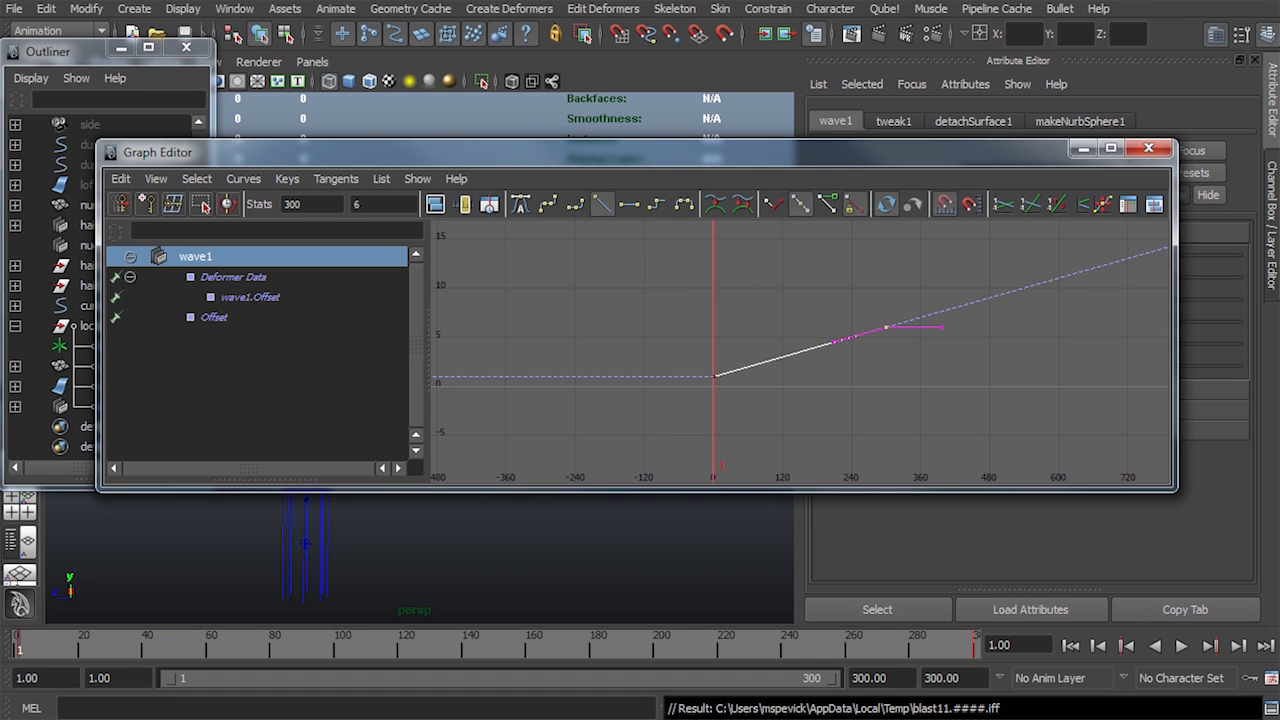
pyautogui.click(303, 204)
pyautogui.click(366, 204)
pyautogui.write('8')
pyautogui.press('Return')
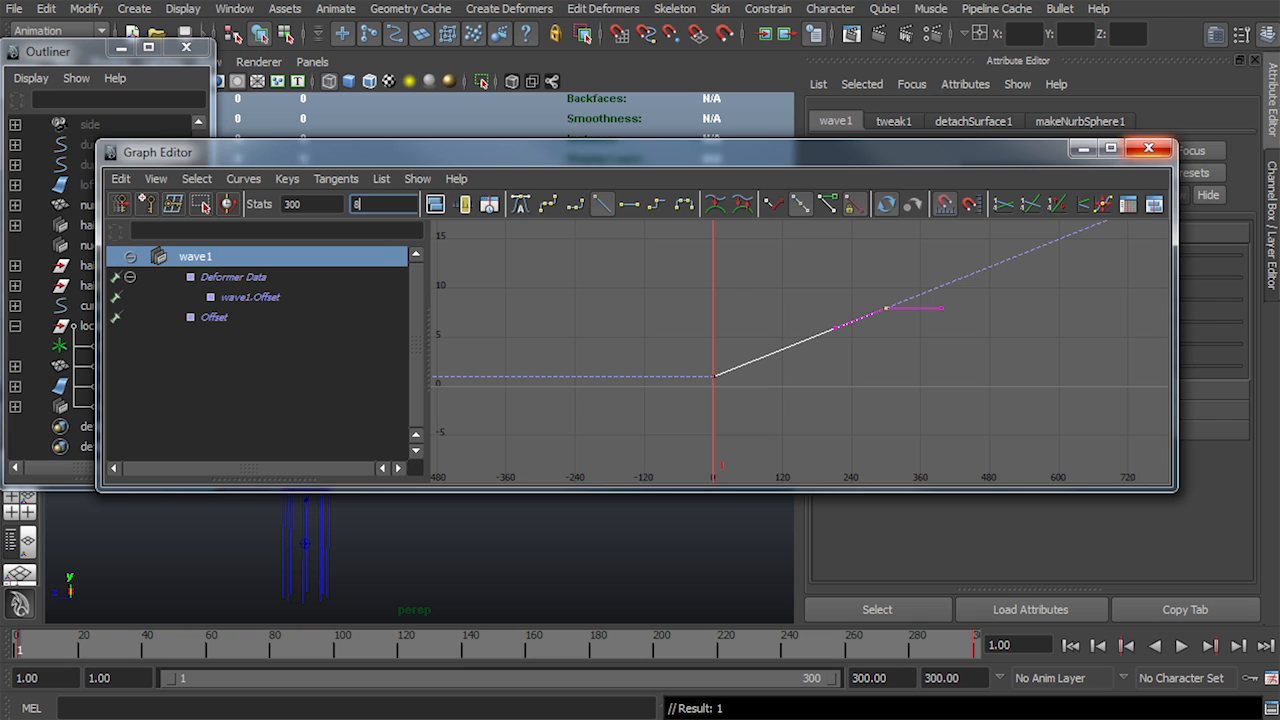
pyautogui.click(1148, 148)
# Playblast the jellyfish with the faster wave deformation through frame 300, close the preview, and return to frame 1
pyautogui.rightClick(516, 641)
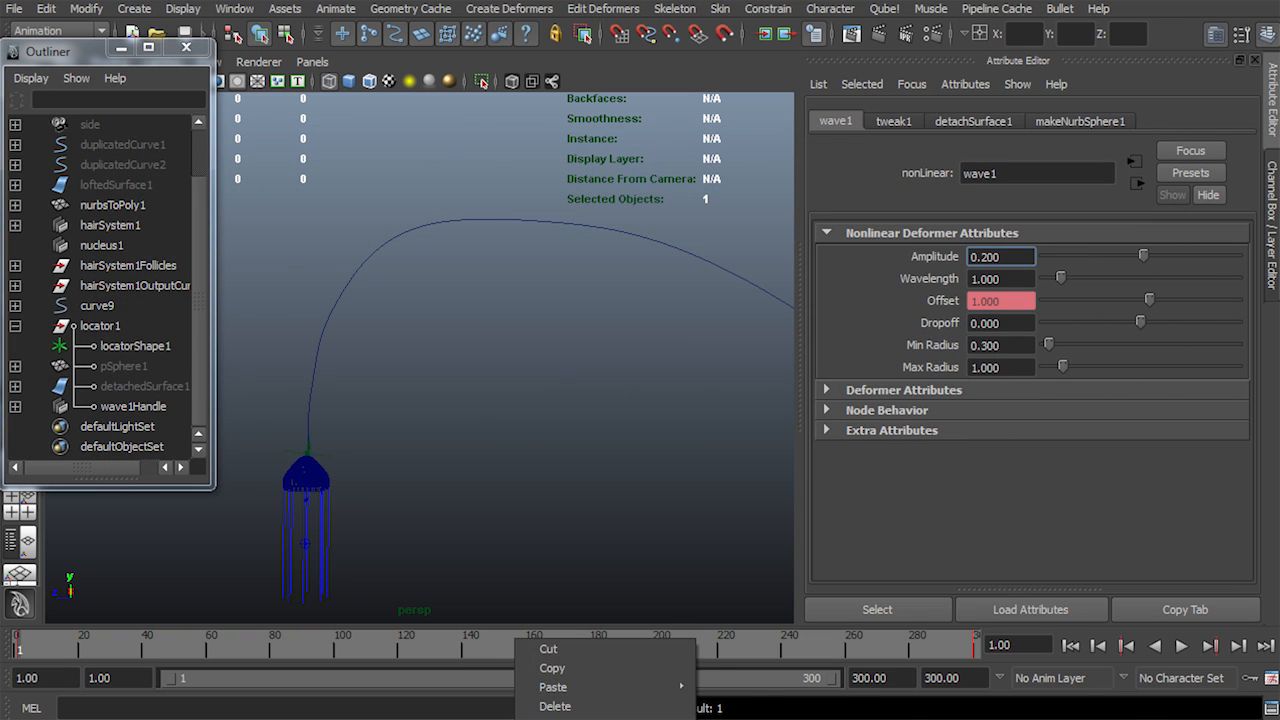
pyautogui.click(560, 718)
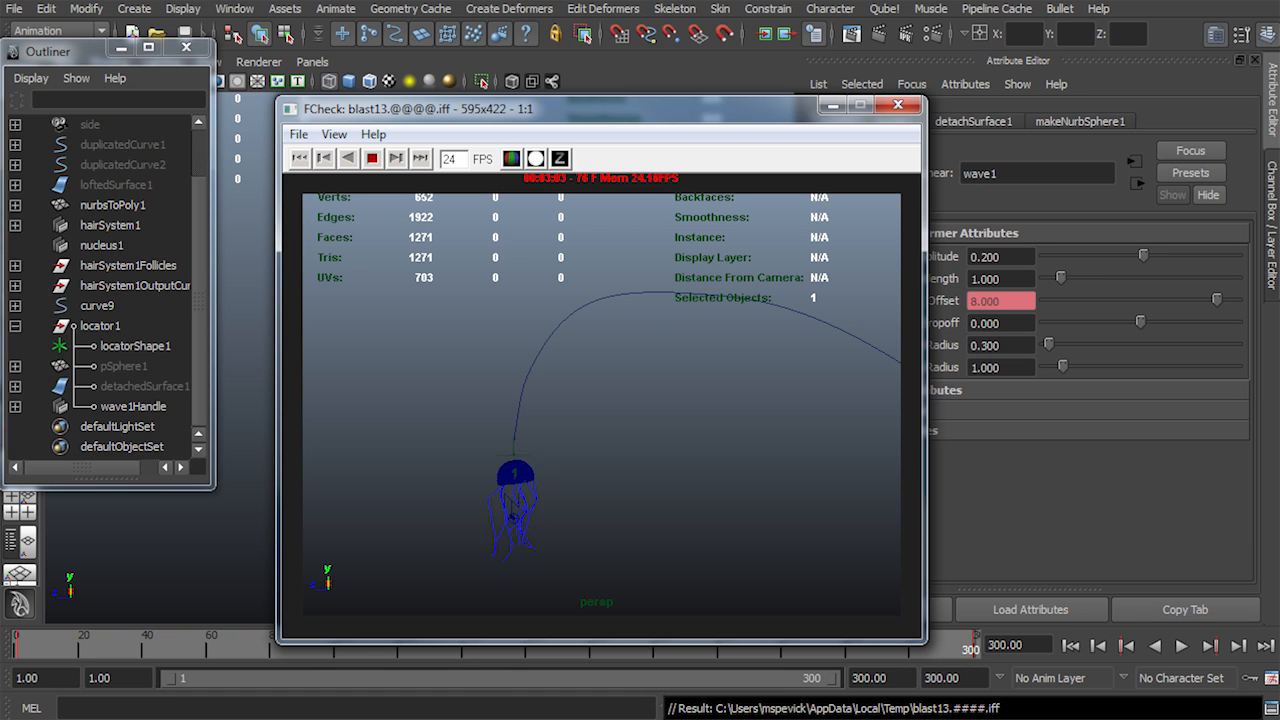
pyautogui.press('Escape')
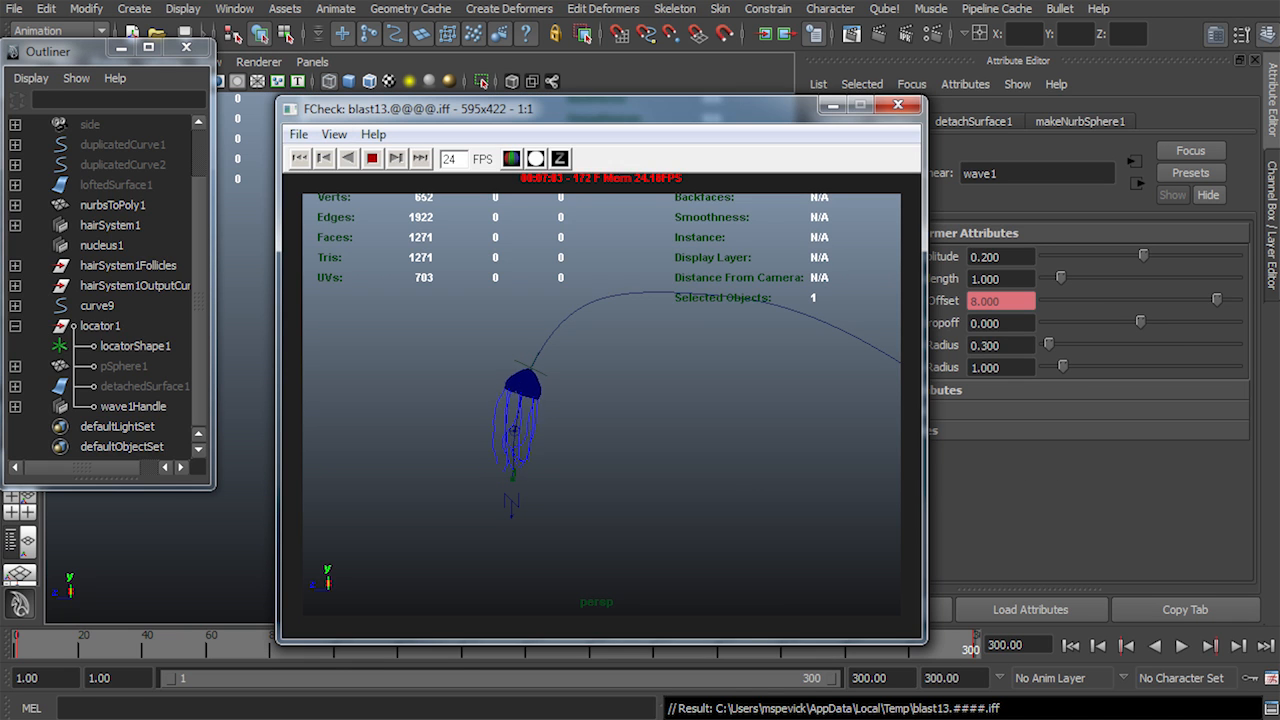
pyautogui.hotkey('alt', 'shift', 'v')
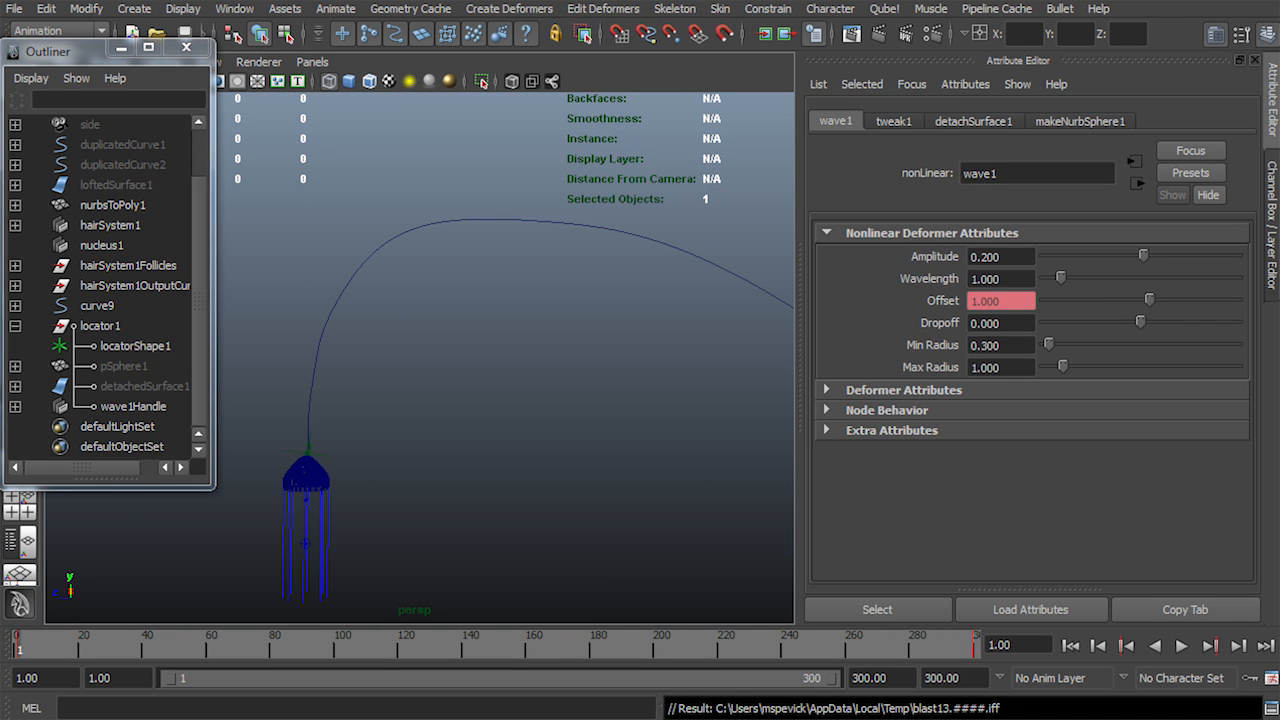
# Examine the jellyfish's bell and upper tentacles up close and select the bell mesh
pyautogui.scroll(1, 419, 400)
pyautogui.keyDown('alt'); pyautogui.moveTo(419, 400); pyautogui.dragTo(489, 292, button='middle'); pyautogui.keyUp('alt')
pyautogui.keyDown('alt'); pyautogui.moveTo(420, 358); pyautogui.dragTo(510, 358, button='right'); pyautogui.keyUp('alt')
pyautogui.keyDown('alt'); pyautogui.moveTo(420, 358); pyautogui.dragTo(490, 370); pyautogui.keyUp('alt')
pyautogui.keyDown('alt'); pyautogui.moveTo(420, 358); pyautogui.dragTo(540, 358, button='right'); pyautogui.keyUp('alt')
pyautogui.keyDown('alt'); pyautogui.moveTo(400, 380); pyautogui.dragTo(555, 332); pyautogui.keyUp('alt')
pyautogui.click(555, 332)
pyautogui.keyDown('alt'); pyautogui.moveTo(555, 332); pyautogui.dragTo(400, 332, button='right'); pyautogui.keyUp('alt')
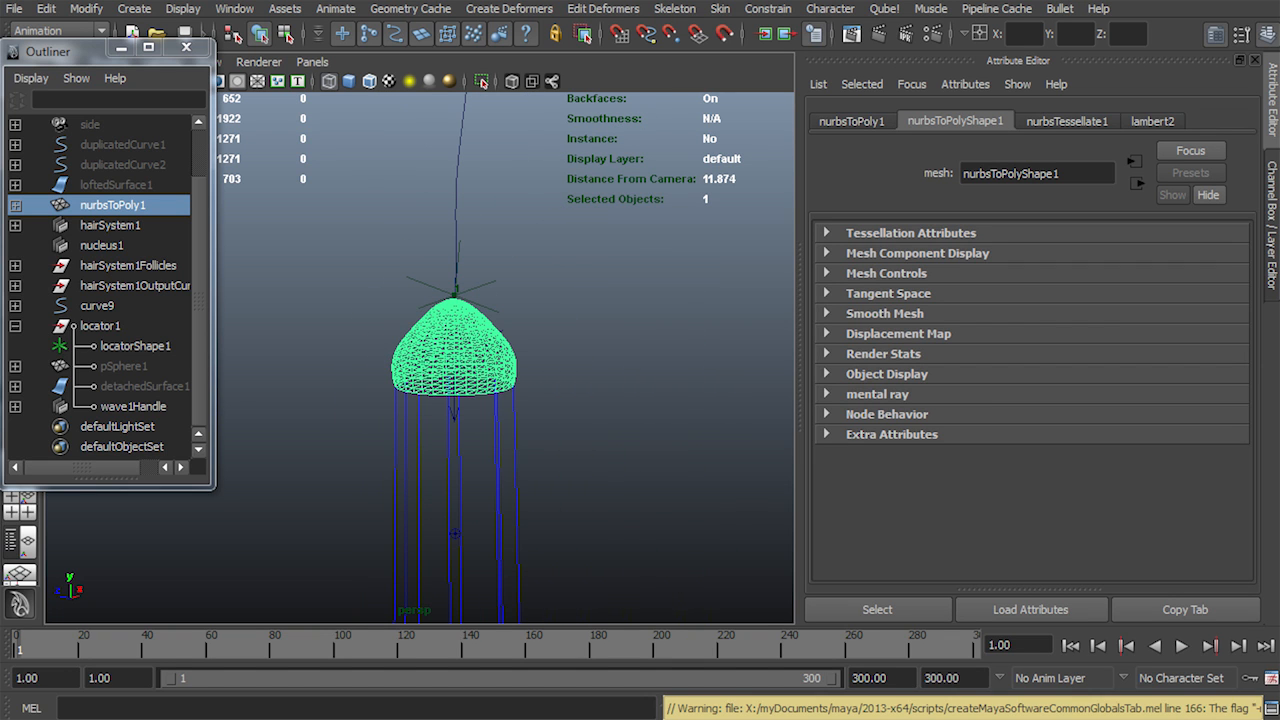
# Collapse locator1's hierarchy in the Outliner and rename it to locator
pyautogui.click(15, 326)
pyautogui.click(100, 386)
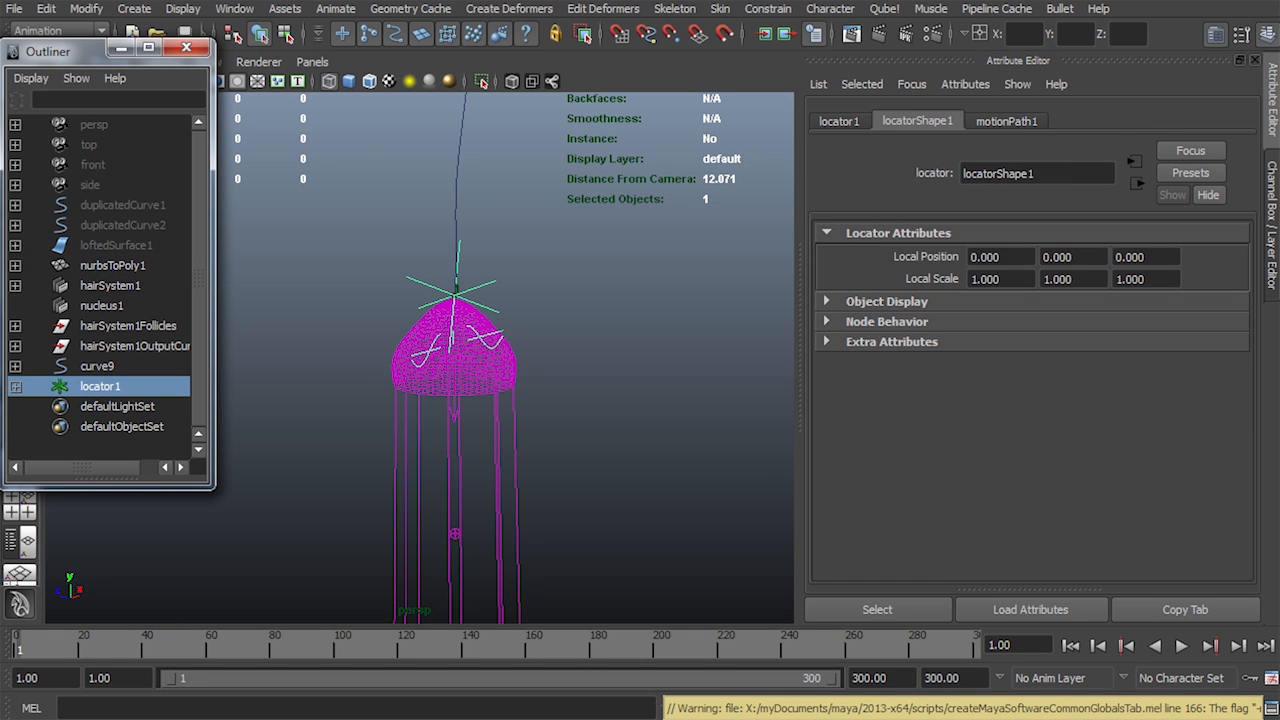
pyautogui.doubleClick(98, 386)
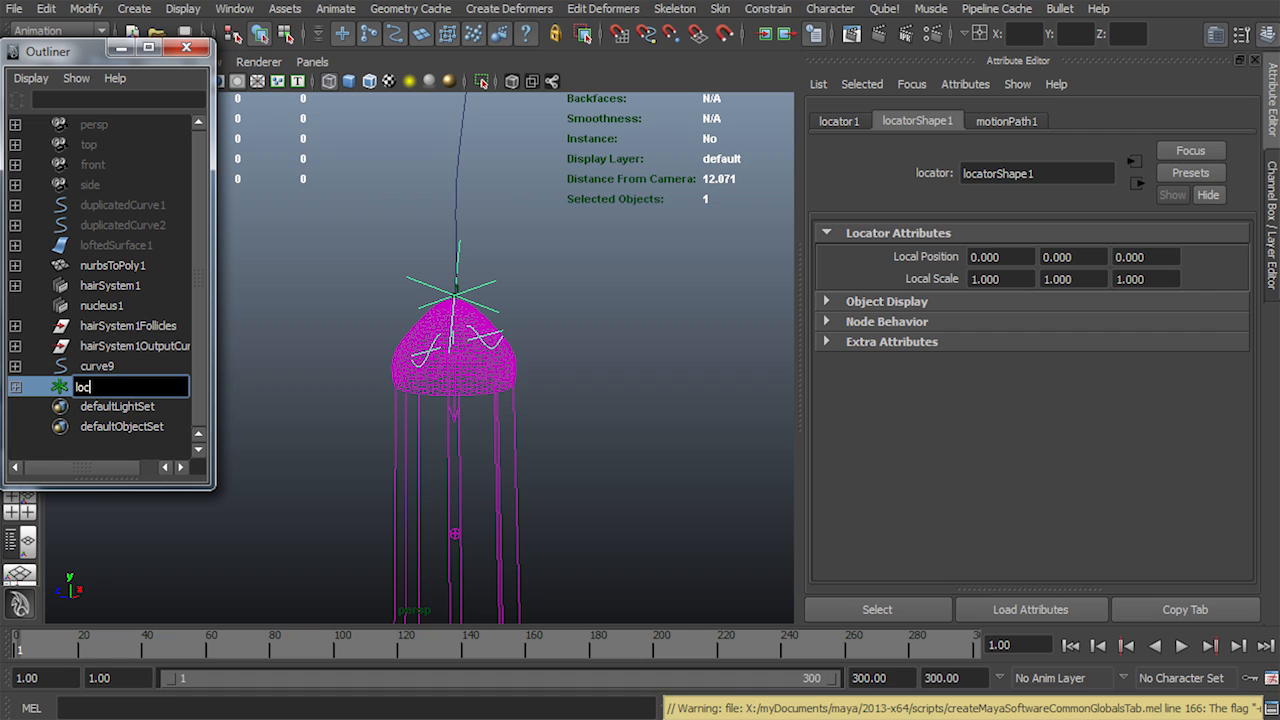
pyautogui.write('or')
pyautogui.press('Return')
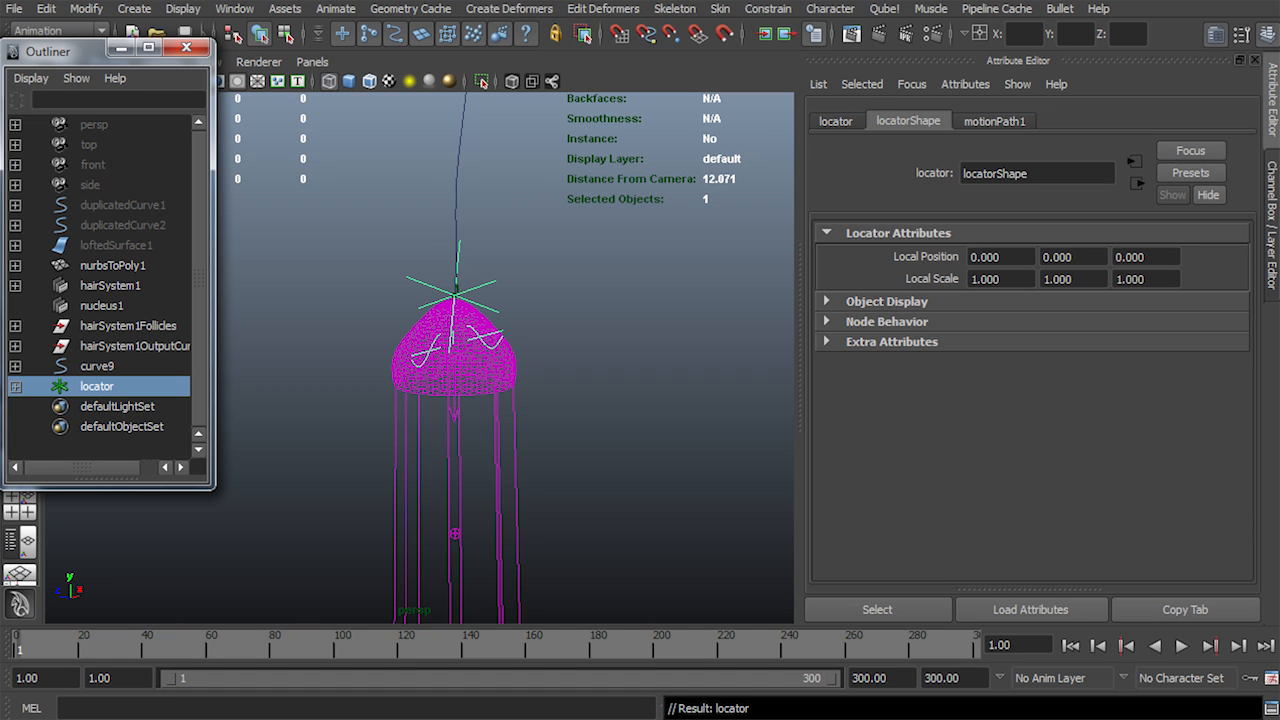
# Group nurbsToPoly1 with hairSystem1OutputCurves and name the group JellyFish
pyautogui.click(112, 265)
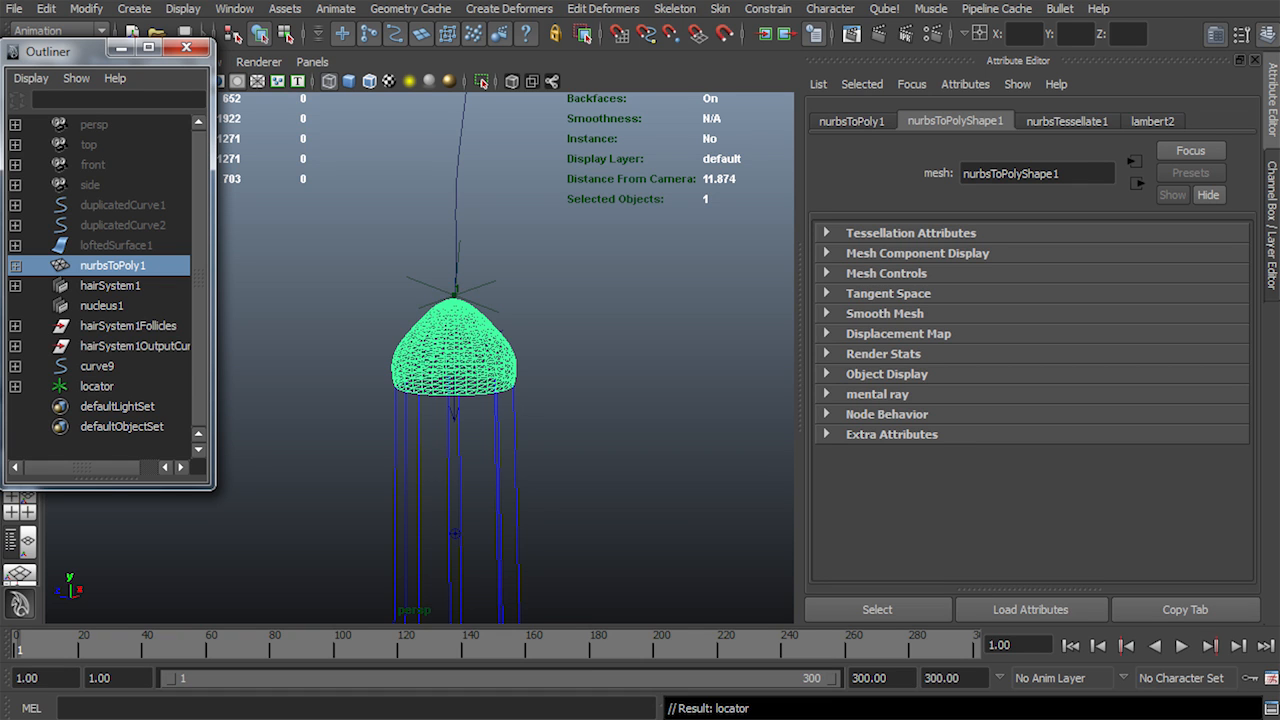
pyautogui.click(134, 346)
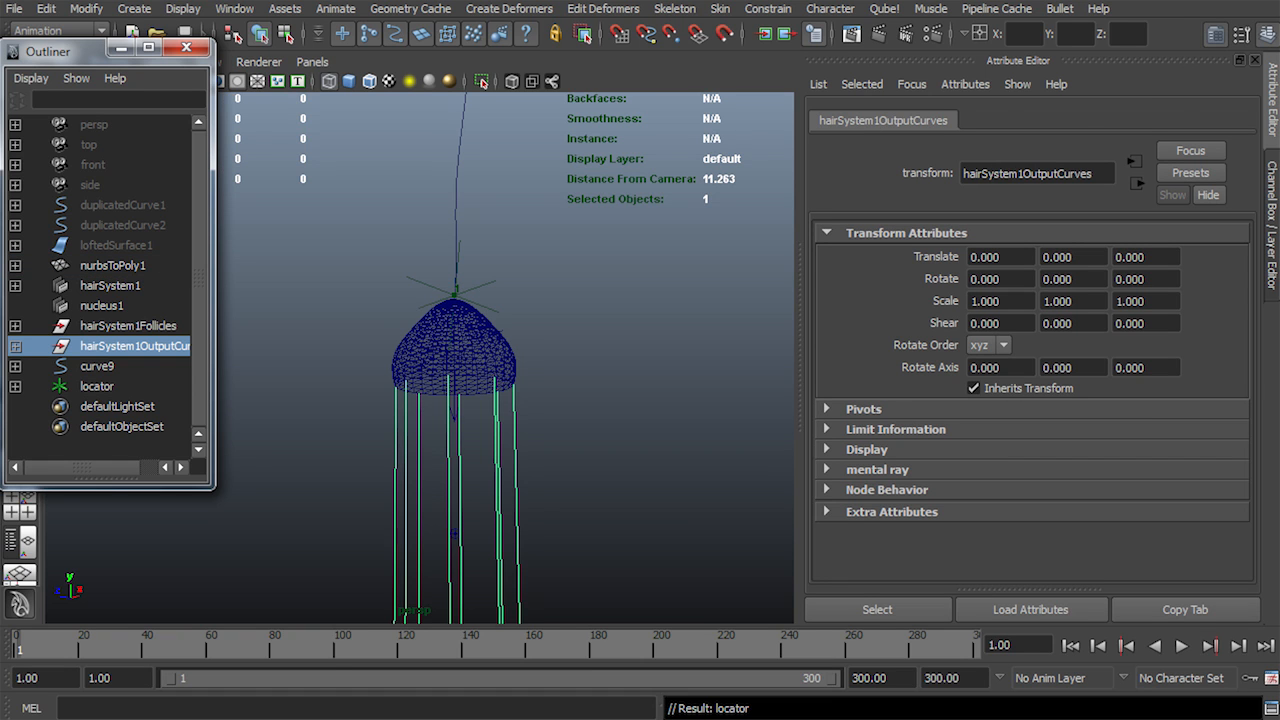
pyautogui.click(112, 266)
pyautogui.keyDown('ctrl'); pyautogui.click(134, 346); pyautogui.keyUp('ctrl')
pyautogui.hotkey('ctrl', 'g')
pyautogui.doubleClick(98, 366)
pyautogui.write('JellyFish')
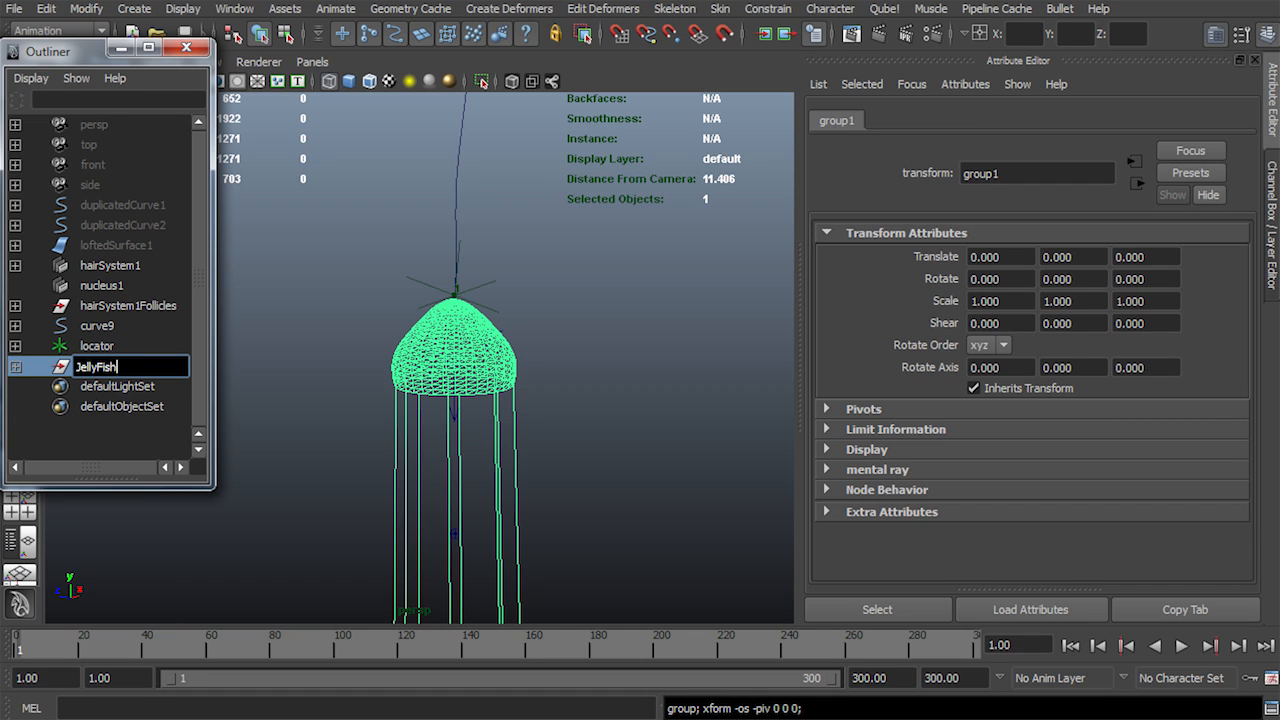
pyautogui.press('Return')
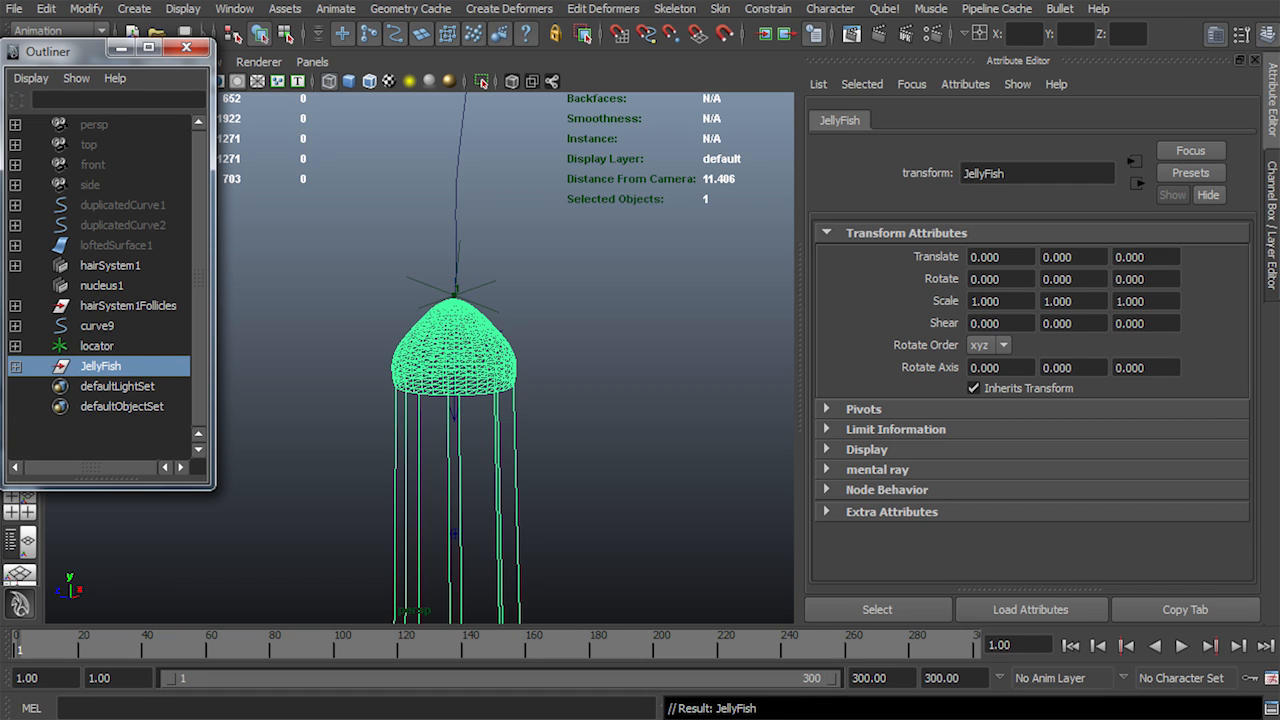
# Play the animation up to about frame 45, then check the objects parented under the locator
pyautogui.hotkey('alt', 'v')
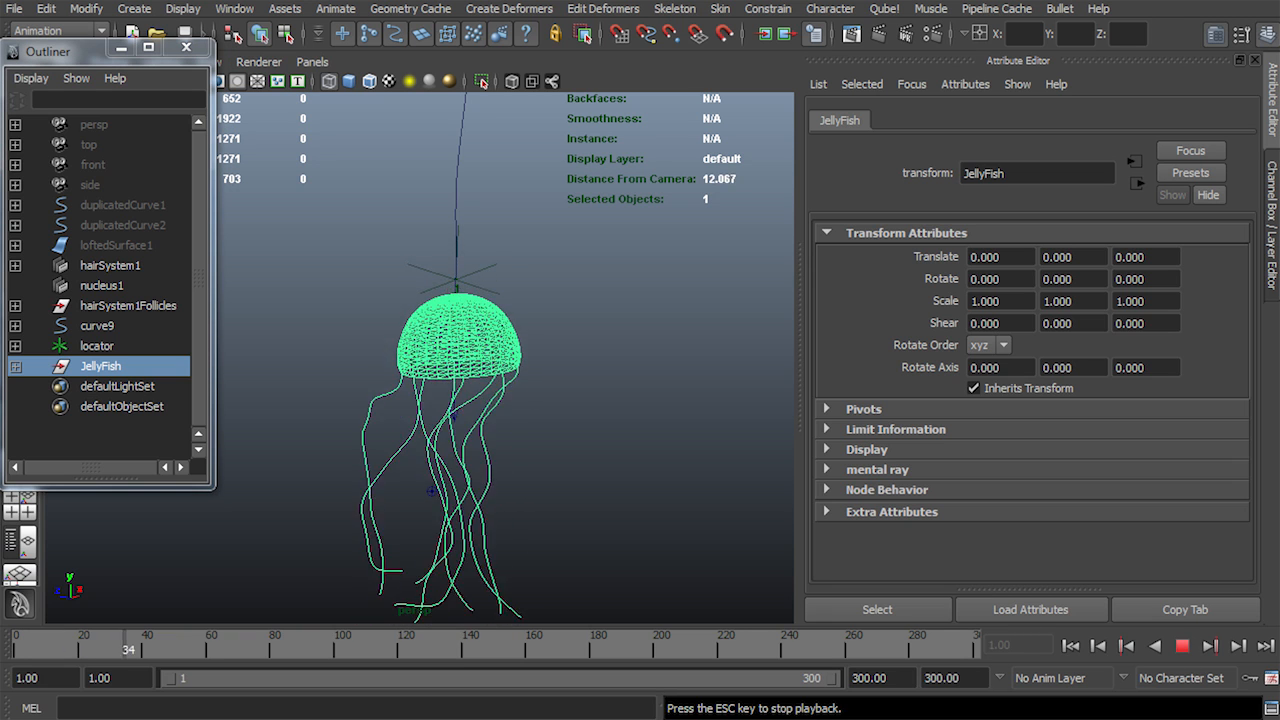
pyautogui.press('Escape')
pyautogui.click(97, 346)
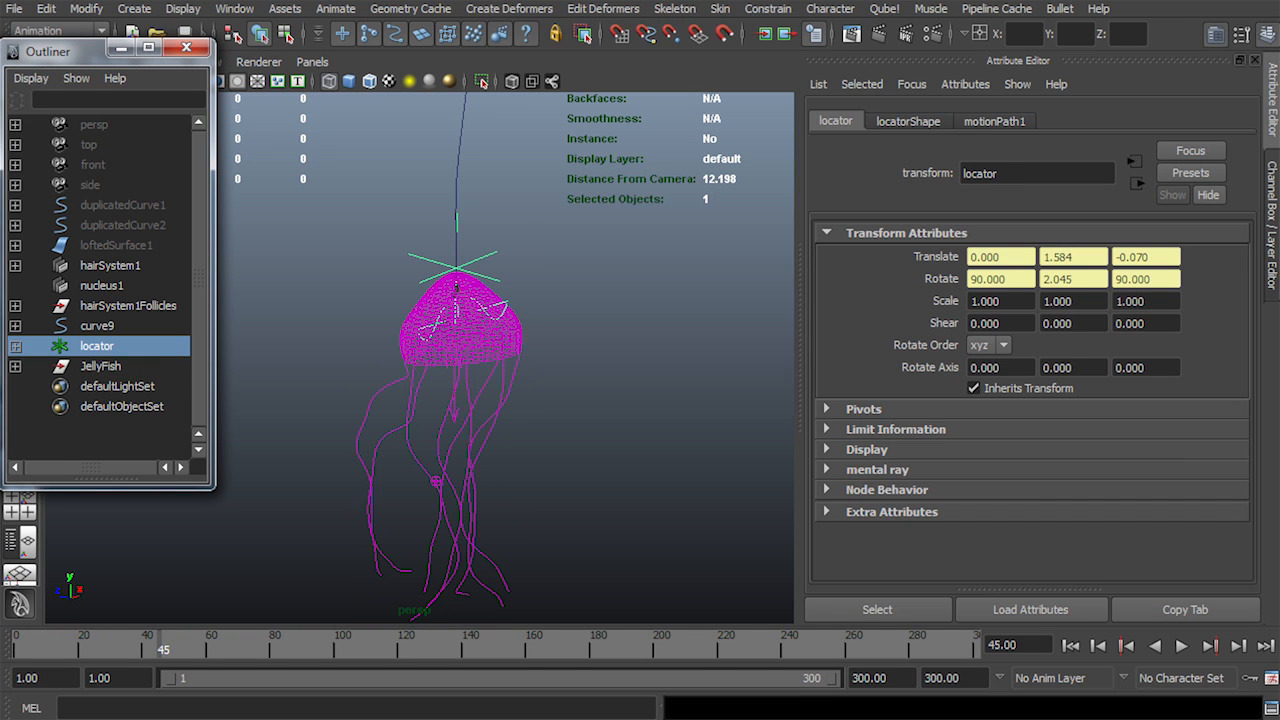
pyautogui.click(15, 346)
pyautogui.scroll(-2, 106, 287)
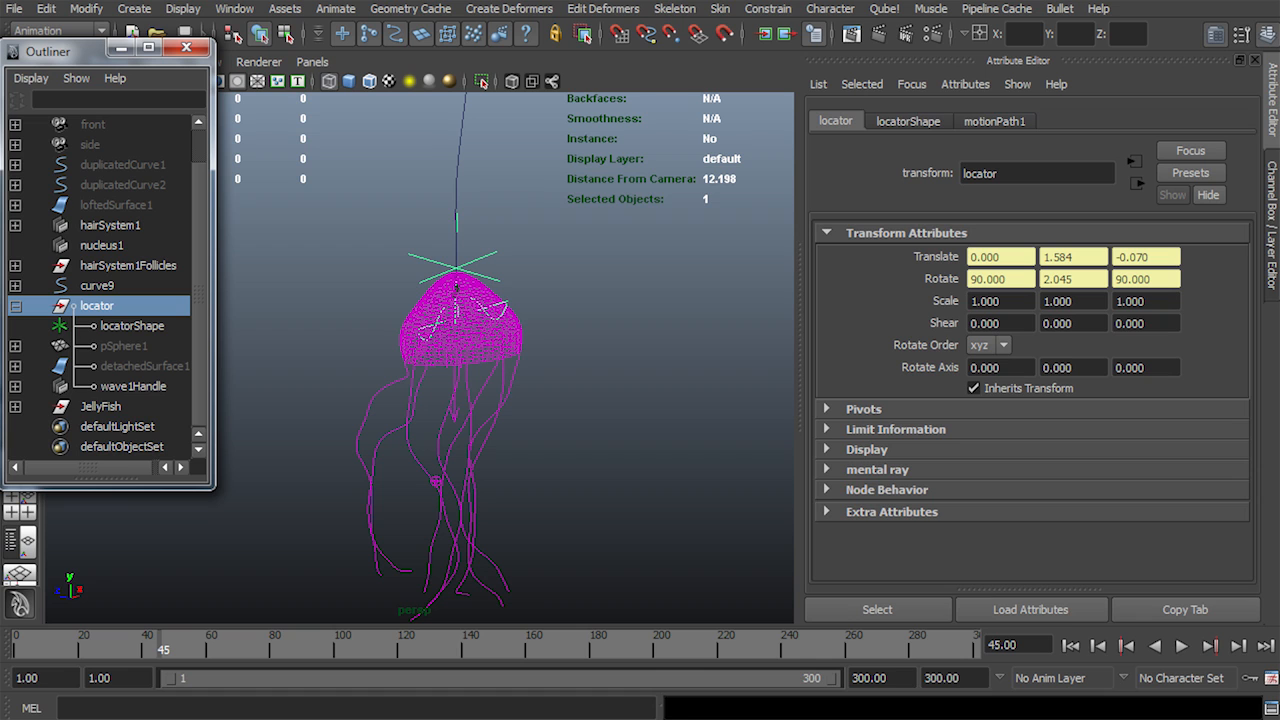
pyautogui.click(15, 306)
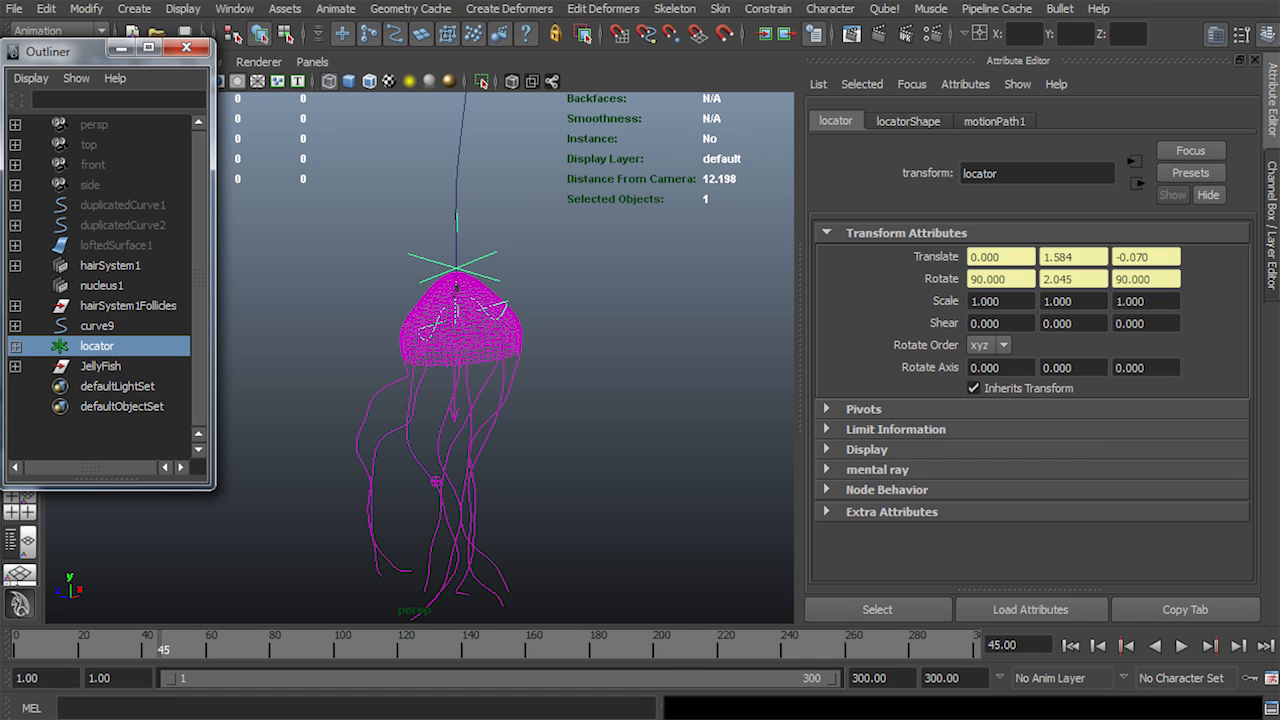
# Expand the JellyFish group and check its bell mesh and tentacle output curves one at a time
pyautogui.click(100, 366)
pyautogui.click(15, 366)
pyautogui.click(133, 386)
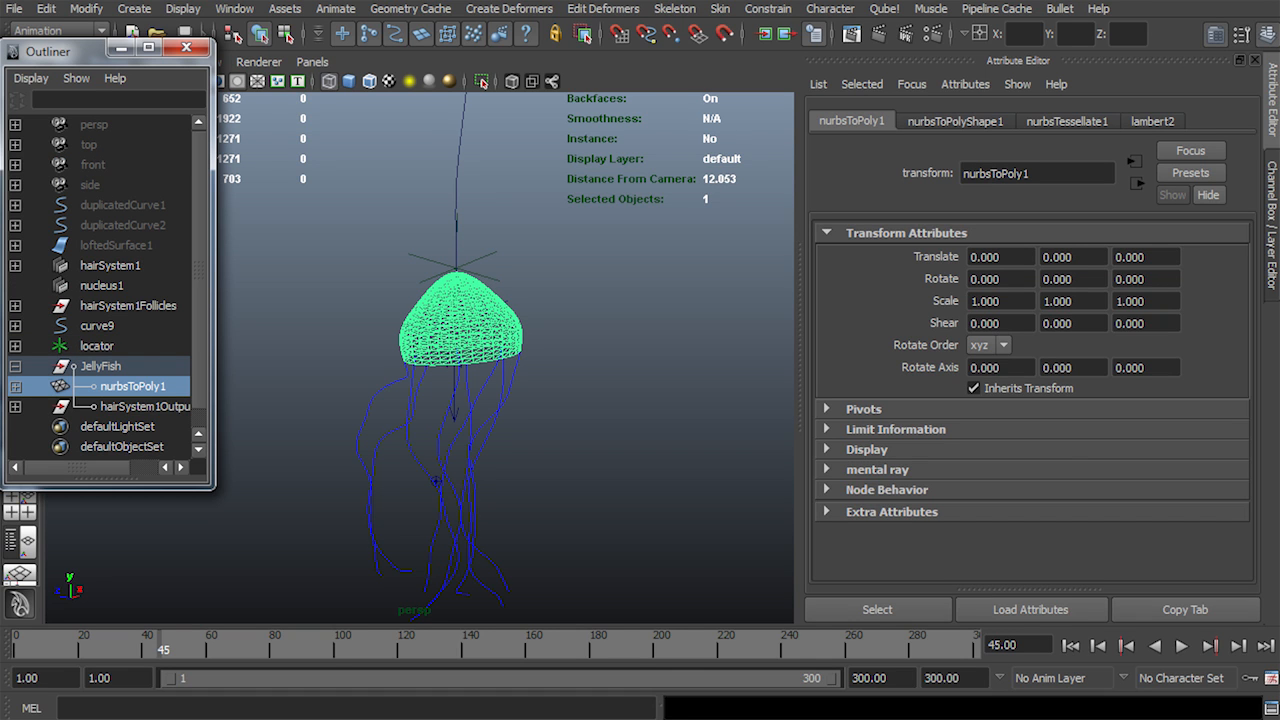
pyautogui.click(143, 407)
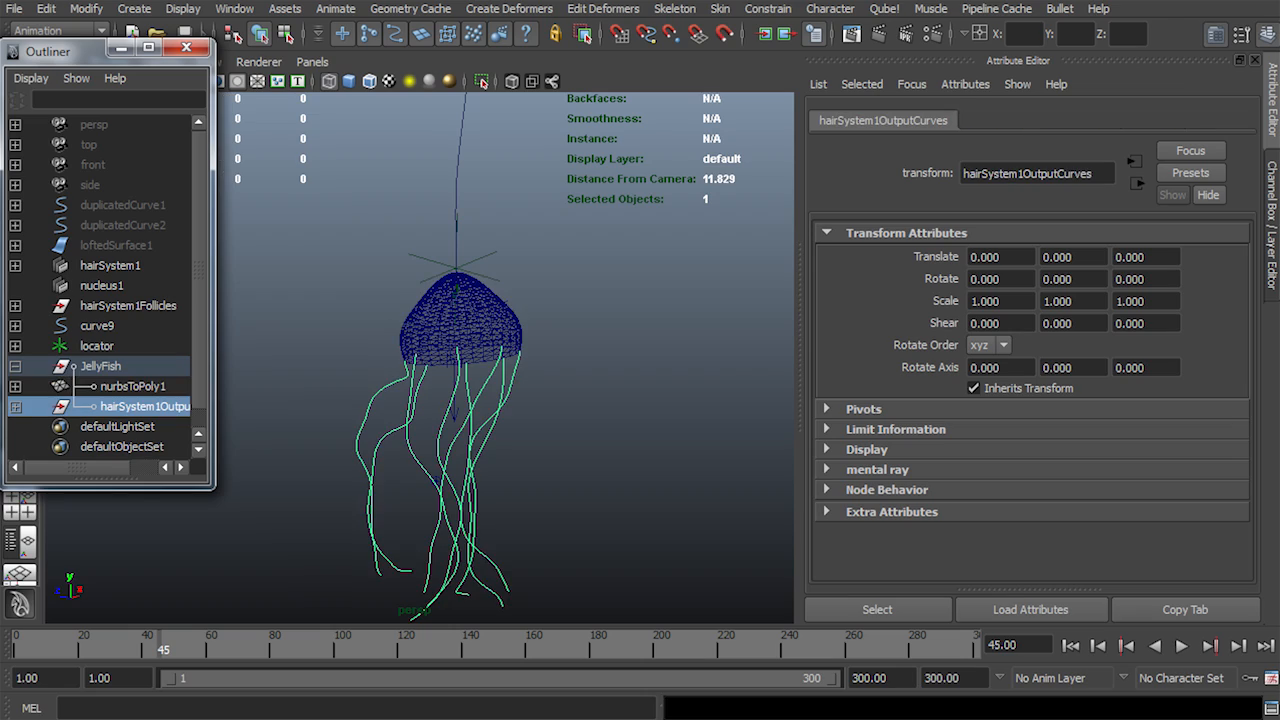
# Return to frame 1, frame nurbsToPoly1 and select all of its faces
pyautogui.click(133, 386)
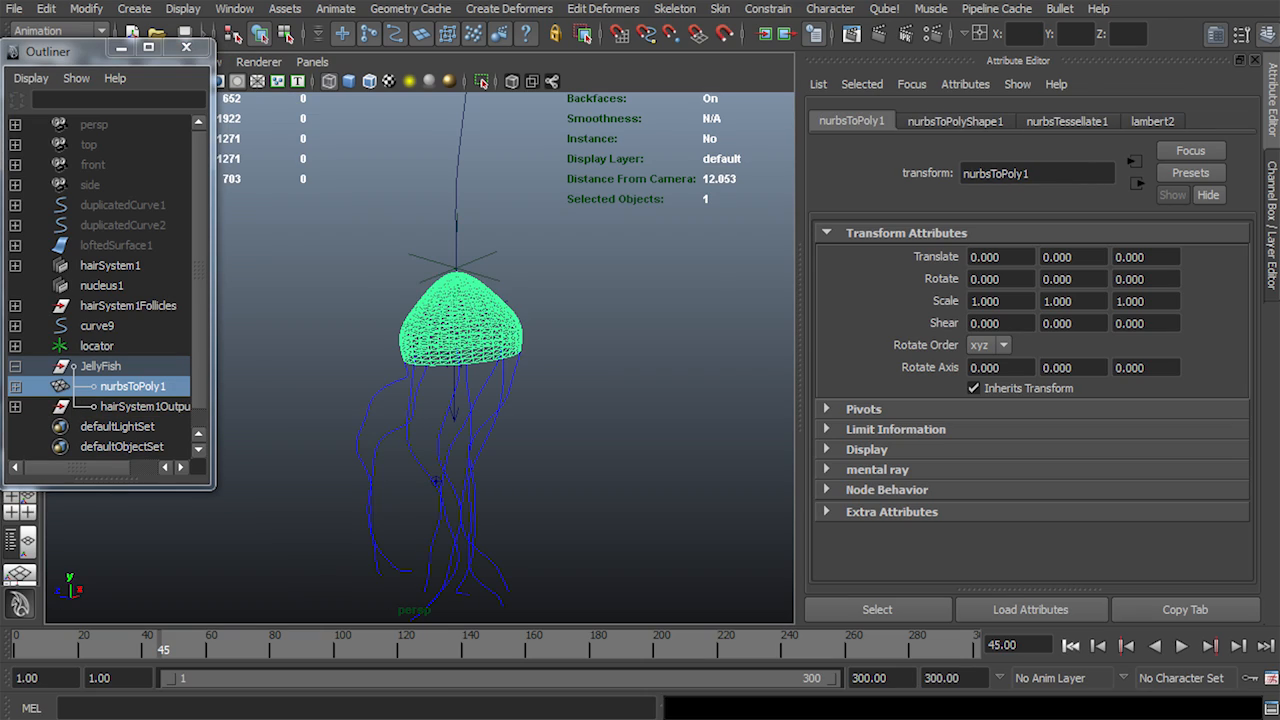
pyautogui.hotkey('alt', 'shift', 'v')
pyautogui.press('f')
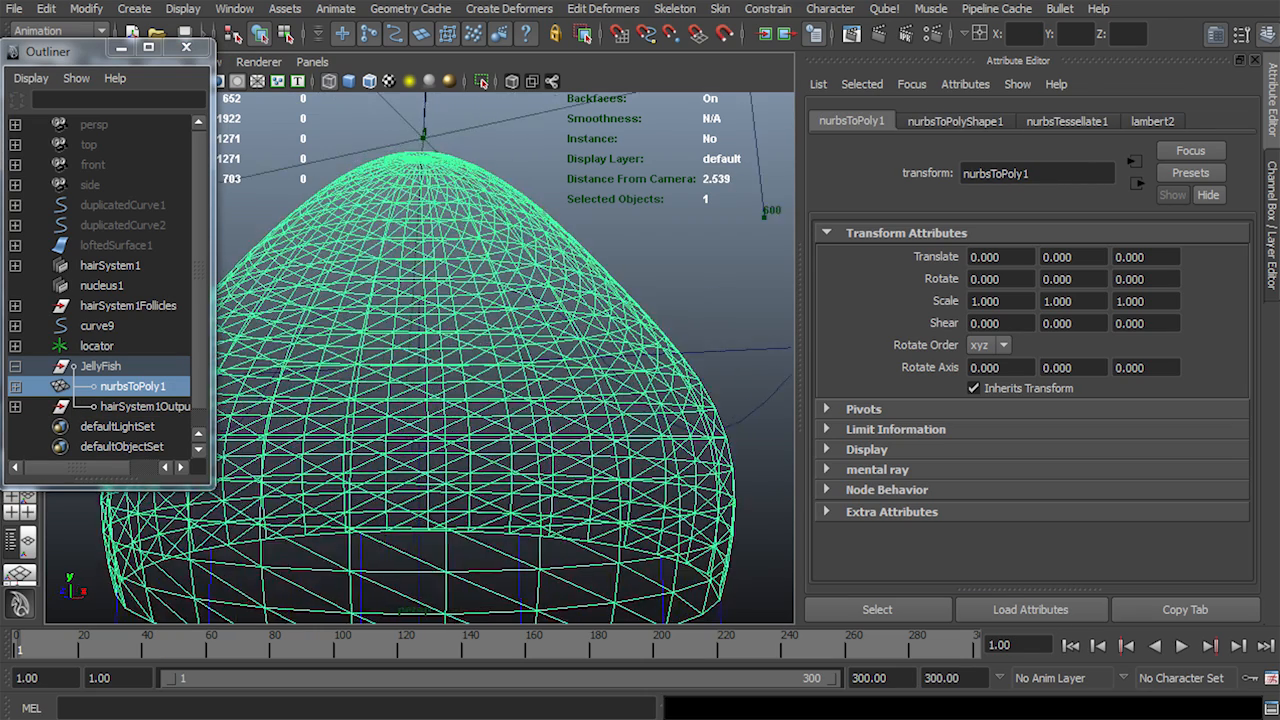
pyautogui.keyDown('alt'); pyautogui.moveTo(480, 360); pyautogui.dragTo(380, 360, button='right'); pyautogui.keyUp('alt')
pyautogui.keyDown('alt'); pyautogui.moveTo(380, 360); pyautogui.dragTo(451, 343, button='middle'); pyautogui.keyUp('alt')
pyautogui.keyDown('alt'); pyautogui.moveTo(451, 343); pyautogui.dragTo(500, 343, button='right'); pyautogui.keyUp('alt')
pyautogui.moveTo(443, 297); pyautogui.dragTo(335, 270, button='right')
pyautogui.moveTo(318, 242); pyautogui.dragTo(635, 488)
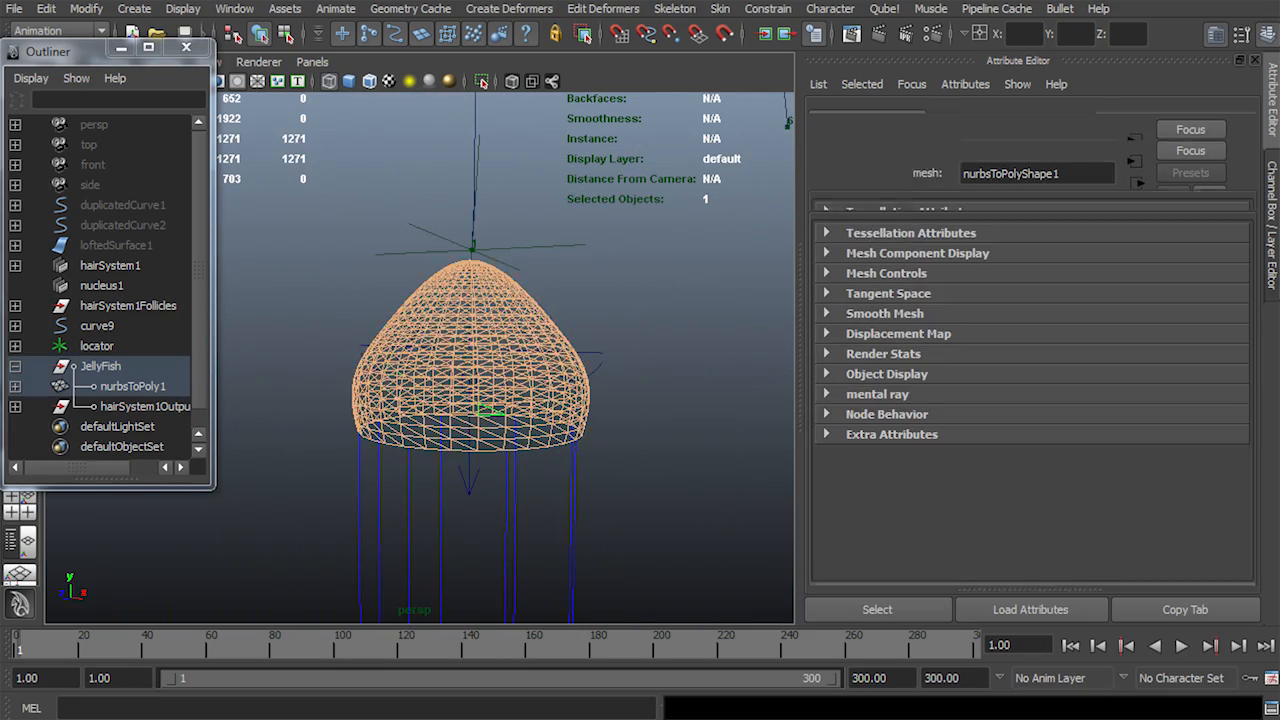
# Extrude the bell's selected faces slightly to give it thickness, and return to object selection mode
pyautogui.keyDown('alt'); pyautogui.moveTo(500, 380); pyautogui.dragTo(640, 400, button='right'); pyautogui.keyUp('alt')
pyautogui.keyDown('shift'); pyautogui.moveTo(445, 305); pyautogui.dragTo(446, 348, button='right'); pyautogui.keyUp('shift')
pyautogui.keyDown('alt'); pyautogui.moveTo(490, 323); pyautogui.dragTo(371, 486, button='middle'); pyautogui.keyUp('alt')
pyautogui.keyDown('alt'); pyautogui.moveTo(371, 486); pyautogui.dragTo(396, 474); pyautogui.keyUp('alt')
pyautogui.moveTo(440, 178); pyautogui.dragTo(443, 163)
pyautogui.press('q')
pyautogui.moveTo(471, 414); pyautogui.dragTo(514, 406, button='right')
pyautogui.click(511, 407)
# Switch the viewport to shaded display and examine the thickened bell's rim and interior from below
pyautogui.press('6')
pyautogui.click(602, 342)
pyautogui.keyDown('alt'); pyautogui.moveTo(602, 342); pyautogui.dragTo(588, 418); pyautogui.keyUp('alt')
pyautogui.press('5')
pyautogui.keyDown('alt'); pyautogui.moveTo(588, 418); pyautogui.dragTo(528, 398, button='right'); pyautogui.keyUp('alt')
pyautogui.keyDown('alt'); pyautogui.moveTo(520, 400); pyautogui.dragTo(500, 300); pyautogui.keyUp('alt')
pyautogui.keyDown('alt'); pyautogui.moveTo(460, 340); pyautogui.dragTo(620, 350, button='right'); pyautogui.keyUp('alt')
pyautogui.moveTo(620, 350)
pyautogui.keyDown('alt'); pyautogui.mouseDown()
pyautogui.moveTo(618, 310)
pyautogui.moveTo(618, 328)
pyautogui.mouseUp(); pyautogui.keyUp('alt')
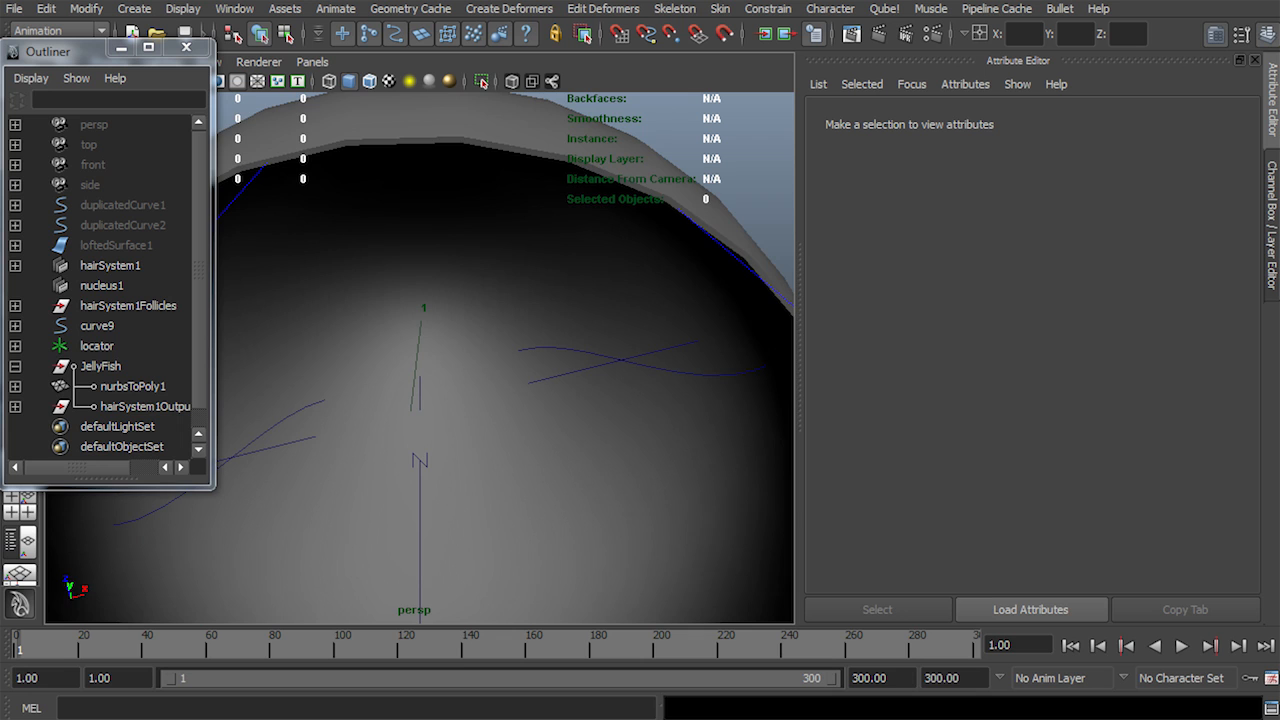
pyautogui.press('f')
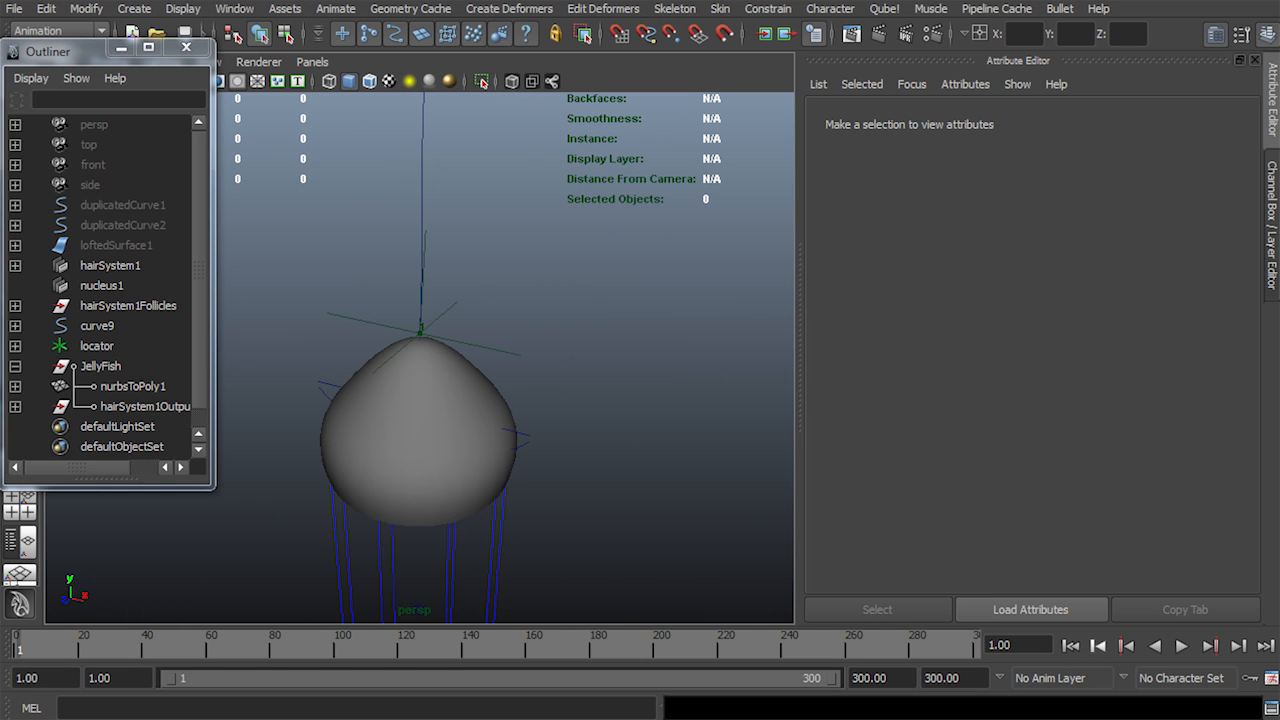
# Play the animation to frame 60 and inspect the deformed bell's inside and rim thickness
pyautogui.hotkey('alt', 'v')
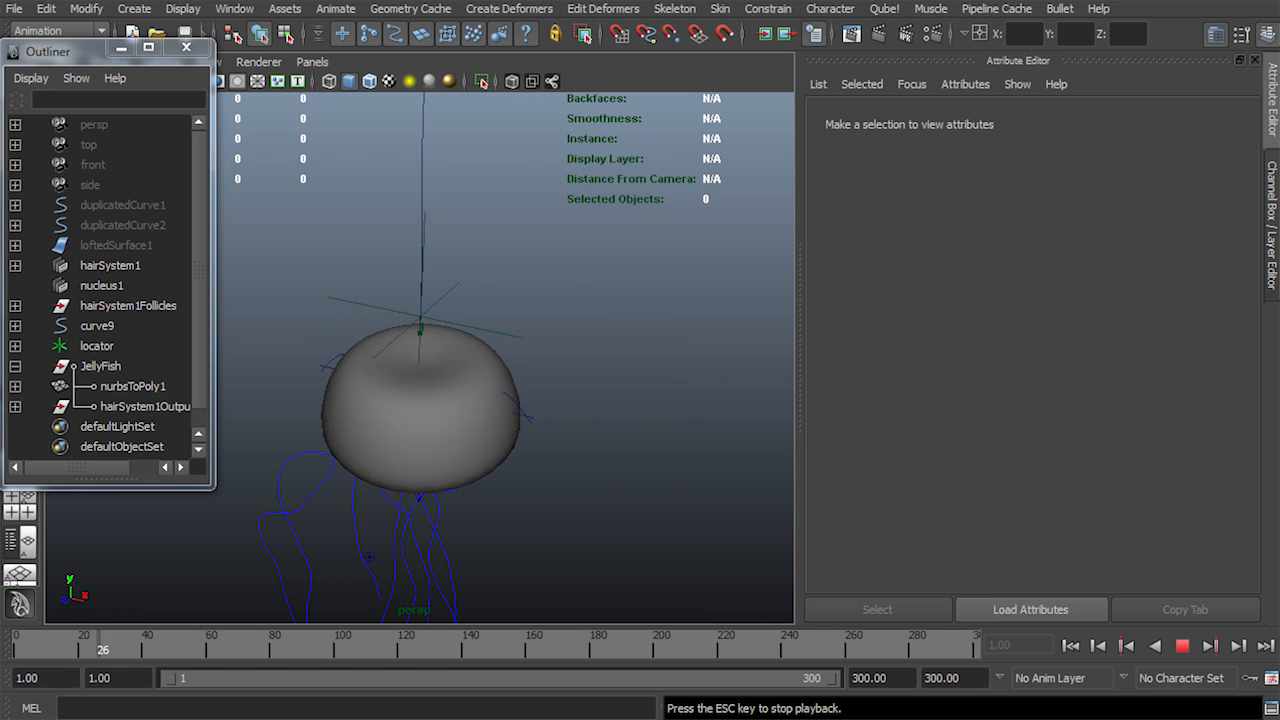
pyautogui.press('Escape')
pyautogui.keyDown('alt'); pyautogui.moveTo(377, 493); pyautogui.dragTo(378, 270); pyautogui.keyUp('alt')
pyautogui.keyDown('alt'); pyautogui.moveTo(378, 270); pyautogui.dragTo(520, 290, button='right'); pyautogui.keyUp('alt')
pyautogui.keyDown('alt'); pyautogui.moveTo(520, 290); pyautogui.dragTo(515, 245); pyautogui.keyUp('alt')
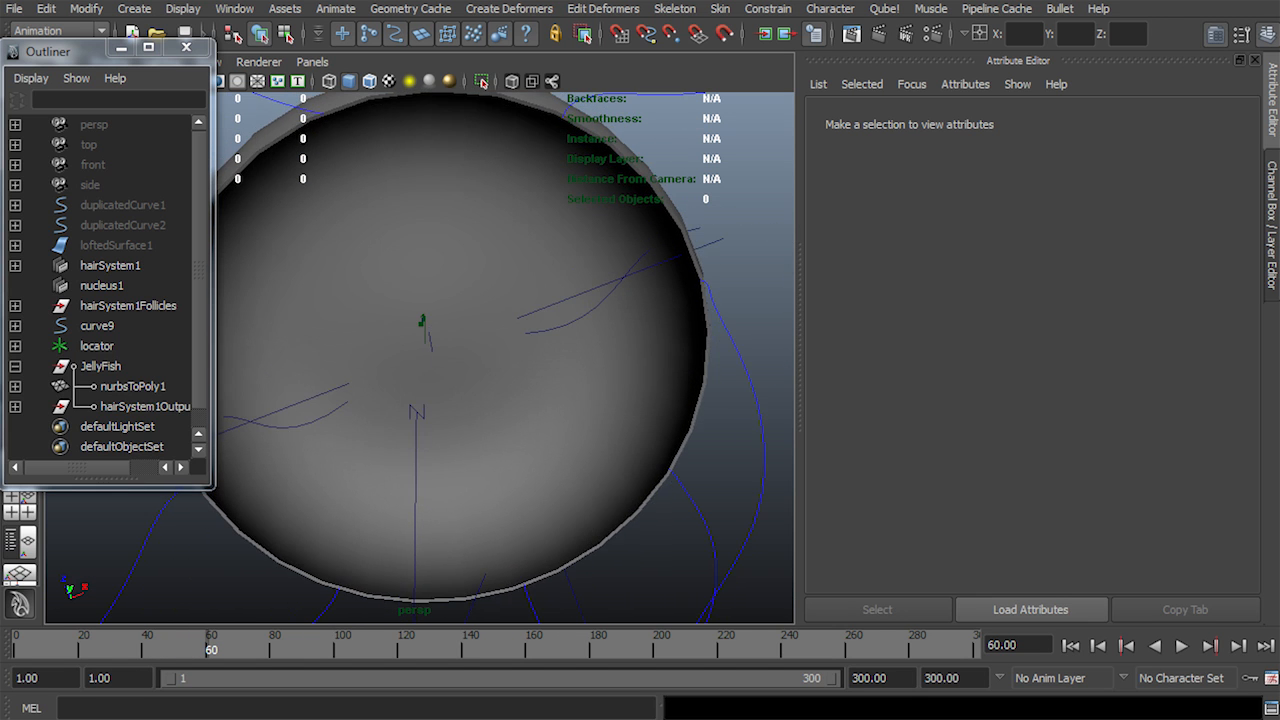
pyautogui.keyDown('alt'); pyautogui.moveTo(515, 245); pyautogui.dragTo(524, 332, button='middle'); pyautogui.keyUp('alt')
pyautogui.keyDown('alt'); pyautogui.moveTo(524, 332); pyautogui.dragTo(650, 345, button='right'); pyautogui.keyUp('alt')
pyautogui.keyDown('alt'); pyautogui.moveTo(650, 345); pyautogui.dragTo(656, 502, button='middle'); pyautogui.keyUp('alt')
pyautogui.keyDown('alt'); pyautogui.moveTo(656, 502); pyautogui.dragTo(650, 460); pyautogui.keyUp('alt')
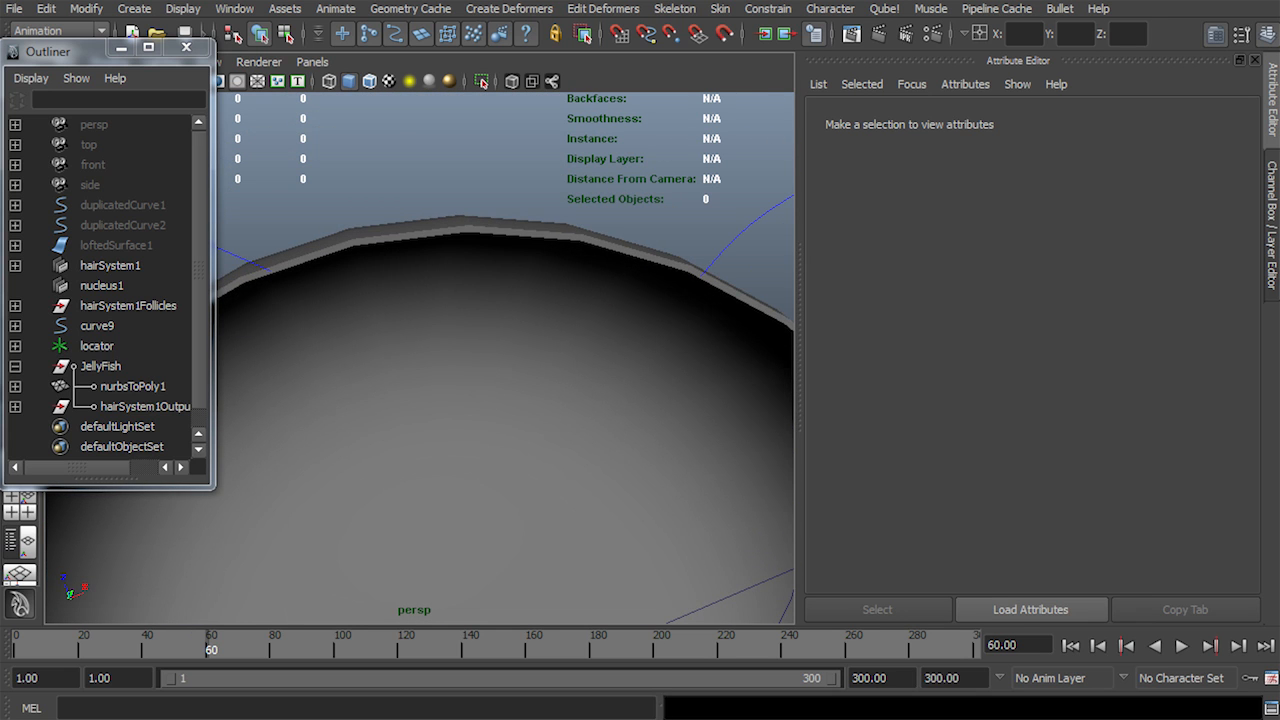
pyautogui.keyDown('alt'); pyautogui.moveTo(650, 460); pyautogui.dragTo(540, 450, button='right'); pyautogui.keyUp('alt')
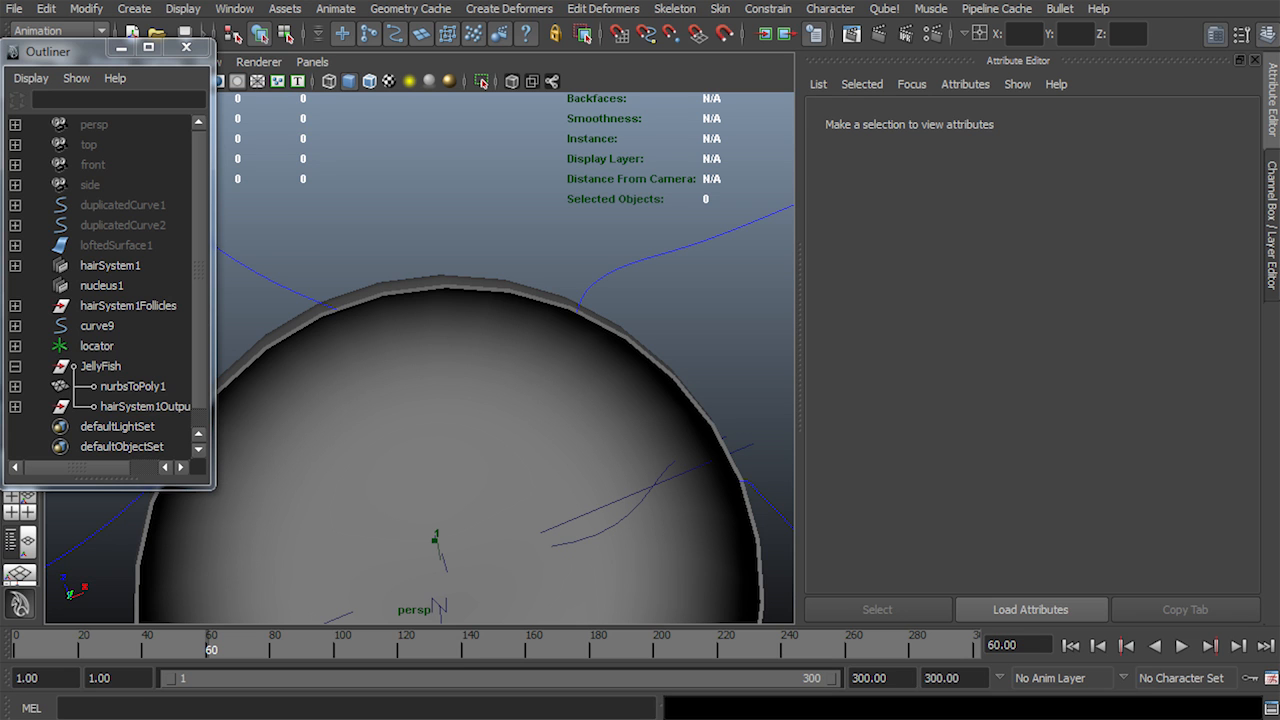
# Open the input and output connections of nurbsToPoly1 in the Hypergraph and bring polyExtrudeFace1 into view
pyautogui.click(133, 386)
pyautogui.click(955, 121)
pyautogui.click(851, 121)
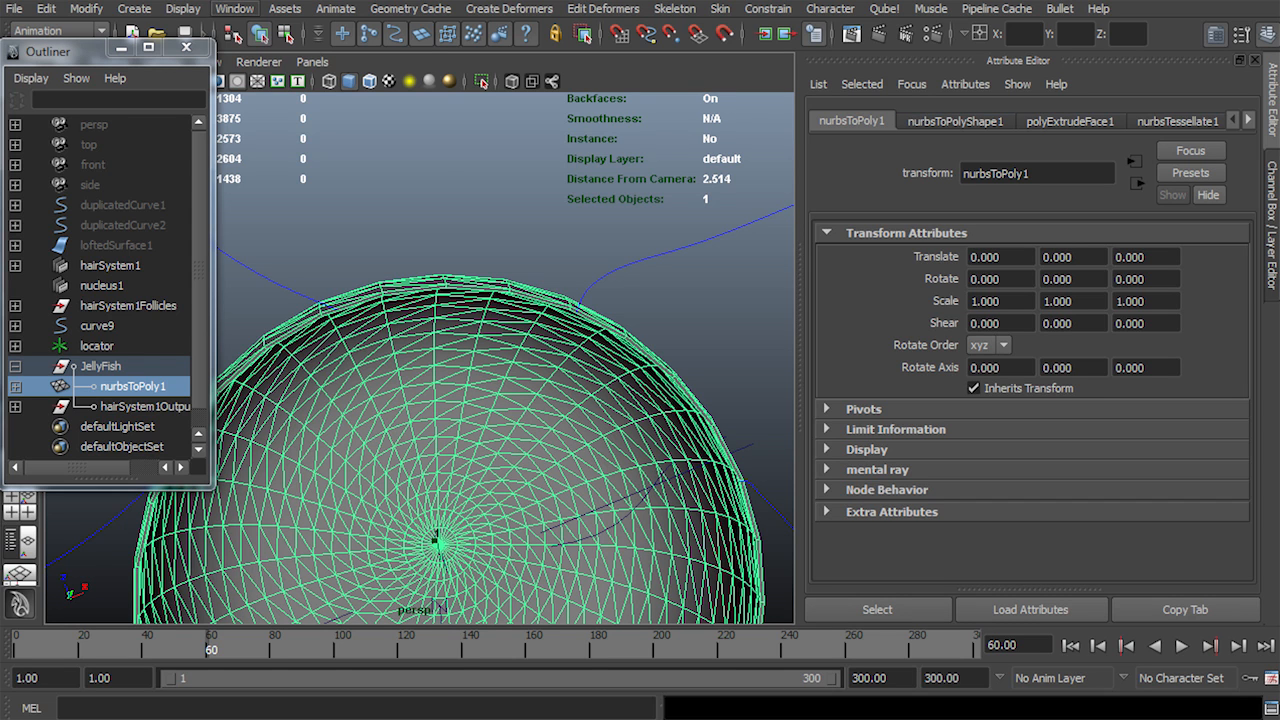
pyautogui.click(234, 8)
pyautogui.click(290, 231)
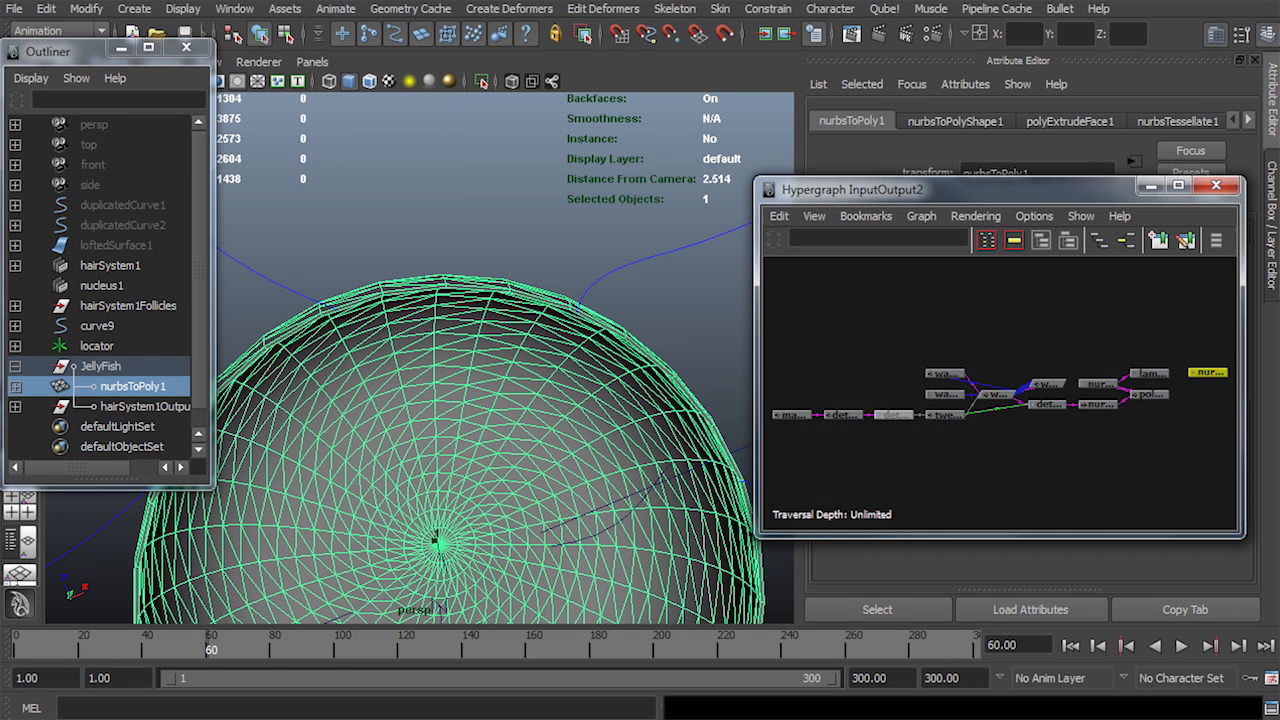
pyautogui.scroll(4, 1000, 394)
pyautogui.keyDown('alt'); pyautogui.moveTo(1160, 400); pyautogui.dragTo(996, 394, button='middle'); pyautogui.keyUp('alt')
pyautogui.scroll(3, 996, 394)
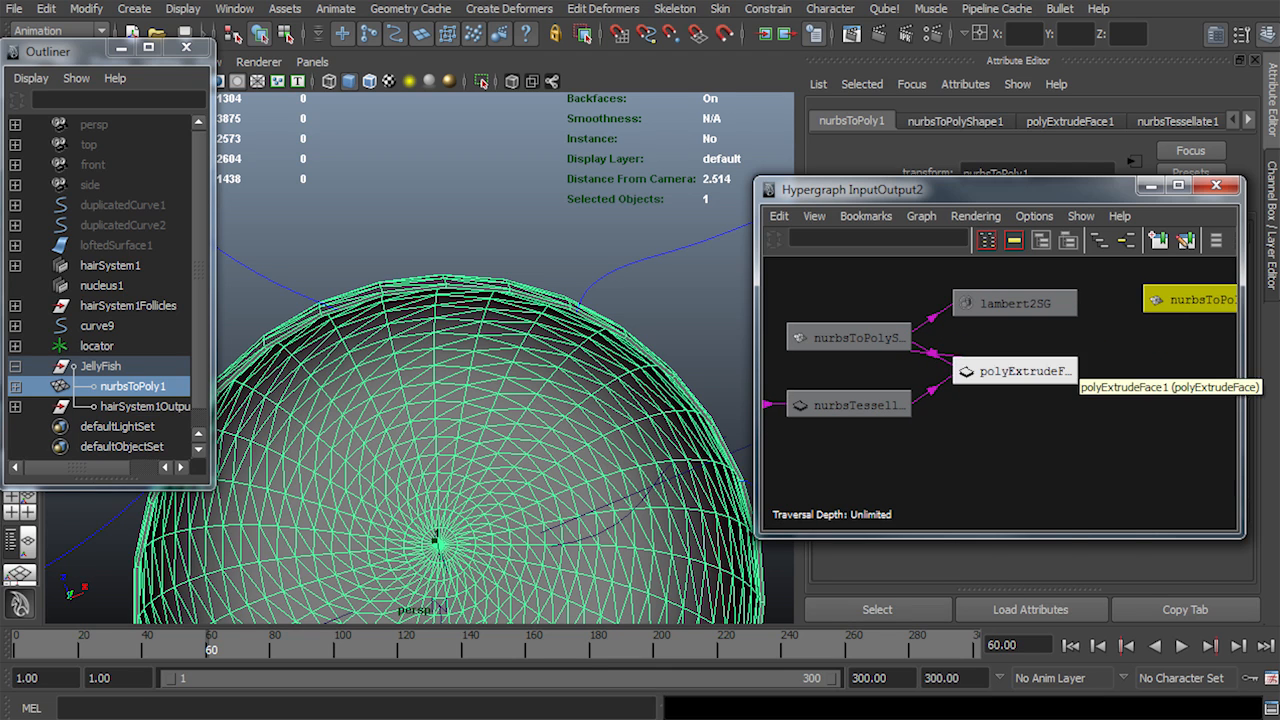
# Select the nurbsTessellate1 node in the bell's history and move the Hypergraph window clear of its attributes
pyautogui.click(1012, 371)
pyautogui.keyDown('alt'); pyautogui.moveTo(990, 388); pyautogui.dragTo(1186, 383, button='middle'); pyautogui.keyUp('alt')
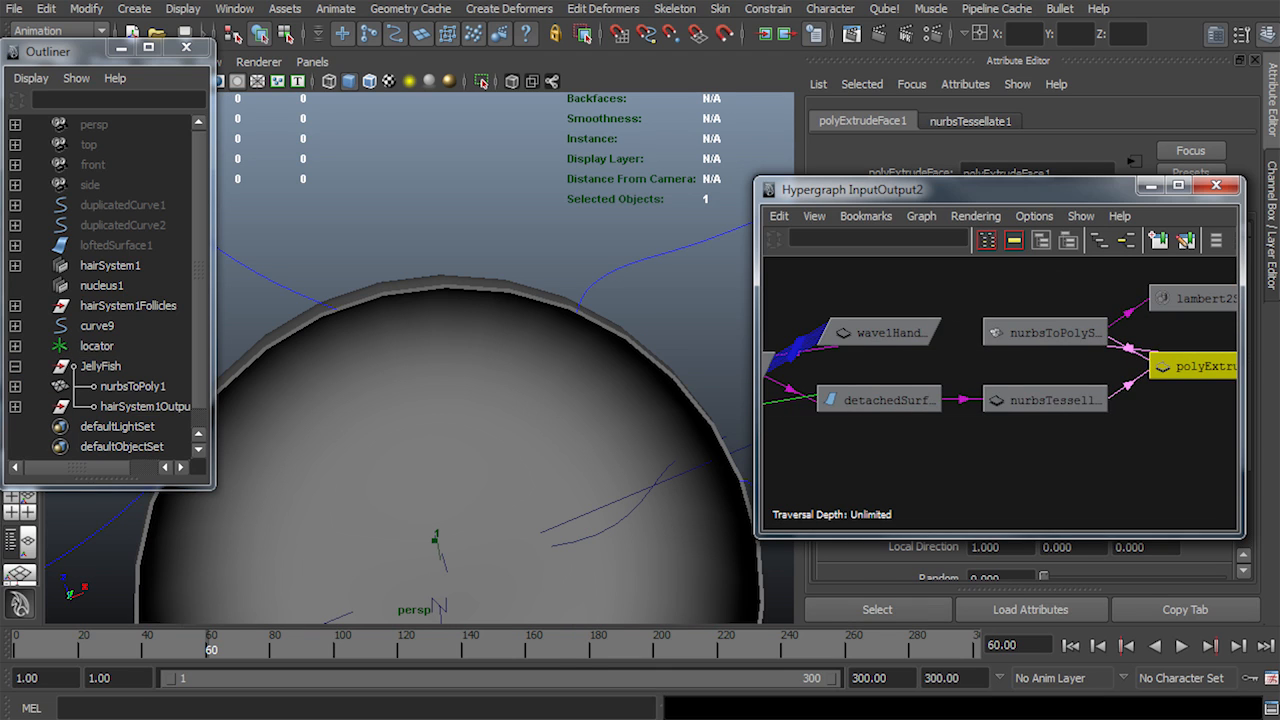
pyautogui.click(1046, 400)
pyautogui.moveTo(1032, 190); pyautogui.dragTo(489, 63)
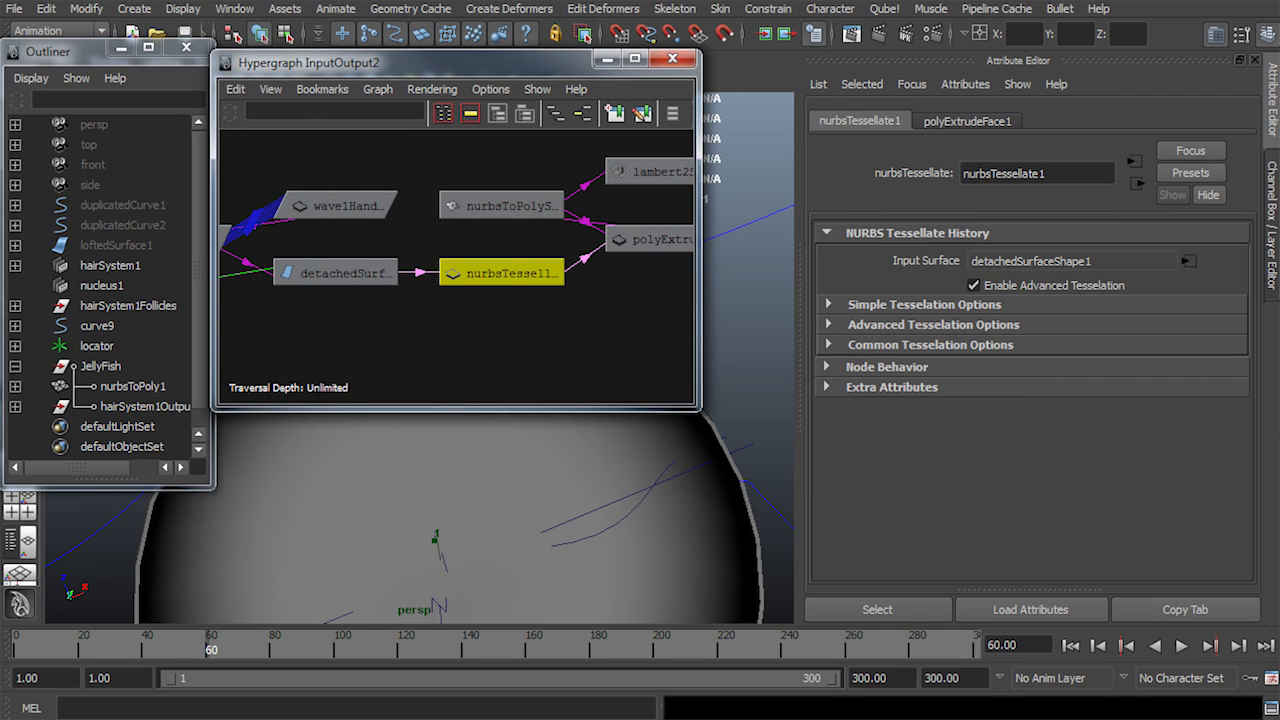
pyautogui.moveTo(699, 408); pyautogui.dragTo(727, 325)
pyautogui.moveTo(530, 63); pyautogui.dragTo(532, 32)
# Look through nurbsTessellate1's tessellation settings and expand its advanced and general tessellation options
pyautogui.click(930, 345)
pyautogui.click(930, 345)
pyautogui.click(932, 325)
pyautogui.click(932, 325)
pyautogui.click(924, 304)
pyautogui.click(924, 304)
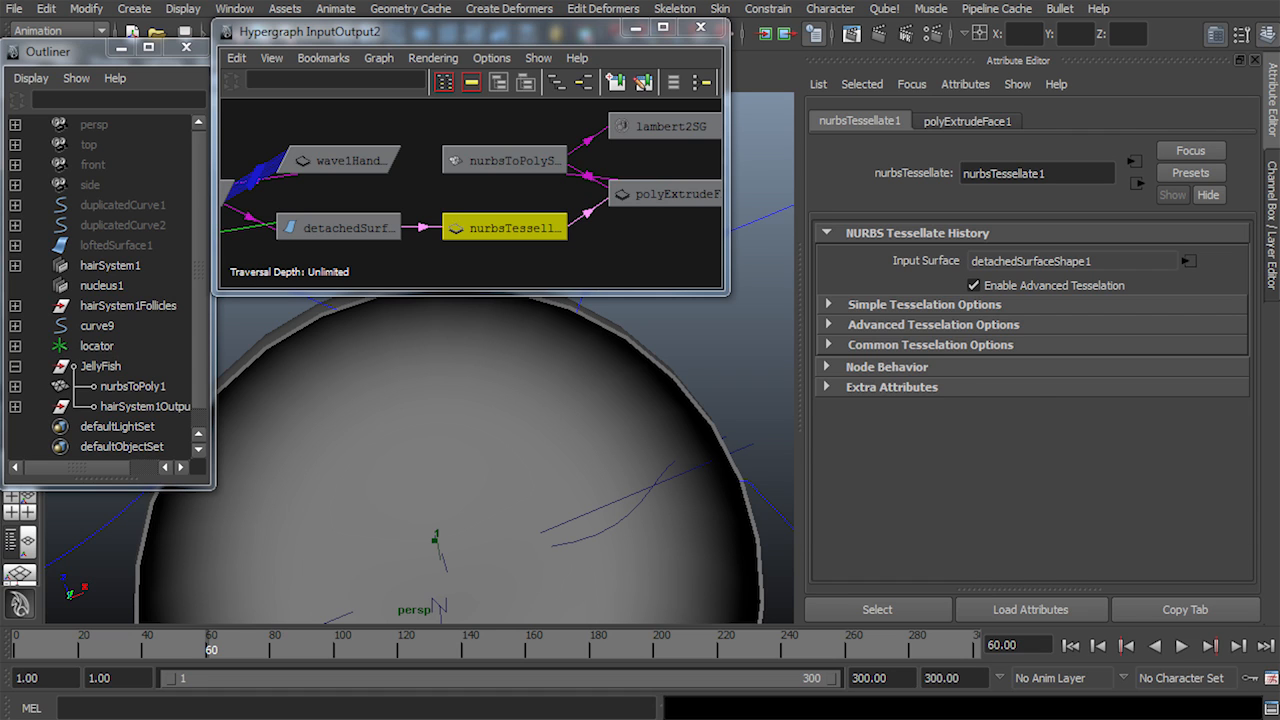
pyautogui.click(932, 325)
pyautogui.click(914, 449)
pyautogui.click(914, 449)
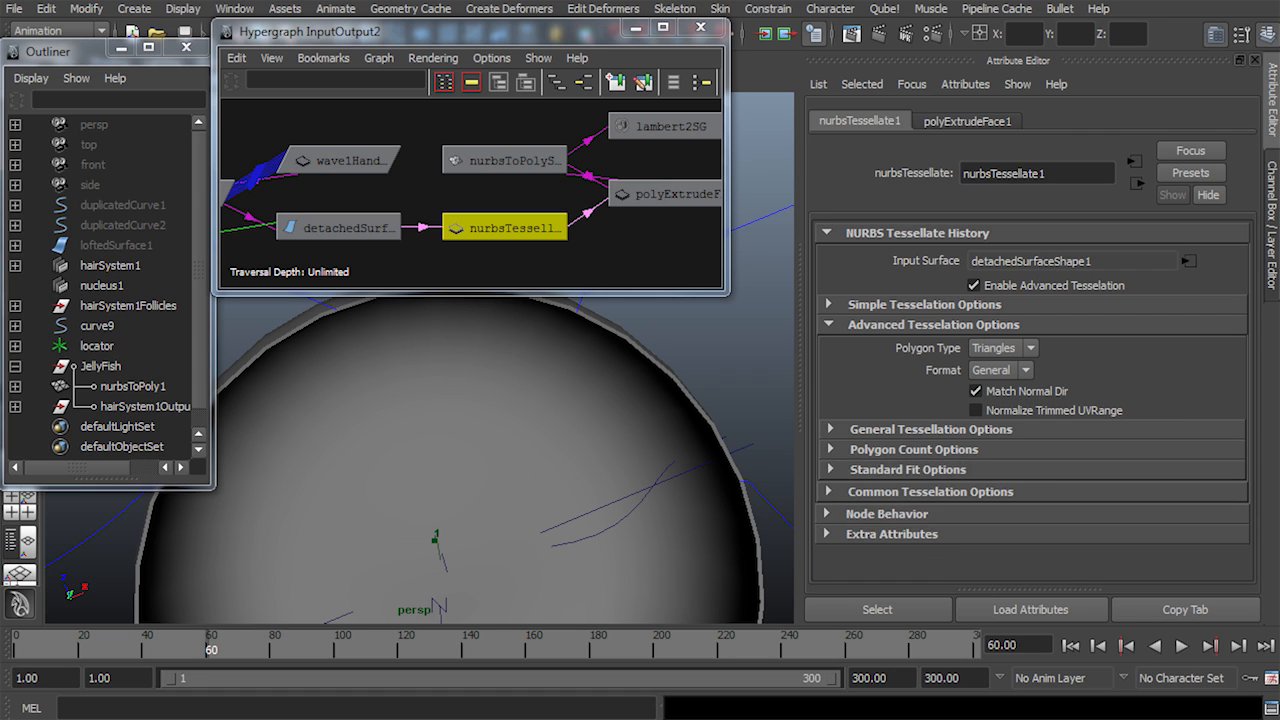
pyautogui.click(930, 429)
pyautogui.scroll(-4, 1030, 400)
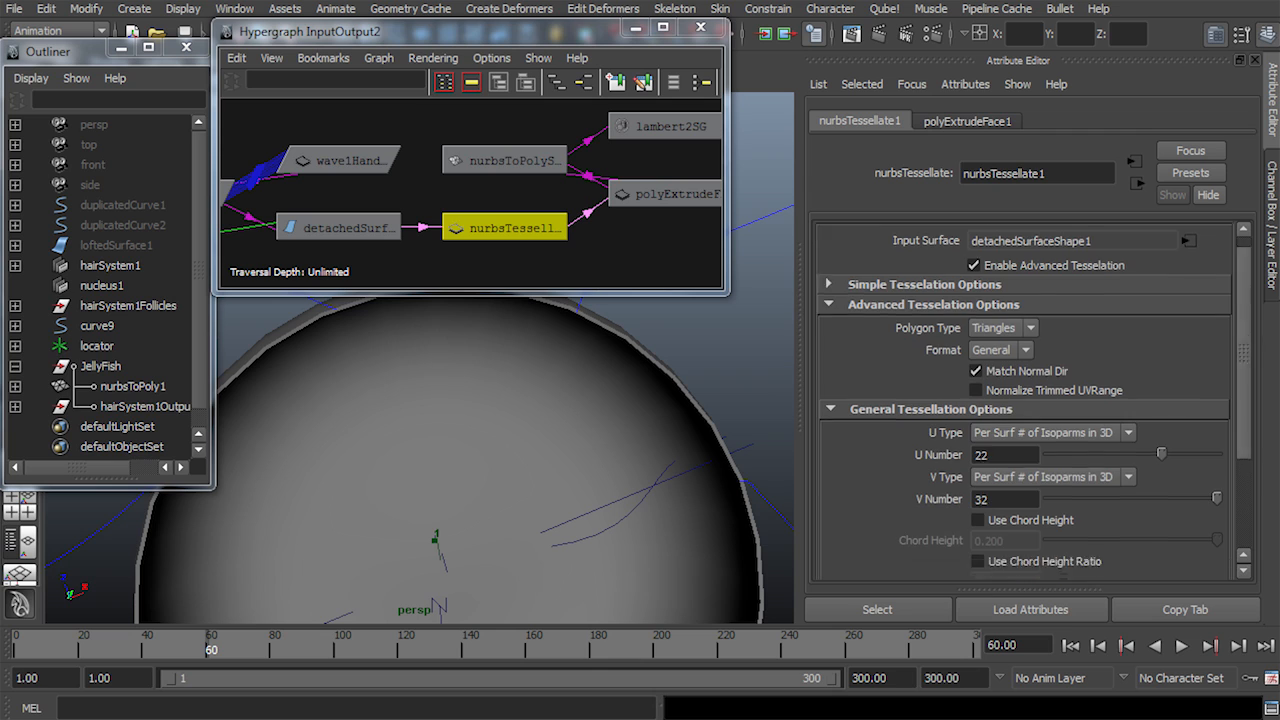
# Shrink the Hypergraph window's height and set nurbsTessellate1's V Number to 42
pyautogui.doubleClick(985, 396)
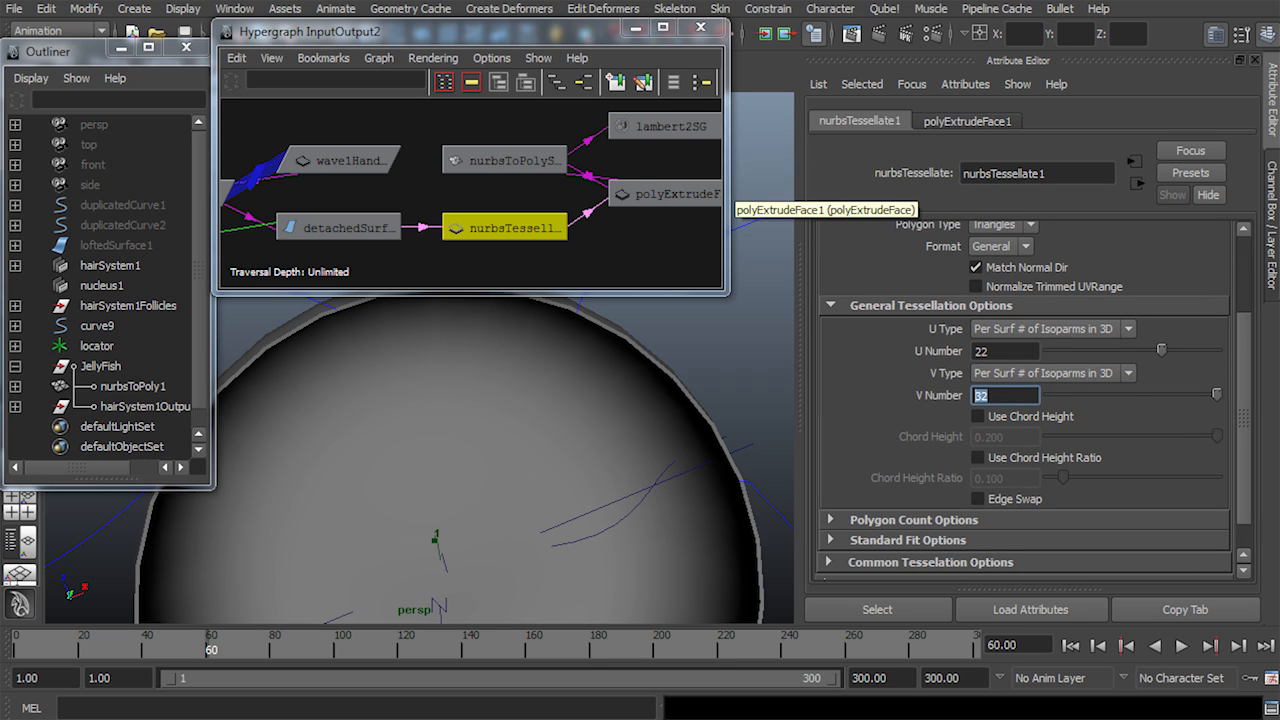
pyautogui.moveTo(727, 290); pyautogui.dragTo(797, 241)
pyautogui.keyDown('alt'); pyautogui.moveTo(505, 190); pyautogui.dragTo(516, 159, button='middle'); pyautogui.keyUp('alt')
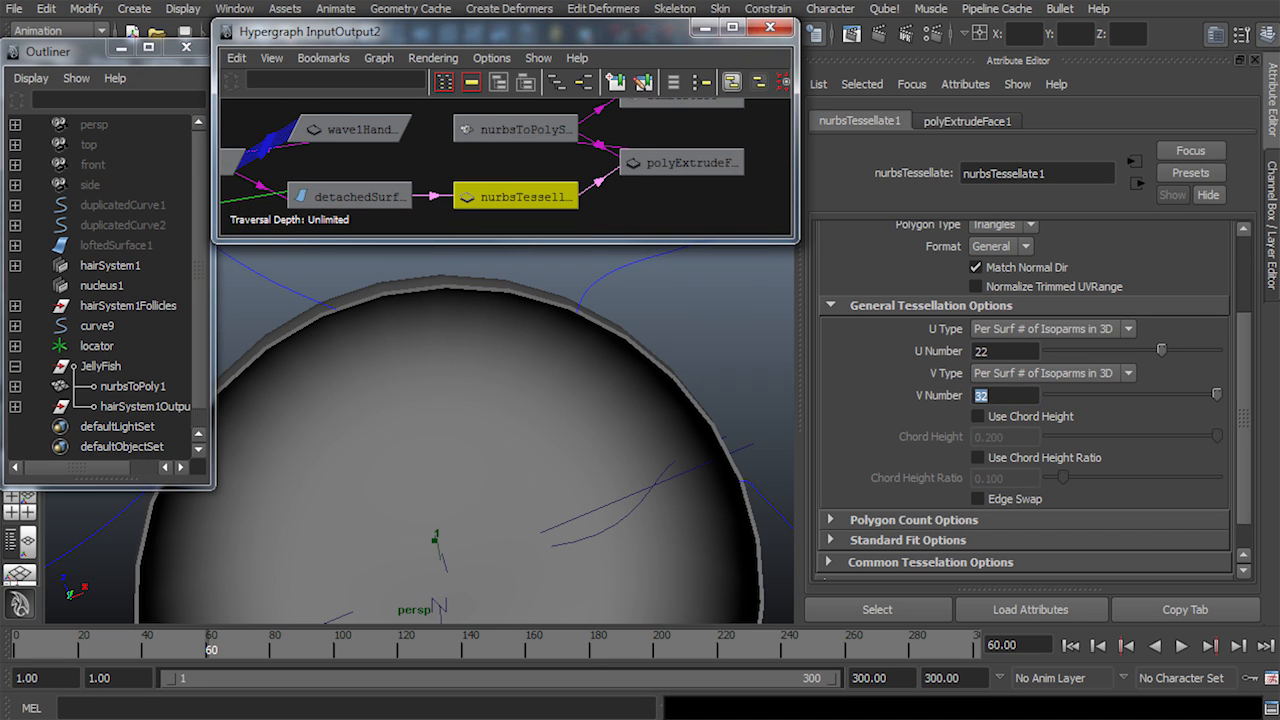
pyautogui.click(998, 396)
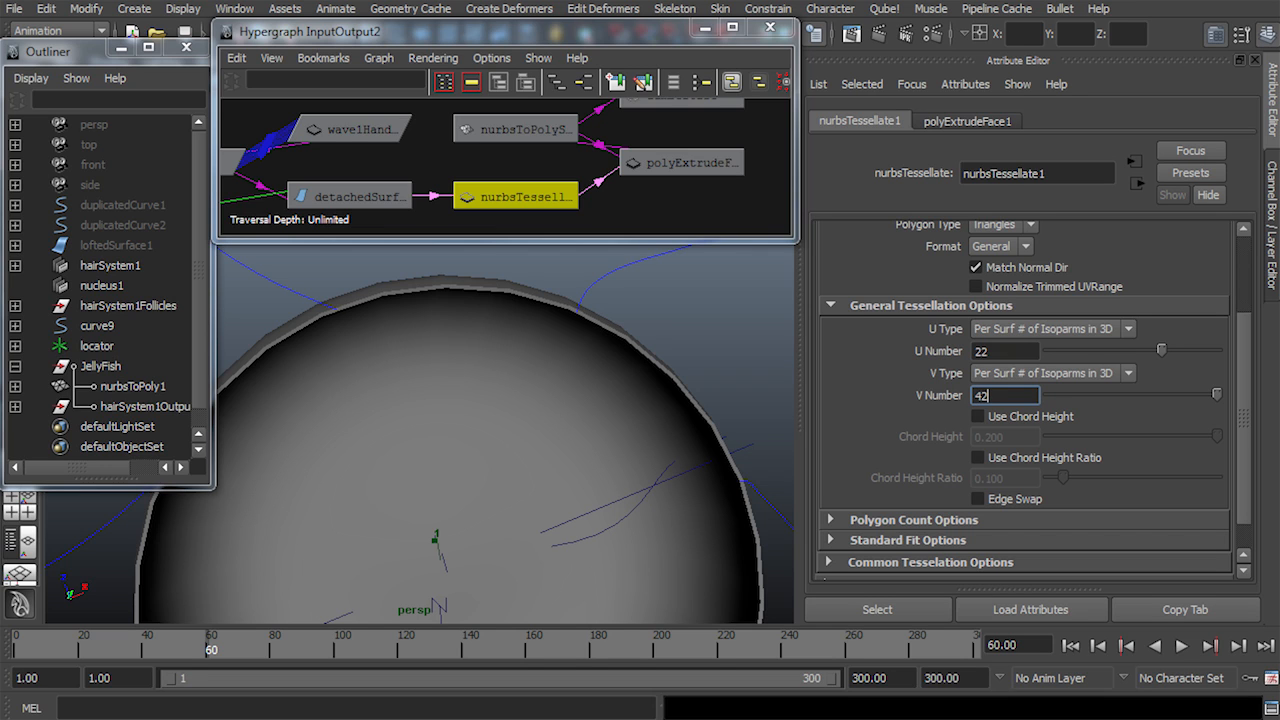
pyautogui.press('Return')
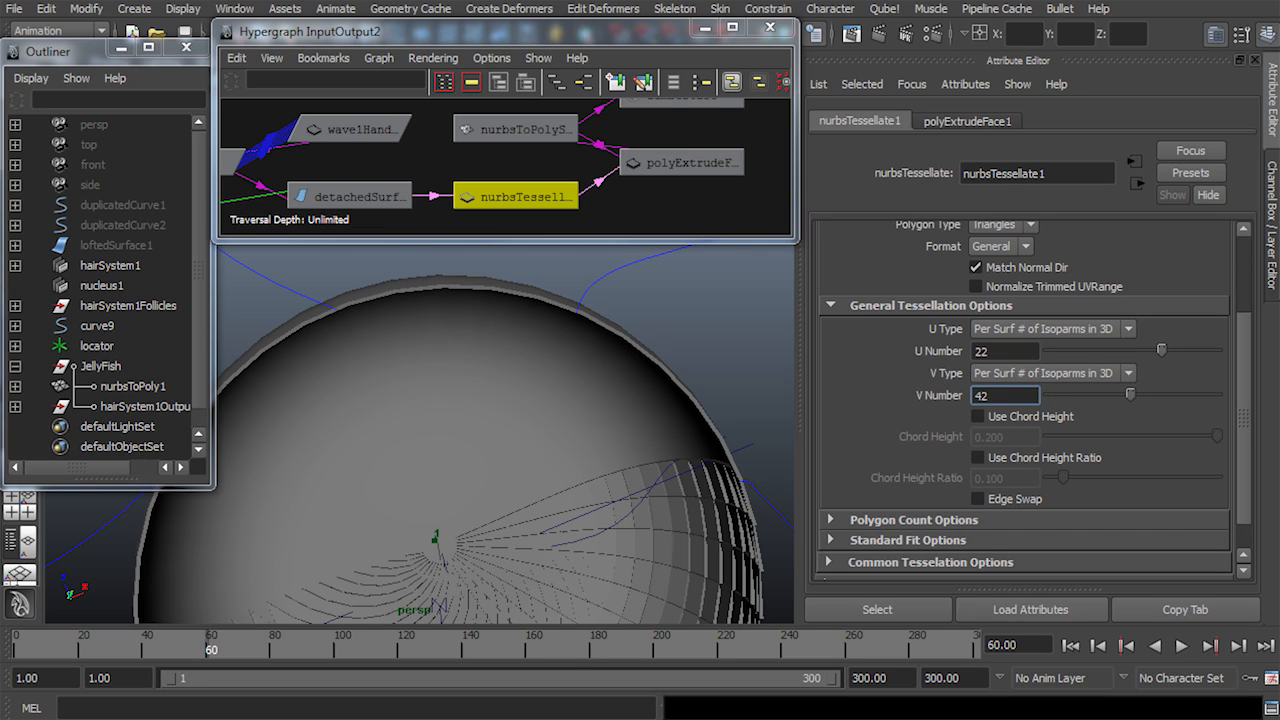
# Return to frame 1 and delete the polyExtrudeFace1 node from the bell's construction history
pyautogui.click(1070, 645)
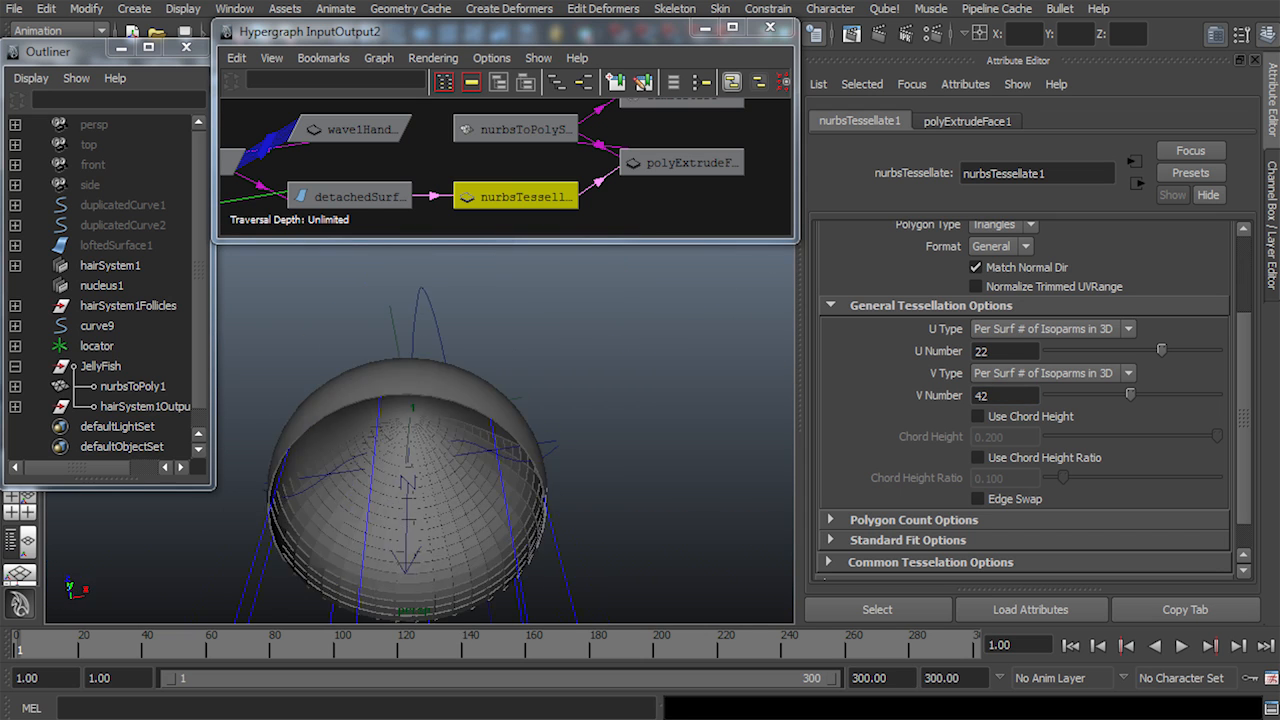
pyautogui.keyDown('alt'); pyautogui.moveTo(430, 400); pyautogui.dragTo(565, 480); pyautogui.keyUp('alt')
pyautogui.keyDown('alt'); pyautogui.moveTo(575, 200); pyautogui.dragTo(516, 223, button='middle'); pyautogui.keyUp('alt')
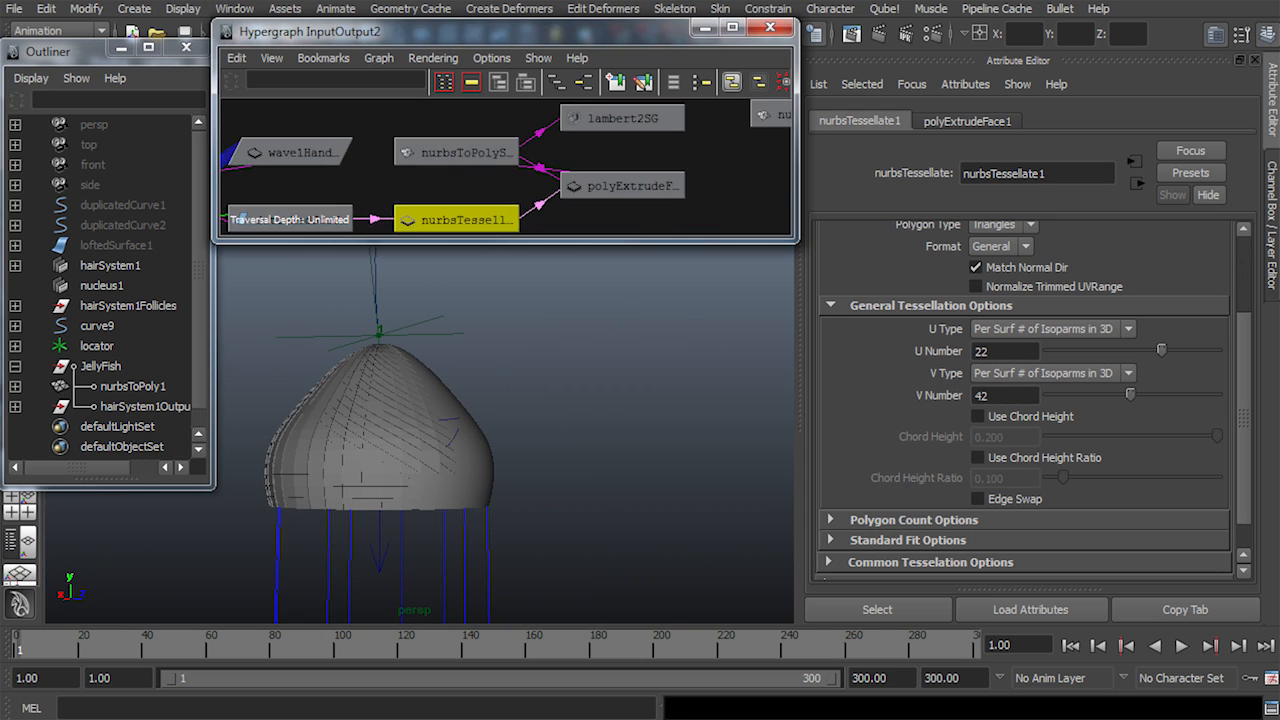
pyautogui.keyDown('alt'); pyautogui.moveTo(545, 200); pyautogui.dragTo(540, 205, button='right'); pyautogui.keyUp('alt')
pyautogui.keyDown('alt'); pyautogui.moveTo(545, 207); pyautogui.dragTo(539, 195, button='middle'); pyautogui.keyUp('alt')
pyautogui.click(560, 205)
pyautogui.moveTo(617, 175); pyautogui.dragTo(650, 182)
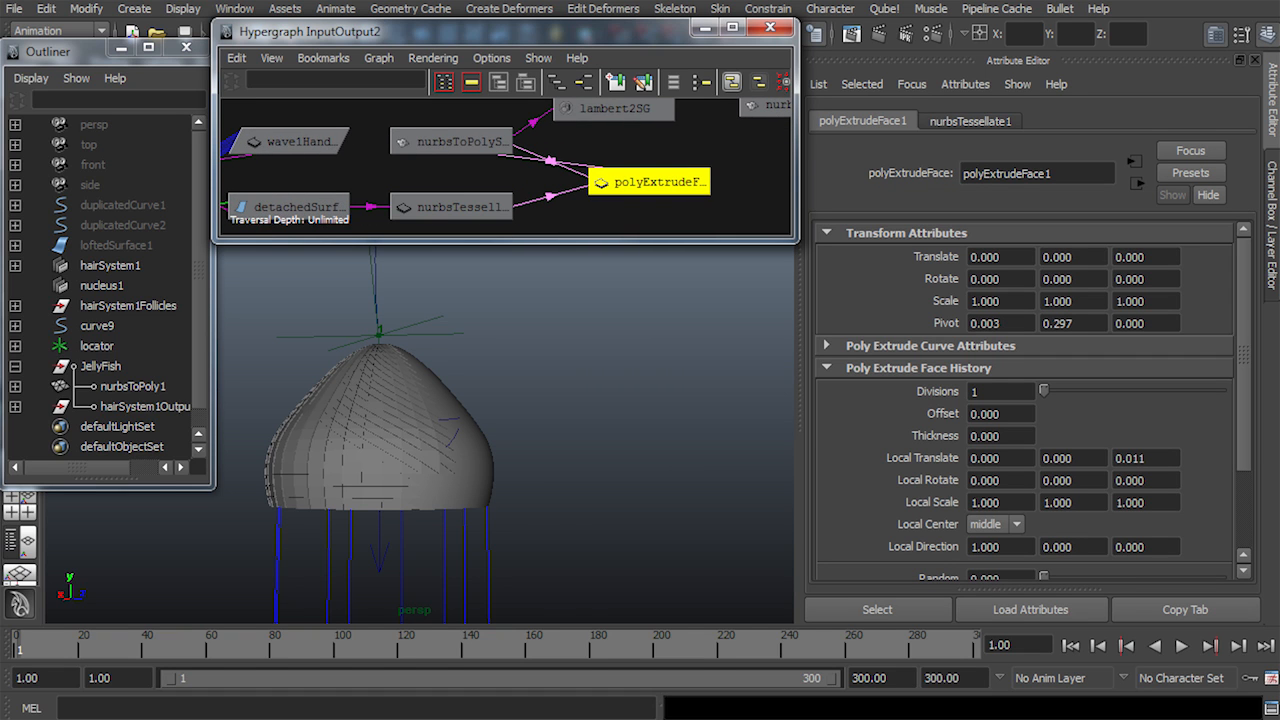
pyautogui.press('Delete')
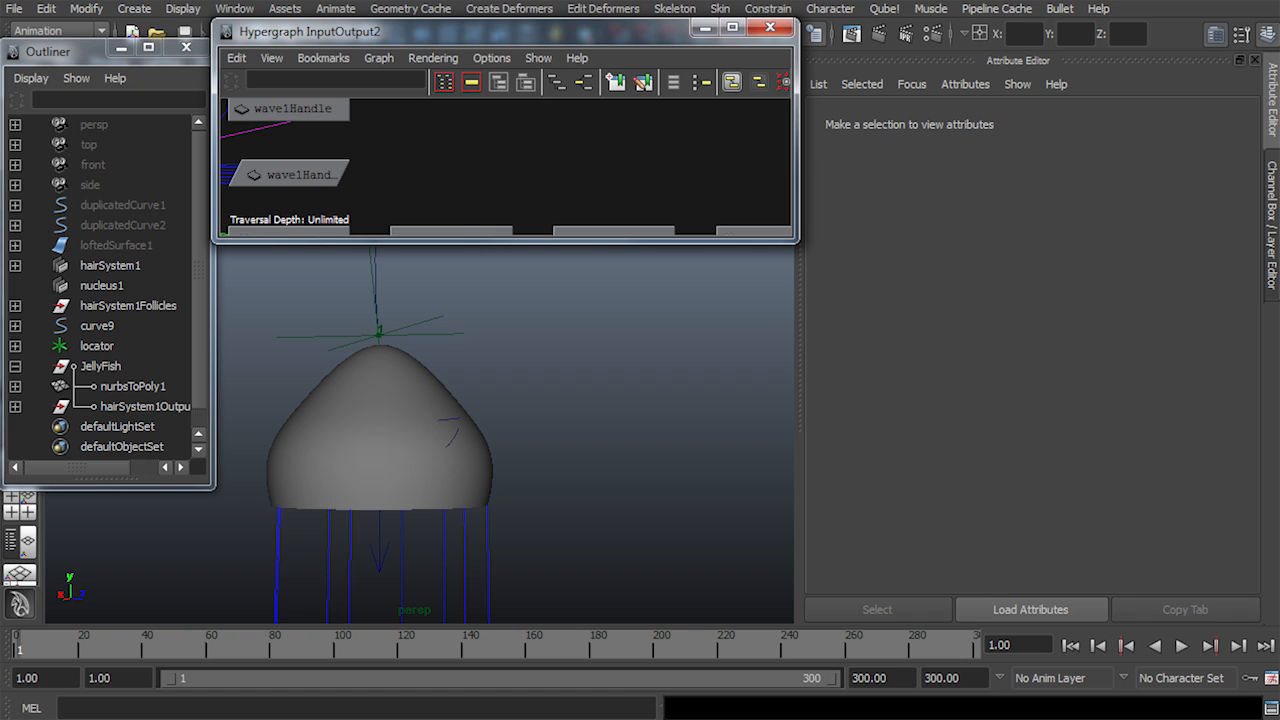
# Play the animation to check the bell without its extrusion and return to the first frame
pyautogui.moveTo(565, 400)
pyautogui.keyDown('alt'); pyautogui.mouseDown()
pyautogui.moveTo(594, 456)
pyautogui.moveTo(587, 412)
pyautogui.mouseUp(); pyautogui.keyUp('alt')
pyautogui.click(1182, 646)
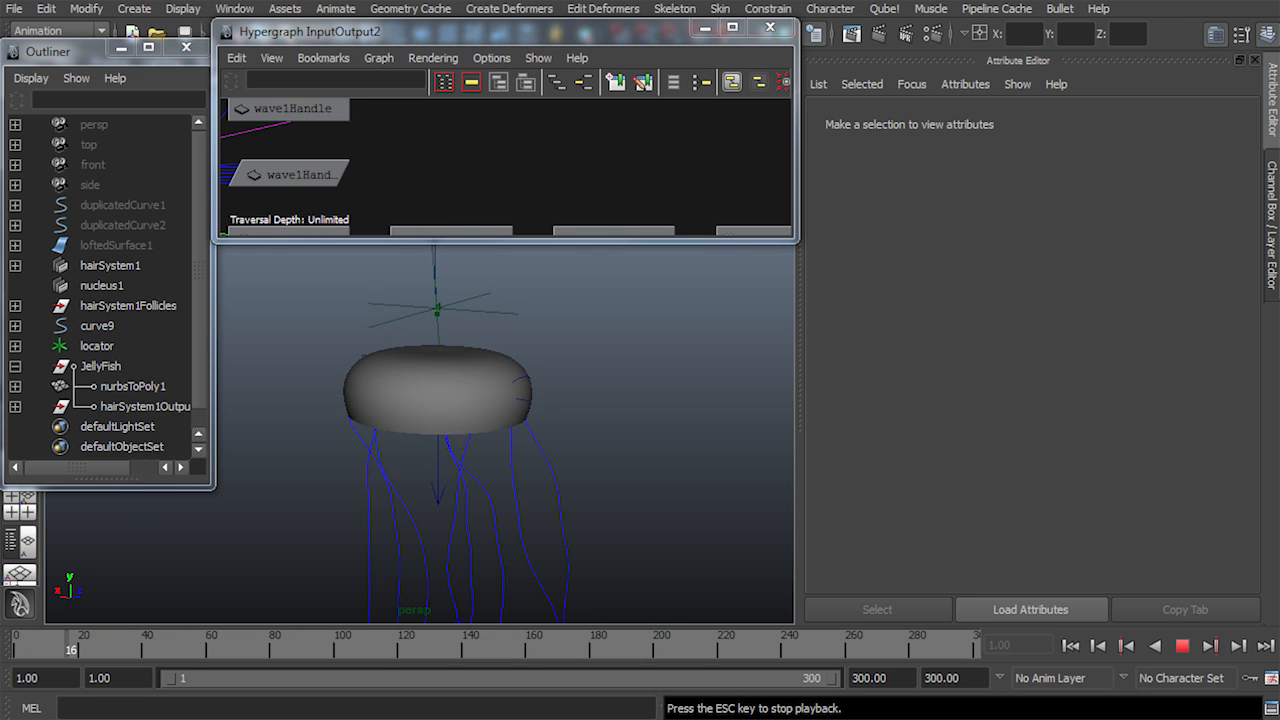
pyautogui.click(1182, 646)
pyautogui.click(1070, 646)
# Examine the bell's history nodes in the Hypergraph, from detachSurface1 through the tessellation node to lambert2SG
pyautogui.scroll(-3, 450, 166)
pyautogui.keyDown('alt'); pyautogui.moveTo(400, 170); pyautogui.dragTo(640, 144, button='middle'); pyautogui.keyUp('alt')
pyautogui.click(402, 159)
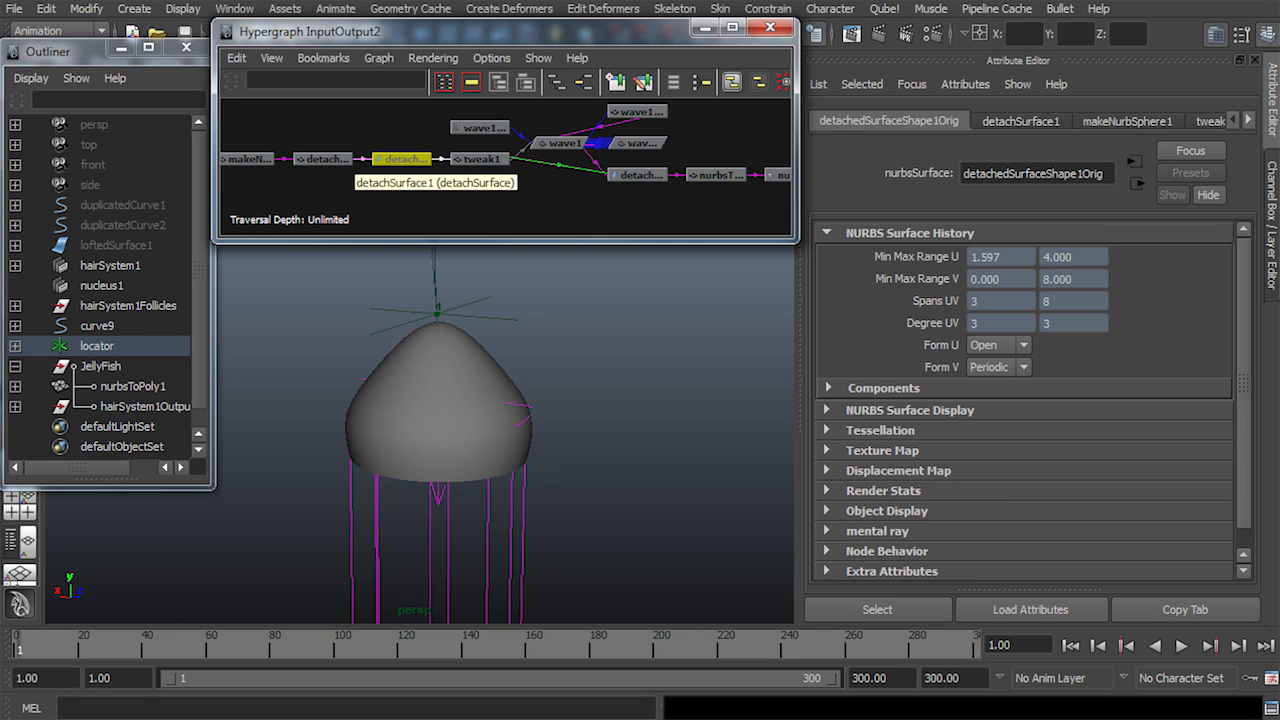
pyautogui.keyDown('alt'); pyautogui.moveTo(610, 180); pyautogui.dragTo(224, 180, button='middle'); pyautogui.keyUp('alt')
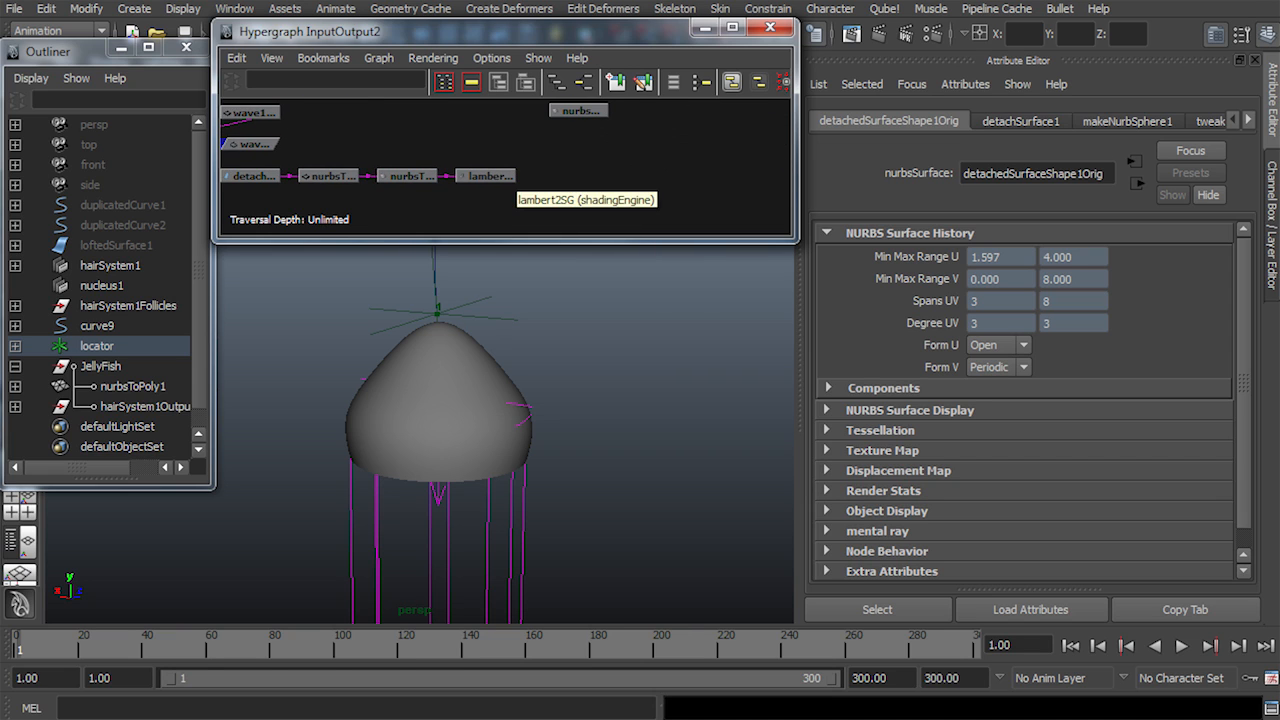
pyautogui.scroll(2, 508, 175)
pyautogui.keyDown('alt'); pyautogui.moveTo(481, 178); pyautogui.dragTo(597, 182, button='middle'); pyautogui.keyUp('alt')
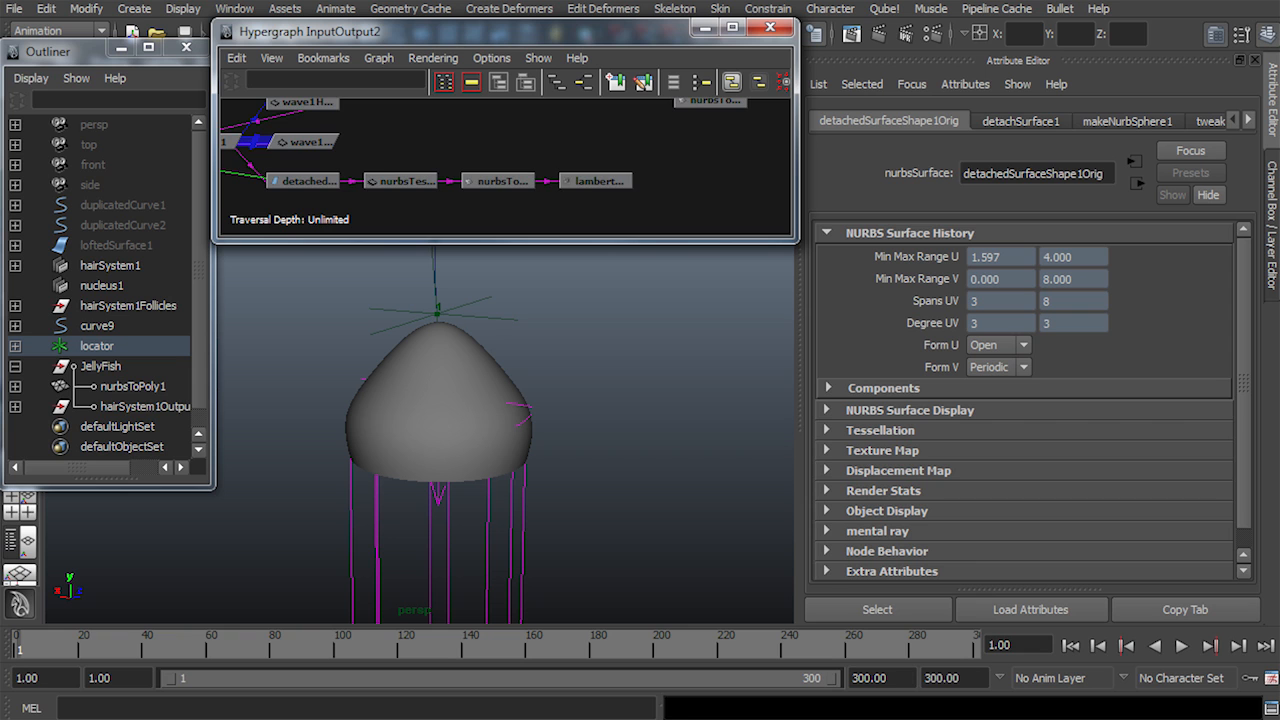
pyautogui.scroll(2, 440, 165)
pyautogui.keyDown('alt'); pyautogui.moveTo(440, 165); pyautogui.dragTo(459, 148, button='middle'); pyautogui.keyUp('alt')
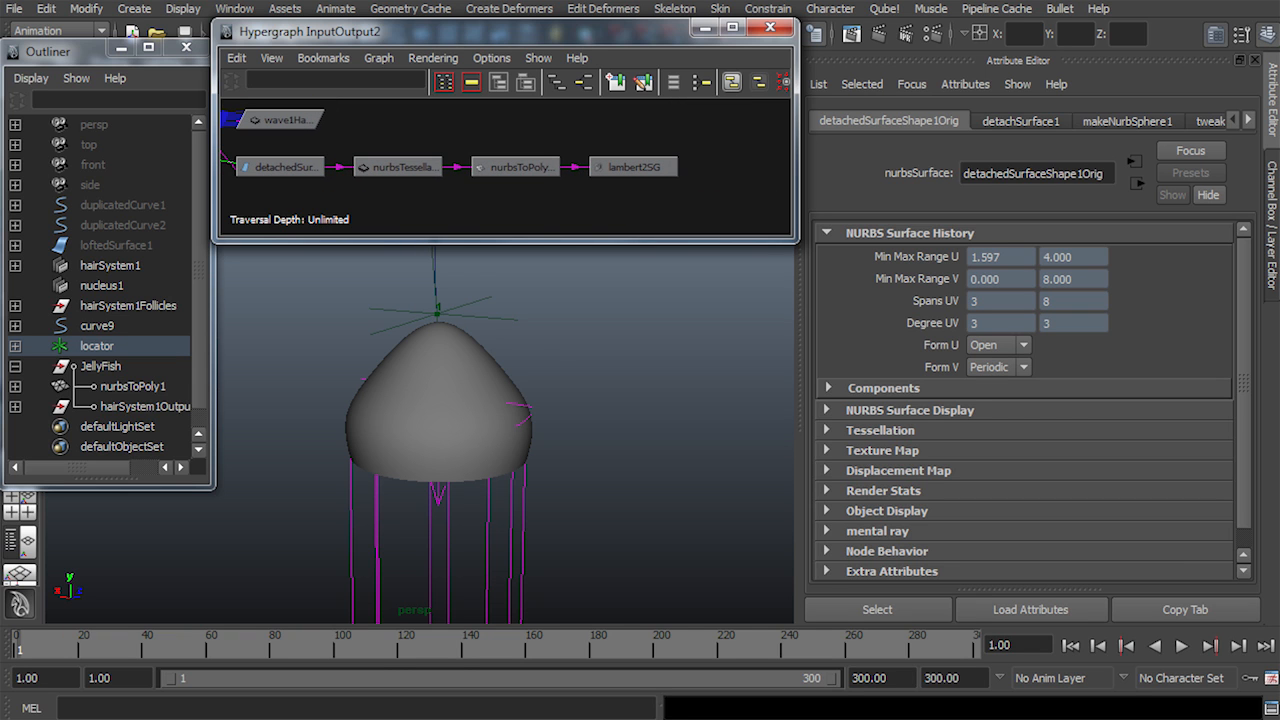
# Select all faces of the bell, extrude them outward by about 0.066 and return to object mode
pyautogui.click(458, 362)
pyautogui.moveTo(458, 362); pyautogui.dragTo(458, 420, button='right')
pyautogui.moveTo(312, 295); pyautogui.dragTo(588, 495)
pyautogui.keyDown('shift'); pyautogui.moveTo(429, 385); pyautogui.dragTo(429, 417, button='right'); pyautogui.keyUp('shift')
pyautogui.keyDown('alt'); pyautogui.moveTo(429, 417); pyautogui.dragTo(417, 484, button='middle'); pyautogui.keyUp('alt')
pyautogui.moveTo(403, 291); pyautogui.dragTo(402, 286)
pyautogui.press('q')
pyautogui.press('F8')
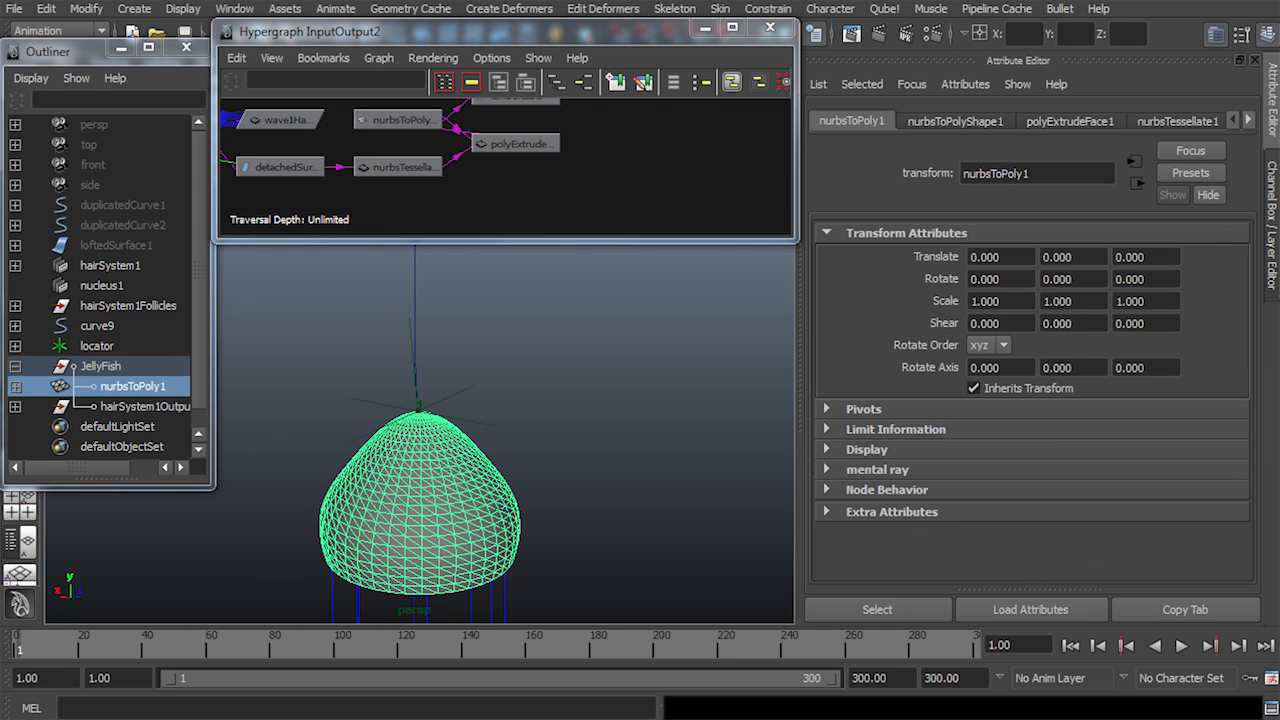
# Regraph the bell's connections in the Hypergraph and inspect the polyExtrudeFace1 and nurbsTessellate1 nodes
pyautogui.click(584, 82)
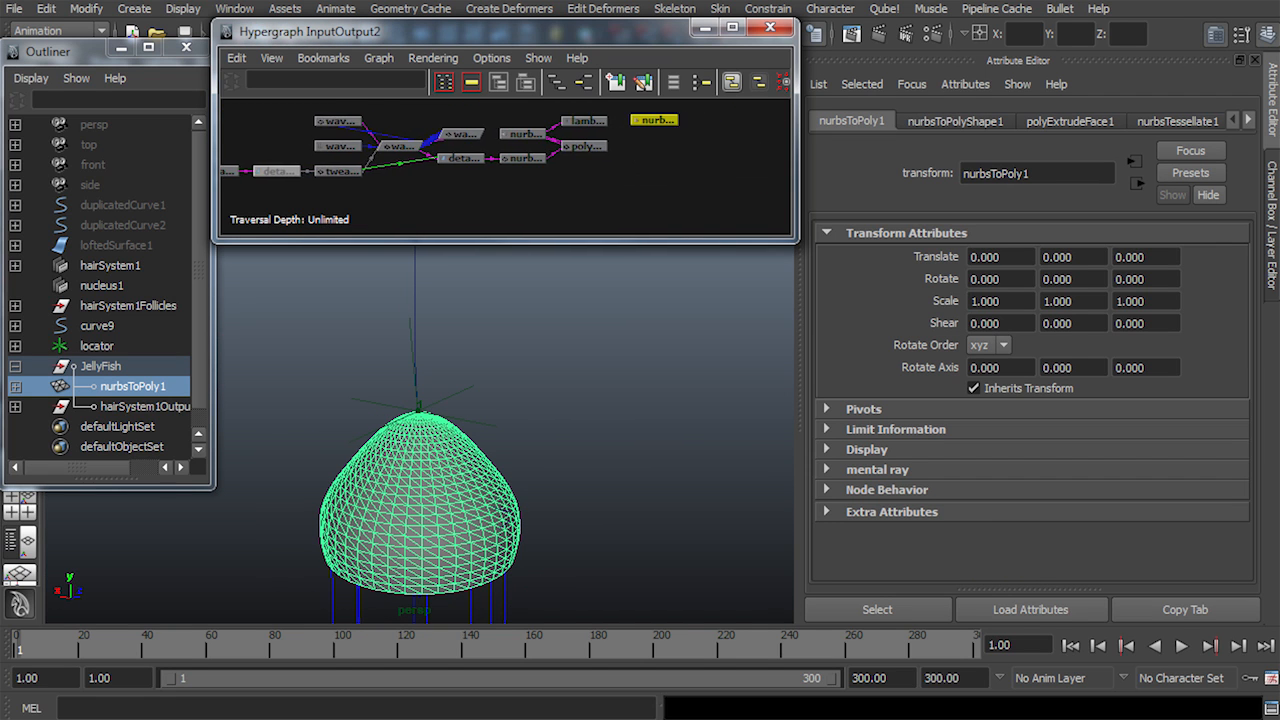
pyautogui.click(543, 163)
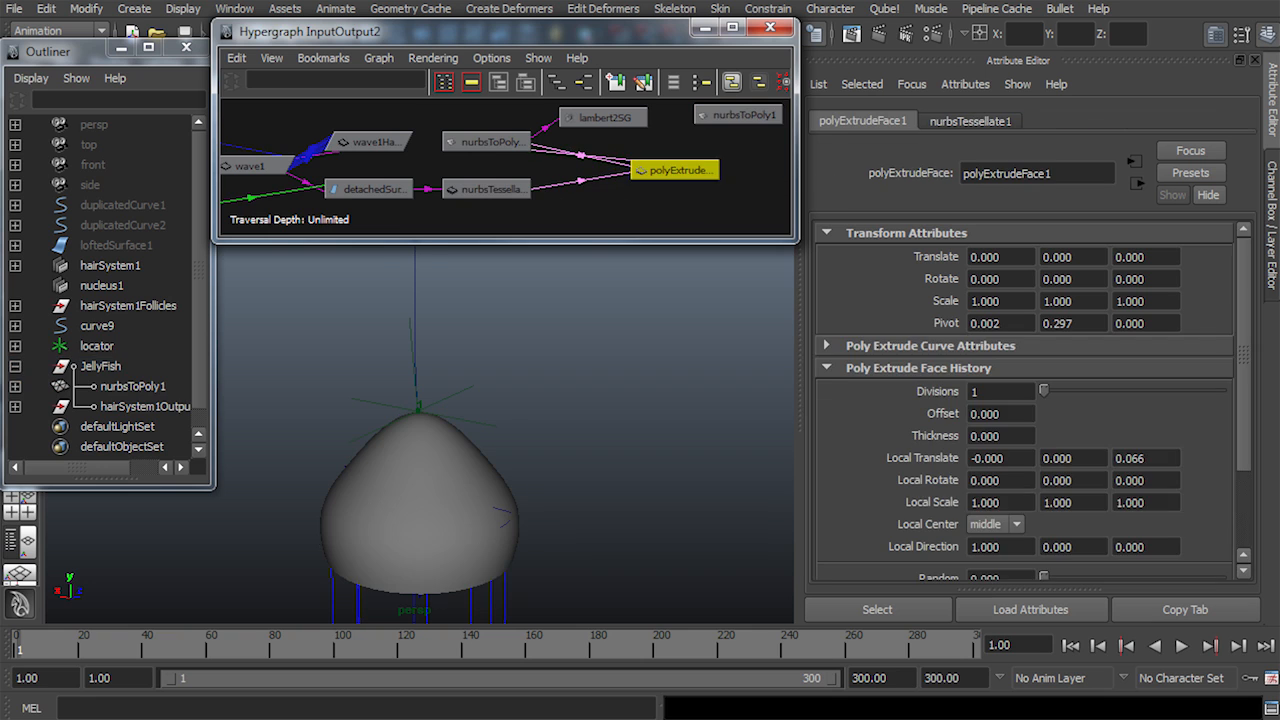
pyautogui.click(482, 187)
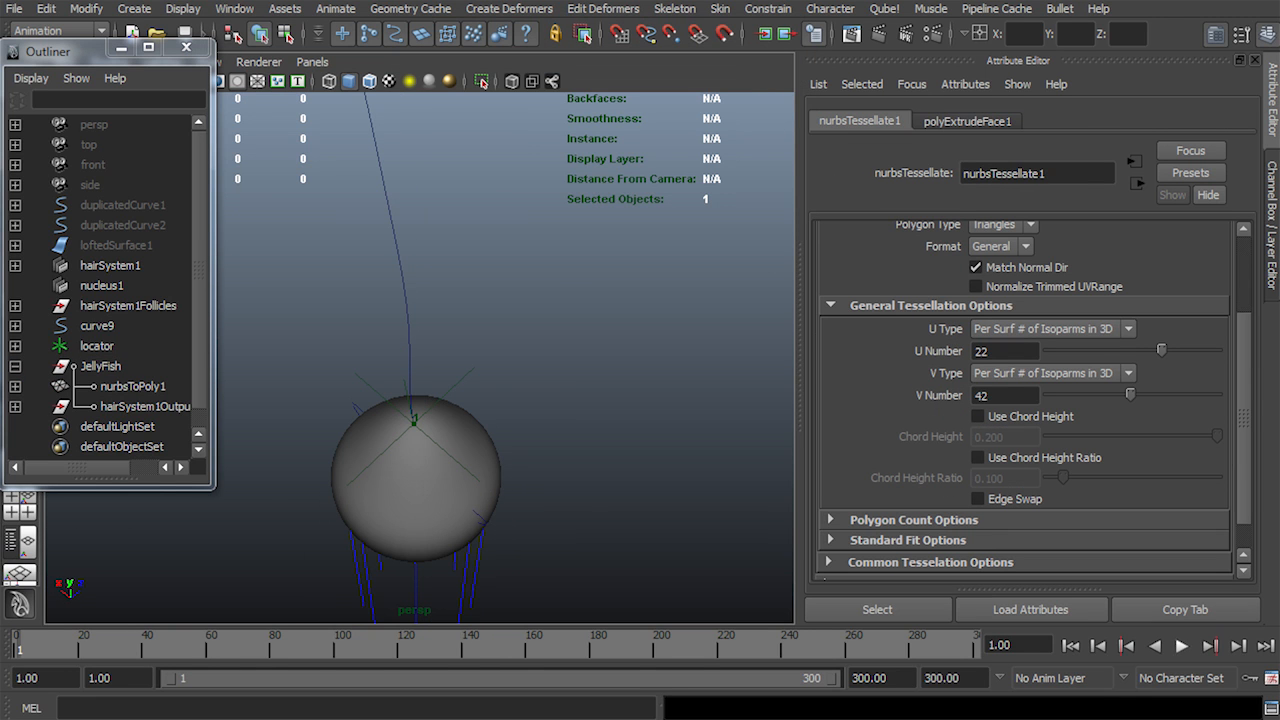
# Play the animation, stop it partway and inspect the thickened rim from underneath the bell
pyautogui.hotkey('alt', 'v')
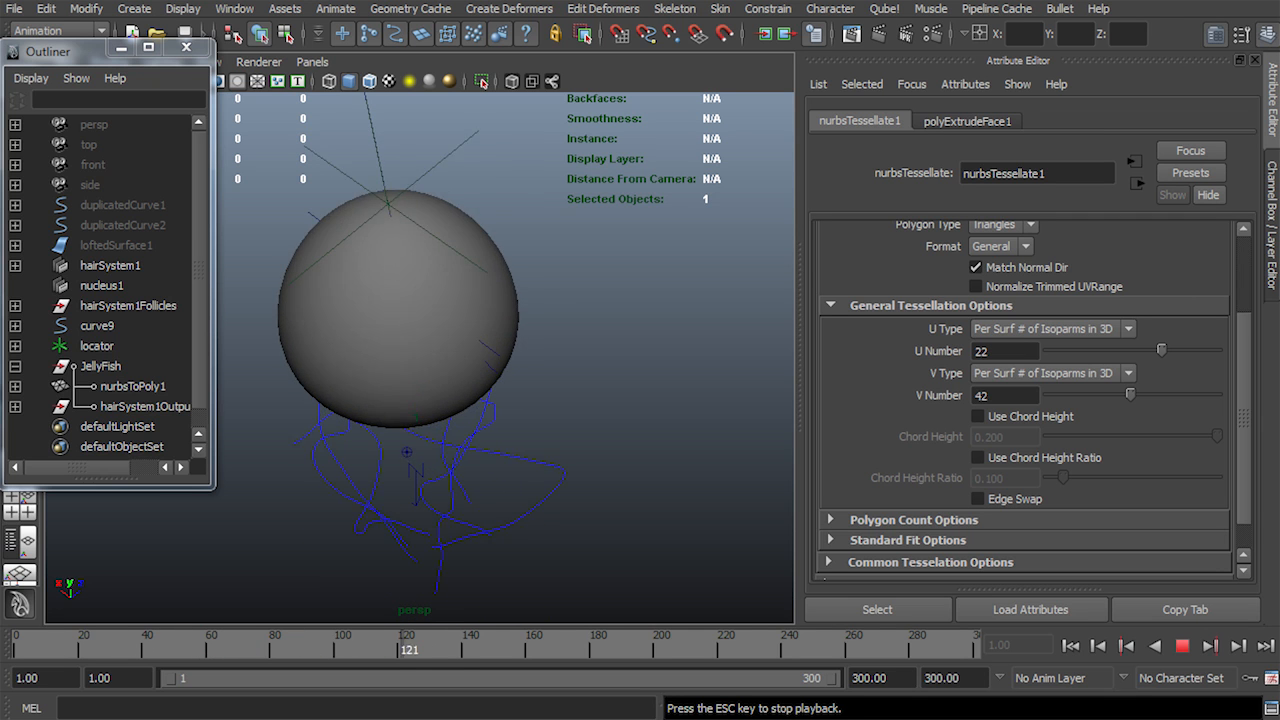
pyautogui.press('Escape')
pyautogui.scroll(10, 470, 440)
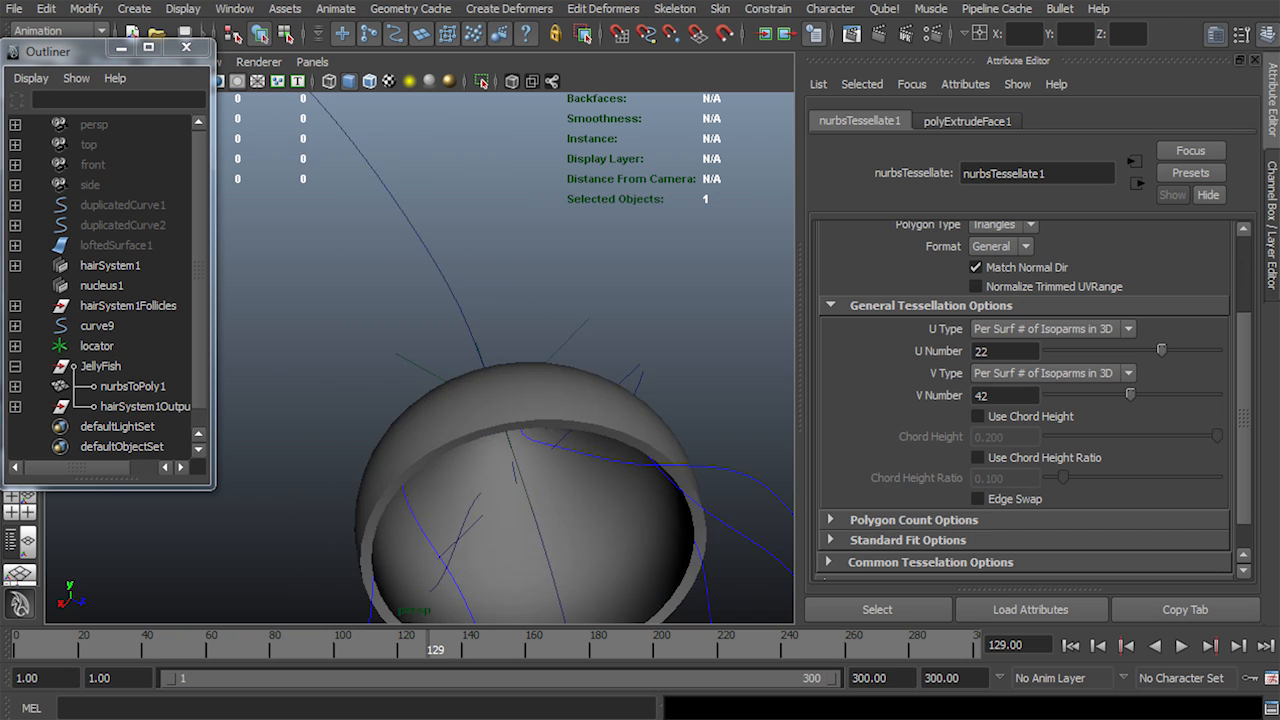
# Set the Local Translate Z of nurbsToPoly1's polyExtrudeFace1 input to 0.03 and deselect the bell
pyautogui.click(132, 386)
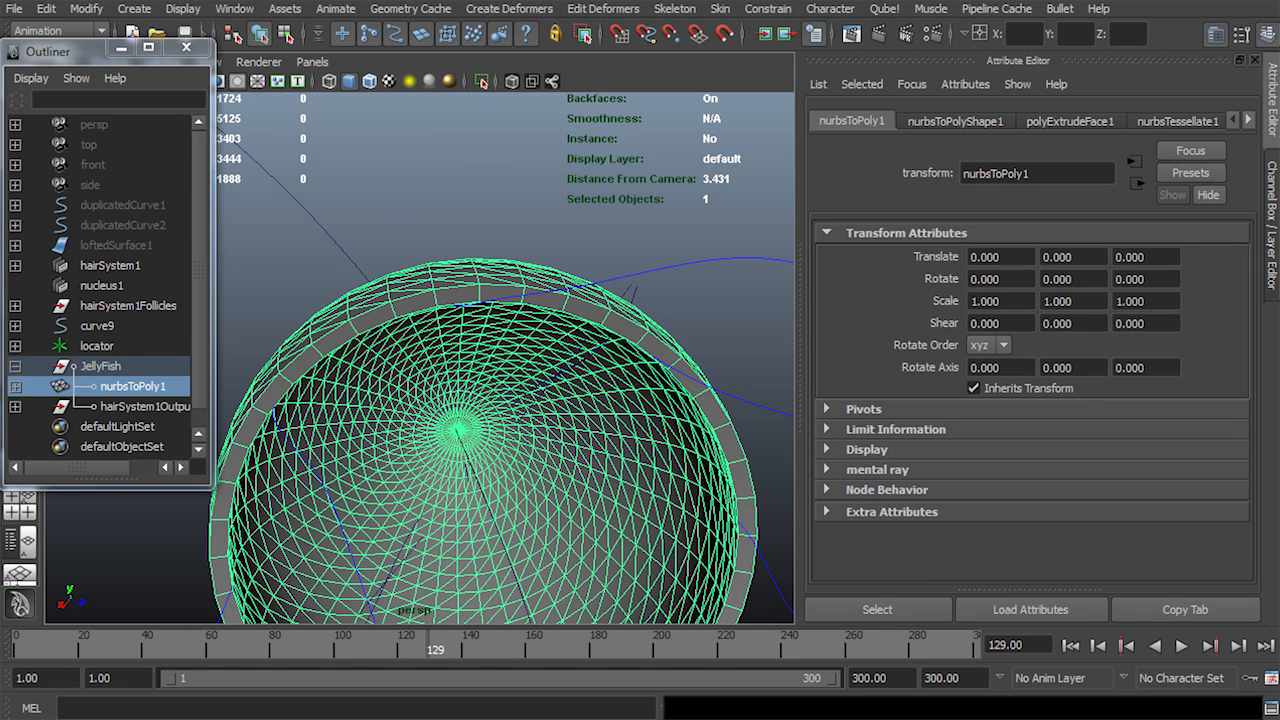
pyautogui.hotkey('ctrl', 'a')
pyautogui.click(984, 351)
pyautogui.moveTo(1248, 285); pyautogui.dragTo(1248, 362)
pyautogui.click(1206, 472)
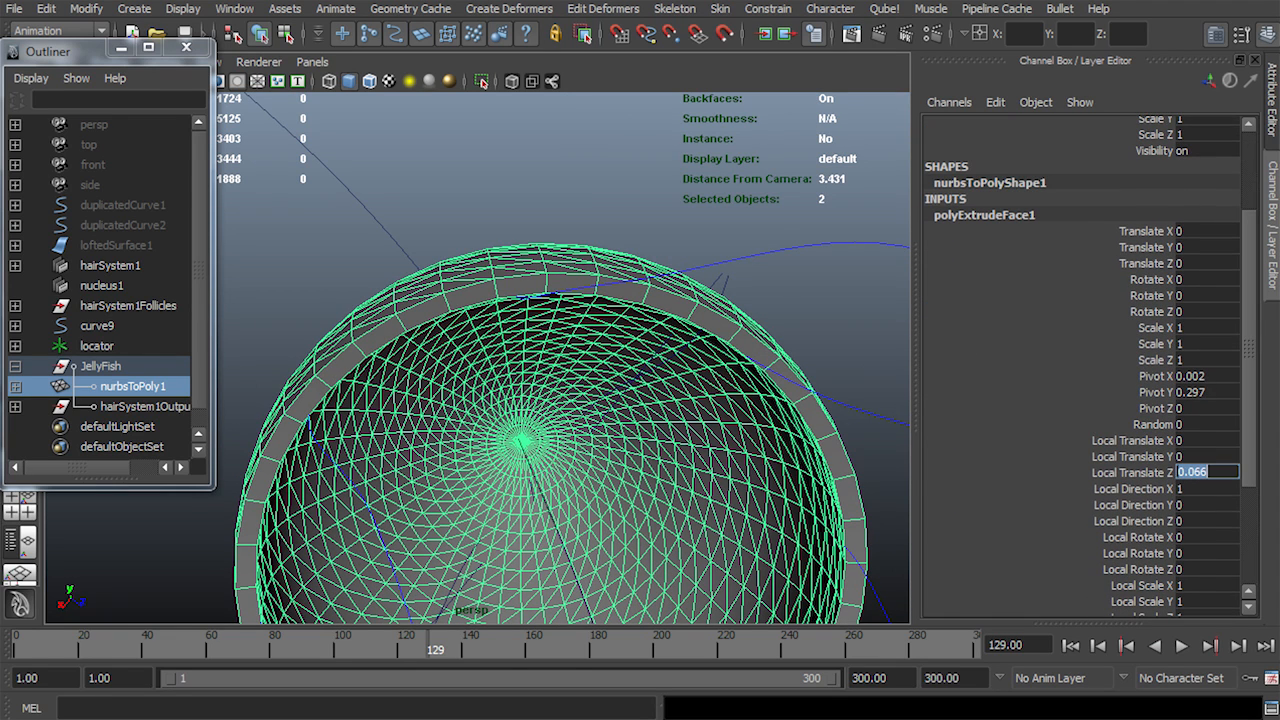
pyautogui.write('0.03')
pyautogui.press('Return')
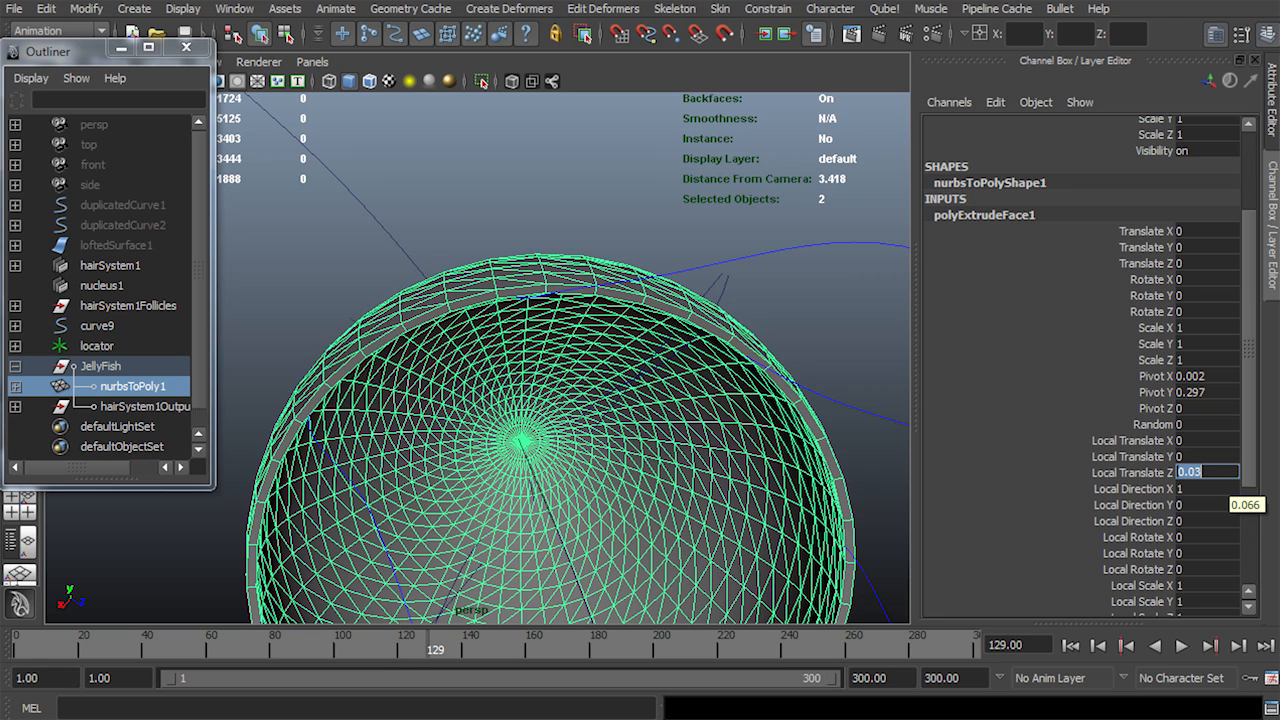
pyautogui.click(840, 310)
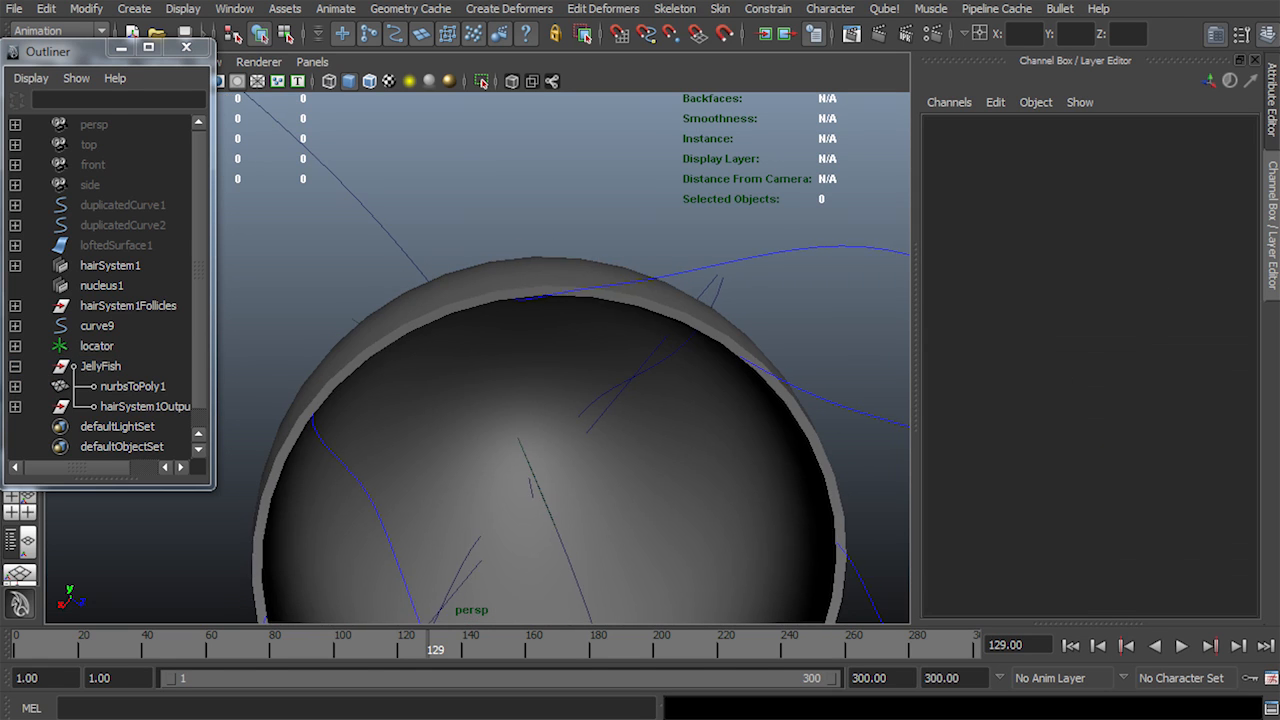
# Play the animation from the start to check the thinner bell, stop it and return to frame 1
pyautogui.scroll(-3, 700, 320)
pyautogui.keyDown('alt'); pyautogui.moveTo(700, 320); pyautogui.dragTo(720, 420); pyautogui.keyUp('alt')
pyautogui.scroll(-3, 478, 357)
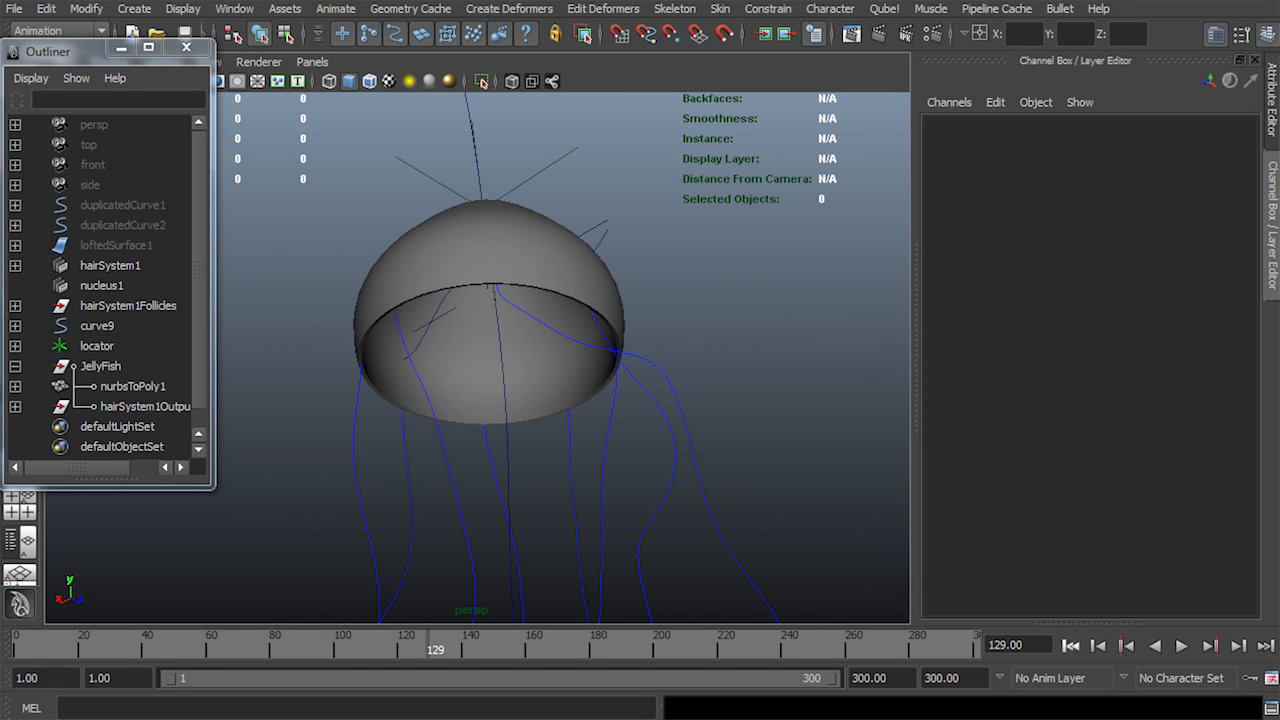
pyautogui.hotkey('alt', 'shift', 'v')
pyautogui.hotkey('alt', 'v')
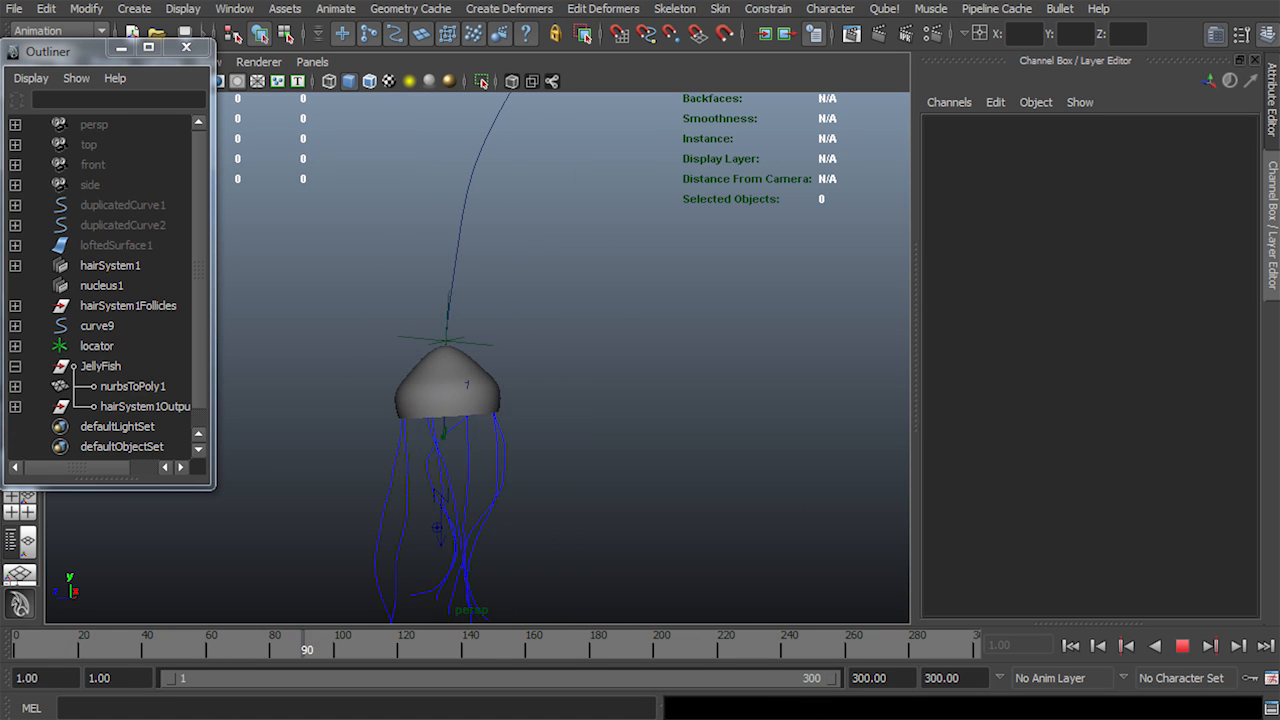
pyautogui.click(1182, 646)
pyautogui.click(1071, 646)
# Examine the bell and its open underside from several angles at frame 1
pyautogui.scroll(5, 478, 357)
pyautogui.keyDown('alt'); pyautogui.moveTo(478, 400); pyautogui.dragTo(522, 288, button='middle'); pyautogui.keyUp('alt')
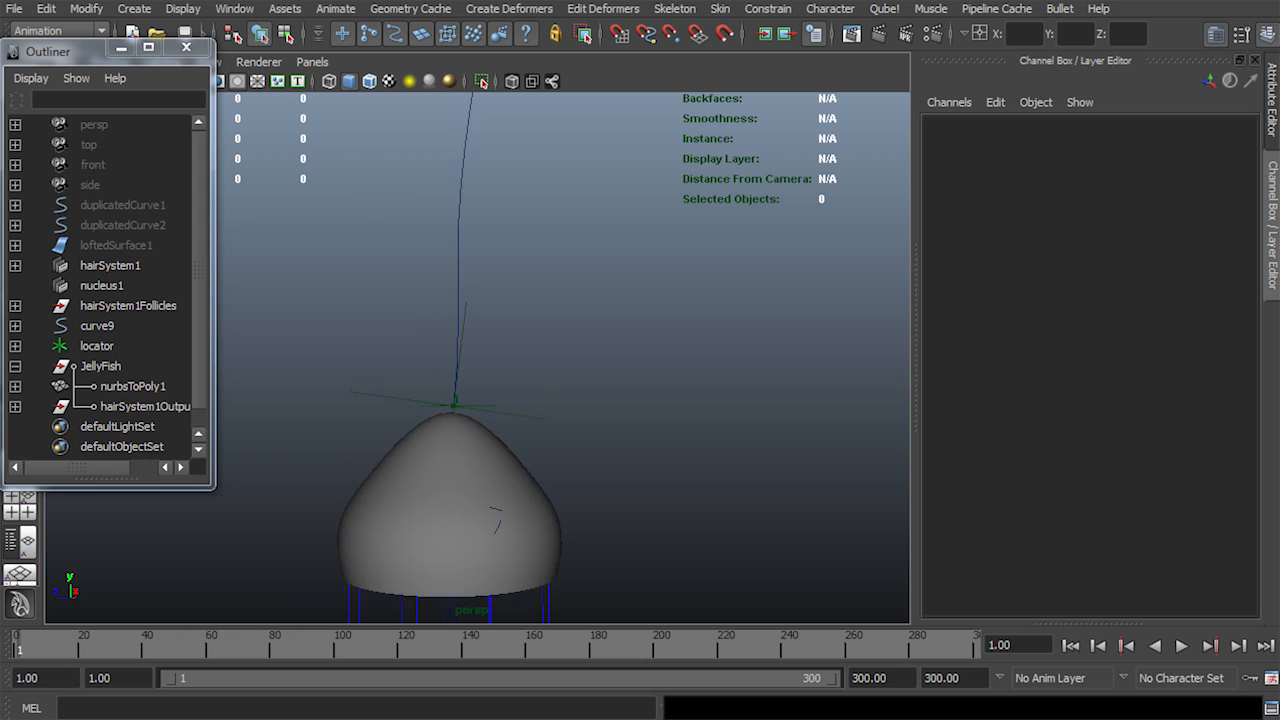
pyautogui.scroll(-5, 478, 357)
pyautogui.scroll(3, 478, 357)
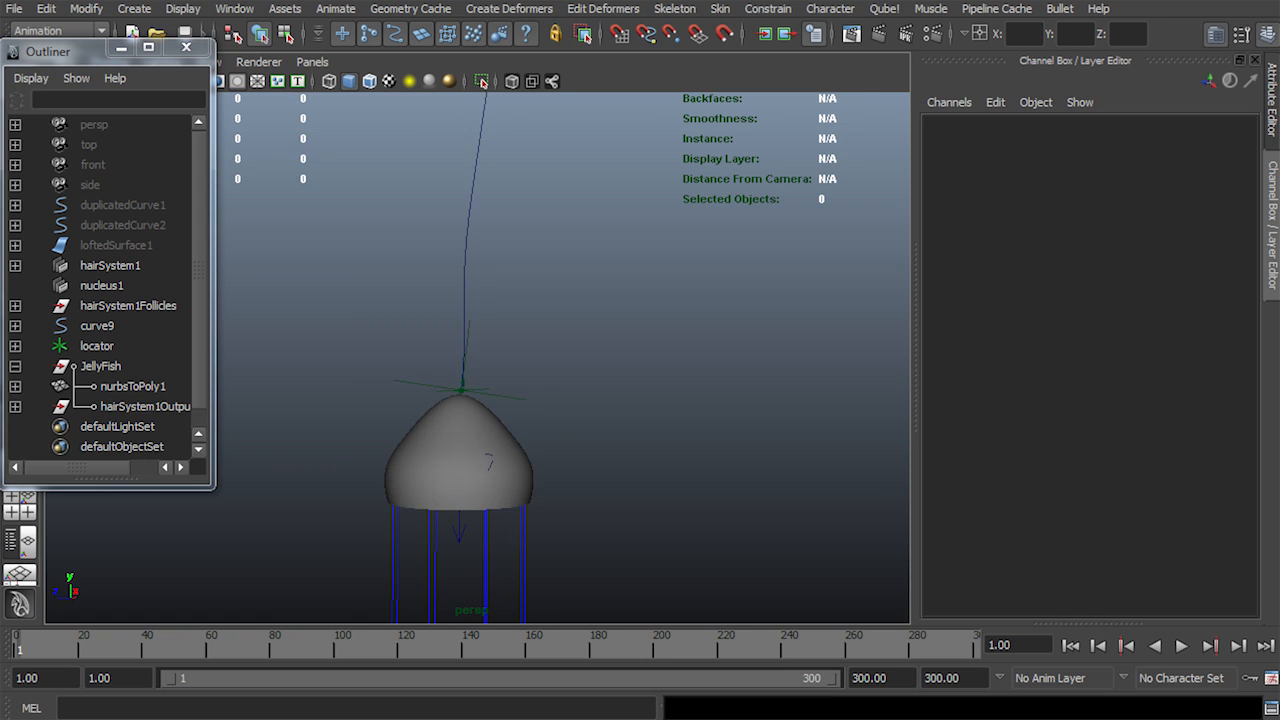
pyautogui.keyDown('alt'); pyautogui.moveTo(478, 400); pyautogui.dragTo(530, 362); pyautogui.keyUp('alt')
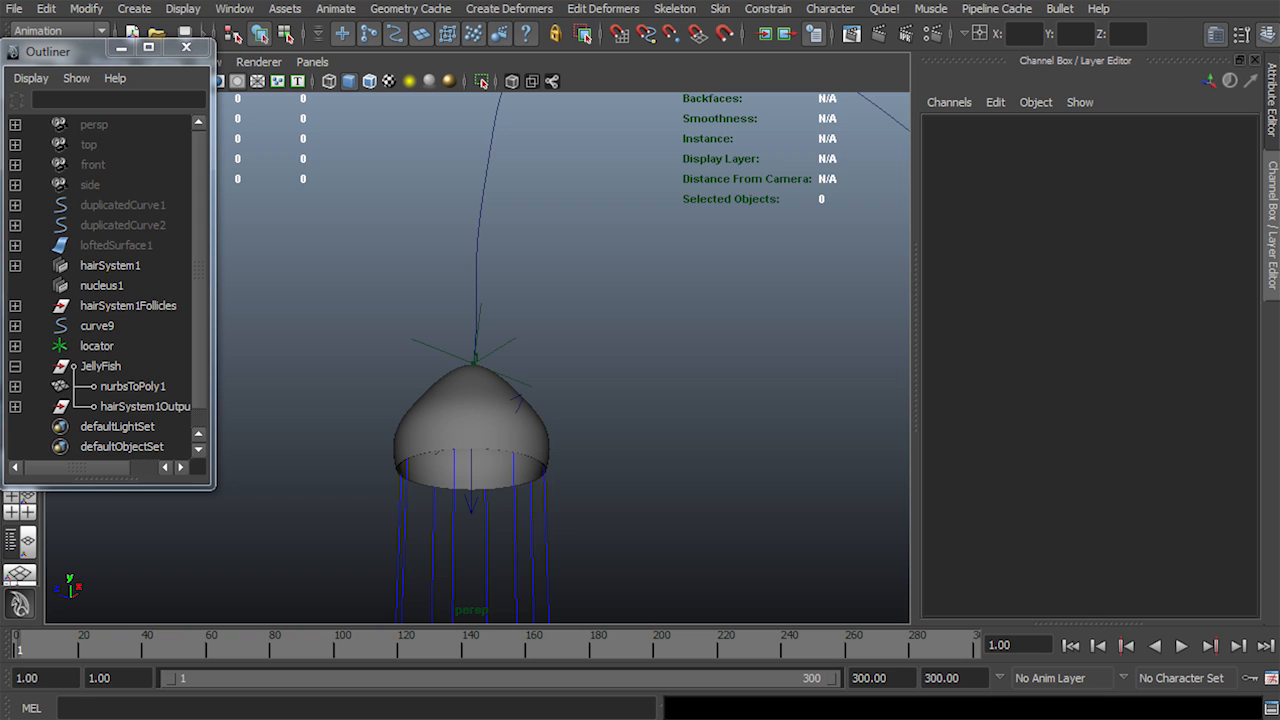
pyautogui.keyDown('alt'); pyautogui.moveTo(474, 372); pyautogui.dragTo(482, 368); pyautogui.keyUp('alt')
pyautogui.keyDown('alt'); pyautogui.moveTo(482, 368); pyautogui.dragTo(552, 215, button='middle'); pyautogui.keyUp('alt')
pyautogui.scroll(3, 552, 240)
pyautogui.keyDown('alt'); pyautogui.moveTo(552, 240); pyautogui.dragTo(560, 275); pyautogui.keyUp('alt')
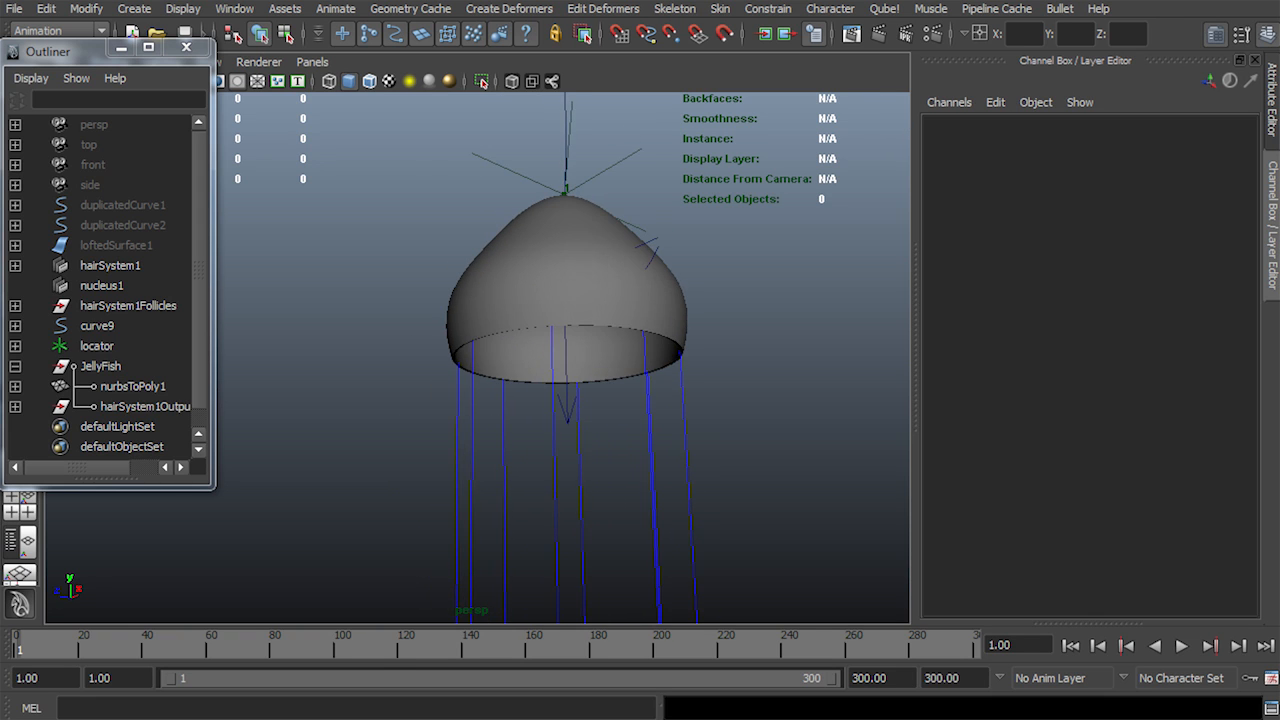
pyautogui.keyDown('alt'); pyautogui.moveTo(560, 275); pyautogui.dragTo(498, 299, button='middle'); pyautogui.keyUp('alt')
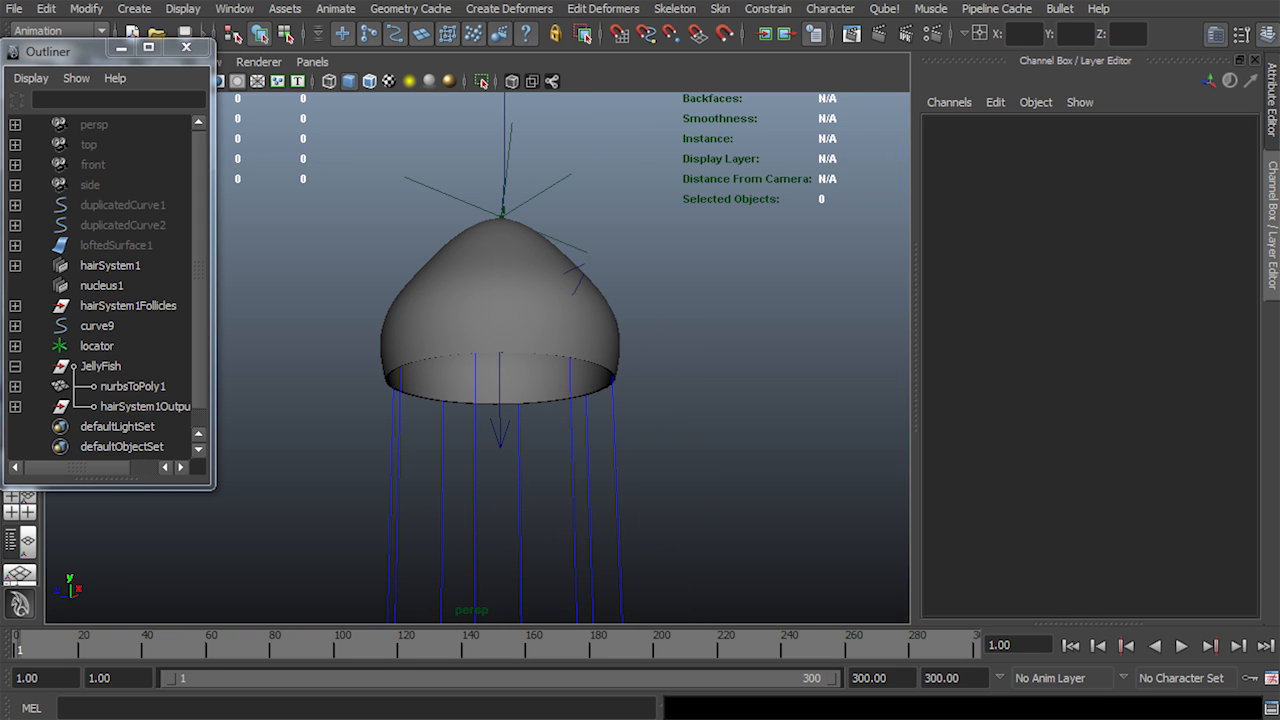
# Snapshot the persp view in the Render View, test-render the region around the bell and check its alpha channel
pyautogui.moveTo(1279, 98); pyautogui.dragTo(700, 69)
pyautogui.click(720, 121)
pyautogui.click(700, 194)
pyautogui.click(430, 96)
pyautogui.moveTo(500, 225)
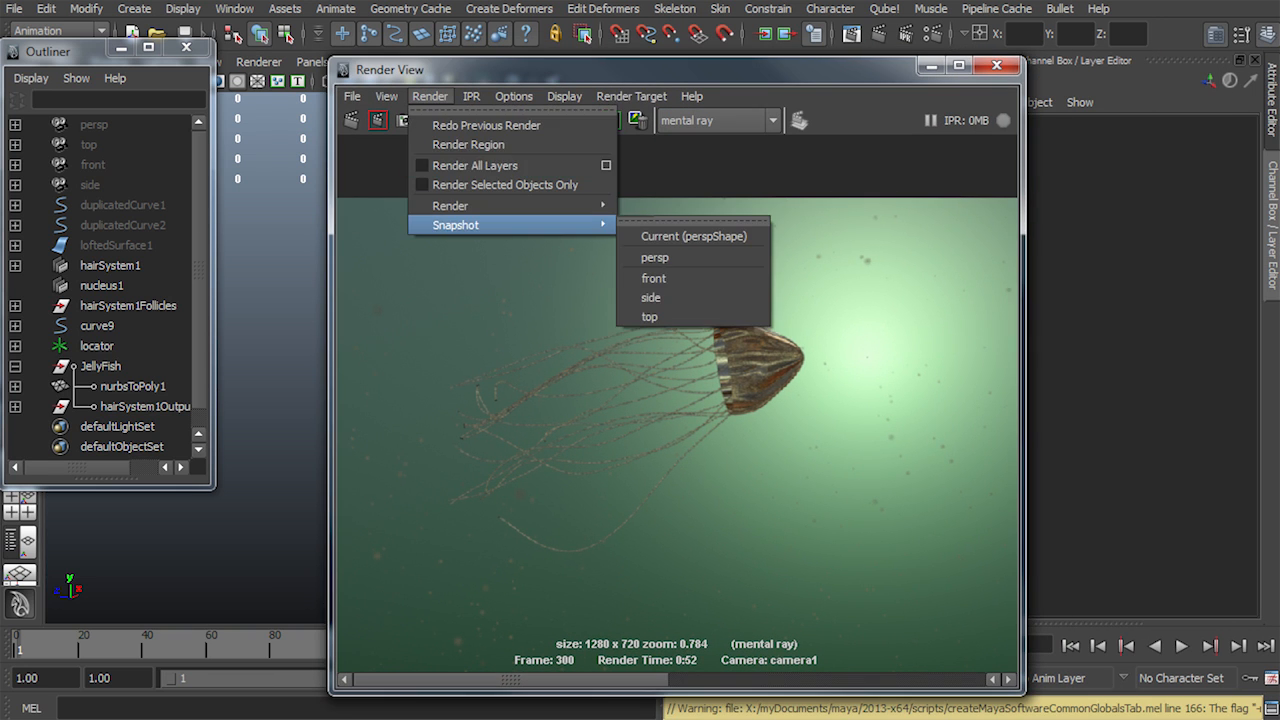
pyautogui.click(655, 257)
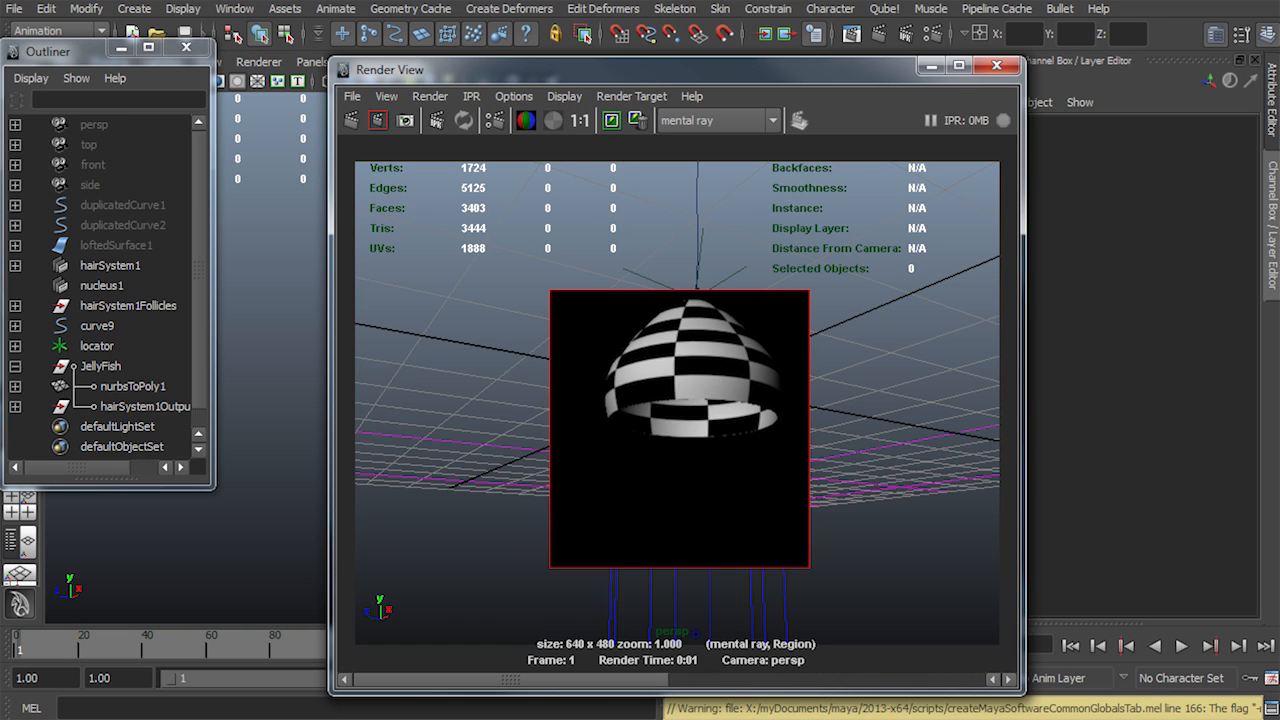
pyautogui.click(553, 121)
pyautogui.click(526, 121)
pyautogui.click(996, 65)
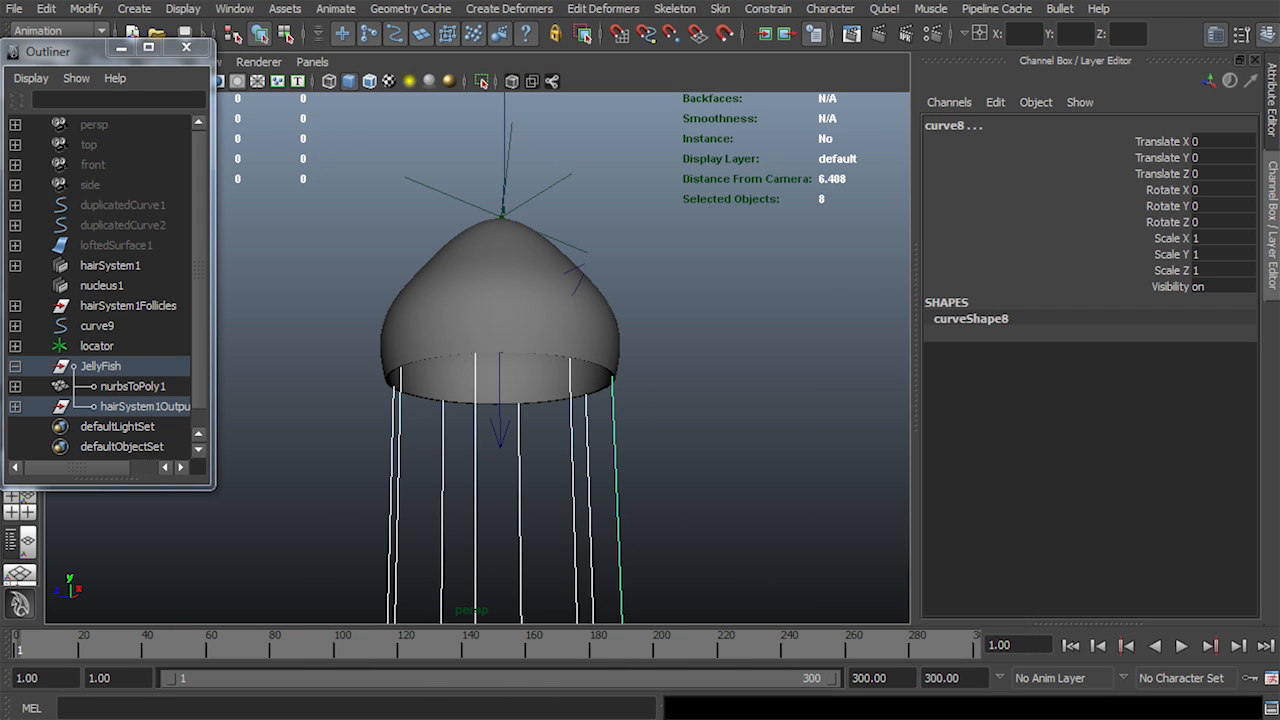
# Examine the selected tentacle curves along their full length from the bell's rim to the tips
pyautogui.keyDown('alt'); pyautogui.moveTo(560, 360); pyautogui.dragTo(400, 360, button='right'); pyautogui.keyUp('alt')
pyautogui.keyDown('alt'); pyautogui.moveTo(480, 470); pyautogui.dragTo(486, 361, button='middle'); pyautogui.keyUp('alt')
pyautogui.keyDown('alt'); pyautogui.moveTo(486, 361); pyautogui.dragTo(560, 361, button='right'); pyautogui.keyUp('alt')
pyautogui.keyDown('alt'); pyautogui.moveTo(500, 330); pyautogui.dragTo(510, 372, button='middle'); pyautogui.keyUp('alt')
pyautogui.keyDown('alt'); pyautogui.moveTo(510, 372); pyautogui.dragTo(530, 392); pyautogui.keyUp('alt')
pyautogui.keyDown('alt'); pyautogui.moveTo(505, 380); pyautogui.dragTo(560, 380, button='right'); pyautogui.keyUp('alt')
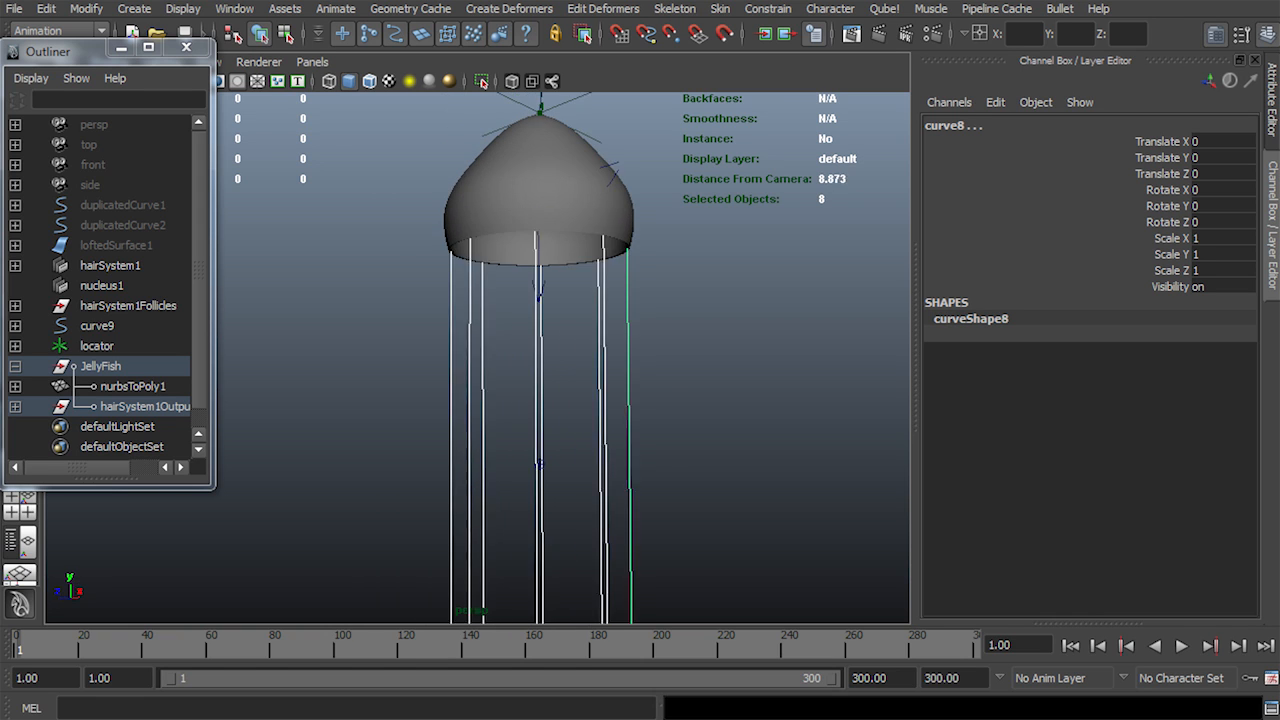
pyautogui.keyDown('alt'); pyautogui.moveTo(540, 370); pyautogui.dragTo(527, 396, button='middle'); pyautogui.keyUp('alt')
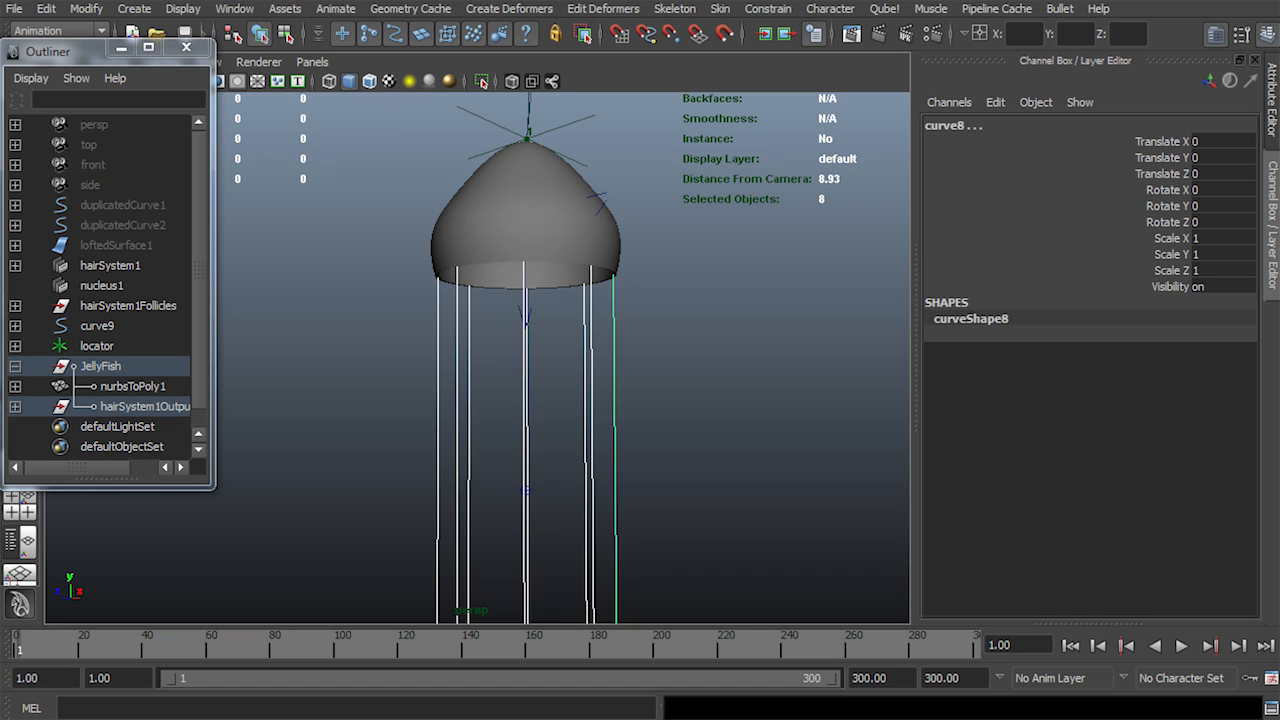
pyautogui.scroll(-3, 520, 400)
pyautogui.keyDown('alt'); pyautogui.moveTo(520, 400); pyautogui.dragTo(516, 329, button='middle'); pyautogui.keyUp('alt')
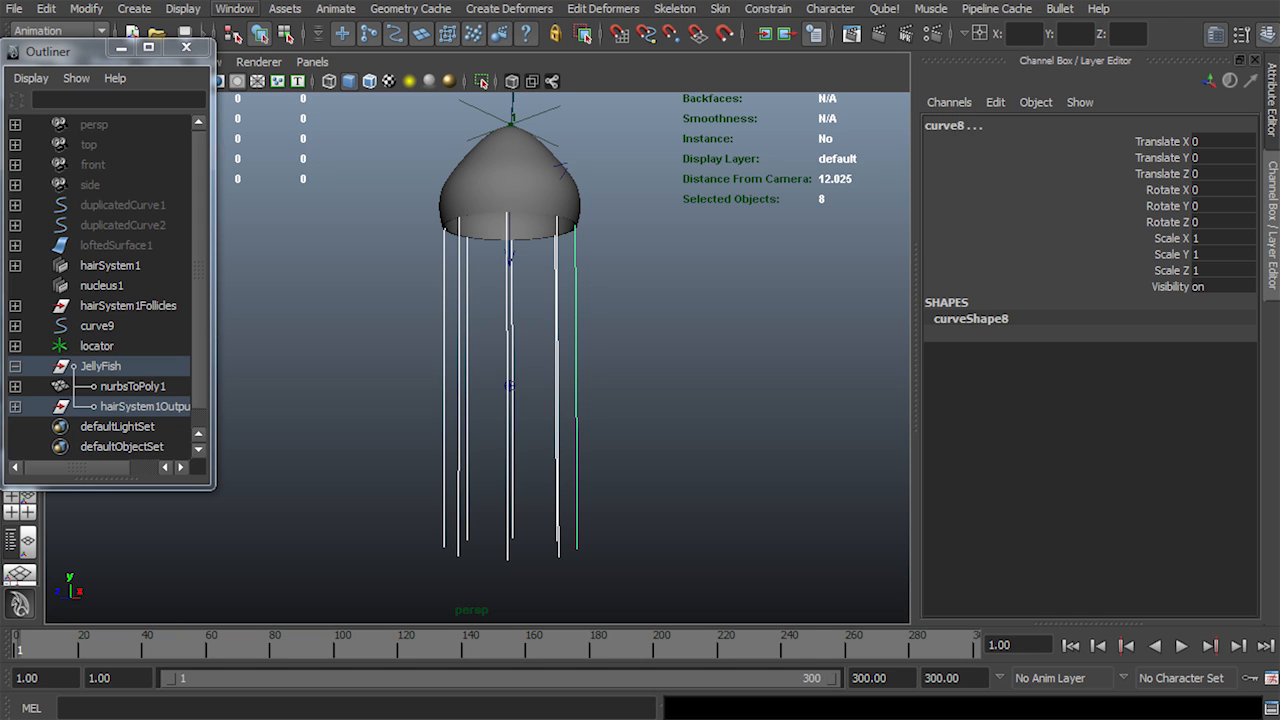
# Open the Visor to show the Paint Effects brush folders
pyautogui.click(234, 8)
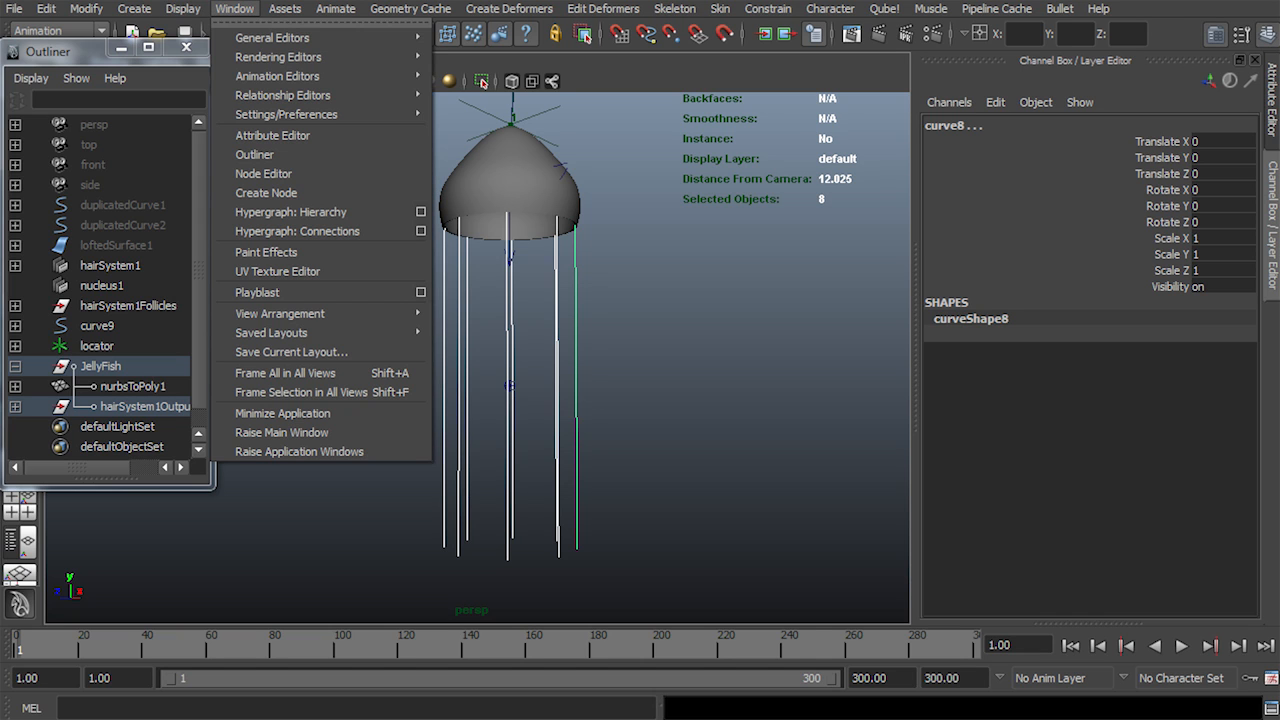
pyautogui.moveTo(278, 57)
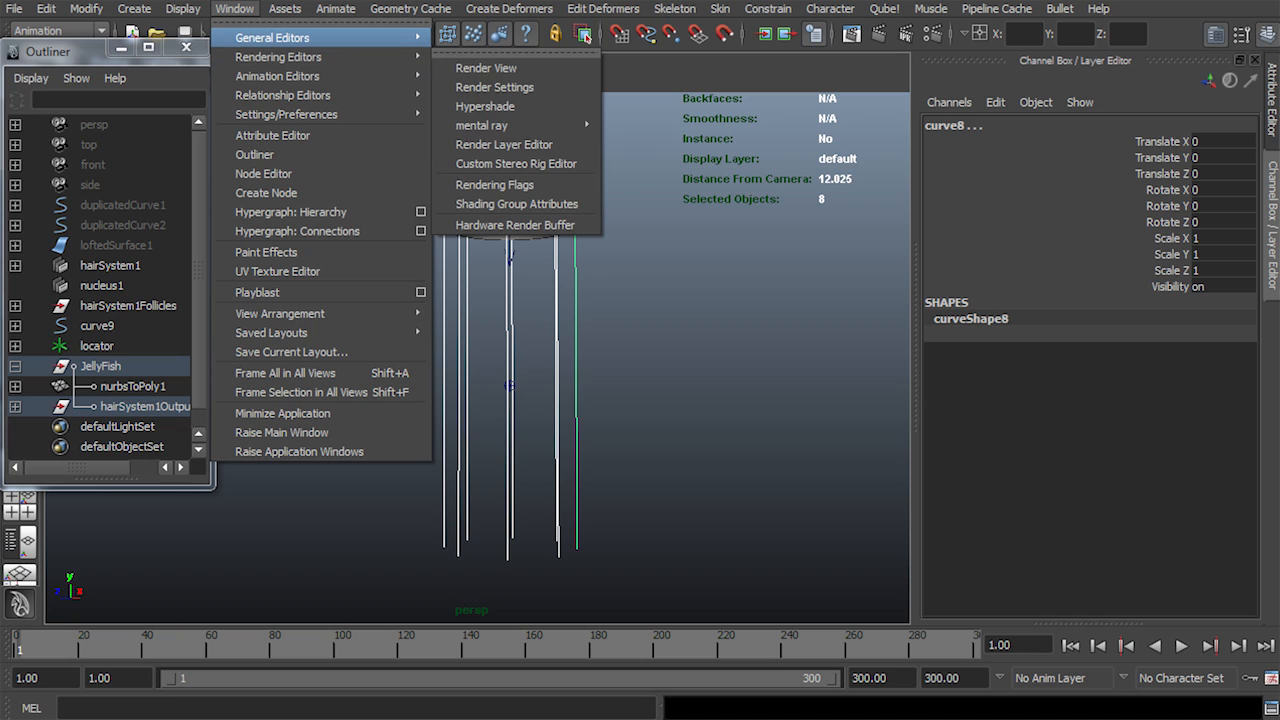
pyautogui.click(474, 106)
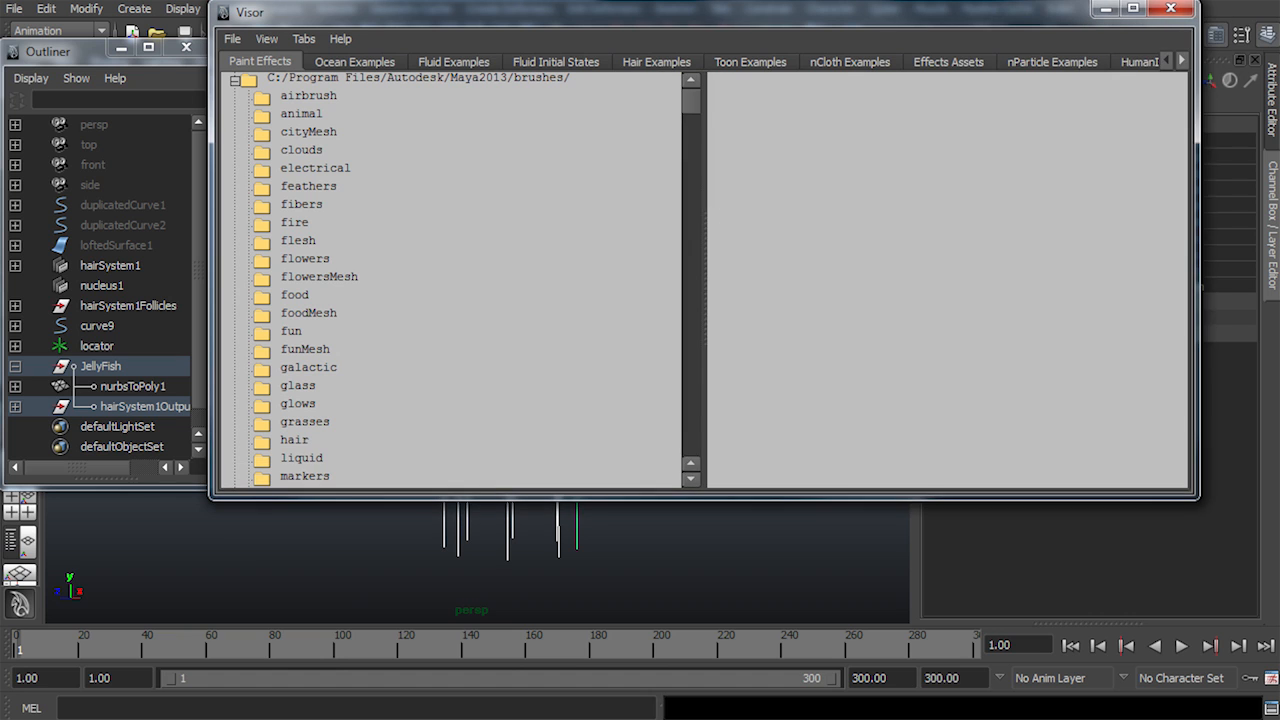
# Browse the Visor's fluid, ocean, hair, toon and nCloth example presets and return to the Paint Effects brushes
pyautogui.moveTo(480, 12); pyautogui.dragTo(425, 103)
pyautogui.click(398, 152)
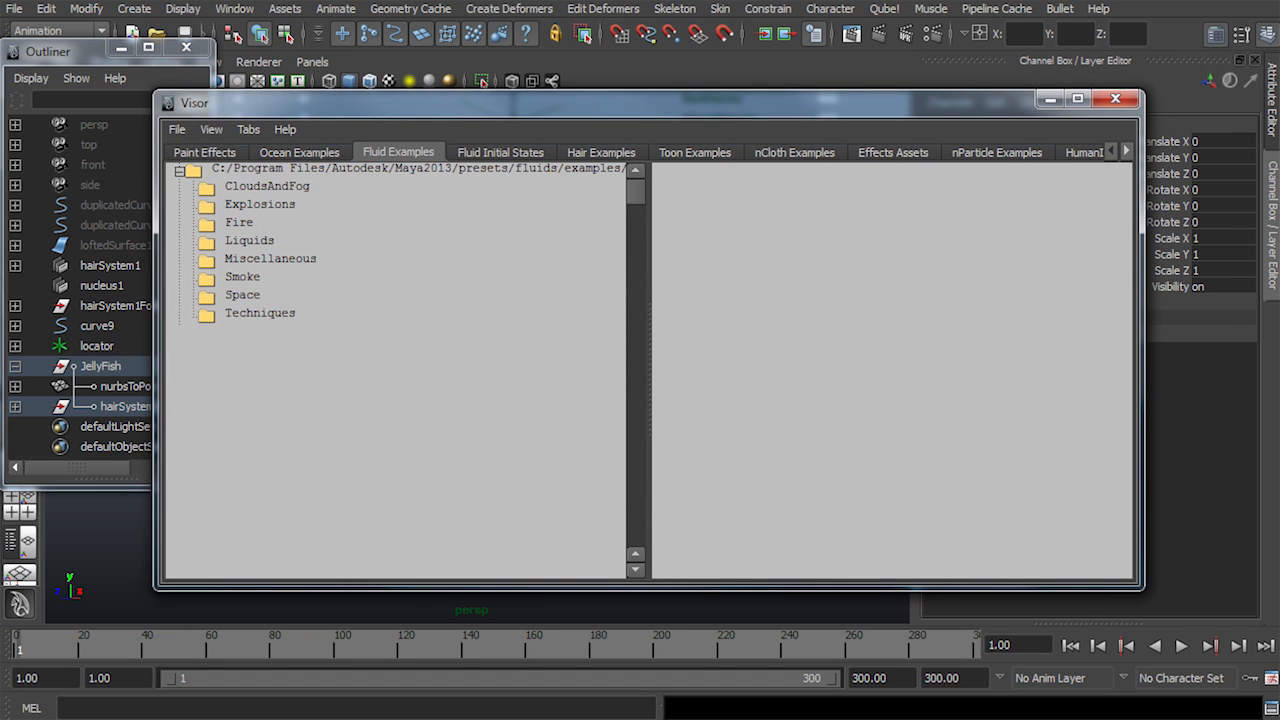
pyautogui.click(267, 187)
pyautogui.click(250, 241)
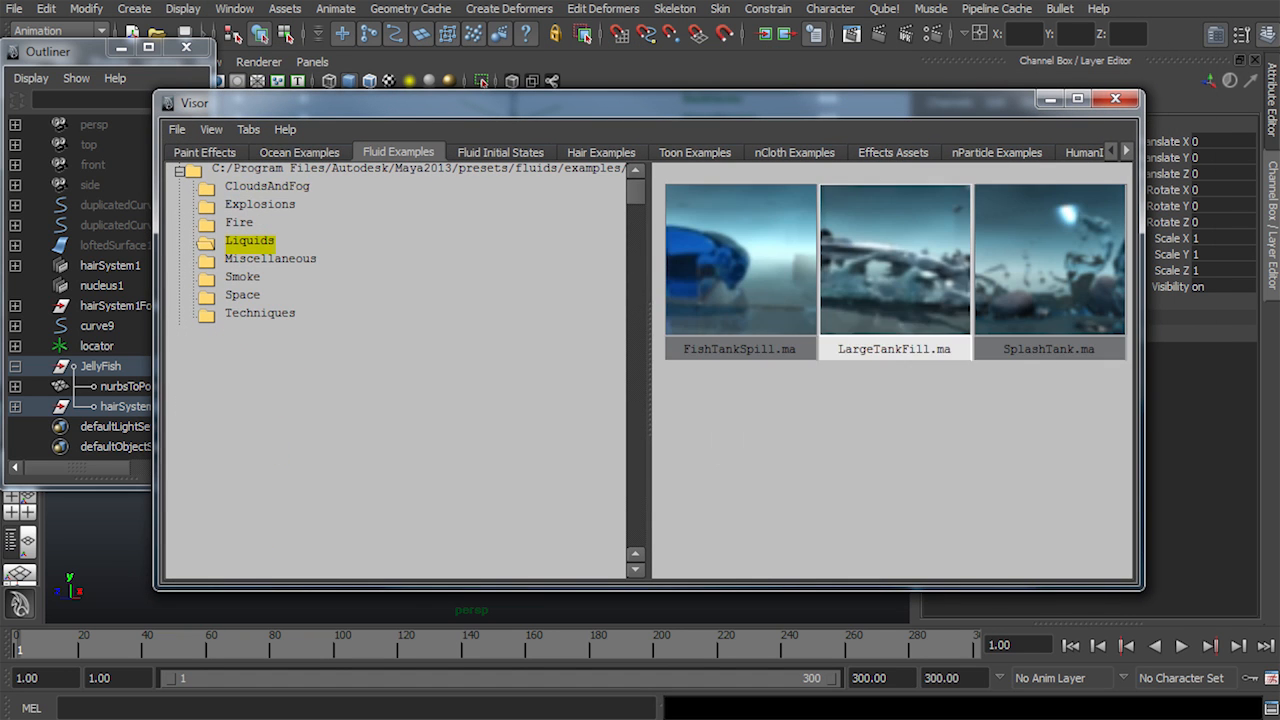
pyautogui.click(299, 152)
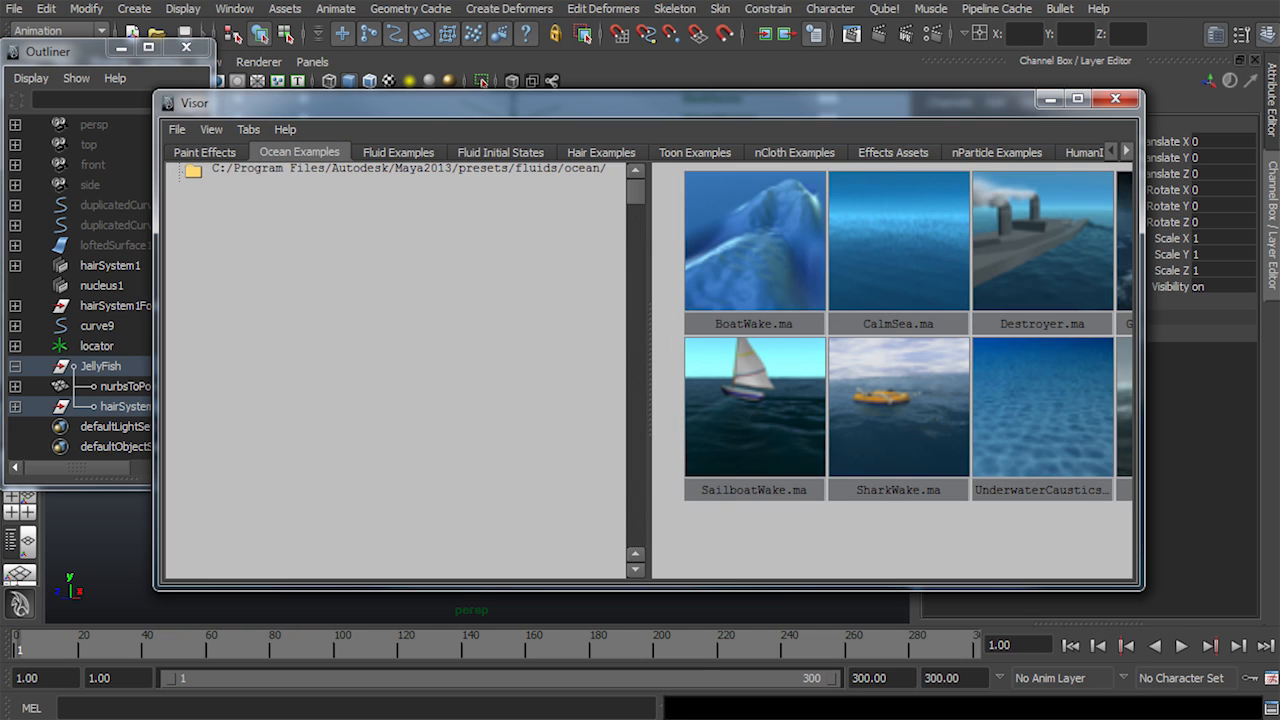
pyautogui.click(500, 152)
pyautogui.click(601, 152)
pyautogui.click(694, 152)
pyautogui.click(794, 152)
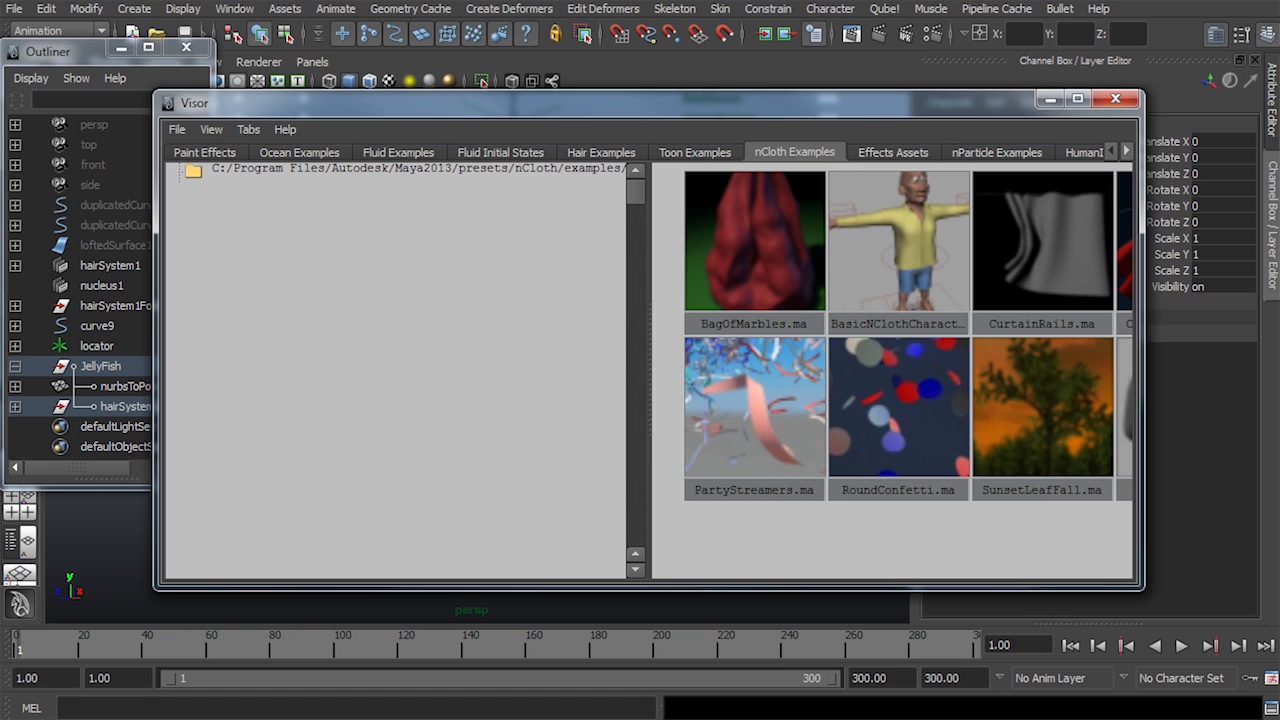
pyautogui.click(204, 152)
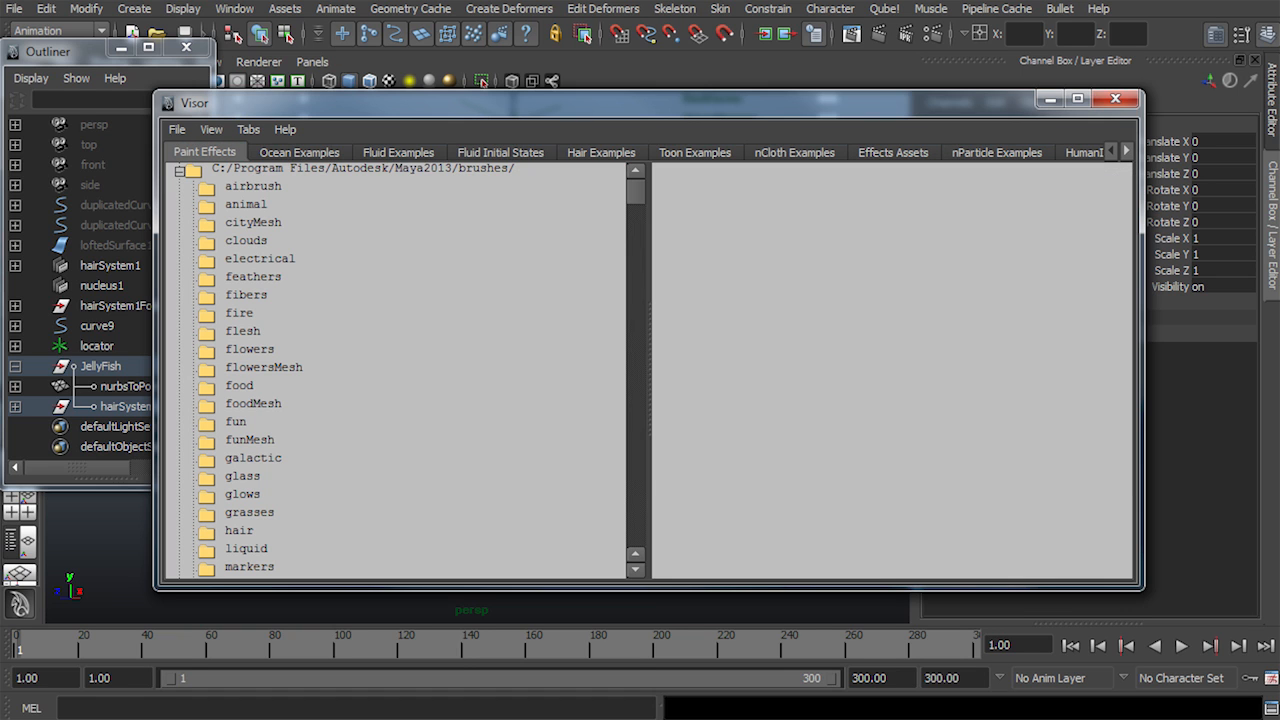
# Look through the Paint Effects brush folders, choose the chromeTube brush from funMesh and close the Visor
pyautogui.click(243, 331)
pyautogui.click(260, 259)
pyautogui.click(246, 205)
pyautogui.click(246, 295)
pyautogui.click(263, 368)
pyautogui.click(236, 422)
pyautogui.click(243, 477)
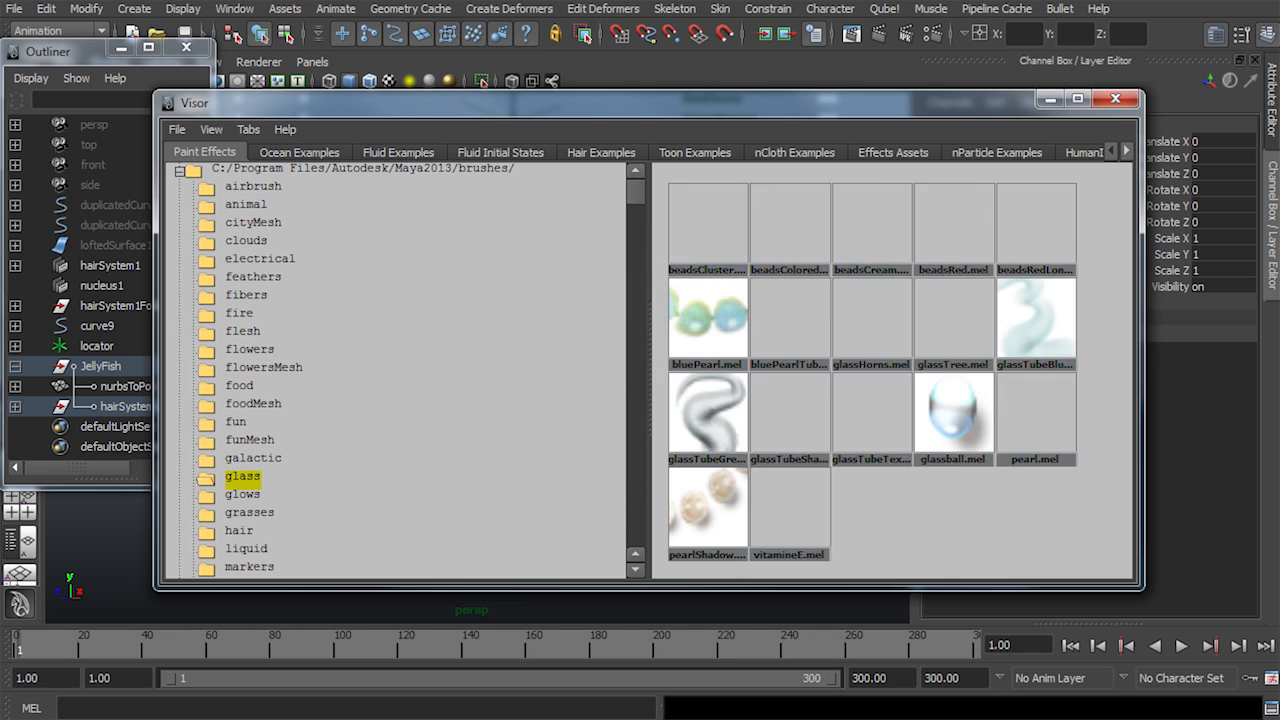
pyautogui.click(249, 441)
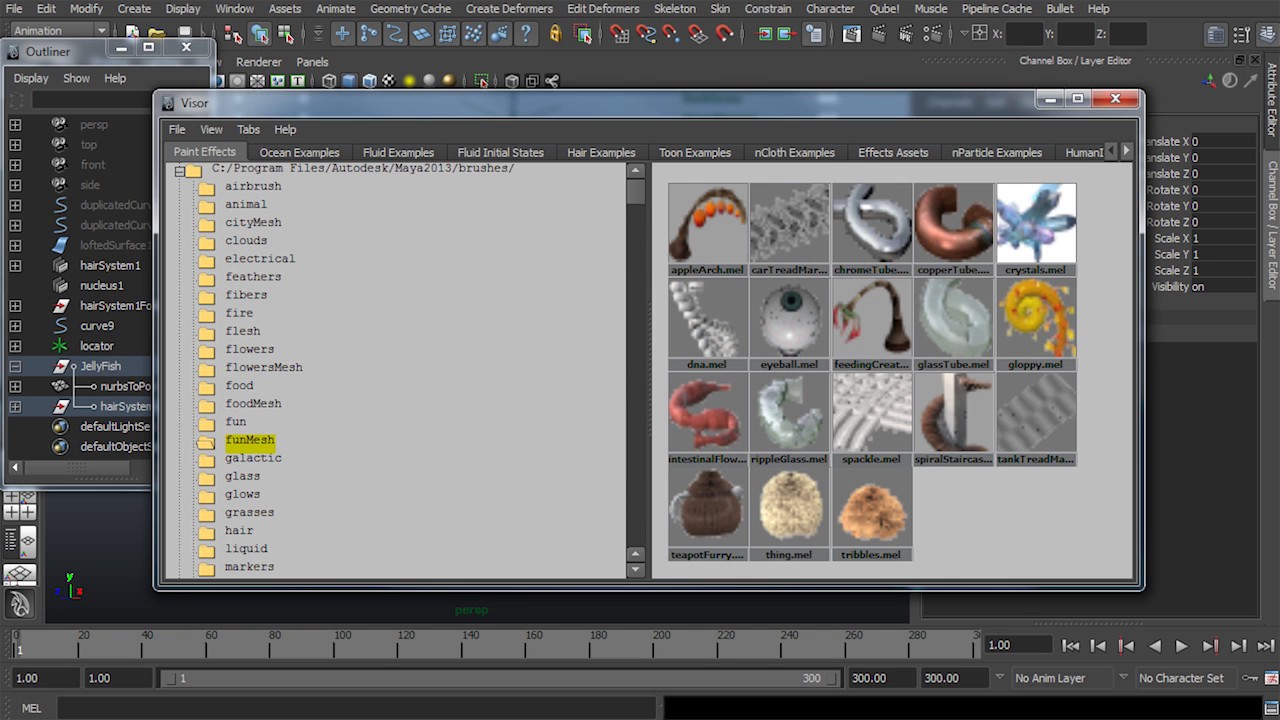
pyautogui.click(872, 222)
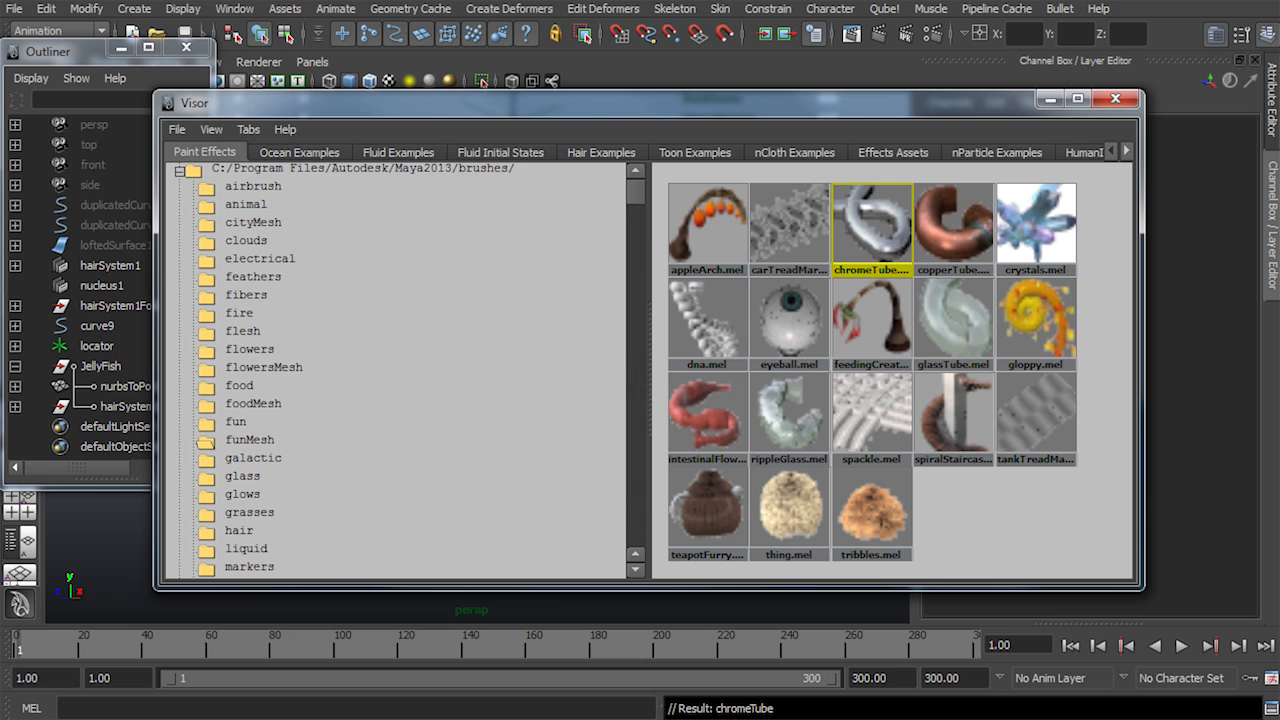
pyautogui.click(1115, 98)
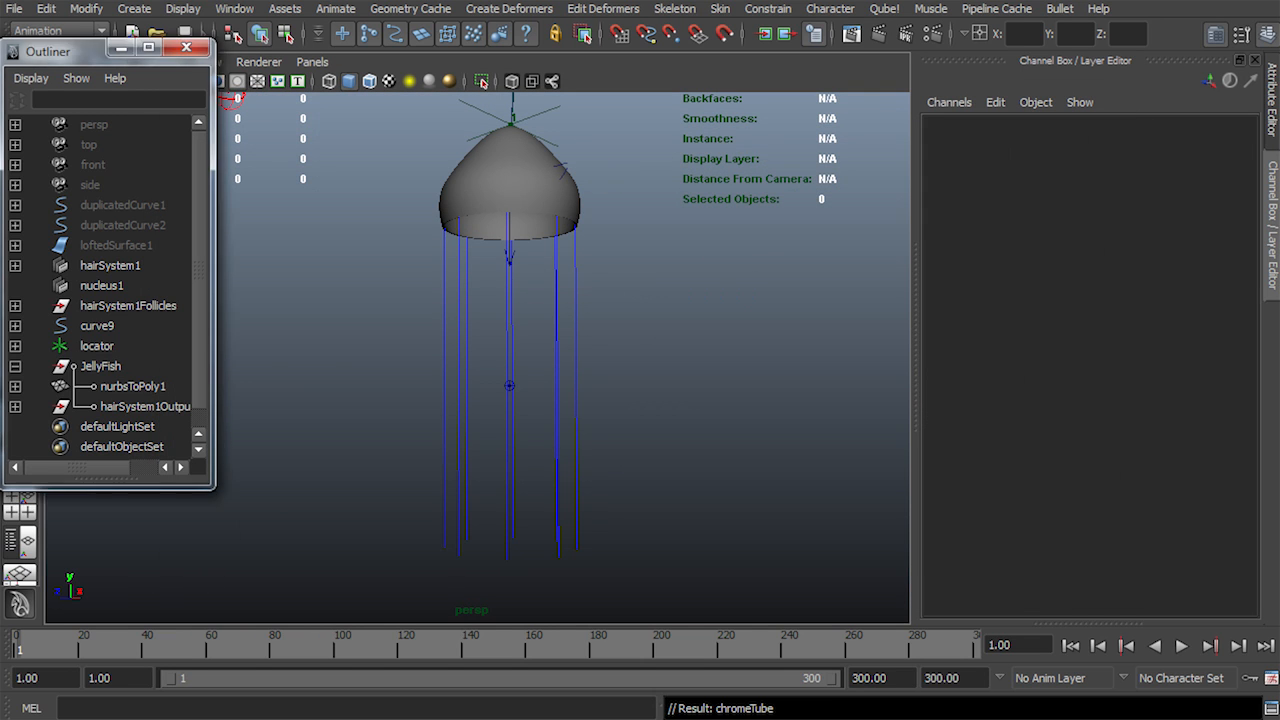
# Reposition the Outliner clear of the toolbox and the jellyfish's tentacles
pyautogui.moveTo(80, 51); pyautogui.dragTo(197, 97)
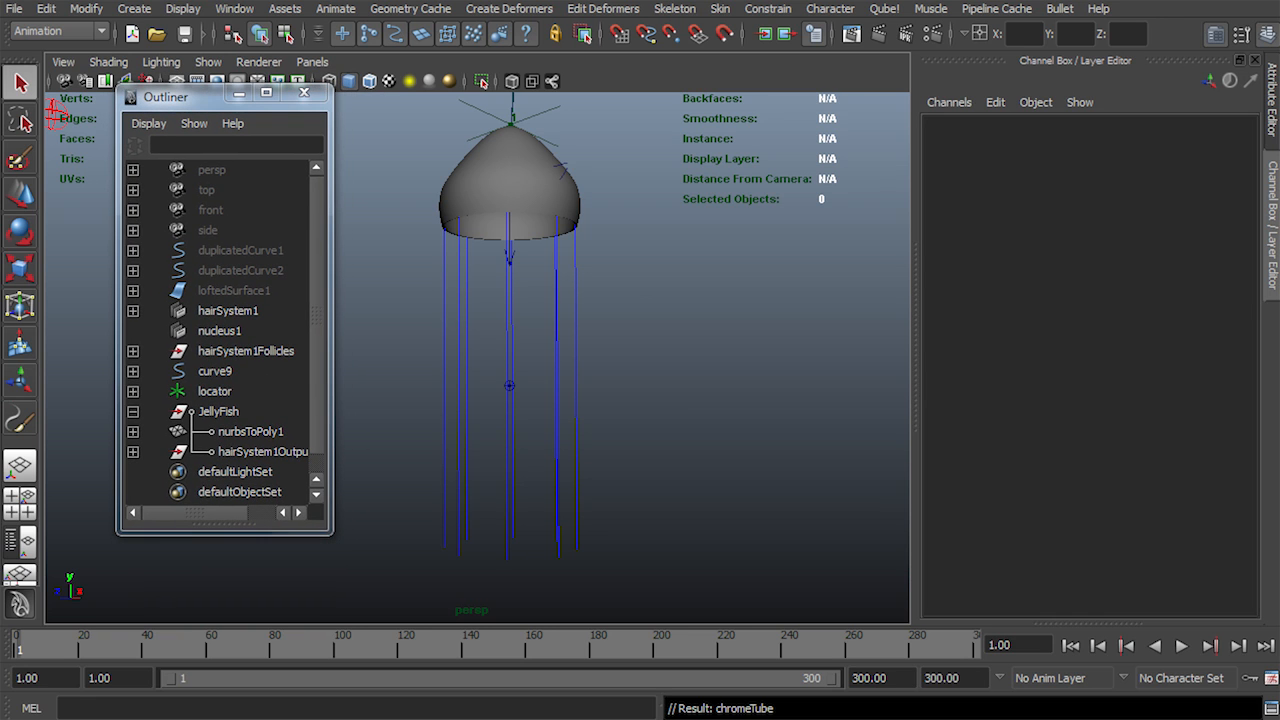
pyautogui.moveTo(190, 97); pyautogui.dragTo(118, 107)
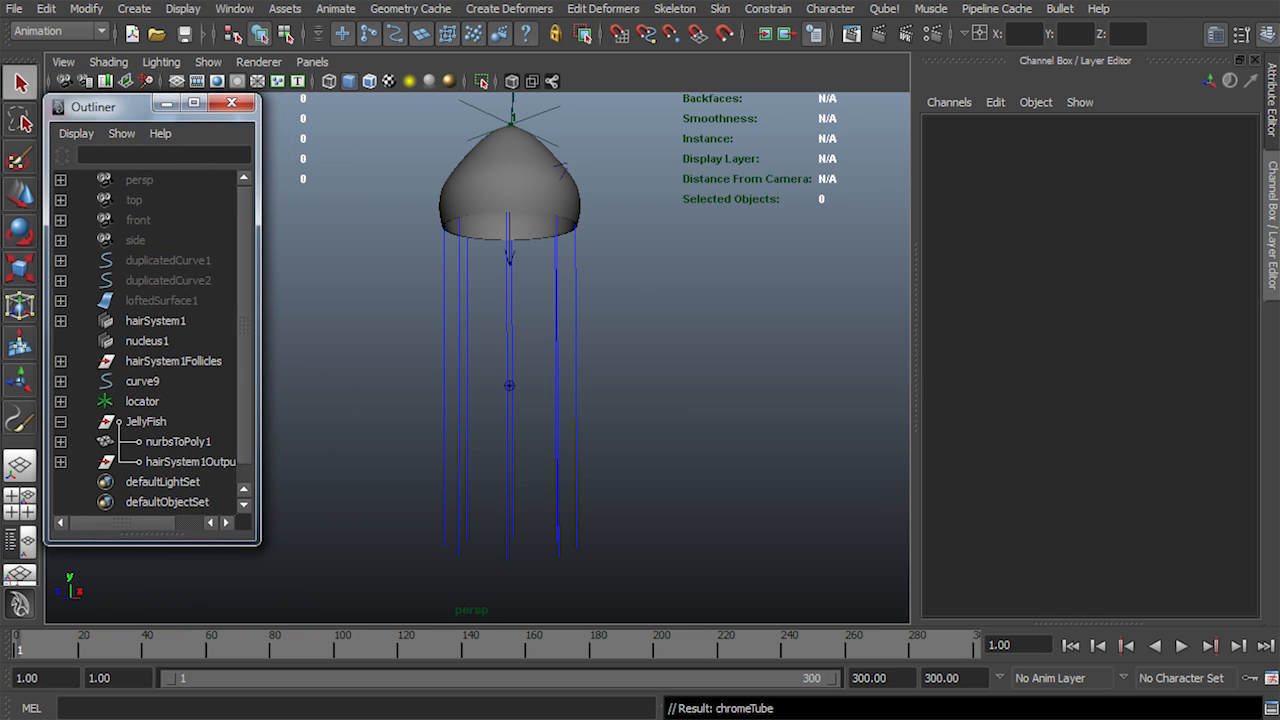
pyautogui.keyDown('alt'); pyautogui.moveTo(520, 320); pyautogui.dragTo(530, 355); pyautogui.keyUp('alt')
pyautogui.keyDown('alt'); pyautogui.moveTo(530, 355); pyautogui.dragTo(536, 395, button='middle'); pyautogui.keyUp('alt')
pyautogui.keyDown('alt'); pyautogui.moveTo(536, 395); pyautogui.dragTo(590, 395, button='right'); pyautogui.keyUp('alt')
pyautogui.keyDown('alt'); pyautogui.moveTo(590, 395); pyautogui.dragTo(596, 392); pyautogui.keyUp('alt')
pyautogui.keyDown('alt'); pyautogui.moveTo(596, 392); pyautogui.dragTo(574, 392, button='right'); pyautogui.keyUp('alt')
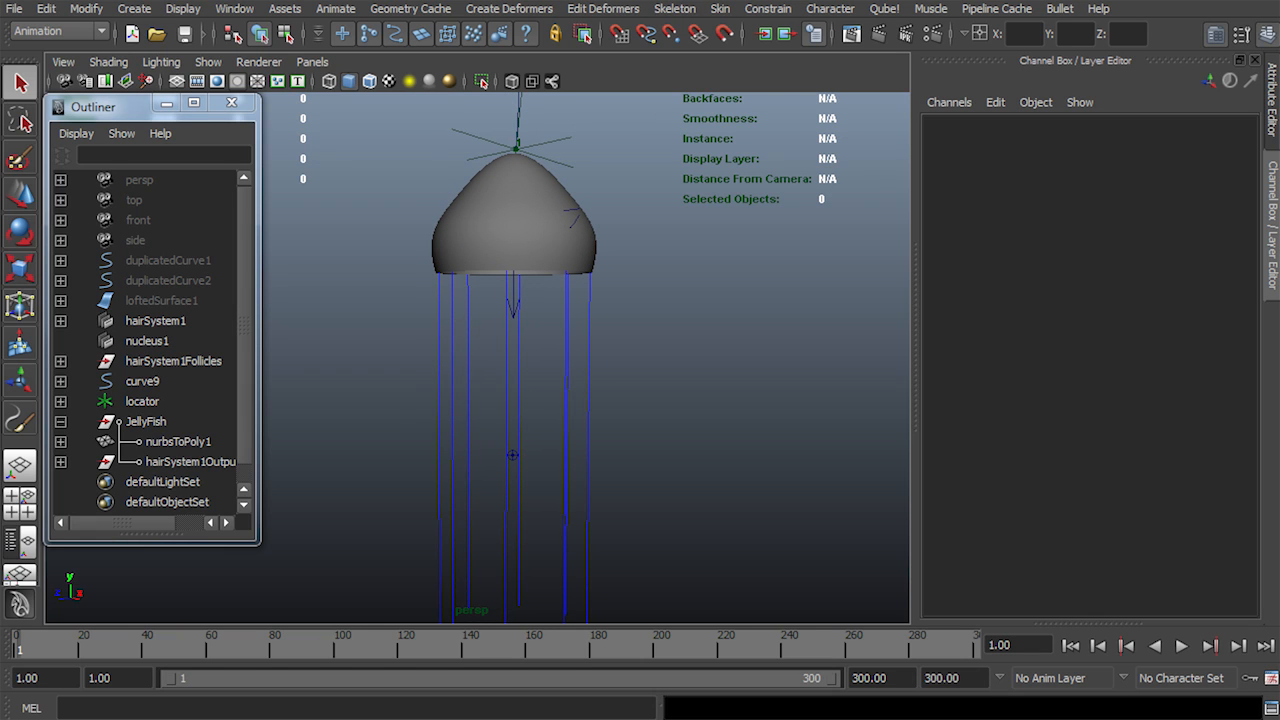
# Switch to the Rendering menu set and attach the chosen brush to all eight tentacle curves
pyautogui.click(60, 31)
pyautogui.click(36, 101)
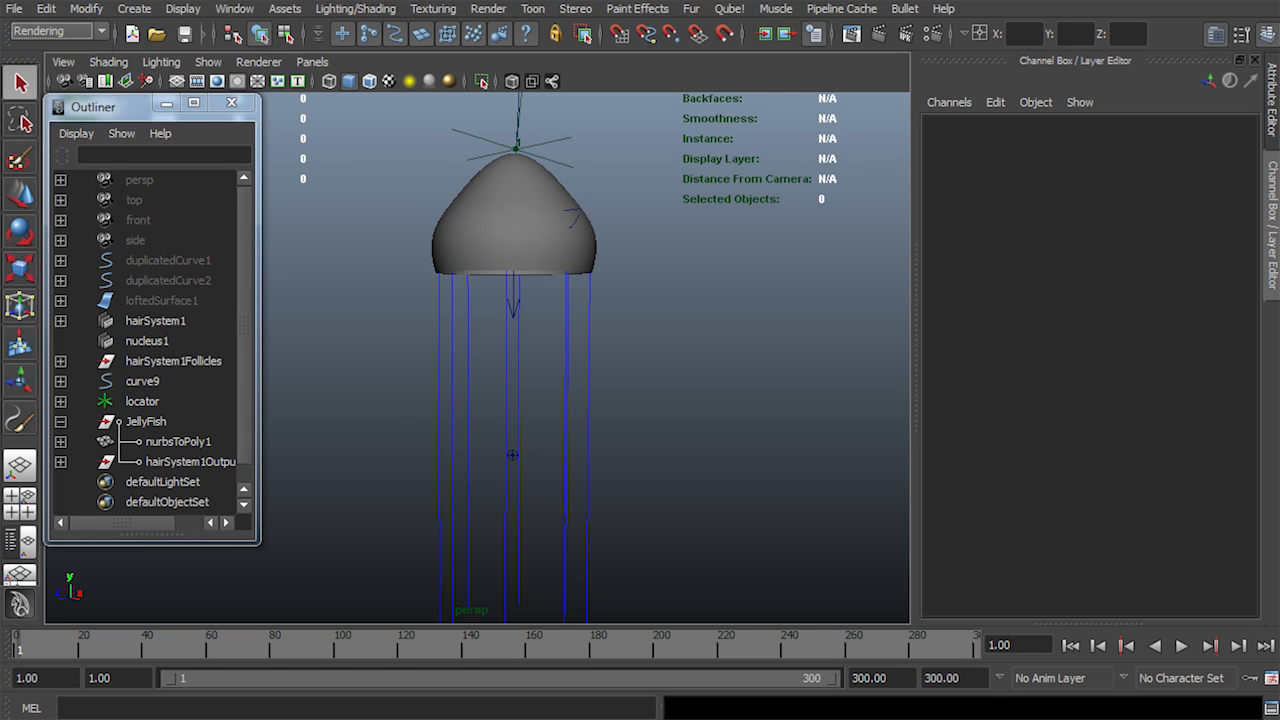
pyautogui.moveTo(420, 384); pyautogui.dragTo(584, 388)
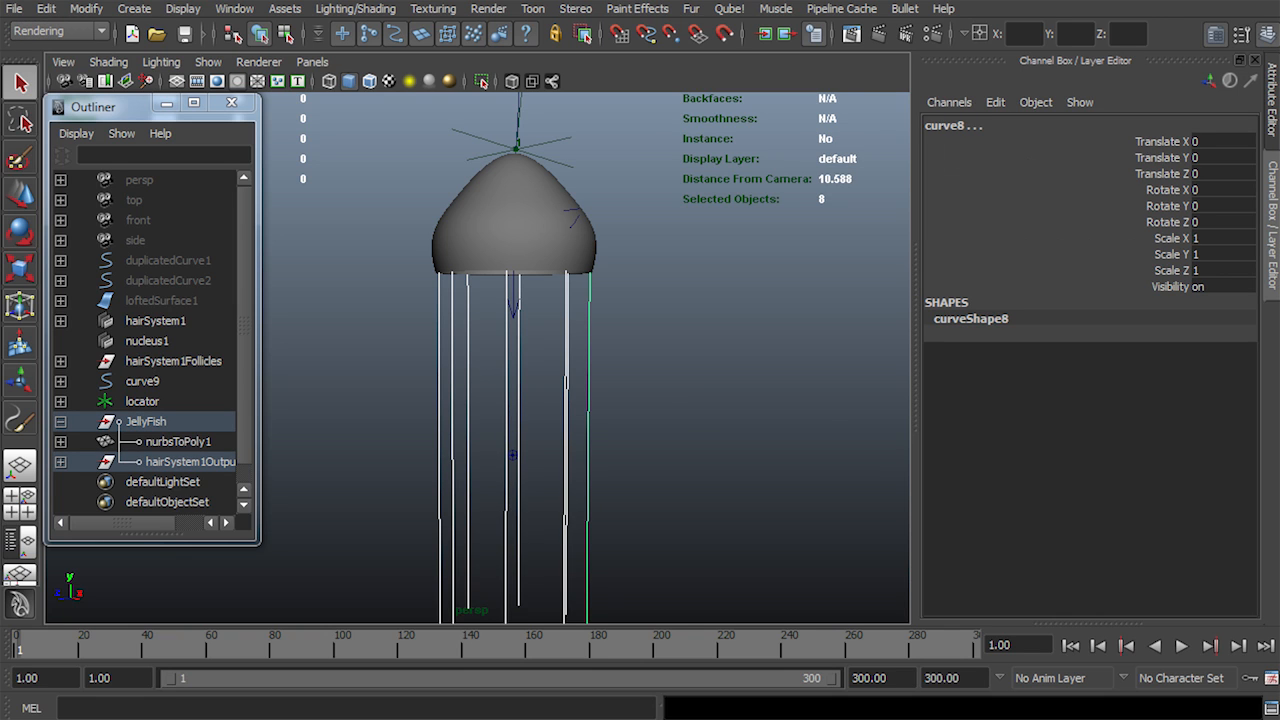
pyautogui.click(637, 8)
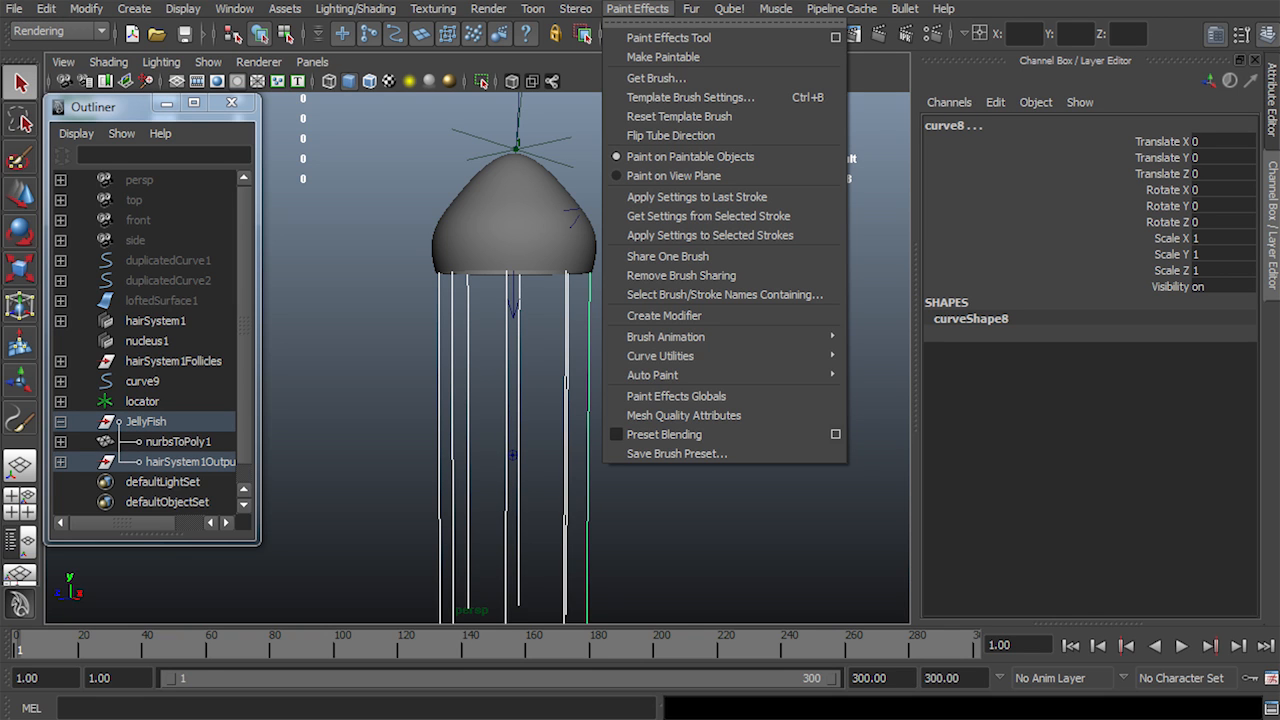
pyautogui.moveTo(680, 356)
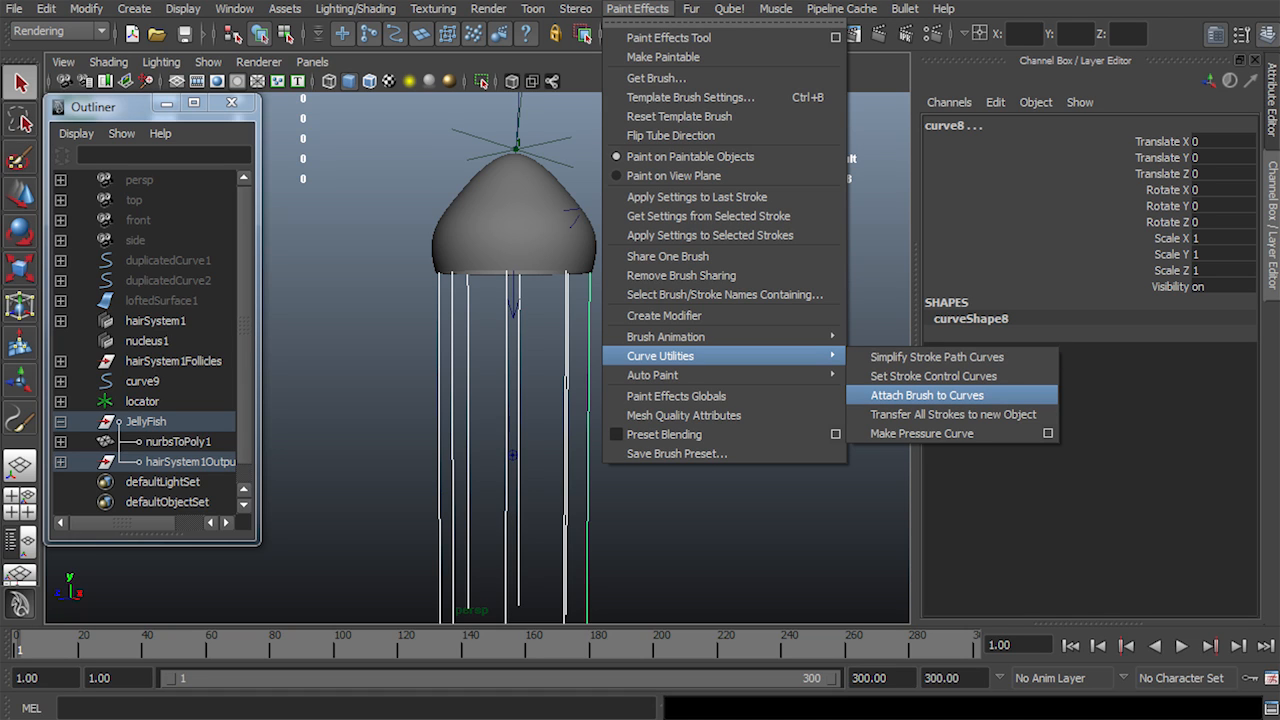
pyautogui.click(927, 395)
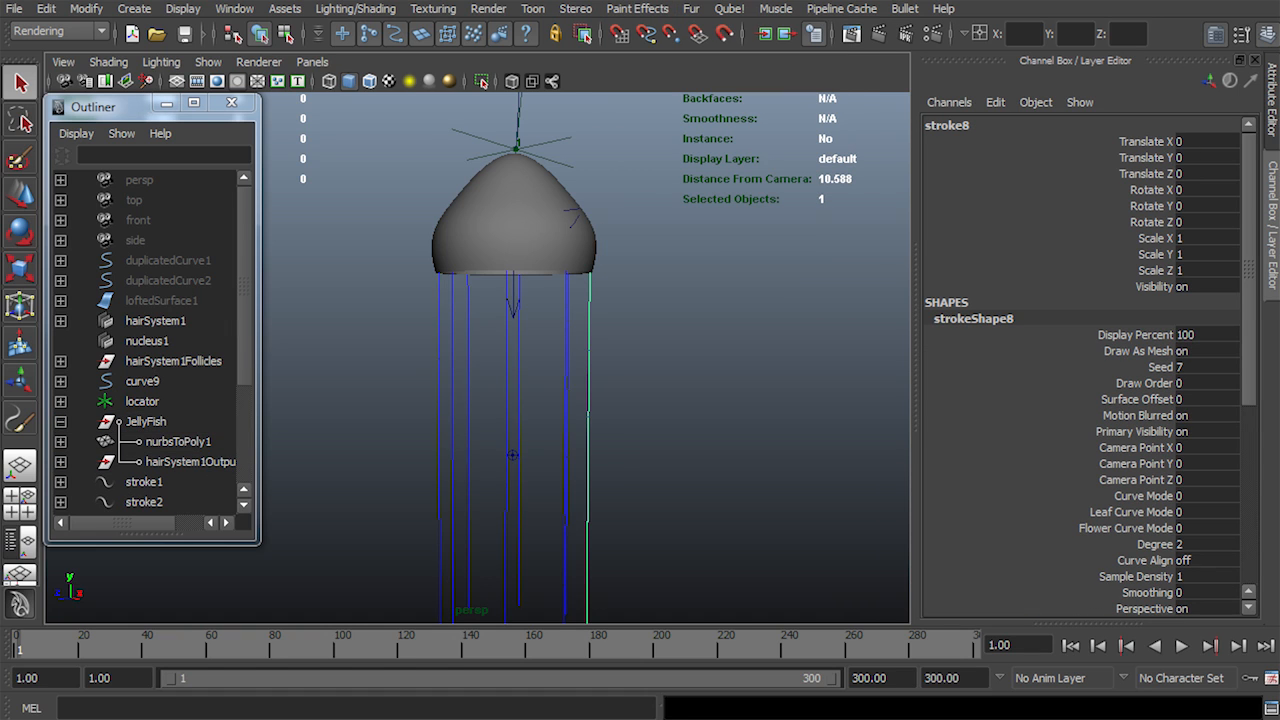
# Show the hidden loftedSurface1 around the tentacles to check it and hide it again
pyautogui.scroll(-2, 497, 313)
pyautogui.moveTo(500, 370)
pyautogui.keyDown('alt'); pyautogui.mouseDown(button='middle')
pyautogui.moveTo(497, 313)
pyautogui.moveTo(499, 347)
pyautogui.mouseUp(button='middle'); pyautogui.keyUp('alt')
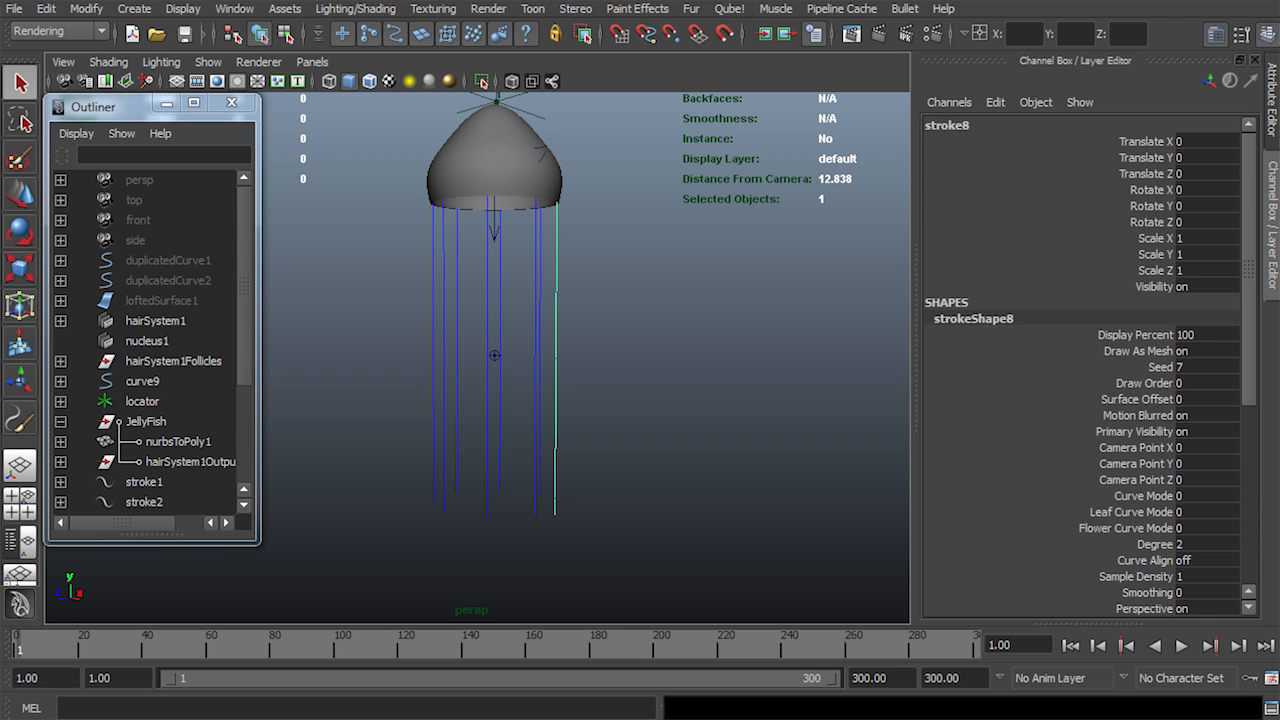
pyautogui.click(161, 301)
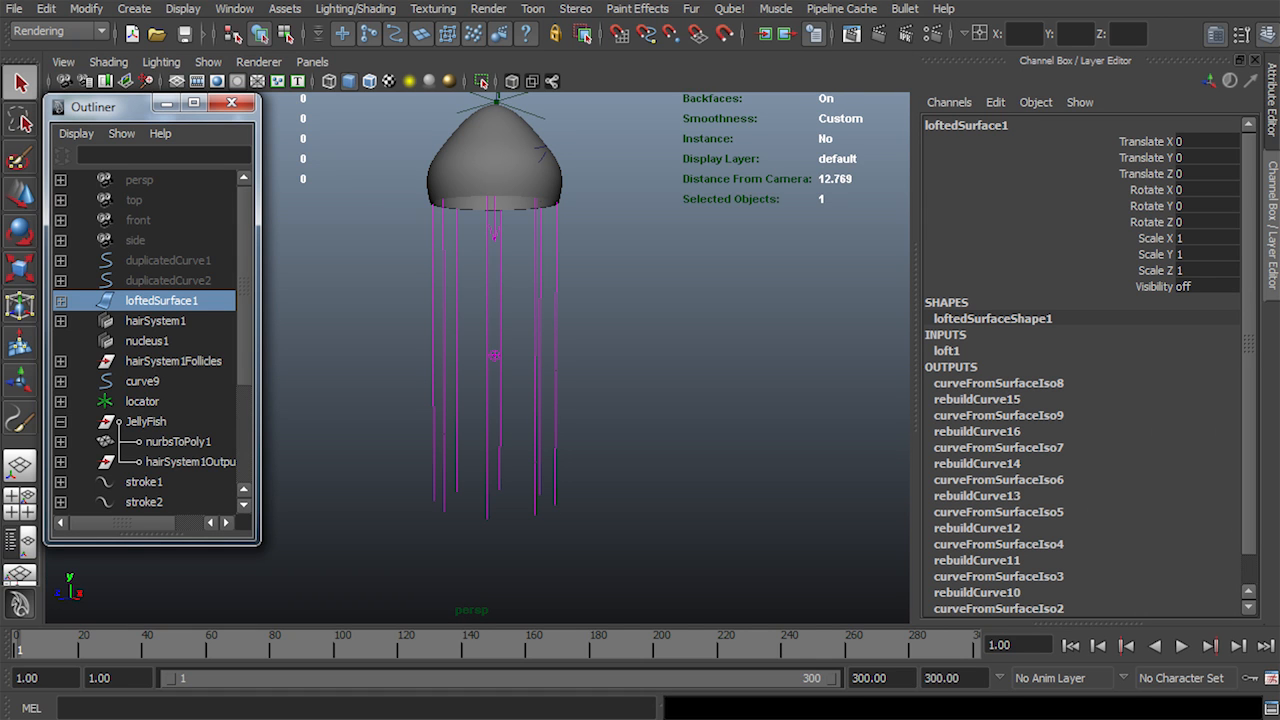
pyautogui.hotkey('shift', 'h')
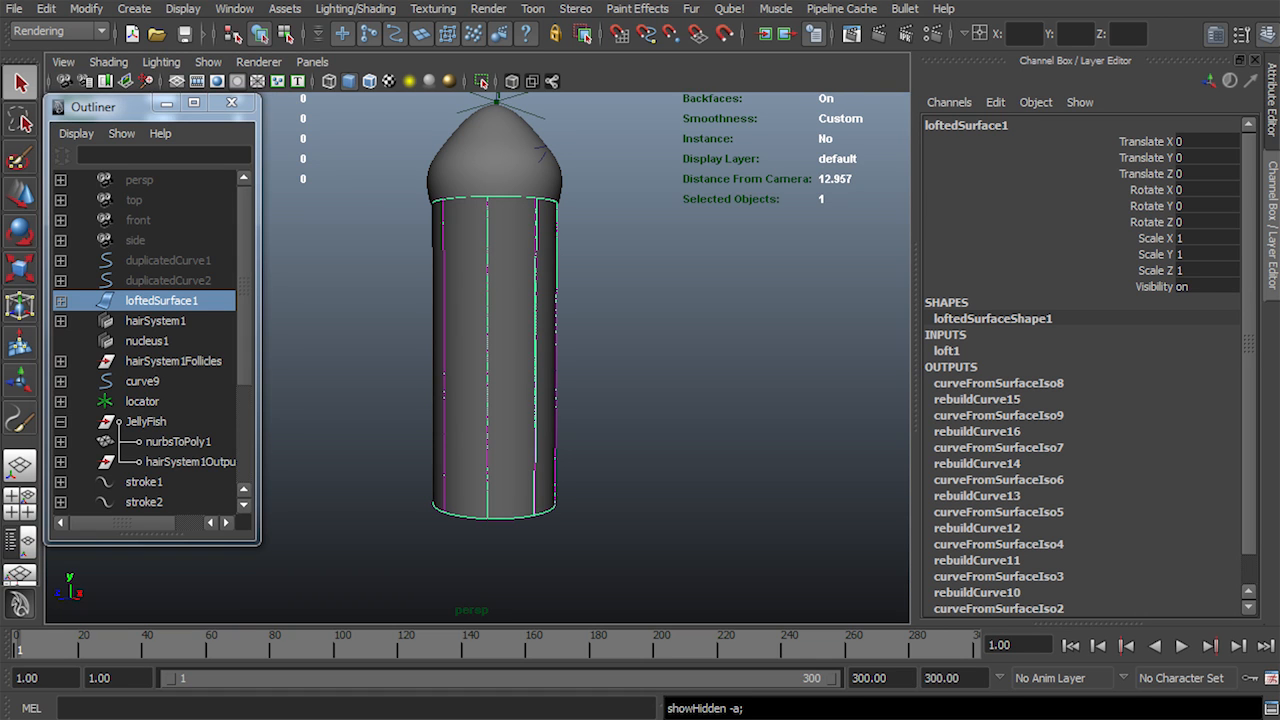
pyautogui.hotkey('ctrl', 'h')
pyautogui.click(161, 301)
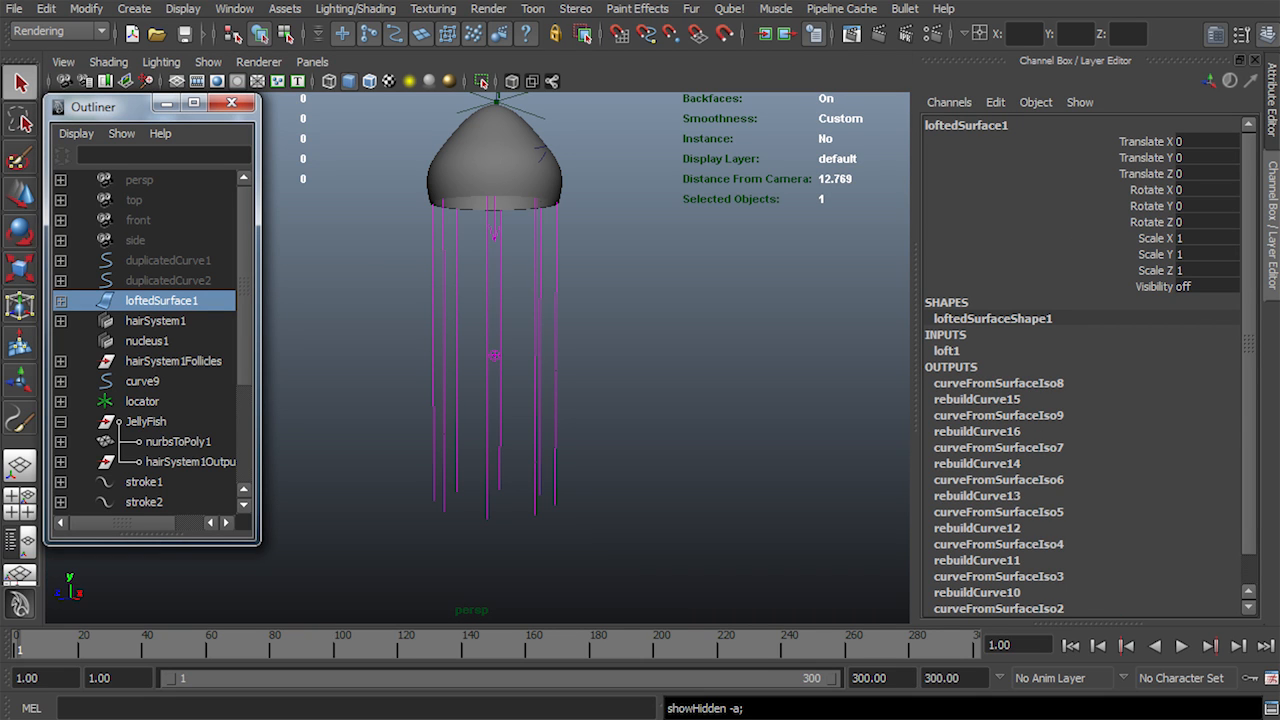
# Try toggling Auto Reverse on loftedSurface1's loft1 input
pyautogui.click(947, 351)
pyautogui.click(1206, 383)
pyautogui.write('0')
pyautogui.press('Return')
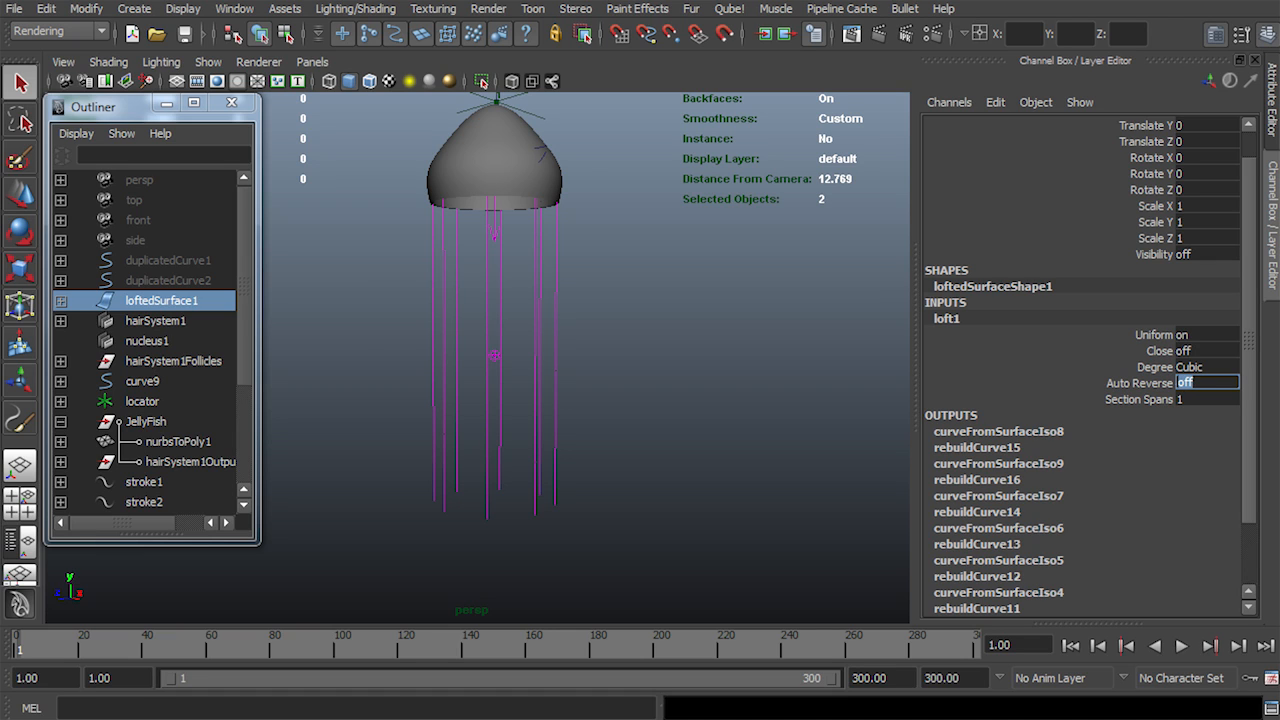
pyautogui.write('1')
pyautogui.press('Return')
# Enable Reverse Curve 1 in the loft1 history of loftedSurface1 and inspect the tentacle tubes
pyautogui.click(1272, 100)
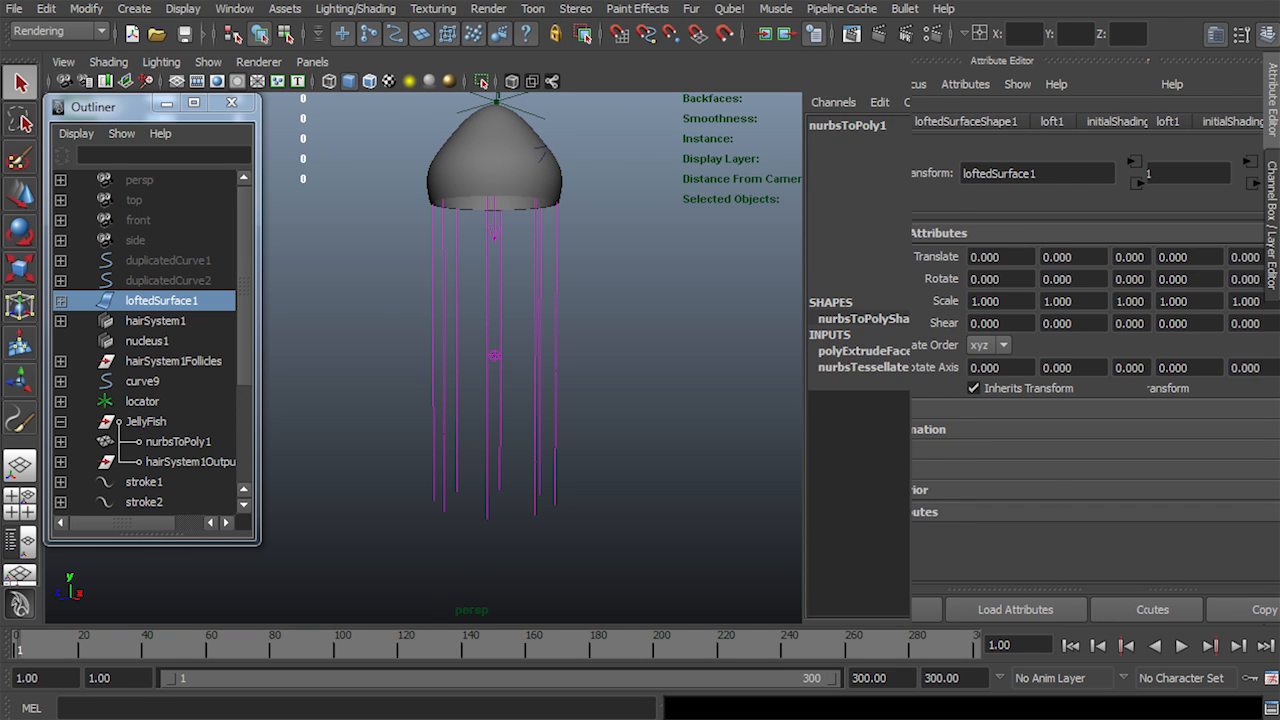
pyautogui.click(1052, 121)
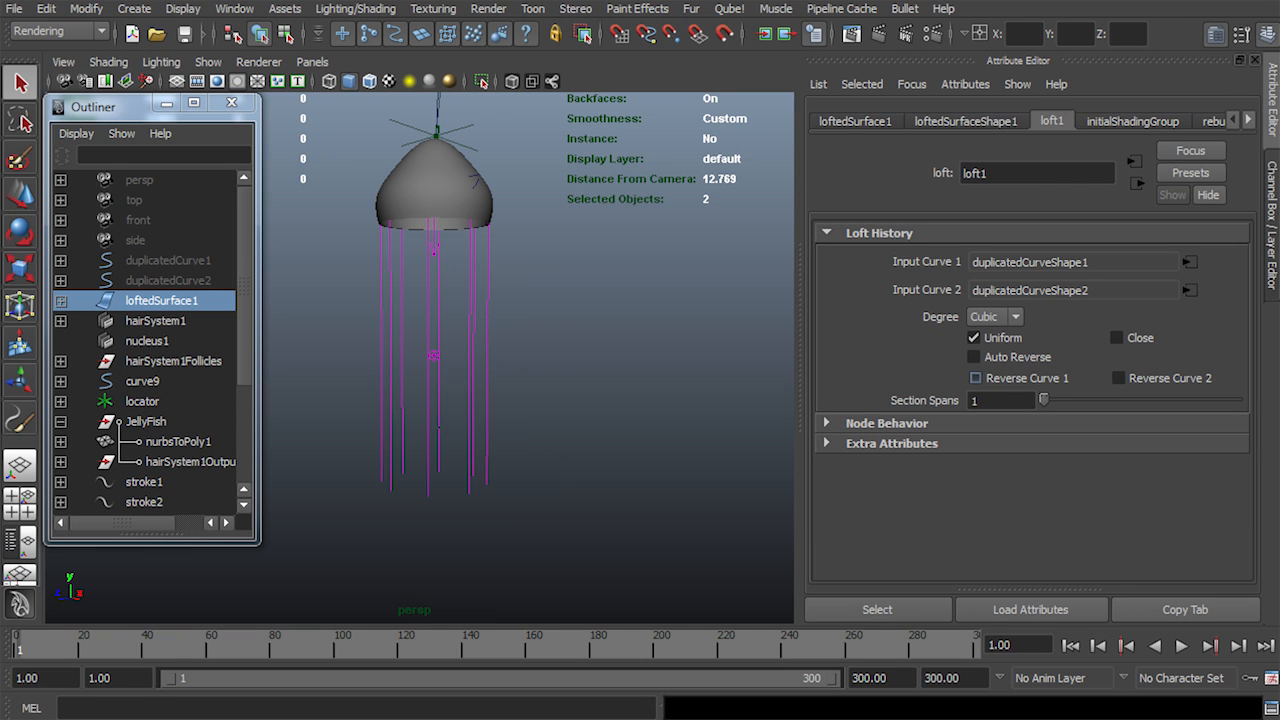
pyautogui.click(976, 378)
pyautogui.keyDown('alt'); pyautogui.moveTo(480, 350); pyautogui.dragTo(580, 350, button='right'); pyautogui.keyUp('alt')
pyautogui.keyDown('alt'); pyautogui.moveTo(580, 350); pyautogui.dragTo(530, 345); pyautogui.keyUp('alt')
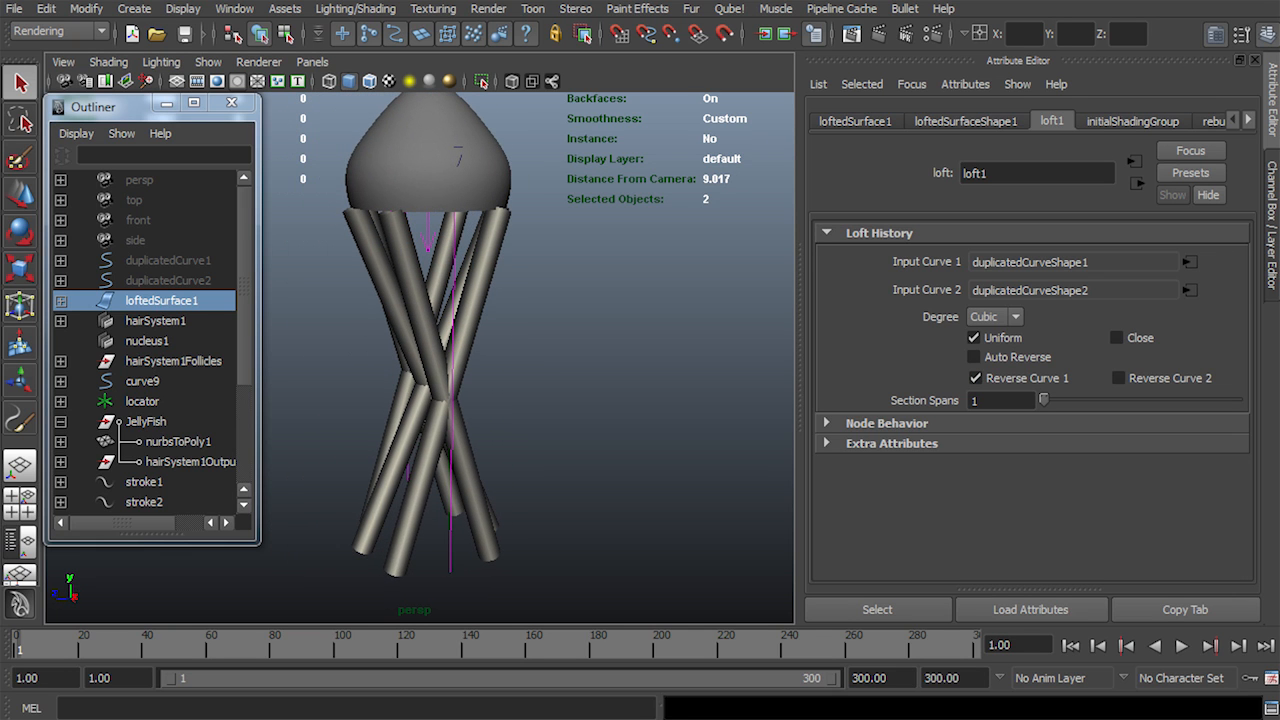
pyautogui.press('f')
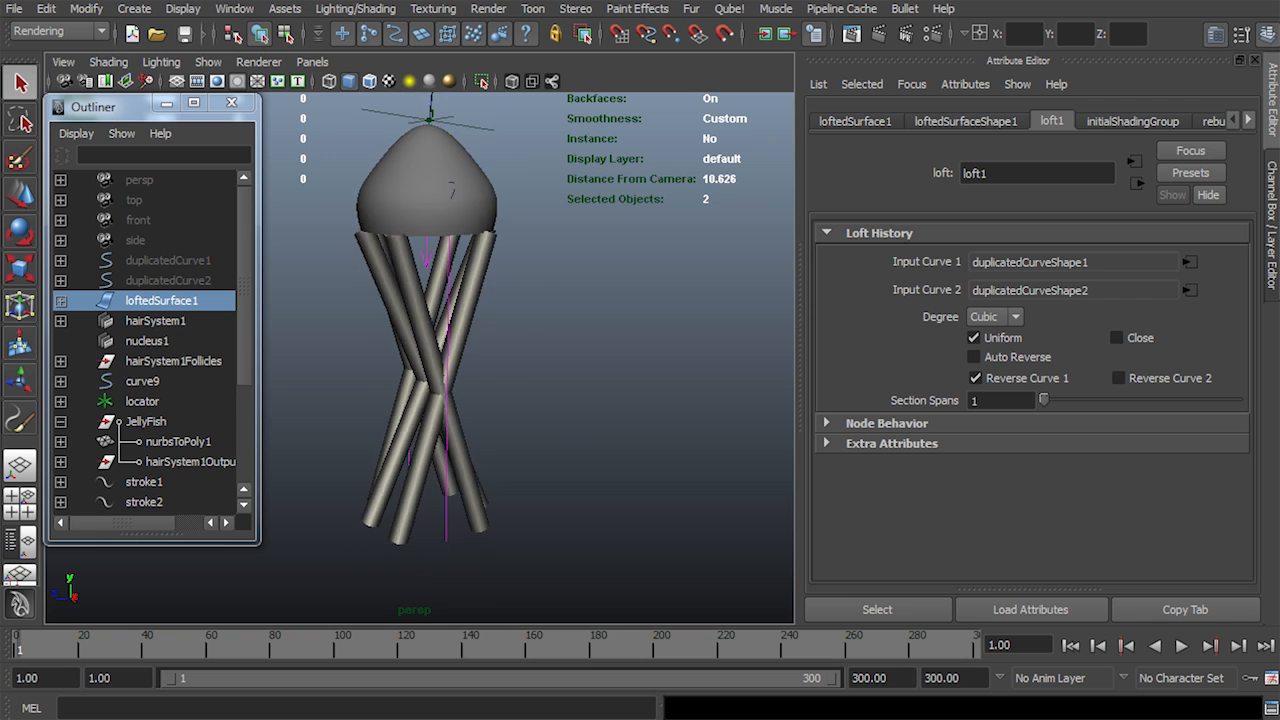
pyautogui.keyDown('alt'); pyautogui.moveTo(500, 350); pyautogui.dragTo(420, 345); pyautogui.keyUp('alt')
pyautogui.scroll(-3, 150, 340)
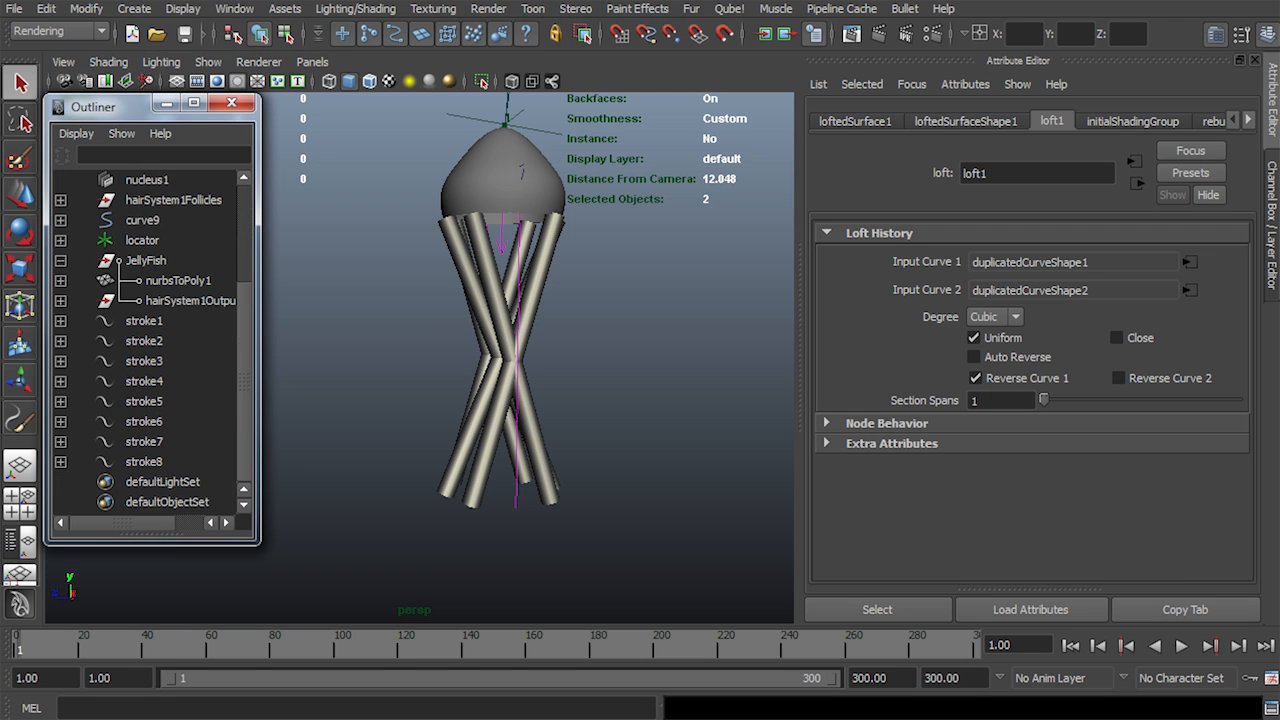
# Enlarge the Outliner to list all nodes and unhide the loft's source curves duplicatedCurve1 and duplicatedCurve2
pyautogui.moveTo(259, 544); pyautogui.dragTo(273, 702)
pyautogui.moveTo(130, 106); pyautogui.dragTo(117, 24)
pyautogui.moveTo(261, 621); pyautogui.dragTo(282, 662)
pyautogui.scroll(3, 540, 350)
pyautogui.scroll(-2, 515, 340)
pyautogui.click(155, 177)
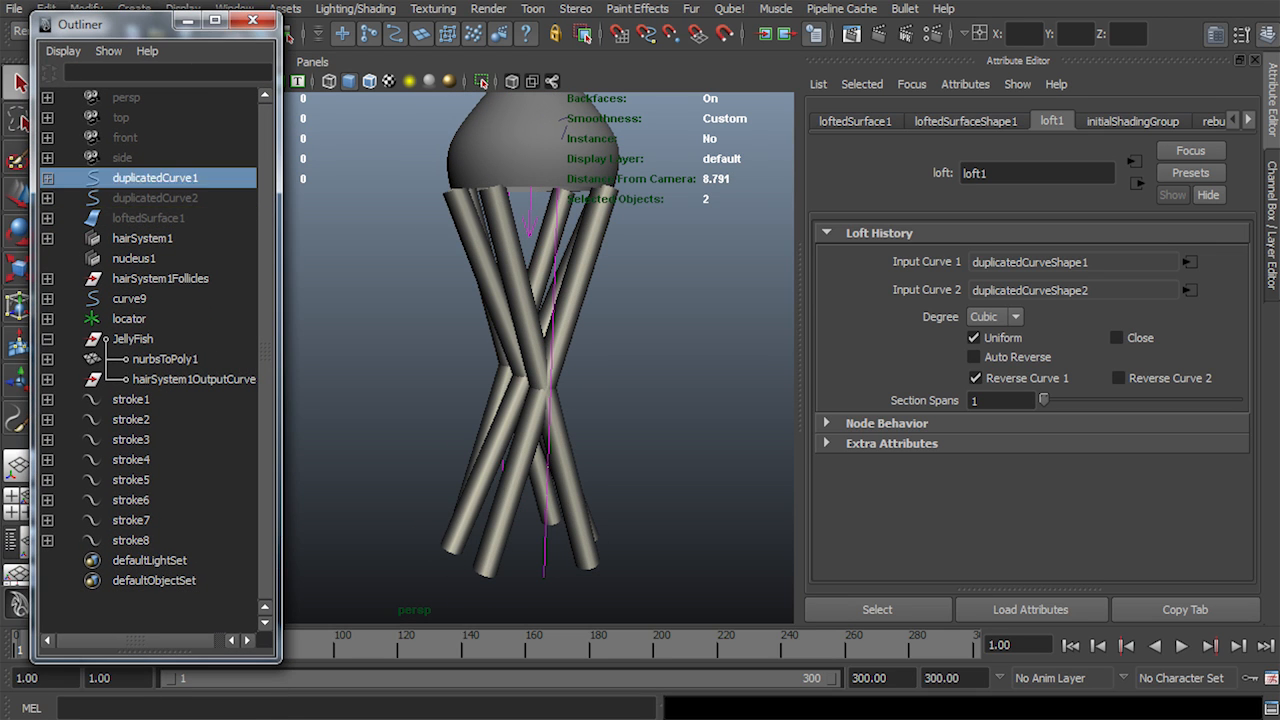
pyautogui.keyDown('shift'); pyautogui.click(155, 197); pyautogui.keyUp('shift')
pyautogui.press('f')
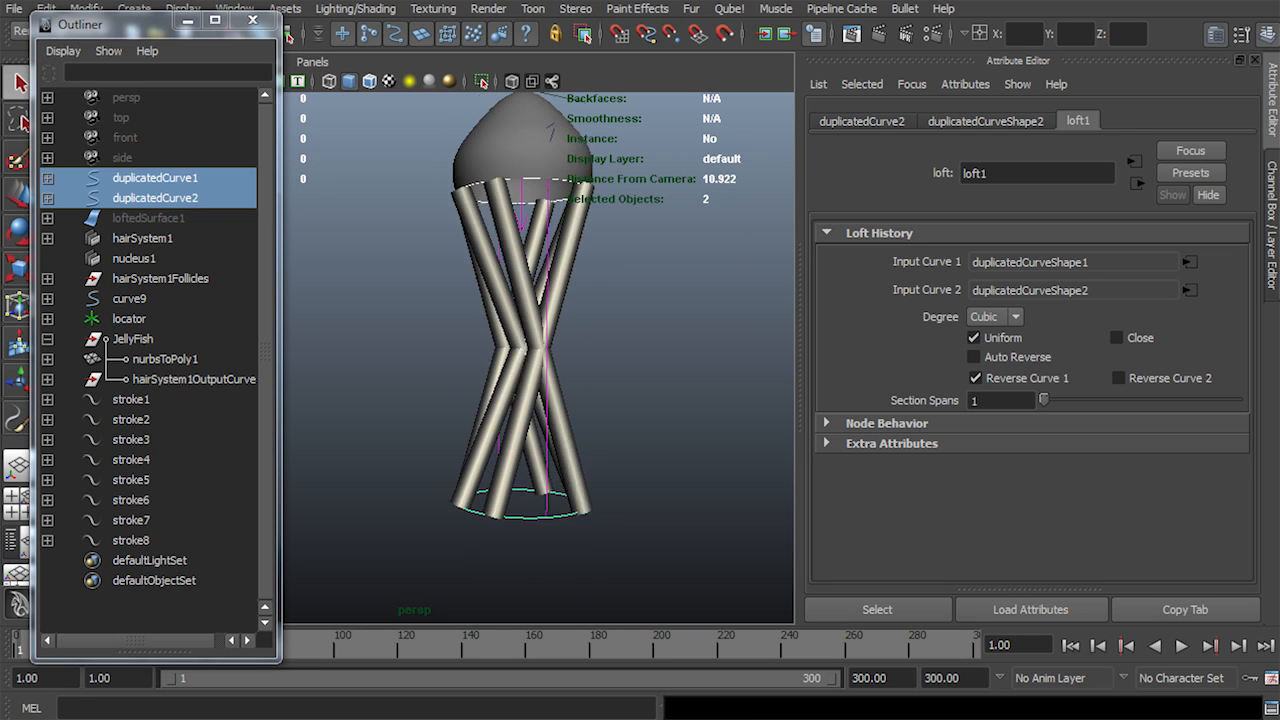
# Select the lower loft curve, duplicatedCurve2, and rotate it freehand to untwist the tentacle tubes
pyautogui.moveTo(487, 485); pyautogui.dragTo(494, 510)
pyautogui.moveTo(494, 500)
pyautogui.keyDown('alt'); pyautogui.mouseDown()
pyautogui.moveTo(460, 522)
pyautogui.moveTo(474, 508)
pyautogui.mouseUp(); pyautogui.keyUp('alt')
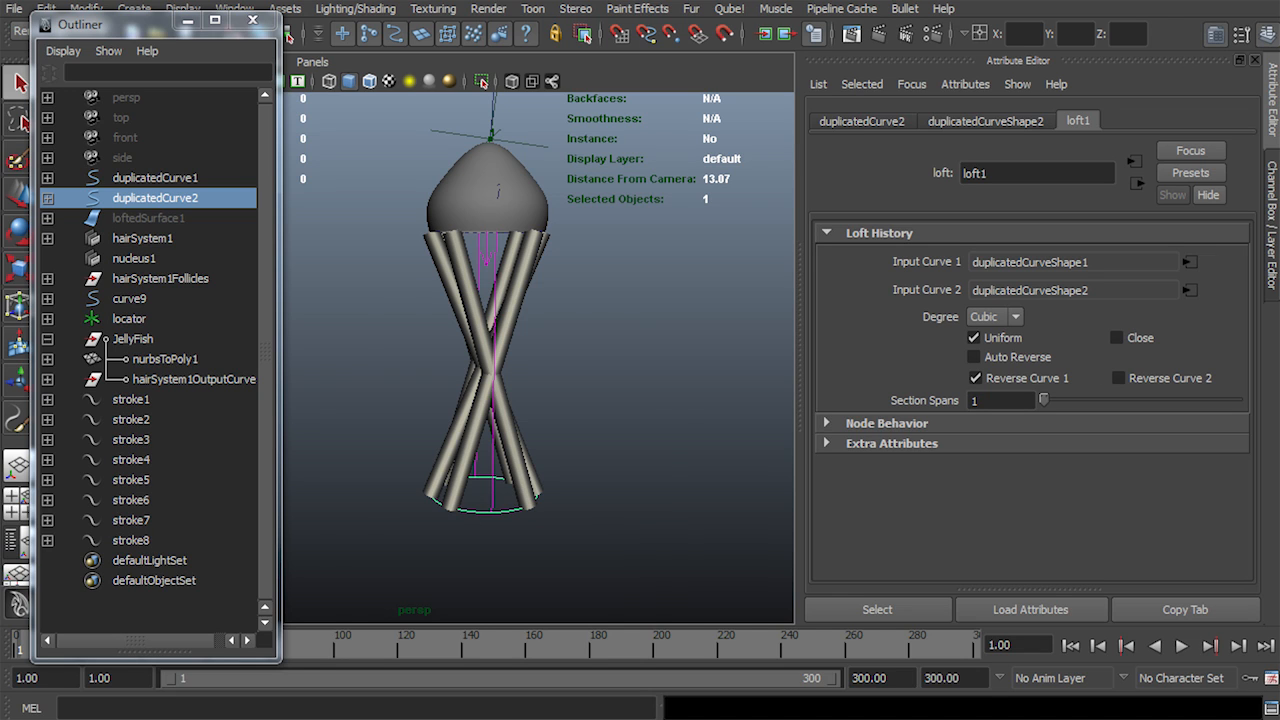
pyautogui.press('e')
pyautogui.moveTo(396, 312)
pyautogui.mouseDown()
pyautogui.moveTo(322, 383)
pyautogui.moveTo(302, 484)
pyautogui.moveTo(663, 457)
pyautogui.moveTo(658, 428)
pyautogui.moveTo(600, 590)
pyautogui.moveTo(566, 614)
pyautogui.moveTo(668, 585)
pyautogui.moveTo(675, 630)
pyautogui.mouseUp()
pyautogui.moveTo(541, 480); pyautogui.dragTo(432, 448)
pyautogui.moveTo(530, 533); pyautogui.dragTo(531, 532)
pyautogui.keyDown('alt'); pyautogui.moveTo(531, 532); pyautogui.dragTo(556, 478); pyautogui.keyUp('alt')
pyautogui.keyDown('alt'); pyautogui.moveTo(556, 478); pyautogui.dragTo(500, 470, button='right'); pyautogui.keyUp('alt')
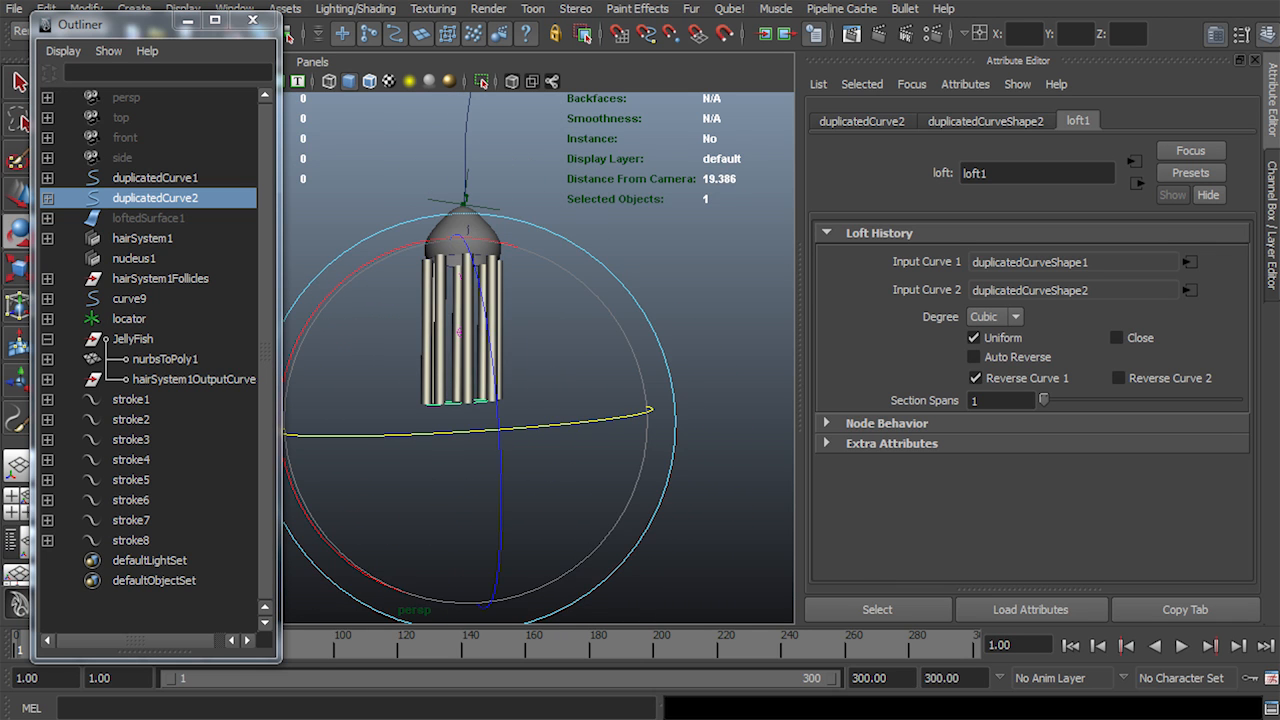
# Set duplicatedCurve2's rotation to exactly 180 in X and 0 in Y and Z
pyautogui.press('w')
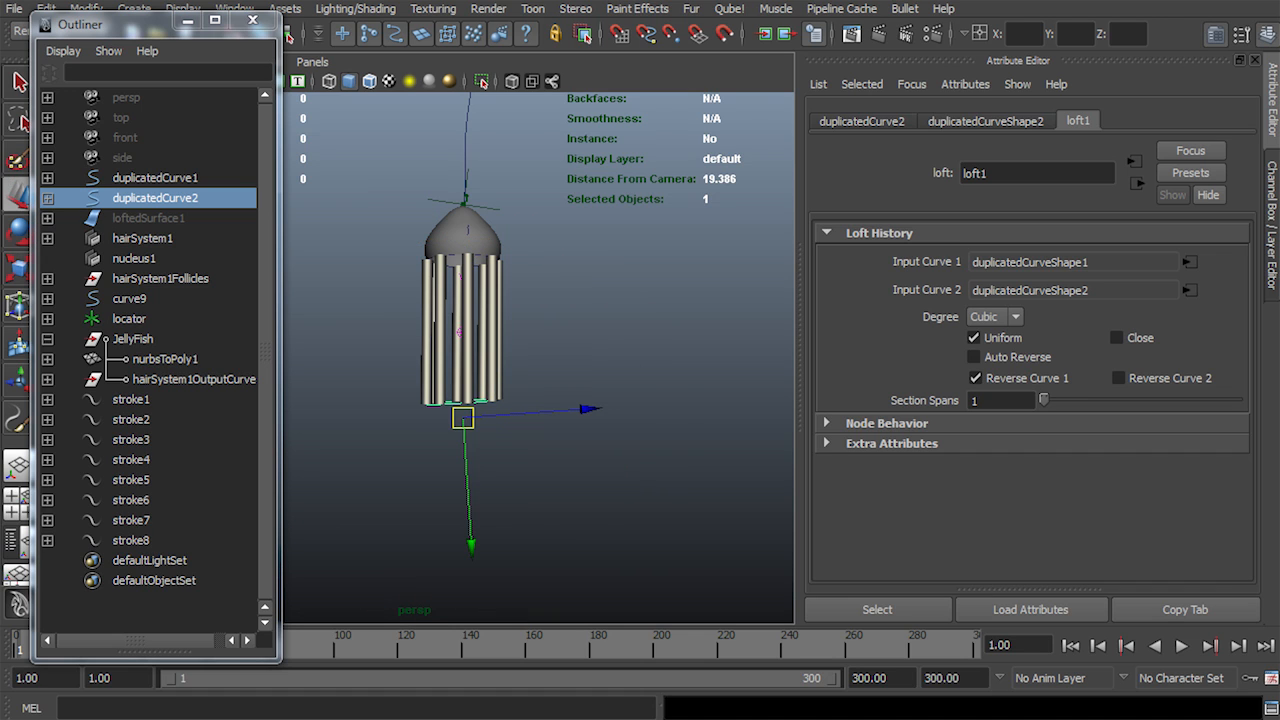
pyautogui.hotkey('ctrl', 'a')
pyautogui.click(1222, 222)
pyautogui.write('0')
pyautogui.press('Return')
pyautogui.click(1222, 190)
pyautogui.write('180')
pyautogui.press('Return')
pyautogui.click(1222, 206)
pyautogui.write('0')
pyautogui.press('Return')
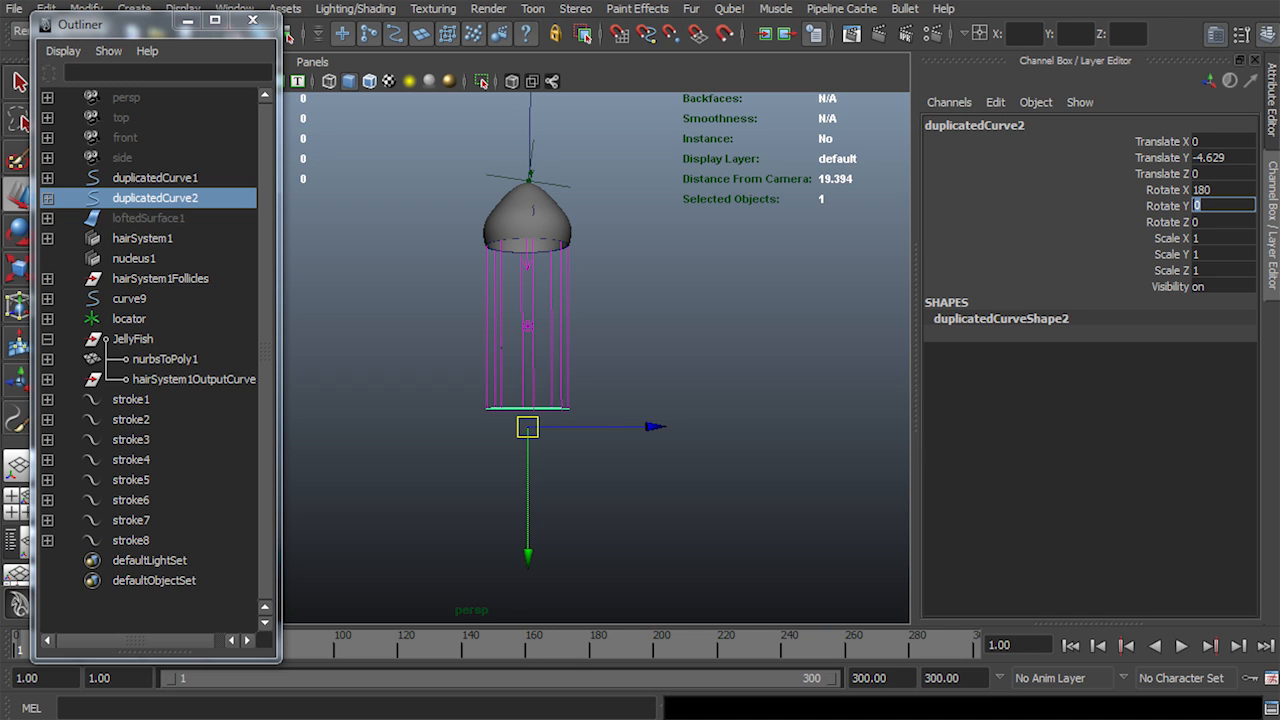
# Set duplicatedCurve2's Rotate Y to 0.1
pyautogui.moveTo(600, 400); pyautogui.dragTo(610, 402, button='middle')
pyautogui.keyDown('alt'); pyautogui.moveTo(610, 402); pyautogui.dragTo(705, 450); pyautogui.keyUp('alt')
pyautogui.write('0.1')
pyautogui.press('Return')
# Lower duplicatedCurve2 to about -8.4 in Y to lengthen the tentacles, and hide both duplicated curves
pyautogui.keyDown('alt'); pyautogui.moveTo(600, 430); pyautogui.dragTo(530, 385); pyautogui.keyUp('alt')
pyautogui.scroll(-4, 530, 385)
pyautogui.moveTo(494, 492); pyautogui.dragTo(494, 634)
pyautogui.keyDown('alt'); pyautogui.moveTo(500, 480); pyautogui.dragTo(565, 478, button='right'); pyautogui.keyUp('alt')
pyautogui.keyDown('alt'); pyautogui.moveTo(565, 478); pyautogui.dragTo(592, 473, button='middle'); pyautogui.keyUp('alt')
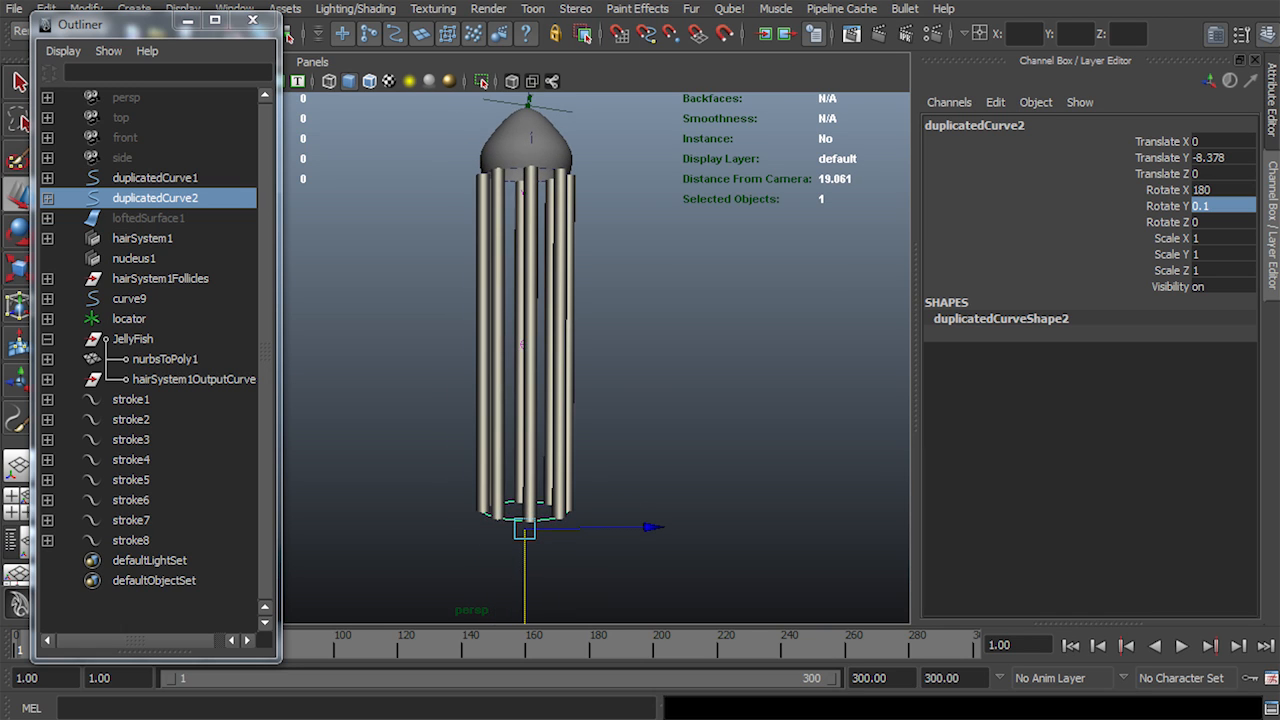
pyautogui.keyDown('shift'); pyautogui.click(155, 178); pyautogui.keyUp('shift')
pyautogui.hotkey('ctrl', 'h')
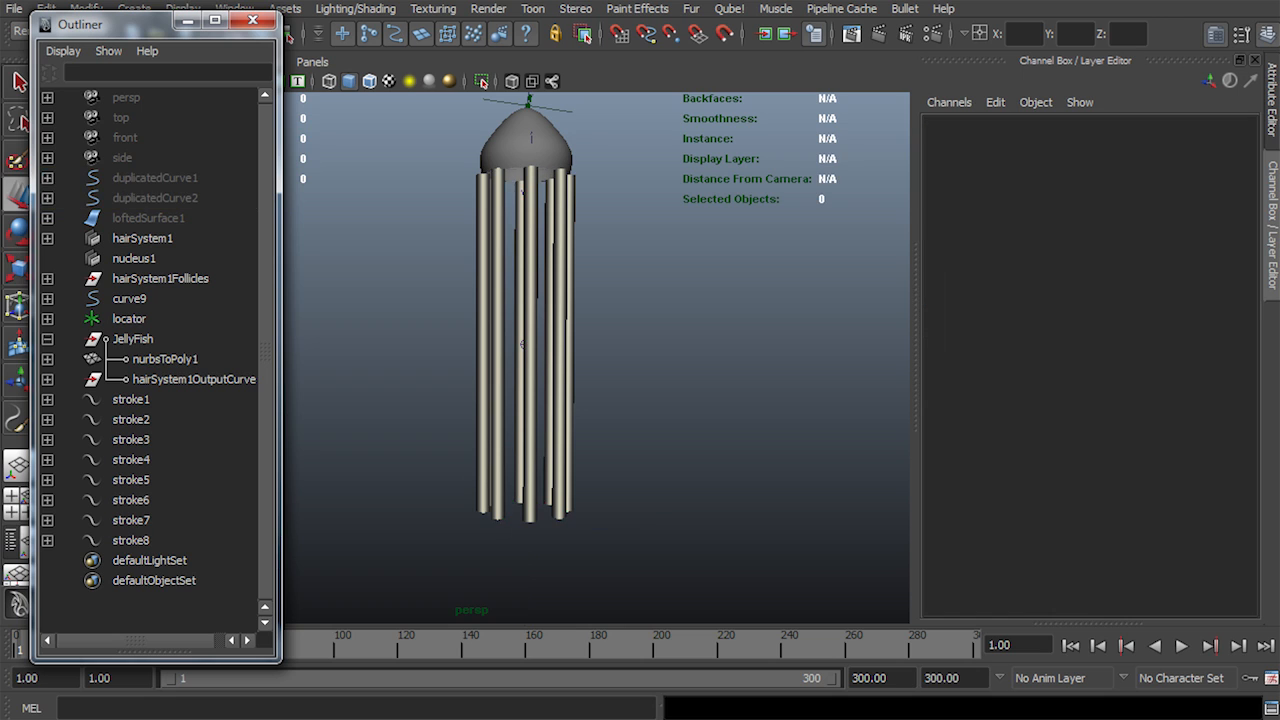
# Select duplicatedCurve2 and undo its last move along Y
pyautogui.click(155, 198)
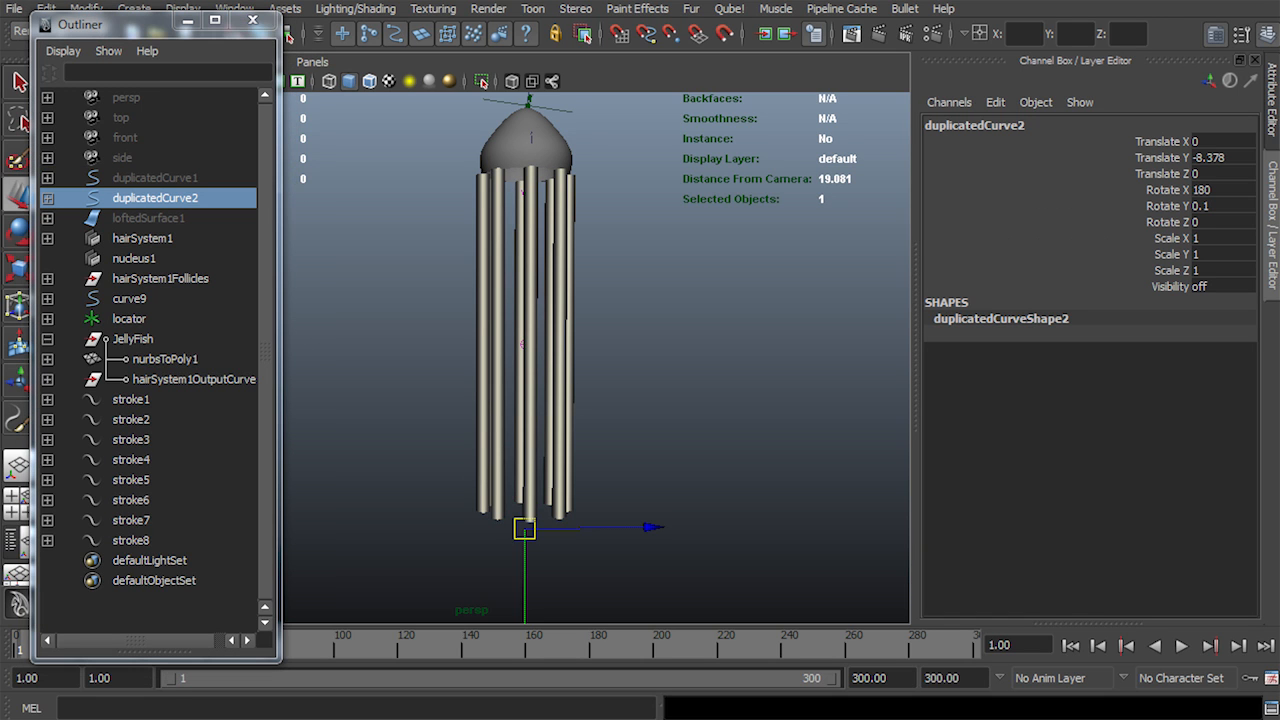
pyautogui.hotkey('ctrl', 'z')
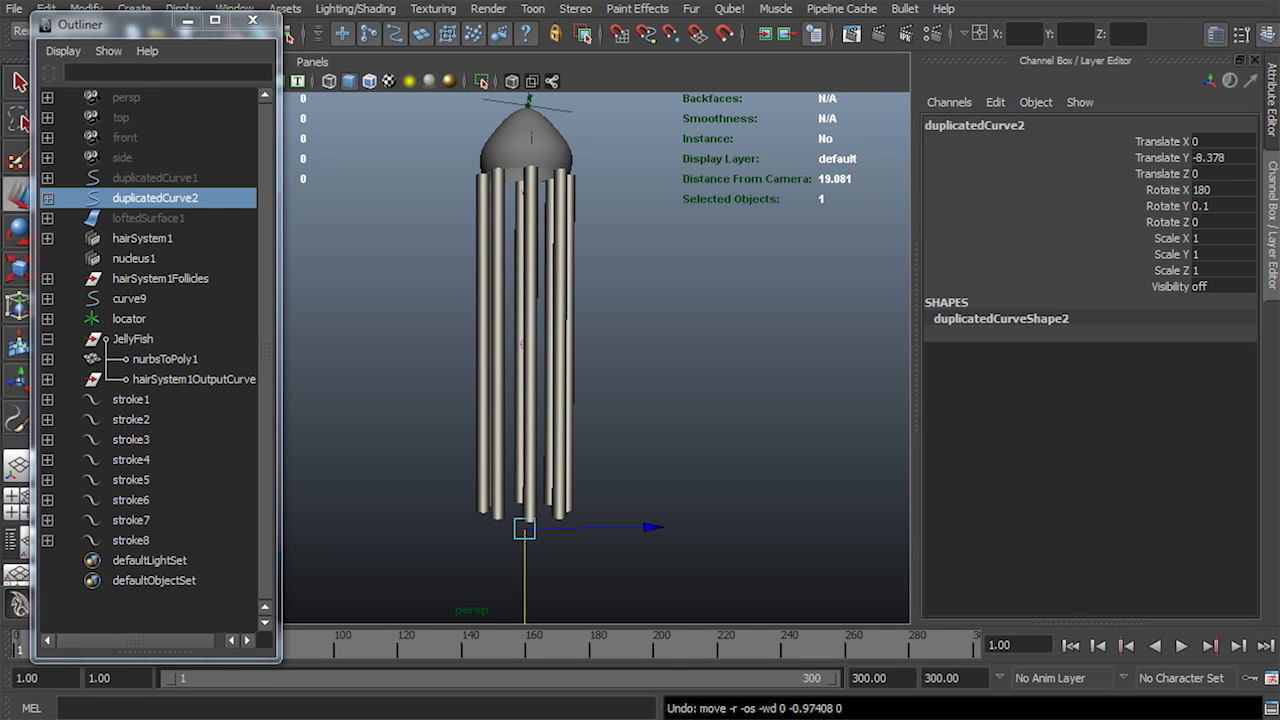
# Select stroke1 through stroke8 and reduce the Global Scale of their chromeTube brushes to about 0.323 to thin the tentacles
pyautogui.scroll(3, 547, 358)
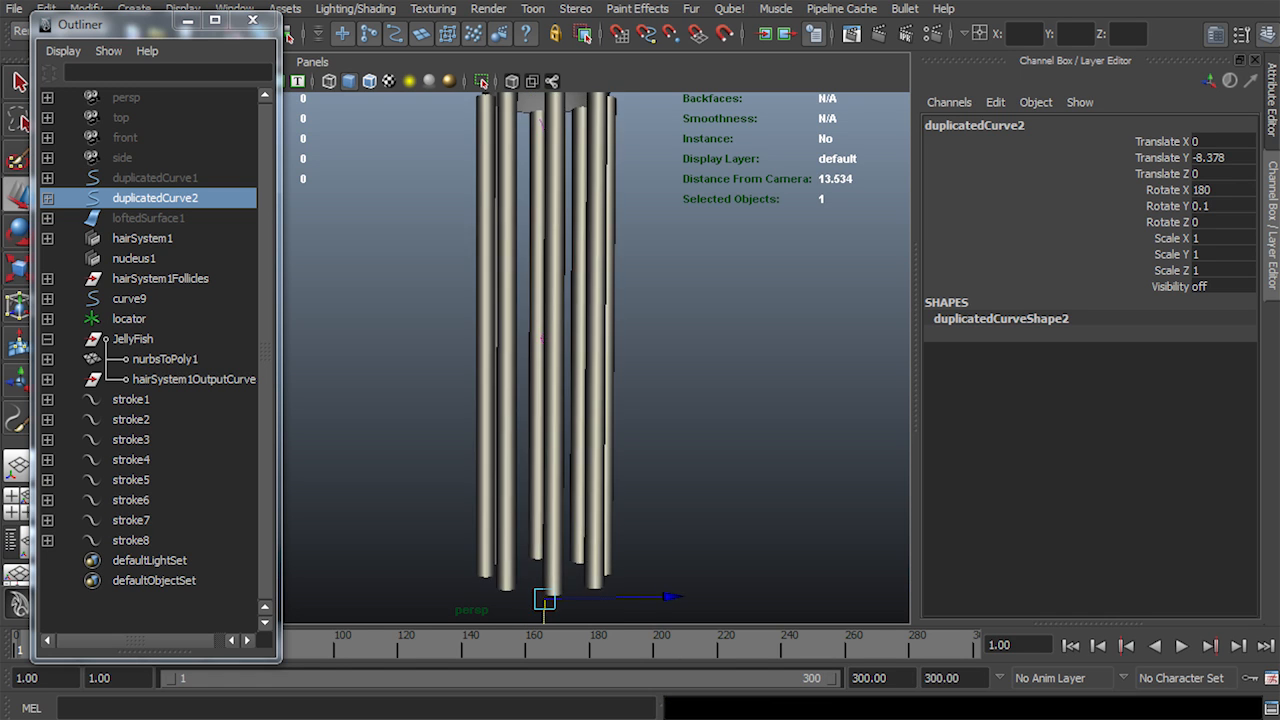
pyautogui.keyDown('alt'); pyautogui.moveTo(547, 358); pyautogui.dragTo(540, 389, button='middle'); pyautogui.keyUp('alt')
pyautogui.press('q')
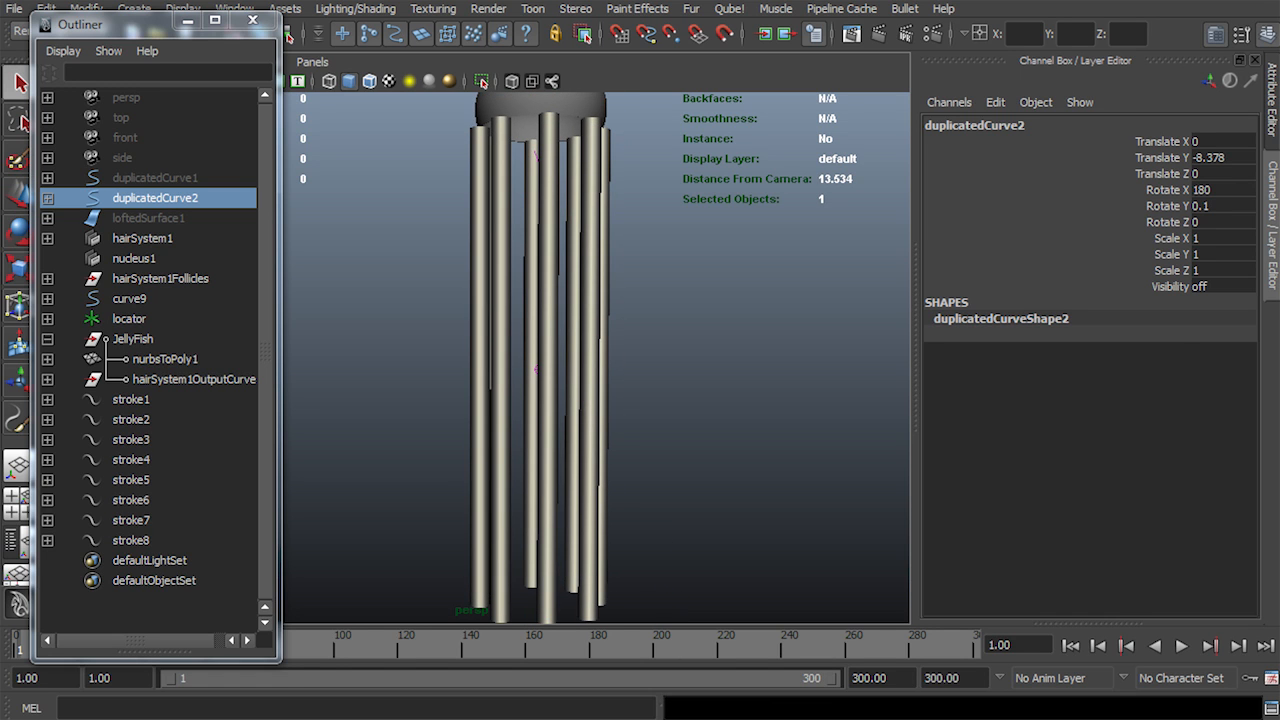
pyautogui.moveTo(132, 400); pyautogui.dragTo(132, 541)
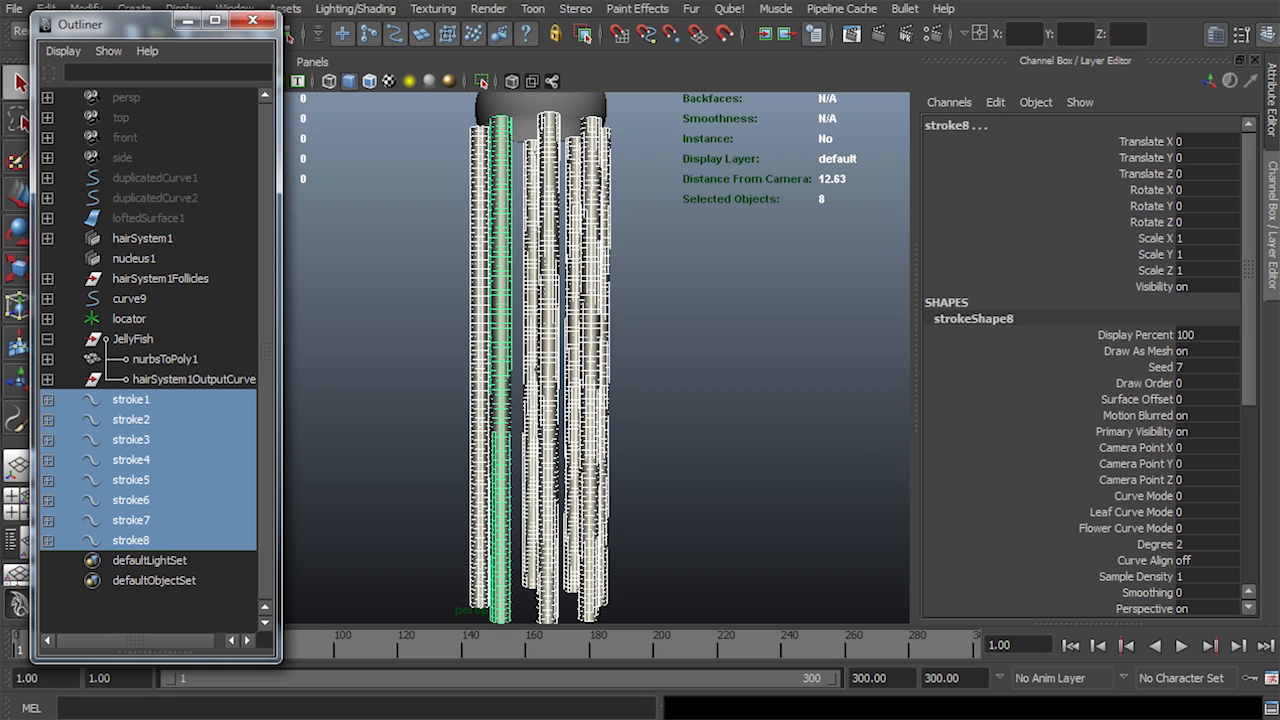
pyautogui.scroll(-7, 1080, 360)
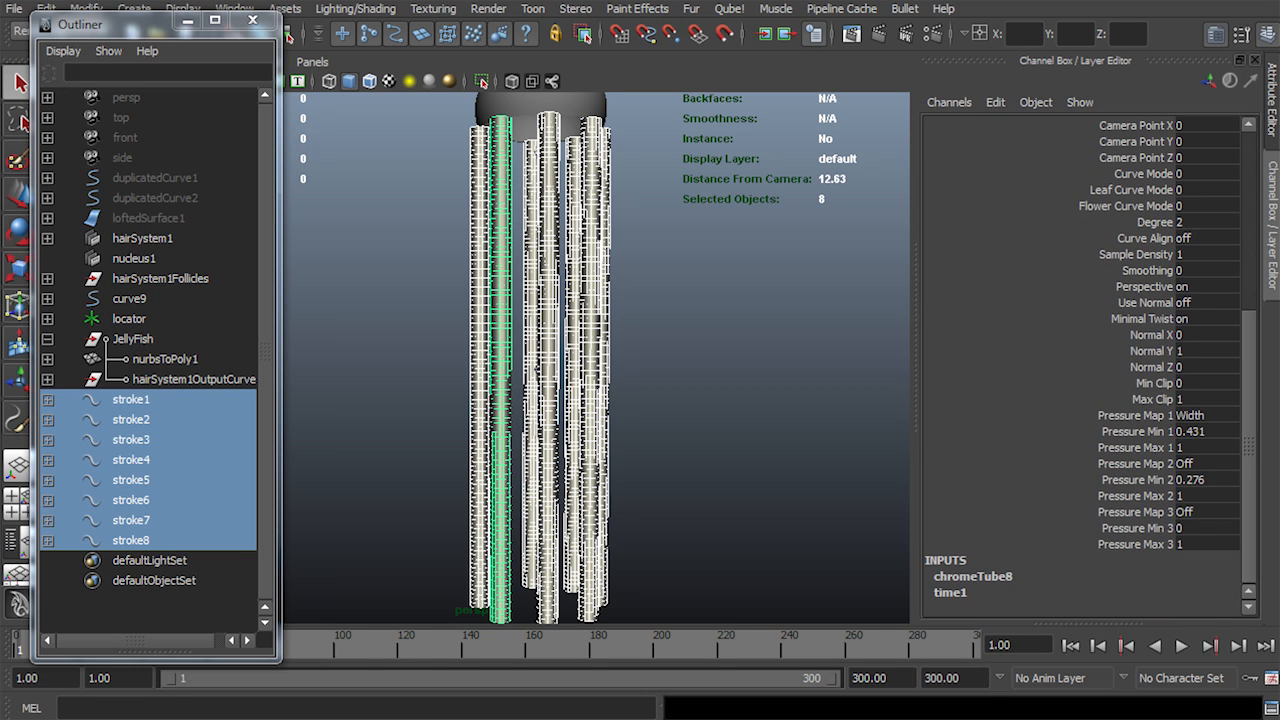
pyautogui.click(973, 576)
pyautogui.moveTo(1248, 176)
pyautogui.mouseDown()
pyautogui.moveTo(1248, 216)
pyautogui.moveTo(1248, 193)
pyautogui.mouseUp()
pyautogui.click(1144, 392)
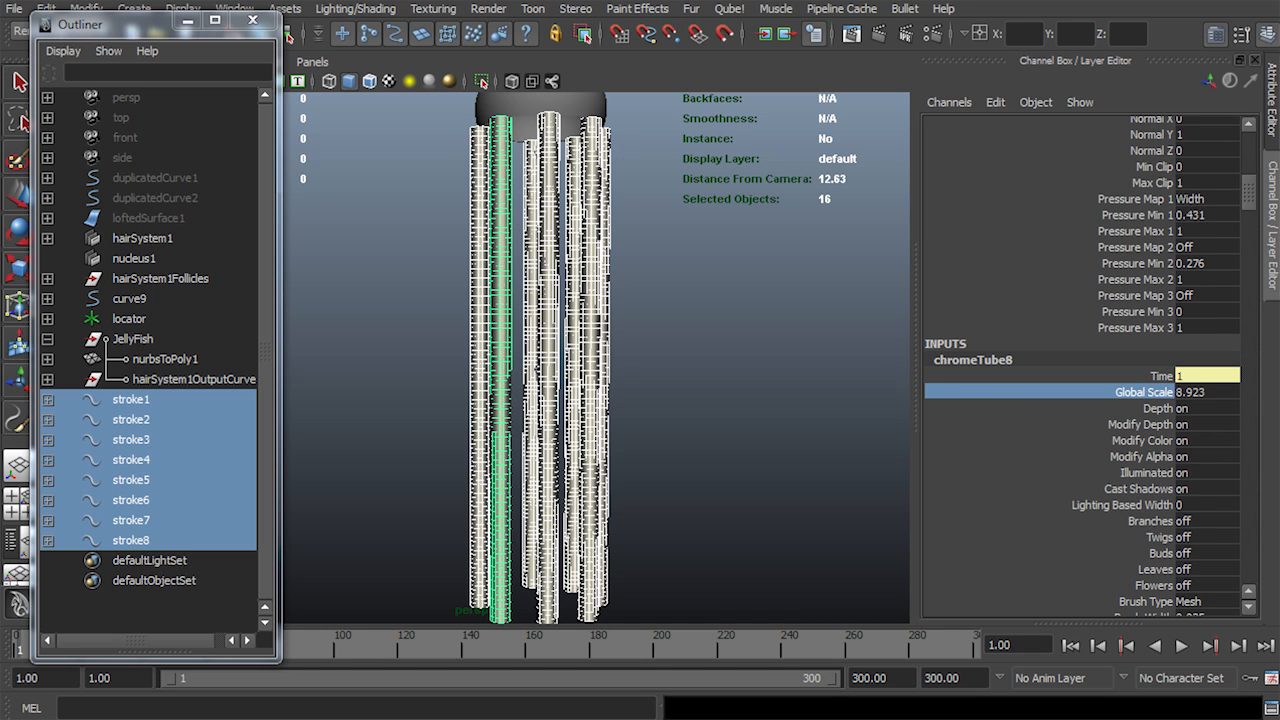
pyautogui.moveTo(720, 380); pyautogui.dragTo(590, 380, button='middle')
pyautogui.keyDown('alt'); pyautogui.moveTo(590, 380); pyautogui.dragTo(540, 380, button='right'); pyautogui.keyUp('alt')
pyautogui.keyDown('alt'); pyautogui.moveTo(540, 380); pyautogui.dragTo(538, 508, button='middle'); pyautogui.keyUp('alt')
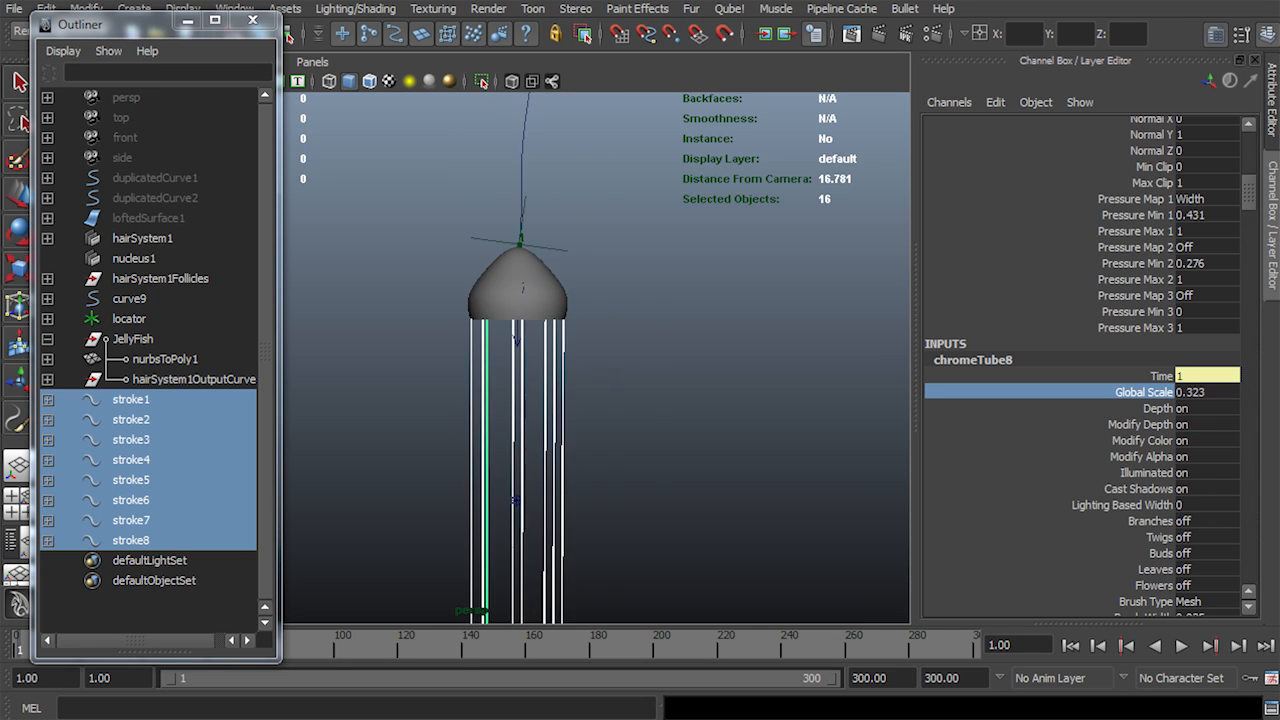
# Examine the jellyfish scene objects one by one, including the output curves, follicles, lofted surface and the locator's child objects
pyautogui.keyDown('alt'); pyautogui.moveTo(538, 508); pyautogui.dragTo(640, 508, button='right'); pyautogui.keyUp('alt')
pyautogui.keyDown('alt'); pyautogui.moveTo(640, 508); pyautogui.dragTo(655, 465); pyautogui.keyUp('alt')
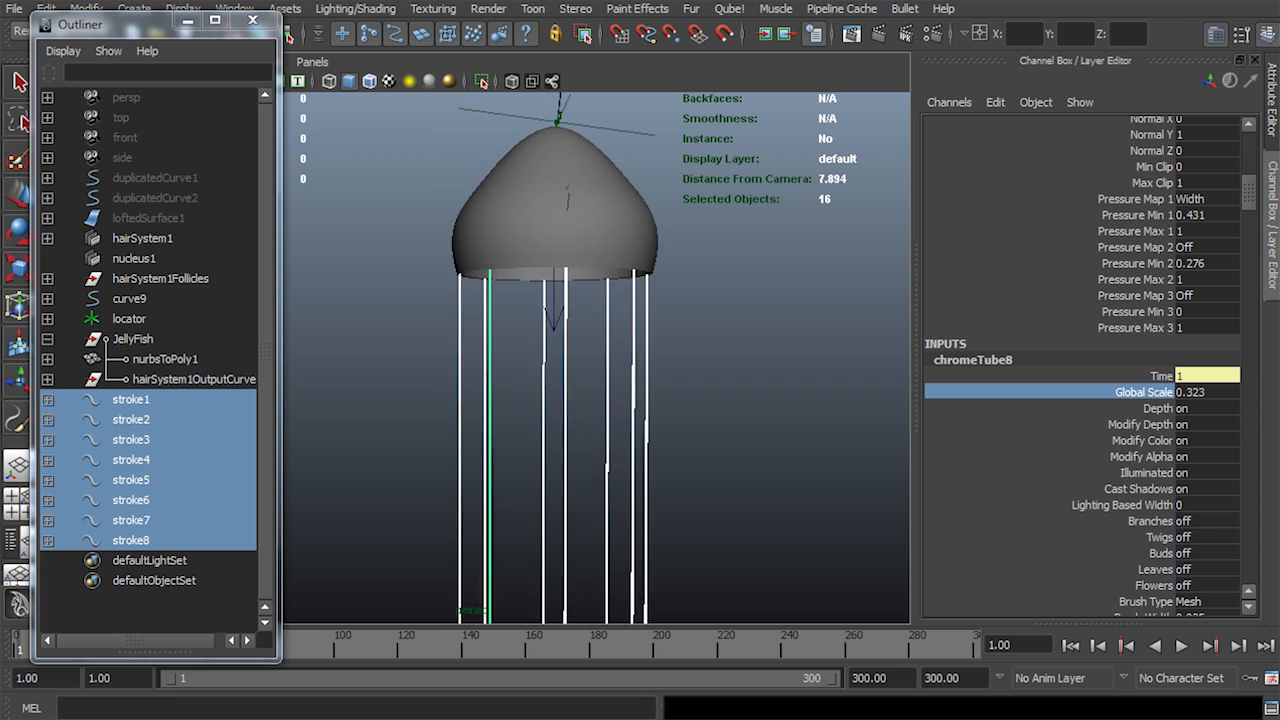
pyautogui.keyDown('alt'); pyautogui.moveTo(655, 465); pyautogui.dragTo(540, 465, button='right'); pyautogui.keyUp('alt')
pyautogui.keyDown('alt'); pyautogui.moveTo(540, 465); pyautogui.dragTo(553, 376, button='middle'); pyautogui.keyUp('alt')
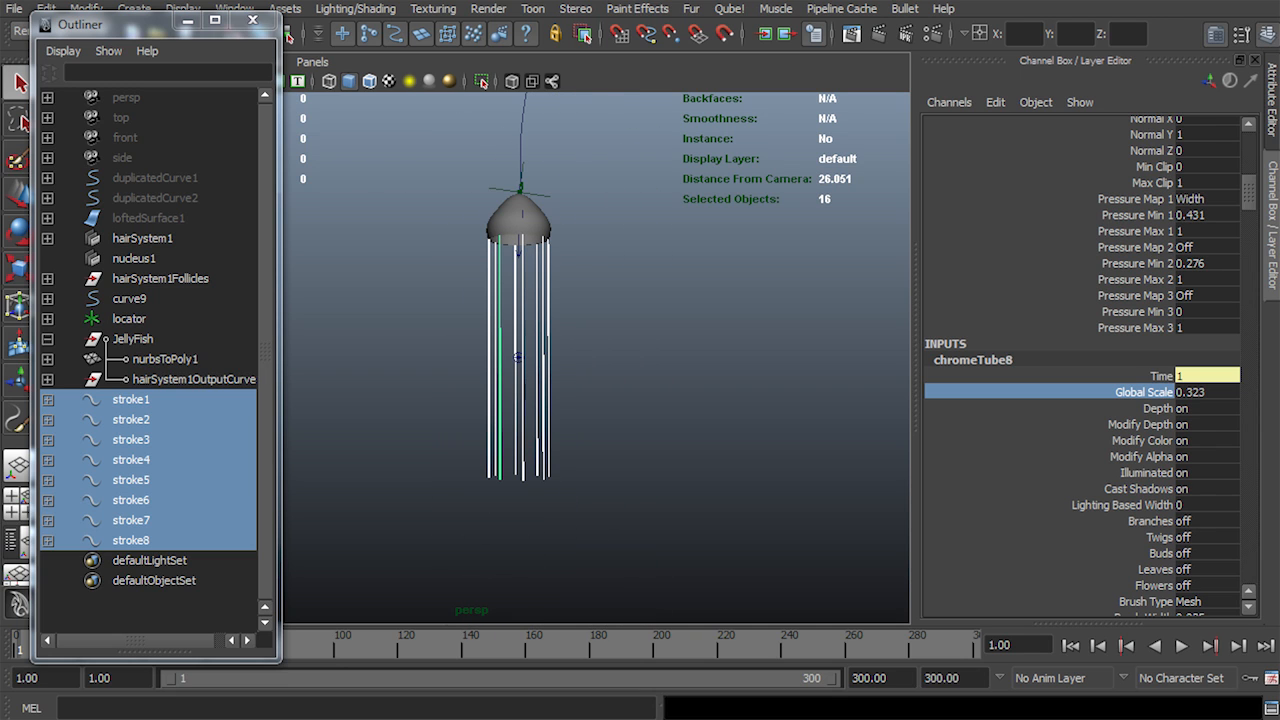
pyautogui.click(192, 380)
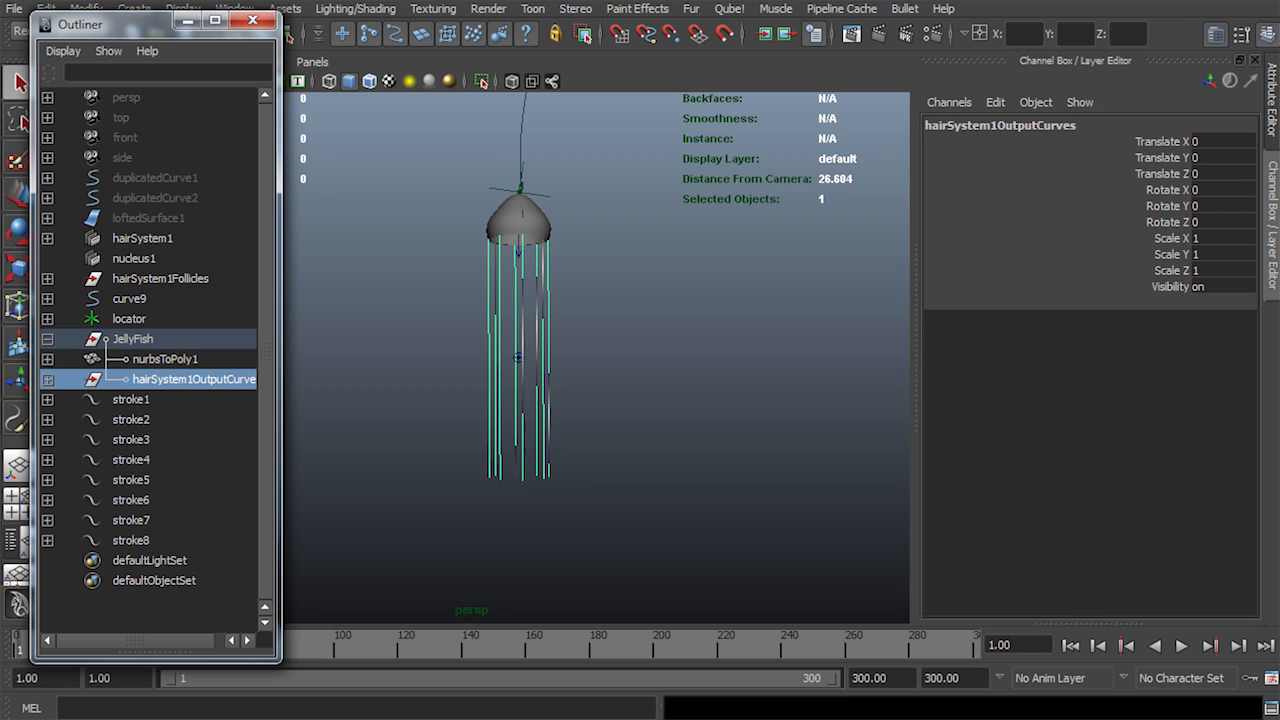
pyautogui.click(160, 279)
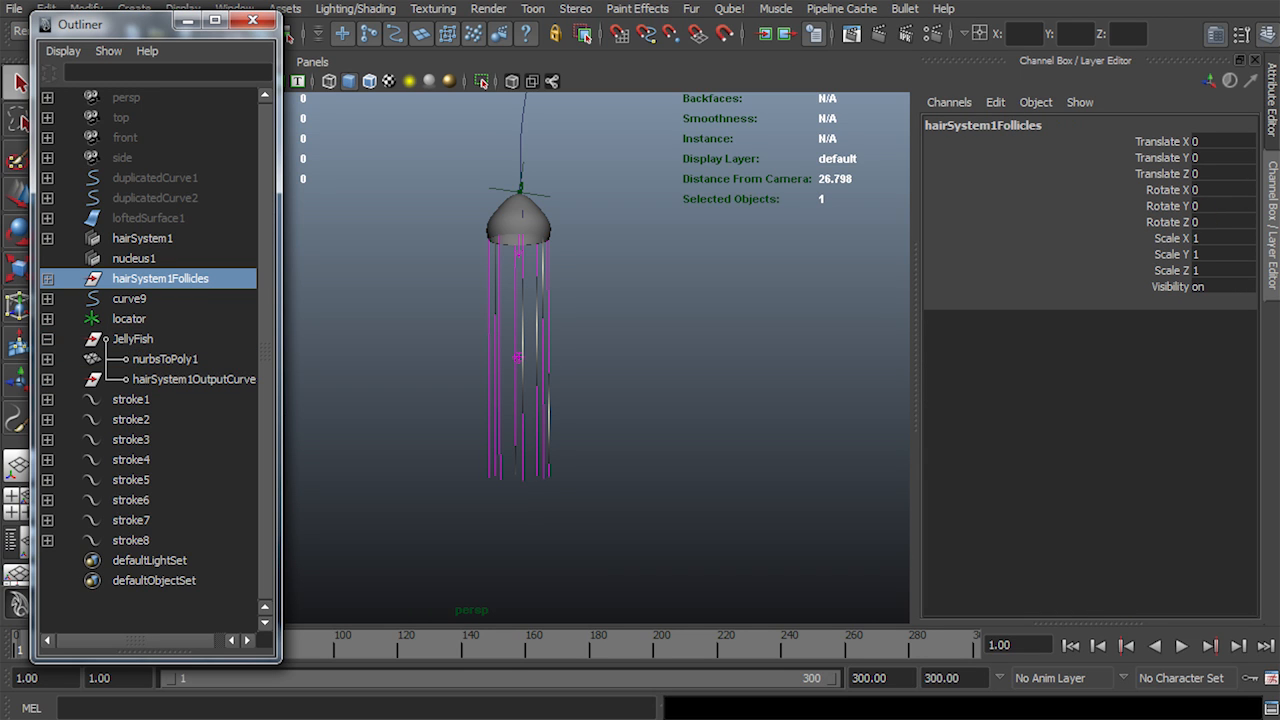
pyautogui.click(155, 198)
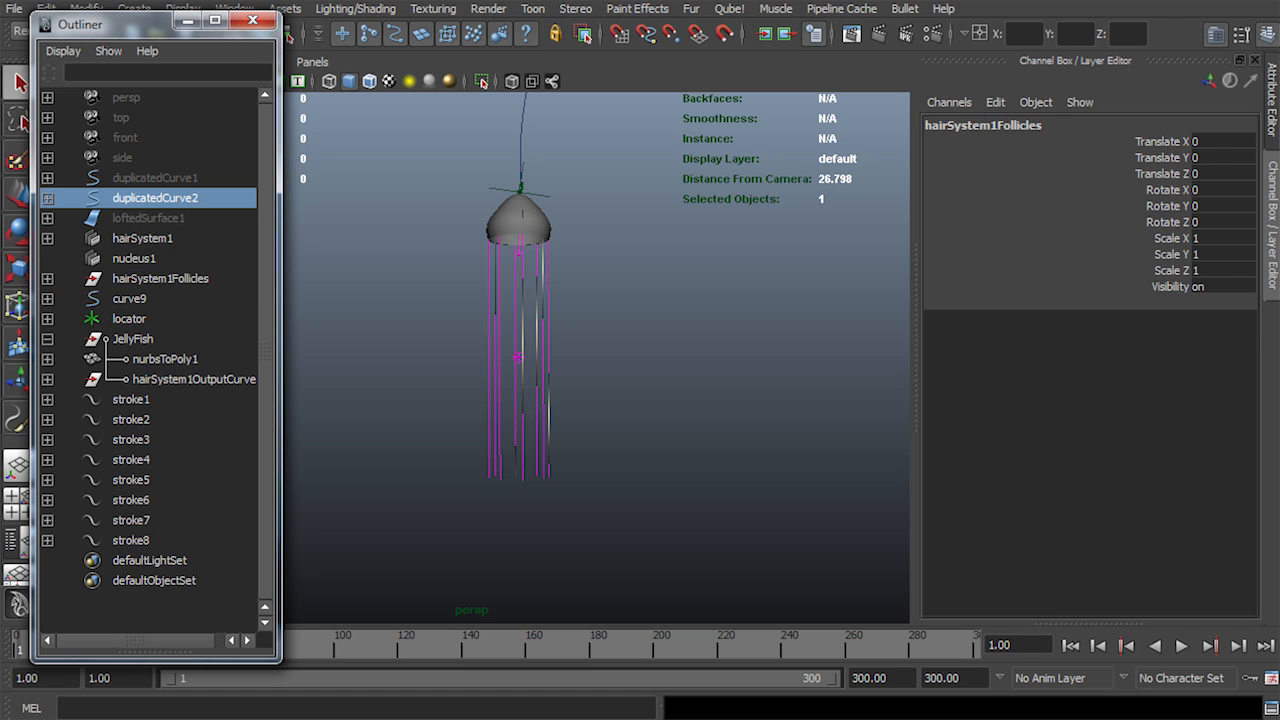
pyautogui.click(148, 218)
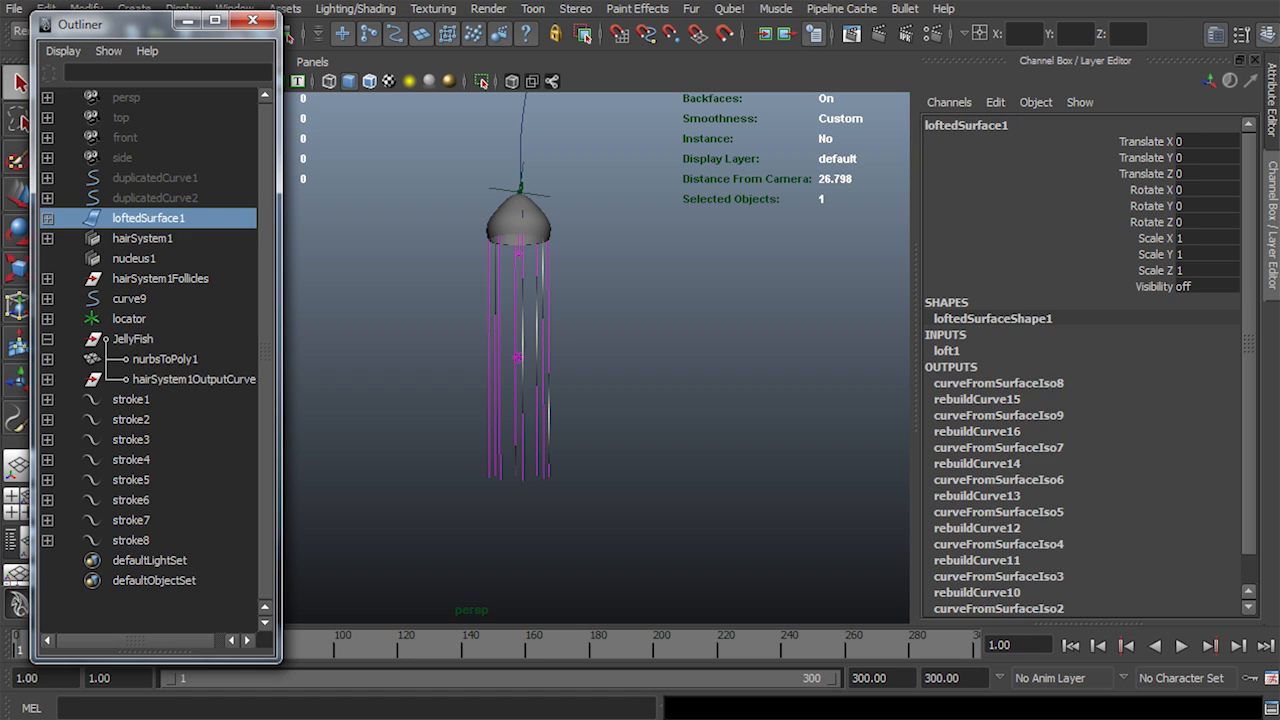
pyautogui.click(165, 359)
pyautogui.click(47, 318)
pyautogui.click(155, 359)
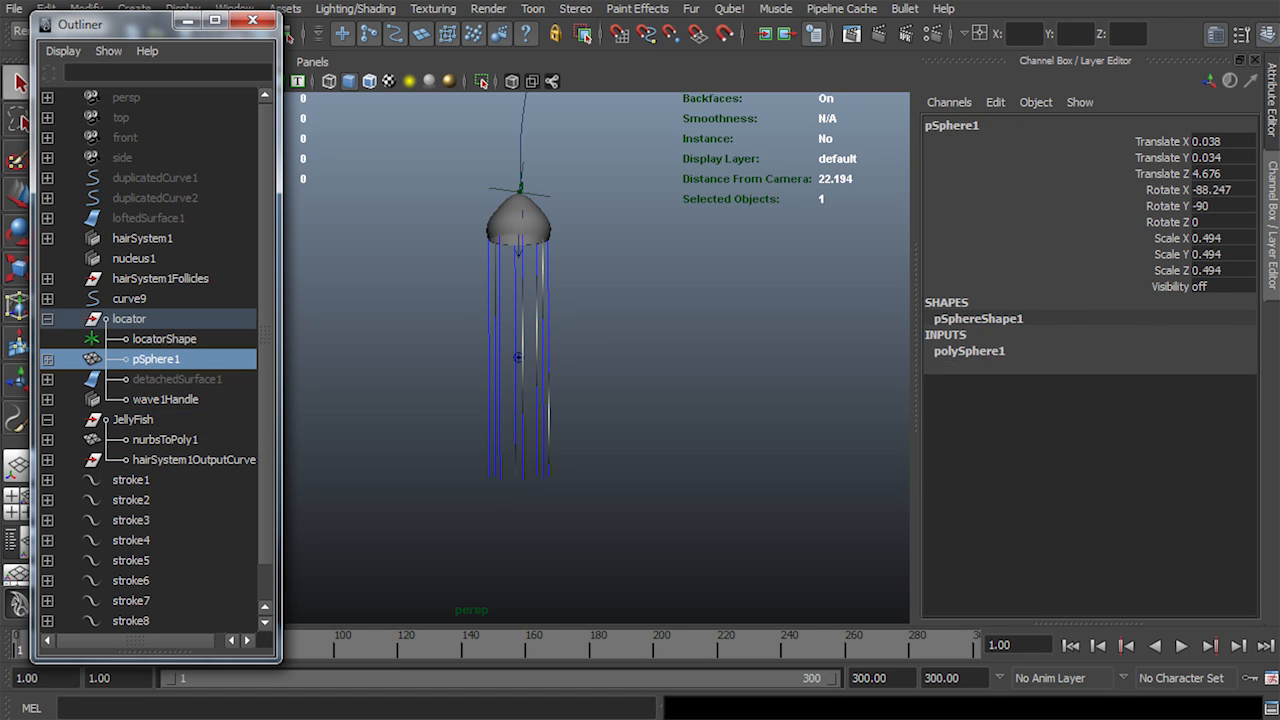
pyautogui.click(177, 379)
pyautogui.click(165, 399)
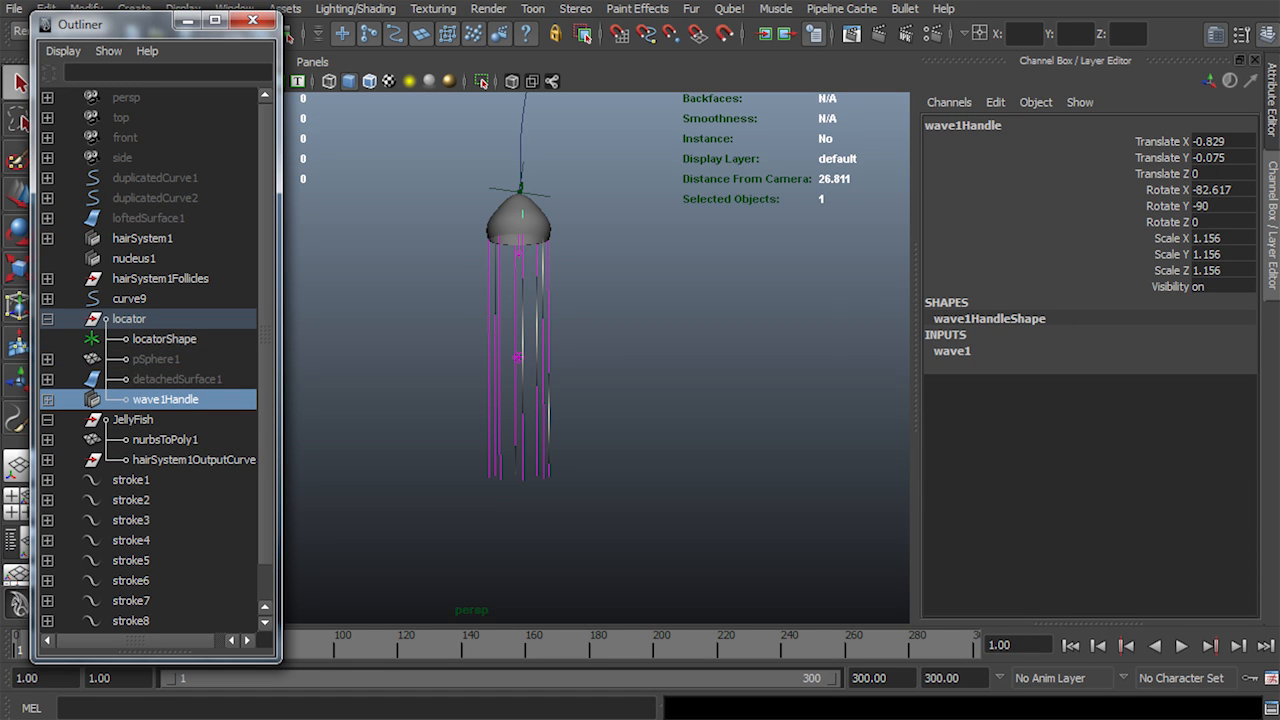
# Hide the hairSystem1OutputCurves group inside JellyFish
pyautogui.click(1071, 646)
pyautogui.keyDown('alt'); pyautogui.moveTo(620, 370); pyautogui.dragTo(572, 420); pyautogui.keyUp('alt')
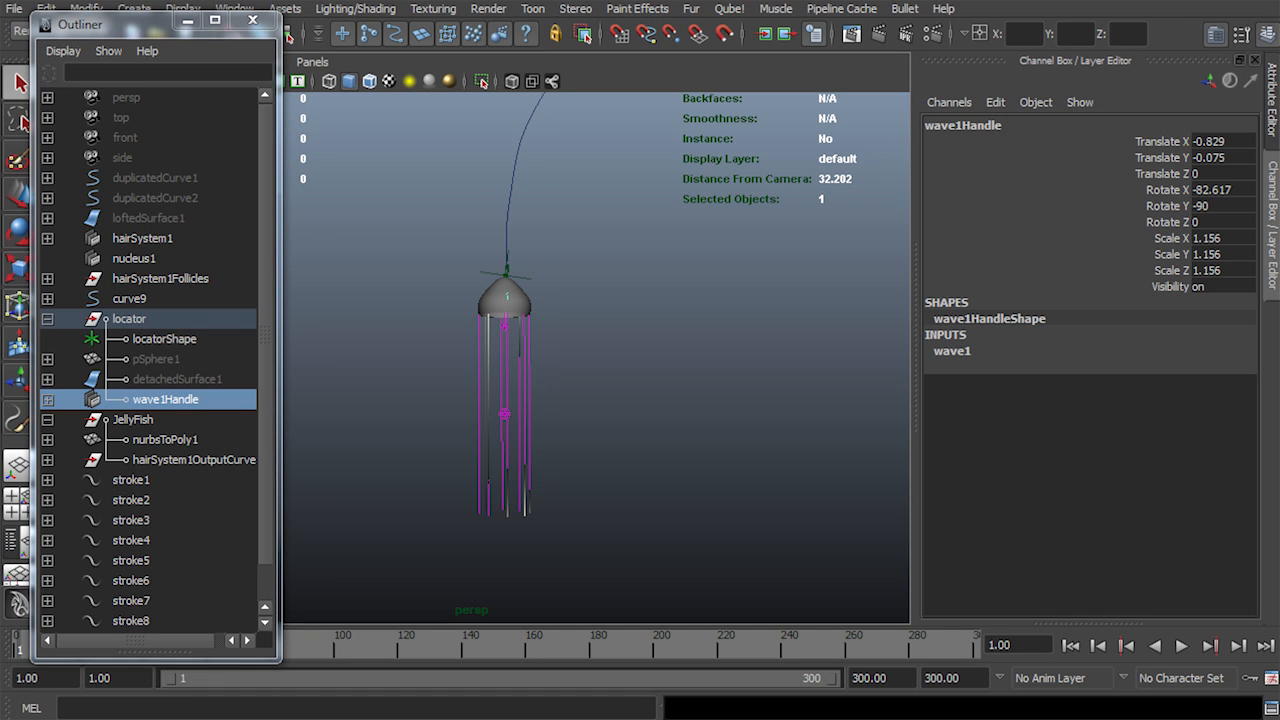
pyautogui.click(193, 460)
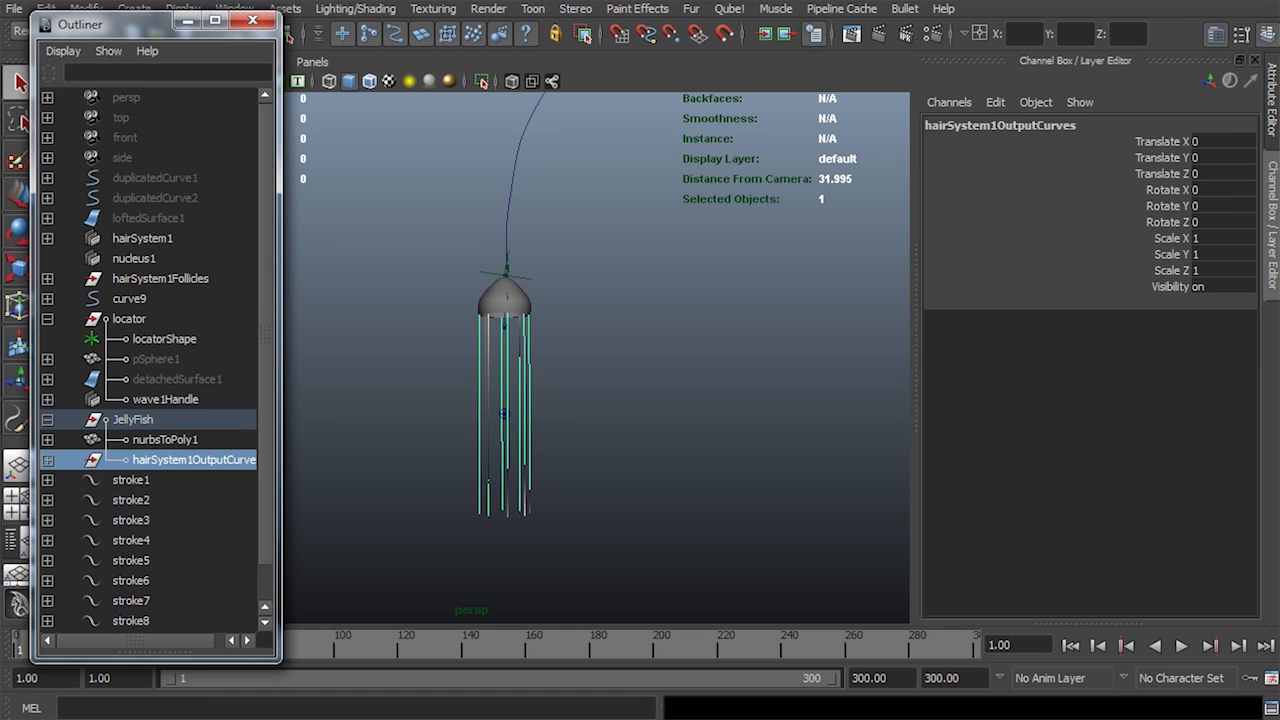
pyautogui.hotkey('ctrl', 'h')
# Play the tentacle simulation in wireframe display, stop at frame 102 and check a mental ray render of that frame
pyautogui.scroll(3, 600, 380)
pyautogui.moveTo(600, 380)
pyautogui.keyDown('alt'); pyautogui.mouseDown()
pyautogui.moveTo(620, 376)
pyautogui.moveTo(580, 380)
pyautogui.moveTo(605, 383)
pyautogui.mouseUp(); pyautogui.keyUp('alt')
pyautogui.press('4')
pyautogui.scroll(-4, 595, 385)
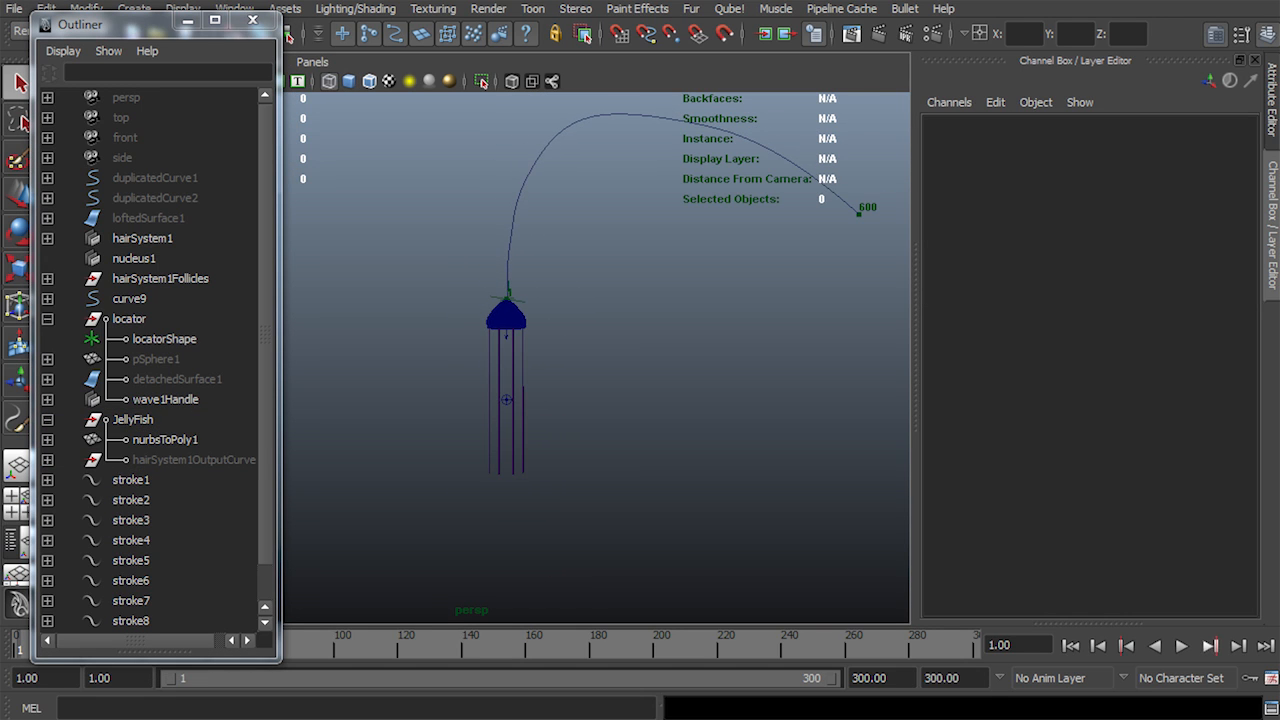
pyautogui.click(1182, 646)
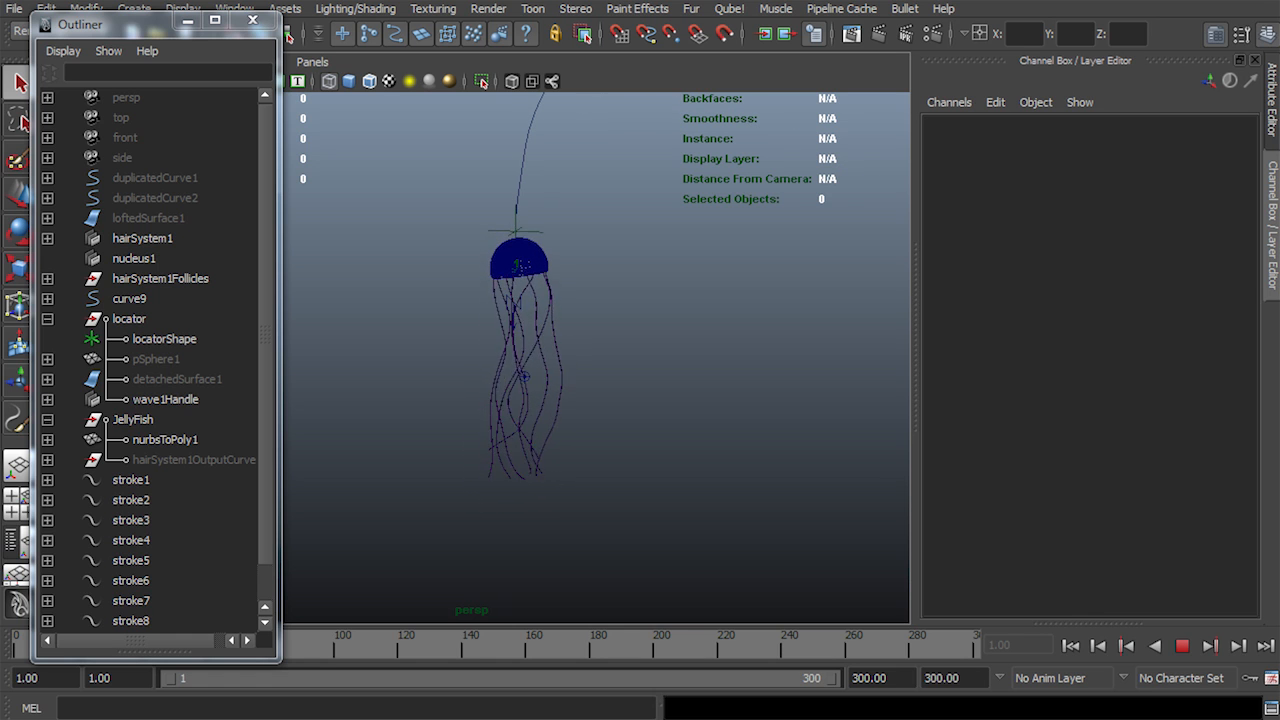
pyautogui.press('Escape')
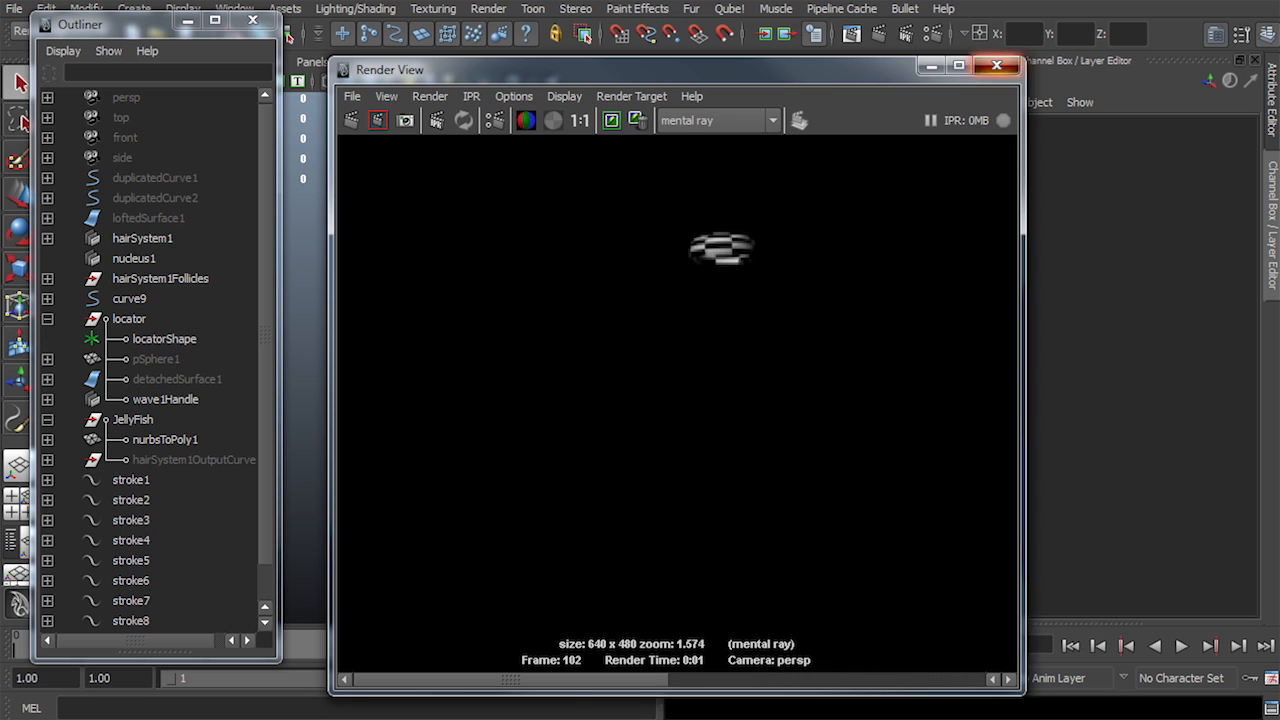
pyautogui.click(996, 65)
# Select all eight tentacle strokes and convert them from Paint Effects to polygons
pyautogui.moveTo(434, 308); pyautogui.dragTo(598, 342)
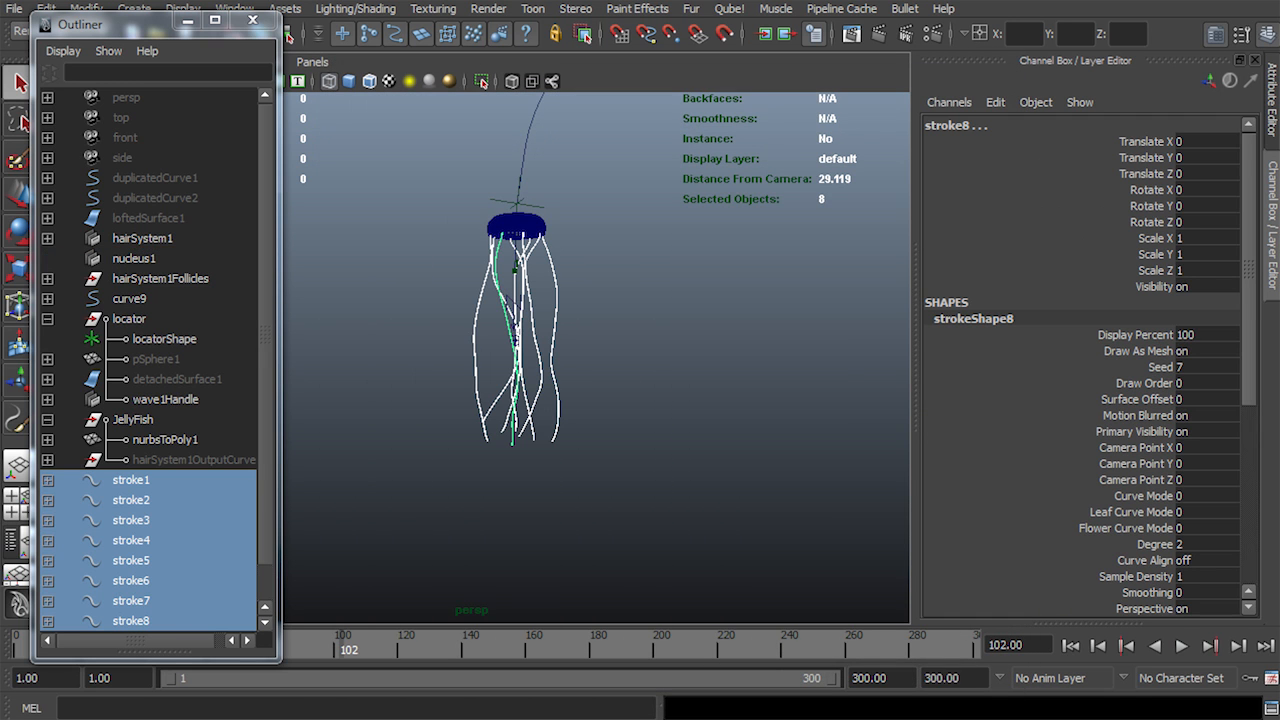
pyautogui.moveTo(150, 13); pyautogui.dragTo(150, 96)
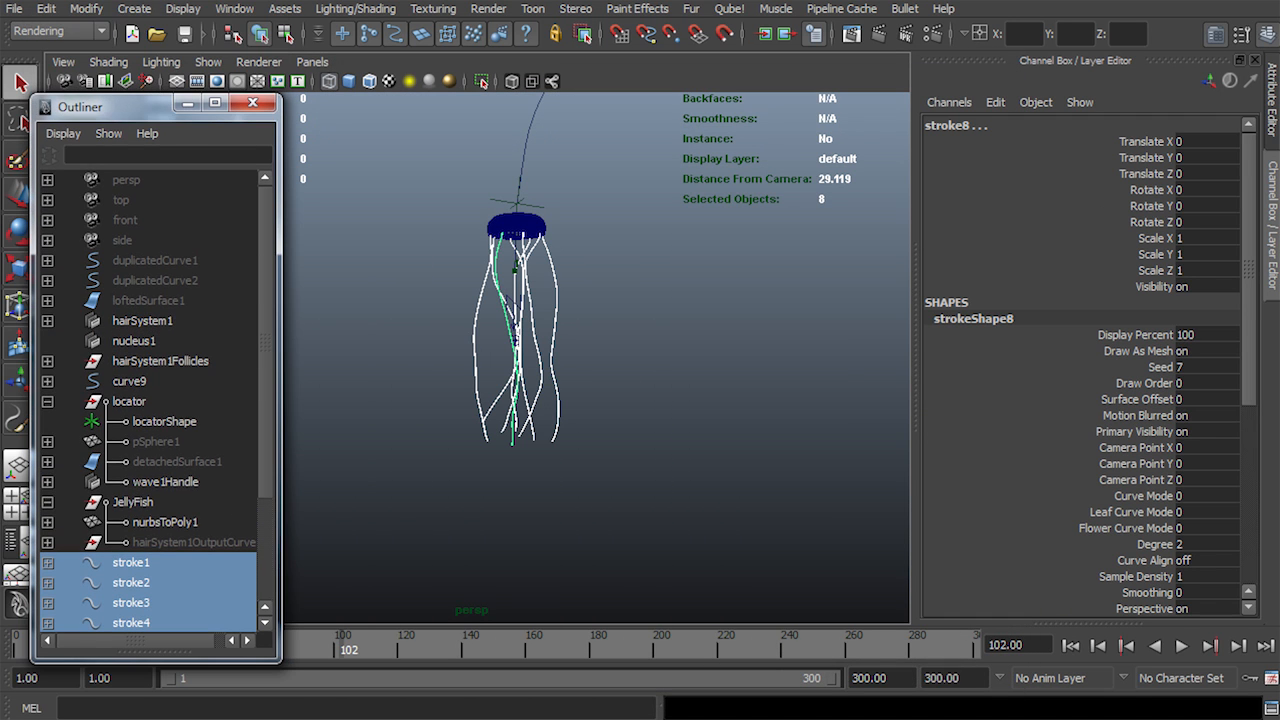
pyautogui.click(86, 8)
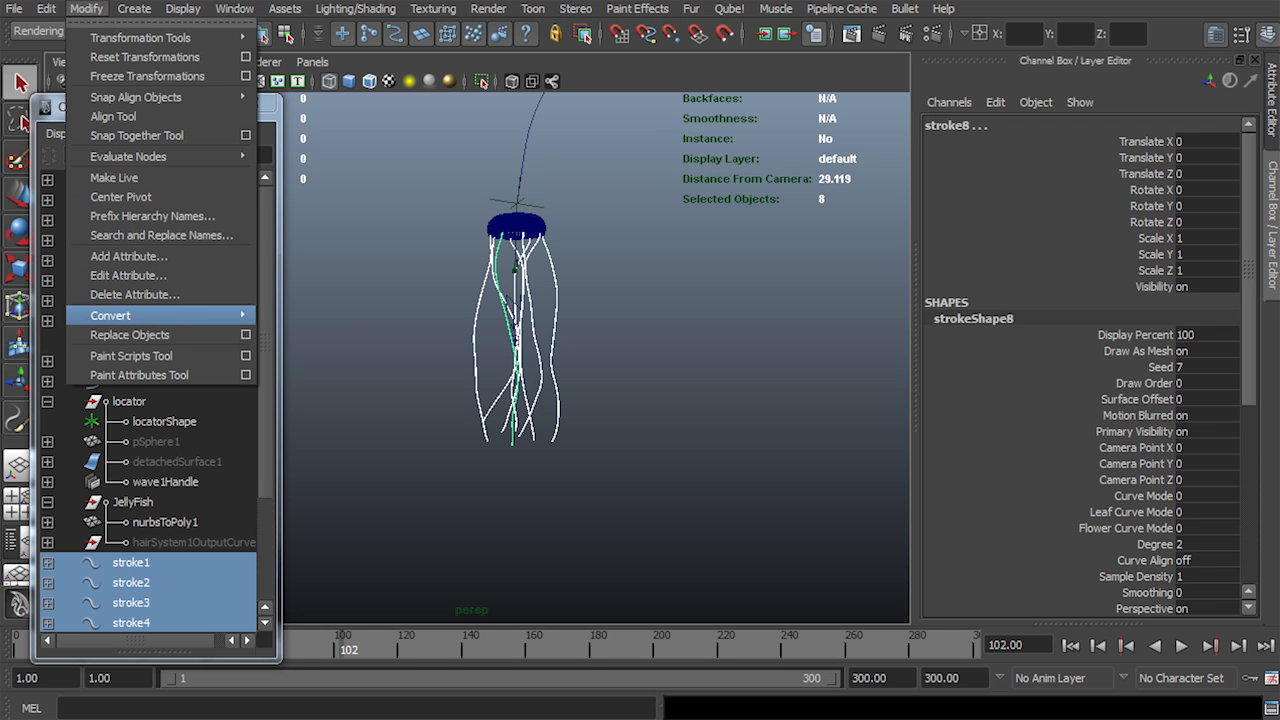
pyautogui.moveTo(150, 315)
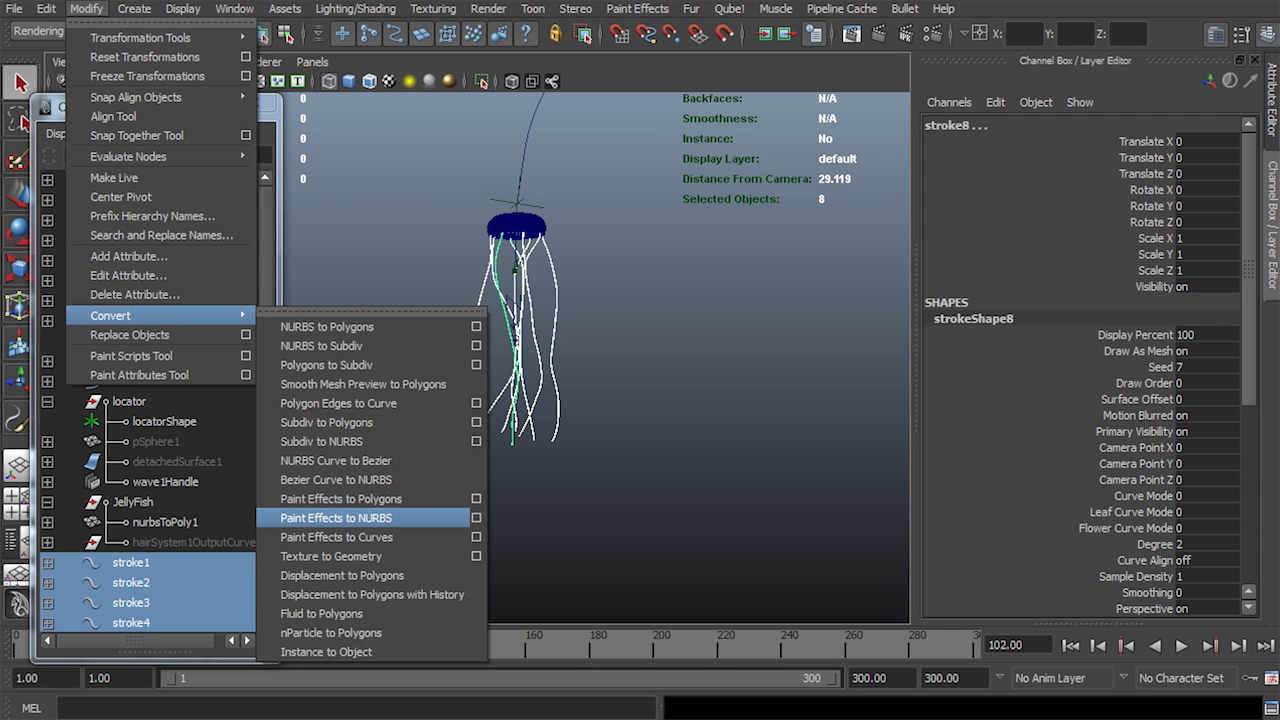
pyautogui.click(340, 498)
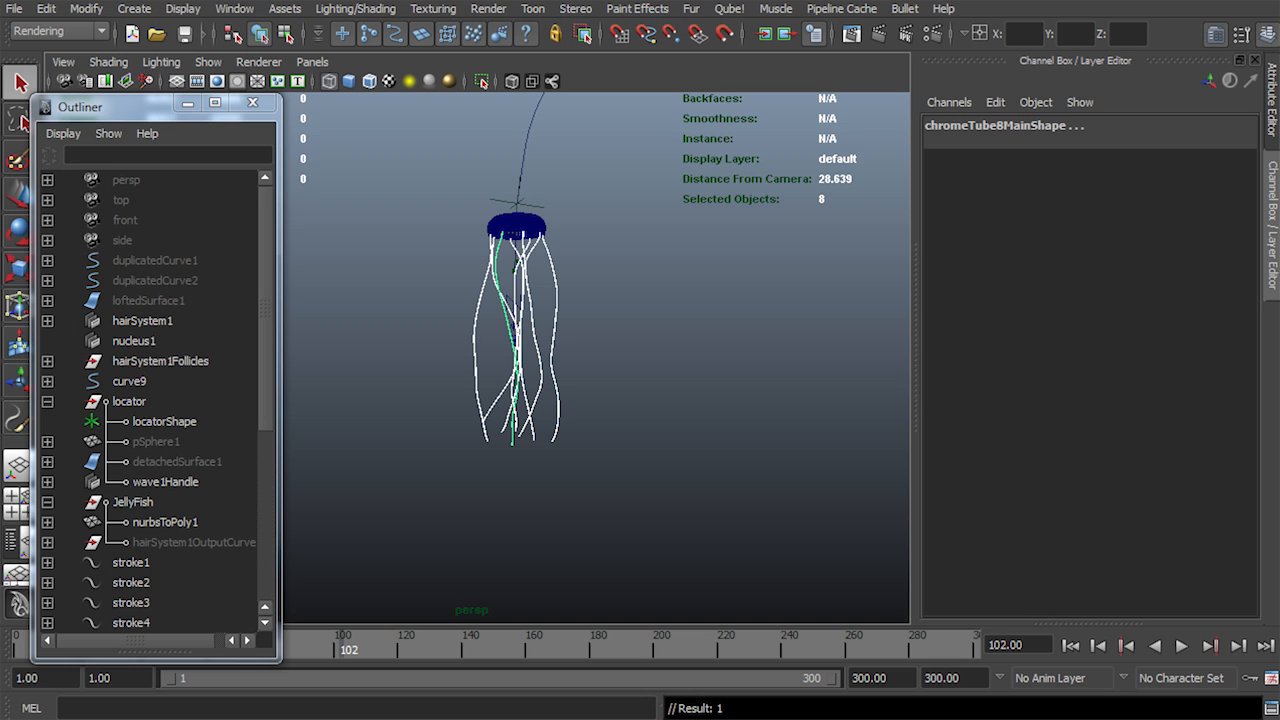
# Render the current frame at 1:1 size, and set the mental ray anti-aliasing Max Sample Level to 2
pyautogui.click(879, 34)
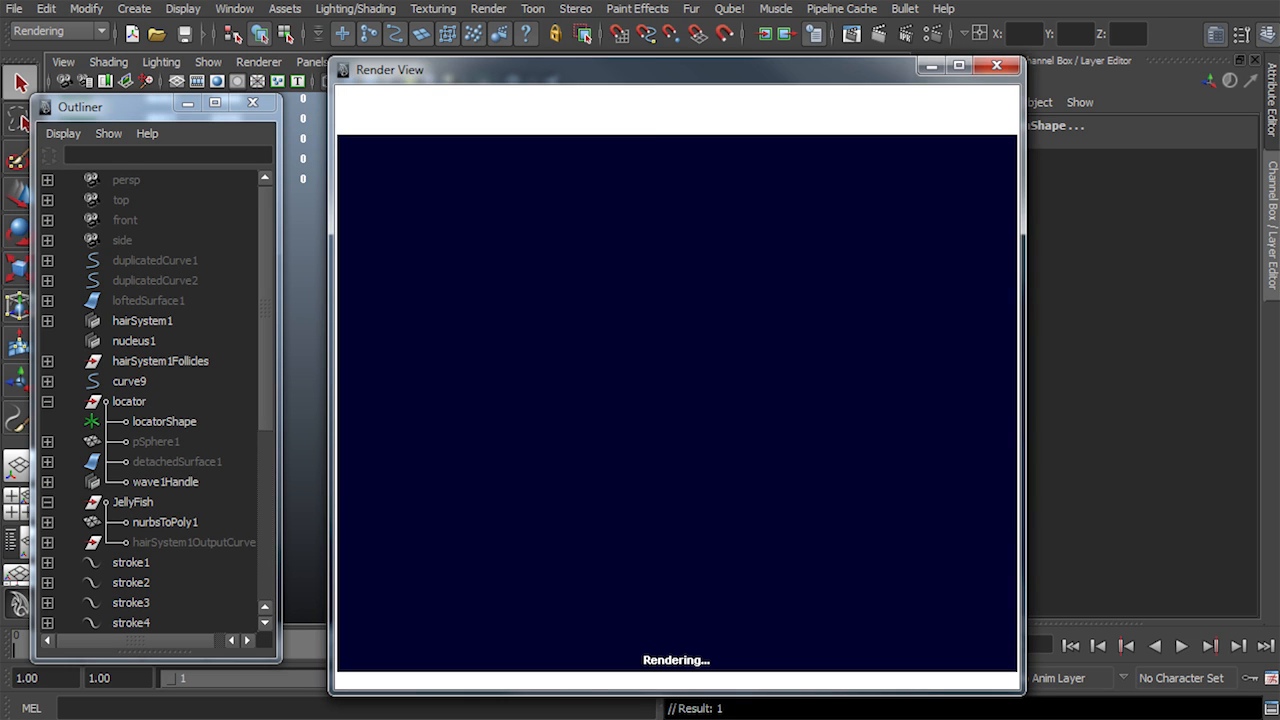
pyautogui.click(580, 120)
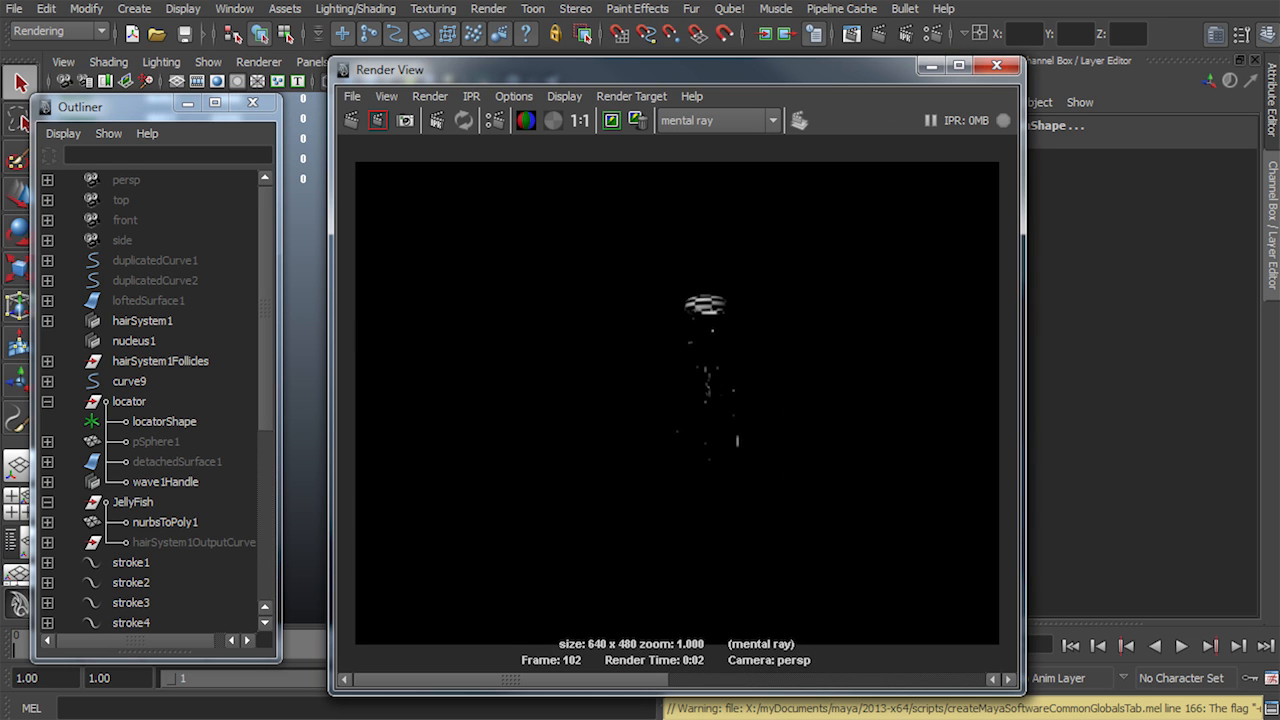
pyautogui.click(495, 120)
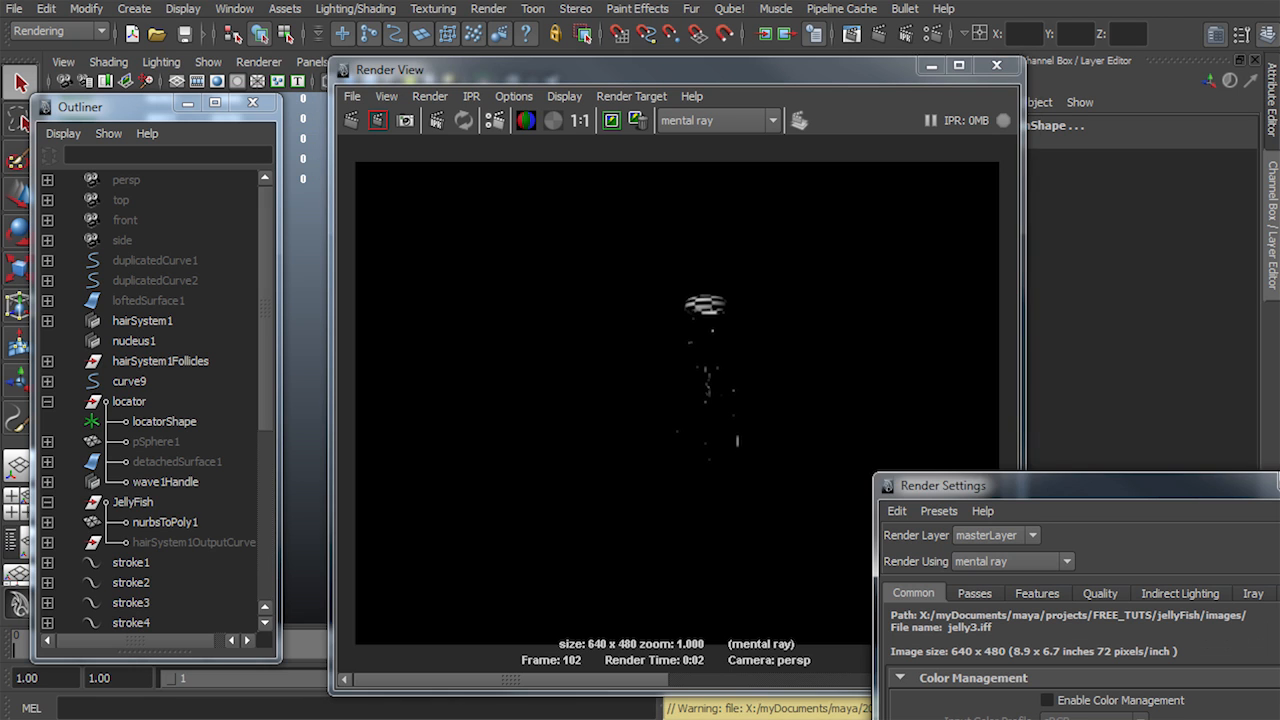
pyautogui.moveTo(1030, 485); pyautogui.dragTo(1030, 164)
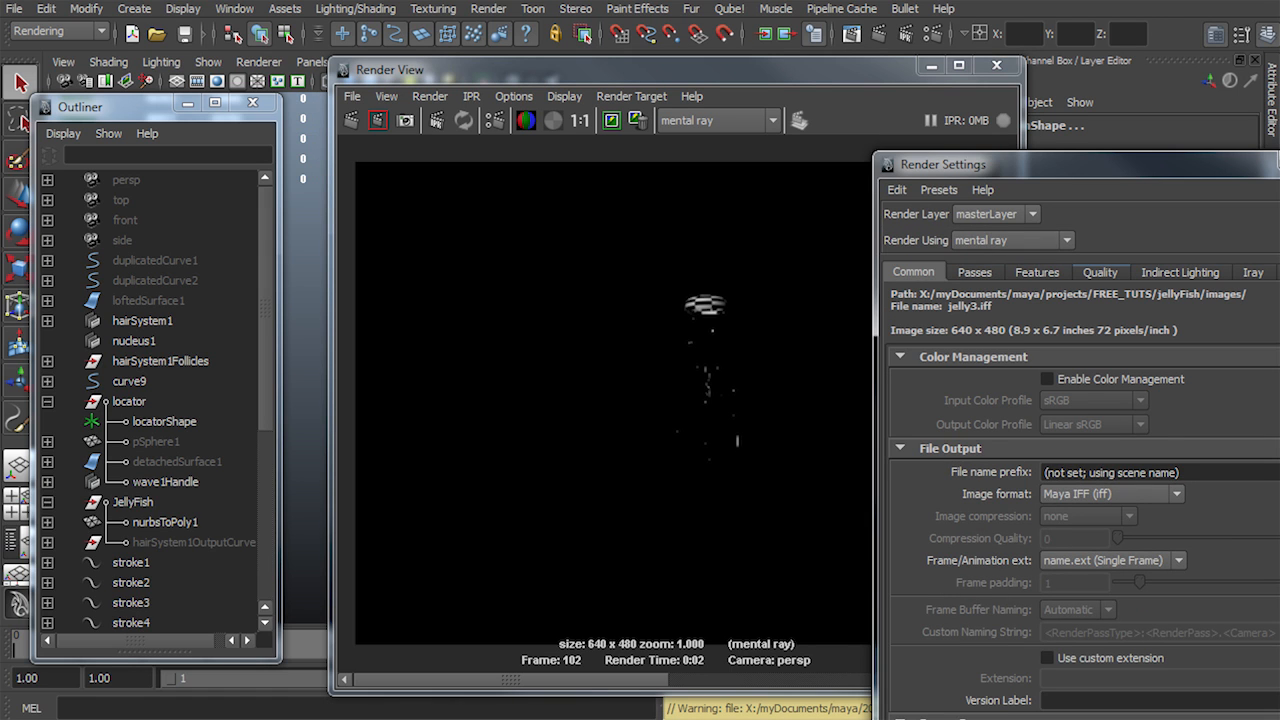
pyautogui.click(1100, 272)
pyautogui.doubleClick(1056, 443)
pyautogui.write('2')
pyautogui.press('Tab')
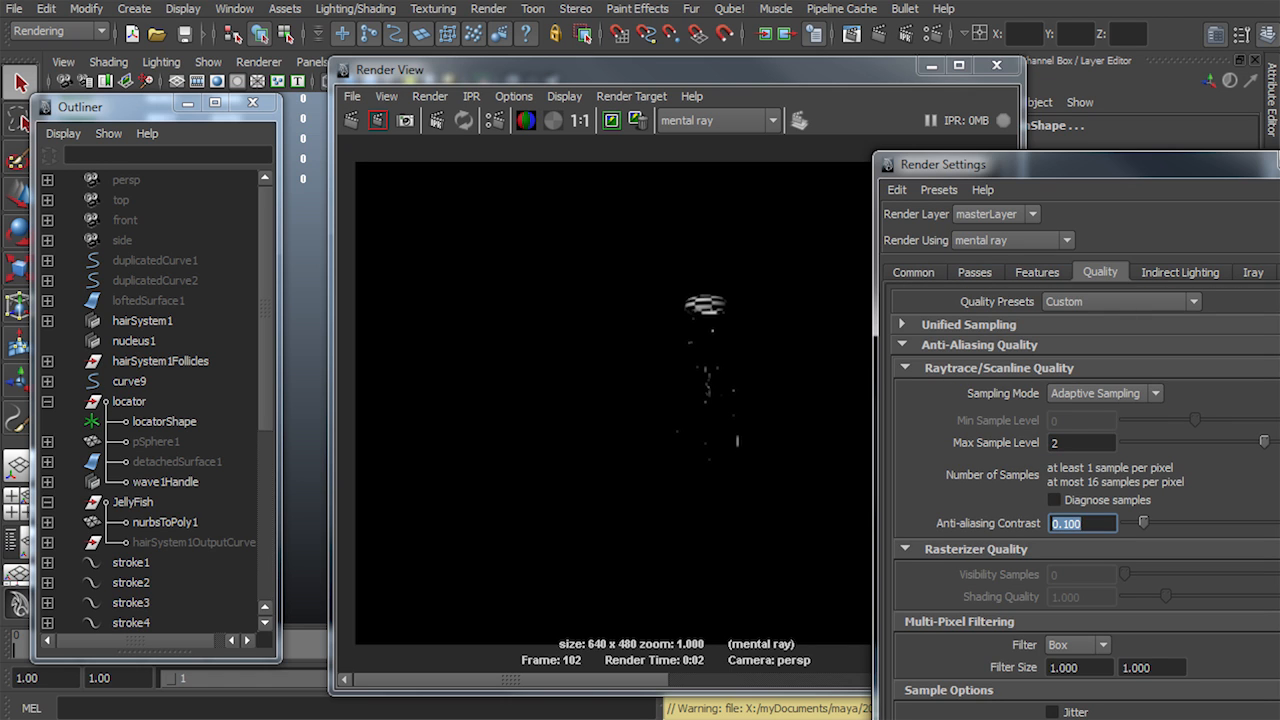
pyautogui.click(1279, 164)
# Render a region around the jellyfish and check the result in the alpha and colour channels
pyautogui.moveTo(836, 494); pyautogui.dragTo(609, 250)
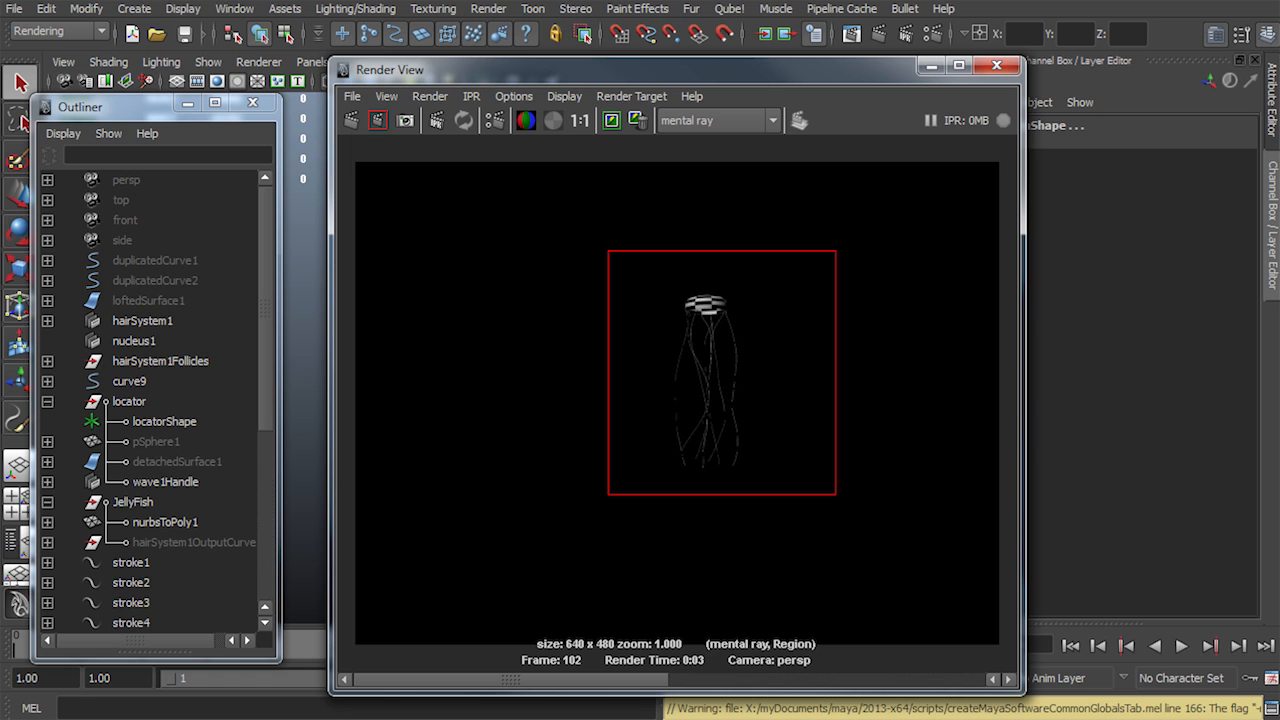
pyautogui.click(553, 120)
pyautogui.click(526, 120)
pyautogui.click(996, 65)
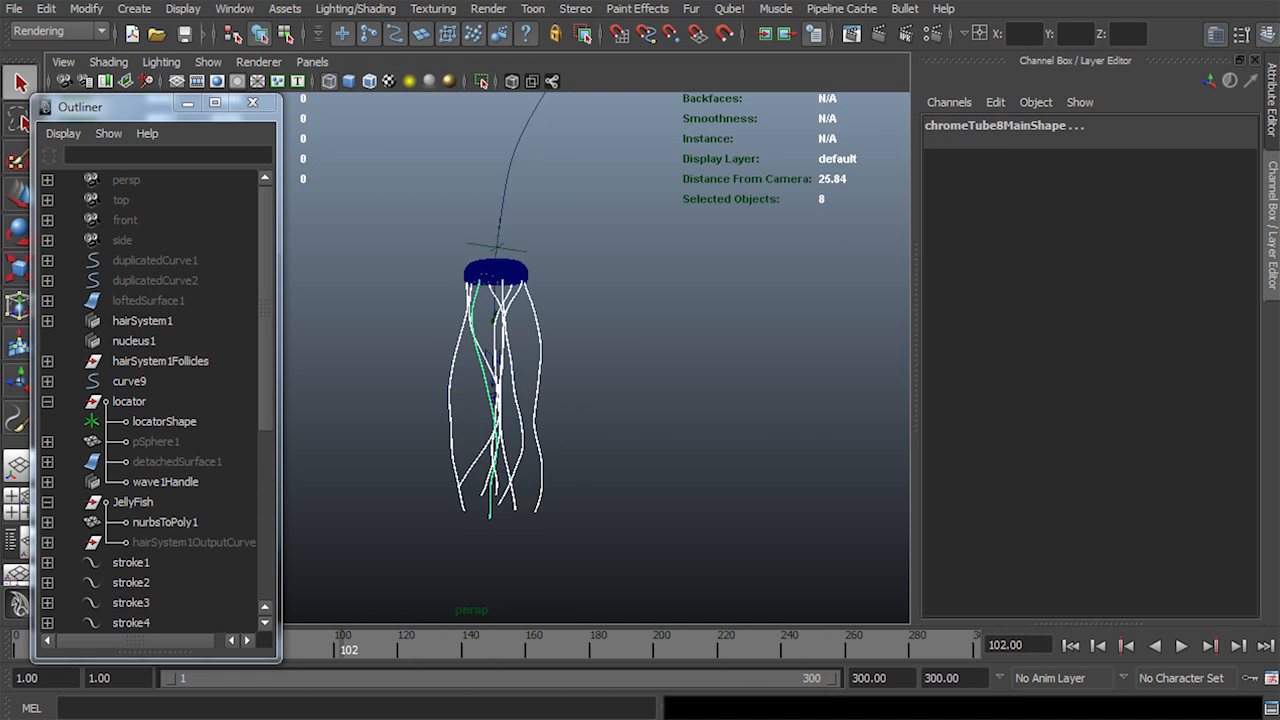
# Play the animation from the first frame with the converted tentacles and stop at frame 34
pyautogui.keyDown('alt'); pyautogui.moveTo(560, 350); pyautogui.dragTo(564, 366); pyautogui.keyUp('alt')
pyautogui.scroll(-2, 564, 366)
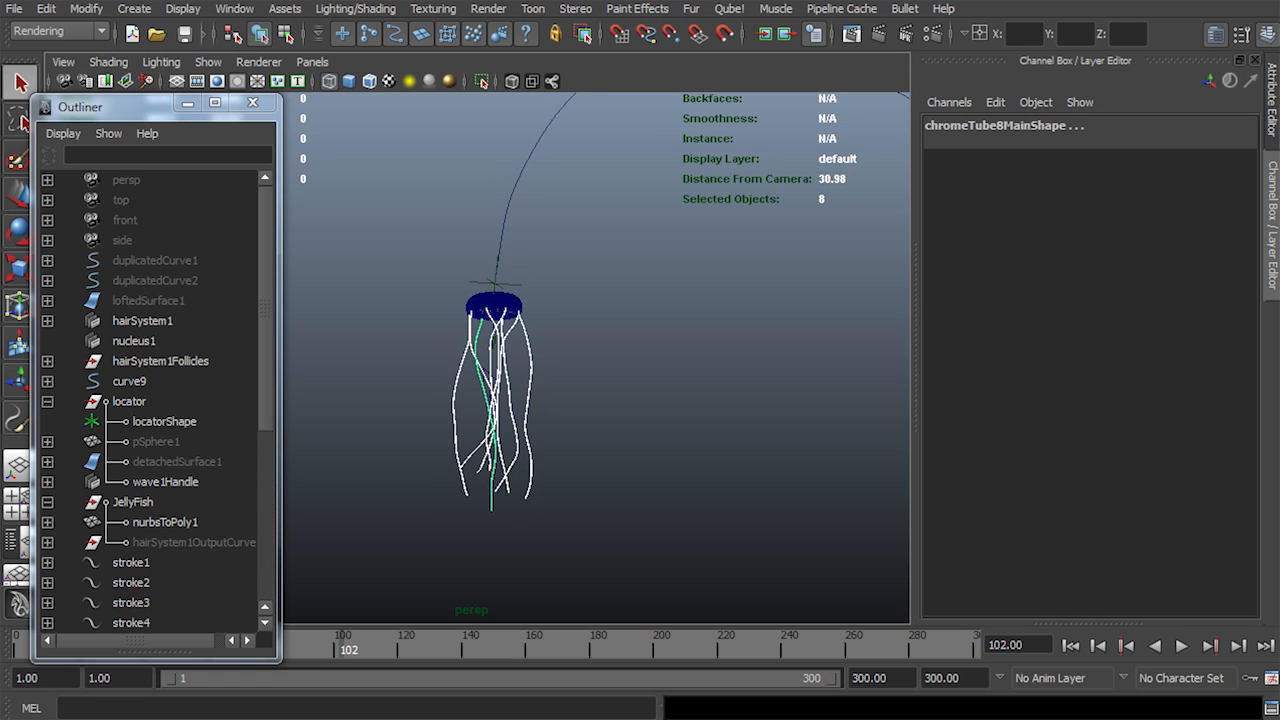
pyautogui.hotkey('alt', 'shift', 'v')
pyautogui.hotkey('alt', 'v')
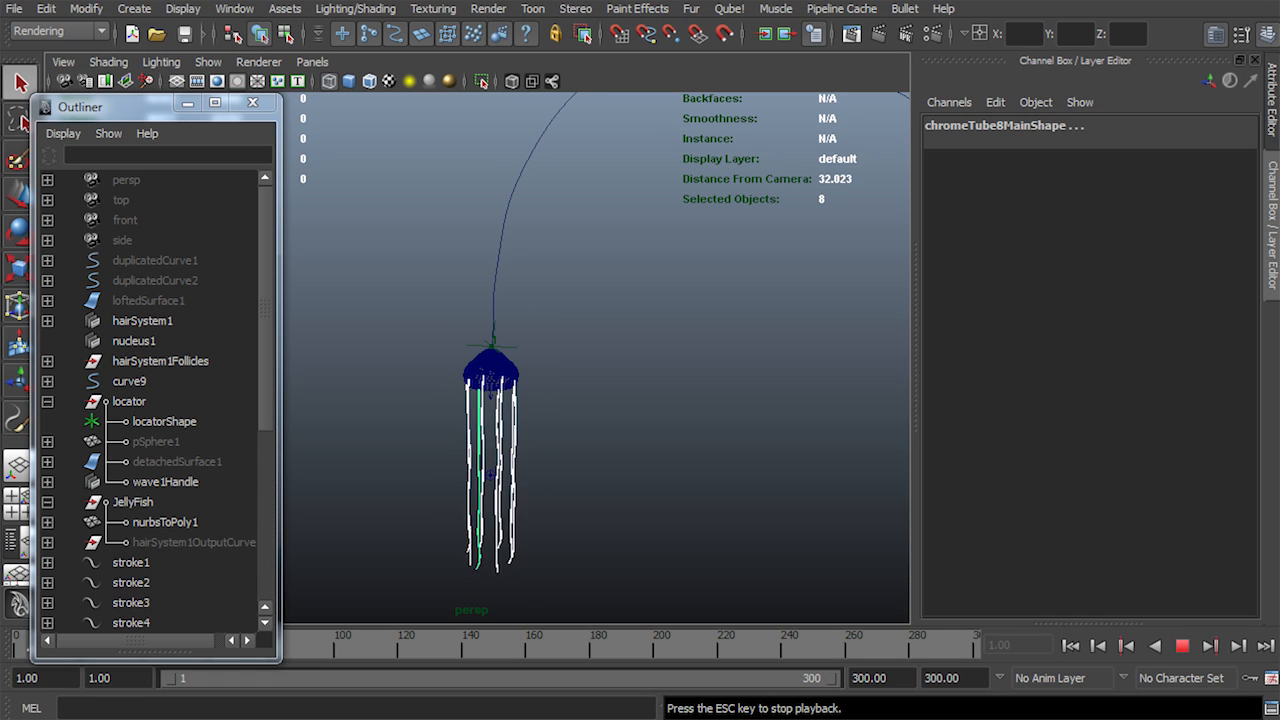
pyautogui.press('Escape')
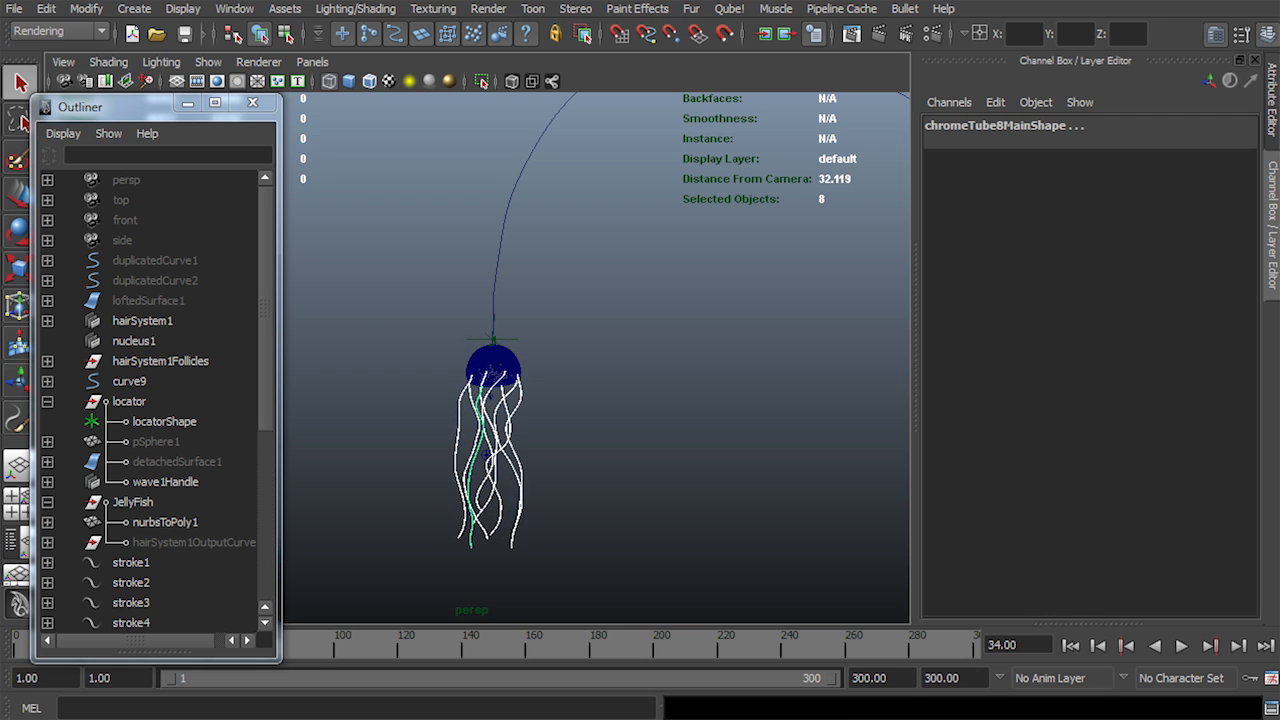
# Review the deselected jellyfish in shaded display by playing on to frame 79, and return to the first frame
pyautogui.press('5')
pyautogui.scroll(5, 520, 370)
pyautogui.keyDown('alt'); pyautogui.moveTo(520, 370); pyautogui.dragTo(545, 390); pyautogui.keyUp('alt')
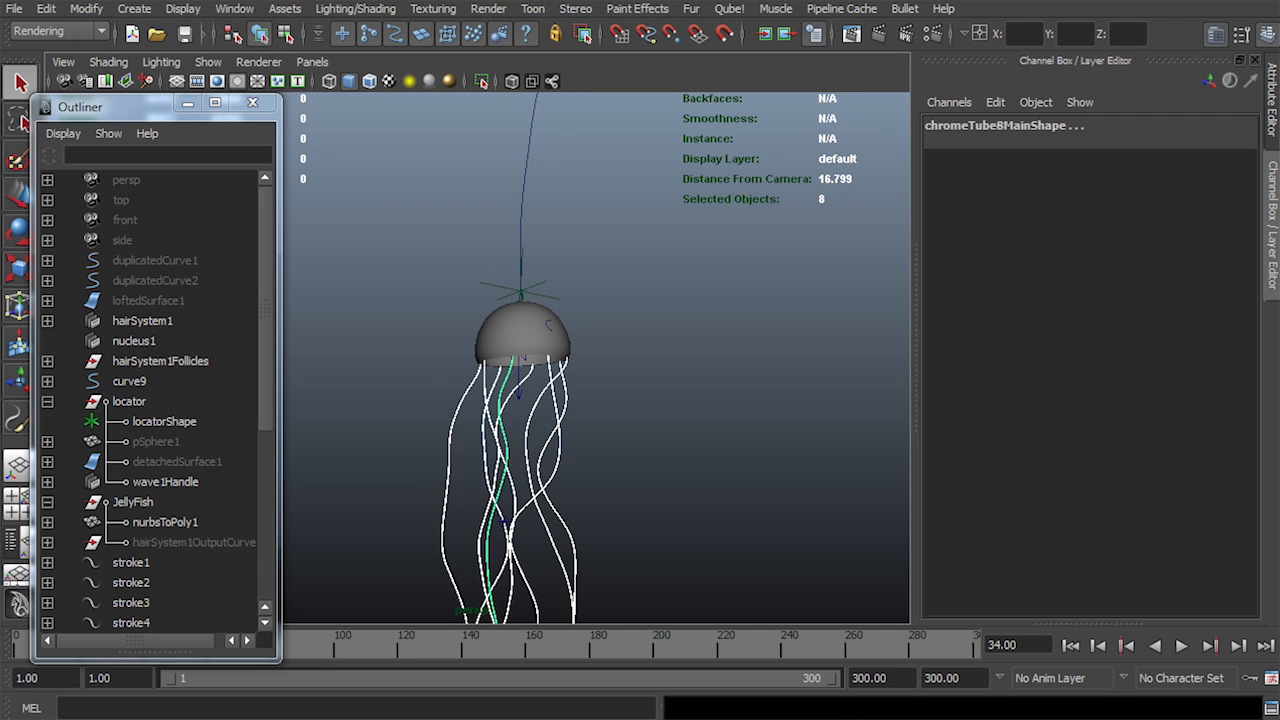
pyautogui.click(700, 420)
pyautogui.click(1182, 646)
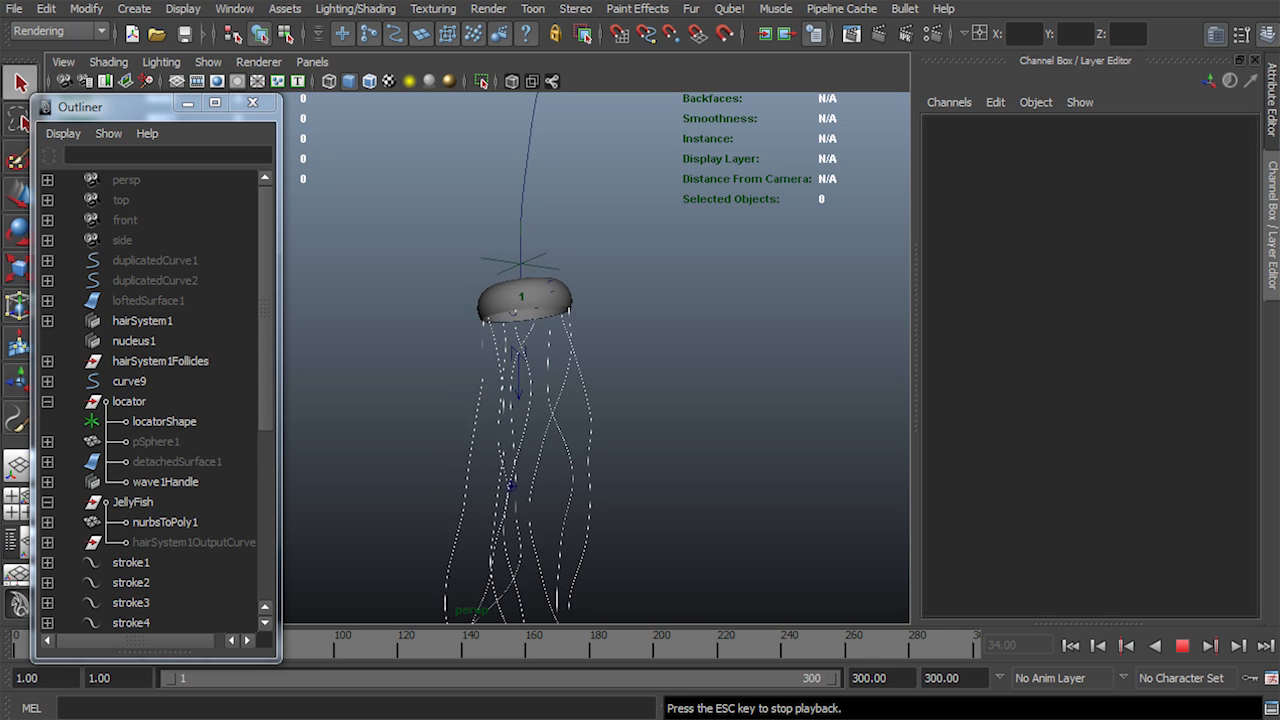
pyautogui.press('Escape')
pyautogui.hotkey('alt', 'shift', 'v')
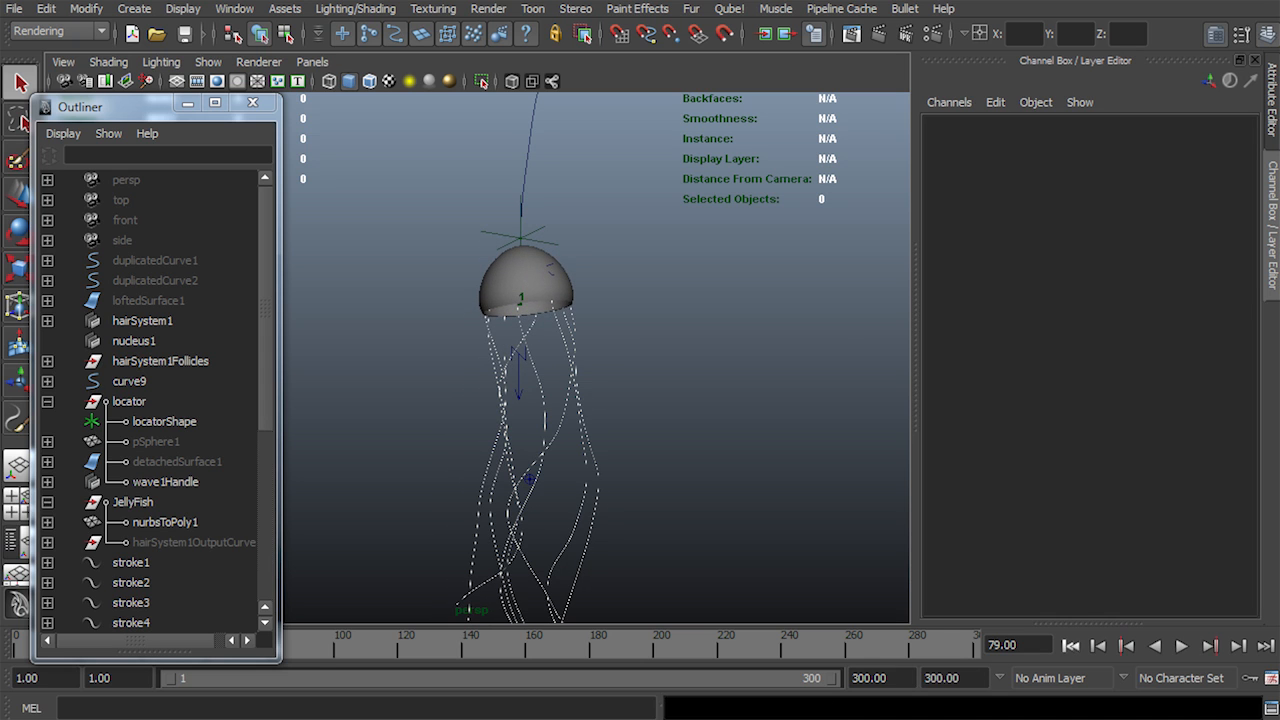
# Shrink the Outliner window, collapse the locator and JellyFish hierarchies, and bring the stroke and chromeTube mesh groups into view
pyautogui.keyDown('alt'); pyautogui.moveTo(600, 360); pyautogui.dragTo(508, 404); pyautogui.keyUp('alt')
pyautogui.moveTo(150, 106); pyautogui.dragTo(164, 77)
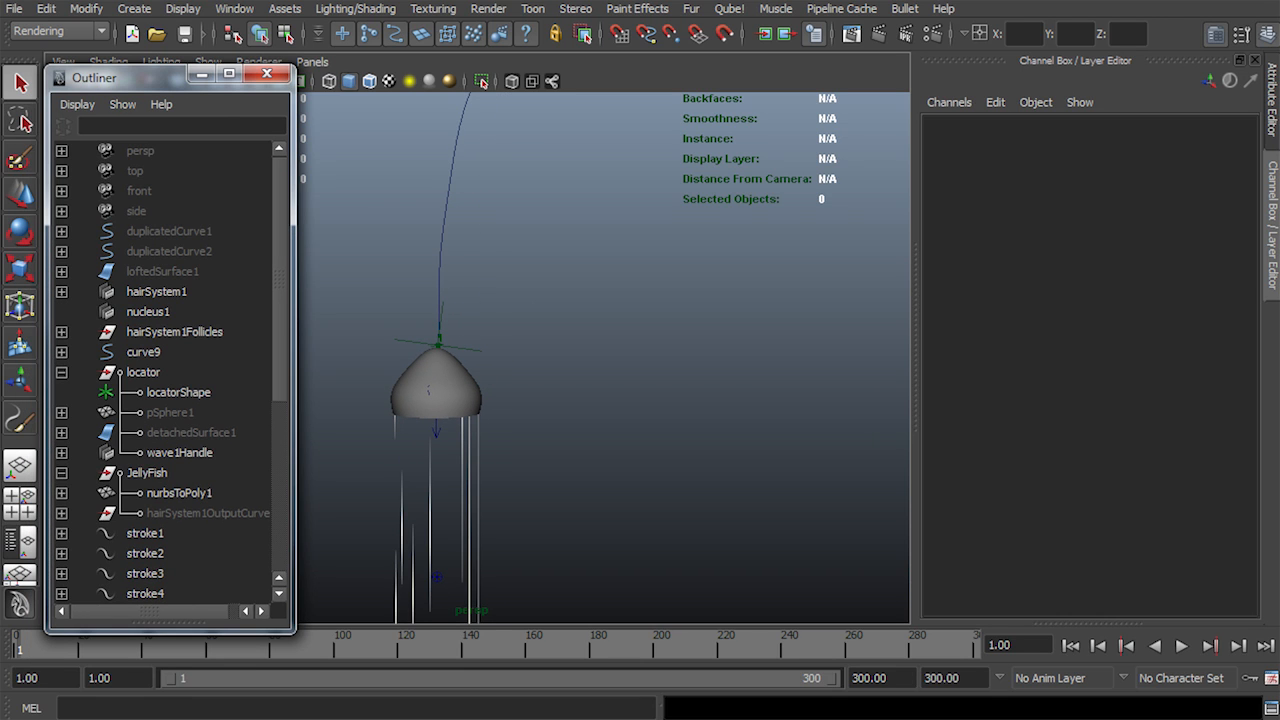
pyautogui.moveTo(293, 631); pyautogui.dragTo(314, 490)
pyautogui.click(62, 372)
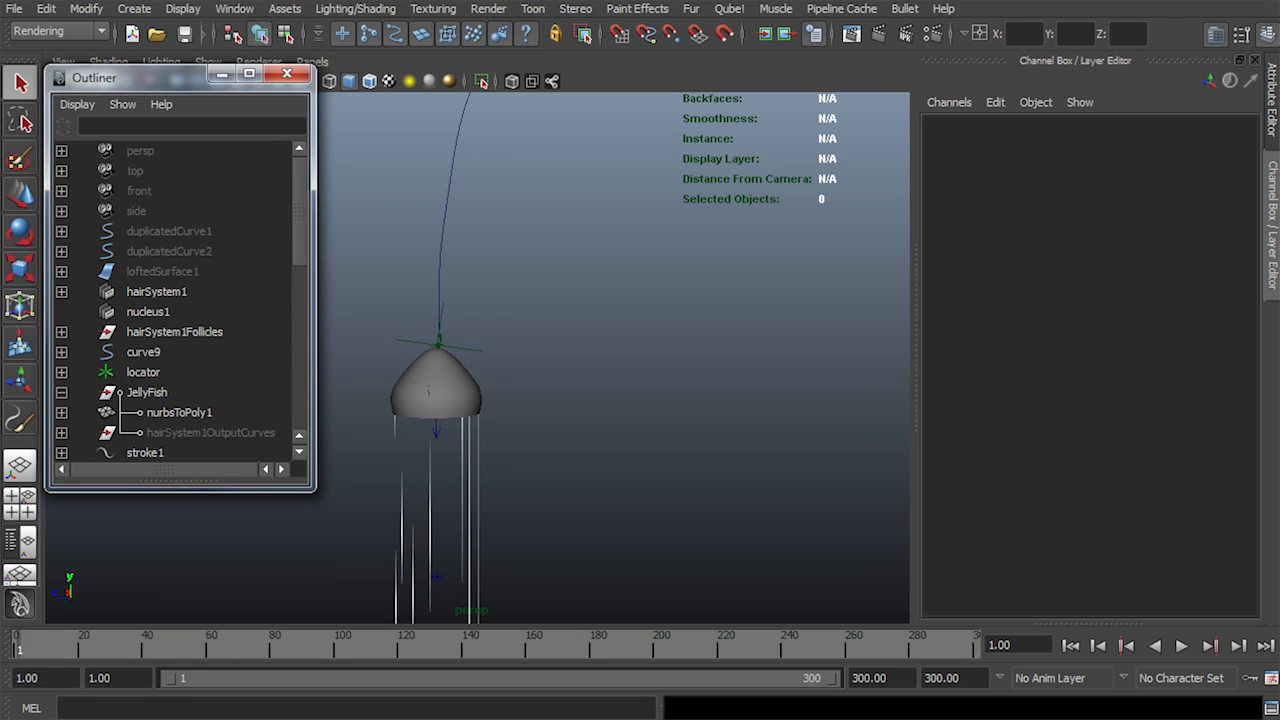
pyautogui.click(62, 392)
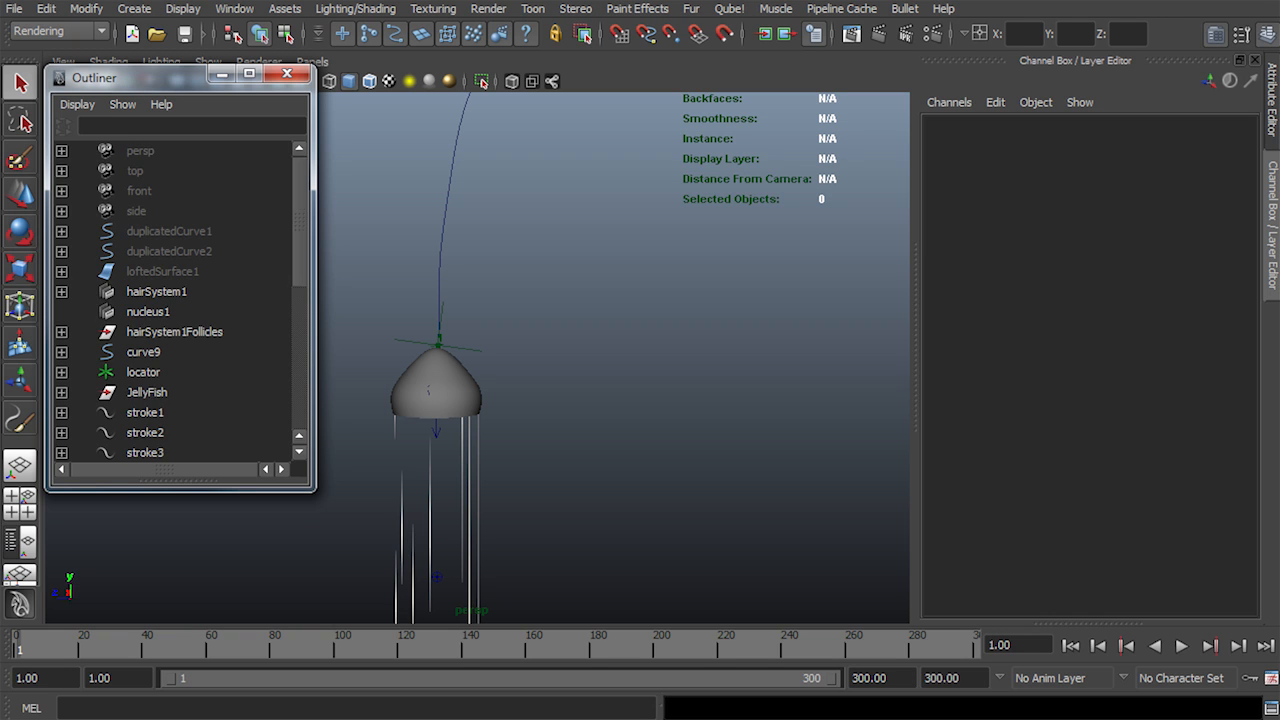
pyautogui.scroll(-7, 180, 310)
pyautogui.scroll(-2, 180, 300)
pyautogui.scroll(5, 180, 300)
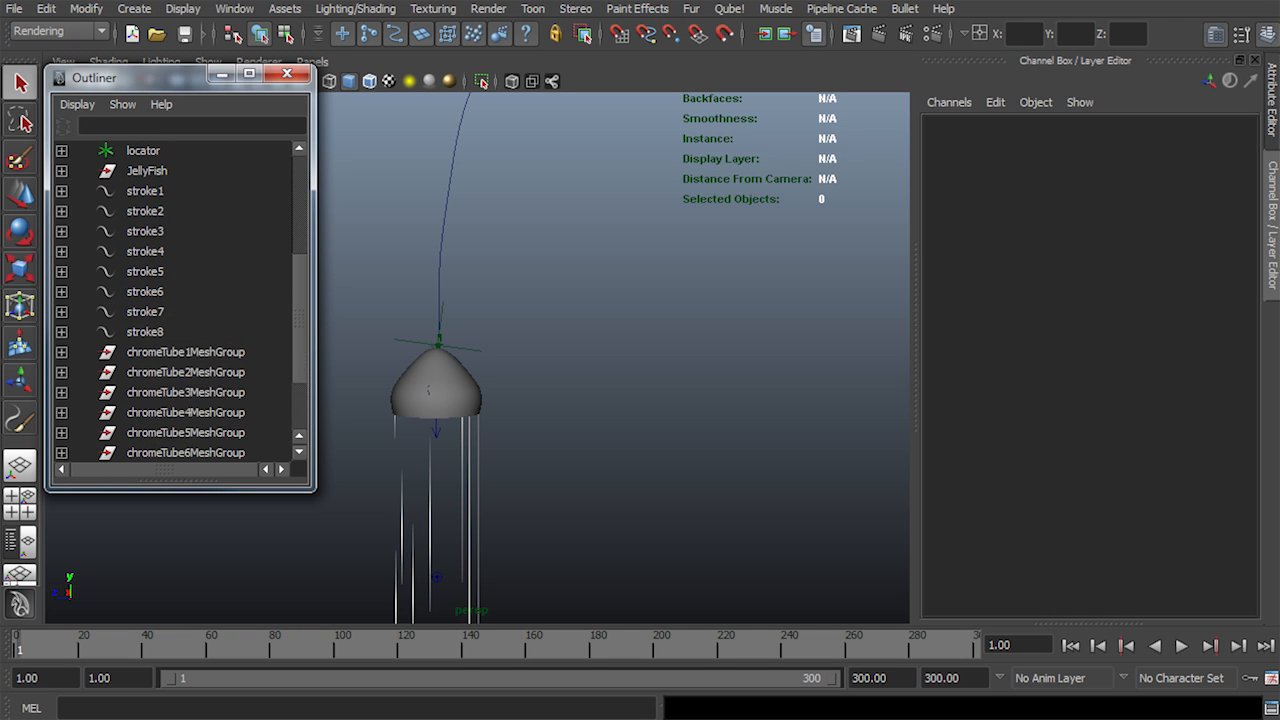
# Lengthen the Outliner to list all objects down to the default sets, and move it clear of the jellyfish
pyautogui.moveTo(313, 489); pyautogui.dragTo(291, 682)
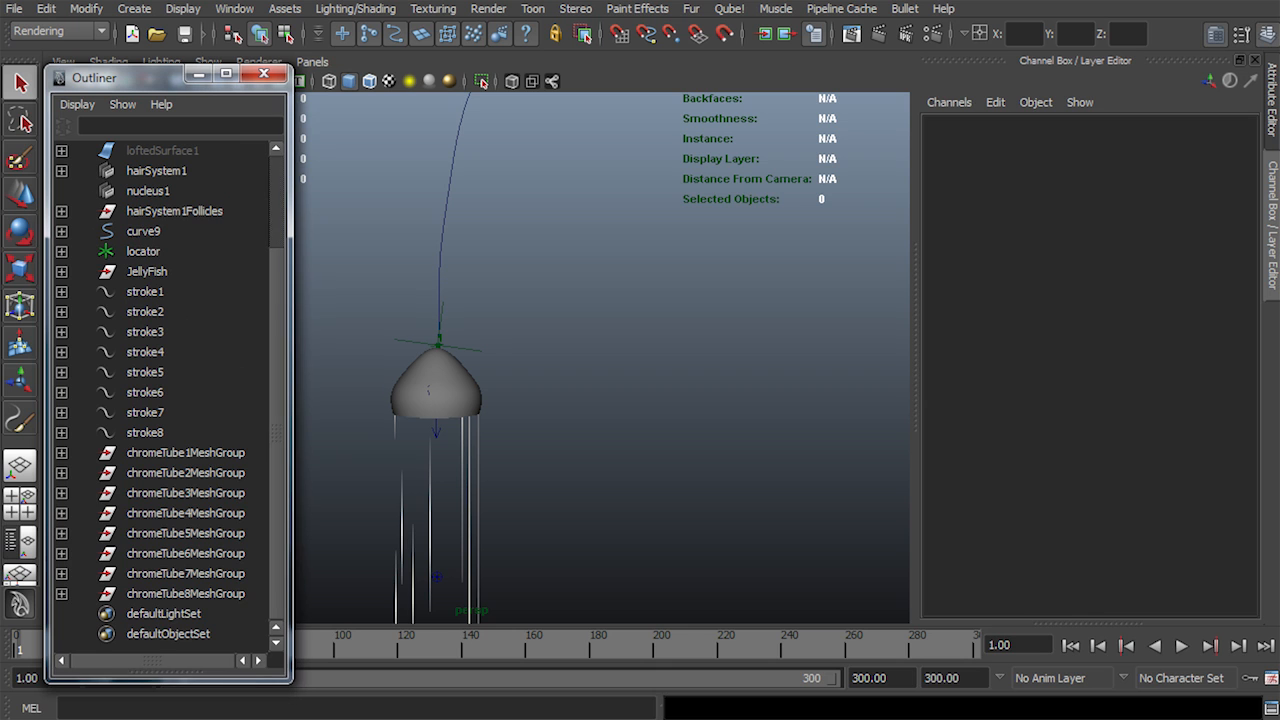
pyautogui.moveTo(150, 84); pyautogui.dragTo(122, 17)
pyautogui.moveTo(263, 614); pyautogui.dragTo(285, 658)
pyautogui.keyDown('alt'); pyautogui.moveTo(440, 420); pyautogui.dragTo(480, 410); pyautogui.keyUp('alt')
pyautogui.keyDown('alt'); pyautogui.moveTo(480, 410); pyautogui.dragTo(577, 339, button='middle'); pyautogui.keyUp('alt')
pyautogui.keyDown('alt'); pyautogui.moveTo(577, 339); pyautogui.dragTo(540, 345, button='right'); pyautogui.keyUp('alt')
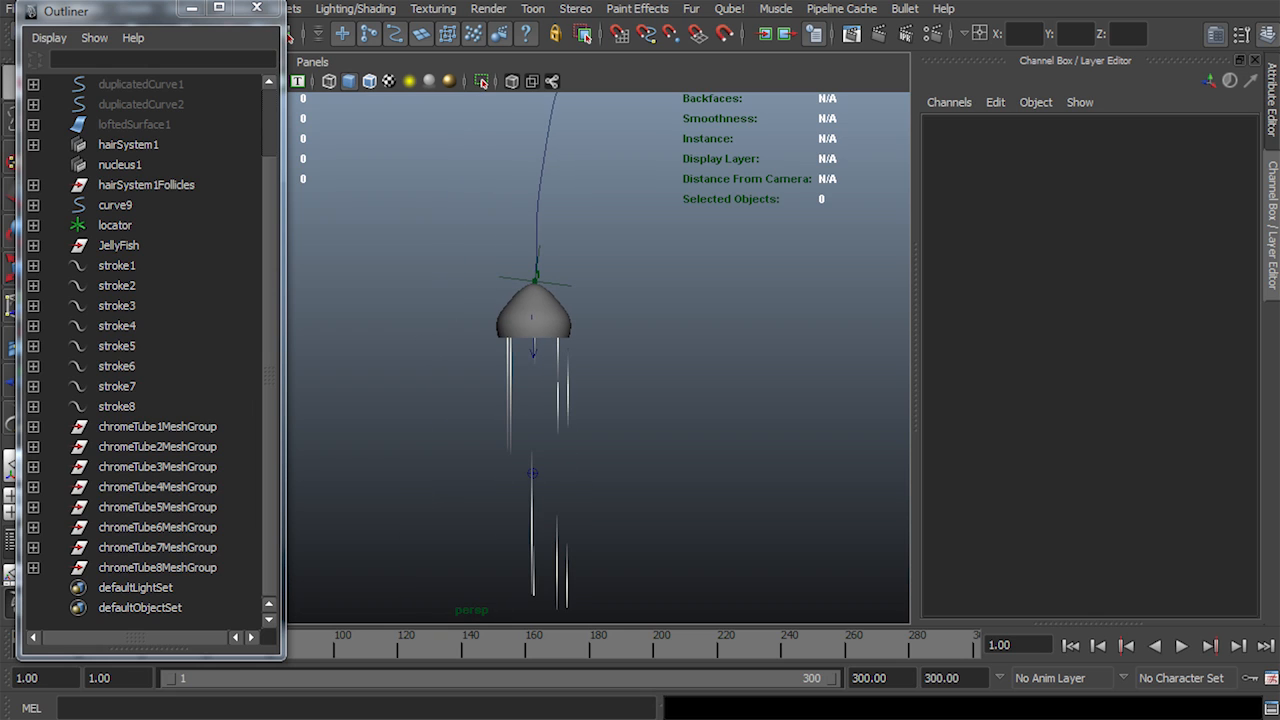
# Expand the JellyFish group and unparent hairSystem1OutputCurves from it
pyautogui.click(33, 245)
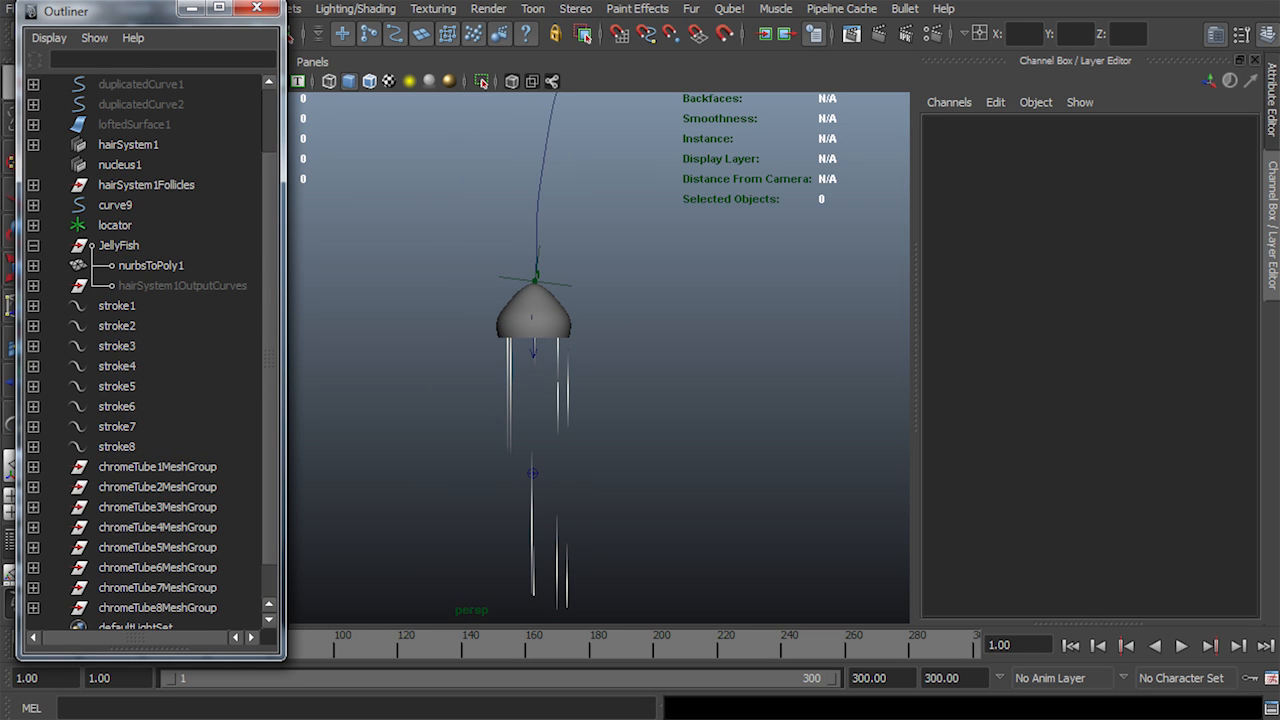
pyautogui.click(180, 286)
pyautogui.hotkey('shift', 'p')
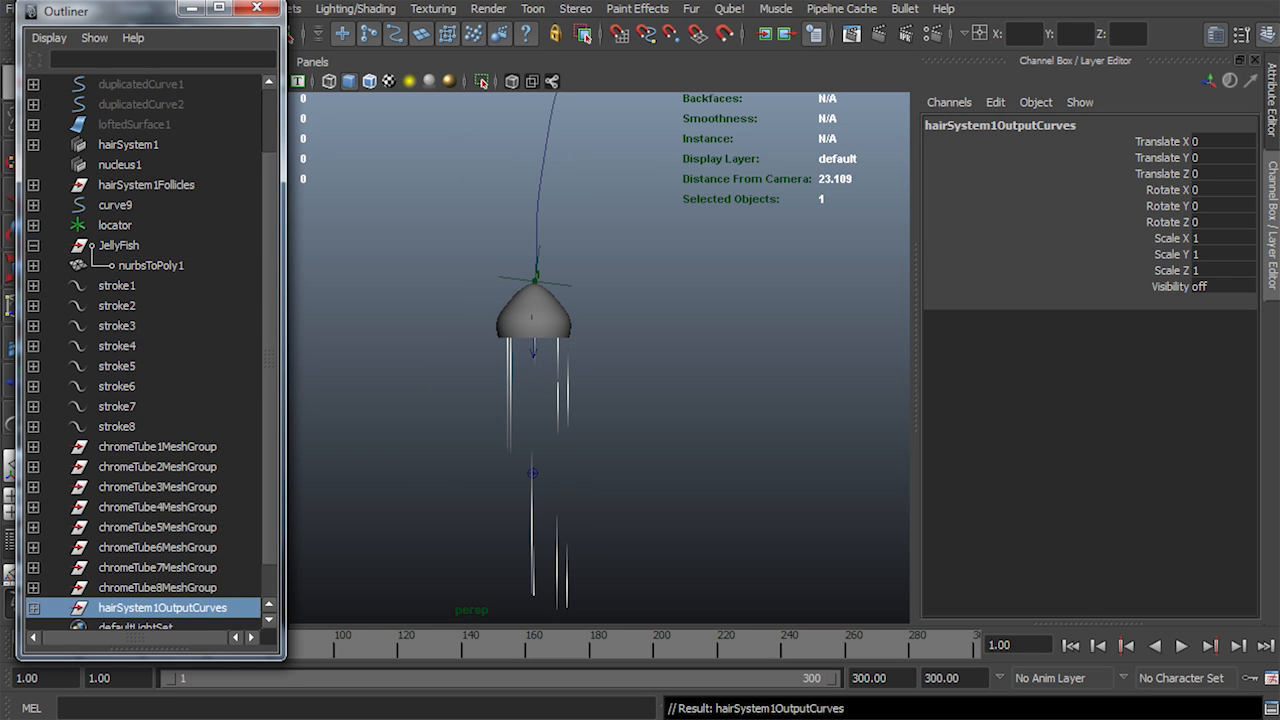
# Parent chromeTube1MeshGroup through chromeTube8MeshGroup under the JellyFish group
pyautogui.click(157, 447)
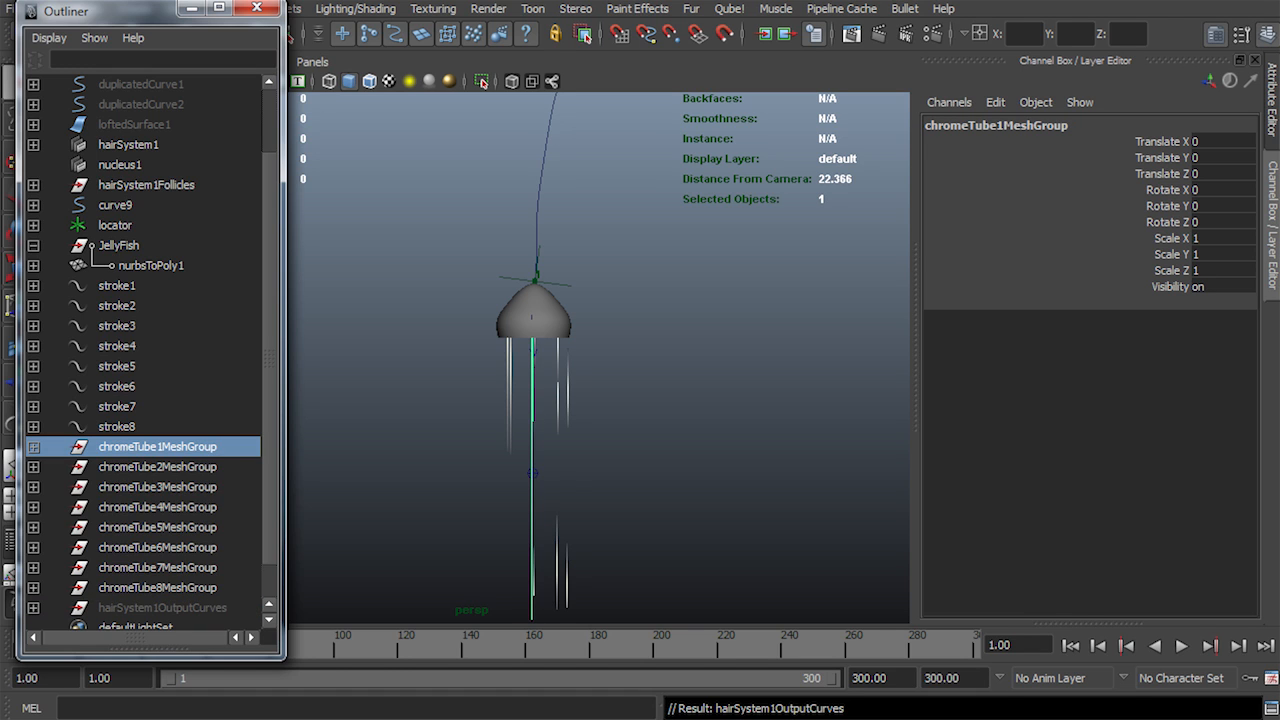
pyautogui.keyDown('shift'); pyautogui.click(157, 588); pyautogui.keyUp('shift')
pyautogui.moveTo(157, 474); pyautogui.dragTo(130, 246, button='middle')
# Hide stroke1 through stroke8 and switch the perspective view to wireframe display
pyautogui.click(117, 447)
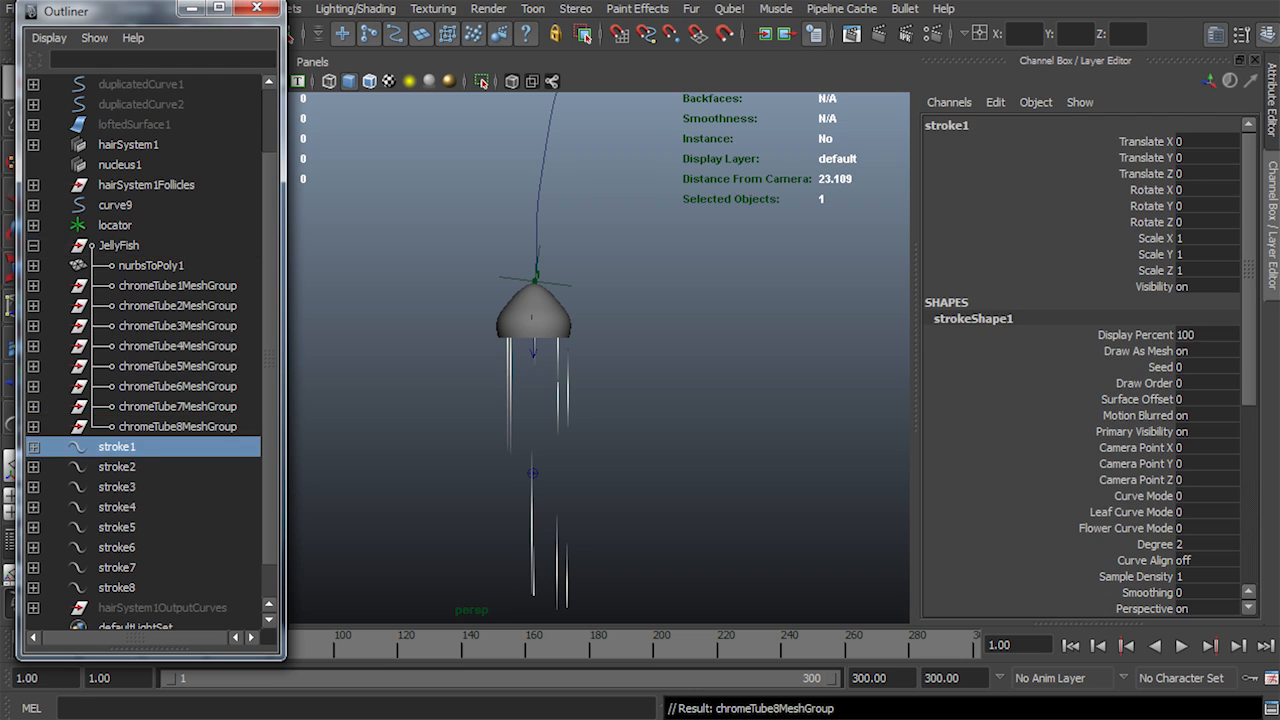
pyautogui.keyDown('shift'); pyautogui.click(117, 588); pyautogui.keyUp('shift')
pyautogui.hotkey('ctrl', 'h')
pyautogui.hotkey('ctrl', 'z')
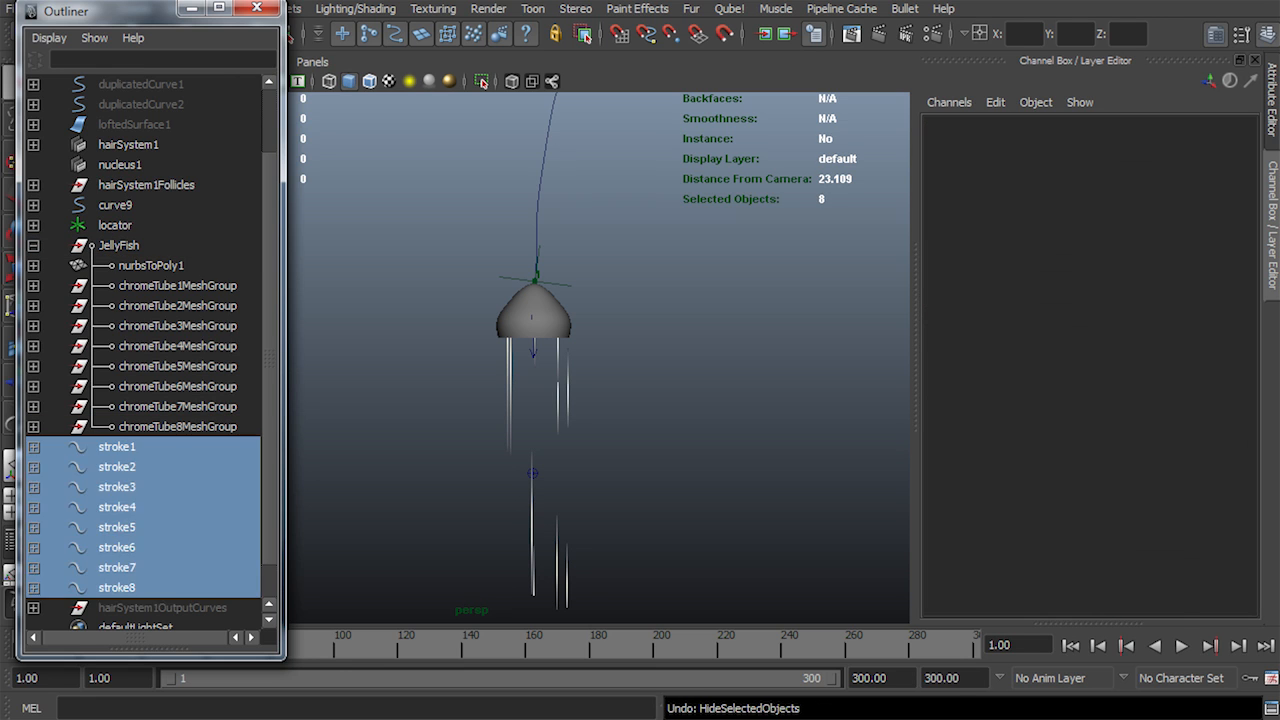
pyautogui.hotkey('ctrl', 'z')
pyautogui.press('4')
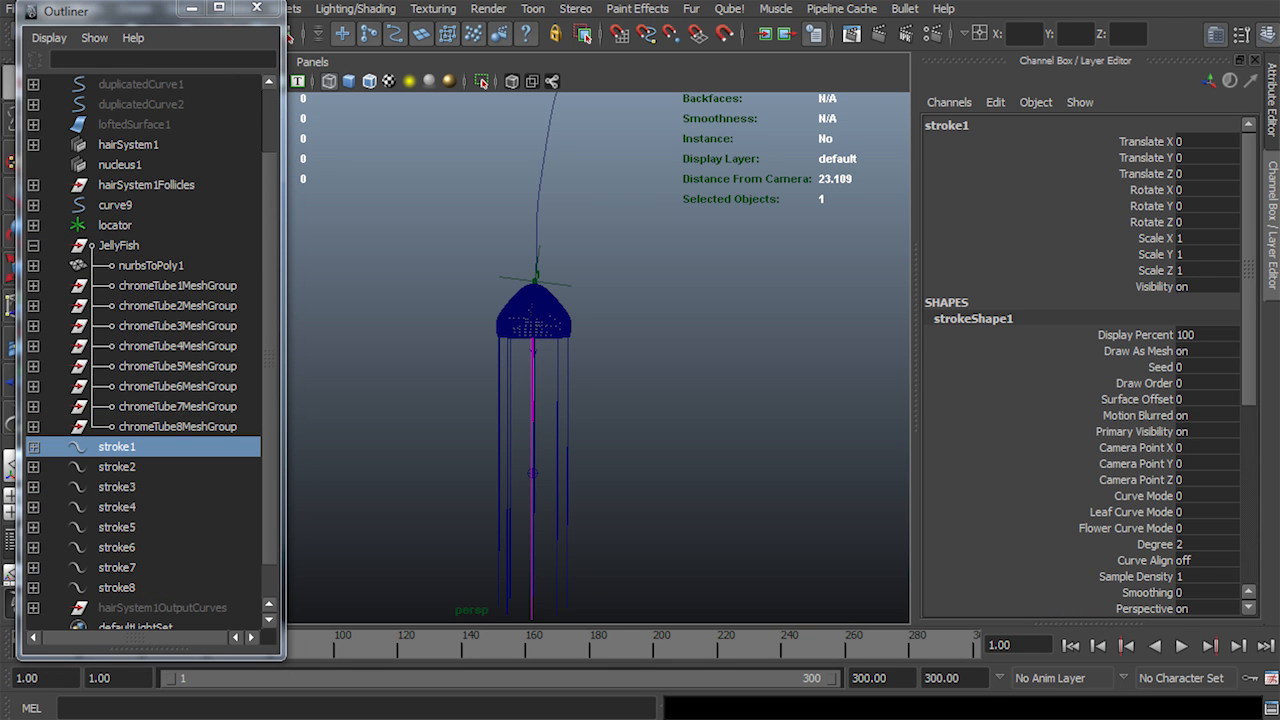
pyautogui.hotkey('shift', 'z')
pyautogui.hotkey('shift', 'z')
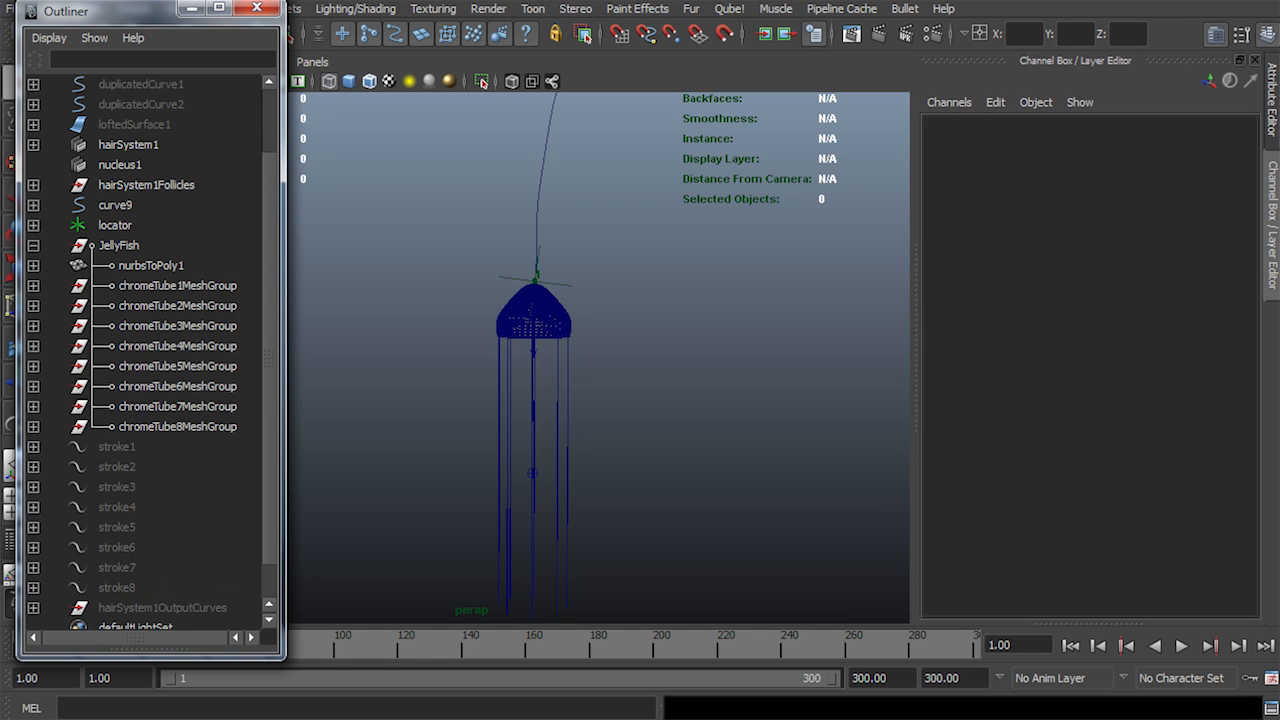
# Select the JellyFish group and play the animation, stopping at frame 40
pyautogui.click(118, 245)
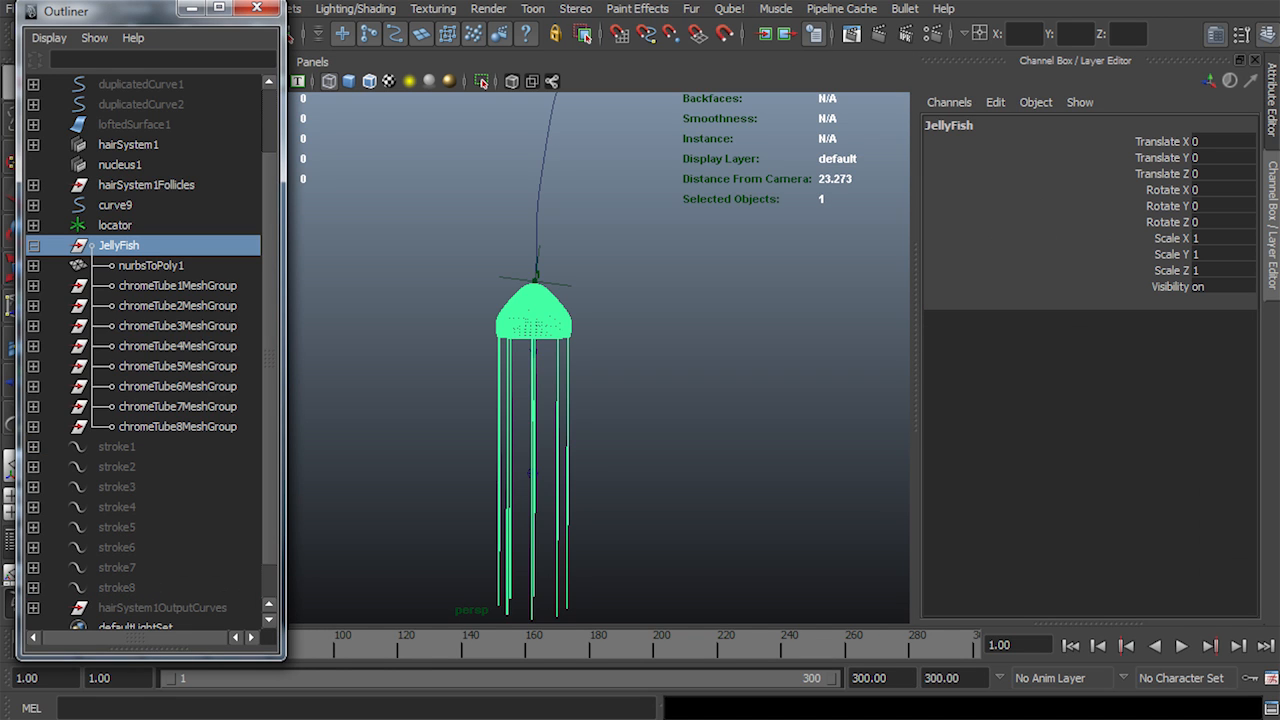
pyautogui.hotkey('alt', 'v')
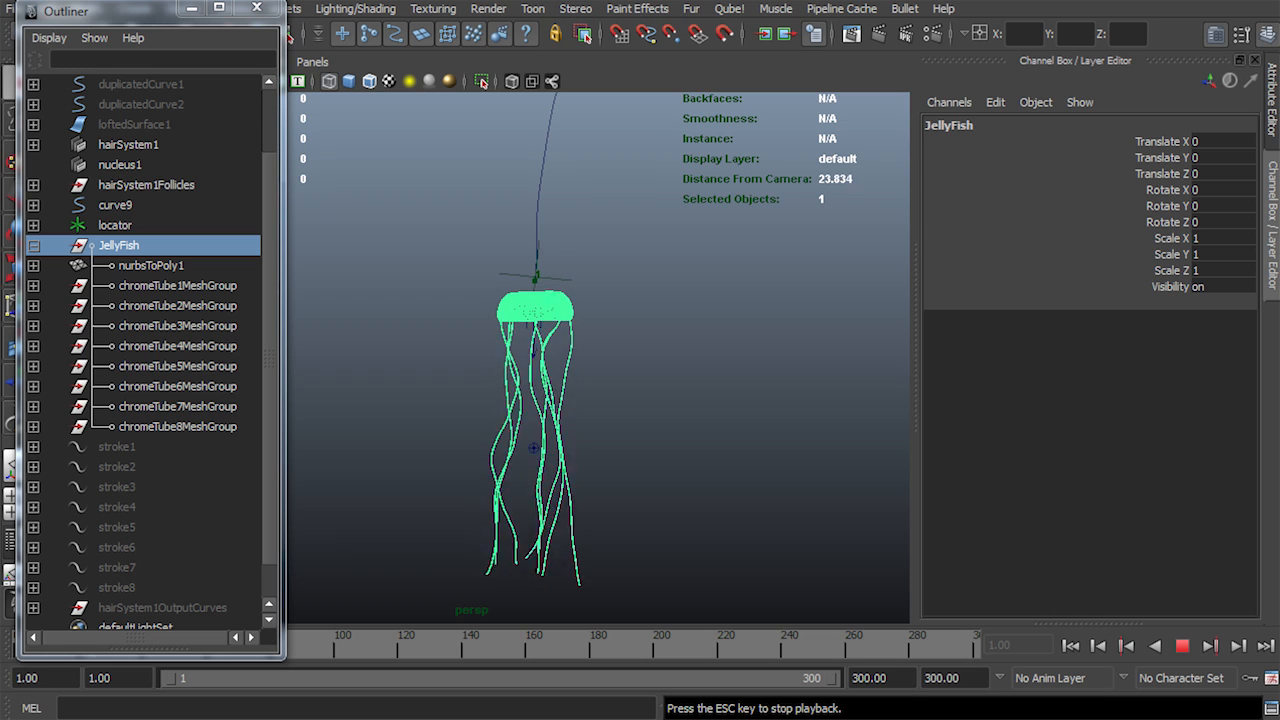
pyautogui.press('Escape')
# Inspect the mesh inside chromeTube1MeshGroup, select the nurbsToPoly1 bell, and collapse the tube group again
pyautogui.click(33, 286)
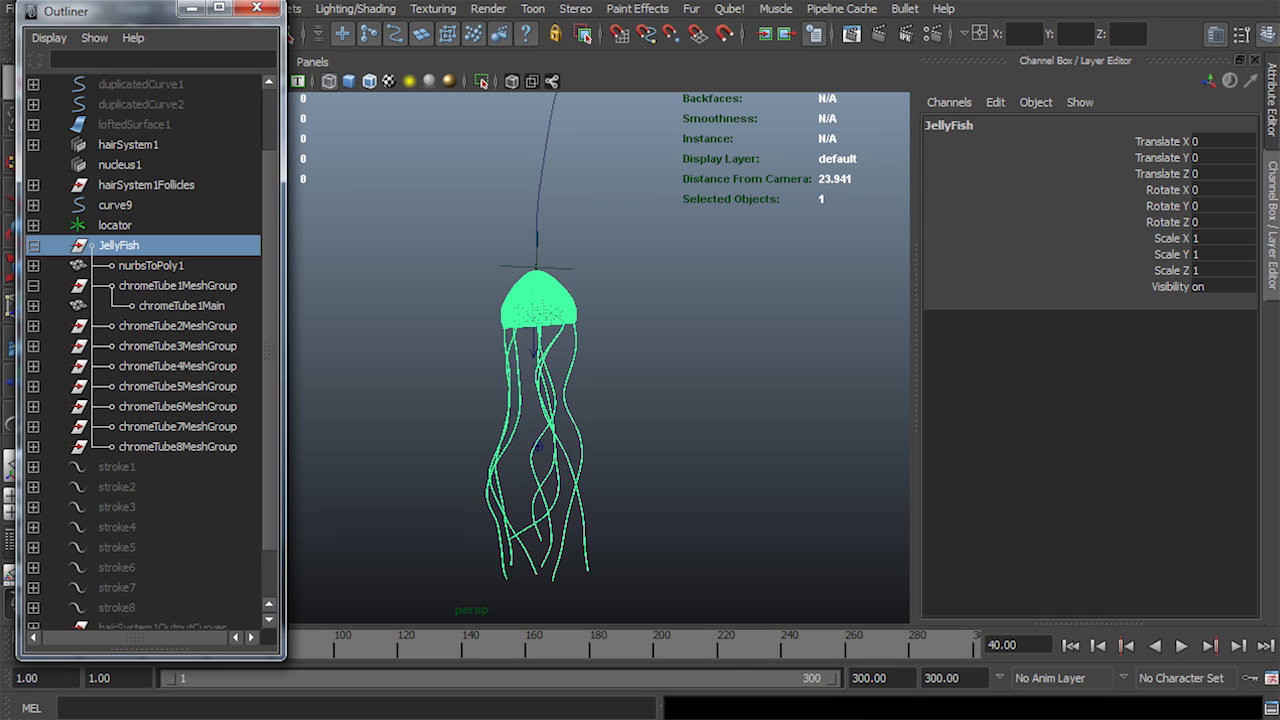
pyautogui.click(181, 305)
pyautogui.click(150, 265)
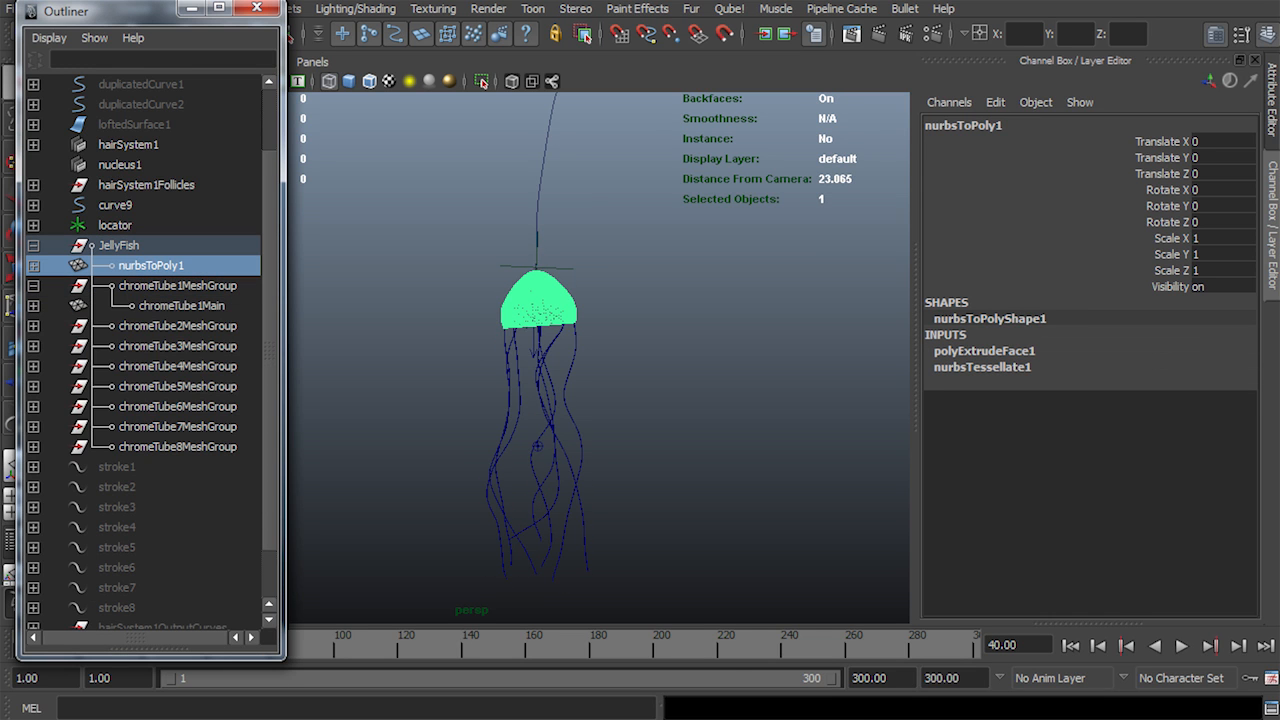
pyautogui.click(33, 286)
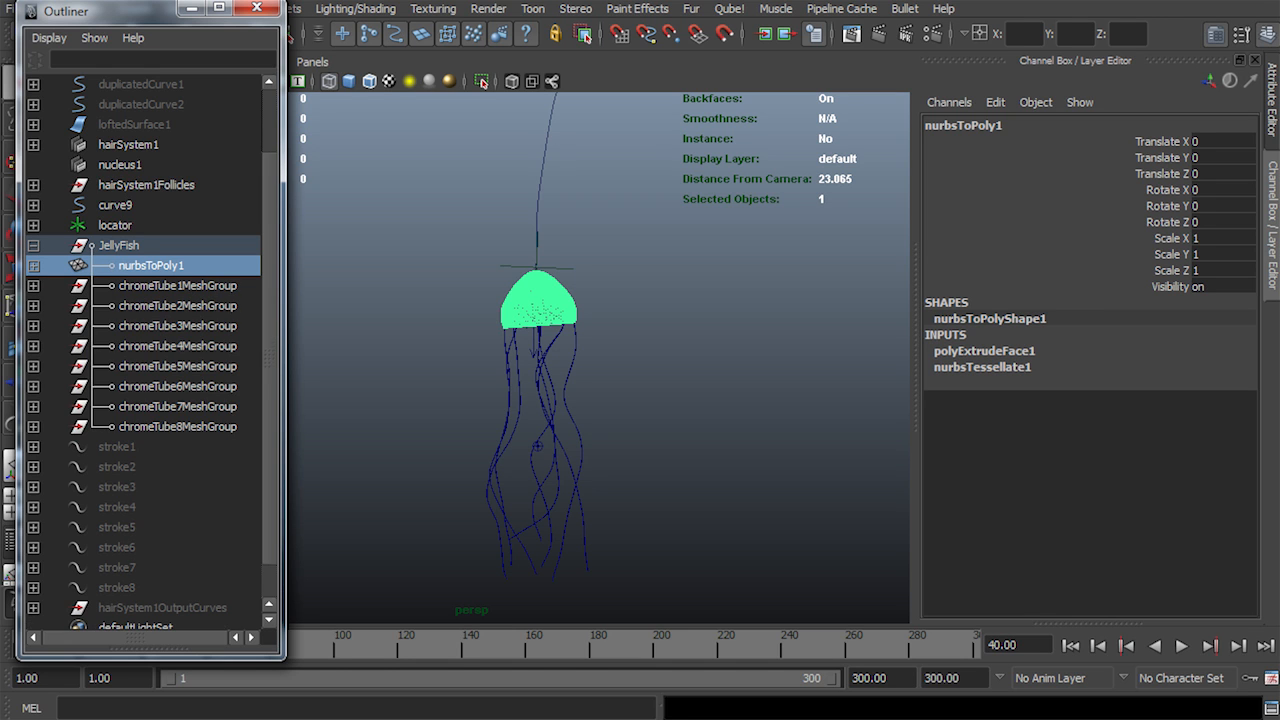
# Play the animation on to frame 145, return to the first frame, and view the whole jellyfish from farther away
pyautogui.hotkey('alt', 'v')
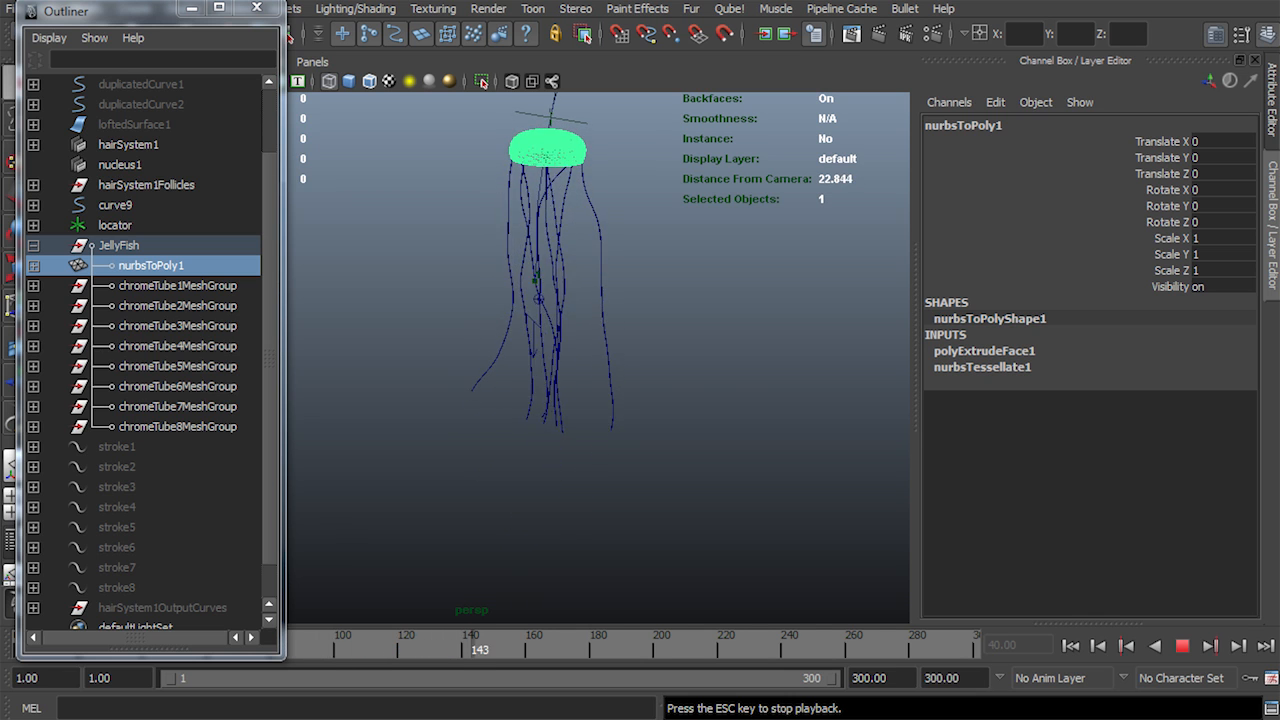
pyautogui.press('Escape')
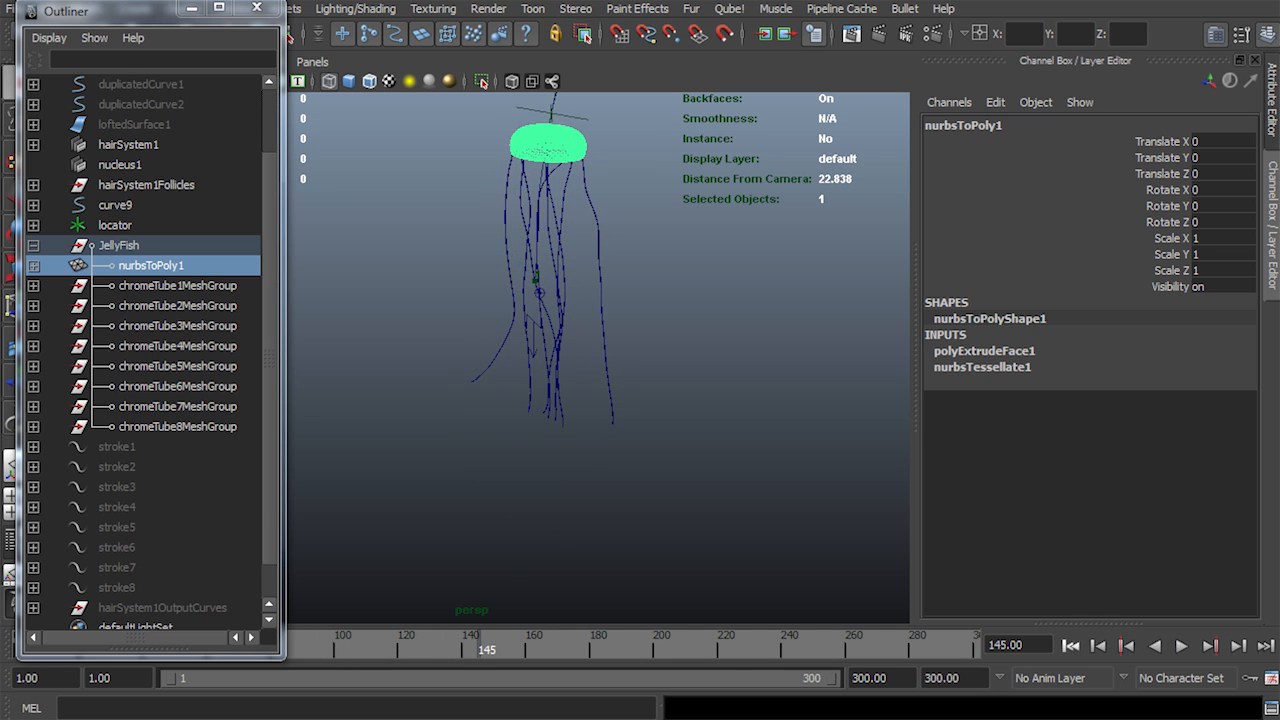
pyautogui.hotkey('alt', 'shift', 'v')
pyautogui.keyDown('alt'); pyautogui.moveTo(560, 360); pyautogui.dragTo(590, 360); pyautogui.keyUp('alt')
pyautogui.keyDown('alt'); pyautogui.moveTo(590, 360); pyautogui.dragTo(680, 360, button='right'); pyautogui.keyUp('alt')
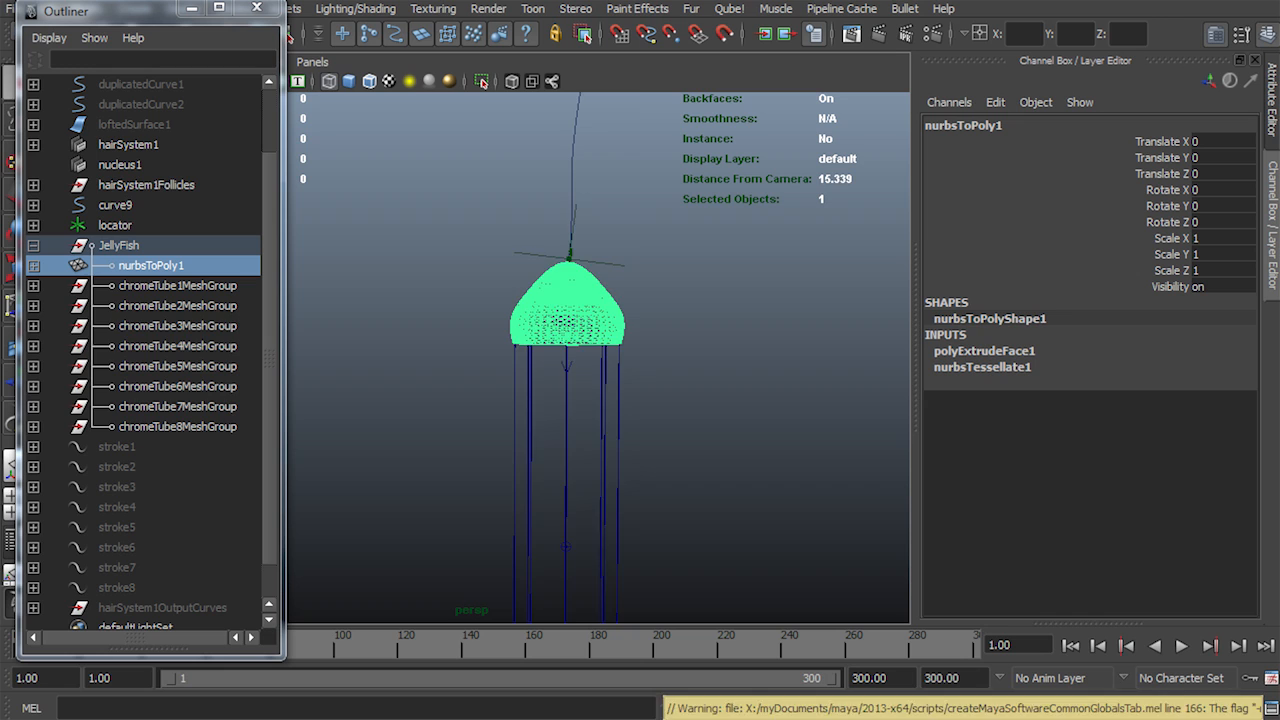
pyautogui.keyDown('alt'); pyautogui.moveTo(640, 360); pyautogui.dragTo(520, 360, button='right'); pyautogui.keyUp('alt')
pyautogui.keyDown('alt'); pyautogui.moveTo(520, 360); pyautogui.dragTo(496, 389, button='middle'); pyautogui.keyUp('alt')
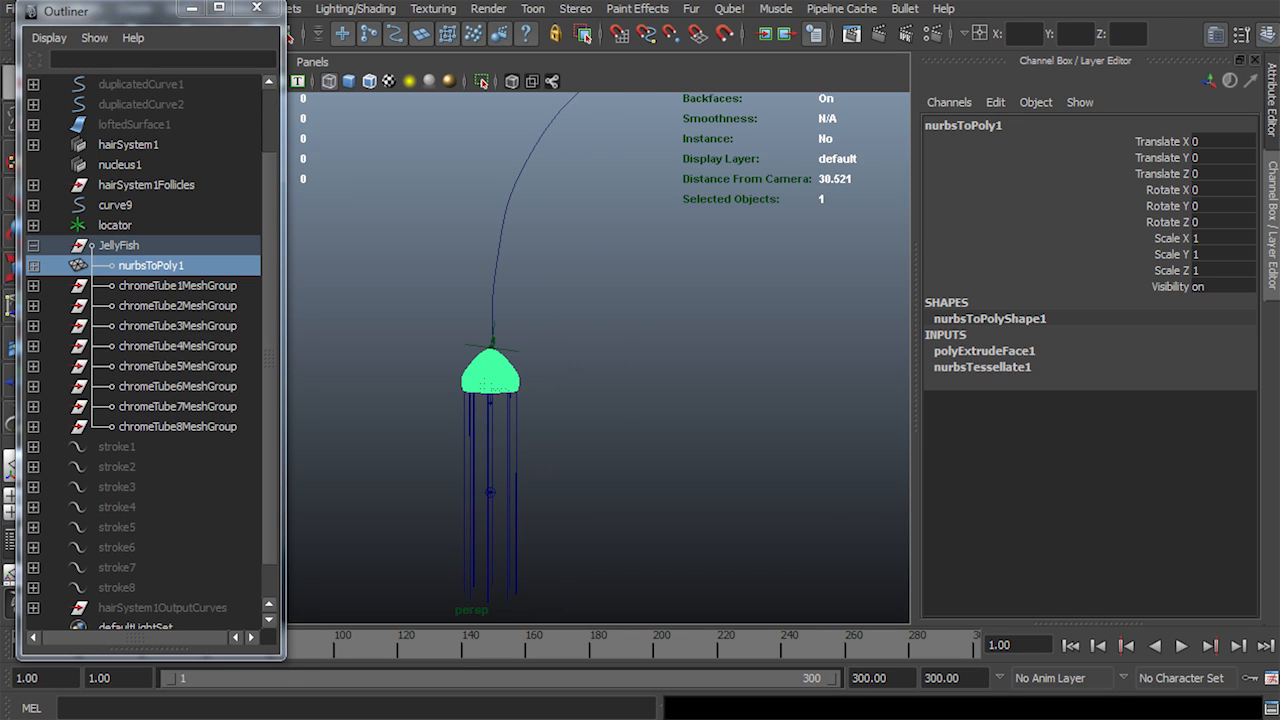
# Shorten the Outliner to uncover the timeline, replay the animation, and return to the first frame
pyautogui.moveTo(152, 659); pyautogui.dragTo(152, 494)
pyautogui.hotkey('alt', 'v')
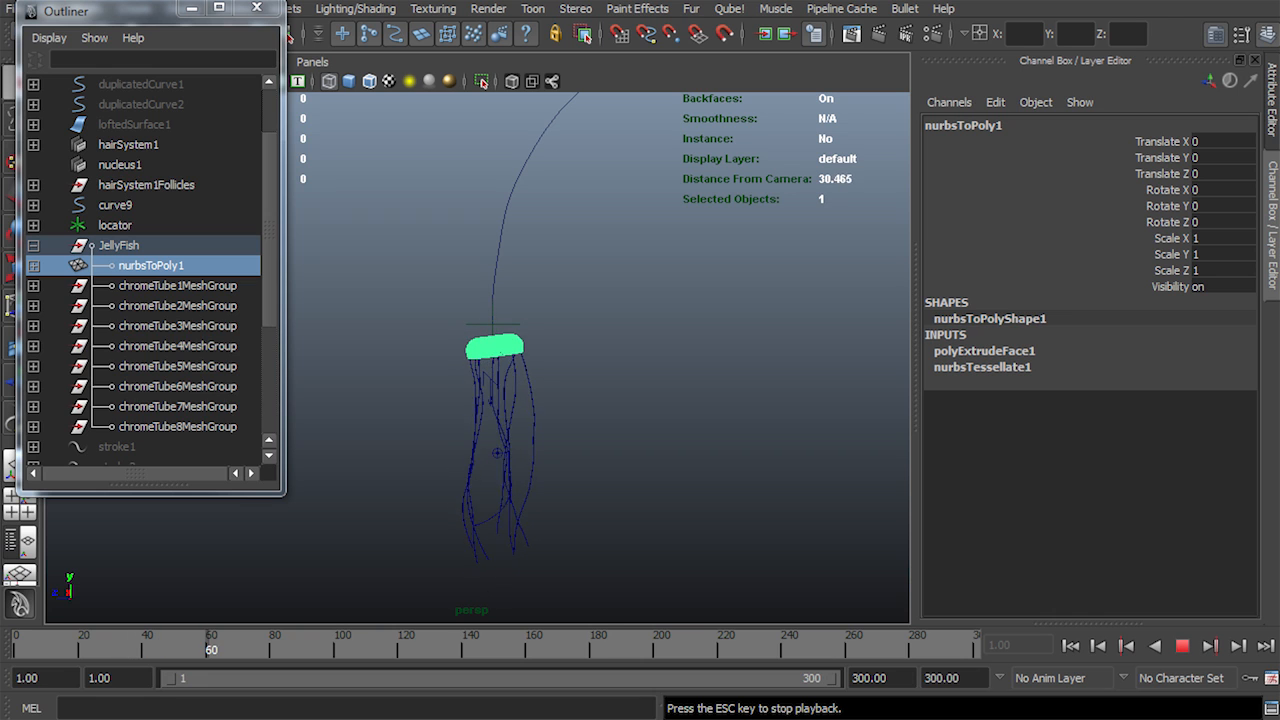
pyautogui.press('Escape')
pyautogui.click(1070, 646)
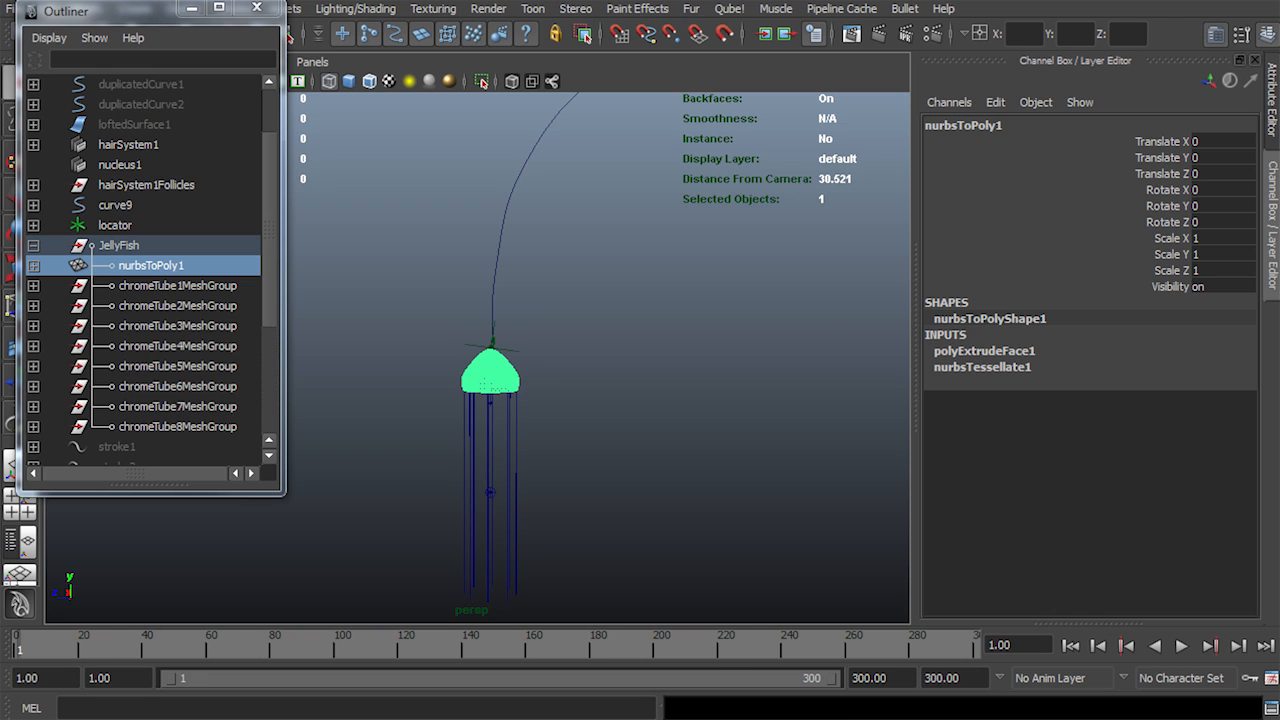
# Open Preferences and look through the Settings, Animation, Assets, Dynamics and Interface categories for the time and playback settings
pyautogui.moveTo(130, 11); pyautogui.dragTo(118, 63)
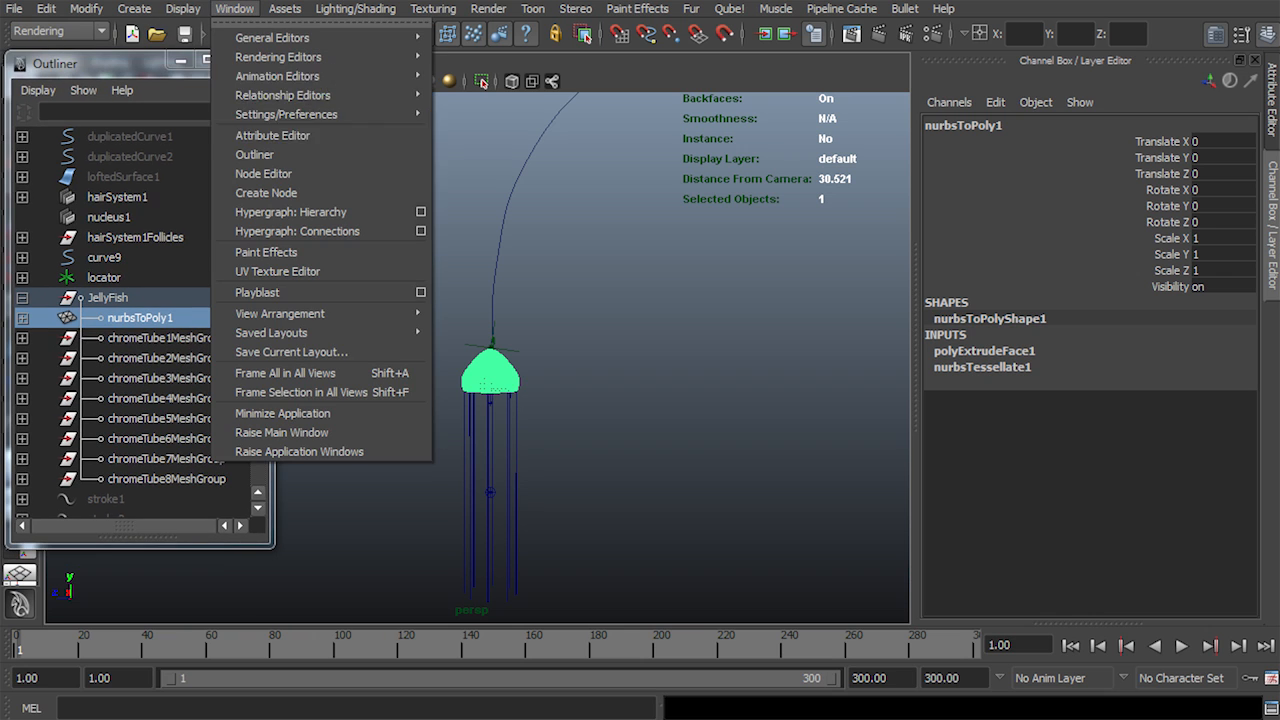
pyautogui.click(234, 8)
pyautogui.moveTo(300, 114)
pyautogui.click(485, 125)
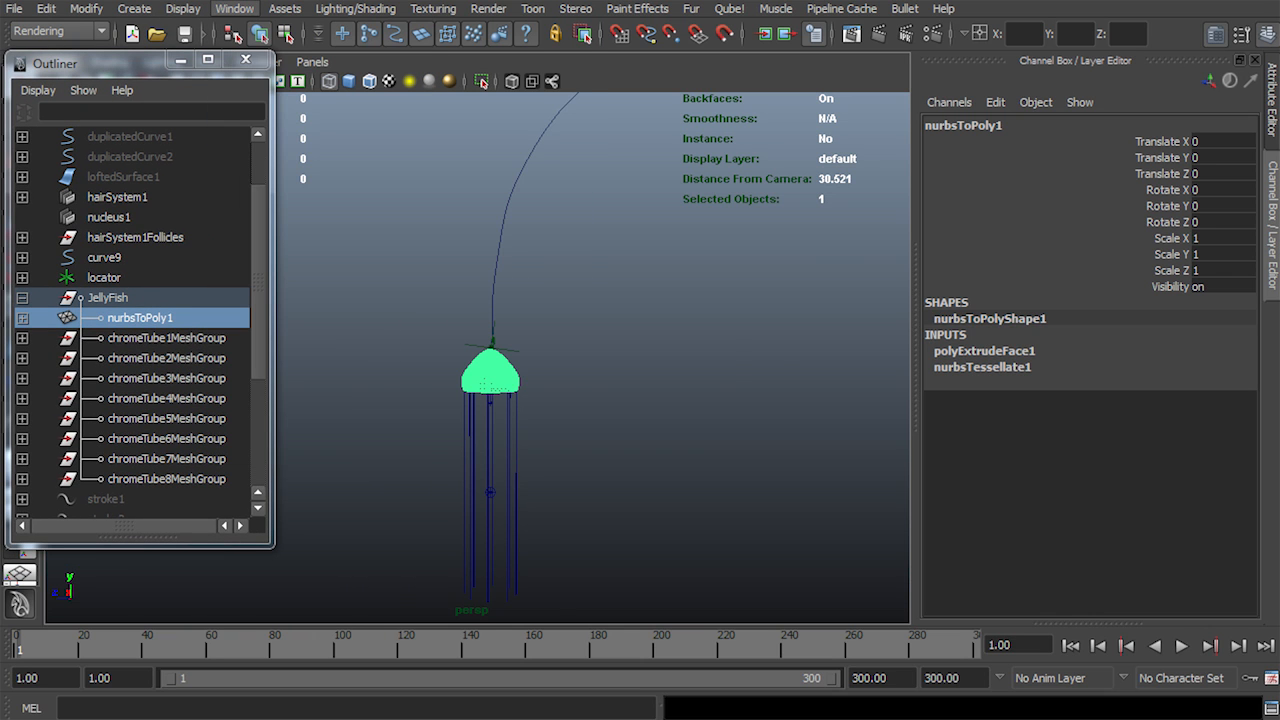
pyautogui.moveTo(480, 57); pyautogui.dragTo(519, 48)
pyautogui.click(273, 301)
pyautogui.click(258, 288)
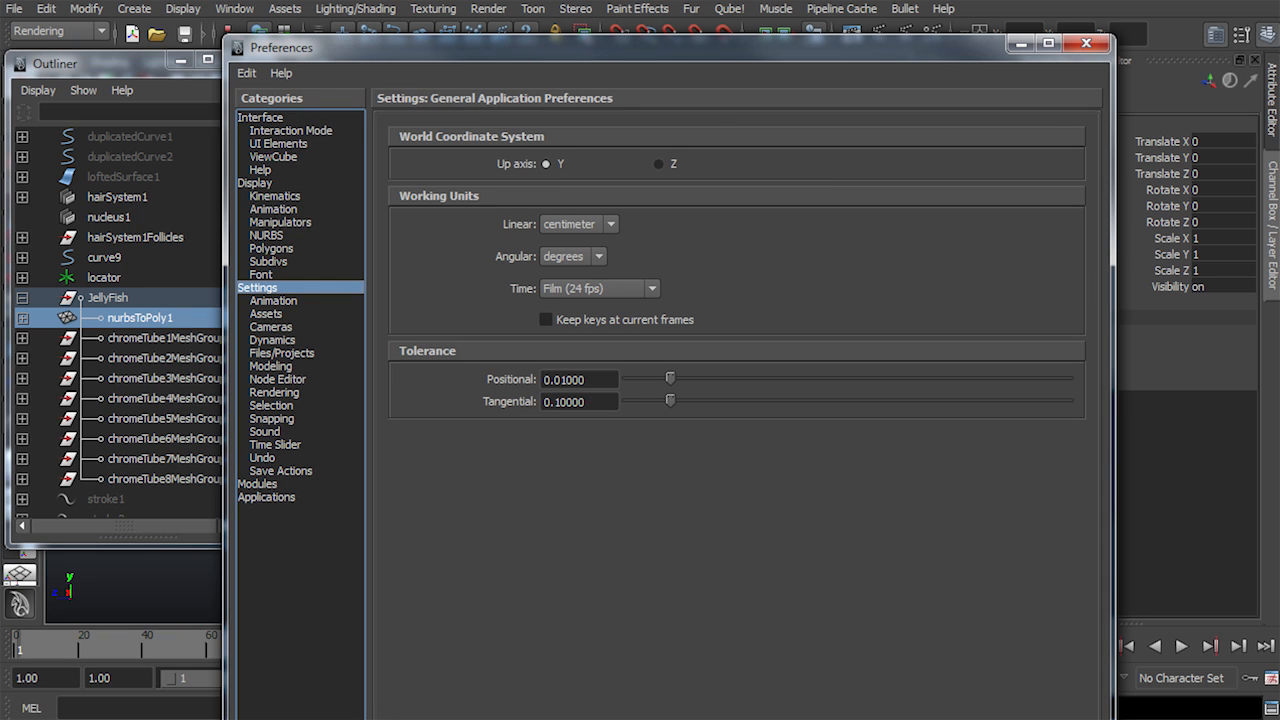
pyautogui.click(273, 301)
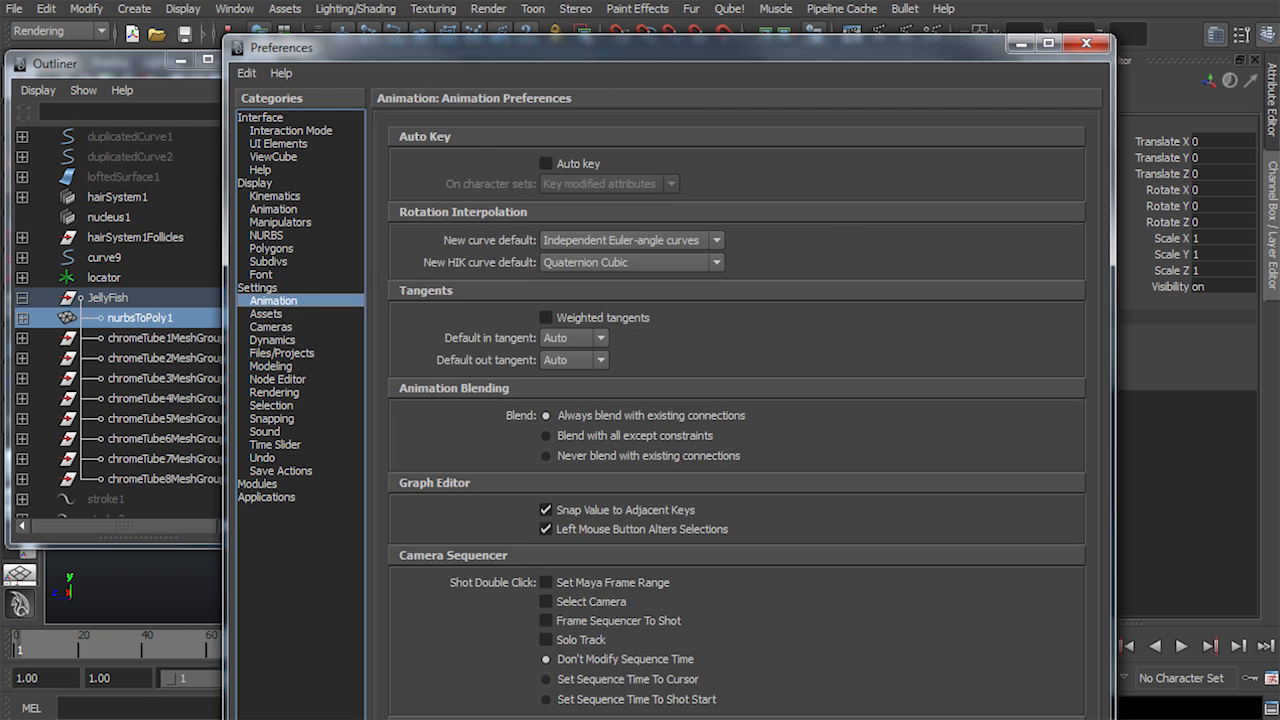
pyautogui.click(266, 314)
pyautogui.click(272, 340)
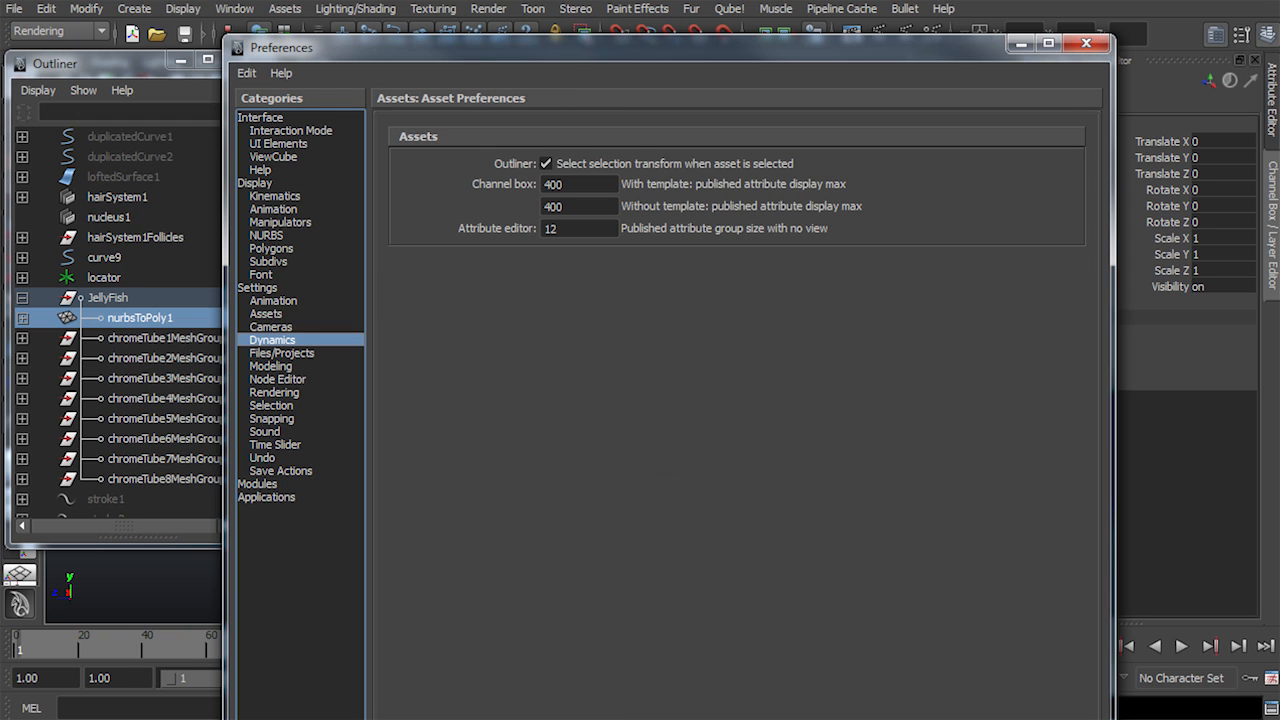
pyautogui.click(274, 196)
pyautogui.click(260, 118)
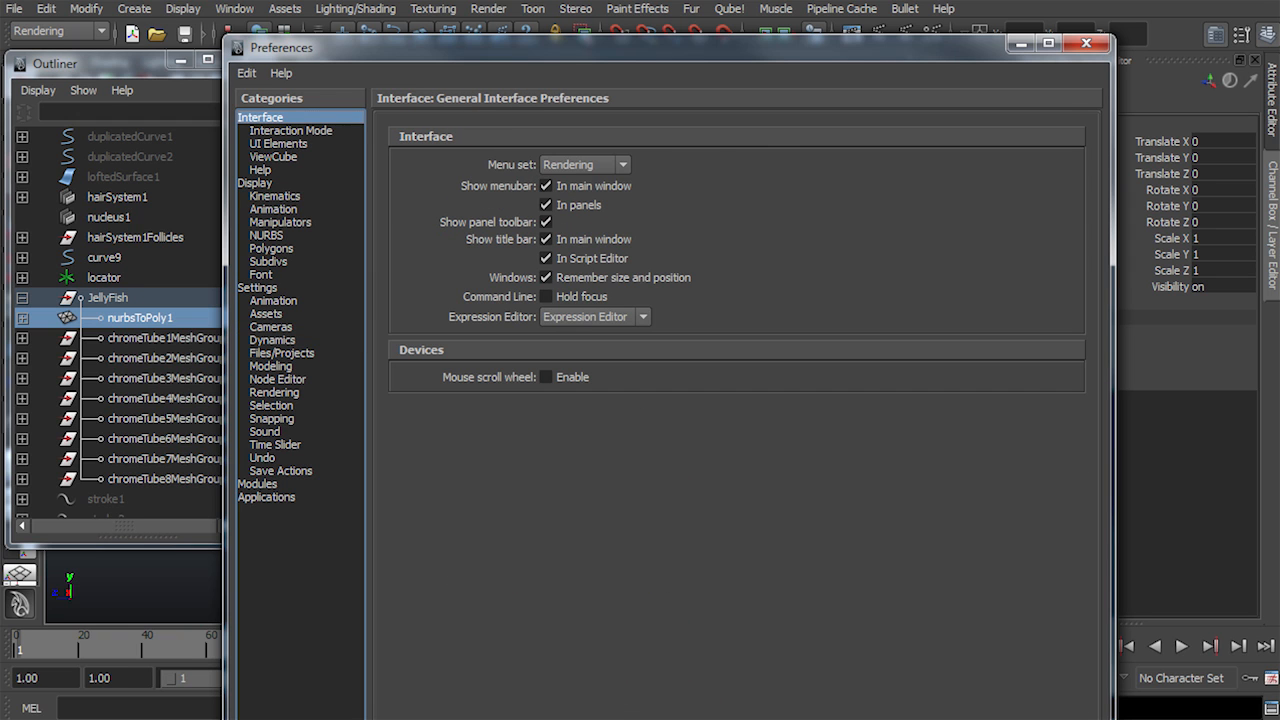
pyautogui.click(274, 196)
# Check the Film (24 fps) working time unit and the Time Slider playback settings, and save the preferences
pyautogui.click(258, 288)
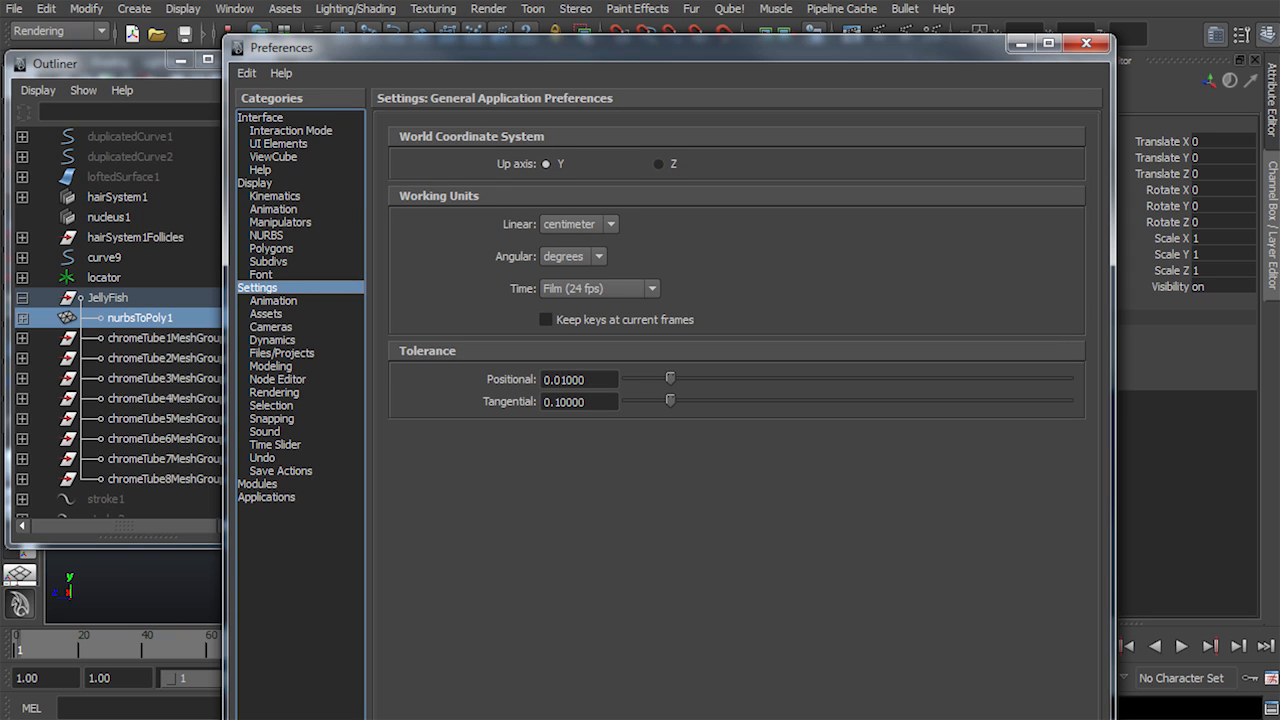
pyautogui.click(600, 289)
pyautogui.click(600, 319)
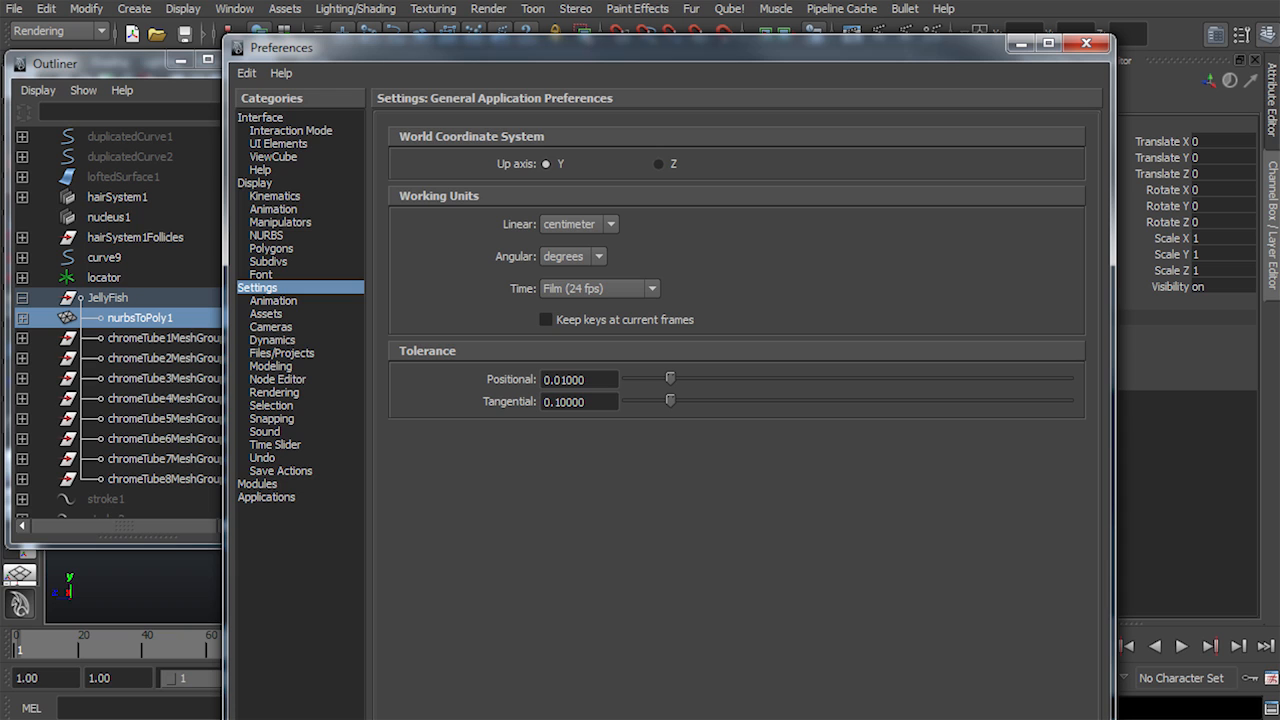
pyautogui.click(275, 445)
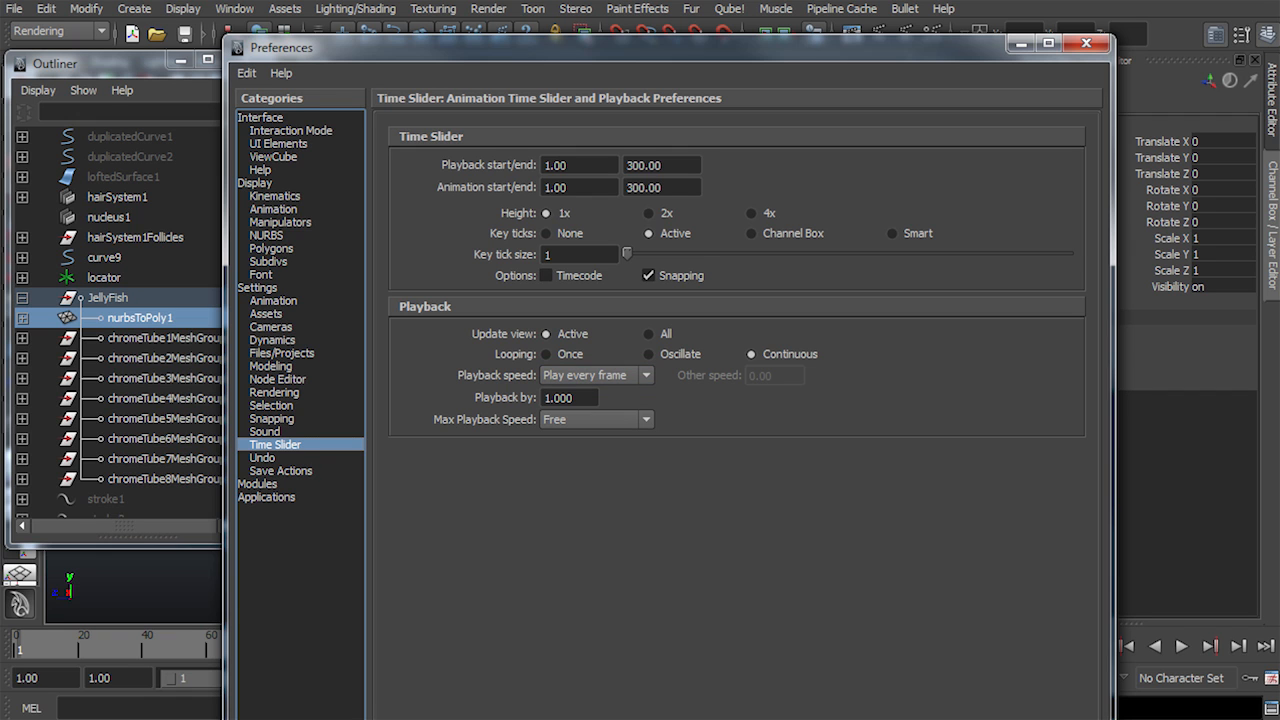
pyautogui.click(450, 719)
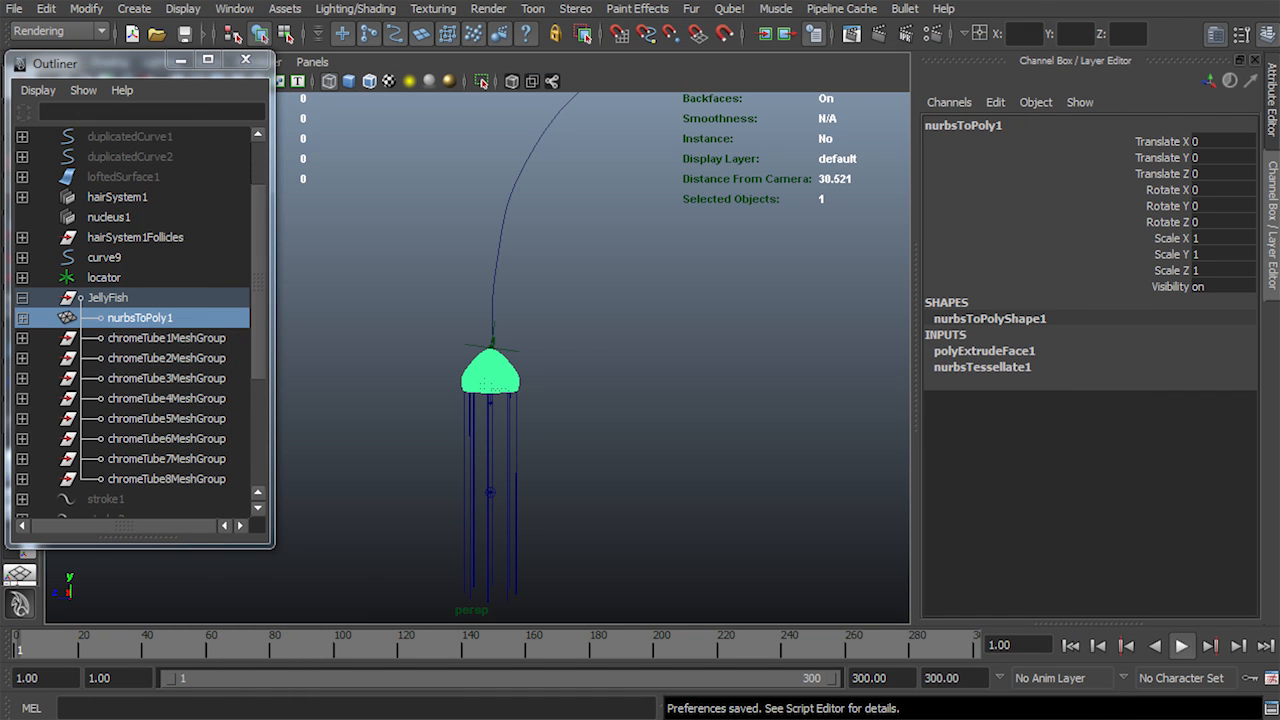
# Play the animation with the checked playback settings, return to the first frame, and view the jellyfish closer up
pyautogui.click(1182, 646)
pyautogui.click(1182, 646)
pyautogui.click(1070, 646)
pyautogui.keyDown('alt'); pyautogui.moveTo(500, 380); pyautogui.dragTo(565, 380, button='right'); pyautogui.keyUp('alt')
pyautogui.keyDown('alt'); pyautogui.moveTo(565, 380); pyautogui.dragTo(536, 381, button='middle'); pyautogui.keyUp('alt')
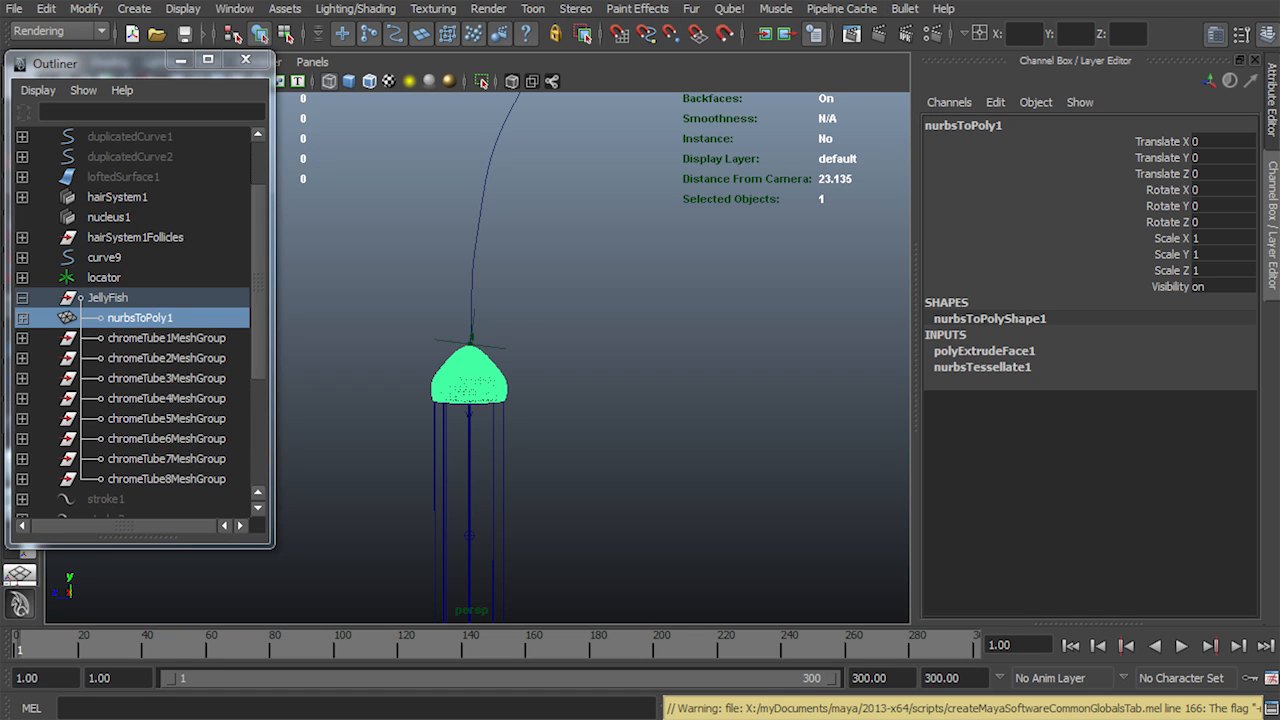
# Collapse the JellyFish hierarchy, select the group, and save the scene
pyautogui.click(720, 300)
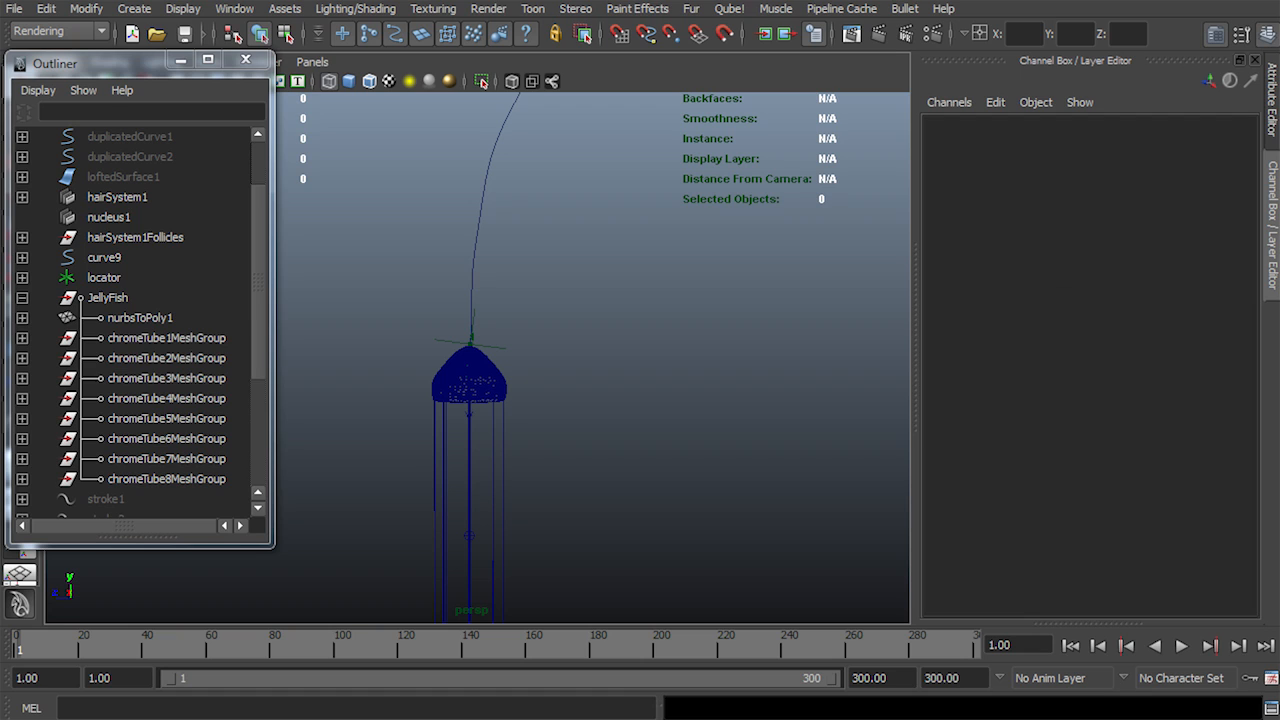
pyautogui.click(22, 298)
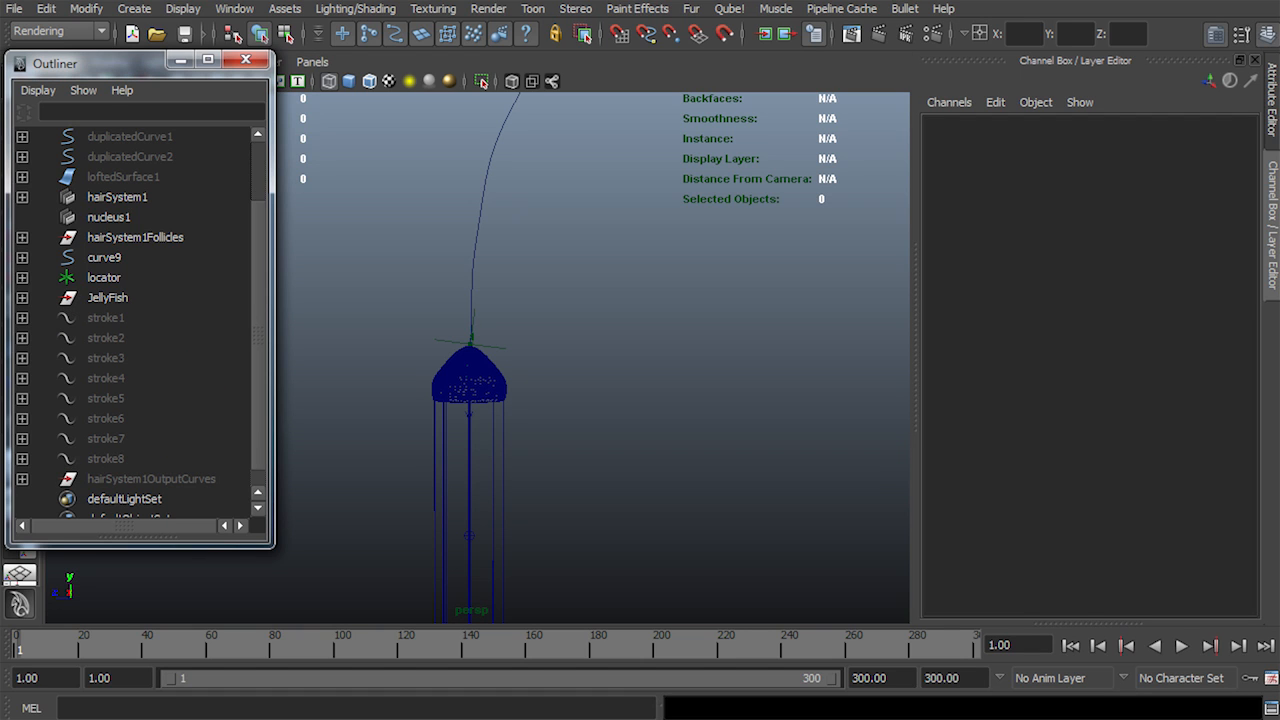
pyautogui.click(108, 298)
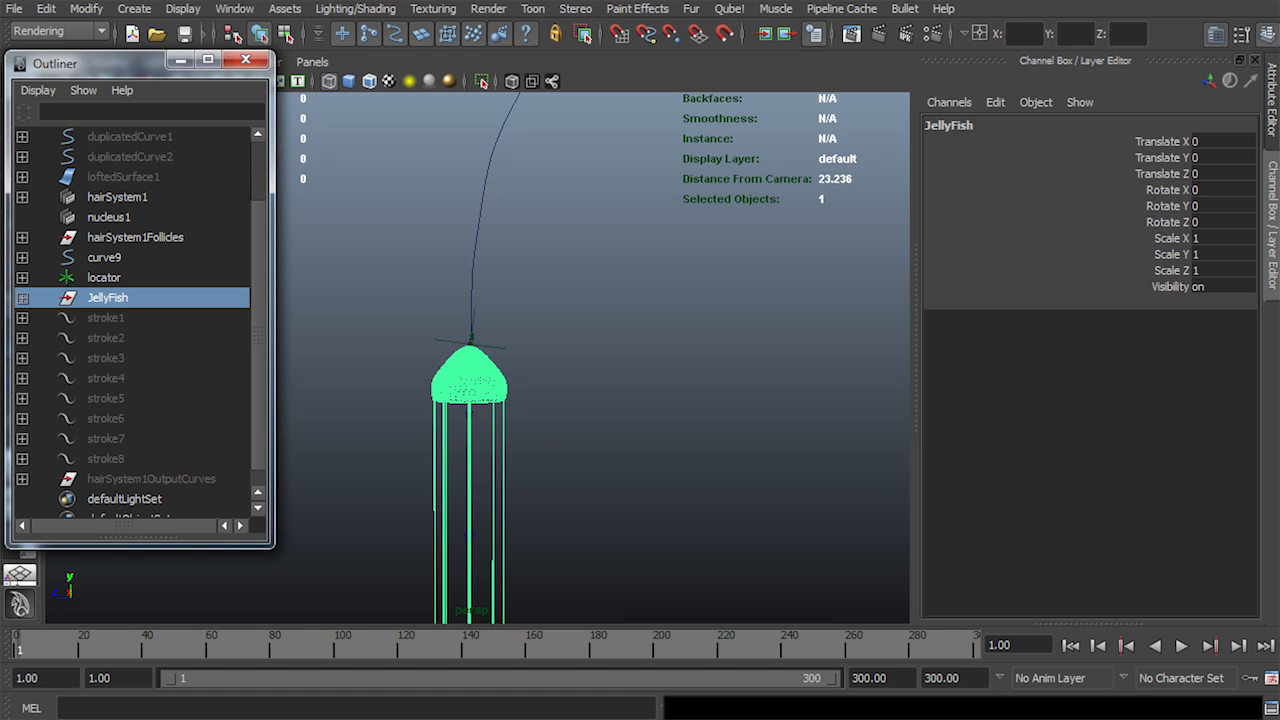
pyautogui.hotkey('ctrl', 's')
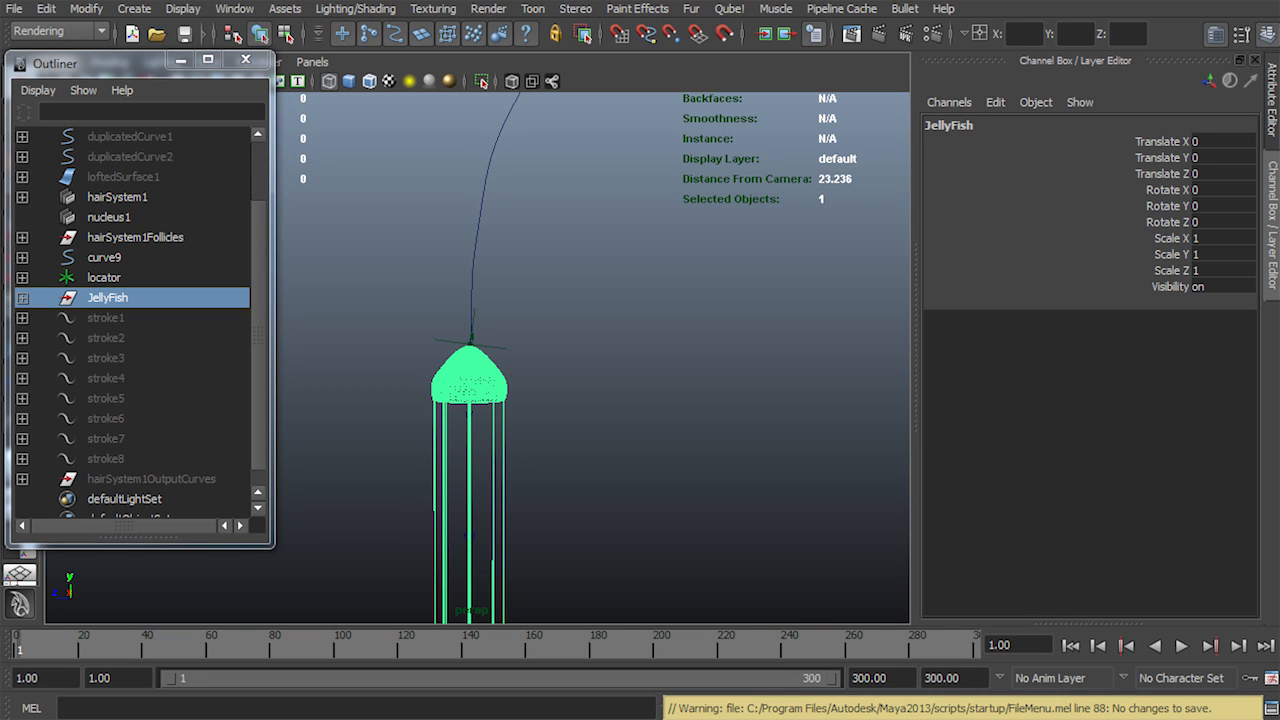
# Examine the selected jellyfish's bell and full tentacle length from several angles and distances
pyautogui.keyDown('alt'); pyautogui.moveTo(560, 360); pyautogui.dragTo(582, 360, button='right'); pyautogui.keyUp('alt')
pyautogui.keyDown('alt'); pyautogui.moveTo(582, 360); pyautogui.dragTo(590, 352, button='middle'); pyautogui.keyUp('alt')
pyautogui.keyDown('alt'); pyautogui.moveTo(590, 352); pyautogui.dragTo(629, 352, button='right'); pyautogui.keyUp('alt')
pyautogui.keyDown('alt'); pyautogui.moveTo(560, 360); pyautogui.dragTo(605, 354); pyautogui.keyUp('alt')
pyautogui.moveTo(605, 354)
pyautogui.keyDown('alt'); pyautogui.mouseDown(button='right')
pyautogui.moveTo(655, 354)
pyautogui.moveTo(630, 354)
pyautogui.mouseUp(button='right'); pyautogui.keyUp('alt')
pyautogui.keyDown('alt'); pyautogui.moveTo(630, 354); pyautogui.dragTo(675, 335); pyautogui.keyUp('alt')
pyautogui.keyDown('alt'); pyautogui.moveTo(600, 380); pyautogui.dragTo(585, 405); pyautogui.keyUp('alt')
pyautogui.keyDown('alt'); pyautogui.moveTo(585, 405); pyautogui.dragTo(482, 385, button='middle'); pyautogui.keyUp('alt')
pyautogui.keyDown('alt'); pyautogui.moveTo(482, 385); pyautogui.dragTo(465, 392); pyautogui.keyUp('alt')
pyautogui.keyDown('alt'); pyautogui.moveTo(465, 392); pyautogui.dragTo(420, 392, button='right'); pyautogui.keyUp('alt')
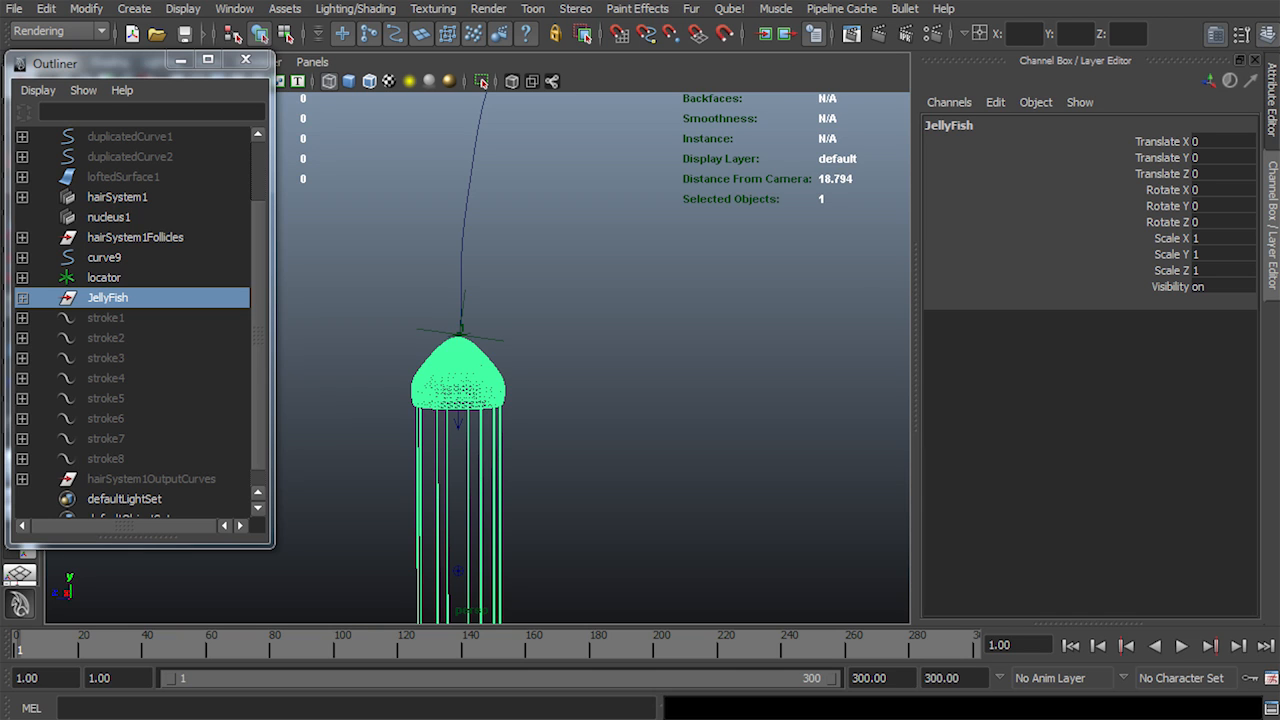
pyautogui.scroll(-3, 478, 358)
pyautogui.keyDown('alt'); pyautogui.moveTo(478, 358); pyautogui.dragTo(495, 290, button='middle'); pyautogui.keyUp('alt')
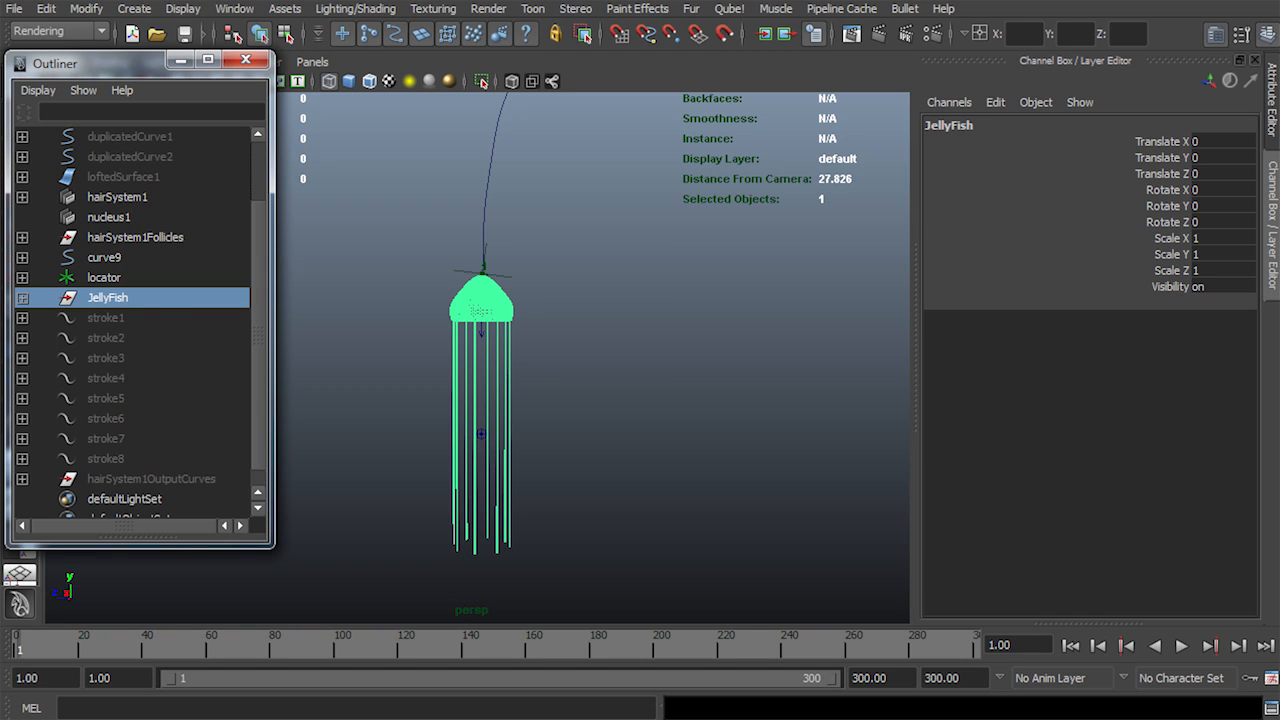
# Inspect the JellyFish group's bell mesh and eight chromeTube mesh groups, and reselect the collapsed group
pyautogui.click(22, 298)
pyautogui.click(140, 317)
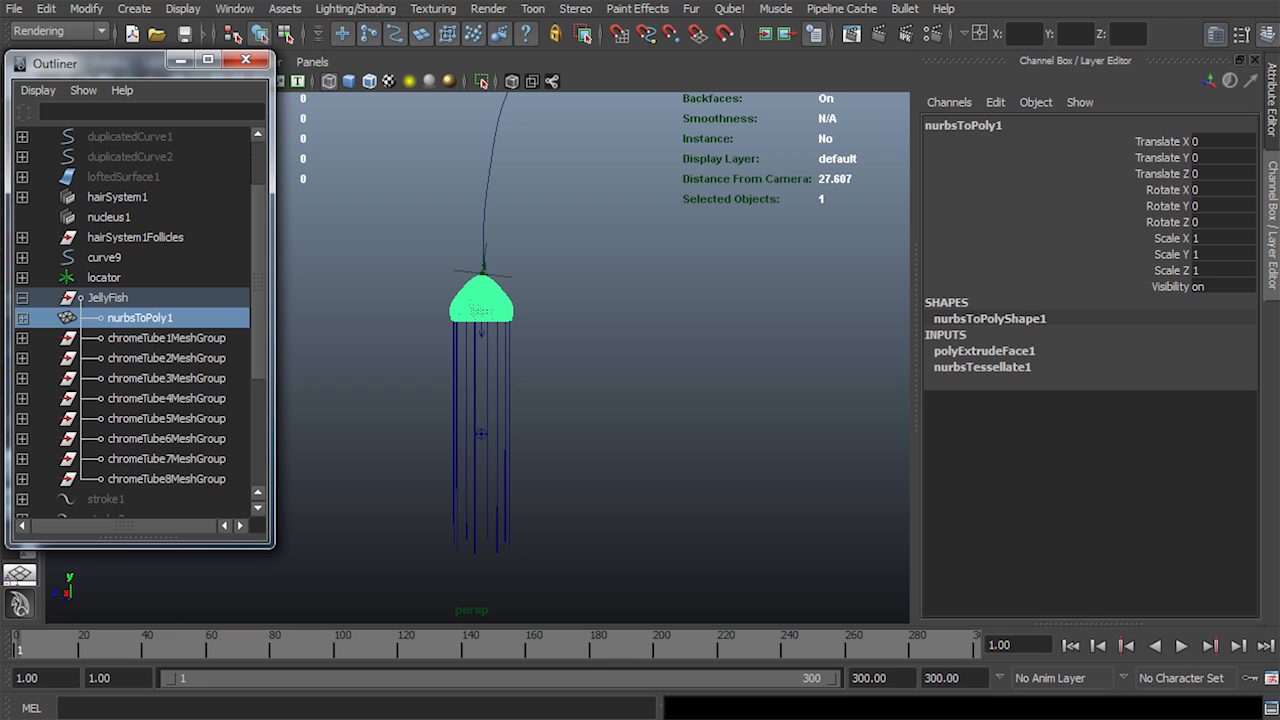
pyautogui.moveTo(166, 338); pyautogui.dragTo(166, 478)
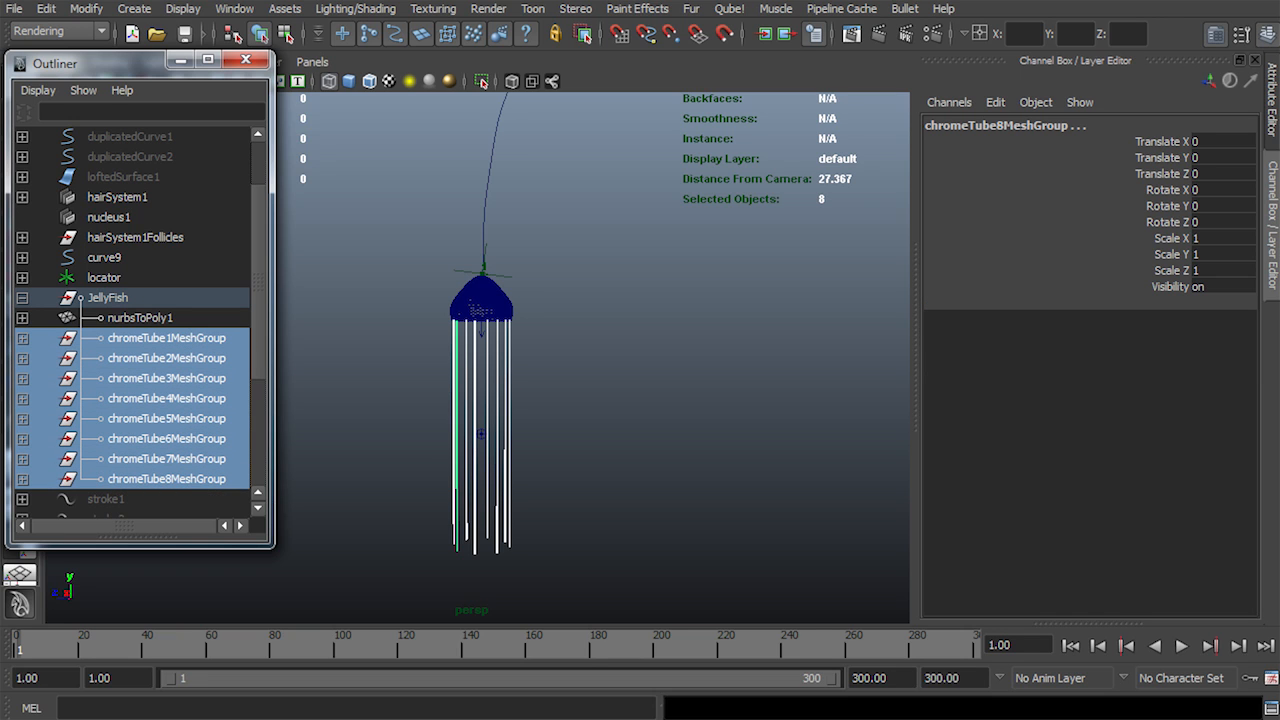
pyautogui.click(22, 338)
pyautogui.click(22, 338)
pyautogui.click(22, 298)
pyautogui.click(108, 298)
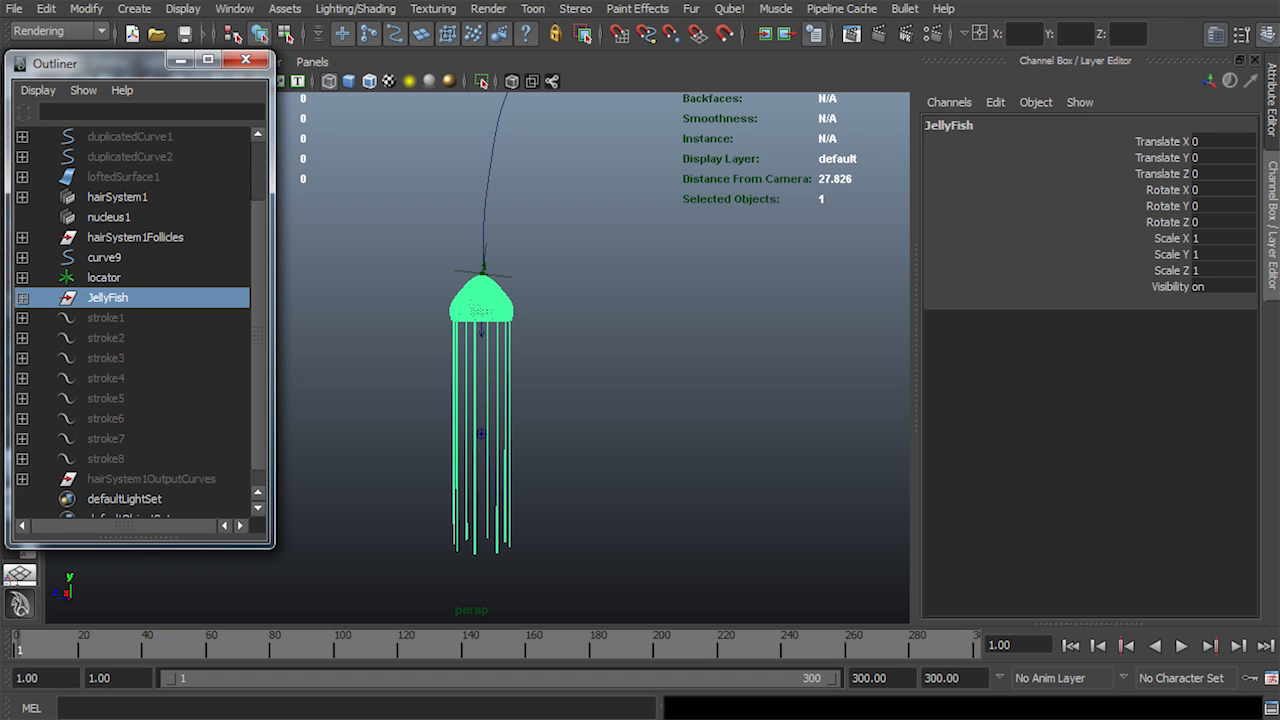
# Look at the Alembic Cache commands and check the load state of AbcExport.mll and AbcImport.mll in the Plug-in Manager
pyautogui.click(842, 9)
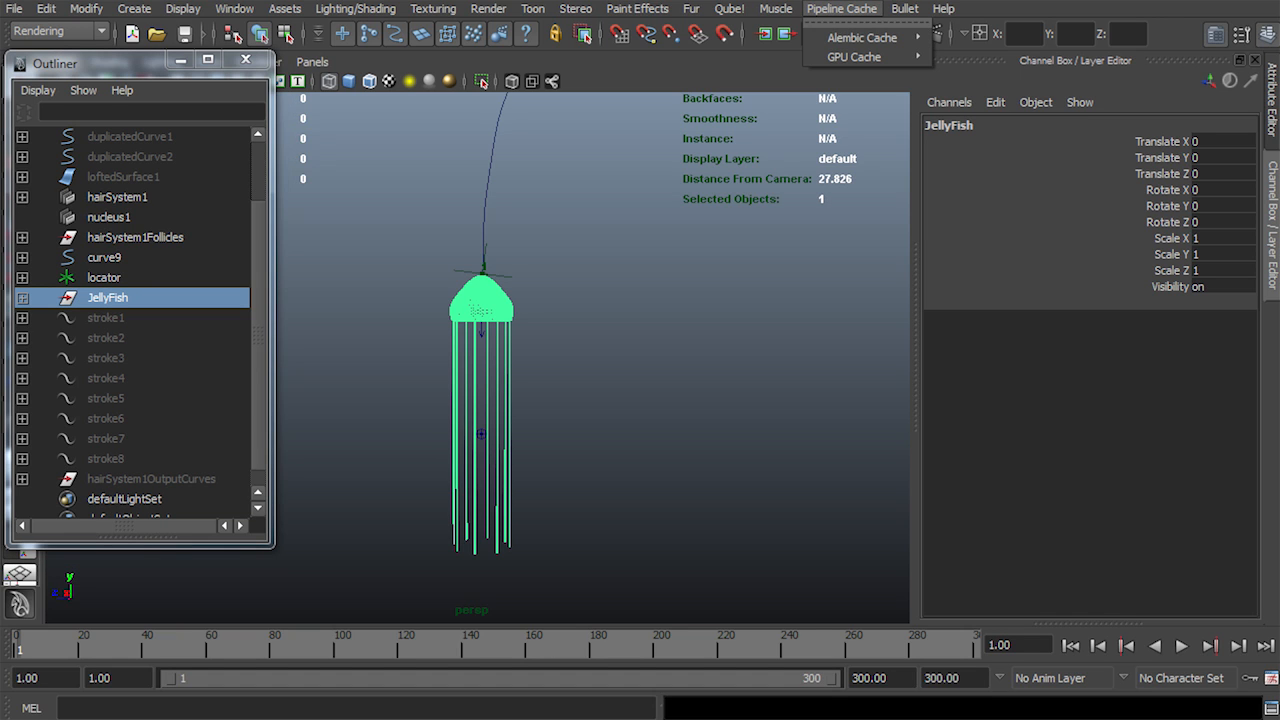
pyautogui.moveTo(862, 37)
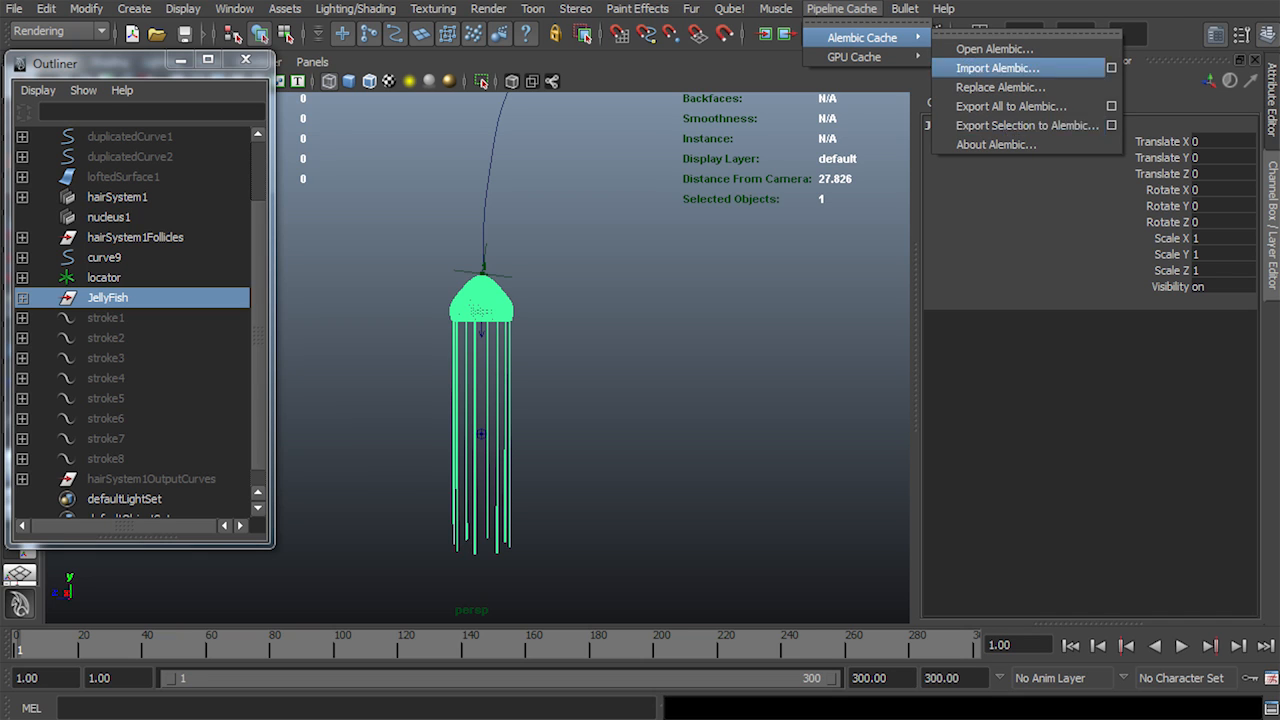
pyautogui.press('Escape')
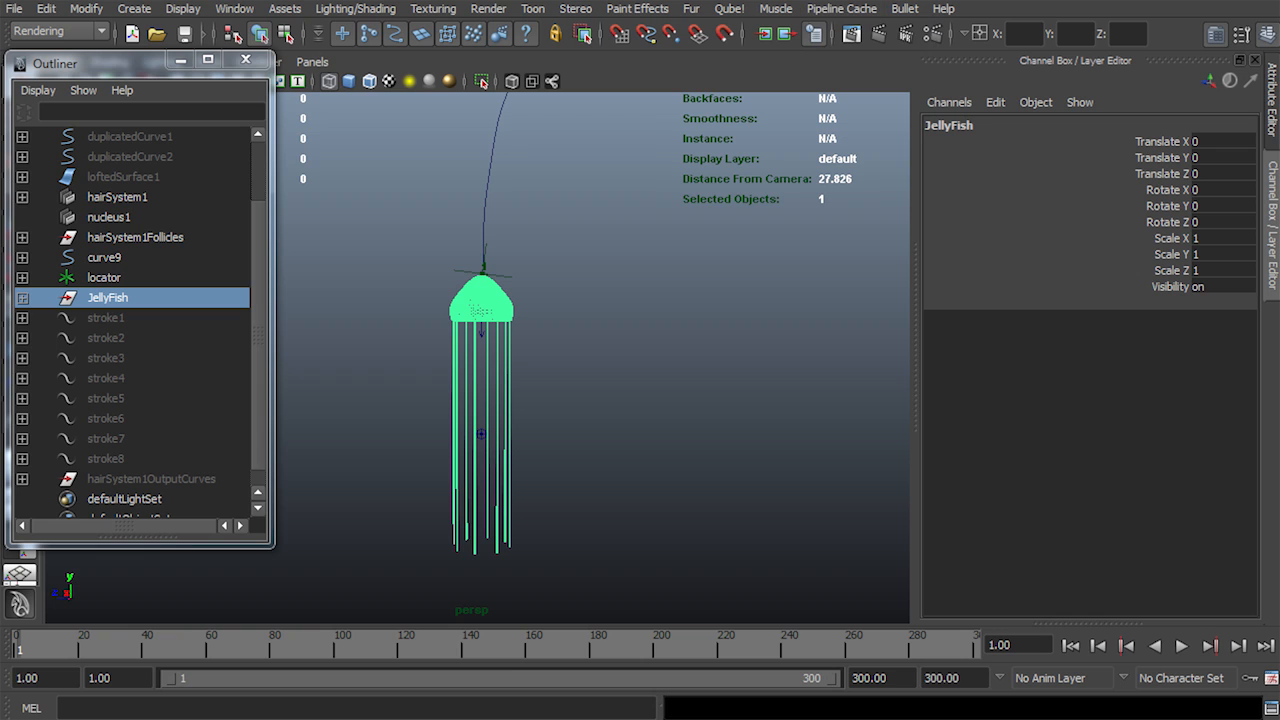
pyautogui.click(234, 8)
pyautogui.moveTo(286, 114)
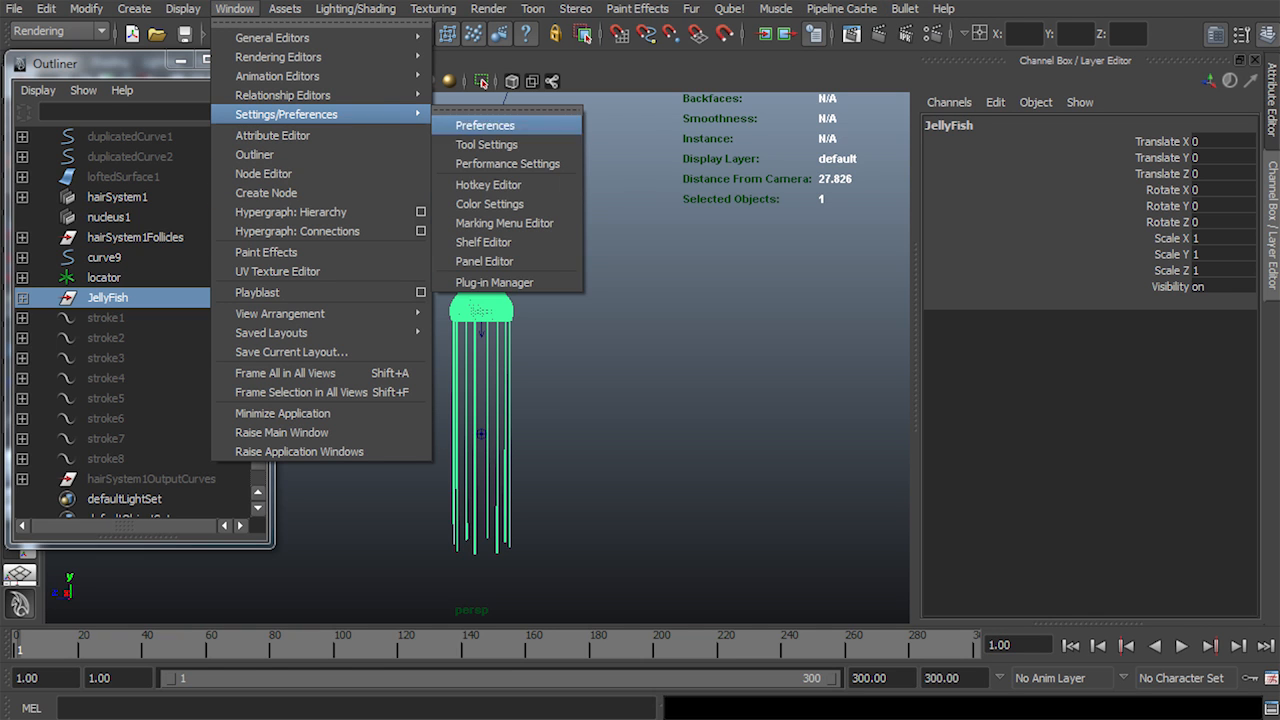
pyautogui.click(495, 283)
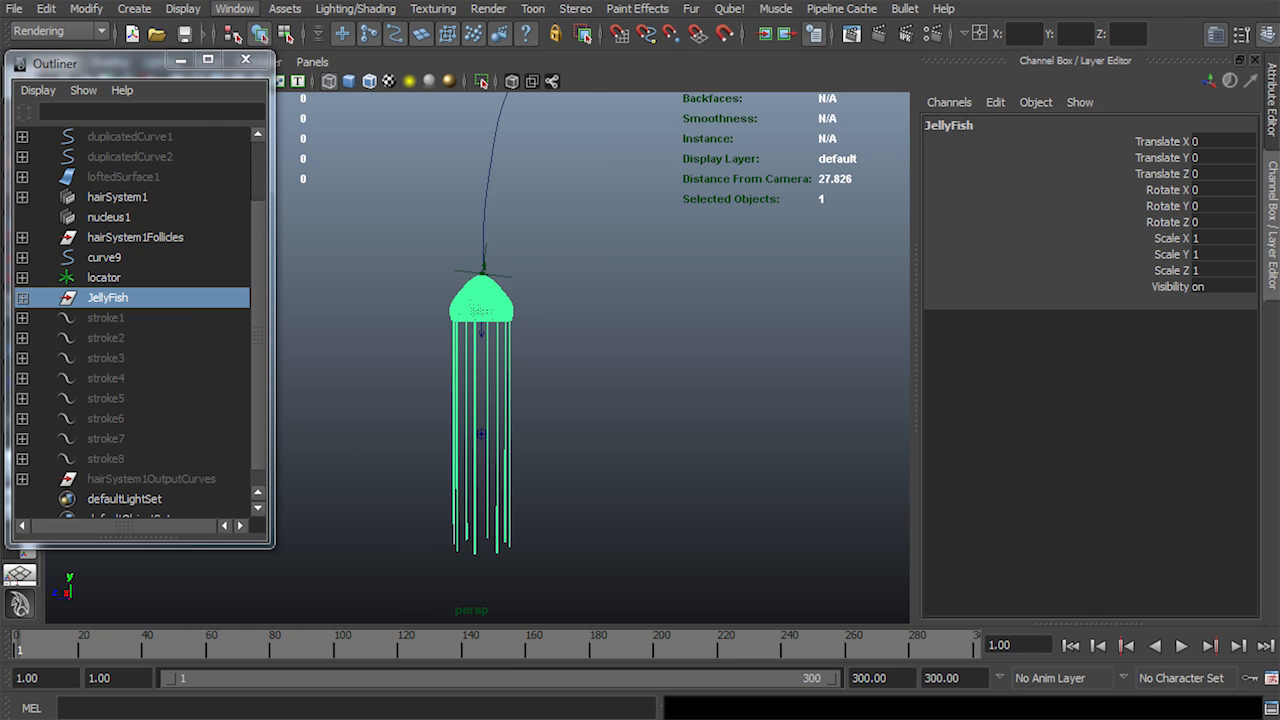
pyautogui.moveTo(622, 206); pyautogui.dragTo(544, 73)
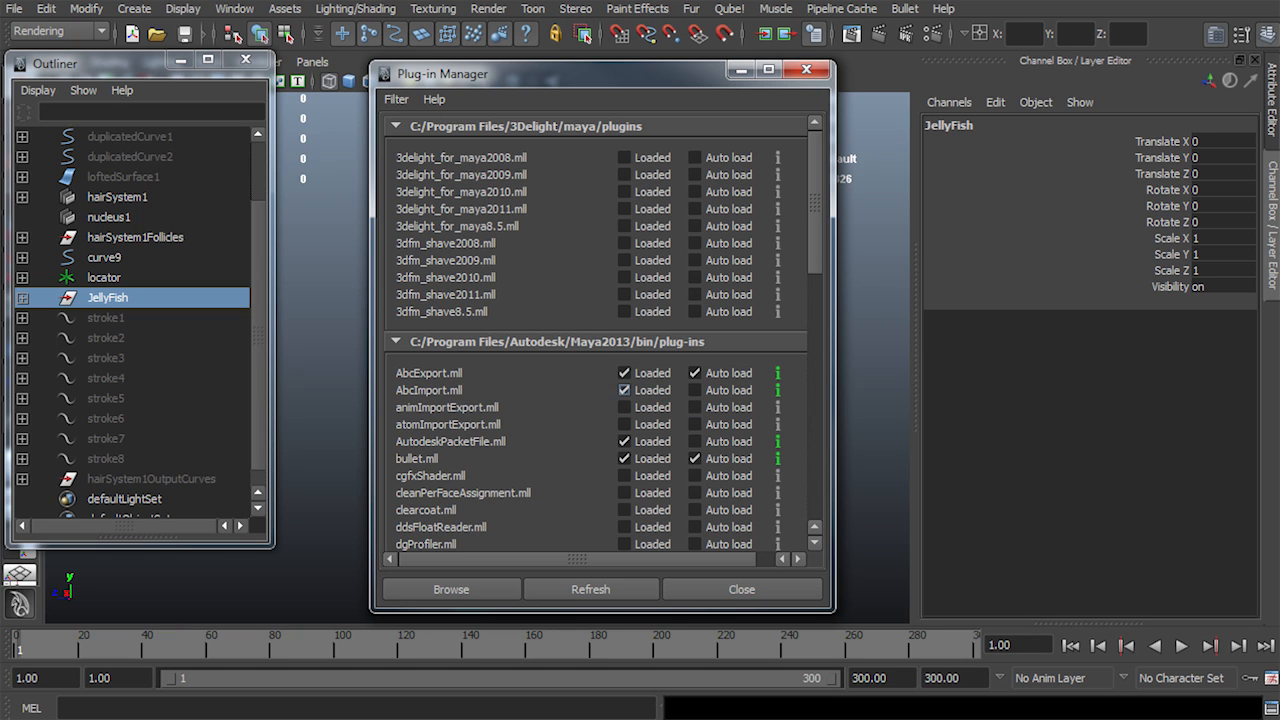
pyautogui.click(741, 589)
# Open the options for exporting the selected JellyFish group to Alembic and set Evaluate every to 0.5
pyautogui.click(841, 8)
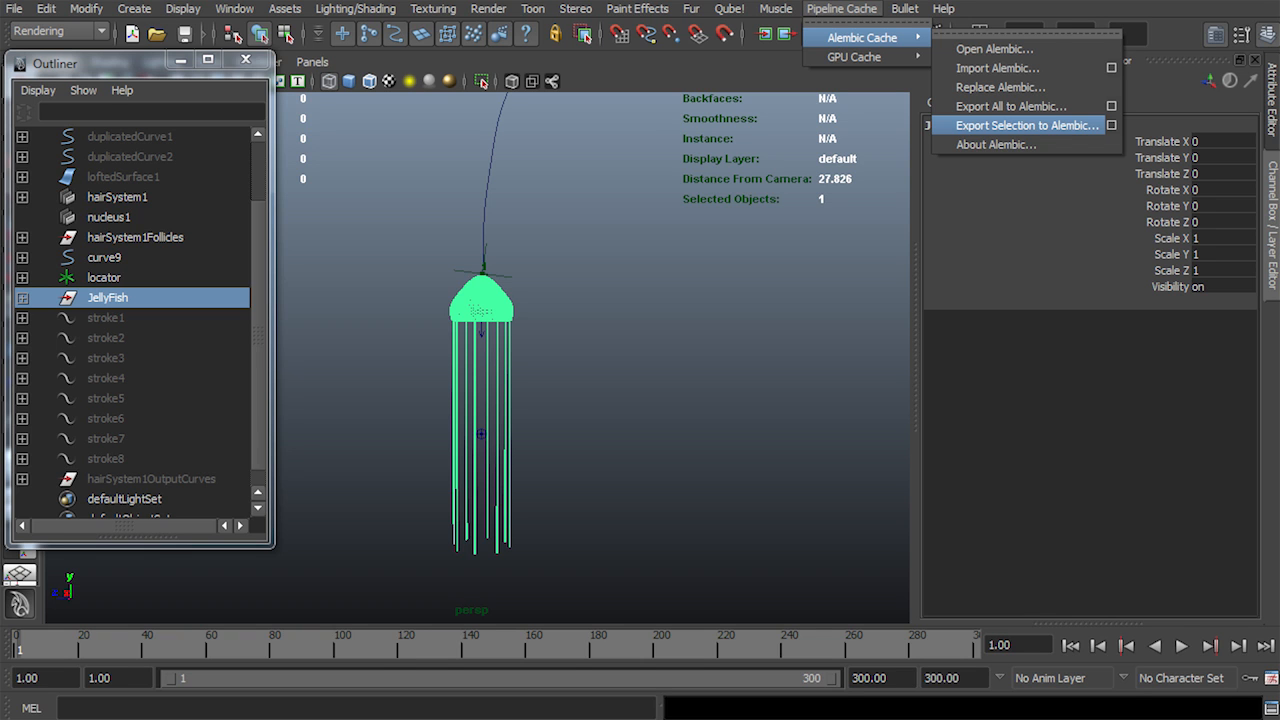
pyautogui.click(1111, 125)
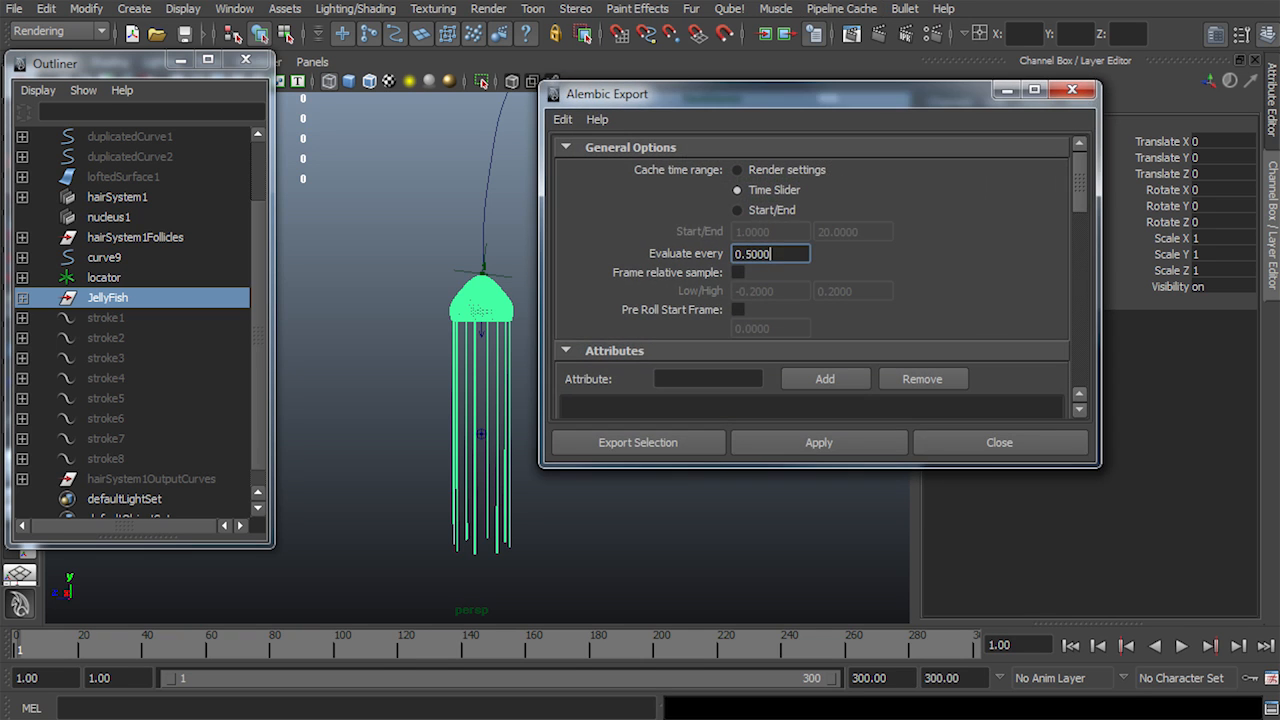
pyautogui.moveTo(820, 94); pyautogui.dragTo(872, 34)
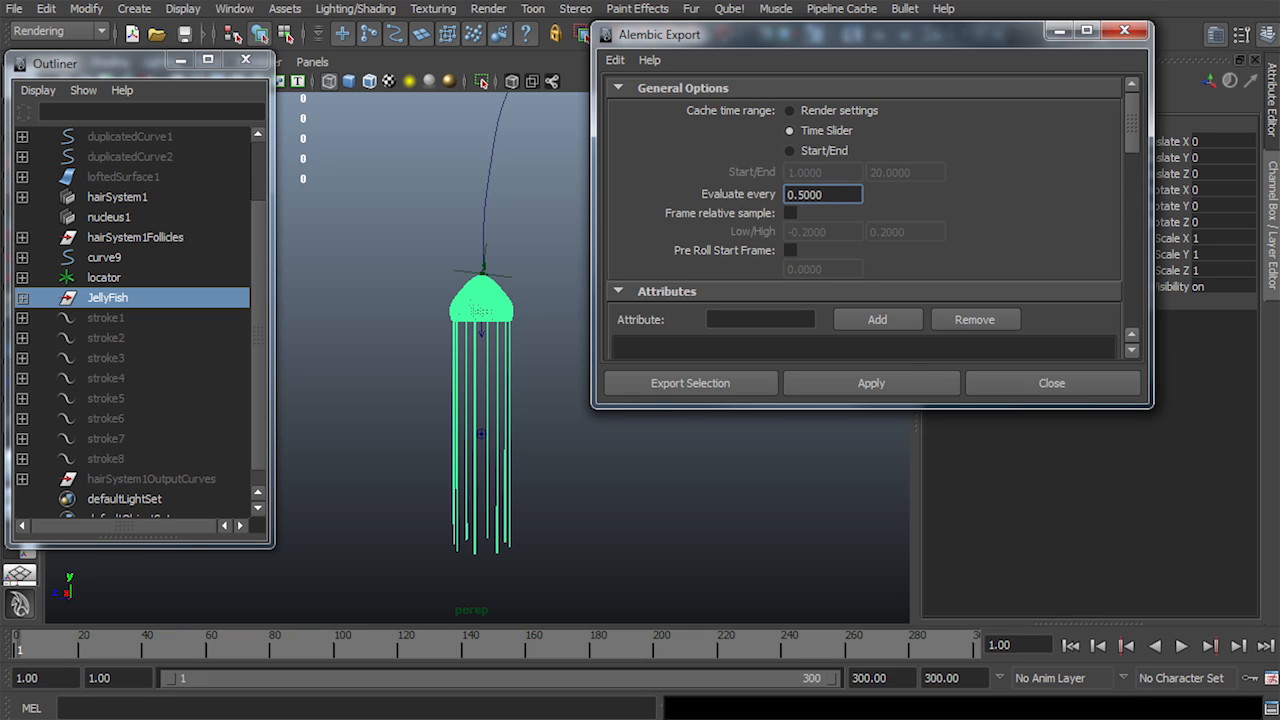
pyautogui.moveTo(872, 407); pyautogui.dragTo(872, 533)
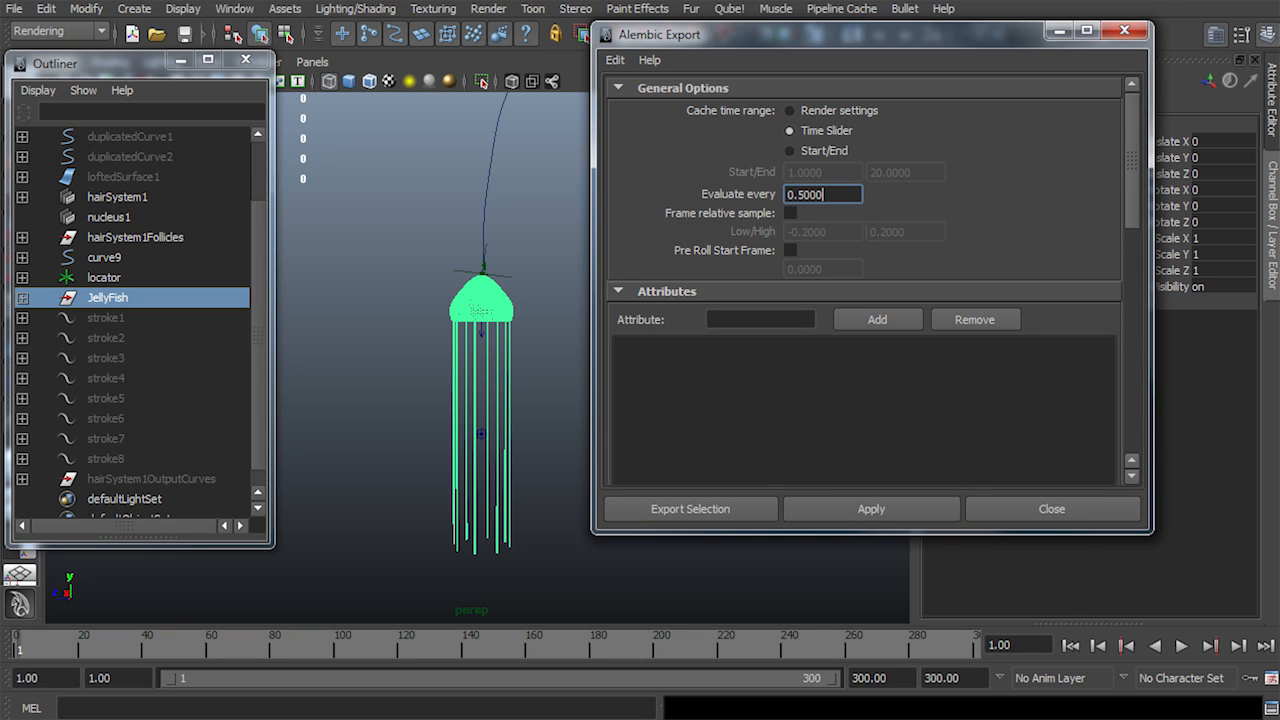
pyautogui.doubleClick(806, 195)
pyautogui.write('1')
pyautogui.press('Return')
pyautogui.write('0.5')
pyautogui.press('Tab')
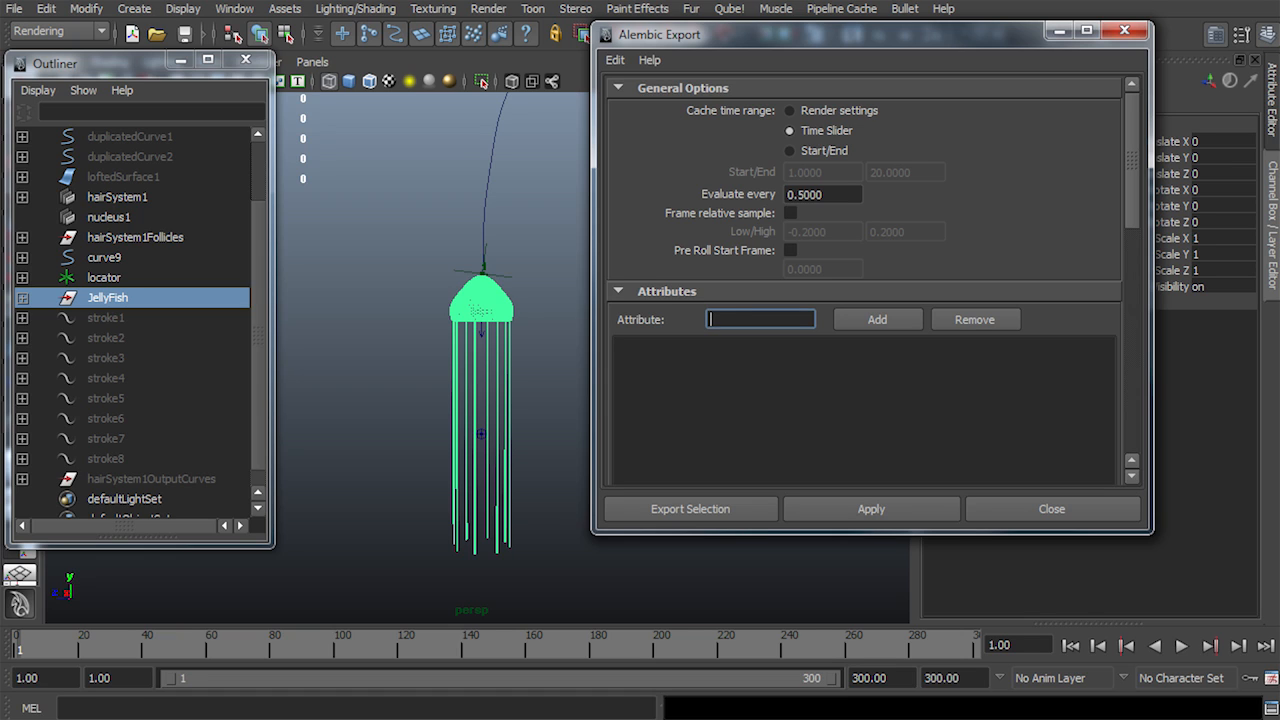
pyautogui.click(822, 194)
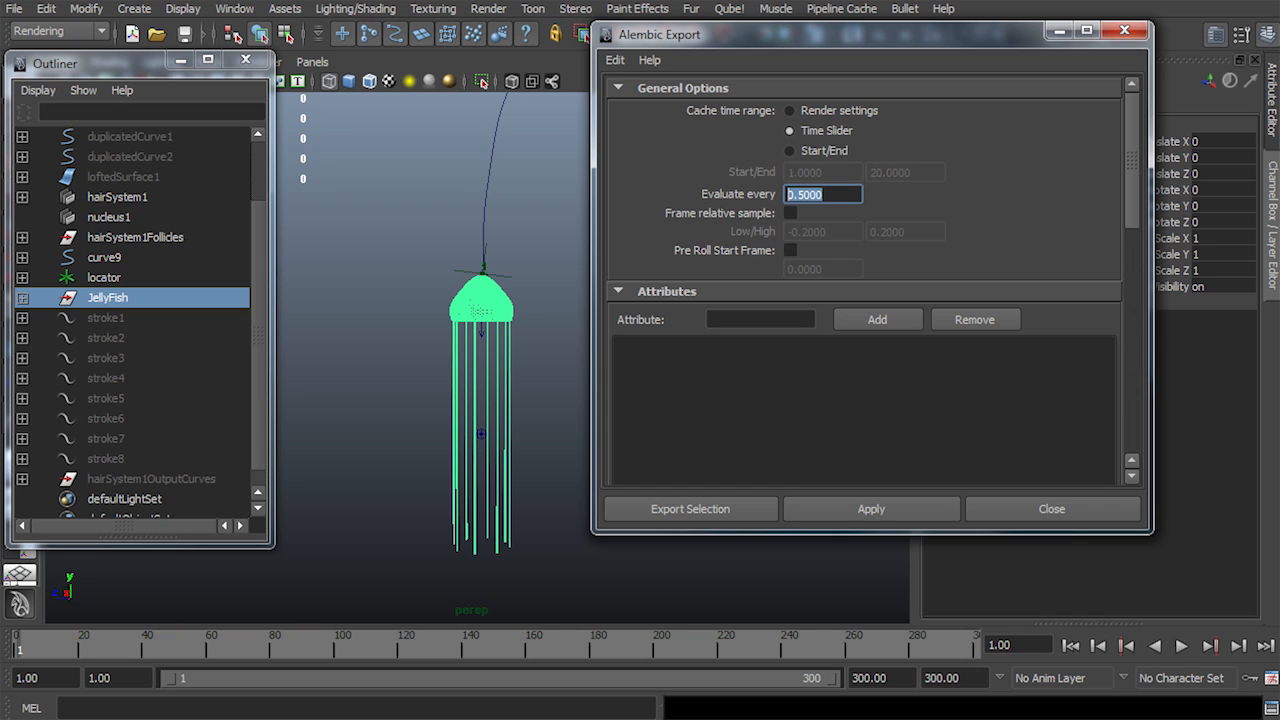
# Enlarge the Alembic Export window and check the UV Write setting in the Advanced Options
pyautogui.moveTo(872, 23); pyautogui.dragTo(872, 0)
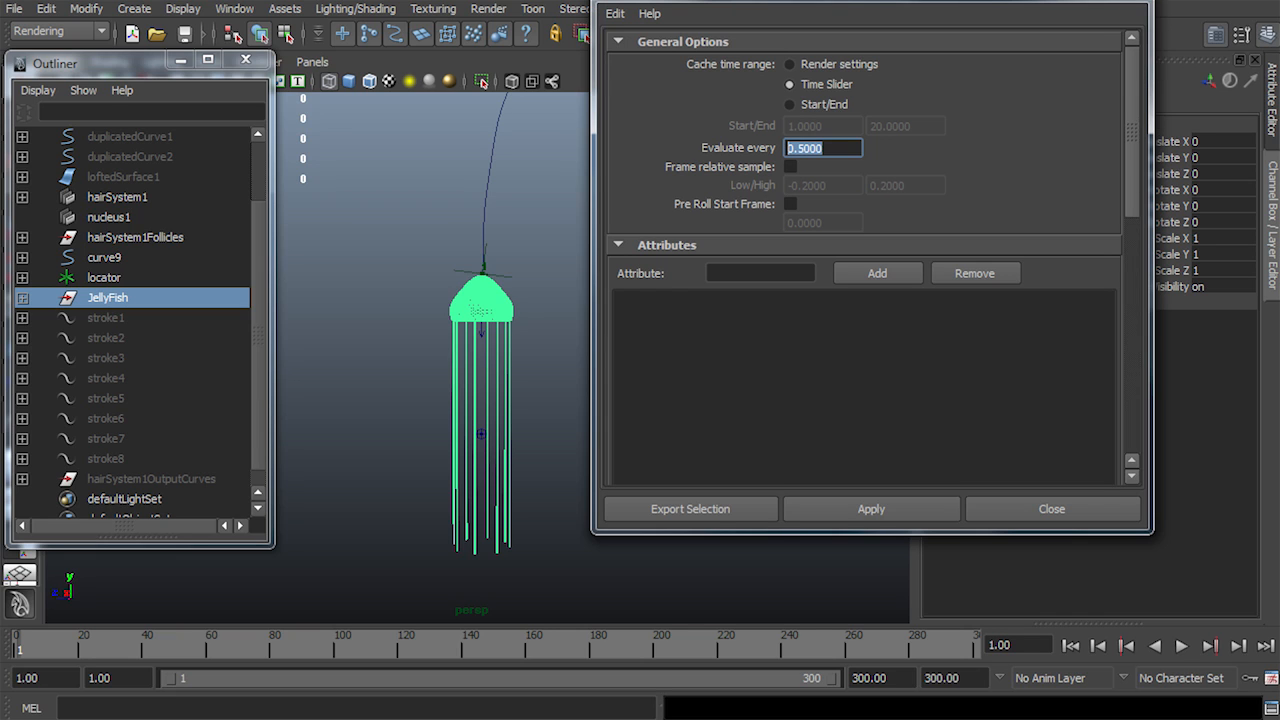
pyautogui.moveTo(872, 533); pyautogui.dragTo(872, 673)
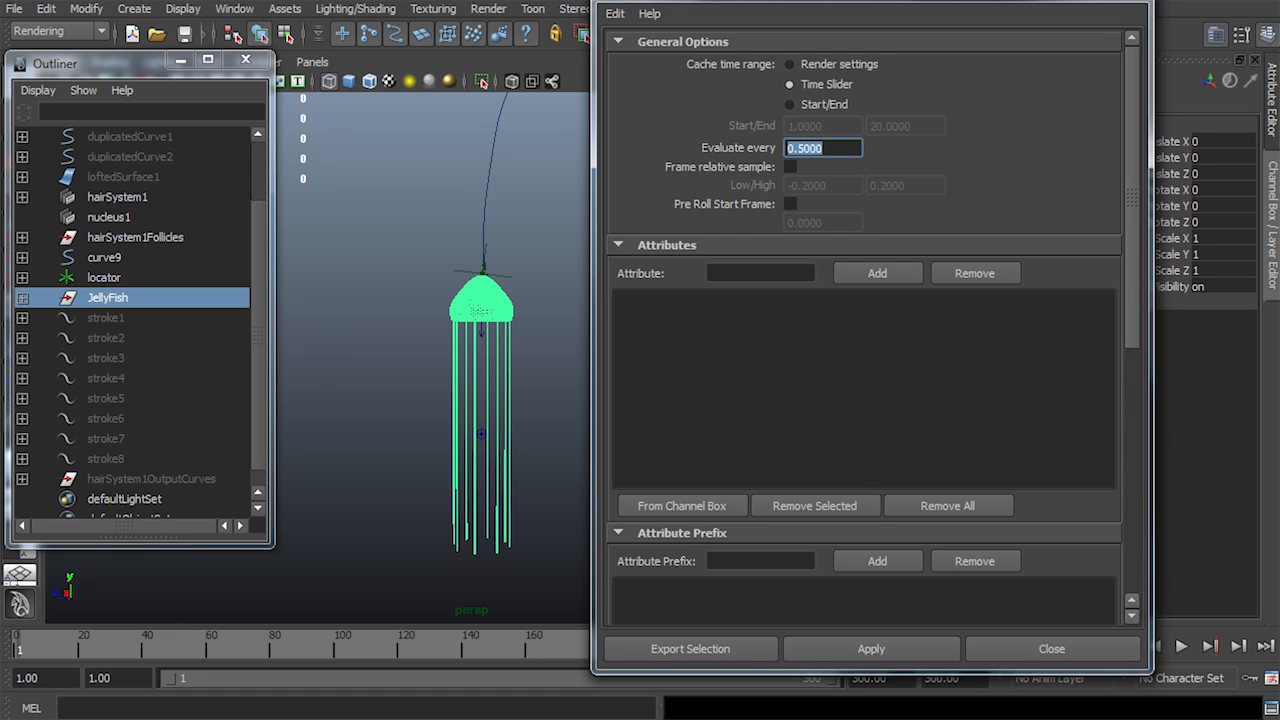
pyautogui.scroll(-5, 864, 330)
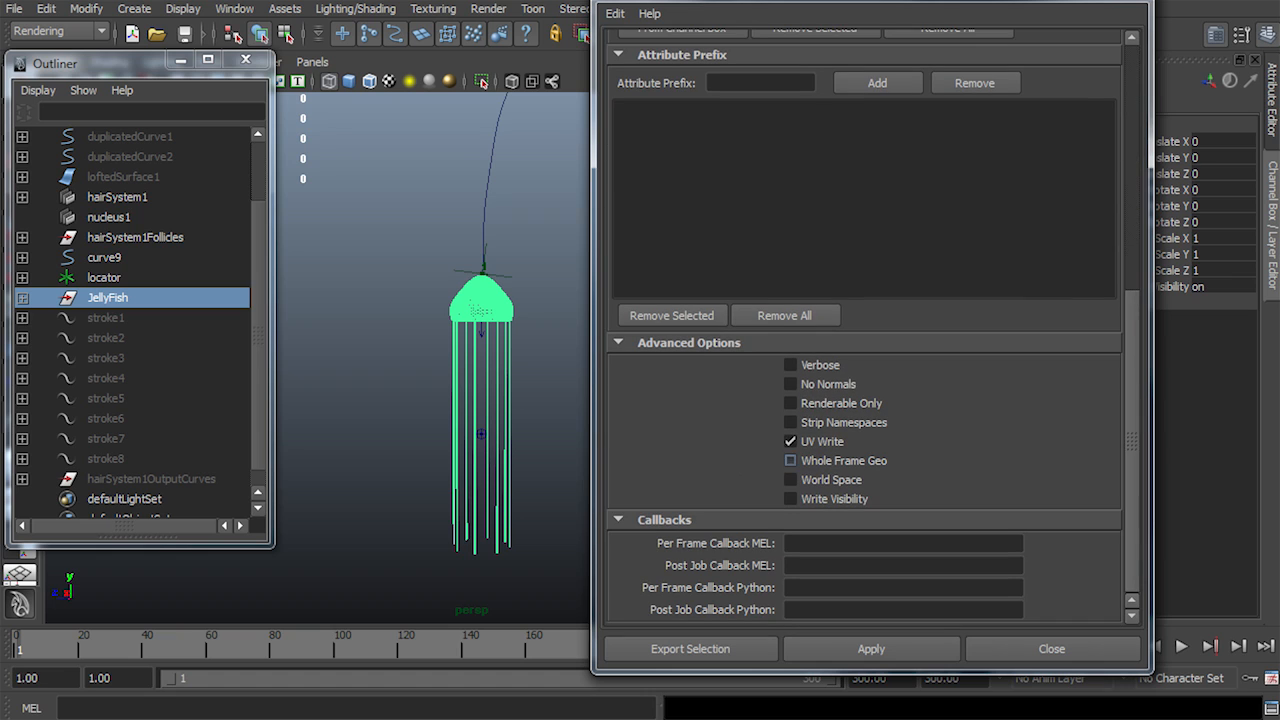
pyautogui.click(790, 441)
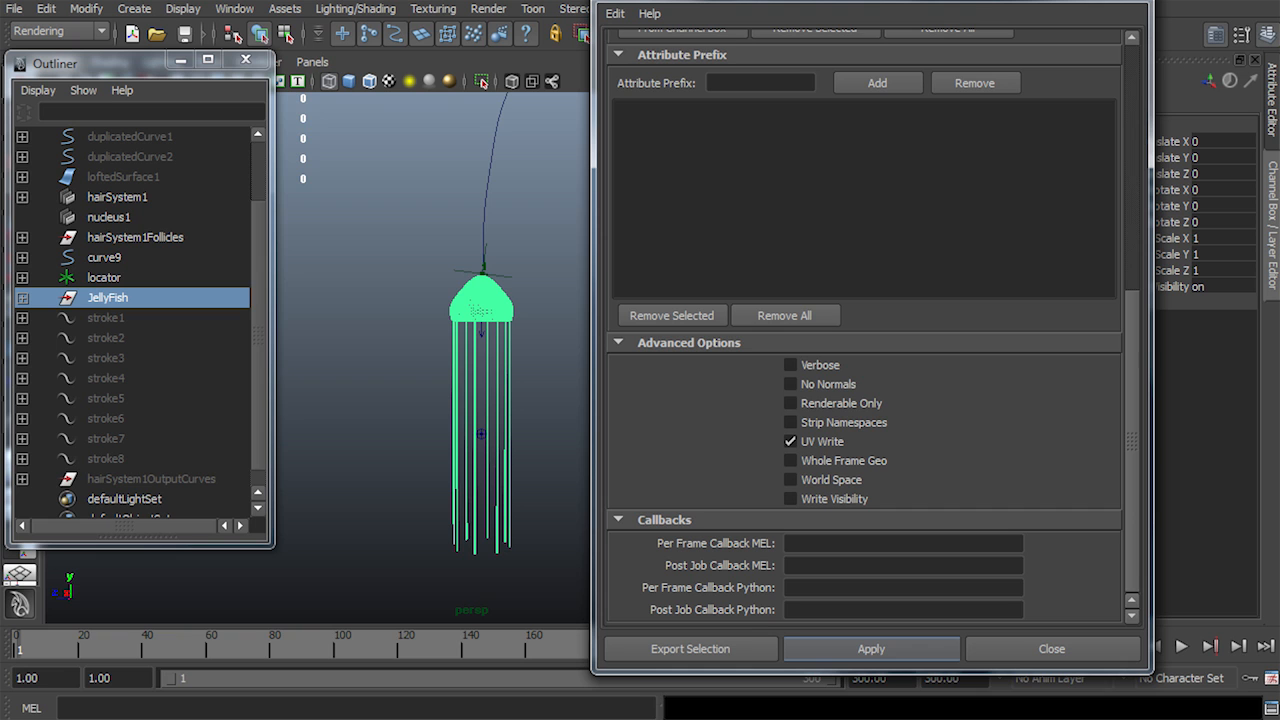
# Export the JellyFish group as the Alembic file cahceJelly_v002 in the cache\alembic folder and close the export options
pyautogui.click(871, 648)
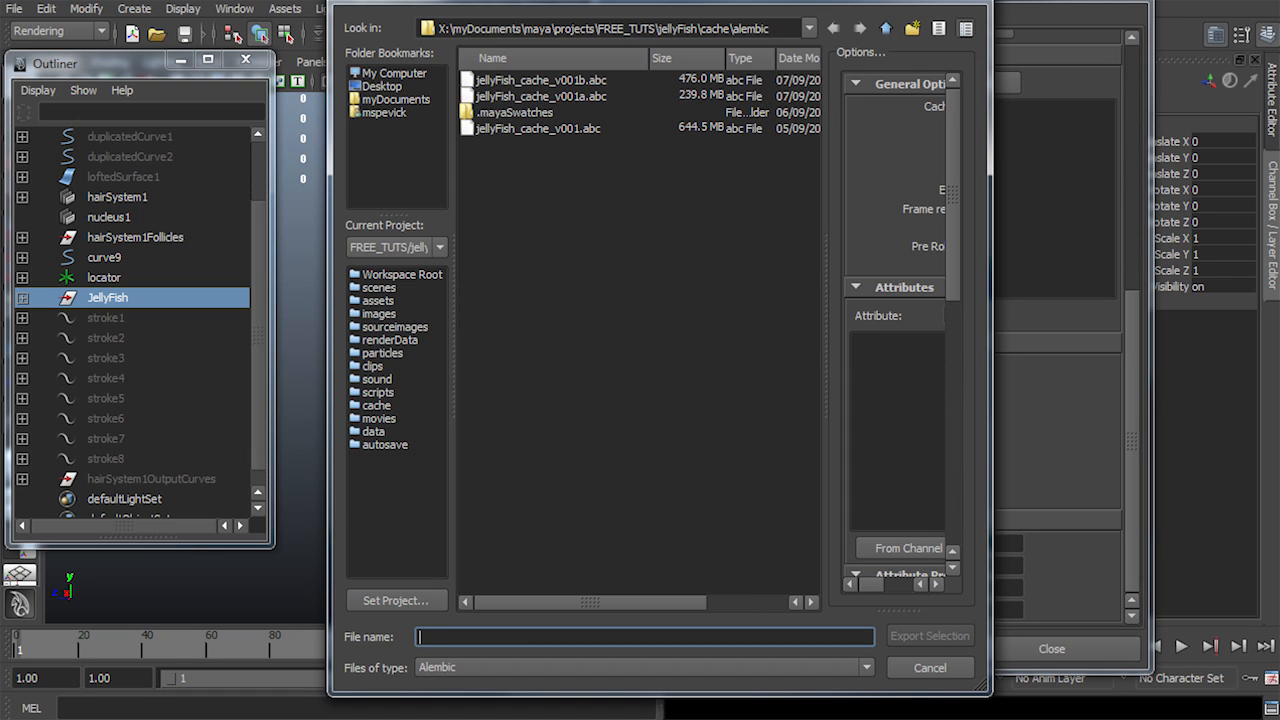
pyautogui.write('a')
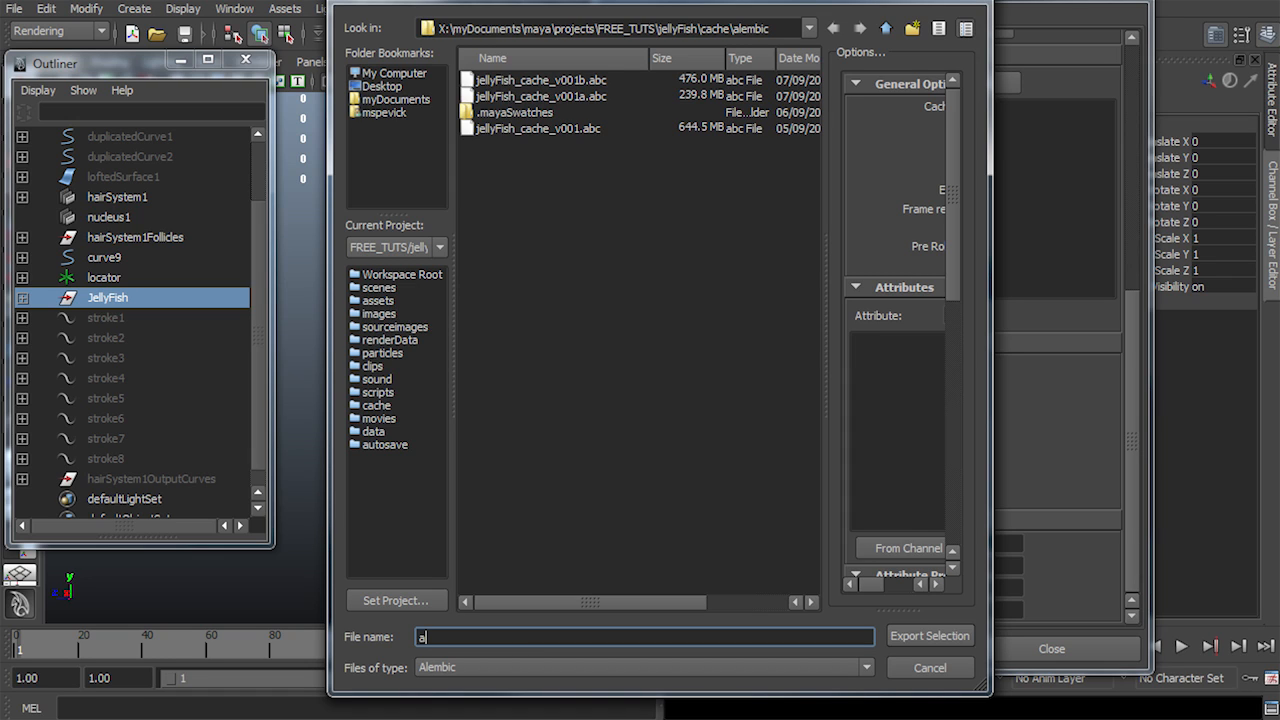
pyautogui.press('BackSpace')
pyautogui.write('cahceJelly_v002')
pyautogui.press('Return')
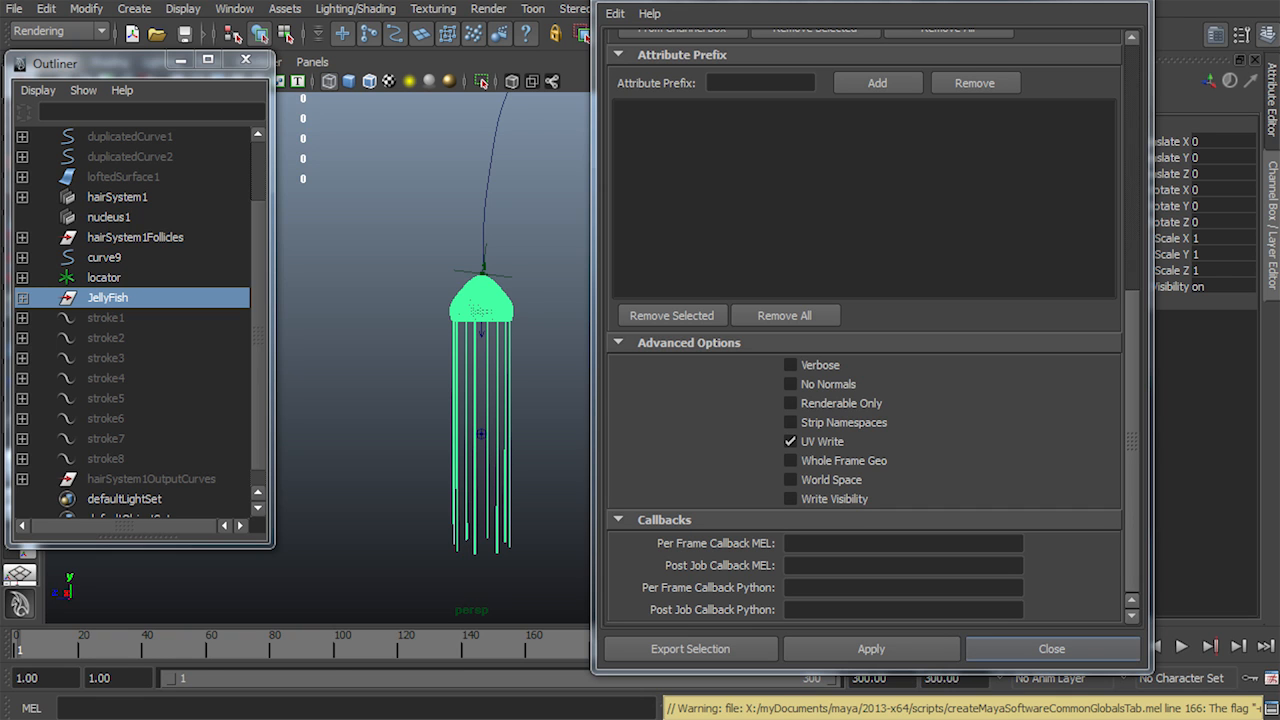
pyautogui.click(1051, 648)
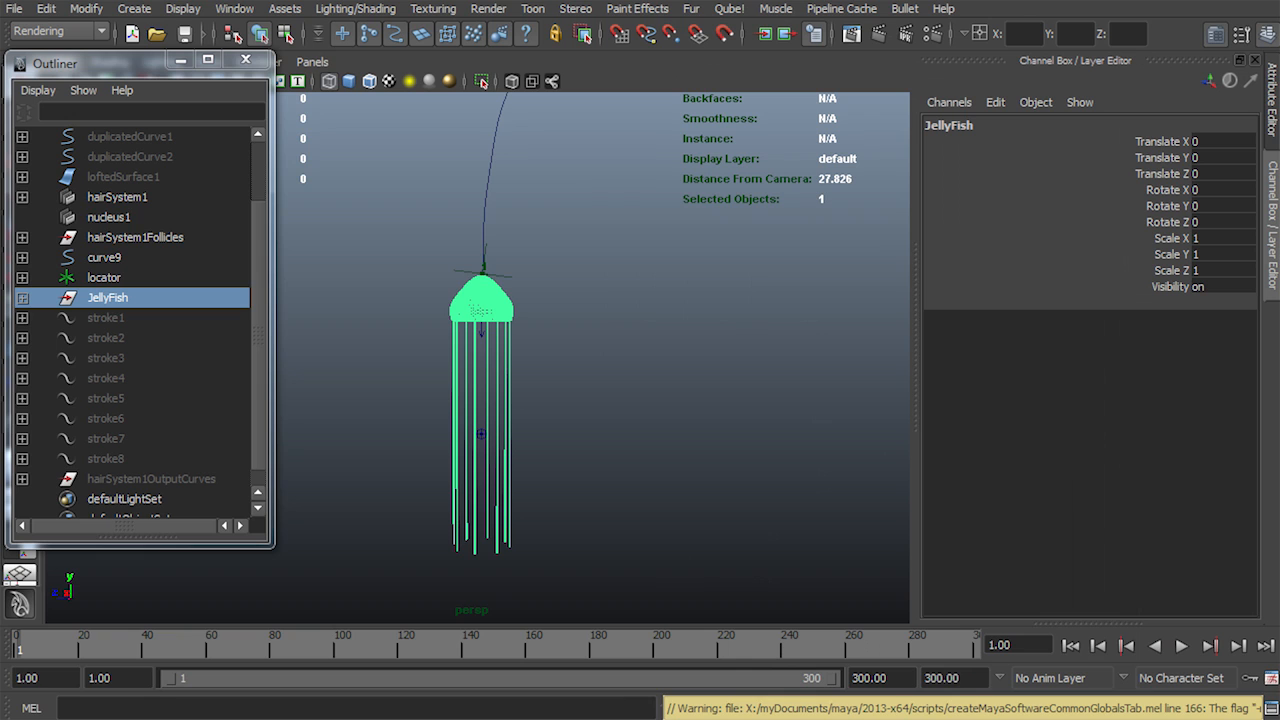
pyautogui.keyDown('alt'); pyautogui.moveTo(600, 370); pyautogui.dragTo(535, 375, button='right'); pyautogui.keyUp('alt')
pyautogui.keyDown('alt'); pyautogui.moveTo(535, 375); pyautogui.dragTo(447, 449, button='middle'); pyautogui.keyUp('alt')
pyautogui.keyDown('alt'); pyautogui.moveTo(447, 449); pyautogui.dragTo(380, 449, button='right'); pyautogui.keyUp('alt')
pyautogui.keyDown('alt'); pyautogui.moveTo(380, 449); pyautogui.dragTo(458, 446); pyautogui.keyUp('alt')
pyautogui.keyDown('alt'); pyautogui.moveTo(458, 446); pyautogui.dragTo(425, 446, button='right'); pyautogui.keyUp('alt')
pyautogui.keyDown('alt'); pyautogui.moveTo(425, 446); pyautogui.dragTo(437, 446); pyautogui.keyUp('alt')
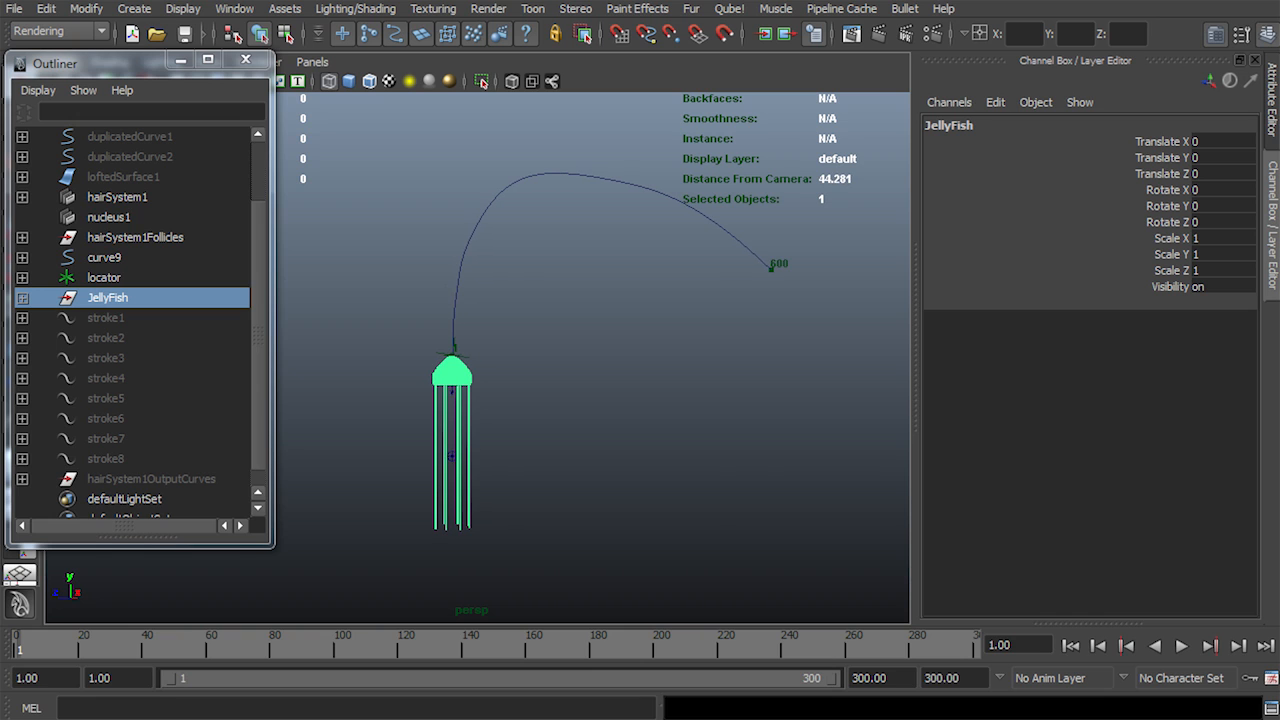
# Create a new empty scene, save it as jellyFishRender_v001, and shrink the Outliner clear of the viewport toolbar
pyautogui.click(14, 8)
pyautogui.click(52, 37)
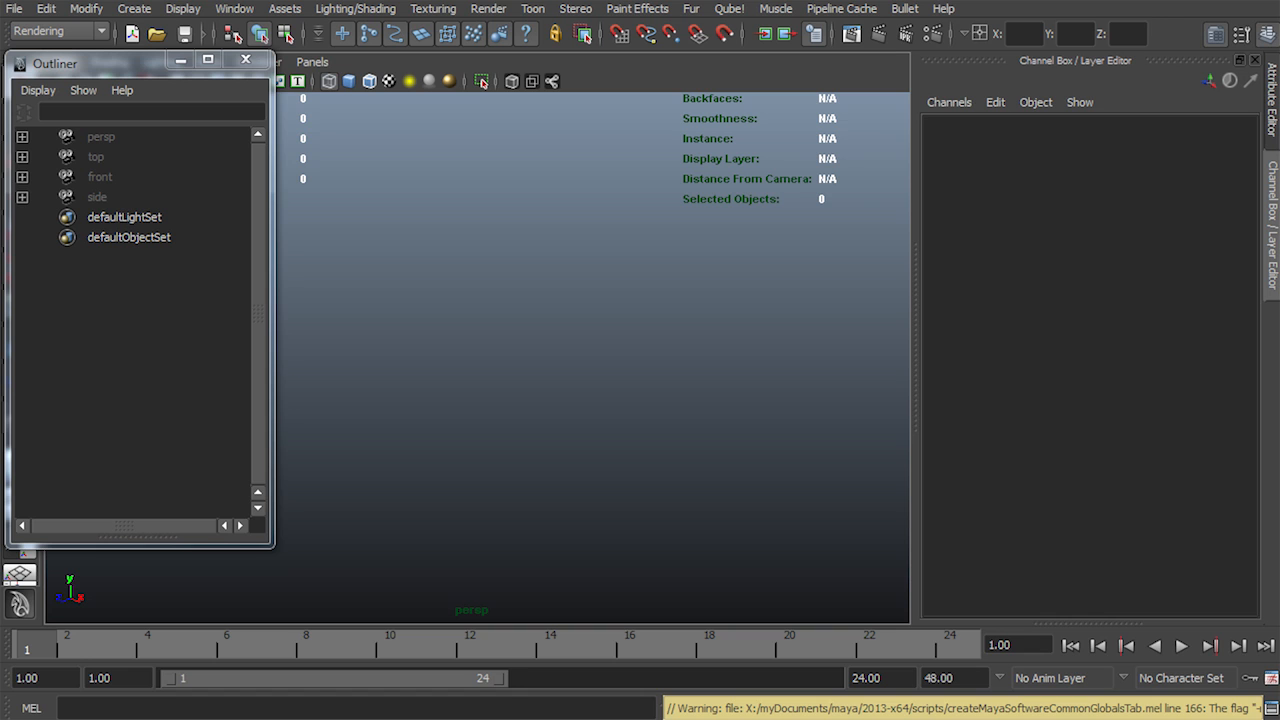
pyautogui.moveTo(272, 546); pyautogui.dragTo(259, 381)
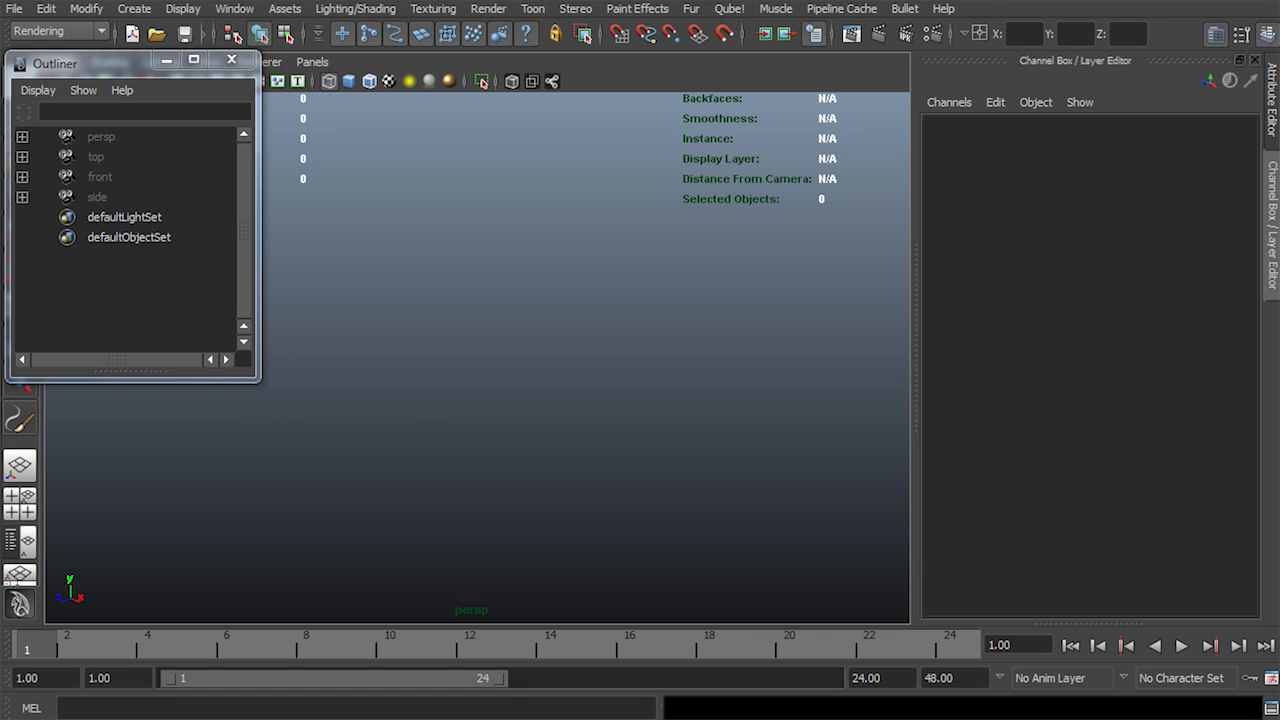
pyautogui.hotkey('ctrl', 'shift', 's')
pyautogui.write('jellyFishRender_v001')
pyautogui.press('Return')
pyautogui.moveTo(100, 63)
pyautogui.mouseDown()
pyautogui.moveTo(114, 93)
pyautogui.moveTo(97, 112)
pyautogui.mouseUp()
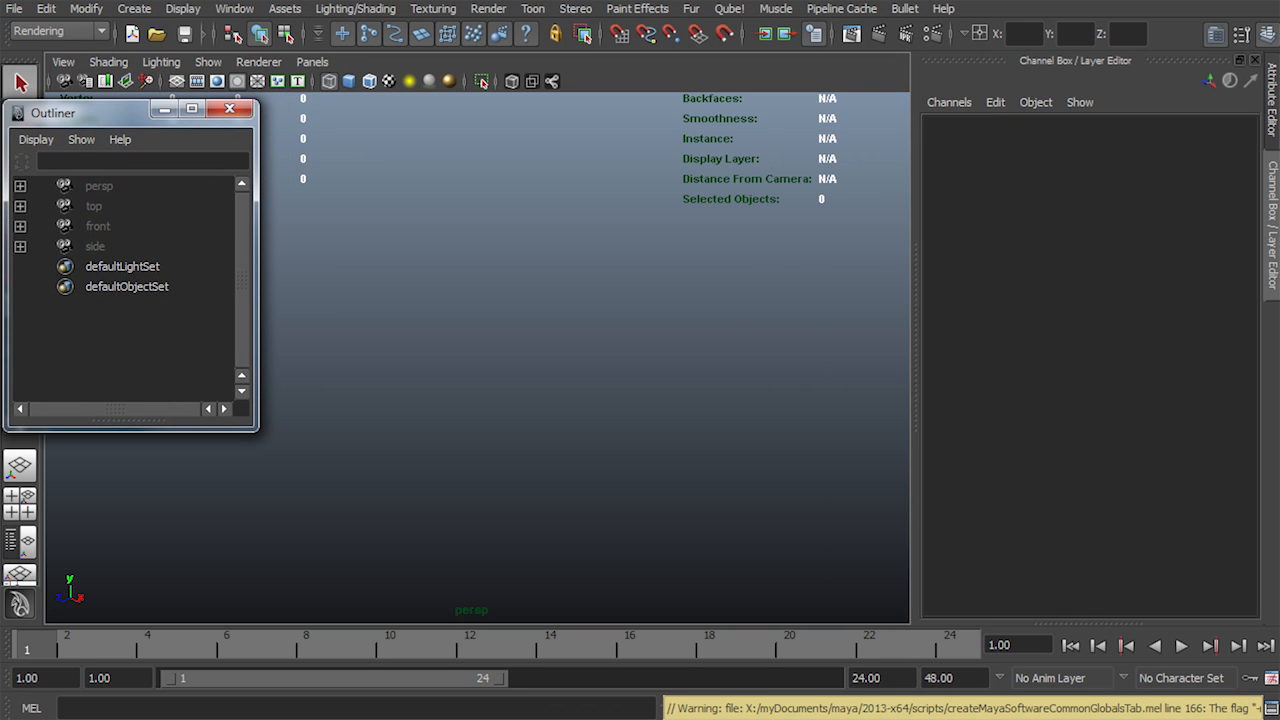
# Open the Alembic import options and set the playback end frame to 300
pyautogui.click(841, 8)
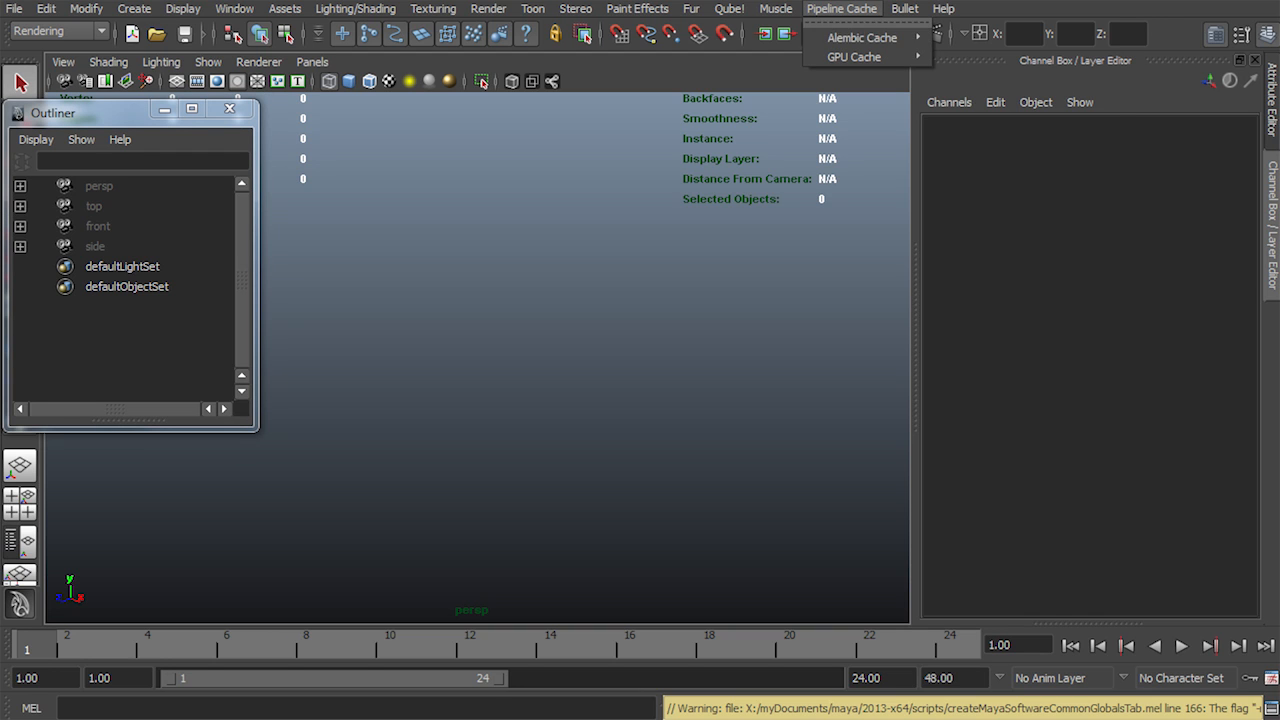
pyautogui.moveTo(862, 37)
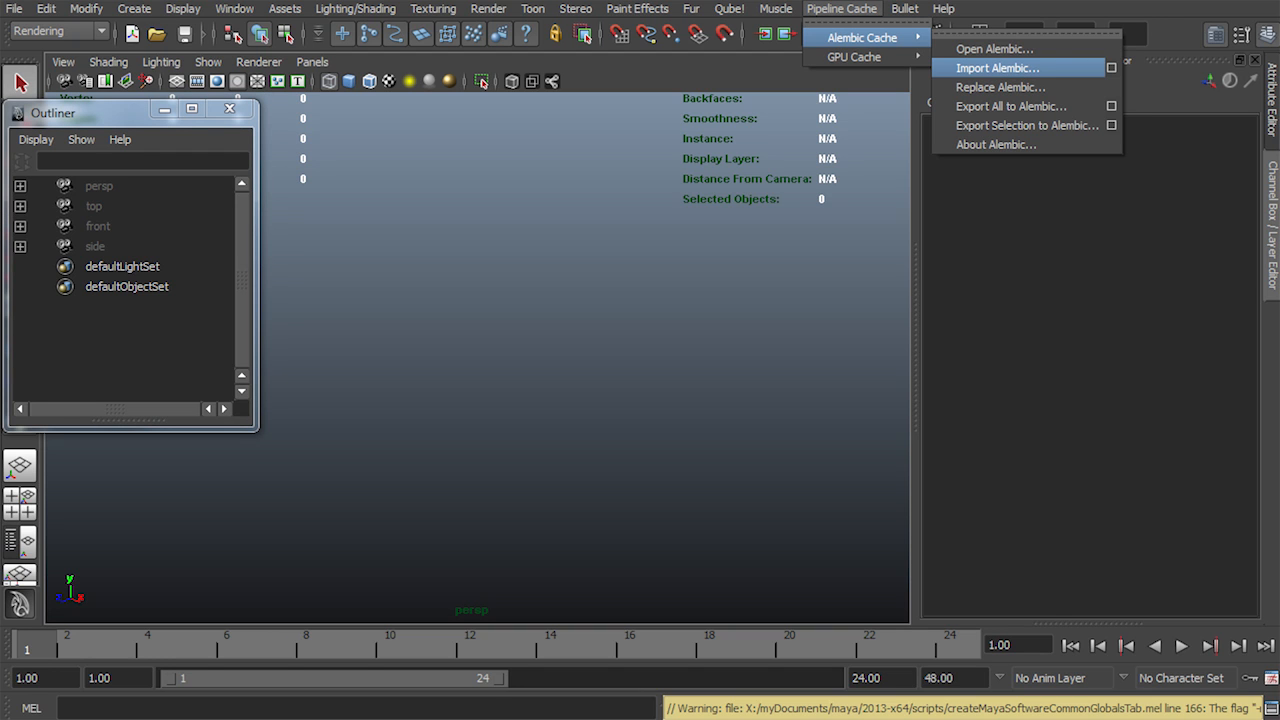
pyautogui.click(1111, 67)
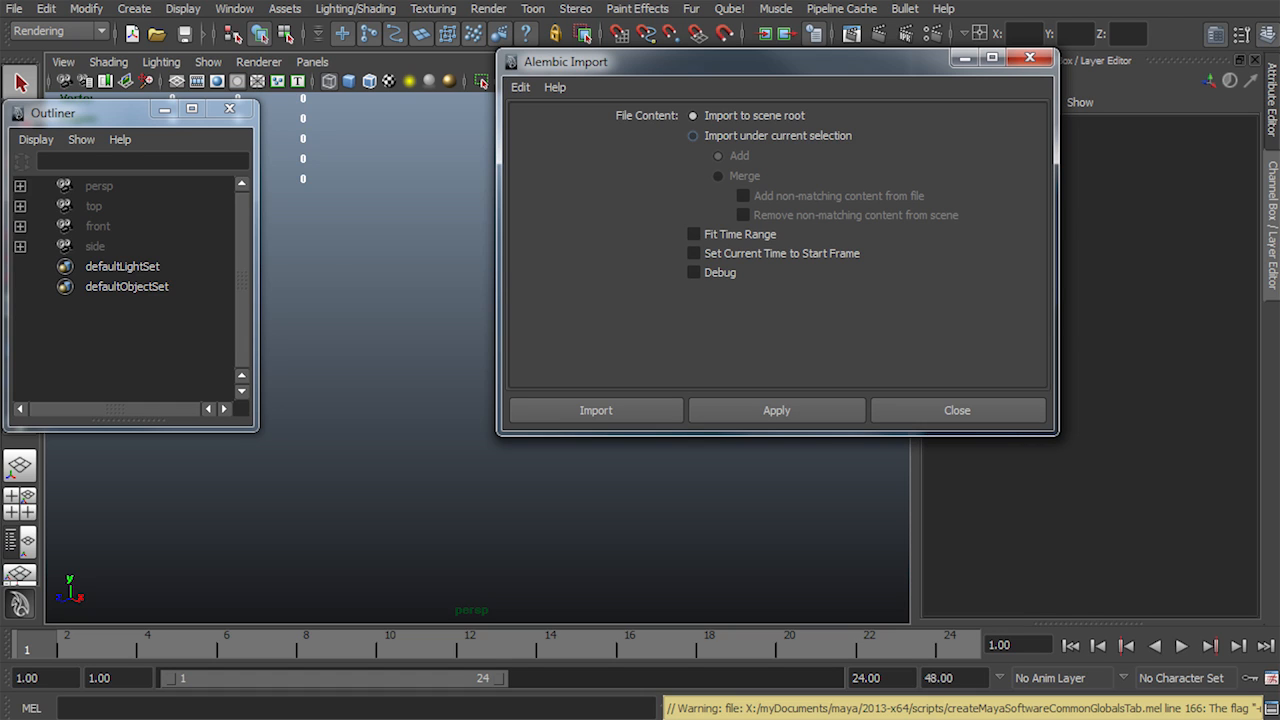
pyautogui.doubleClick(868, 678)
pyautogui.write('300')
pyautogui.press('Return')
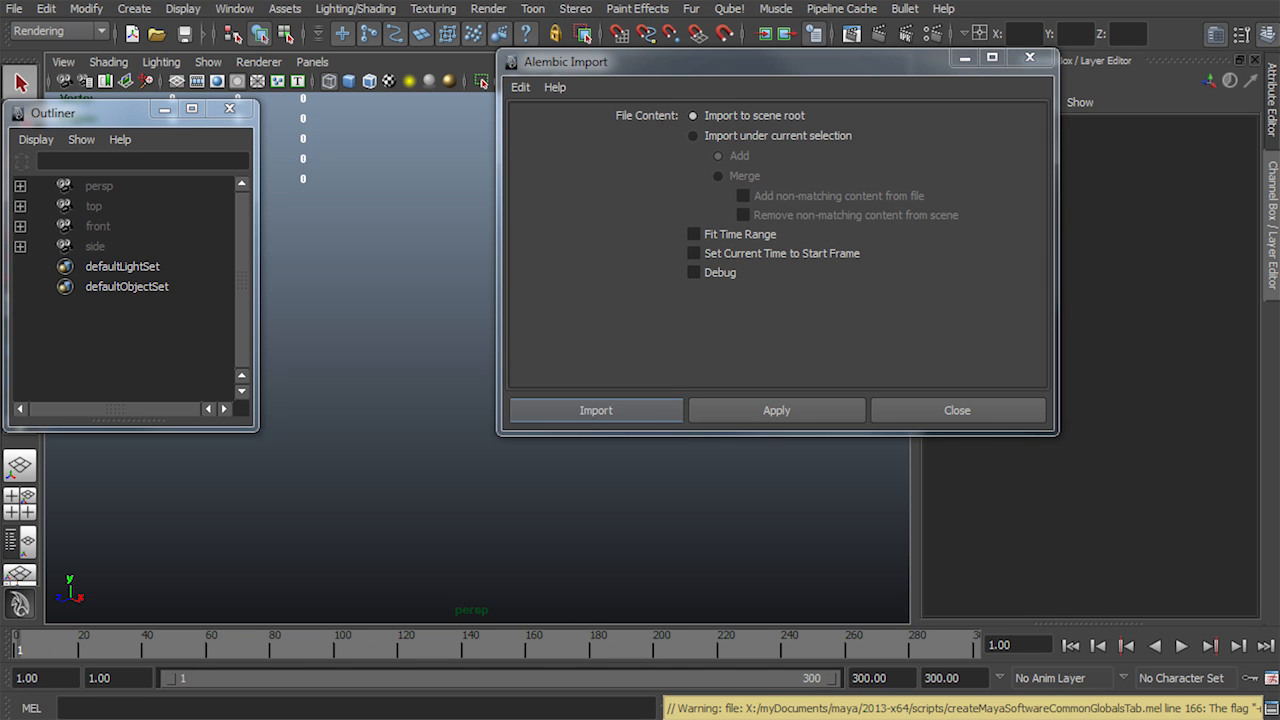
# Import the Alembic cache cahceJelly_v002.abc to the scene root
pyautogui.click(596, 410)
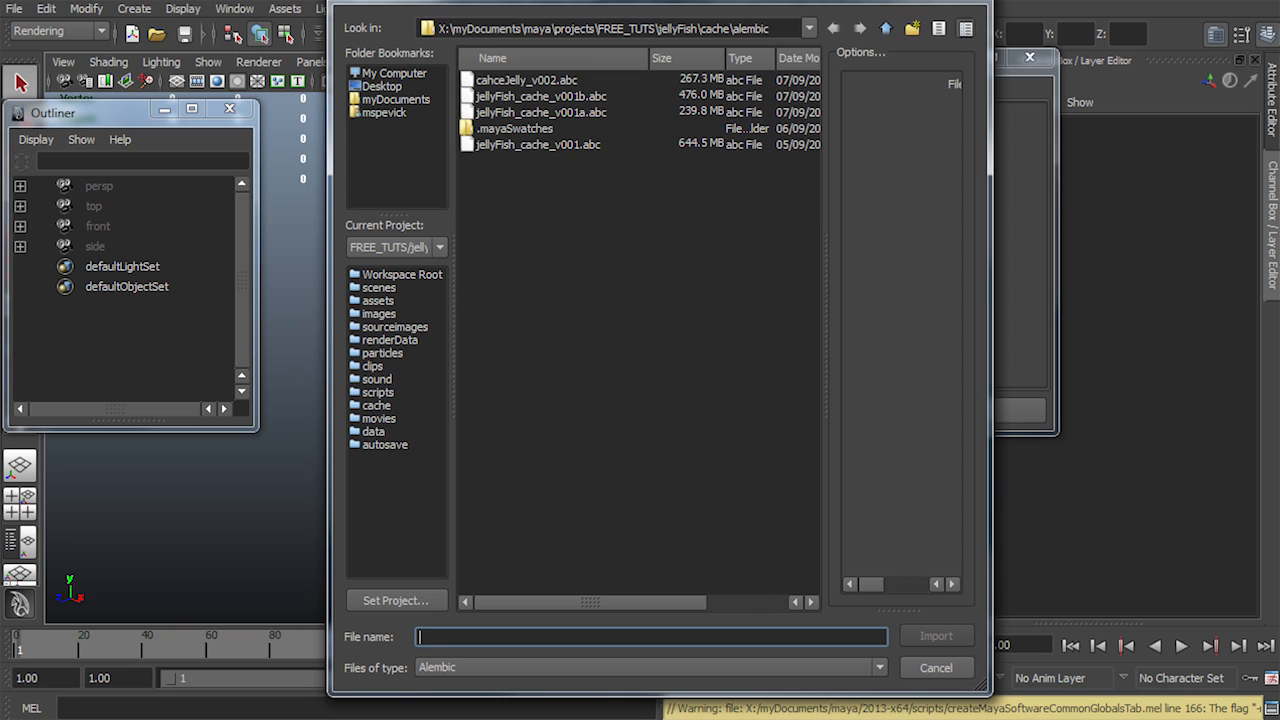
pyautogui.click(527, 80)
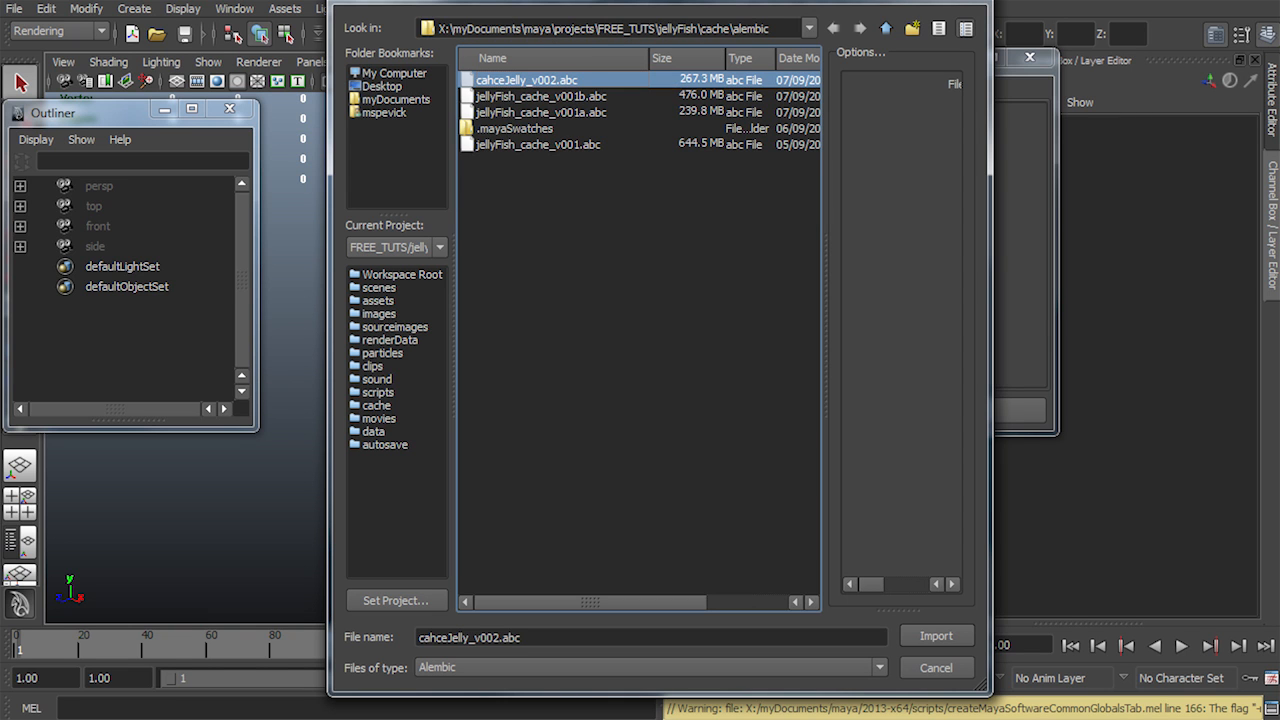
pyautogui.click(936, 636)
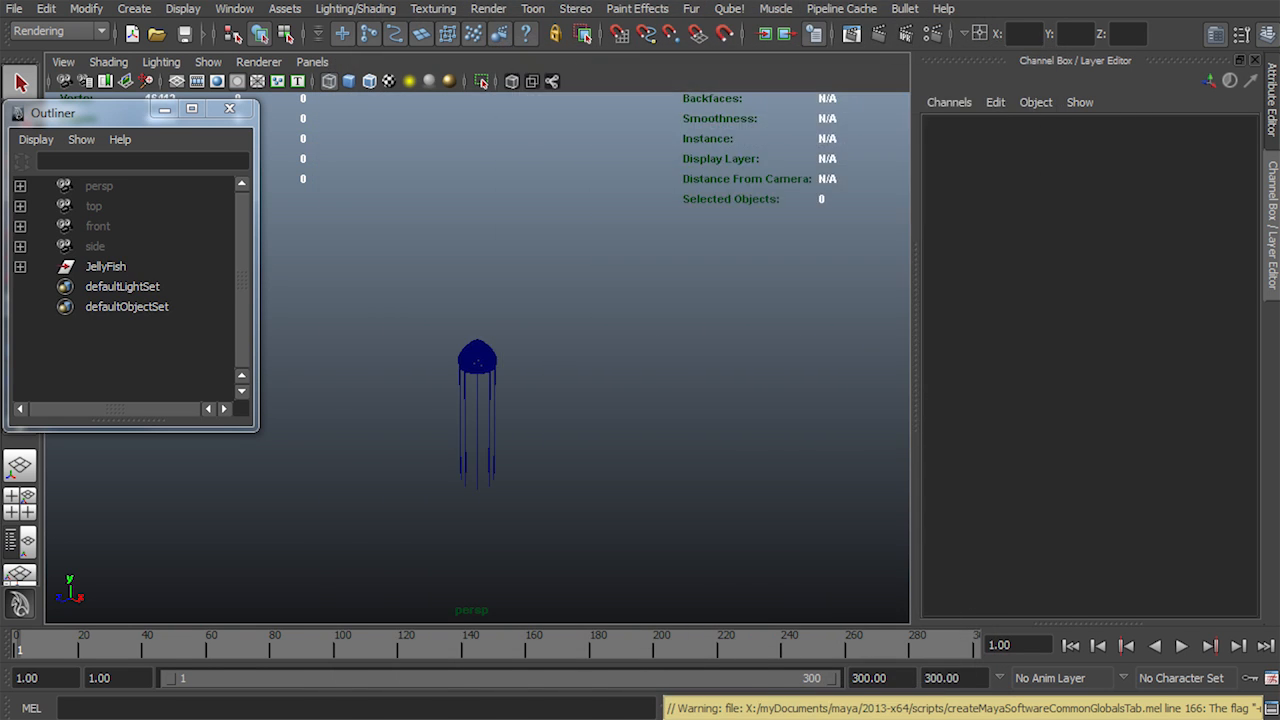
# Enlarge the Outliner and inspect the imported JellyFish group's hierarchy, including nurbsToPoly1 and the chromeTube mesh groups
pyautogui.click(106, 267)
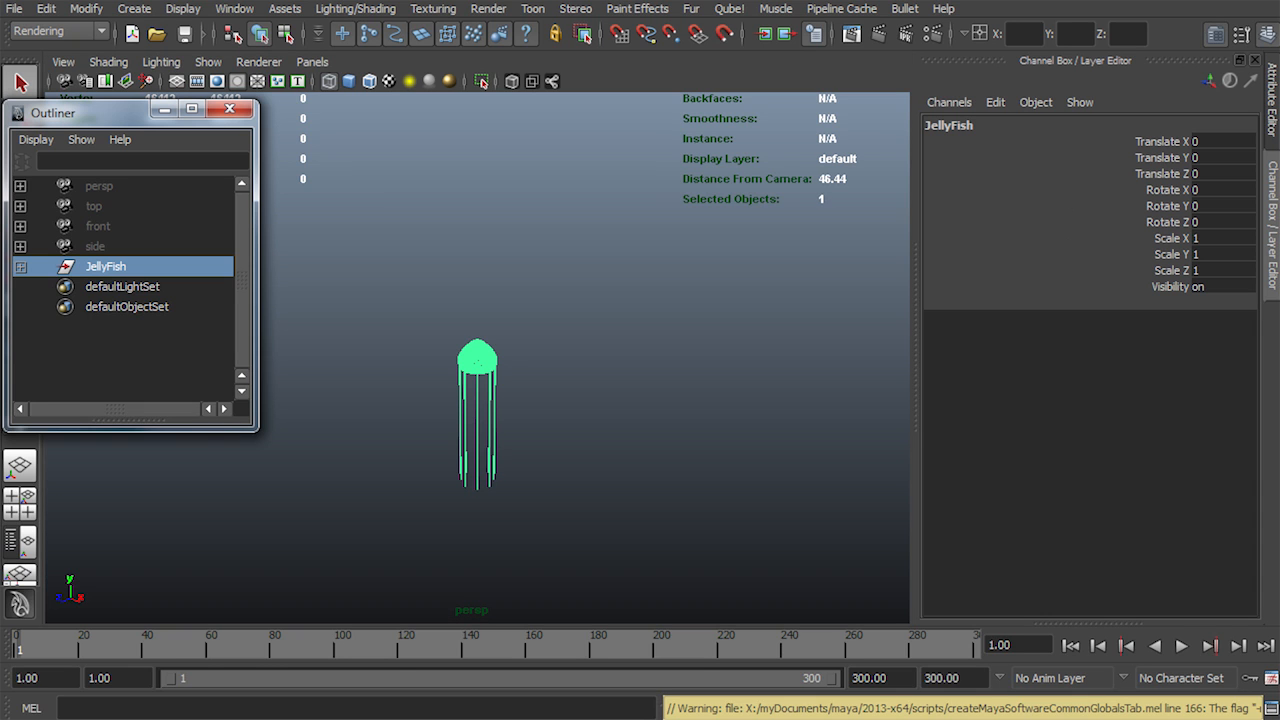
pyautogui.click(21, 267)
pyautogui.moveTo(257, 430); pyautogui.dragTo(266, 593)
pyautogui.click(138, 287)
pyautogui.click(164, 307)
pyautogui.click(164, 347)
pyautogui.click(21, 307)
pyautogui.click(138, 287)
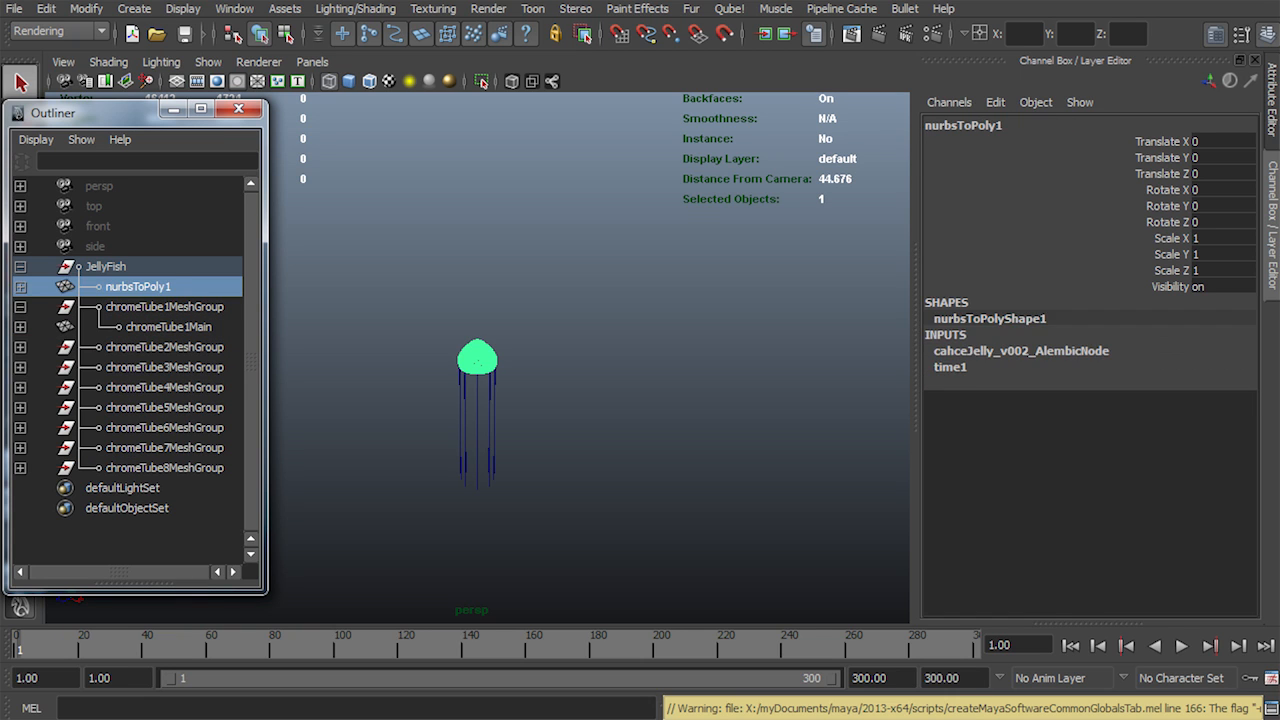
# Play back the imported JellyFish animation, viewing it close up, and return to the first frame
pyautogui.click(106, 267)
pyautogui.click(1182, 646)
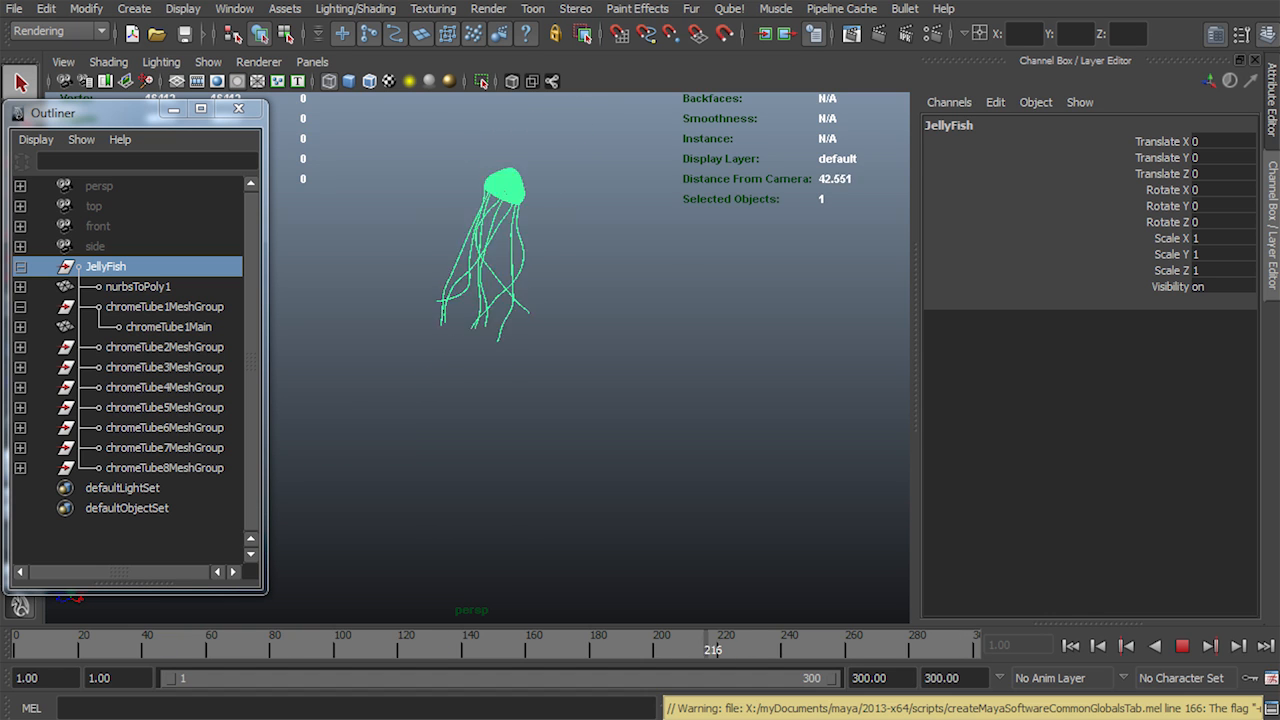
pyautogui.press('Escape')
pyautogui.click(620, 340)
pyautogui.scroll(3, 560, 330)
pyautogui.keyDown('alt'); pyautogui.moveTo(560, 300); pyautogui.dragTo(554, 440, button='middle'); pyautogui.keyUp('alt')
pyautogui.scroll(5, 554, 440)
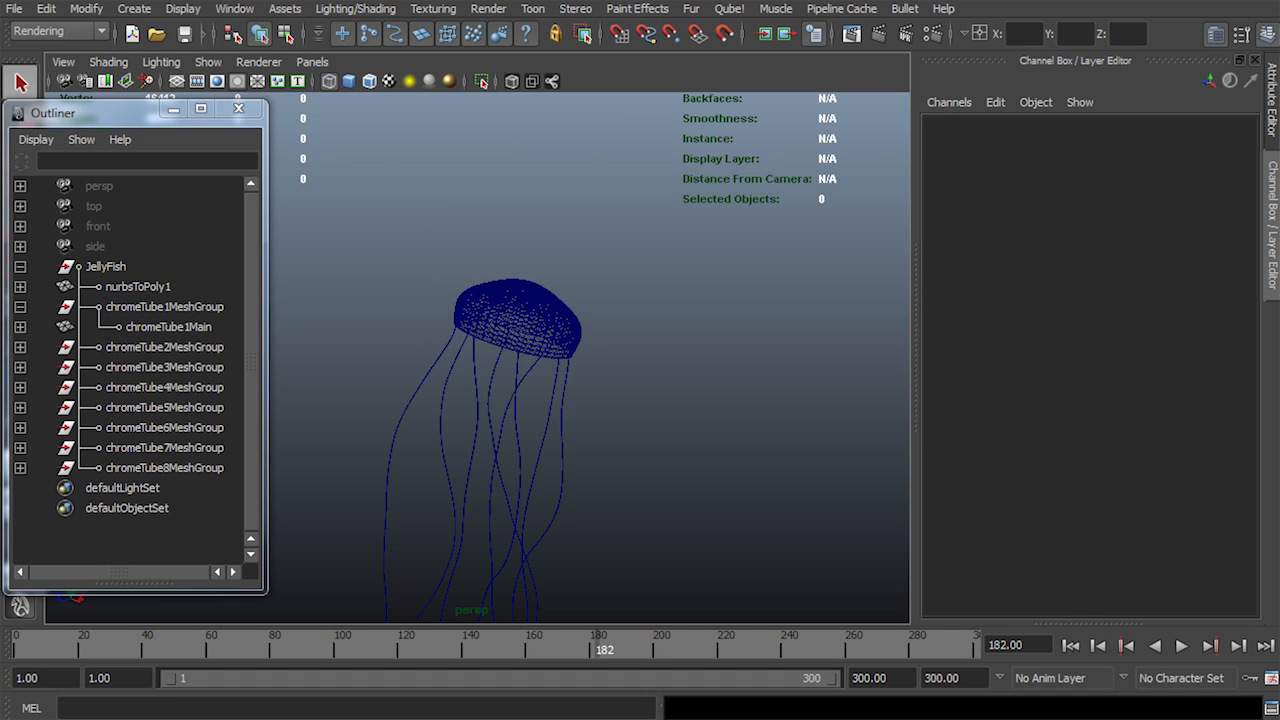
pyautogui.click(1182, 646)
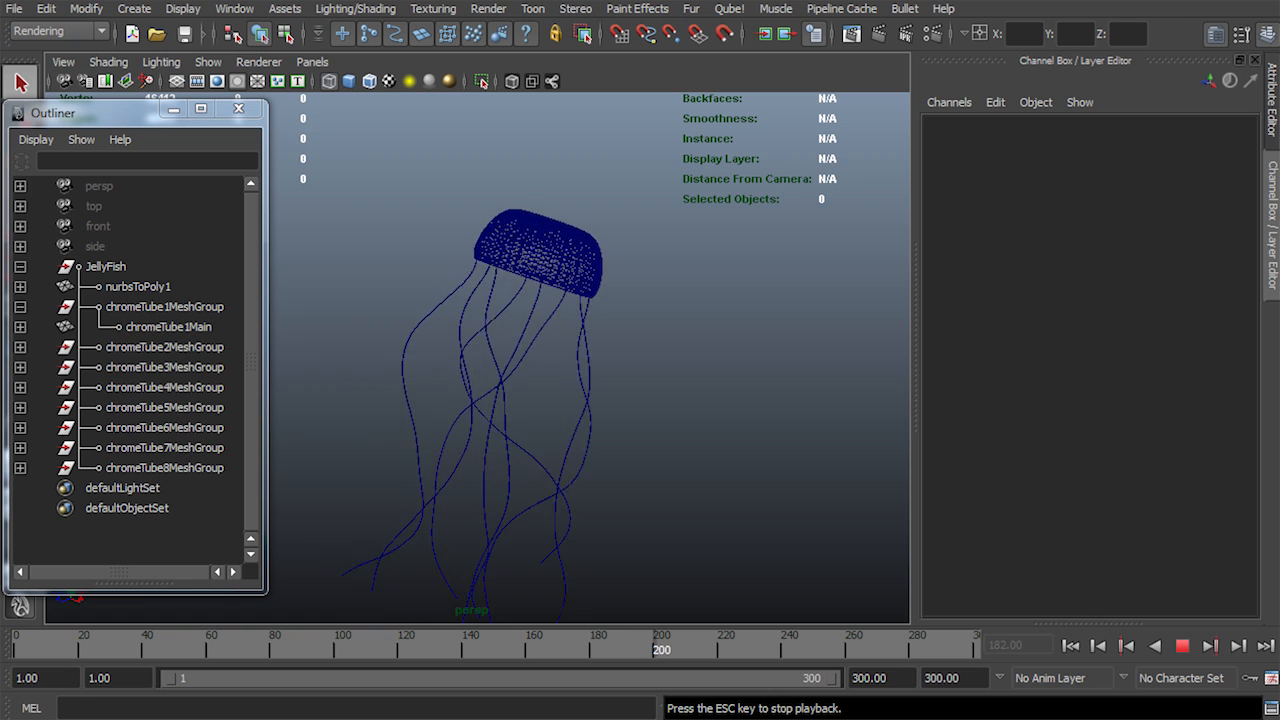
pyautogui.click(1182, 646)
pyautogui.click(1070, 646)
# Collapse the JellyFish hierarchy in the Outliner and frame the whole jellyfish in the perspective view with nothing selected
pyautogui.keyDown('alt'); pyautogui.moveTo(560, 520); pyautogui.dragTo(626, 300, button='middle'); pyautogui.keyUp('alt')
pyautogui.keyDown('alt'); pyautogui.moveTo(600, 400); pyautogui.dragTo(606, 360); pyautogui.keyUp('alt')
pyautogui.scroll(4, 606, 360)
pyautogui.keyDown('alt'); pyautogui.moveTo(606, 360); pyautogui.dragTo(544, 289, button='middle'); pyautogui.keyUp('alt')
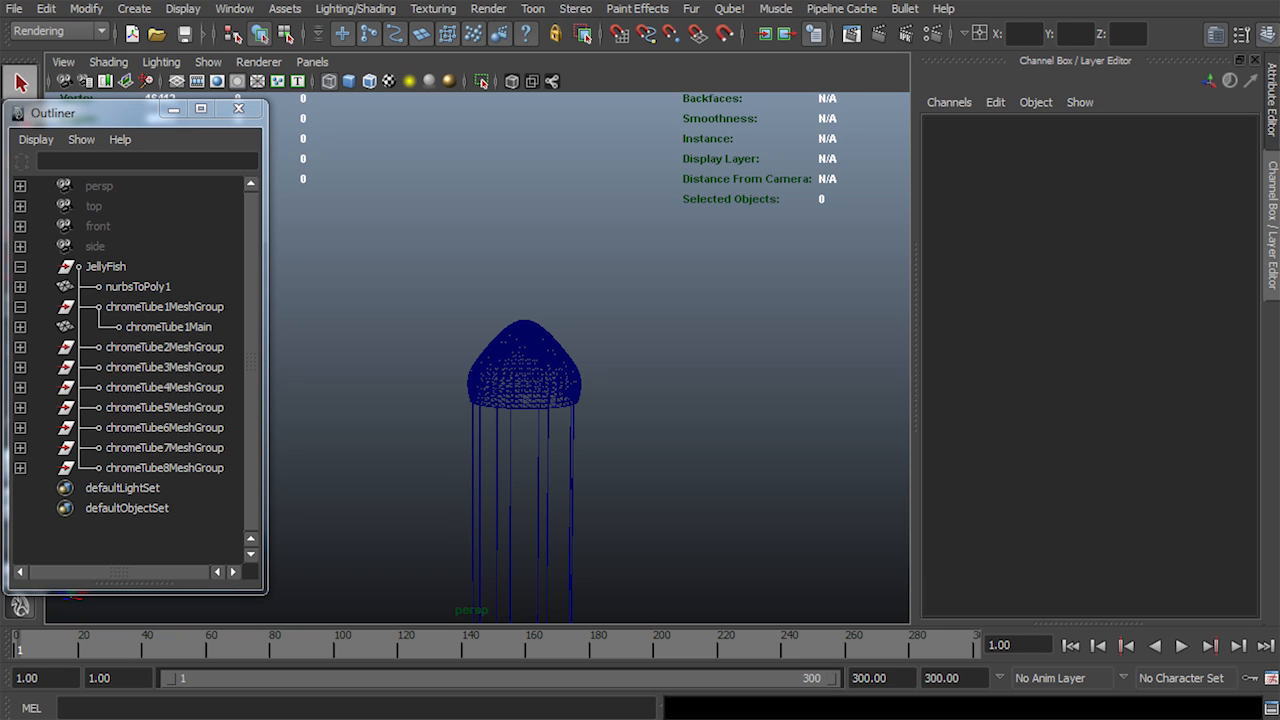
pyautogui.scroll(-2, 524, 470)
pyautogui.click(20, 267)
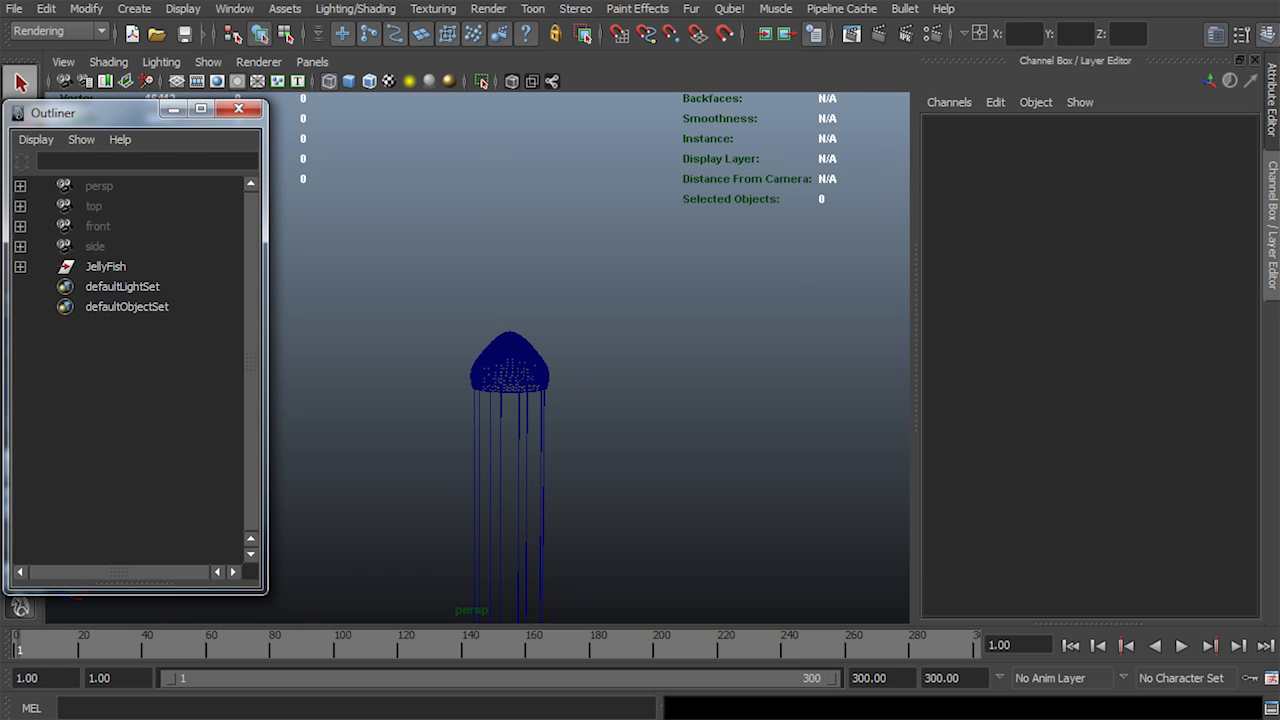
pyautogui.scroll(-4, 500, 400)
pyautogui.scroll(3, 477, 357)
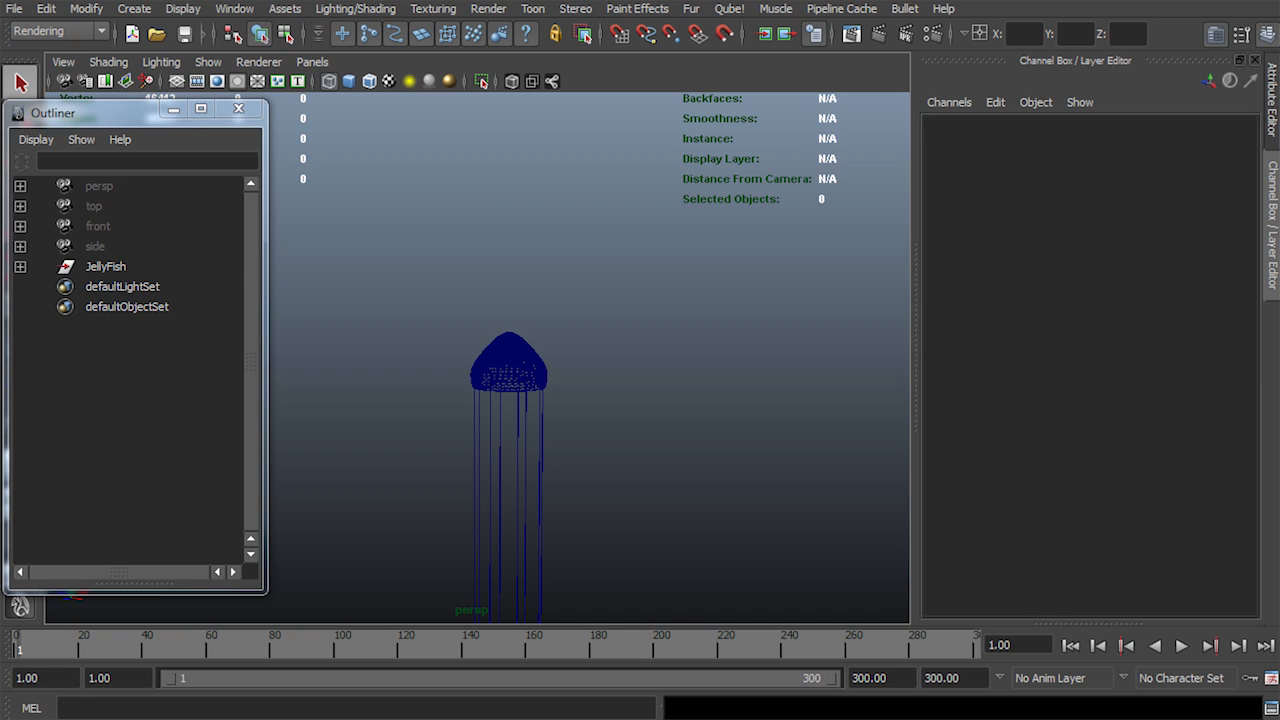
pyautogui.click(105, 266)
pyautogui.scroll(2, 520, 470)
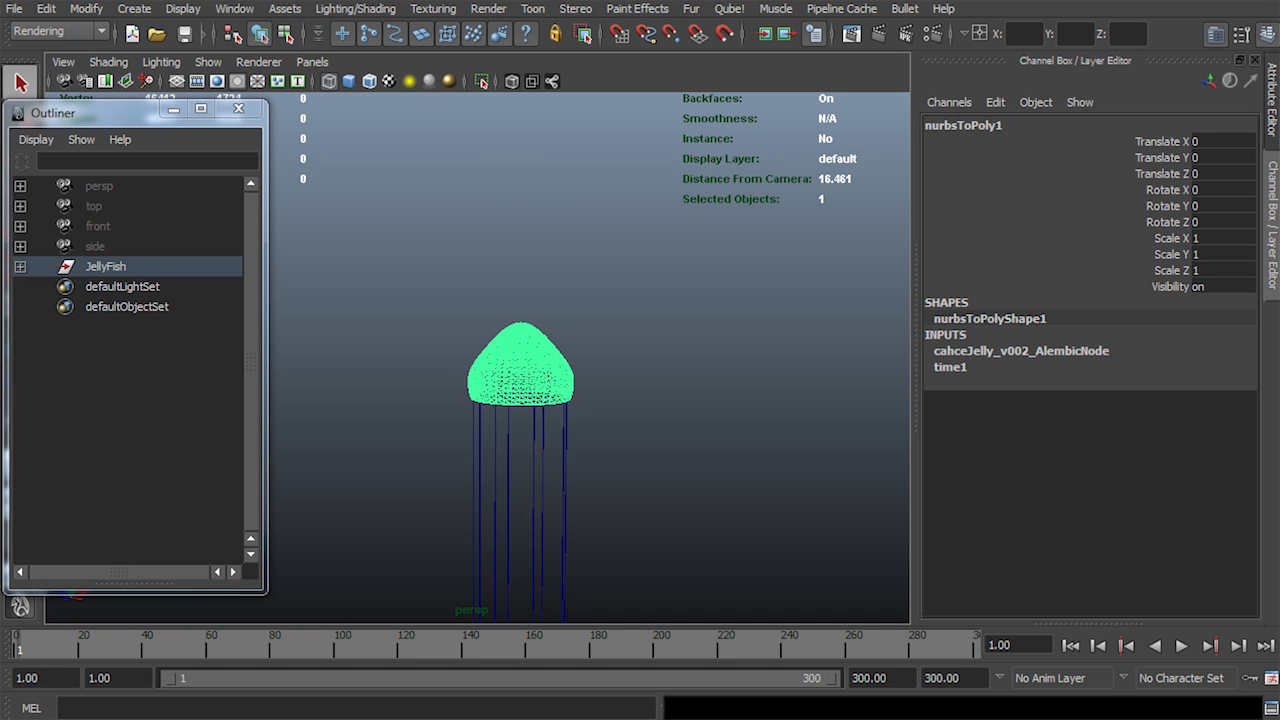
pyautogui.scroll(-3, 520, 450)
pyautogui.click(700, 300)
# Import the cahceJelly_v002.abc cache a second time as another copy of the jellyfish
pyautogui.click(841, 8)
pyautogui.moveTo(862, 37)
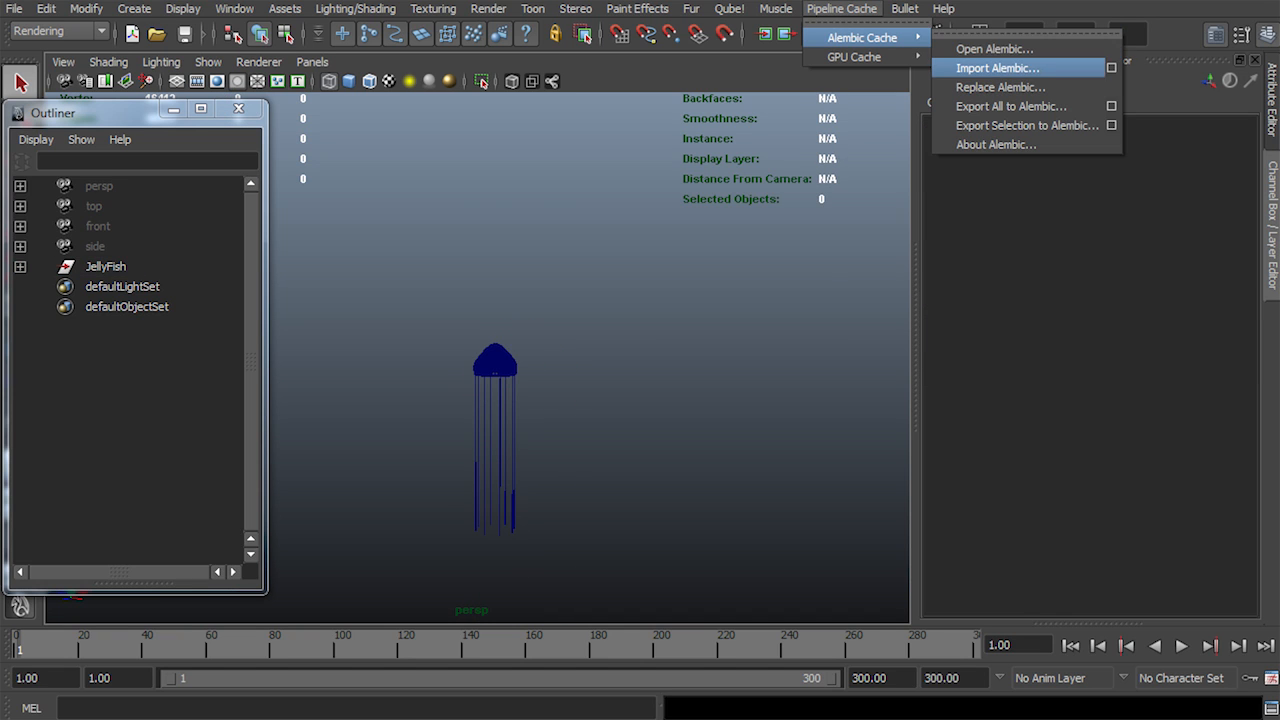
pyautogui.click(997, 68)
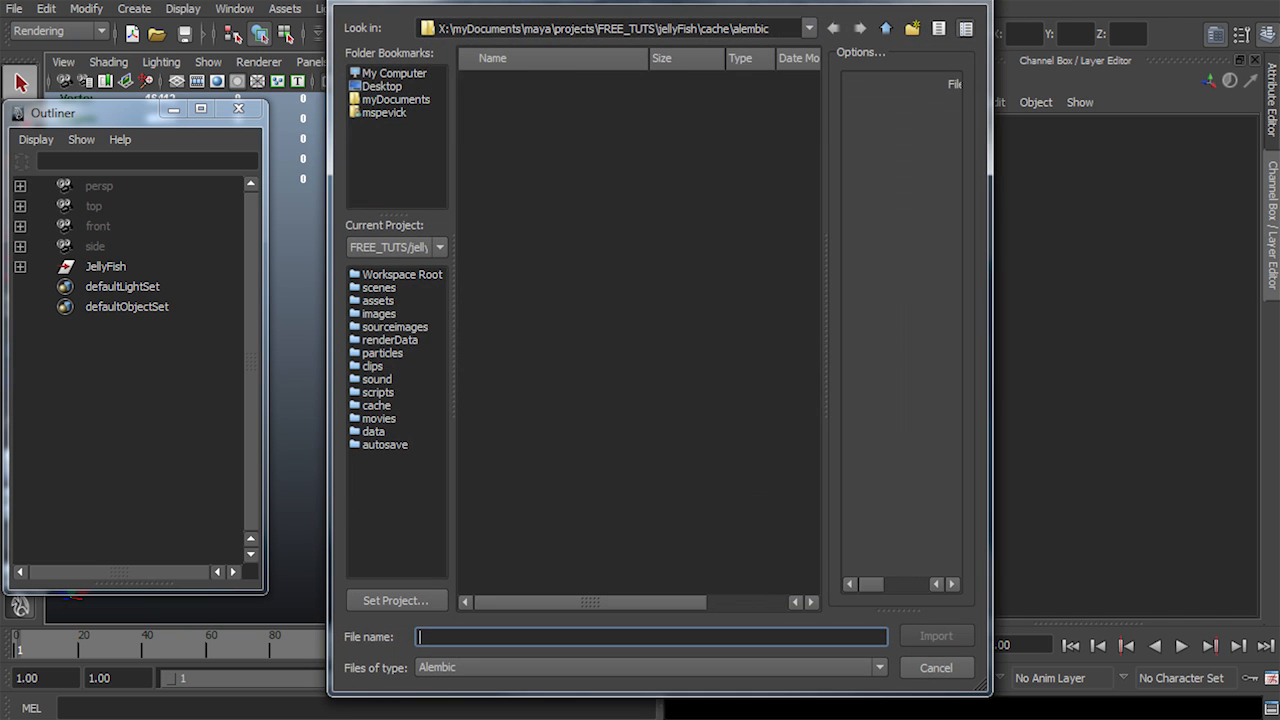
pyautogui.doubleClick(528, 83)
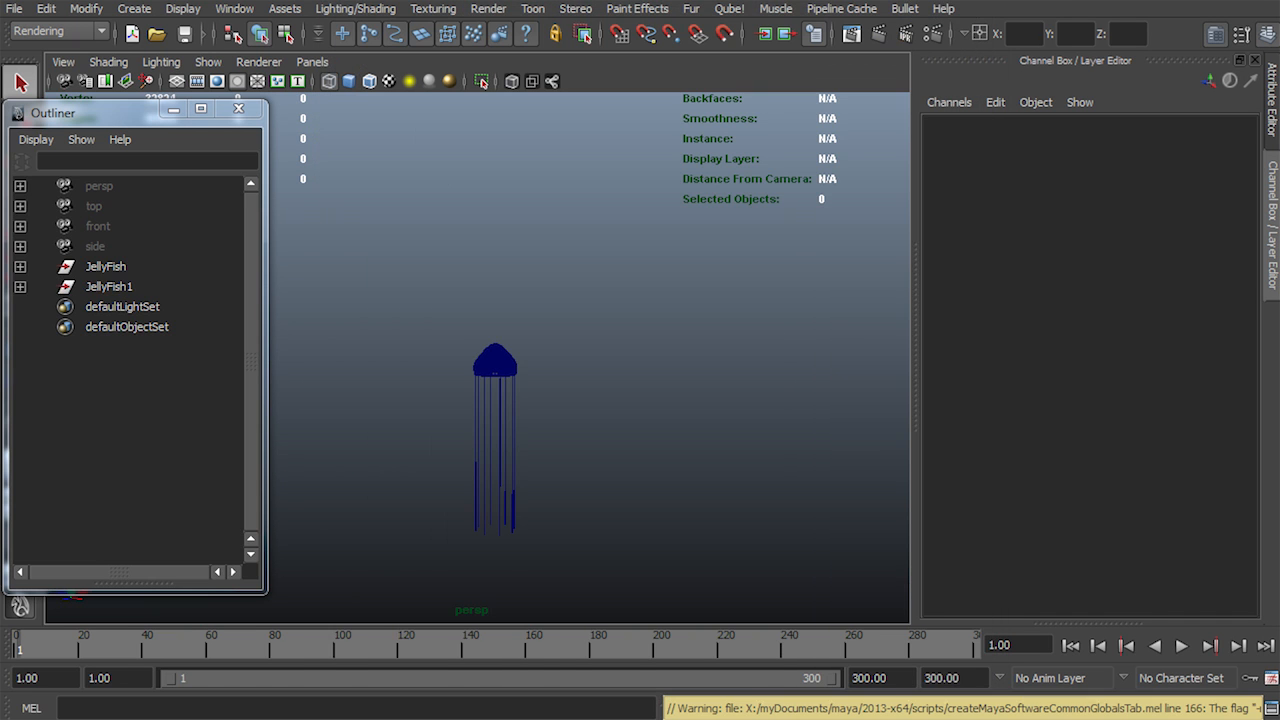
# Move the second imported jellyfish group, JellyFish1, about 8.1 units along the X axis
pyautogui.click(109, 287)
pyautogui.press('w')
pyautogui.moveTo(614, 373); pyautogui.dragTo(795, 383)
pyautogui.keyDown('alt'); pyautogui.moveTo(700, 420); pyautogui.dragTo(620, 420); pyautogui.keyUp('alt')
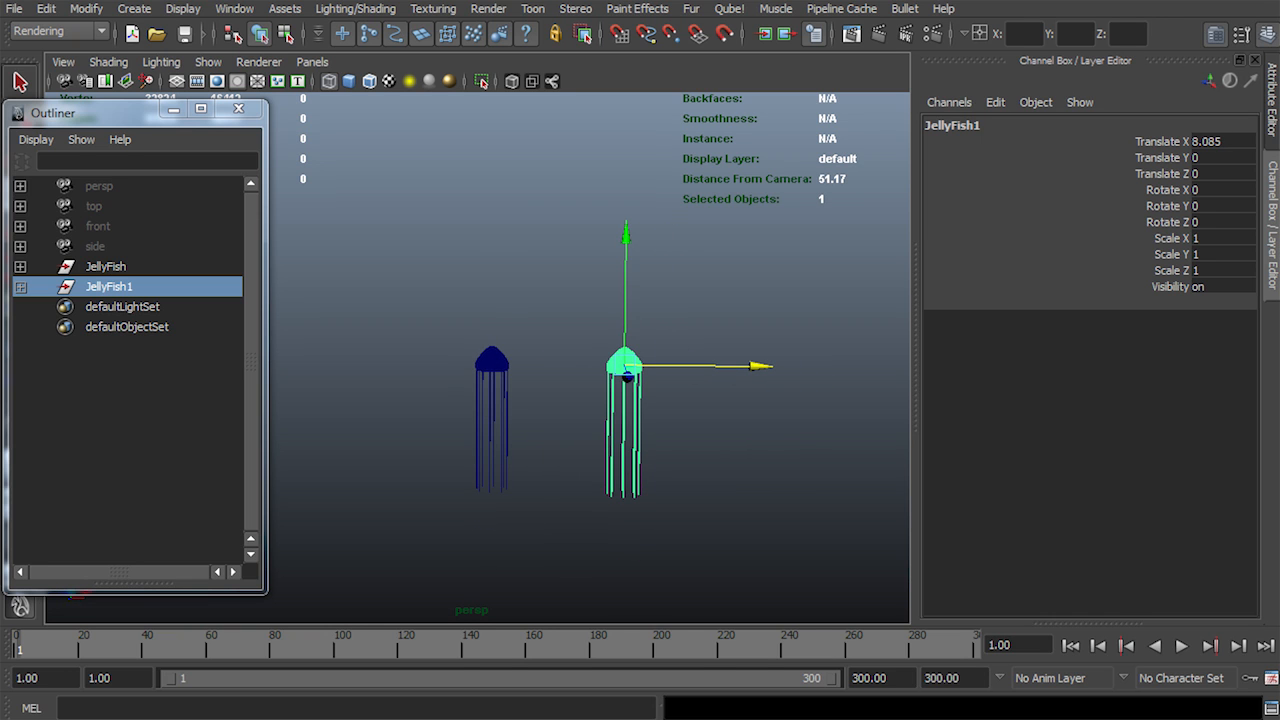
# Play the animation of both jellyfish side by side through to the end of the range
pyautogui.hotkey('alt', 'v')
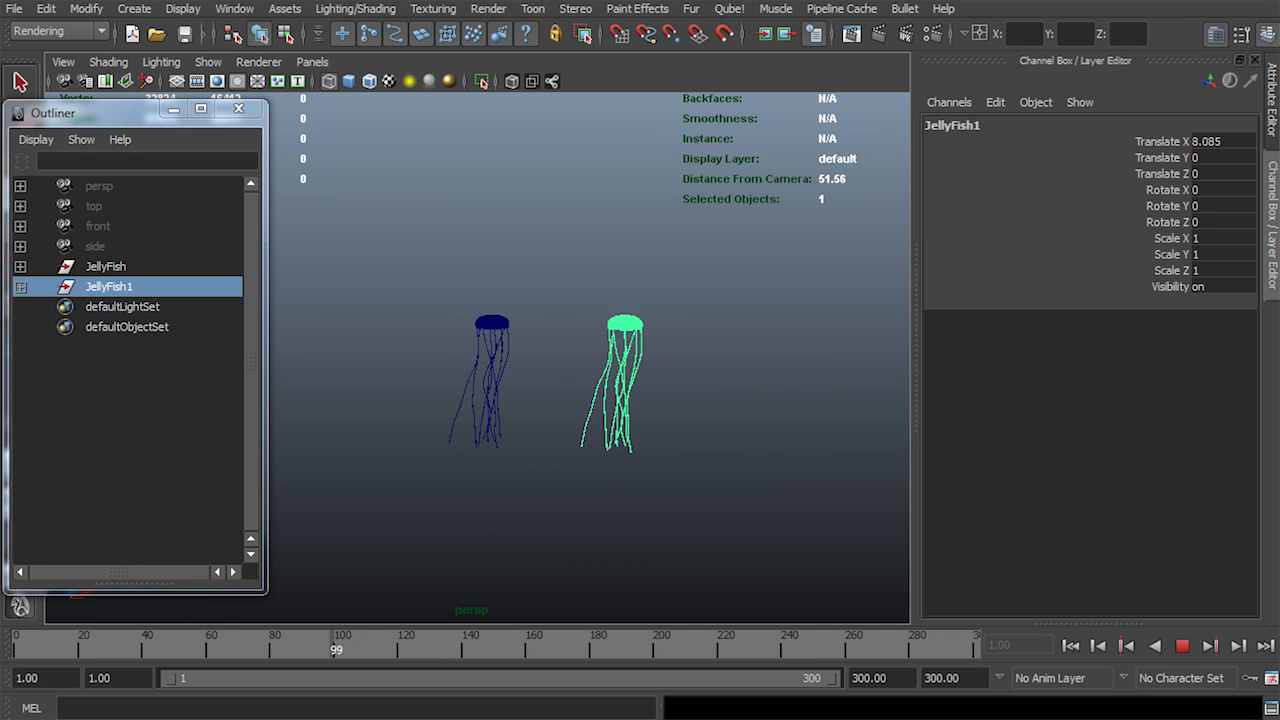
pyautogui.hotkey('alt', 'v')
pyautogui.press('q')
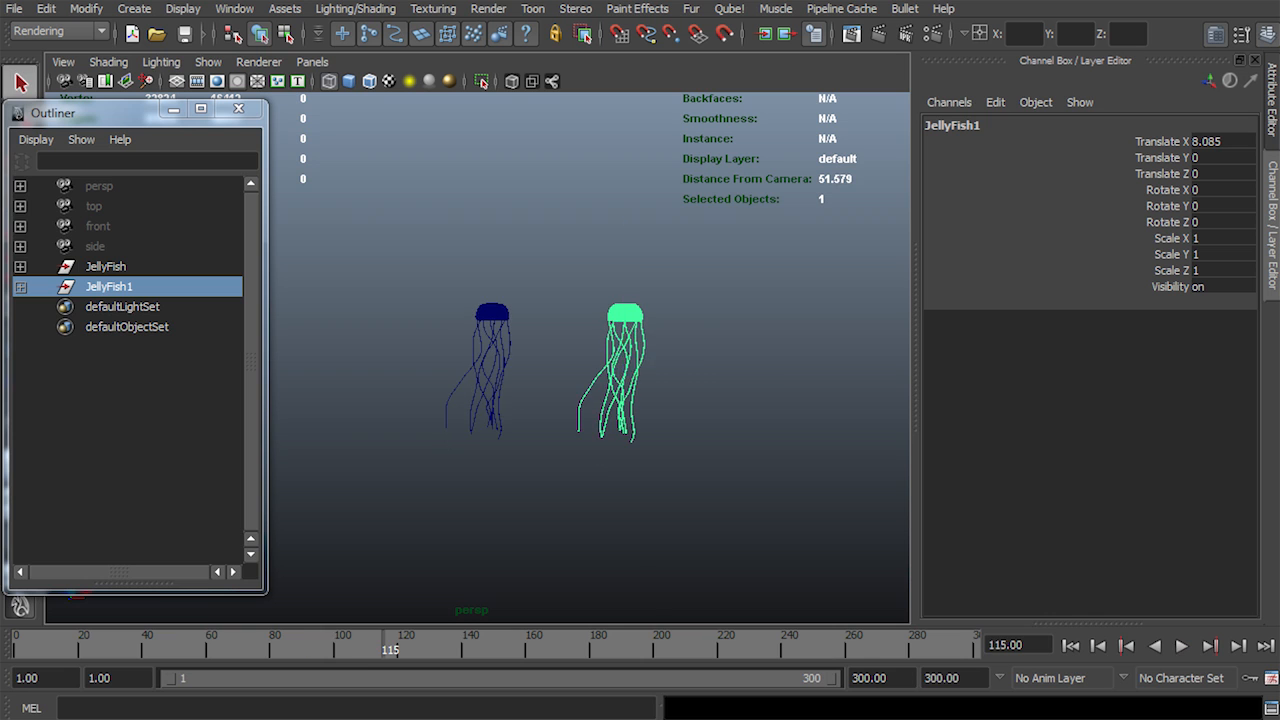
pyautogui.scroll(3, 575, 380)
pyautogui.hotkey('alt', 'v')
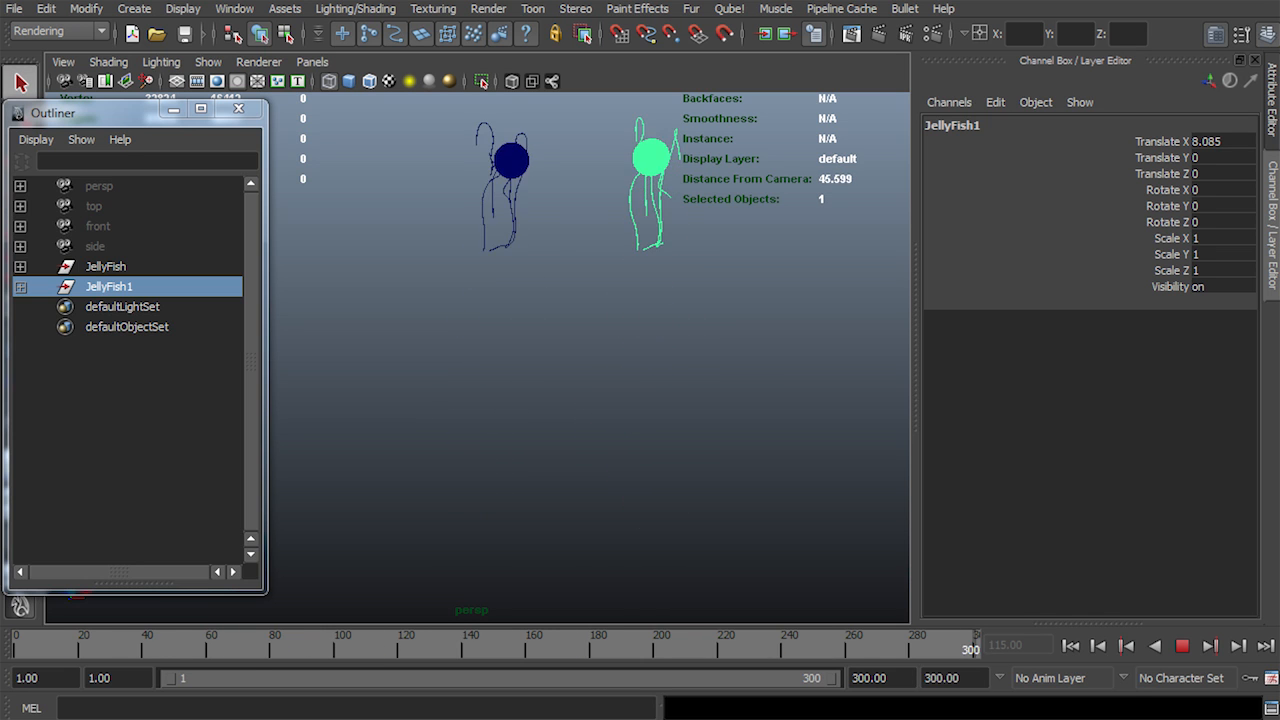
pyautogui.hotkey('alt', 'v')
# Close the Outliner and frame both jellyfish closer, from the front, in the perspective view
pyautogui.keyDown('alt'); pyautogui.moveTo(575, 380); pyautogui.dragTo(635, 348); pyautogui.keyUp('alt')
pyautogui.click(238, 108)
pyautogui.keyDown('alt'); pyautogui.moveTo(600, 400); pyautogui.dragTo(605, 355); pyautogui.keyUp('alt')
pyautogui.keyDown('alt'); pyautogui.moveTo(600, 365); pyautogui.dragTo(550, 365, button='right'); pyautogui.keyUp('alt')
pyautogui.keyDown('alt'); pyautogui.moveTo(550, 365); pyautogui.dragTo(534, 405, button='middle'); pyautogui.keyUp('alt')
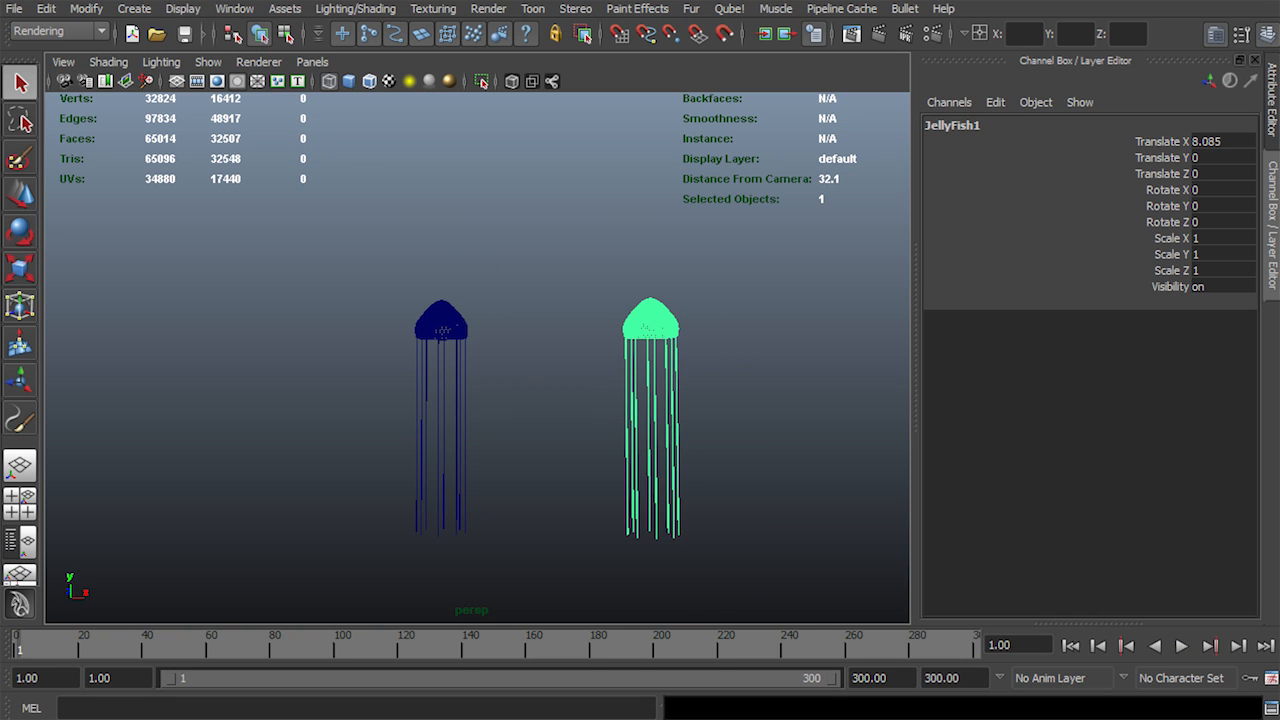
# Replay the two jellyfish briefly from the closer view and rewind to the first frame
pyautogui.hotkey('alt', 'v')
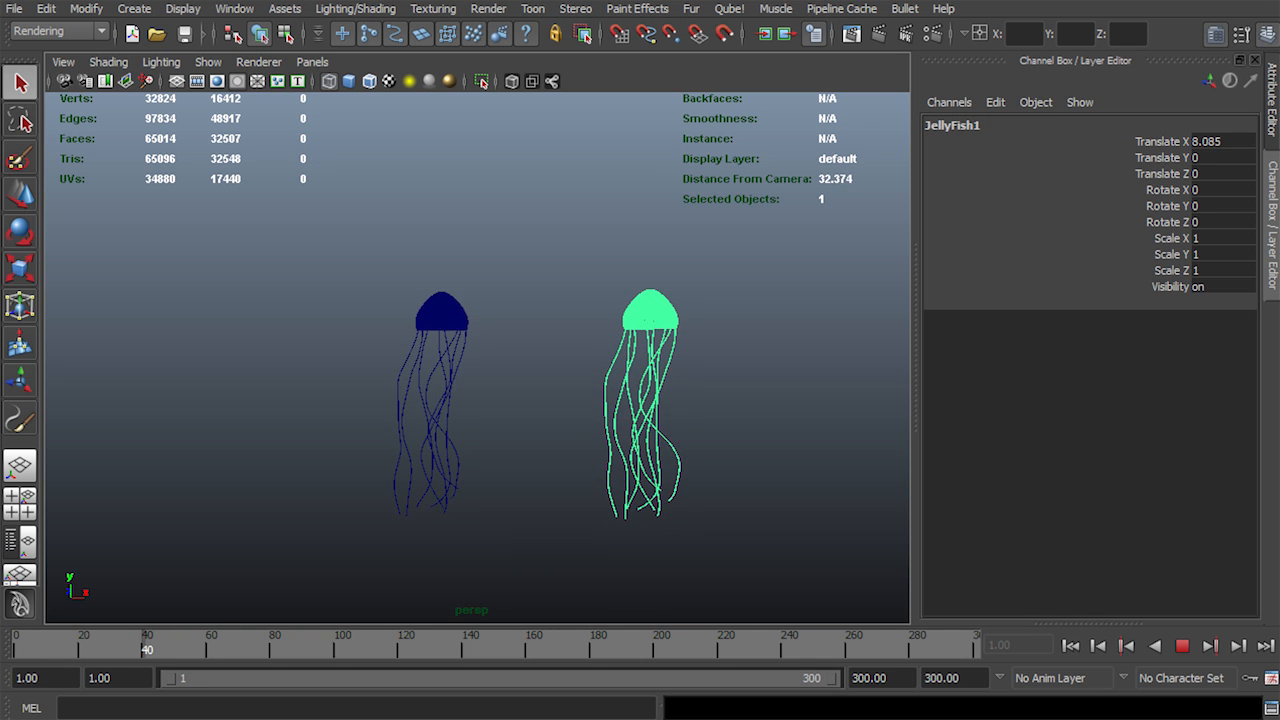
pyautogui.hotkey('alt', 'v')
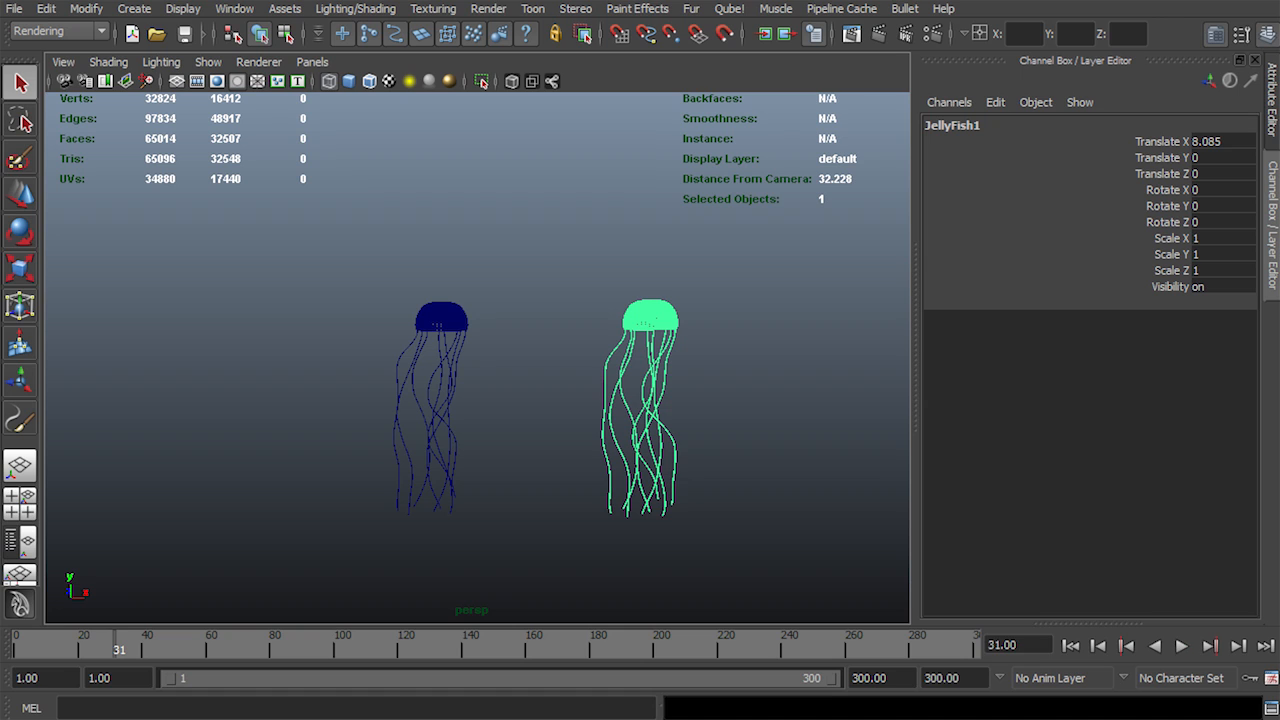
pyautogui.hotkey('alt', 'shift', 'v')
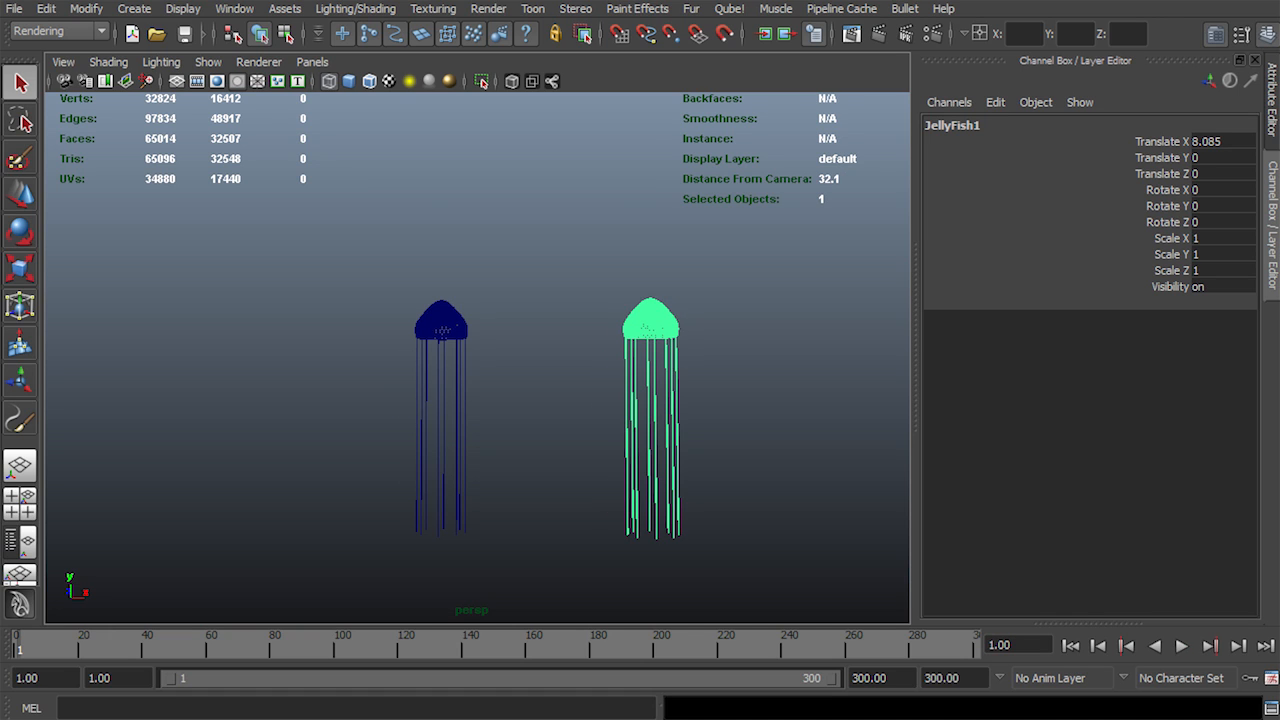
# Select the bell mesh of the original jellyfish and open the Hypershade
pyautogui.click(441, 322)
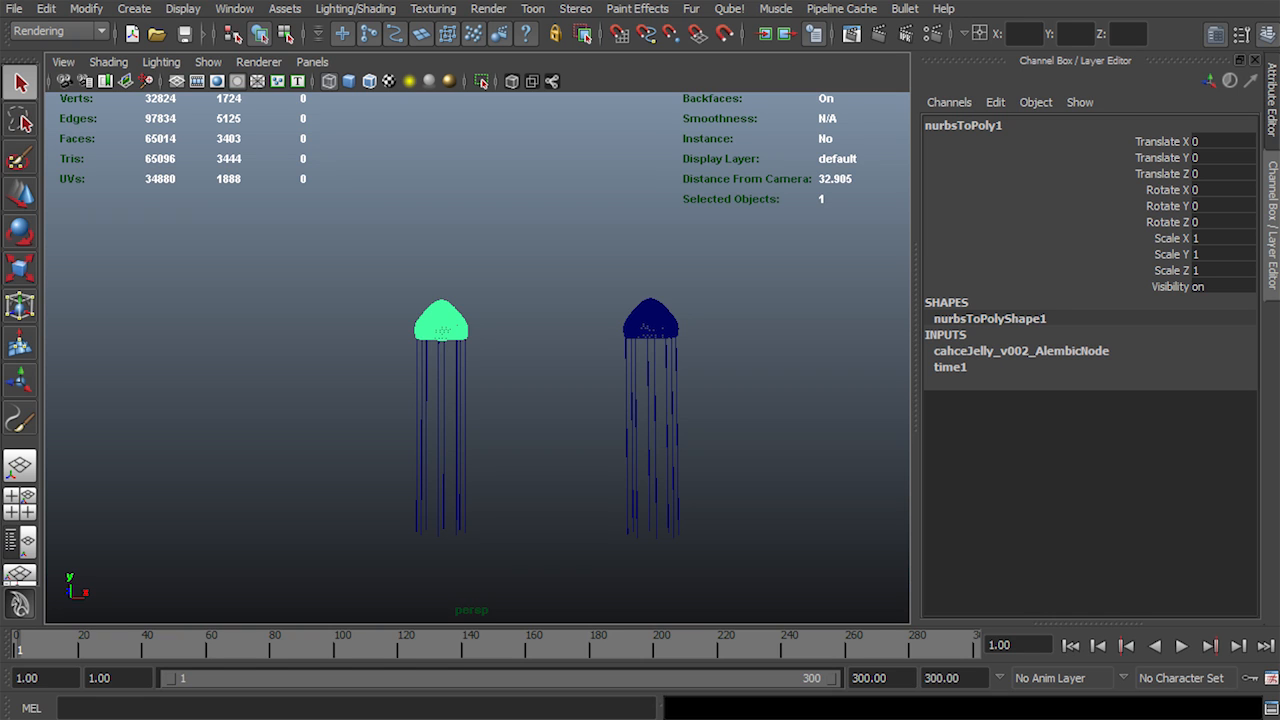
pyautogui.click(234, 8)
pyautogui.moveTo(278, 57)
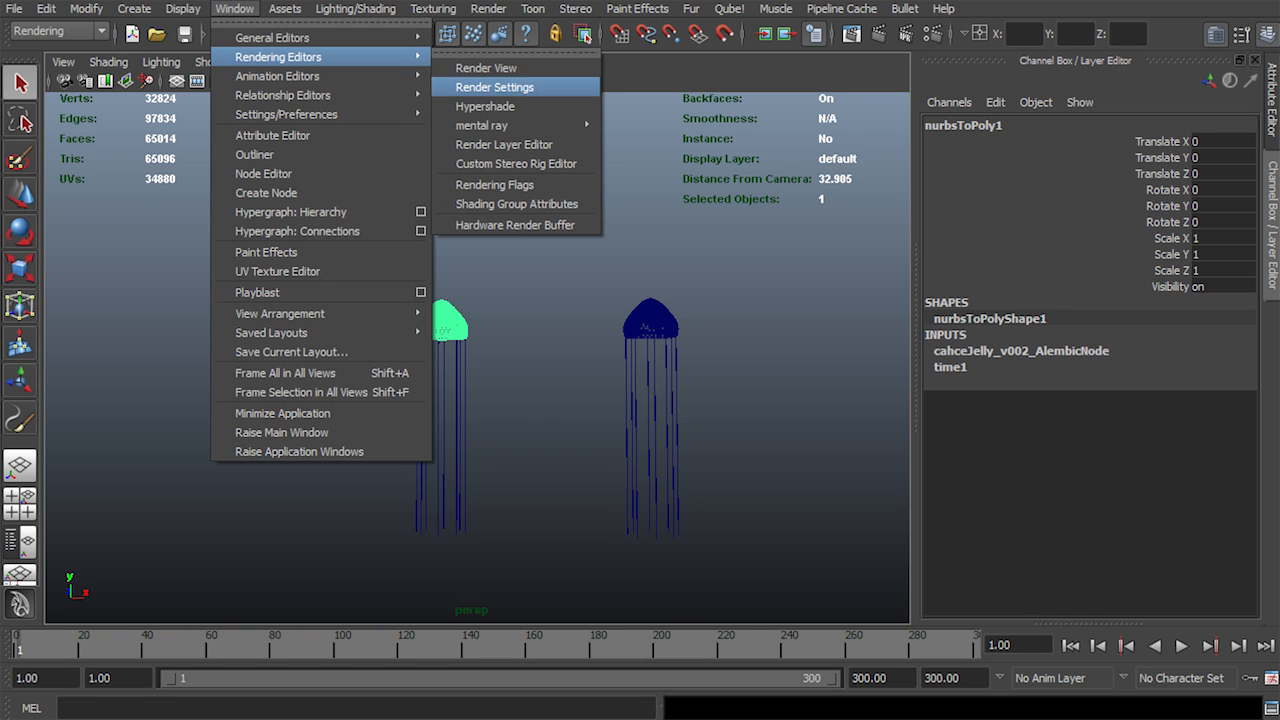
pyautogui.click(494, 87)
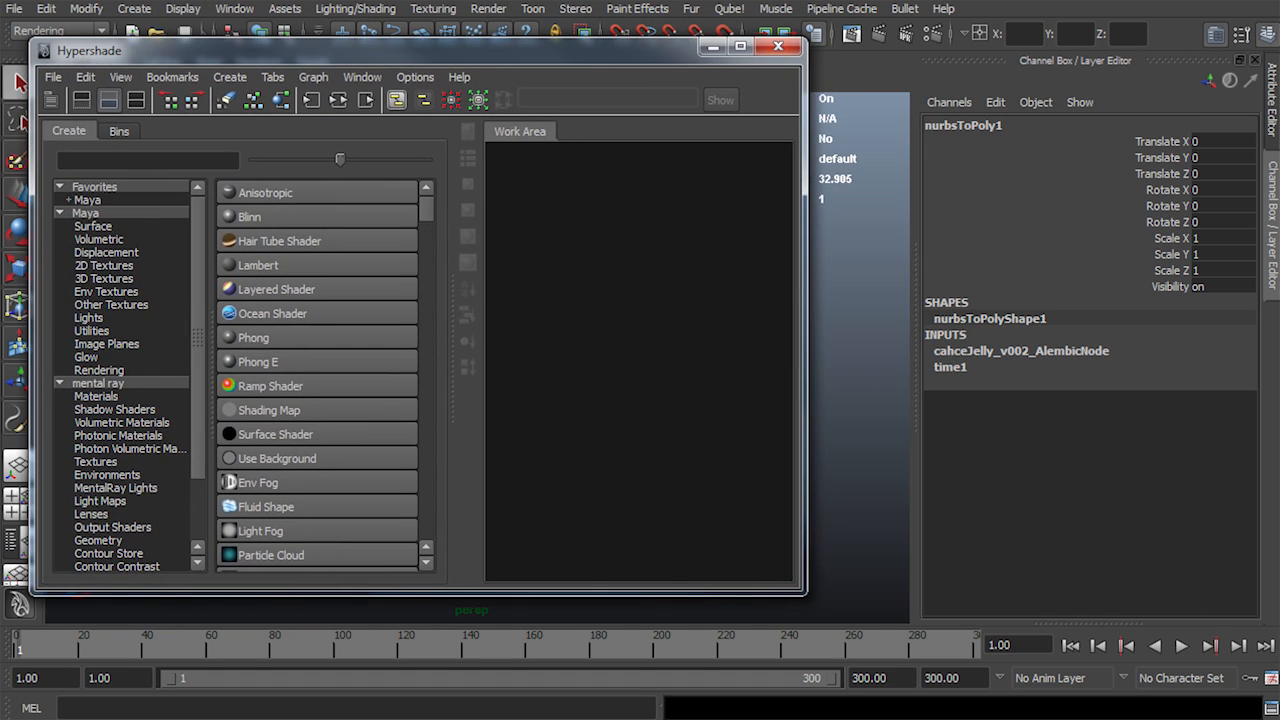
# Make the Hypershade window wider and shorter, and narrow its node creation area to give the work area more room
pyautogui.moveTo(806, 595); pyautogui.dragTo(910, 461)
pyautogui.moveTo(452, 270); pyautogui.dragTo(120, 260)
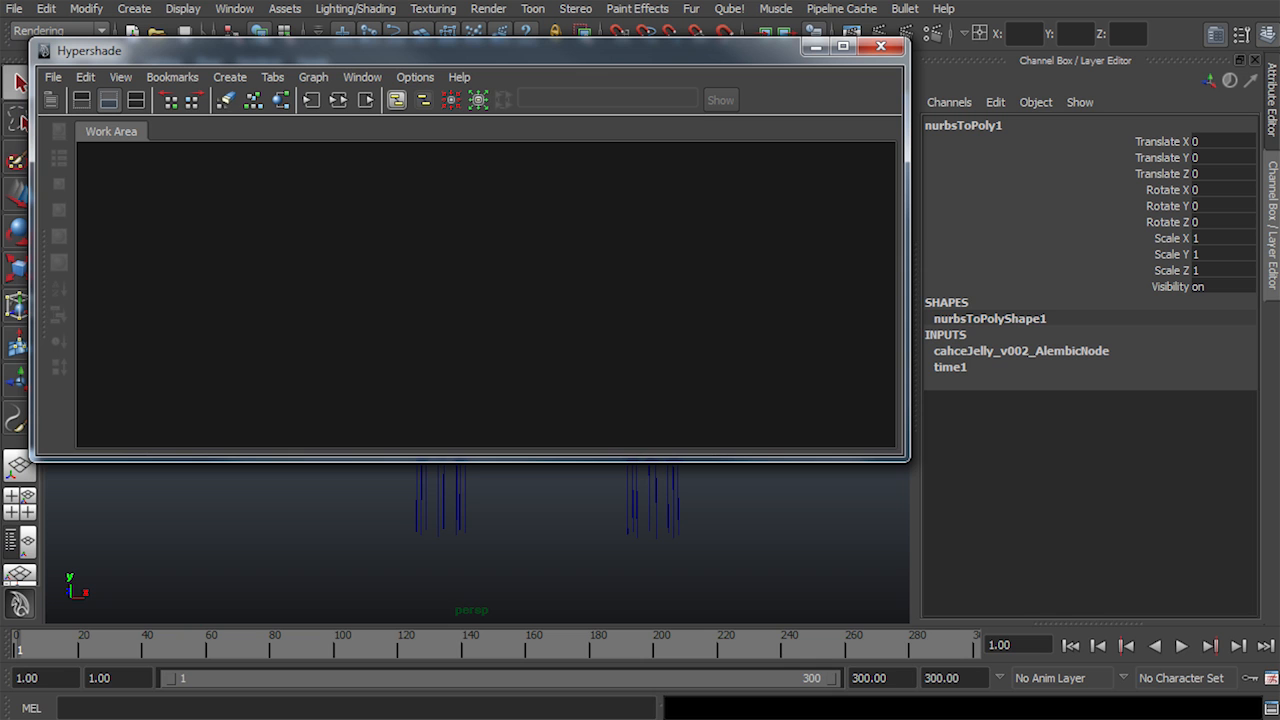
pyautogui.moveTo(44, 268); pyautogui.dragTo(263, 268)
pyautogui.moveTo(350, 50); pyautogui.dragTo(403, 177)
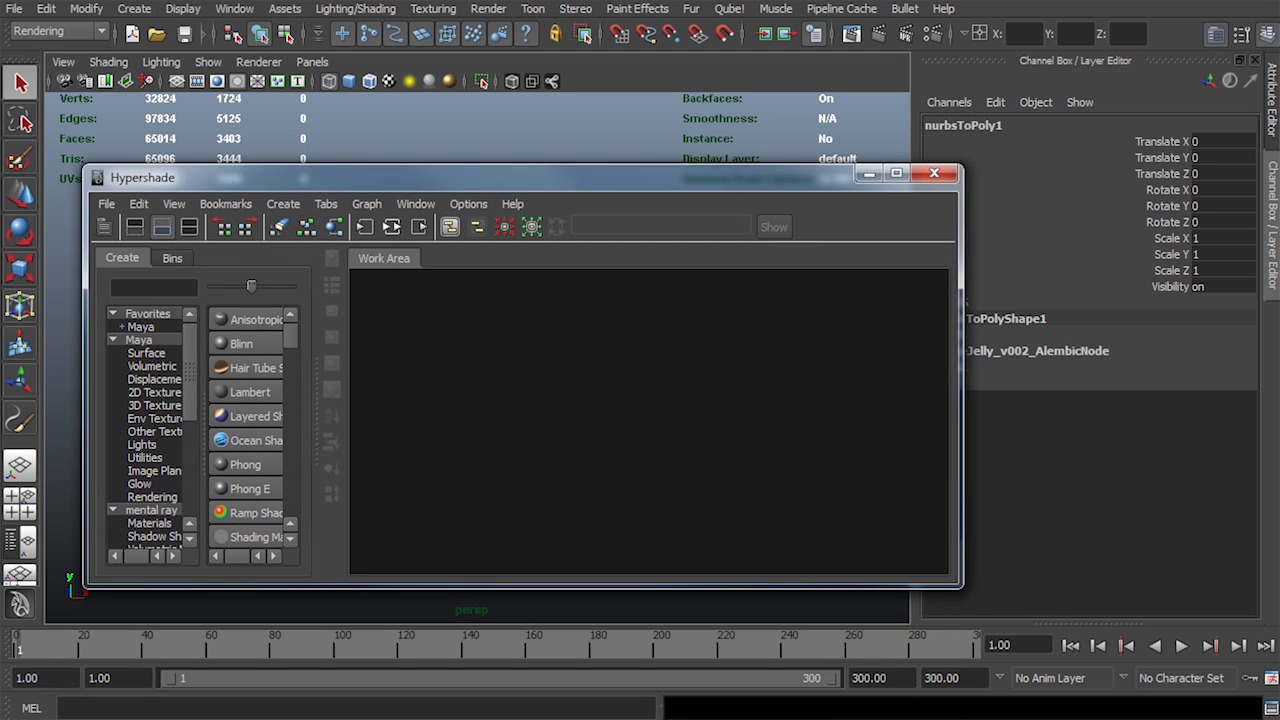
# Graph the bell mesh's input and output connections and move the Hypershade clear of both jellyfish, hiding its node creation area
pyautogui.click(391, 227)
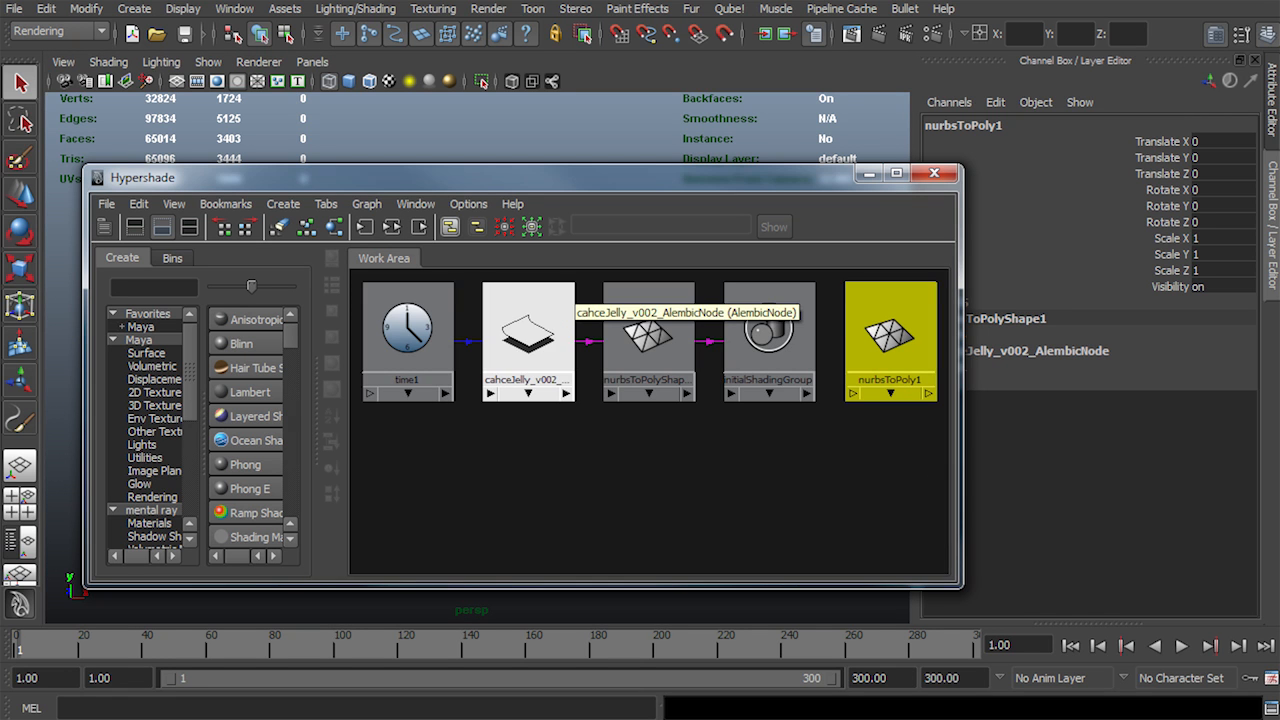
pyautogui.moveTo(580, 177); pyautogui.dragTo(876, 39)
pyautogui.moveTo(612, 317); pyautogui.dragTo(708, 317)
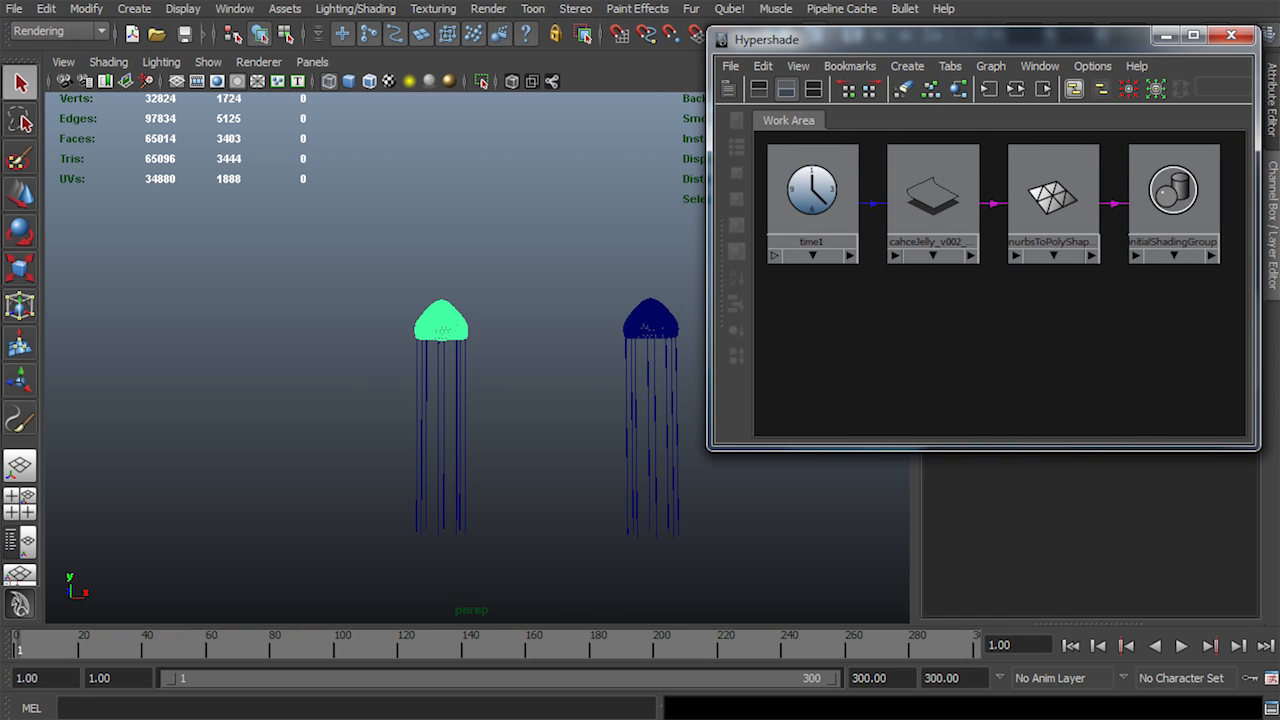
# Fit the bell's whole node network in the work area and select its nurbsToPolyShape1 node
pyautogui.scroll(-1, 1000, 283)
pyautogui.keyDown('alt'); pyautogui.moveTo(1050, 250); pyautogui.dragTo(1020, 254, button='middle'); pyautogui.keyUp('alt')
pyautogui.click(1011, 220)
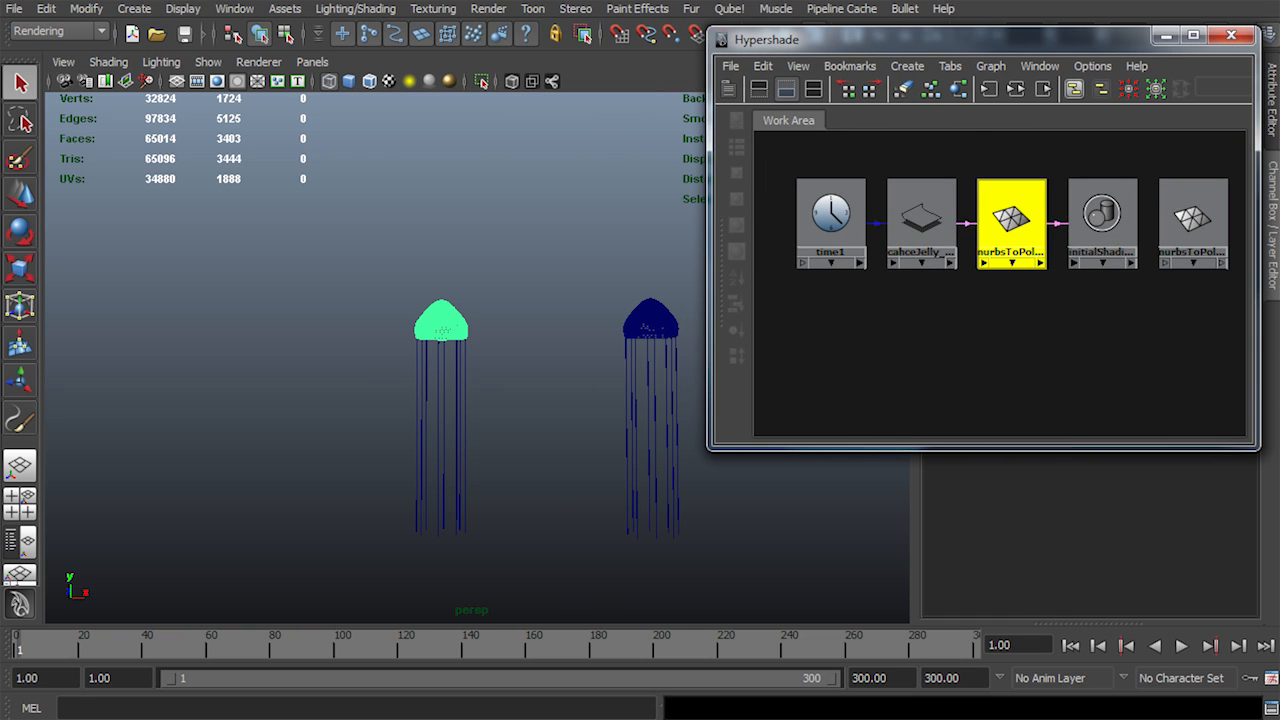
# Place the cahceJelly_v002_AlembicNode node below the row of nodes and move the Hypershade clear of the attribute area
pyautogui.click(921, 215)
pyautogui.moveTo(921, 215); pyautogui.dragTo(917, 350)
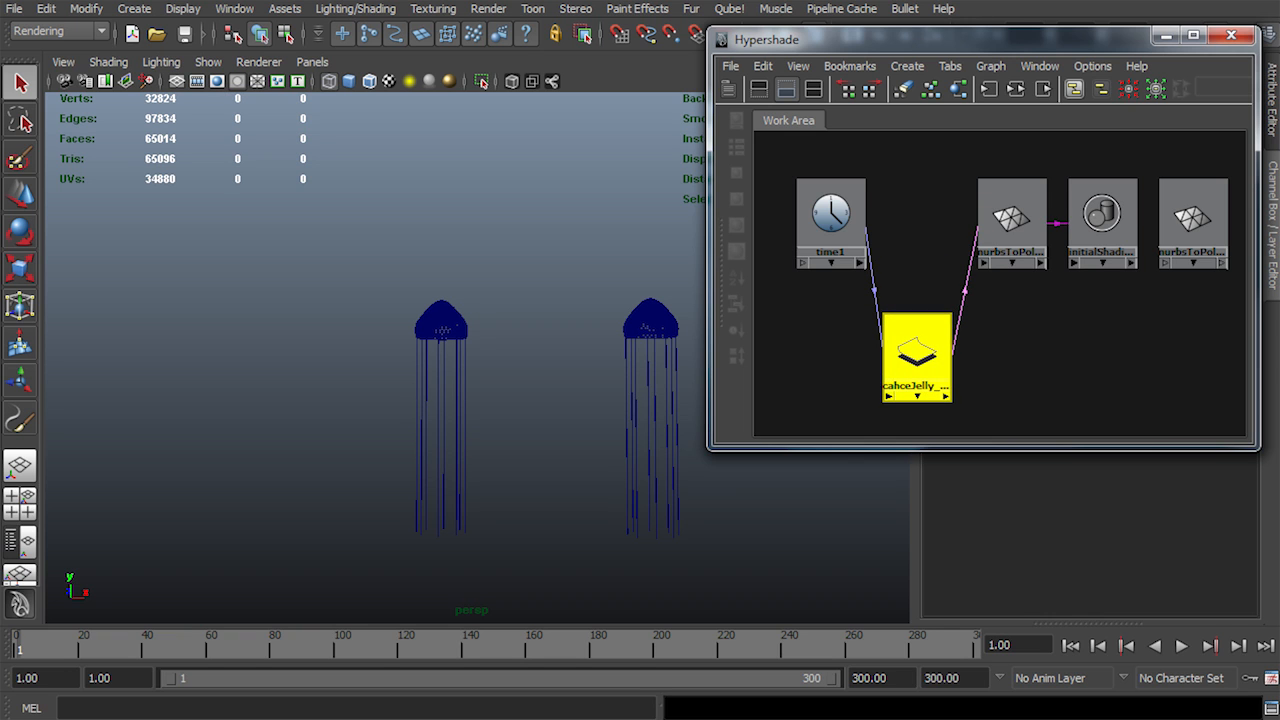
pyautogui.moveTo(900, 39); pyautogui.dragTo(632, 317)
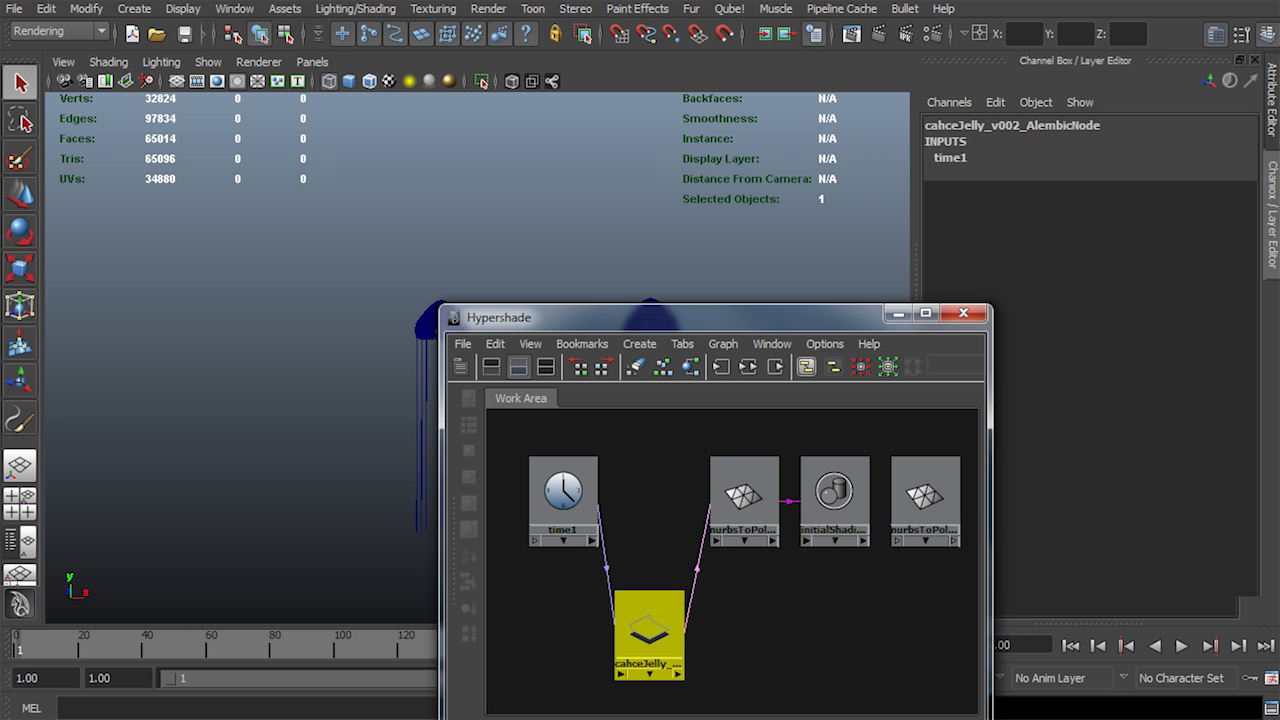
# Show the Alembic node's attributes beside the Hypershade and look through its Abc File, Start Frame, End Frame and Time
pyautogui.click(1272, 102)
pyautogui.moveTo(632, 317); pyautogui.dragTo(512, 157)
pyautogui.moveTo(1152, 259); pyautogui.dragTo(968, 259)
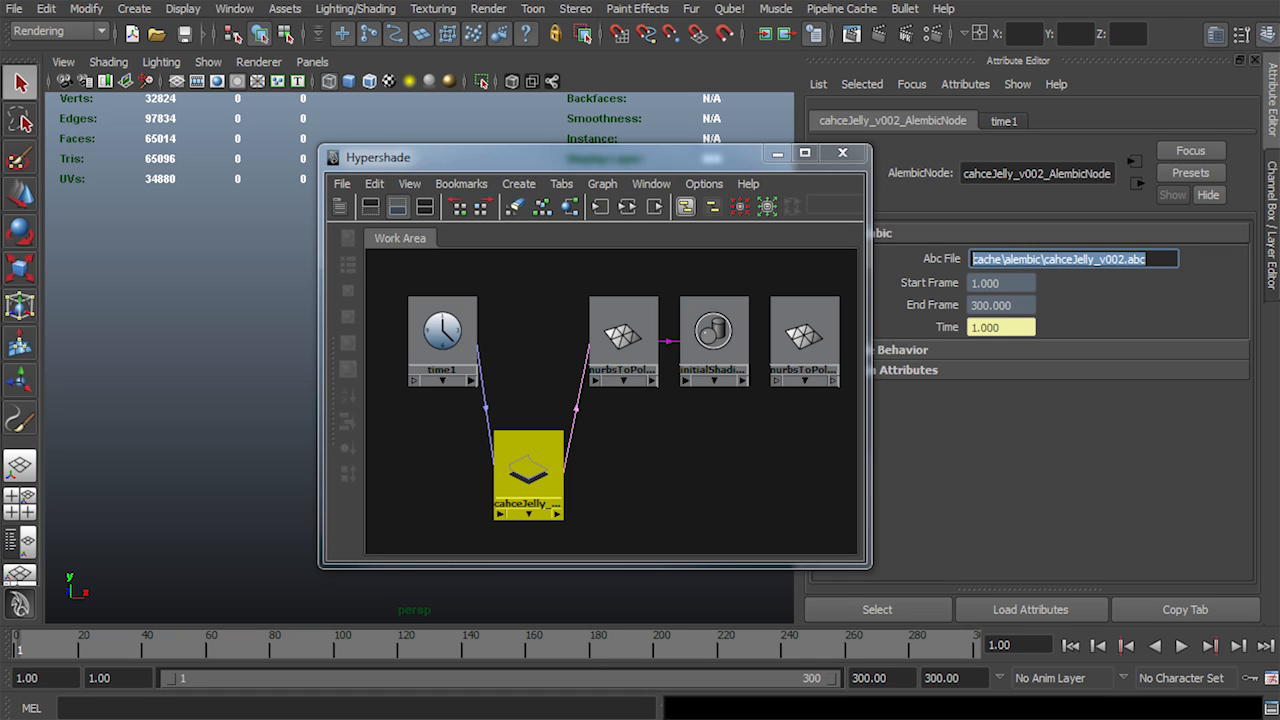
pyautogui.press('Tab')
pyautogui.press('Tab')
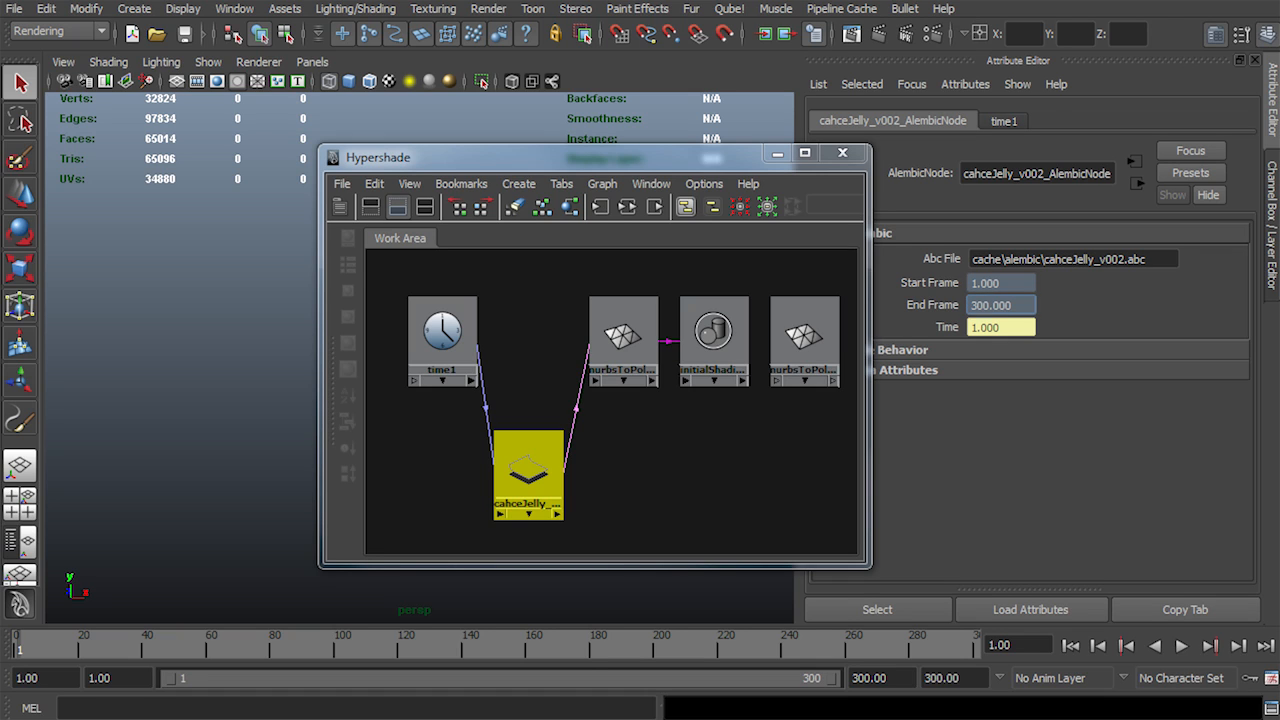
pyautogui.press('Tab')
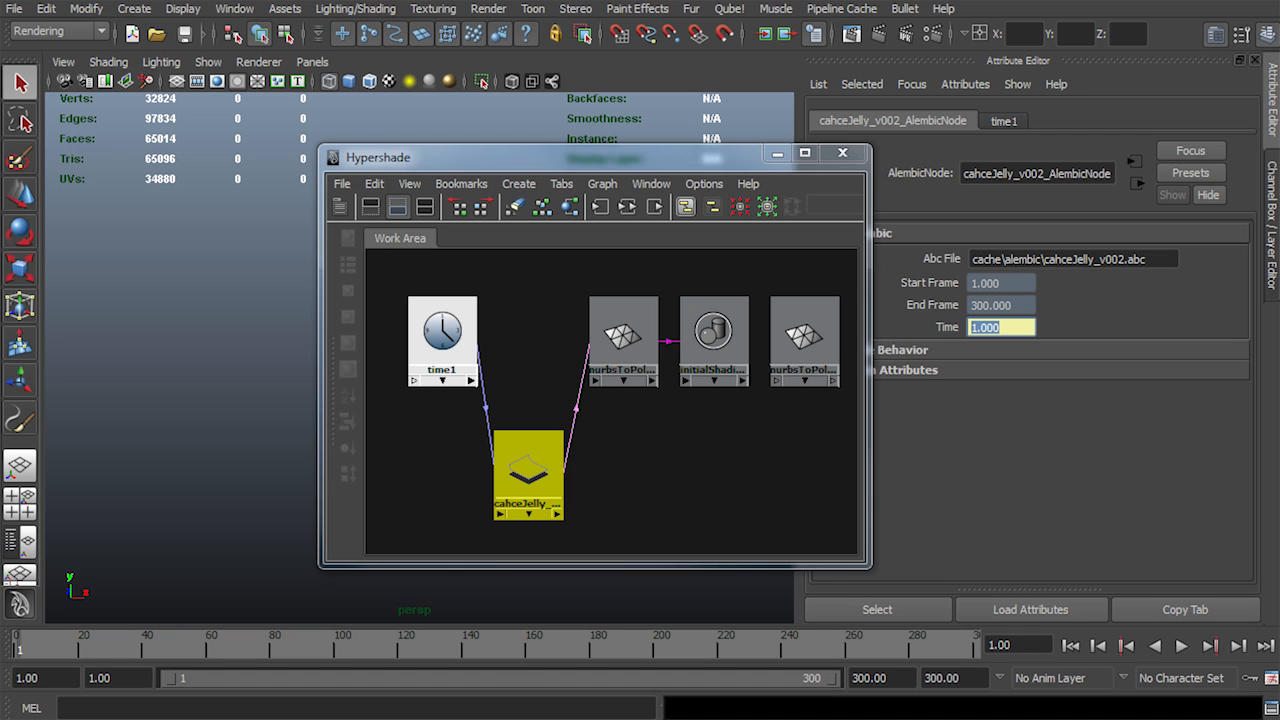
# Spread out the time1 and cahceJelly_v002_AlembicNode nodes and delete the connection between them
pyautogui.moveTo(442, 340); pyautogui.dragTo(427, 349)
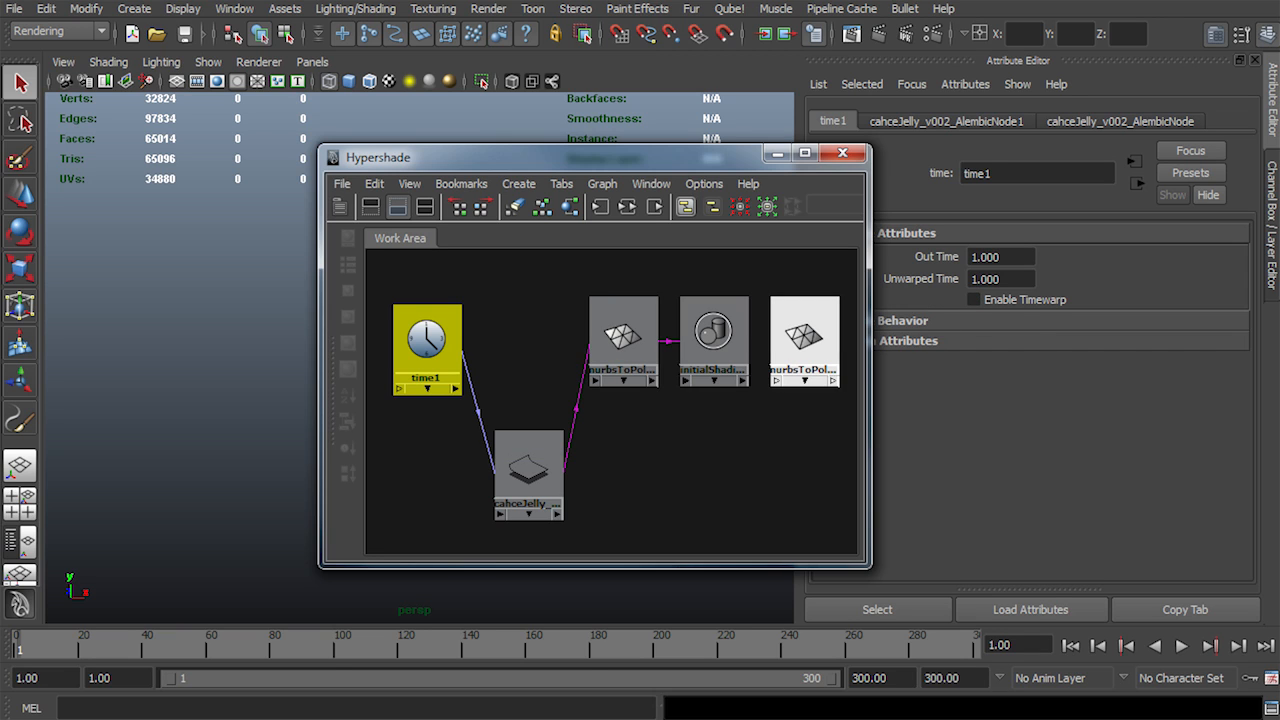
pyautogui.moveTo(528, 462); pyautogui.dragTo(518, 437)
pyautogui.click(427, 345)
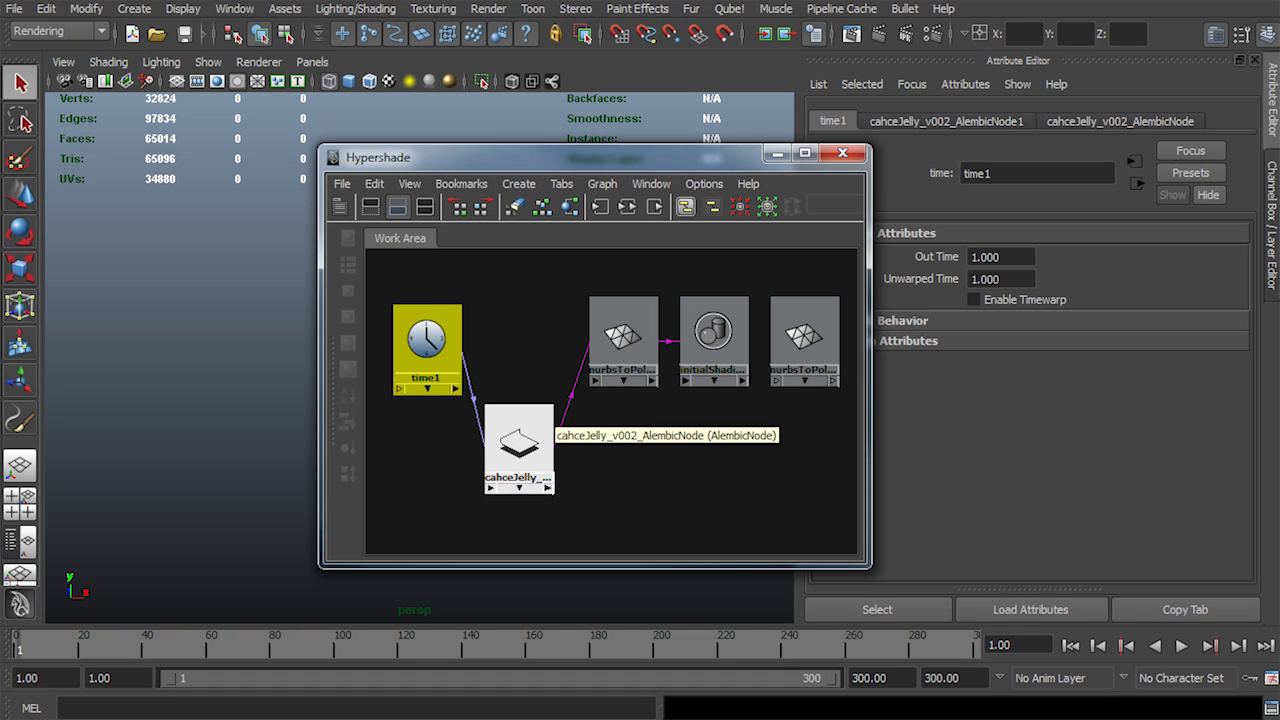
pyautogui.moveTo(526, 437)
pyautogui.mouseDown()
pyautogui.moveTo(547, 403)
pyautogui.moveTo(538, 432)
pyautogui.mouseUp()
pyautogui.click(479, 397)
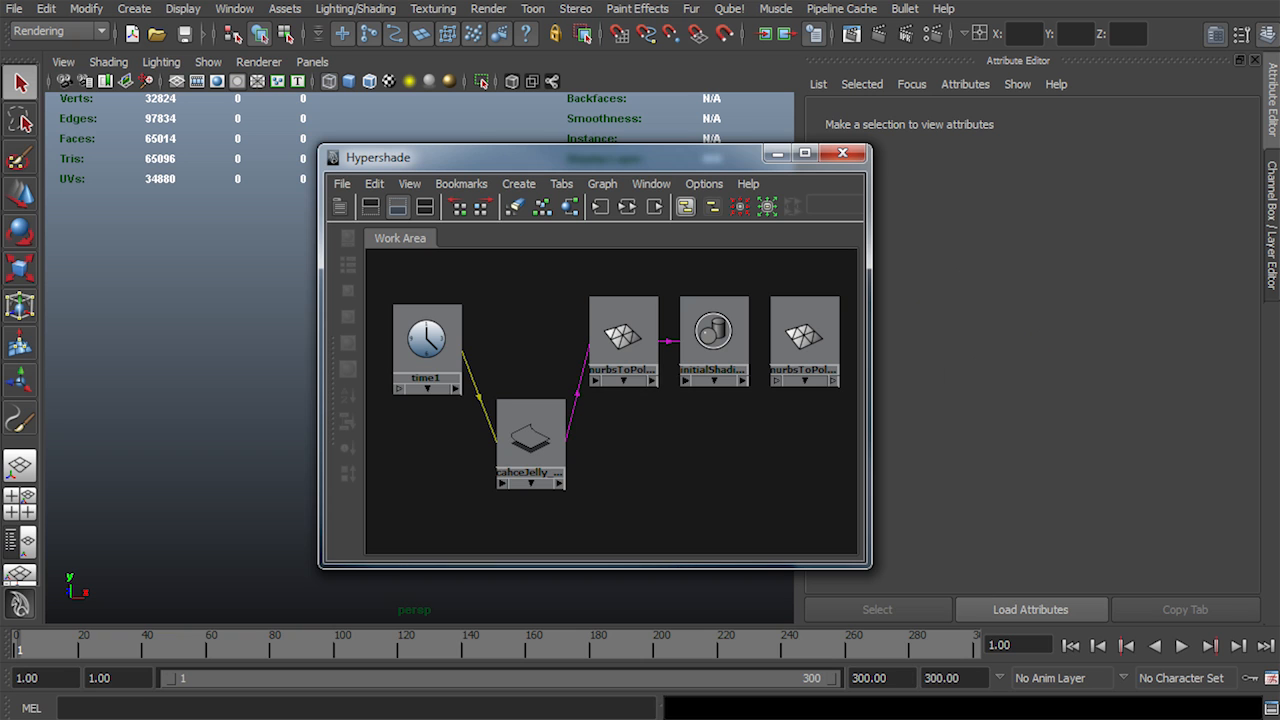
pyautogui.press('Delete')
# Shorten the Hypershade window, move it clear of both jellyfish and play the animation briefly
pyautogui.moveTo(550, 157); pyautogui.dragTo(375, 89)
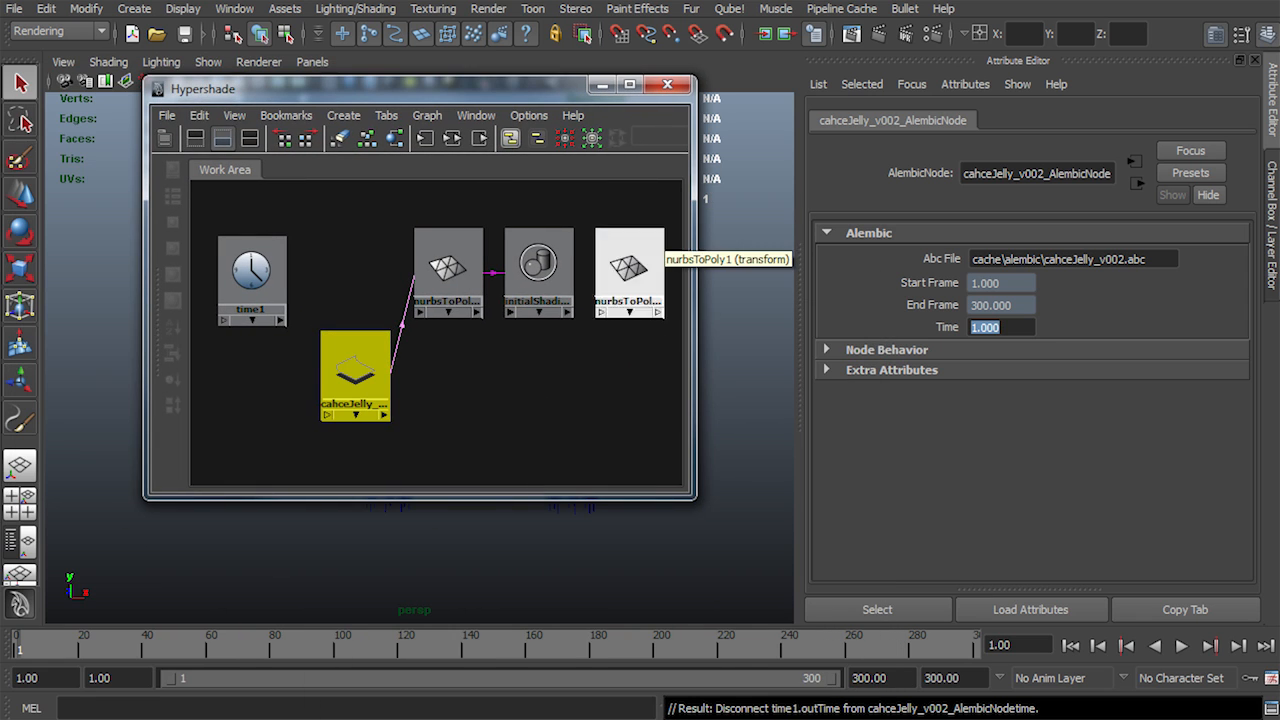
pyautogui.moveTo(692, 496); pyautogui.dragTo(697, 426)
pyautogui.scroll(-1, 436, 300)
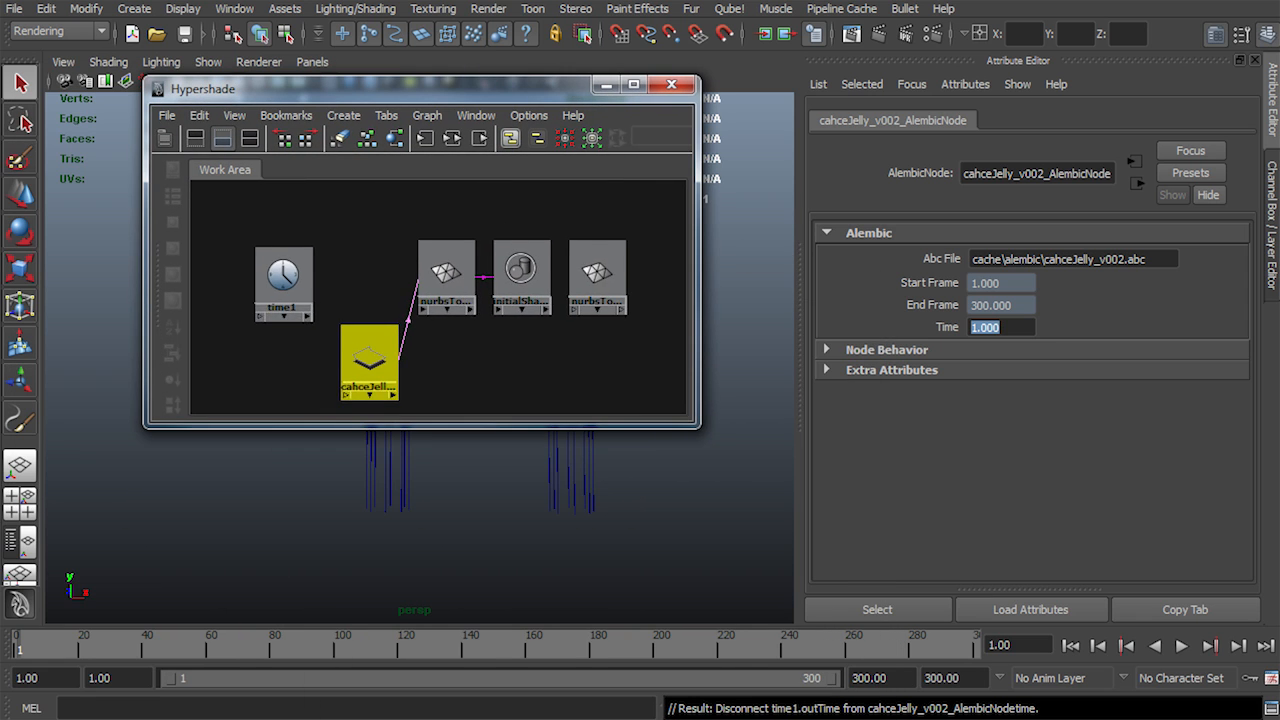
pyautogui.keyDown('alt'); pyautogui.moveTo(436, 300); pyautogui.dragTo(448, 282, button='middle'); pyautogui.keyUp('alt')
pyautogui.moveTo(375, 89); pyautogui.dragTo(835, 378)
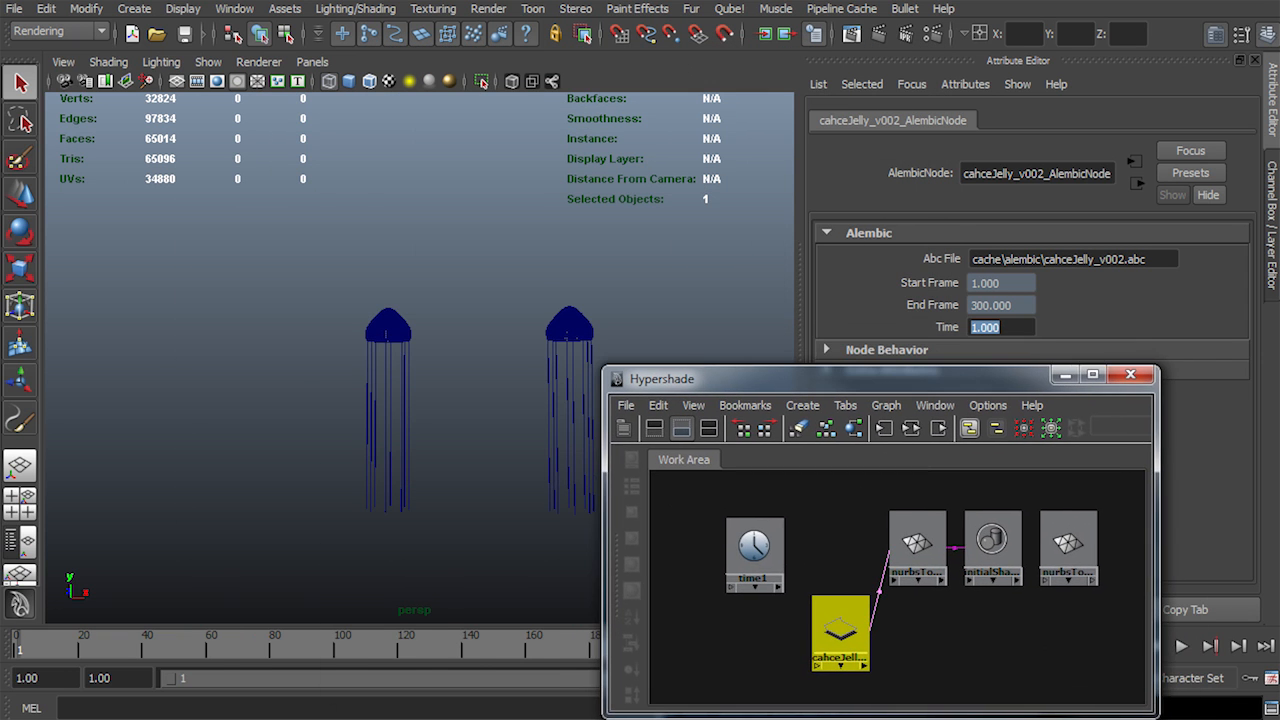
pyautogui.click(1182, 646)
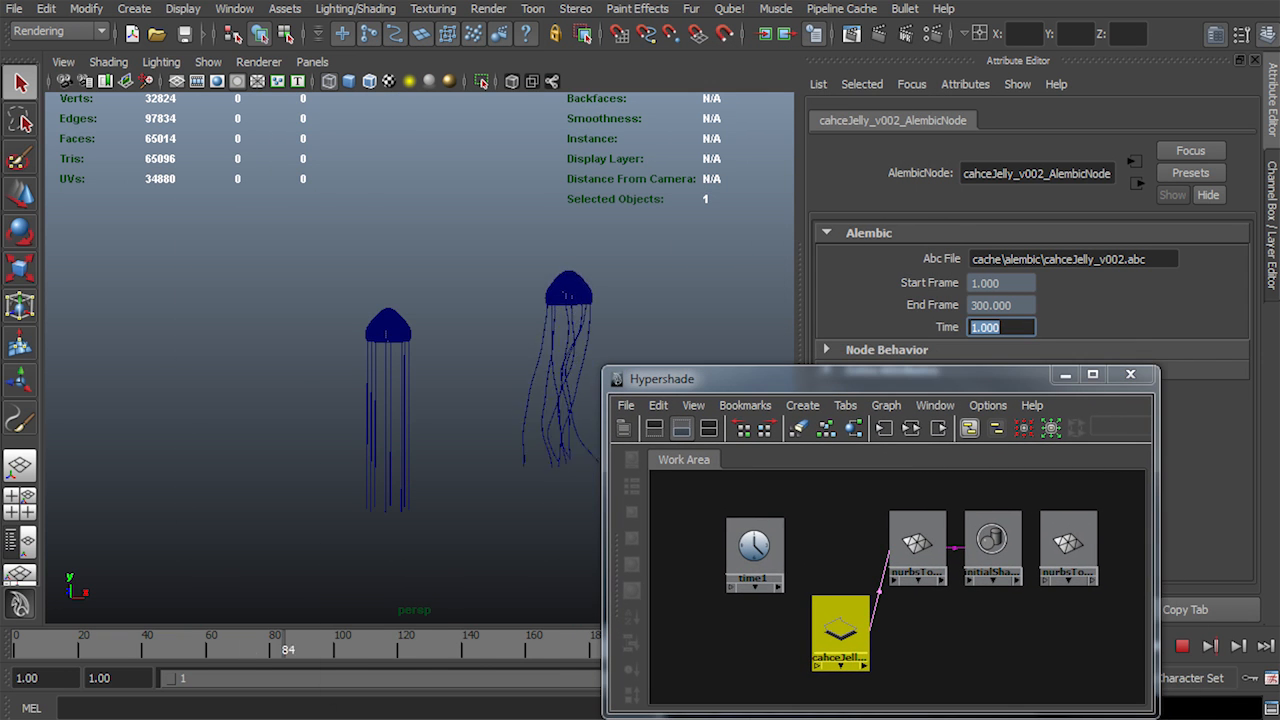
pyautogui.click(1182, 646)
# Try Time values of 10 and 20 on the Alembic node, and set it back to 1
pyautogui.write('10')
pyautogui.press('Return')
pyautogui.write('20')
pyautogui.press('Return')
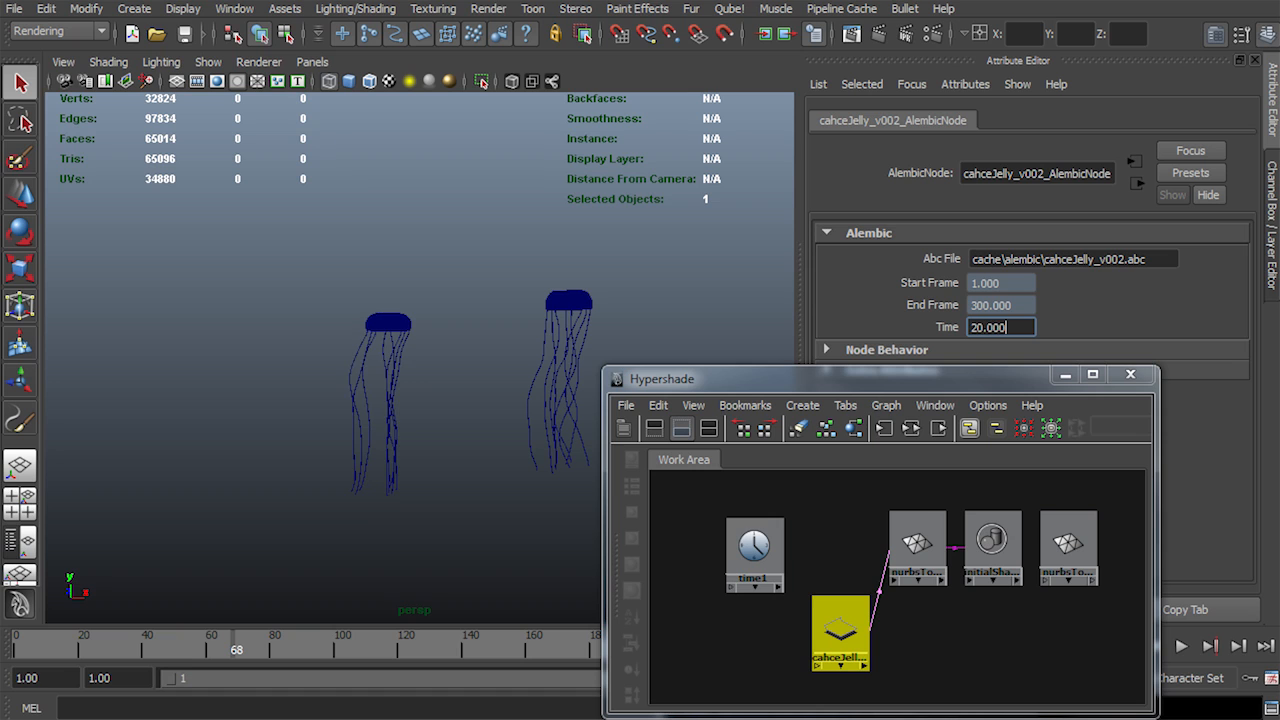
pyautogui.moveTo(1003, 328)
pyautogui.keyDown('ctrl'); pyautogui.mouseDown()
pyautogui.moveTo(1080, 328)
pyautogui.moveTo(1002, 328)
pyautogui.mouseUp(); pyautogui.keyUp('ctrl')
pyautogui.write('1')
pyautogui.press('Return')
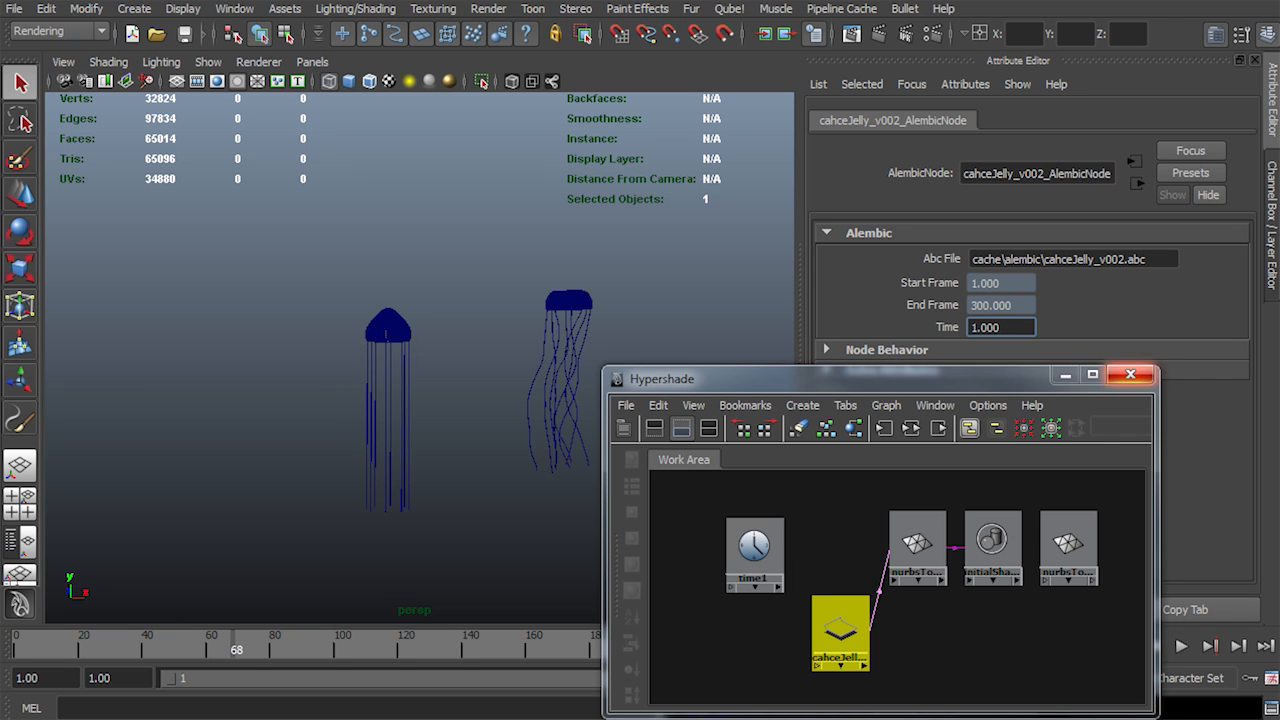
# Close the Hypershade and key the Alembic node's Time at 1 on the first frame
pyautogui.click(1130, 374)
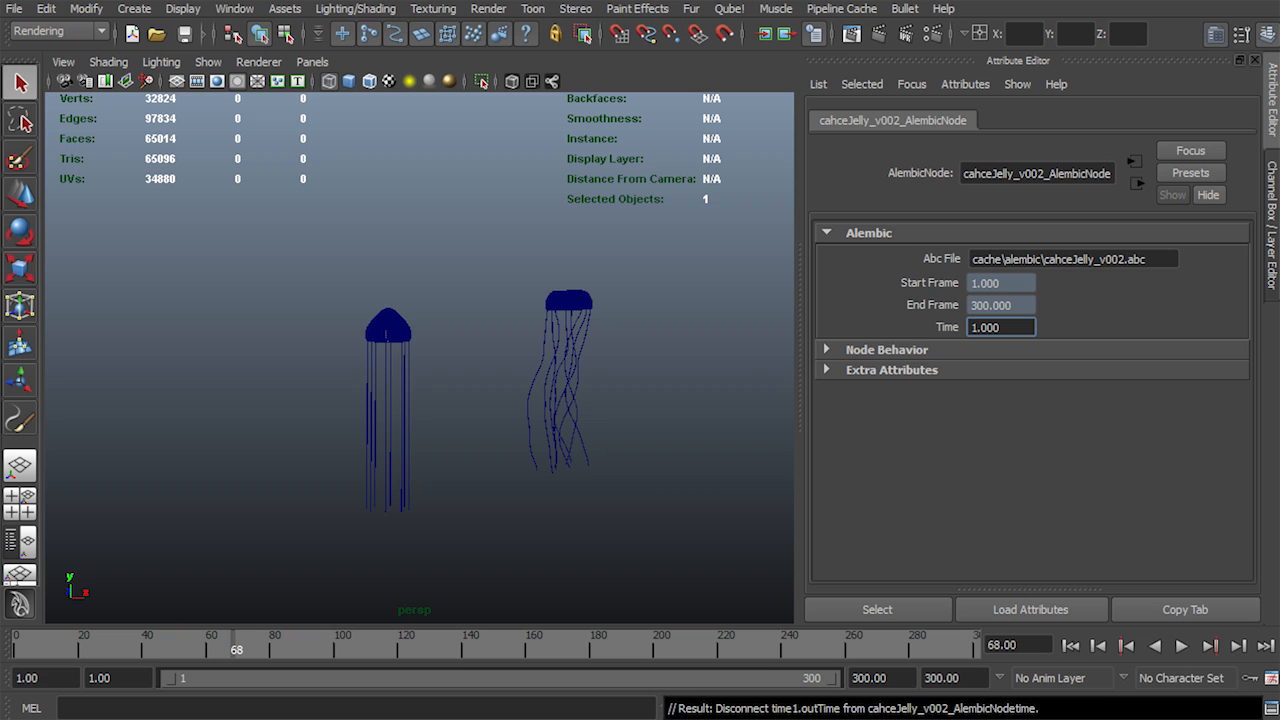
pyautogui.click(1071, 646)
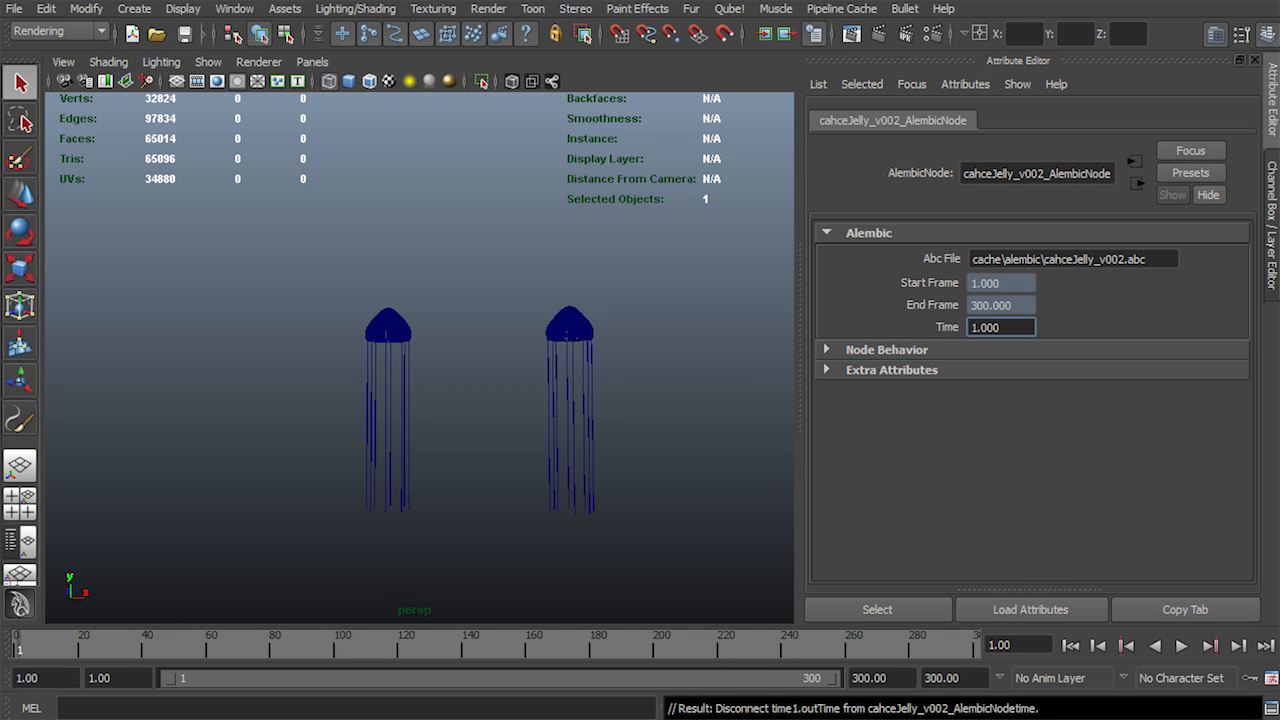
pyautogui.rightClick(1001, 327)
pyautogui.click(1048, 358)
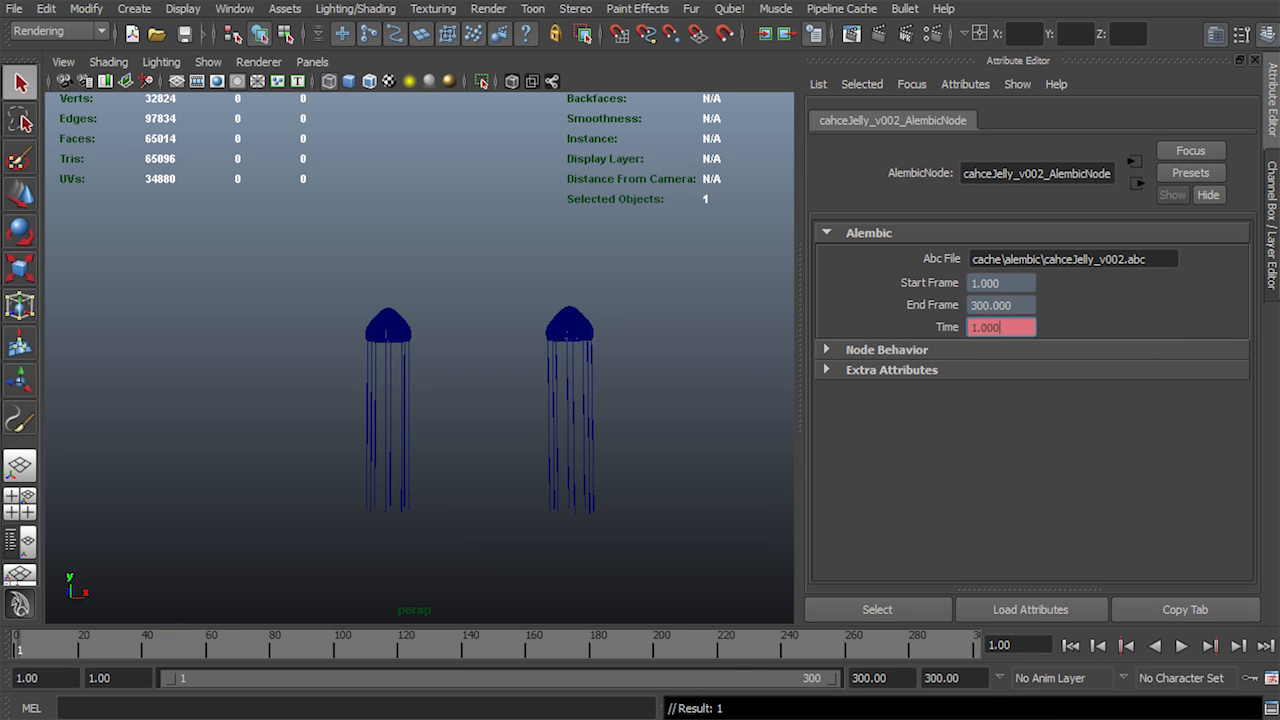
# Key the Alembic node's Time at 300 on frame 300, and return to the first frame
pyautogui.click(1265, 646)
pyautogui.hotkey('ctrl', 'a')
pyautogui.write('300')
pyautogui.press('Return')
pyautogui.rightClick(1001, 327)
pyautogui.click(1030, 350)
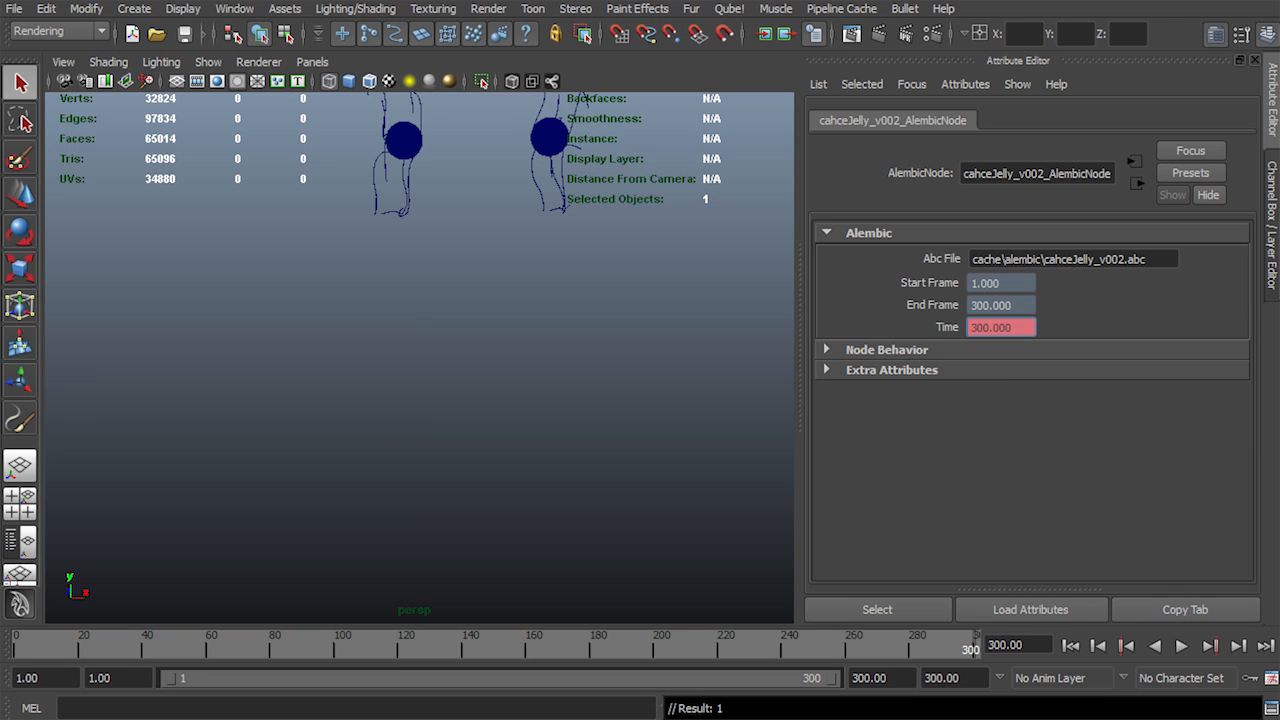
pyautogui.hotkey('alt', 'v')
pyautogui.hotkey('alt', 'shift', 'v')
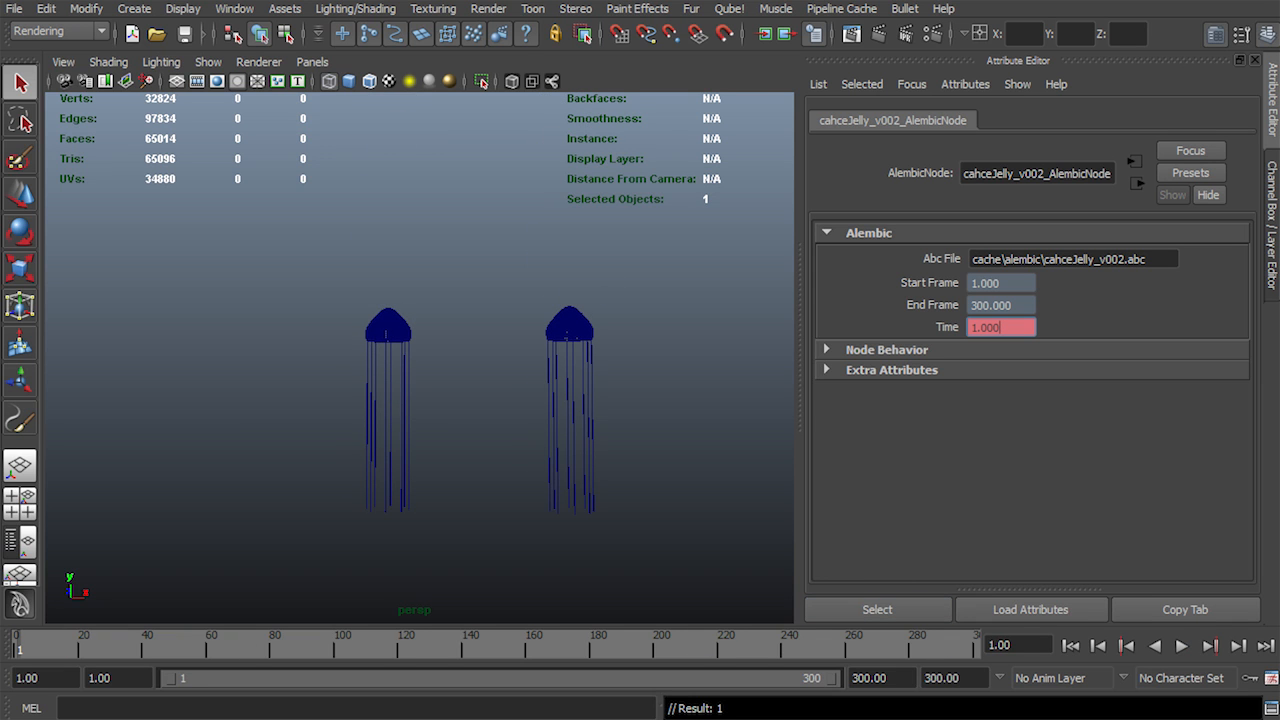
# Open the Graph Editor, fit the Time curve in view and give both of its keys linear tangents
pyautogui.click(234, 8)
pyautogui.moveTo(300, 80)
pyautogui.click(471, 86)
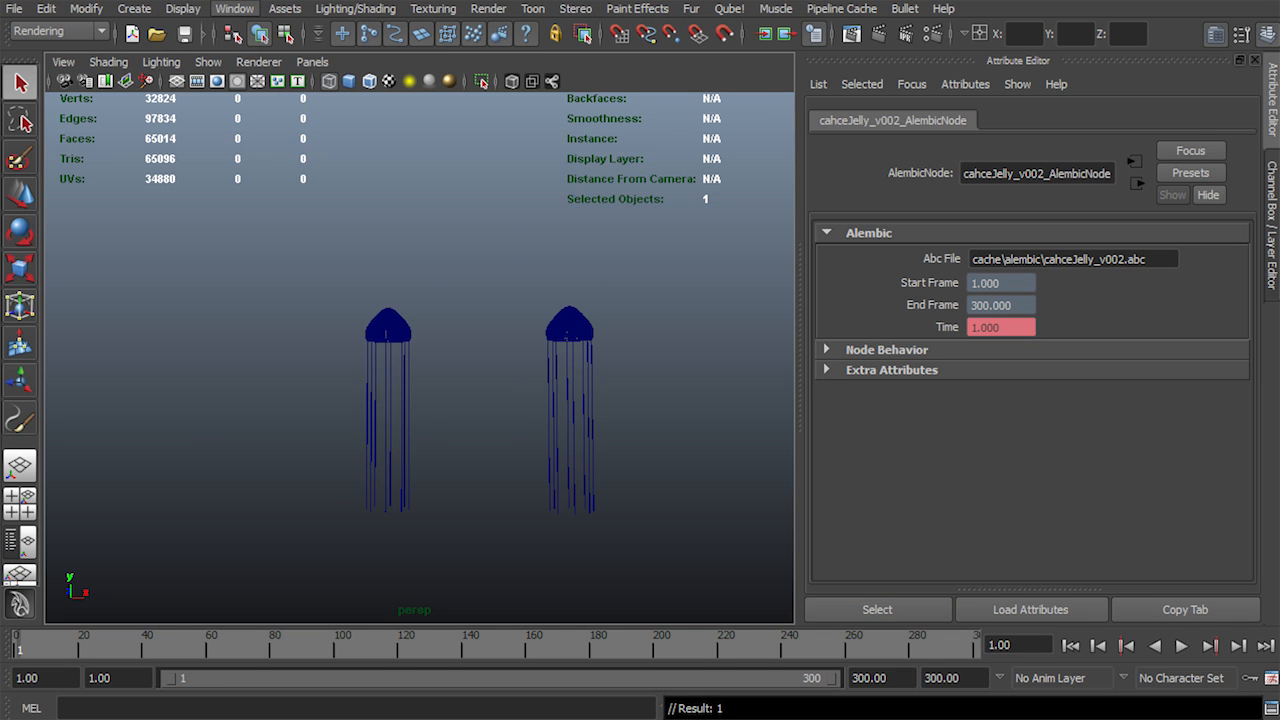
pyautogui.press('a')
pyautogui.scroll(-5, 799, 350)
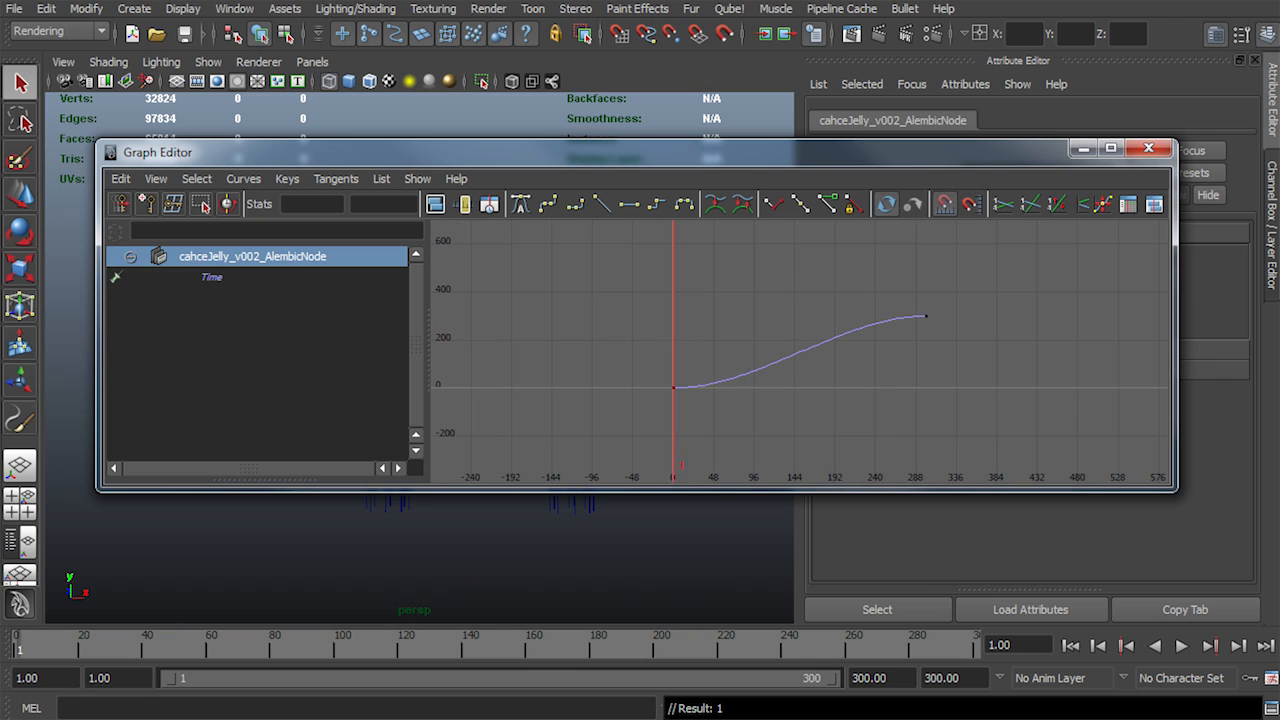
pyautogui.moveTo(984, 281); pyautogui.dragTo(588, 450)
pyautogui.click(602, 204)
# Move and shrink the Graph Editor so both jellyfish stay visible, keeping the whole Time curve in view
pyautogui.moveTo(600, 152); pyautogui.dragTo(590, 35)
pyautogui.moveTo(1166, 375); pyautogui.dragTo(1130, 260)
pyautogui.scroll(-3, 770, 180)
pyautogui.moveTo(780, 190)
pyautogui.keyDown('alt'); pyautogui.mouseDown(button='middle')
pyautogui.moveTo(692, 178)
pyautogui.moveTo(768, 182)
pyautogui.mouseUp(button='middle'); pyautogui.keyUp('alt')
pyautogui.scroll(5, 692, 178)
pyautogui.scroll(-3, 768, 182)
# Select both keys of the Time curve and shift them 45 frames earlier, putting the last key at frame 255
pyautogui.moveTo(569, 127); pyautogui.dragTo(901, 249)
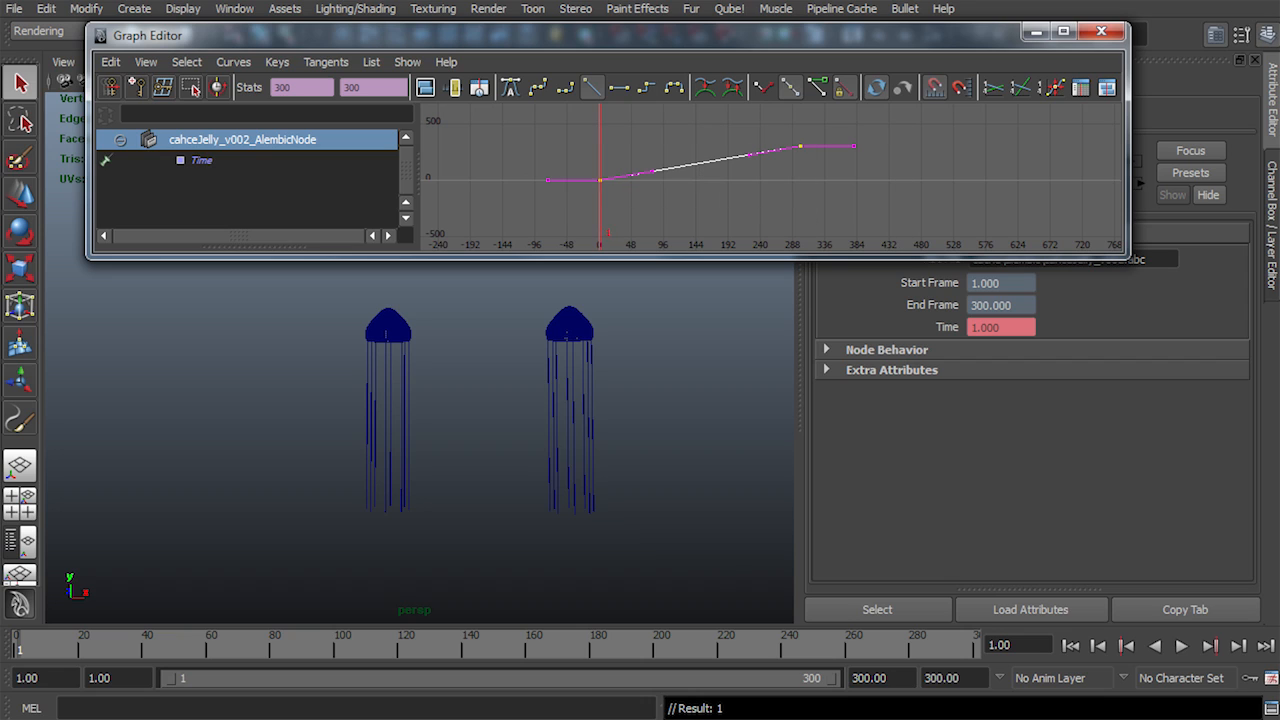
pyautogui.press('w')
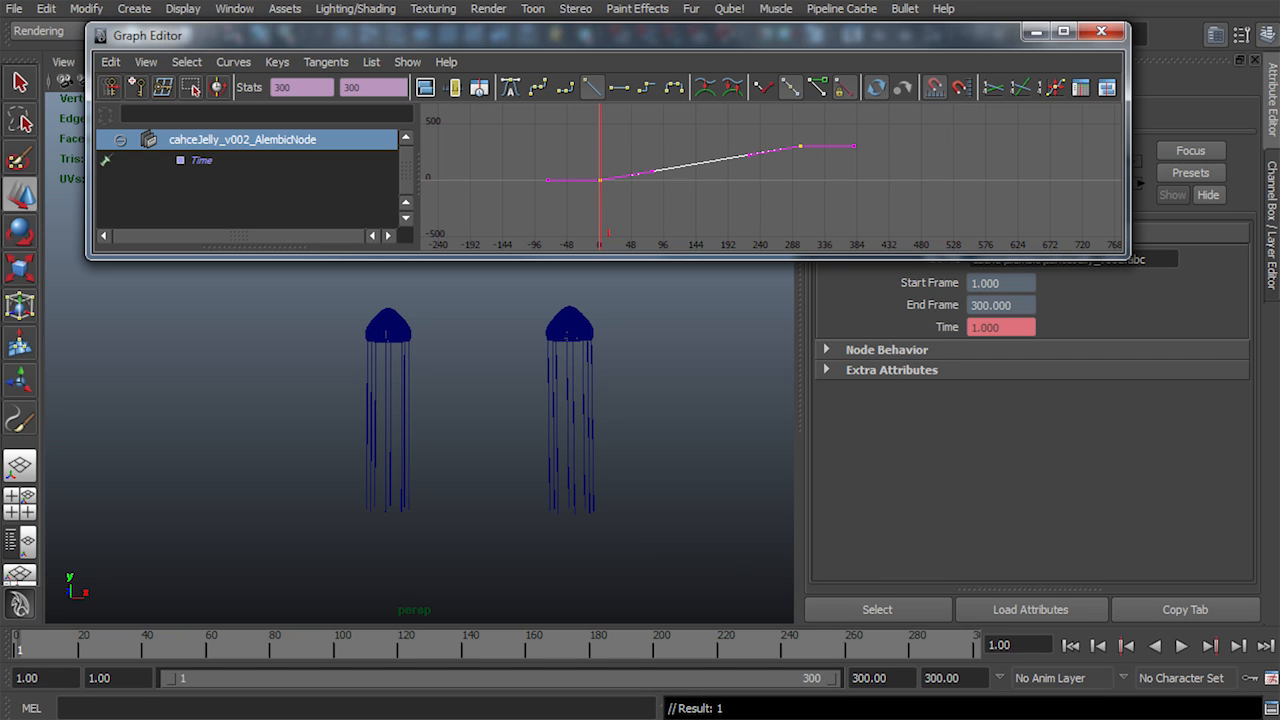
pyautogui.keyDown('shift'); pyautogui.moveTo(700, 170); pyautogui.dragTo(672, 170, button='middle'); pyautogui.keyUp('shift')
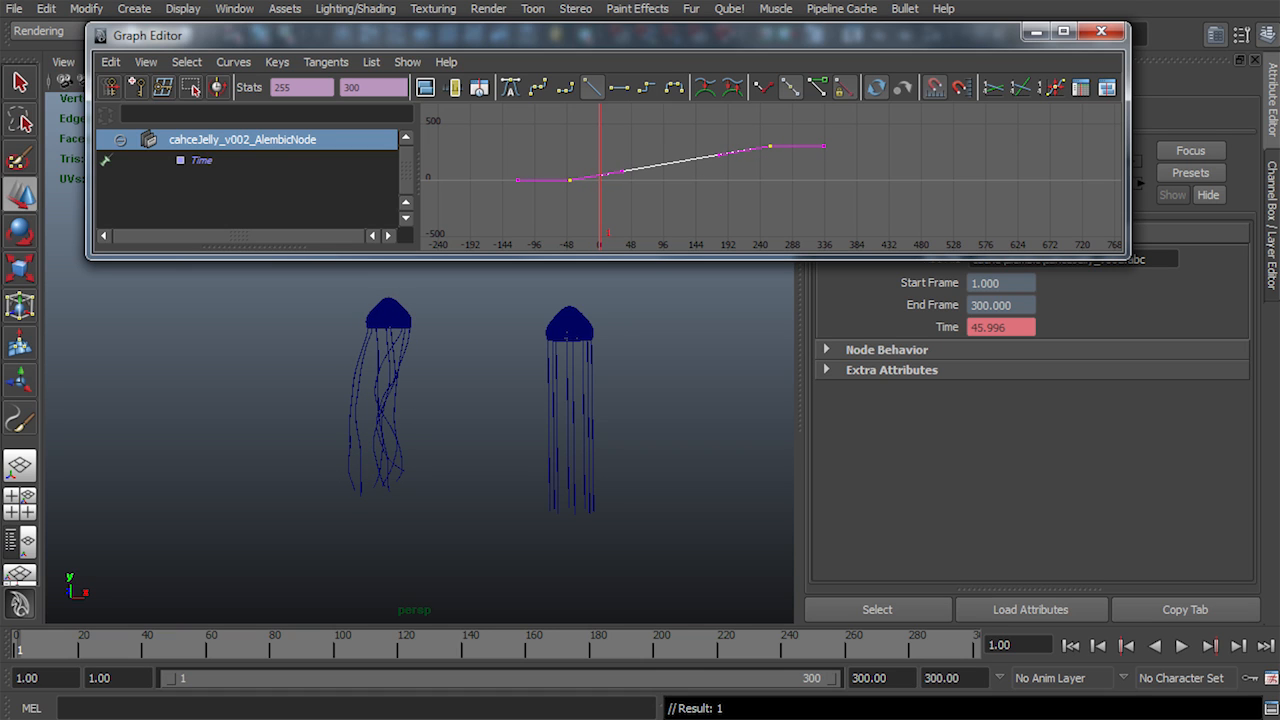
# Play the animation and reframe the viewport so both jellyfish stay in view below the Graph Editor
pyautogui.hotkey('alt', 'v')
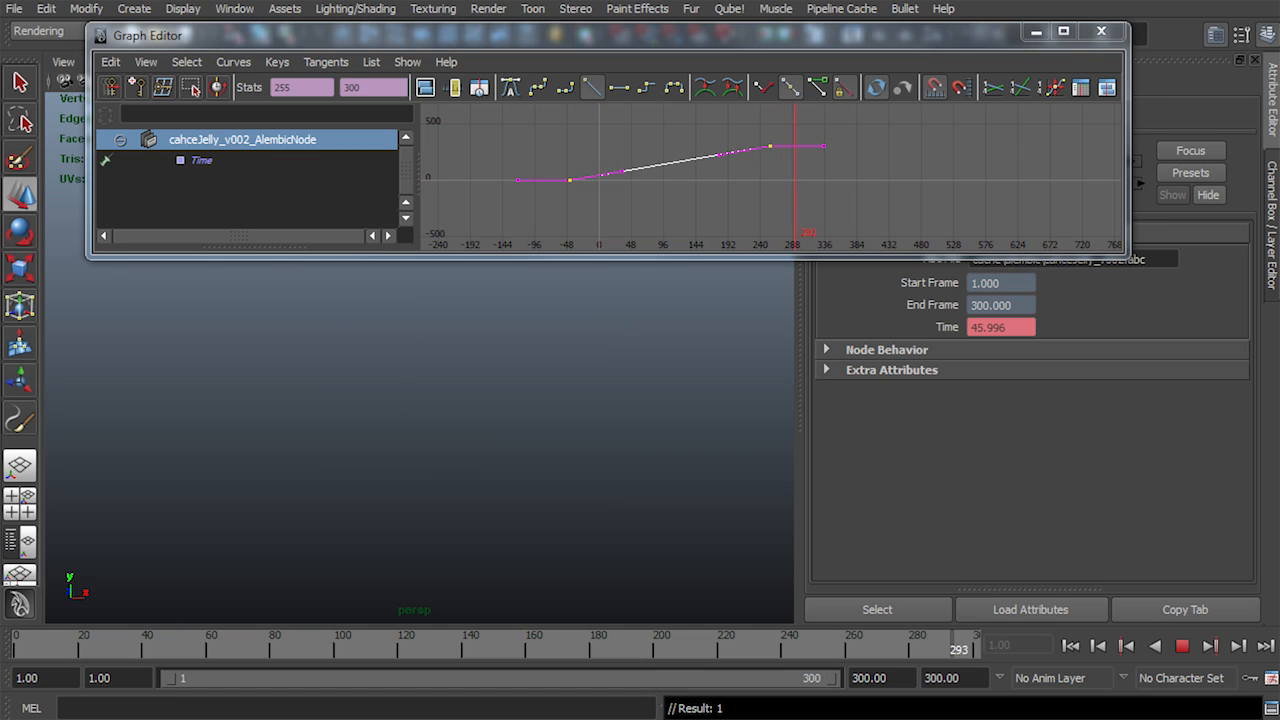
pyautogui.hotkey('alt', 'v')
pyautogui.keyDown('alt'); pyautogui.moveTo(470, 330); pyautogui.dragTo(415, 525, button='middle'); pyautogui.keyUp('alt')
pyautogui.keyDown('alt'); pyautogui.moveTo(415, 525); pyautogui.dragTo(550, 525, button='right'); pyautogui.keyUp('alt')
pyautogui.keyDown('alt'); pyautogui.moveTo(480, 400); pyautogui.dragTo(437, 448); pyautogui.keyUp('alt')
pyautogui.hotkey('alt', 'v')
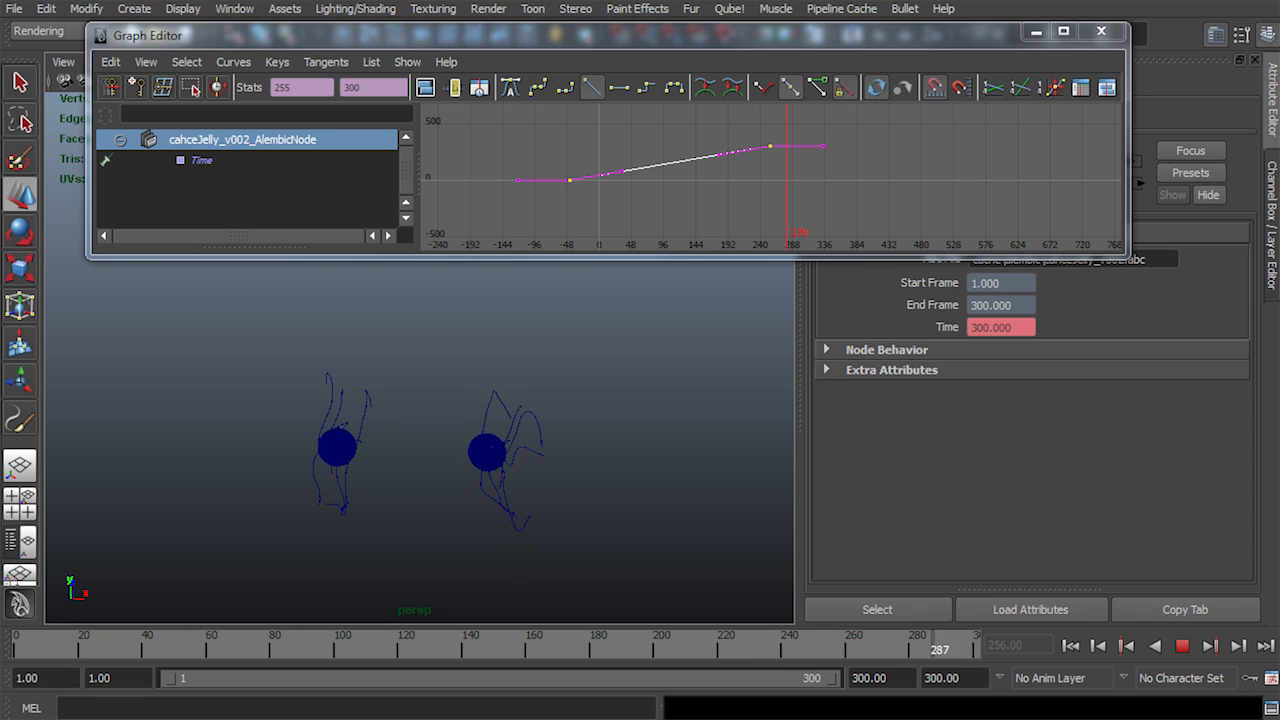
# Stop playback, set the animation end time to 200 and play the shortened range
pyautogui.click(869, 645)
pyautogui.click(952, 678)
pyautogui.doubleClick(952, 678)
pyautogui.write('200')
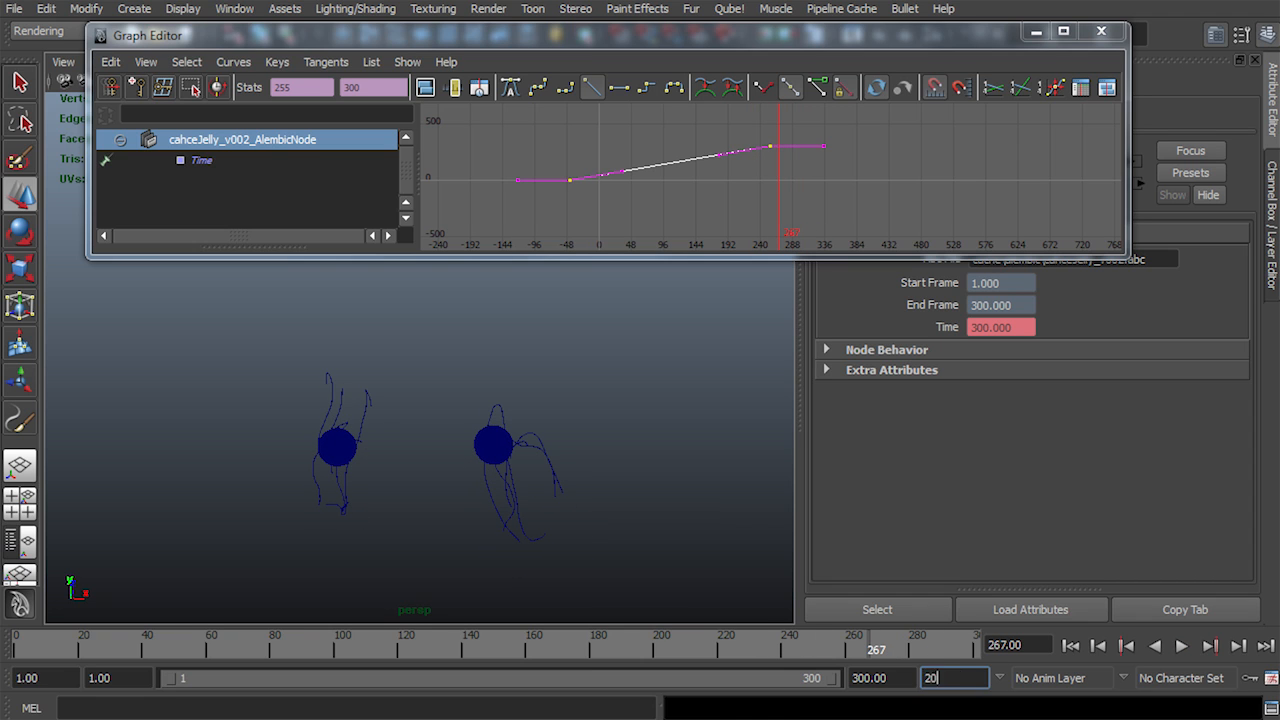
pyautogui.press('Return')
pyautogui.hotkey('alt', 'v')
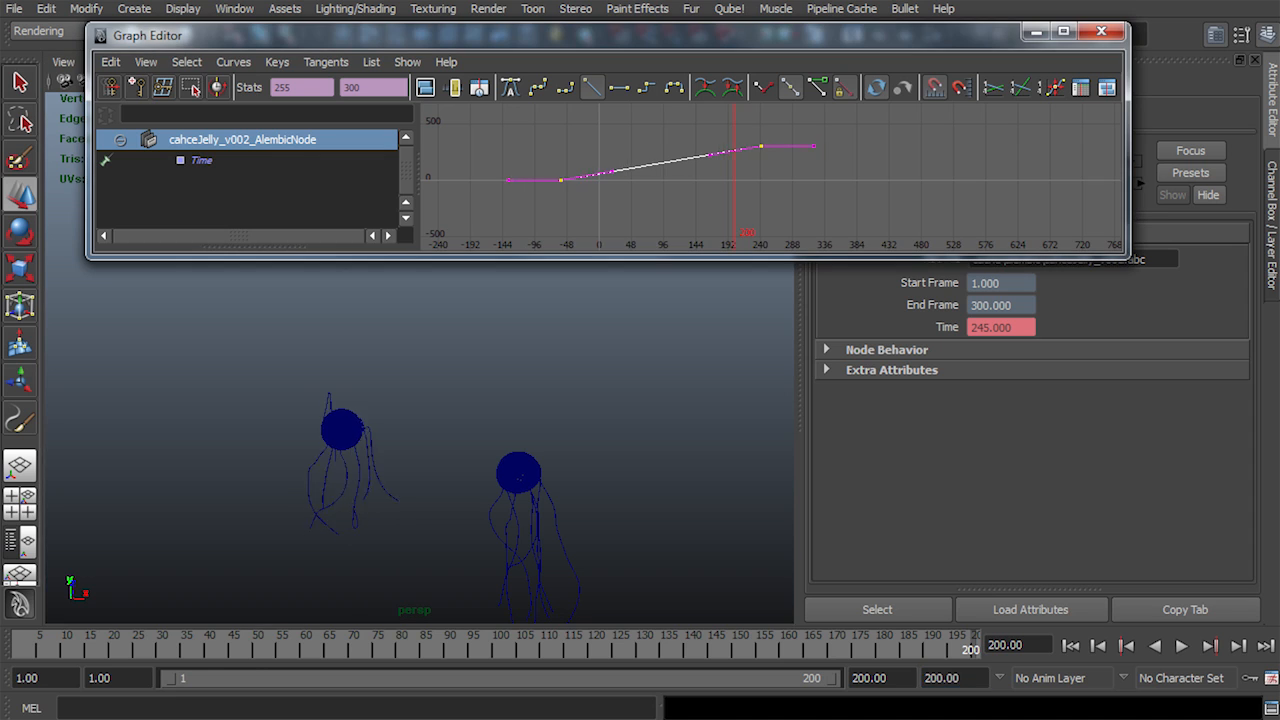
# Undo the last keyframe edit, move the Time curve's last key to frame 263 and close the Graph Editor
pyautogui.hotkey('ctrl', 'z')
pyautogui.moveTo(770, 146)
pyautogui.mouseDown(button='middle')
pyautogui.moveTo(733, 146)
pyautogui.moveTo(963, 146)
pyautogui.moveTo(776, 146)
pyautogui.mouseUp(button='middle')
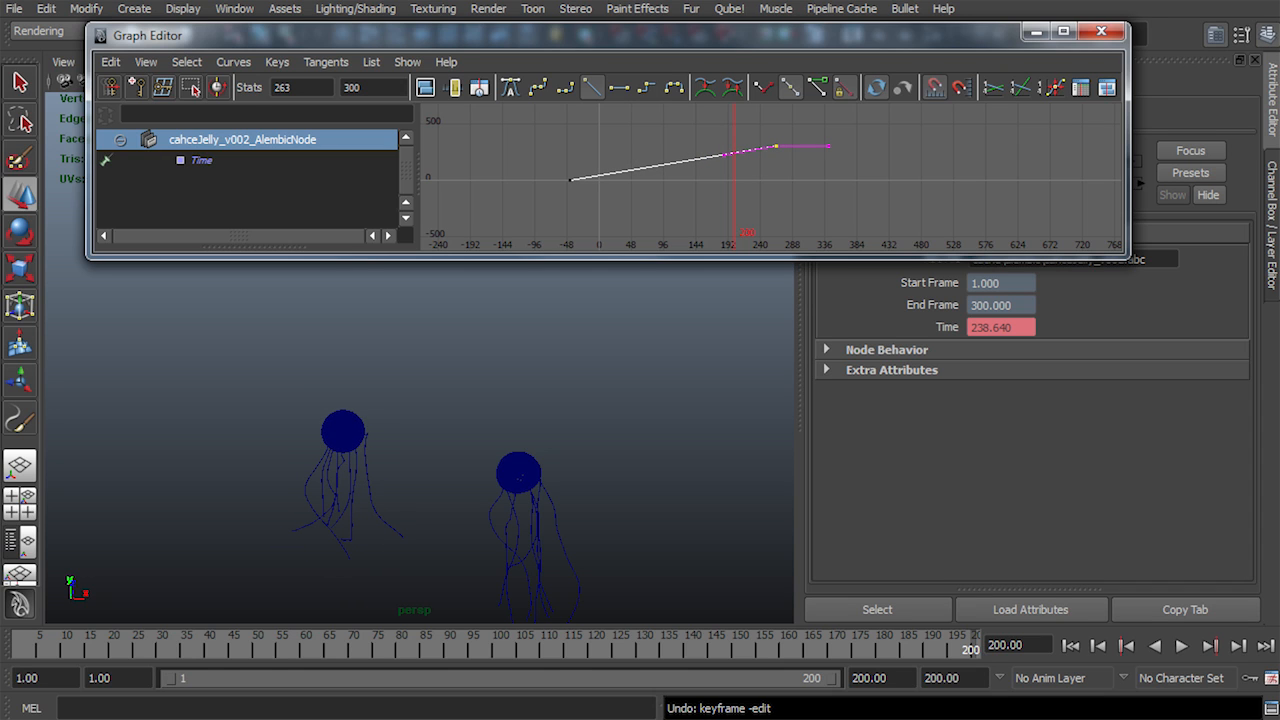
pyautogui.click(945, 678)
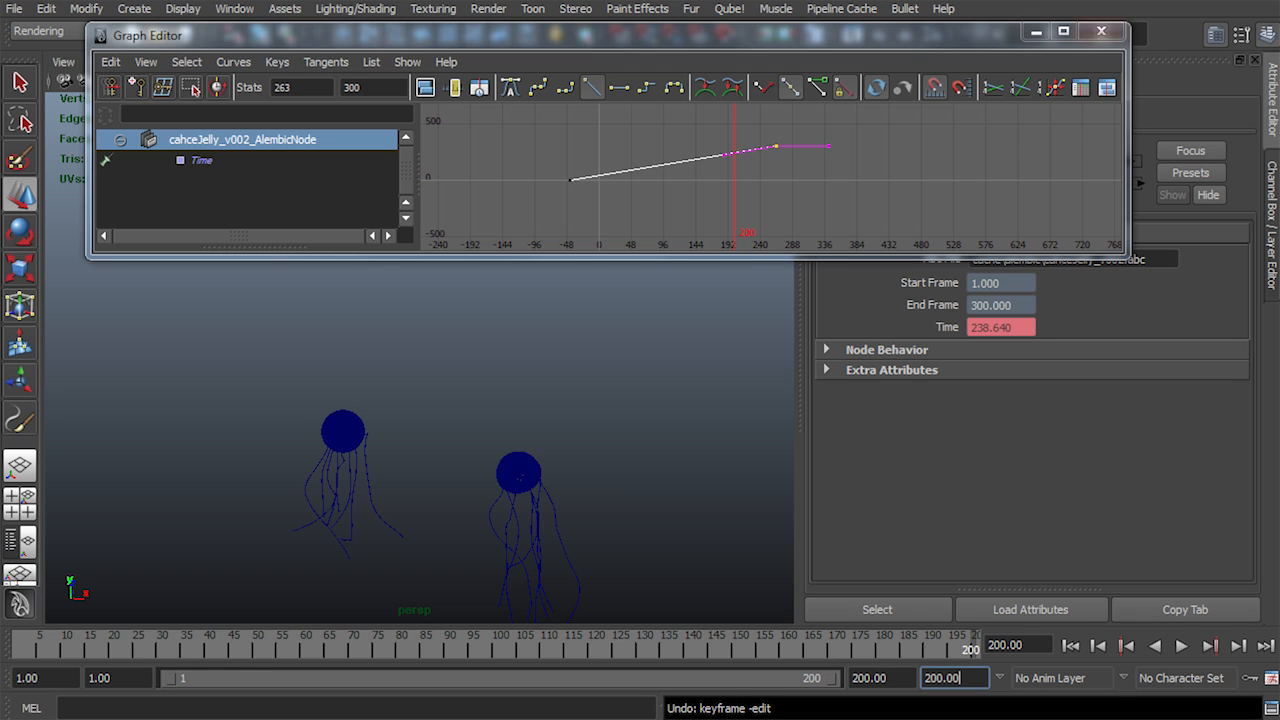
pyautogui.click(1101, 31)
# Select the other jellyfish's bell mesh and graph its input and output connections in the Hypershade
pyautogui.click(519, 473)
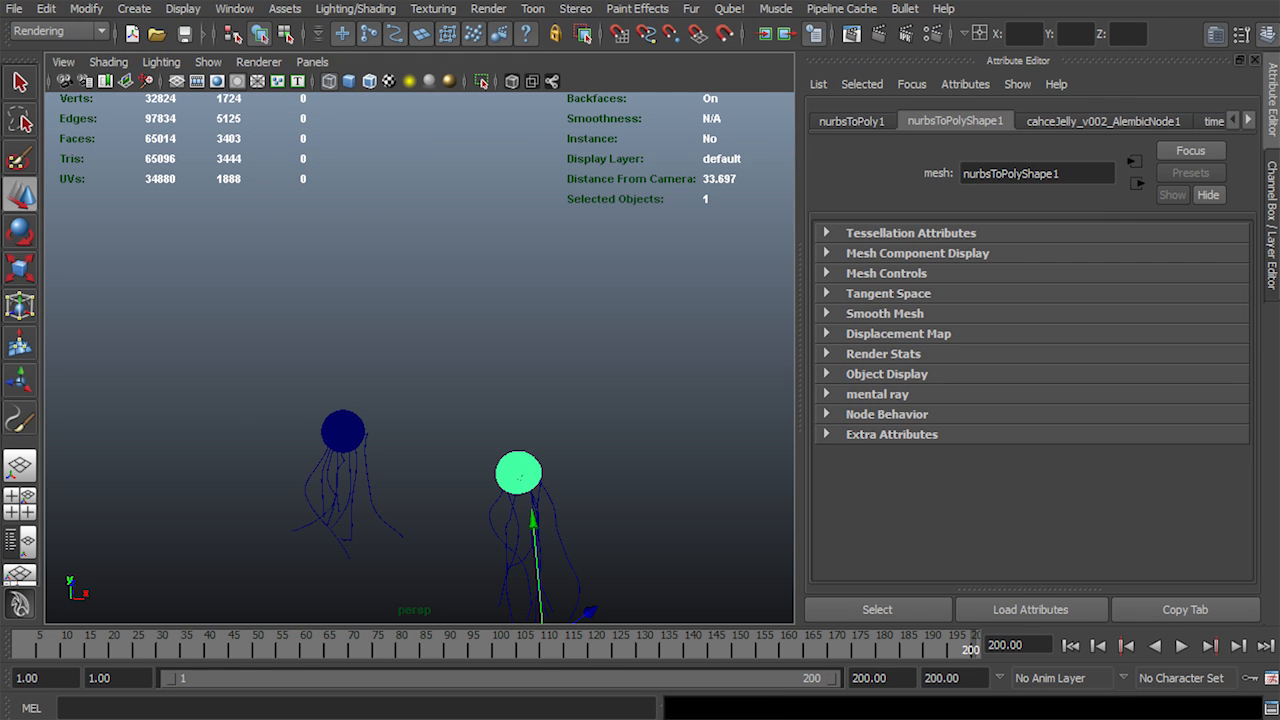
pyautogui.click(234, 8)
pyautogui.moveTo(280, 55)
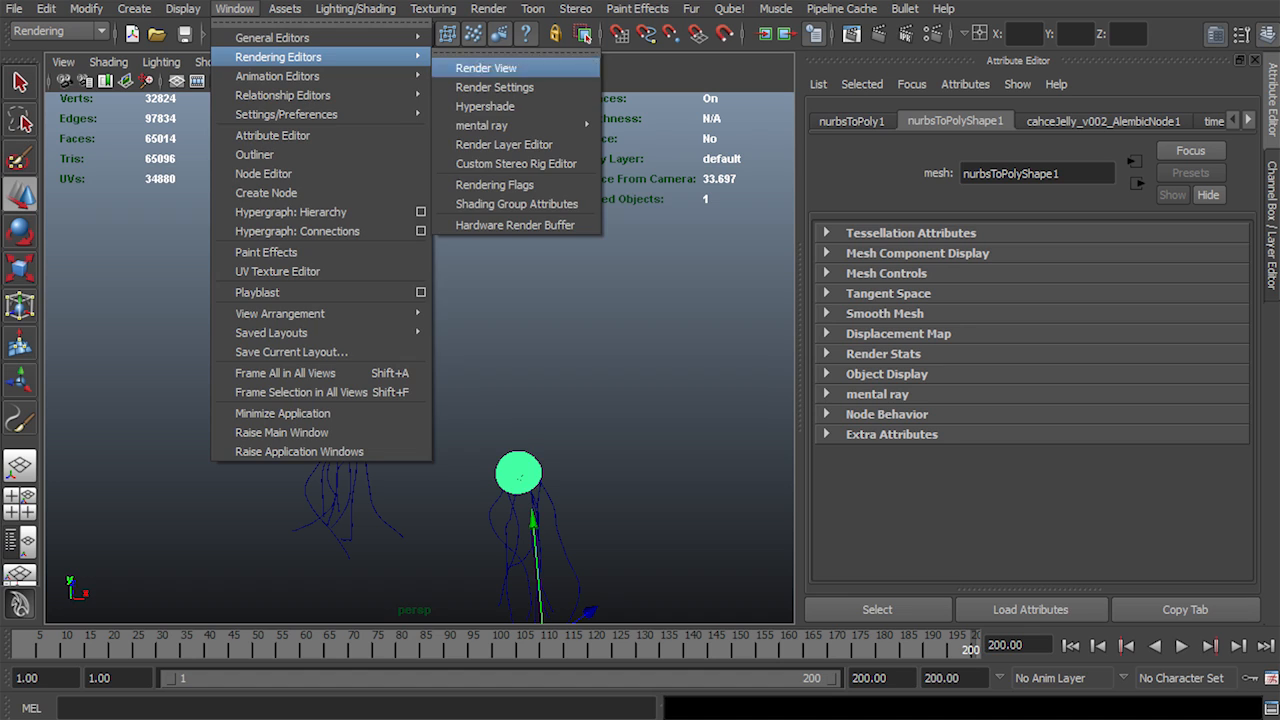
pyautogui.click(515, 106)
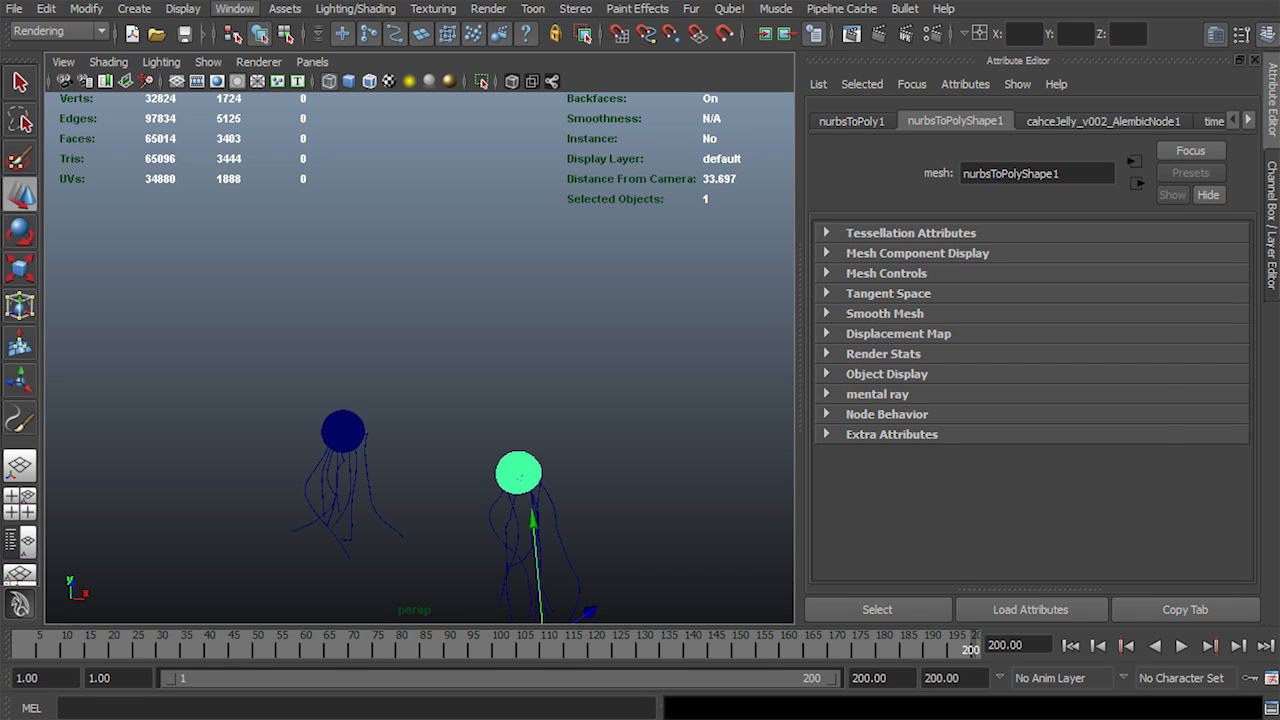
pyautogui.moveTo(905, 379); pyautogui.dragTo(888, 111)
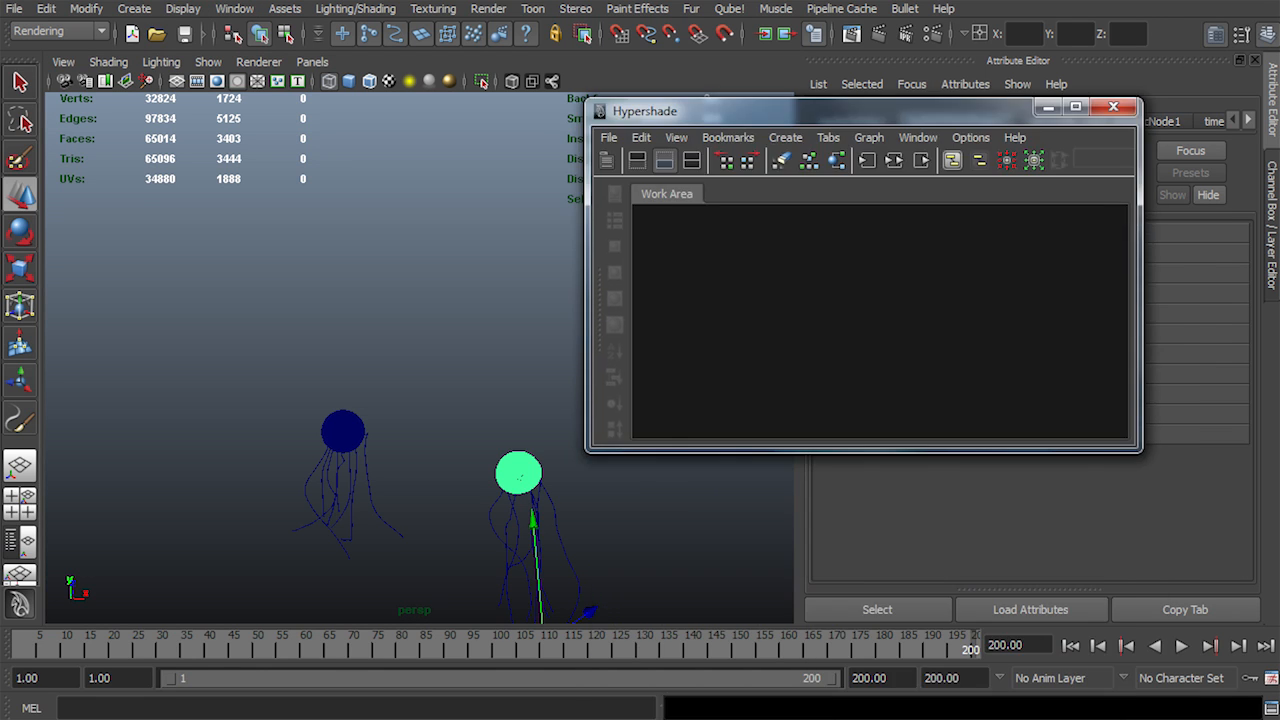
pyautogui.click(894, 160)
# Delete the connection from time1 to the cahceJelly_v002 Alembic node and select that node for editing
pyautogui.keyDown('alt'); pyautogui.moveTo(790, 350); pyautogui.dragTo(850, 361, button='middle'); pyautogui.keyUp('alt')
pyautogui.moveTo(740, 266); pyautogui.dragTo(675, 265)
pyautogui.click(757, 275)
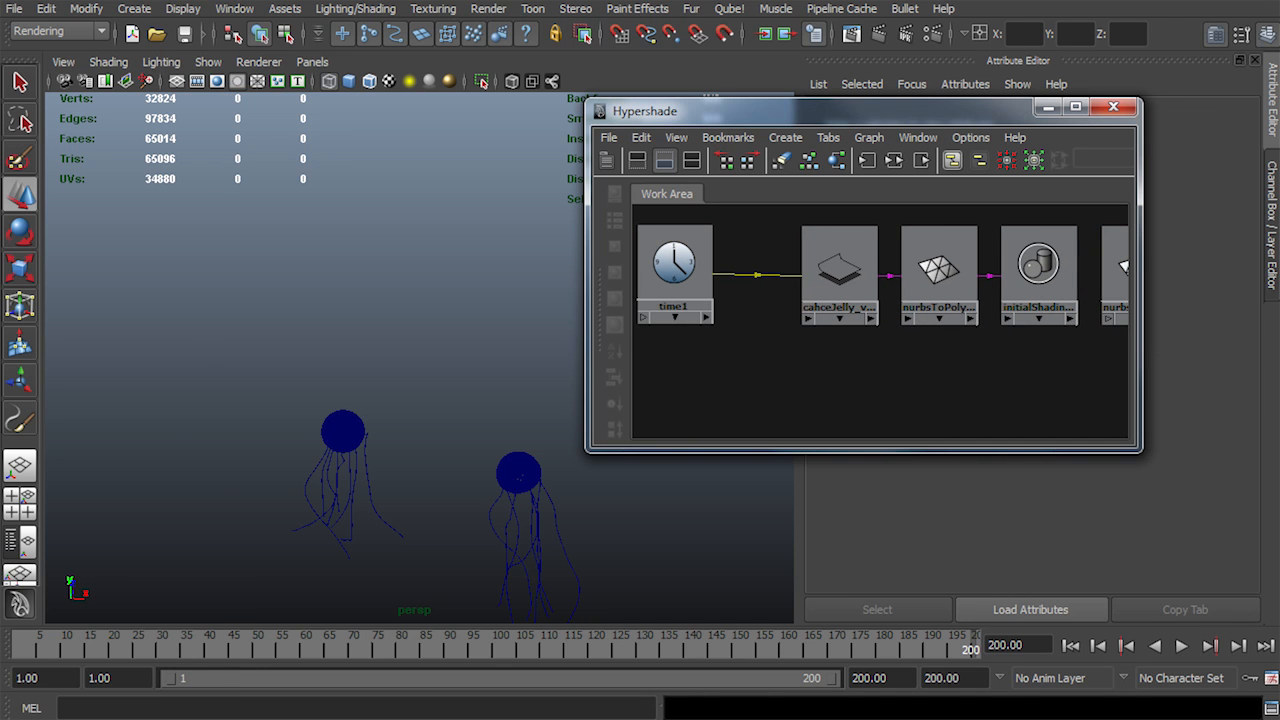
pyautogui.press('Delete')
pyautogui.click(840, 268)
pyautogui.moveTo(800, 111); pyautogui.dragTo(365, 44)
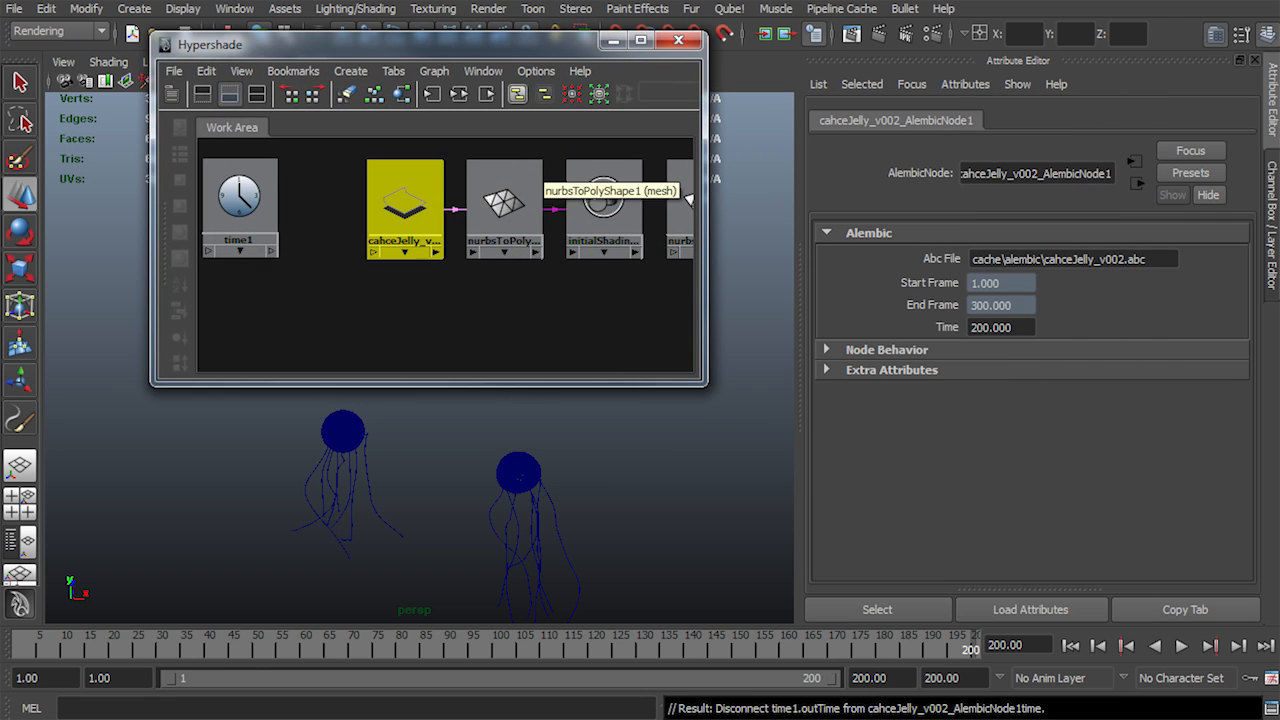
# Set the Alembic node's Time to 1 and key it at the start of the animation
pyautogui.doubleClick(992, 328)
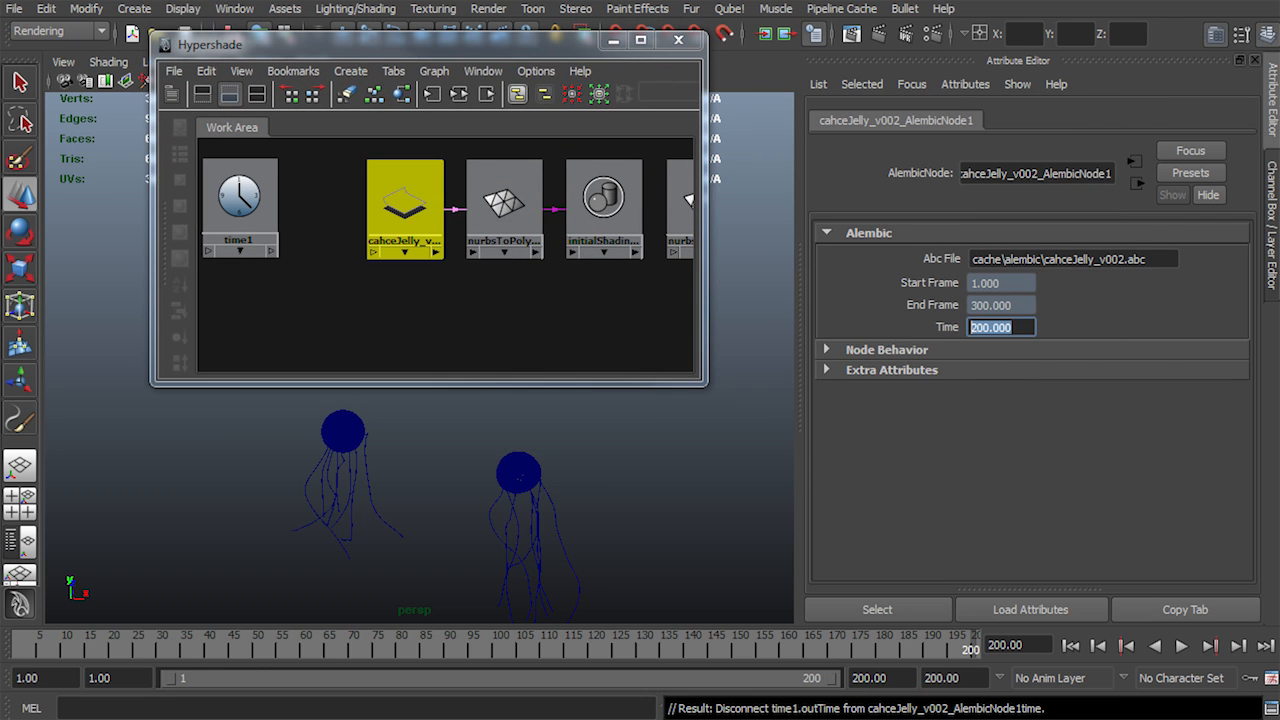
pyautogui.write('1')
pyautogui.press('Return')
pyautogui.rightClick(1006, 330)
pyautogui.click(1052, 361)
# Go to frame 300, set the Alembic node's Time to 300, key it and select the node
pyautogui.moveTo(1028, 645); pyautogui.dragTo(985, 645)
pyautogui.write('300')
pyautogui.press('Return')
pyautogui.doubleClick(988, 328)
pyautogui.write('30')
pyautogui.rightClick(1003, 324)
pyautogui.click(1052, 355)
pyautogui.click(880, 609)
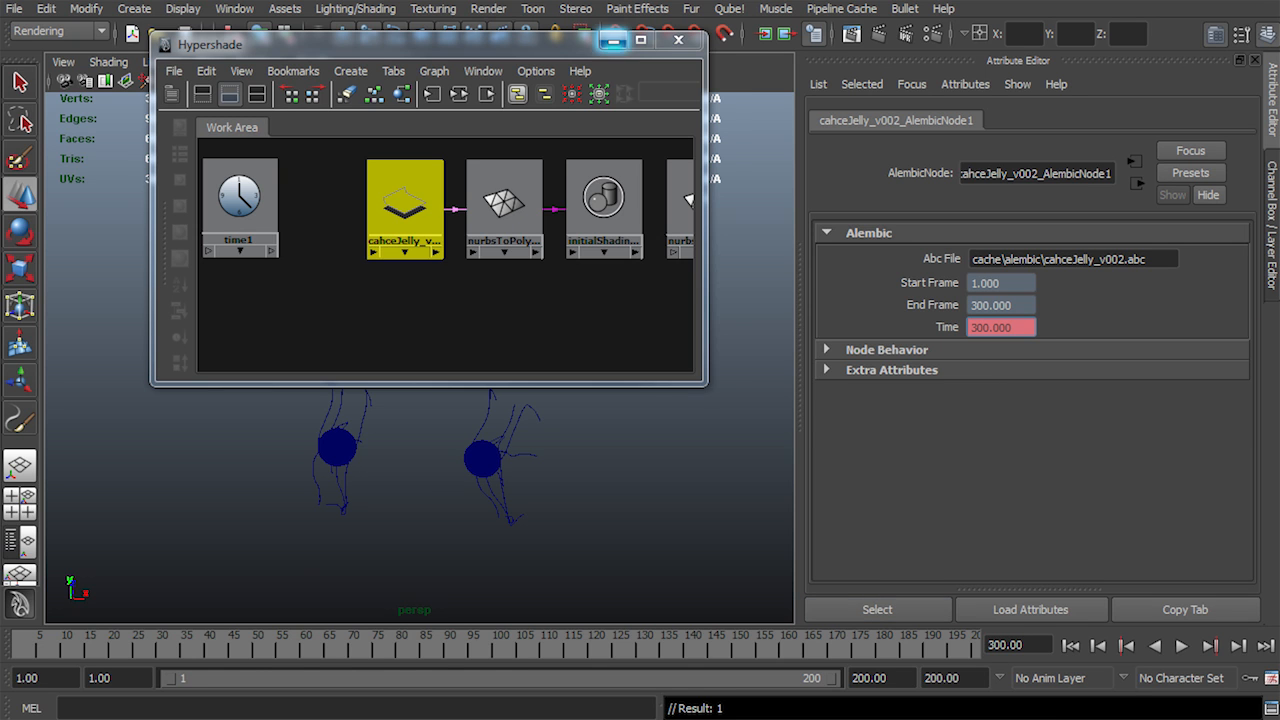
# Open the node's Time curve in the Graph Editor, make its tangents linear and shift the curve earlier so it ends at frame 259
pyautogui.click(613, 41)
pyautogui.click(234, 8)
pyautogui.moveTo(286, 74)
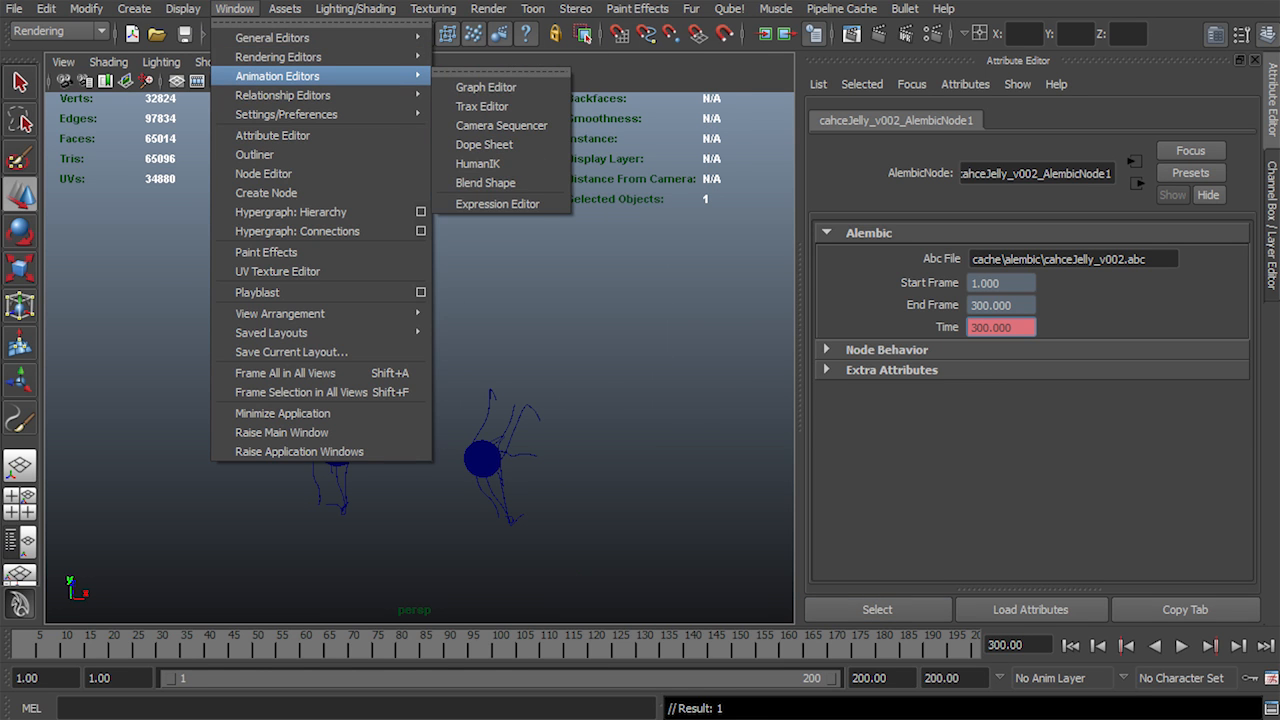
pyautogui.click(486, 86)
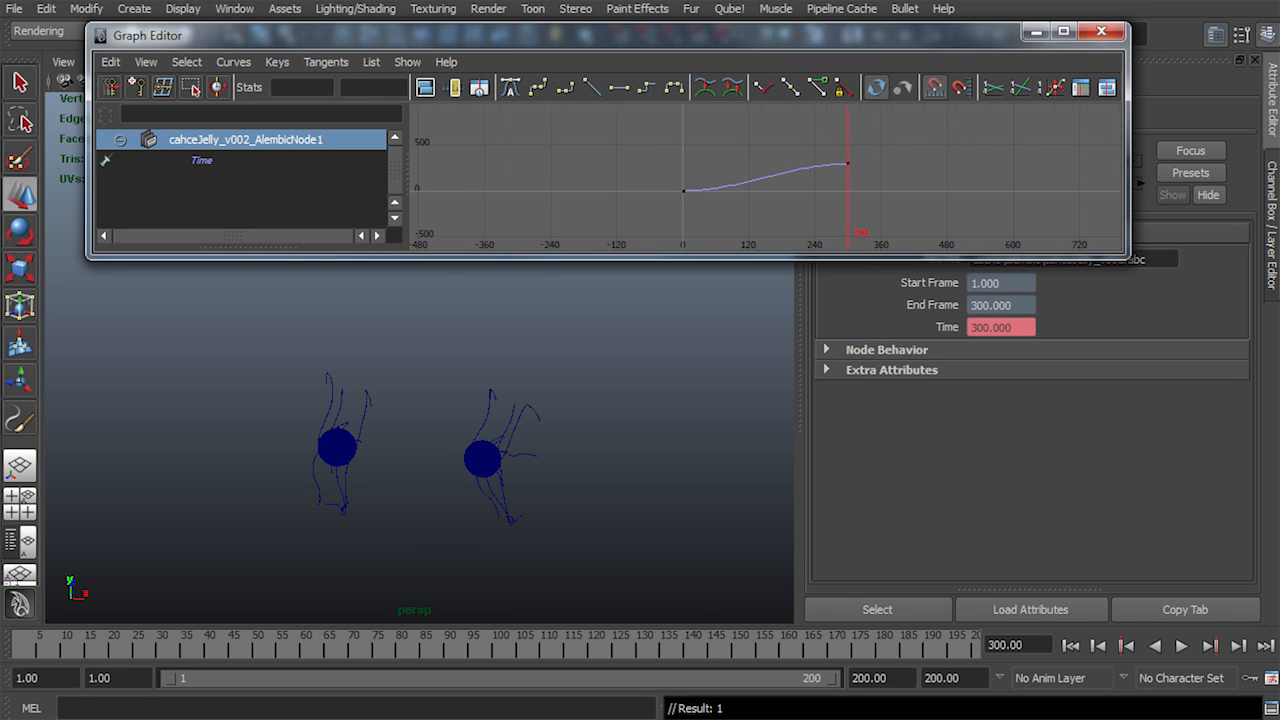
pyautogui.click(592, 87)
pyautogui.moveTo(641, 135); pyautogui.dragTo(883, 251)
pyautogui.moveTo(847, 164); pyautogui.dragTo(828, 164, button='middle')
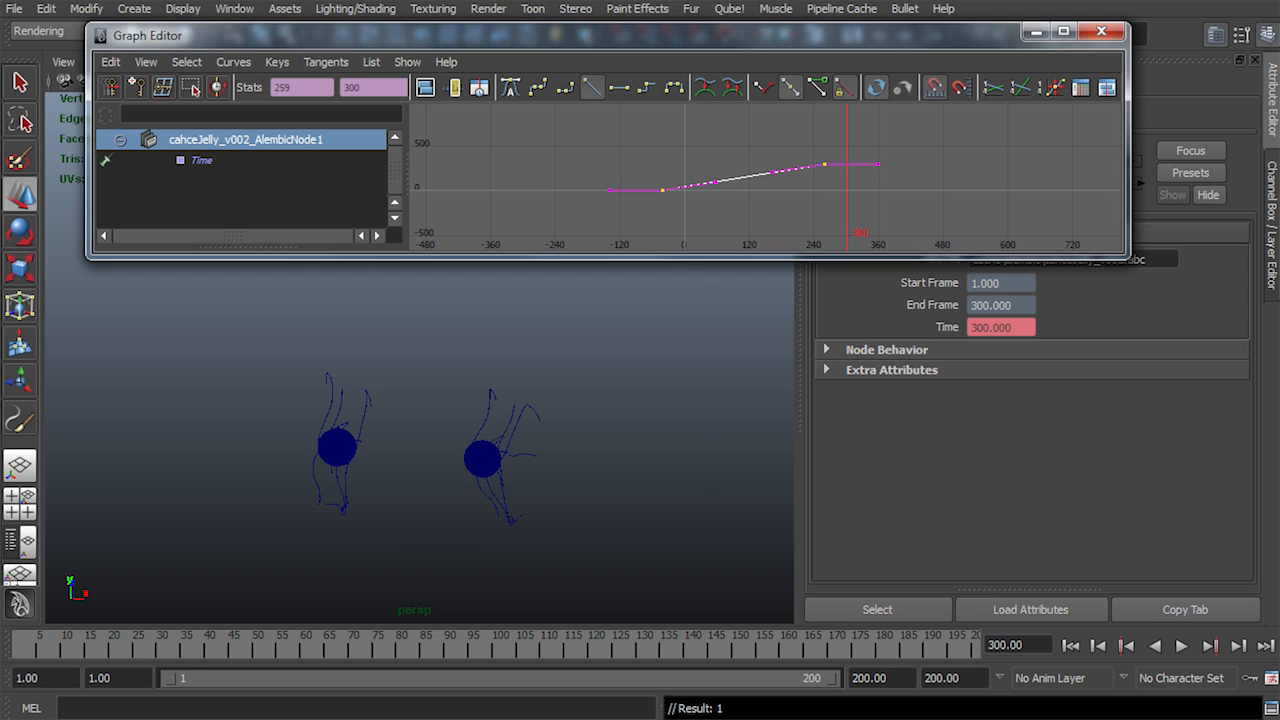
# Play the offset animation, return to frame 1 and reframe both jellyfish below the Graph Editor
pyautogui.click(1182, 646)
pyautogui.click(1071, 646)
pyautogui.keyDown('alt'); pyautogui.moveTo(420, 400); pyautogui.dragTo(402, 350); pyautogui.keyUp('alt')
pyautogui.keyDown('alt'); pyautogui.moveTo(400, 470); pyautogui.dragTo(431, 370, button='middle'); pyautogui.keyUp('alt')
pyautogui.keyDown('alt'); pyautogui.moveTo(431, 370); pyautogui.dragTo(504, 370, button='right'); pyautogui.keyUp('alt')
# Undo a stray curve move, shift the Time curve earlier so its last key sits at frame 210, and scrub to frame 200
pyautogui.moveTo(690, 160); pyautogui.dragTo(742, 242, button='middle')
pyautogui.hotkey('ctrl', 'z')
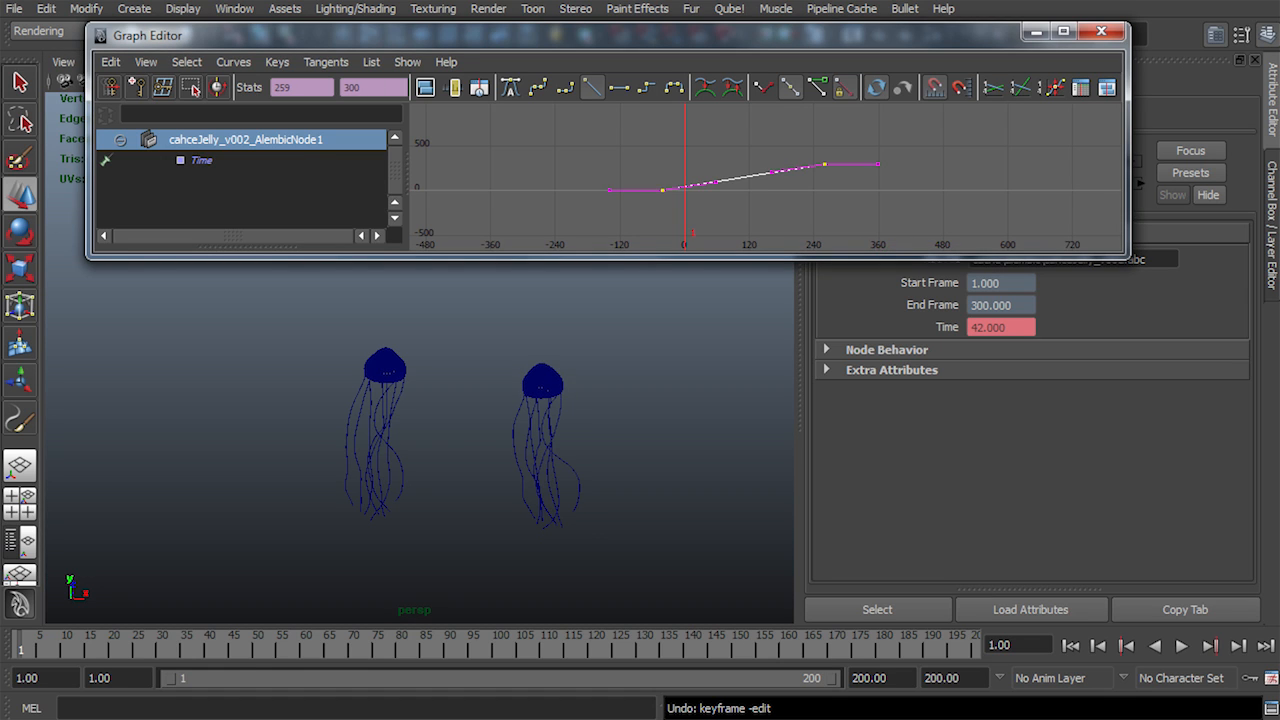
pyautogui.keyDown('shift'); pyautogui.moveTo(742, 180); pyautogui.dragTo(715, 180, button='middle'); pyautogui.keyUp('shift')
pyautogui.click(797, 164)
pyautogui.moveTo(815, 646); pyautogui.dragTo(974, 646)
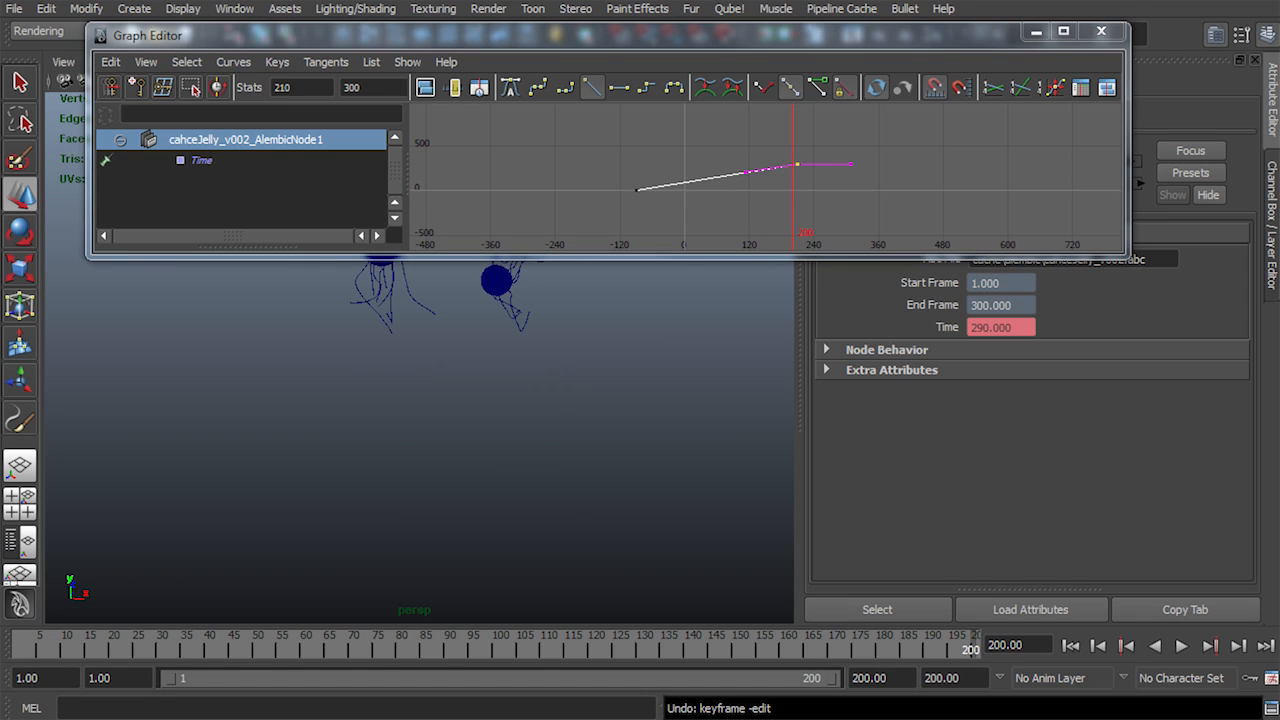
# Undo the vertical key move, stretch the Time curve by moving its last key later and first key earlier, and minimize the Graph Editor
pyautogui.moveTo(797, 164); pyautogui.dragTo(881, 223, button='middle')
pyautogui.hotkey('ctrl', 'z')
pyautogui.keyDown('shift'); pyautogui.moveTo(797, 164); pyautogui.dragTo(875, 164, button='middle'); pyautogui.keyUp('shift')
pyautogui.moveTo(617, 159); pyautogui.dragTo(681, 218)
pyautogui.keyDown('shift'); pyautogui.moveTo(637, 190); pyautogui.dragTo(625, 190, button='middle'); pyautogui.keyUp('shift')
pyautogui.click(1036, 32)
# Play the animation to compare the timing of both jellyfish, then stop at frame 1
pyautogui.keyDown('alt'); pyautogui.moveTo(410, 320); pyautogui.dragTo(440, 390); pyautogui.keyUp('alt')
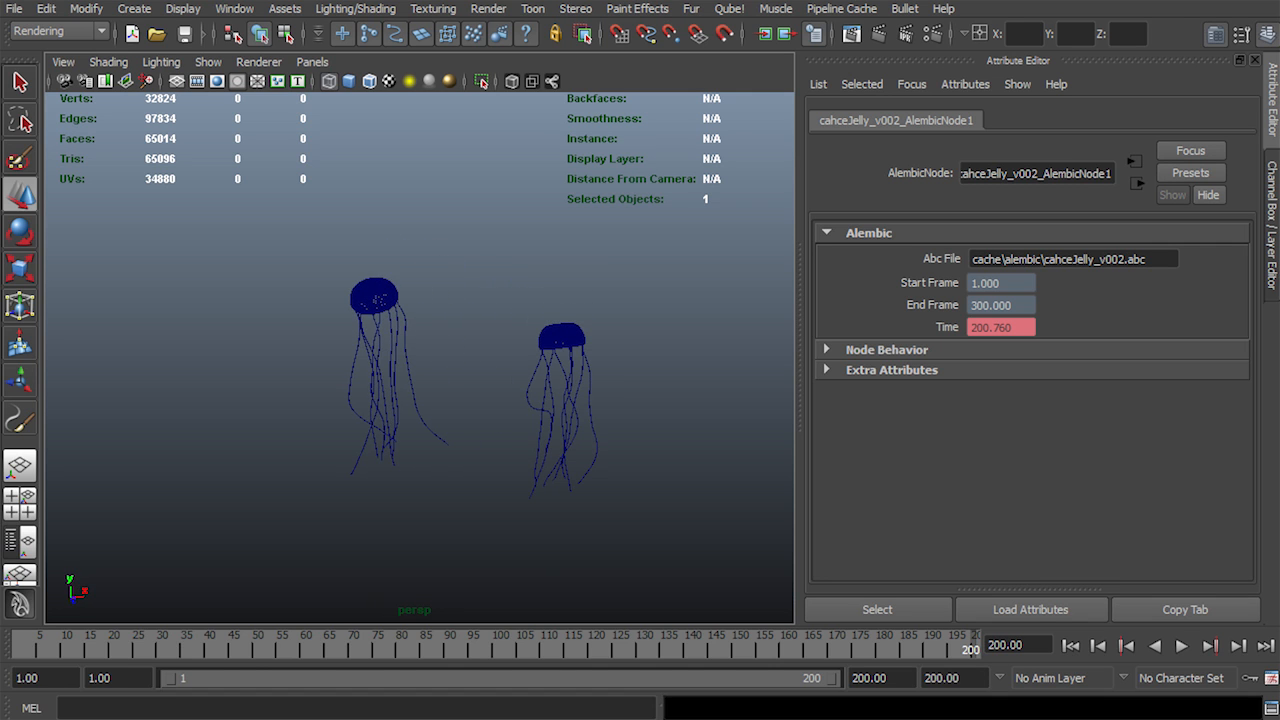
pyautogui.hotkey('alt', 'v')
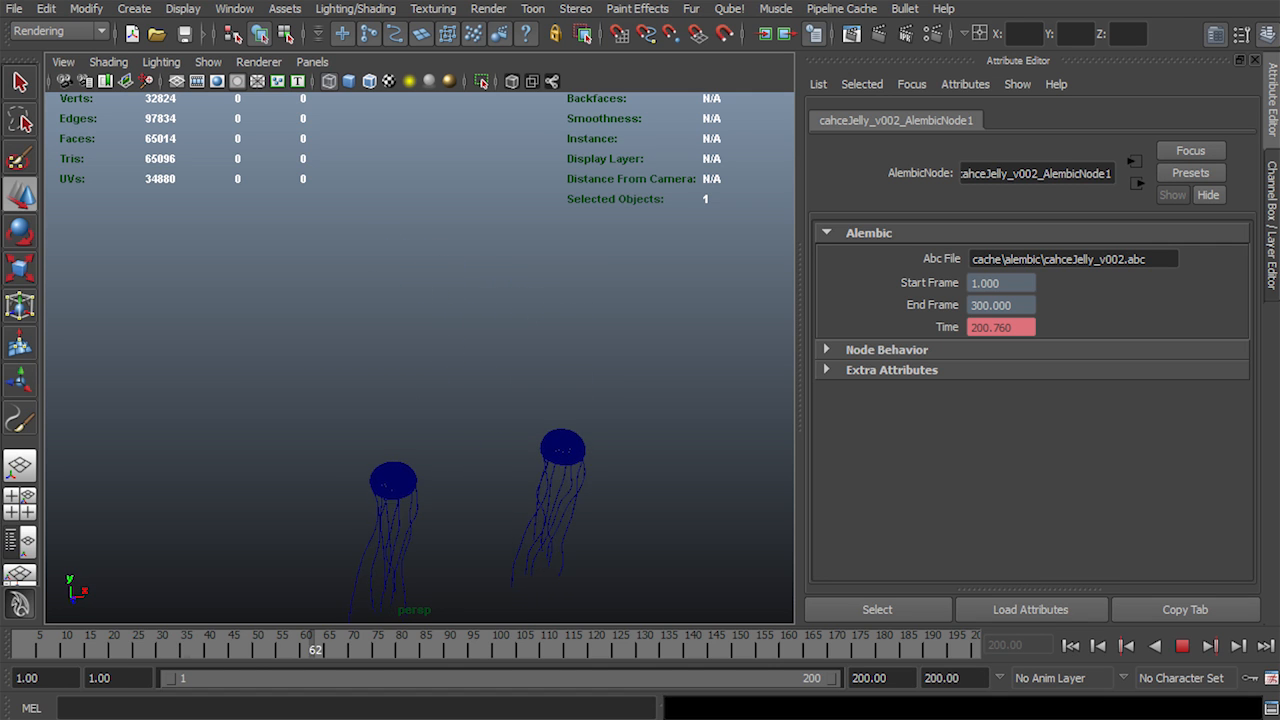
pyautogui.hotkey('alt', 'shift', 'v')
pyautogui.keyDown('alt'); pyautogui.moveTo(440, 400); pyautogui.dragTo(455, 338); pyautogui.keyUp('alt')
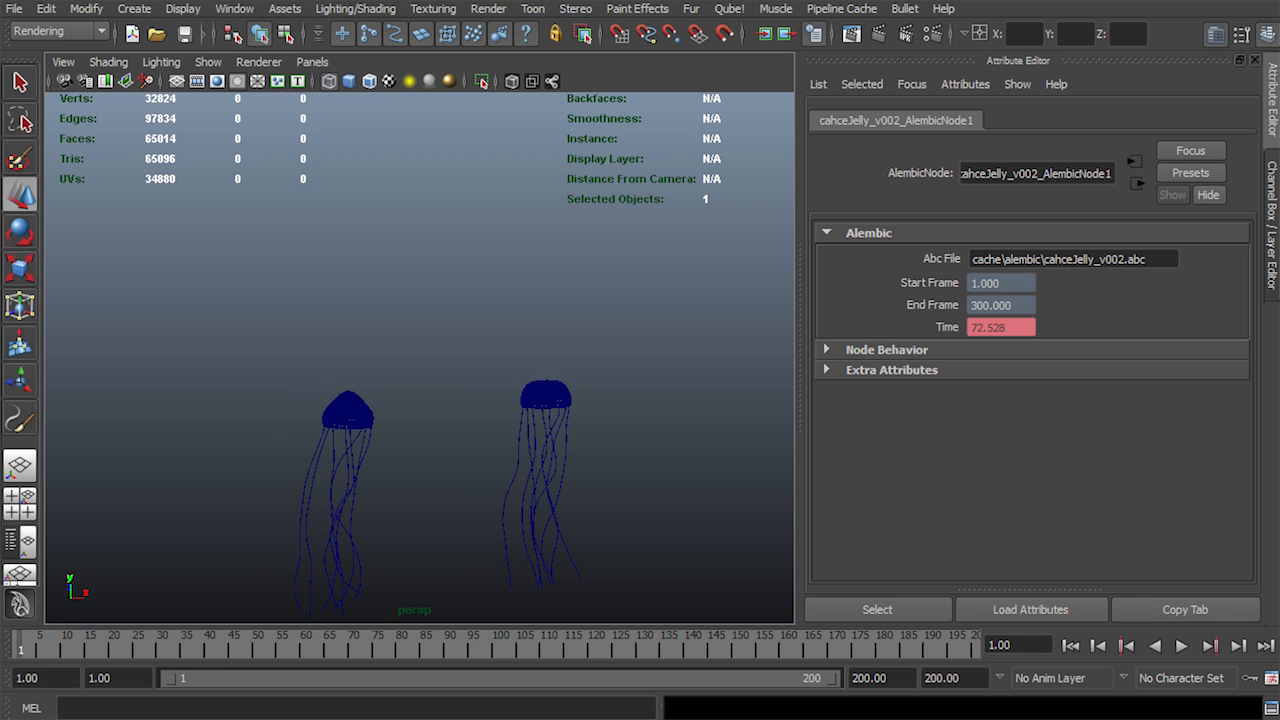
# Select the JellyFish1 group from its bell mesh and rotate it so the jellyfish tilts sideways
pyautogui.click(545, 395)
pyautogui.press('Up')
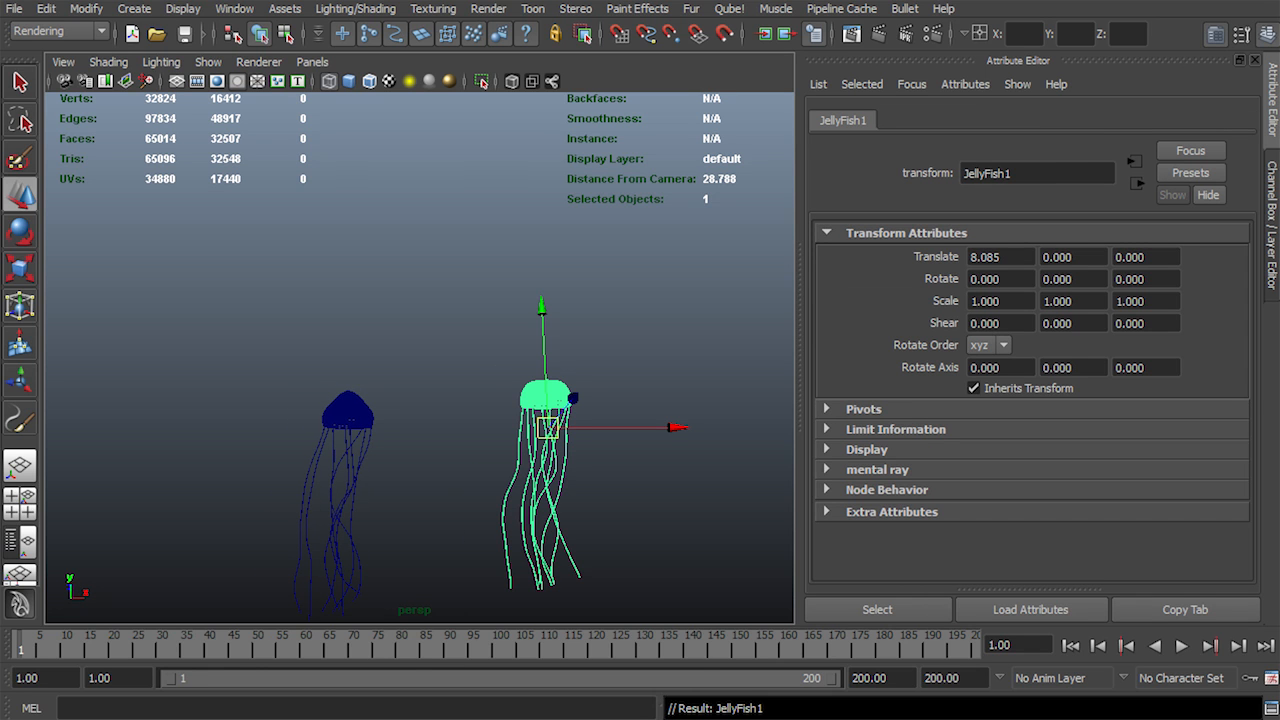
pyautogui.keyDown('alt'); pyautogui.moveTo(573, 398); pyautogui.dragTo(576, 414); pyautogui.keyUp('alt')
pyautogui.moveTo(549, 330); pyautogui.dragTo(665, 435)
pyautogui.press('e')
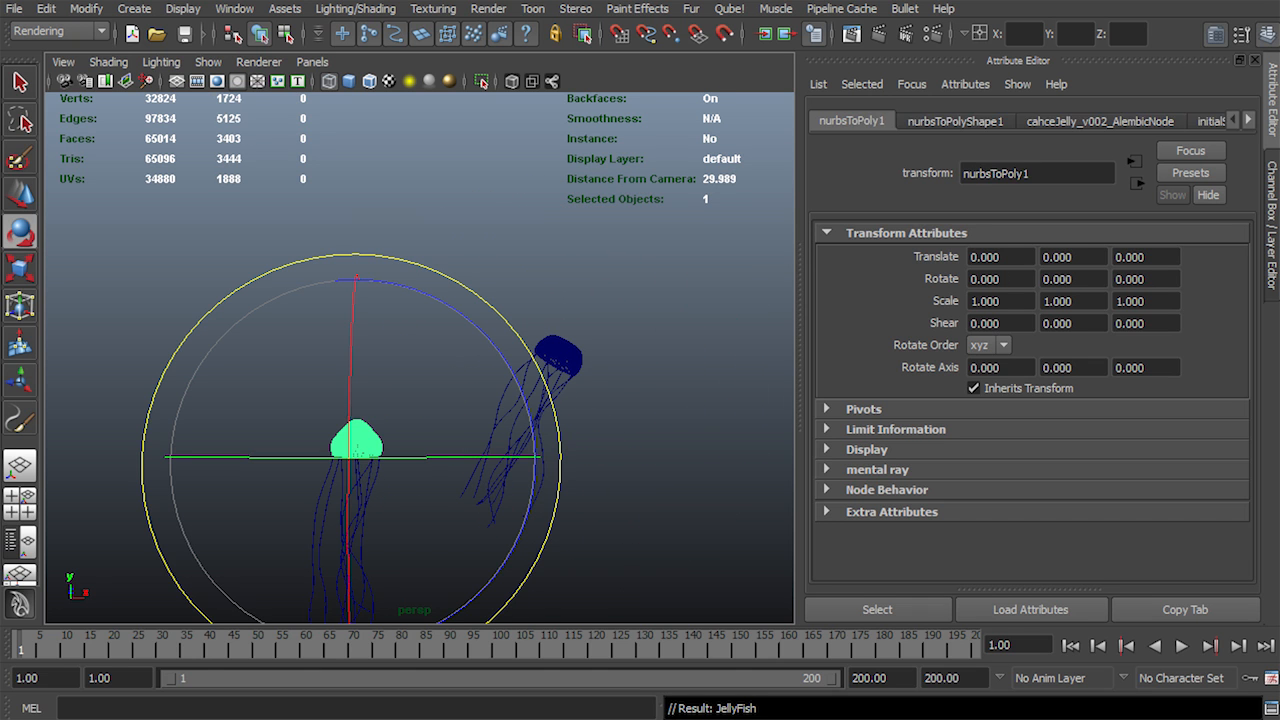
# Select the JellyFish group and rotate it to about -16.3, -7.3, 14.6 degrees
pyautogui.press('Up')
pyautogui.moveTo(475, 470); pyautogui.dragTo(455, 403)
pyautogui.press('q')
pyautogui.keyDown('alt'); pyautogui.moveTo(455, 403); pyautogui.dragTo(427, 330, button='middle'); pyautogui.keyUp('alt')
pyautogui.scroll(1, 427, 330)
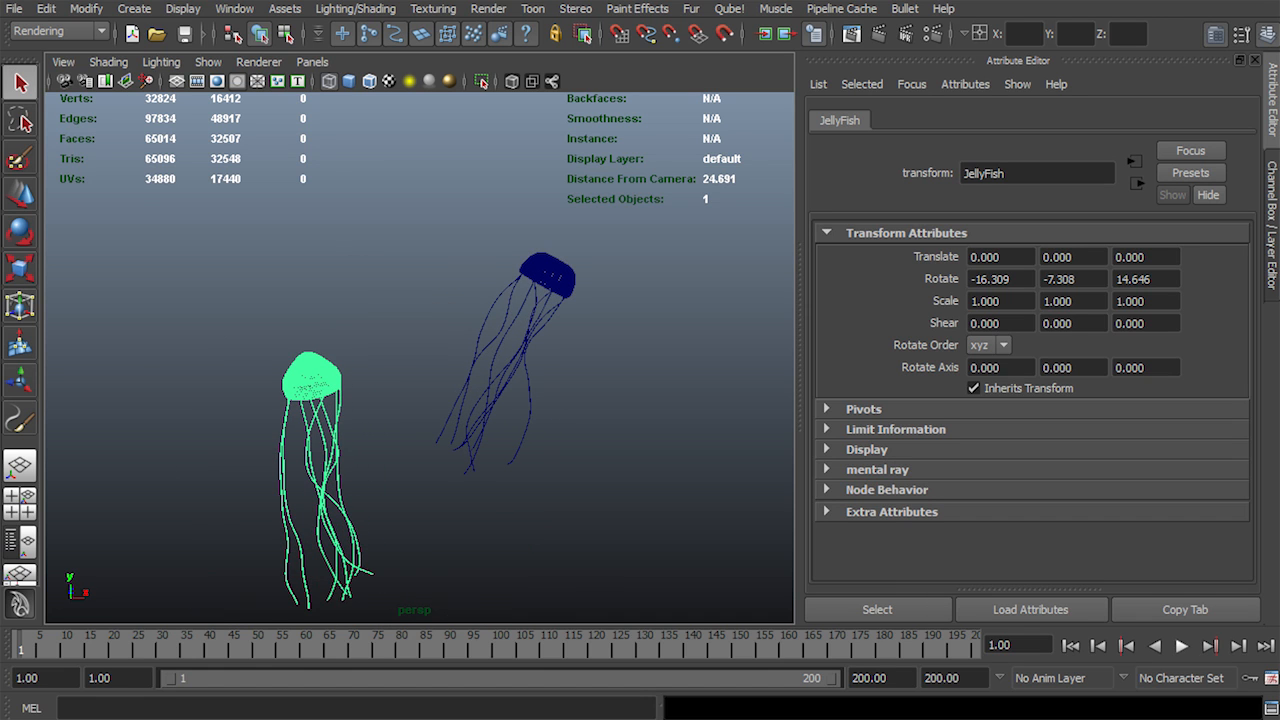
# Play the animation, select all meshes of both jellyfish during playback, and stop it
pyautogui.keyDown('alt'); pyautogui.moveTo(450, 280); pyautogui.dragTo(387, 437, button='middle'); pyautogui.keyUp('alt')
pyautogui.hotkey('alt', 'v')
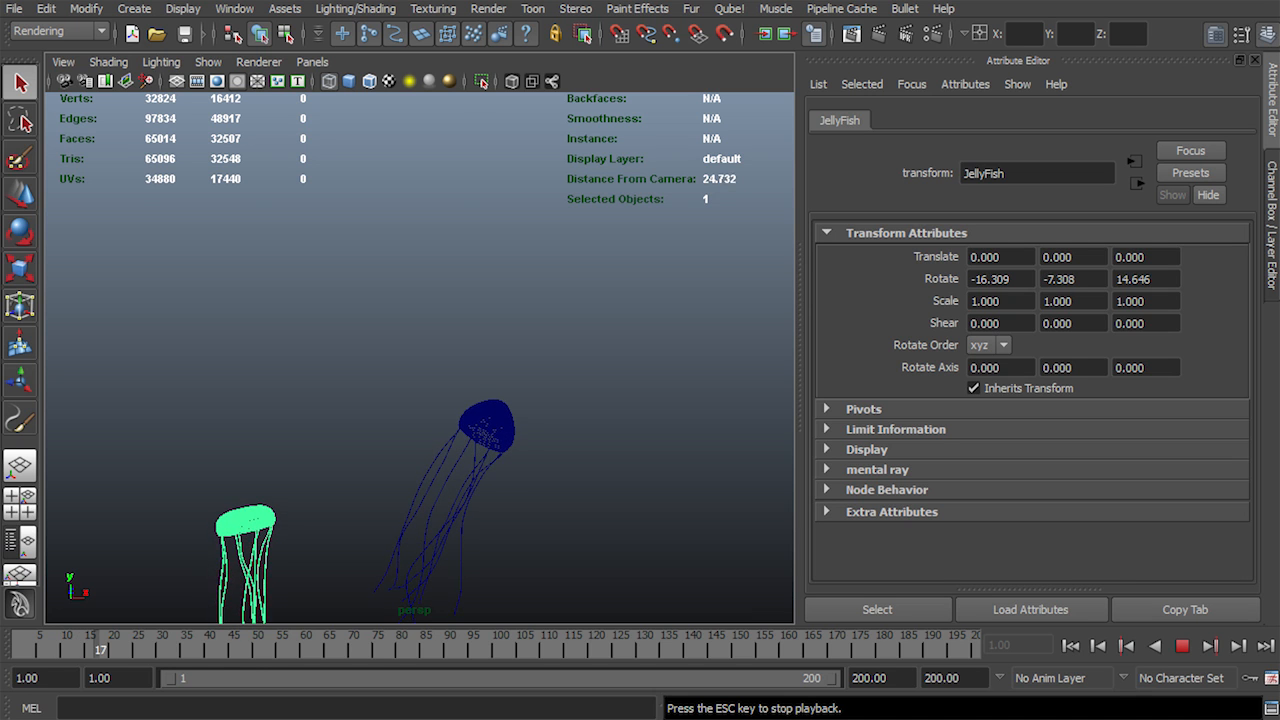
pyautogui.moveTo(430, 385); pyautogui.dragTo(535, 505)
pyautogui.keyDown('shift'); pyautogui.moveTo(195, 480); pyautogui.dragTo(295, 600); pyautogui.keyUp('shift')
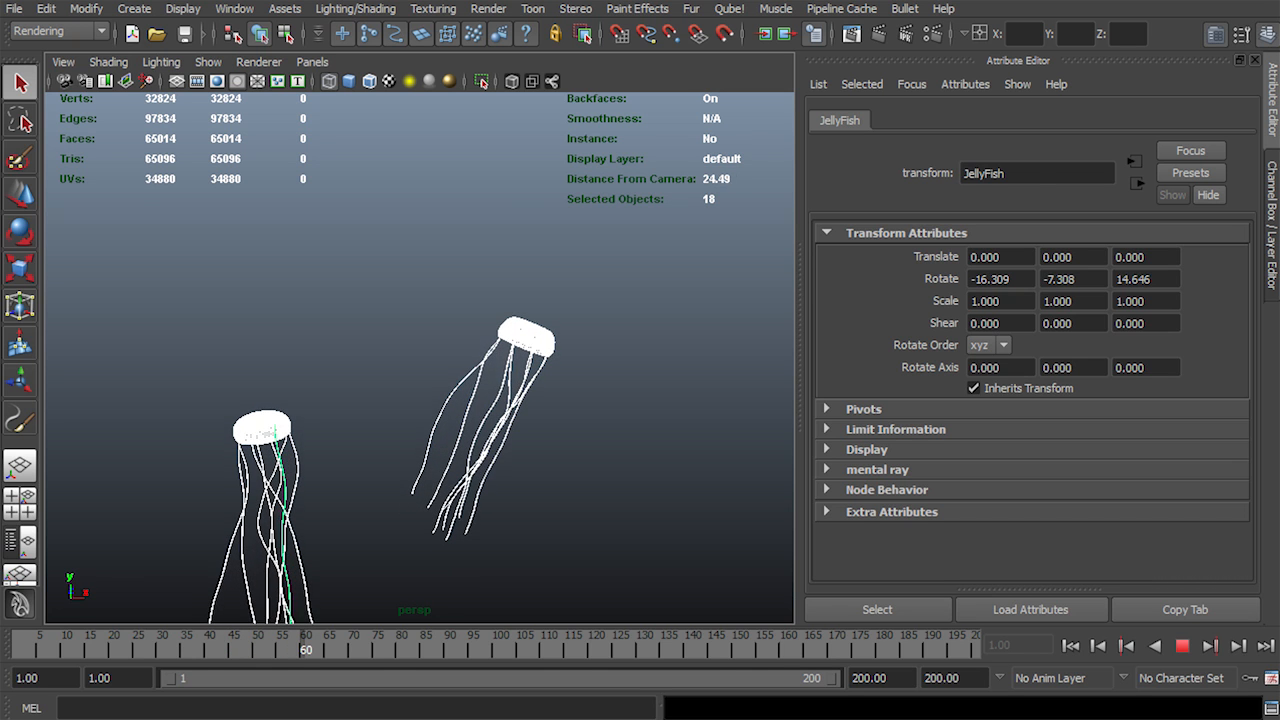
pyautogui.click(1182, 646)
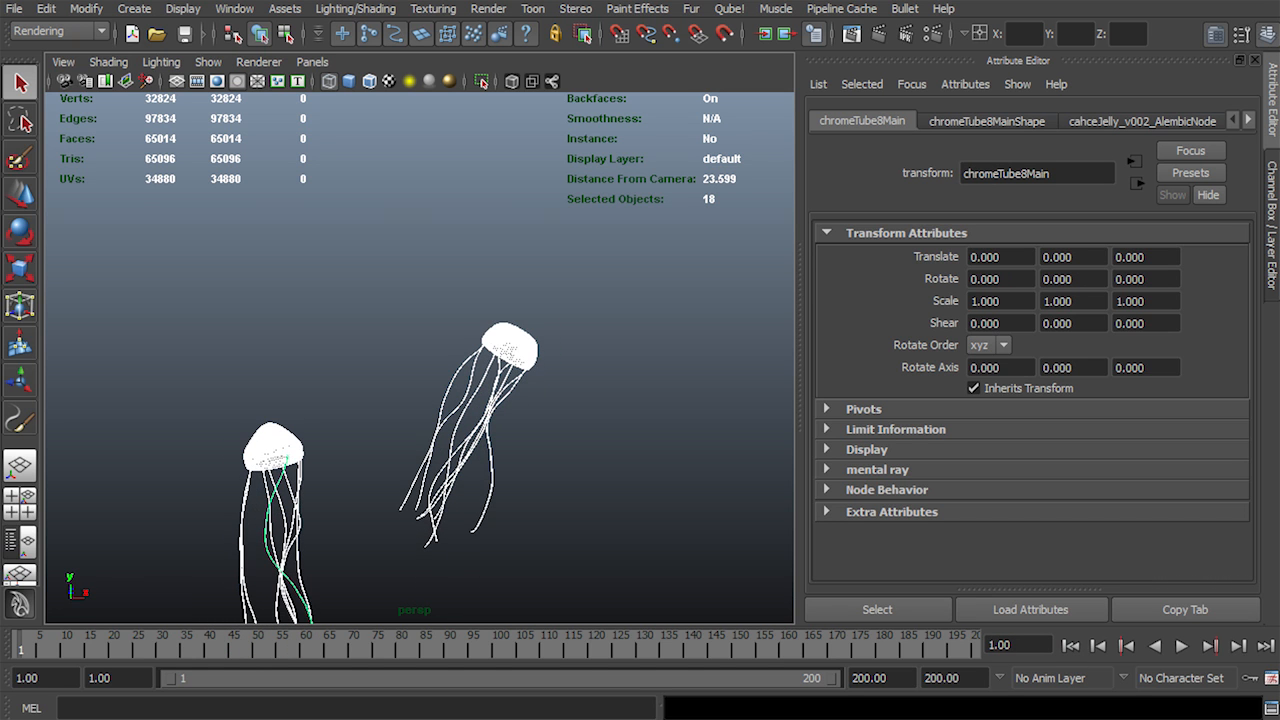
# Create a new camera and look through it in the viewport
pyautogui.click(134, 8)
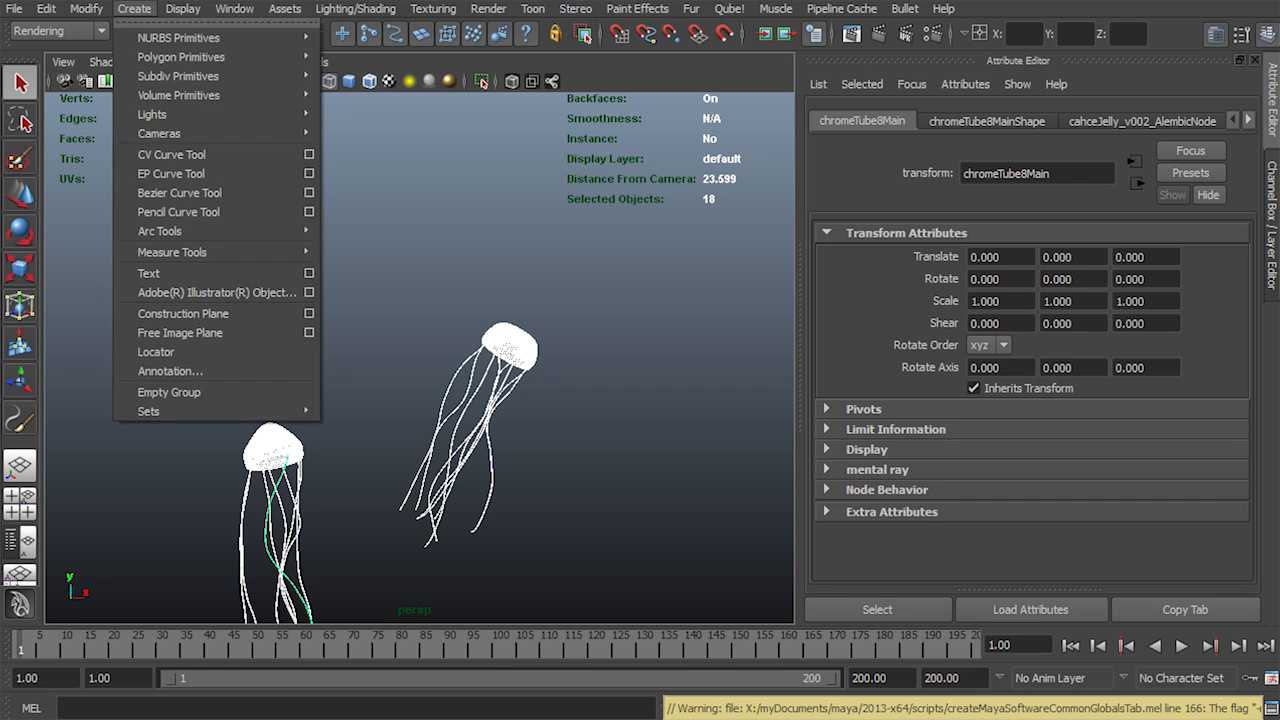
pyautogui.moveTo(160, 133)
pyautogui.click(365, 134)
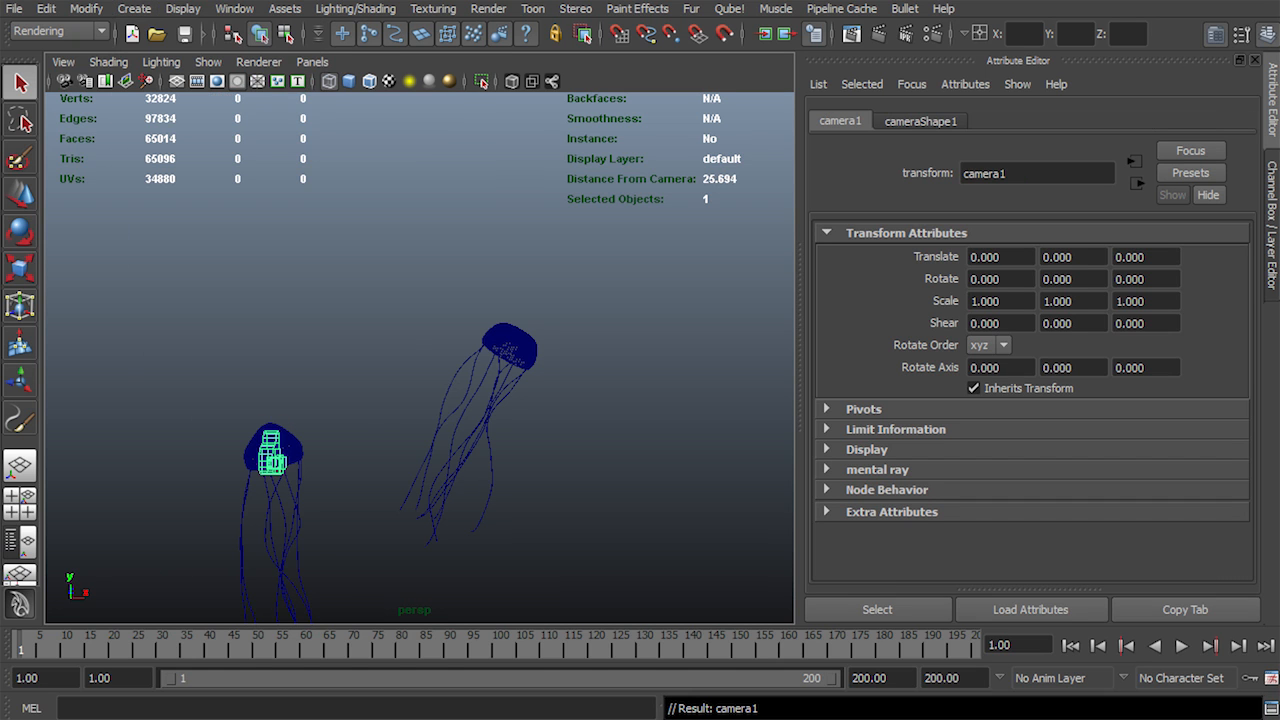
pyautogui.click(312, 62)
pyautogui.moveTo(363, 80)
pyautogui.click(503, 81)
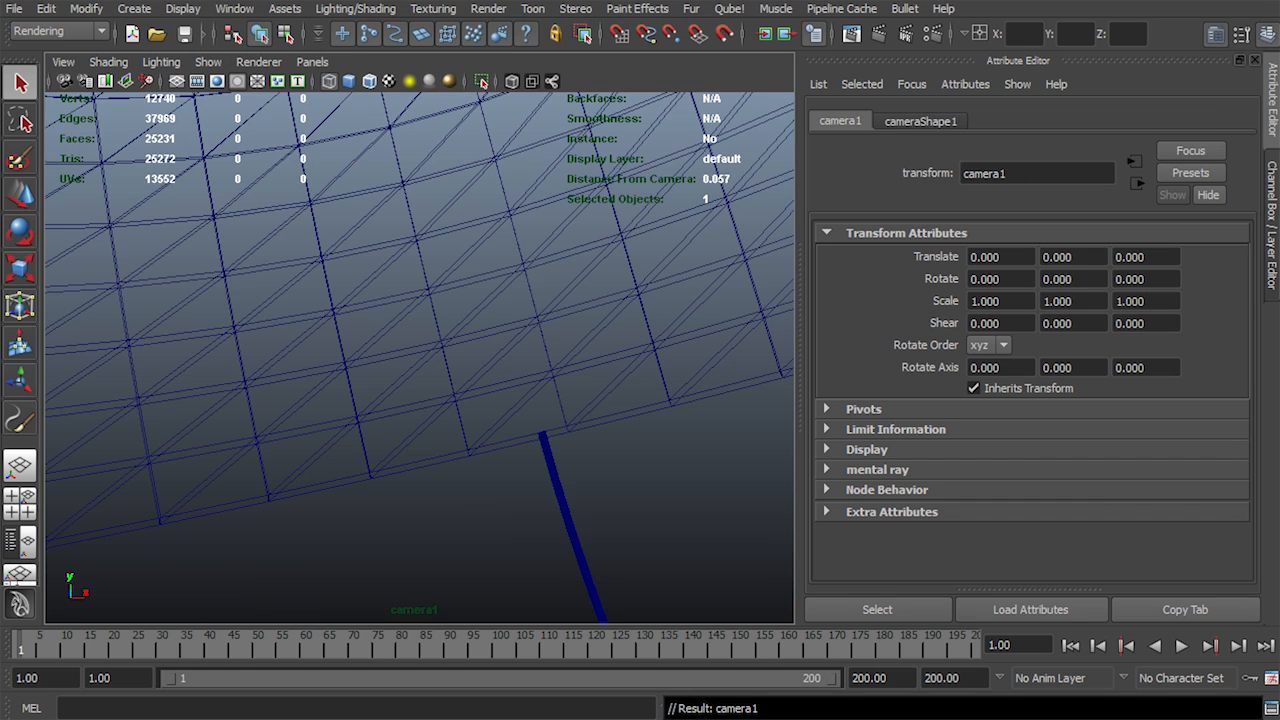
# Pull camera1 back to frame both jellyfish, show the resolution gate and reposition to about 1.4, 0.49, 26.5
pyautogui.scroll(-8, 420, 357)
pyautogui.scroll(-6, 420, 357)
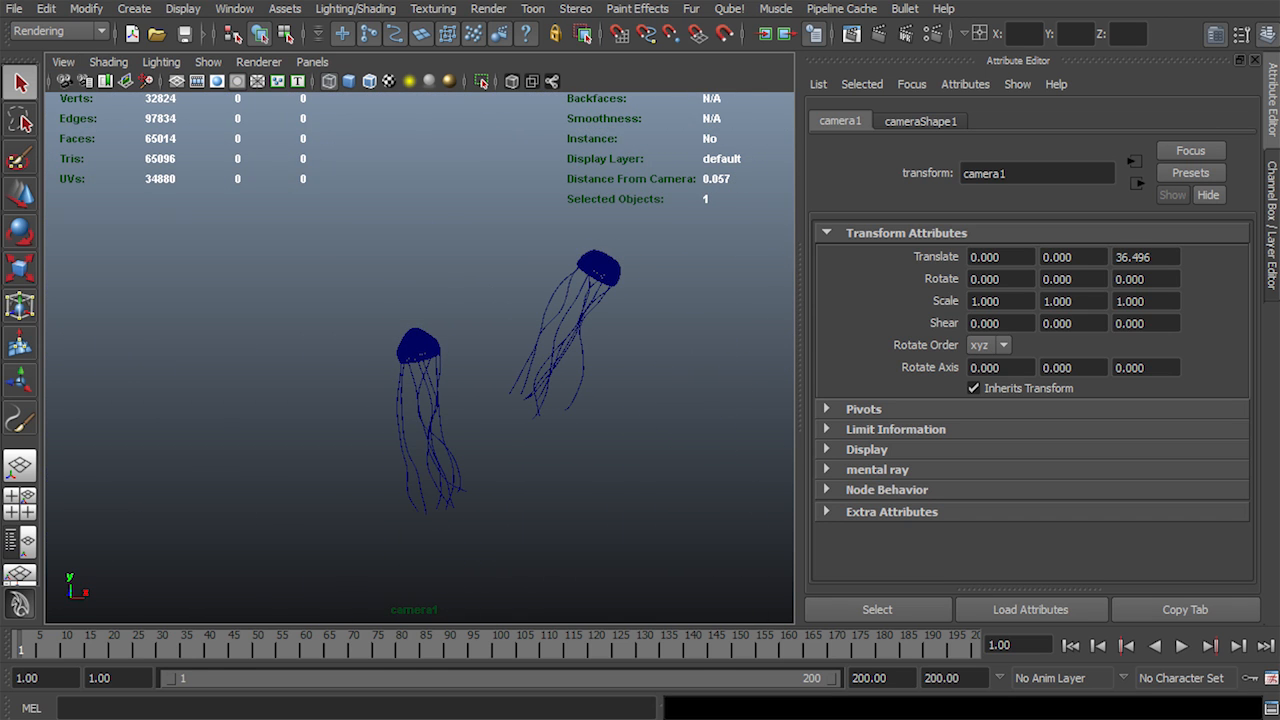
pyautogui.click(217, 81)
pyautogui.keyDown('alt'); pyautogui.moveTo(420, 357); pyautogui.dragTo(396, 365, button='middle'); pyautogui.keyUp('alt')
pyautogui.scroll(3, 396, 365)
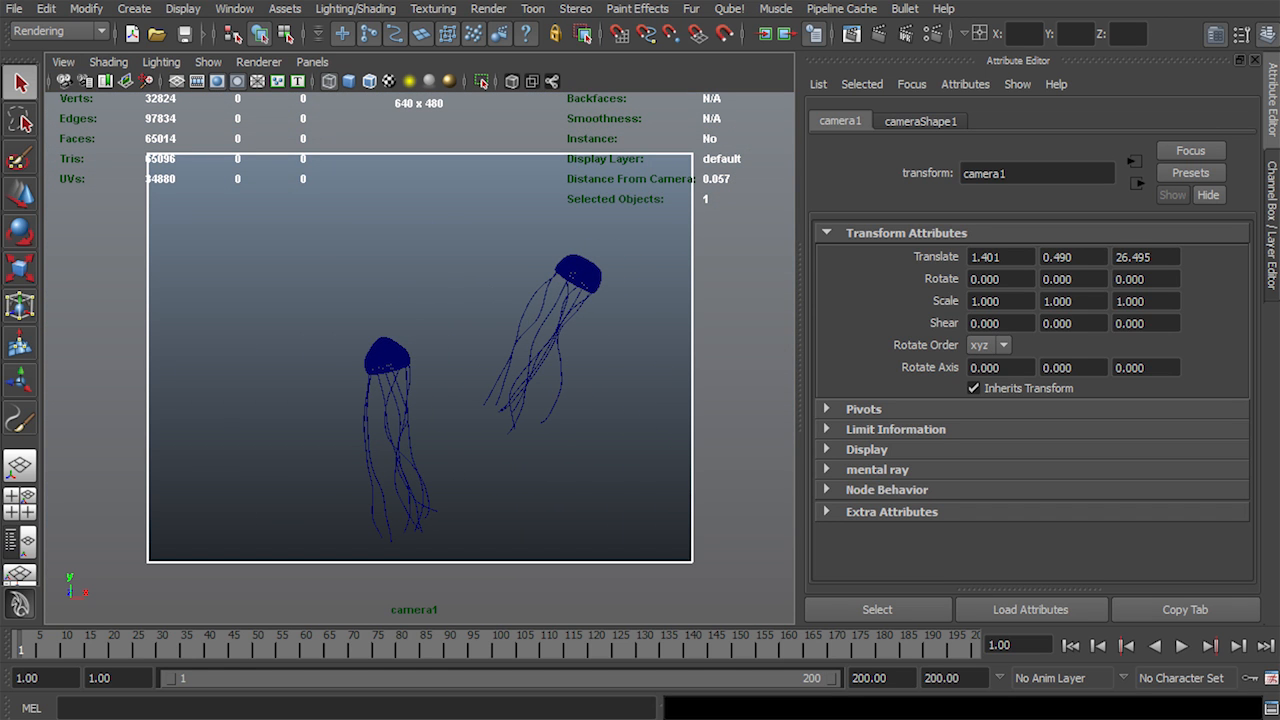
# Set camera1's focal length to 90 and reframe both jellyfish inside the resolution gate
pyautogui.click(920, 121)
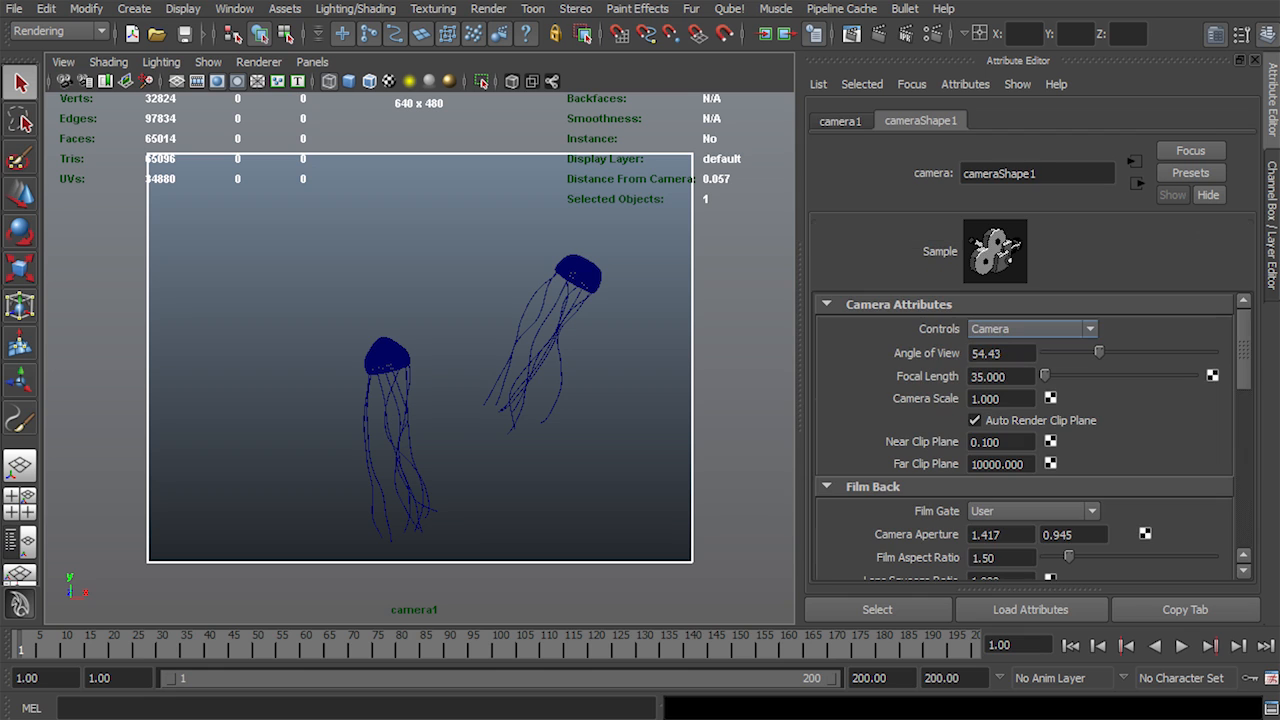
pyautogui.doubleClick(990, 377)
pyautogui.write('90')
pyautogui.press('Return')
pyautogui.scroll(-6, 420, 357)
pyautogui.keyDown('alt'); pyautogui.moveTo(420, 357); pyautogui.dragTo(362, 398, button='middle'); pyautogui.keyUp('alt')
pyautogui.scroll(2, 350, 415)
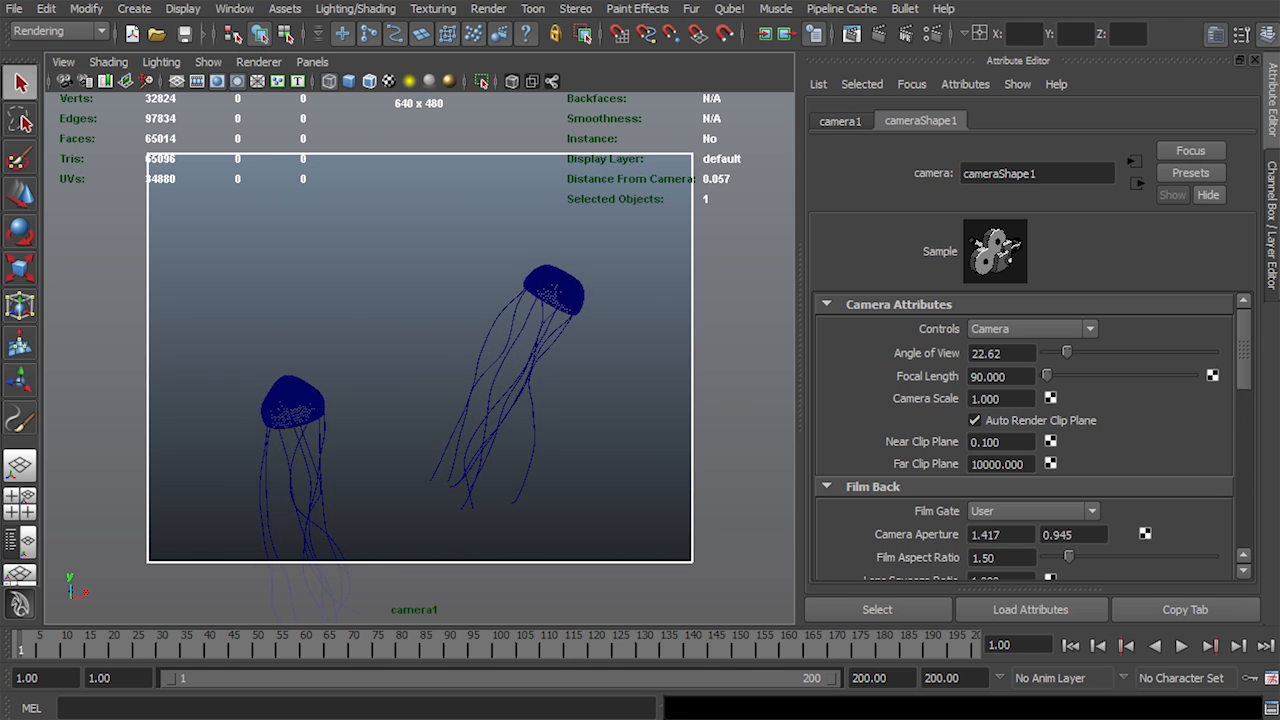
# Switch the camera view to smooth shading and playblast the animation, stopping the capture at frame 171
pyautogui.press('5')
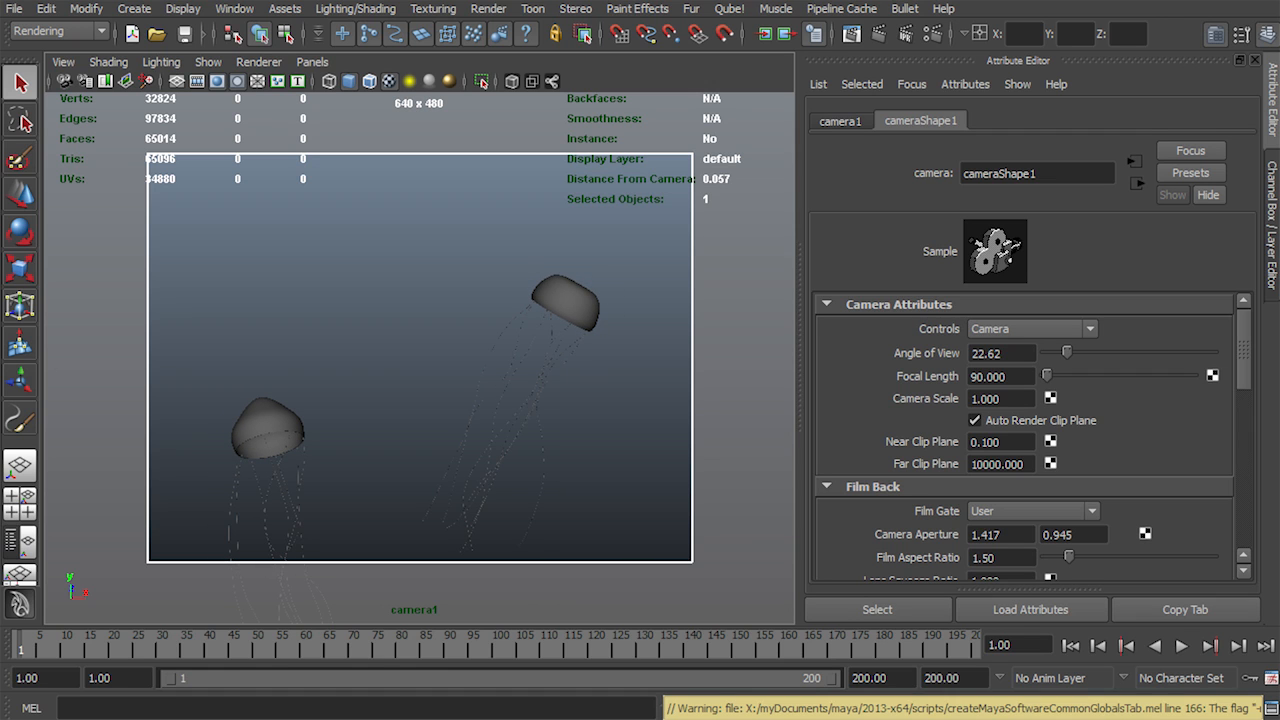
pyautogui.rightClick(934, 646)
pyautogui.click(972, 719)
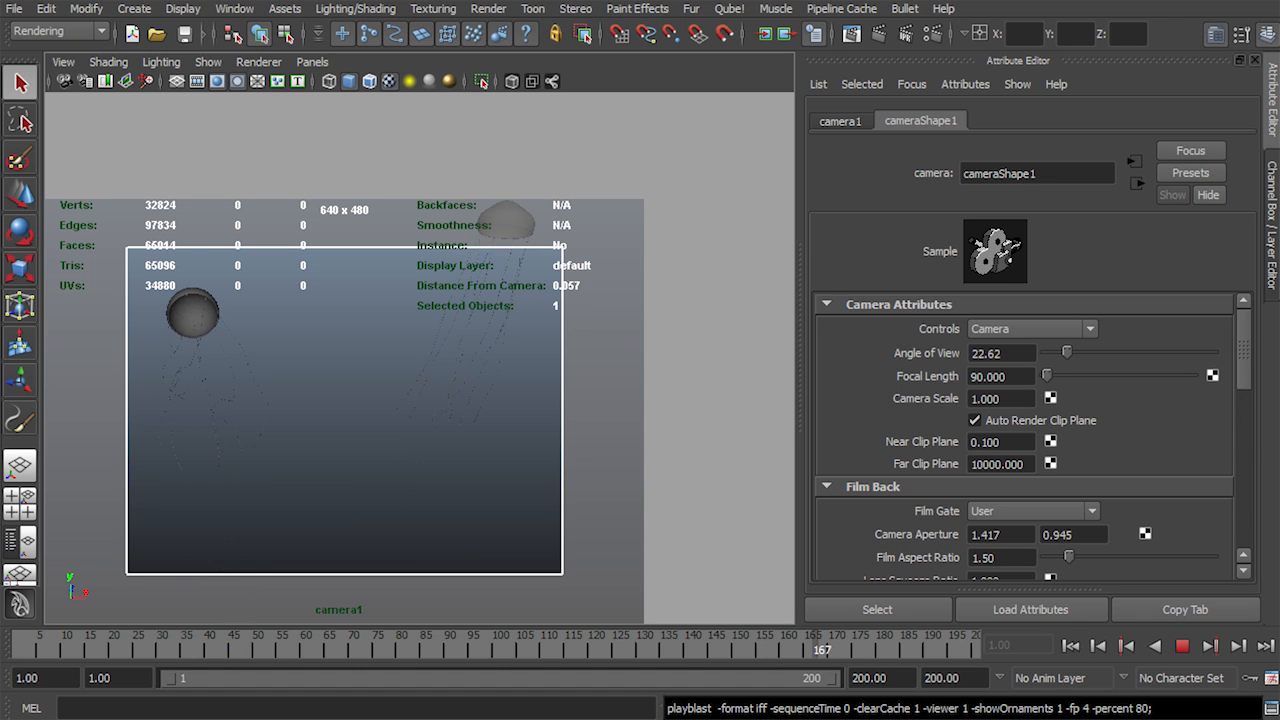
pyautogui.press('Escape')
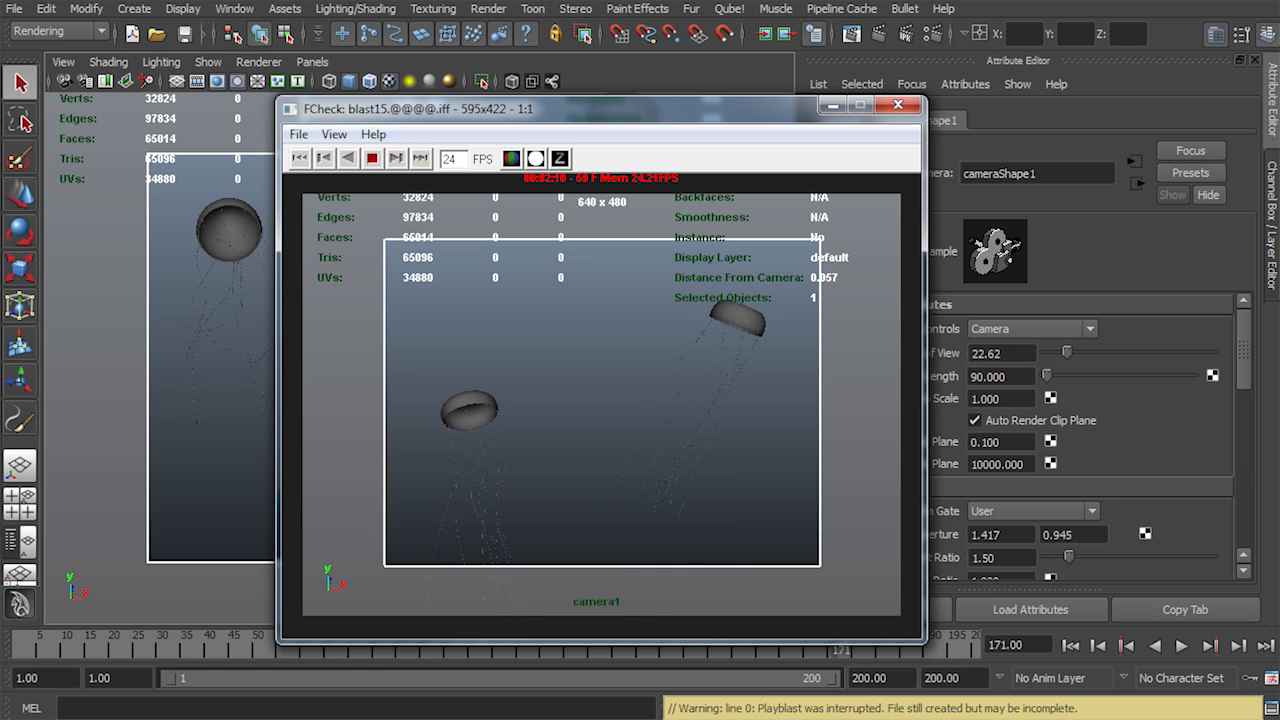
# Review the playblast of both jellyfish in FCheck, close it and return to frame 1
pyautogui.moveTo(550, 108); pyautogui.dragTo(380, 79)
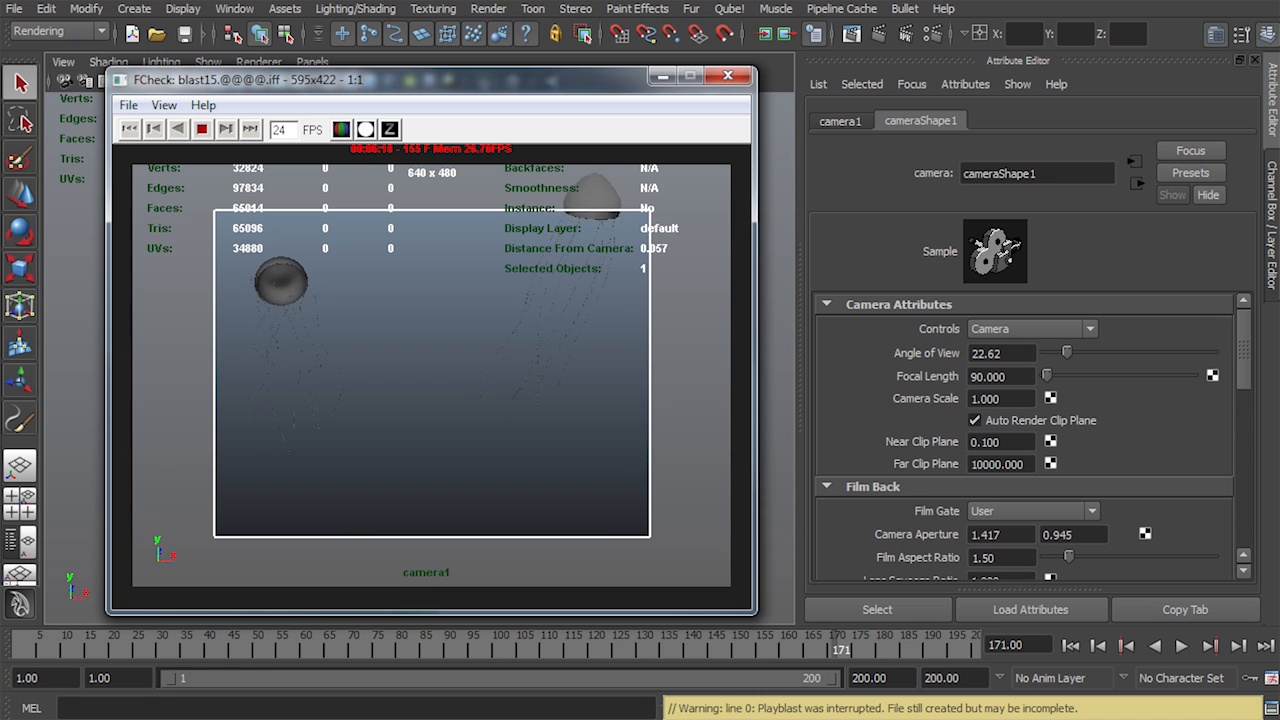
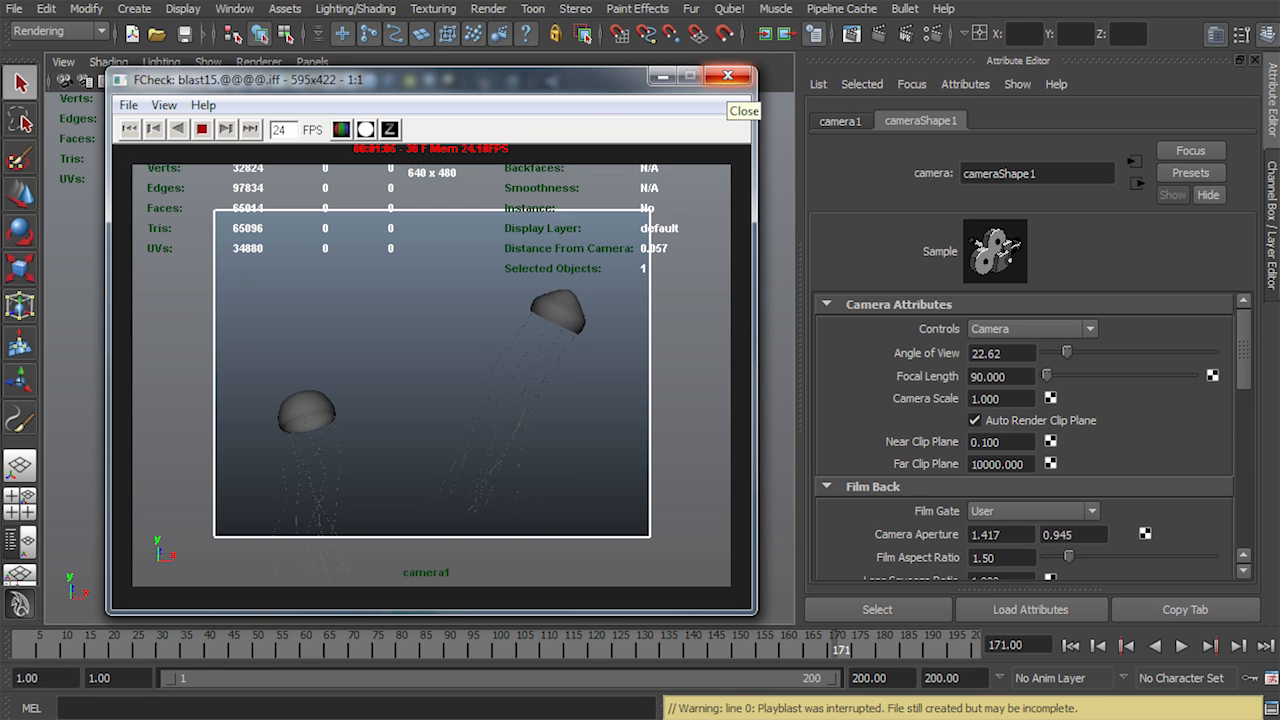
pyautogui.click(728, 77)
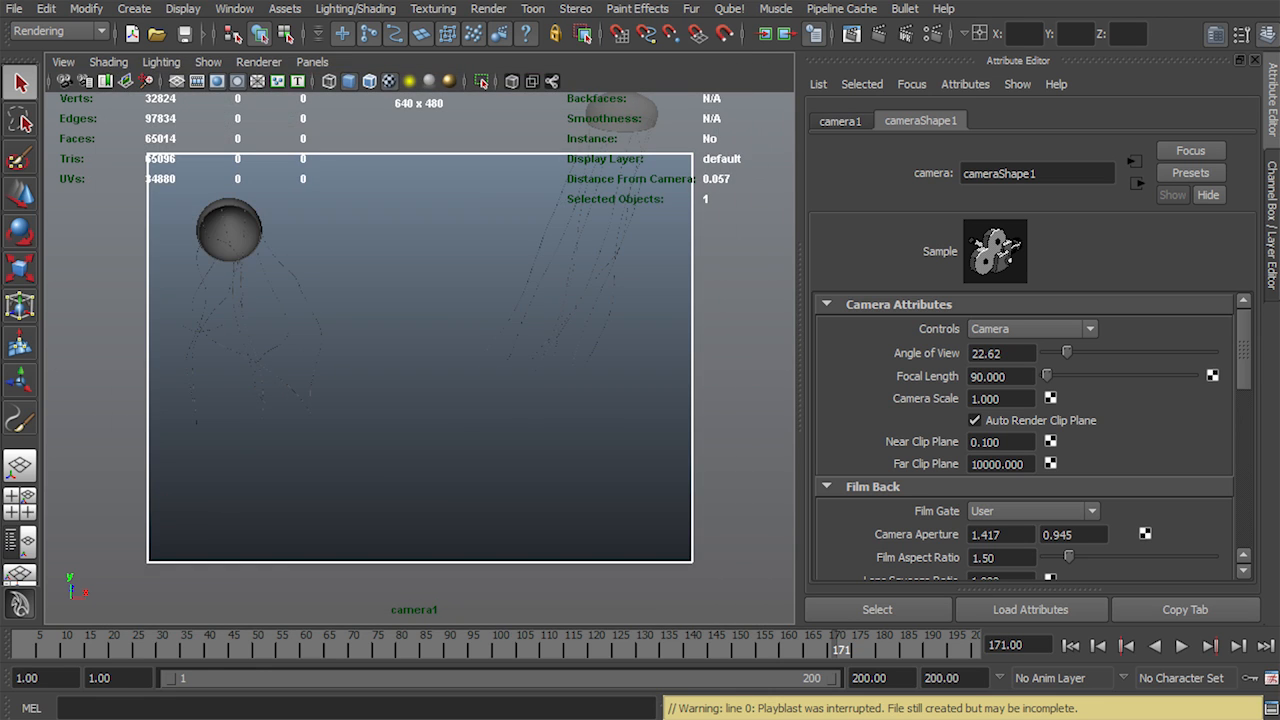
pyautogui.click(1071, 646)
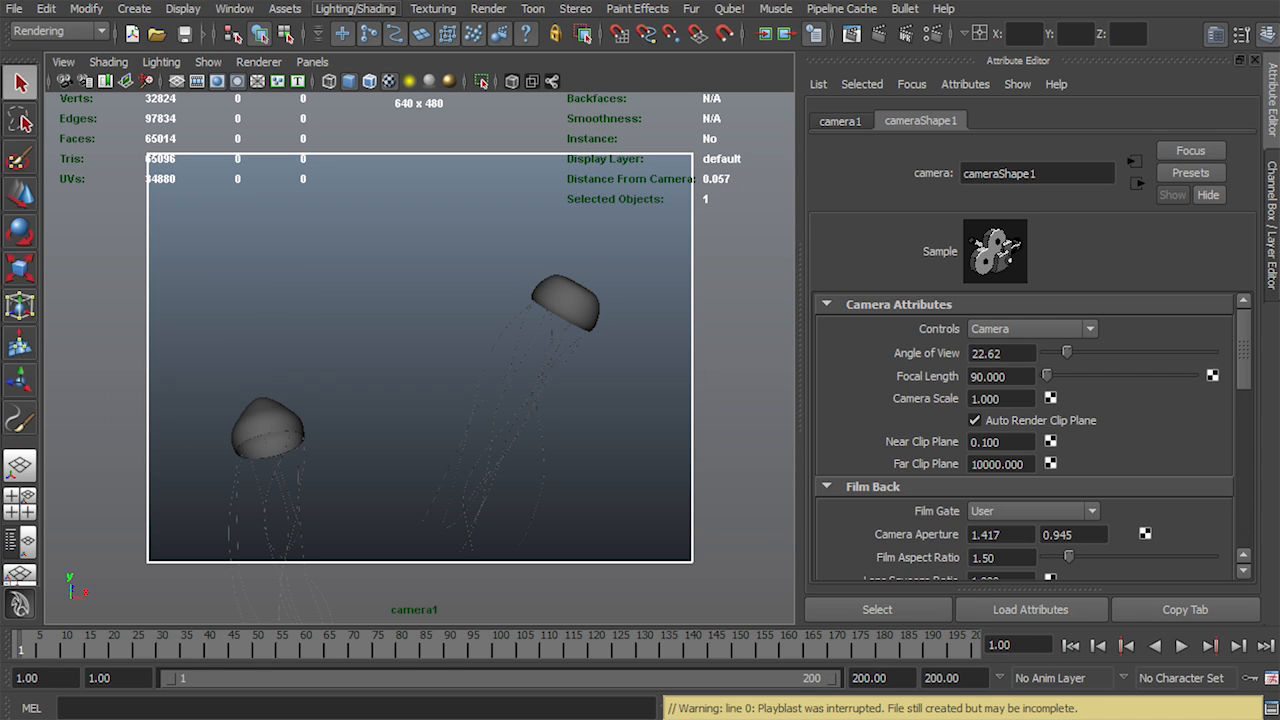
# Switch to the nDynamics menu set and set the nParticle creation style to Cloud
pyautogui.click(57, 31)
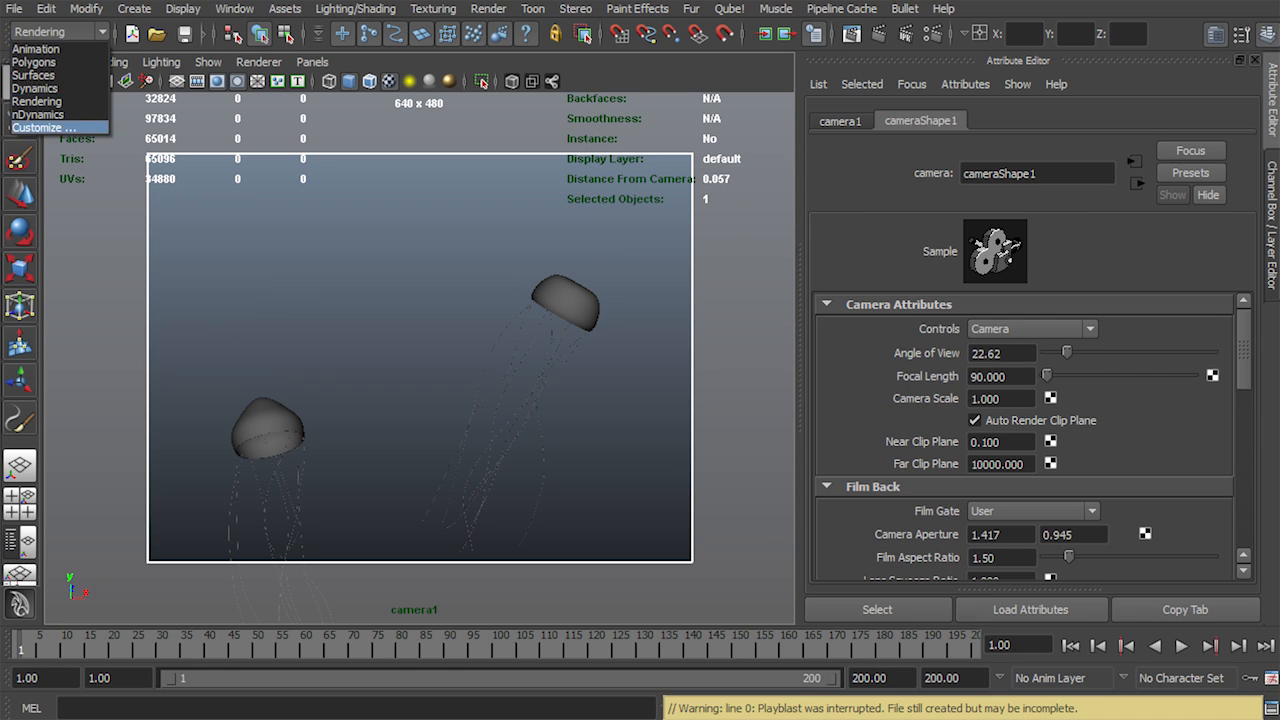
pyautogui.click(38, 114)
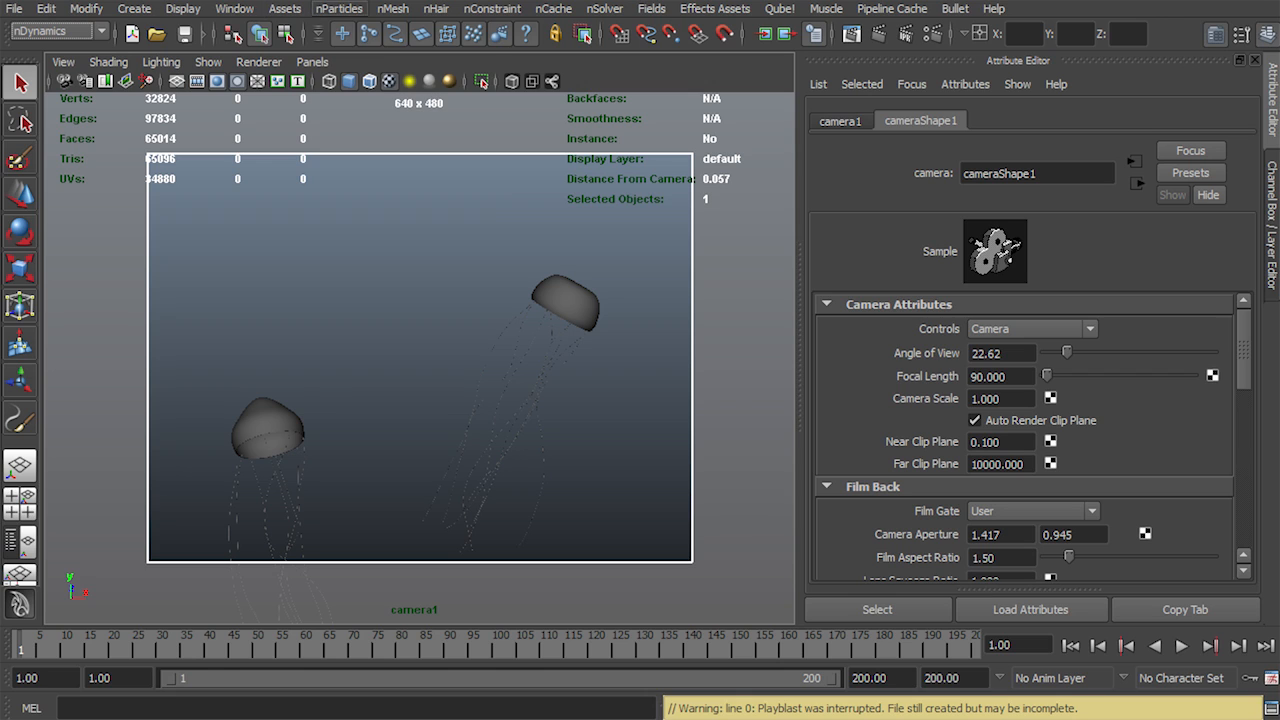
pyautogui.click(339, 8)
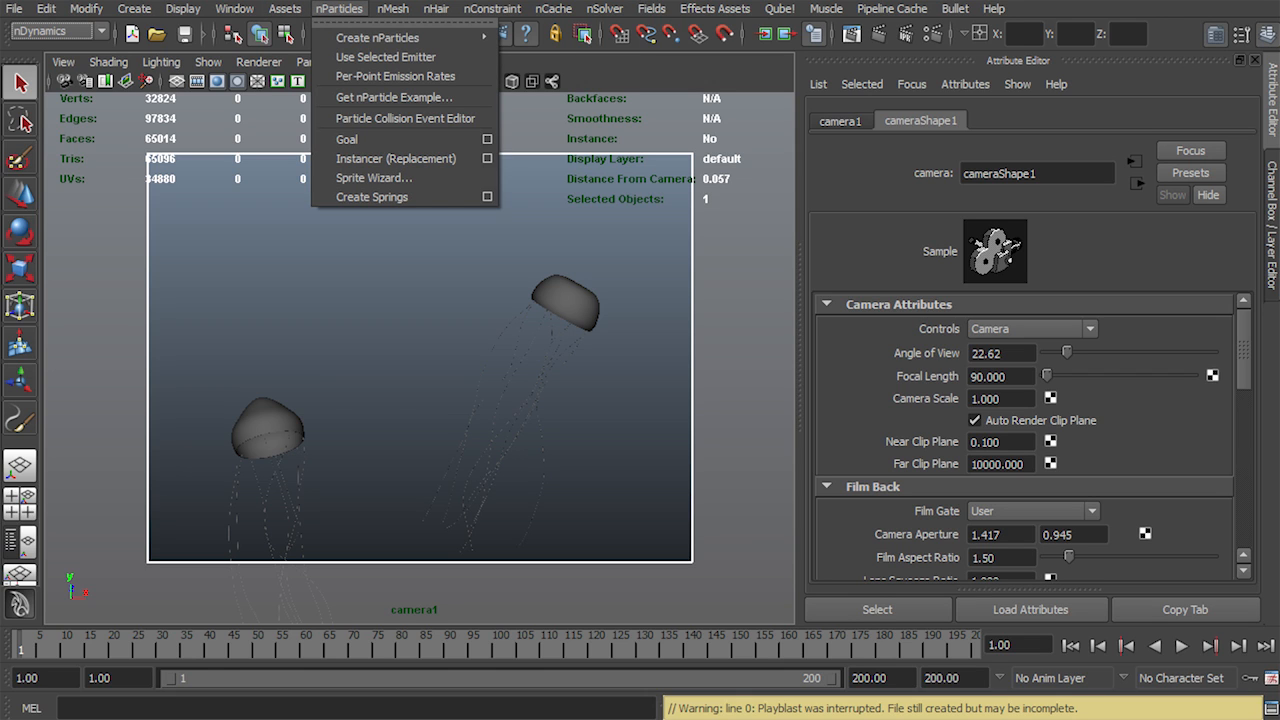
pyautogui.moveTo(378, 37)
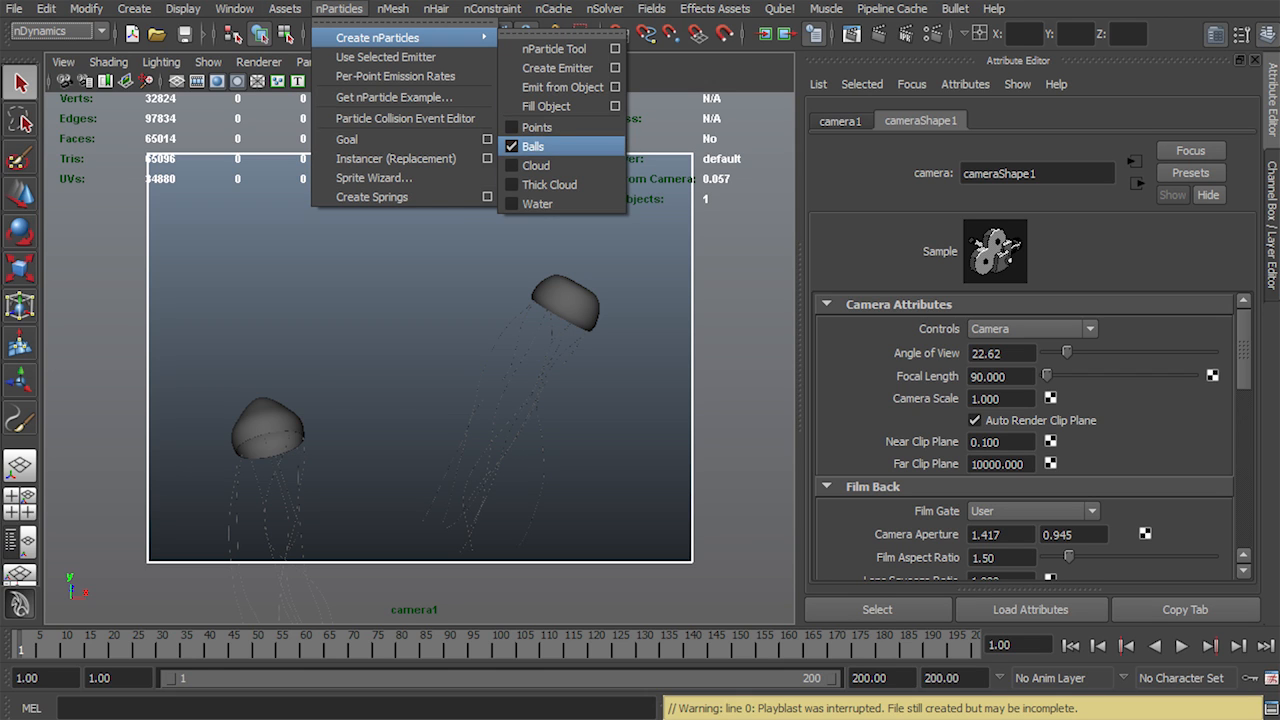
pyautogui.click(535, 165)
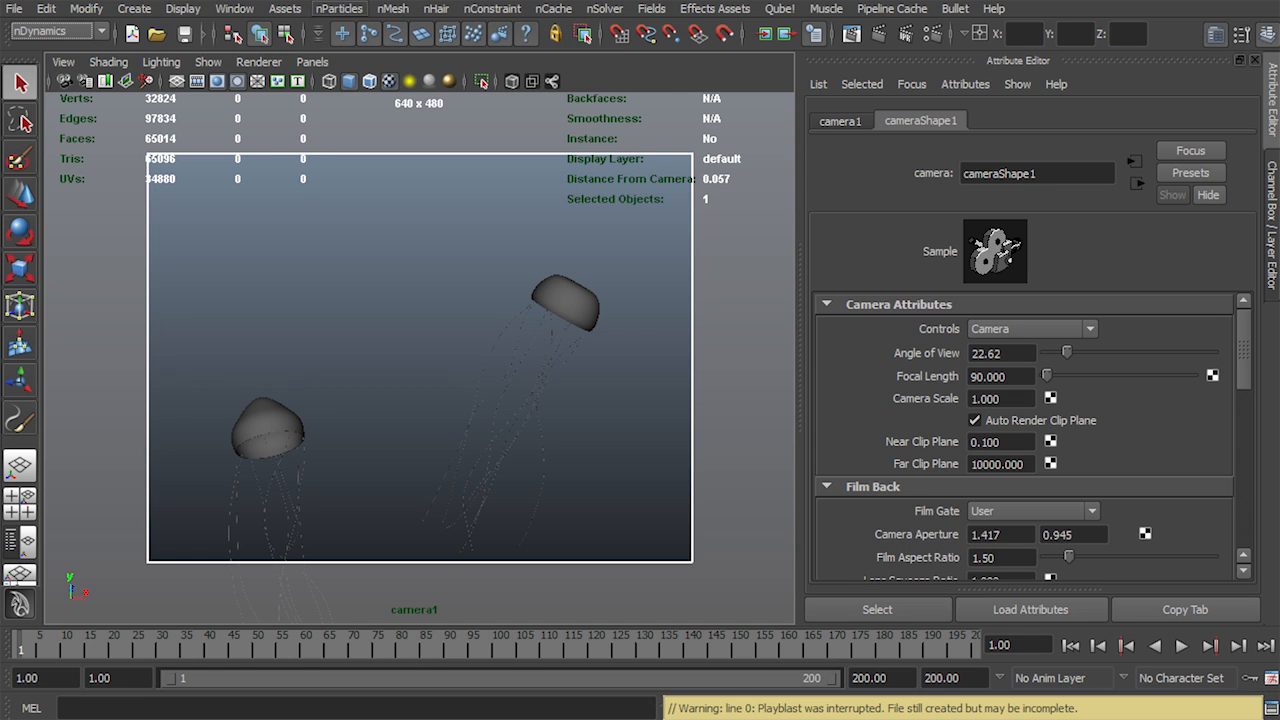
# Open the nParticle Tool's options and set the number of particles to 200000 and the maximum radius to 200
pyautogui.click(234, 8)
pyautogui.moveTo(280, 57)
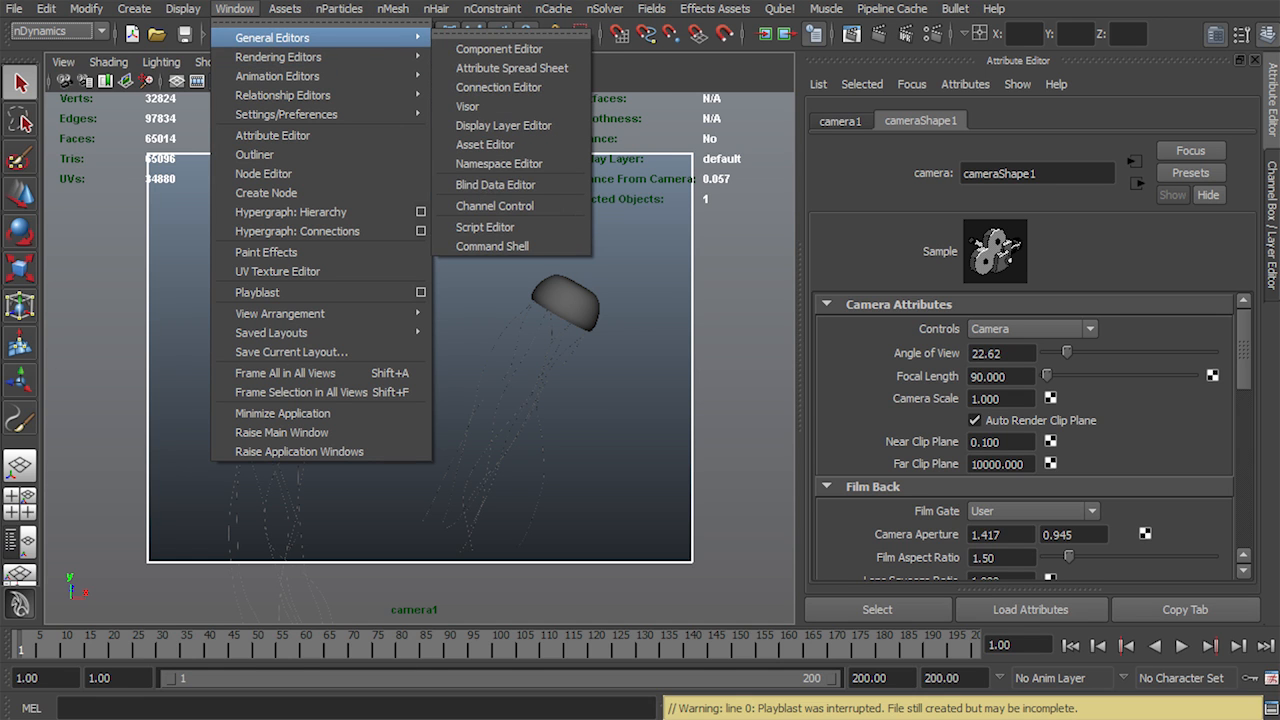
pyautogui.moveTo(338, 8)
pyautogui.moveTo(380, 37)
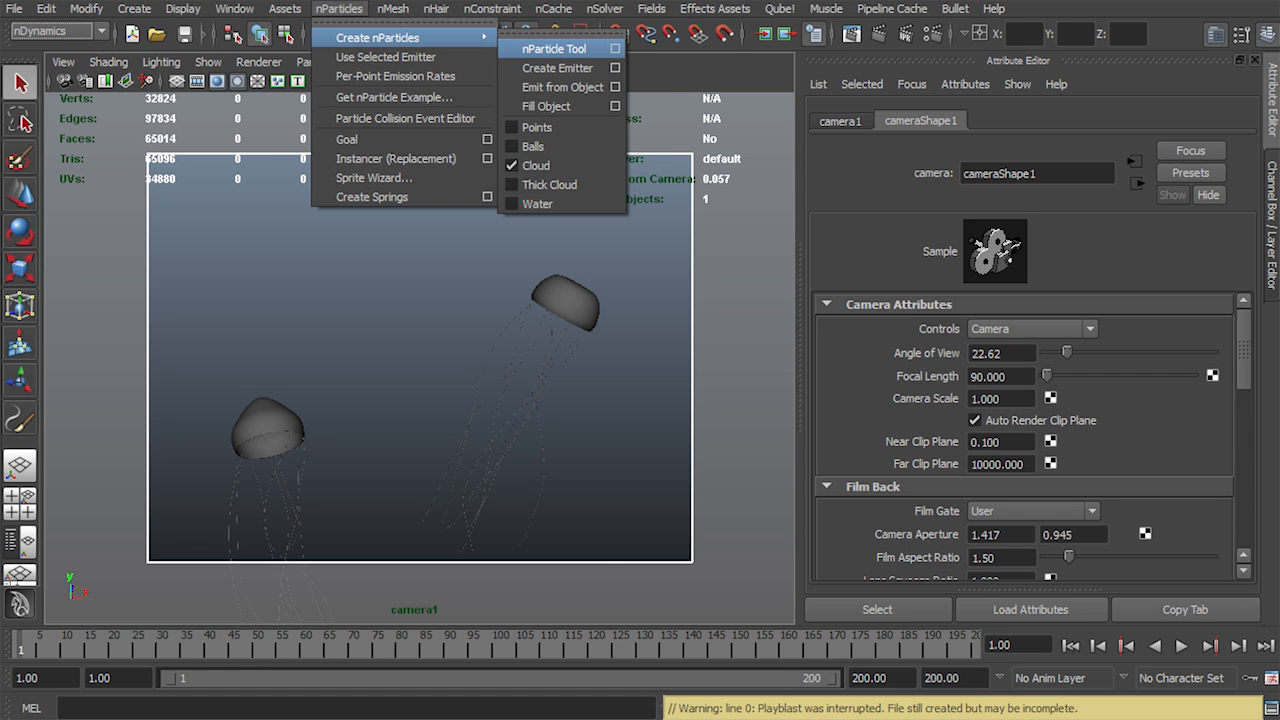
pyautogui.click(615, 48)
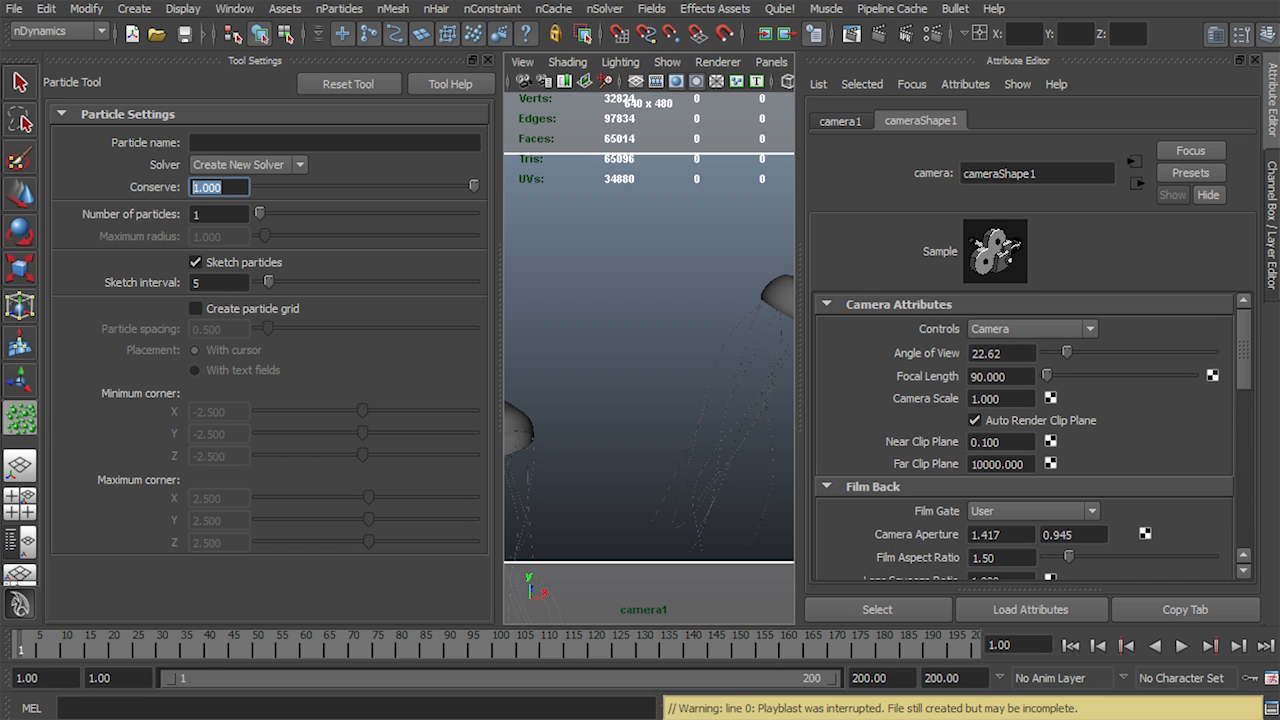
pyautogui.press('Tab')
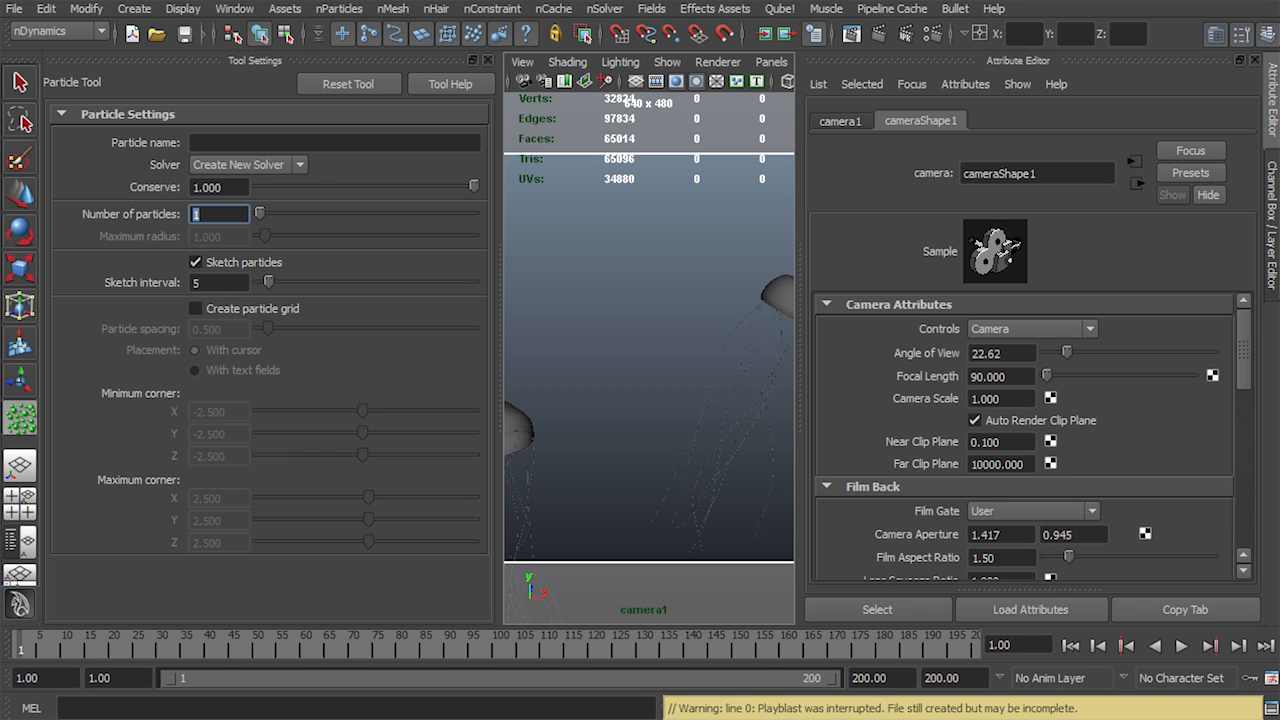
pyautogui.write('200000')
pyautogui.press('Tab')
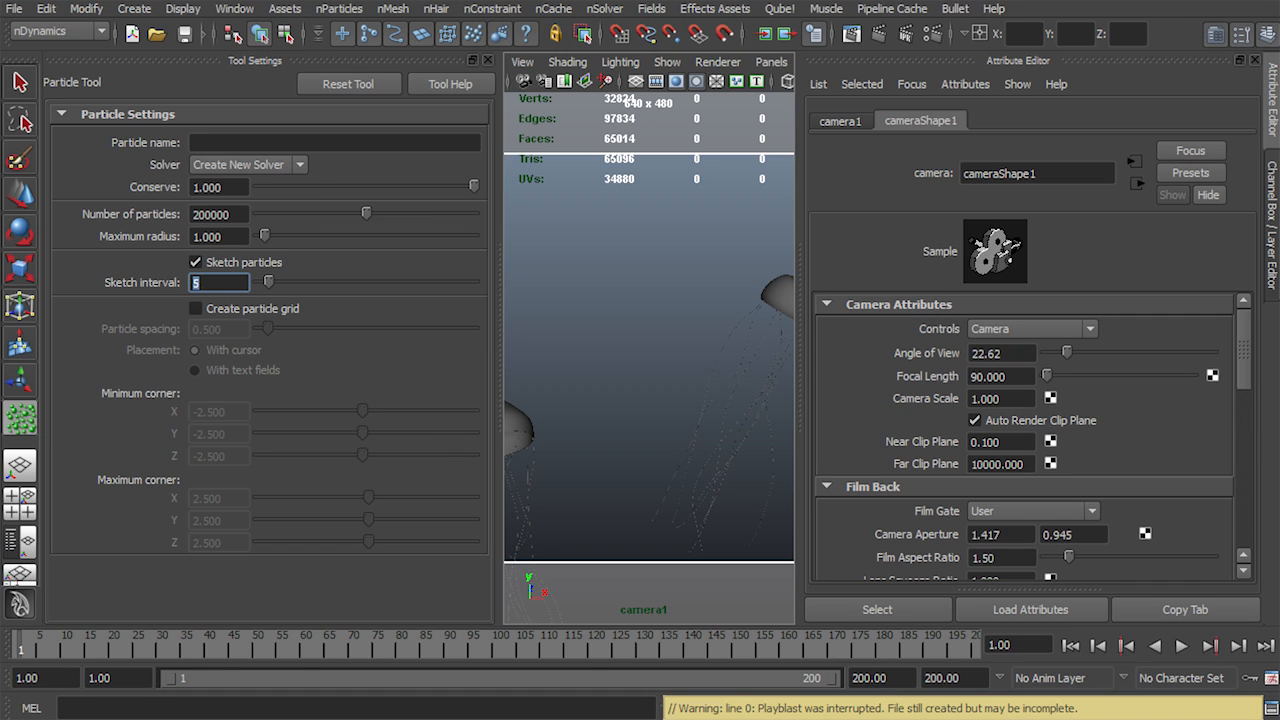
pyautogui.hotkey('shift', 'Tab')
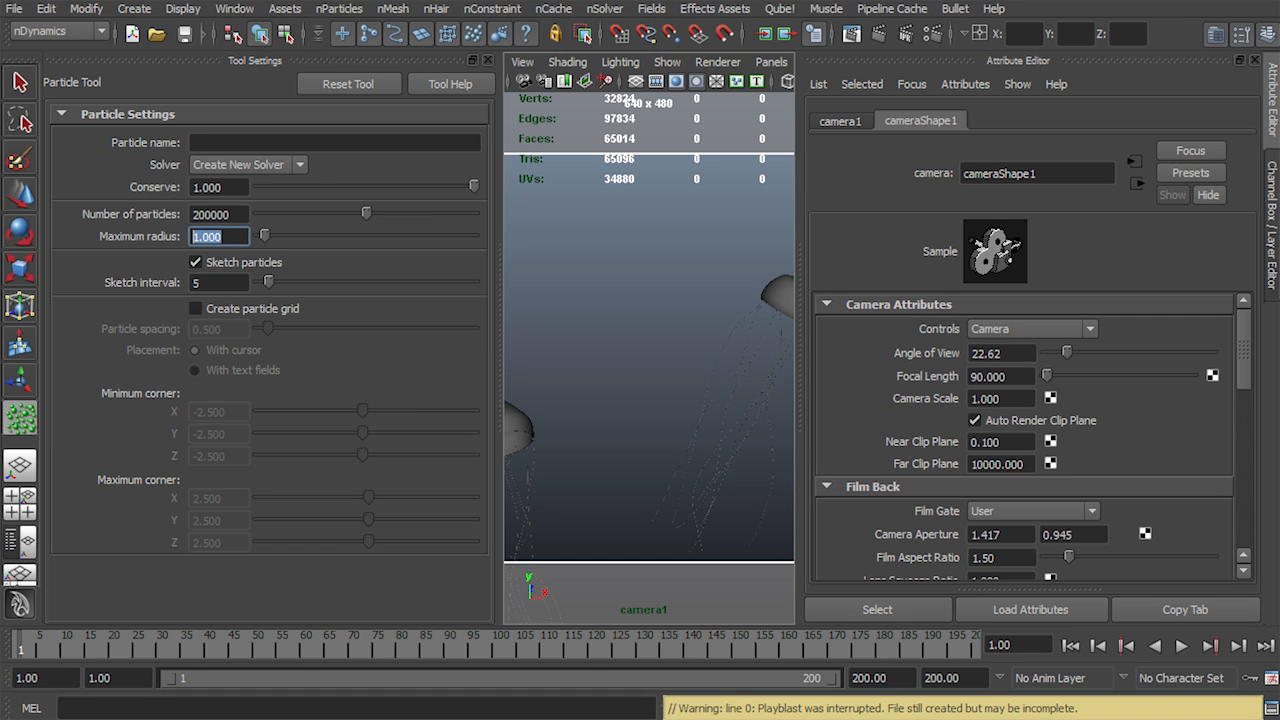
pyautogui.write('200')
pyautogui.press('Tab')
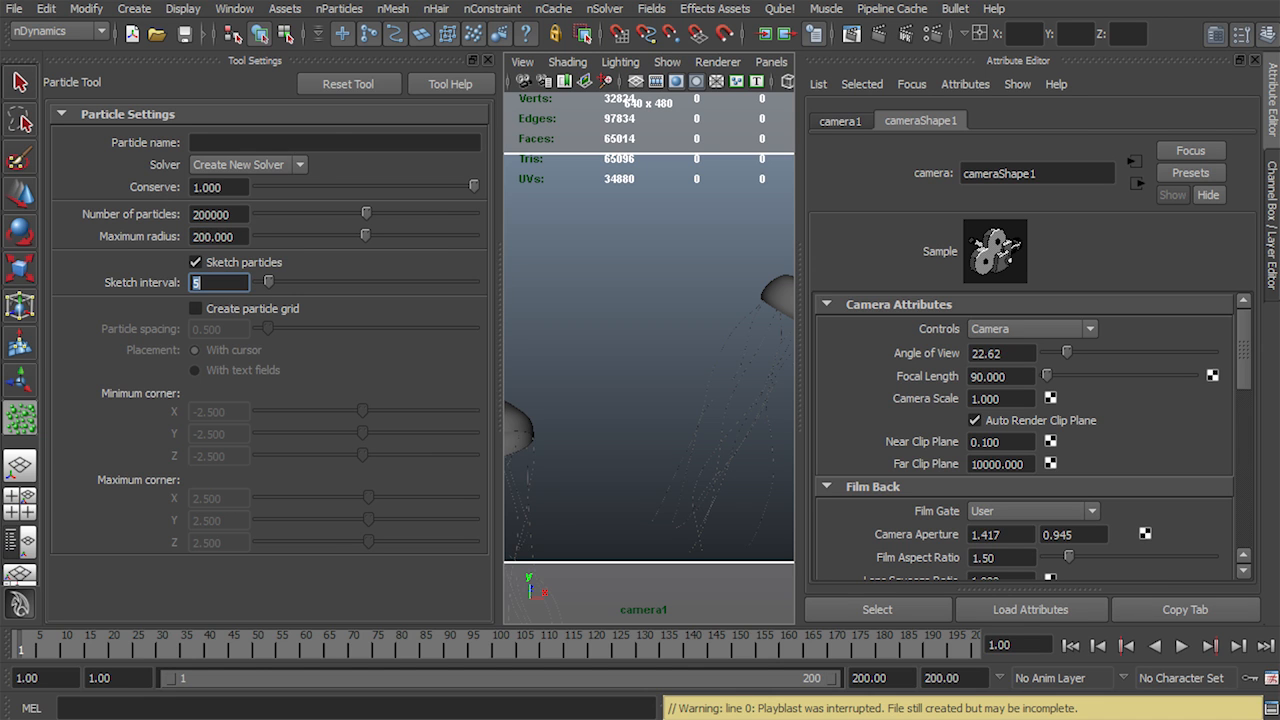
# Close the tool settings and switch the viewport to the persp view, showing the camera and jellyfish from outside
pyautogui.click(488, 60)
pyautogui.press('space')
pyautogui.moveTo(395, 281); pyautogui.dragTo(397, 235)
pyautogui.keyDown('alt'); pyautogui.moveTo(397, 235); pyautogui.dragTo(270, 245, button='right'); pyautogui.keyUp('alt')
pyautogui.keyDown('alt'); pyautogui.moveTo(270, 245); pyautogui.dragTo(330, 205); pyautogui.keyUp('alt')
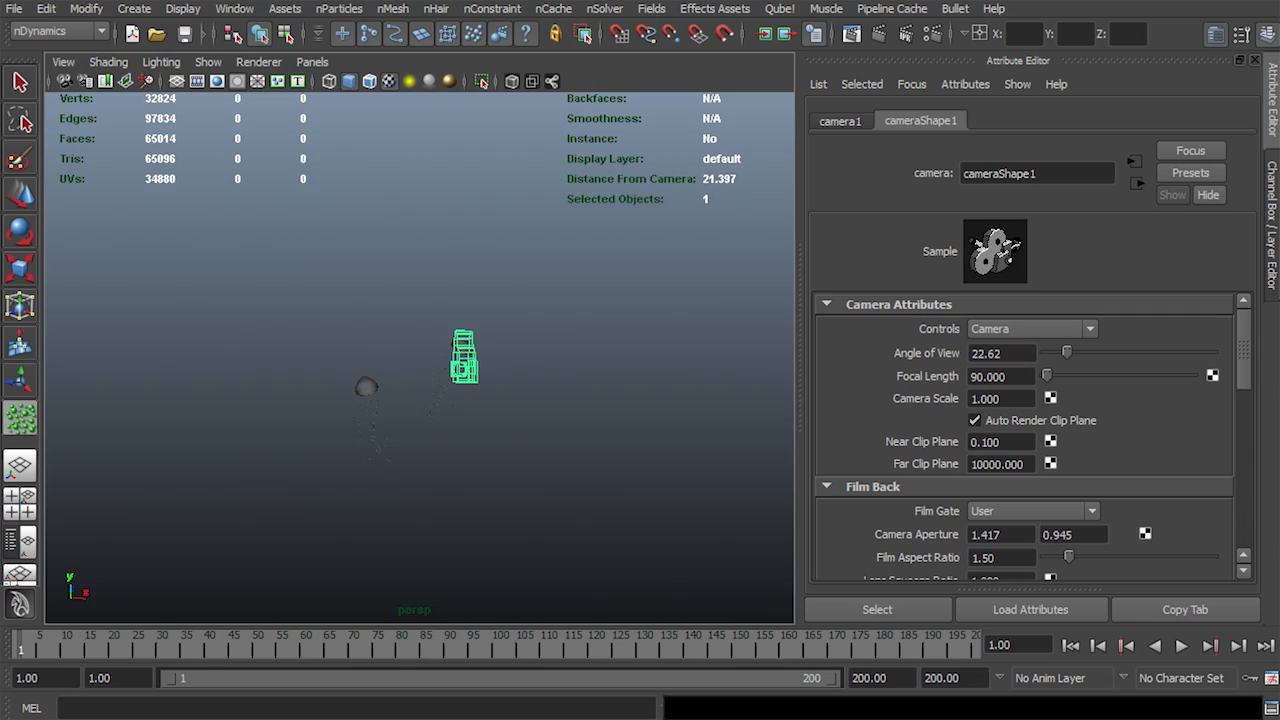
# Try placing the 200000-particle sphere around the jellyfish in the perspective view, and undo it
pyautogui.keyDown('alt'); pyautogui.moveTo(400, 290); pyautogui.dragTo(260, 300, button='right'); pyautogui.keyUp('alt')
pyautogui.press('f')
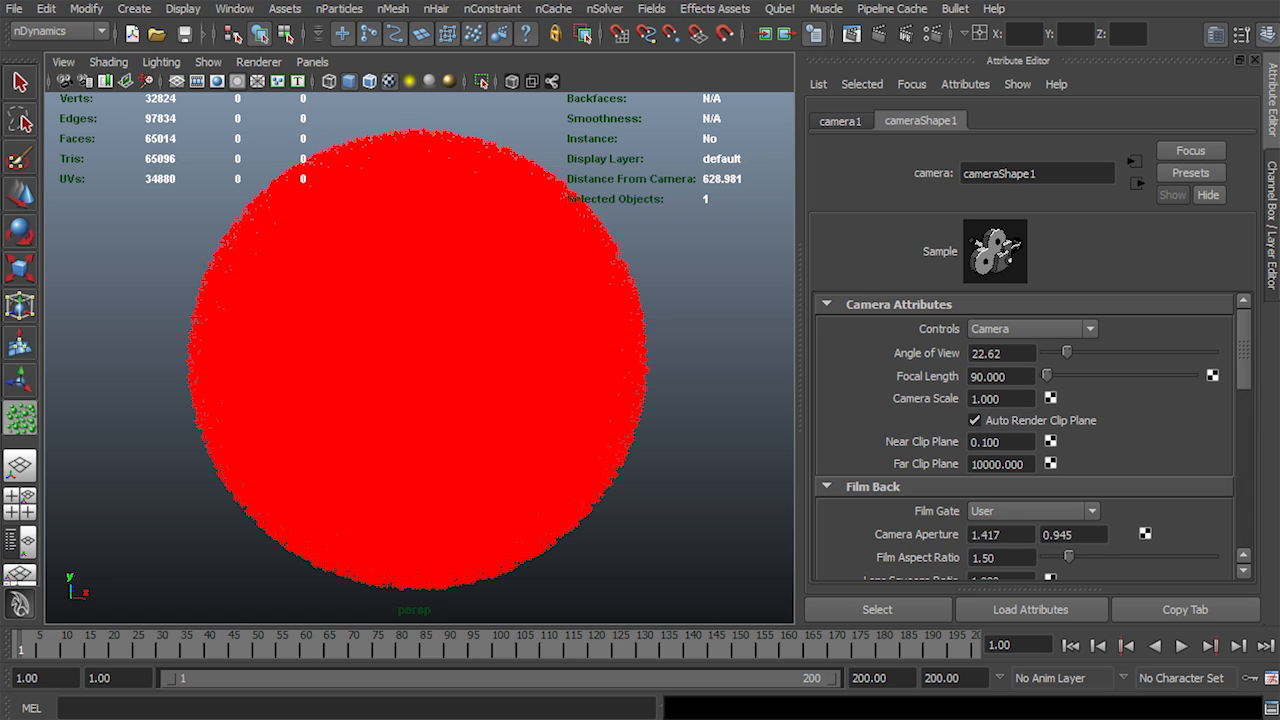
pyautogui.hotkey('ctrl', 'z')
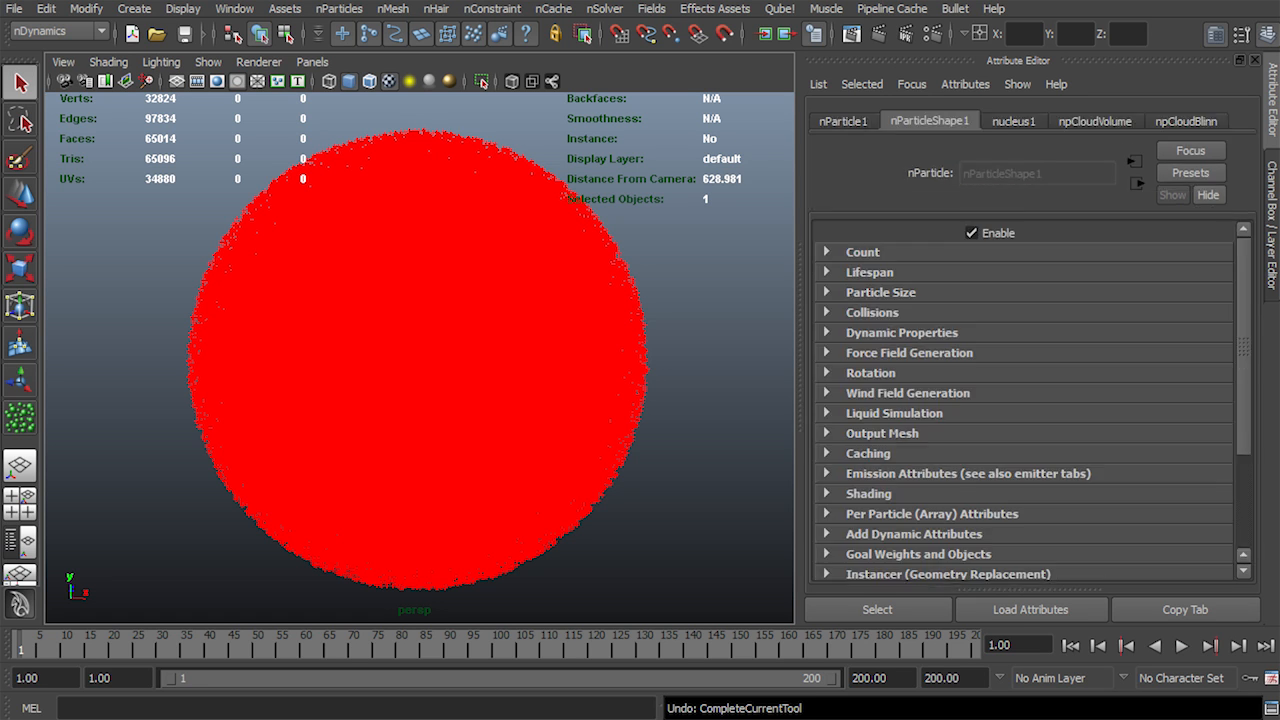
# Reopen the nParticle Tool's options and reduce the number of particles to 20000
pyautogui.click(285, 9)
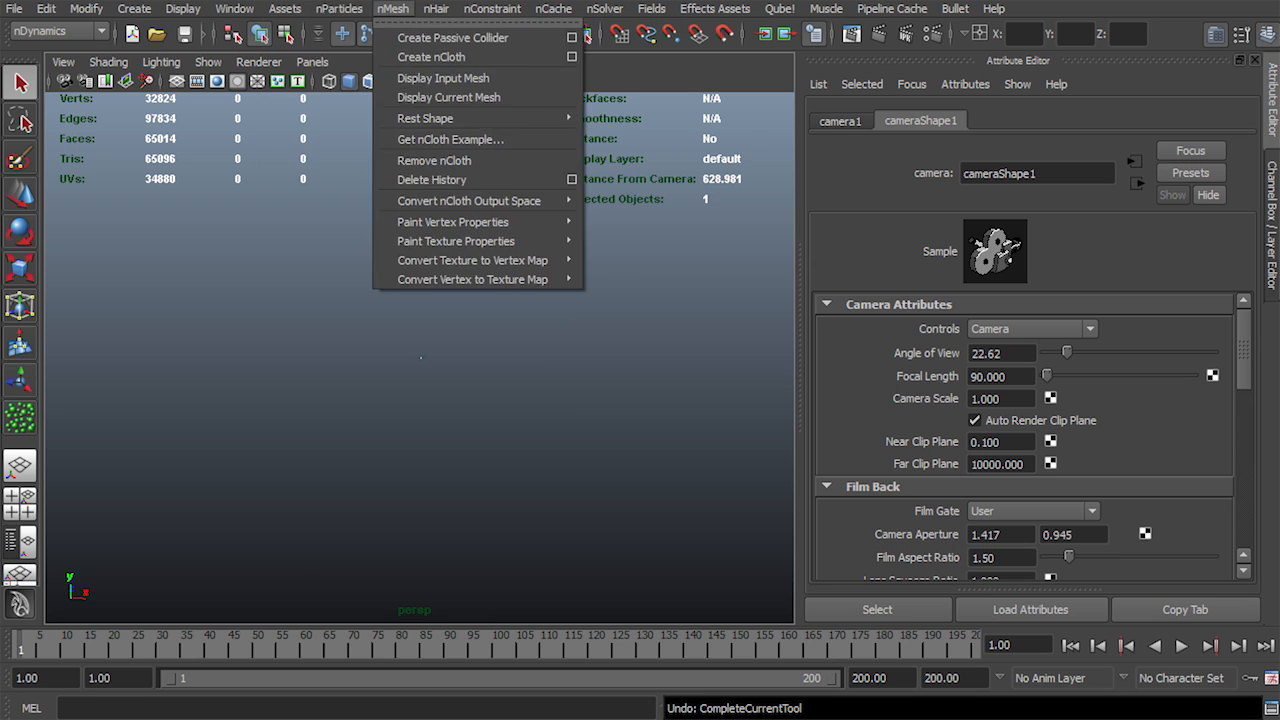
pyautogui.moveTo(339, 9)
pyautogui.moveTo(377, 37)
pyautogui.click(615, 48)
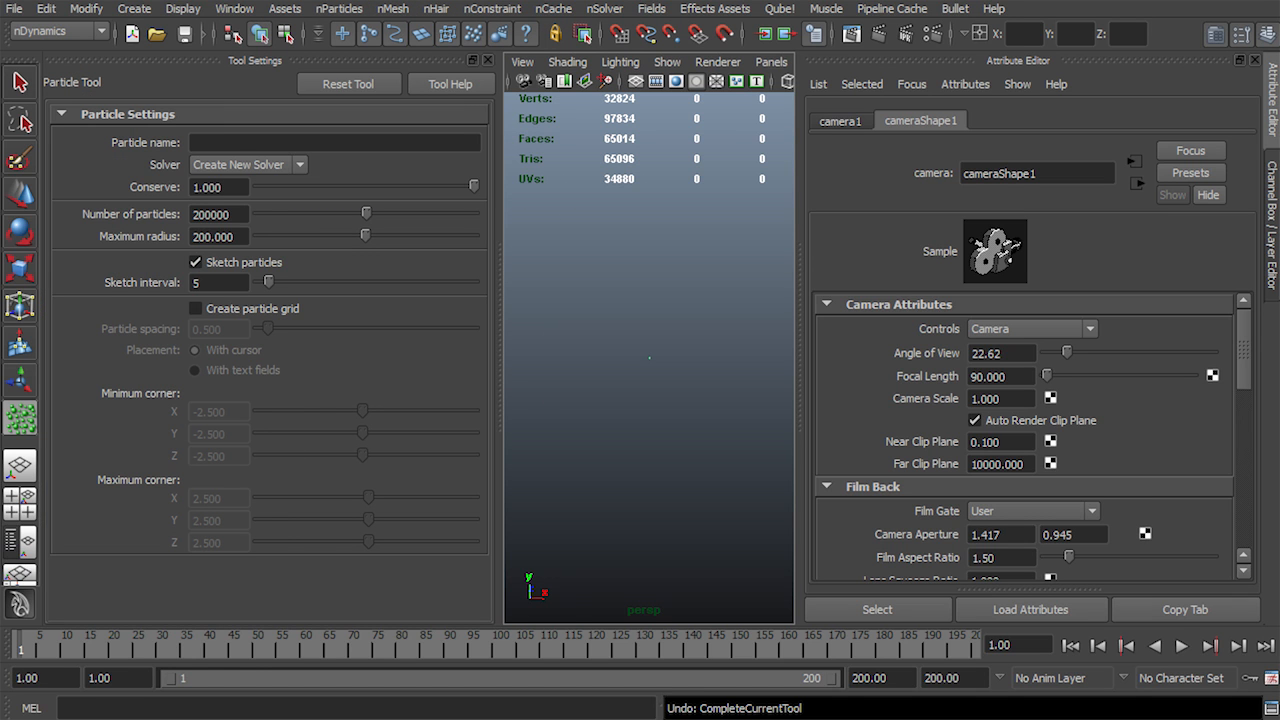
pyautogui.click(231, 214)
pyautogui.press('BackSpace')
pyautogui.press('Tab')
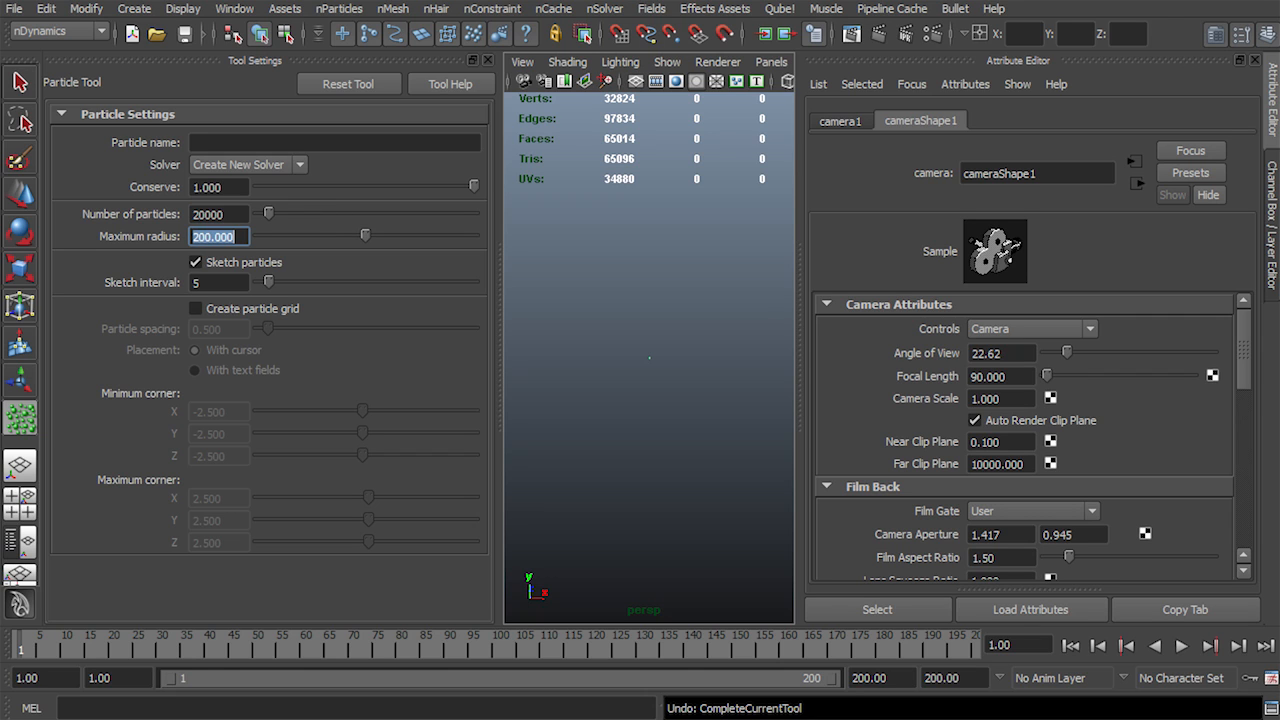
# Place the particle sphere around the camera and jellyfish in the perspective view and complete the nParticle Tool
pyautogui.click(1241, 34)
pyautogui.scroll(15, 419, 357)
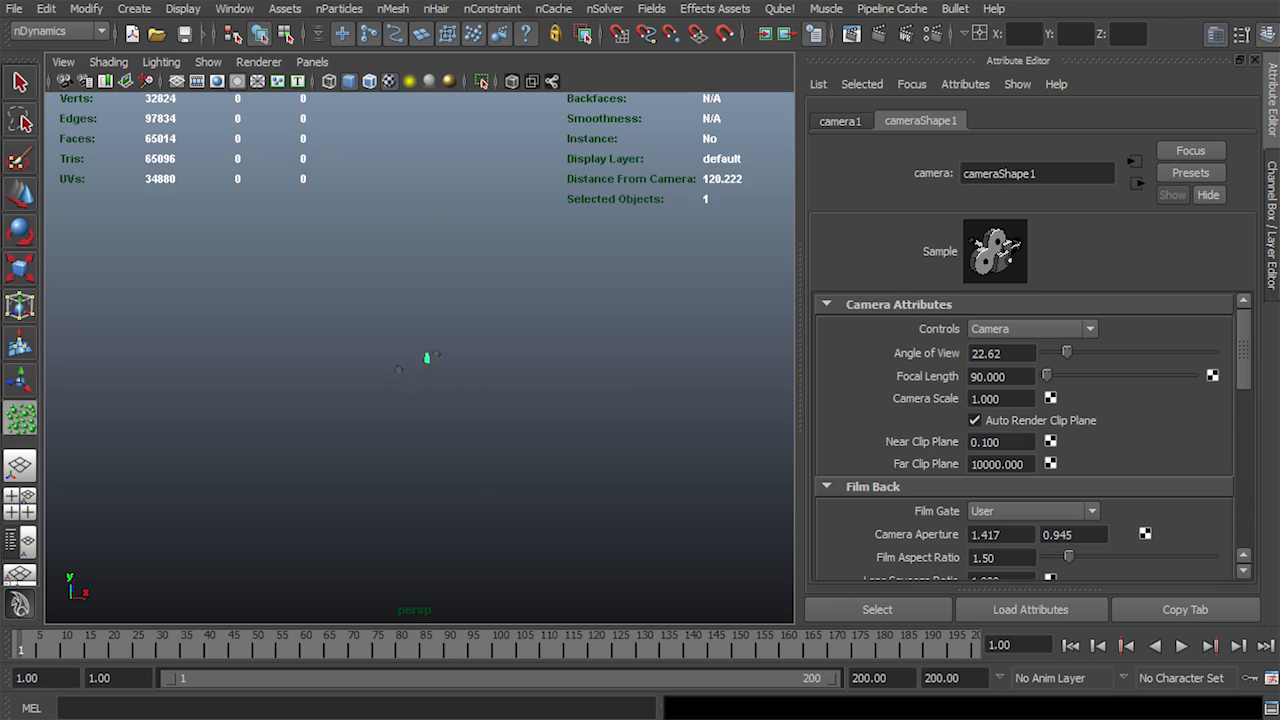
pyautogui.keyDown('alt'); pyautogui.moveTo(400, 360); pyautogui.dragTo(490, 362); pyautogui.keyUp('alt')
pyautogui.click(430, 360)
pyautogui.scroll(-20, 419, 357)
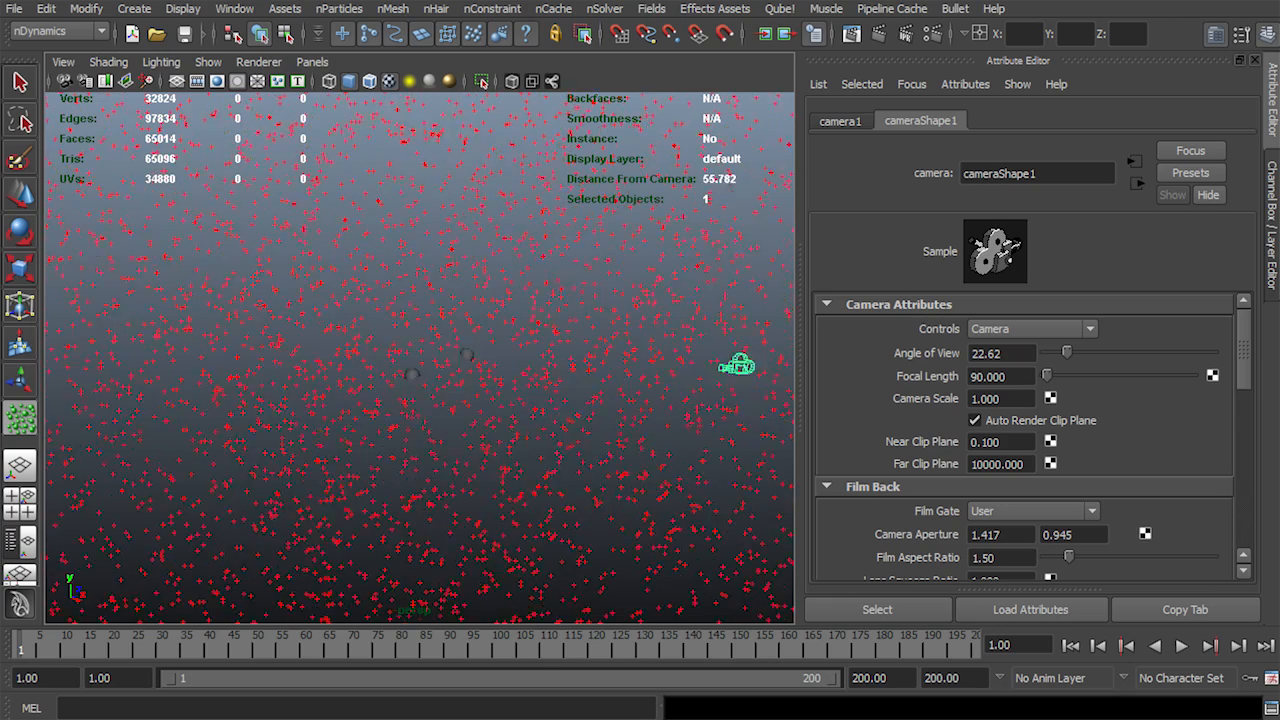
pyautogui.scroll(10, 449, 357)
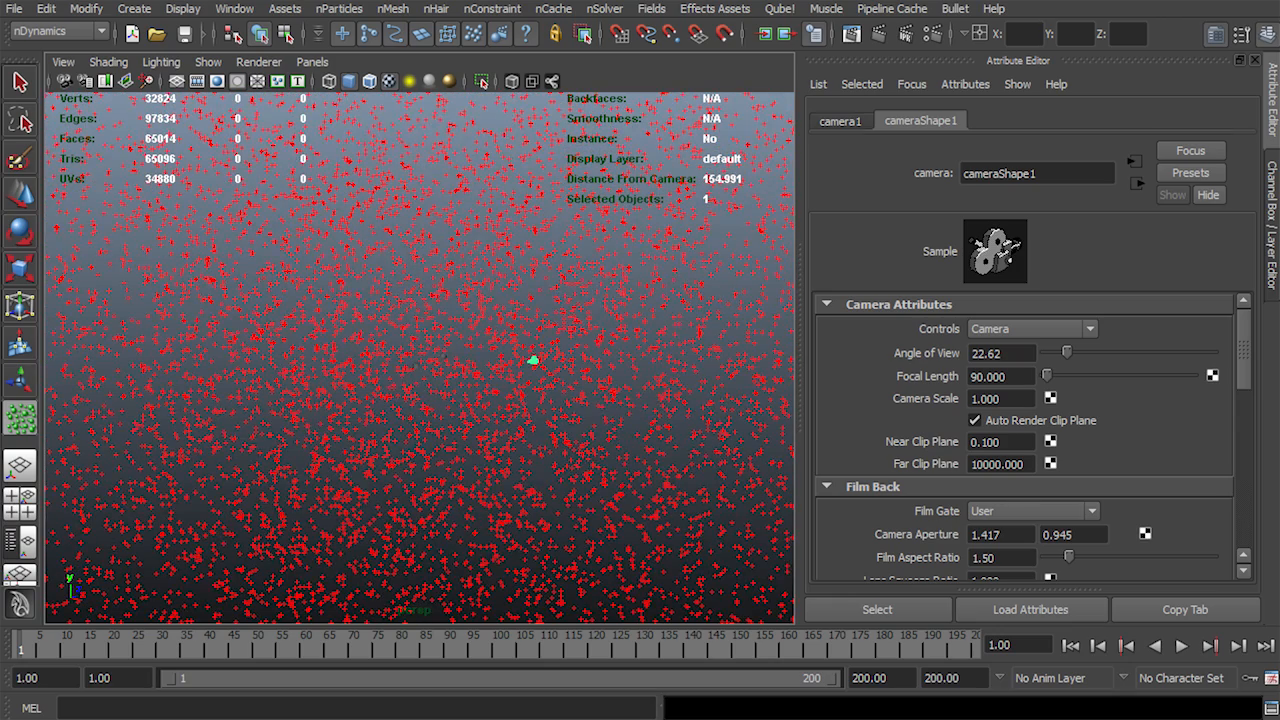
pyautogui.press('Return')
pyautogui.scroll(-10, 420, 364)
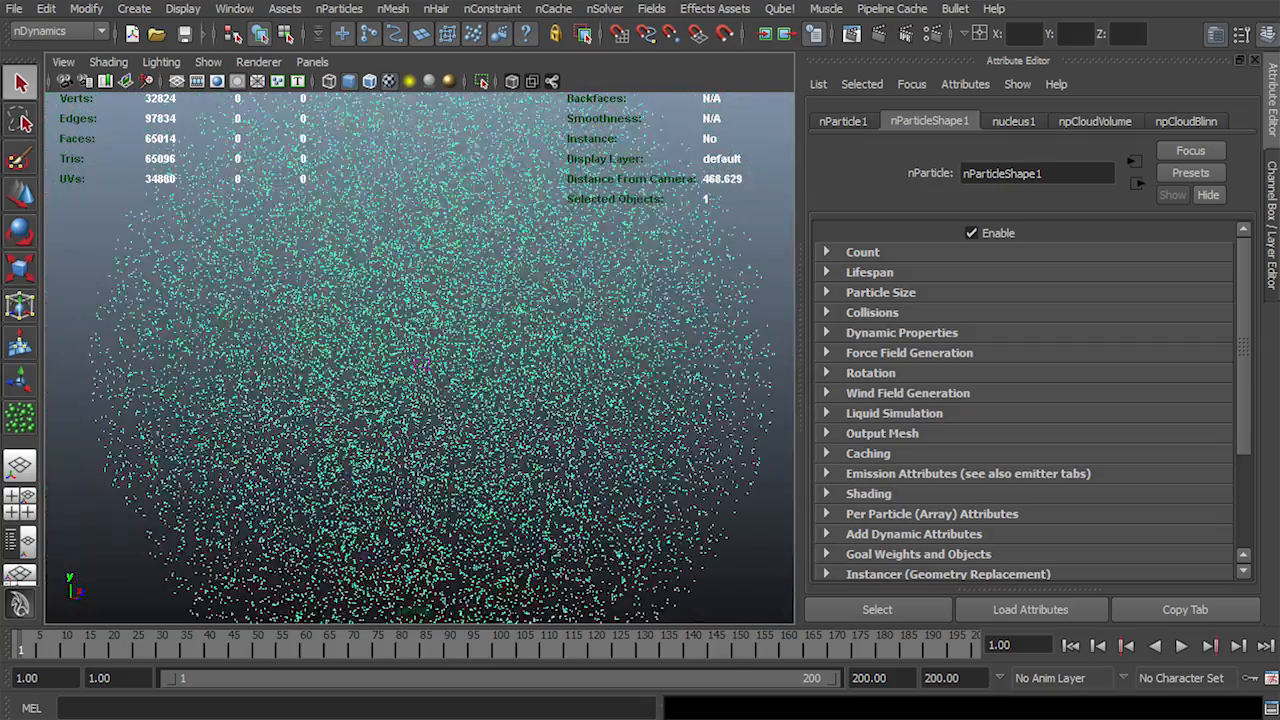
# Move the particle cloud along Z away from the camera and look at the scene through camera1
pyautogui.press('w')
pyautogui.moveTo(543, 371); pyautogui.dragTo(404, 365)
pyautogui.click(312, 61)
pyautogui.moveTo(357, 81)
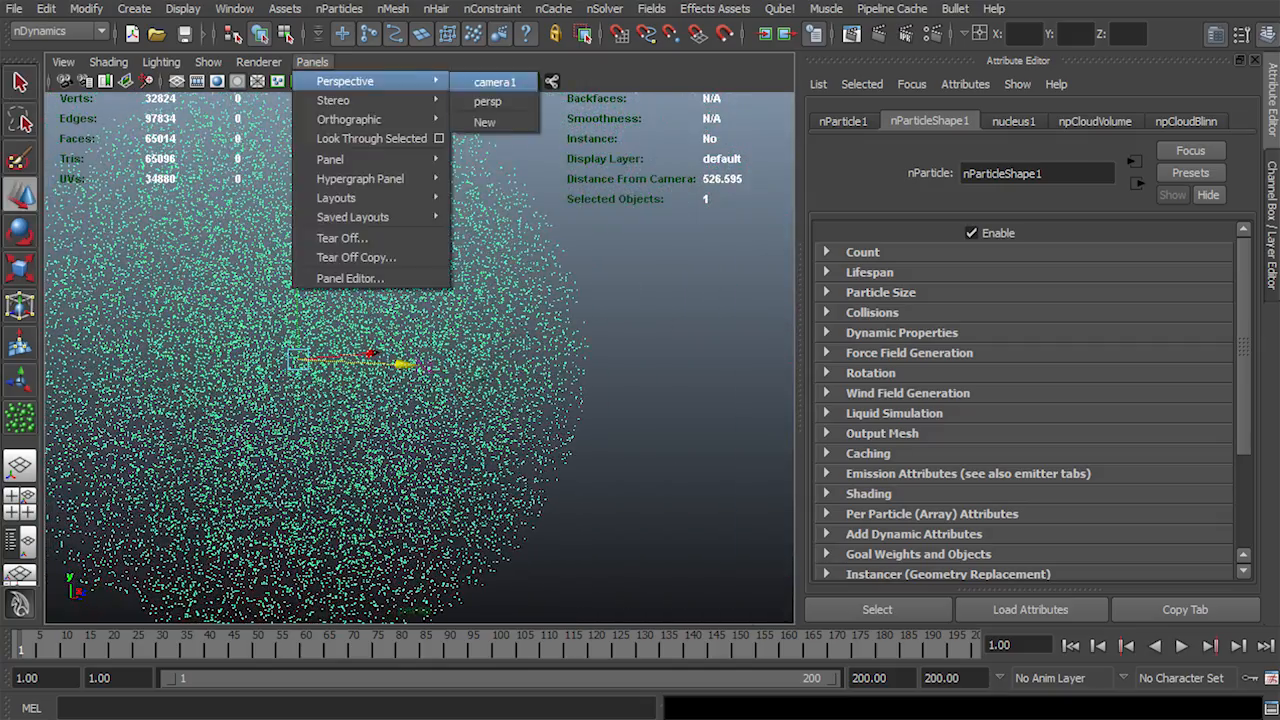
pyautogui.click(494, 81)
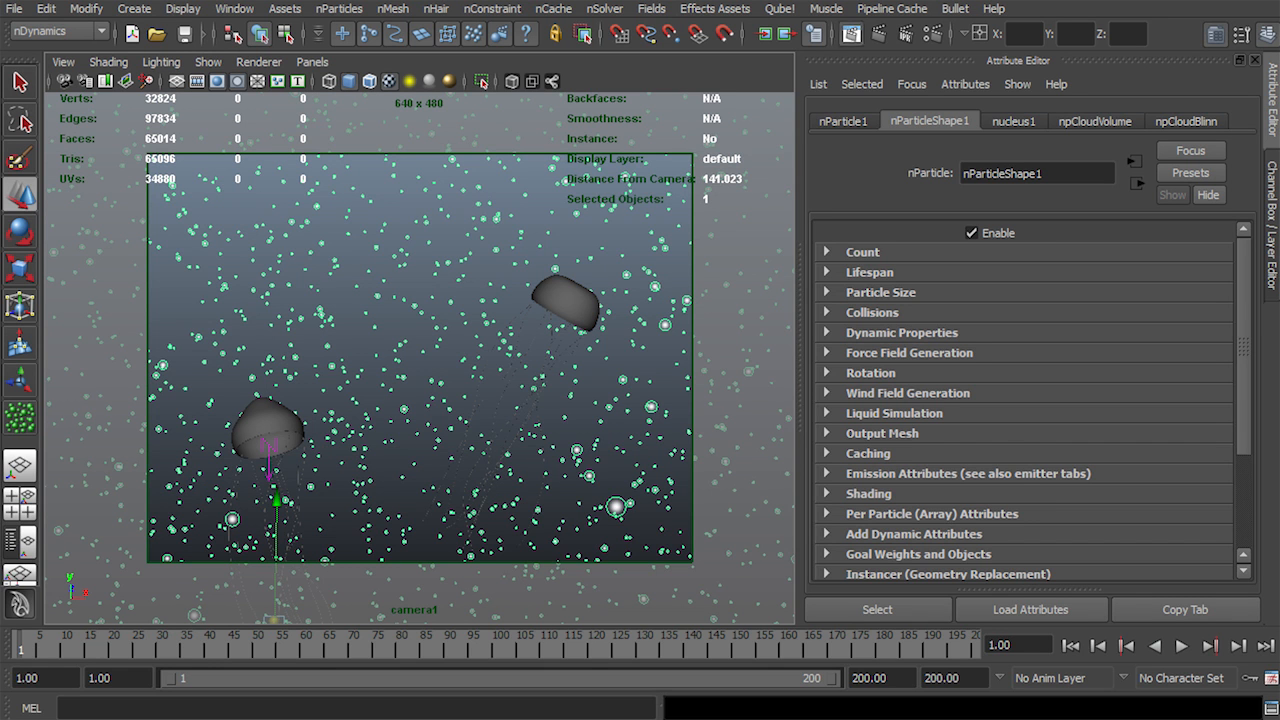
# Test-render a region of the camera1 view beside the lower jellyfish with mental ray and close the Render View
pyautogui.click(852, 34)
pyautogui.moveTo(482, 234); pyautogui.dragTo(612, 379)
pyautogui.click(730, 120)
pyautogui.click(705, 193)
pyautogui.moveTo(488, 246); pyautogui.dragTo(740, 490)
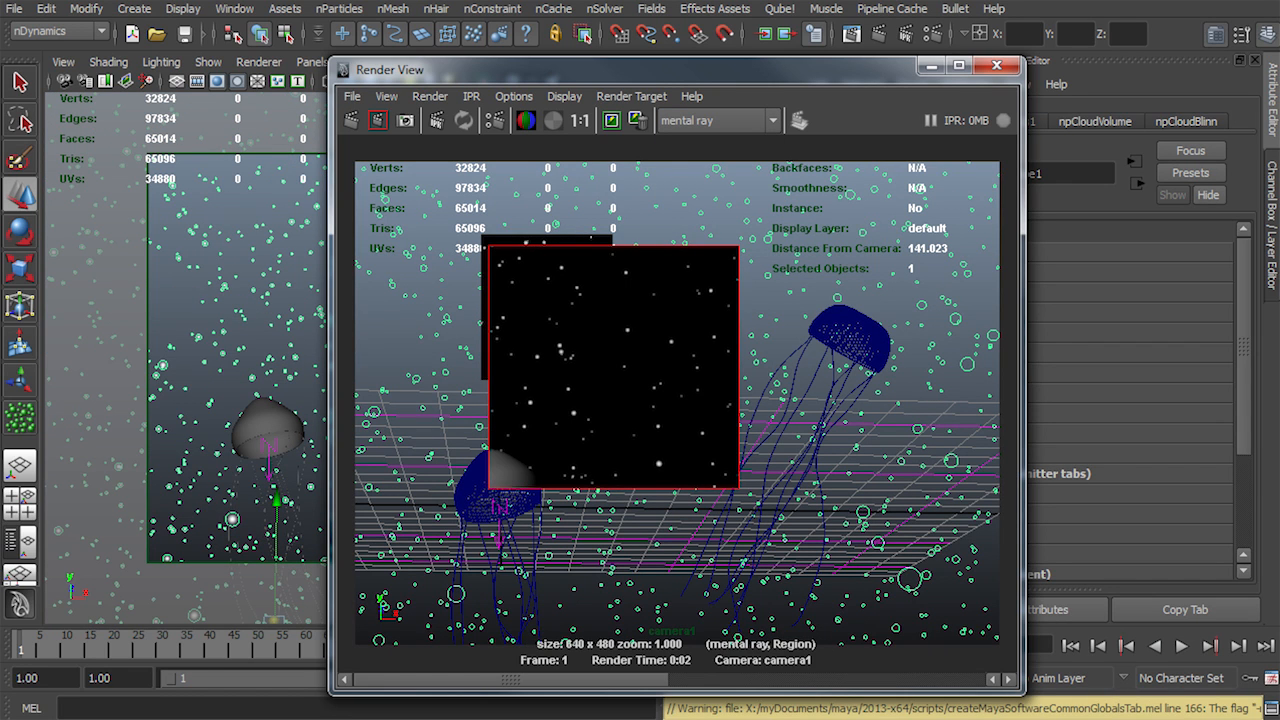
pyautogui.click(997, 65)
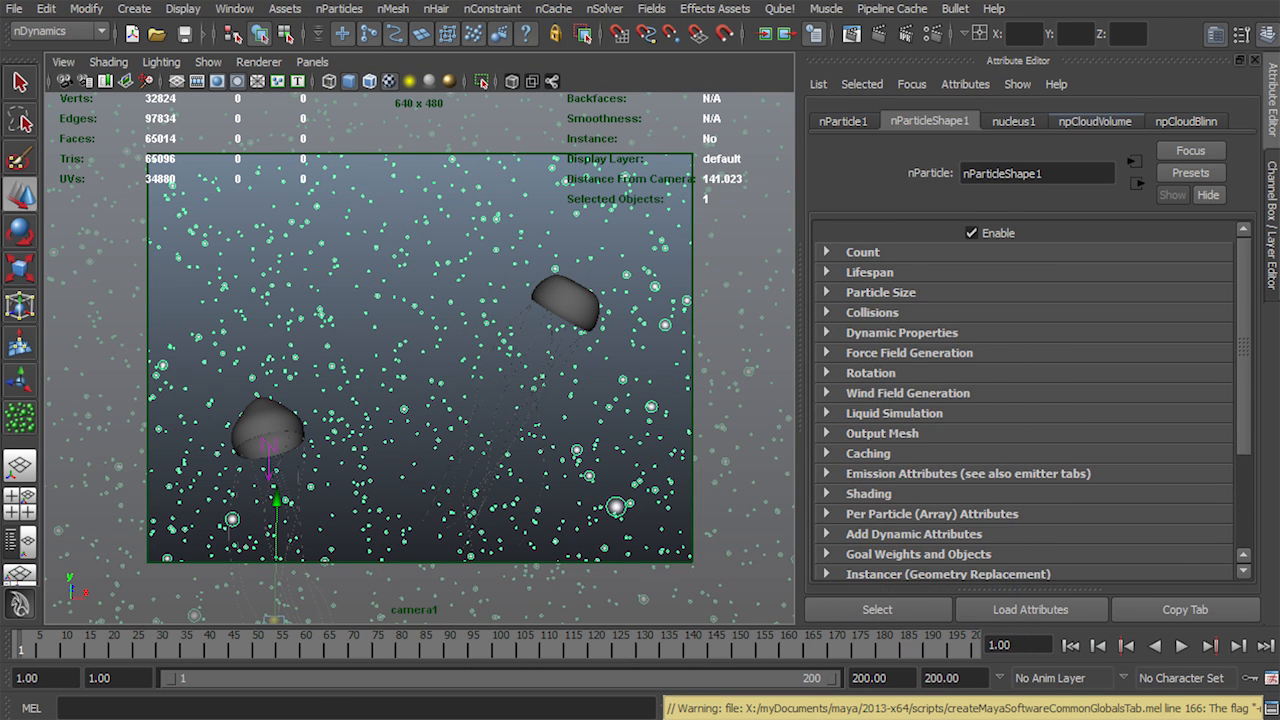
# Examine the attributes and input connections of the particles' npCloudBlinn and npCloudVolume materials
pyautogui.click(1095, 121)
pyautogui.click(1186, 121)
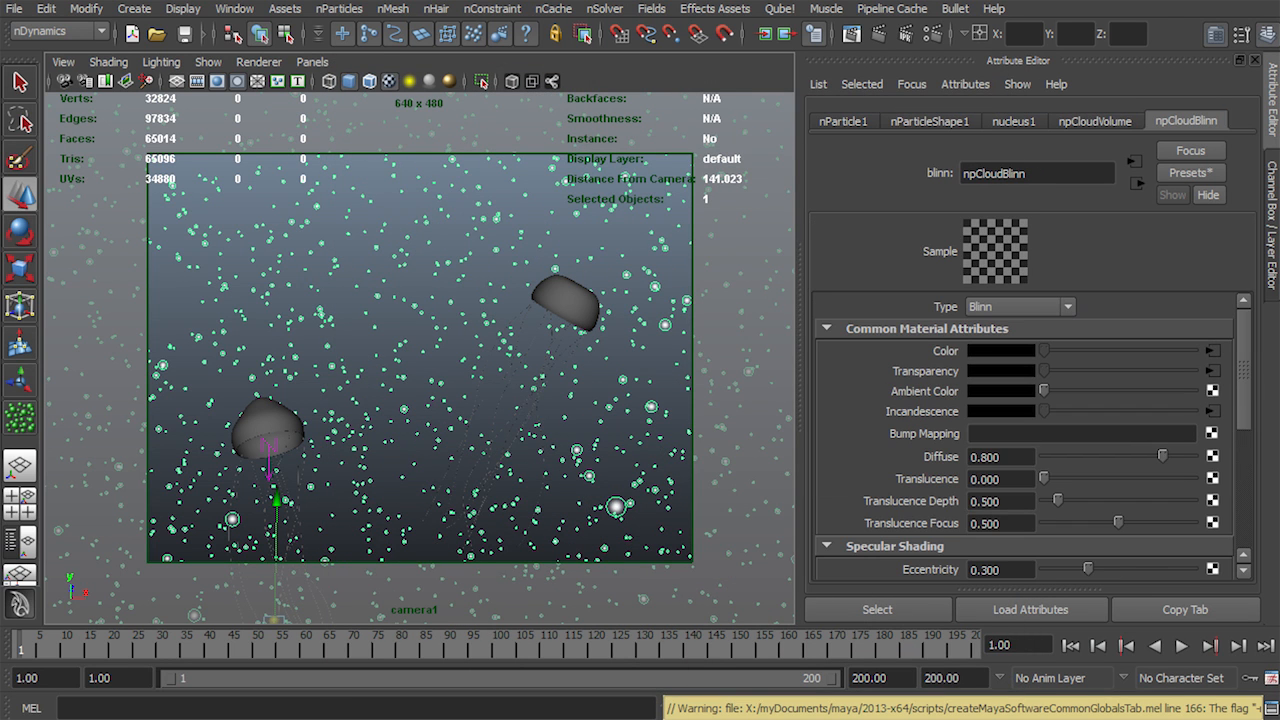
pyautogui.click(1095, 121)
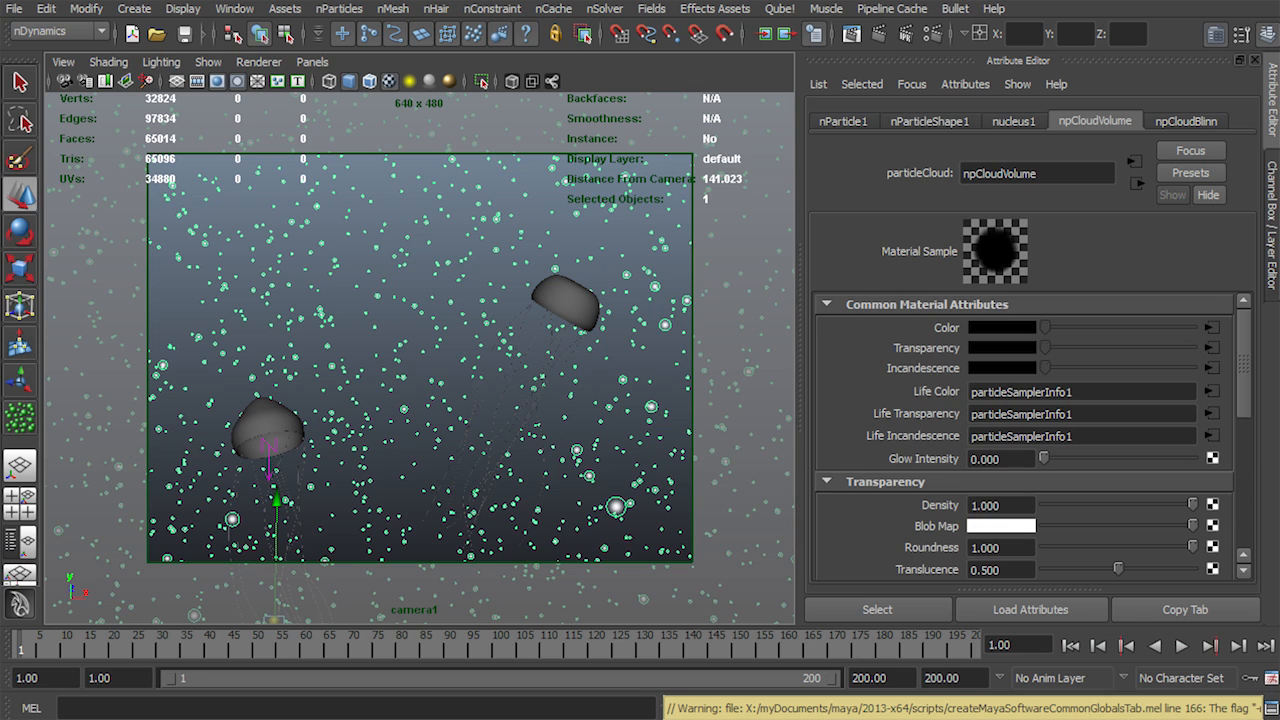
pyautogui.click(1212, 392)
pyautogui.click(1137, 184)
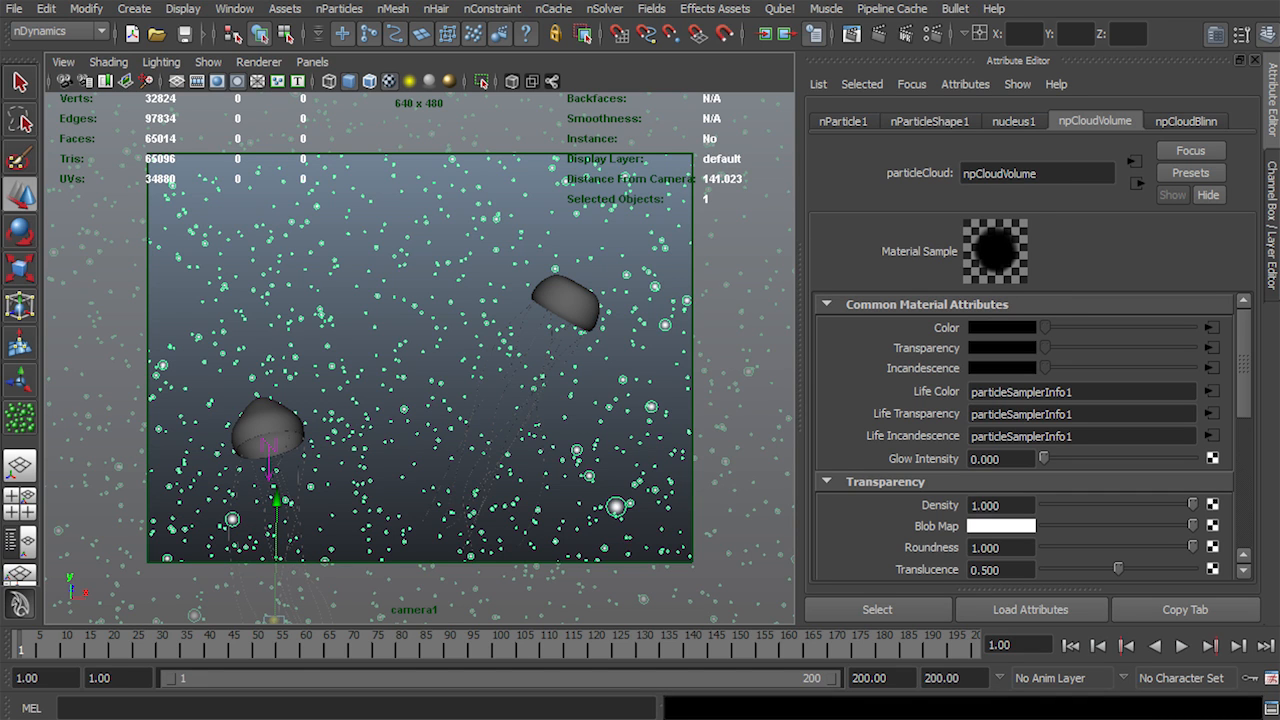
# Set the Radius Scale Input in nParticleShape1's Particle Size settings to Randomized ID
pyautogui.click(930, 121)
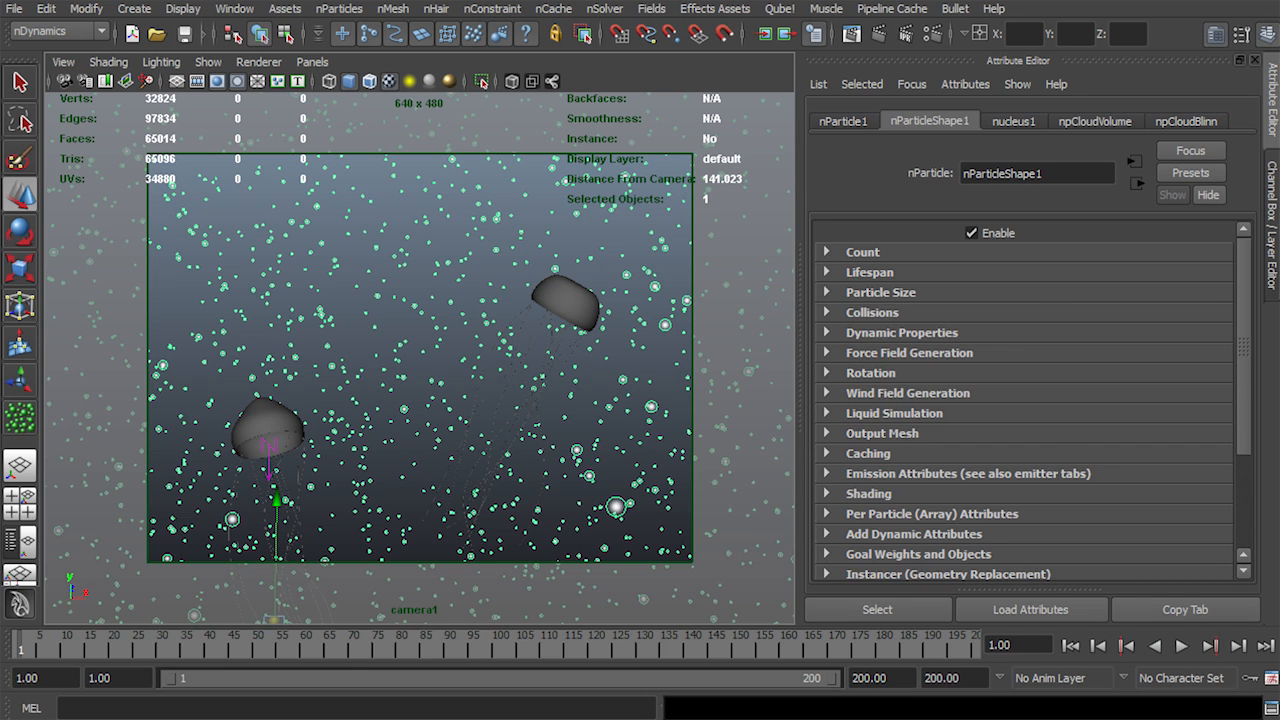
pyautogui.click(880, 292)
pyautogui.click(1080, 440)
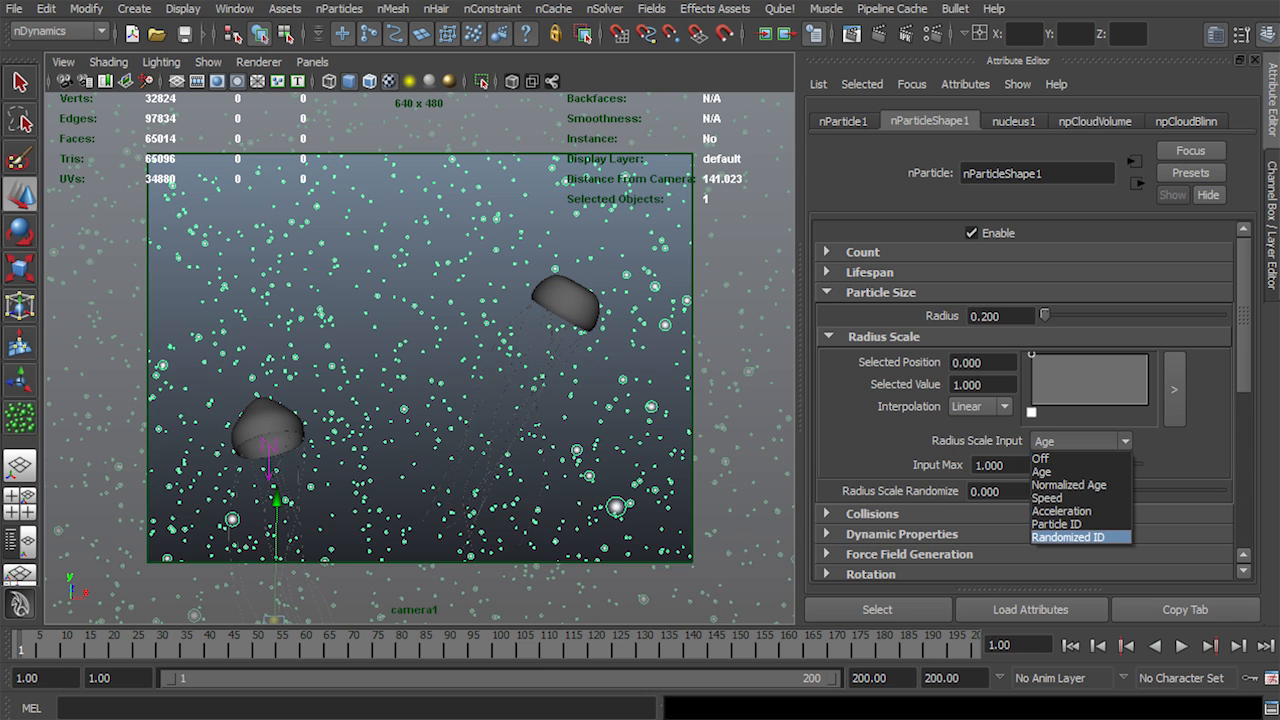
pyautogui.click(1068, 537)
# Shape the Radius Scale ramp into a zigzag of high and low points, including 0.4 at position 0.974 and 0.66 at 0.087
pyautogui.click(1046, 388)
pyautogui.click(1064, 356)
pyautogui.click(1073, 382)
pyautogui.click(1091, 357)
pyautogui.click(1106, 390)
pyautogui.click(1130, 357)
pyautogui.click(1144, 384)
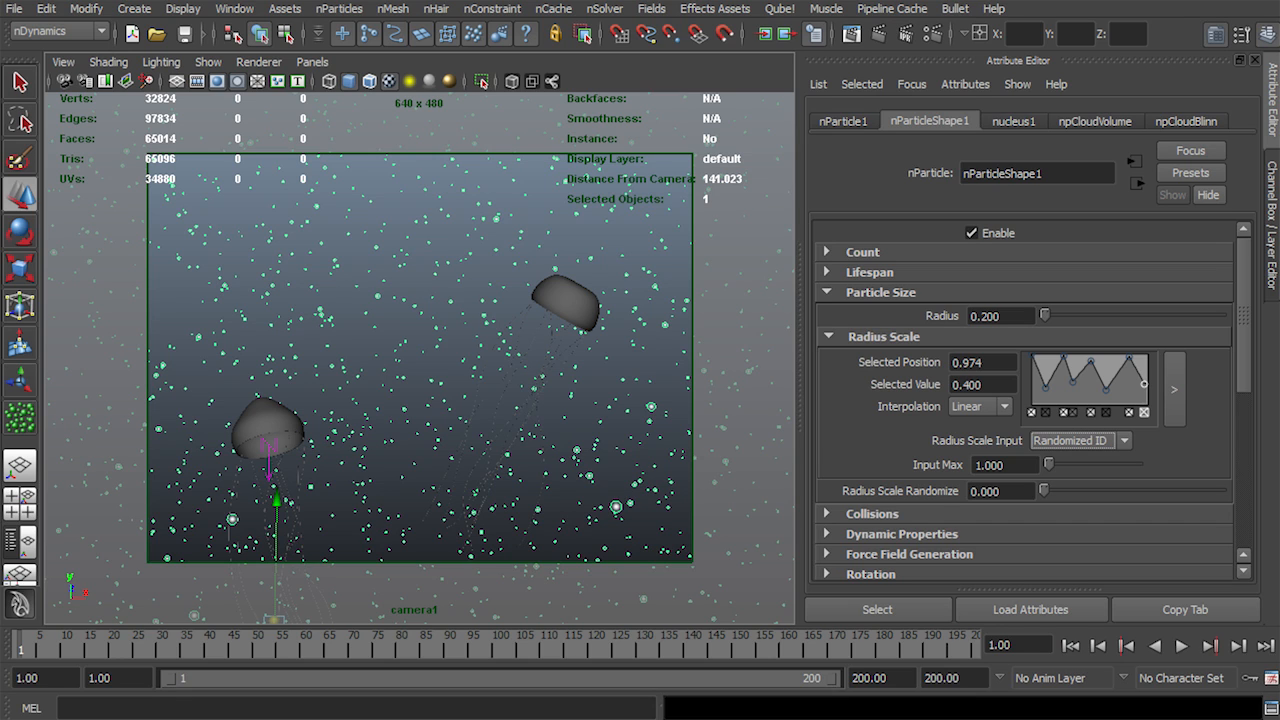
pyautogui.click(1041, 371)
# Play the particle simulation briefly, return to frame 1 and save the scene
pyautogui.click(1181, 646)
pyautogui.click(1182, 646)
pyautogui.click(1070, 646)
pyautogui.hotkey('ctrl', 's')
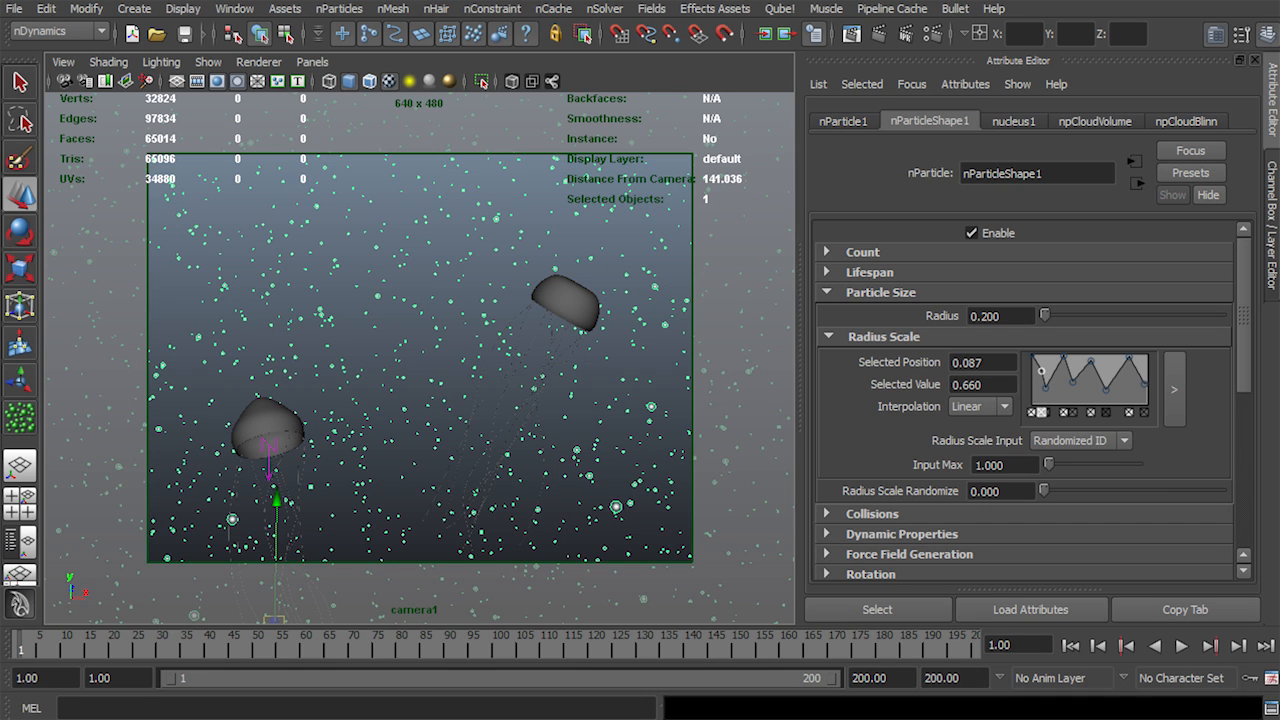
# Add a Volume Axis field to the selected nParticles
pyautogui.click(651, 8)
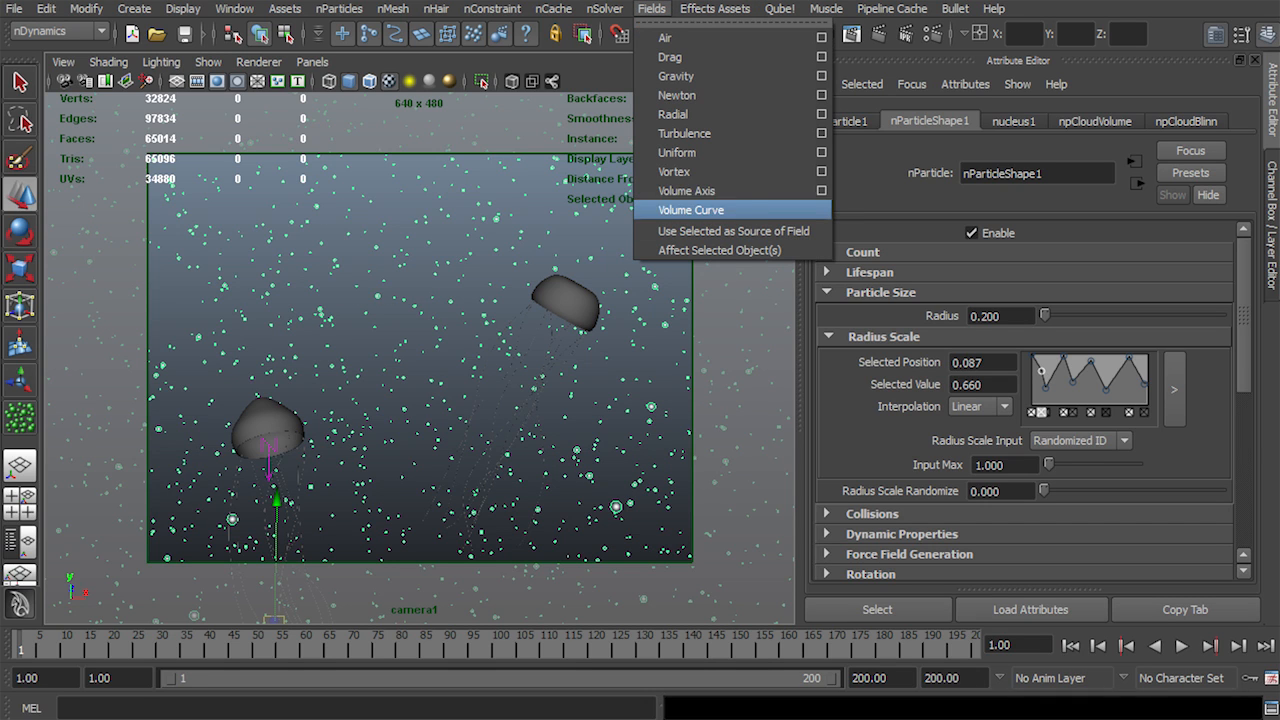
pyautogui.click(686, 190)
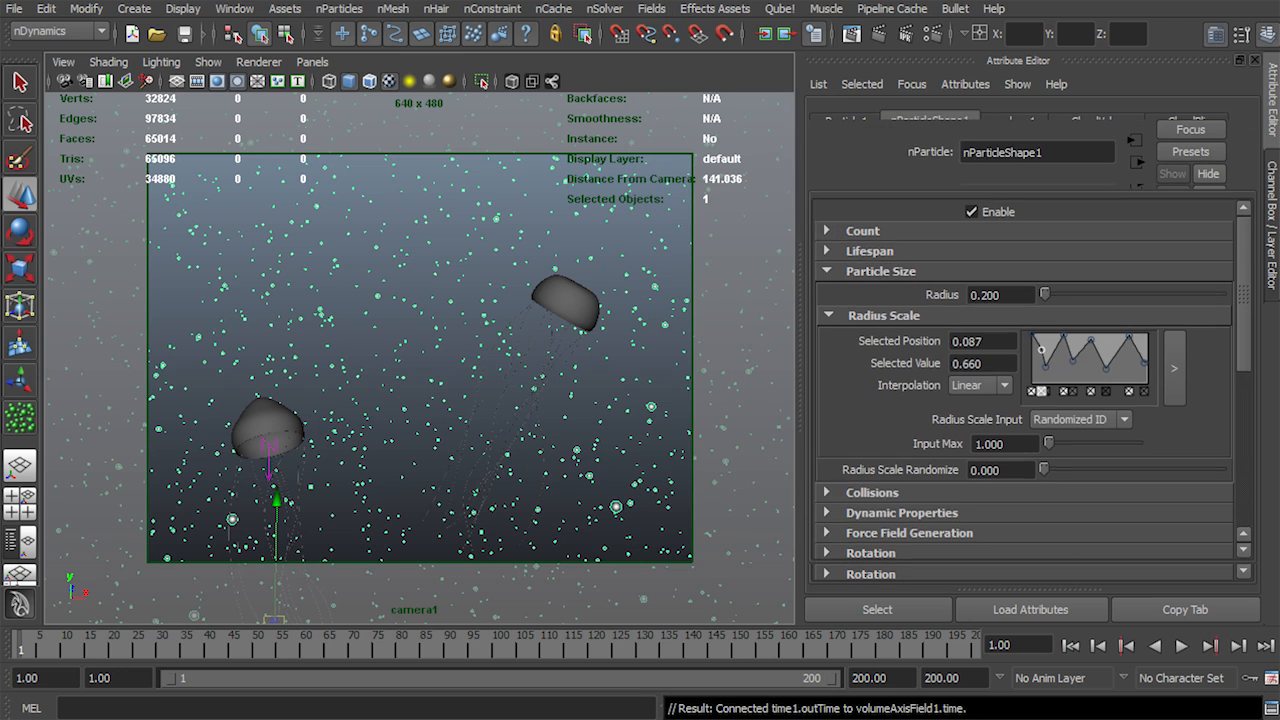
# Scale the Volume Axis field uniformly to about 143 in the perspective view of the particle cloud
pyautogui.press('space')
pyautogui.keyDown('alt'); pyautogui.moveTo(405, 340); pyautogui.dragTo(450, 377); pyautogui.keyUp('alt')
pyautogui.press('4')
pyautogui.scroll(3, 420, 365)
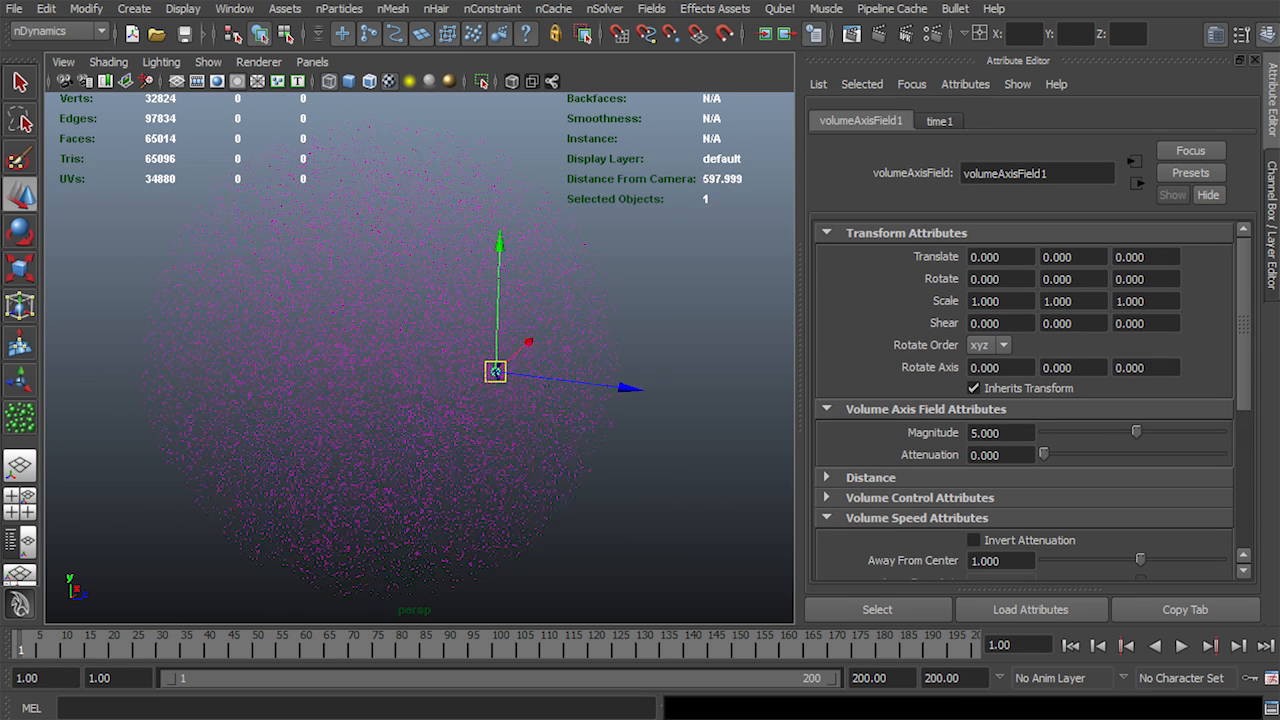
pyautogui.press('r')
pyautogui.moveTo(495, 371); pyautogui.dragTo(750, 371)
pyautogui.moveTo(495, 371); pyautogui.dragTo(655, 354)
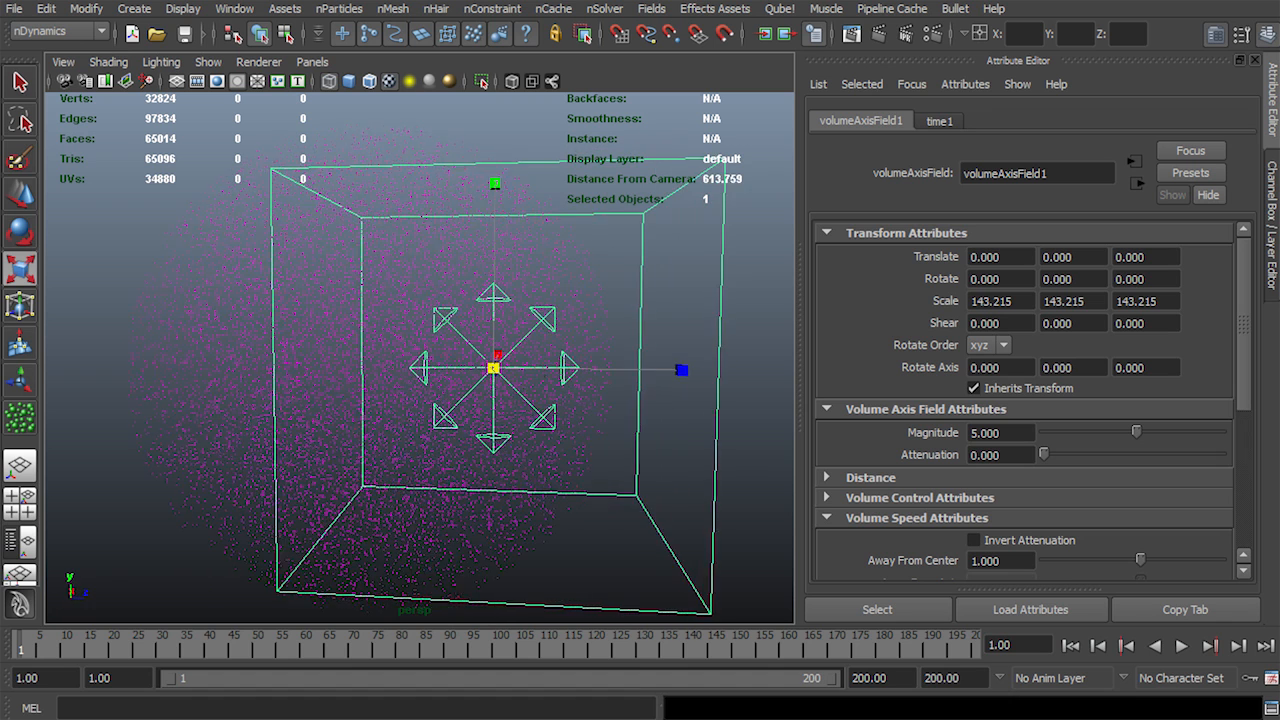
# Change the Volume Axis field's Volume Shape to Sphere
pyautogui.scroll(-1, 655, 354)
pyautogui.scroll(-4, 1025, 400)
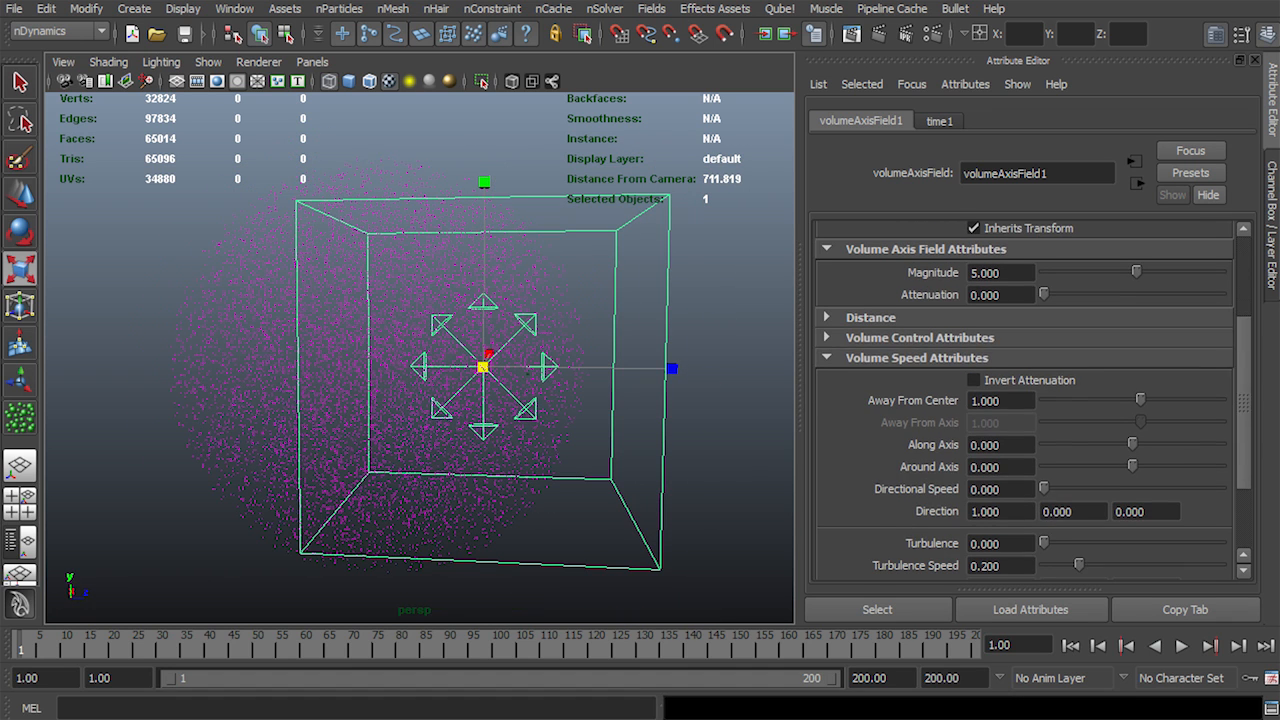
pyautogui.click(920, 337)
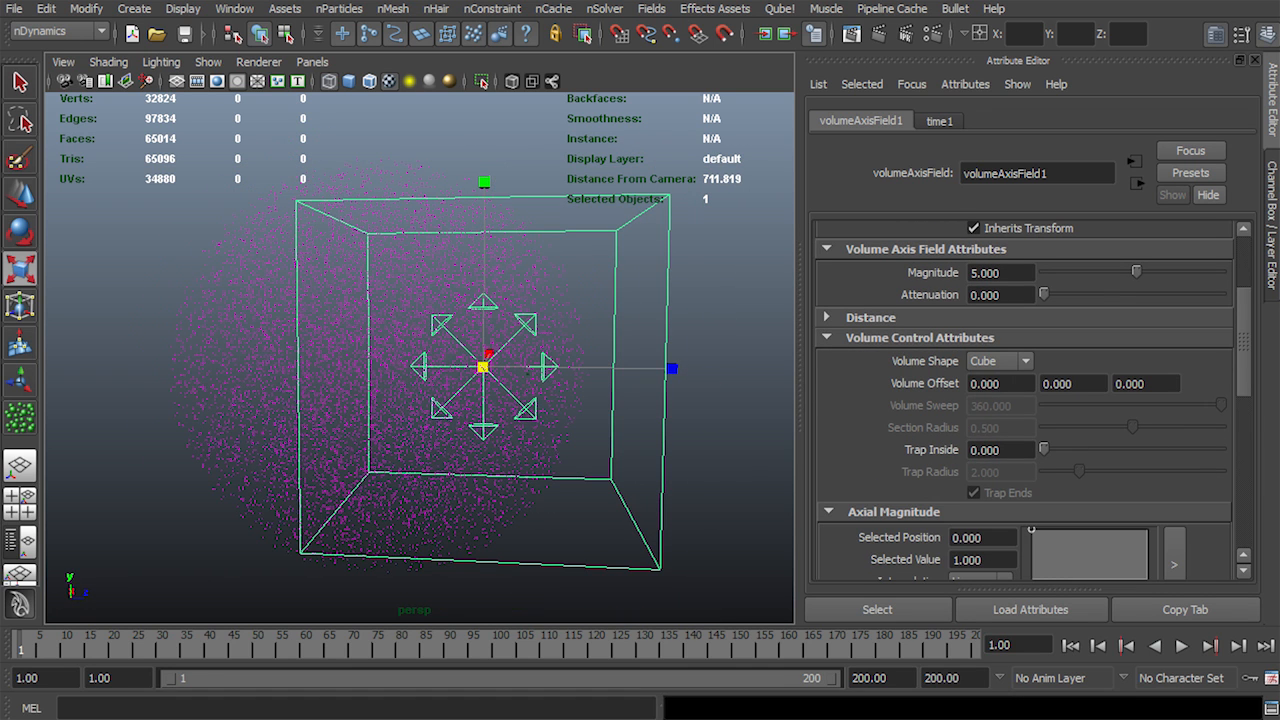
pyautogui.click(1000, 361)
pyautogui.click(990, 398)
# Enclose the particle cloud with the spherical field by scaling it to about 222 and moving it to about X -5.8, Z -110.1
pyautogui.moveTo(475, 366); pyautogui.dragTo(450, 376)
pyautogui.press('w')
pyautogui.click(427, 376)
pyautogui.hotkey('ctrl', 'z')
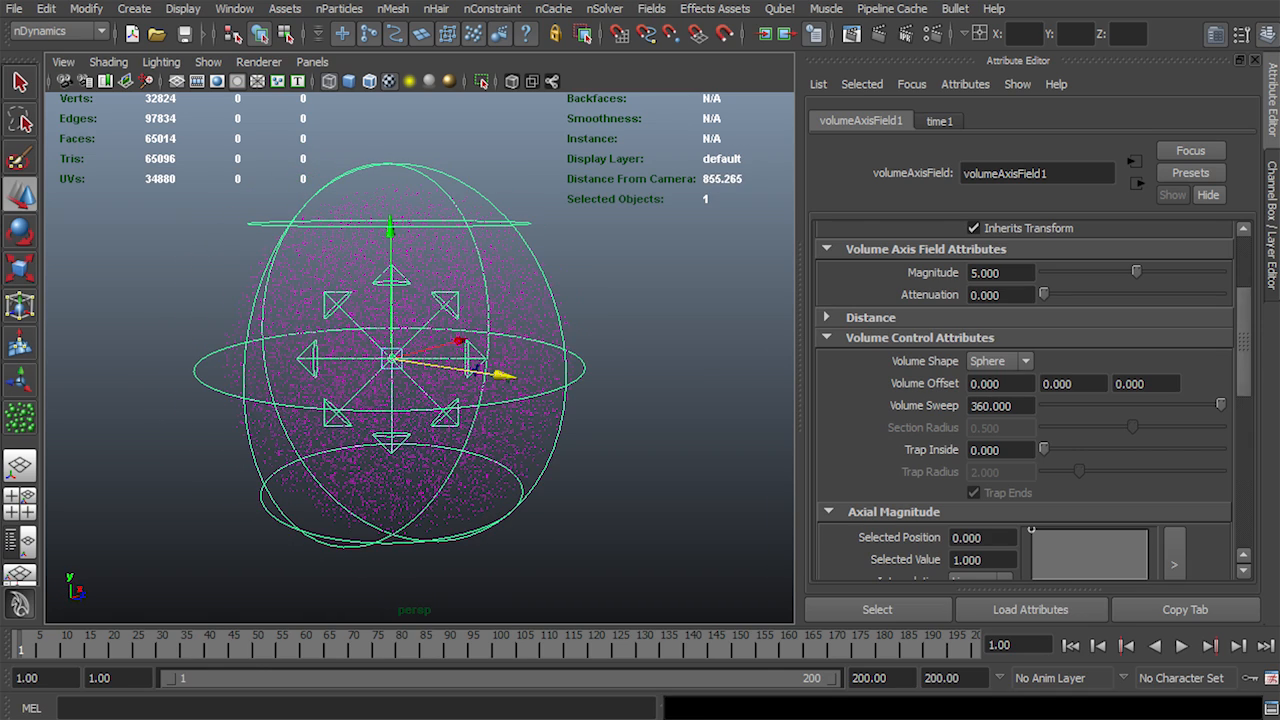
# Set the field's Turbulence to 0.1 in its Volume Speed Attributes
pyautogui.scroll(-10, 1024, 400)
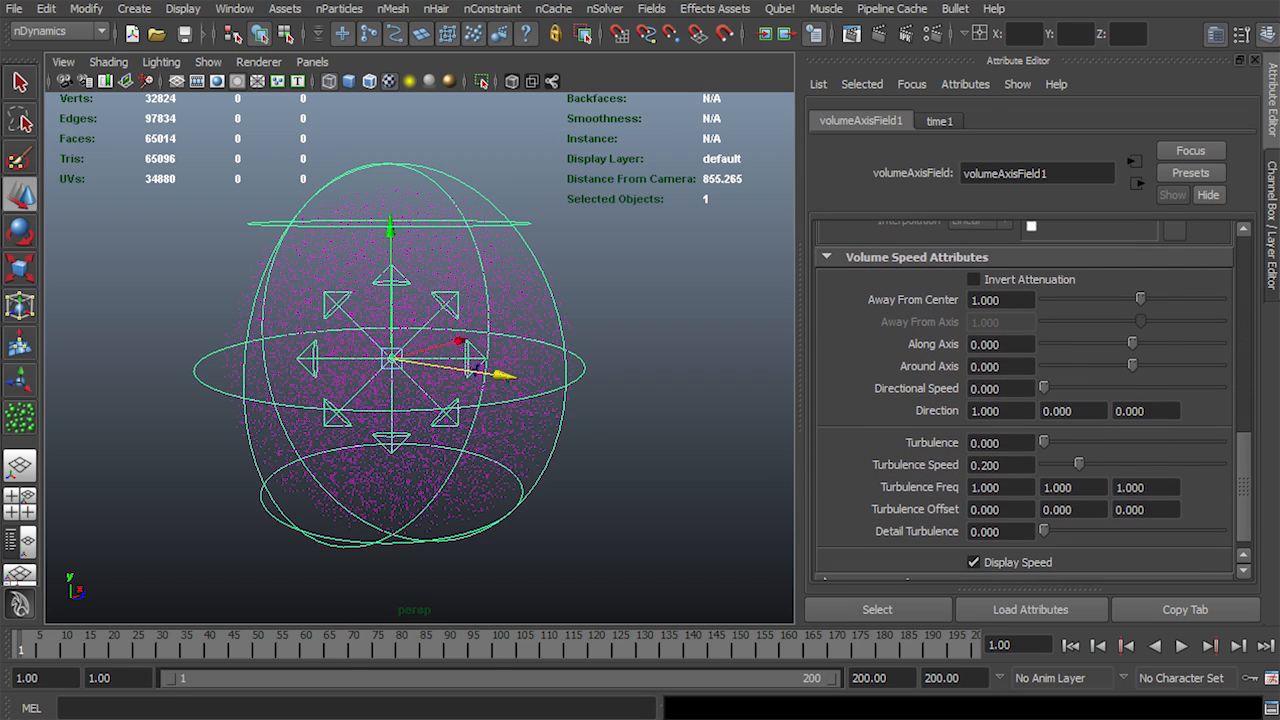
pyautogui.click(985, 442)
pyautogui.press('BackSpace')
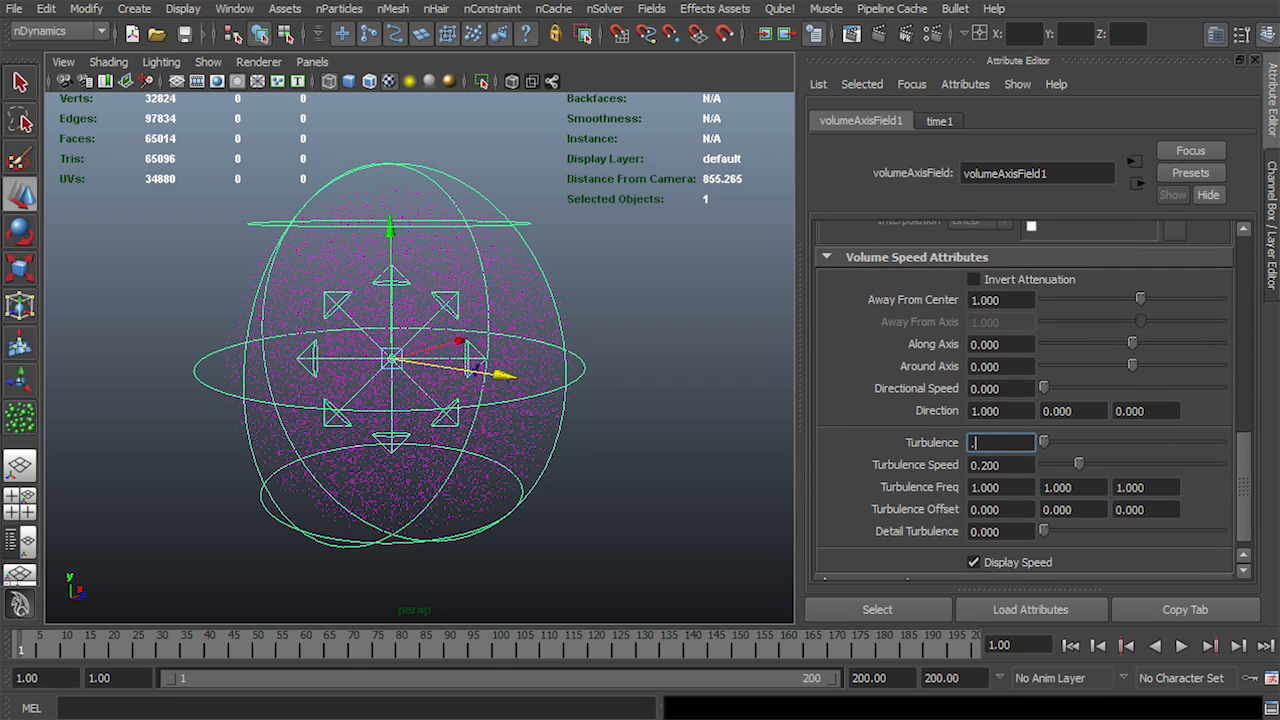
pyautogui.write('.1')
pyautogui.press('Tab')
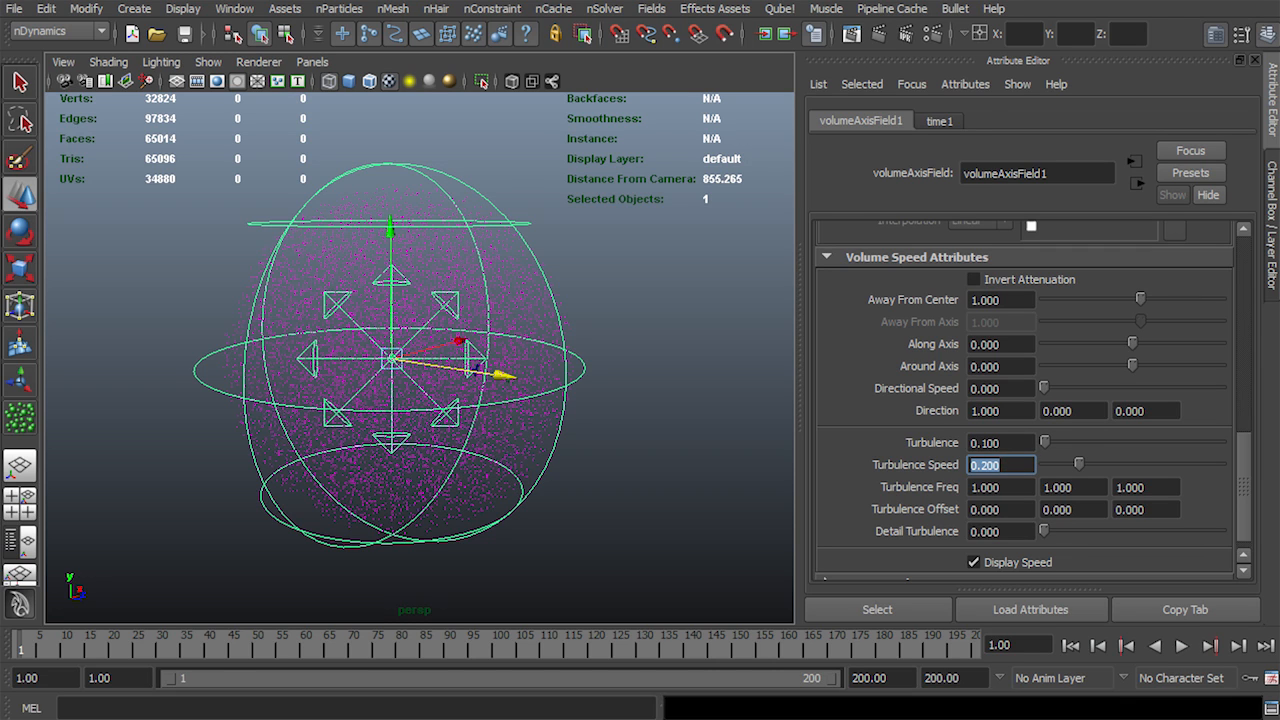
# Set the field's Turbulence Freq to 3 on all three axes
pyautogui.press('Tab')
pyautogui.write('3')
pyautogui.press('Tab')
pyautogui.write('3')
pyautogui.press('Tab')
pyautogui.write('3')
pyautogui.press('Tab')
pyautogui.moveTo(1003, 532); pyautogui.dragTo(970, 532)
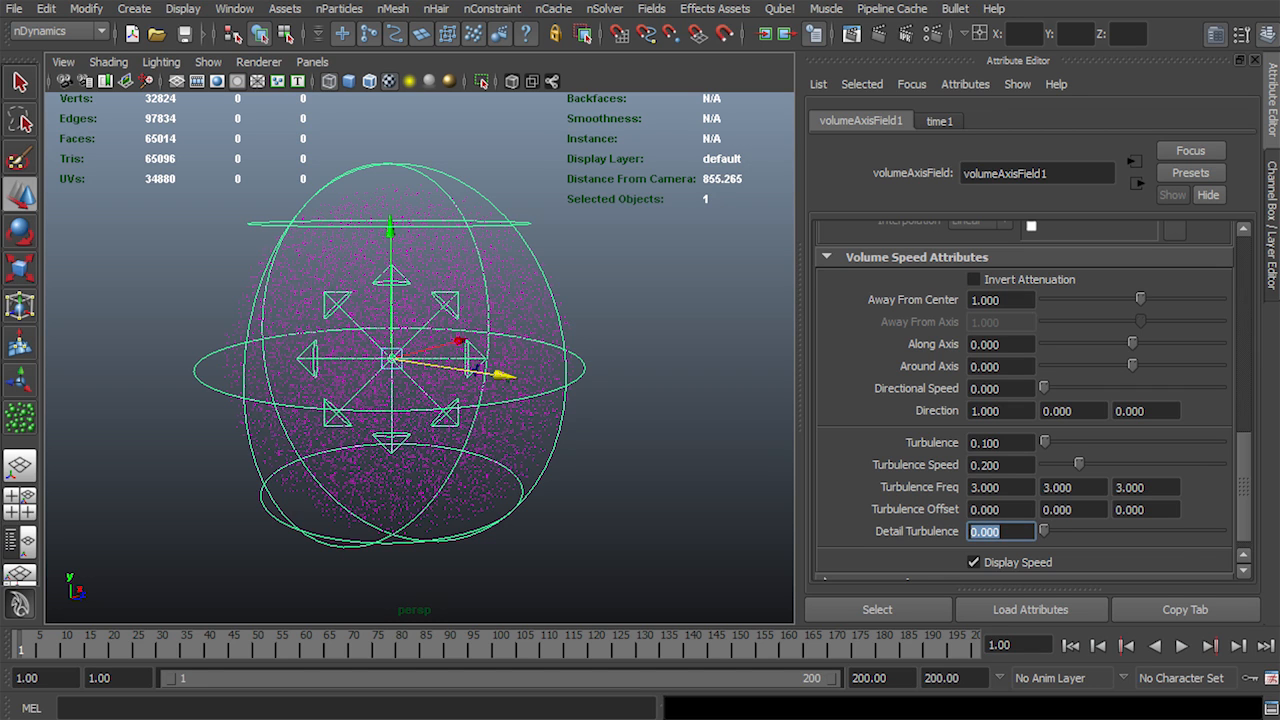
# Play the simulation briefly through camera1, stop it and display the scene shaded
pyautogui.scroll(5, 1024, 400)
pyautogui.scroll(3, 1024, 400)
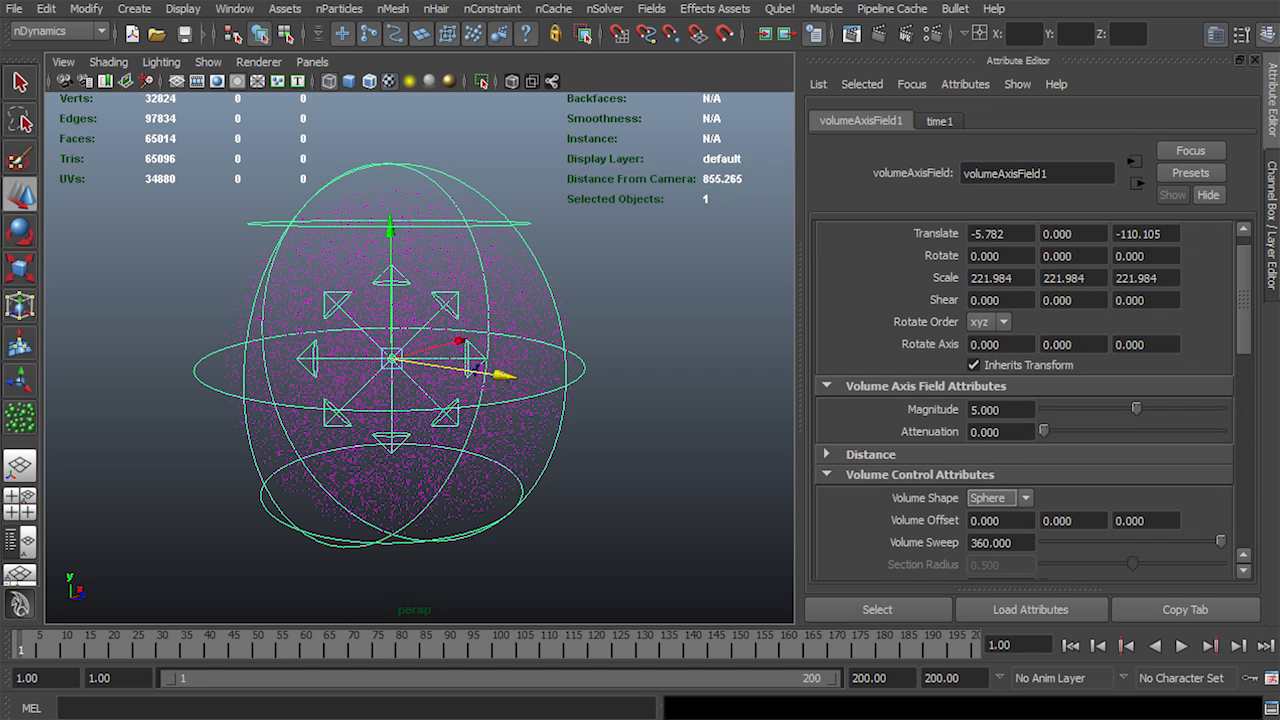
pyautogui.click(312, 62)
pyautogui.moveTo(345, 81)
pyautogui.click(494, 81)
pyautogui.hotkey('alt', 'v')
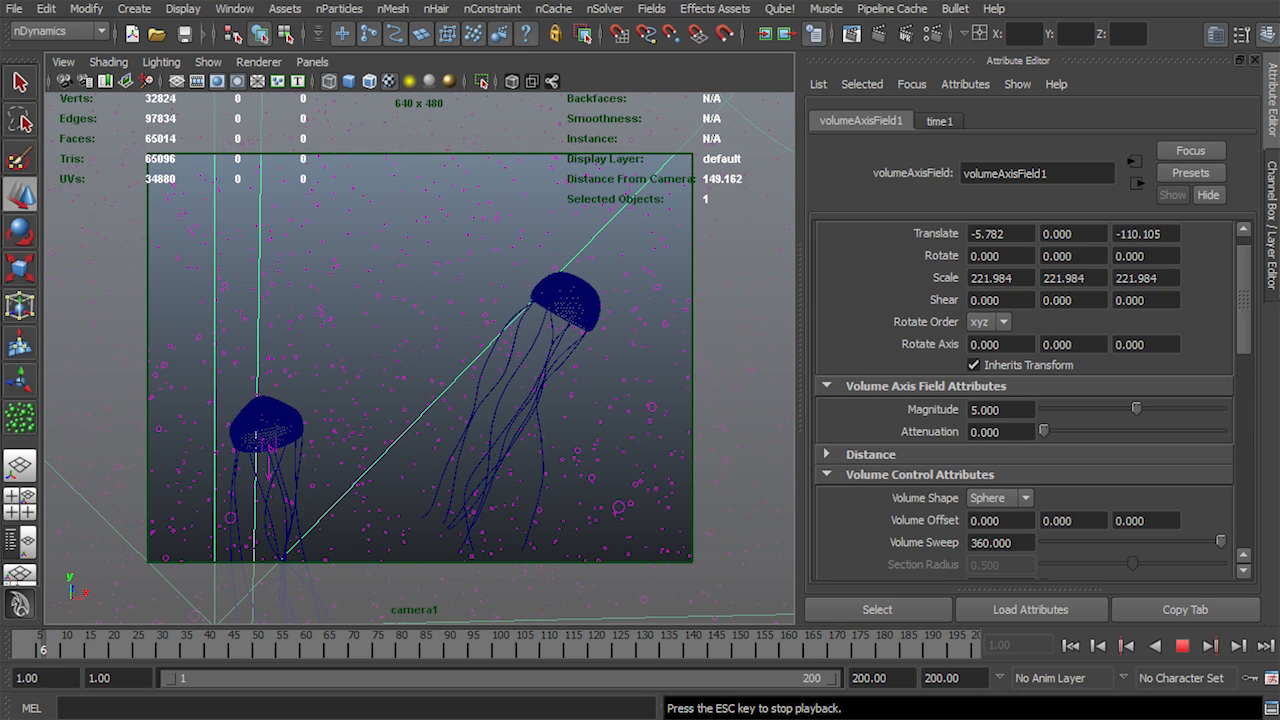
pyautogui.press('Escape')
pyautogui.press('5')
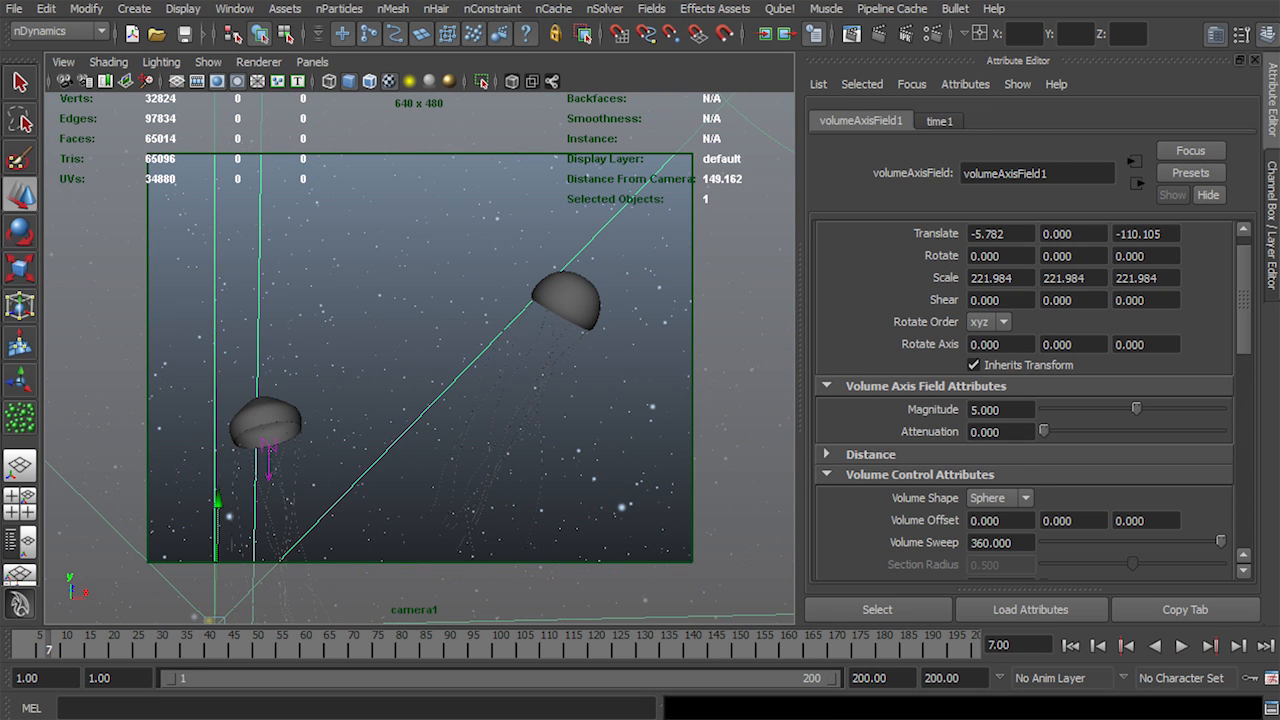
# Playblast the animation with the nParticles selected, review the particle motion and close the preview
pyautogui.click(621, 507)
pyautogui.rightClick(641, 655)
pyautogui.click(690, 719)
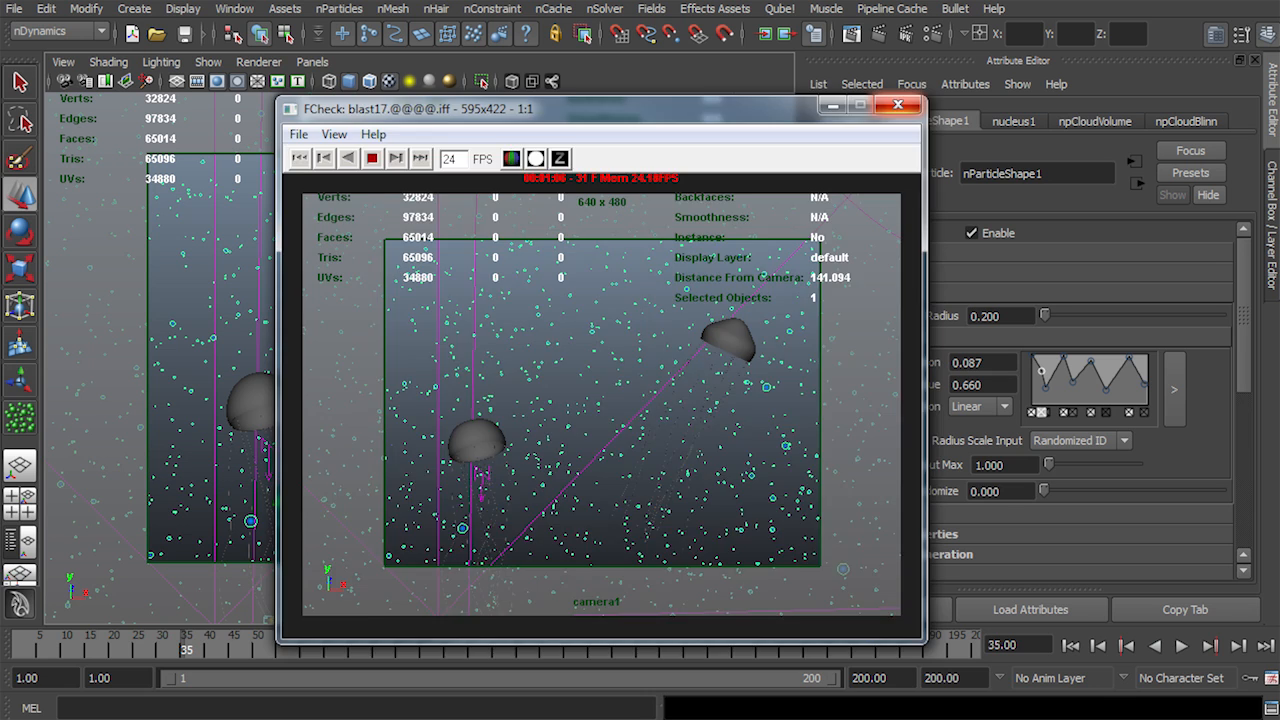
pyautogui.click(897, 104)
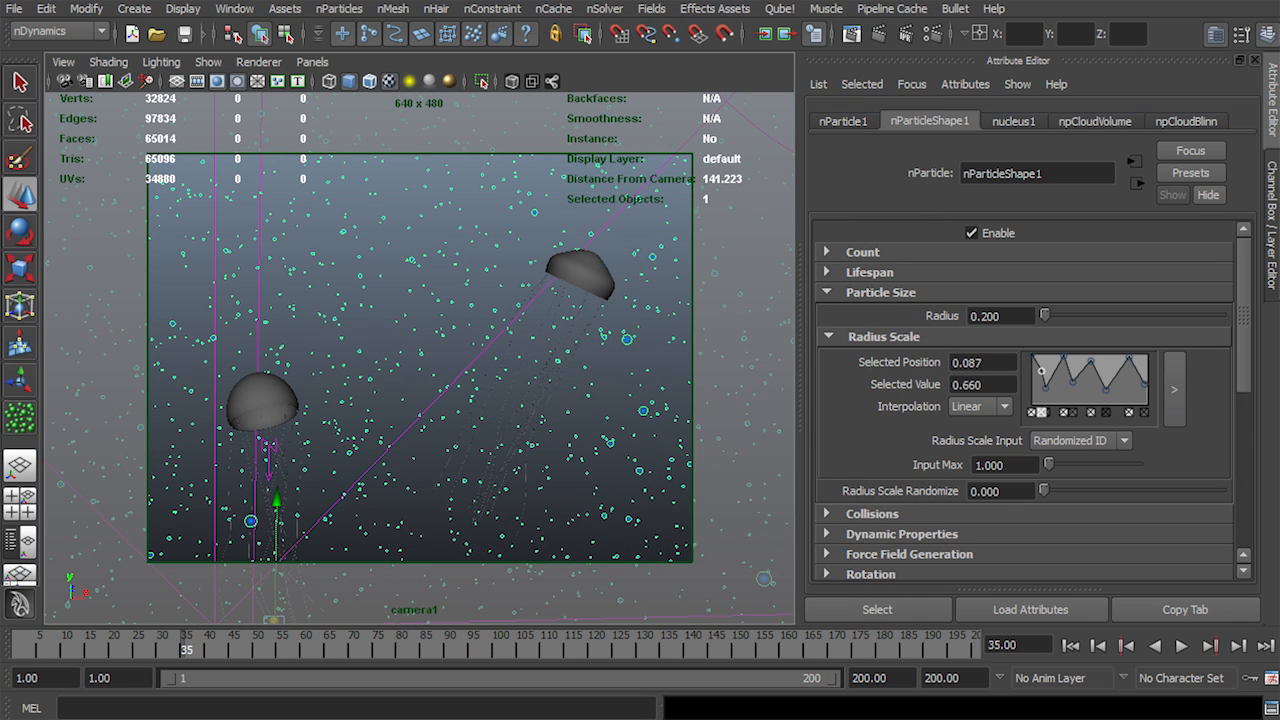
# Open the Outliner and set volumeAxisField1's Magnitude to 0.5
pyautogui.click(234, 8)
pyautogui.click(250, 152)
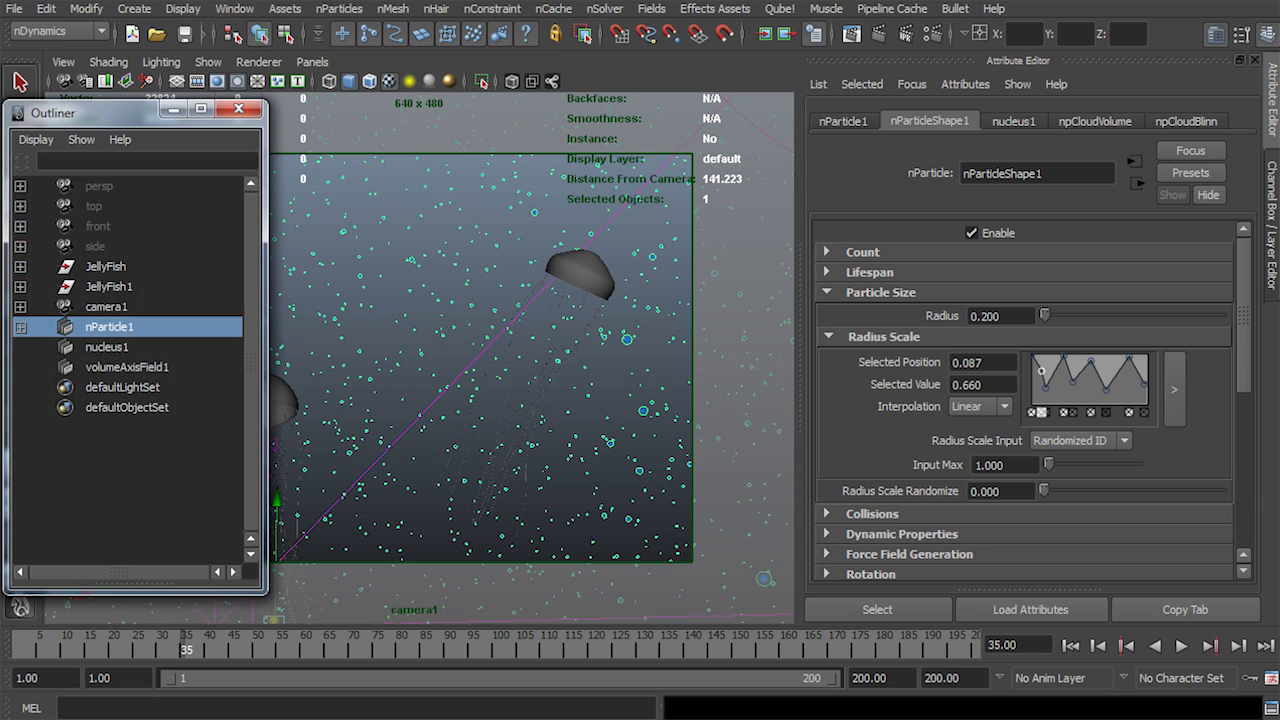
pyautogui.click(127, 367)
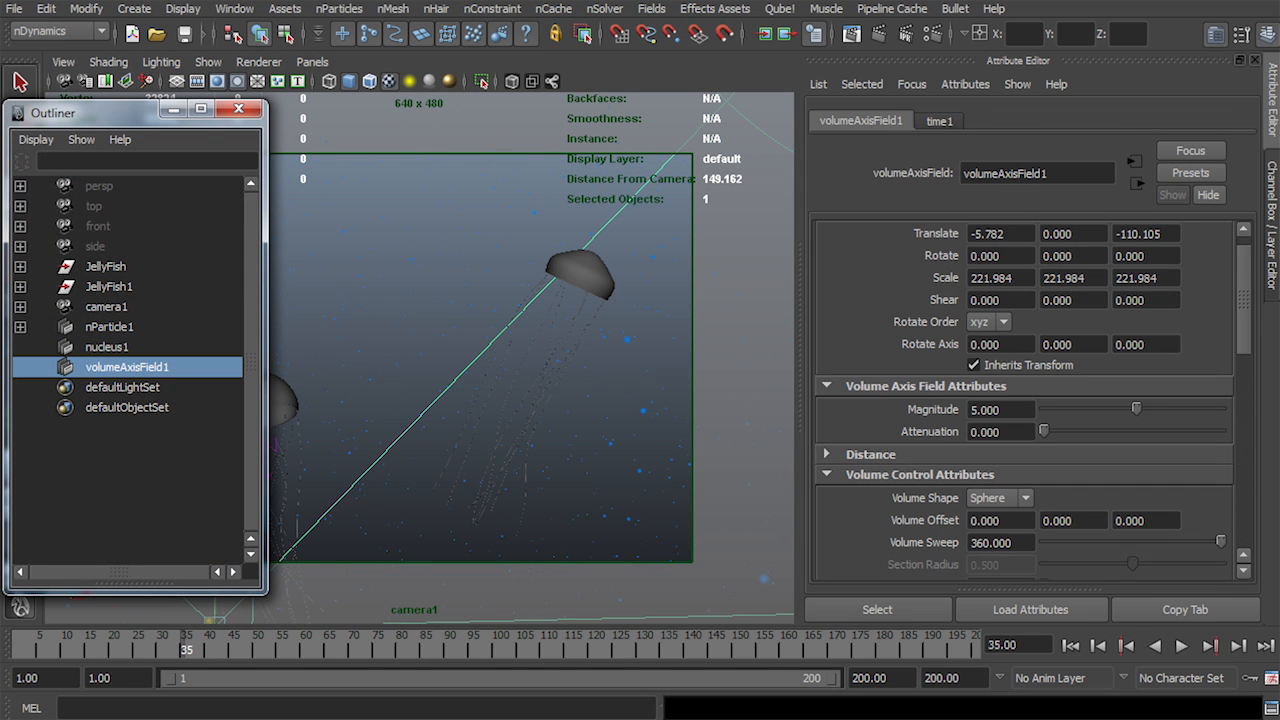
pyautogui.doubleClick(986, 410)
pyautogui.write('.5')
pyautogui.press('Return')
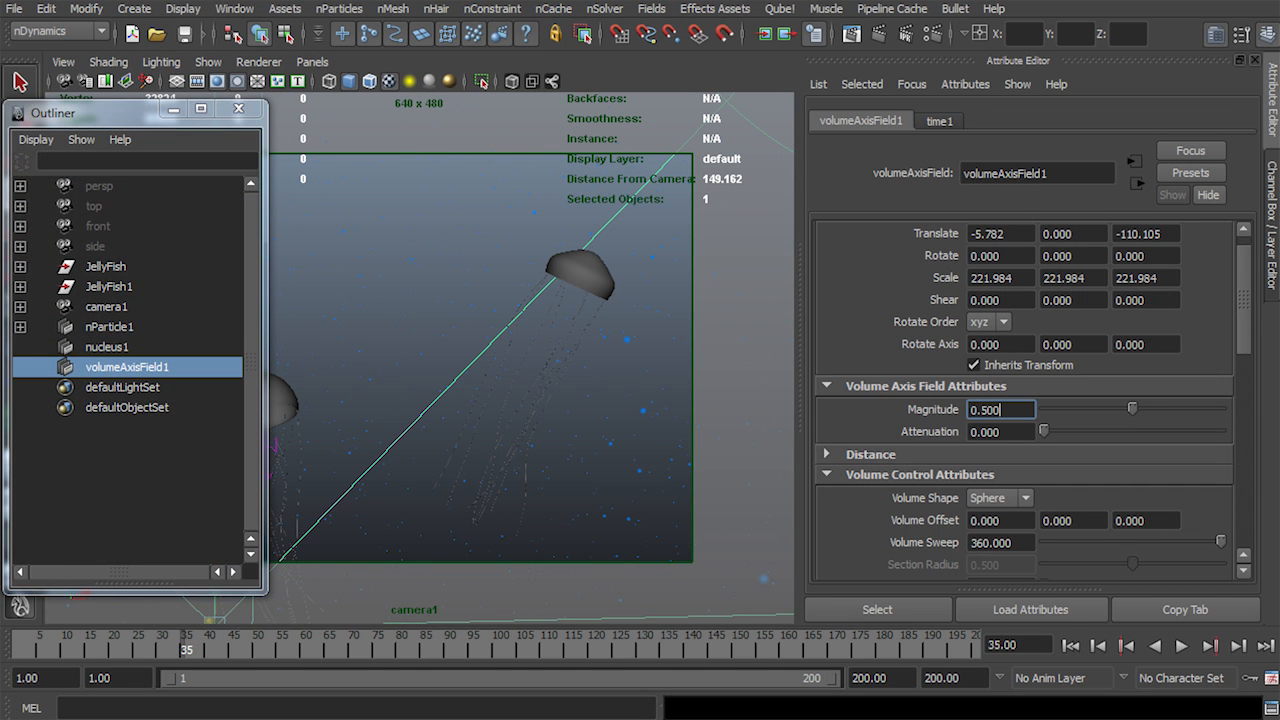
# Playblast part of the animation with nParticle1 selected to check the weaker field, and close the preview
pyautogui.click(109, 327)
pyautogui.rightClick(656, 649)
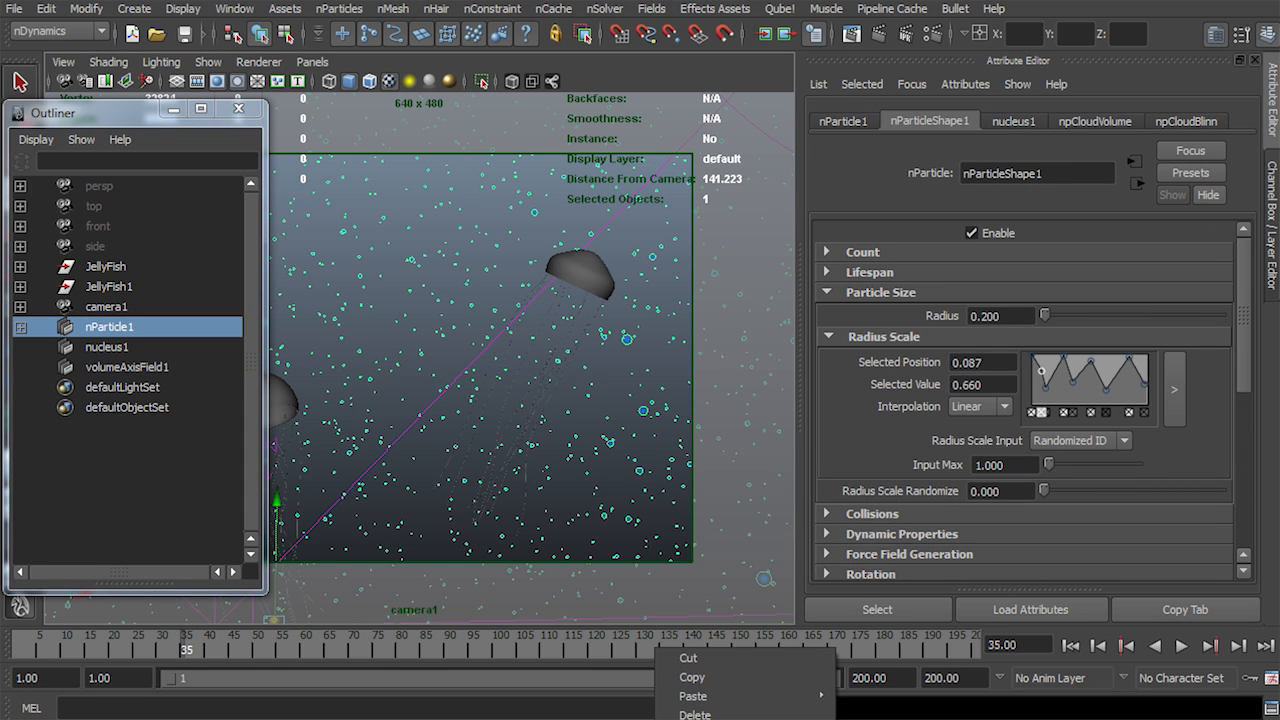
pyautogui.click(700, 718)
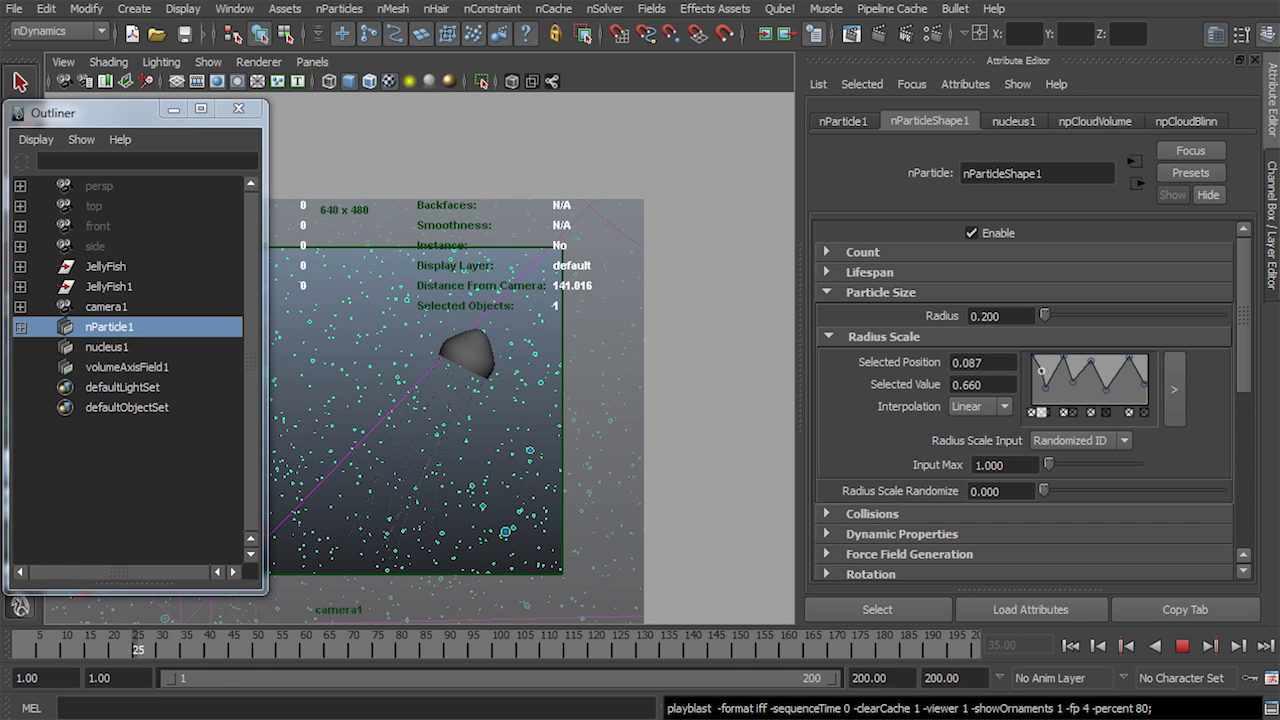
pyautogui.press('Escape')
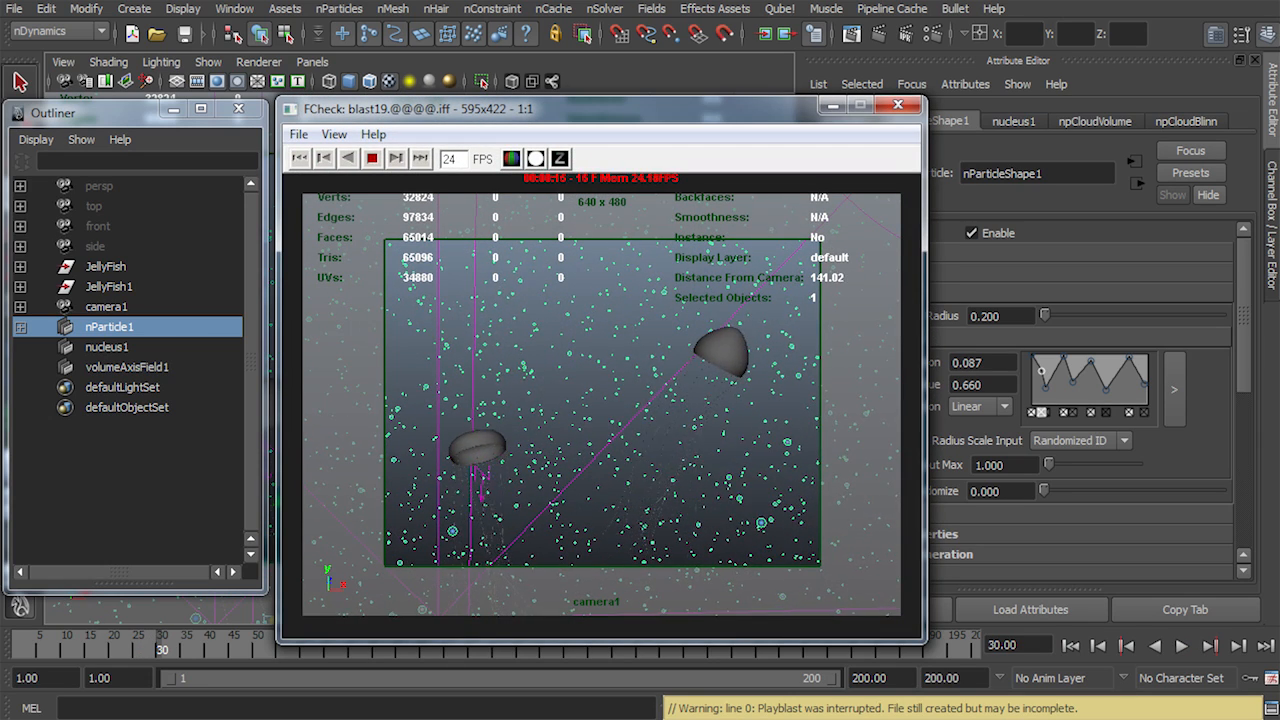
pyautogui.click(898, 105)
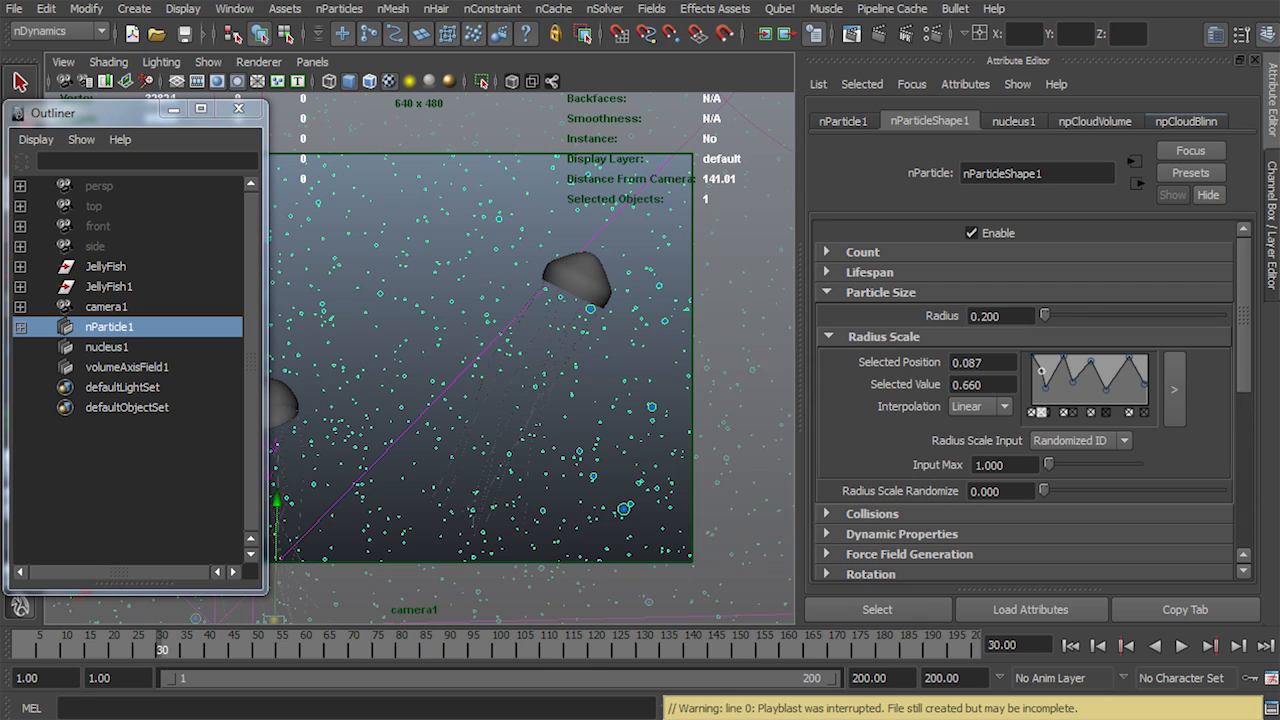
# Reduce volumeAxisField1's Magnitude to 0.1
pyautogui.click(127, 367)
pyautogui.doubleClick(990, 409)
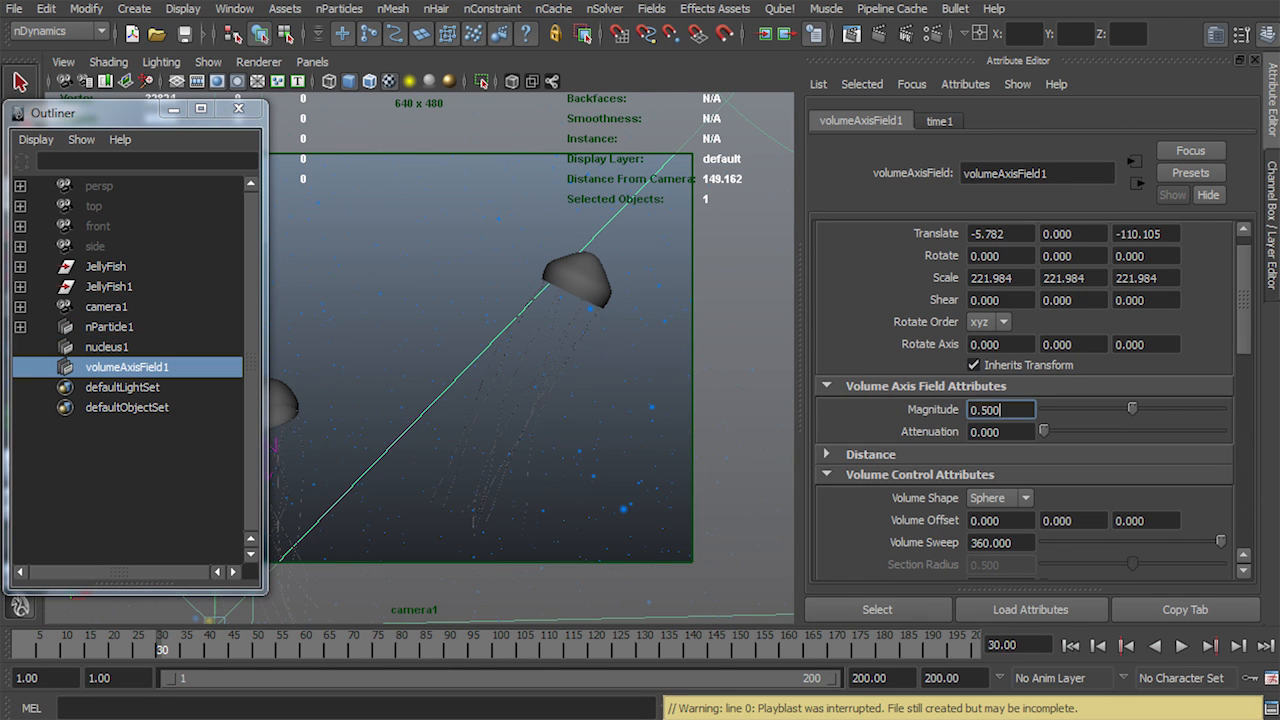
pyautogui.press('BackSpace')
pyautogui.write('0.100')
# Set the Color Input in nParticleShape1's Shading settings to Randomized ID
pyautogui.click(109, 327)
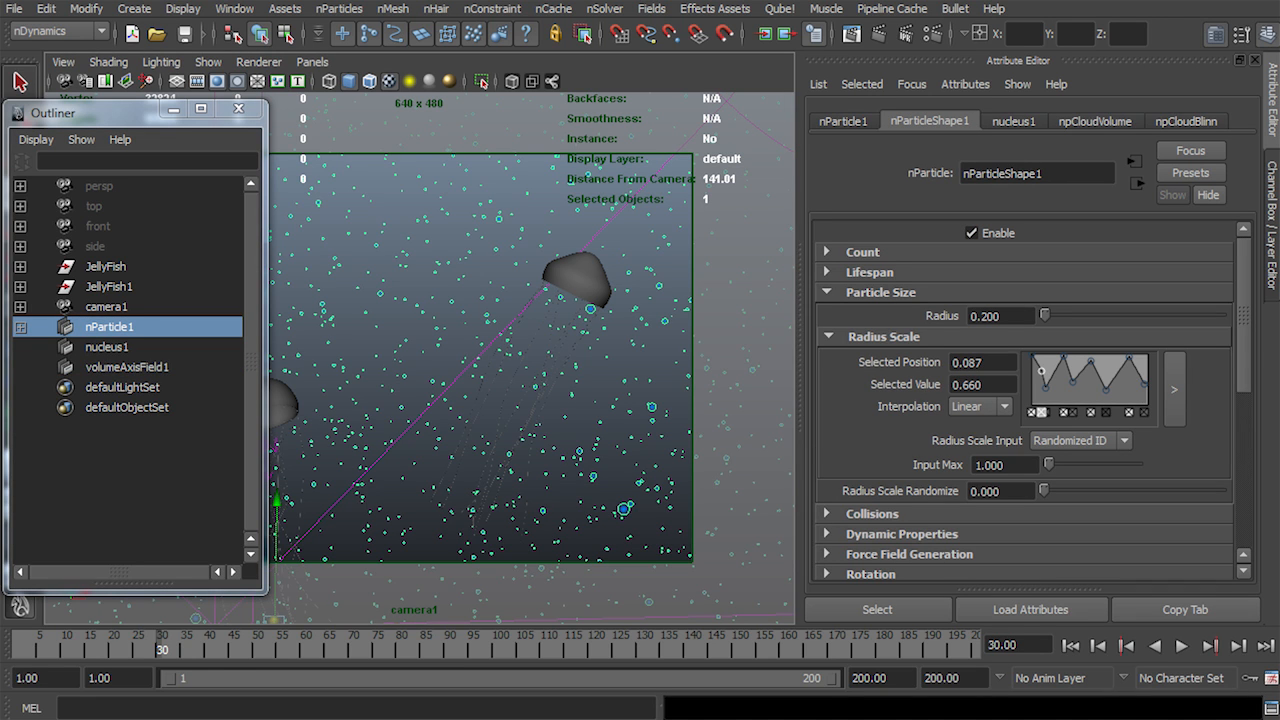
pyautogui.press('q')
pyautogui.click(1095, 121)
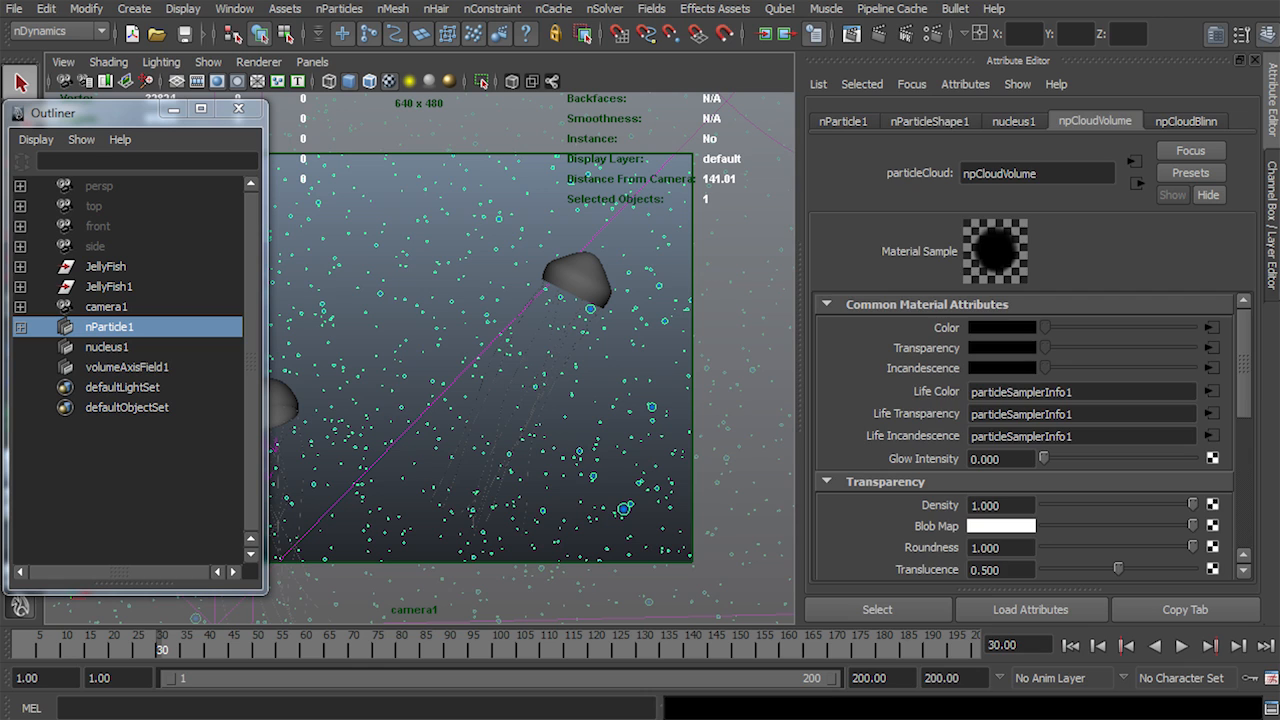
pyautogui.click(929, 121)
pyautogui.click(829, 337)
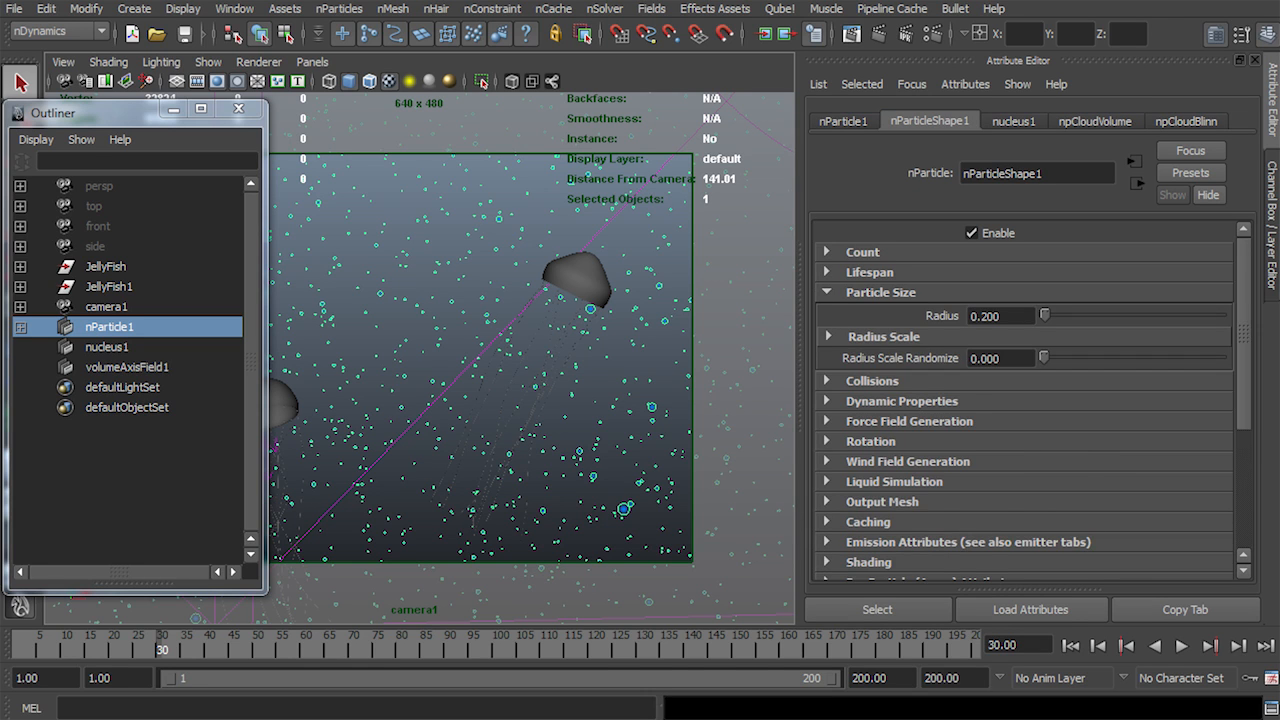
pyautogui.click(828, 293)
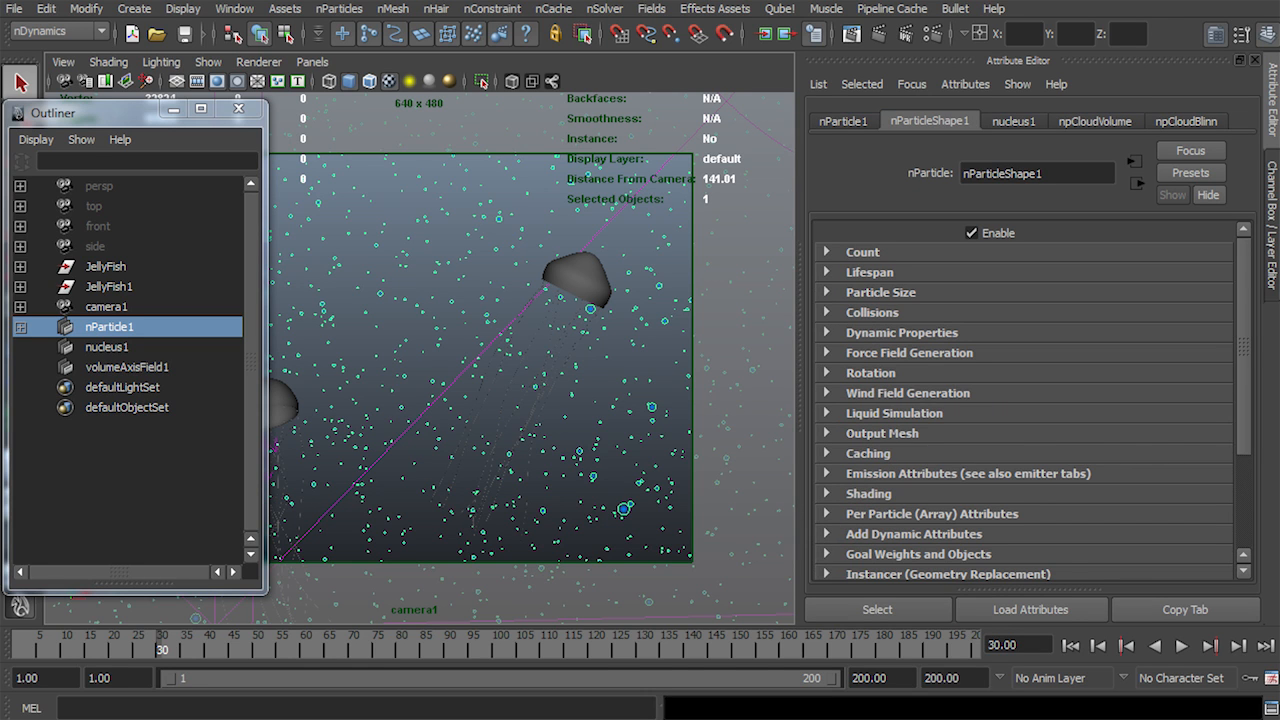
pyautogui.click(828, 493)
pyautogui.moveTo(1244, 281); pyautogui.dragTo(1244, 412)
pyautogui.click(1080, 476)
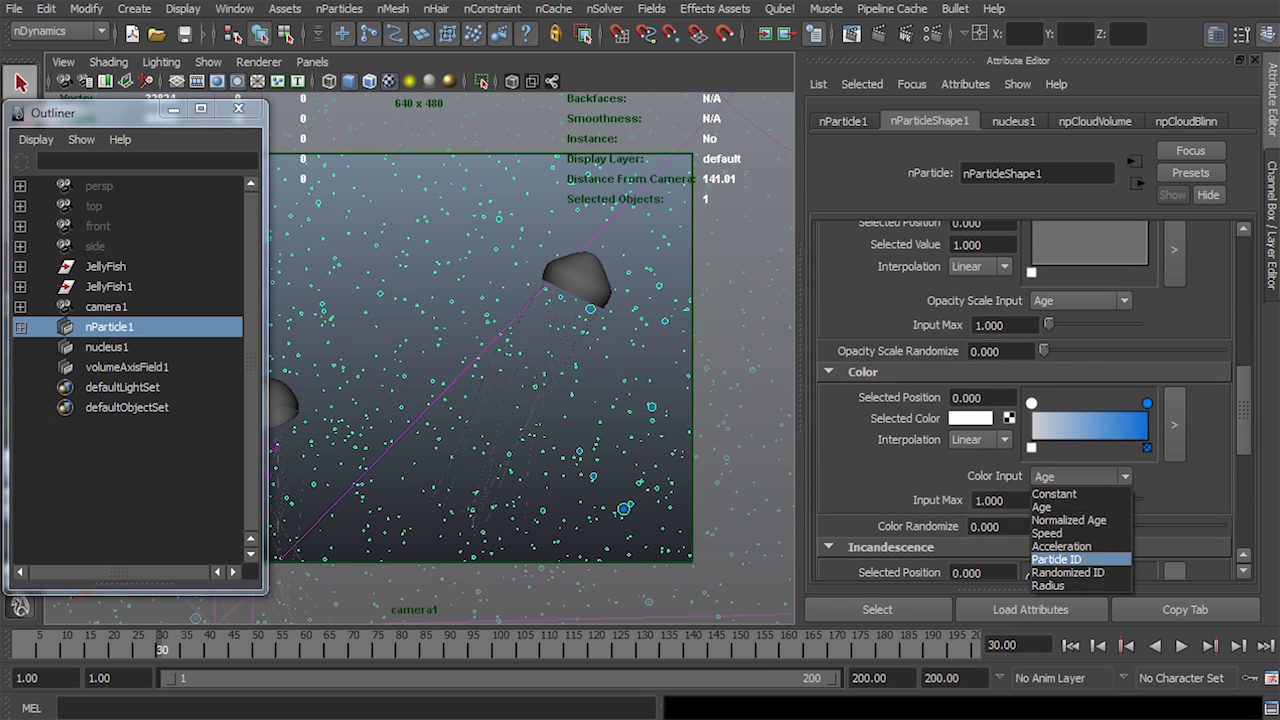
pyautogui.click(1070, 569)
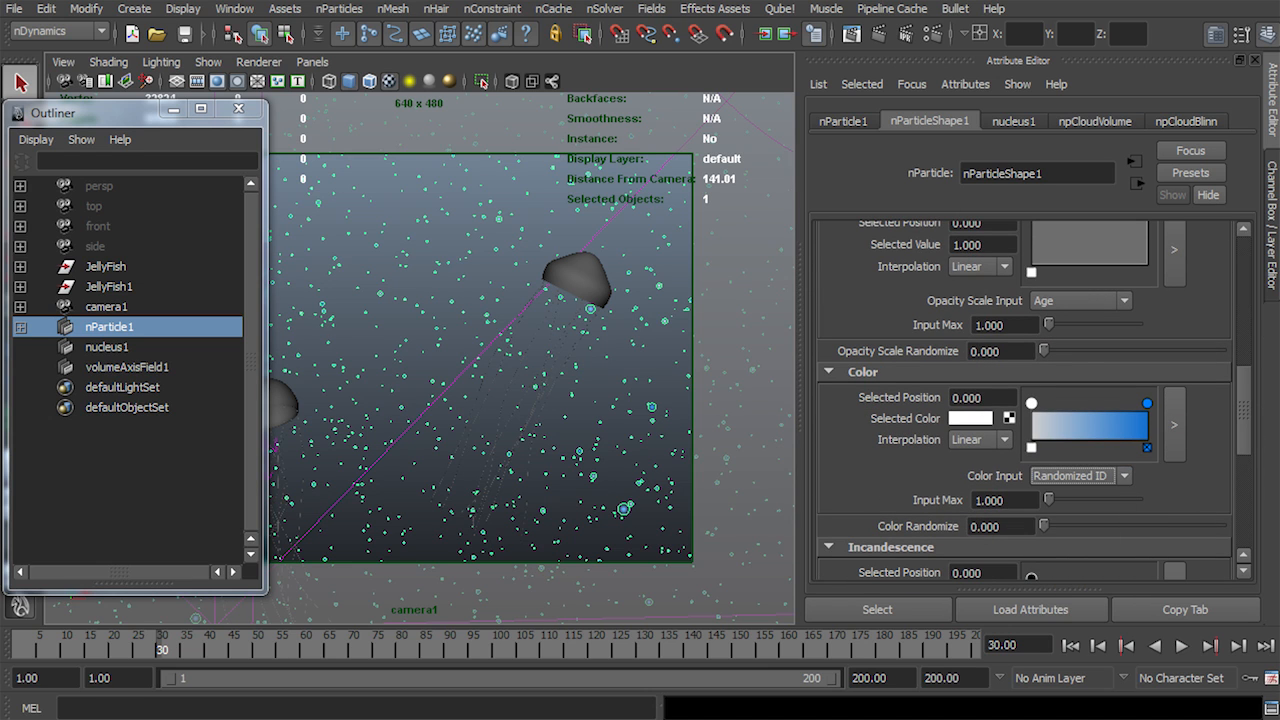
# Change the particle Color ramp's start point at position 0 from white to dark brown
pyautogui.click(1147, 403)
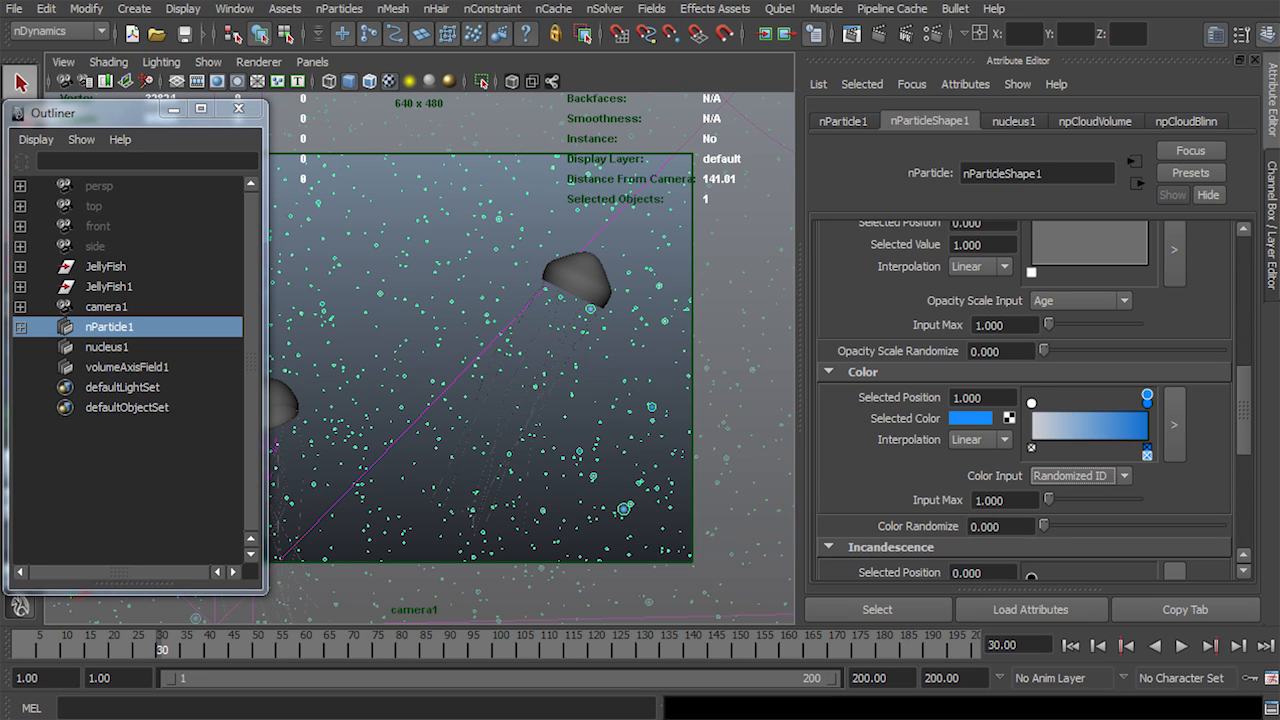
pyautogui.click(1031, 403)
pyautogui.click(970, 418)
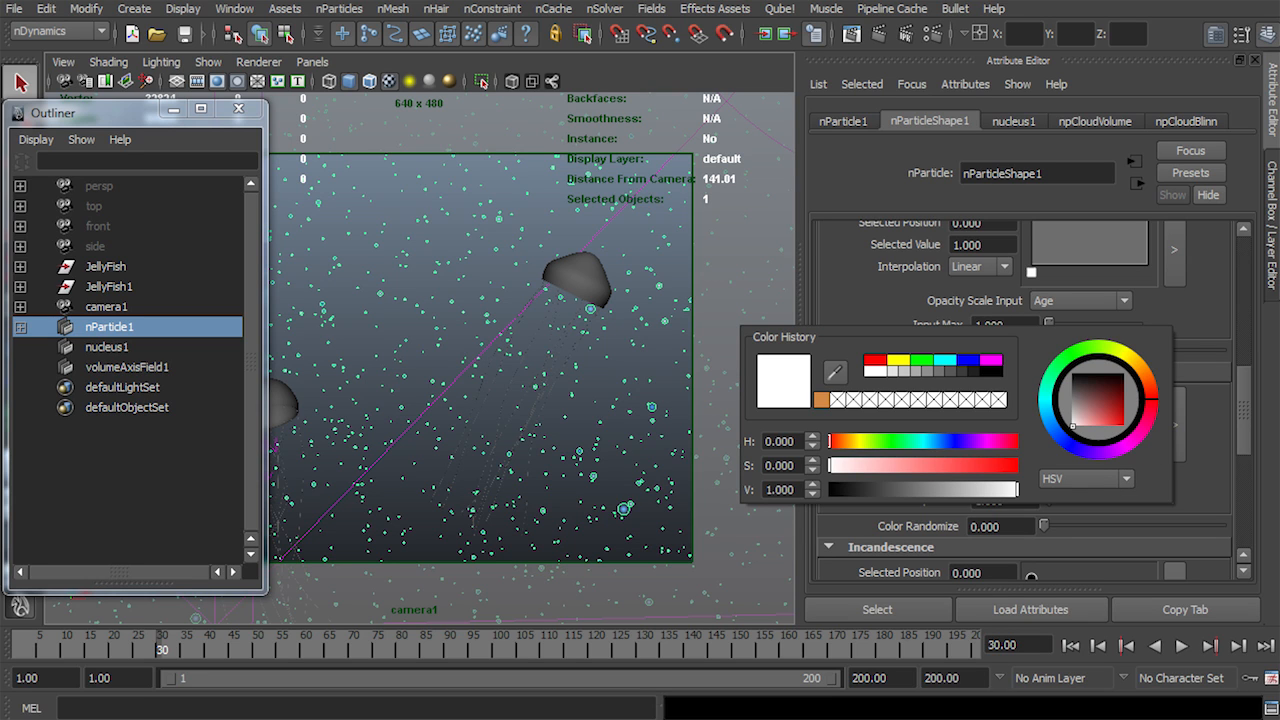
pyautogui.click(847, 441)
pyautogui.moveTo(848, 465); pyautogui.dragTo(890, 489)
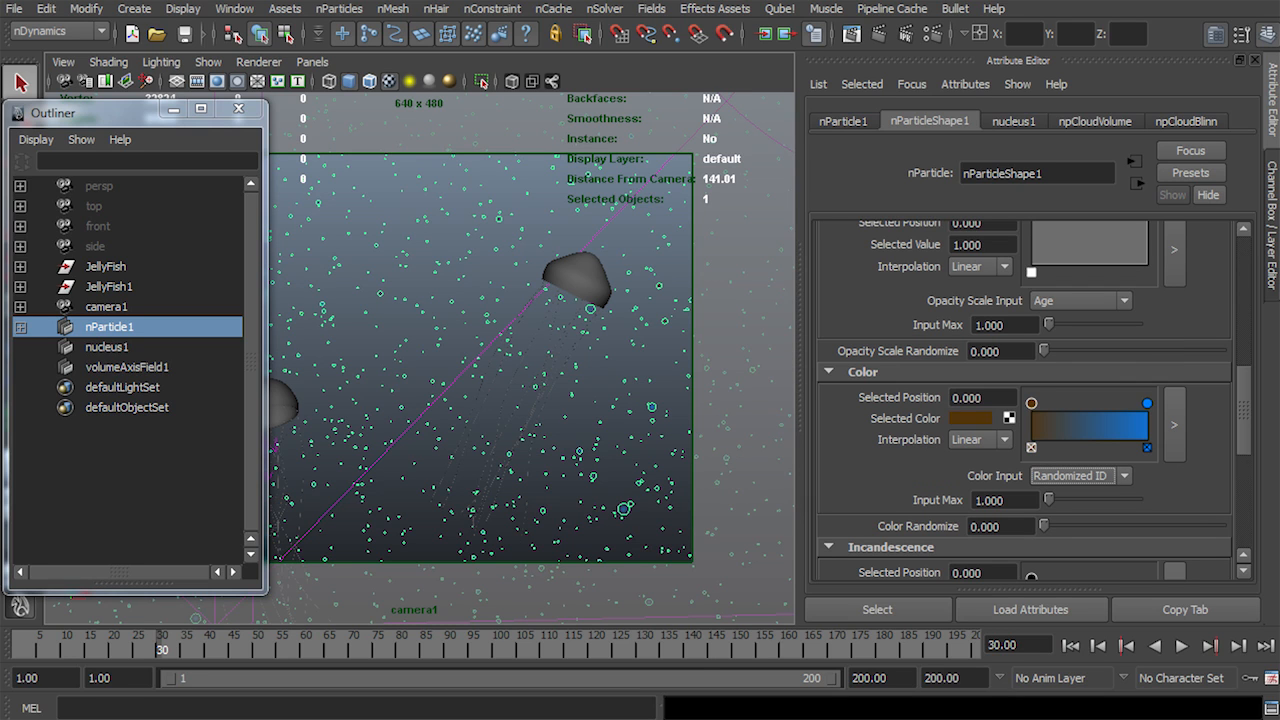
# Change the particle Color ramp's end point at position 1 from blue to a muted dark brown
pyautogui.click(1147, 403)
pyautogui.click(970, 418)
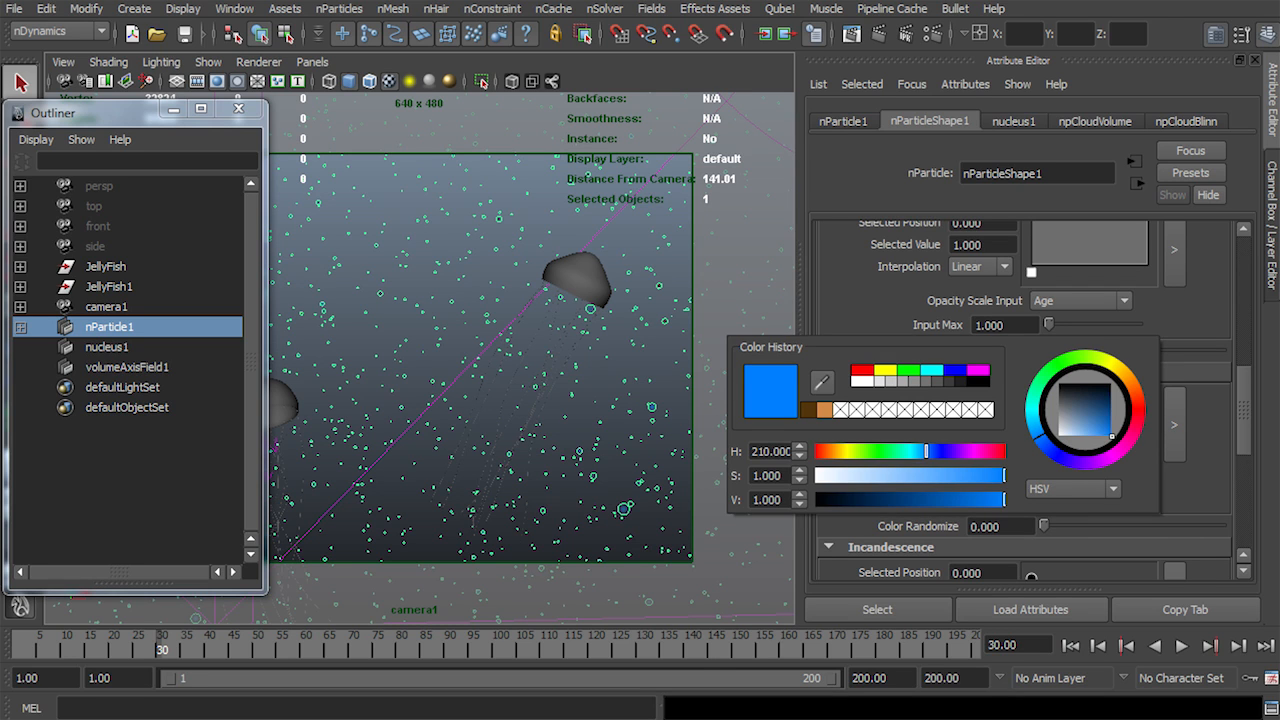
pyautogui.click(825, 410)
pyautogui.moveTo(1093, 427); pyautogui.dragTo(1090, 417)
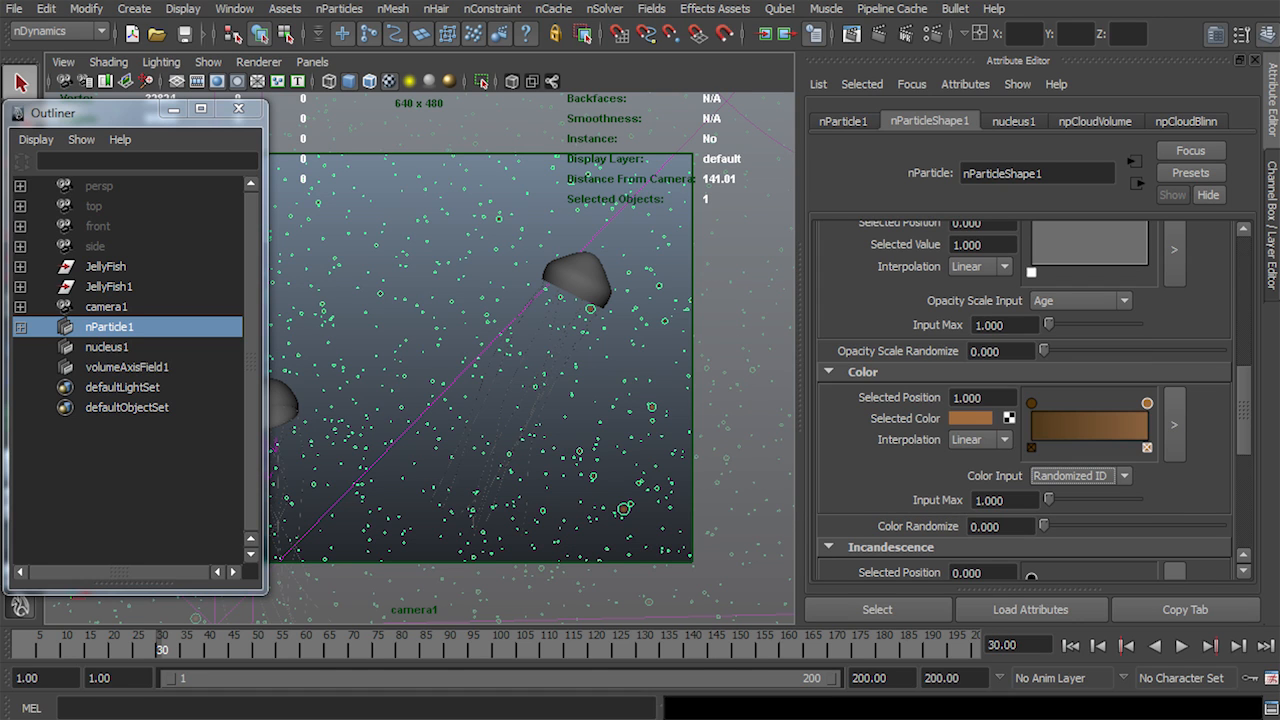
pyautogui.click(970, 418)
pyautogui.moveTo(1024, 461); pyautogui.dragTo(978, 485)
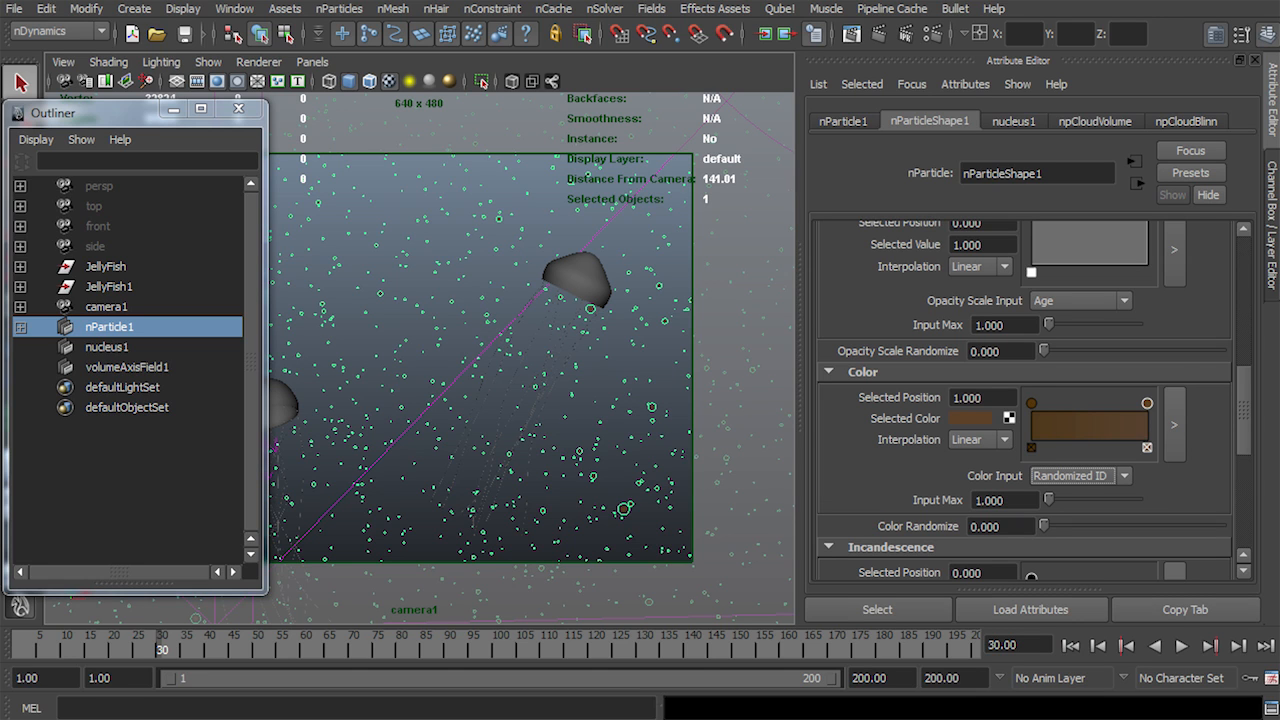
# Darken the Color ramp's brown start point, raise Color Randomize slightly and deselect the particles
pyautogui.click(1031, 403)
pyautogui.click(970, 418)
pyautogui.moveTo(900, 497); pyautogui.dragTo(871, 497)
pyautogui.moveTo(1043, 526); pyautogui.dragTo(1073, 526)
pyautogui.click(745, 400)
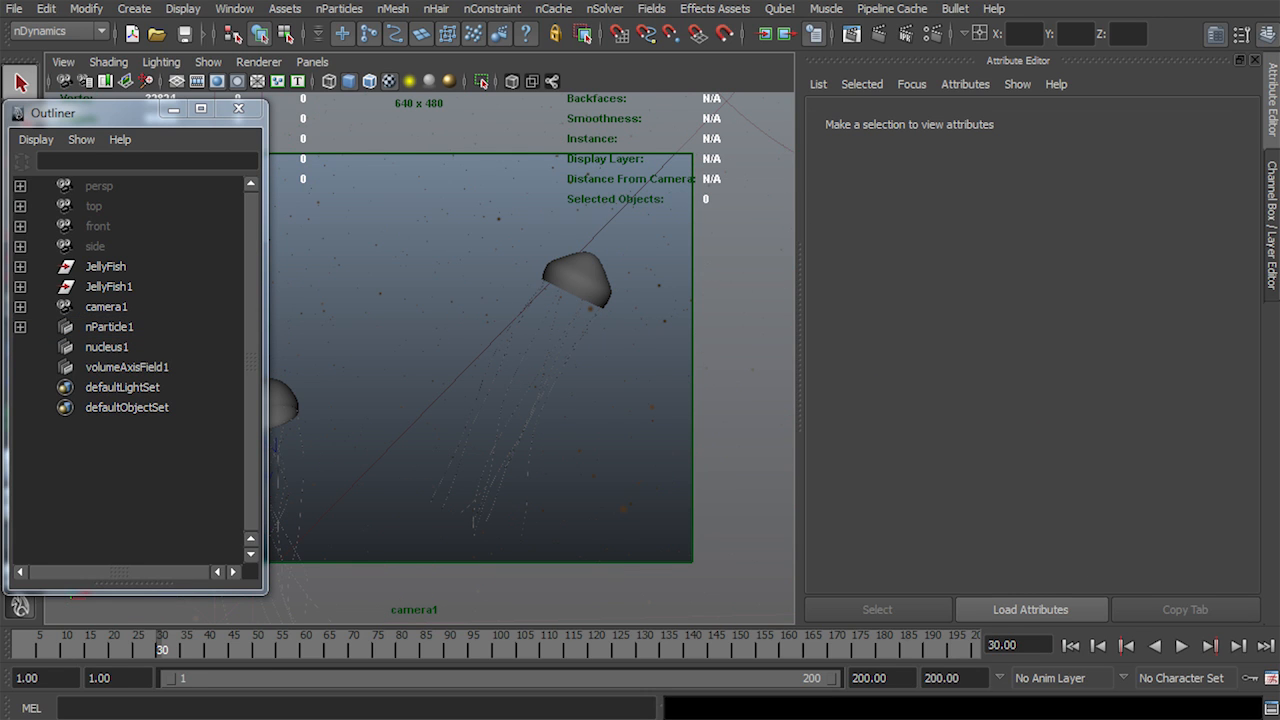
# Close the Outliner and hide the Volume Axis field in the camera1 view
pyautogui.click(238, 108)
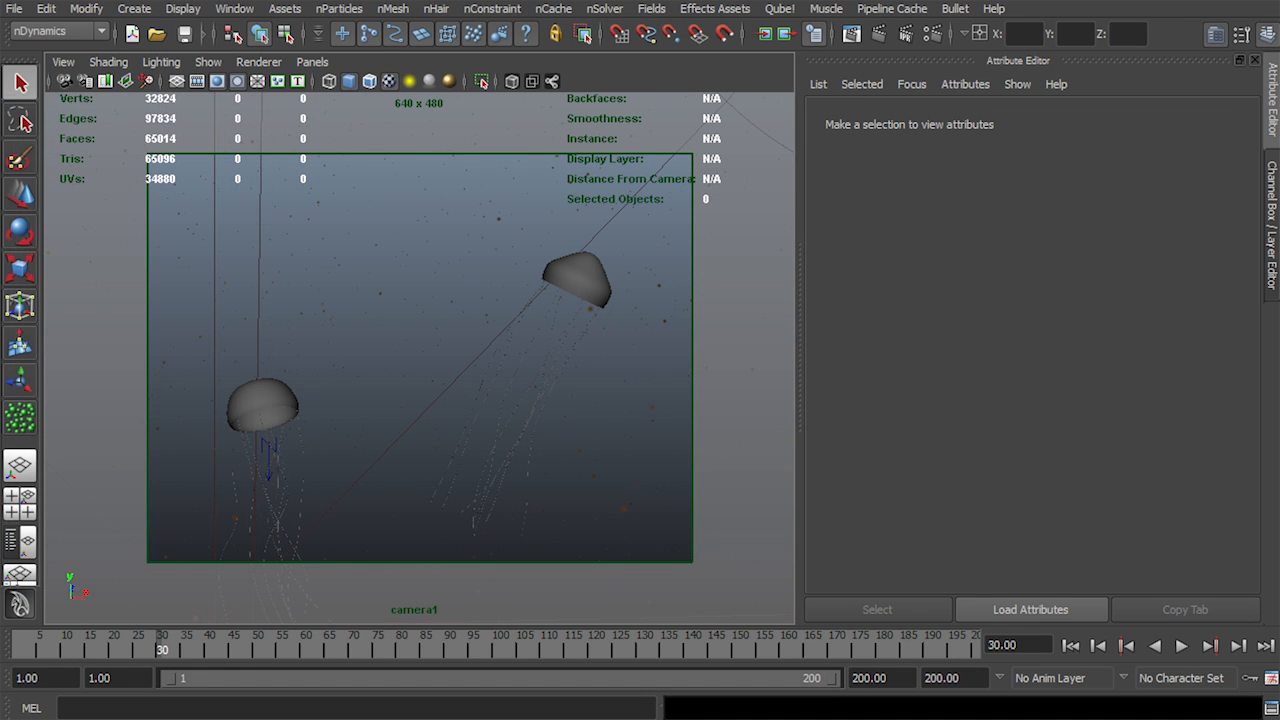
pyautogui.moveTo(228, 292); pyautogui.dragTo(210, 300)
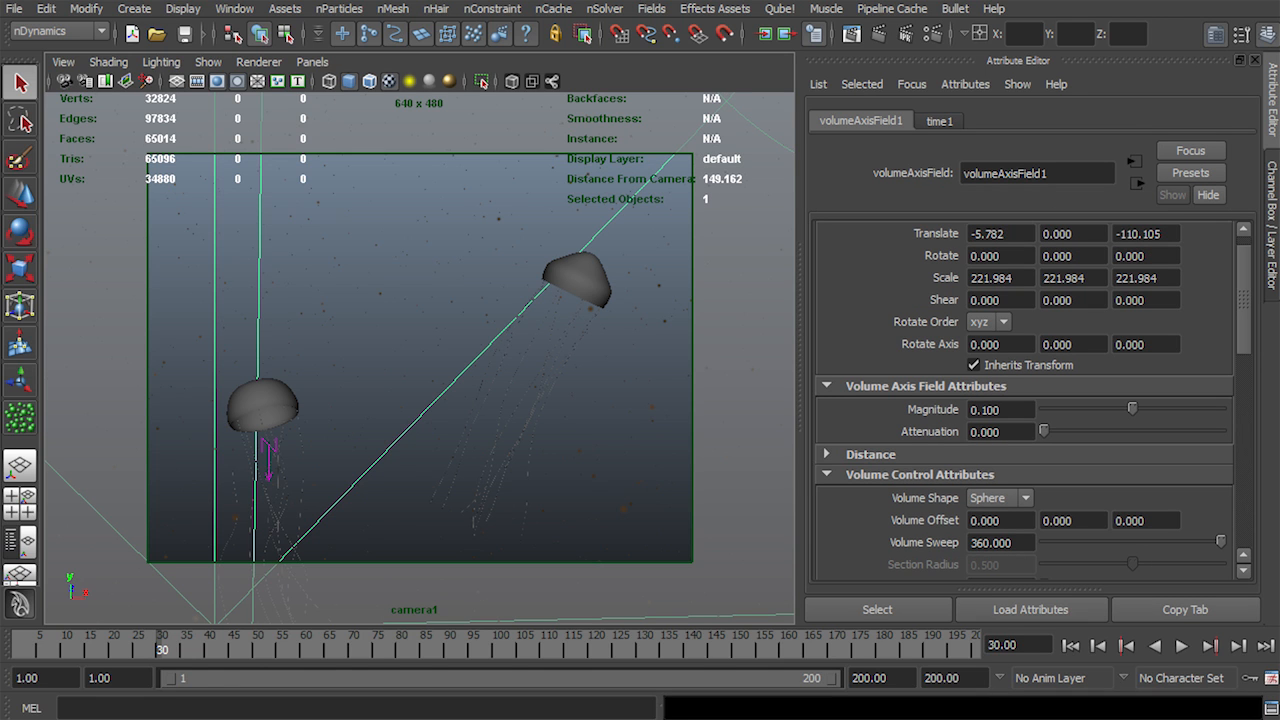
pyautogui.press('Delete')
# Select the nucleus solver icon beneath the lower jellyfish and hide it
pyautogui.click(268, 470)
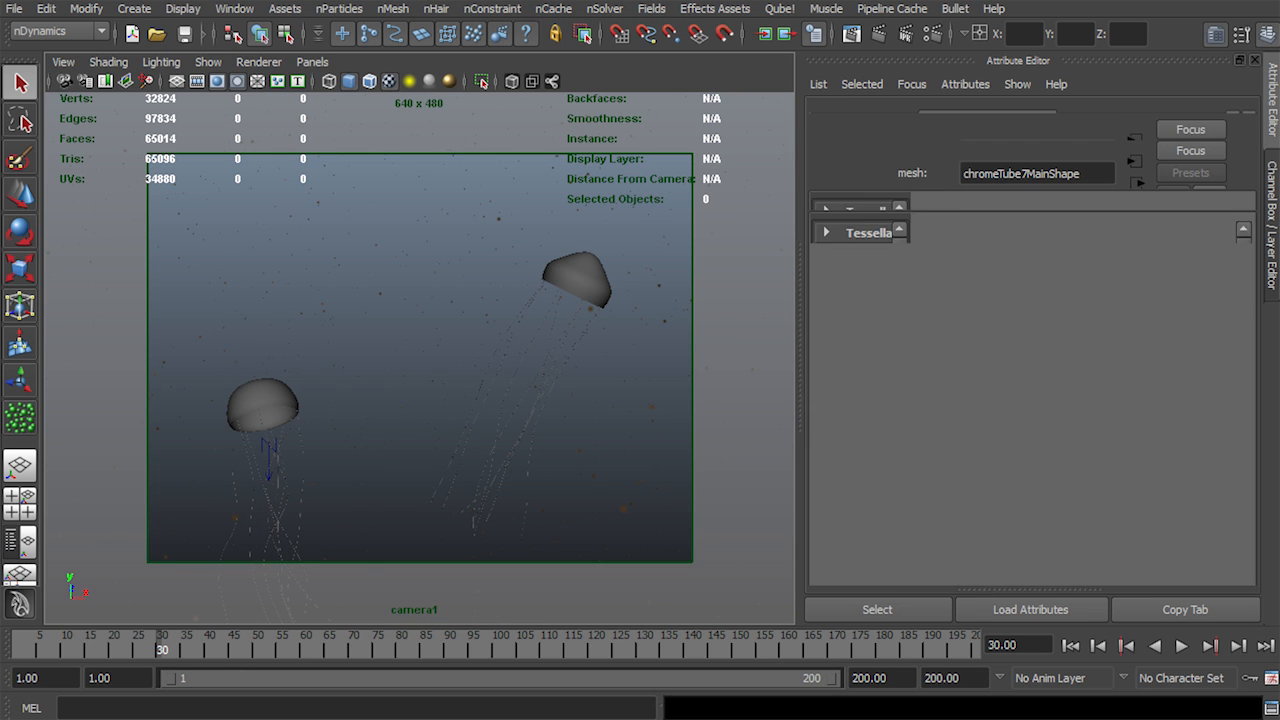
pyautogui.keyDown('shift'); pyautogui.moveTo(308, 446); pyautogui.dragTo(256, 476); pyautogui.keyUp('shift')
pyautogui.keyDown('shift'); pyautogui.moveTo(317, 386); pyautogui.dragTo(258, 476); pyautogui.keyUp('shift')
pyautogui.moveTo(271, 517); pyautogui.dragTo(244, 528)
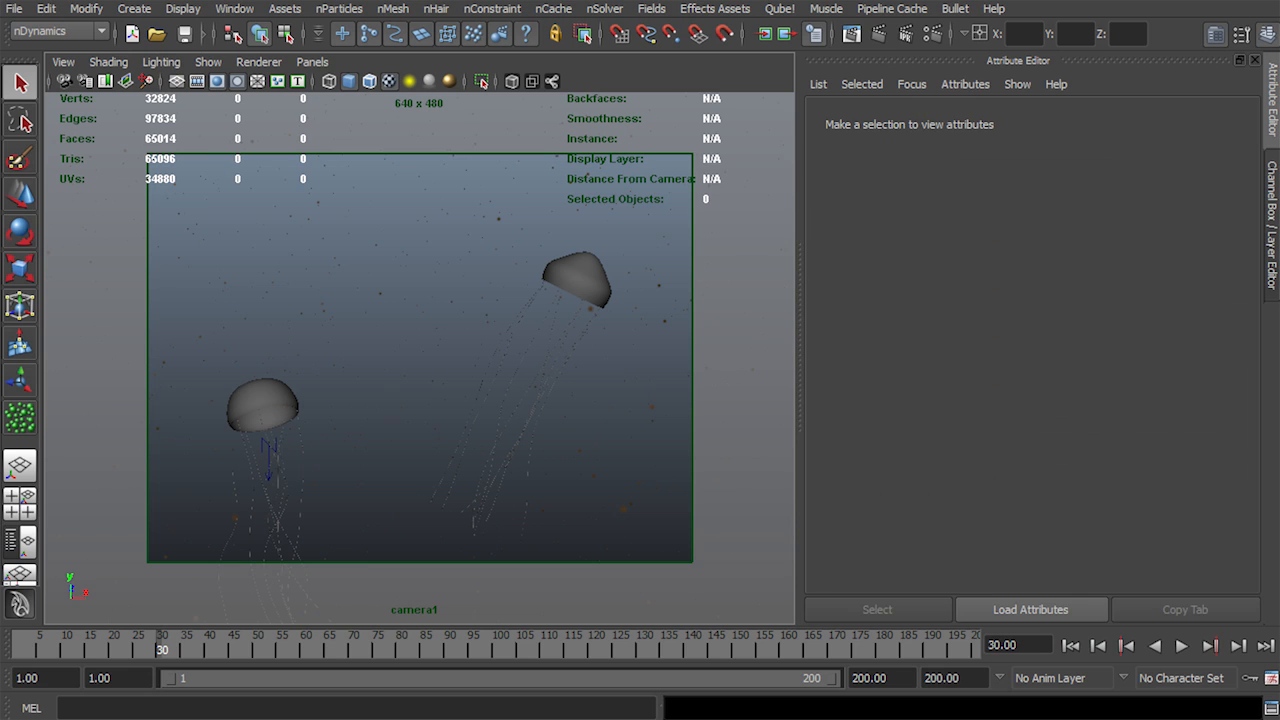
pyautogui.click(268, 455)
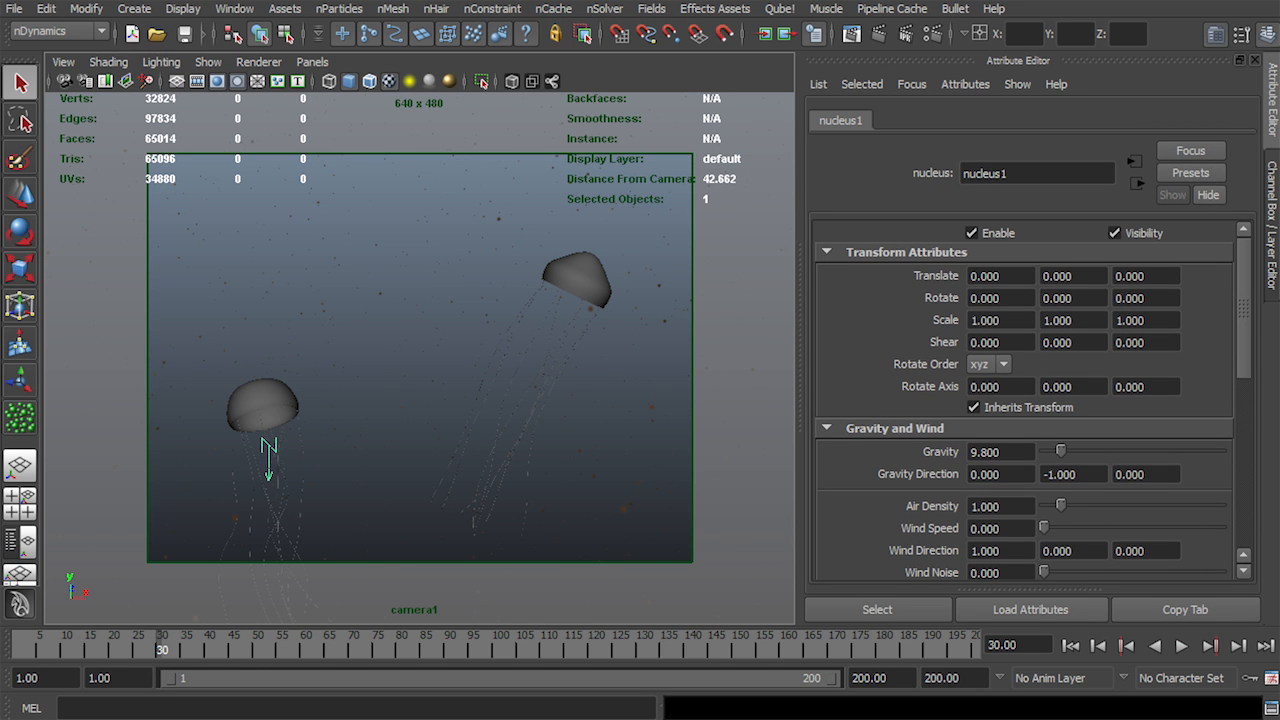
pyautogui.press('Delete')
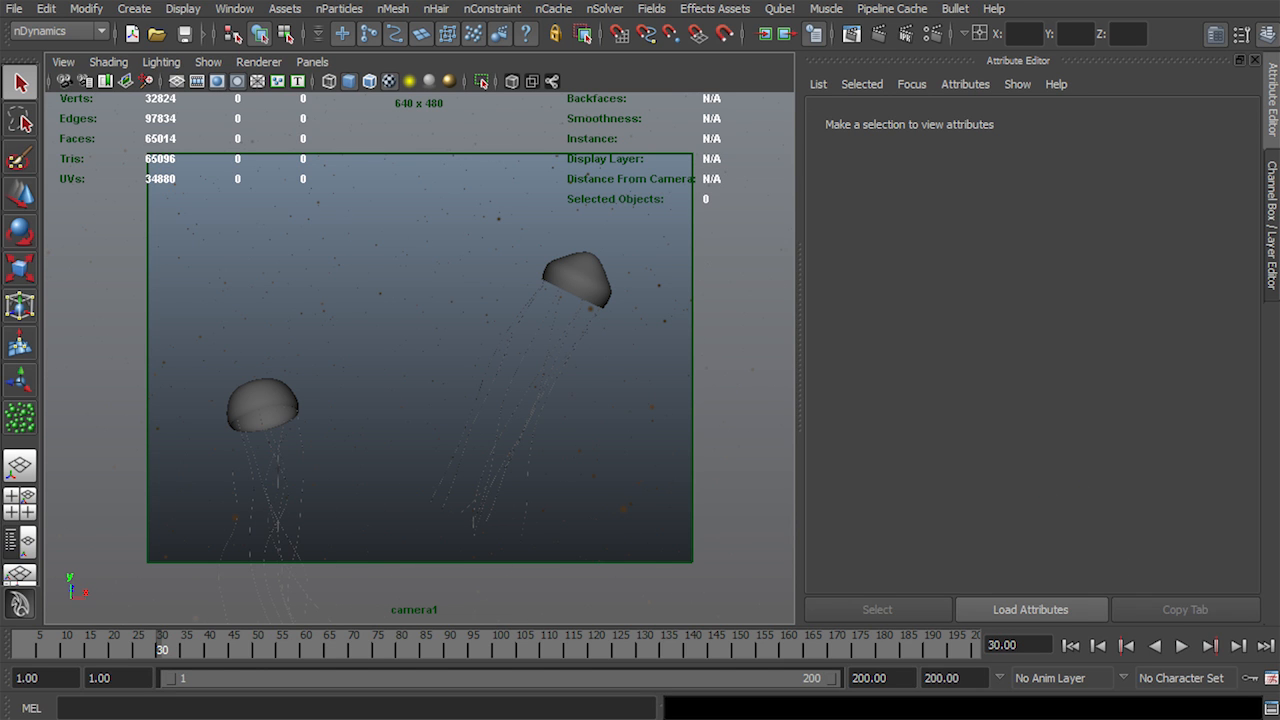
# Maximize the camera1 view and playblast the Time Slider range in iff format with the display size taken from the window
pyautogui.hotkey('ctrl', 'space')
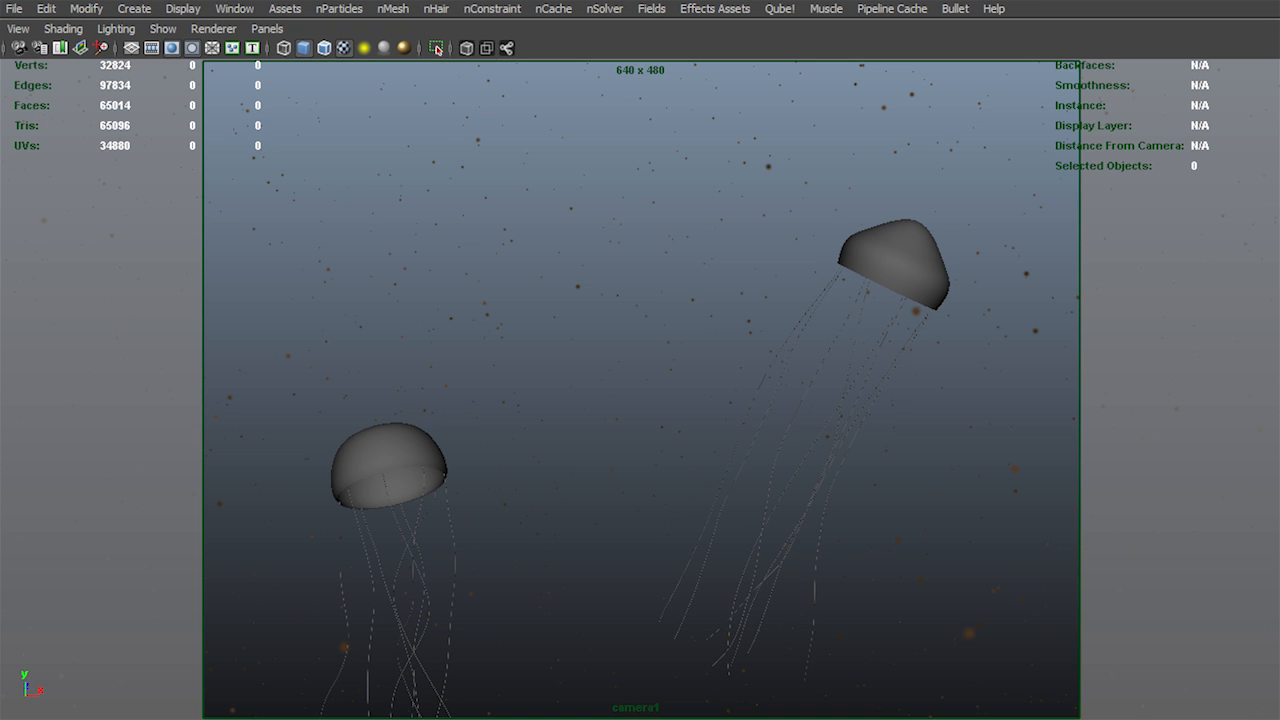
pyautogui.click(234, 8)
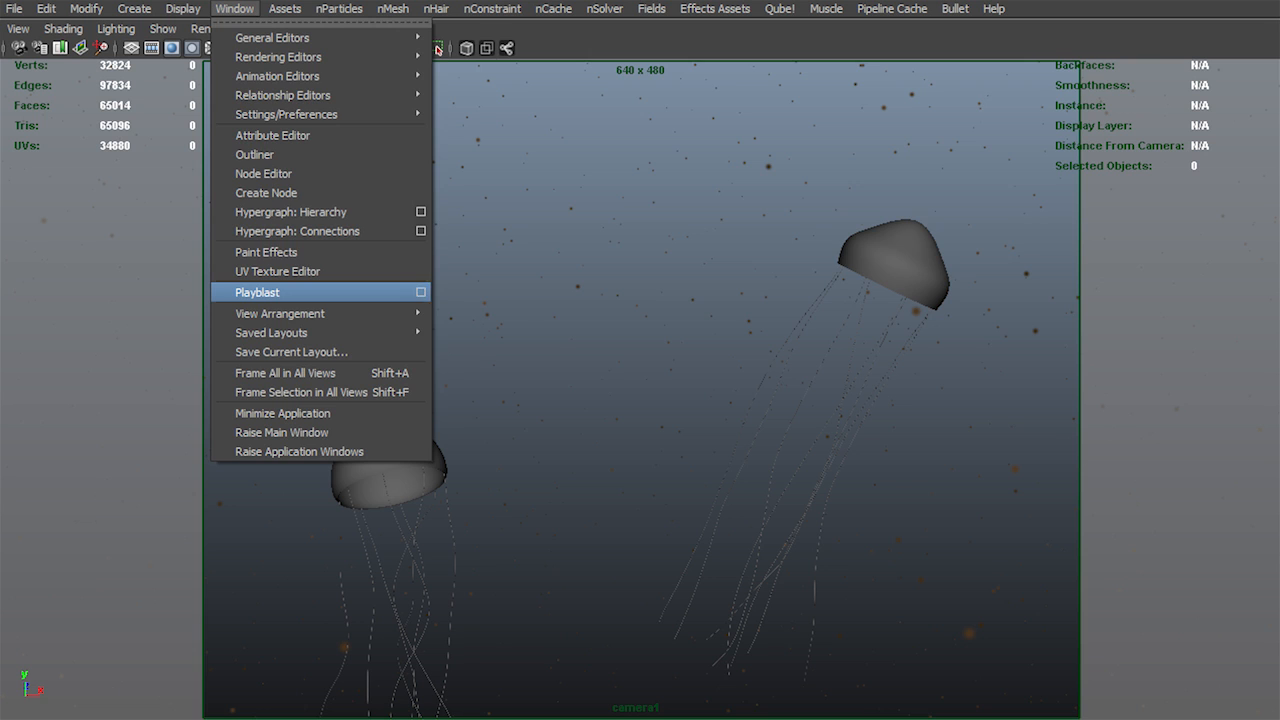
pyautogui.click(421, 292)
pyautogui.moveTo(961, 381); pyautogui.dragTo(1015, 381)
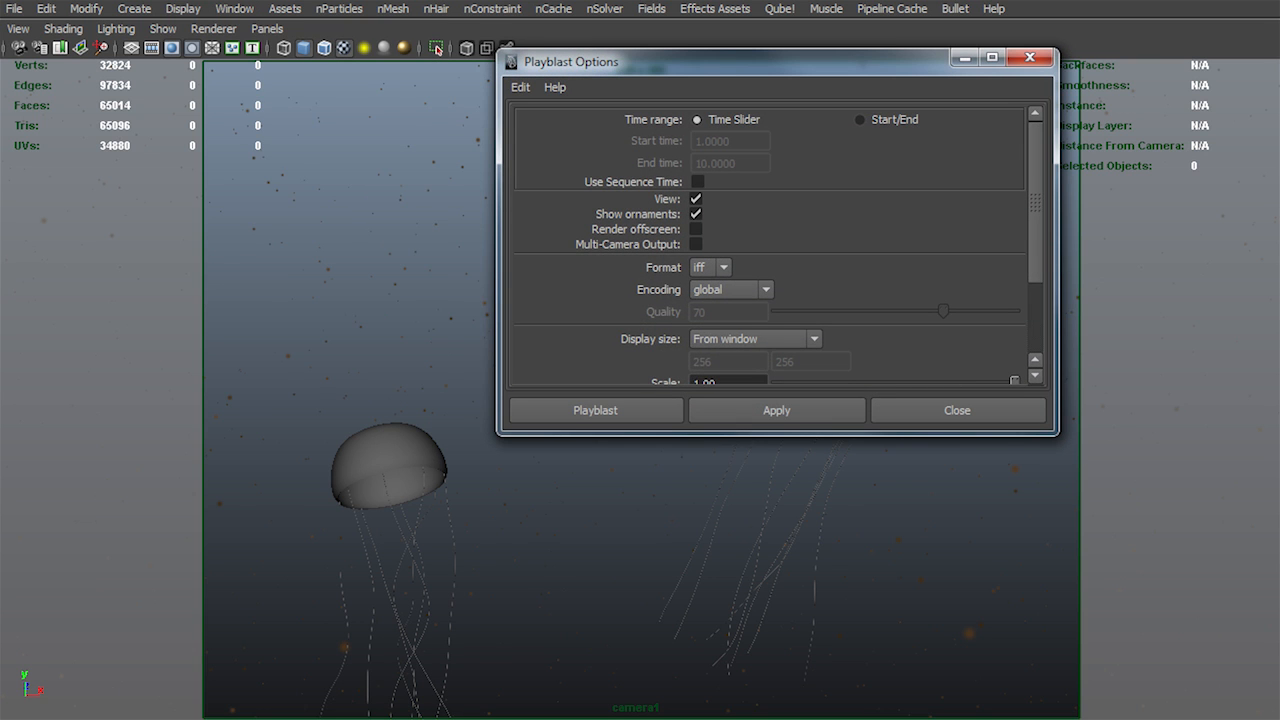
pyautogui.click(777, 411)
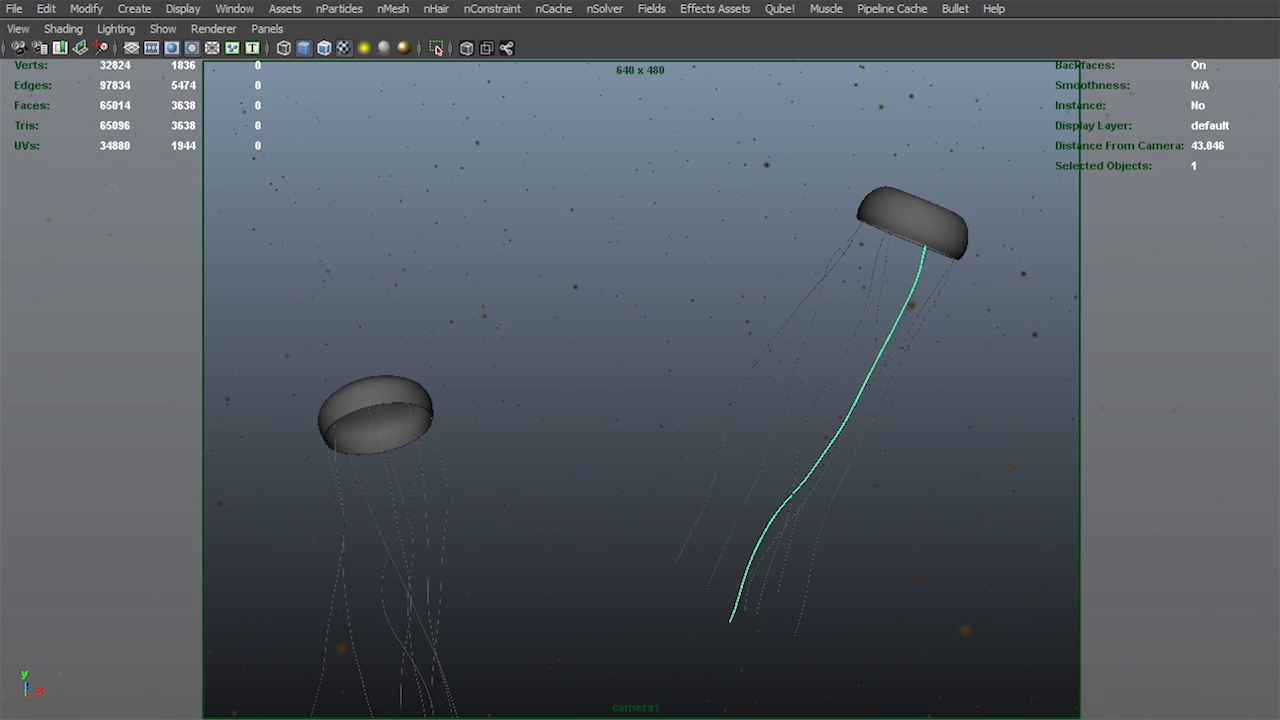
# Select the hidden volumeAxisField1 in the Outliner and set its Magnitude to 0.3
pyautogui.click(234, 8)
pyautogui.click(250, 151)
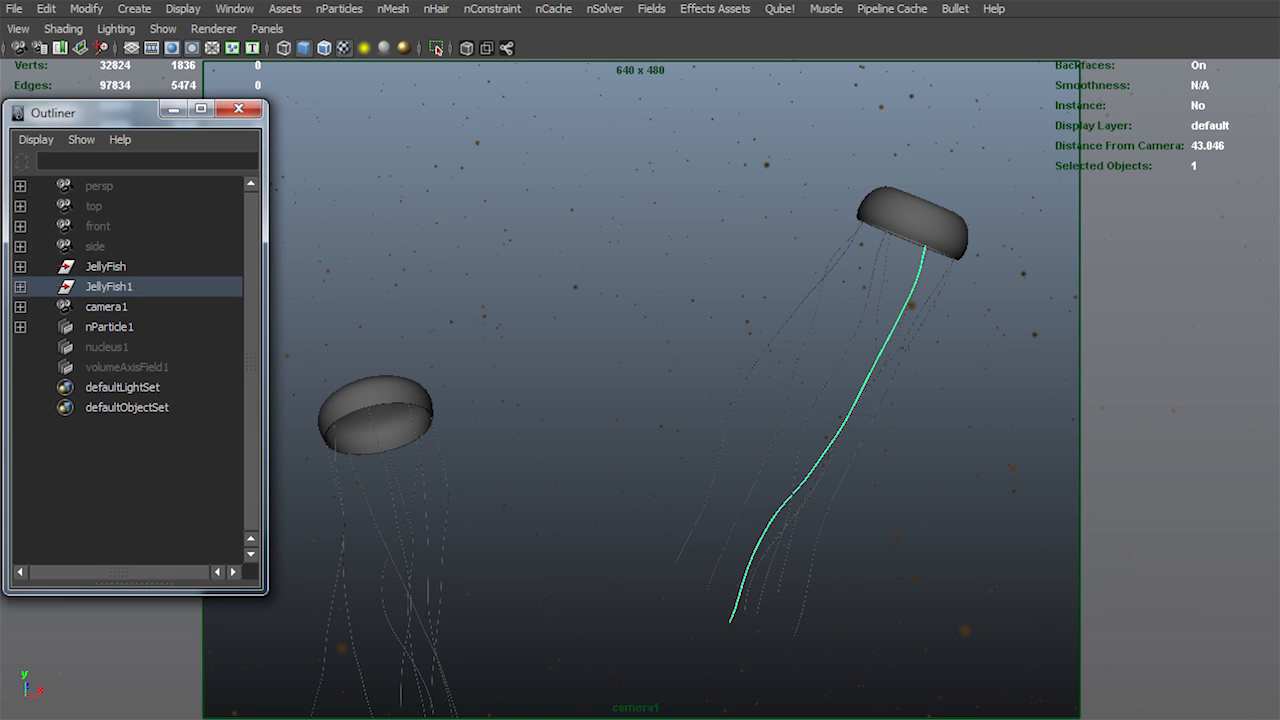
pyautogui.hotkey('ctrl', 'space')
pyautogui.click(127, 367)
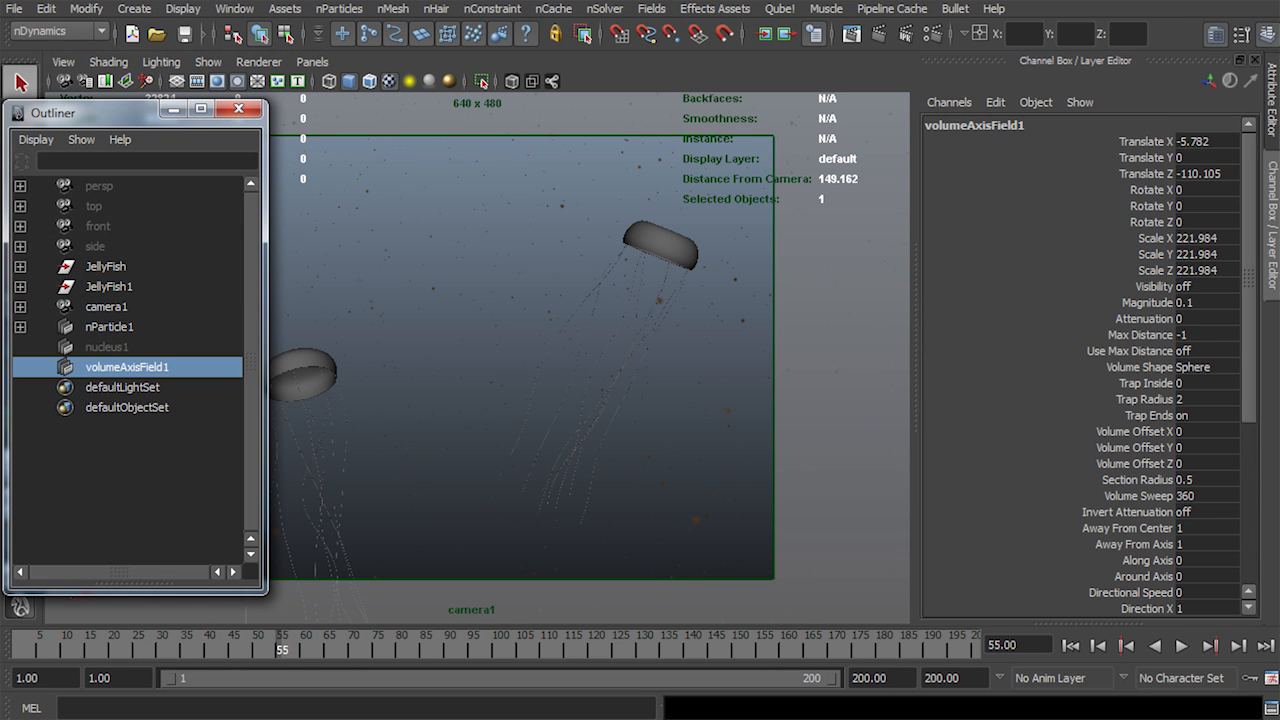
pyautogui.click(1206, 302)
pyautogui.write('0.3')
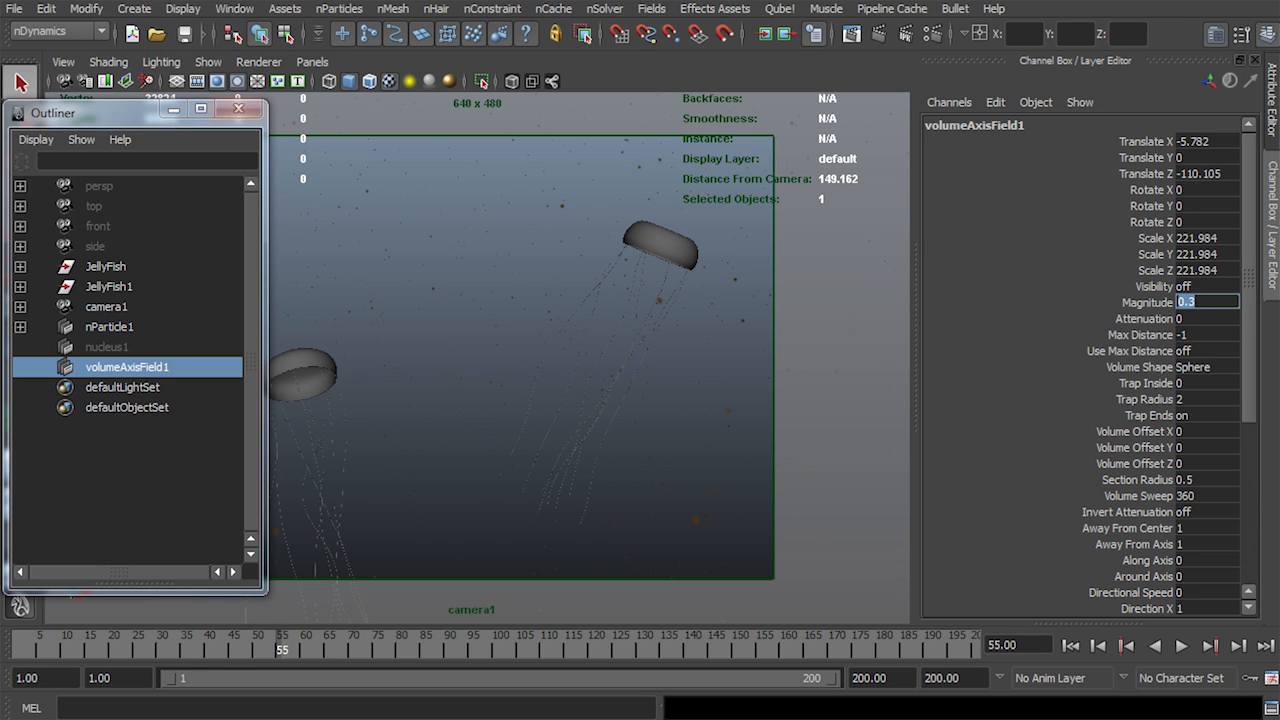
pyautogui.click(238, 108)
# Playblast the maximized camera1 view again to check the particle drift with the stronger field
pyautogui.hotkey('ctrl', 'space')
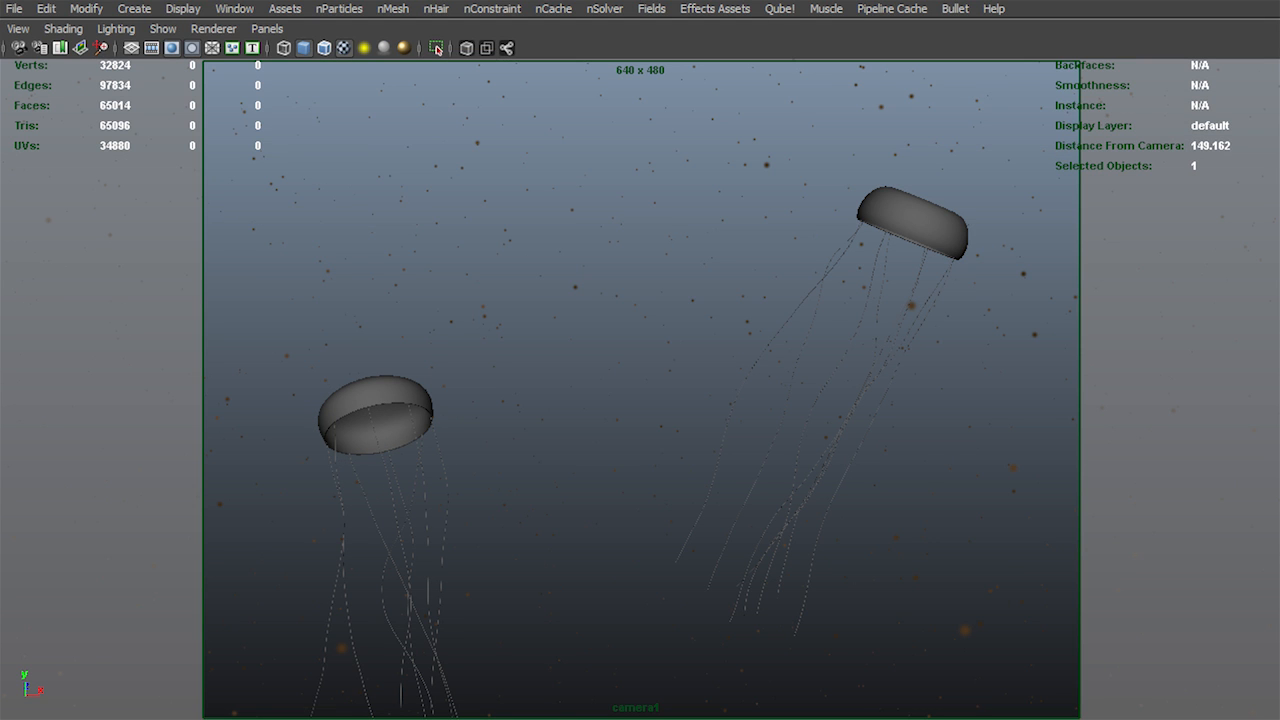
pyautogui.click(235, 9)
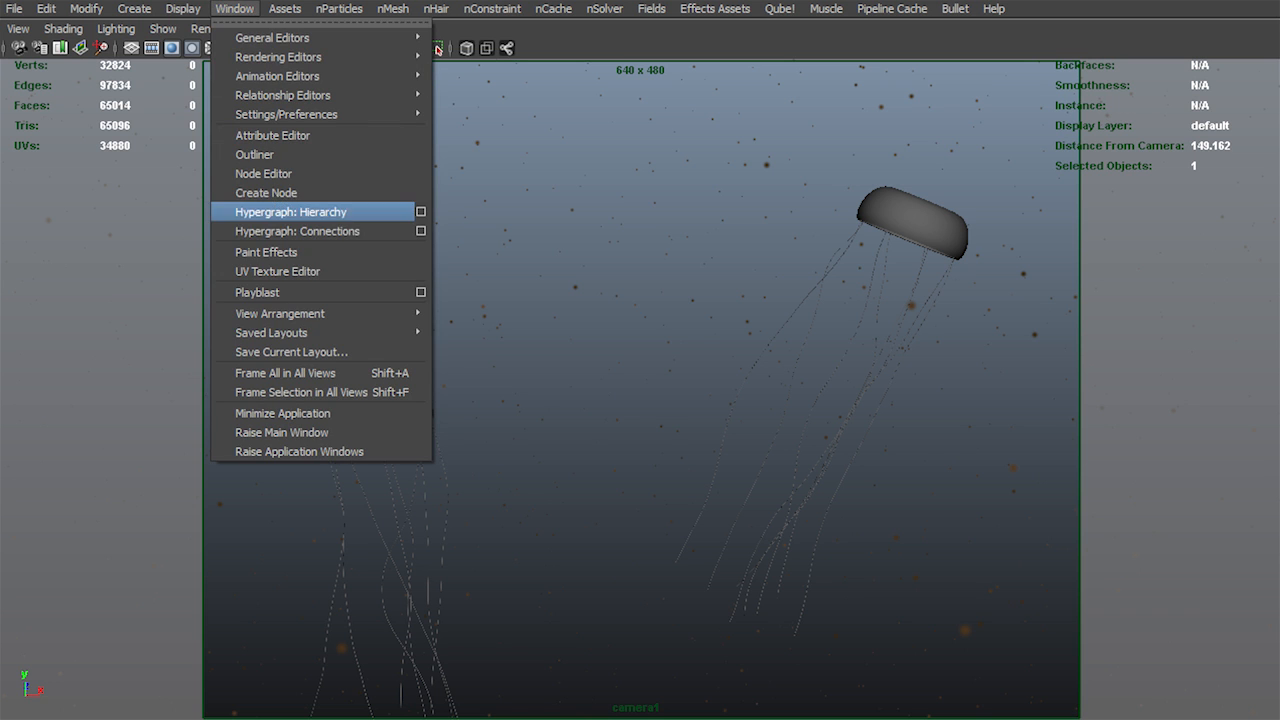
pyautogui.click(262, 291)
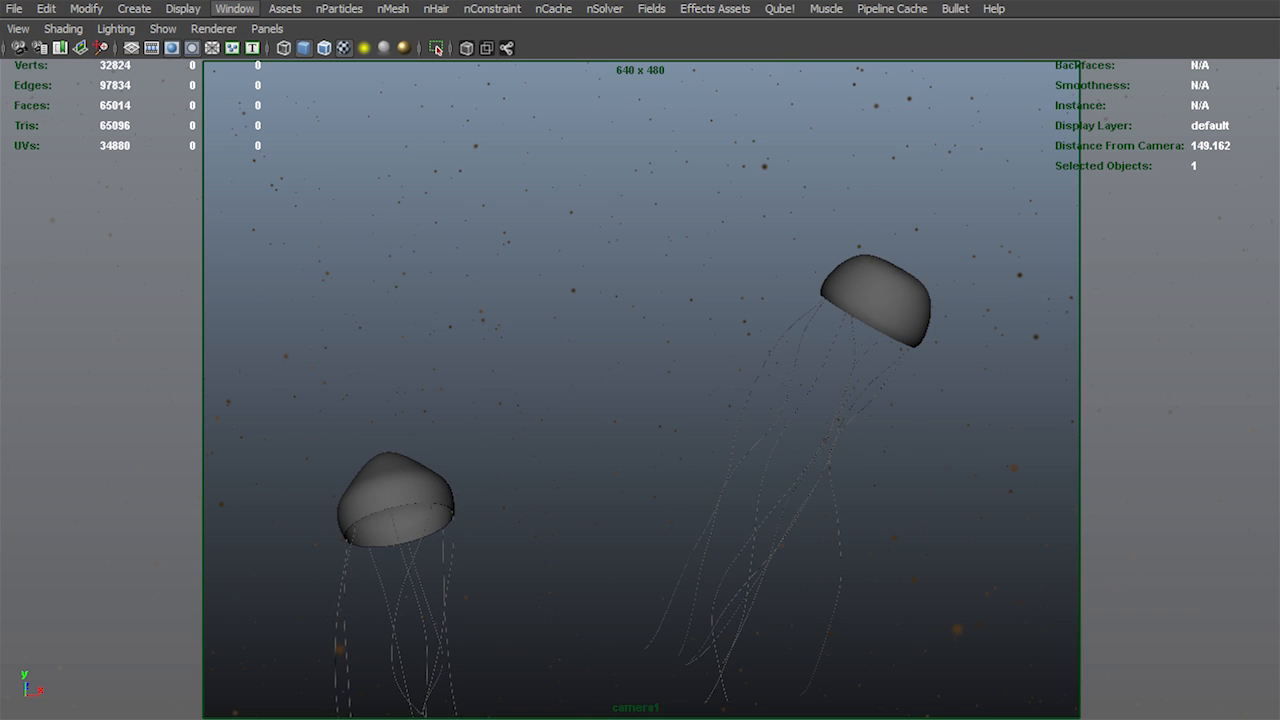